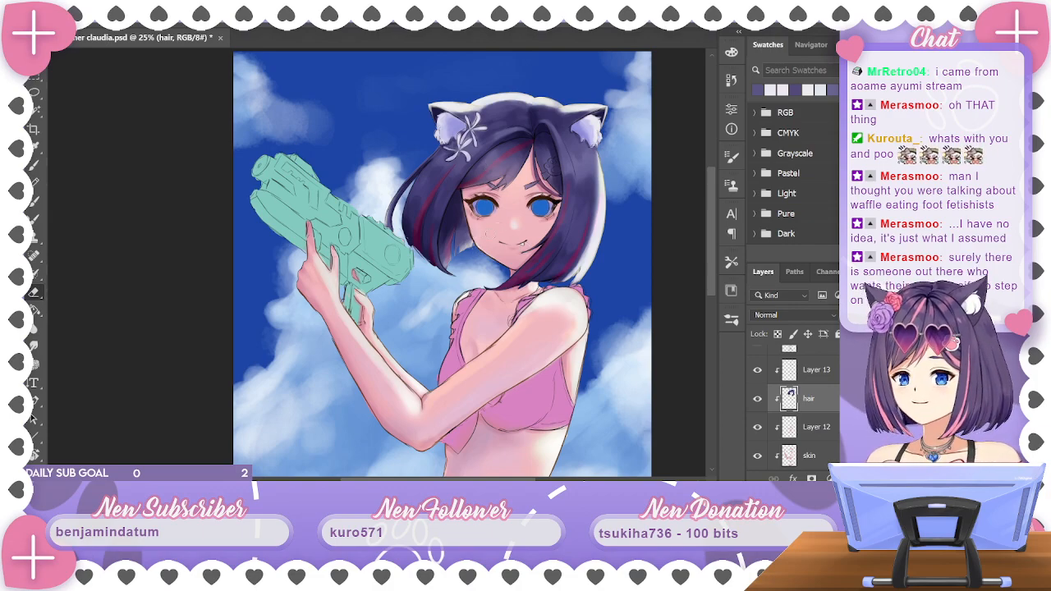
Brush sampled purple tones into the inner locks beside the cheek on the hair layer
{"action": "scroll", "coordinate": [825, 430], "scroll_direction": "down", "scroll_amount": 2}
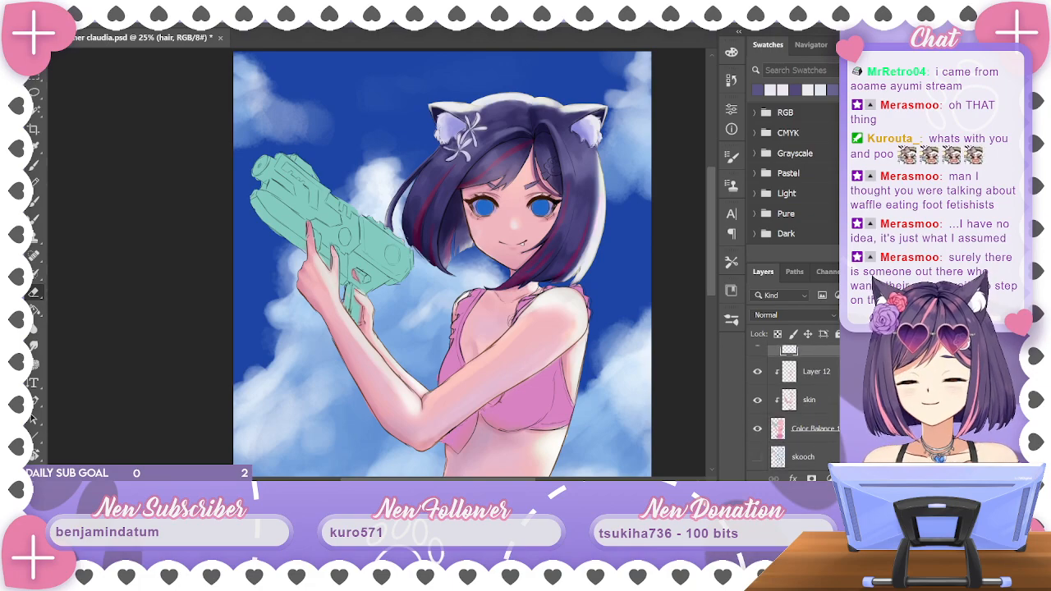
{"action": "scroll", "coordinate": [793, 406], "scroll_direction": "up", "scroll_amount": 1}
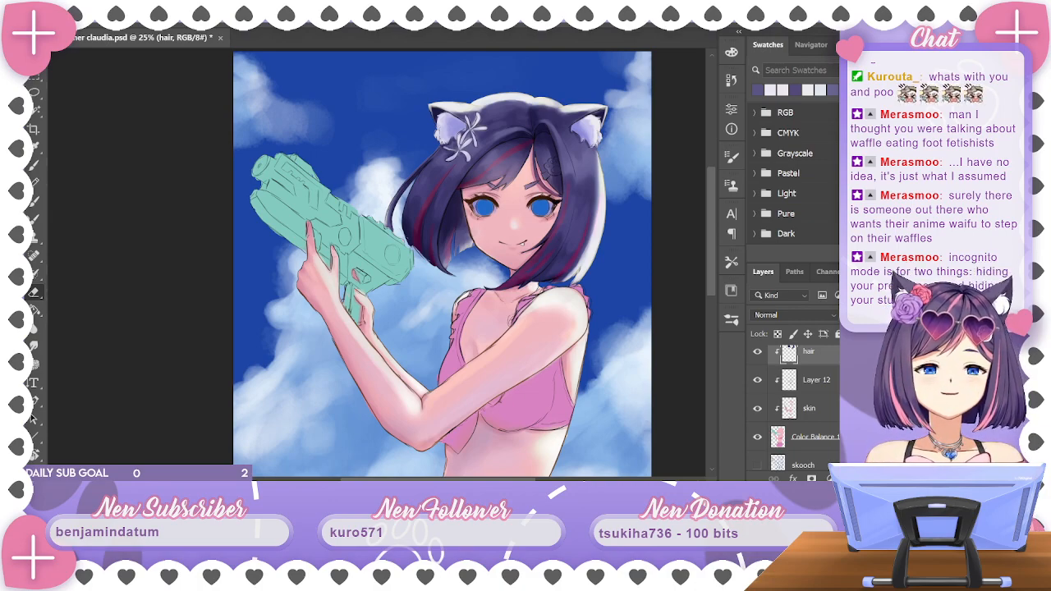
{"action": "scroll", "coordinate": [797, 410], "scroll_direction": "down", "scroll_amount": 5}
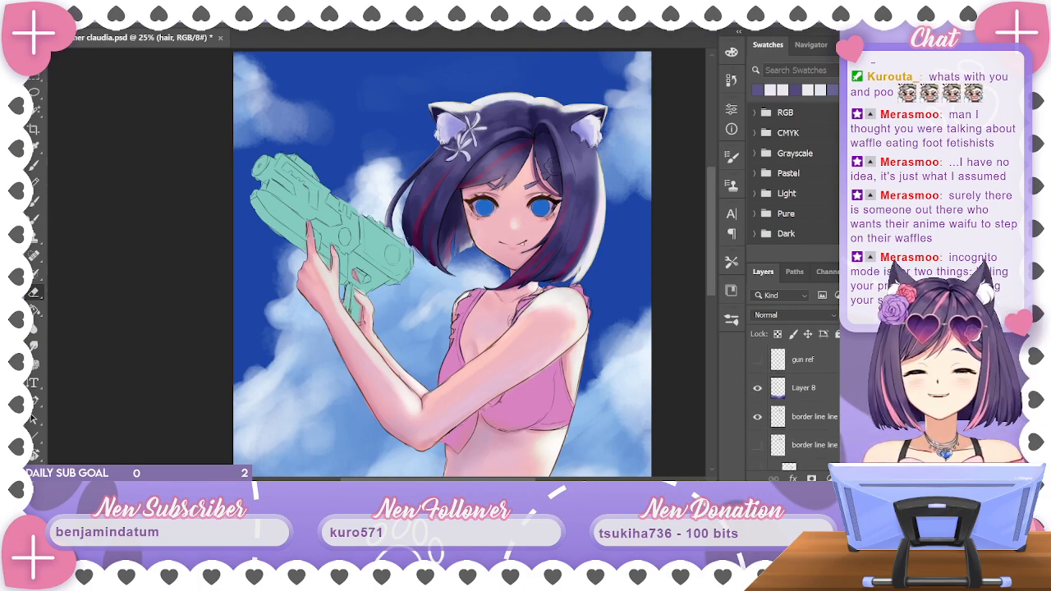
{"action": "scroll", "coordinate": [797, 402], "scroll_direction": "down", "scroll_amount": 10}
{"action": "left_click", "coordinate": [812, 395]}
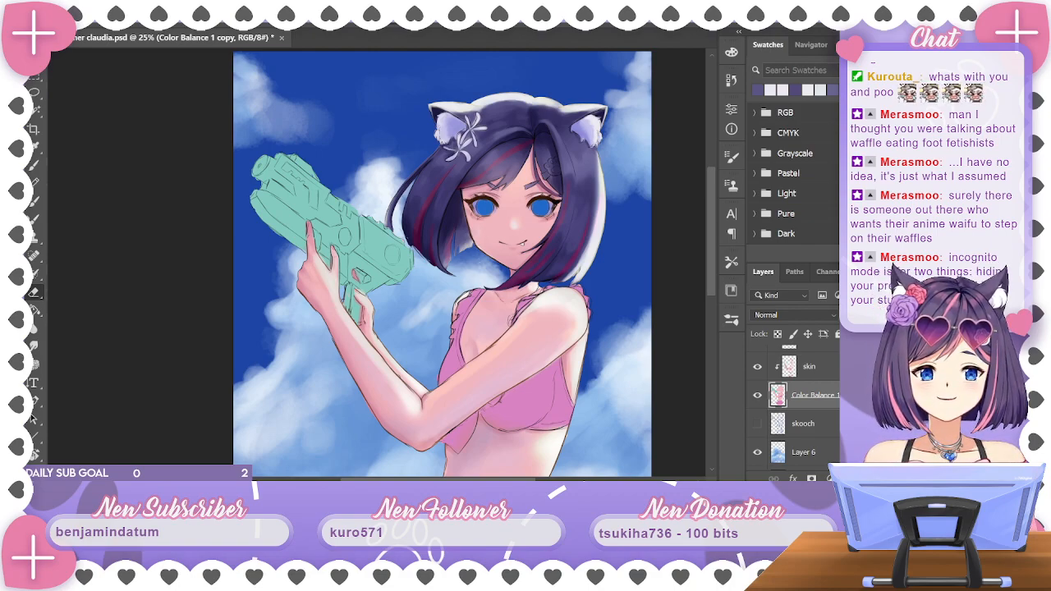
{"action": "scroll", "coordinate": [809, 395], "scroll_direction": "up", "scroll_amount": 3}
{"action": "left_click", "coordinate": [810, 383]}
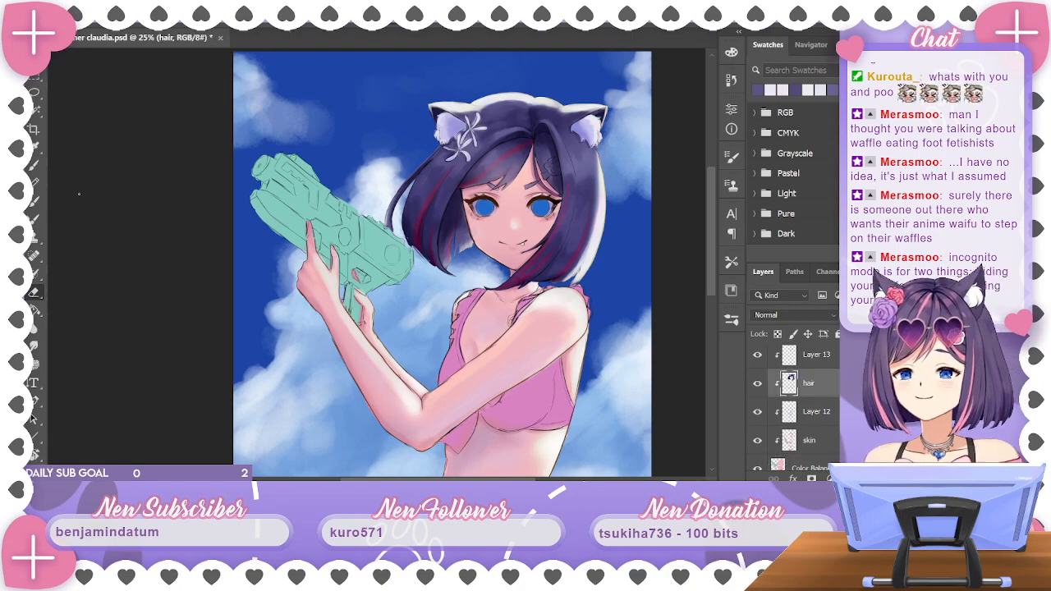
{"action": "left_click", "coordinate": [35, 165]}
{"action": "left_click", "coordinate": [461, 220], "text": "alt"}
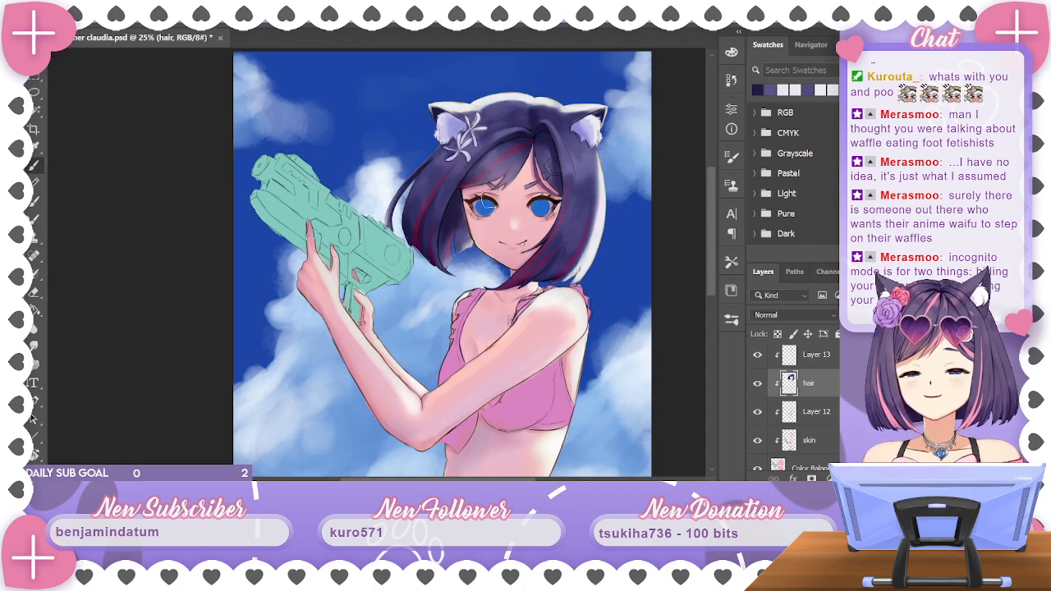
{"action": "left_click", "coordinate": [465, 239], "text": "alt"}
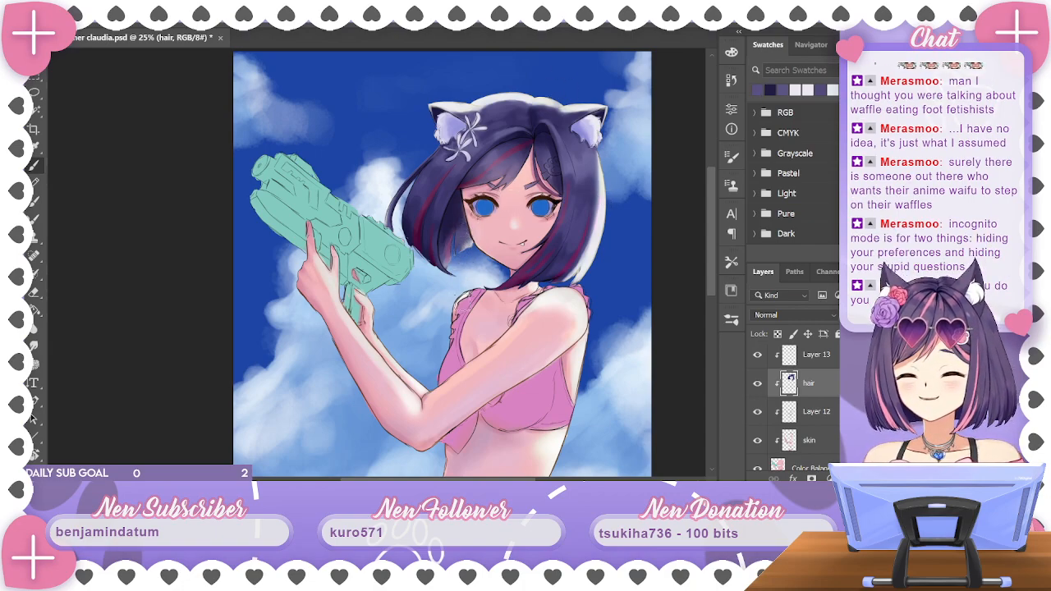
{"action": "left_click", "coordinate": [458, 246], "text": "alt"}
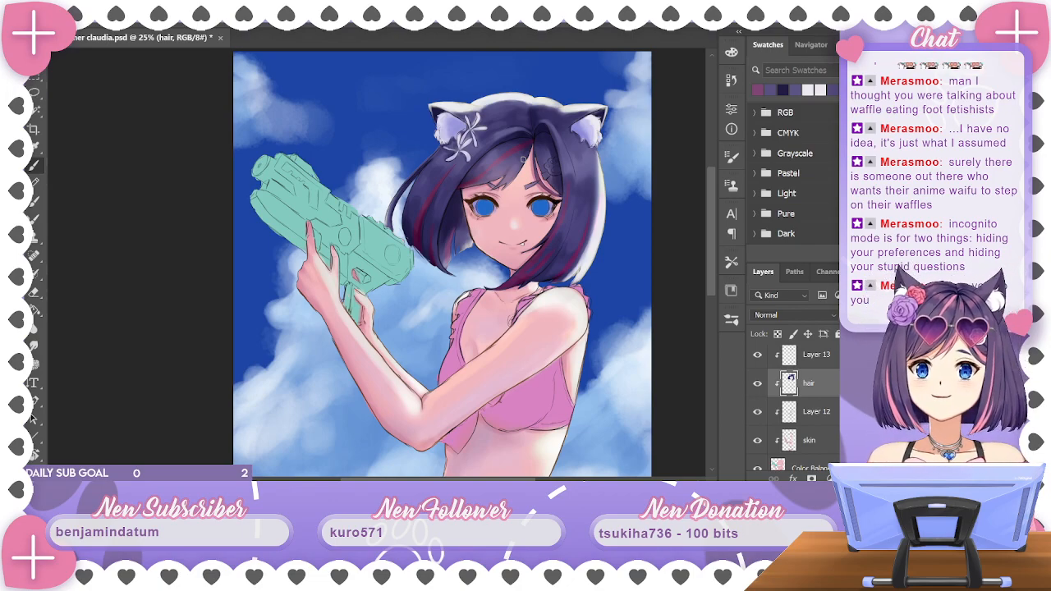
Retouch the hair's outer rim with sampled cream and blend sampled purples over the crown between the cat ears
{"action": "left_click_drag", "start_coordinate": [610, 167], "coordinate": [606, 198]}
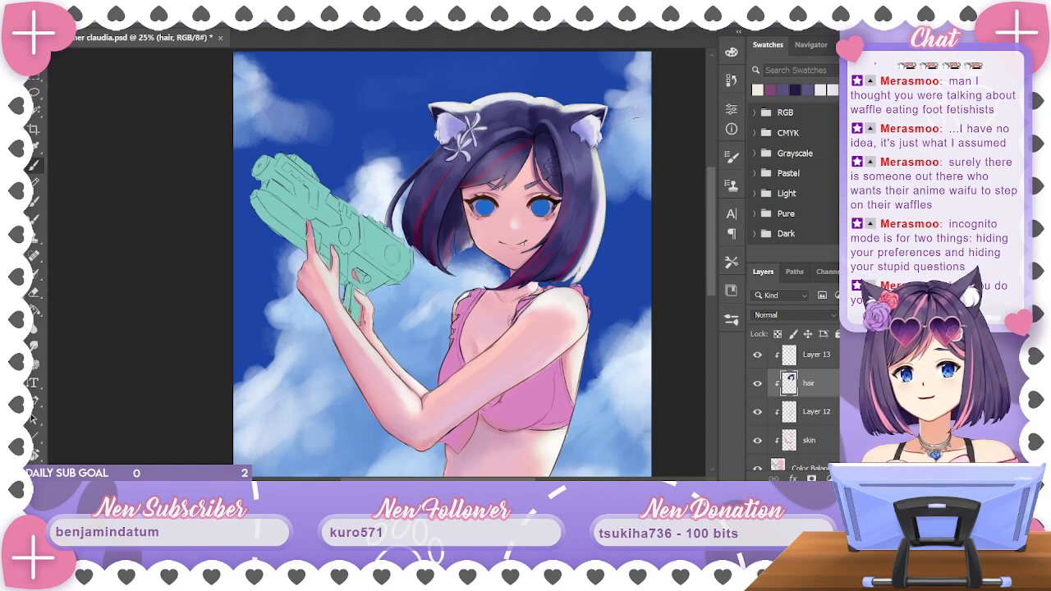
{"action": "left_click", "coordinate": [478, 107], "text": "alt"}
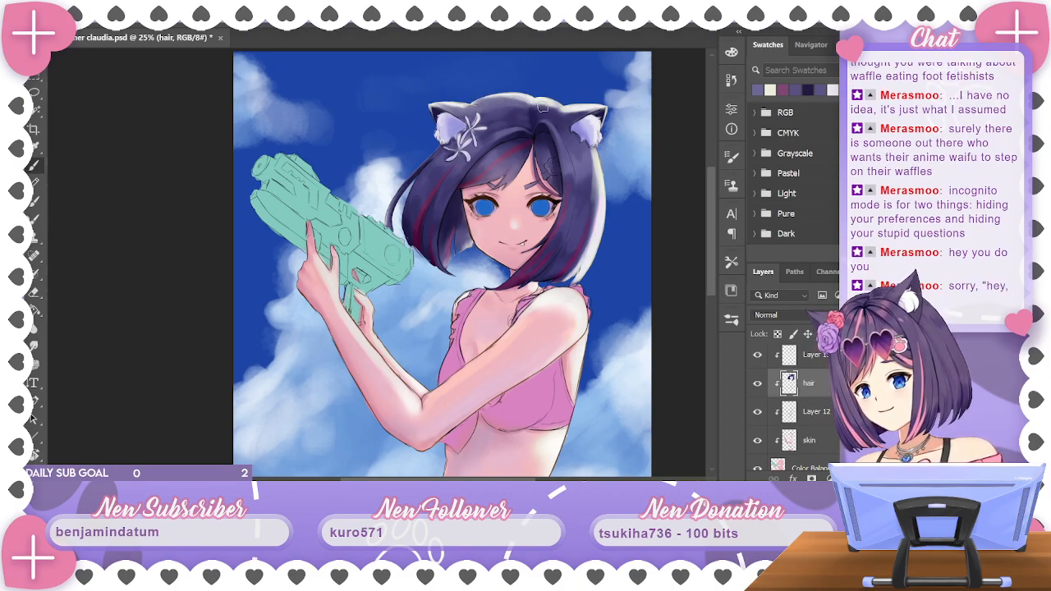
{"action": "left_click", "coordinate": [517, 110], "text": "alt"}
{"action": "left_click_drag", "start_coordinate": [519, 106], "coordinate": [514, 106]}
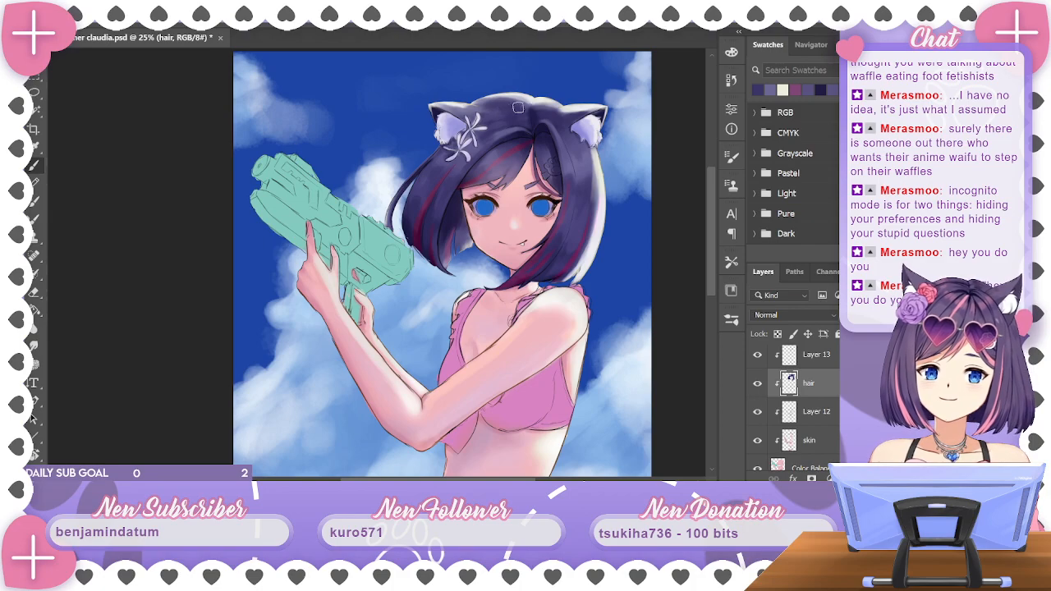
{"action": "left_click", "coordinate": [490, 110], "text": "alt"}
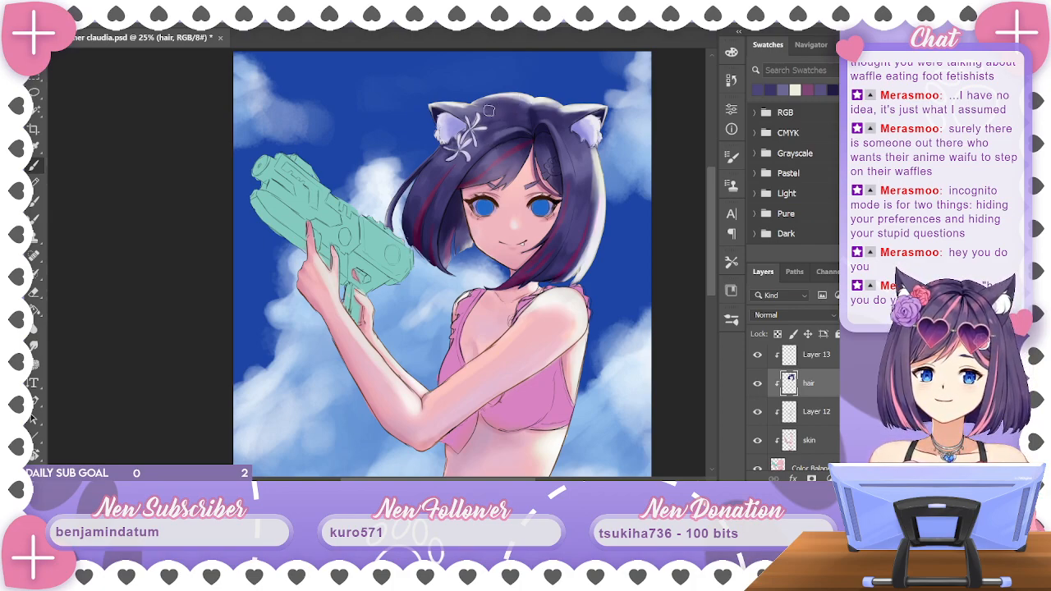
{"action": "left_click", "coordinate": [468, 142], "text": "alt"}
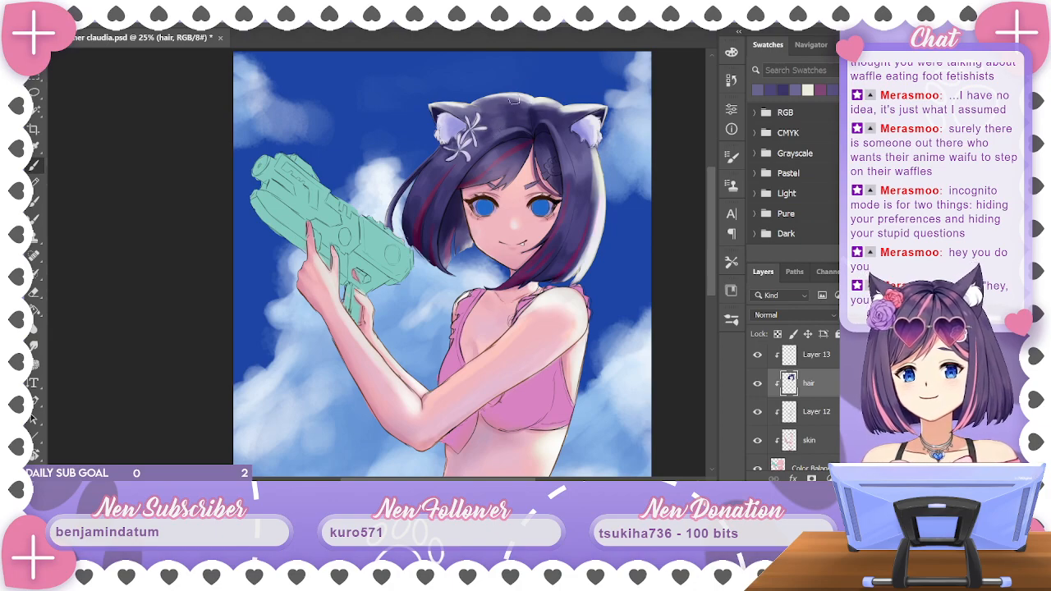
{"action": "left_click", "coordinate": [512, 148], "text": "alt"}
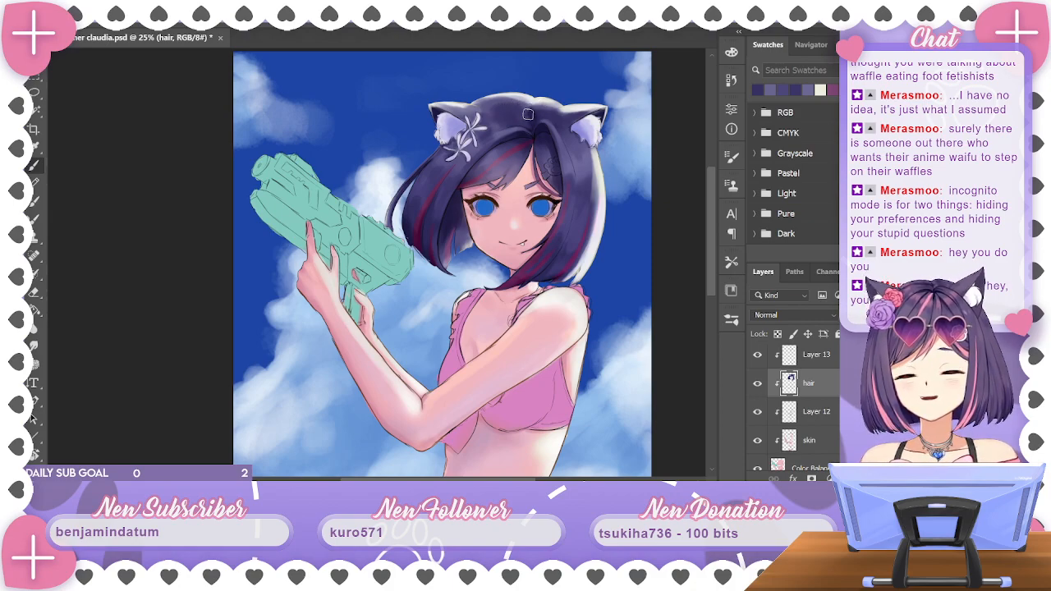
{"action": "left_click", "coordinate": [495, 98], "text": "alt"}
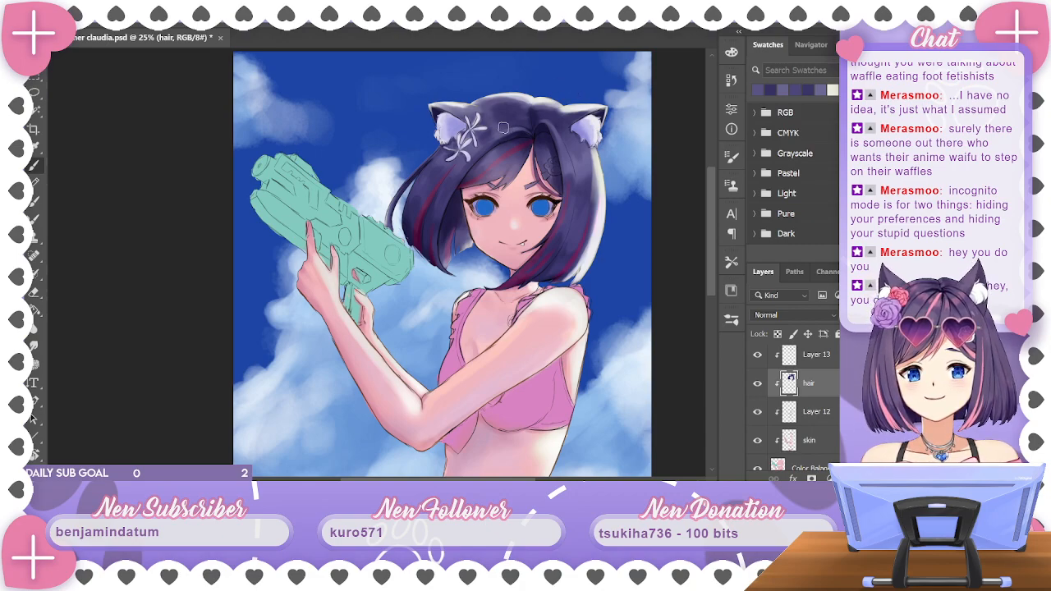
{"action": "left_click", "coordinate": [510, 137], "text": "alt"}
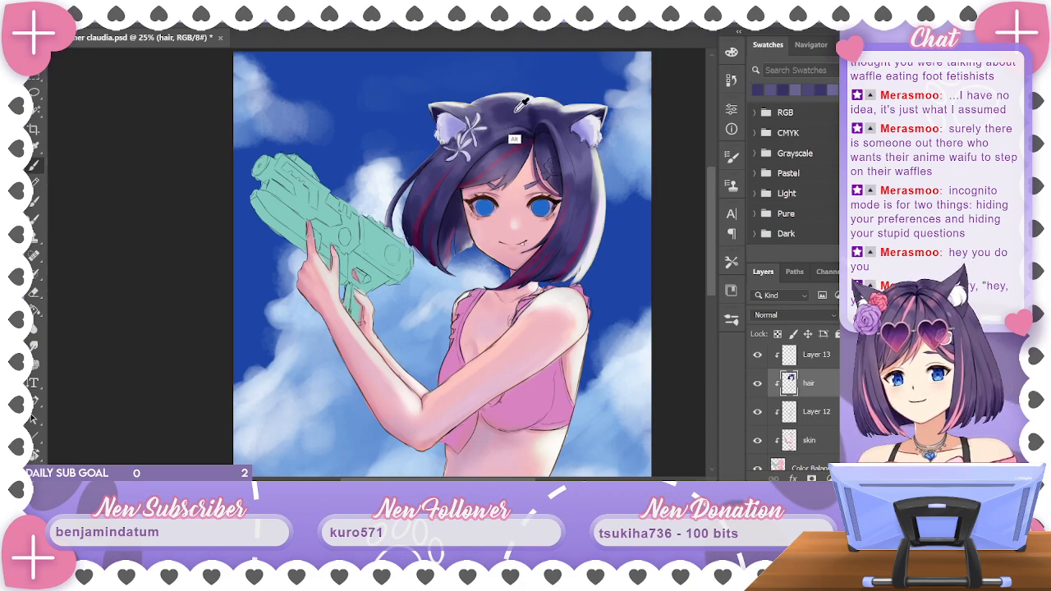
{"action": "left_click", "coordinate": [531, 117], "text": "alt"}
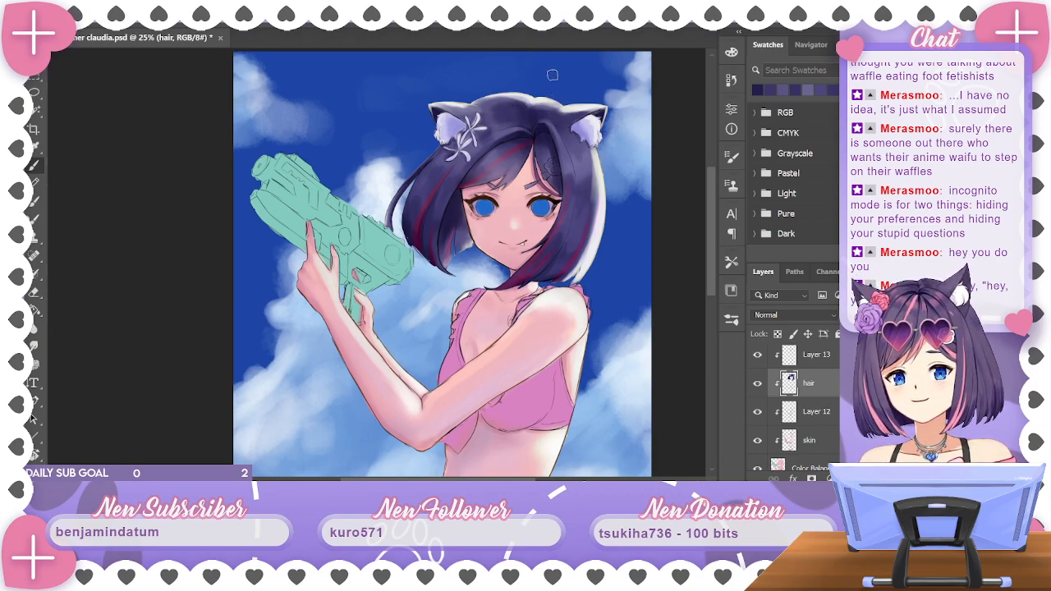
Touch up the hair around the cat ear on the highlighted side with sampled dark purple, and sample the pale rim light
{"action": "left_click_drag", "start_coordinate": [633, 227], "coordinate": [681, 198]}
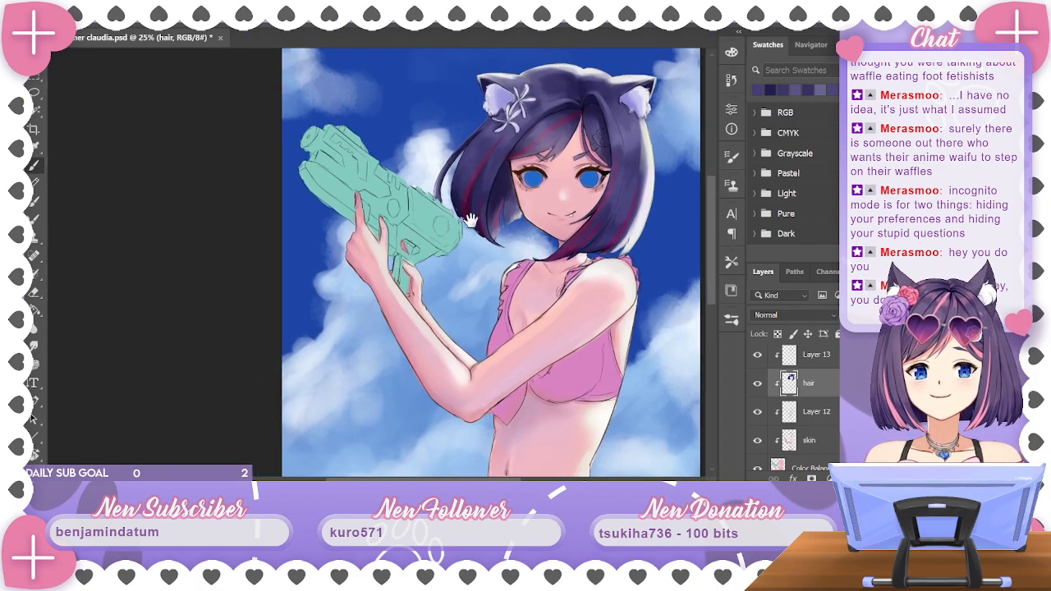
{"action": "left_click_drag", "start_coordinate": [640, 230], "coordinate": [602, 262]}
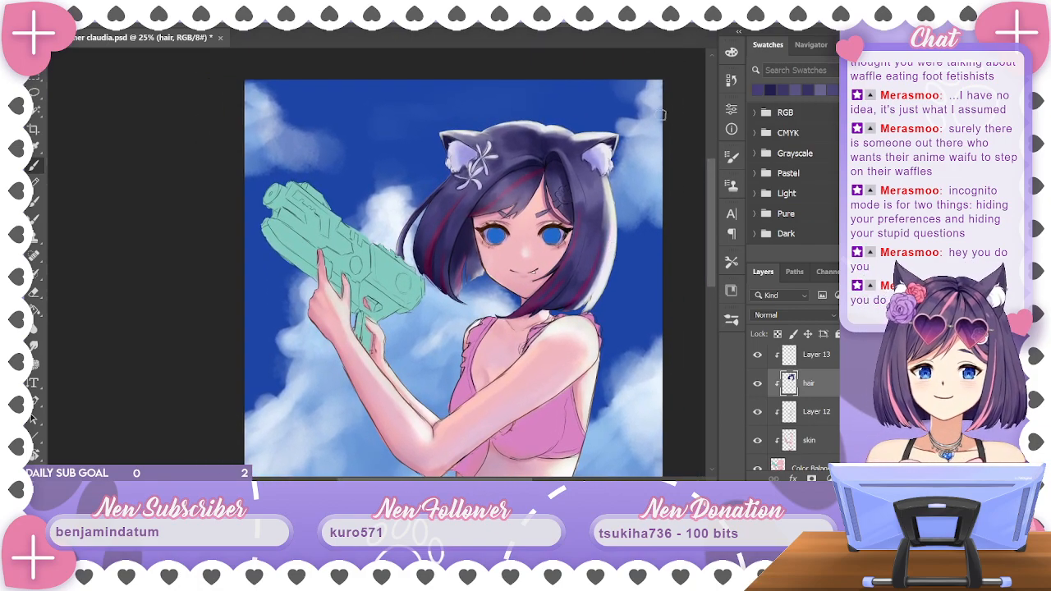
{"action": "left_click", "coordinate": [590, 144], "text": "alt"}
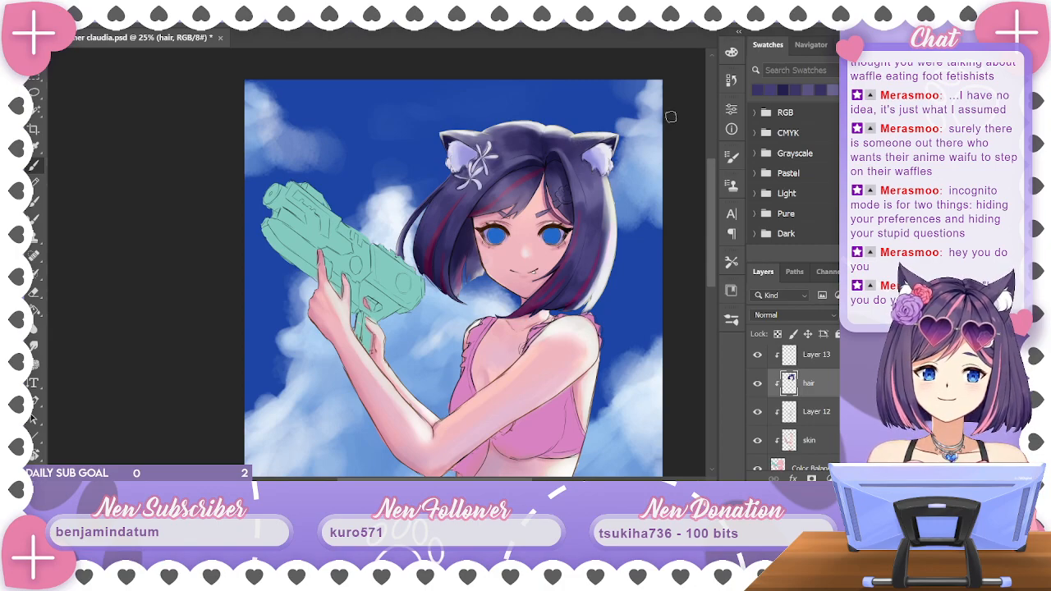
{"action": "mouse_move", "coordinate": [674, 143]}
{"action": "left_mouse_down"}
{"action": "mouse_move", "coordinate": [650, 153]}
{"action": "mouse_move", "coordinate": [641, 130]}
{"action": "left_mouse_up"}
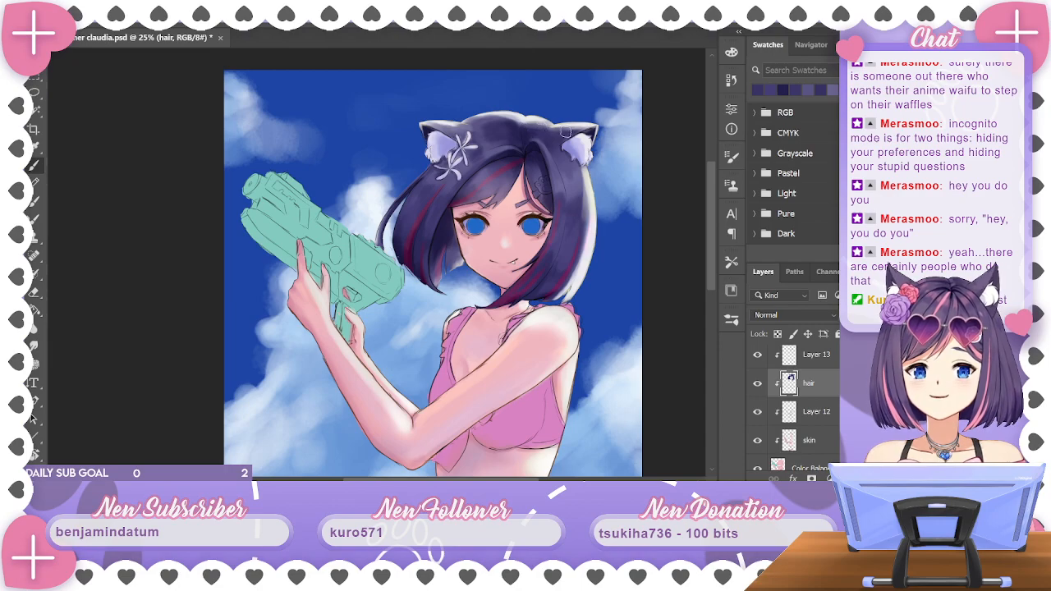
{"action": "mouse_move", "coordinate": [629, 196]}
{"action": "left_mouse_down"}
{"action": "mouse_move", "coordinate": [621, 151]}
{"action": "mouse_move", "coordinate": [617, 190]}
{"action": "left_mouse_up"}
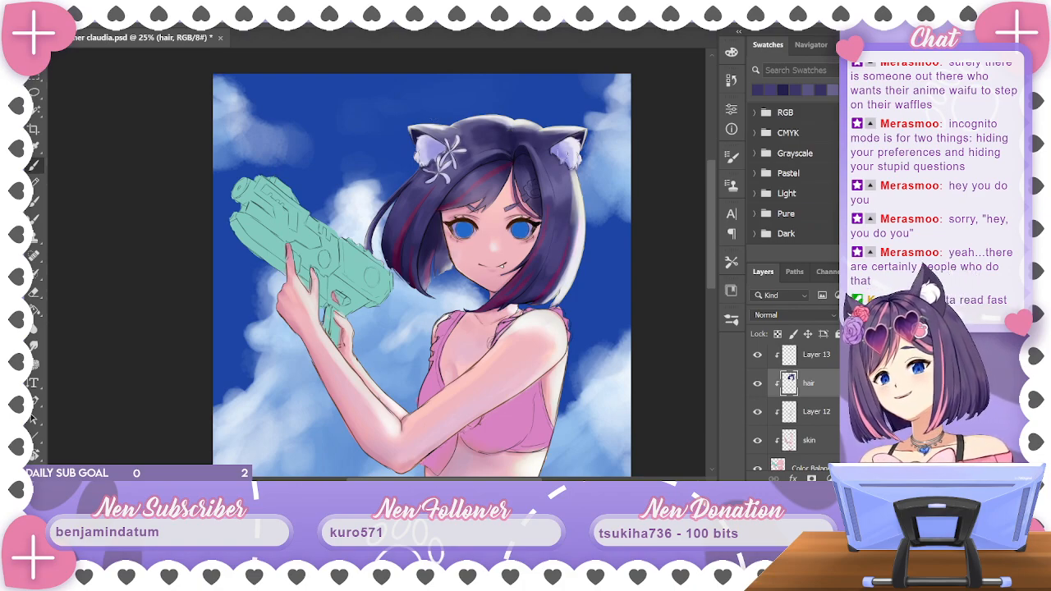
{"action": "left_click_drag", "start_coordinate": [670, 281], "coordinate": [659, 244]}
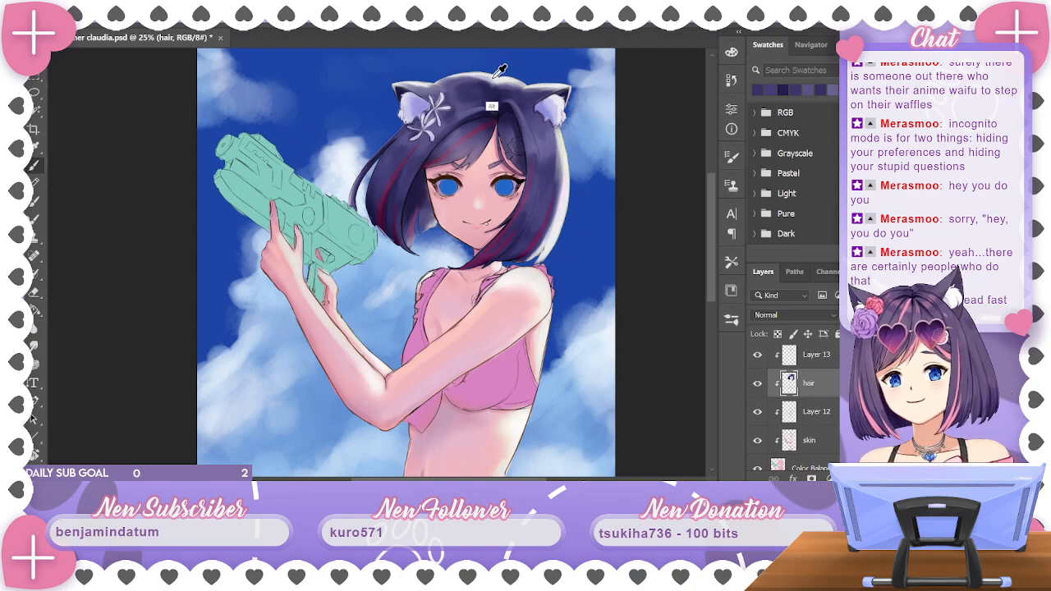
{"action": "left_click_drag", "start_coordinate": [621, 182], "coordinate": [633, 152]}
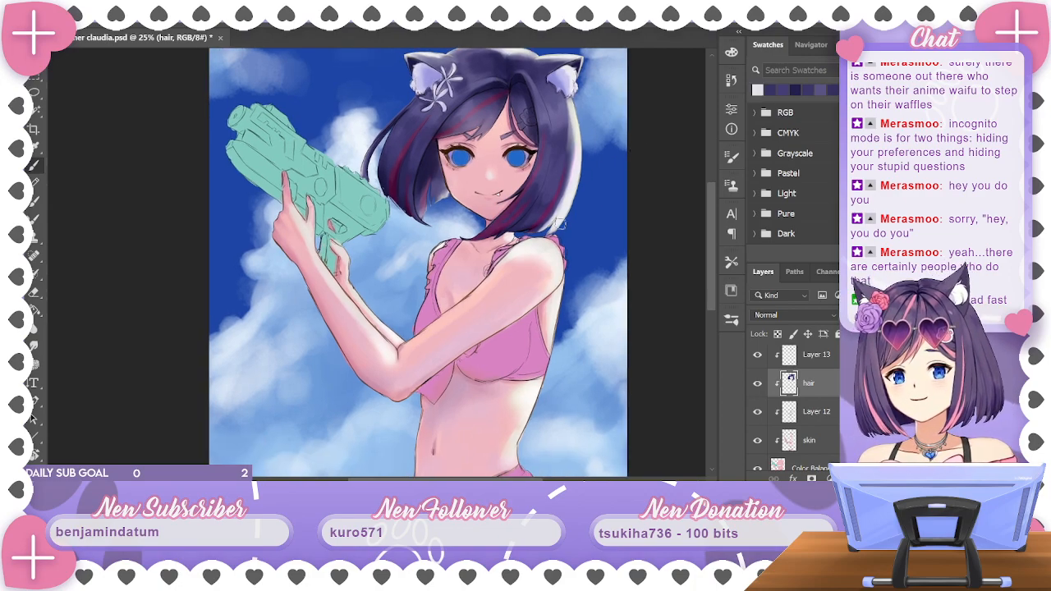
Refine the hair between the cheek and the water gun with sampled mid and dark purple tones
{"action": "scroll", "coordinate": [629, 162], "scroll_direction": "down", "scroll_amount": 3}
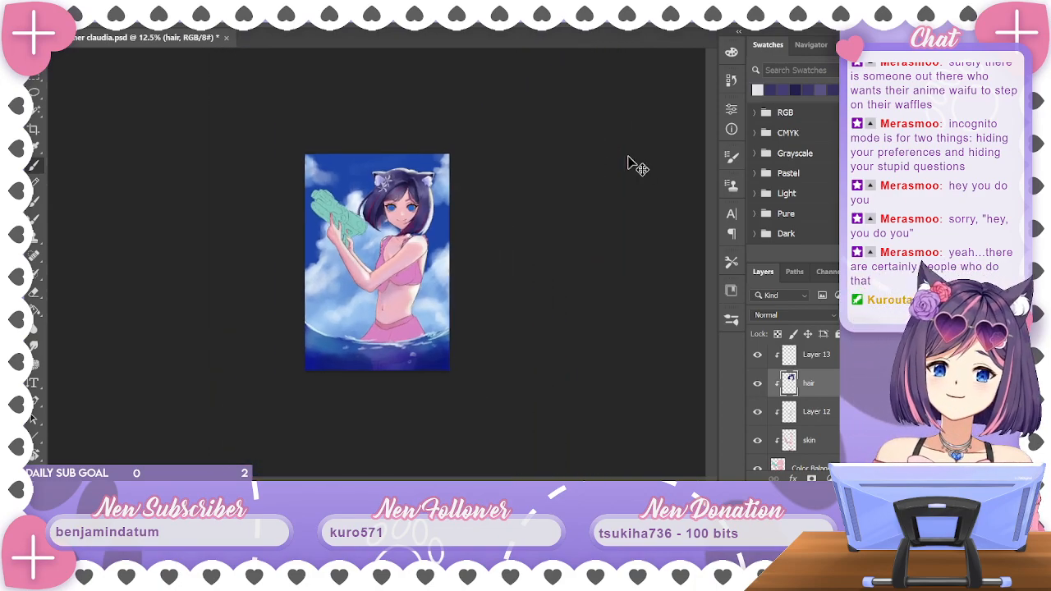
{"action": "key", "text": "ctrl+plus"}
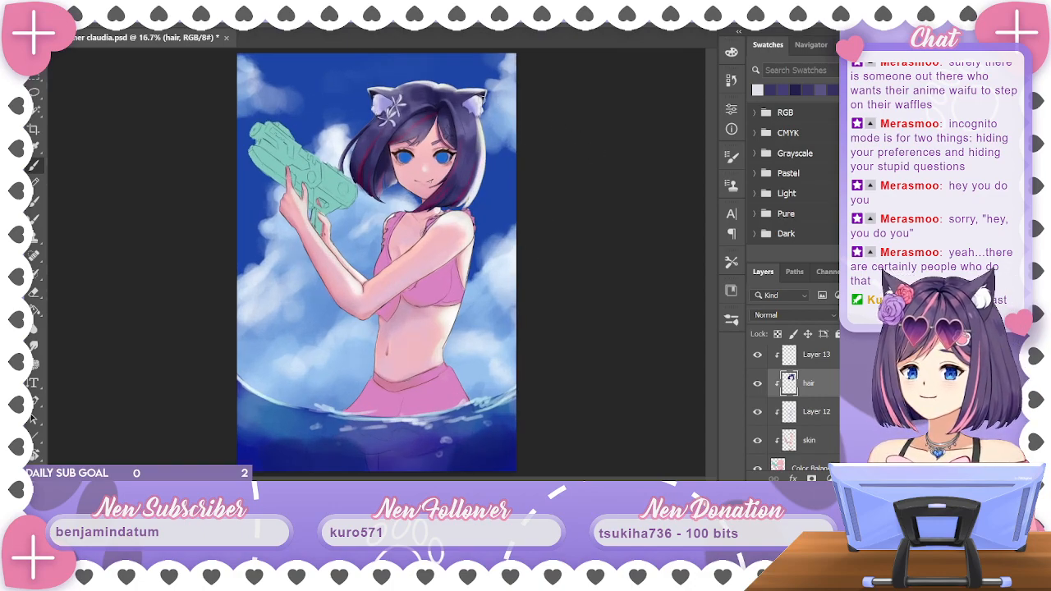
{"action": "left_click", "coordinate": [399, 173], "text": "alt"}
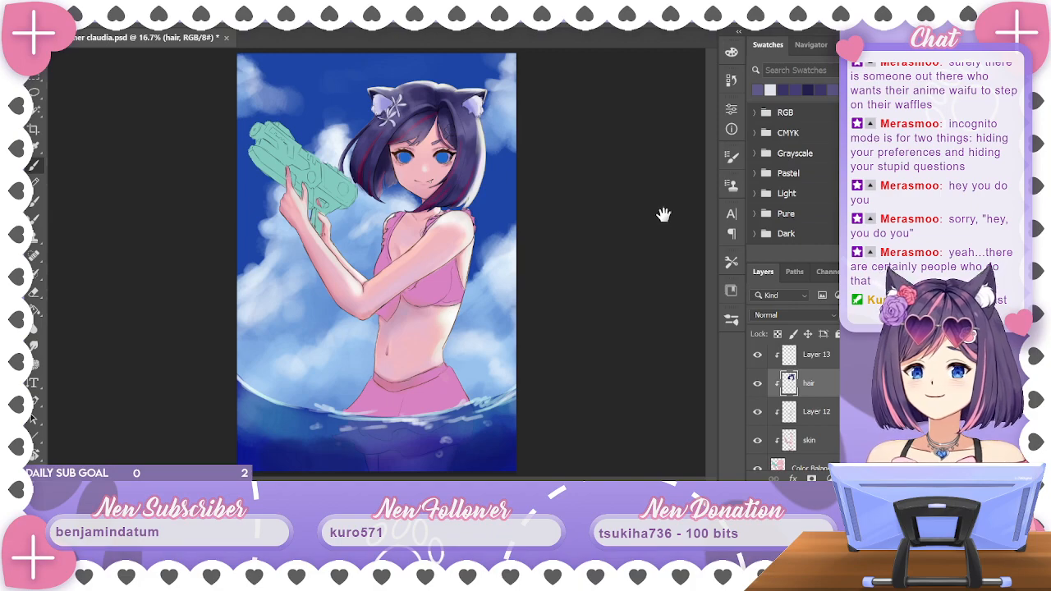
{"action": "left_click", "coordinate": [395, 166], "text": "alt"}
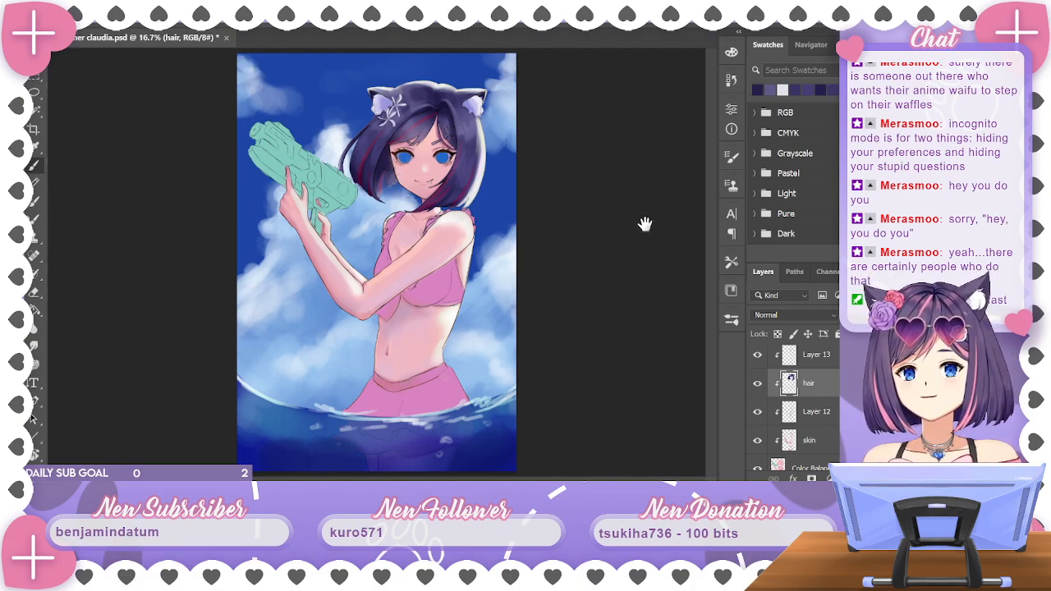
Touch up the top of the head and the area beside the cat ear with sampled hair colours
{"action": "key", "text": "ctrl+plus"}
{"action": "left_click_drag", "start_coordinate": [563, 235], "coordinate": [615, 358]}
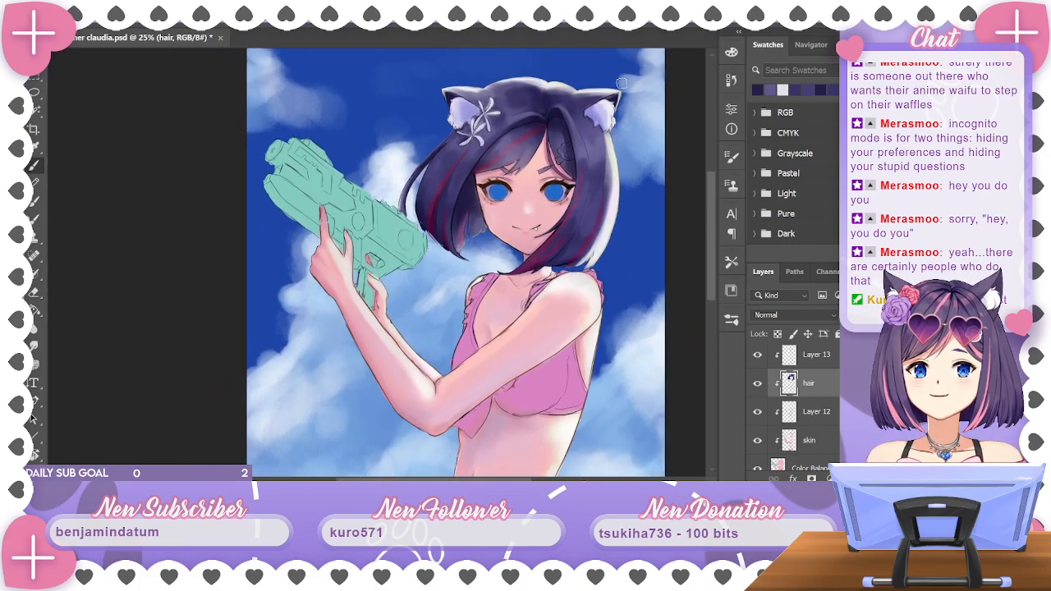
{"action": "left_click", "coordinate": [542, 85], "text": "alt"}
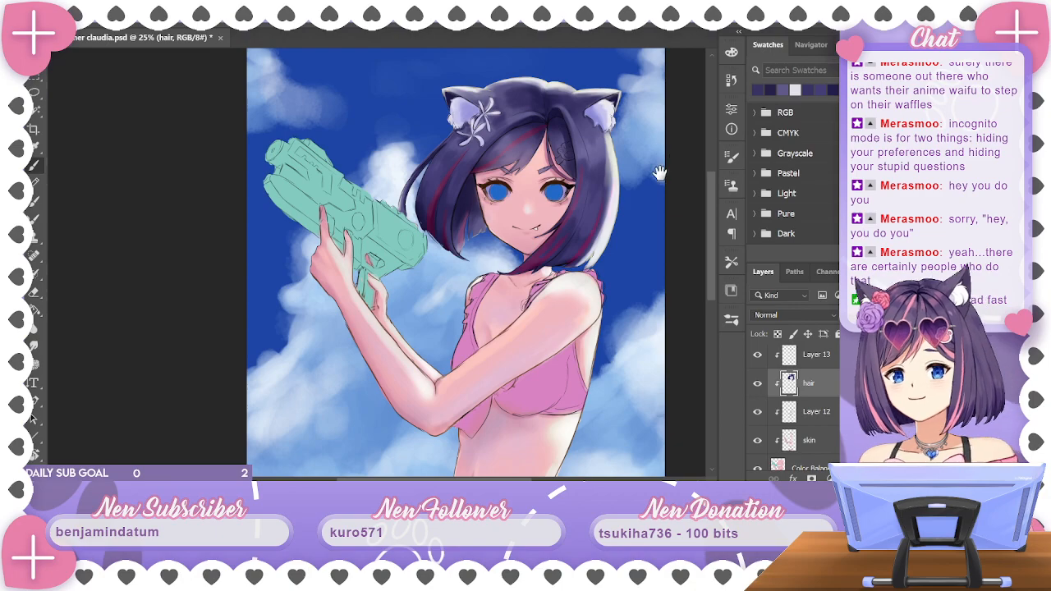
{"action": "left_click_drag", "start_coordinate": [660, 173], "coordinate": [619, 181]}
{"action": "left_click", "coordinate": [554, 119], "text": "alt"}
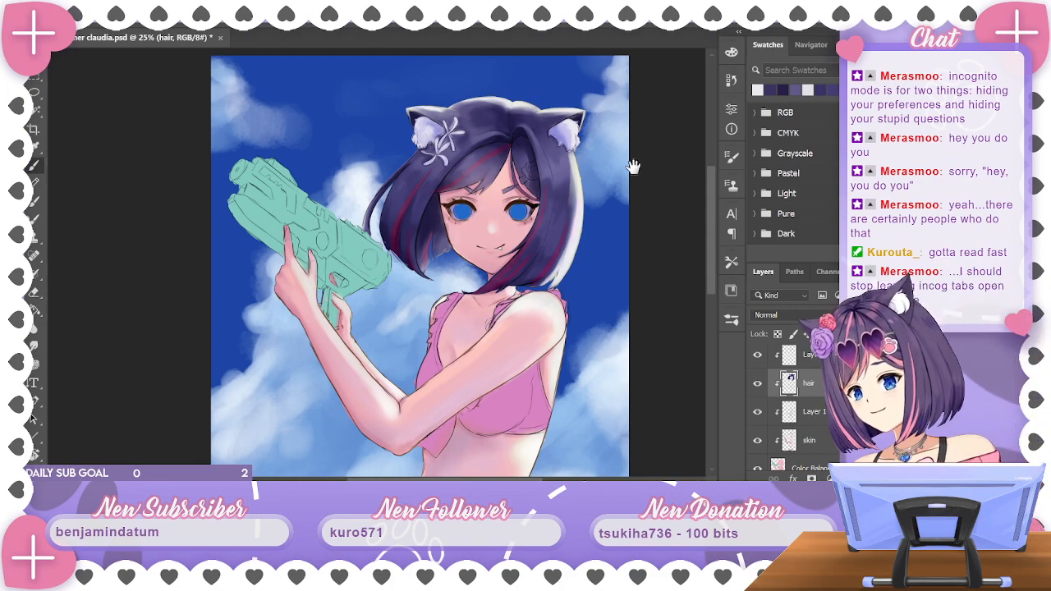
{"action": "left_click_drag", "start_coordinate": [635, 172], "coordinate": [629, 164]}
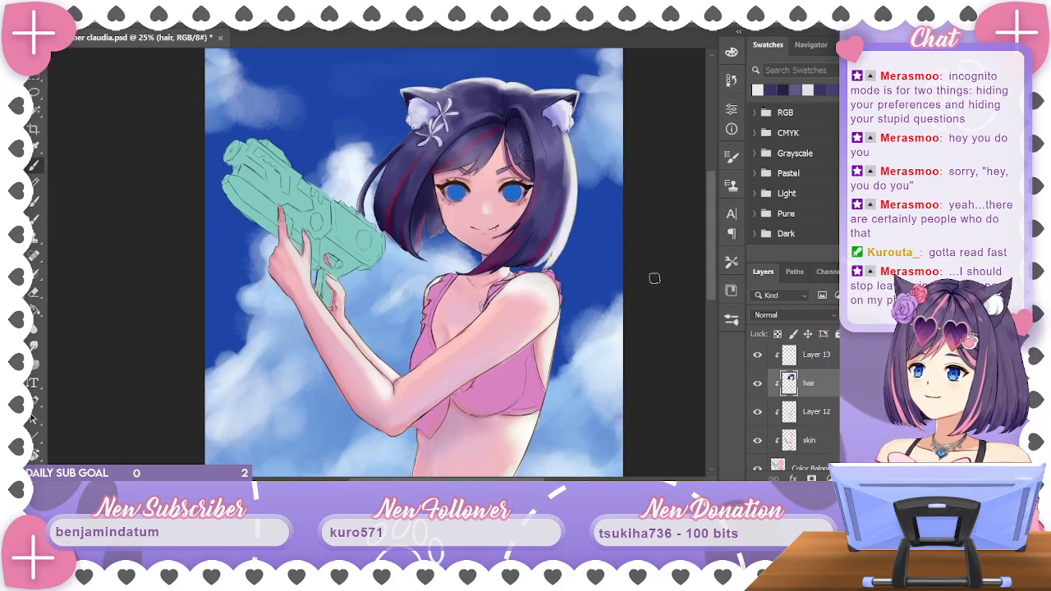
{"action": "left_click_drag", "start_coordinate": [645, 278], "coordinate": [635, 245]}
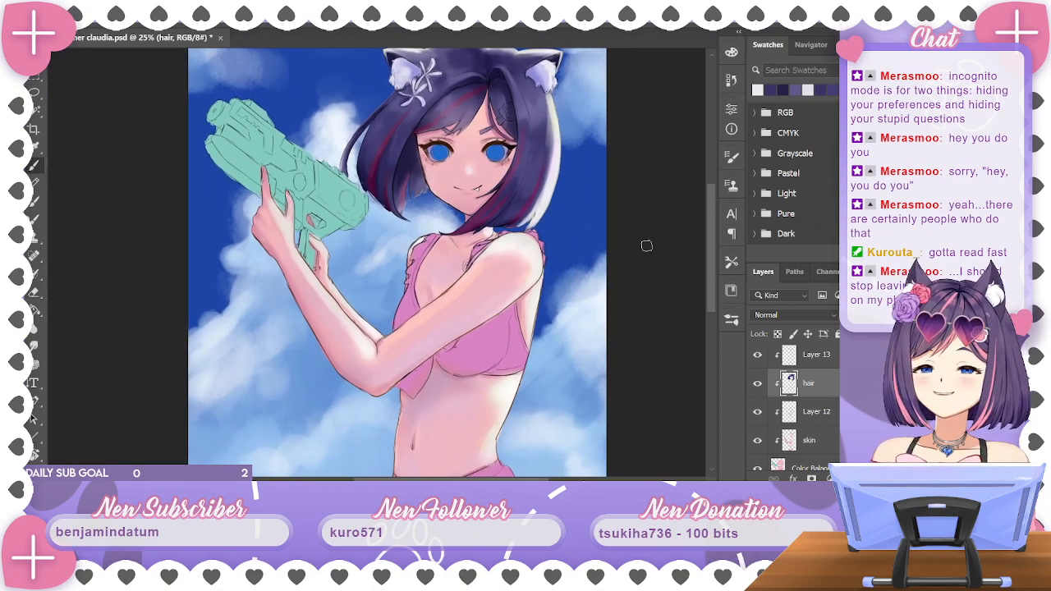
{"action": "mouse_move", "coordinate": [712, 246]}
{"action": "left_mouse_down"}
{"action": "mouse_move", "coordinate": [713, 262]}
{"action": "mouse_move", "coordinate": [711, 248]}
{"action": "left_mouse_up"}
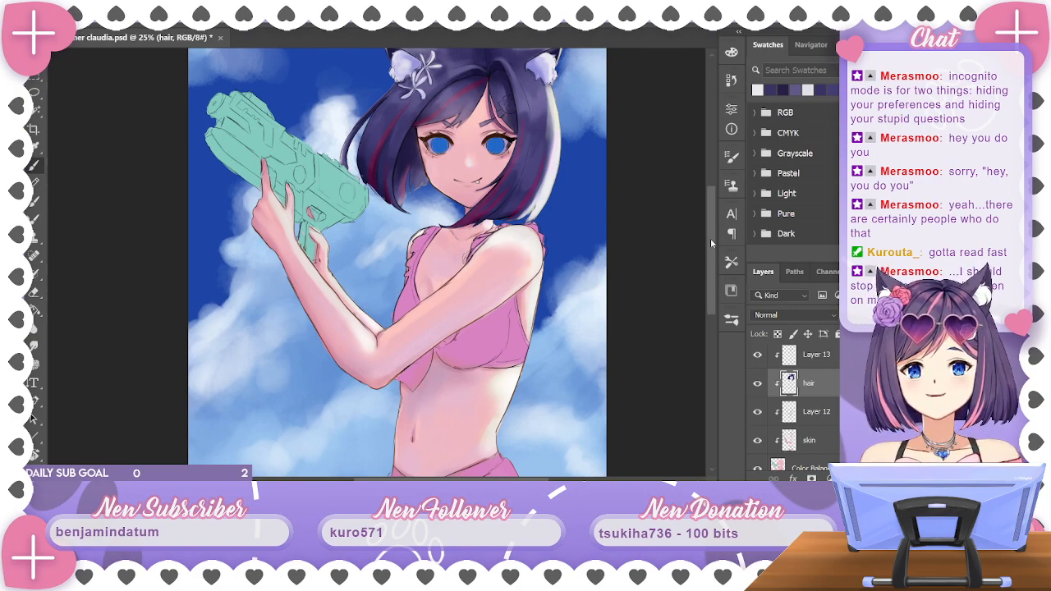
{"action": "left_click_drag", "start_coordinate": [710, 253], "coordinate": [707, 264]}
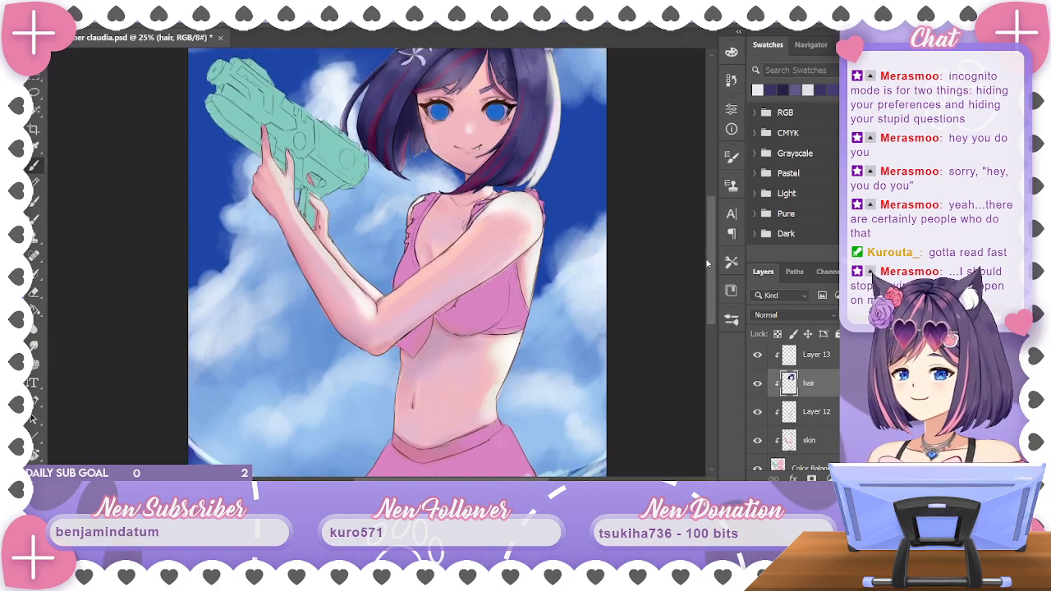
Touch up the skin around the navel with repeatedly sampled pink skin tones
{"action": "left_click_drag", "start_coordinate": [706, 263], "coordinate": [708, 261]}
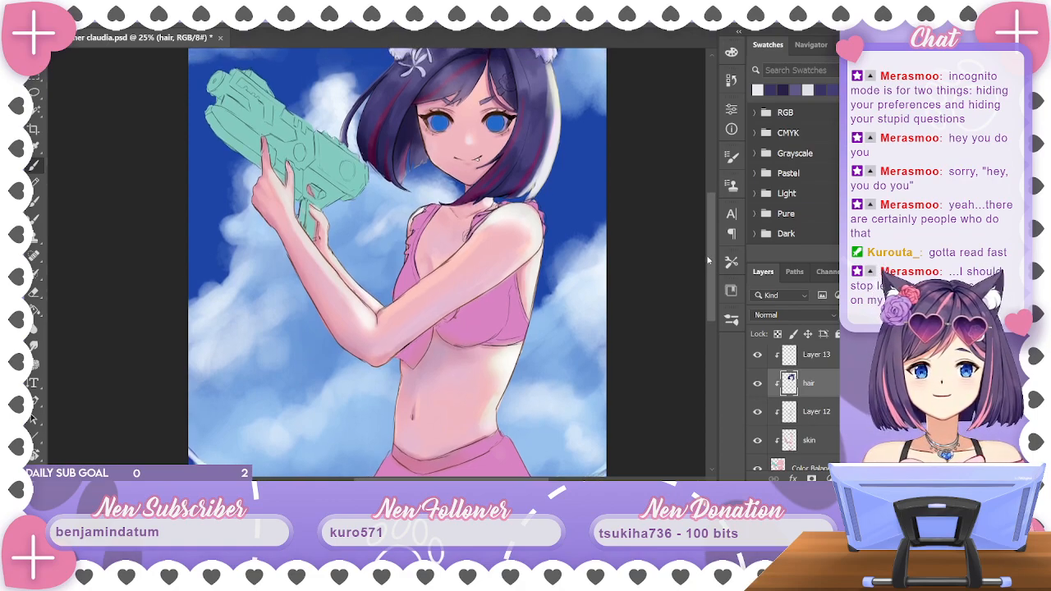
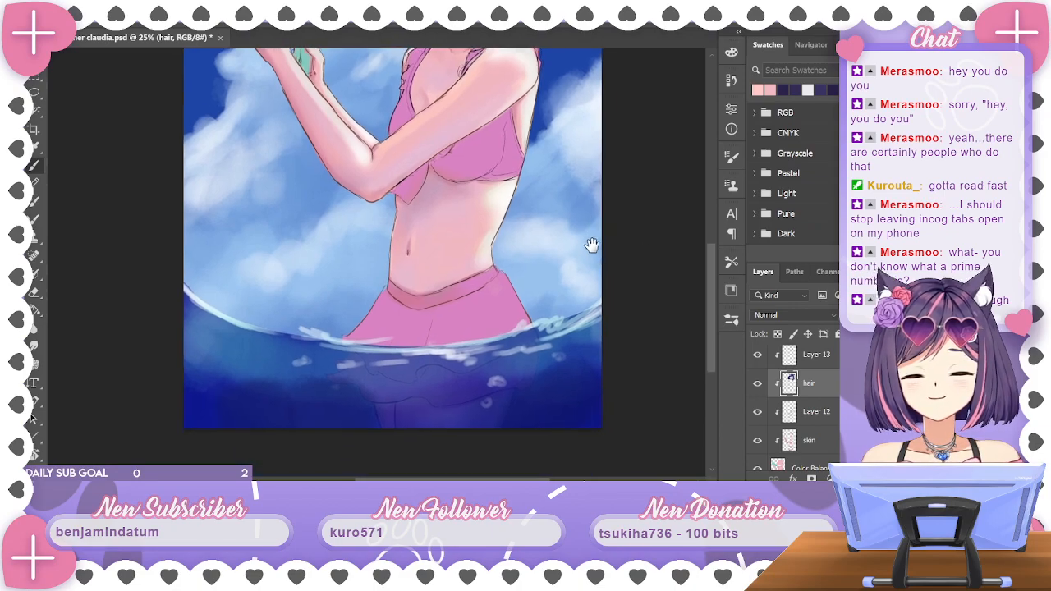
{"action": "left_click_drag", "start_coordinate": [614, 253], "coordinate": [640, 266]}
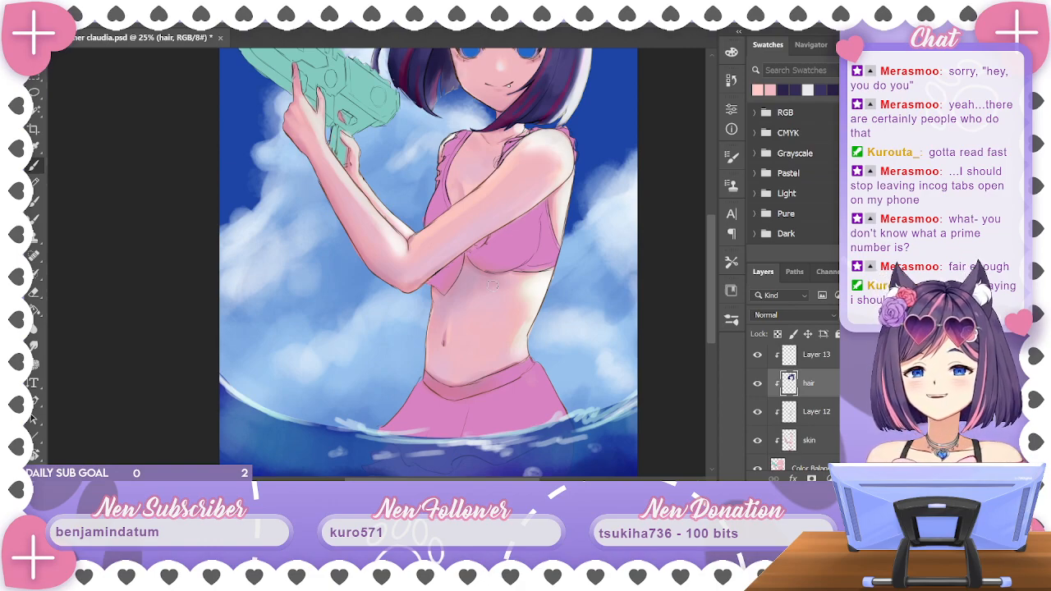
{"action": "left_click", "coordinate": [450, 330], "text": "alt"}
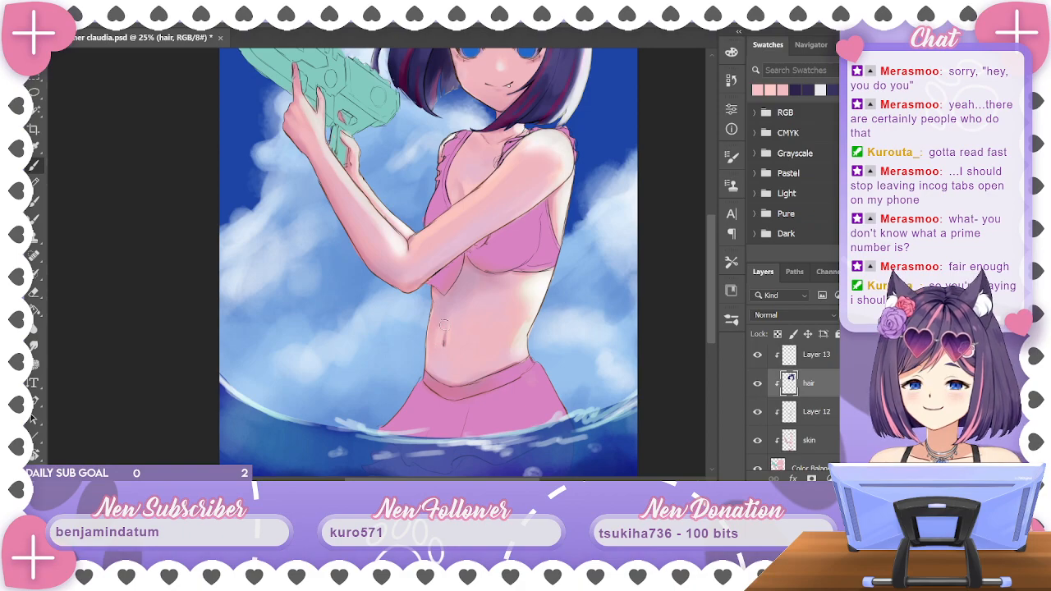
{"action": "left_click", "coordinate": [457, 329], "text": "alt"}
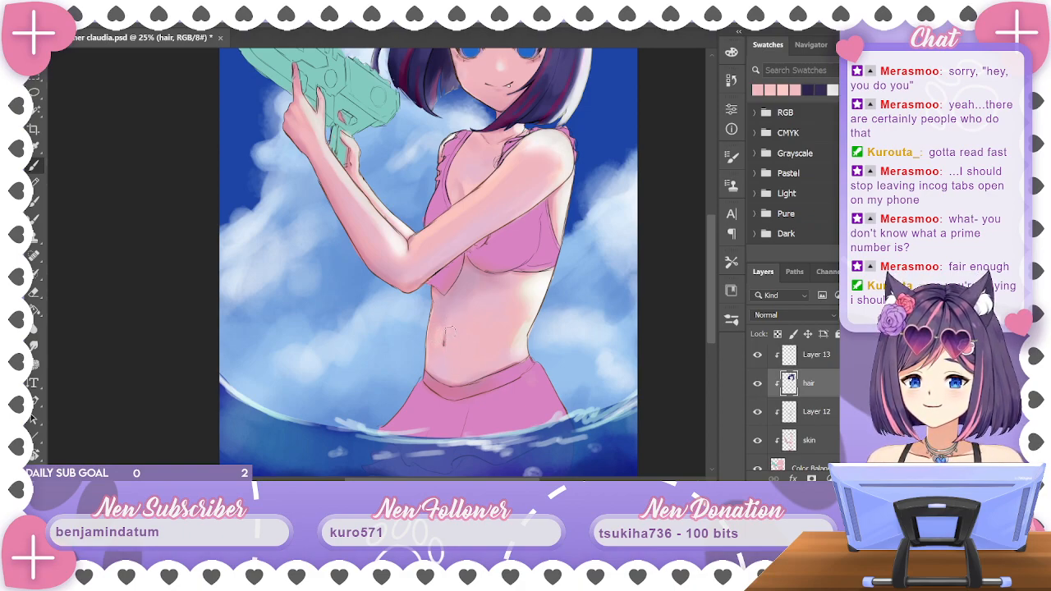
{"action": "left_click", "coordinate": [443, 326], "text": "alt"}
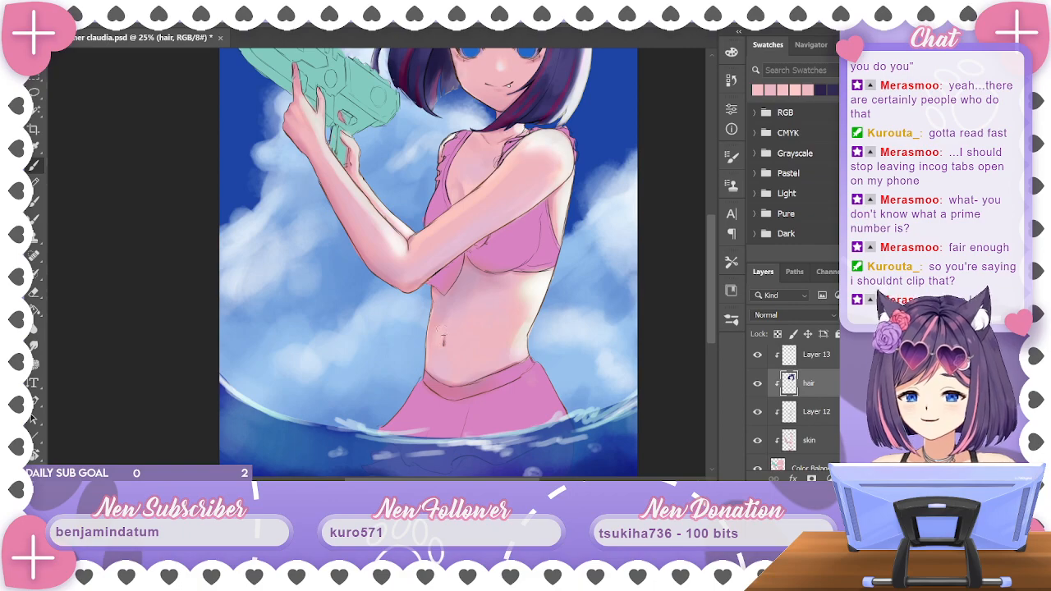
{"action": "left_click", "coordinate": [441, 332], "text": "alt"}
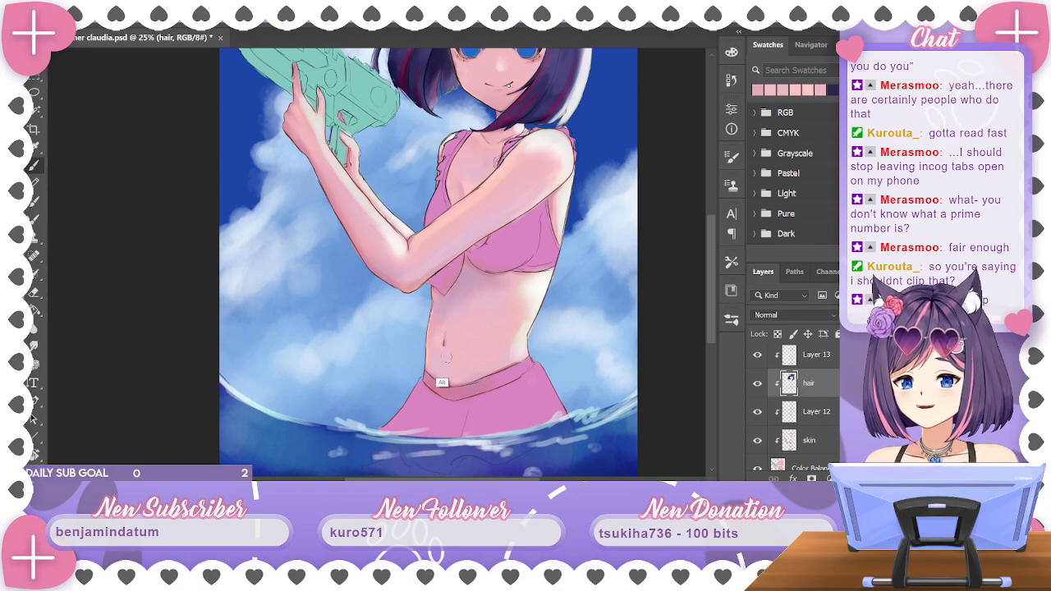
{"action": "left_click", "coordinate": [439, 382], "text": "alt"}
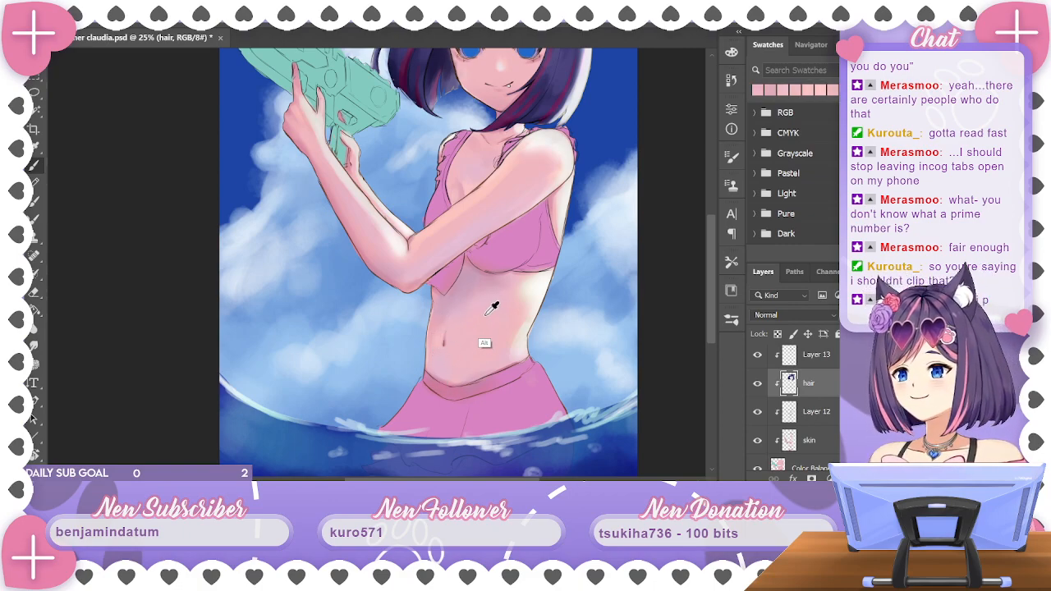
{"action": "left_click", "coordinate": [464, 351], "text": "alt"}
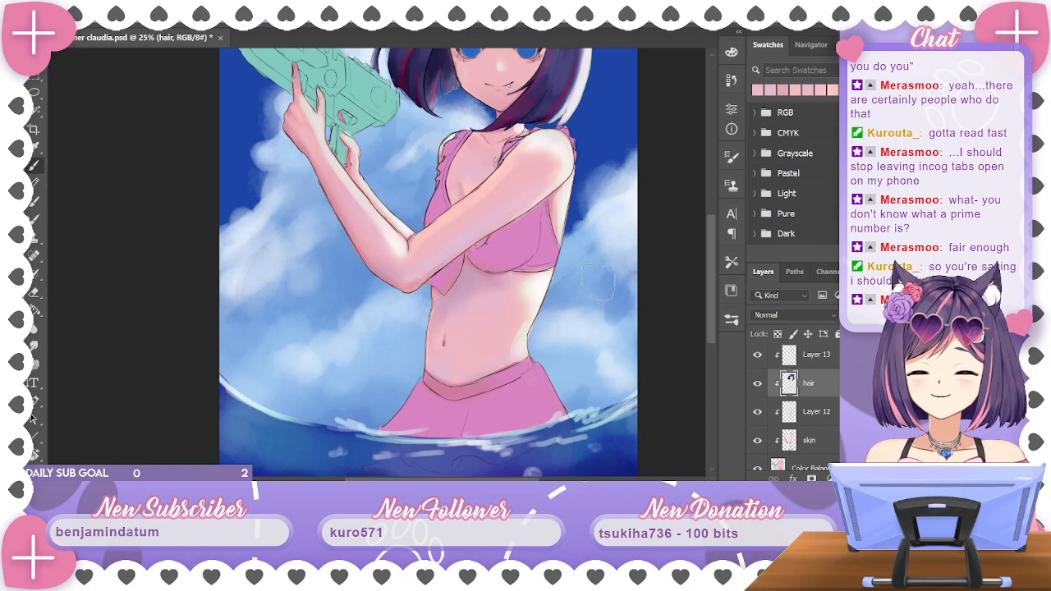
Examine the whole figure at several magnifications, from the cat ears down to the waterline
{"action": "left_click_drag", "start_coordinate": [610, 276], "coordinate": [582, 408]}
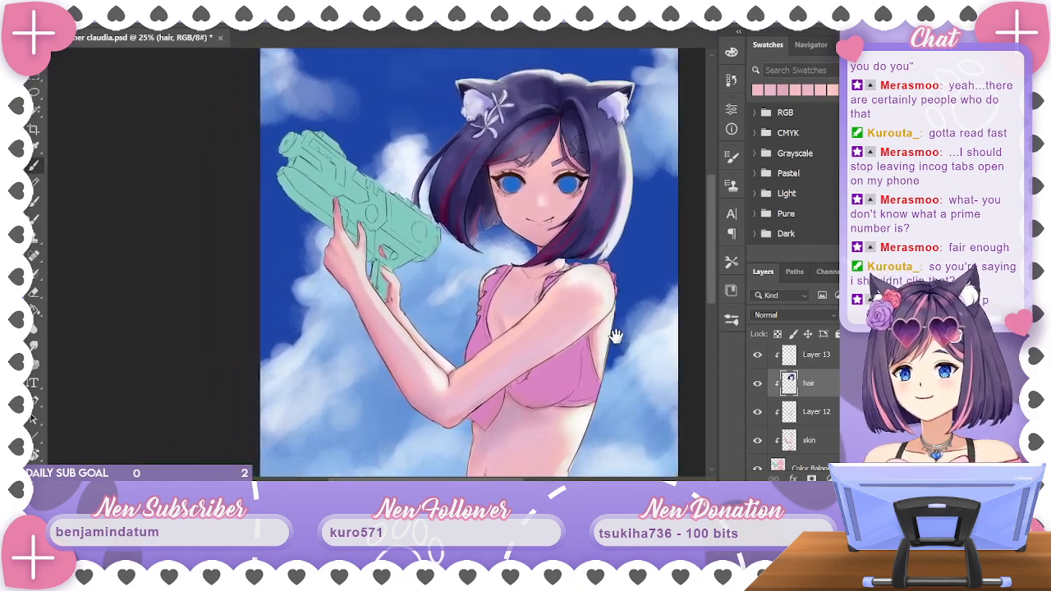
{"action": "left_click_drag", "start_coordinate": [614, 336], "coordinate": [644, 273]}
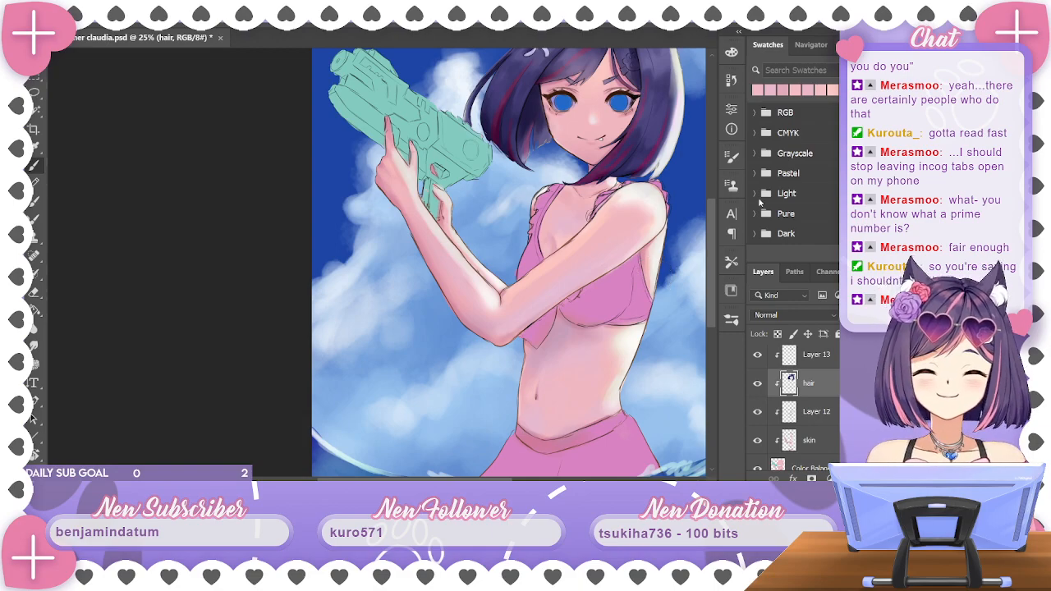
{"action": "left_click_drag", "start_coordinate": [641, 289], "coordinate": [582, 292]}
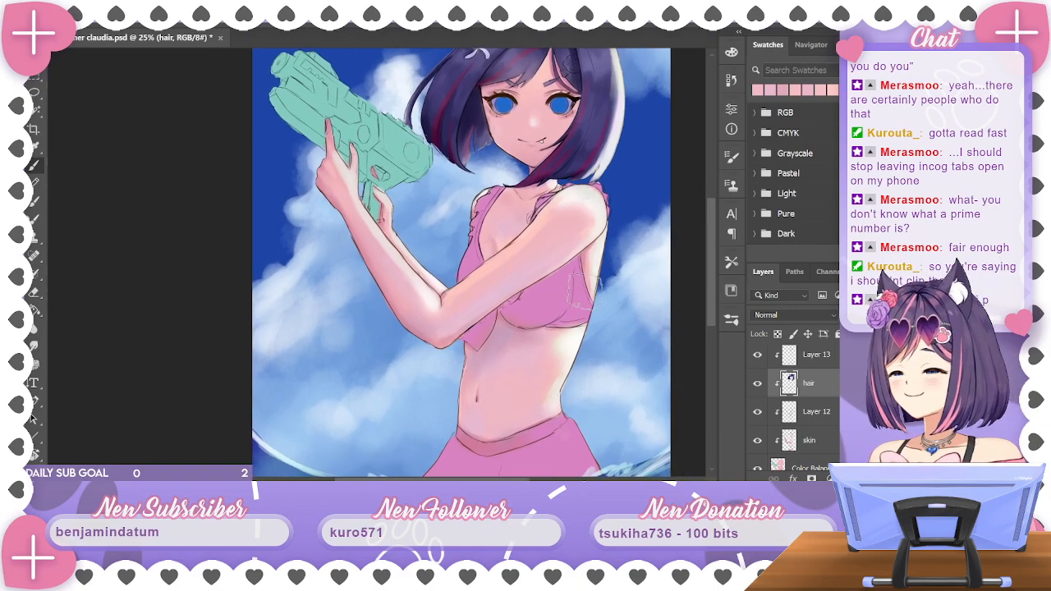
{"action": "key", "text": "ctrl+minus"}
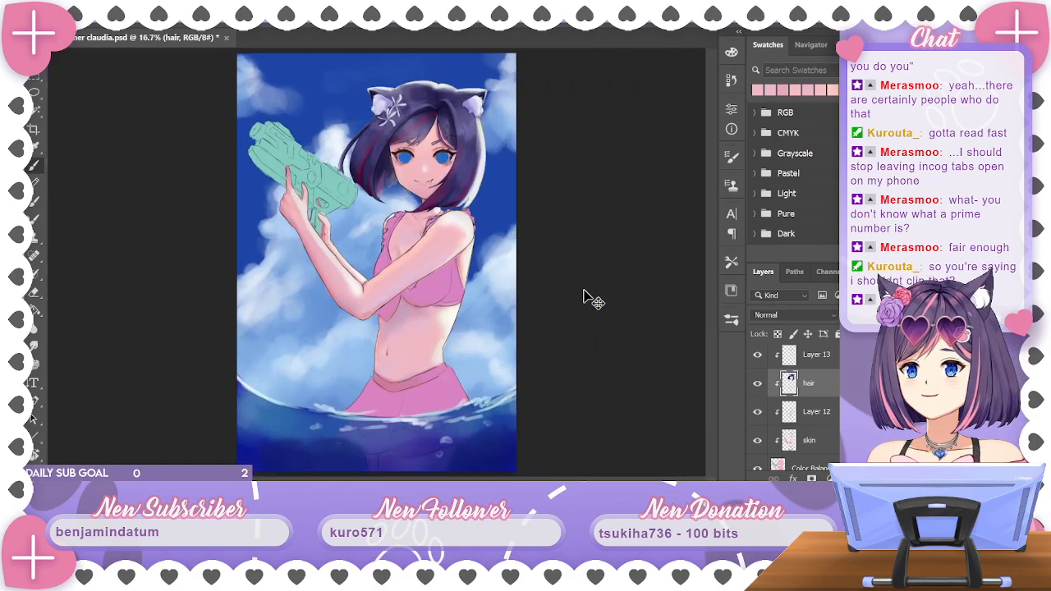
{"action": "key", "text": "ctrl+plus"}
{"action": "key", "text": "ctrl+minus"}
{"action": "key", "text": "ctrl+plus"}
{"action": "key", "text": "ctrl+plus"}
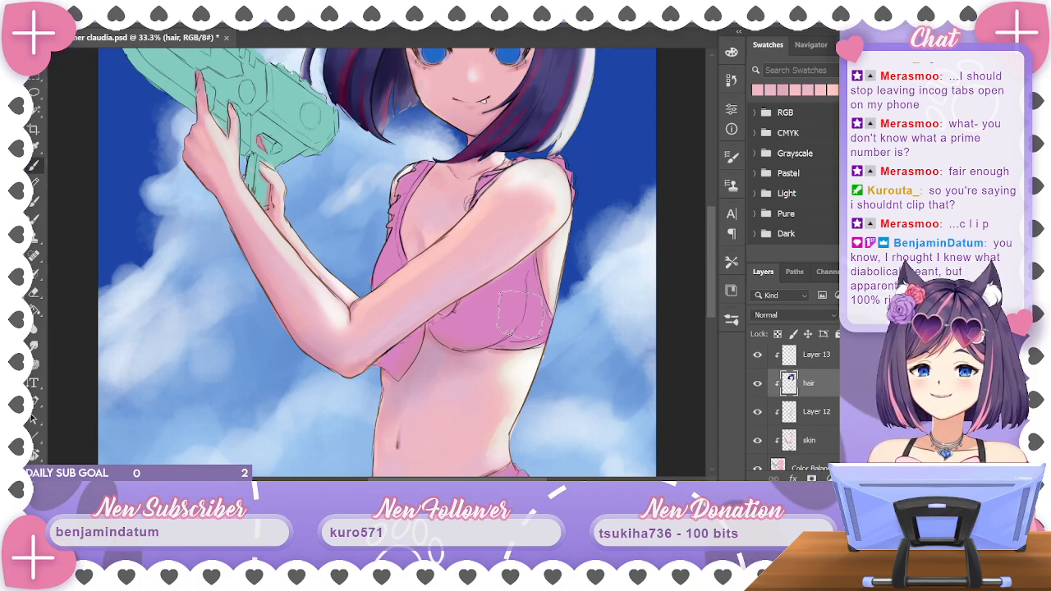
{"action": "mouse_move", "coordinate": [625, 101]}
{"action": "left_mouse_down"}
{"action": "mouse_move", "coordinate": [625, 214]}
{"action": "mouse_move", "coordinate": [593, 274]}
{"action": "left_mouse_up"}
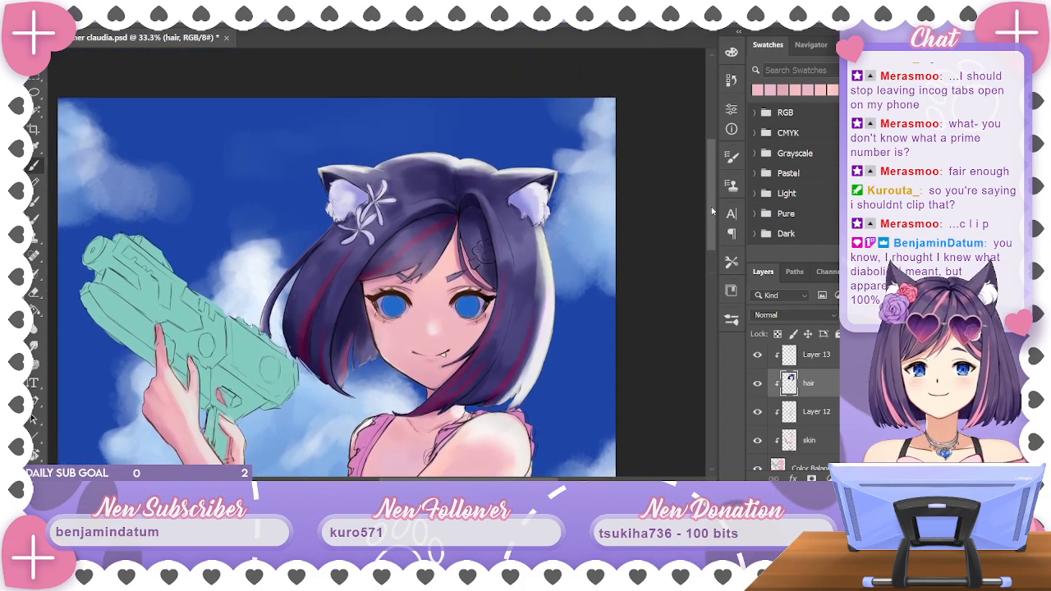
{"action": "left_click_drag", "start_coordinate": [713, 212], "coordinate": [707, 256]}
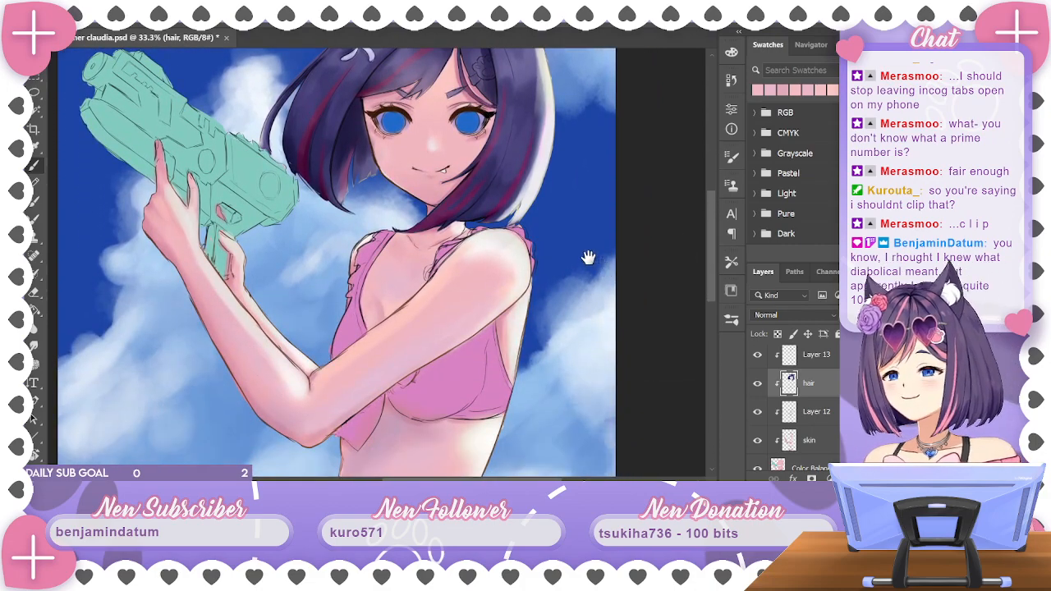
{"action": "left_click_drag", "start_coordinate": [590, 257], "coordinate": [582, 229]}
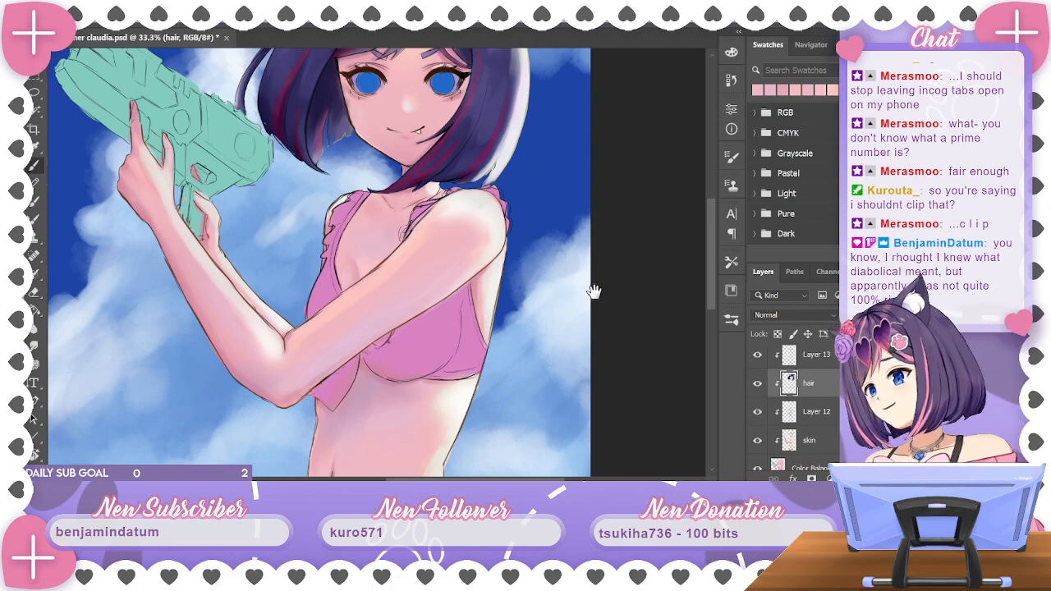
{"action": "scroll", "coordinate": [587, 325], "scroll_direction": "down", "scroll_amount": 5}
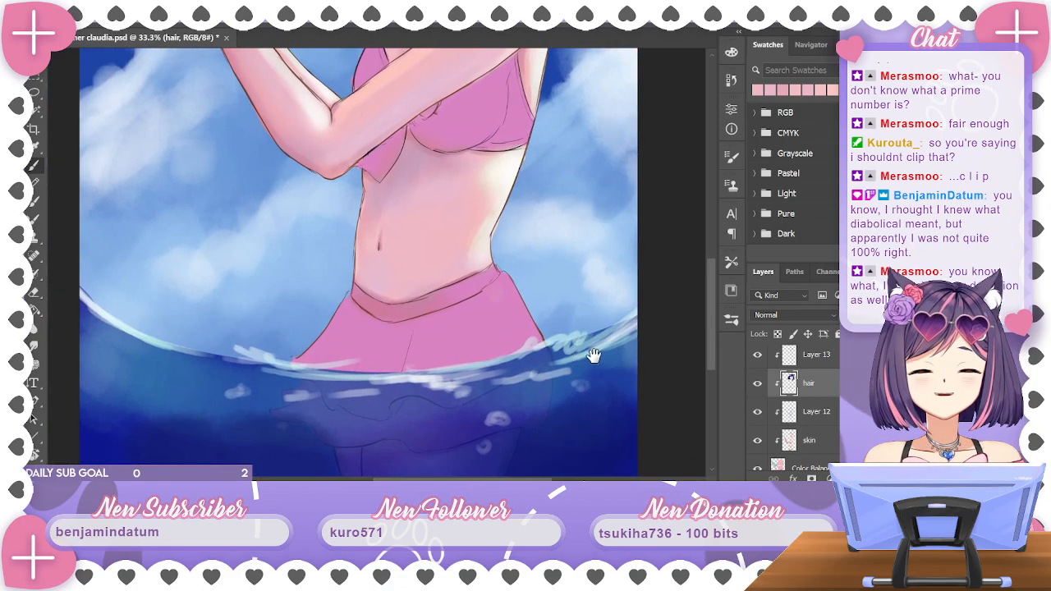
{"action": "left_click_drag", "start_coordinate": [595, 345], "coordinate": [611, 281]}
{"action": "scroll", "coordinate": [611, 281], "scroll_direction": "up", "scroll_amount": 3}
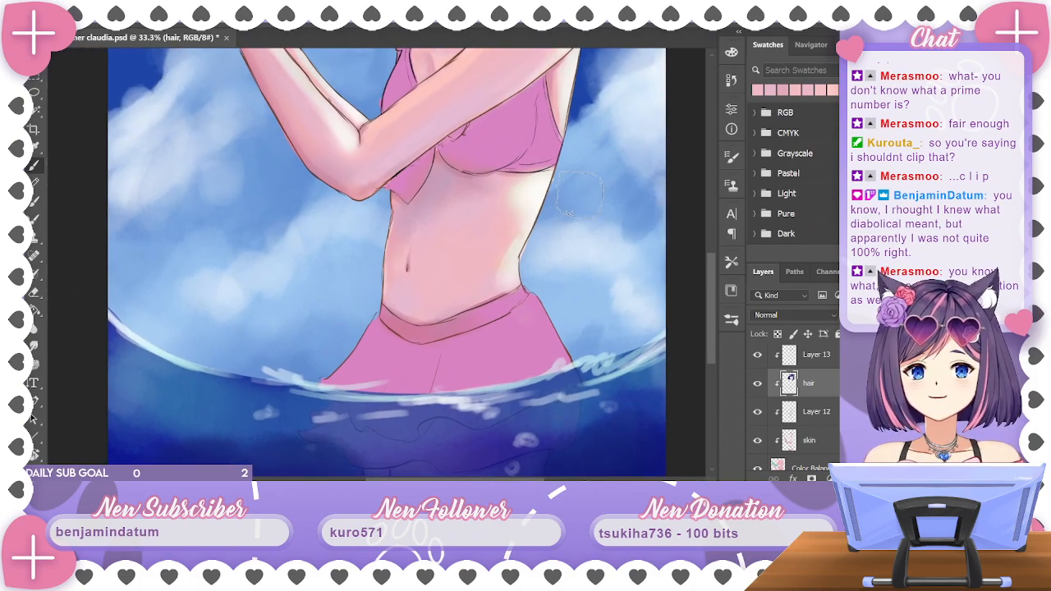
{"action": "mouse_move", "coordinate": [593, 238]}
{"action": "left_mouse_down"}
{"action": "mouse_move", "coordinate": [578, 378]}
{"action": "mouse_move", "coordinate": [610, 268]}
{"action": "mouse_move", "coordinate": [659, 283]}
{"action": "mouse_move", "coordinate": [665, 268]}
{"action": "left_mouse_up"}
Compare the canvas with the hair layer hidden and shown, and delete that layer's misplaced strokes over the stomach using a lasso selection
{"action": "left_click", "coordinate": [33, 294]}
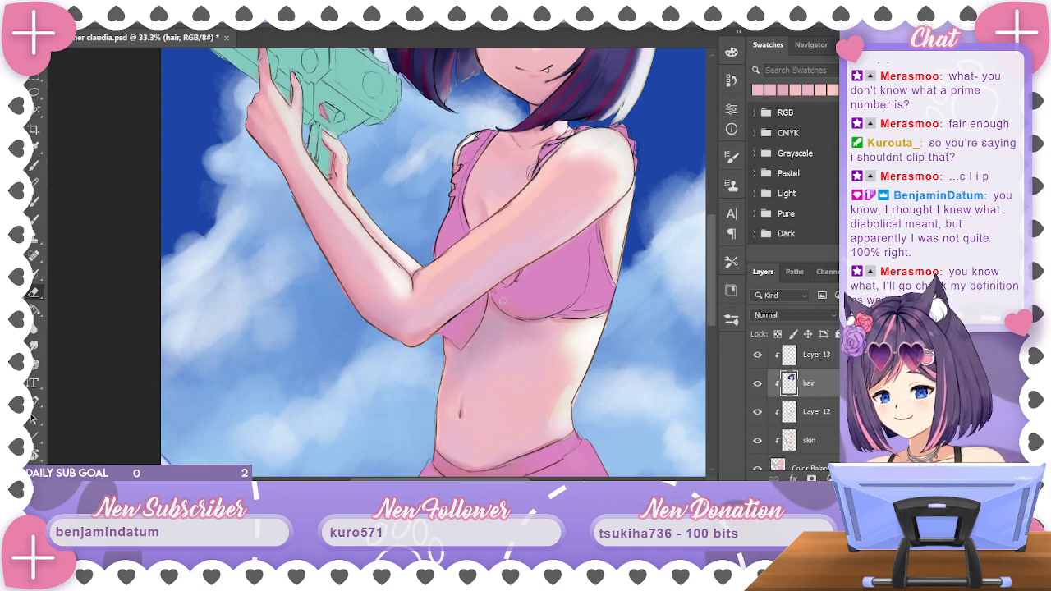
{"action": "left_click", "coordinate": [758, 384]}
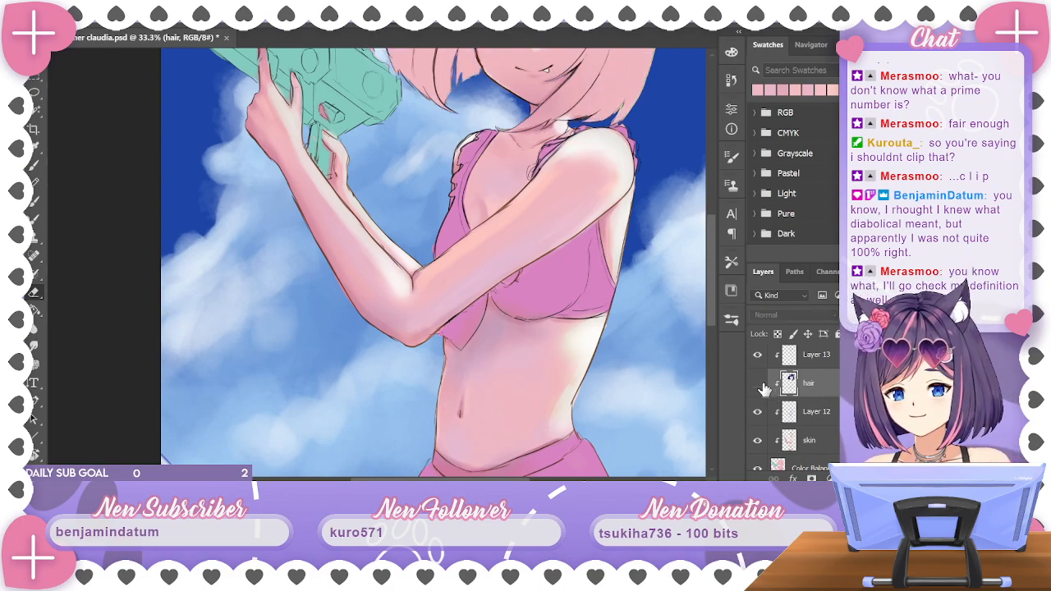
{"action": "left_click", "coordinate": [758, 383]}
{"action": "left_click", "coordinate": [758, 383]}
{"action": "left_click", "coordinate": [759, 384]}
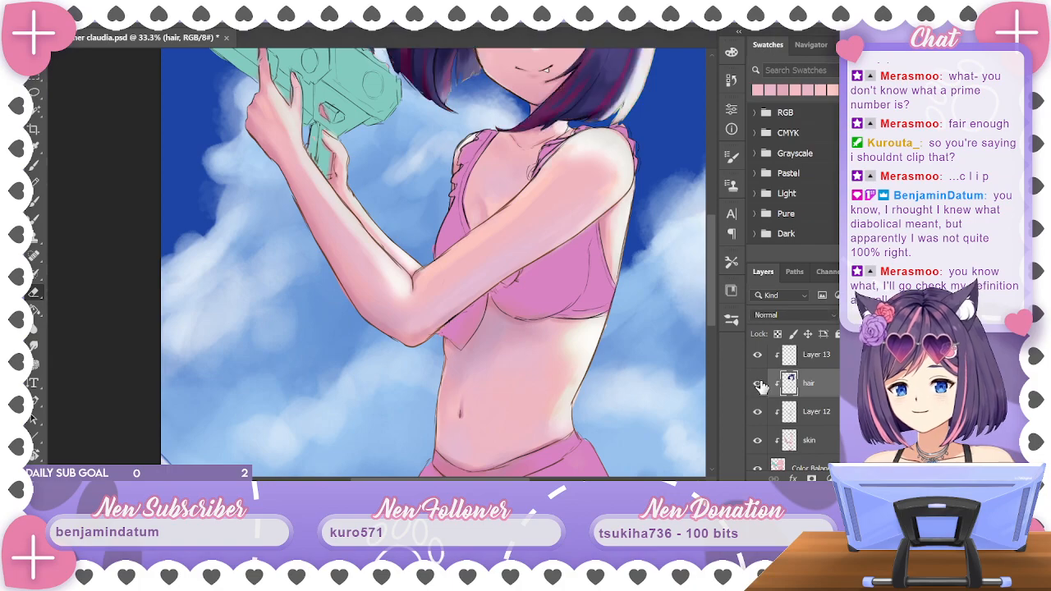
{"action": "left_click", "coordinate": [35, 92]}
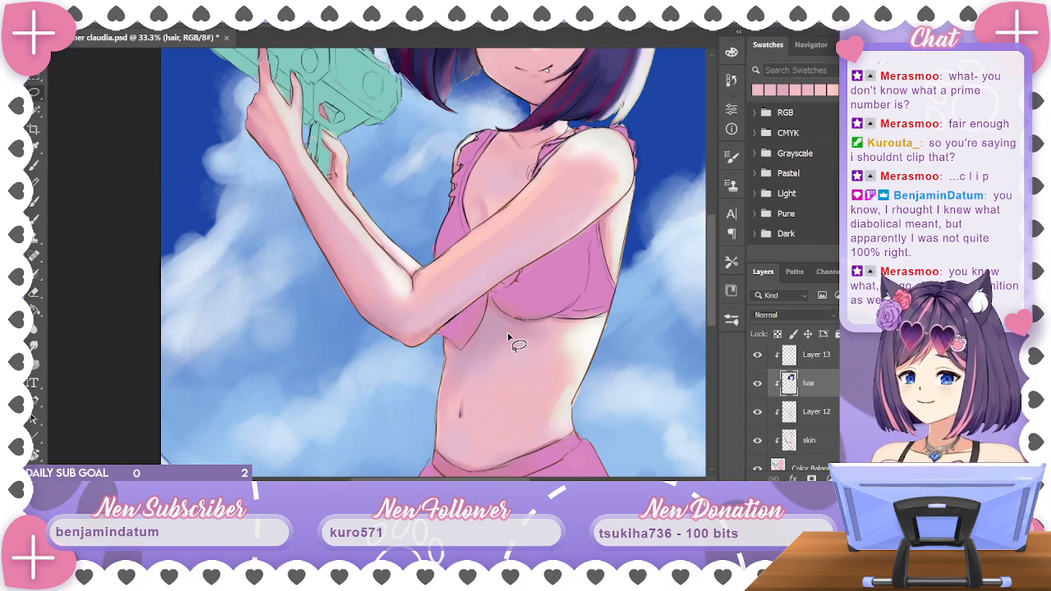
{"action": "mouse_move", "coordinate": [506, 333]}
{"action": "left_mouse_down"}
{"action": "mouse_move", "coordinate": [470, 465]}
{"action": "mouse_move", "coordinate": [585, 323]}
{"action": "mouse_move", "coordinate": [644, 146]}
{"action": "mouse_move", "coordinate": [596, 123]}
{"action": "mouse_move", "coordinate": [512, 160]}
{"action": "mouse_move", "coordinate": [321, 174]}
{"action": "mouse_move", "coordinate": [375, 417]}
{"action": "left_mouse_up"}
{"action": "key", "text": "Delete"}
{"action": "key", "text": "ctrl+d"}
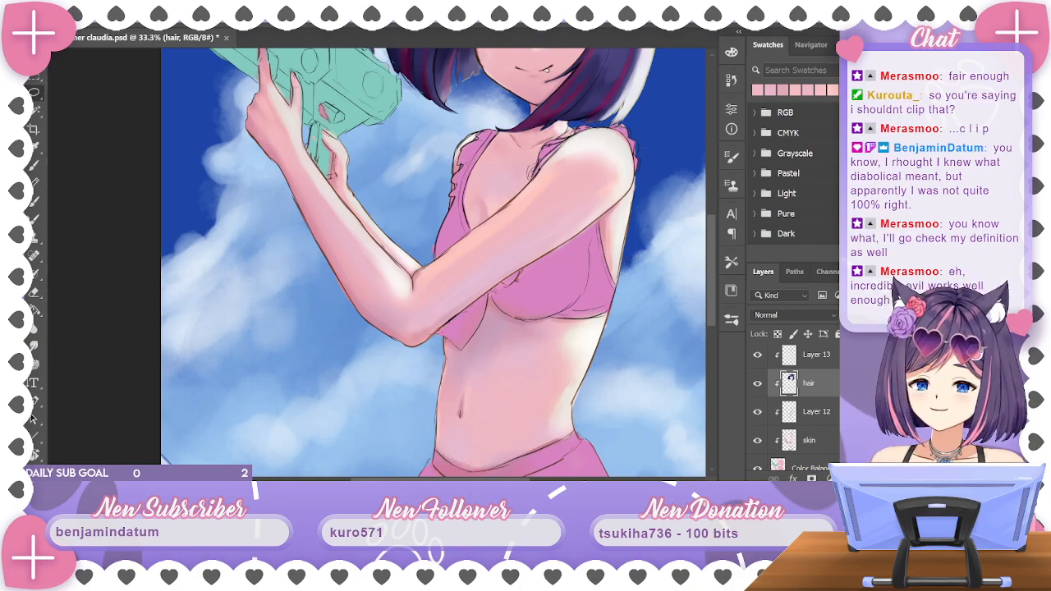
Make the skin layer active and discard the empty layer newly added above it
{"action": "scroll", "coordinate": [800, 402], "scroll_direction": "down", "scroll_amount": 2}
{"action": "left_click", "coordinate": [810, 393]}
{"action": "key", "text": "ctrl+alt+shift+n"}
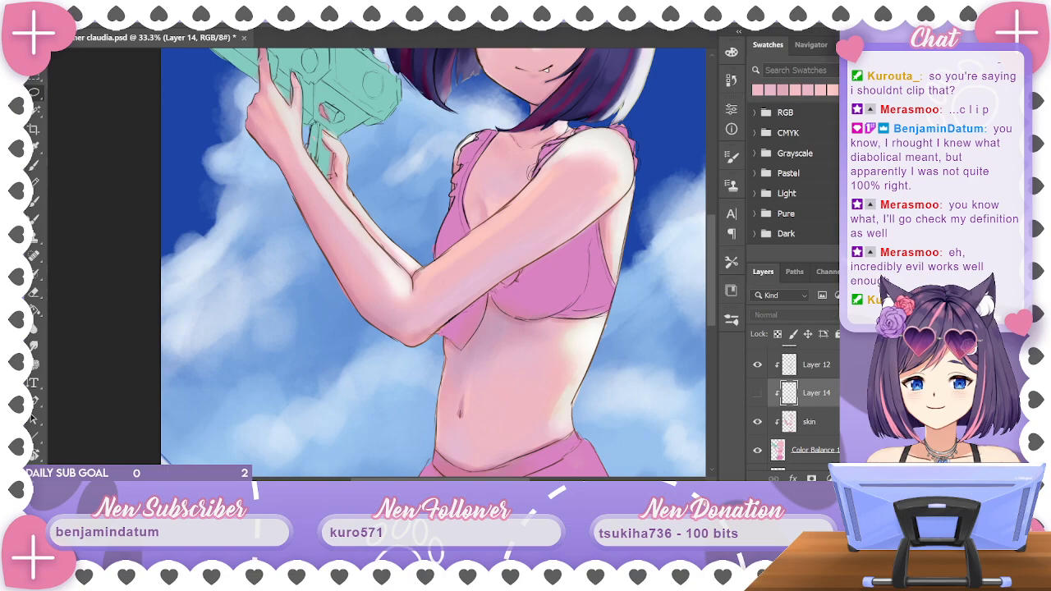
{"action": "key", "text": "Delete"}
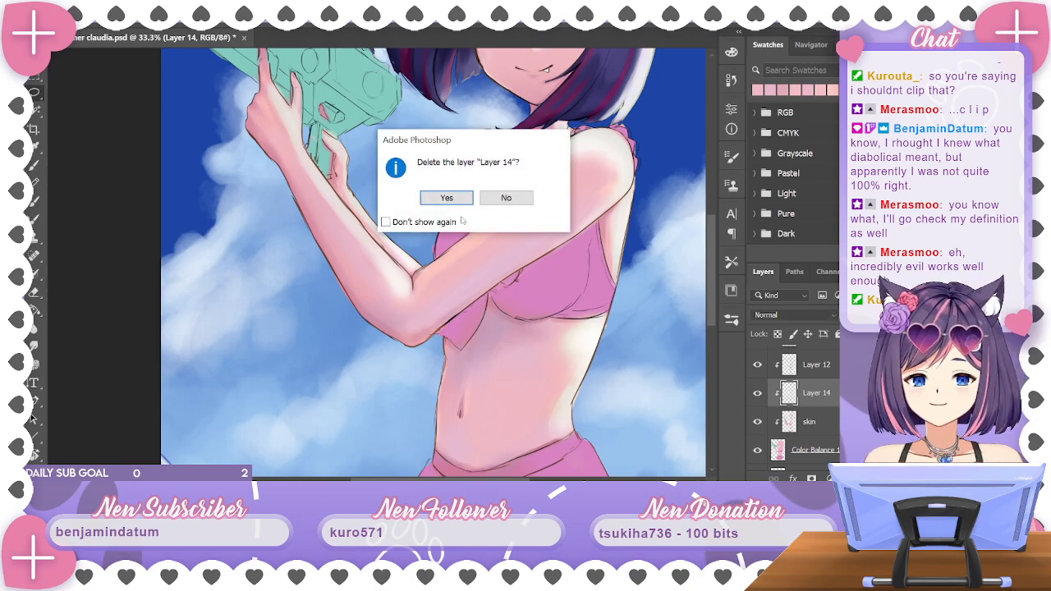
{"action": "key", "text": "Return"}
Check what the hair layer and Layer 12 contain by hiding and showing each of them
{"action": "scroll", "coordinate": [788, 411], "scroll_direction": "down", "scroll_amount": 1}
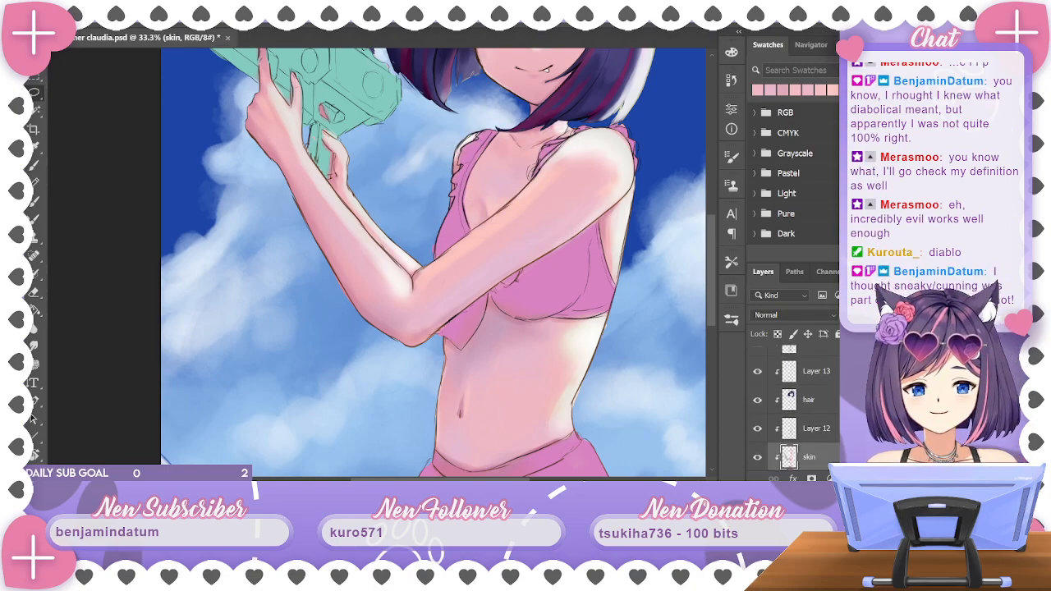
{"action": "left_click", "coordinate": [757, 402]}
{"action": "left_click", "coordinate": [757, 402]}
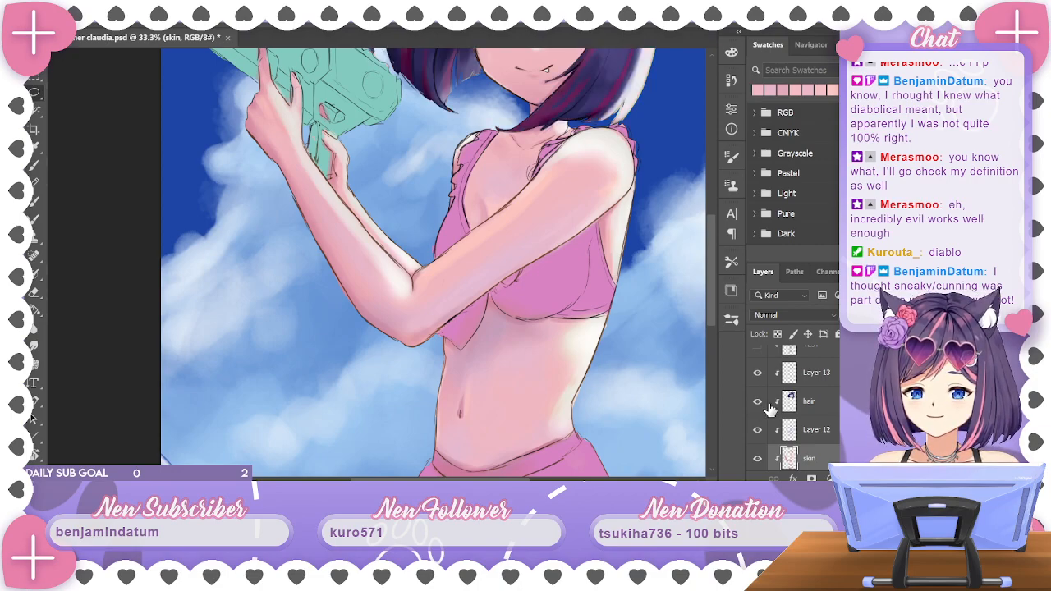
{"action": "scroll", "coordinate": [764, 402], "scroll_direction": "down", "scroll_amount": 2}
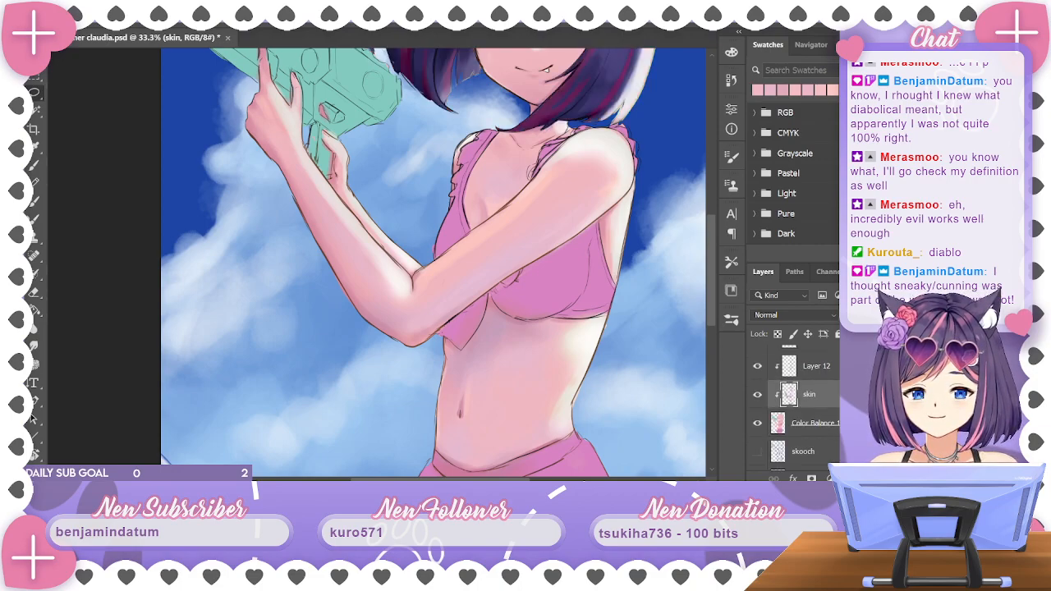
{"action": "left_click", "coordinate": [756, 373]}
{"action": "left_click", "coordinate": [757, 373]}
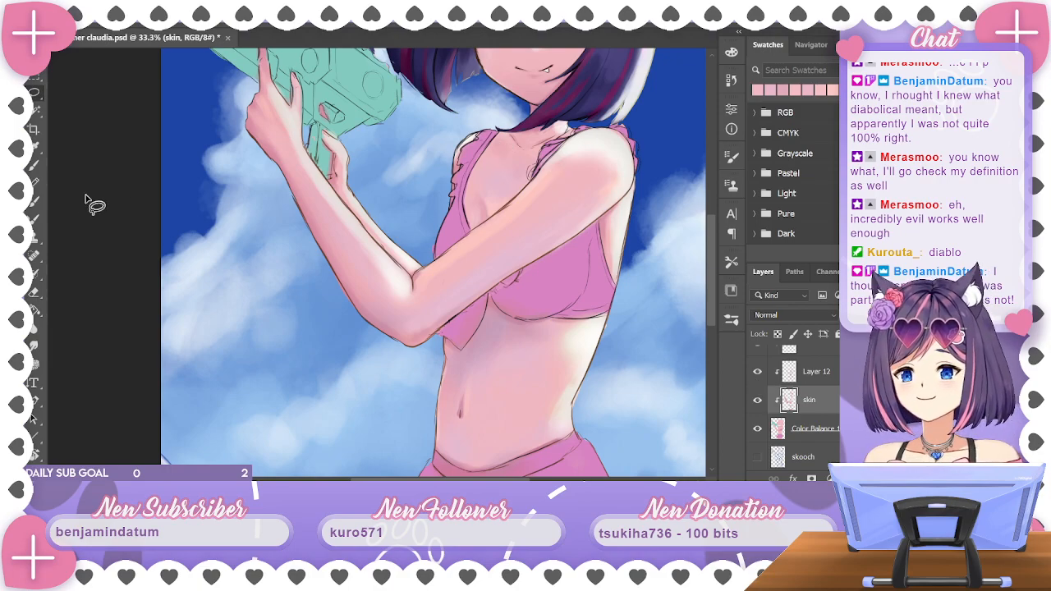
Brush sampled skin tones over the raised arm's shoulder on the skin layer with its transparent pixels locked
{"action": "left_click", "coordinate": [34, 165]}
{"action": "left_click", "coordinate": [543, 179], "text": "alt"}
{"action": "left_click_drag", "start_coordinate": [566, 158], "coordinate": [582, 146]}
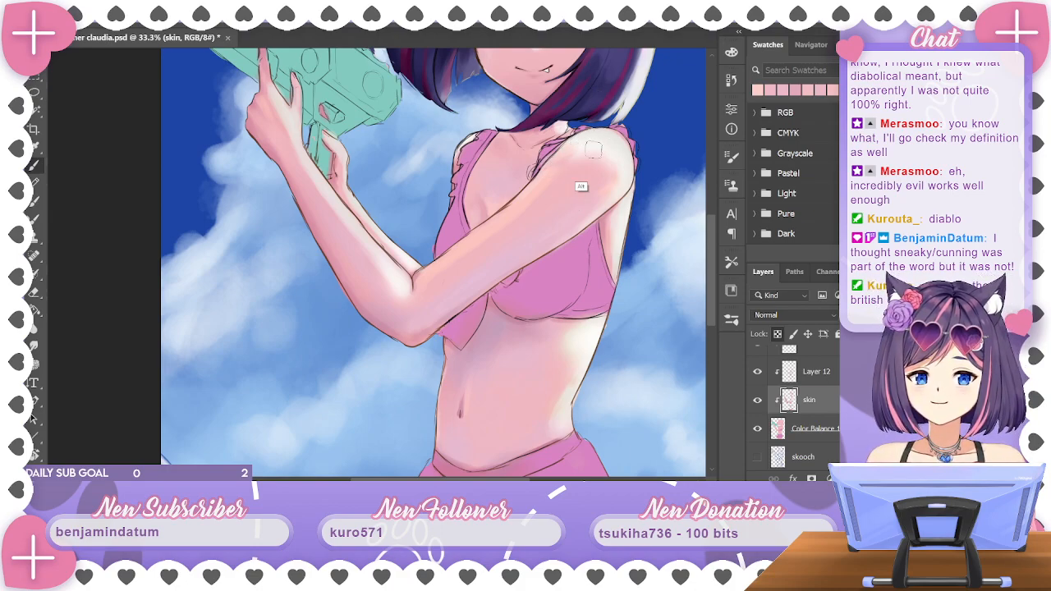
{"action": "left_click", "coordinate": [573, 192], "text": "alt"}
{"action": "left_click_drag", "start_coordinate": [578, 156], "coordinate": [568, 163]}
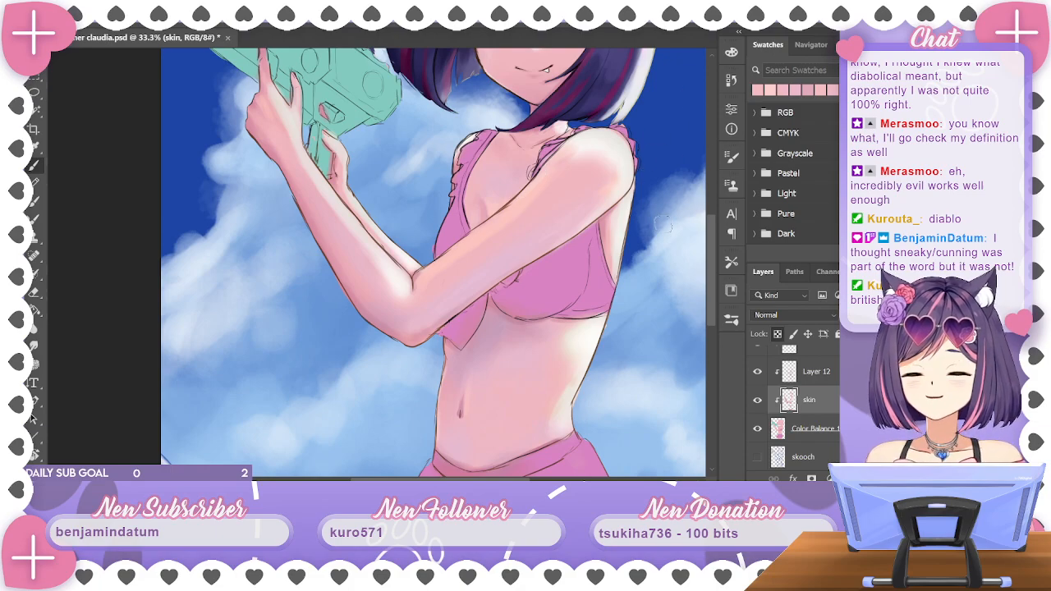
{"action": "mouse_move", "coordinate": [650, 253]}
{"action": "left_mouse_down"}
{"action": "mouse_move", "coordinate": [636, 179]}
{"action": "mouse_move", "coordinate": [677, 110]}
{"action": "left_mouse_up"}
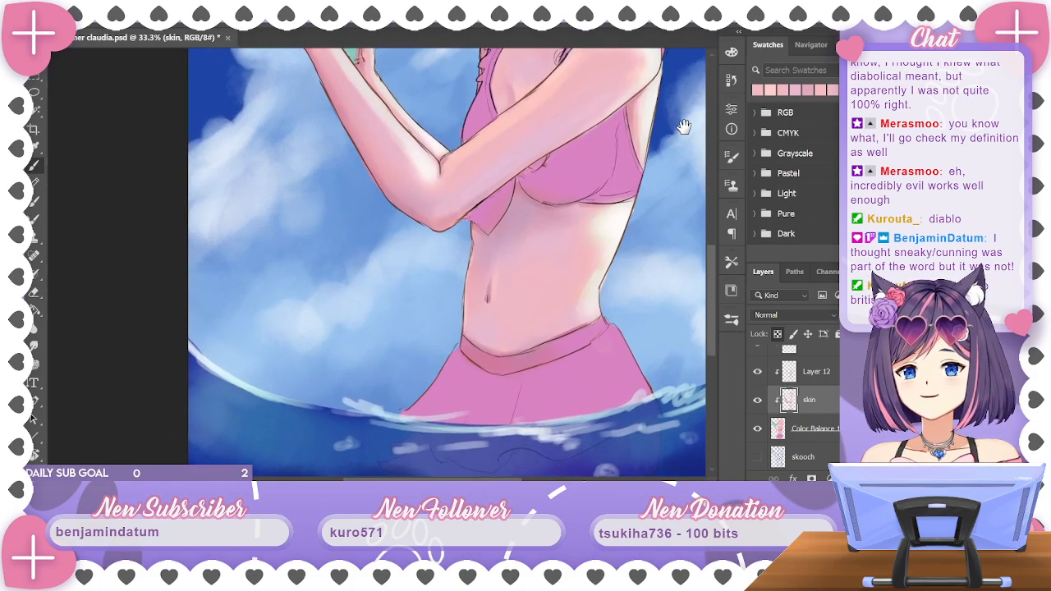
{"action": "scroll", "coordinate": [803, 410], "scroll_direction": "up", "scroll_amount": 3}
{"action": "scroll", "coordinate": [803, 410], "scroll_direction": "down", "scroll_amount": 2}
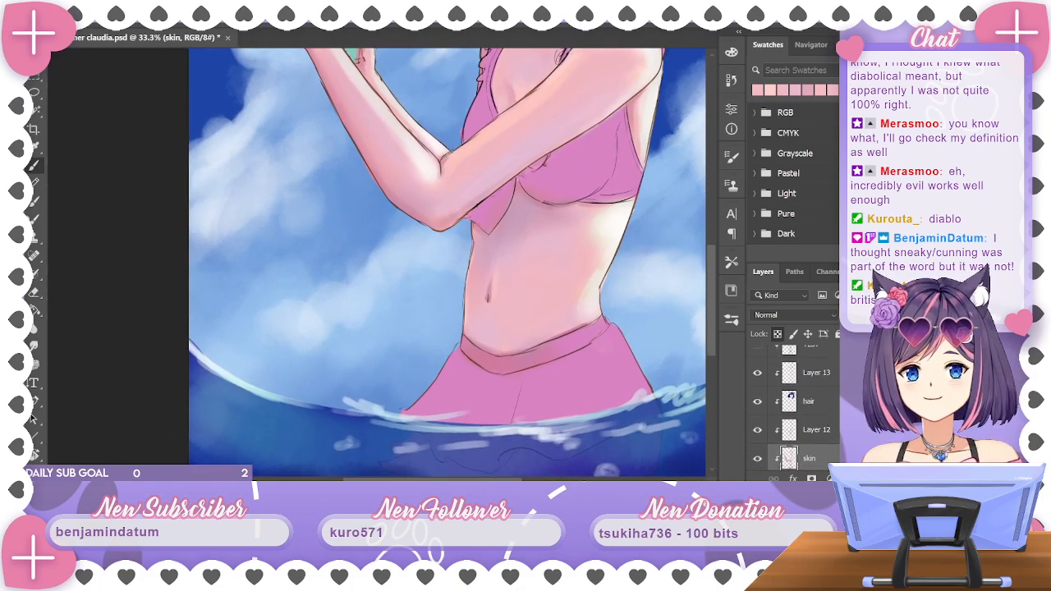
{"action": "scroll", "coordinate": [797, 410], "scroll_direction": "down", "scroll_amount": 2}
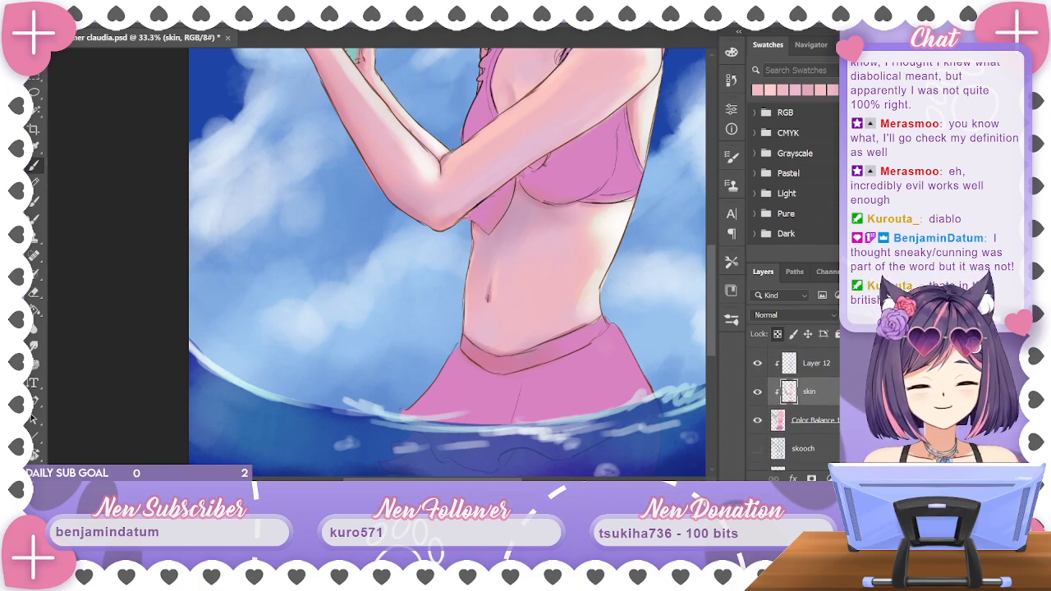
Hide Layer 12 and switch to the Eraser with the skin layer's transparent pixels unlocked
{"action": "scroll", "coordinate": [797, 411], "scroll_direction": "down", "scroll_amount": 1}
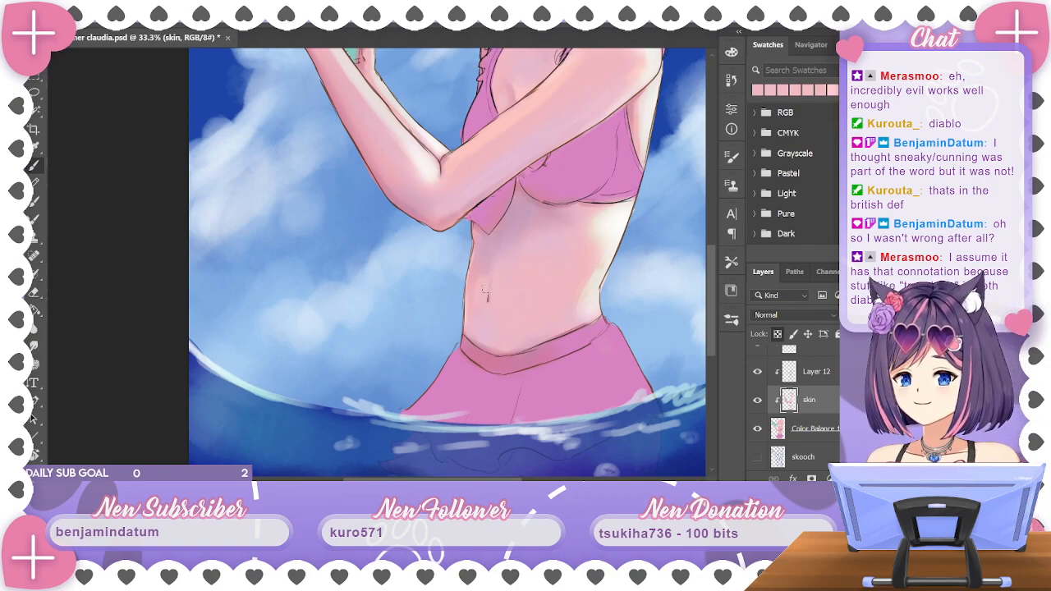
{"action": "left_click", "coordinate": [757, 371]}
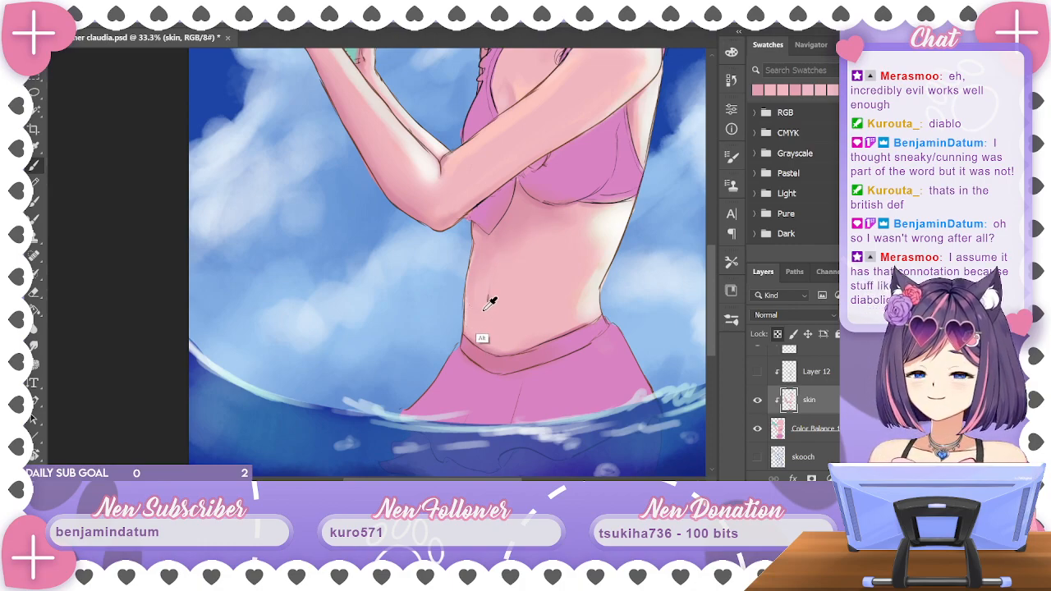
{"action": "left_click_drag", "start_coordinate": [617, 224], "coordinate": [584, 274]}
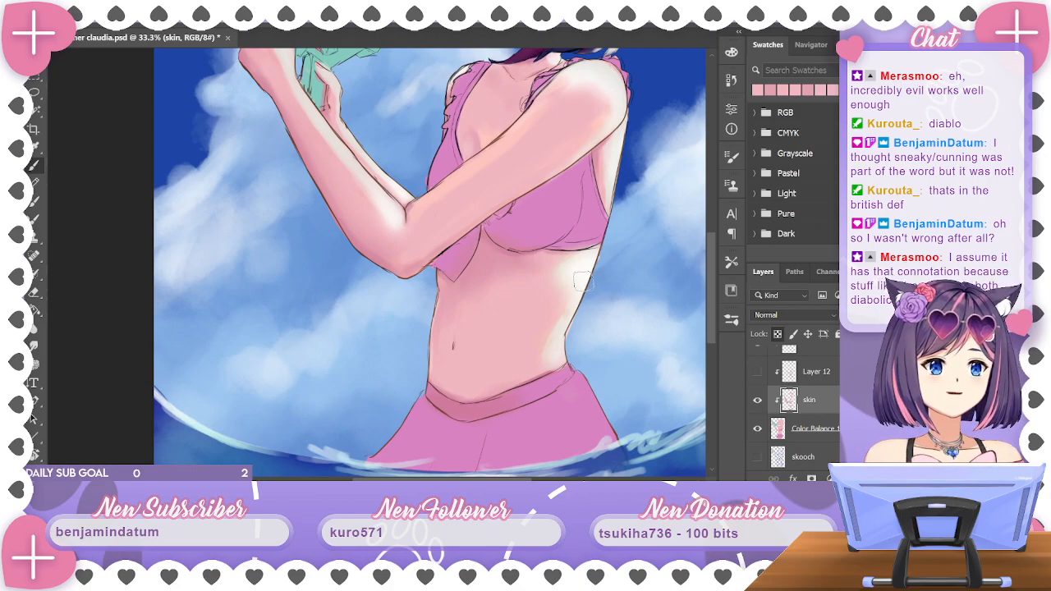
{"action": "left_click", "coordinate": [34, 293]}
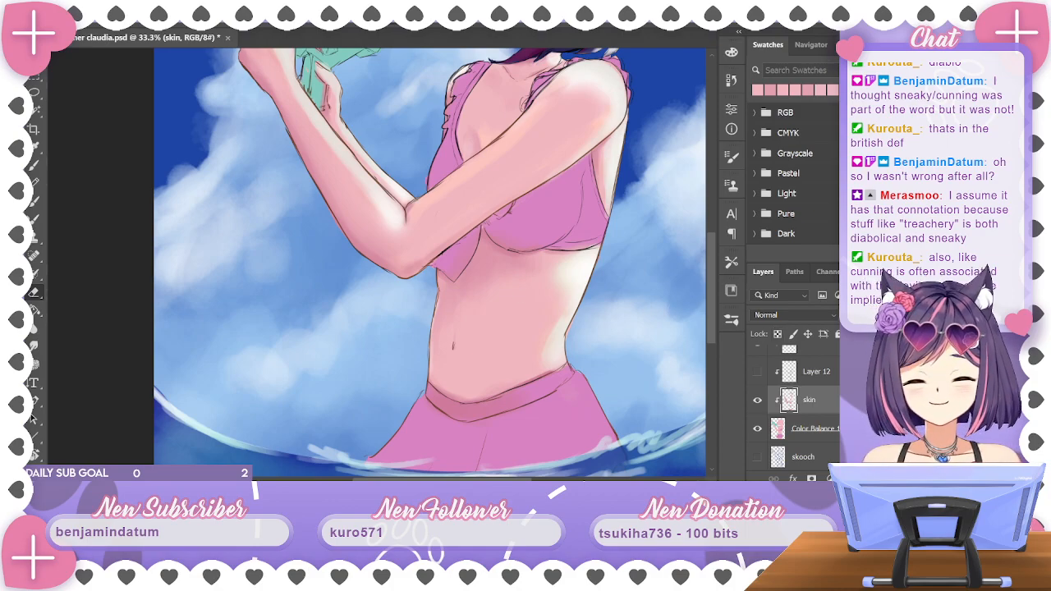
Examine the figure from the submerged skirt up to the head, switching between the Color Balance 1 copy and skin layers
{"action": "key", "text": "alt+bracketleft"}
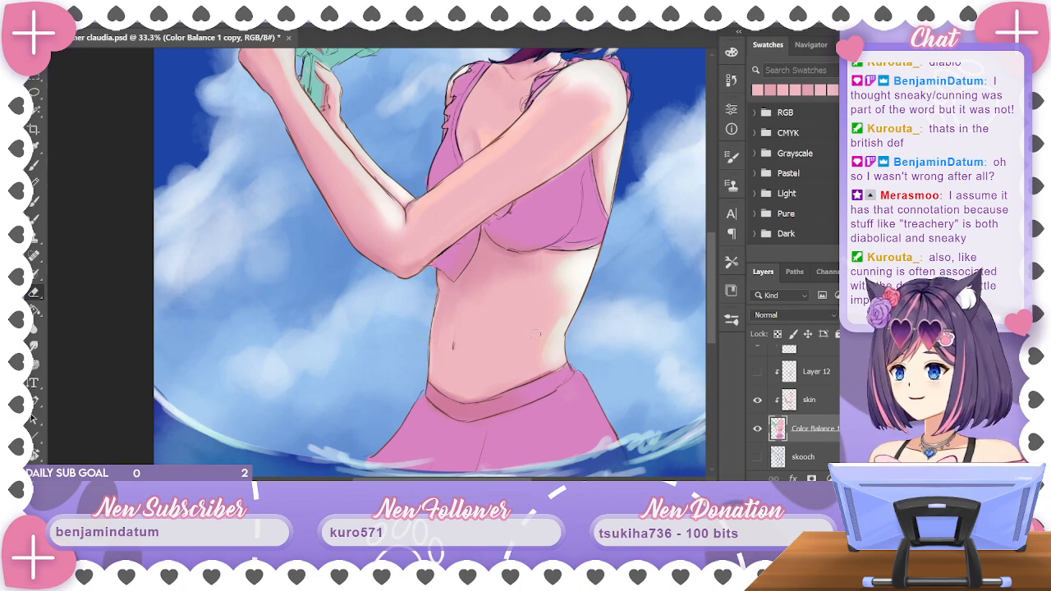
{"action": "mouse_move", "coordinate": [711, 289]}
{"action": "left_mouse_down"}
{"action": "mouse_move", "coordinate": [712, 226]}
{"action": "mouse_move", "coordinate": [713, 402]}
{"action": "mouse_move", "coordinate": [709, 265]}
{"action": "mouse_move", "coordinate": [711, 316]}
{"action": "mouse_move", "coordinate": [711, 307]}
{"action": "left_mouse_up"}
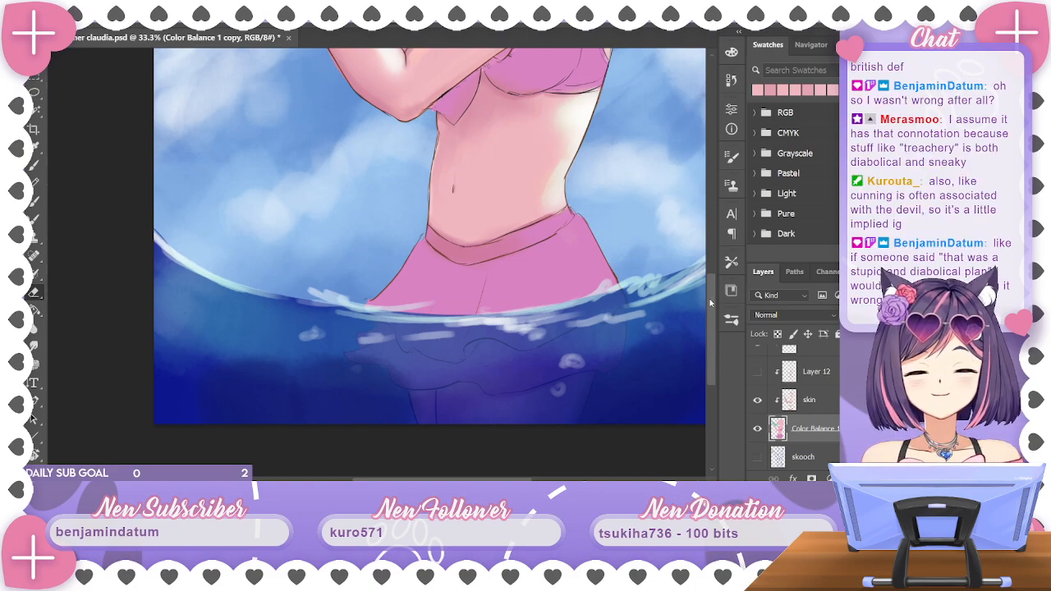
{"action": "left_click_drag", "start_coordinate": [712, 298], "coordinate": [715, 211]}
{"action": "left_click_drag", "start_coordinate": [629, 258], "coordinate": [629, 322]}
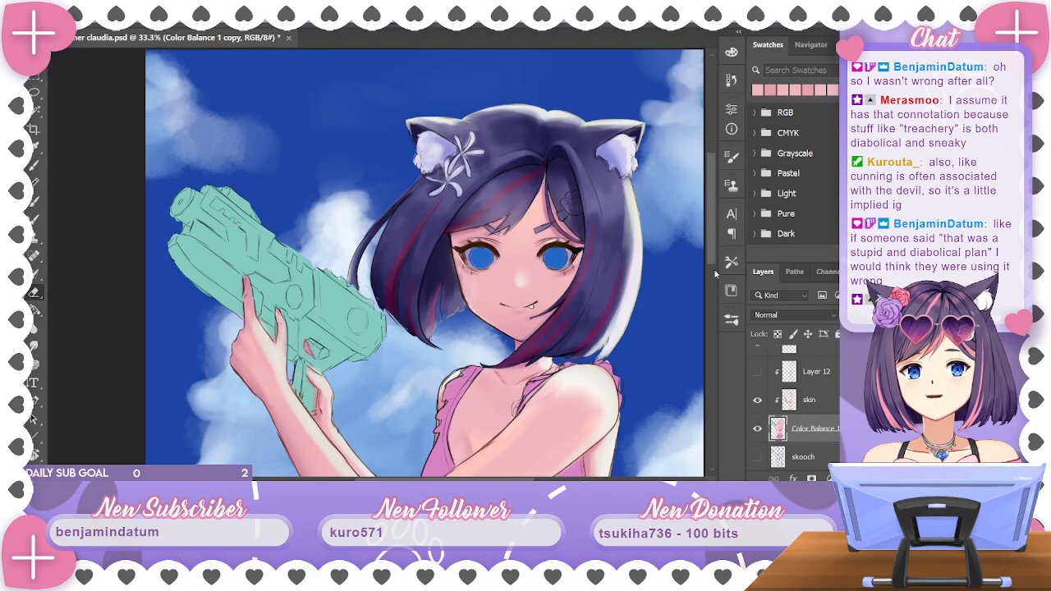
{"action": "left_click_drag", "start_coordinate": [711, 267], "coordinate": [703, 312]}
{"action": "scroll", "coordinate": [605, 317], "scroll_direction": "up", "scroll_amount": 5}
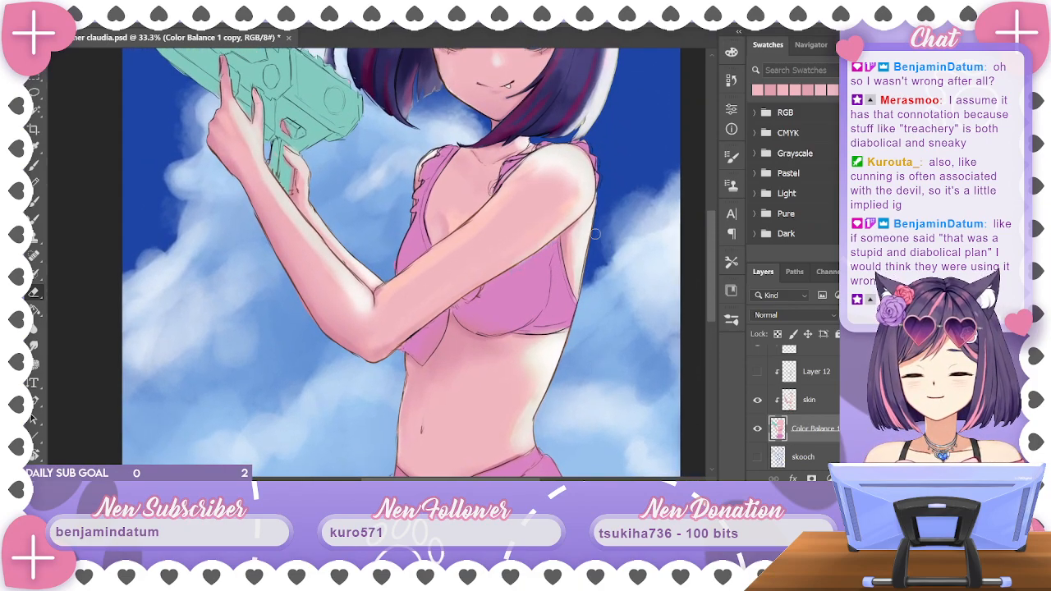
{"action": "left_click", "coordinate": [811, 400]}
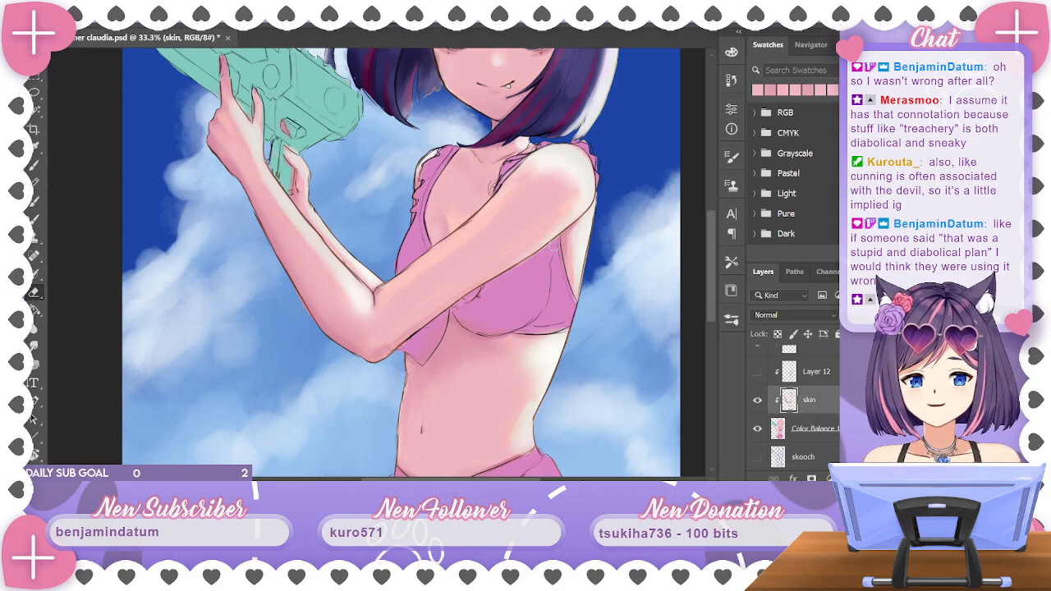
{"action": "scroll", "coordinate": [538, 260], "scroll_direction": "up", "scroll_amount": 1}
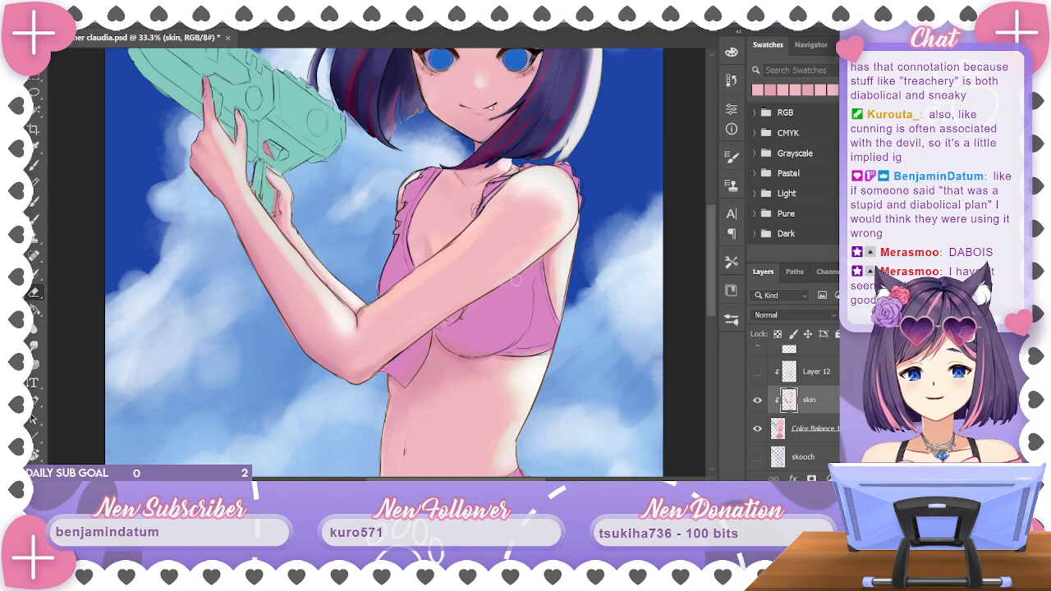
{"action": "mouse_move", "coordinate": [515, 296]}
{"action": "left_mouse_down"}
{"action": "mouse_move", "coordinate": [598, 243]}
{"action": "mouse_move", "coordinate": [542, 269]}
{"action": "mouse_move", "coordinate": [567, 323]}
{"action": "mouse_move", "coordinate": [649, 244]}
{"action": "left_mouse_up"}
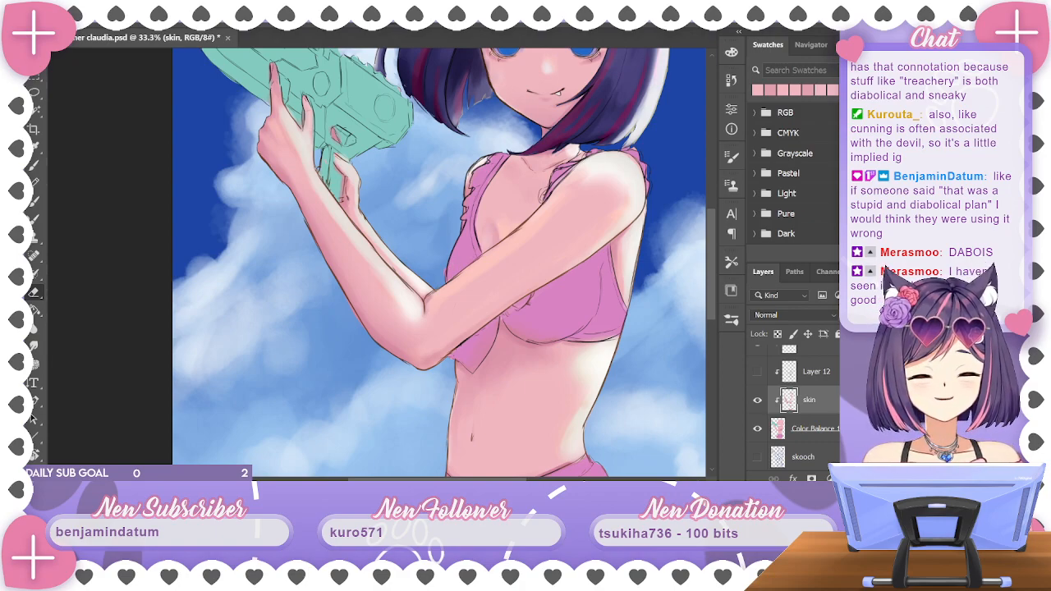
Make the Color Balance 1 copy layer active and check what it contains by hiding and showing it
{"action": "scroll", "coordinate": [804, 402], "scroll_direction": "down", "scroll_amount": 2}
{"action": "left_click", "coordinate": [809, 374]}
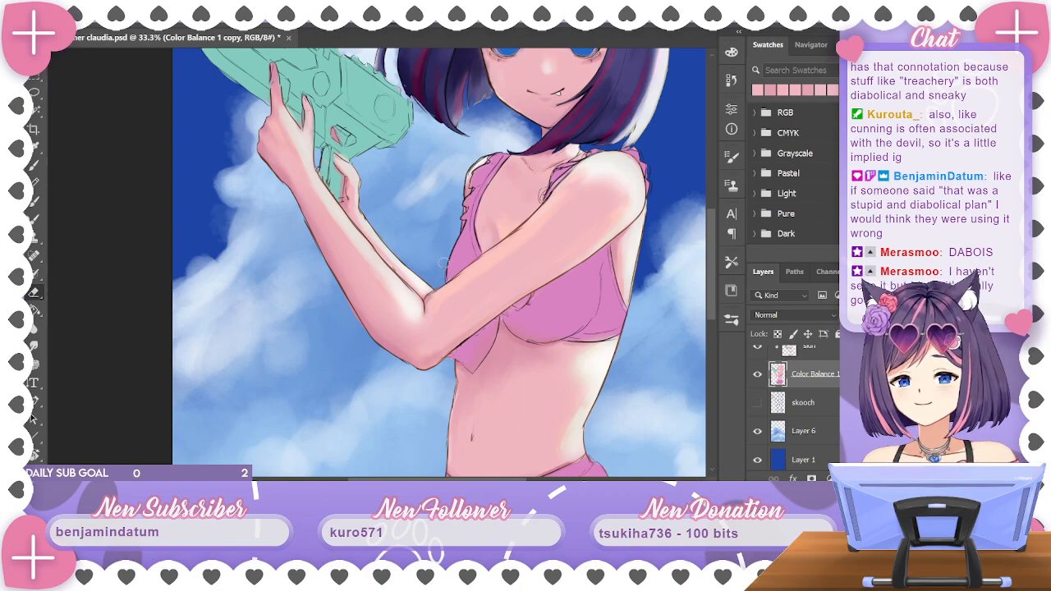
{"action": "left_click_drag", "start_coordinate": [670, 233], "coordinate": [637, 286]}
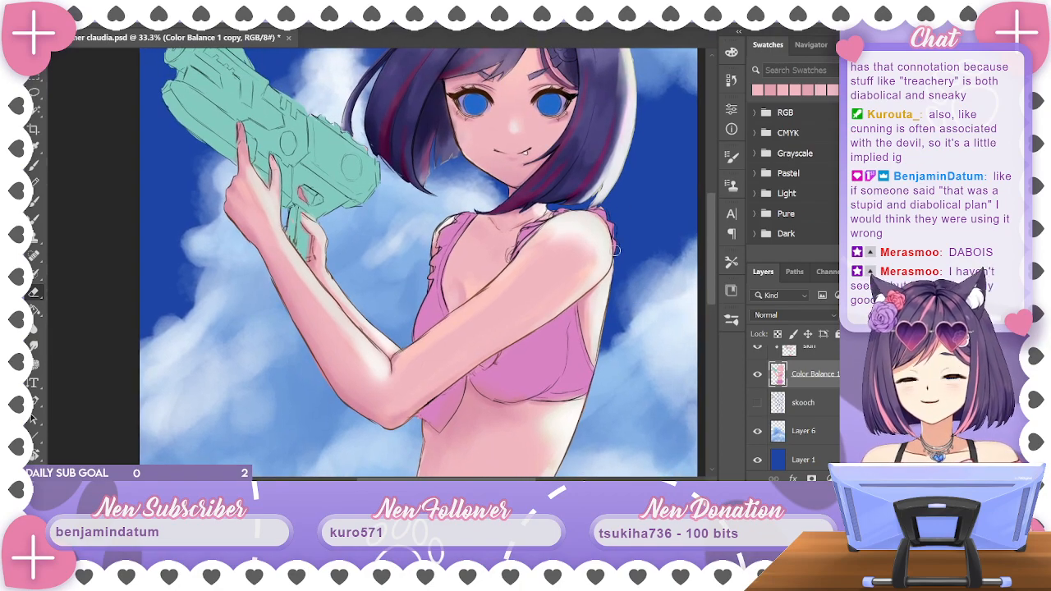
{"action": "left_click", "coordinate": [758, 376]}
{"action": "left_click", "coordinate": [758, 376]}
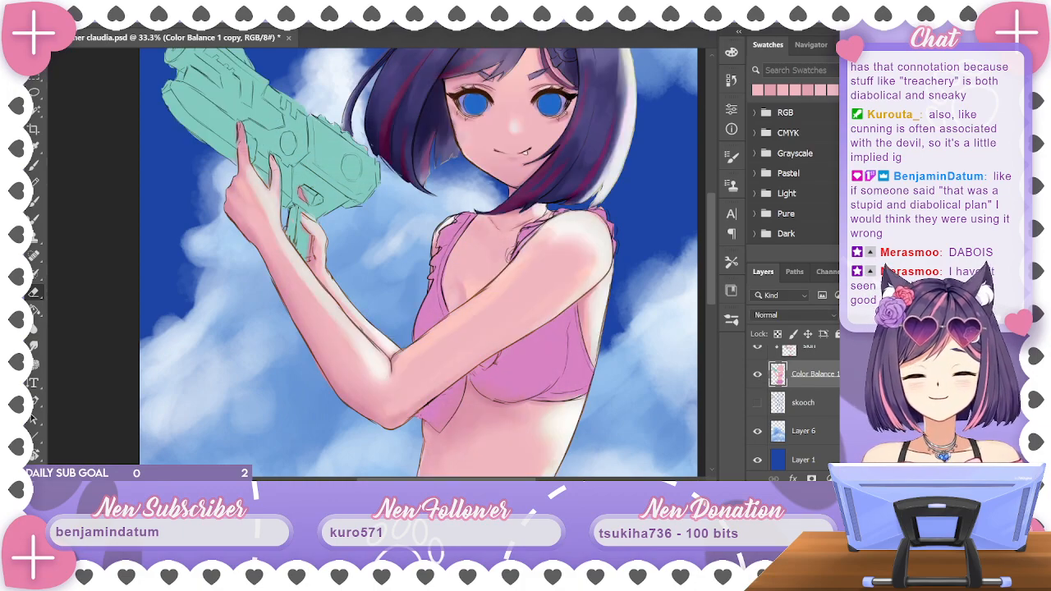
Look over the girl's head, hair, water gun and arms for areas that still need refining
{"action": "scroll", "coordinate": [801, 406], "scroll_direction": "up", "scroll_amount": 1}
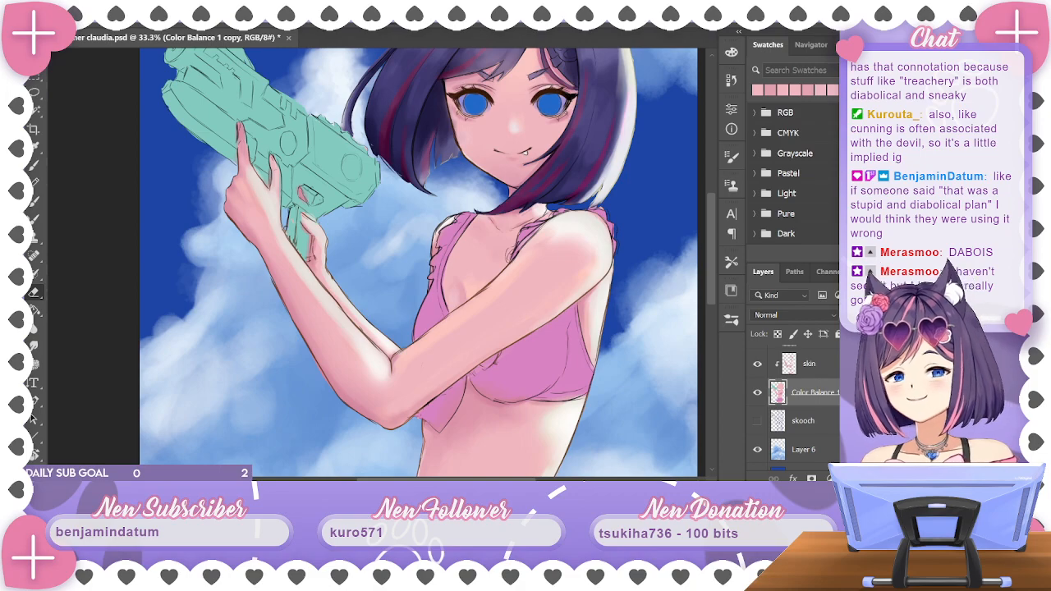
{"action": "scroll", "coordinate": [712, 239], "scroll_direction": "up", "scroll_amount": 3}
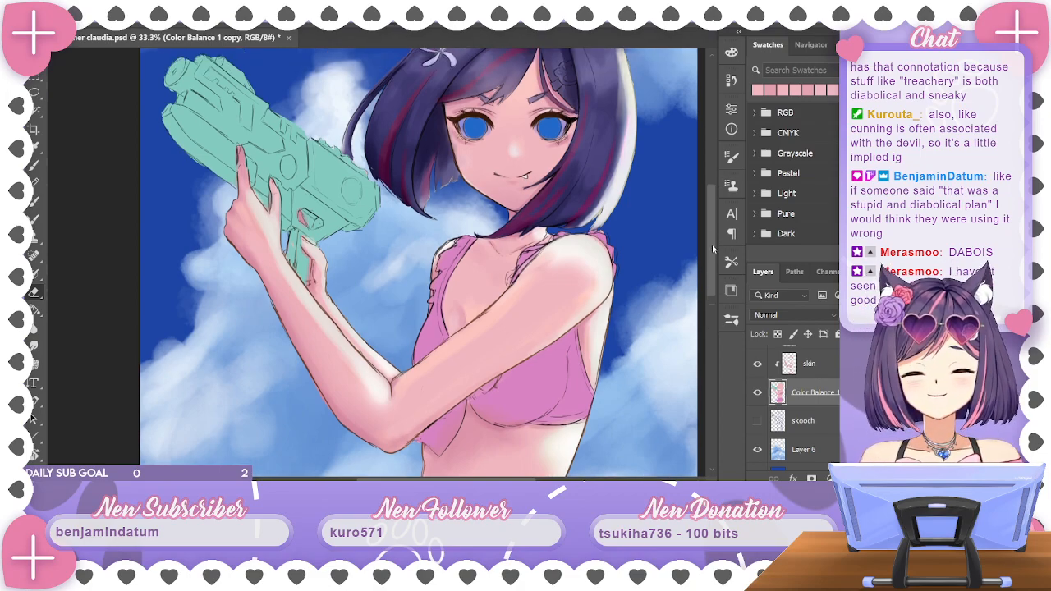
{"action": "scroll", "coordinate": [714, 237], "scroll_direction": "up", "scroll_amount": 1}
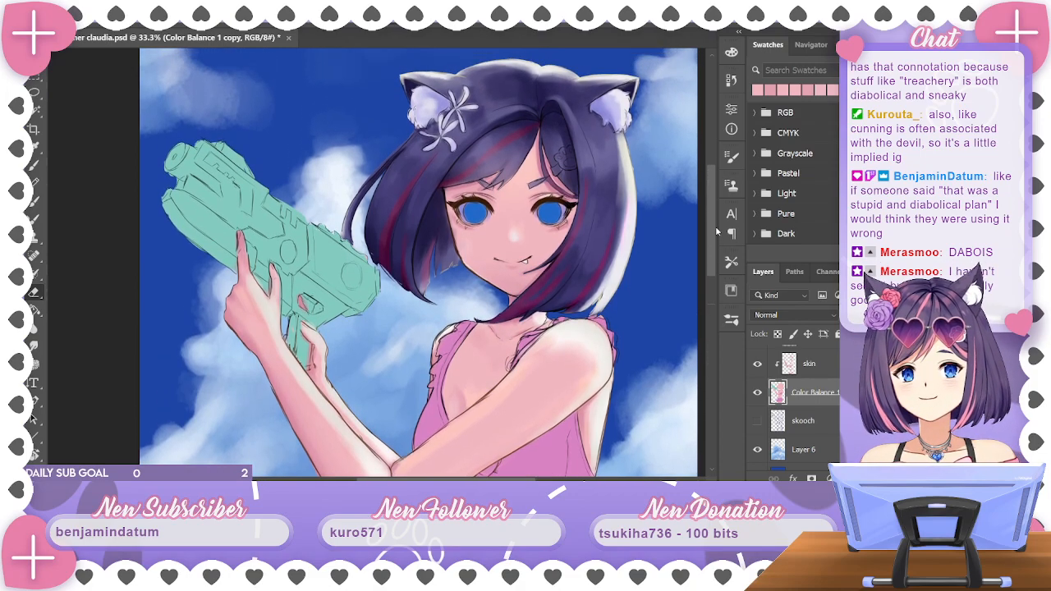
{"action": "scroll", "coordinate": [714, 238], "scroll_direction": "down", "scroll_amount": 1}
{"action": "scroll", "coordinate": [712, 236], "scroll_direction": "down", "scroll_amount": 2}
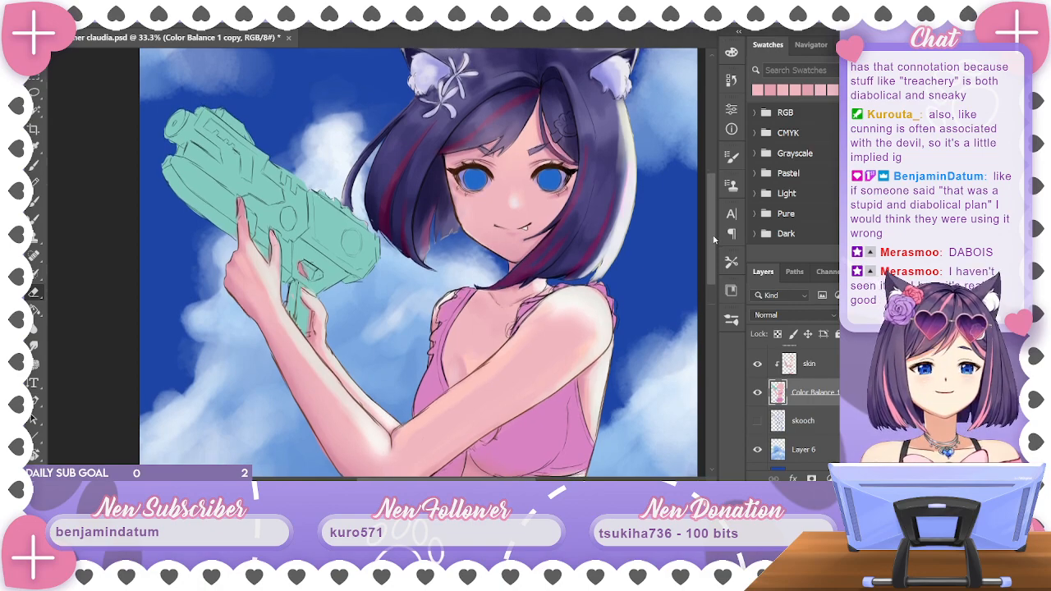
{"action": "key", "text": "ctrl+z"}
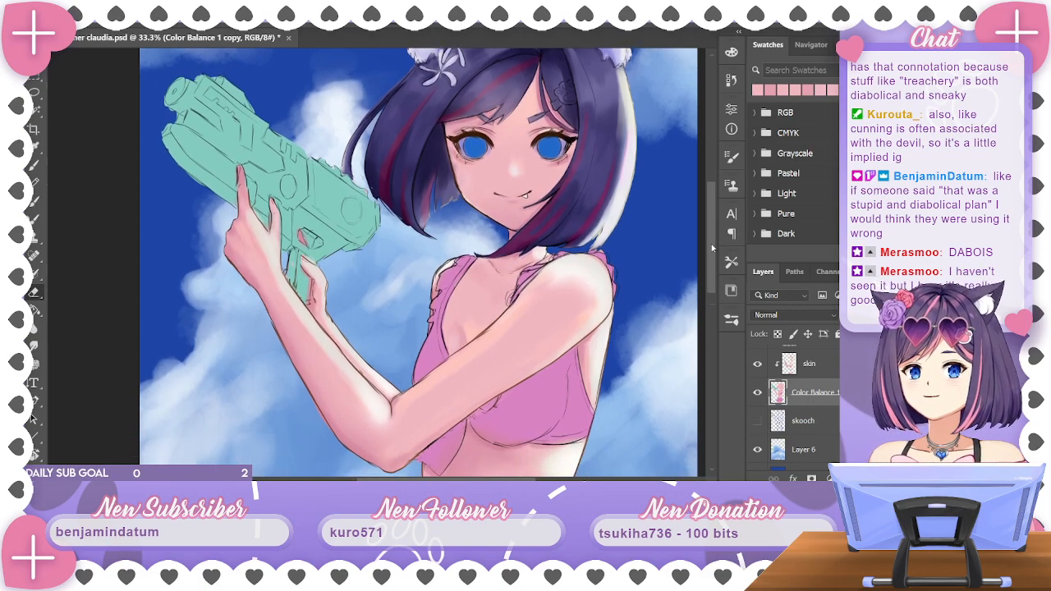
{"action": "key", "text": "ctrl+z"}
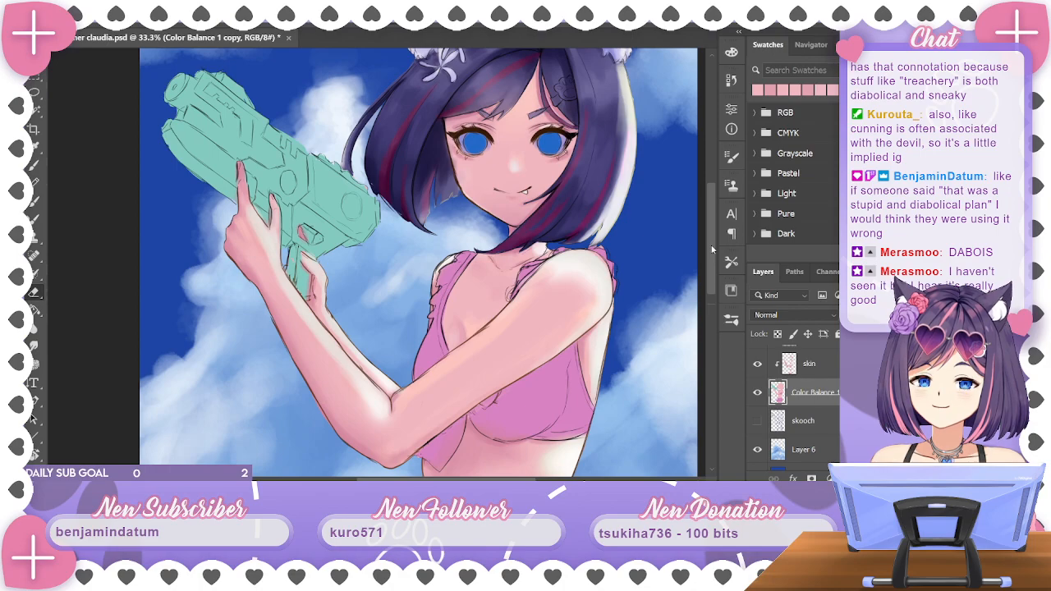
{"action": "scroll", "coordinate": [712, 249], "scroll_direction": "up", "scroll_amount": 2}
{"action": "key", "text": "ctrl+z"}
{"action": "key", "text": "ctrl+z"}
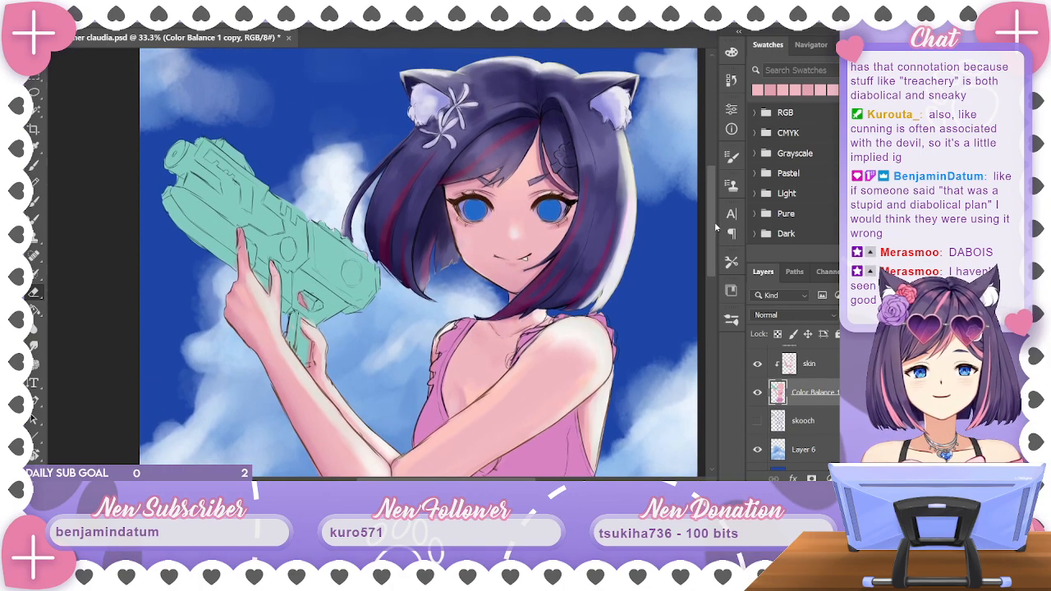
Find the border line art copy layer in the layer stack, check it by hiding and showing it, and make it active
{"action": "scroll", "coordinate": [792, 406], "scroll_direction": "up", "scroll_amount": 4}
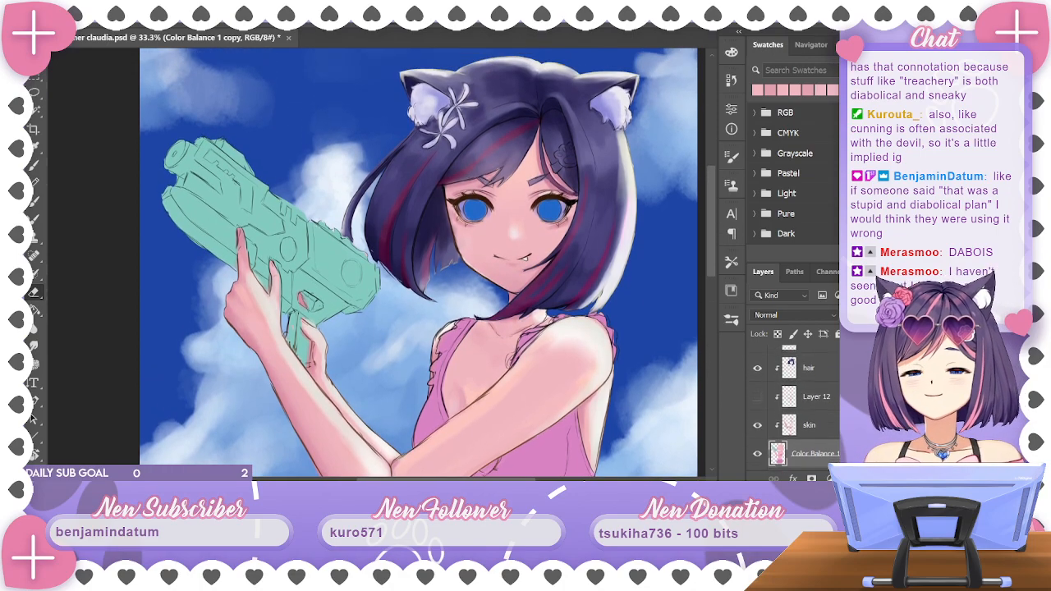
{"action": "scroll", "coordinate": [792, 407], "scroll_direction": "up", "scroll_amount": 3}
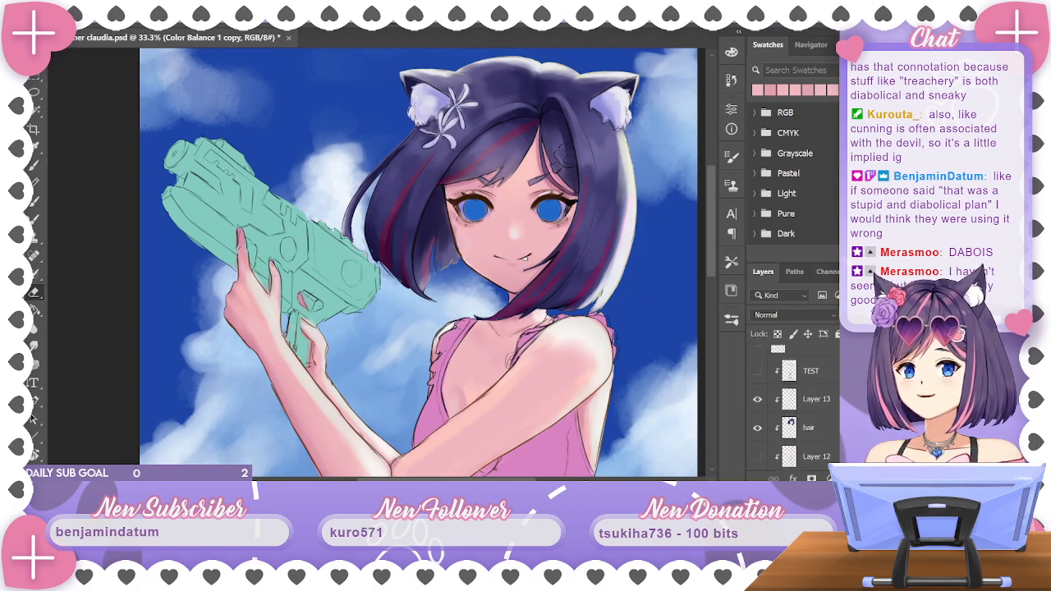
{"action": "scroll", "coordinate": [793, 407], "scroll_direction": "down", "scroll_amount": 4}
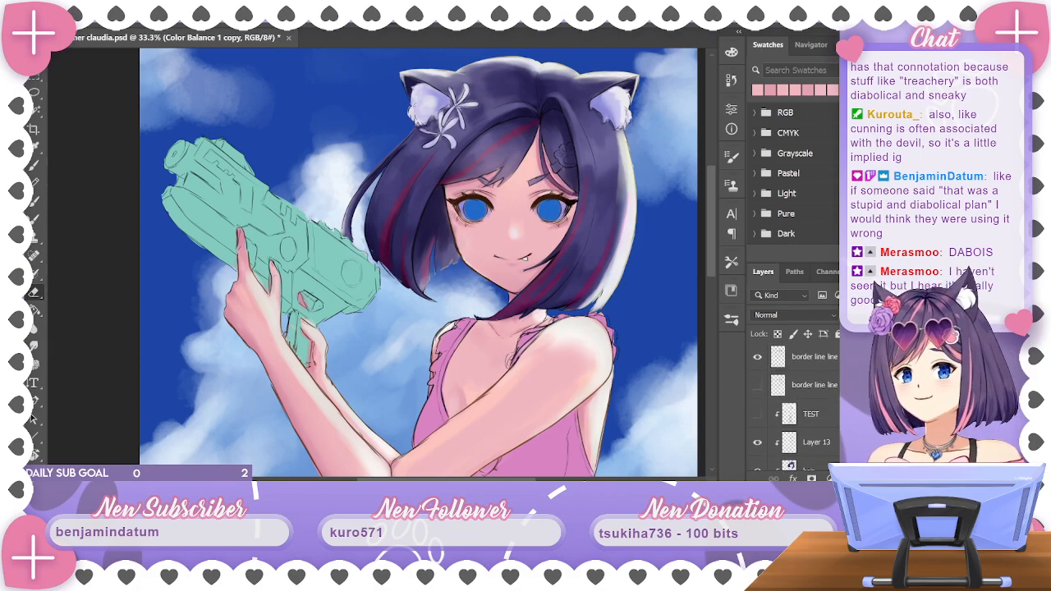
{"action": "scroll", "coordinate": [793, 406], "scroll_direction": "down", "scroll_amount": 3}
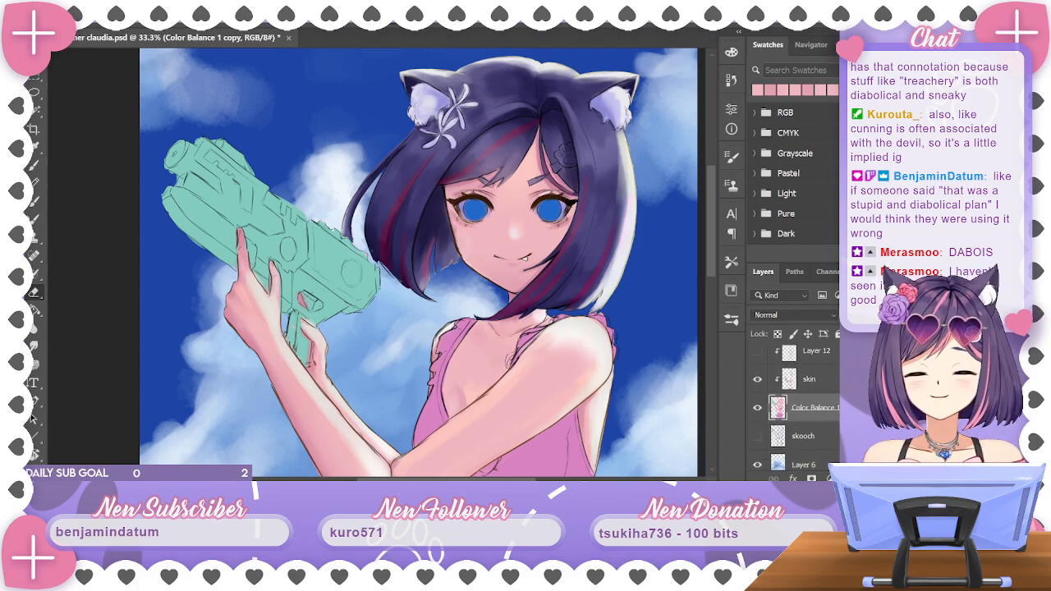
{"action": "scroll", "coordinate": [792, 406], "scroll_direction": "up", "scroll_amount": 5}
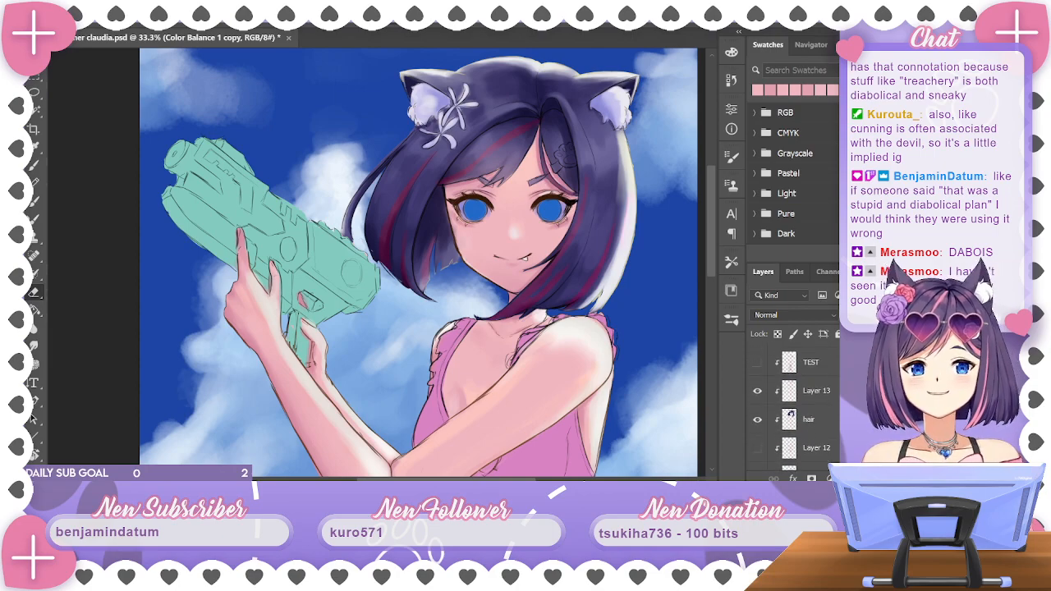
{"action": "scroll", "coordinate": [793, 407], "scroll_direction": "up", "scroll_amount": 2}
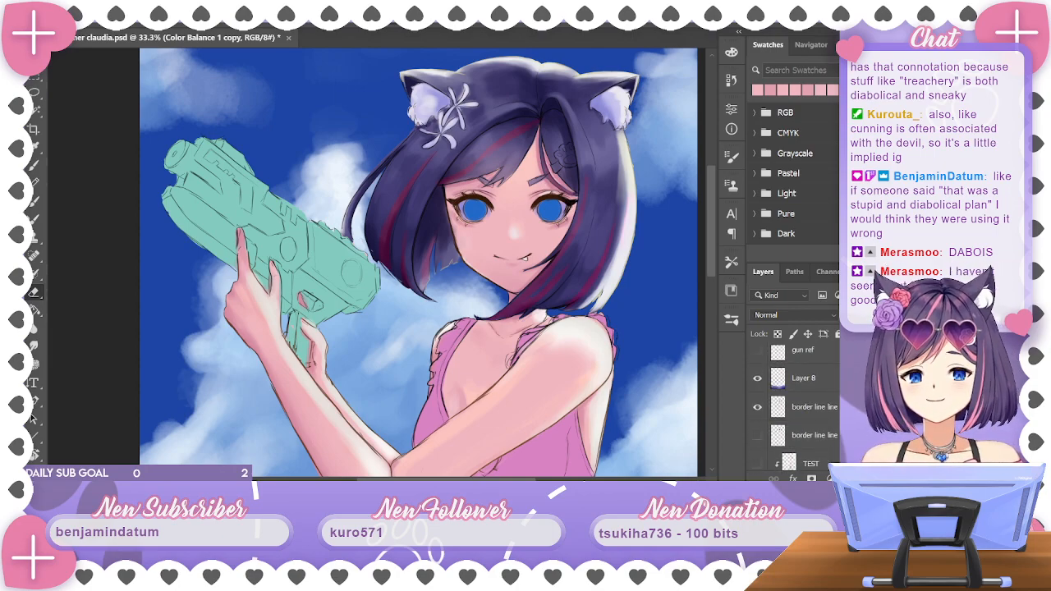
{"action": "left_click", "coordinate": [756, 405]}
{"action": "left_click", "coordinate": [757, 405]}
{"action": "left_click", "coordinate": [798, 376]}
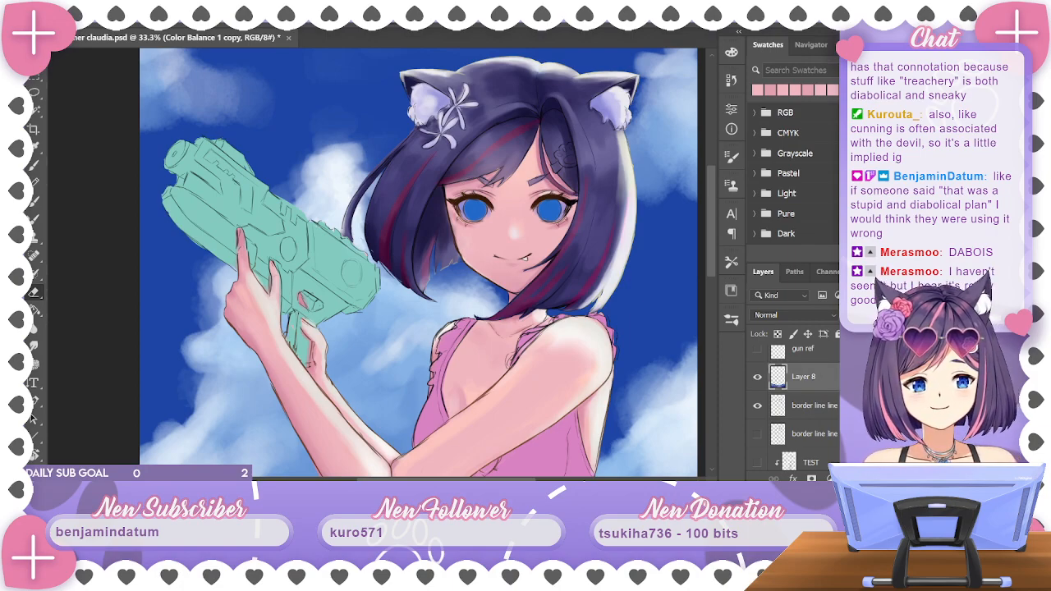
{"action": "left_click", "coordinate": [836, 423]}
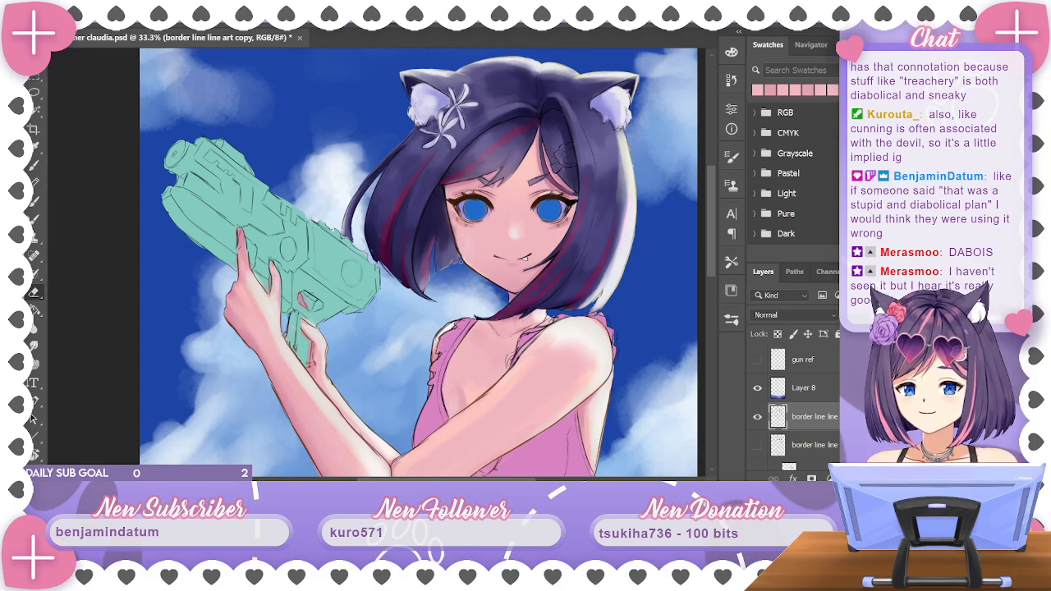
Choose a dark red as the foreground color
{"action": "left_click", "coordinate": [57, 19]}
{"action": "mouse_move", "coordinate": [190, 348]}
{"action": "left_mouse_down"}
{"action": "mouse_move", "coordinate": [204, 201]}
{"action": "mouse_move", "coordinate": [190, 351]}
{"action": "left_mouse_up"}
{"action": "left_click", "coordinate": [392, 40]}
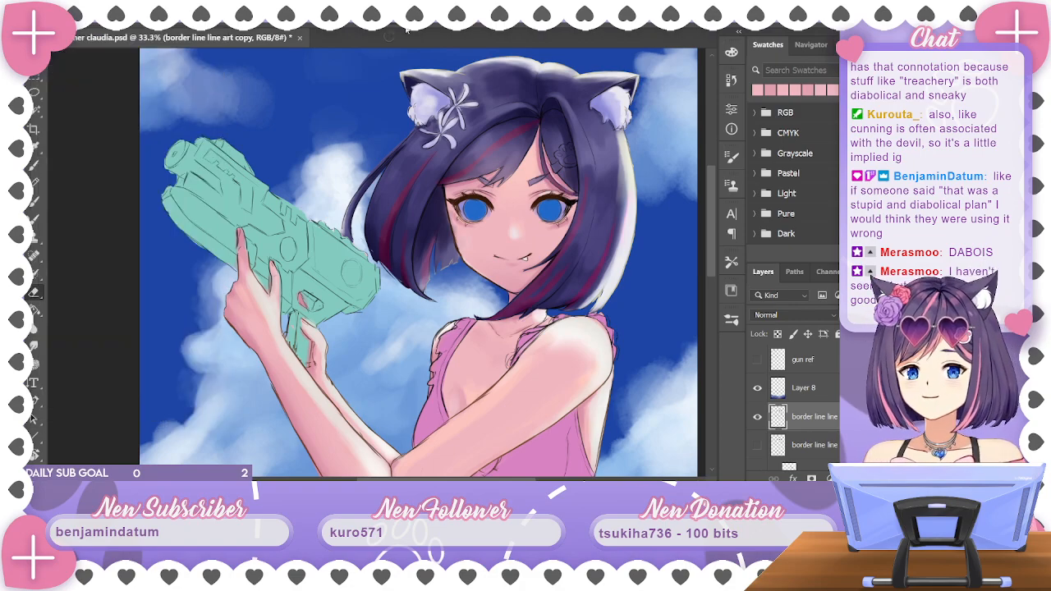
{"action": "left_click", "coordinate": [732, 52]}
{"action": "left_click", "coordinate": [653, 240]}
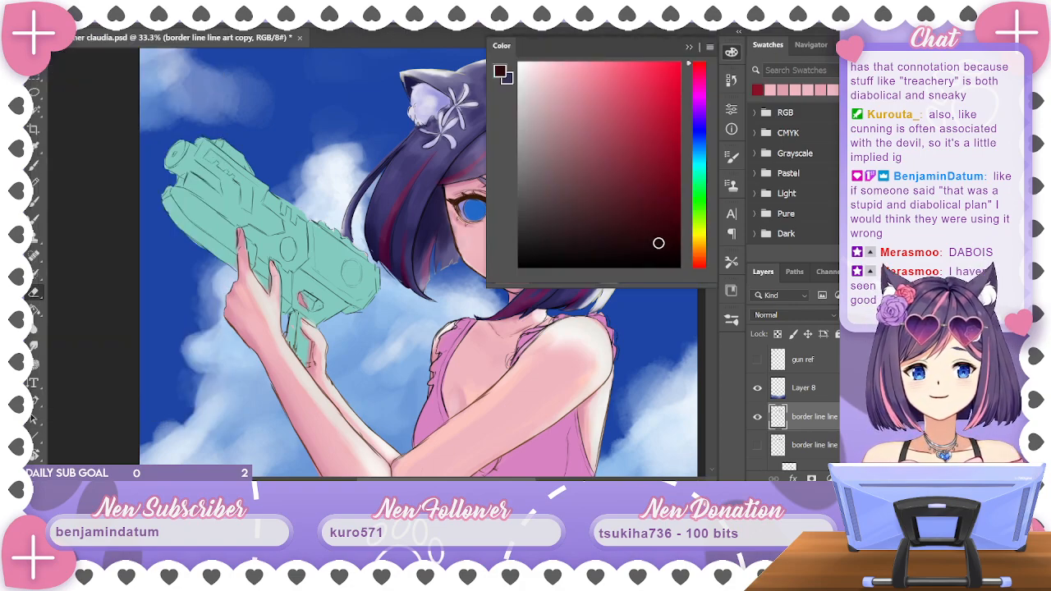
{"action": "left_click", "coordinate": [658, 188]}
{"action": "left_click", "coordinate": [688, 46]}
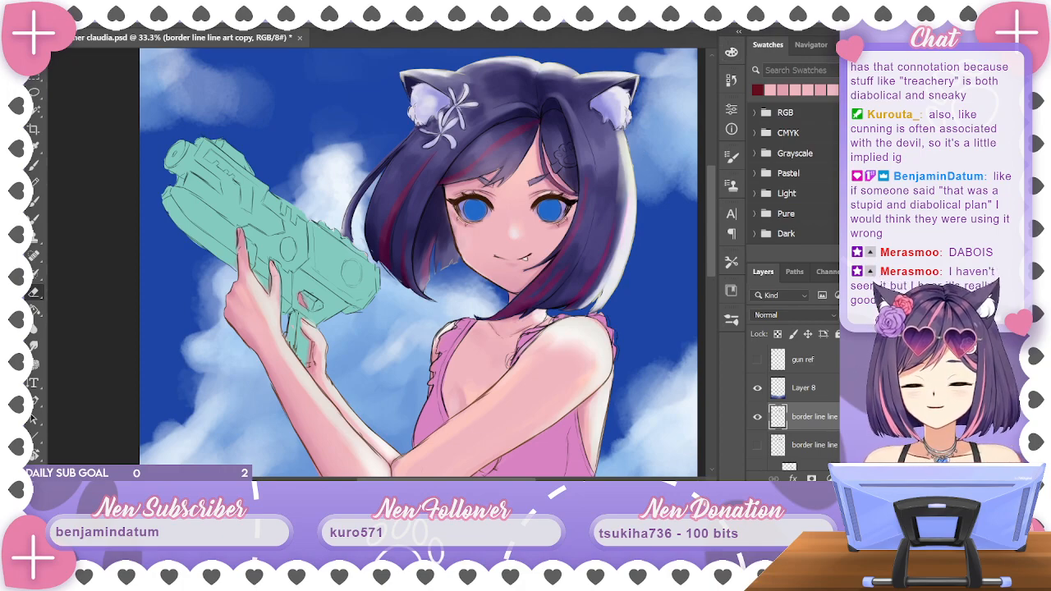
Switch to the Brush tool and set the foreground color to black
{"action": "left_click", "coordinate": [33, 163]}
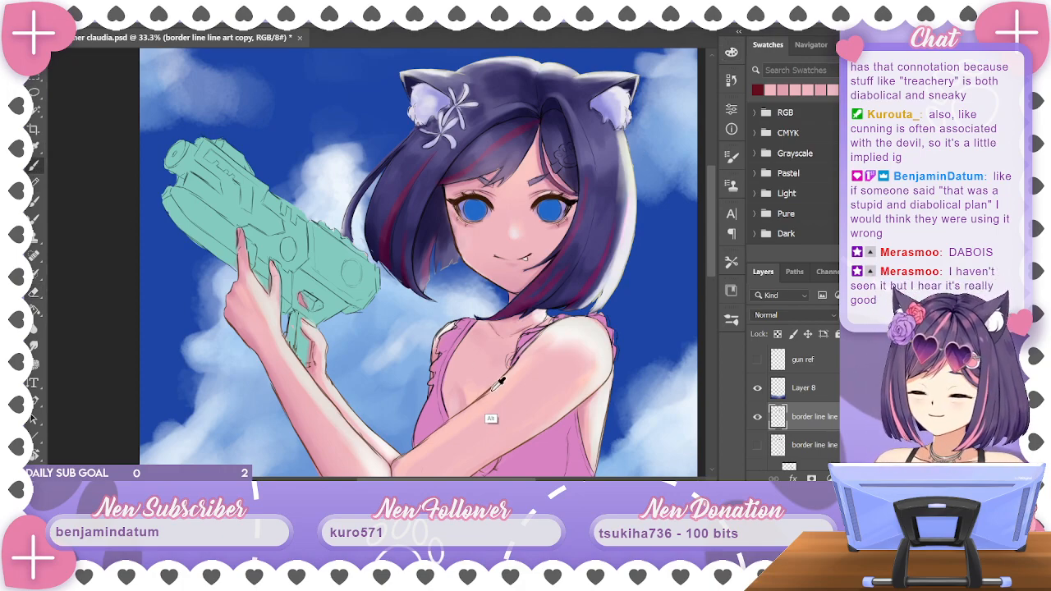
{"action": "left_click", "coordinate": [735, 51]}
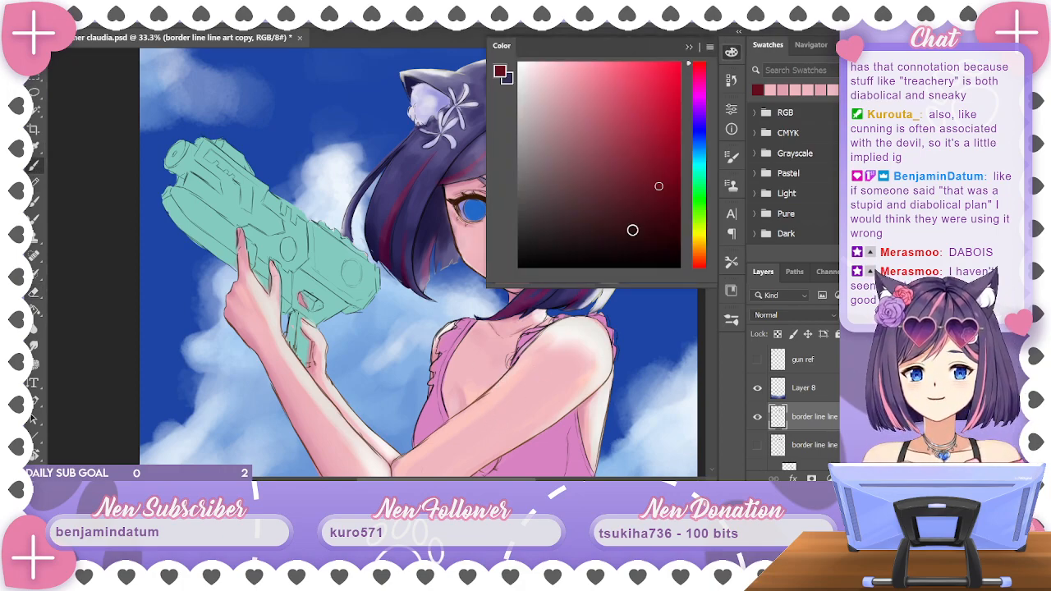
{"action": "left_click_drag", "start_coordinate": [633, 230], "coordinate": [707, 296]}
{"action": "left_click", "coordinate": [689, 47]}
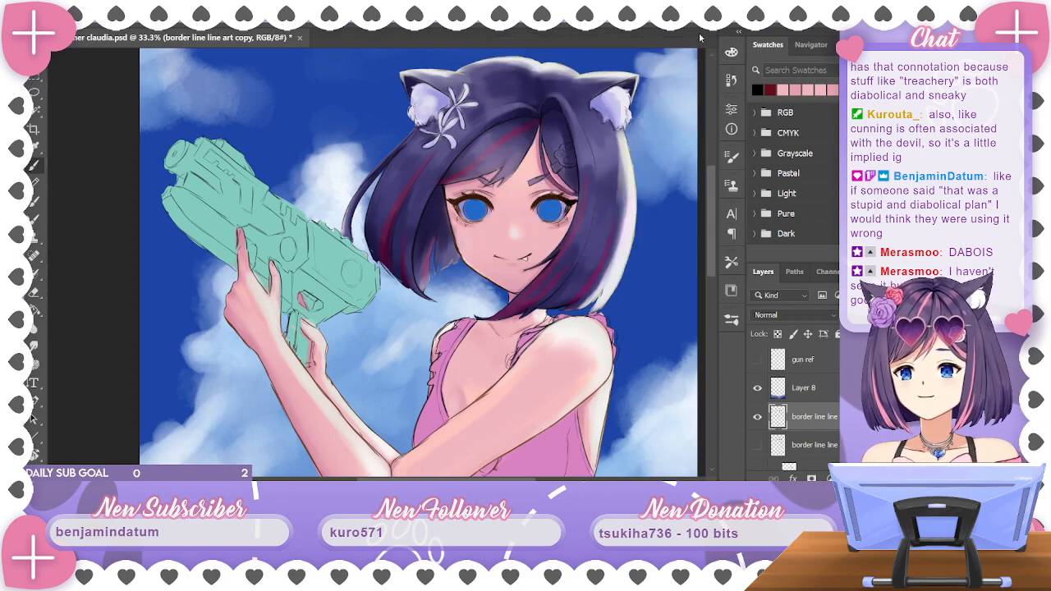
Choose the Hard Round 50 3 brush and ink the ragged hair tips beside the girl's jaw in black
{"action": "right_click", "coordinate": [49, 49]}
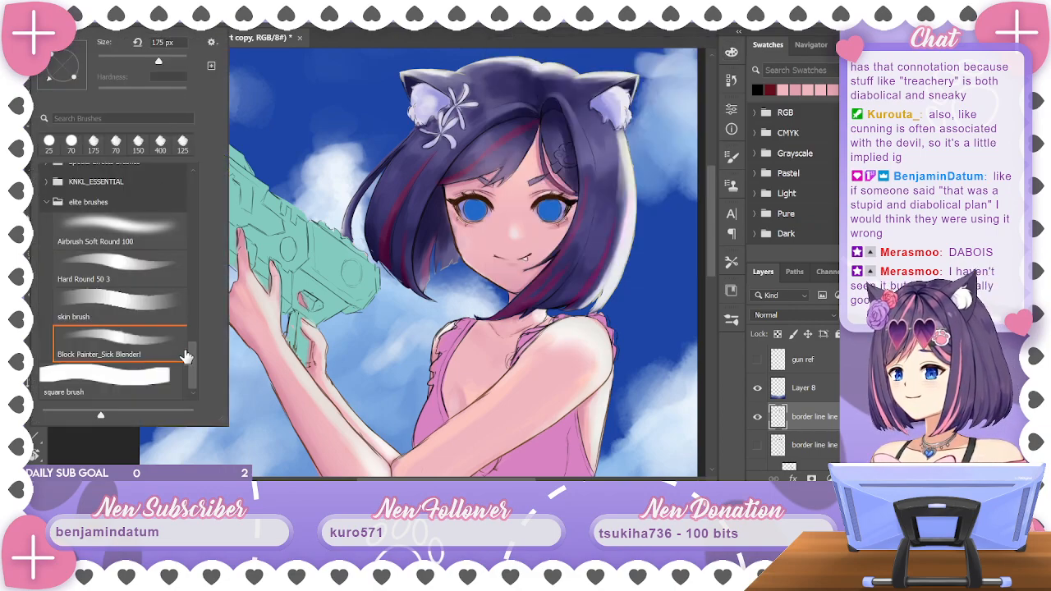
{"action": "left_click", "coordinate": [163, 274]}
{"action": "left_click", "coordinate": [366, 34]}
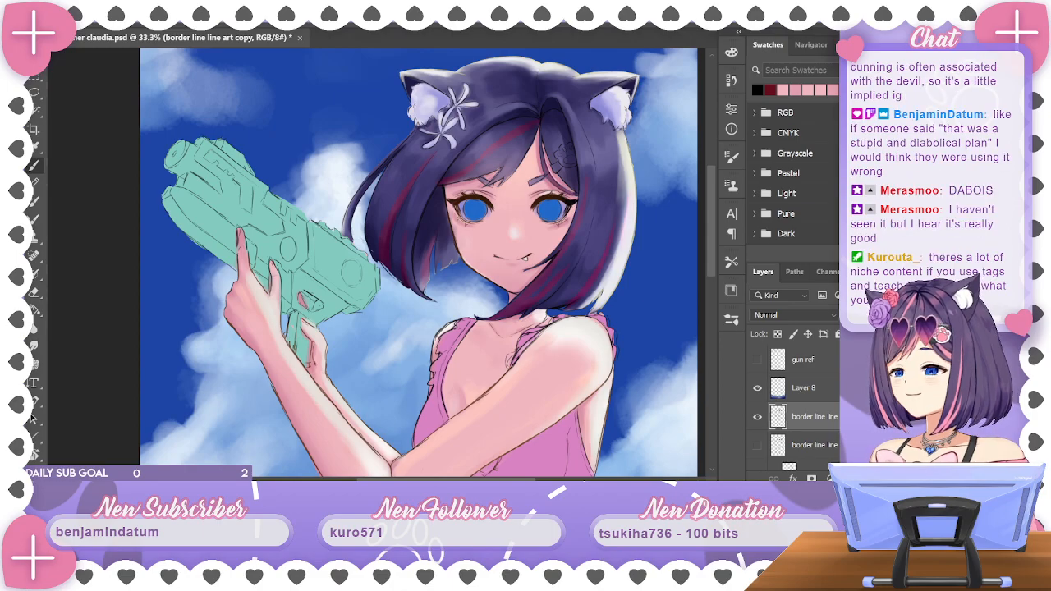
{"action": "key", "text": "ctrl+plus"}
{"action": "key", "text": "ctrl+plus"}
{"action": "key", "text": "ctrl+plus"}
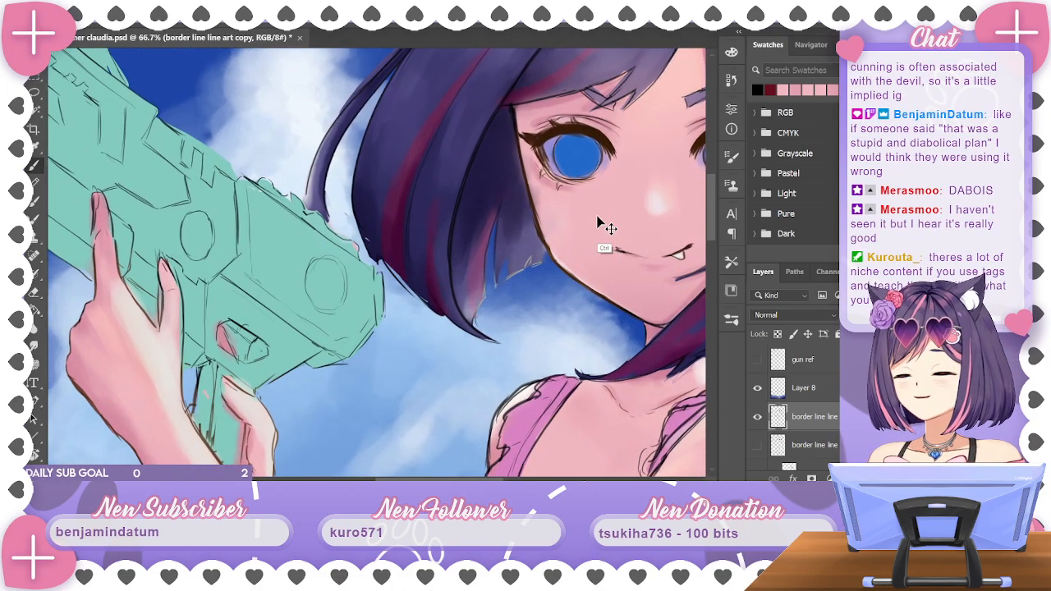
{"action": "left_click_drag", "start_coordinate": [624, 230], "coordinate": [465, 149]}
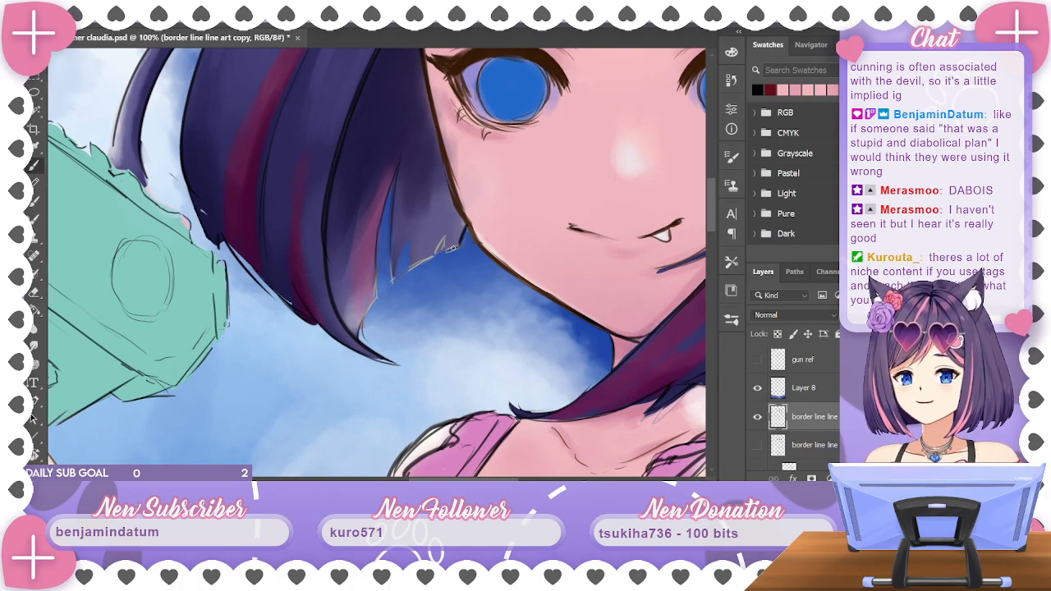
{"action": "left_click_drag", "start_coordinate": [424, 261], "coordinate": [388, 287]}
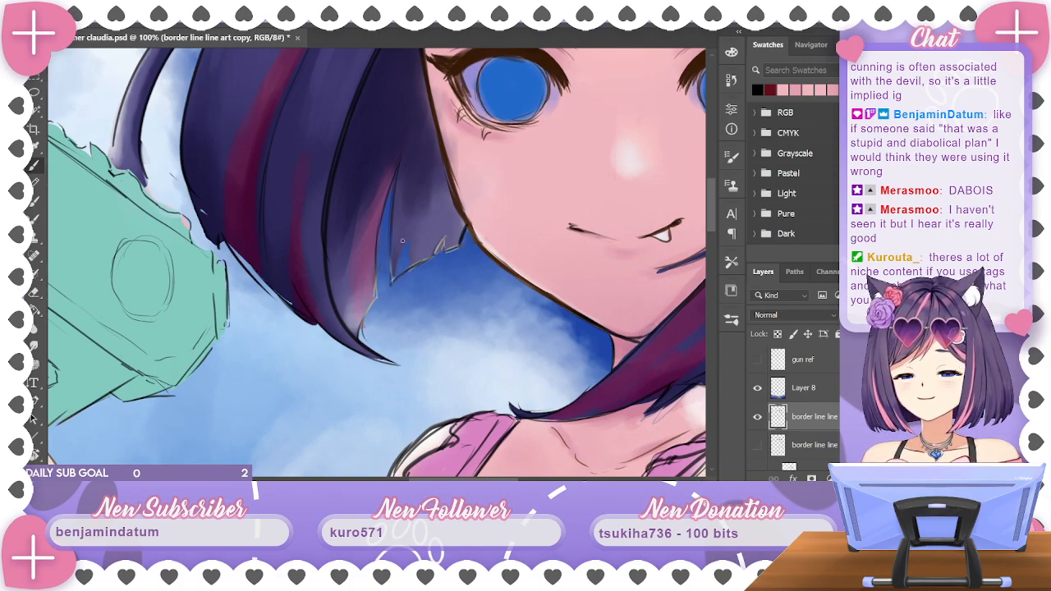
Sample the dark brown of the face outline and go over the cheek and jaw lines with it
{"action": "left_click", "coordinate": [459, 208], "text": "alt"}
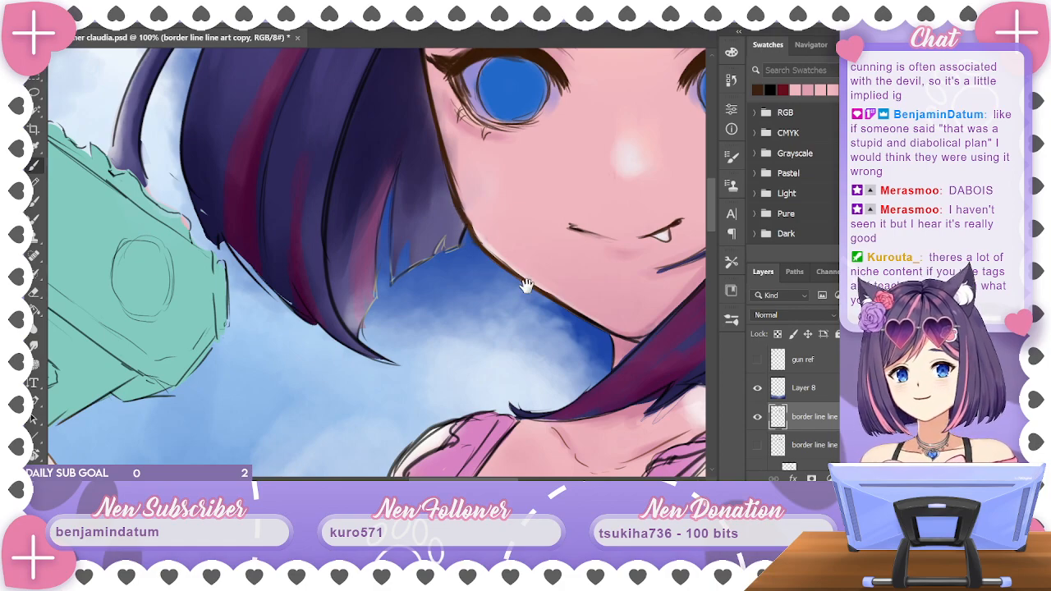
{"action": "mouse_move", "coordinate": [576, 278]}
{"action": "left_mouse_down"}
{"action": "mouse_move", "coordinate": [439, 312]}
{"action": "mouse_move", "coordinate": [502, 295]}
{"action": "left_mouse_up"}
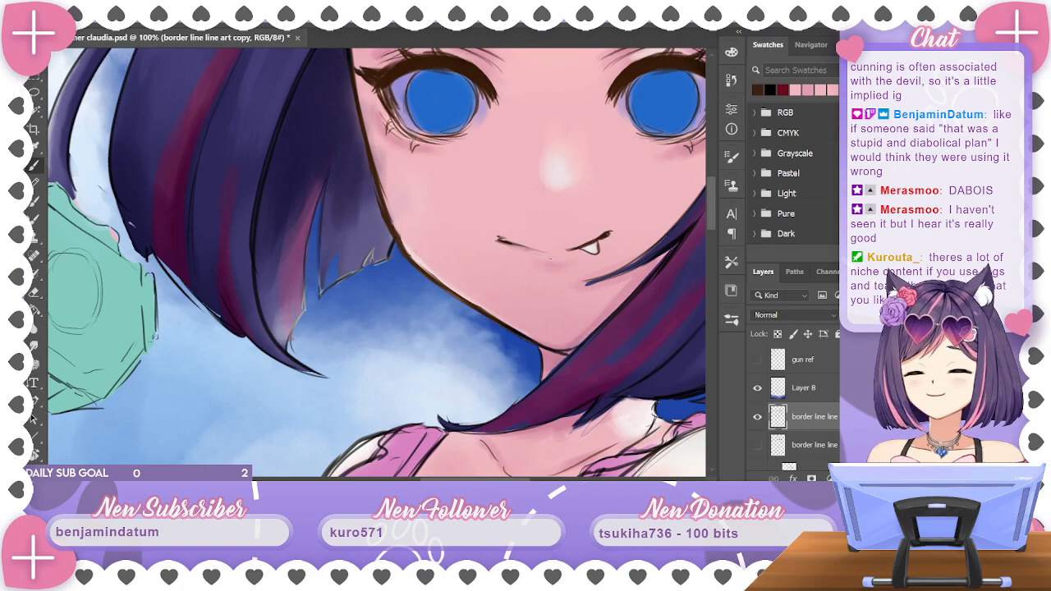
{"action": "scroll", "coordinate": [712, 218], "scroll_direction": "up", "scroll_amount": 3}
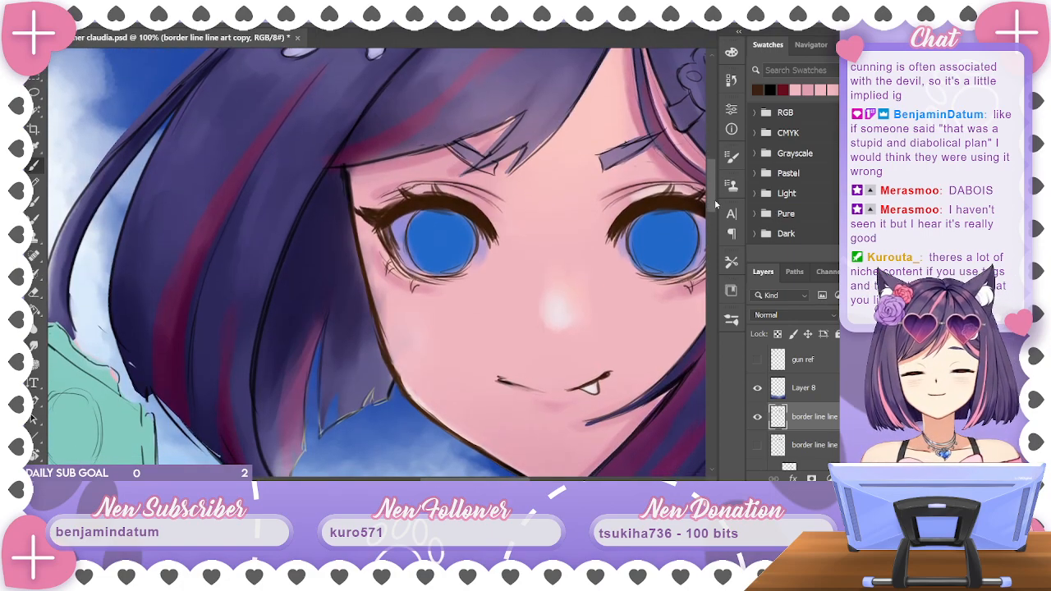
{"action": "left_click_drag", "start_coordinate": [706, 209], "coordinate": [552, 331]}
{"action": "scroll", "coordinate": [621, 288], "scroll_direction": "up", "scroll_amount": 2}
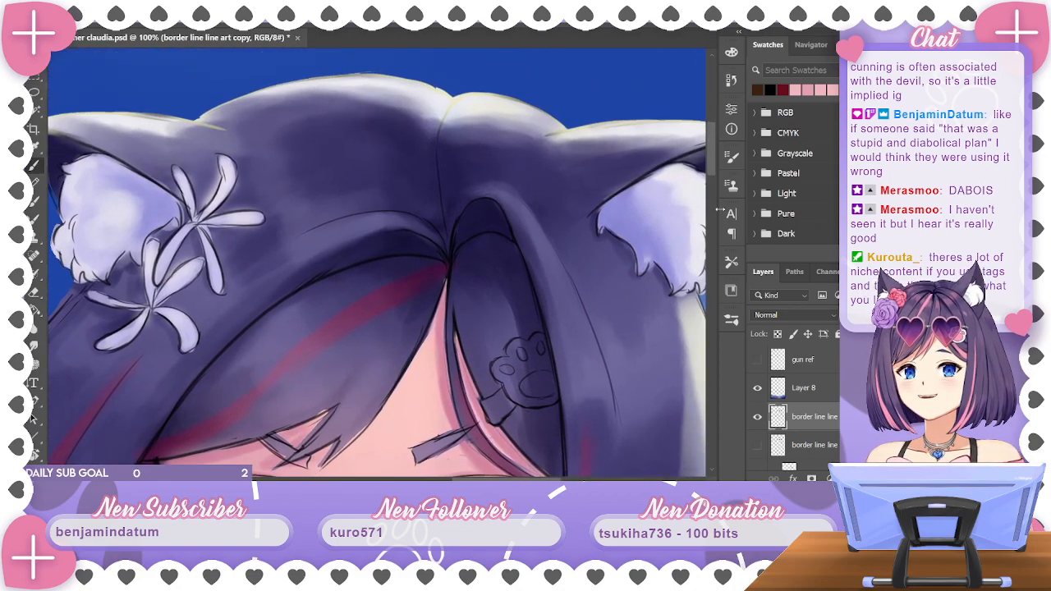
{"action": "mouse_move", "coordinate": [614, 222]}
{"action": "left_mouse_down"}
{"action": "mouse_move", "coordinate": [669, 279]}
{"action": "mouse_move", "coordinate": [532, 108]}
{"action": "mouse_move", "coordinate": [605, 218]}
{"action": "mouse_move", "coordinate": [616, 255]}
{"action": "mouse_move", "coordinate": [591, 247]}
{"action": "mouse_move", "coordinate": [622, 216]}
{"action": "left_mouse_up"}
{"action": "left_click_drag", "start_coordinate": [514, 299], "coordinate": [605, 262]}
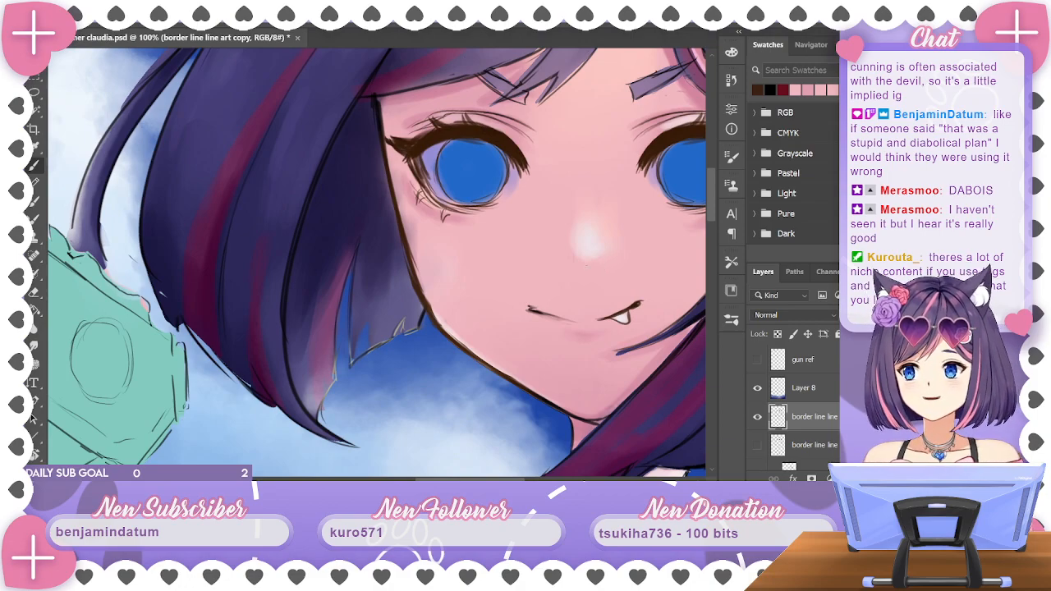
{"action": "mouse_move", "coordinate": [706, 189]}
{"action": "left_mouse_down"}
{"action": "mouse_move", "coordinate": [706, 394]}
{"action": "mouse_move", "coordinate": [714, 184]}
{"action": "mouse_move", "coordinate": [717, 202]}
{"action": "left_mouse_up"}
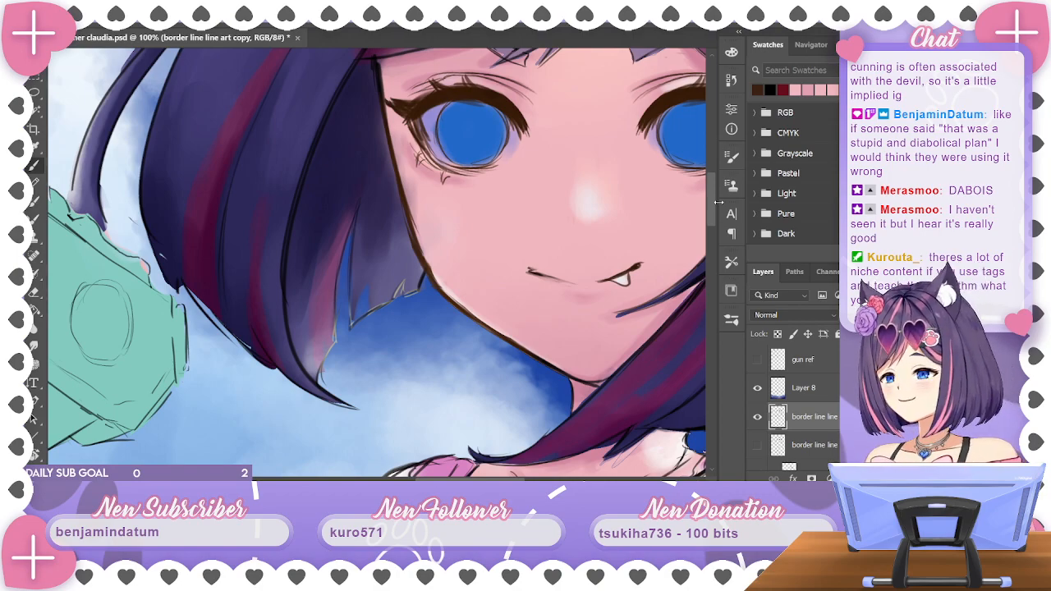
{"action": "mouse_move", "coordinate": [601, 230]}
{"action": "left_mouse_down"}
{"action": "mouse_move", "coordinate": [564, 242]}
{"action": "mouse_move", "coordinate": [526, 306]}
{"action": "mouse_move", "coordinate": [526, 328]}
{"action": "mouse_move", "coordinate": [570, 240]}
{"action": "mouse_move", "coordinate": [616, 260]}
{"action": "left_mouse_up"}
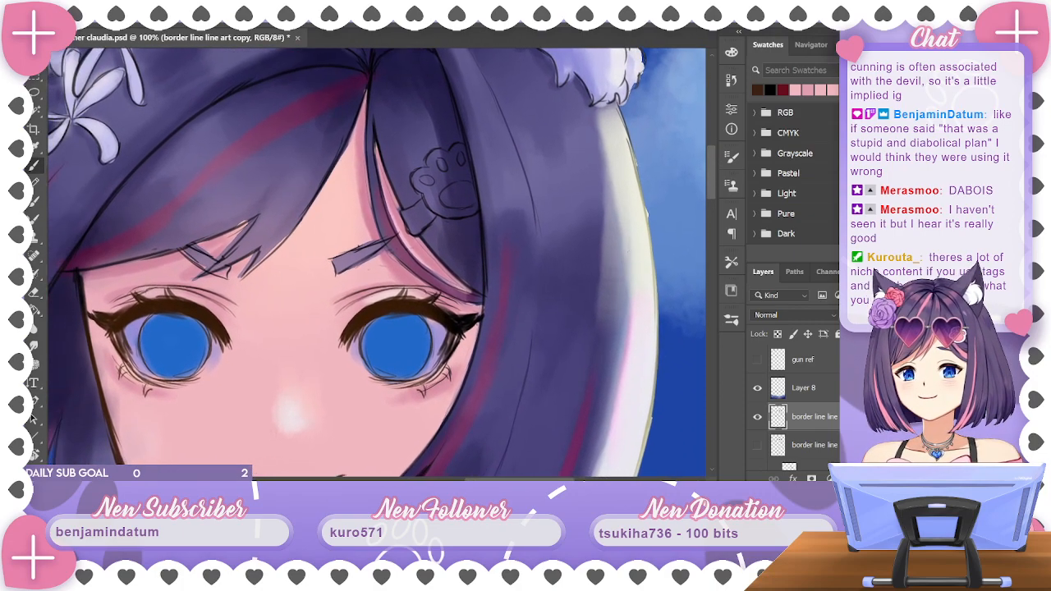
Try touching up the strand beside the fringe with a sampled pink on the Color Balance 1 copy layer, and undo the strokes
{"action": "scroll", "coordinate": [792, 411], "scroll_direction": "down", "scroll_amount": 10}
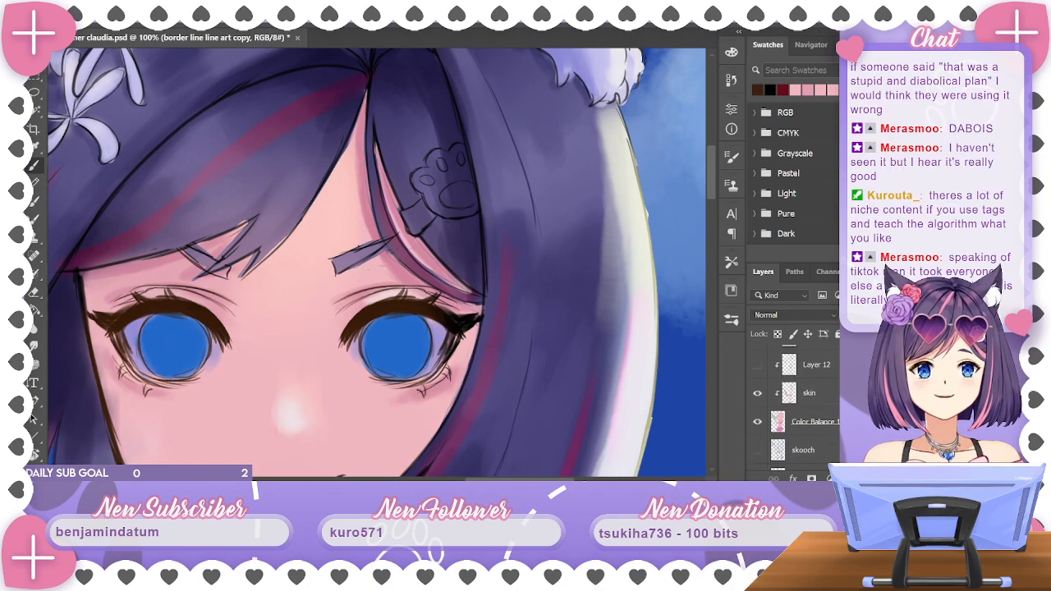
{"action": "scroll", "coordinate": [792, 406], "scroll_direction": "up", "scroll_amount": 5}
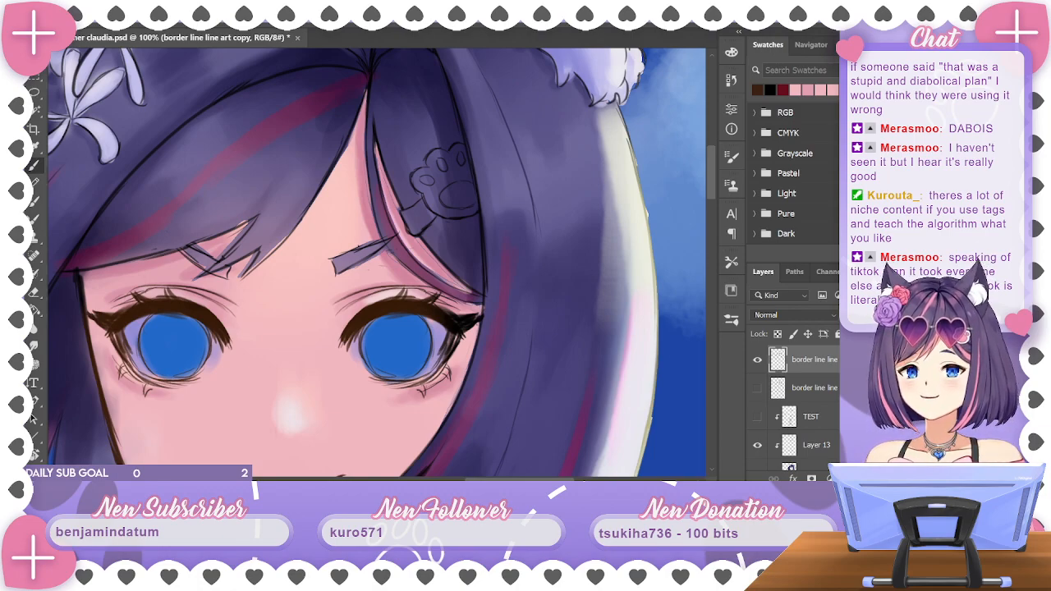
{"action": "scroll", "coordinate": [792, 407], "scroll_direction": "up", "scroll_amount": 2}
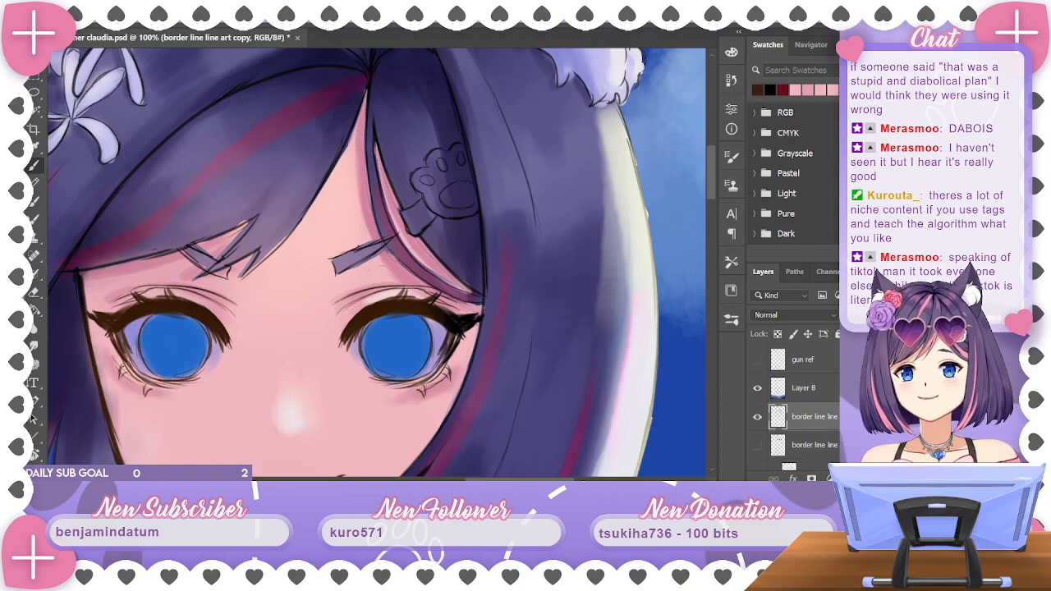
{"action": "scroll", "coordinate": [793, 406], "scroll_direction": "down", "scroll_amount": 10}
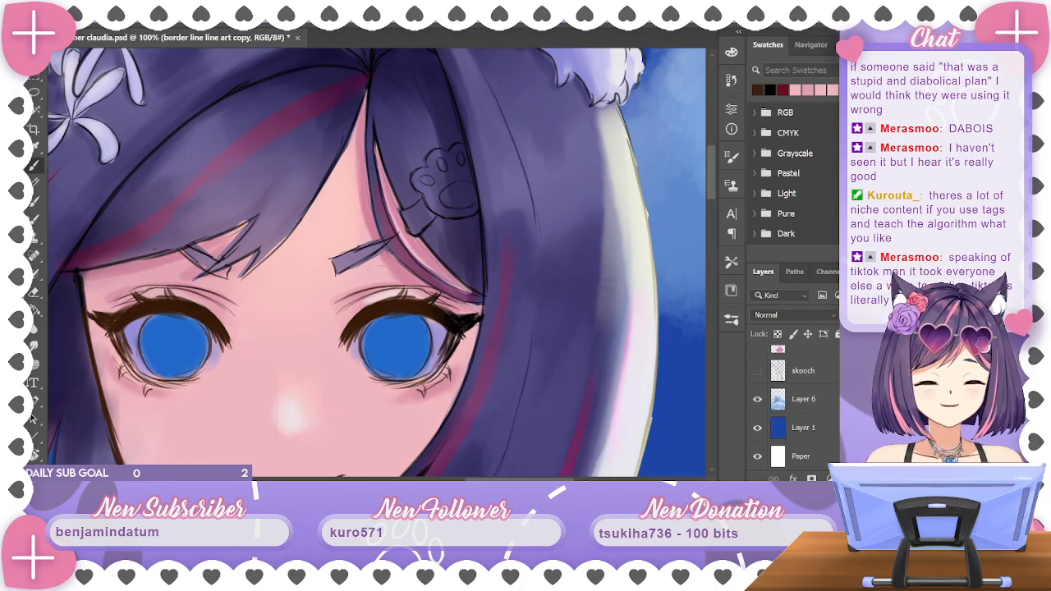
{"action": "scroll", "coordinate": [792, 406], "scroll_direction": "up", "scroll_amount": 3}
{"action": "left_click", "coordinate": [808, 431]}
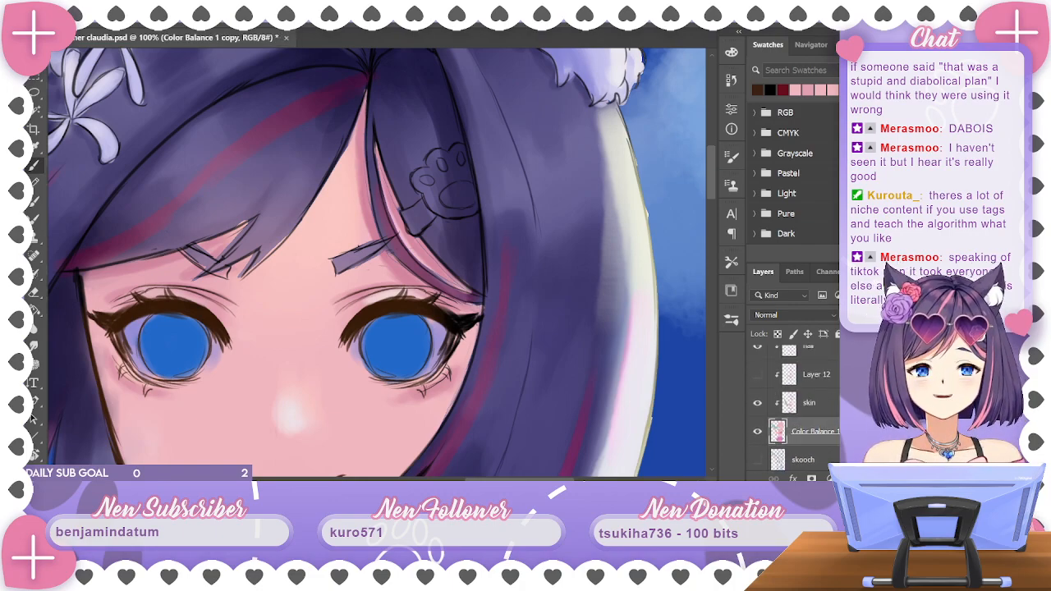
{"action": "left_click", "coordinate": [388, 206], "text": "alt"}
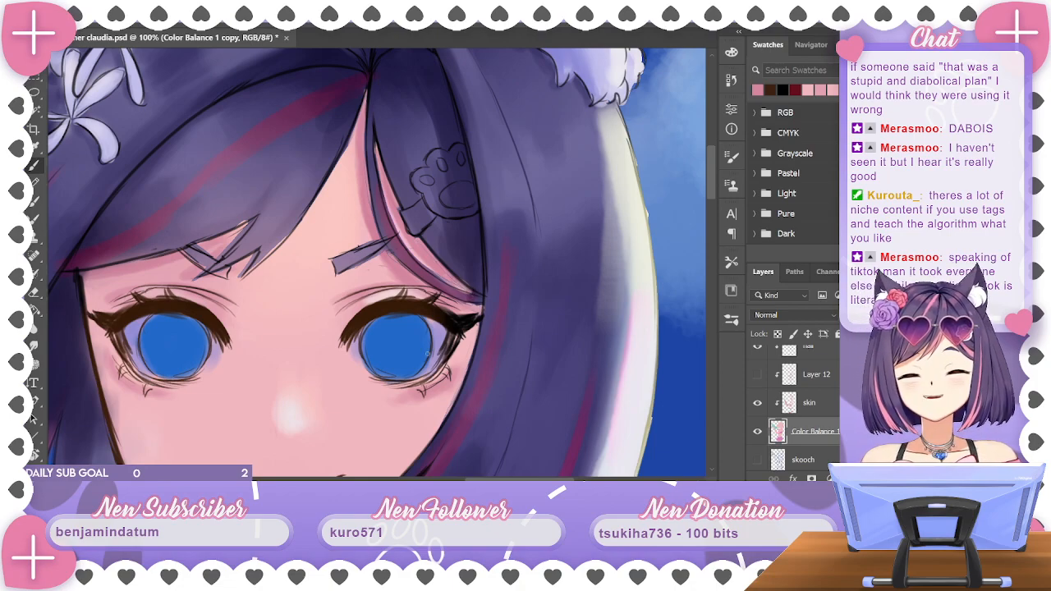
{"action": "left_click_drag", "start_coordinate": [712, 186], "coordinate": [710, 181]}
{"action": "key", "text": "ctrl+z"}
{"action": "key", "text": "ctrl+z"}
{"action": "key", "text": "ctrl+z"}
{"action": "key", "text": "ctrl+z"}
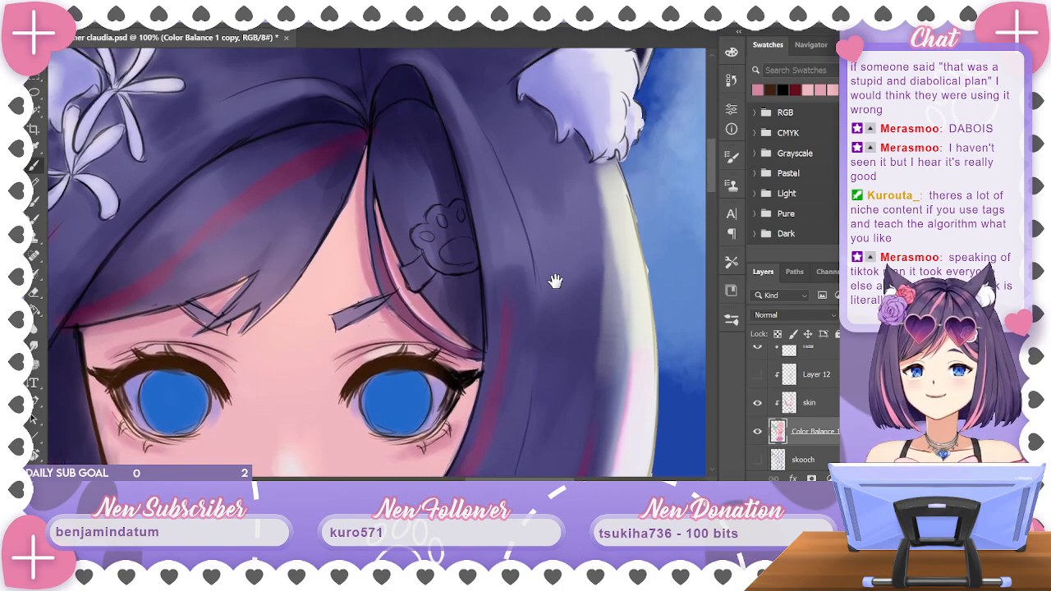
{"action": "left_click_drag", "start_coordinate": [555, 281], "coordinate": [593, 230]}
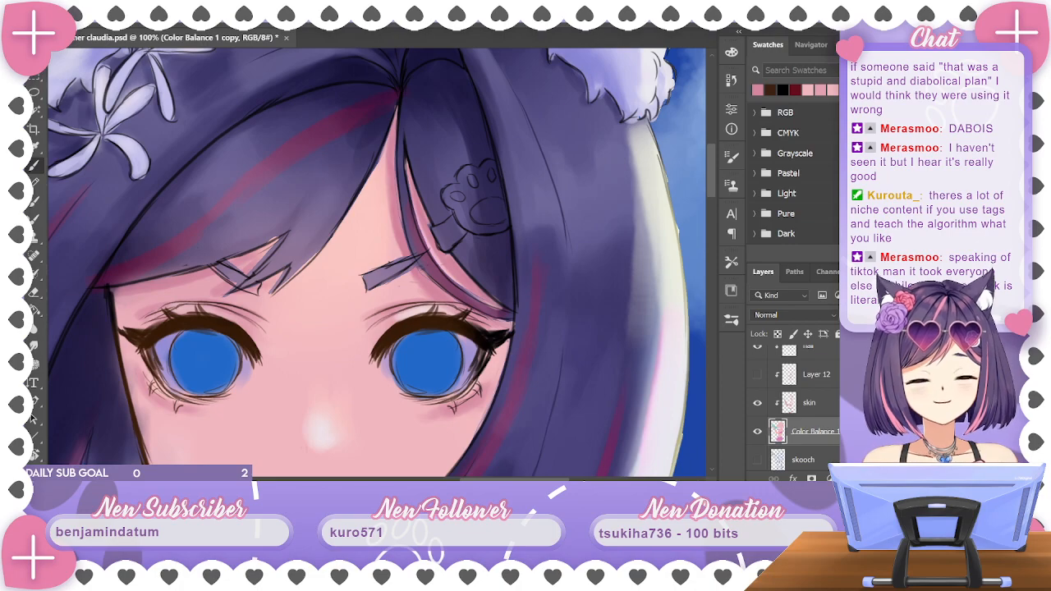
Make the skin layer active, check it by hiding and showing it, and sample the pink beside the hair strand
{"action": "scroll", "coordinate": [788, 402], "scroll_direction": "up", "scroll_amount": 1}
{"action": "left_click", "coordinate": [804, 425]}
{"action": "left_click", "coordinate": [757, 424]}
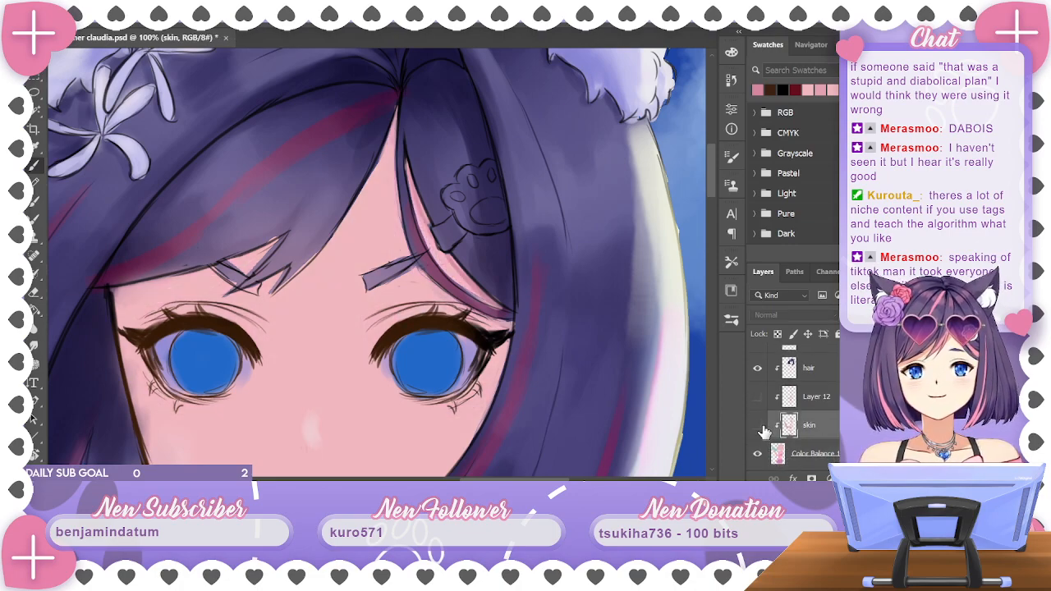
{"action": "left_click", "coordinate": [757, 424]}
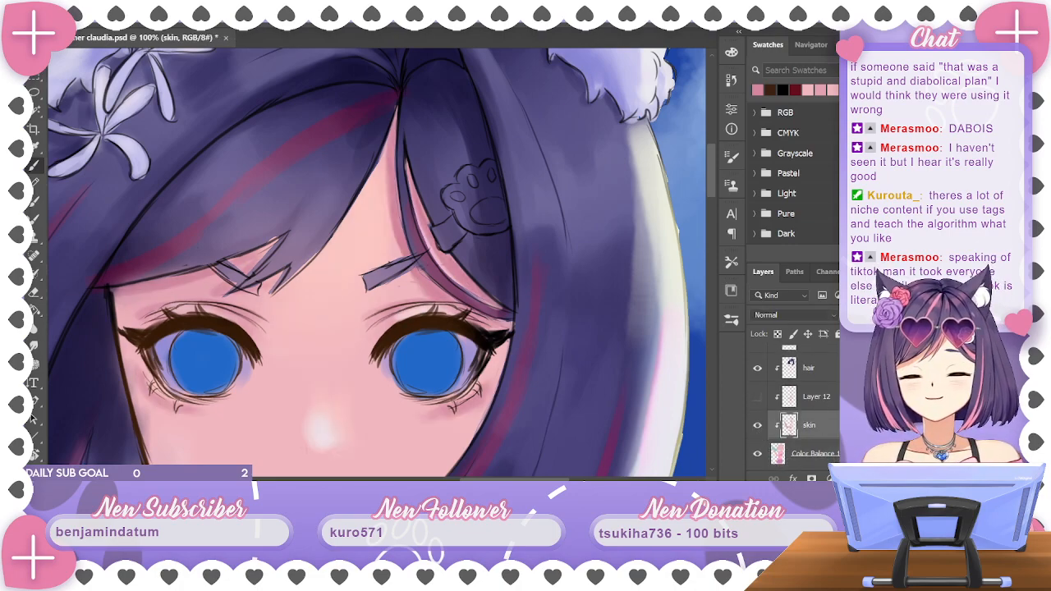
{"action": "left_click", "coordinate": [431, 234], "text": "alt"}
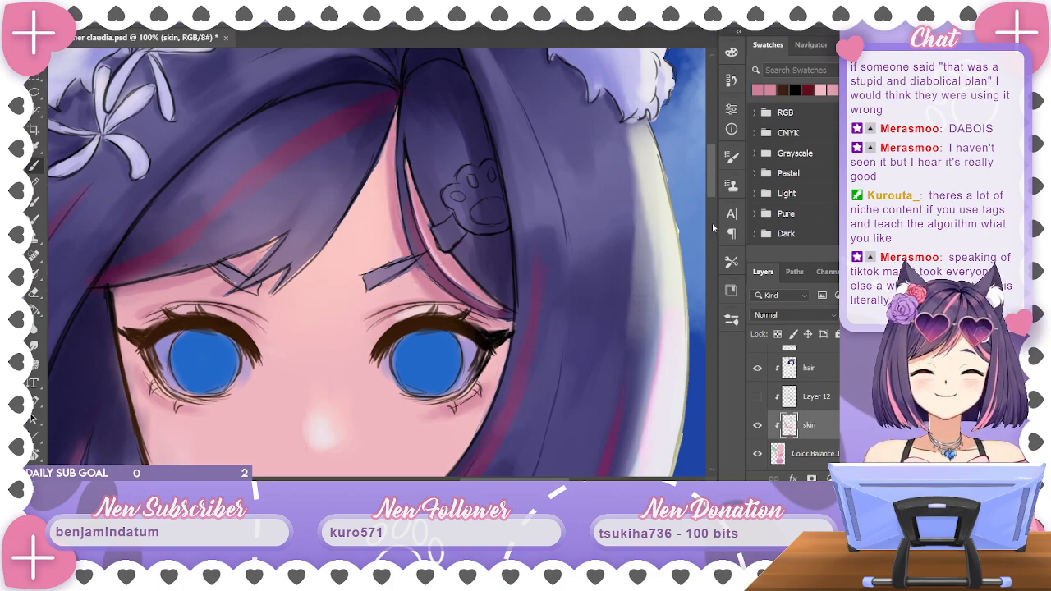
{"action": "scroll", "coordinate": [713, 183], "scroll_direction": "up", "scroll_amount": 3}
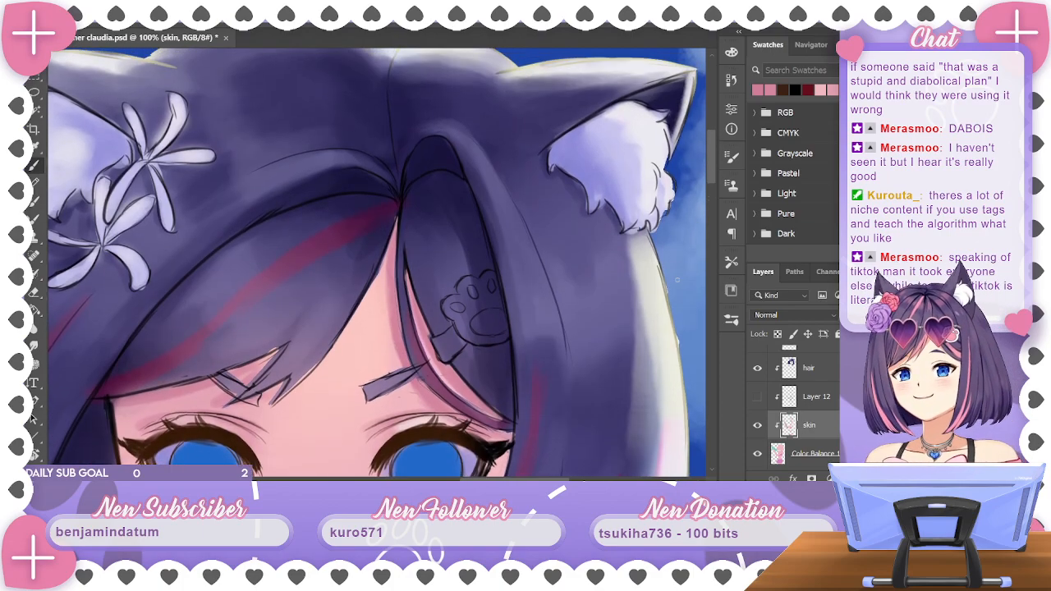
{"action": "left_click_drag", "start_coordinate": [661, 332], "coordinate": [653, 356]}
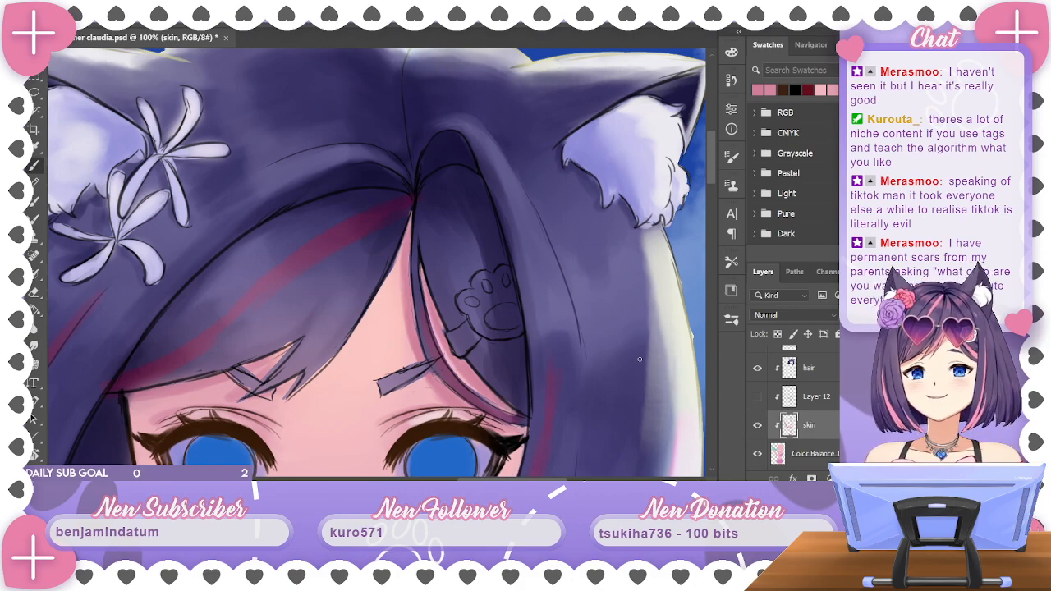
{"action": "mouse_move", "coordinate": [712, 170]}
{"action": "left_mouse_down"}
{"action": "mouse_move", "coordinate": [712, 160]}
{"action": "mouse_move", "coordinate": [712, 189]}
{"action": "left_mouse_up"}
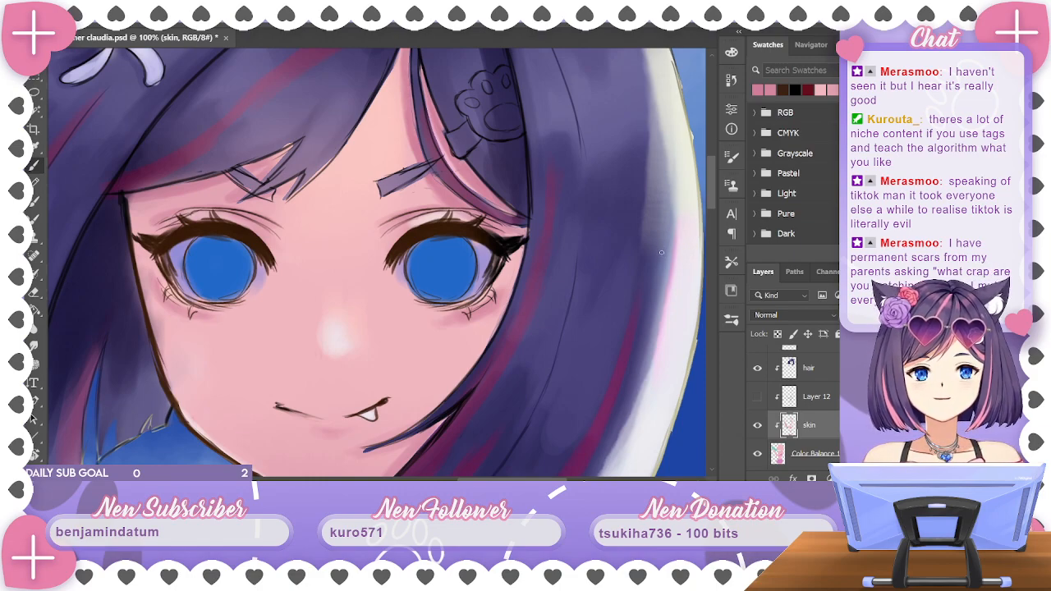
{"action": "left_click_drag", "start_coordinate": [577, 289], "coordinate": [598, 377]}
{"action": "scroll", "coordinate": [626, 340], "scroll_direction": "up", "scroll_amount": 2}
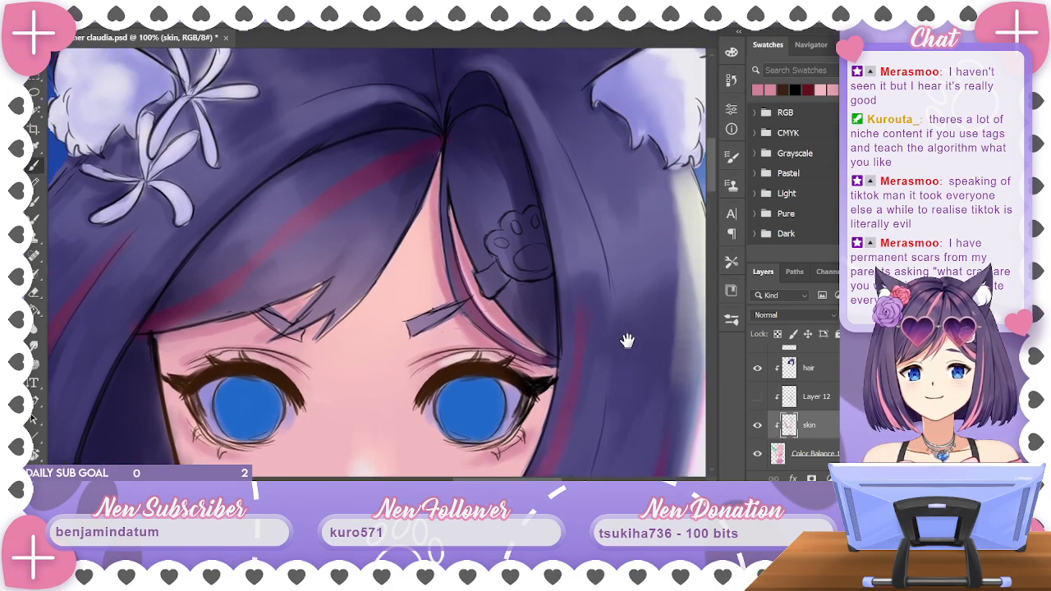
Make the hair layer active and choose the Block Painter_Sick Blender! brush at 150 px
{"action": "scroll", "coordinate": [811, 402], "scroll_direction": "up", "scroll_amount": 2}
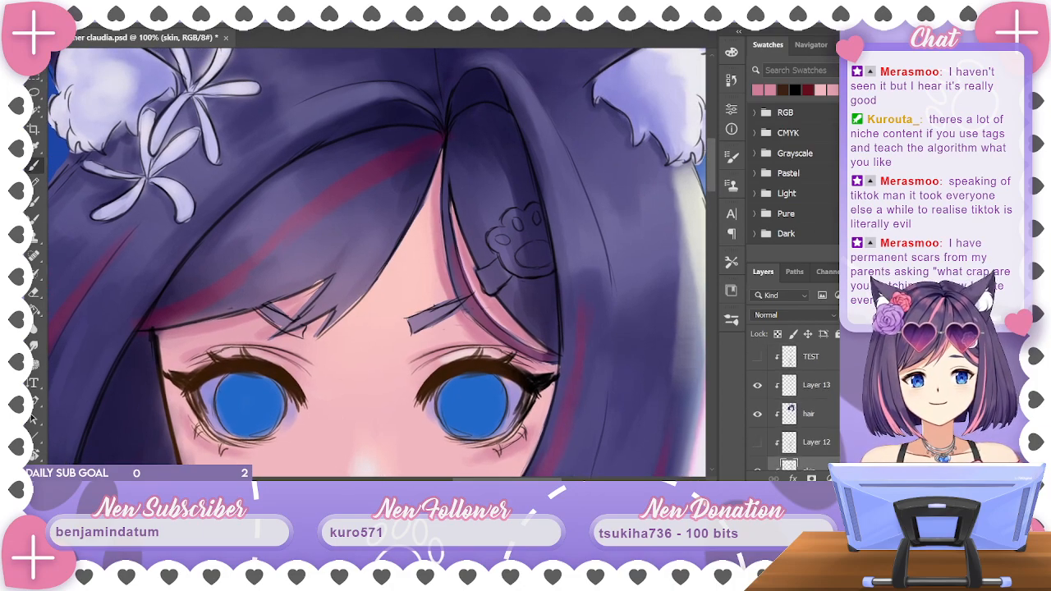
{"action": "left_click", "coordinate": [811, 414]}
{"action": "left_click_drag", "start_coordinate": [554, 179], "coordinate": [486, 263]}
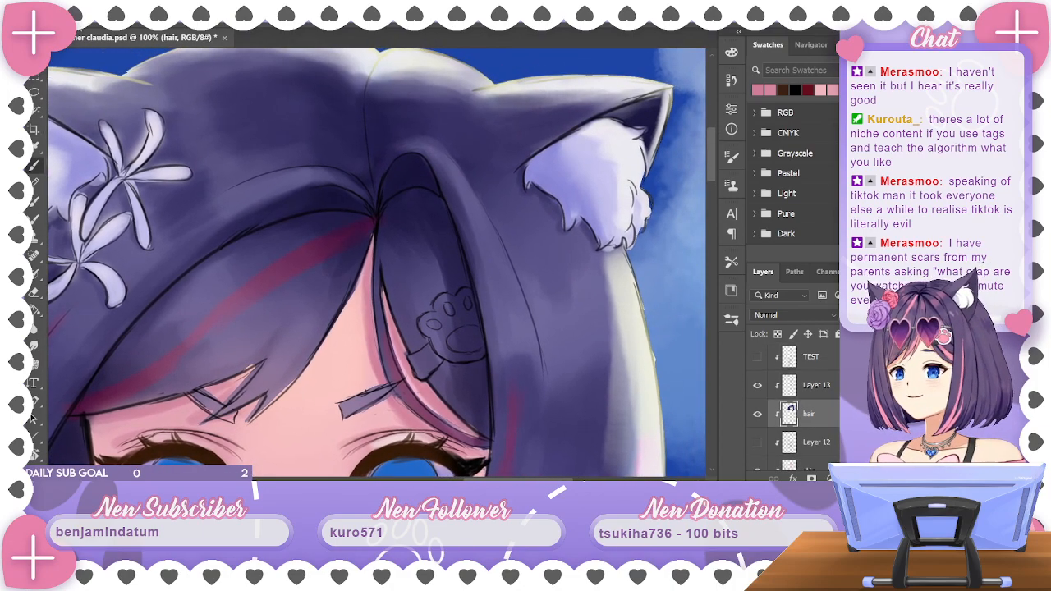
{"action": "left_click", "coordinate": [76, 19]}
{"action": "mouse_move", "coordinate": [194, 363]}
{"action": "left_mouse_down"}
{"action": "mouse_move", "coordinate": [199, 323]}
{"action": "mouse_move", "coordinate": [197, 362]}
{"action": "left_mouse_up"}
{"action": "left_click", "coordinate": [161, 345]}
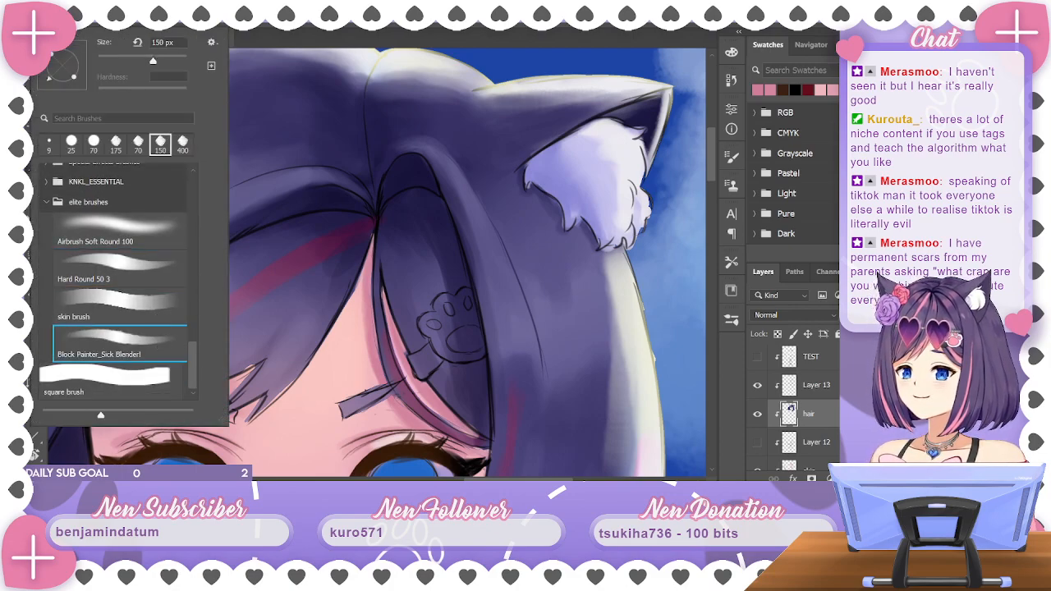
{"action": "key", "text": "Return"}
Reduce the brush size and fill the paw-shaped hair clip with near-white
{"action": "mouse_move", "coordinate": [565, 219]}
{"action": "left_mouse_down"}
{"action": "mouse_move", "coordinate": [628, 105]}
{"action": "mouse_move", "coordinate": [603, 95]}
{"action": "left_mouse_up"}
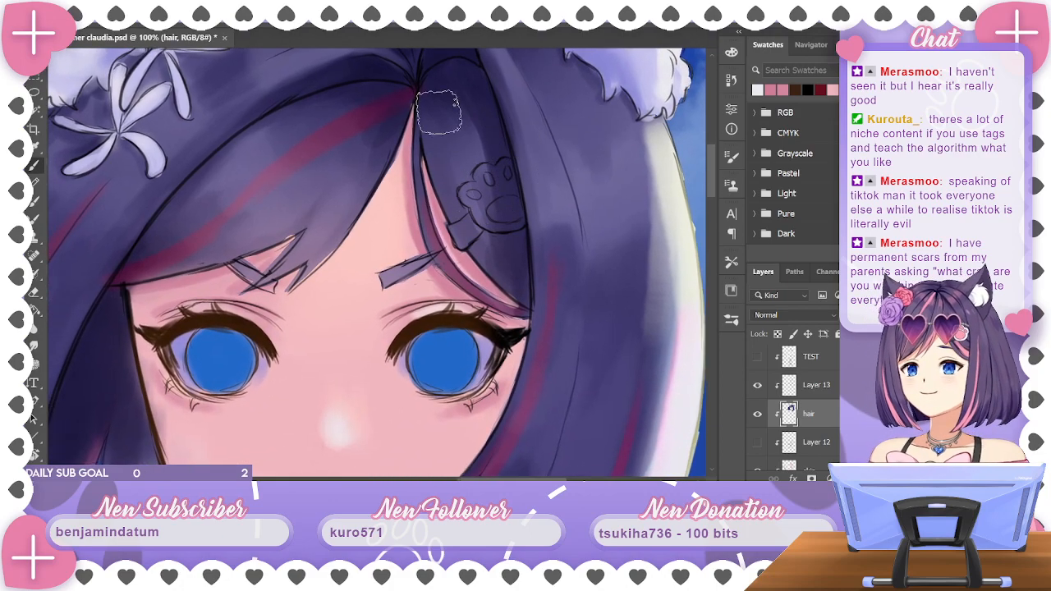
{"action": "key", "text": "bracketleft"}
{"action": "key", "text": "bracketleft"}
{"action": "key", "text": "bracketleft"}
{"action": "key", "text": "bracketleft"}
{"action": "key", "text": "bracketleft"}
{"action": "key", "text": "bracketleft"}
{"action": "key", "text": "bracketleft"}
{"action": "mouse_move", "coordinate": [469, 194]}
{"action": "left_mouse_down"}
{"action": "mouse_move", "coordinate": [507, 164]}
{"action": "mouse_move", "coordinate": [522, 225]}
{"action": "mouse_move", "coordinate": [478, 215]}
{"action": "mouse_move", "coordinate": [505, 224]}
{"action": "mouse_move", "coordinate": [504, 214]}
{"action": "mouse_move", "coordinate": [487, 220]}
{"action": "mouse_move", "coordinate": [473, 195]}
{"action": "mouse_move", "coordinate": [505, 164]}
{"action": "mouse_move", "coordinate": [509, 218]}
{"action": "mouse_move", "coordinate": [493, 177]}
{"action": "left_mouse_up"}
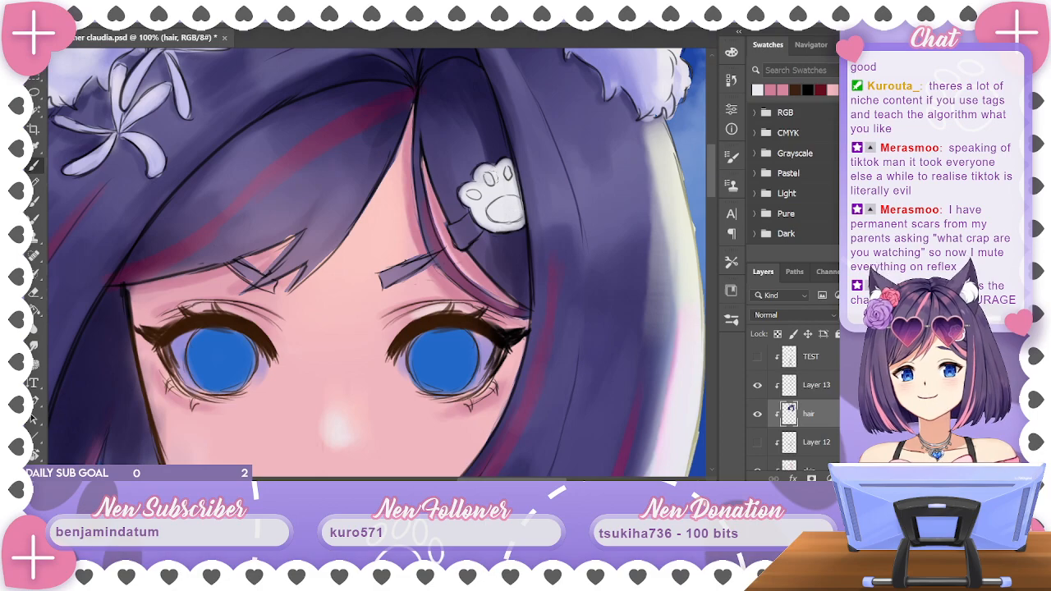
Sample lavender from the cat ear's inner fur and shade the paw-shaped hair clip with it
{"action": "scroll", "coordinate": [607, 172], "scroll_direction": "up", "scroll_amount": 5}
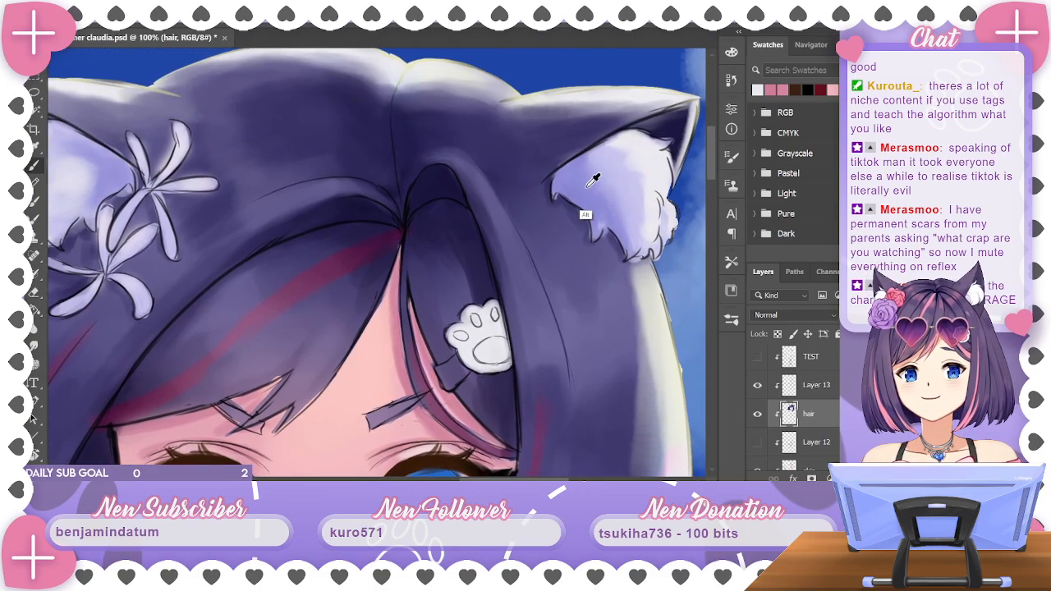
{"action": "scroll", "coordinate": [611, 251], "scroll_direction": "down", "scroll_amount": 5}
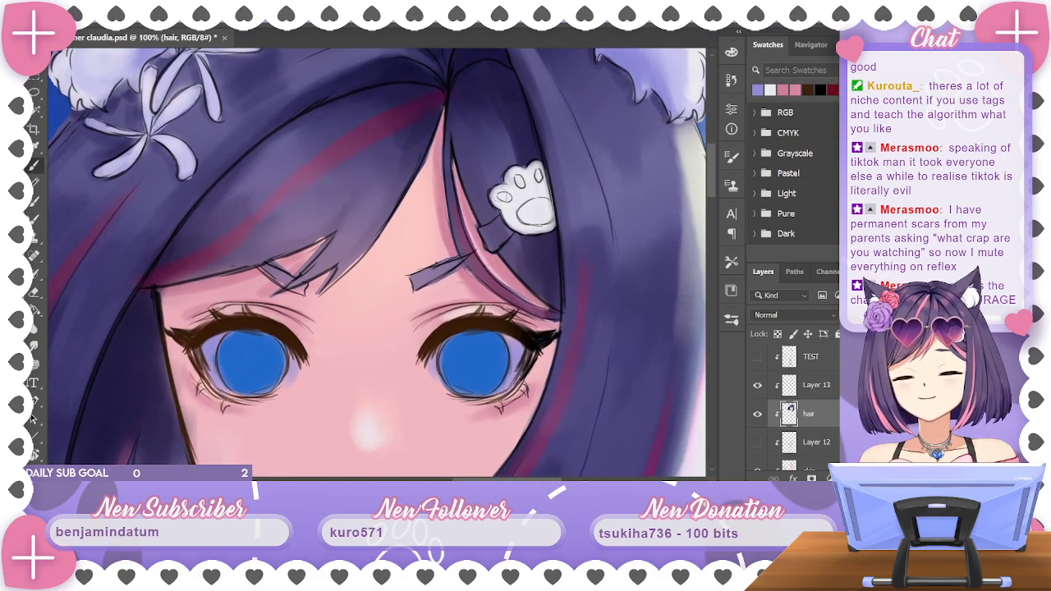
{"action": "mouse_move", "coordinate": [616, 141]}
{"action": "left_mouse_down"}
{"action": "mouse_move", "coordinate": [612, 211]}
{"action": "mouse_move", "coordinate": [629, 116]}
{"action": "left_mouse_up"}
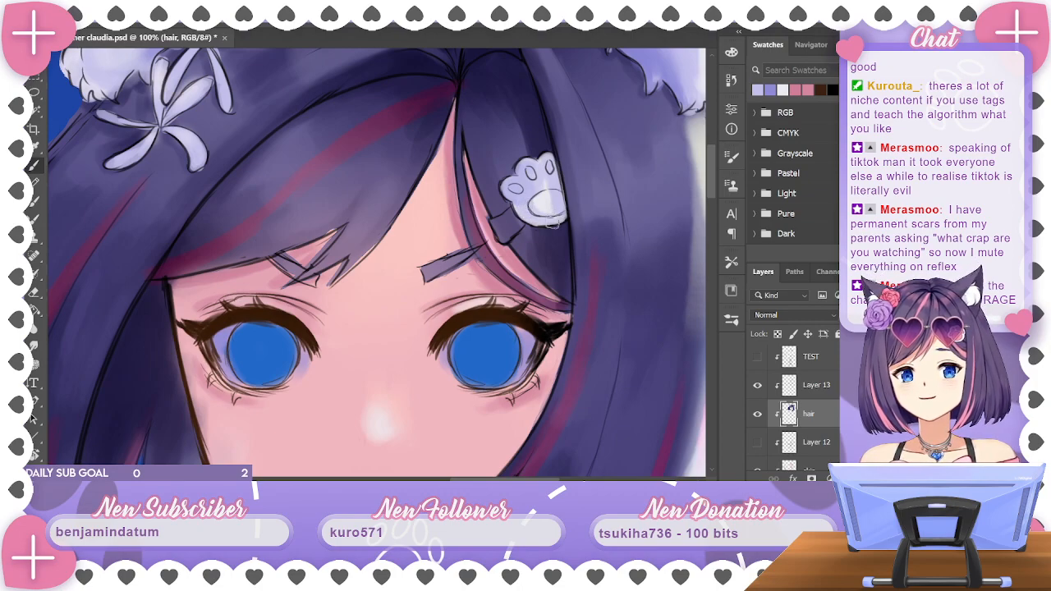
Shade the paw-shaped hair clip and the hair along its edge with sampled periwinkle and dark purple
{"action": "mouse_move", "coordinate": [598, 186]}
{"action": "left_mouse_down"}
{"action": "mouse_move", "coordinate": [525, 263]}
{"action": "mouse_move", "coordinate": [616, 196]}
{"action": "left_mouse_up"}
{"action": "left_click", "coordinate": [558, 152], "text": "alt"}
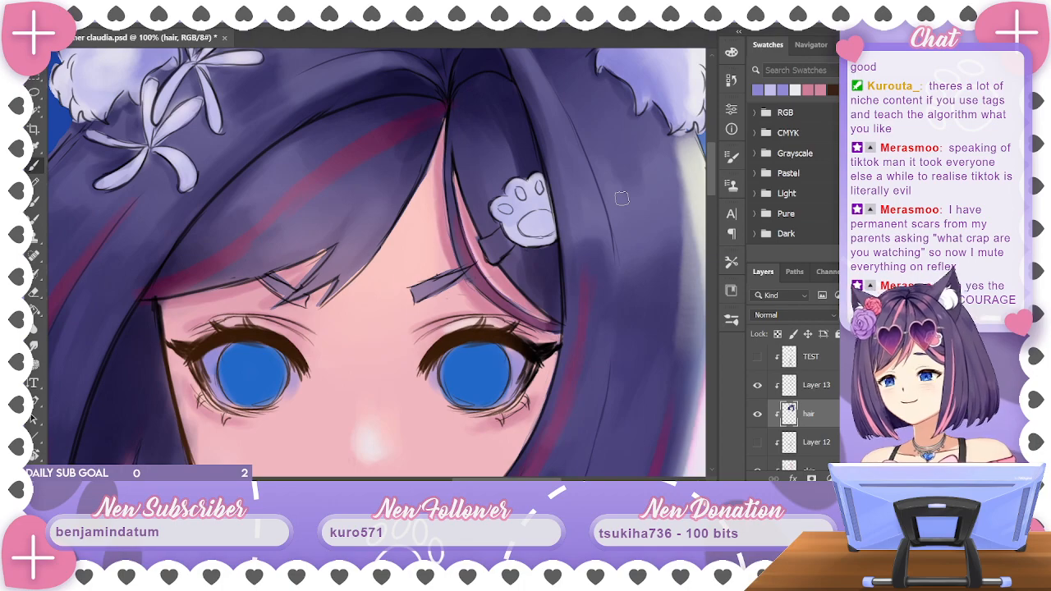
{"action": "mouse_move", "coordinate": [528, 181]}
{"action": "left_mouse_down"}
{"action": "mouse_move", "coordinate": [531, 226]}
{"action": "mouse_move", "coordinate": [540, 241]}
{"action": "mouse_move", "coordinate": [539, 209]}
{"action": "mouse_move", "coordinate": [548, 243]}
{"action": "mouse_move", "coordinate": [548, 204]}
{"action": "left_mouse_up"}
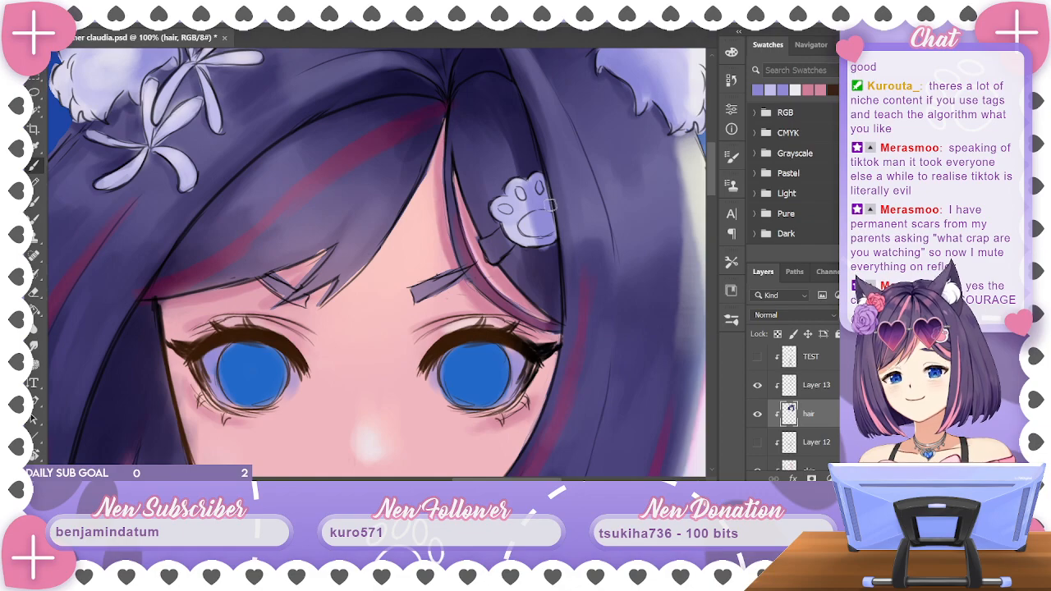
{"action": "left_click", "coordinate": [553, 250], "text": "alt"}
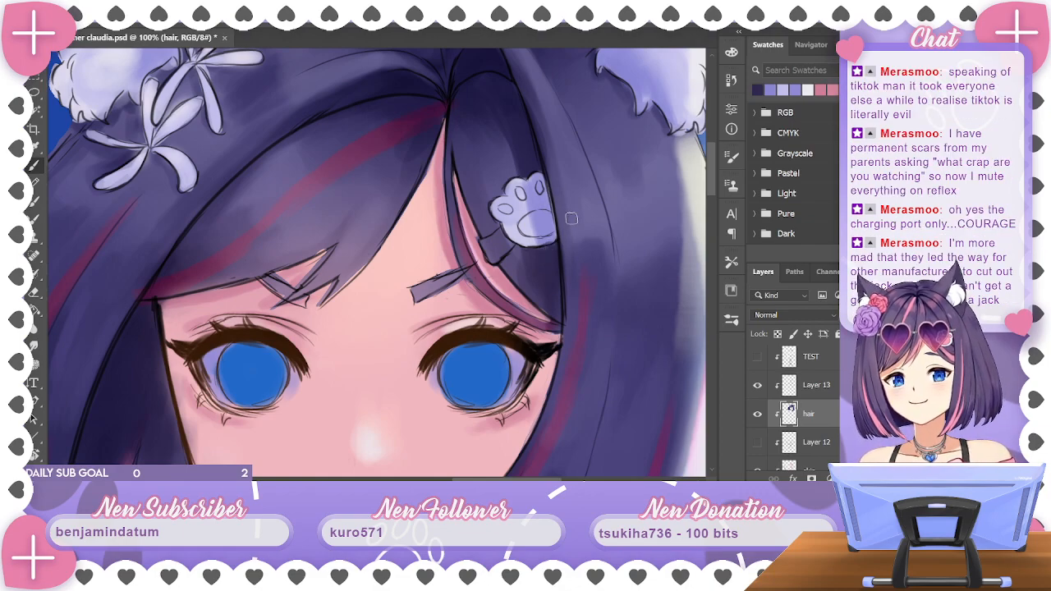
{"action": "scroll", "coordinate": [570, 216], "scroll_direction": "up", "scroll_amount": 2}
{"action": "left_click", "coordinate": [549, 228], "text": "alt"}
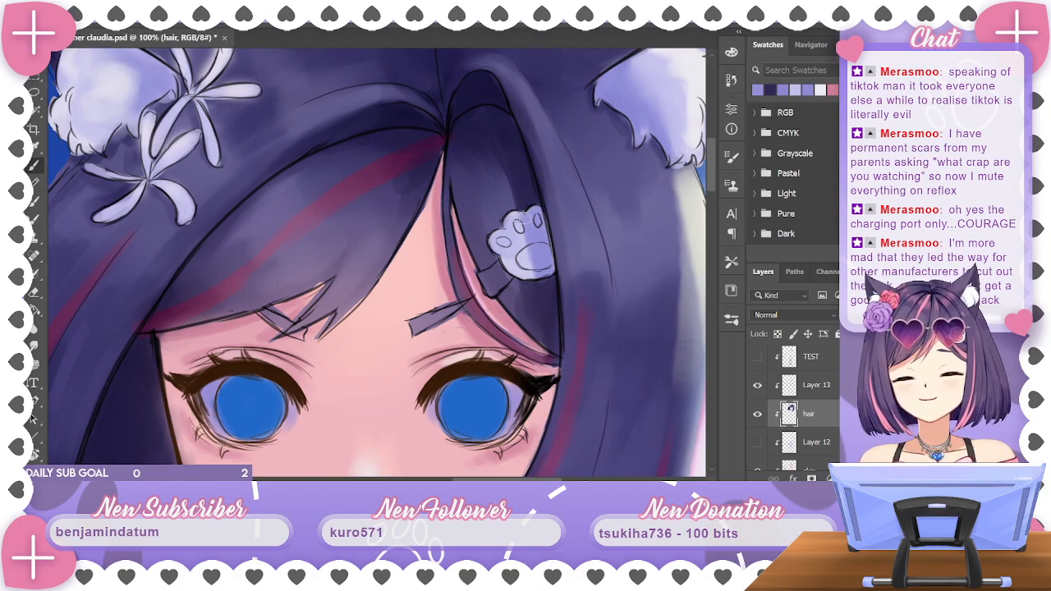
Sample pink from the swimsuit top and paint the toe and palm pads of the paw-shaped hair clip
{"action": "left_click_drag", "start_coordinate": [585, 258], "coordinate": [655, 154]}
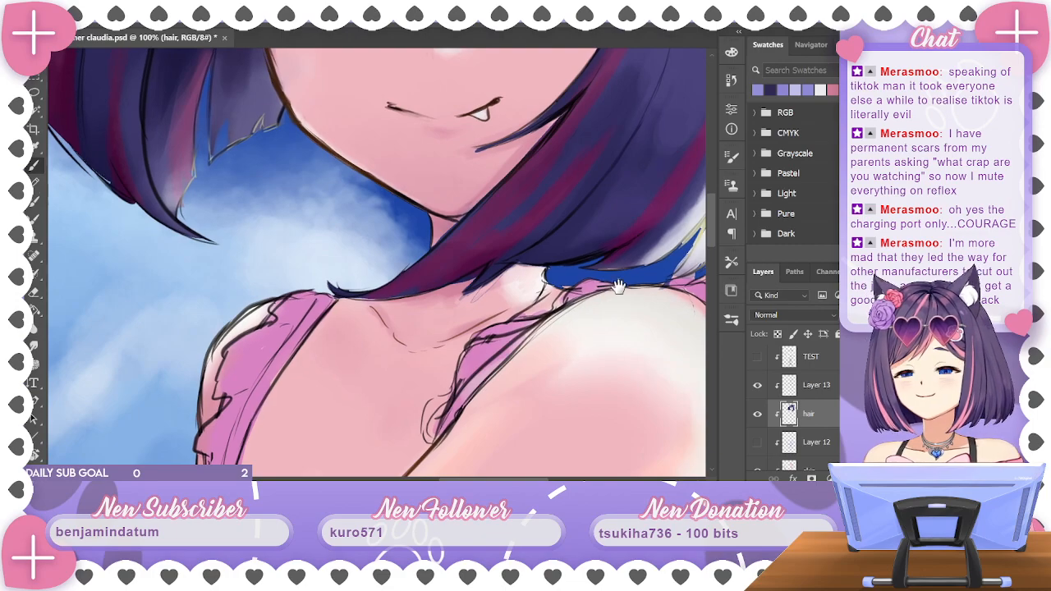
{"action": "mouse_move", "coordinate": [610, 305]}
{"action": "left_mouse_down"}
{"action": "mouse_move", "coordinate": [600, 263]}
{"action": "mouse_move", "coordinate": [666, 206]}
{"action": "mouse_move", "coordinate": [648, 178]}
{"action": "mouse_move", "coordinate": [587, 321]}
{"action": "mouse_move", "coordinate": [610, 211]}
{"action": "mouse_move", "coordinate": [614, 309]}
{"action": "left_mouse_up"}
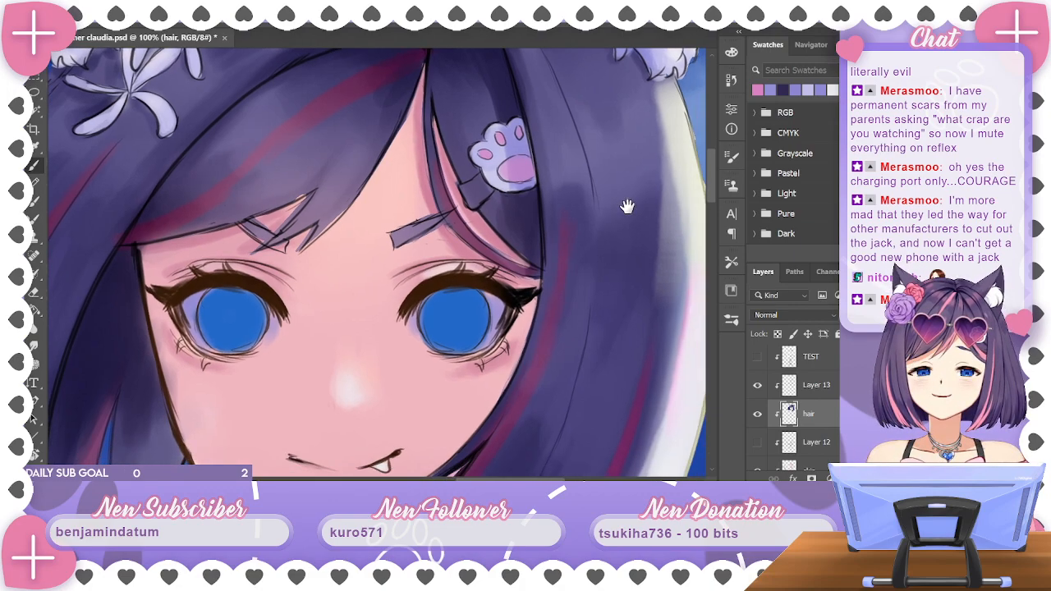
{"action": "scroll", "coordinate": [628, 206], "scroll_direction": "down", "scroll_amount": 1}
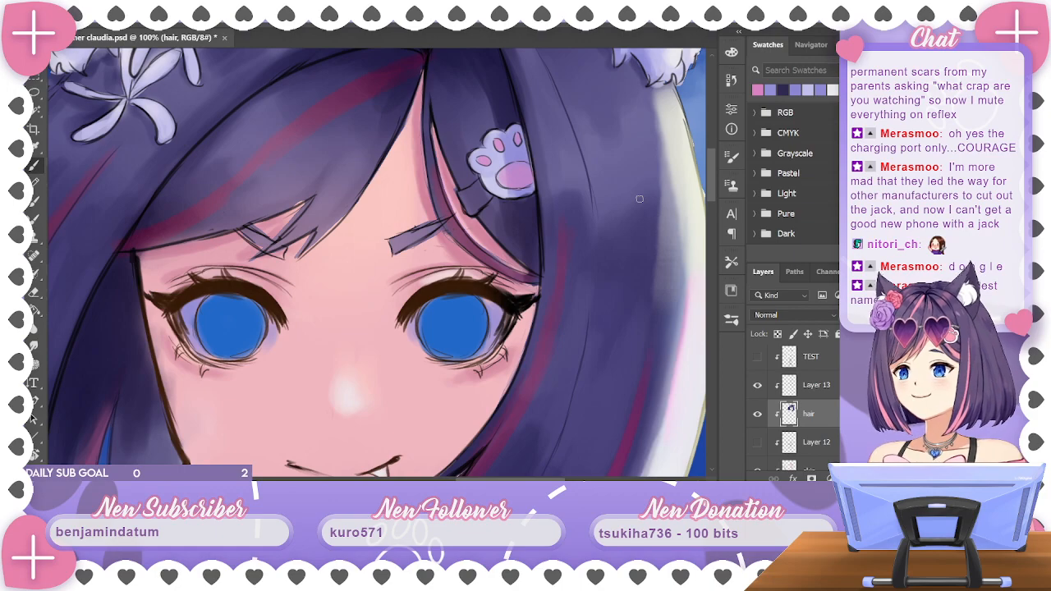
Sample off-white from the rim light on the hair and highlight the edges of the paw-shaped hair clip
{"action": "right_click", "coordinate": [681, 177], "text": "alt+shift"}
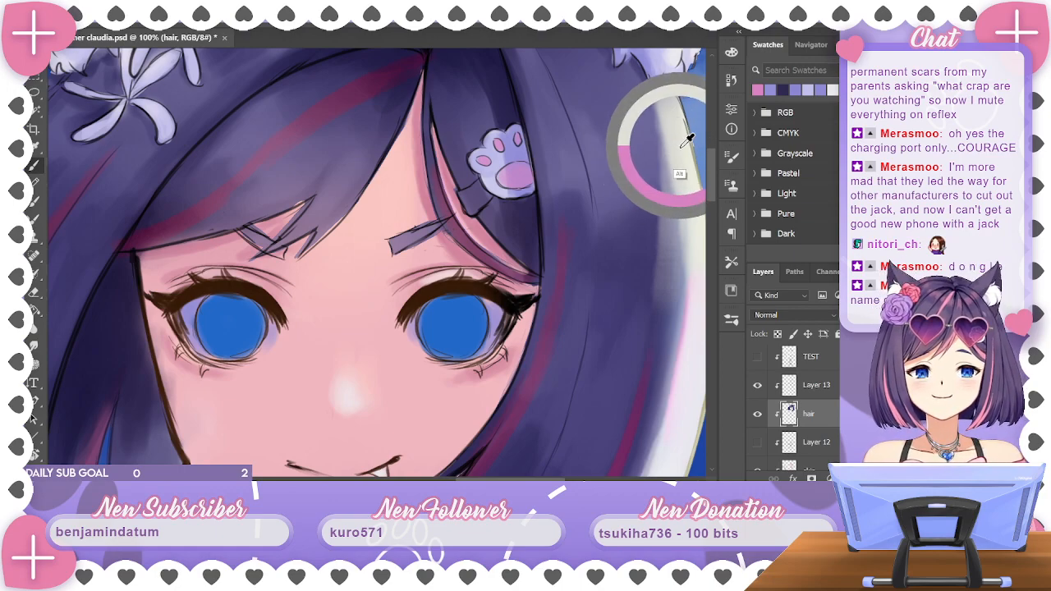
{"action": "left_click_drag", "start_coordinate": [642, 179], "coordinate": [605, 204]}
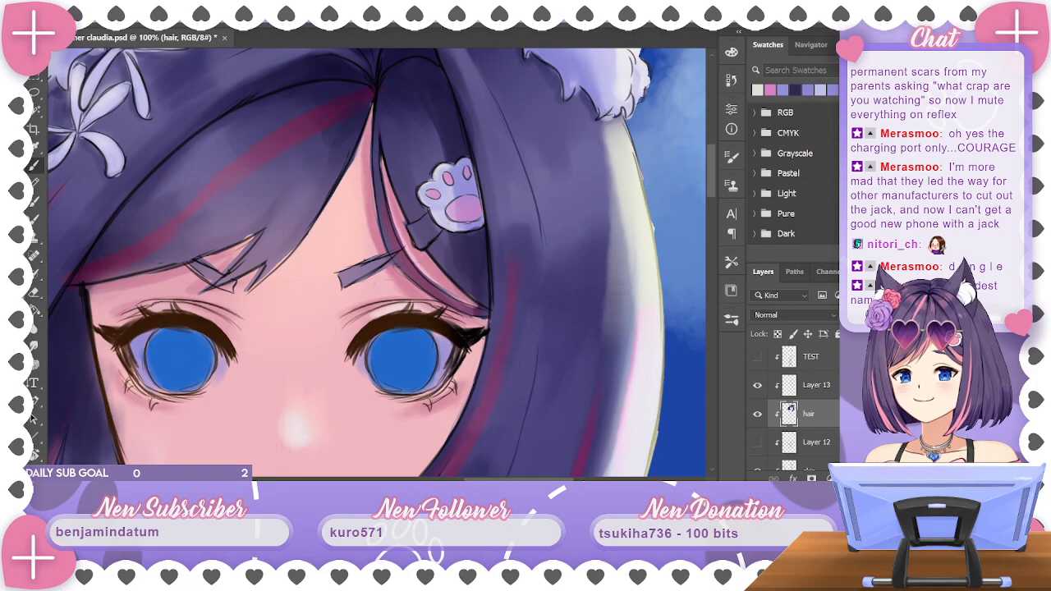
{"action": "key", "text": "ctrl+minus"}
{"action": "key", "text": "ctrl+minus"}
{"action": "key", "text": "ctrl+minus"}
{"action": "key", "text": "ctrl+minus"}
{"action": "key", "text": "ctrl+minus"}
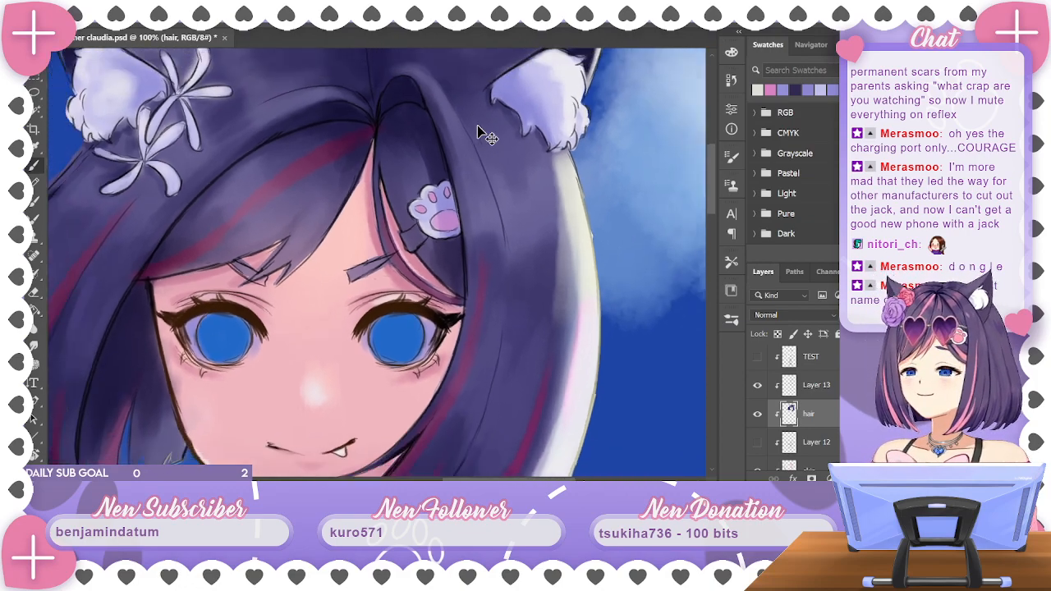
Sample the dark purple near the paw-shaped hair clip and adjust it to a darker, less saturated near-black
{"action": "key", "text": "ctrl+plus"}
{"action": "key", "text": "ctrl+plus"}
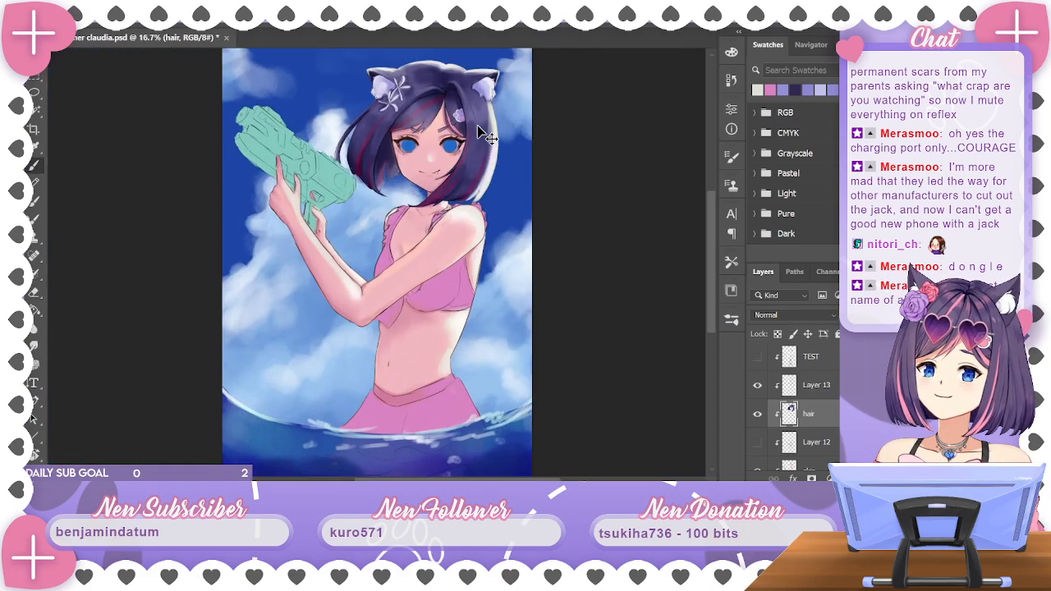
{"action": "key", "text": "ctrl+plus"}
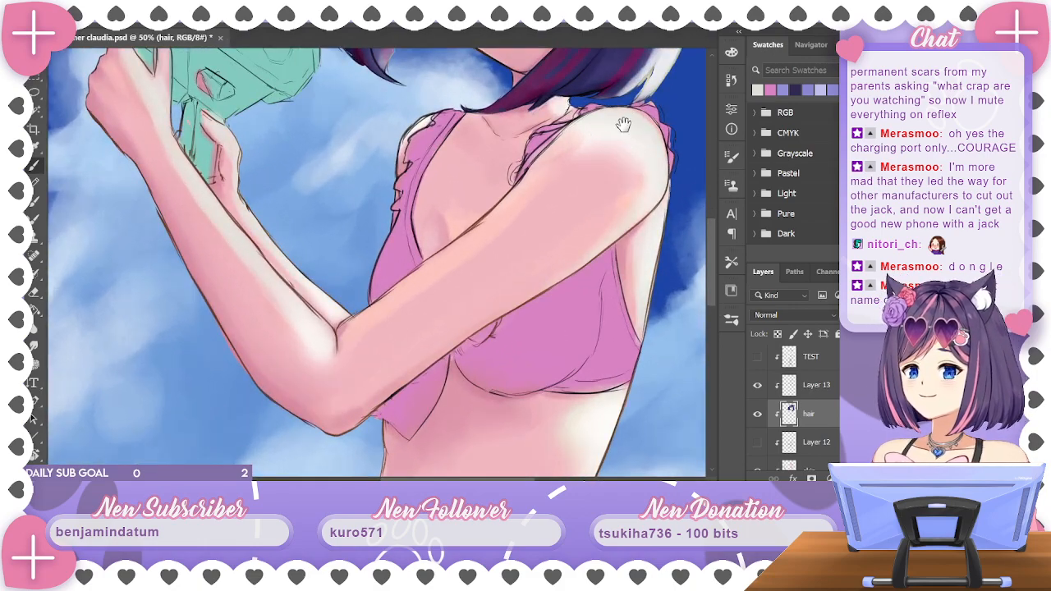
{"action": "scroll", "coordinate": [509, 168], "scroll_direction": "up", "scroll_amount": 5}
{"action": "left_click", "coordinate": [503, 176], "text": "alt"}
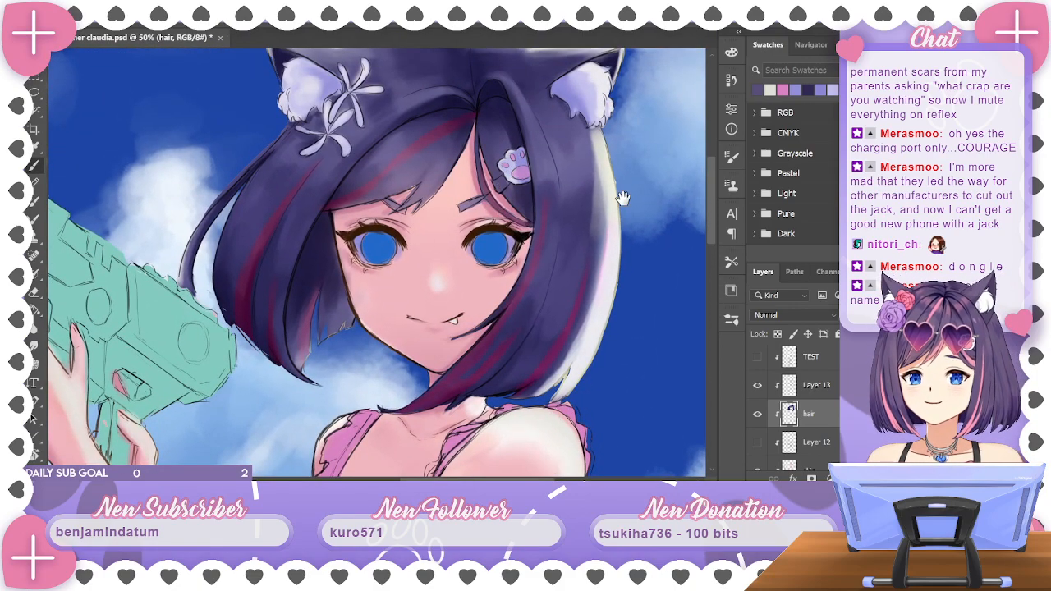
{"action": "scroll", "coordinate": [503, 176], "scroll_direction": "up", "scroll_amount": 2}
{"action": "left_click", "coordinate": [730, 52]}
{"action": "left_click", "coordinate": [607, 232]}
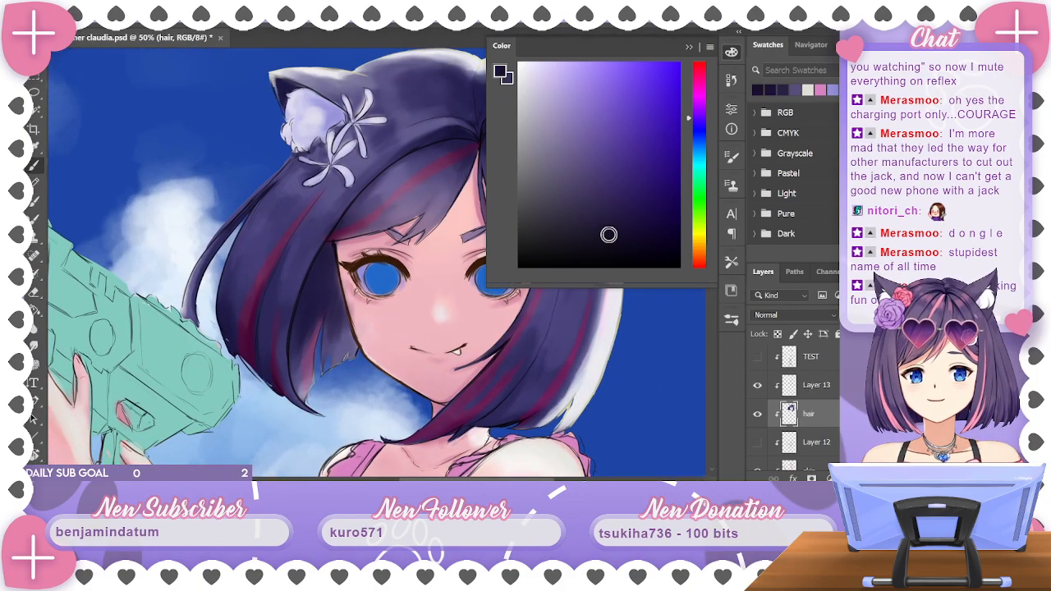
{"action": "left_click", "coordinate": [572, 232]}
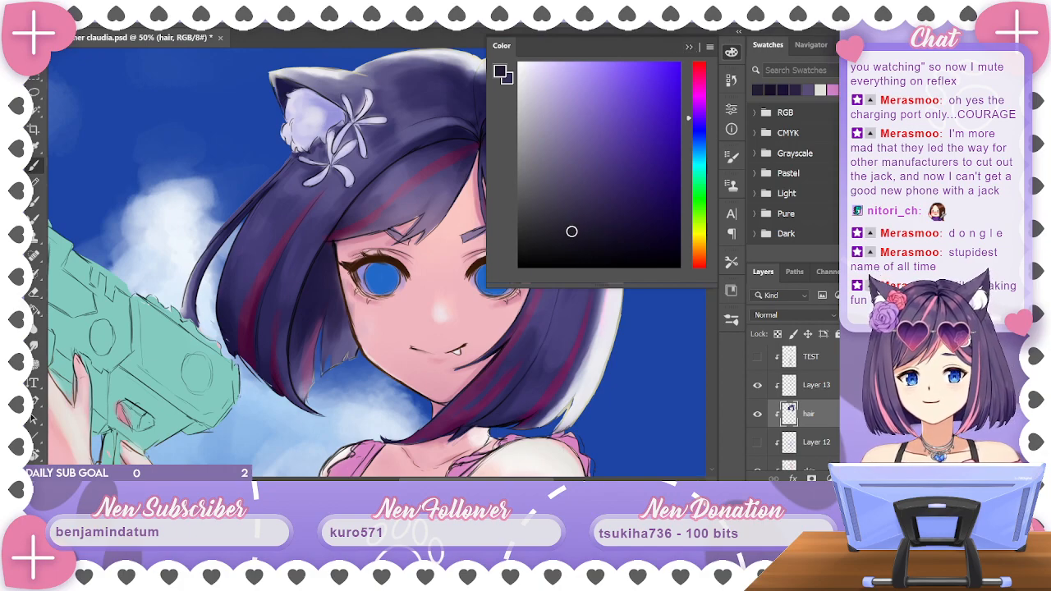
{"action": "left_click", "coordinate": [688, 47]}
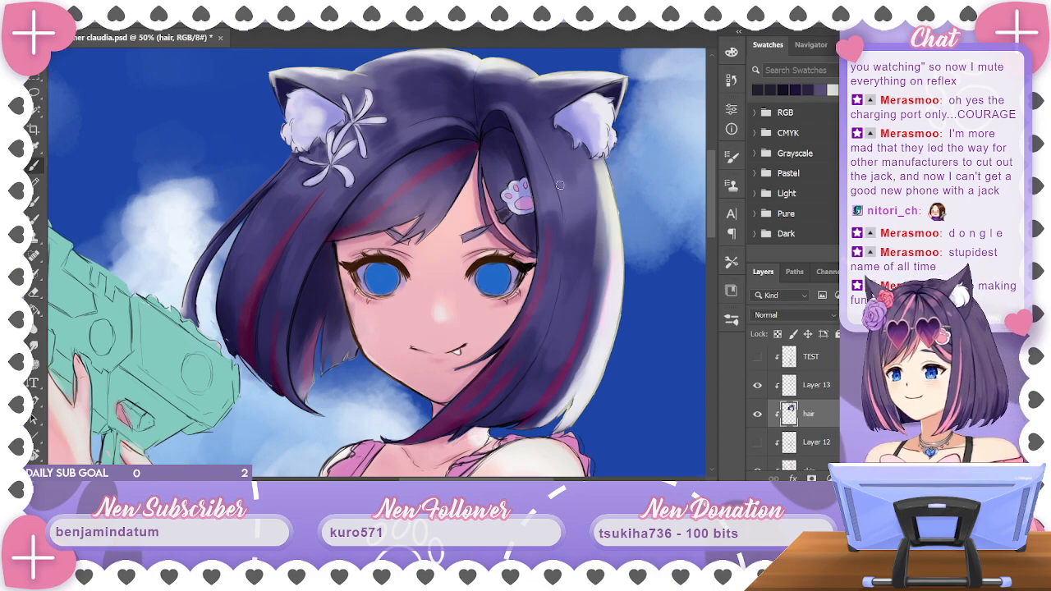
Fill the bar attached to the paw-shaped hair clip with the near-black colour
{"action": "key", "text": "ctrl+plus"}
{"action": "key", "text": "ctrl+plus"}
{"action": "key", "text": "ctrl+plus"}
{"action": "mouse_move", "coordinate": [531, 208]}
{"action": "left_mouse_down"}
{"action": "mouse_move", "coordinate": [395, 280]}
{"action": "mouse_move", "coordinate": [380, 315]}
{"action": "mouse_move", "coordinate": [364, 315]}
{"action": "left_mouse_up"}
{"action": "left_click_drag", "start_coordinate": [566, 211], "coordinate": [389, 261]}
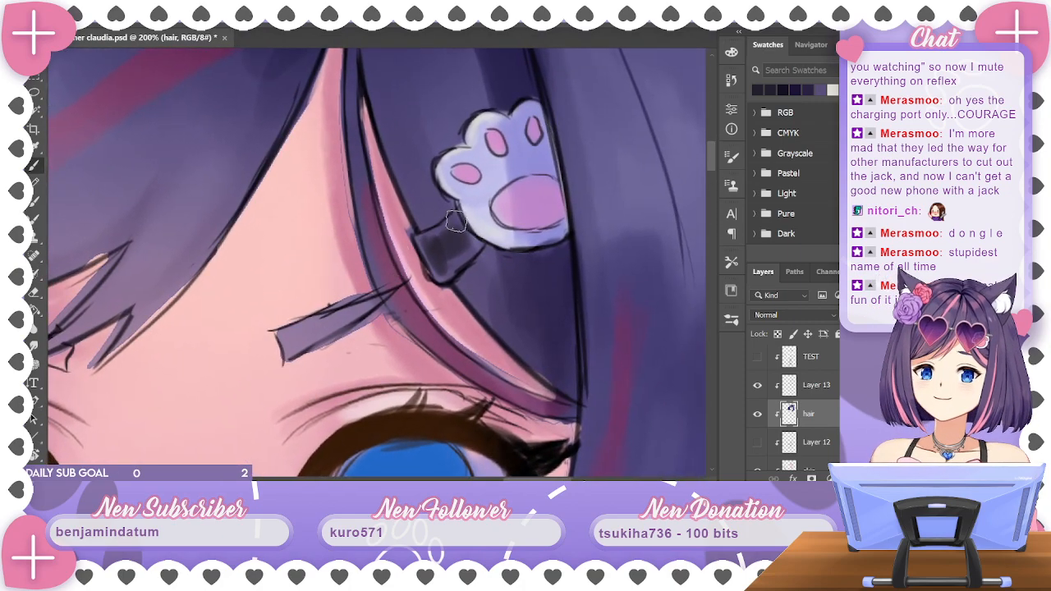
{"action": "mouse_move", "coordinate": [438, 270]}
{"action": "left_mouse_down"}
{"action": "mouse_move", "coordinate": [422, 240]}
{"action": "mouse_move", "coordinate": [455, 224]}
{"action": "mouse_move", "coordinate": [464, 247]}
{"action": "left_mouse_up"}
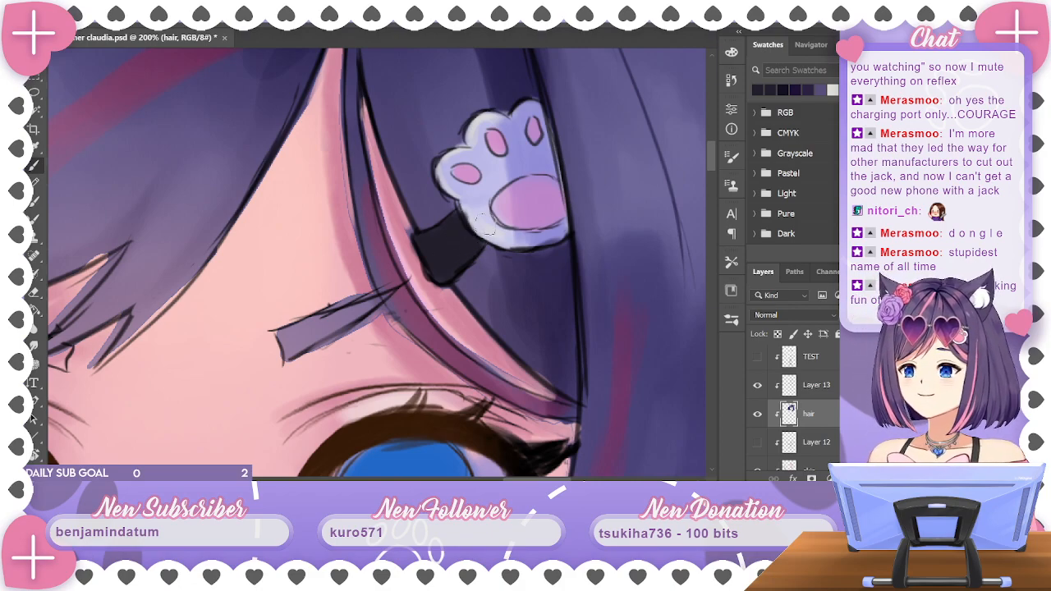
Examine the hair, cat ears and finished hair clip at different magnifications
{"action": "key", "text": "ctrl+minus"}
{"action": "key", "text": "ctrl+minus"}
{"action": "key", "text": "ctrl+minus"}
{"action": "key", "text": "ctrl+minus"}
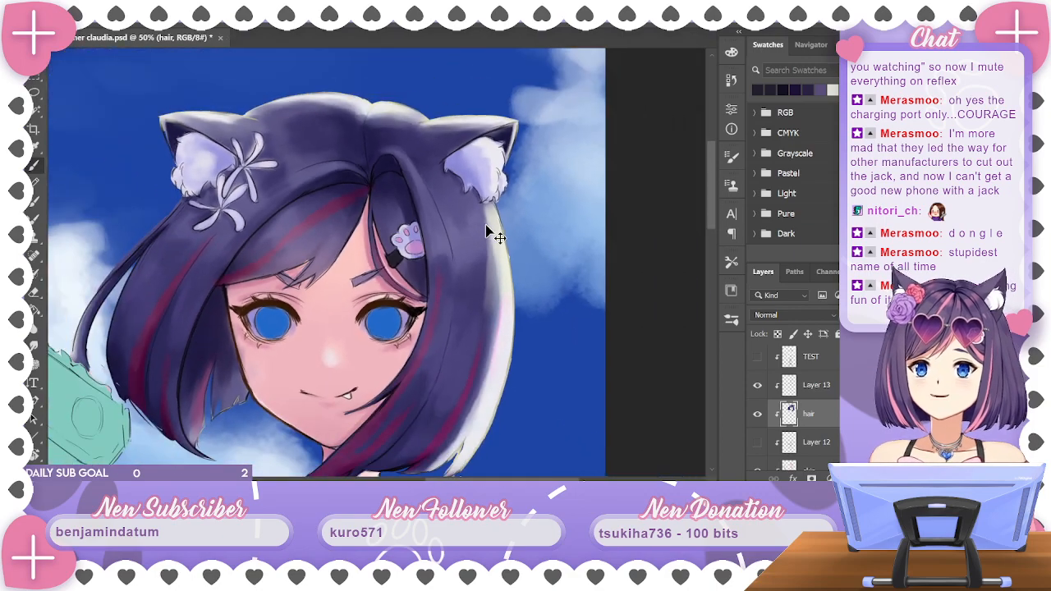
{"action": "key", "text": "ctrl+plus"}
{"action": "key", "text": "ctrl+plus"}
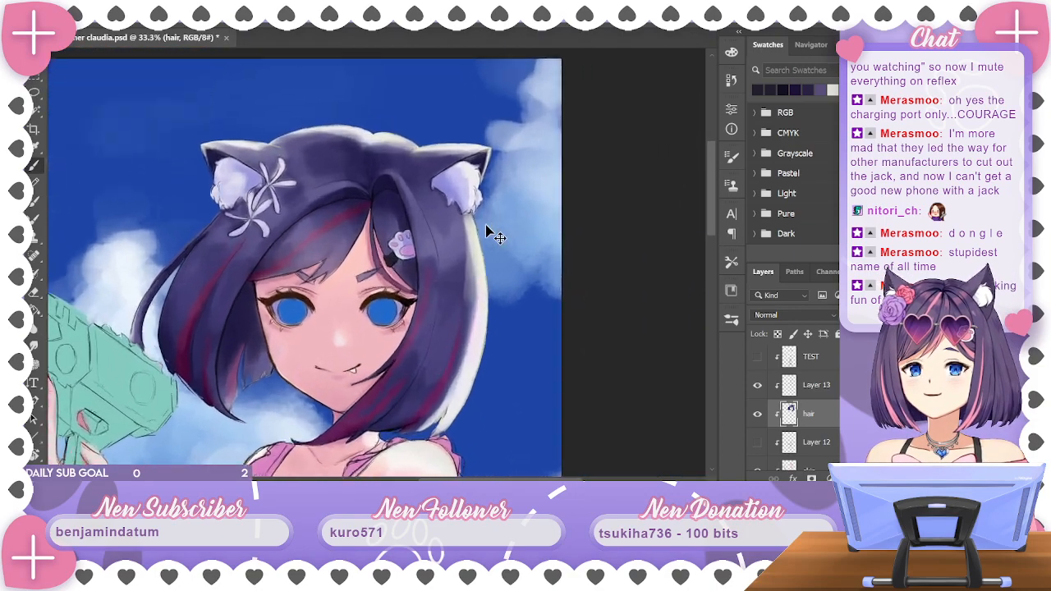
{"action": "left_click_drag", "start_coordinate": [486, 225], "coordinate": [648, 178]}
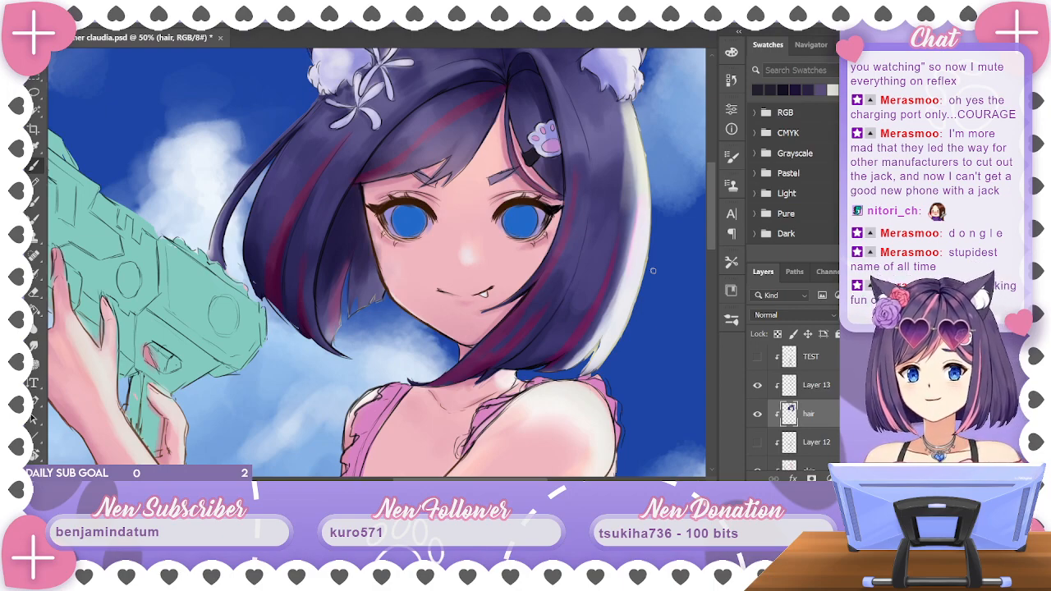
{"action": "left_click_drag", "start_coordinate": [712, 187], "coordinate": [713, 166]}
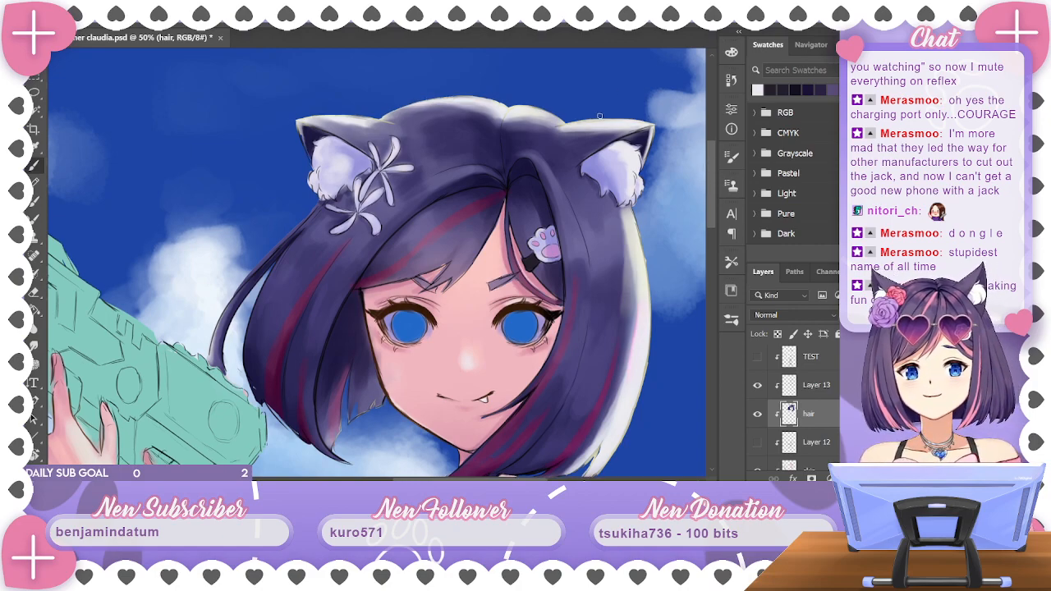
{"action": "mouse_move", "coordinate": [711, 167]}
{"action": "left_mouse_down"}
{"action": "mouse_move", "coordinate": [712, 145]}
{"action": "mouse_move", "coordinate": [712, 159]}
{"action": "left_mouse_up"}
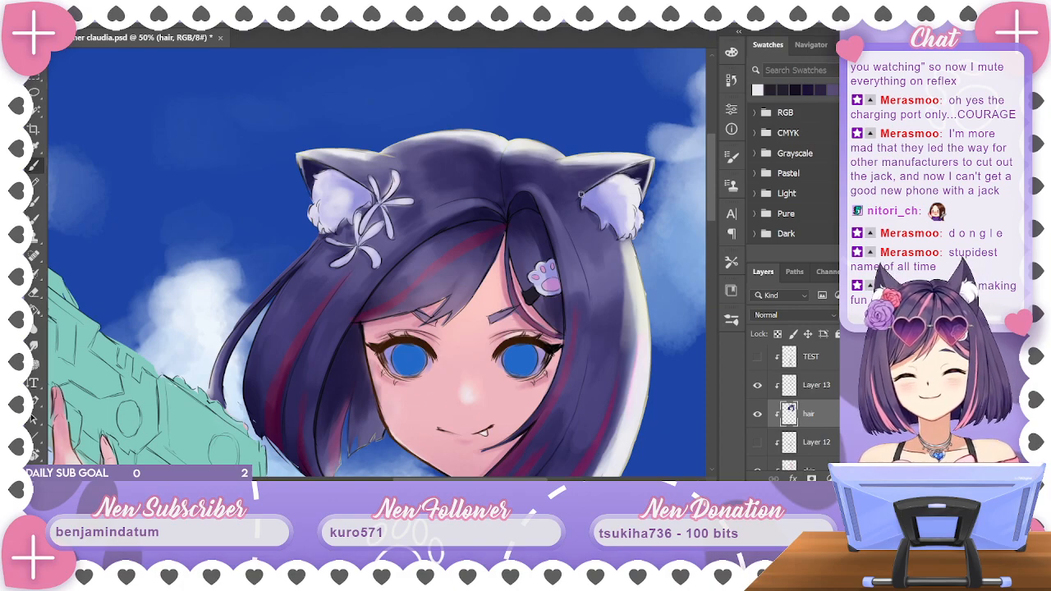
{"action": "left_click_drag", "start_coordinate": [622, 328], "coordinate": [529, 212]}
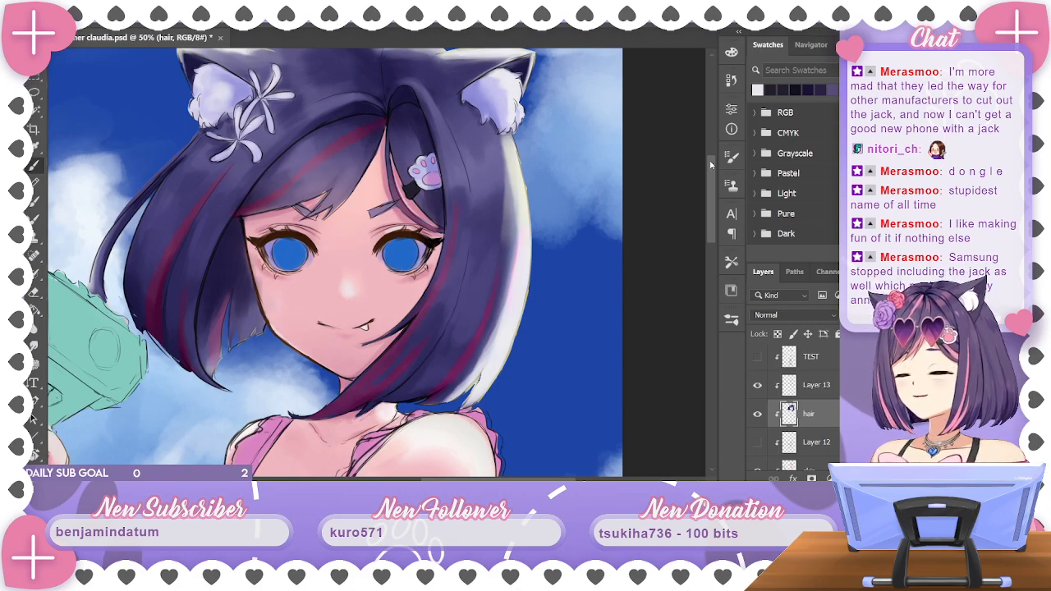
Review the whole illustration, then examine the arms, torso and swimsuit top more closely
{"action": "key", "text": "ctrl+minus"}
{"action": "key", "text": "ctrl+minus"}
{"action": "key", "text": "ctrl+minus"}
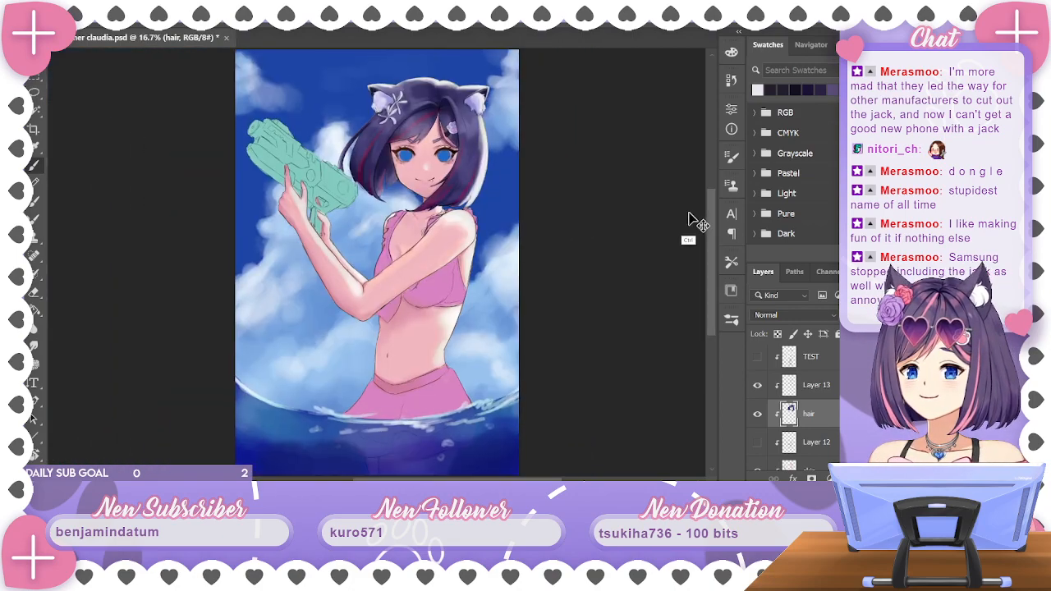
{"action": "key", "text": "ctrl+plus"}
{"action": "key", "text": "ctrl+plus"}
{"action": "left_click_drag", "start_coordinate": [643, 143], "coordinate": [588, 319]}
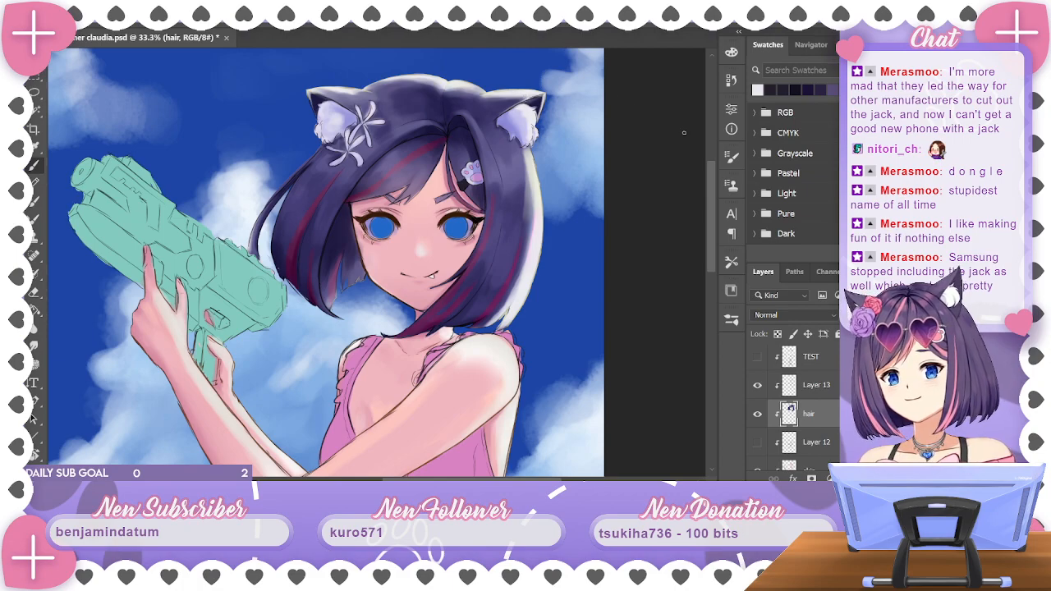
{"action": "left_click_drag", "start_coordinate": [710, 194], "coordinate": [698, 220]}
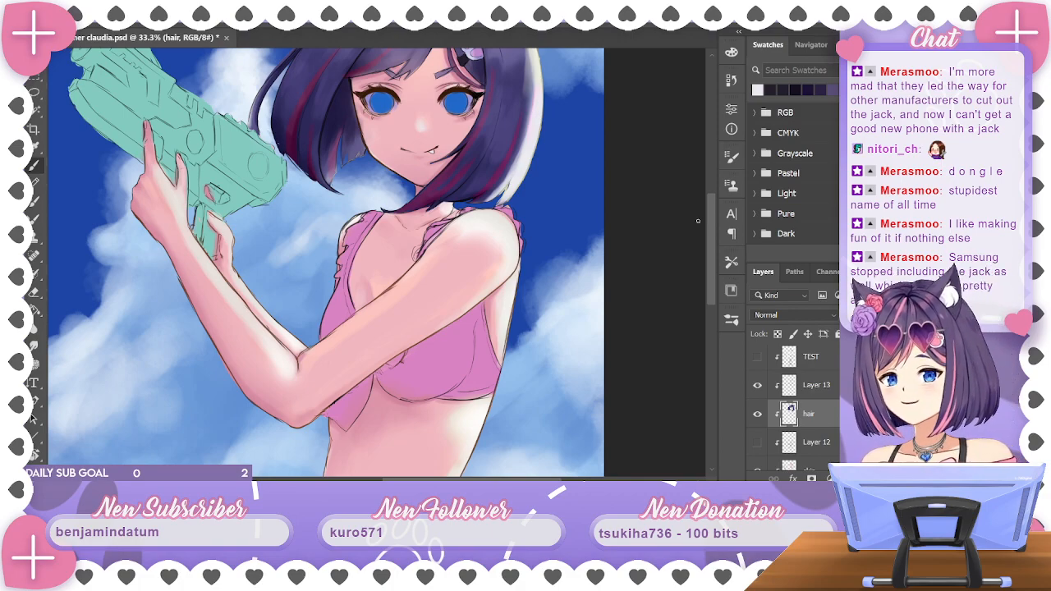
{"action": "left_click_drag", "start_coordinate": [698, 220], "coordinate": [704, 266]}
{"action": "left_click_drag", "start_coordinate": [577, 282], "coordinate": [631, 329]}
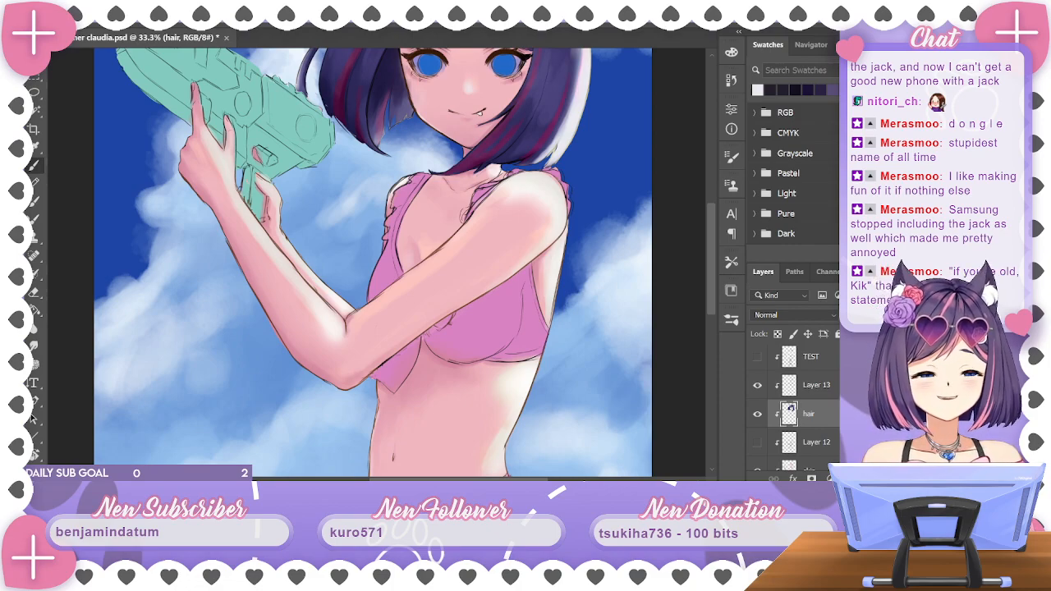
Check the hair layer by hiding and showing it, and make the skin layer active
{"action": "scroll", "coordinate": [792, 411], "scroll_direction": "down", "scroll_amount": 10}
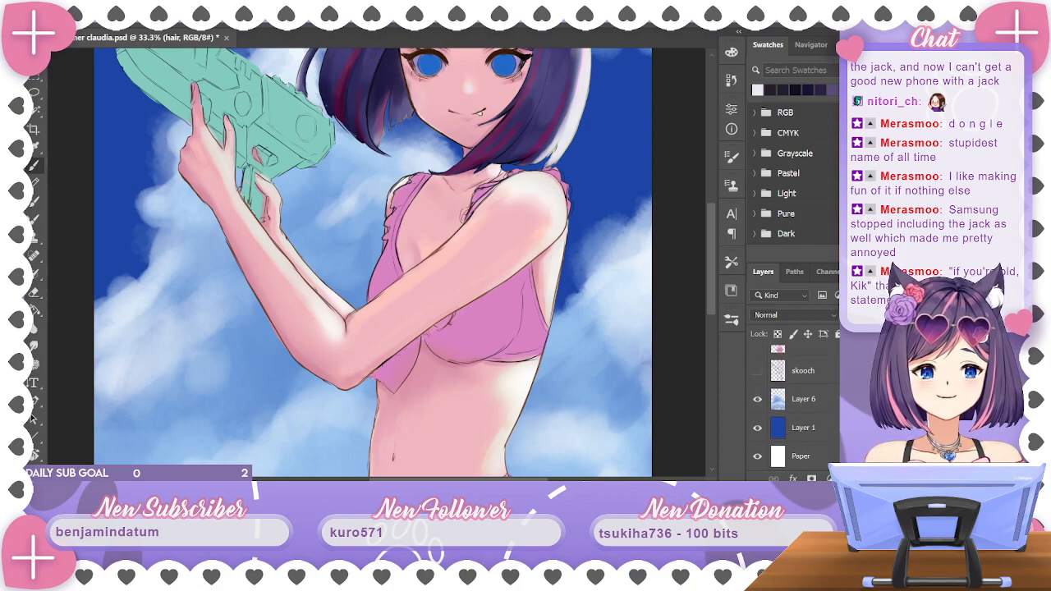
{"action": "scroll", "coordinate": [792, 411], "scroll_direction": "up", "scroll_amount": 6}
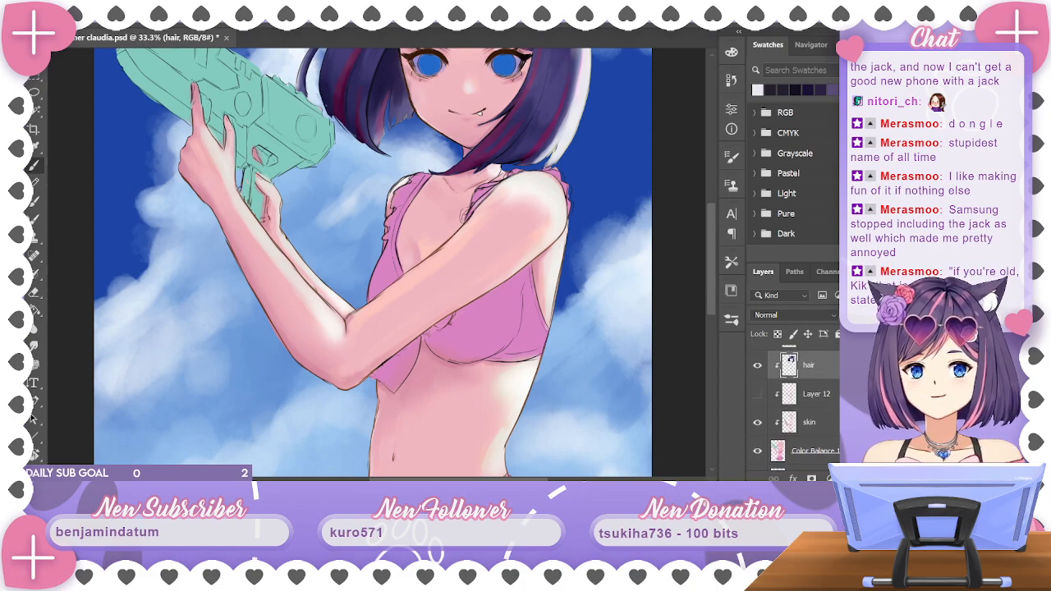
{"action": "scroll", "coordinate": [793, 402], "scroll_direction": "up", "scroll_amount": 1}
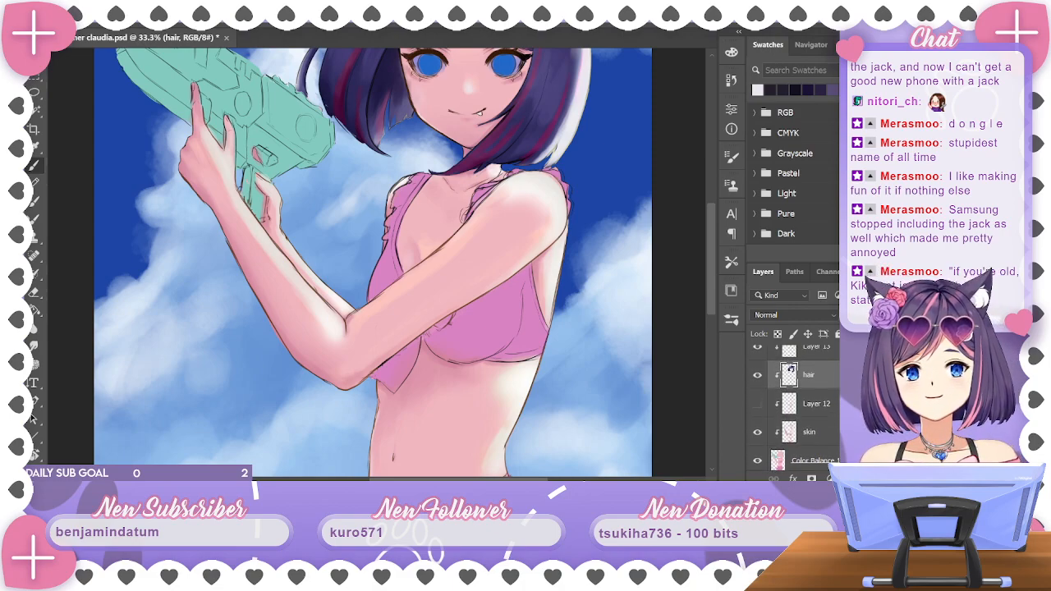
{"action": "left_click", "coordinate": [757, 374]}
{"action": "left_click", "coordinate": [757, 375]}
{"action": "scroll", "coordinate": [792, 410], "scroll_direction": "down", "scroll_amount": 1}
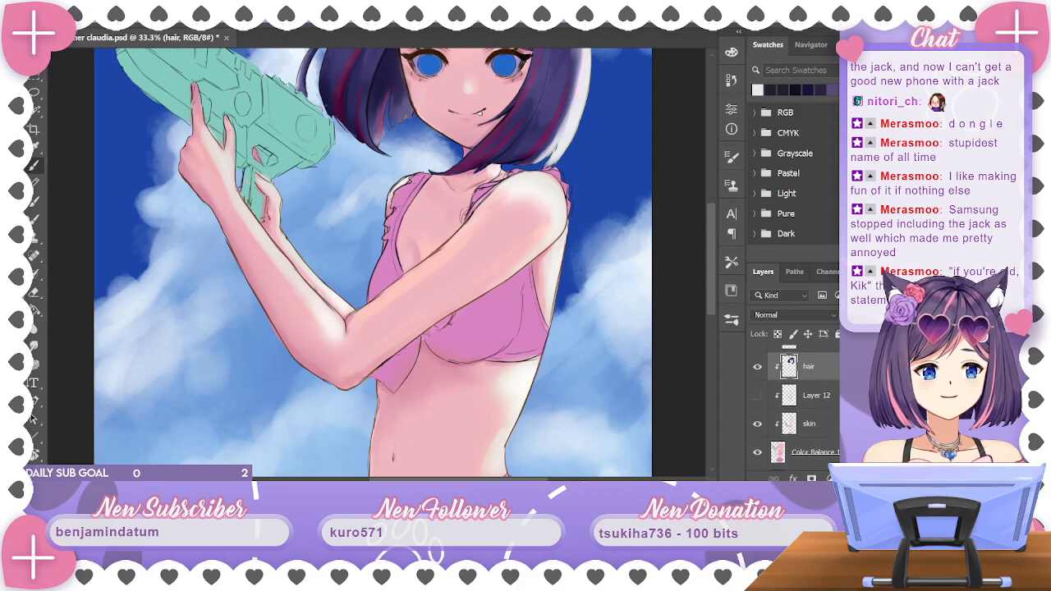
{"action": "left_click", "coordinate": [808, 423]}
{"action": "key", "text": "ctrl+equal"}
{"action": "key", "text": "ctrl+equal"}
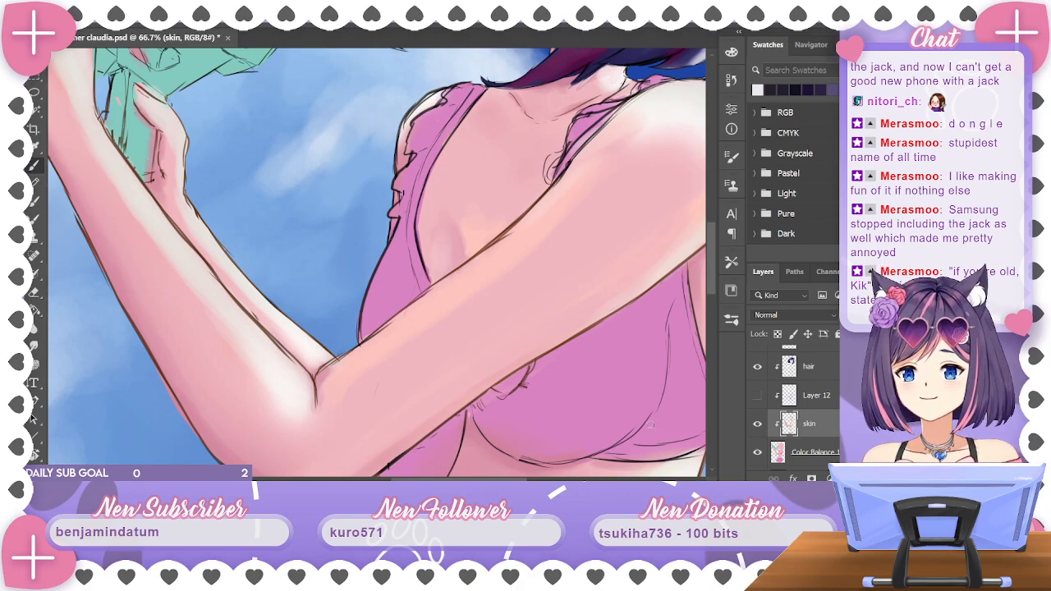
Hide and show the skin layer to find overspill, and erase the skin shading covering the swimsuit top's ruffled strap
{"action": "left_click", "coordinate": [758, 425]}
{"action": "left_click", "coordinate": [758, 424]}
{"action": "left_click", "coordinate": [757, 424]}
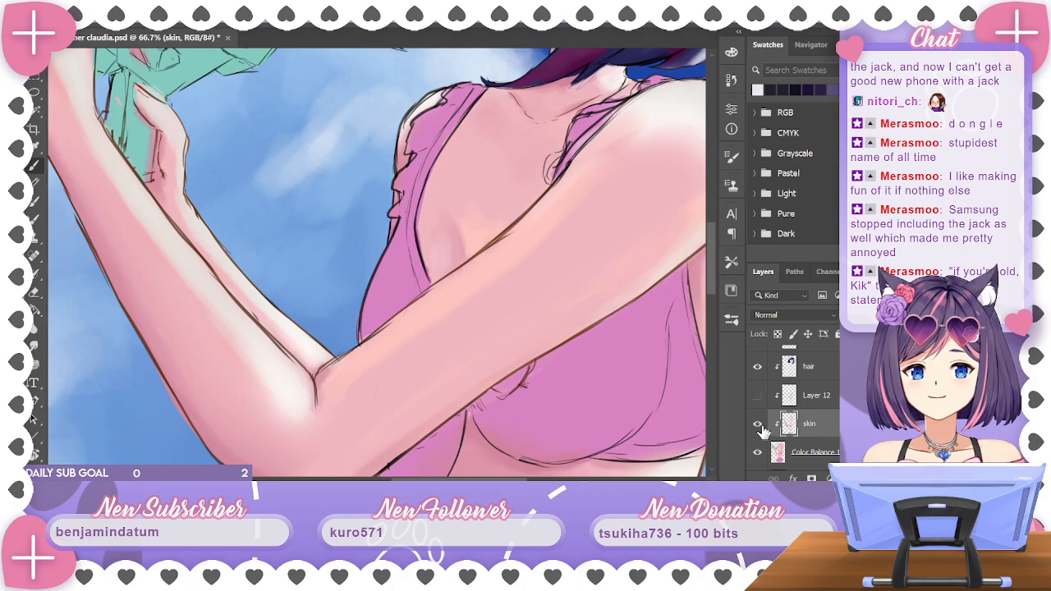
{"action": "left_click", "coordinate": [758, 425]}
{"action": "left_click", "coordinate": [33, 292]}
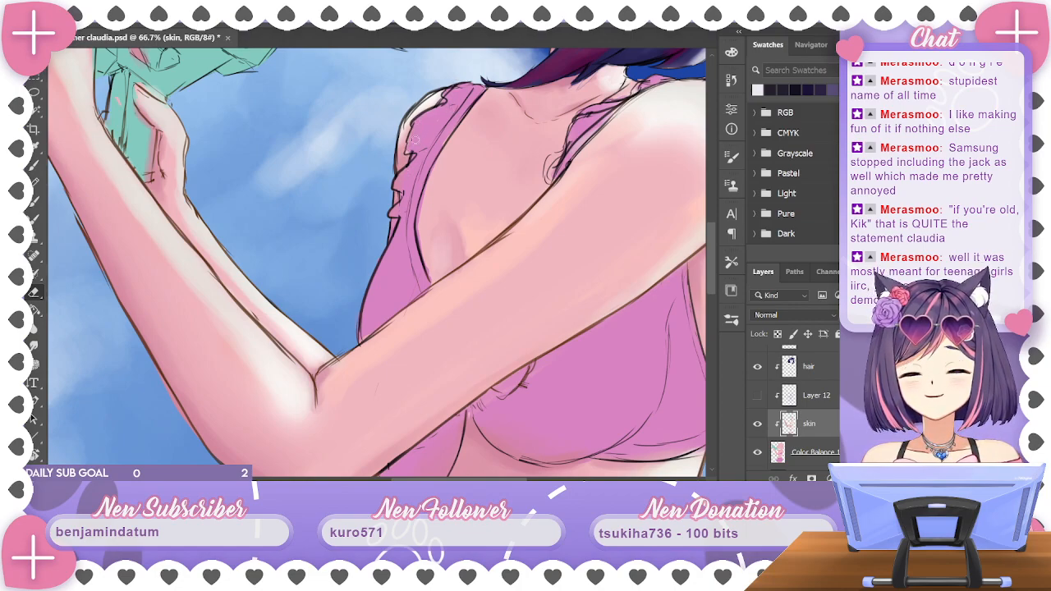
{"action": "left_click_drag", "start_coordinate": [447, 192], "coordinate": [317, 153]}
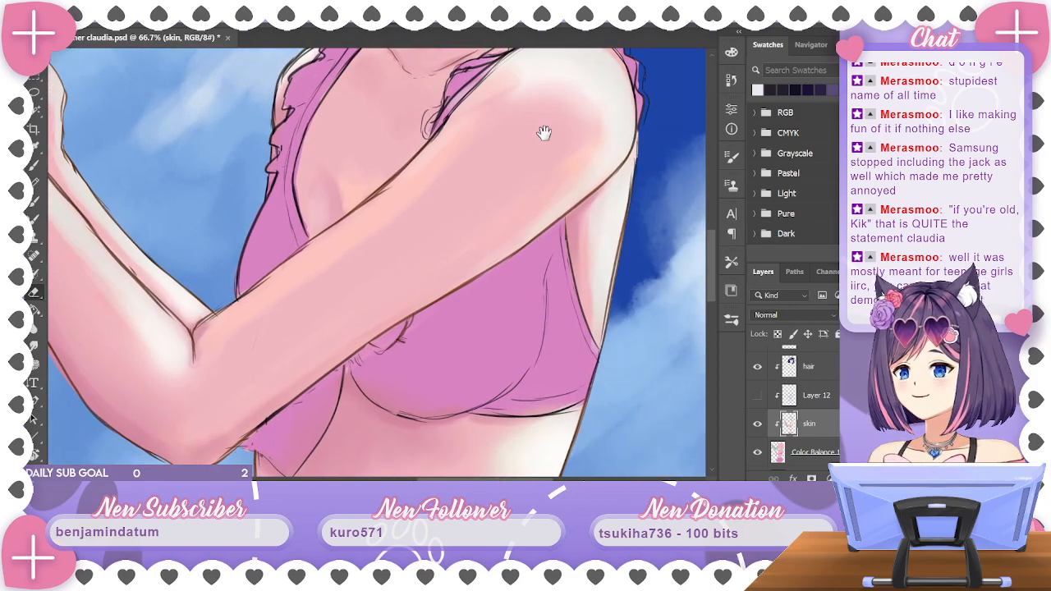
{"action": "mouse_move", "coordinate": [565, 124]}
{"action": "left_mouse_down"}
{"action": "mouse_move", "coordinate": [432, 203]}
{"action": "mouse_move", "coordinate": [516, 148]}
{"action": "mouse_move", "coordinate": [579, 146]}
{"action": "left_mouse_up"}
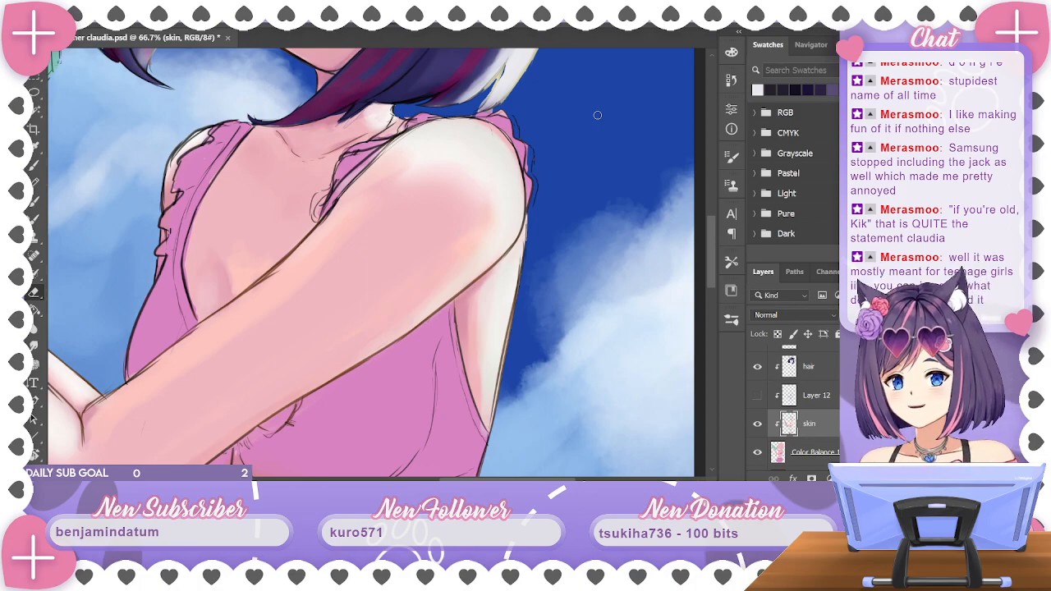
Erase the skin-layer shading that spills over the skirt's waistband and the pointed lower edge of the swimsuit top
{"action": "left_click_drag", "start_coordinate": [553, 215], "coordinate": [659, 47]}
{"action": "left_click_drag", "start_coordinate": [630, 163], "coordinate": [548, 324]}
{"action": "left_click_drag", "start_coordinate": [599, 246], "coordinate": [638, 94]}
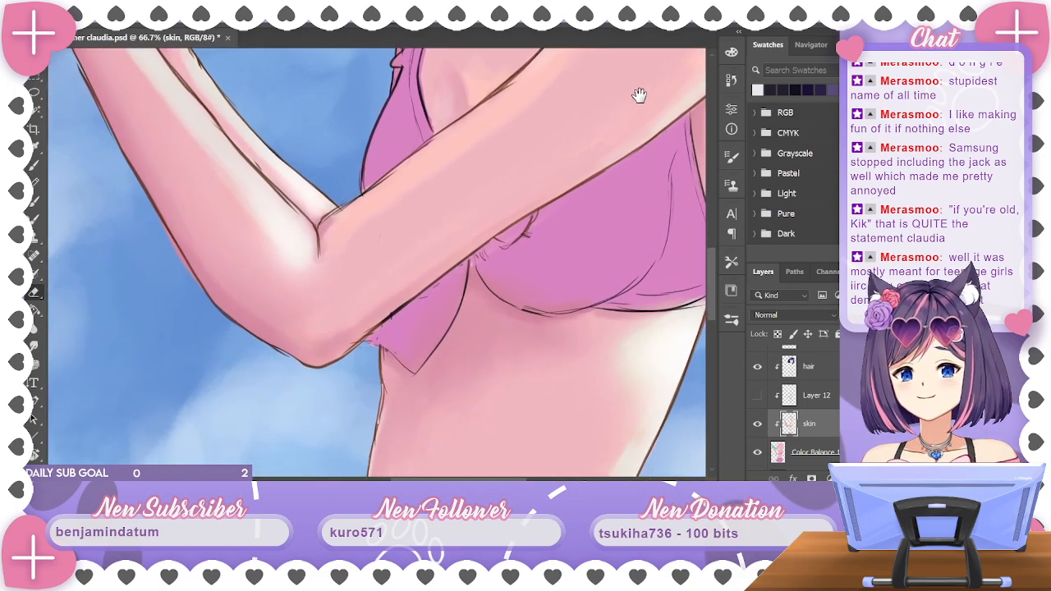
{"action": "left_click_drag", "start_coordinate": [624, 263], "coordinate": [611, 124]}
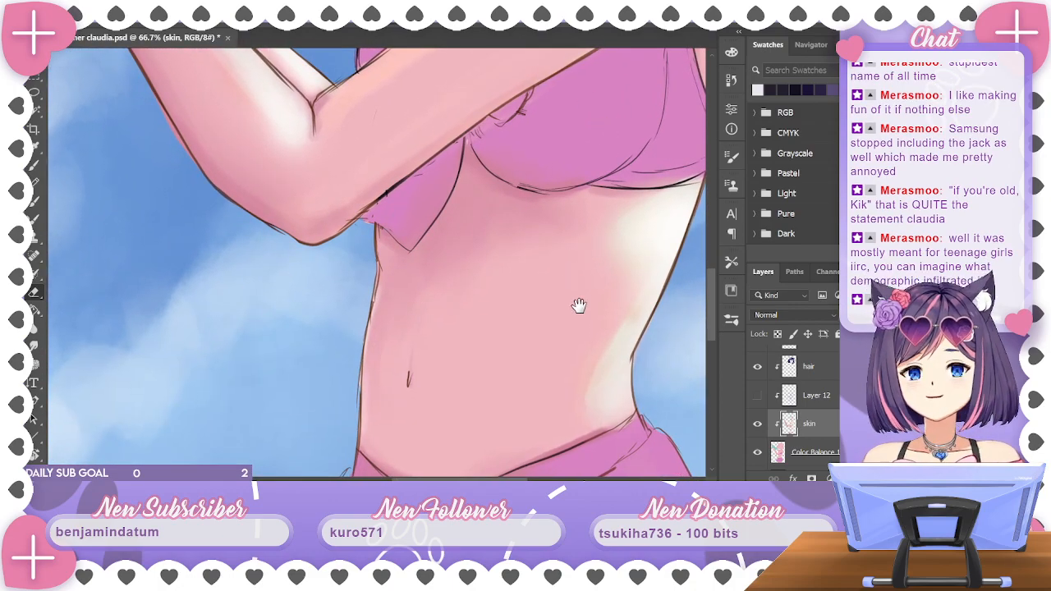
{"action": "left_click_drag", "start_coordinate": [577, 305], "coordinate": [534, 206]}
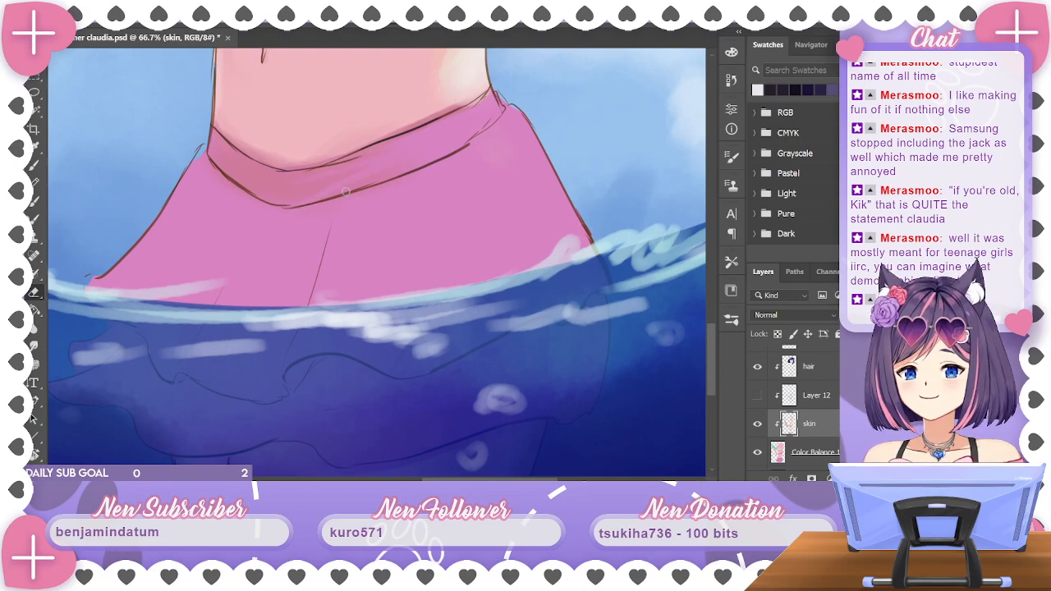
{"action": "left_click_drag", "start_coordinate": [471, 170], "coordinate": [607, 226]}
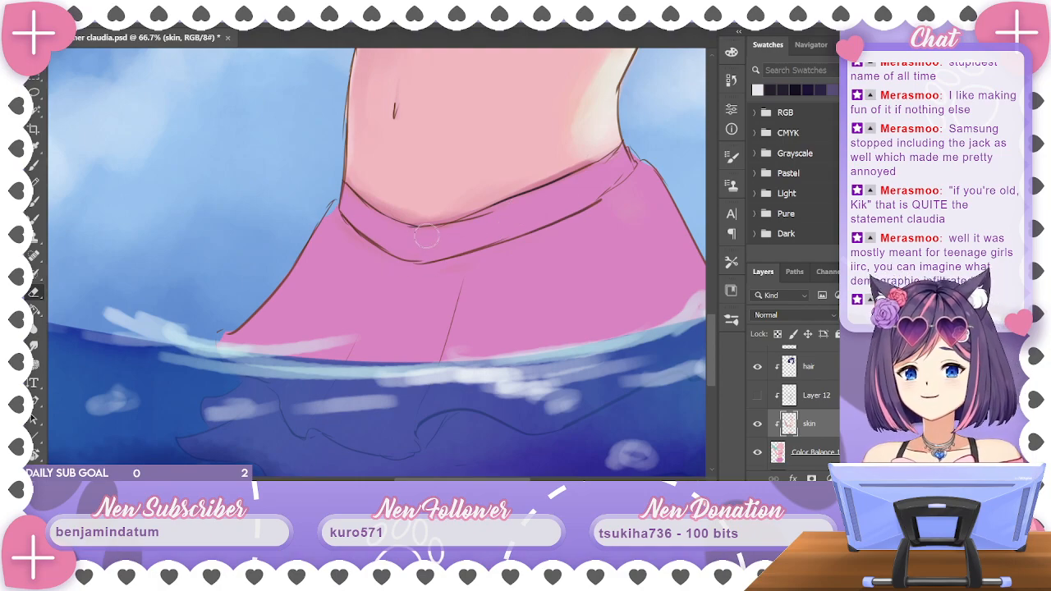
{"action": "mouse_move", "coordinate": [653, 176]}
{"action": "left_mouse_down"}
{"action": "mouse_move", "coordinate": [495, 321]}
{"action": "mouse_move", "coordinate": [627, 263]}
{"action": "mouse_move", "coordinate": [603, 290]}
{"action": "mouse_move", "coordinate": [607, 164]}
{"action": "mouse_move", "coordinate": [591, 152]}
{"action": "left_mouse_up"}
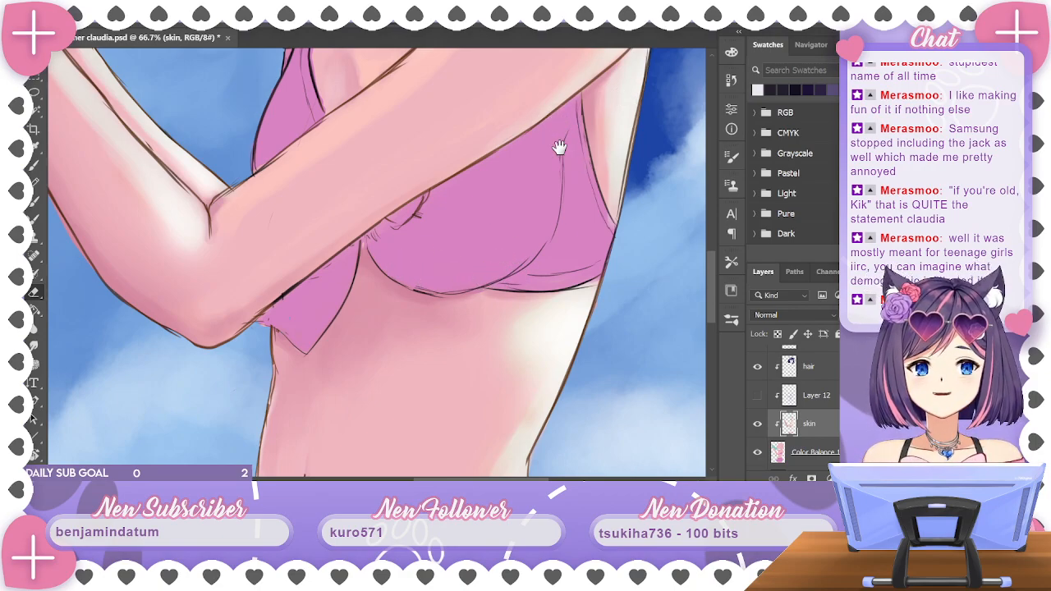
Examine the swimsuit top and shoulders while hiding and showing the skin layer
{"action": "left_click_drag", "start_coordinate": [561, 147], "coordinate": [555, 286]}
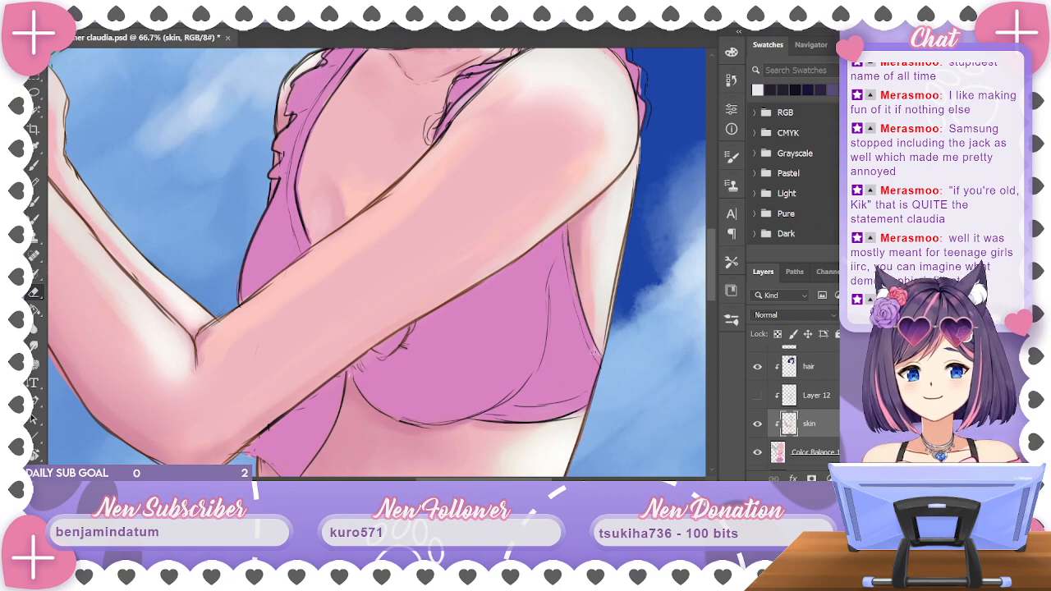
{"action": "scroll", "coordinate": [590, 234], "scroll_direction": "up", "scroll_amount": 3}
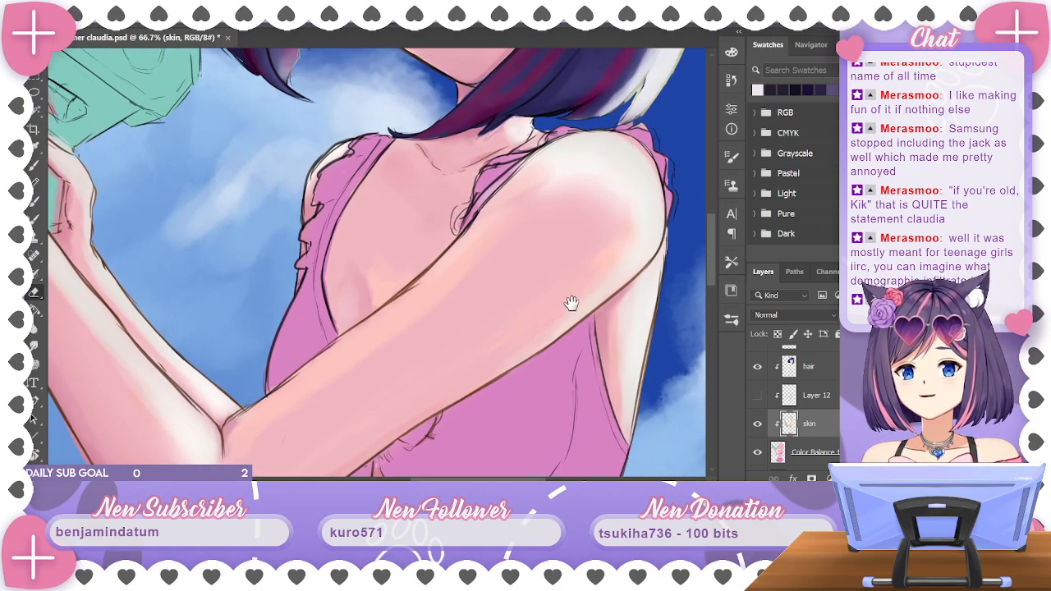
{"action": "left_click", "coordinate": [757, 423]}
{"action": "left_click", "coordinate": [757, 423]}
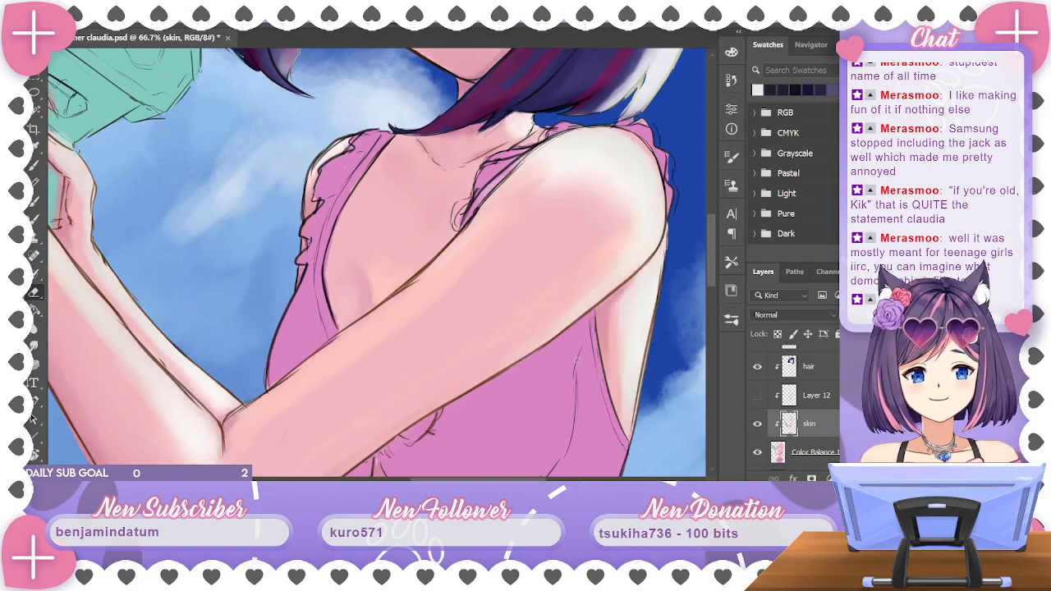
Sample the swimsuit's pink and colour the unfilled ruffle at the inner edge of the shoulder strap beside the raised arm
{"action": "left_click", "coordinate": [35, 163]}
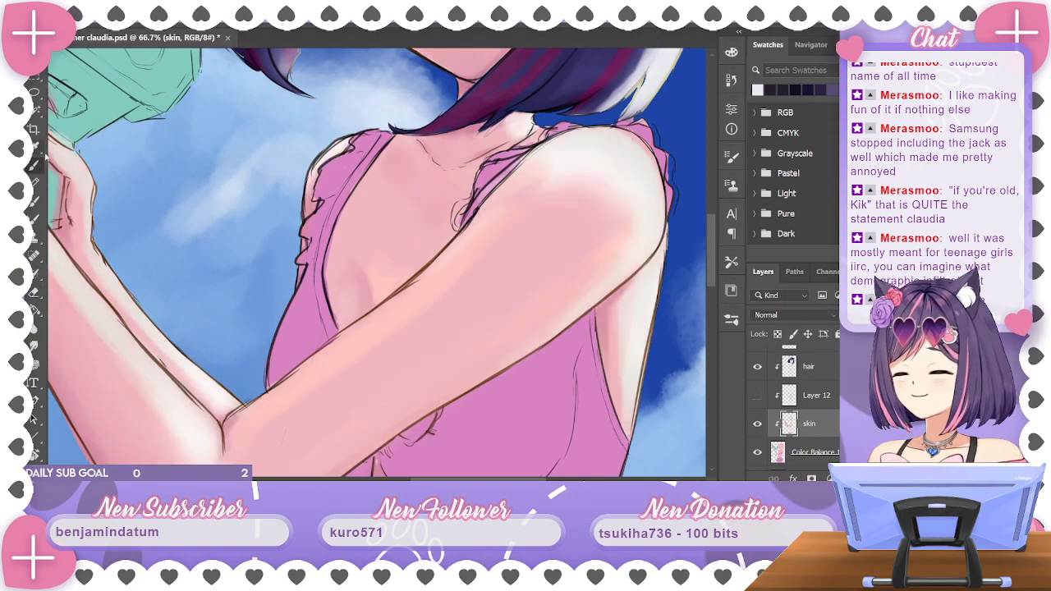
{"action": "left_click", "coordinate": [341, 241]}
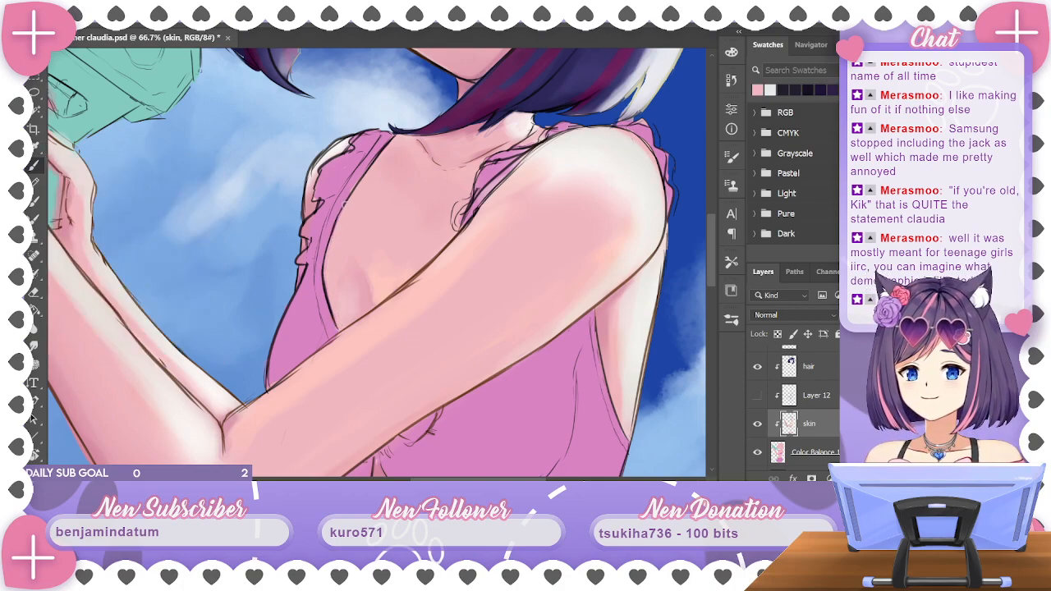
{"action": "left_click_drag", "start_coordinate": [593, 181], "coordinate": [538, 206]}
{"action": "key", "text": "alt+["}
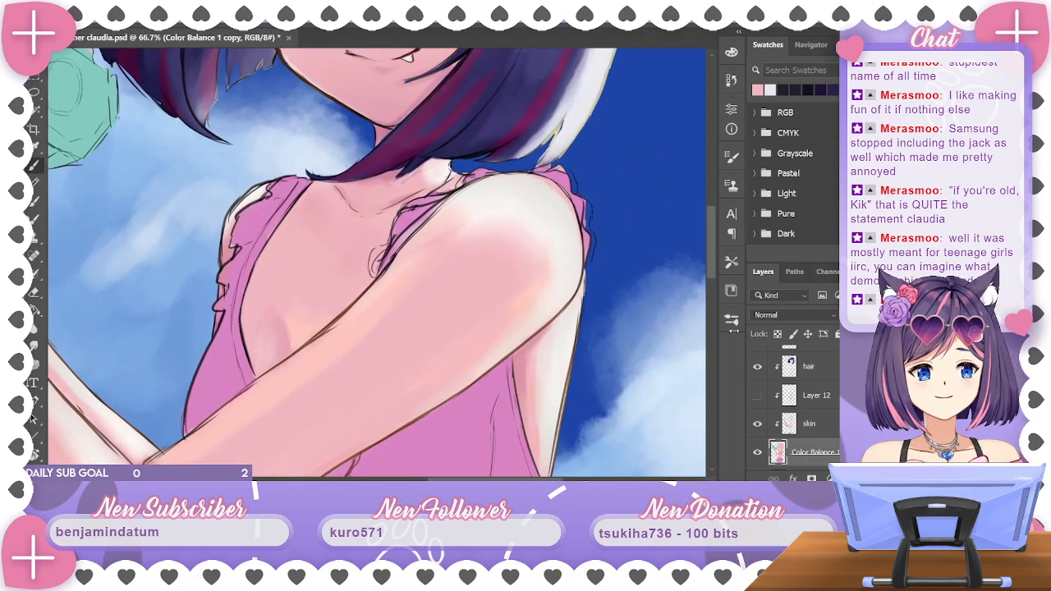
{"action": "left_click", "coordinate": [409, 215], "text": "alt"}
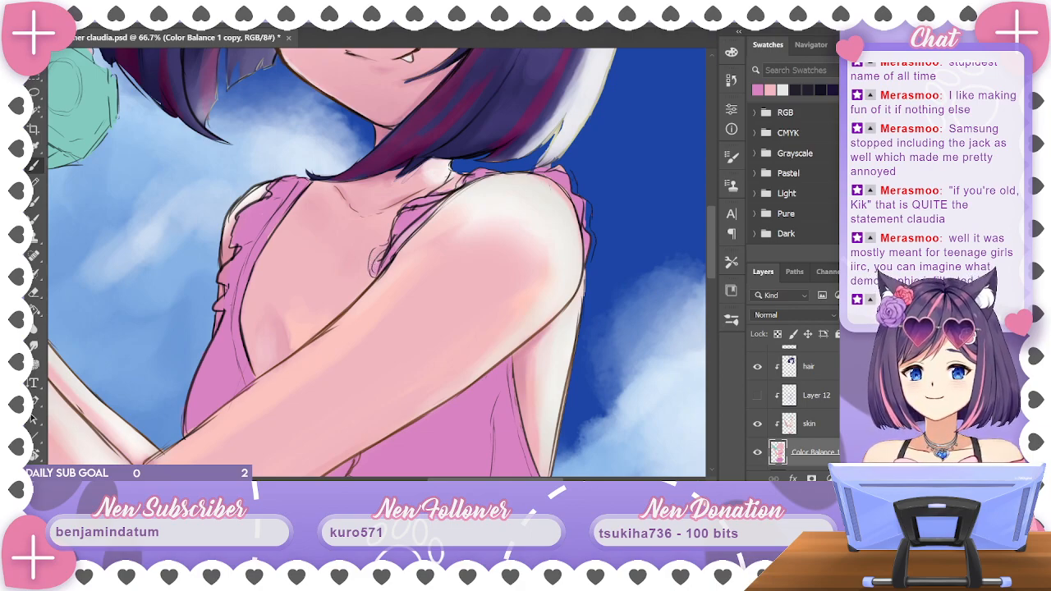
{"action": "left_click", "coordinate": [838, 420]}
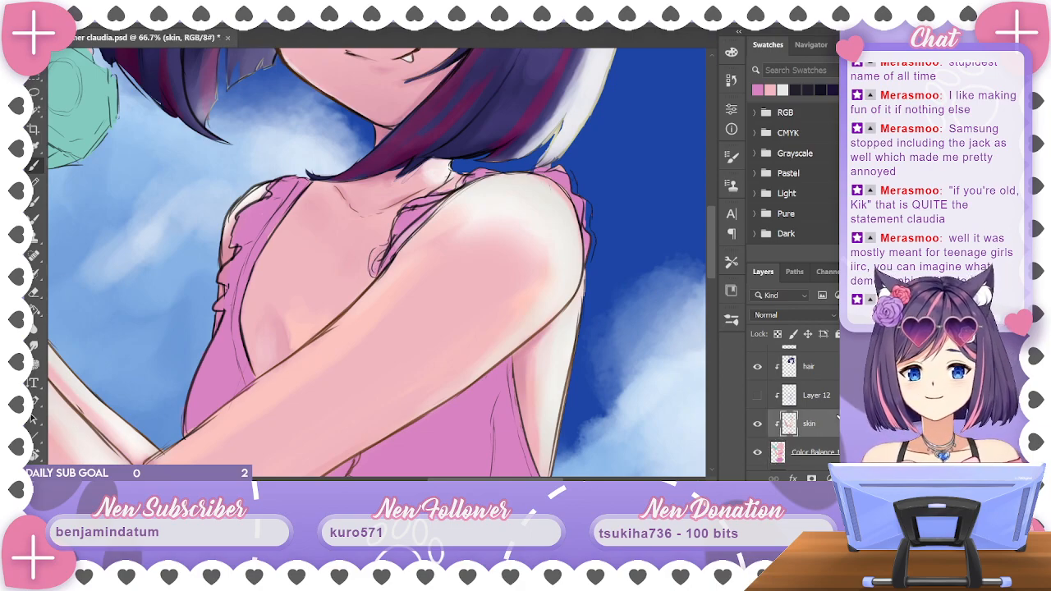
{"action": "key", "text": "e"}
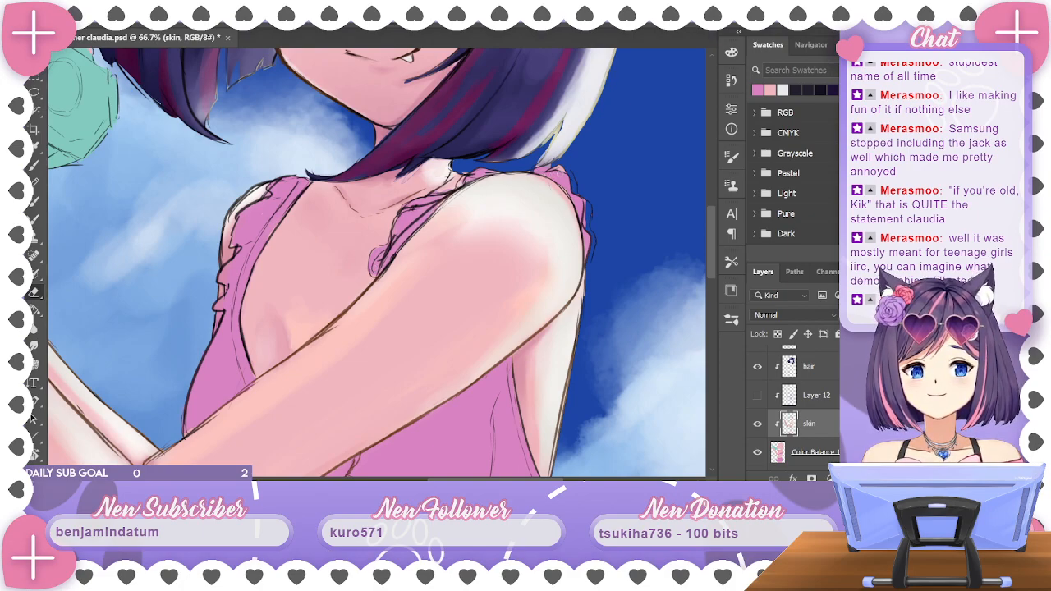
Examine the hair ends and shoulder while hiding and showing the skin and hair layers
{"action": "mouse_move", "coordinate": [584, 256]}
{"action": "left_mouse_down"}
{"action": "mouse_move", "coordinate": [497, 323]}
{"action": "mouse_move", "coordinate": [530, 304]}
{"action": "left_mouse_up"}
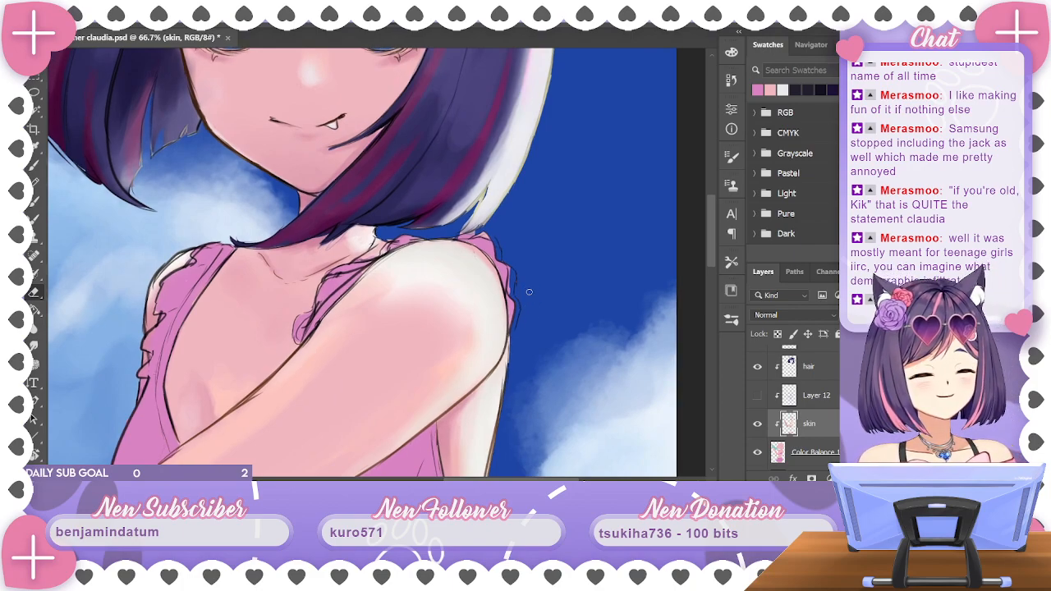
{"action": "mouse_move", "coordinate": [557, 164]}
{"action": "left_mouse_down"}
{"action": "mouse_move", "coordinate": [570, 195]}
{"action": "mouse_move", "coordinate": [576, 146]}
{"action": "mouse_move", "coordinate": [596, 164]}
{"action": "mouse_move", "coordinate": [584, 185]}
{"action": "left_mouse_up"}
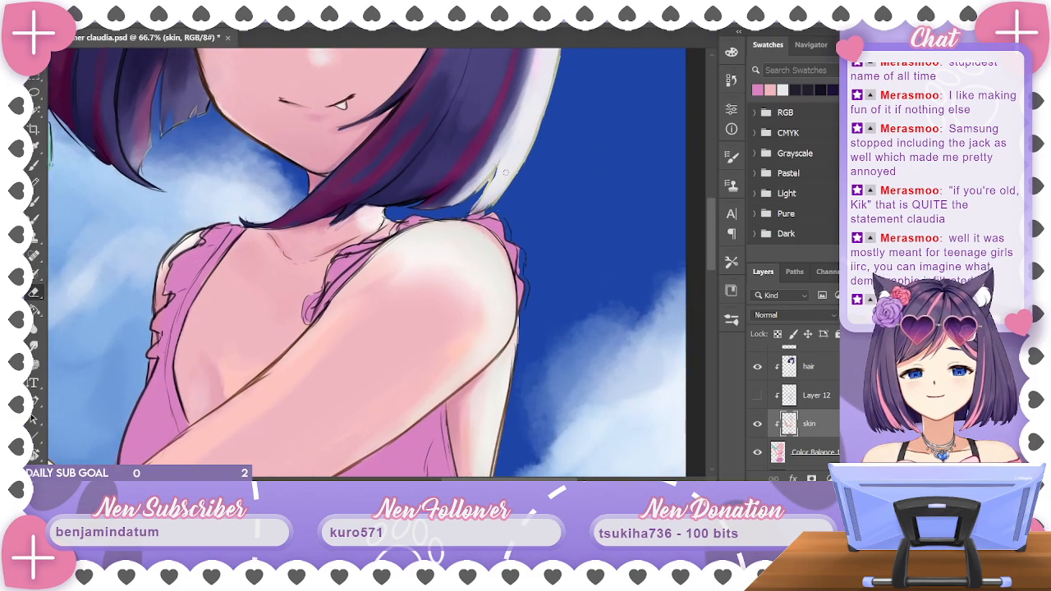
{"action": "left_click", "coordinate": [757, 424]}
{"action": "left_click", "coordinate": [756, 423]}
{"action": "scroll", "coordinate": [793, 419], "scroll_direction": "up", "scroll_amount": 2}
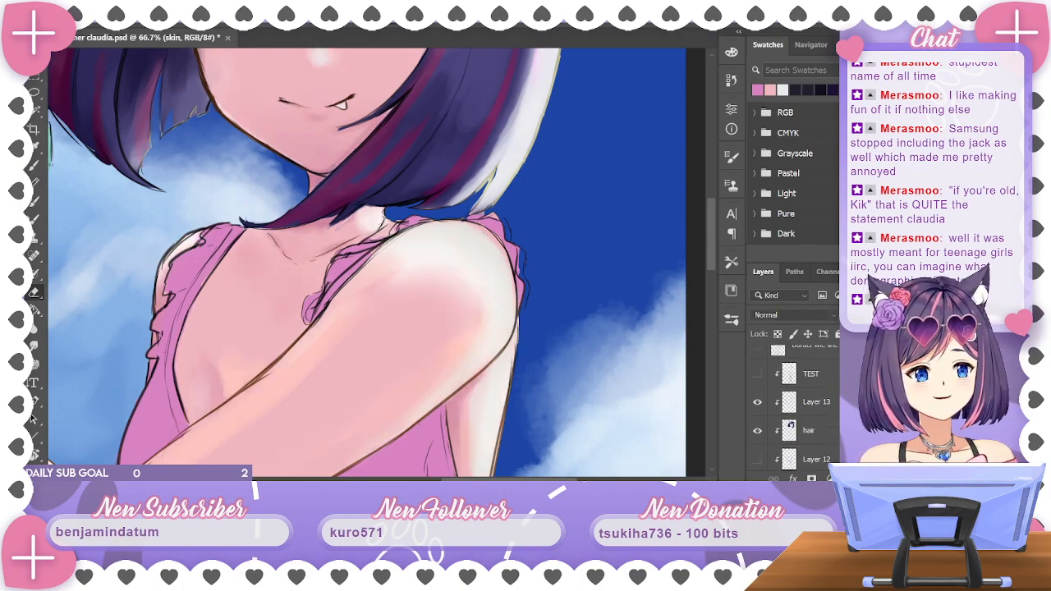
{"action": "left_click", "coordinate": [807, 428]}
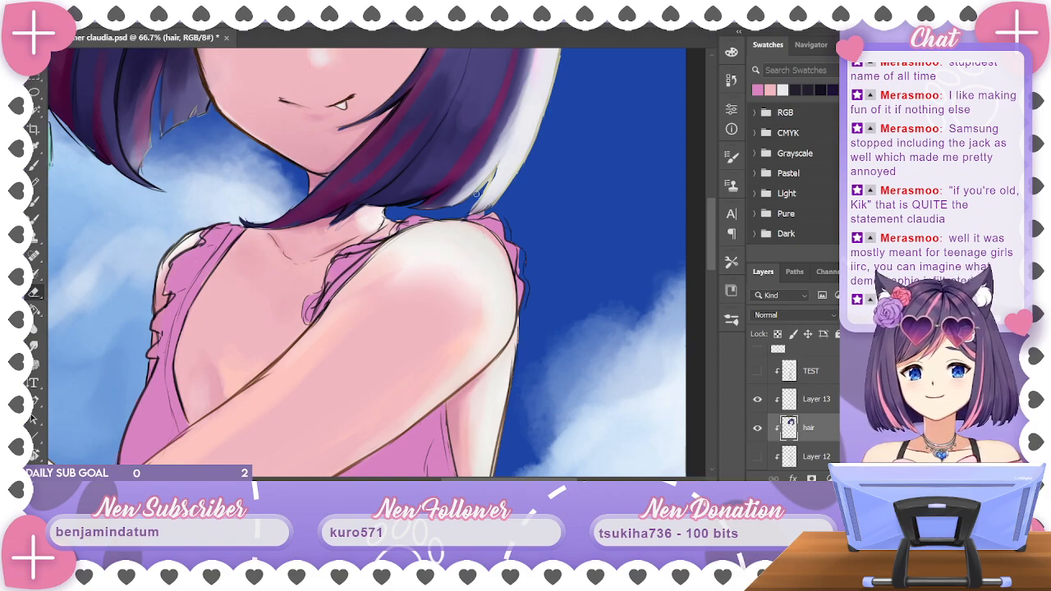
{"action": "scroll", "coordinate": [792, 411], "scroll_direction": "down", "scroll_amount": 2}
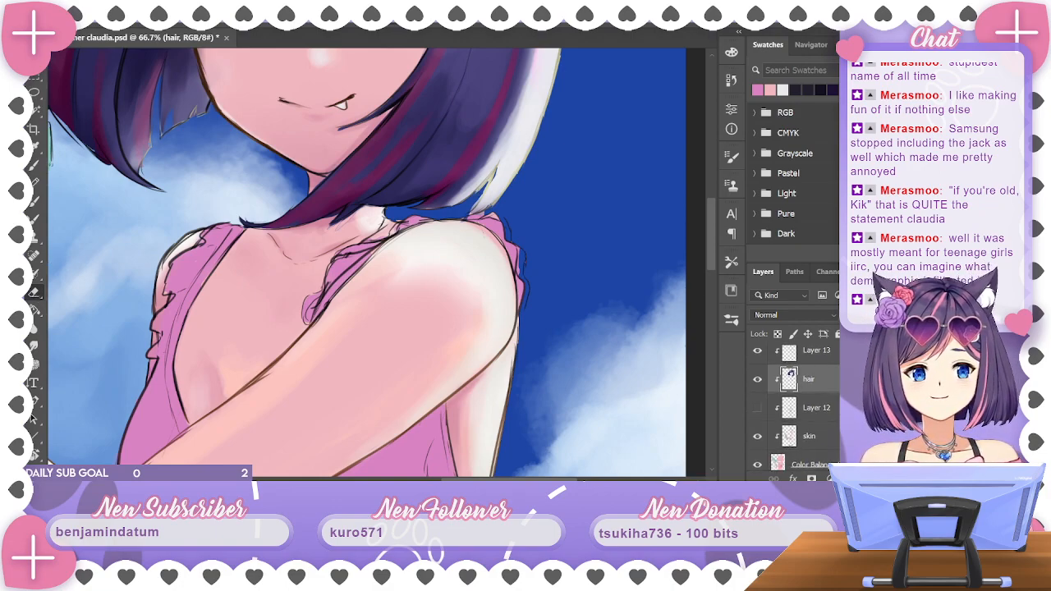
{"action": "scroll", "coordinate": [711, 256], "scroll_direction": "down", "scroll_amount": 1}
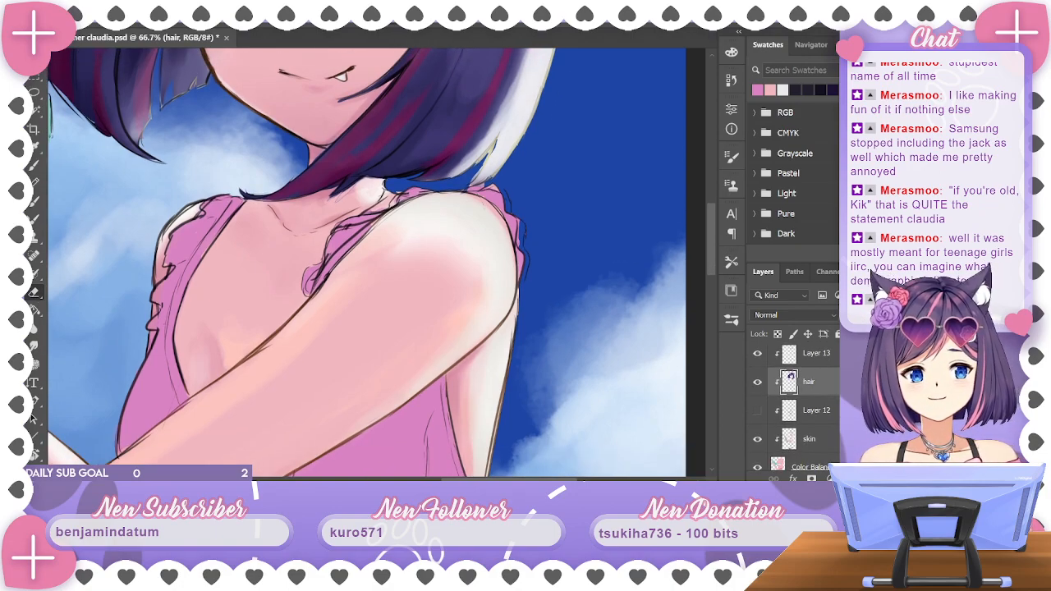
{"action": "scroll", "coordinate": [793, 406], "scroll_direction": "down", "scroll_amount": 2}
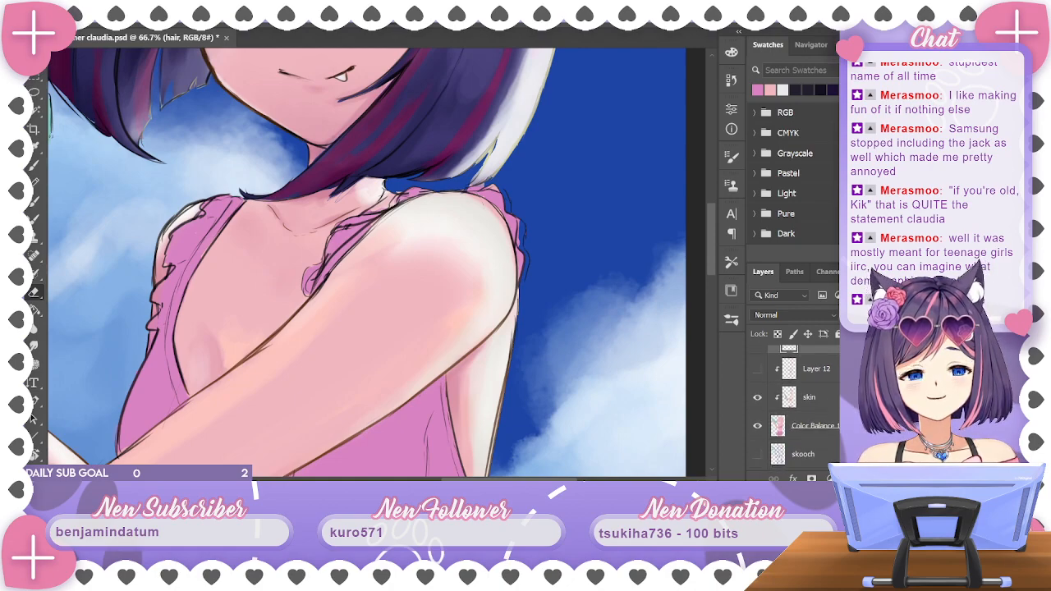
{"action": "scroll", "coordinate": [792, 410], "scroll_direction": "up", "scroll_amount": 4}
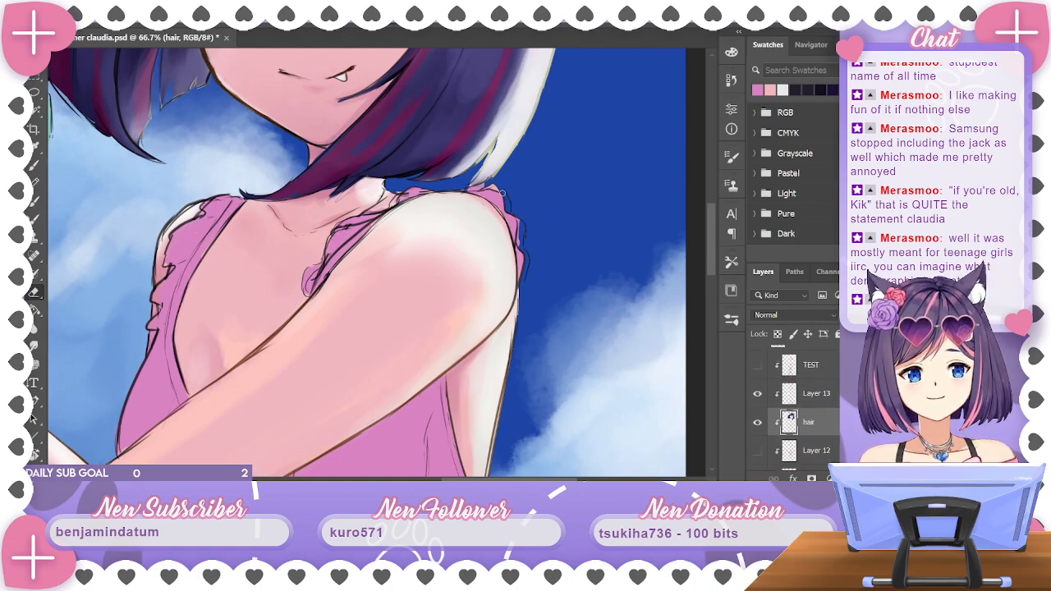
{"action": "left_click", "coordinate": [757, 422]}
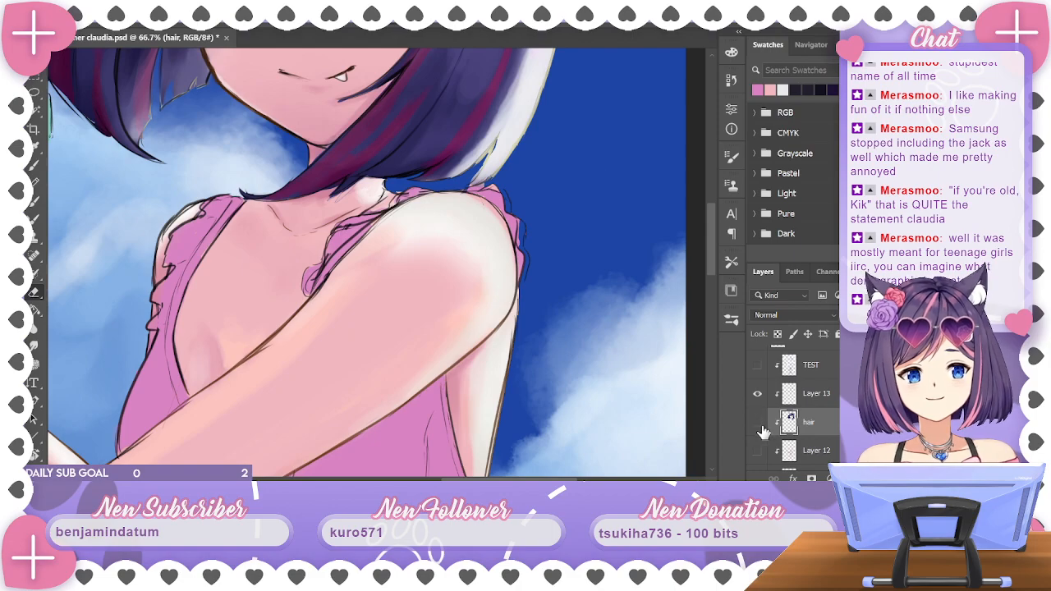
{"action": "left_click", "coordinate": [757, 422]}
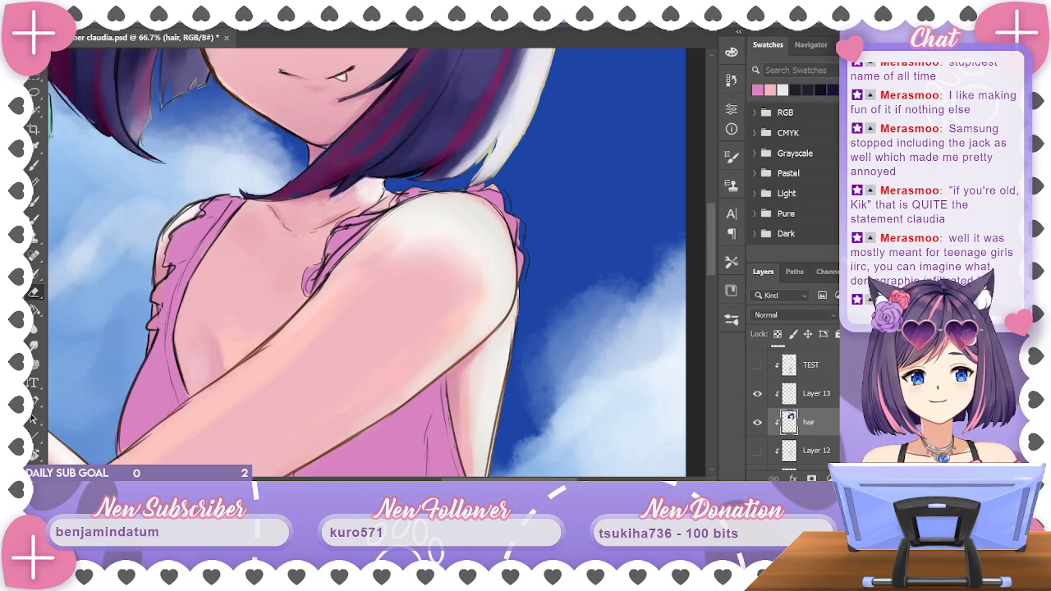
{"action": "scroll", "coordinate": [792, 411], "scroll_direction": "down", "scroll_amount": 4}
Paint the outer shoulder ruffle with the swimsuit's sampled pink on the Color Balance 1 copy layer
{"action": "left_click", "coordinate": [809, 403]}
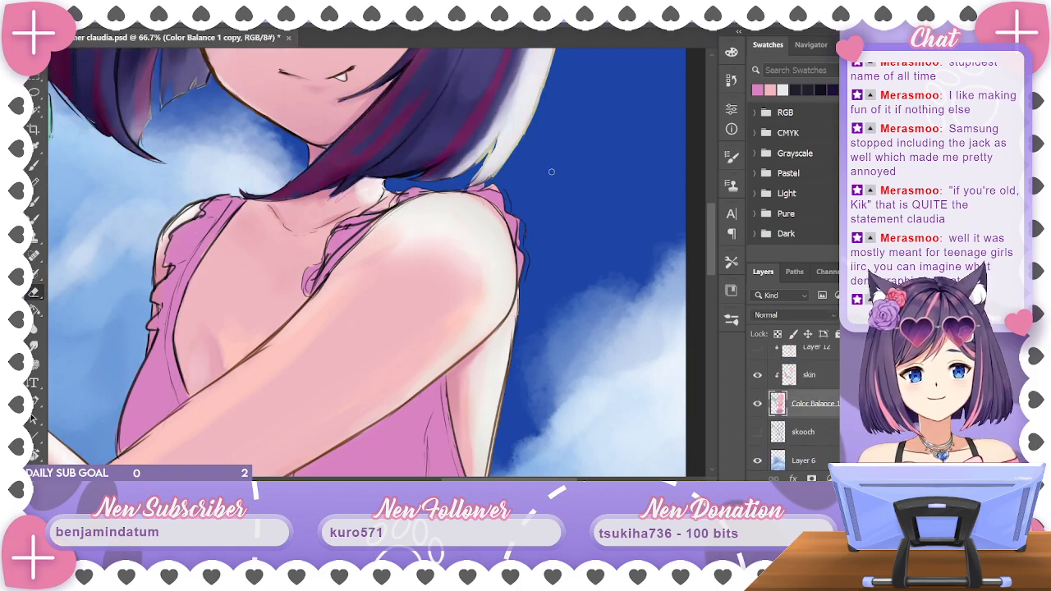
{"action": "key", "text": "b"}
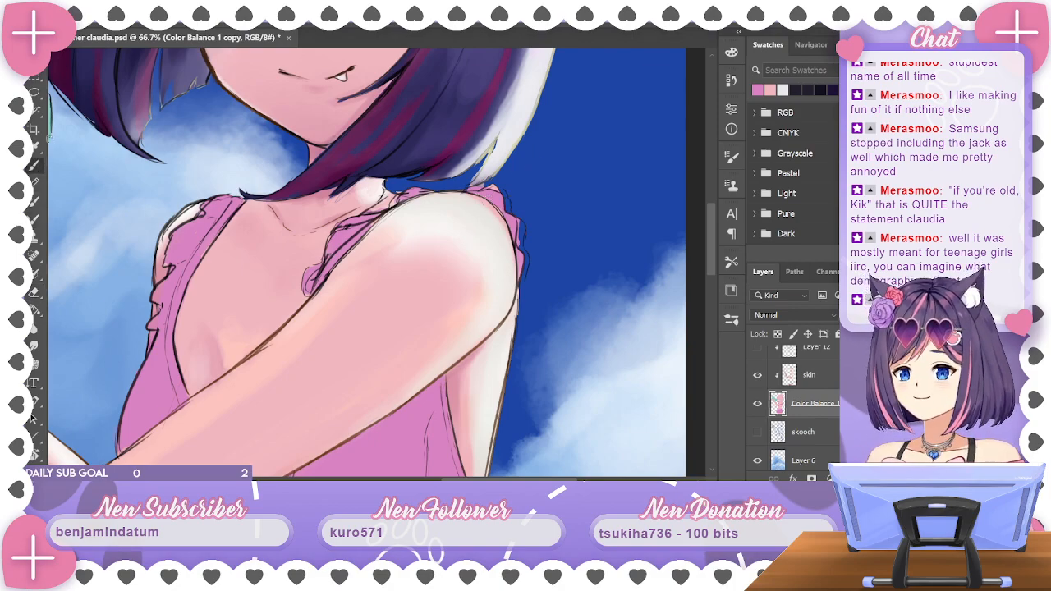
{"action": "left_click", "coordinate": [503, 197], "text": "alt"}
{"action": "mouse_move", "coordinate": [496, 189]}
{"action": "left_mouse_down"}
{"action": "mouse_move", "coordinate": [523, 234]}
{"action": "mouse_move", "coordinate": [520, 281]}
{"action": "left_mouse_up"}
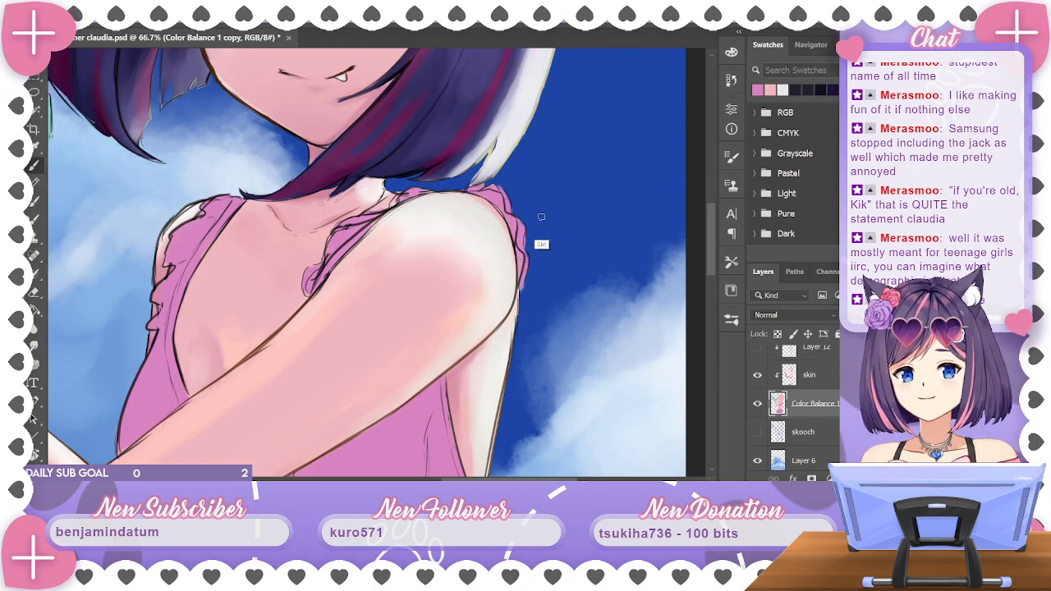
{"action": "key", "text": "e"}
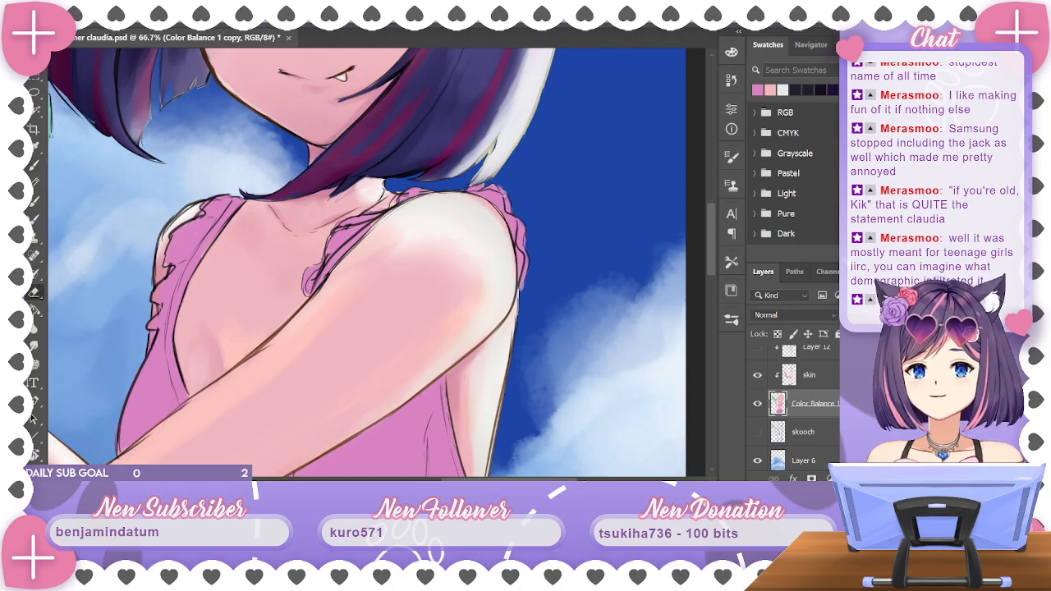
Review the torso, swimsuit top and skirt from close up, then view the lower illustration at 25% zoom
{"action": "left_click_drag", "start_coordinate": [563, 328], "coordinate": [616, 200]}
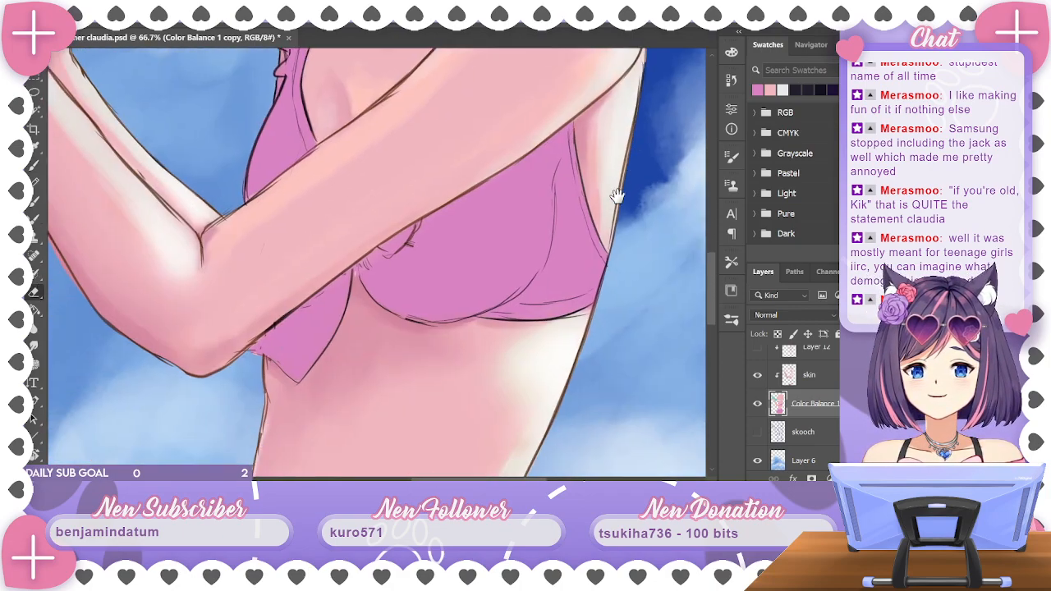
{"action": "left_click_drag", "start_coordinate": [567, 377], "coordinate": [600, 147]}
{"action": "left_click_drag", "start_coordinate": [657, 256], "coordinate": [632, 157]}
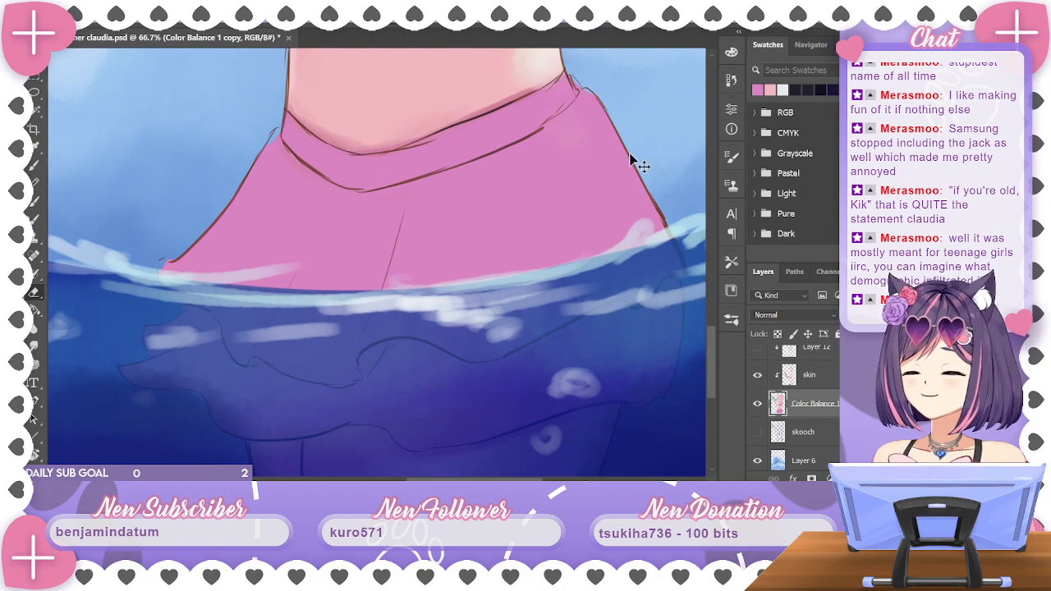
{"action": "key", "text": "ctrl+minus"}
{"action": "key", "text": "ctrl+minus"}
{"action": "key", "text": "ctrl+minus"}
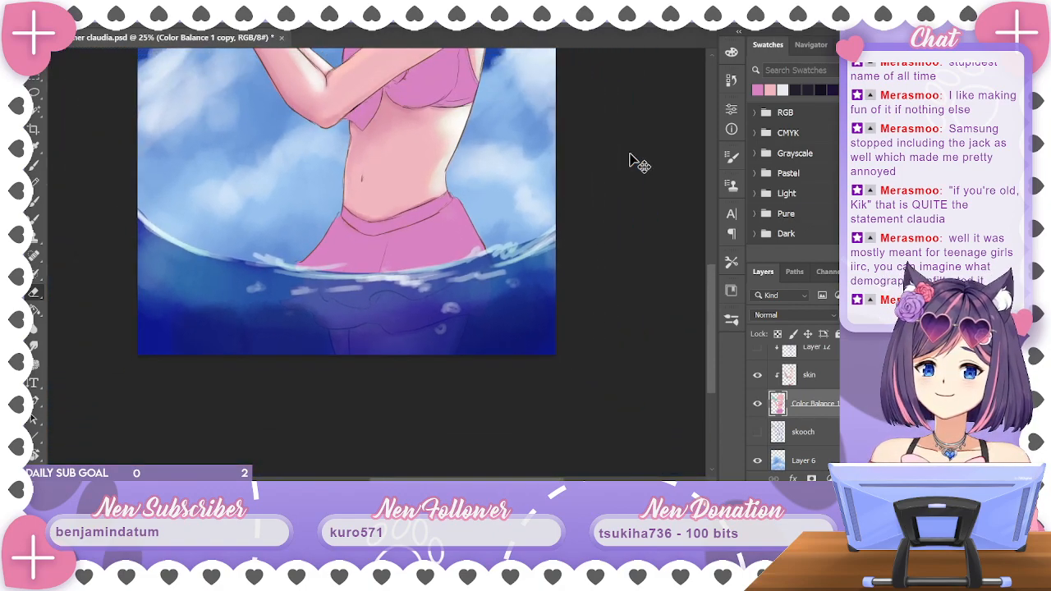
On the border line line art copy layer, ink the curled lower end of the inner strap ruffle beside the raised arm in a dark swatch colour
{"action": "left_click", "coordinate": [813, 375]}
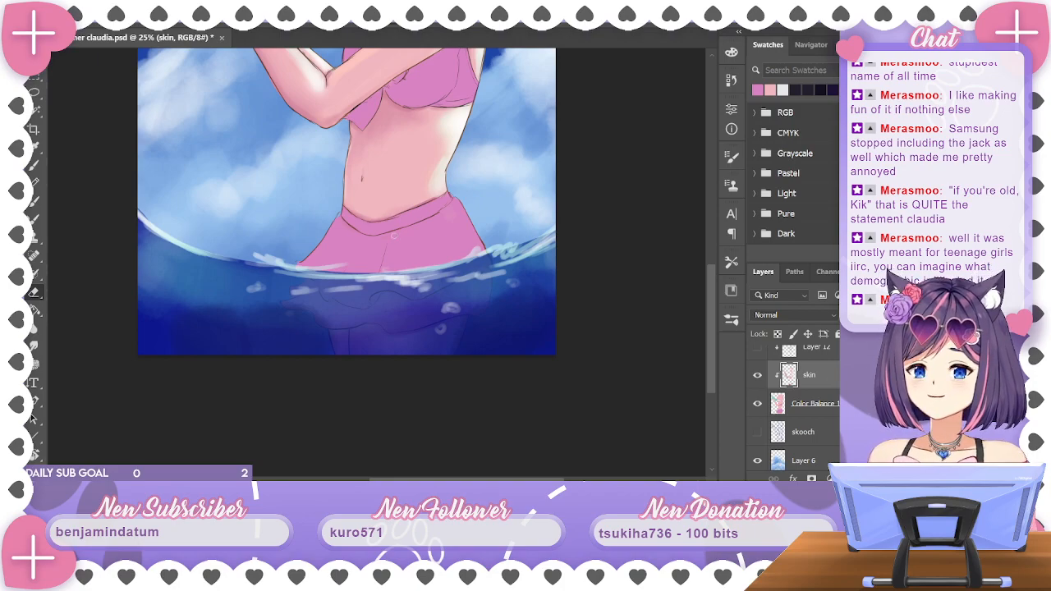
{"action": "left_click_drag", "start_coordinate": [540, 179], "coordinate": [521, 375]}
{"action": "mouse_move", "coordinate": [542, 254]}
{"action": "left_mouse_down"}
{"action": "mouse_move", "coordinate": [544, 282]}
{"action": "mouse_move", "coordinate": [556, 282]}
{"action": "left_mouse_up"}
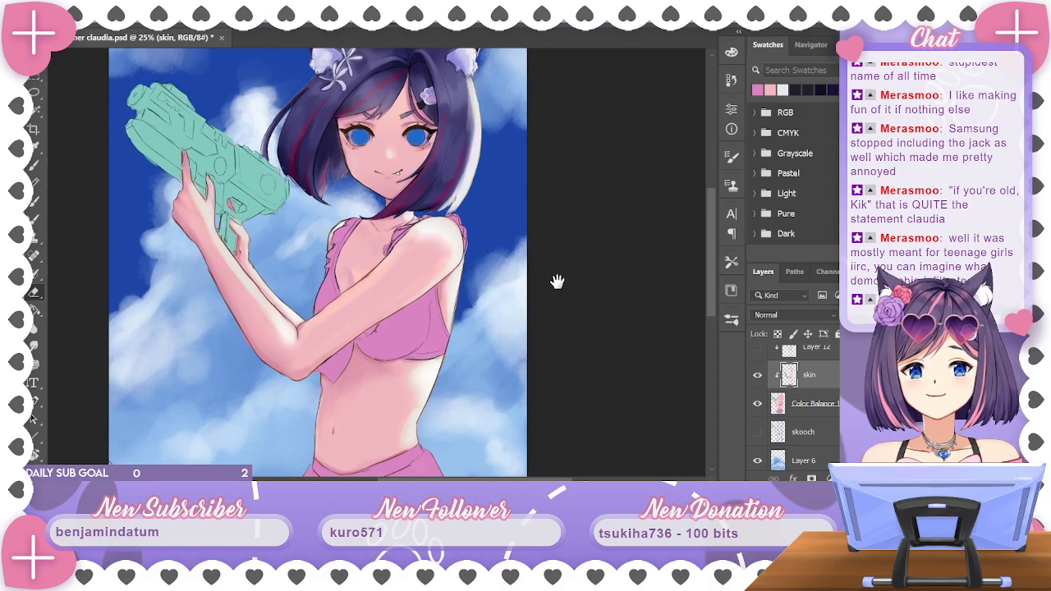
{"action": "key", "text": "ctrl+plus"}
{"action": "key", "text": "ctrl+plus"}
{"action": "key", "text": "ctrl+plus"}
{"action": "key", "text": "ctrl+plus"}
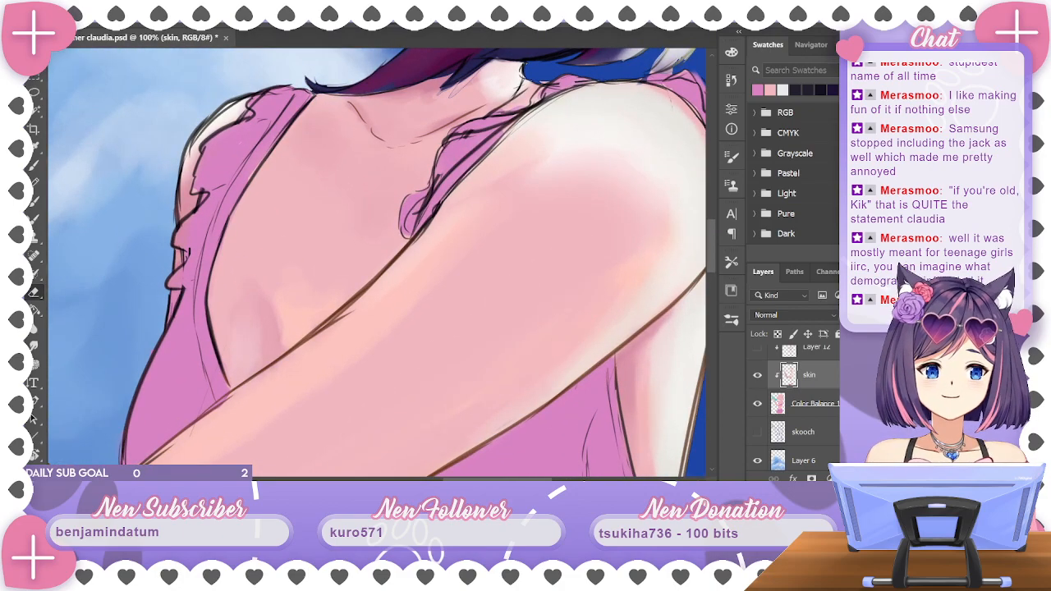
{"action": "scroll", "coordinate": [797, 411], "scroll_direction": "down", "scroll_amount": 5}
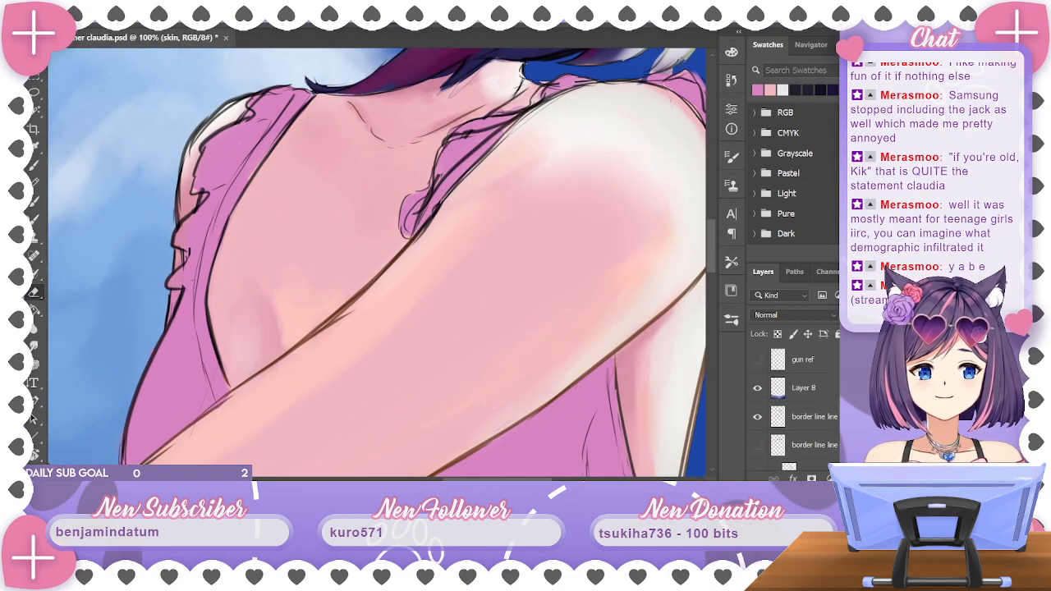
{"action": "scroll", "coordinate": [792, 410], "scroll_direction": "down", "scroll_amount": 2}
{"action": "left_click", "coordinate": [813, 372]}
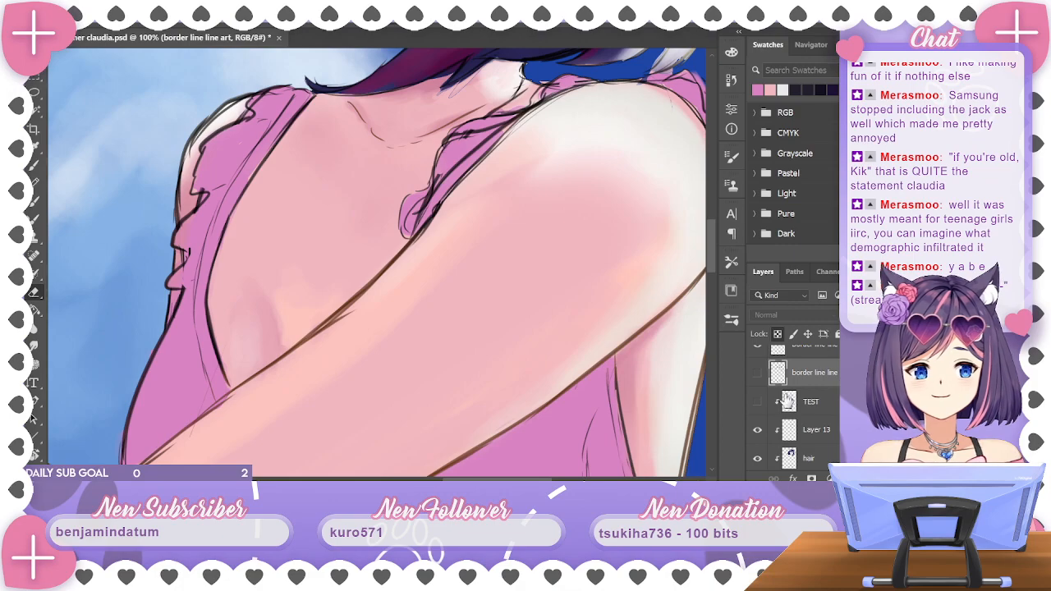
{"action": "scroll", "coordinate": [796, 394], "scroll_direction": "up", "scroll_amount": 1}
{"action": "left_click", "coordinate": [812, 388]}
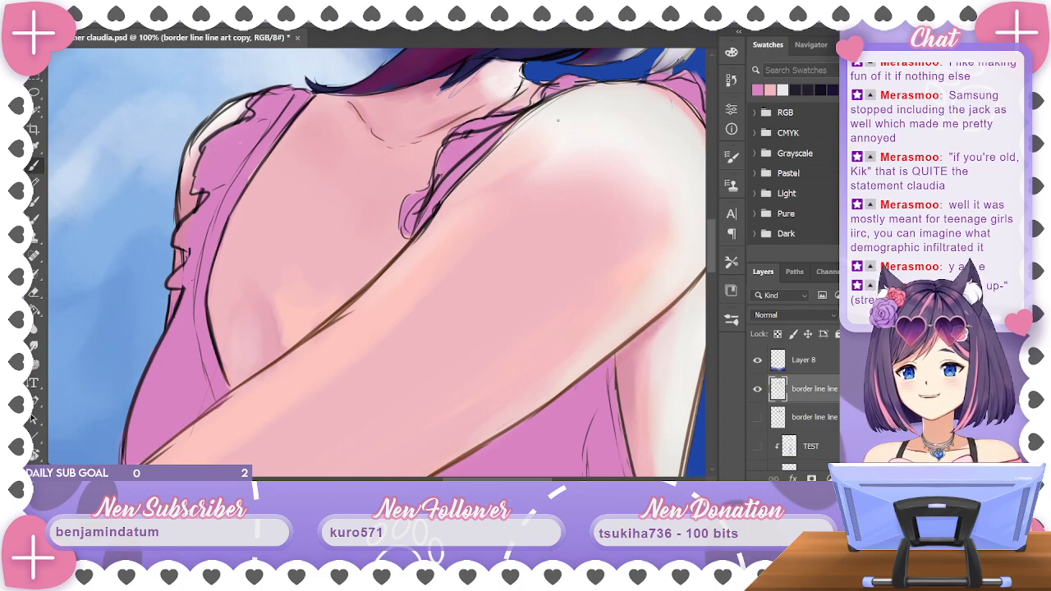
{"action": "double_click", "coordinate": [796, 89]}
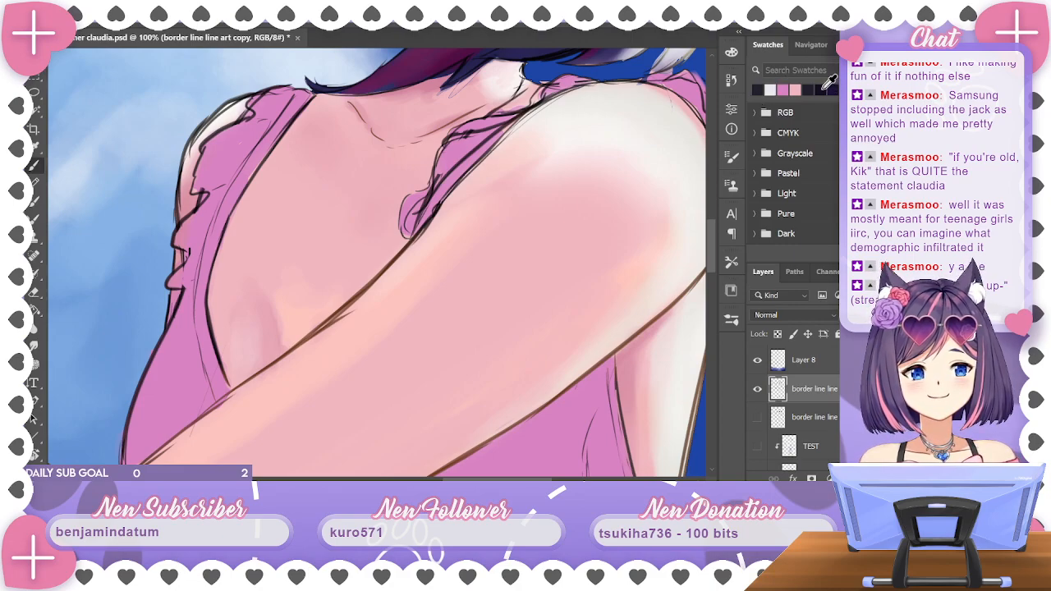
{"action": "mouse_move", "coordinate": [400, 206]}
{"action": "left_mouse_down"}
{"action": "mouse_move", "coordinate": [410, 241]}
{"action": "mouse_move", "coordinate": [408, 194]}
{"action": "mouse_move", "coordinate": [431, 180]}
{"action": "mouse_move", "coordinate": [413, 192]}
{"action": "left_mouse_up"}
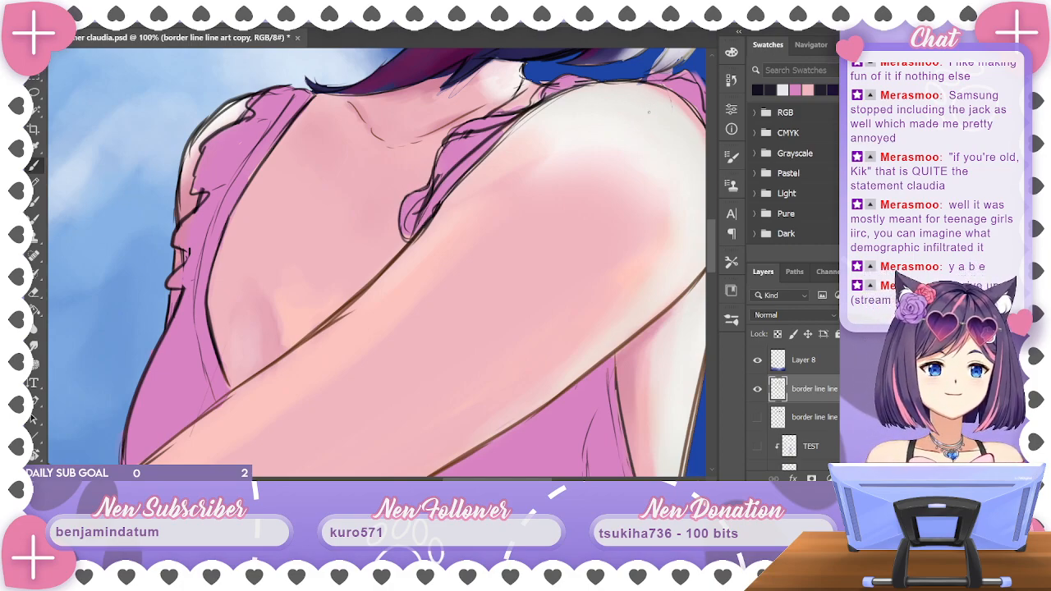
Erase the stray sketch lines around the far shoulder strap's ruffle with a smaller eraser, choosing the Hard Round tip at 25 px
{"action": "left_click_drag", "start_coordinate": [448, 336], "coordinate": [527, 292]}
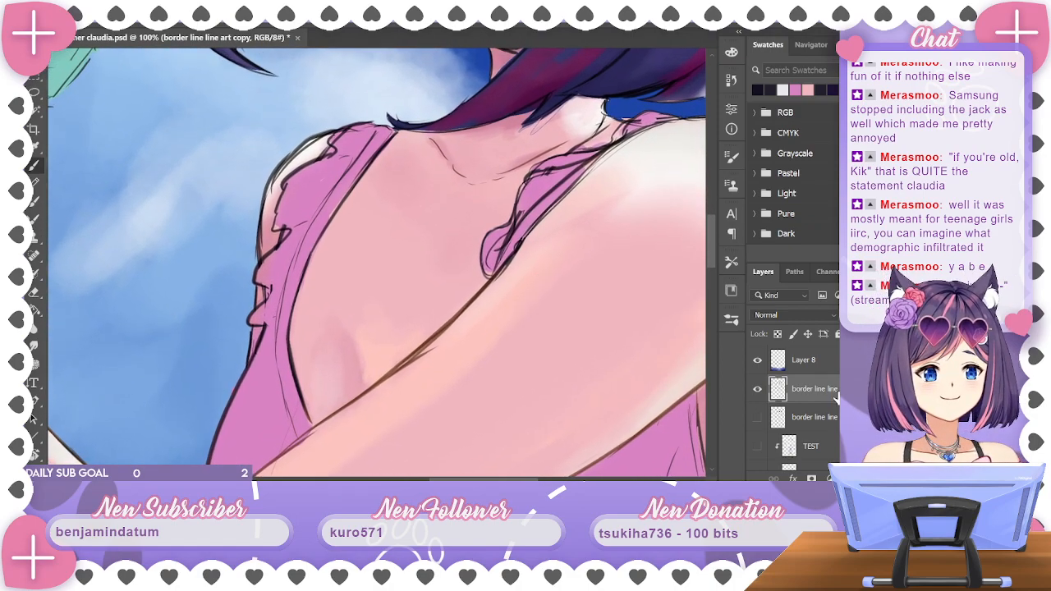
{"action": "left_click", "coordinate": [34, 291]}
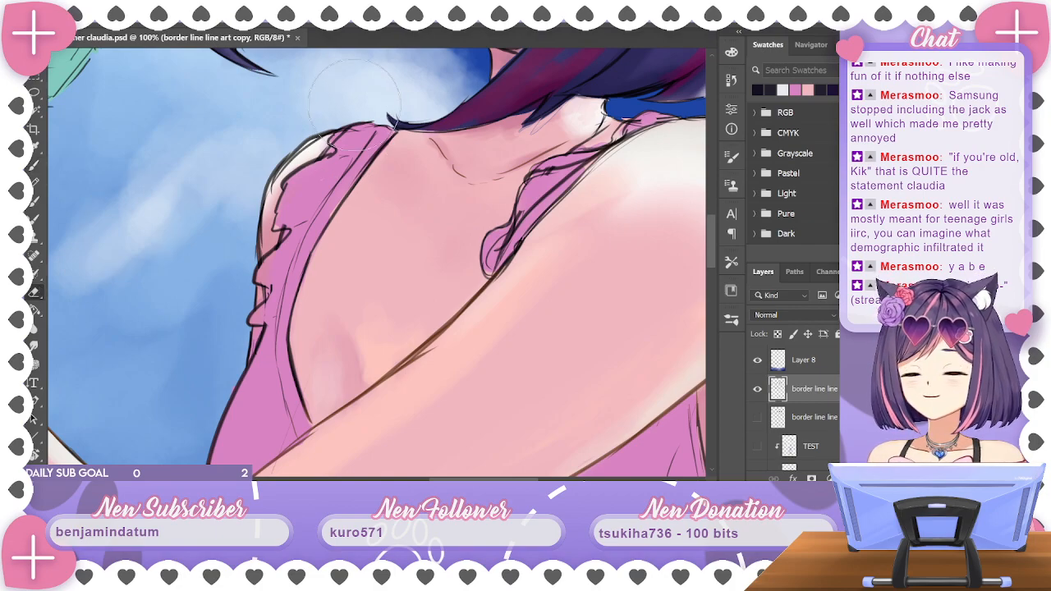
{"action": "key", "text": "bracketleft"}
{"action": "mouse_move", "coordinate": [332, 137]}
{"action": "left_mouse_down"}
{"action": "mouse_move", "coordinate": [378, 130]}
{"action": "mouse_move", "coordinate": [337, 136]}
{"action": "mouse_move", "coordinate": [370, 129]}
{"action": "mouse_move", "coordinate": [319, 156]}
{"action": "left_mouse_up"}
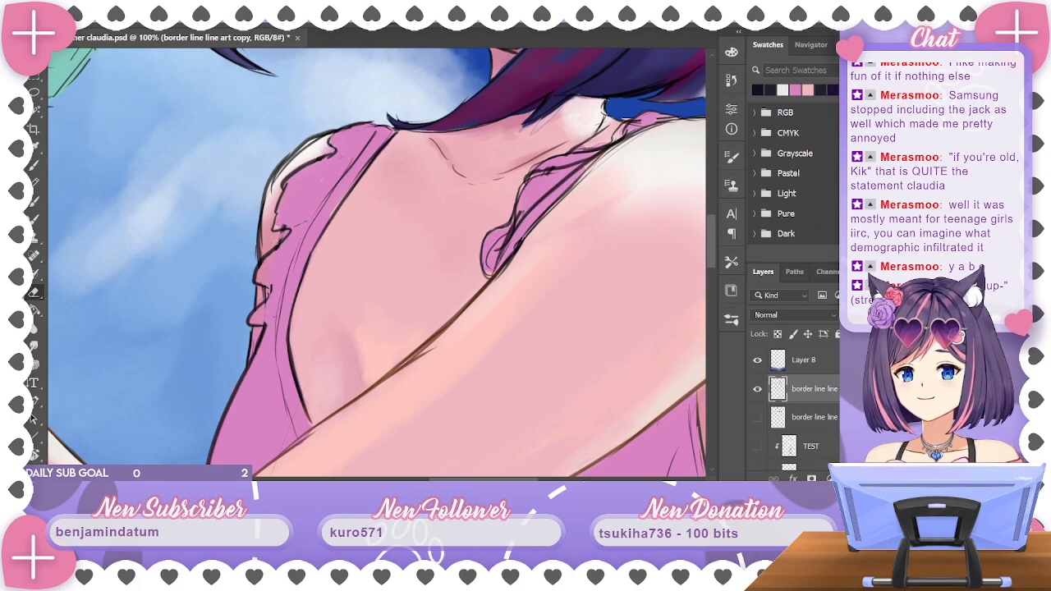
{"action": "left_click_drag", "start_coordinate": [278, 238], "coordinate": [279, 243]}
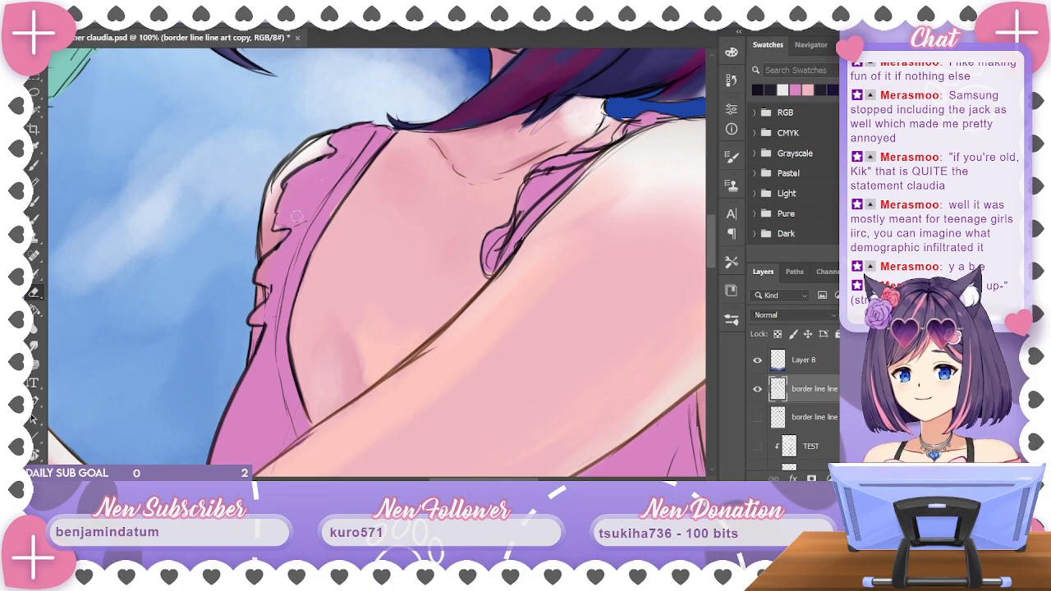
{"action": "left_click", "coordinate": [61, 31]}
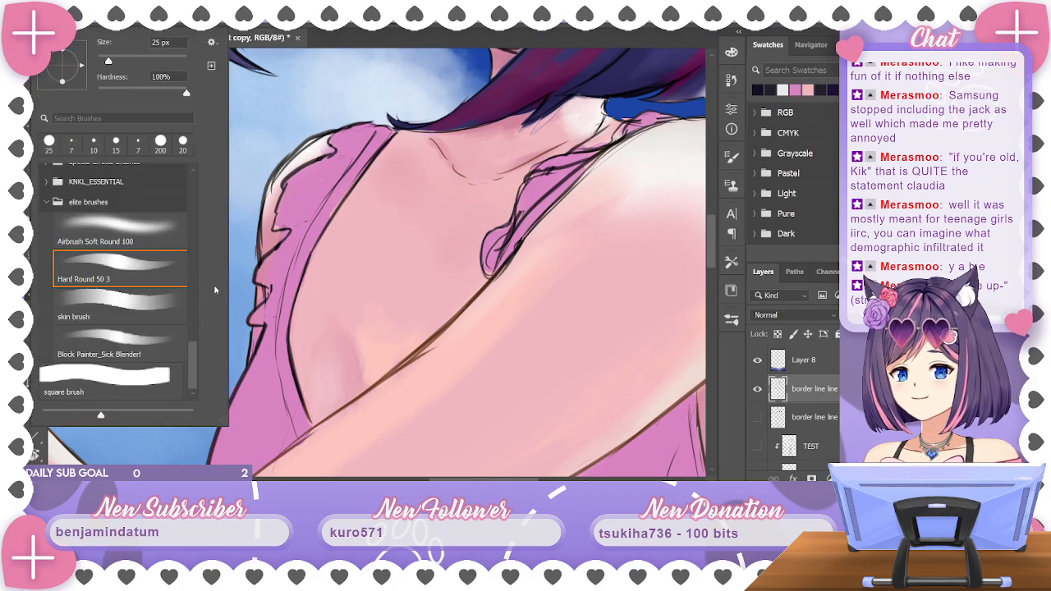
{"action": "left_click", "coordinate": [159, 240]}
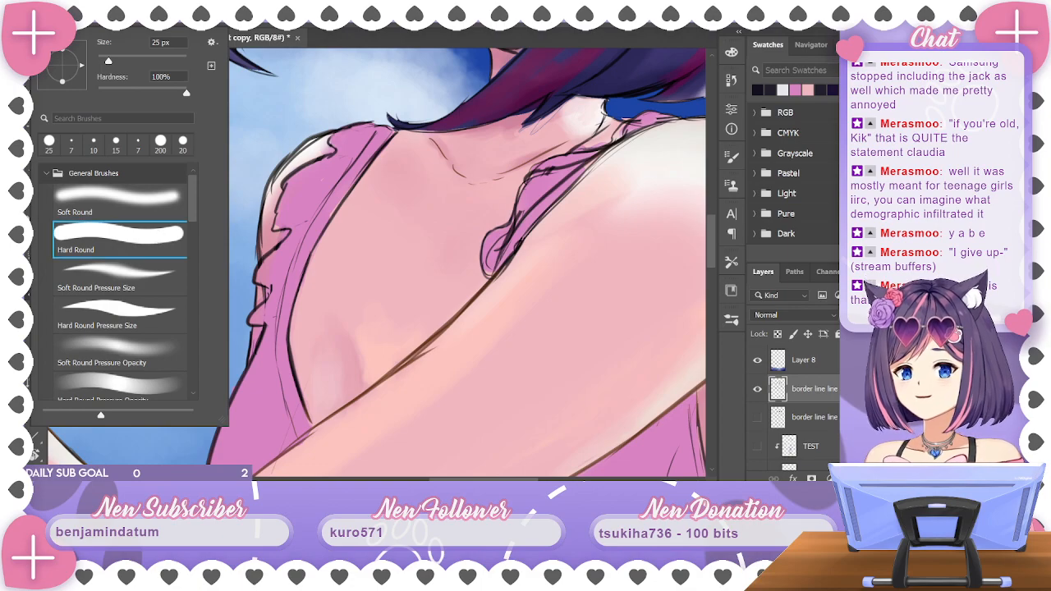
{"action": "left_click", "coordinate": [478, 32]}
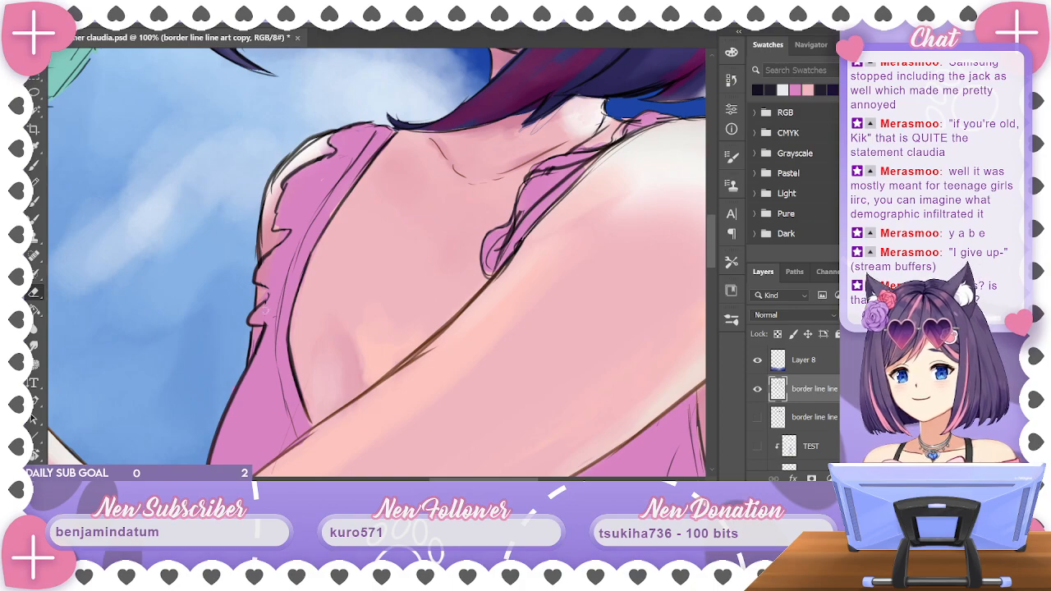
Reinforce the far strap ruffle's outline with the brush and erase the stray double line along the outer edge of that shoulder
{"action": "left_click", "coordinate": [34, 164]}
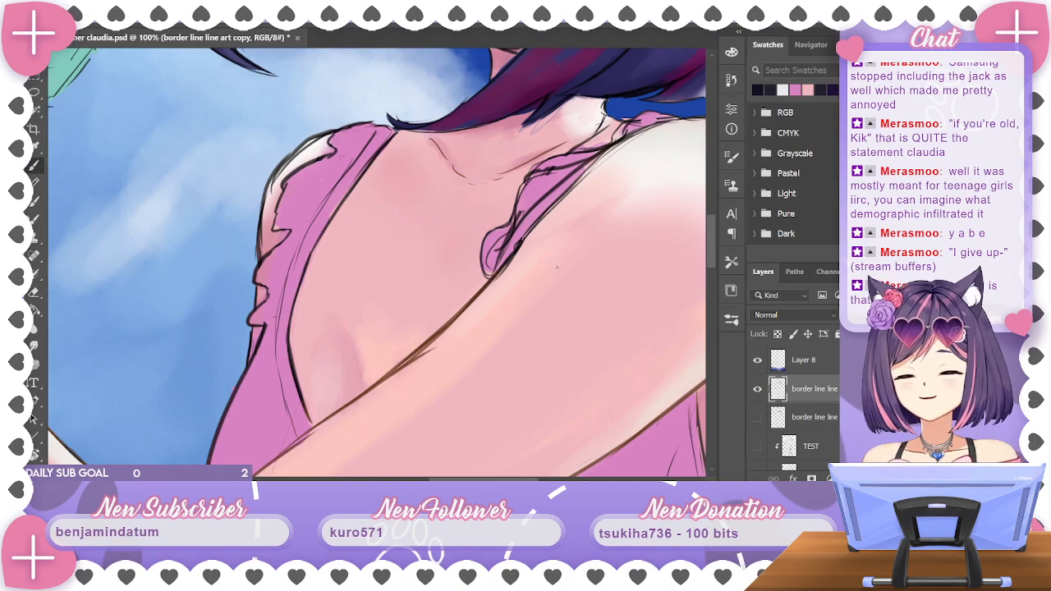
{"action": "left_click_drag", "start_coordinate": [622, 154], "coordinate": [498, 190]}
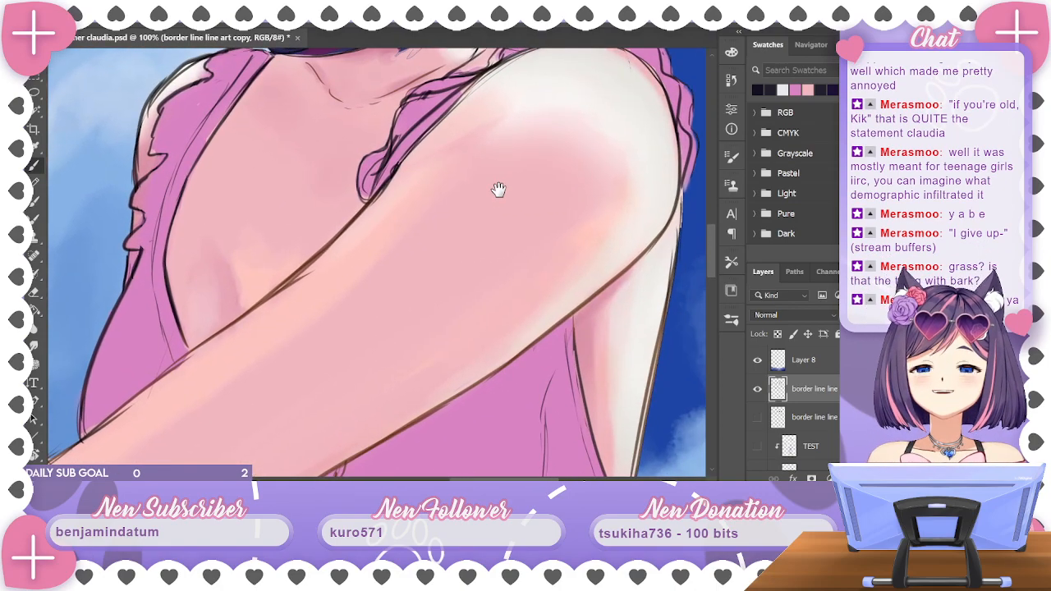
{"action": "left_click_drag", "start_coordinate": [608, 230], "coordinate": [427, 385]}
{"action": "left_click_drag", "start_coordinate": [355, 331], "coordinate": [678, 230]}
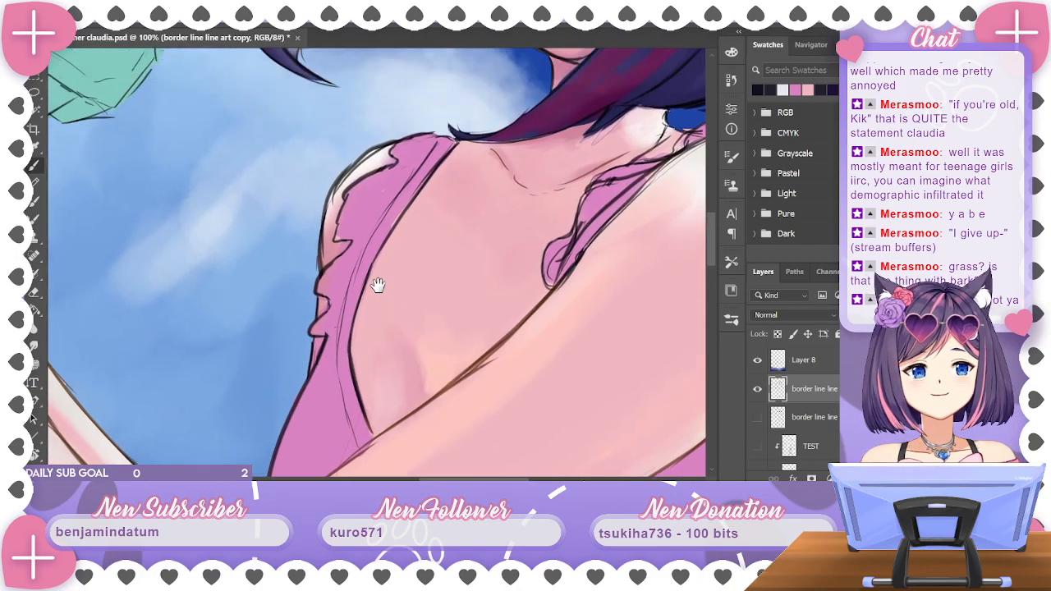
{"action": "left_click", "coordinate": [35, 292]}
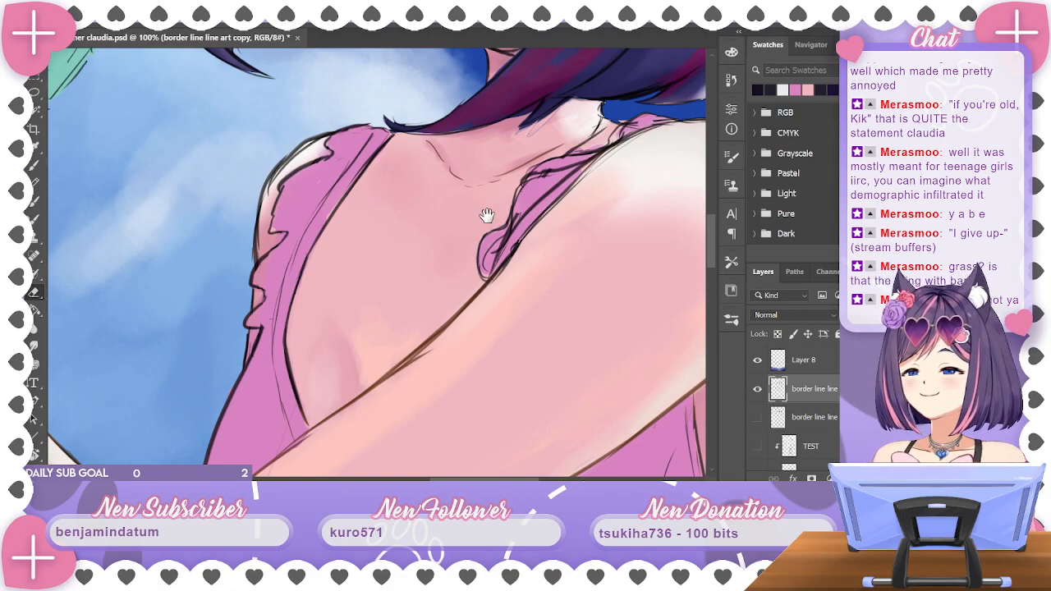
{"action": "left_click_drag", "start_coordinate": [485, 218], "coordinate": [457, 145]}
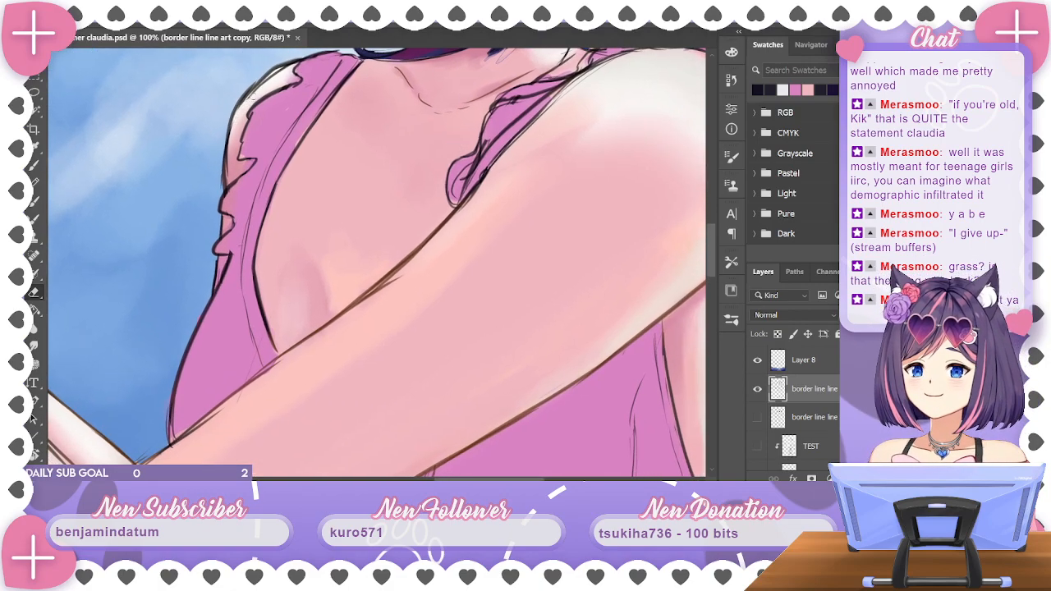
{"action": "left_click_drag", "start_coordinate": [261, 82], "coordinate": [242, 111]}
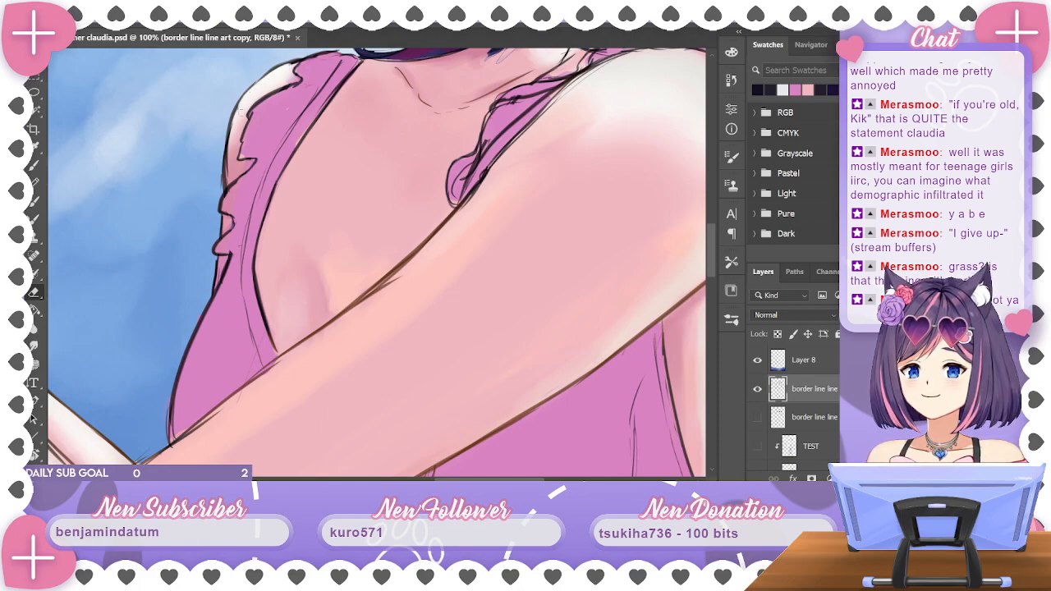
{"action": "left_click", "coordinate": [35, 165]}
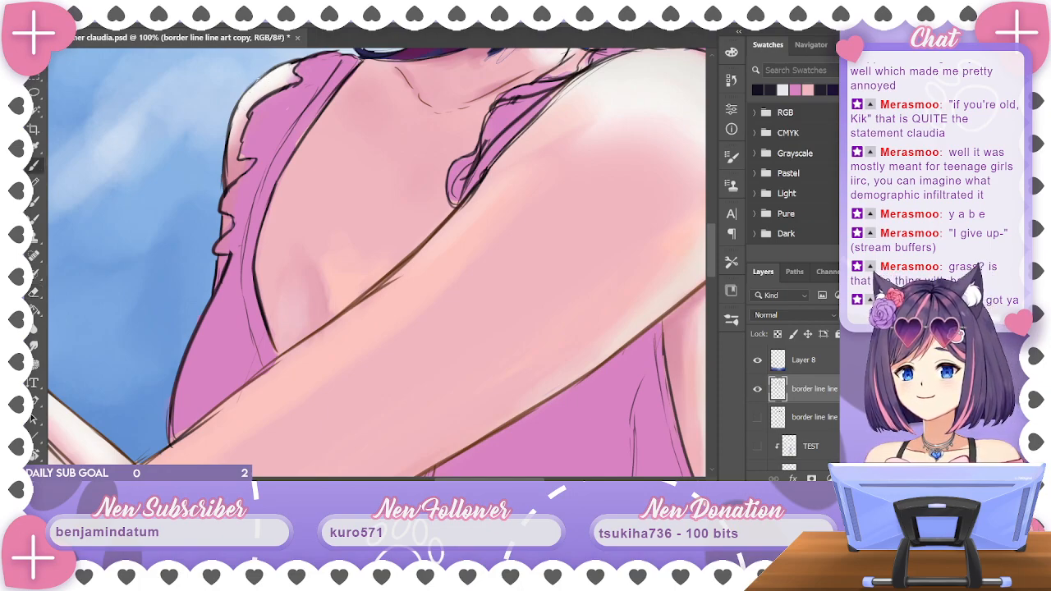
{"action": "left_click", "coordinate": [34, 292]}
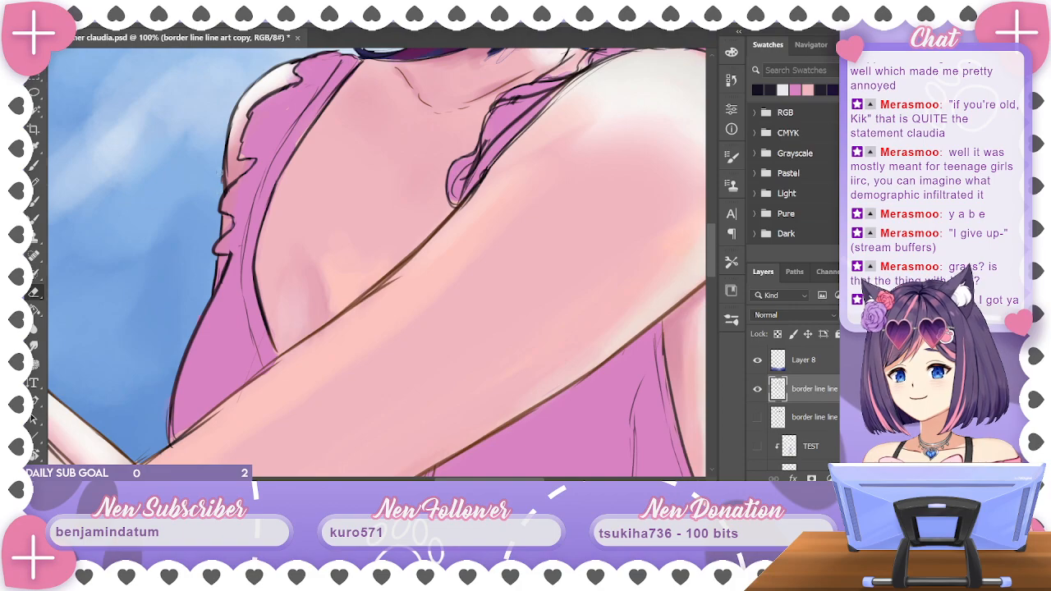
Redraw the outline of the outer ruffle on the raised arm's shoulder and erase the old line around it
{"action": "left_click_drag", "start_coordinate": [498, 260], "coordinate": [521, 142]}
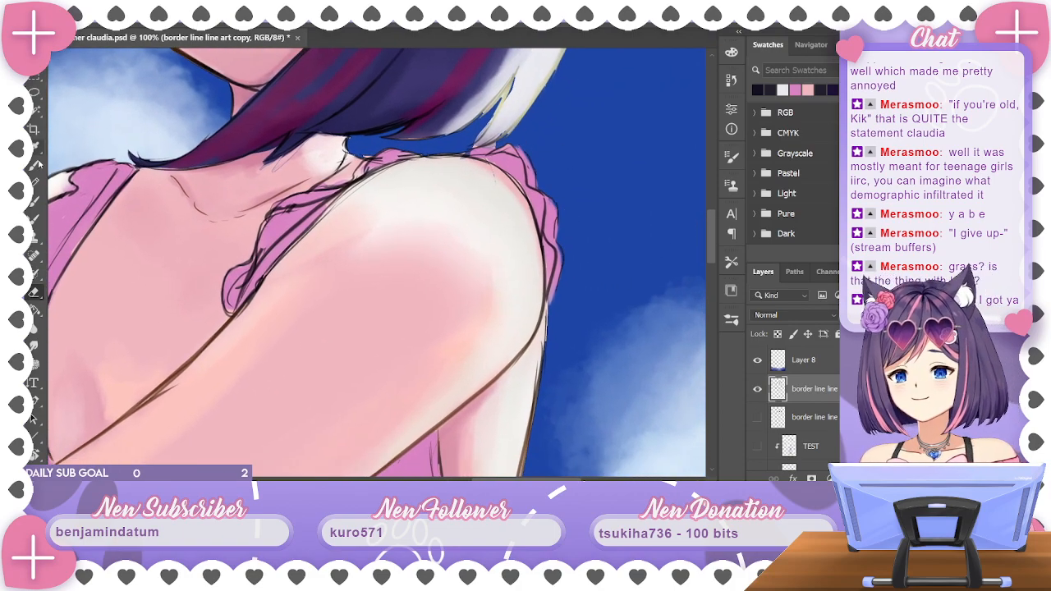
{"action": "left_click", "coordinate": [36, 163]}
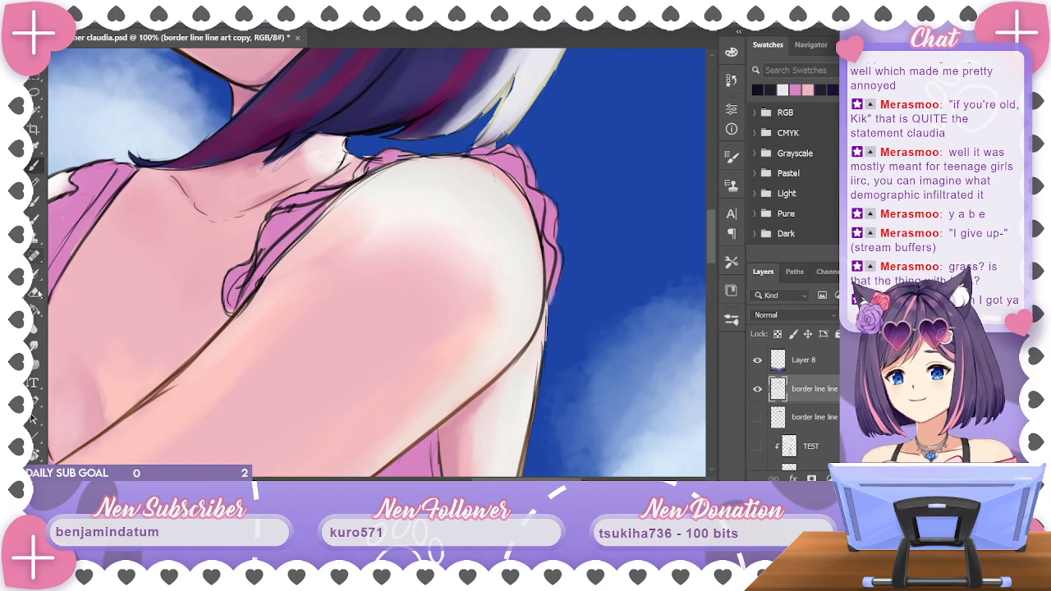
{"action": "left_click", "coordinate": [35, 292]}
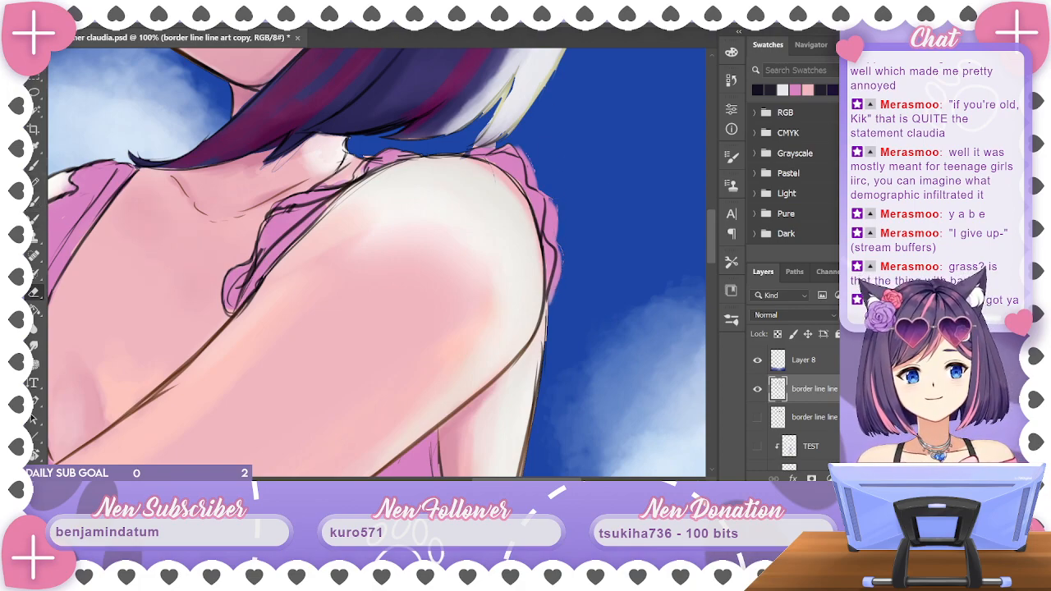
On the Color Balance 1 copy layer, undo the misplaced erasure on the shoulder and erase the pink spilling outside the outer ruffle's outline
{"action": "scroll", "coordinate": [792, 402], "scroll_direction": "down", "scroll_amount": 10}
{"action": "left_click", "coordinate": [812, 455]}
{"action": "left_click", "coordinate": [811, 426]}
{"action": "left_click", "coordinate": [814, 398]}
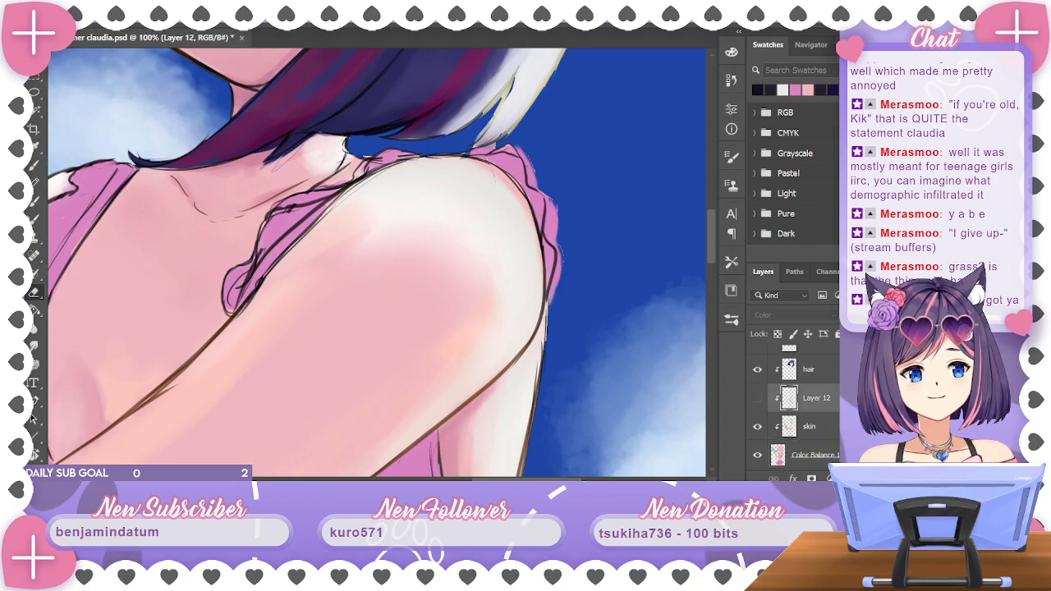
{"action": "scroll", "coordinate": [792, 402], "scroll_direction": "down", "scroll_amount": 2}
{"action": "left_click", "coordinate": [812, 412]}
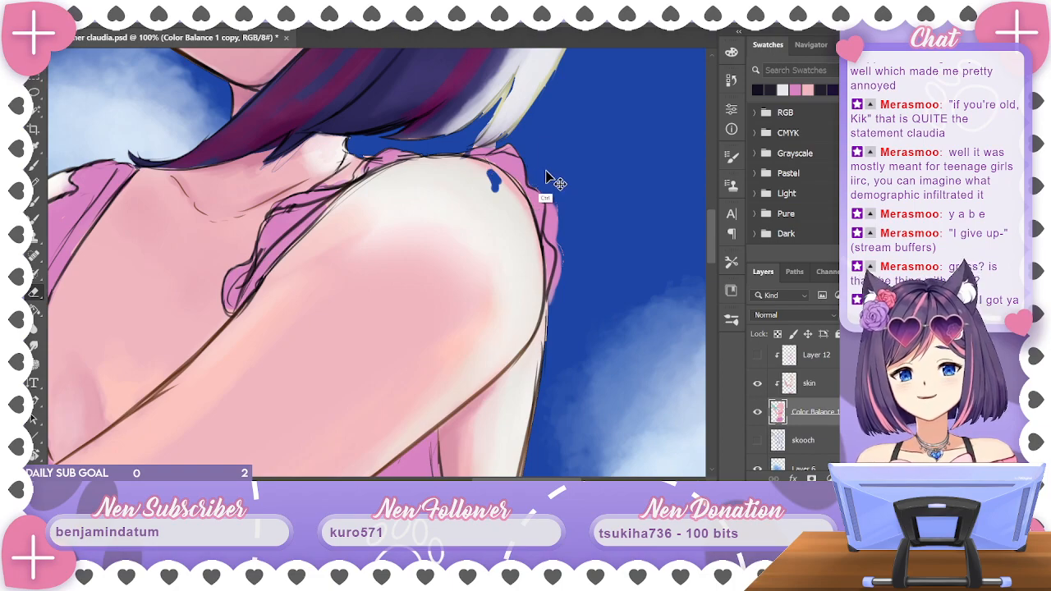
{"action": "key", "text": "ctrl+z"}
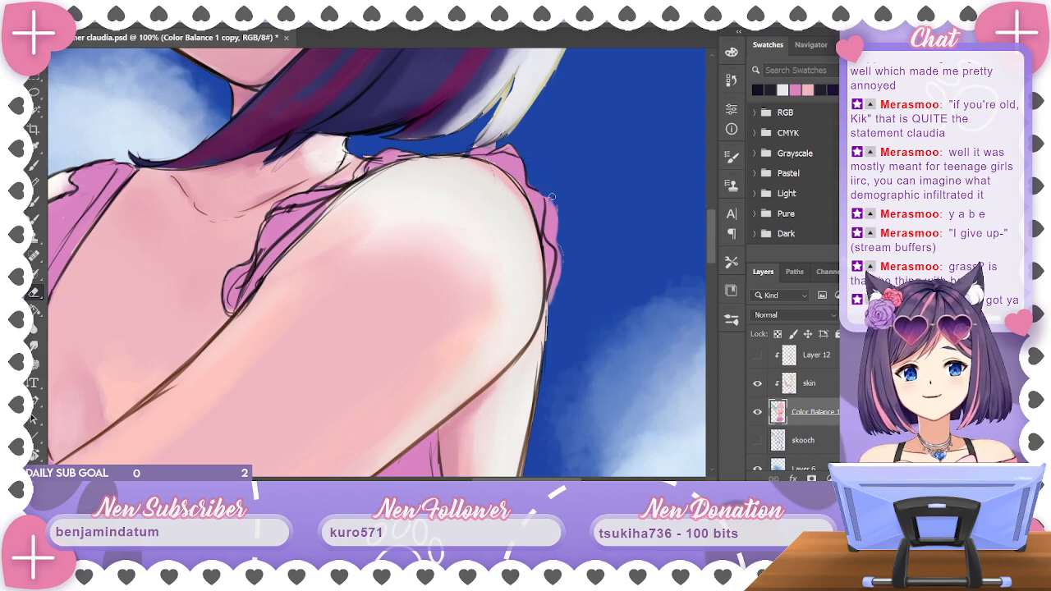
{"action": "mouse_move", "coordinate": [552, 197]}
{"action": "left_mouse_down"}
{"action": "mouse_move", "coordinate": [556, 245]}
{"action": "mouse_move", "coordinate": [556, 212]}
{"action": "mouse_move", "coordinate": [563, 231]}
{"action": "mouse_move", "coordinate": [559, 282]}
{"action": "left_mouse_up"}
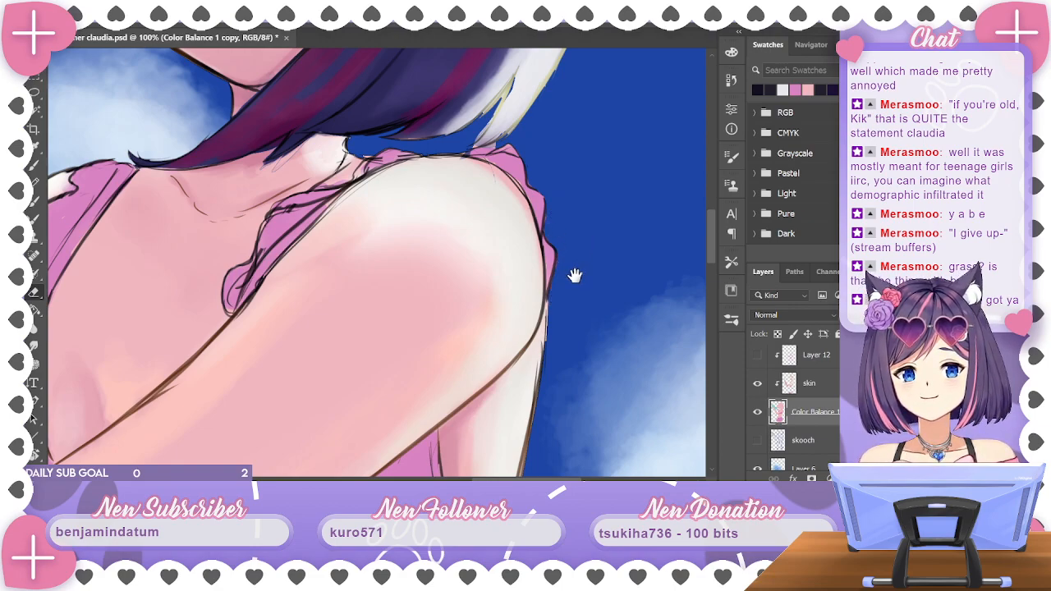
Examine the swimsuit ruffles, shoulders and neckline up close, the figure as a whole, and the face with its unfinished eyes
{"action": "left_click_drag", "start_coordinate": [570, 279], "coordinate": [525, 435]}
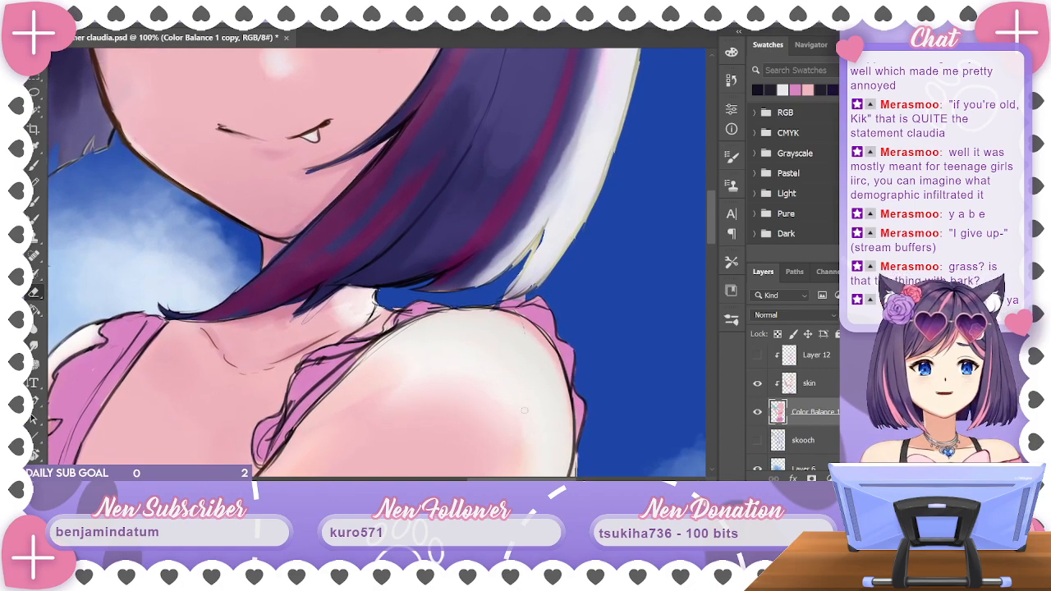
{"action": "left_click_drag", "start_coordinate": [524, 409], "coordinate": [513, 261]}
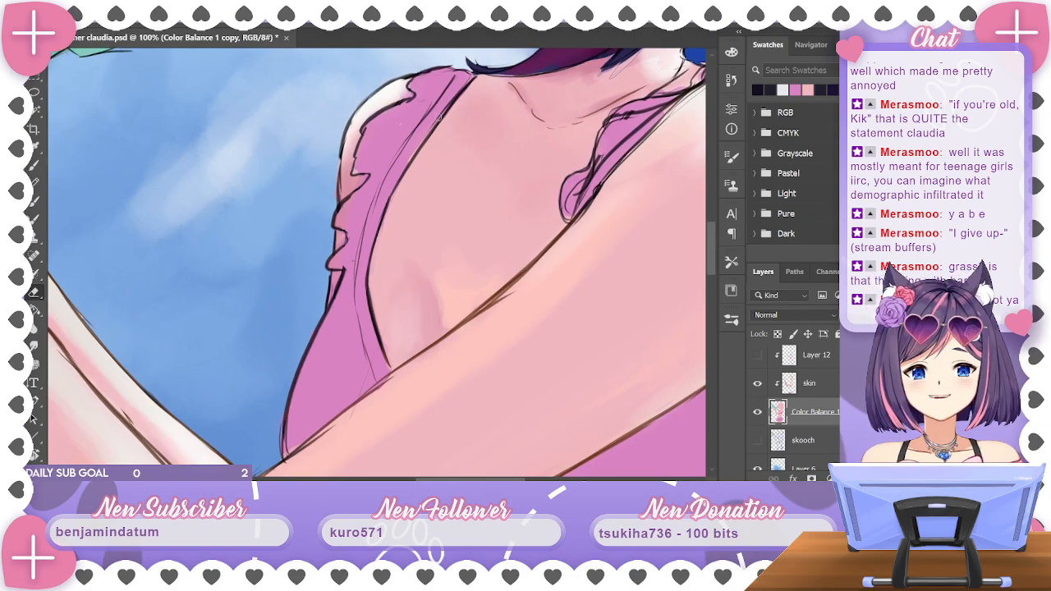
{"action": "key", "text": "alt+bracketright"}
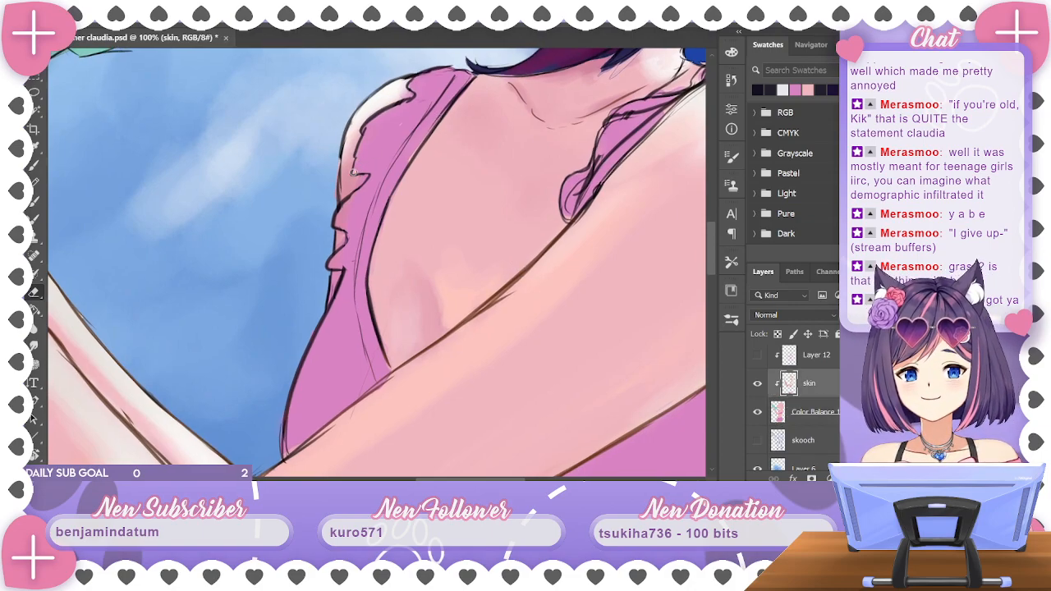
{"action": "key", "text": "alt+bracketleft"}
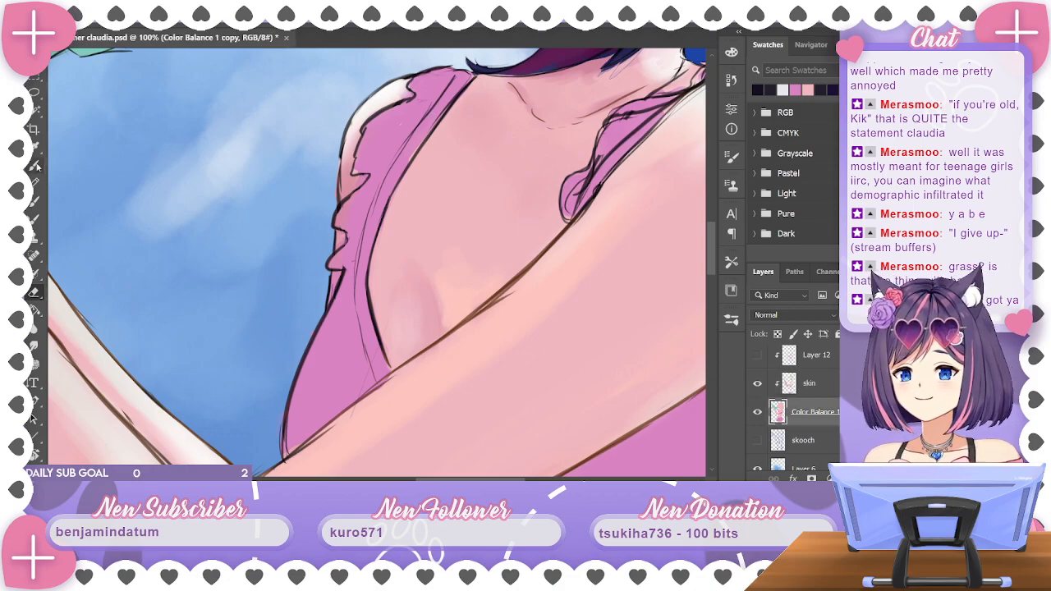
{"action": "key", "text": "b"}
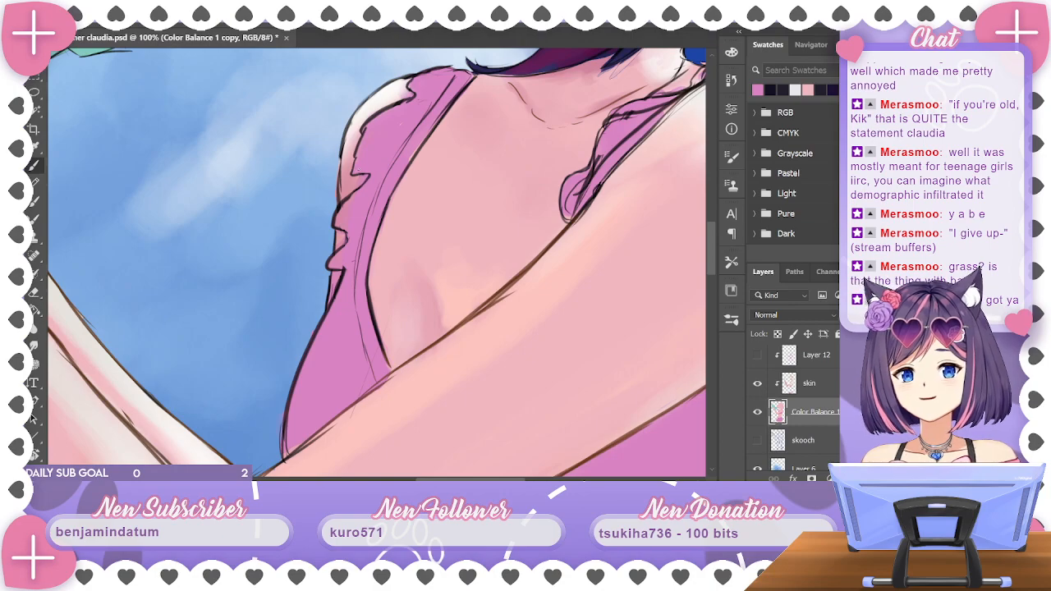
{"action": "left_click_drag", "start_coordinate": [501, 138], "coordinate": [402, 207]}
{"action": "left_click_drag", "start_coordinate": [608, 222], "coordinate": [566, 261]}
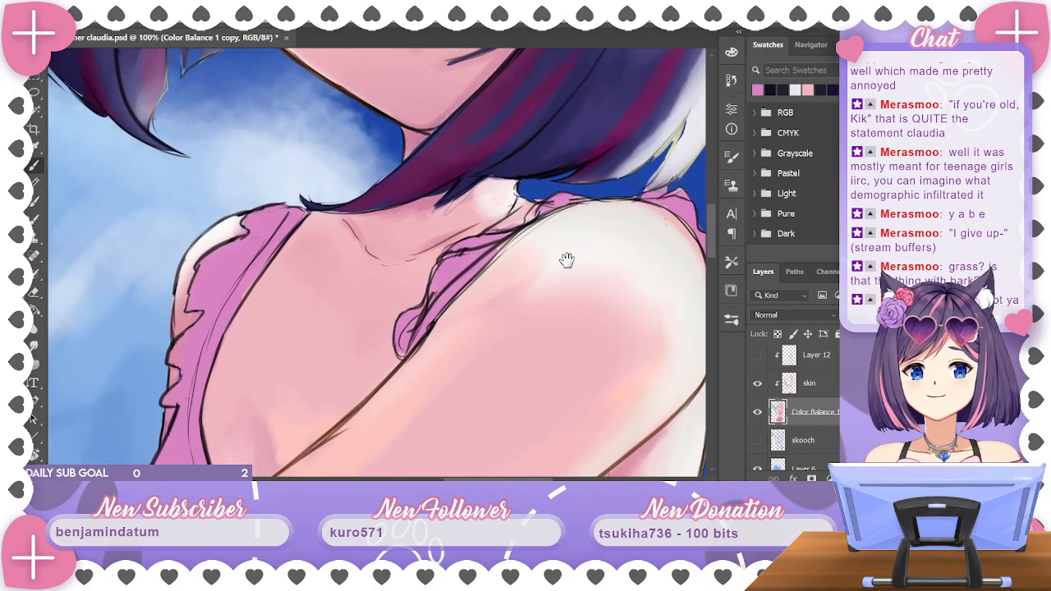
{"action": "scroll", "coordinate": [572, 268], "scroll_direction": "down", "scroll_amount": 6}
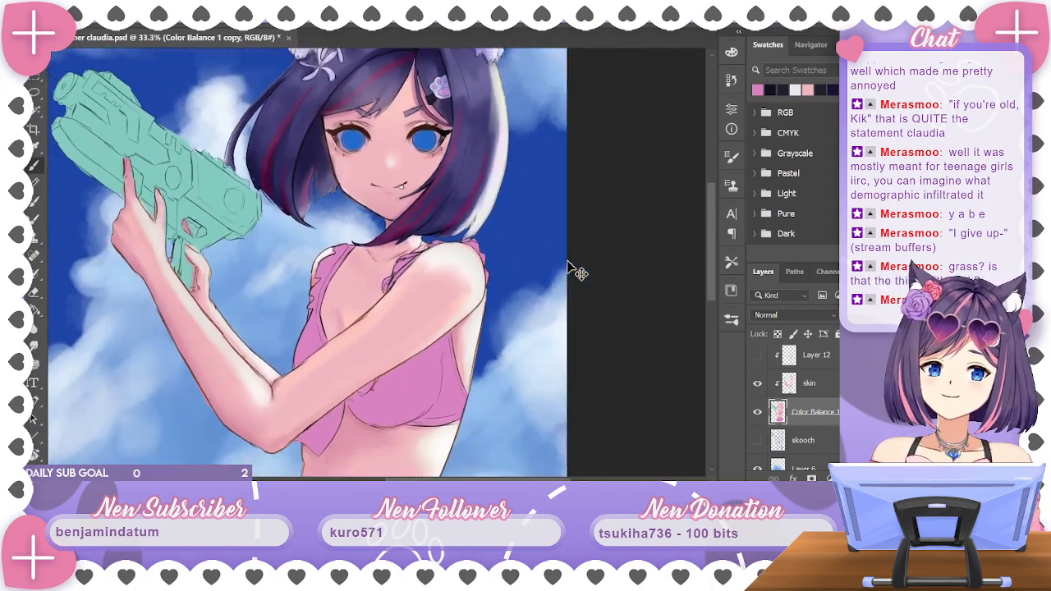
{"action": "scroll", "coordinate": [572, 269], "scroll_direction": "up", "scroll_amount": 2}
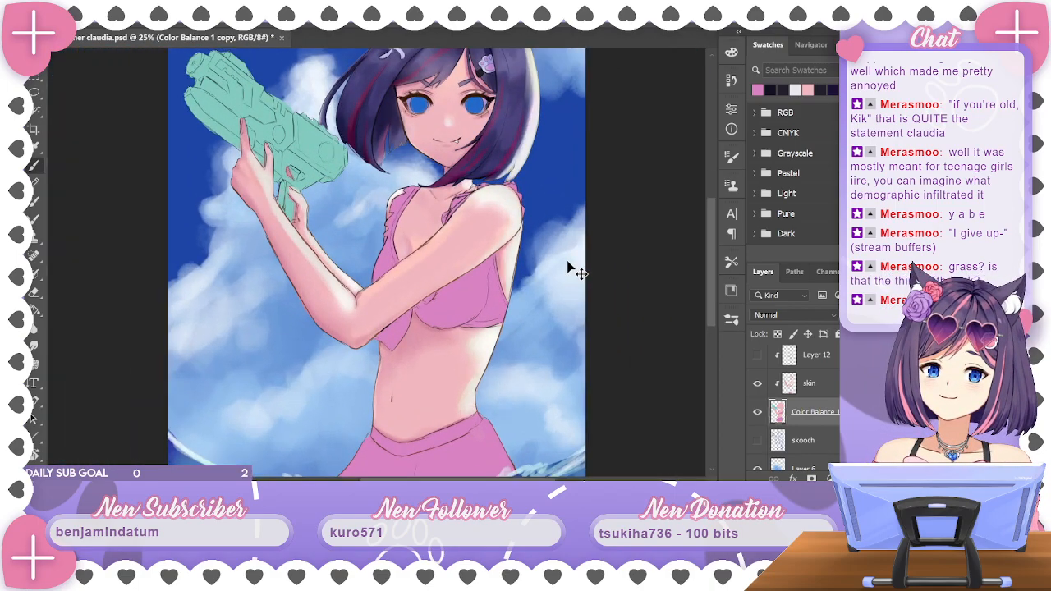
{"action": "key", "text": "ctrl+plus"}
{"action": "key", "text": "ctrl+plus"}
{"action": "key", "text": "ctrl+plus"}
{"action": "key", "text": "ctrl+plus"}
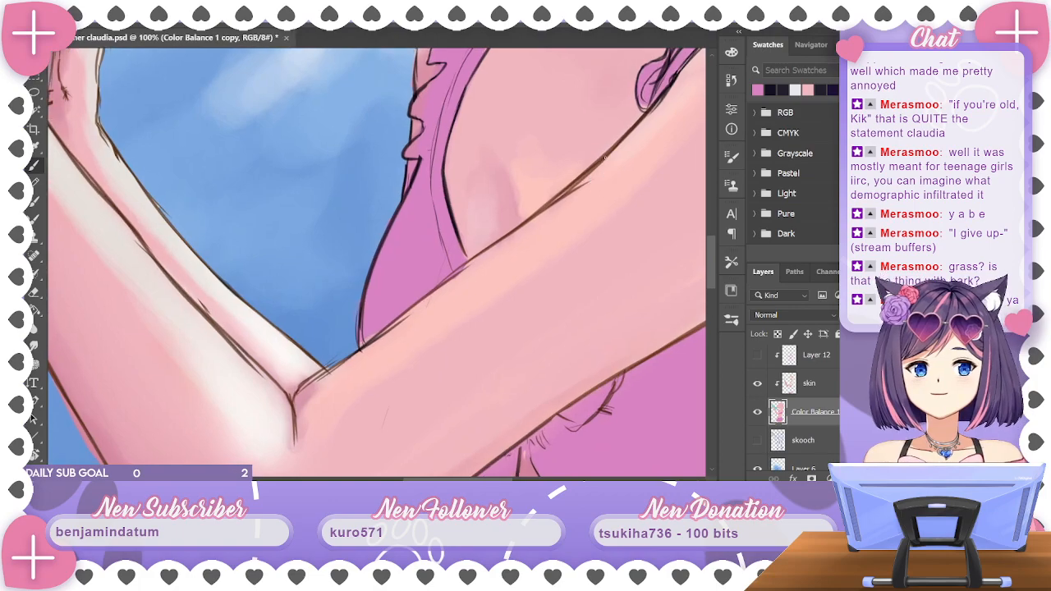
{"action": "mouse_move", "coordinate": [570, 233]}
{"action": "left_mouse_down"}
{"action": "mouse_move", "coordinate": [517, 303]}
{"action": "mouse_move", "coordinate": [491, 410]}
{"action": "left_mouse_up"}
{"action": "left_click_drag", "start_coordinate": [526, 164], "coordinate": [498, 386]}
{"action": "mouse_move", "coordinate": [513, 139]}
{"action": "left_mouse_down"}
{"action": "mouse_move", "coordinate": [511, 286]}
{"action": "mouse_move", "coordinate": [460, 312]}
{"action": "left_mouse_up"}
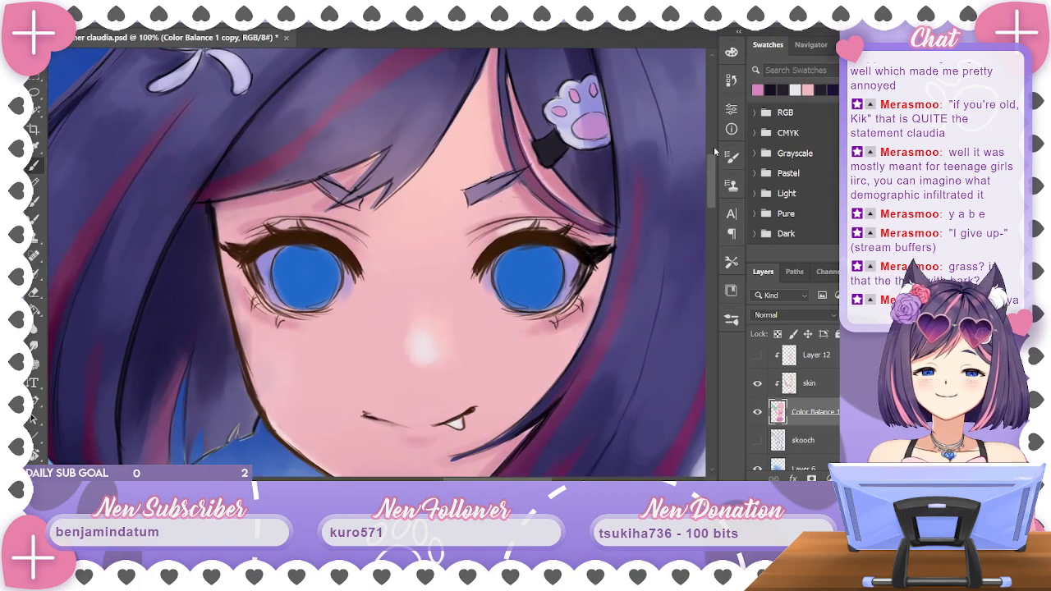
Look through the layer stack for the layer that holds the blue eye fill
{"action": "scroll", "coordinate": [792, 410], "scroll_direction": "up", "scroll_amount": 5}
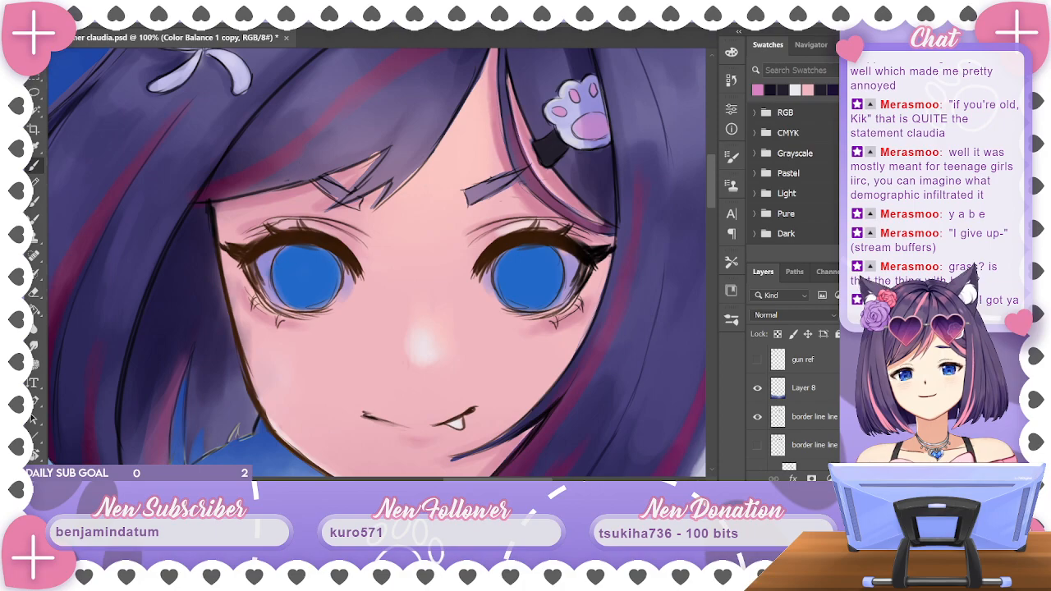
{"action": "left_click_drag", "start_coordinate": [549, 182], "coordinate": [544, 109]}
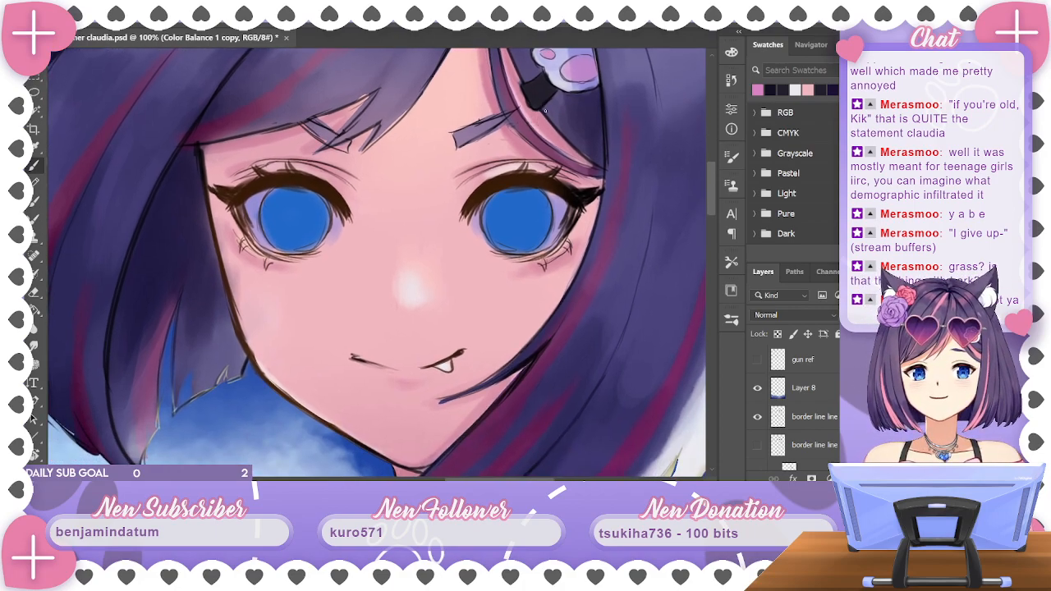
{"action": "scroll", "coordinate": [793, 411], "scroll_direction": "down", "scroll_amount": 5}
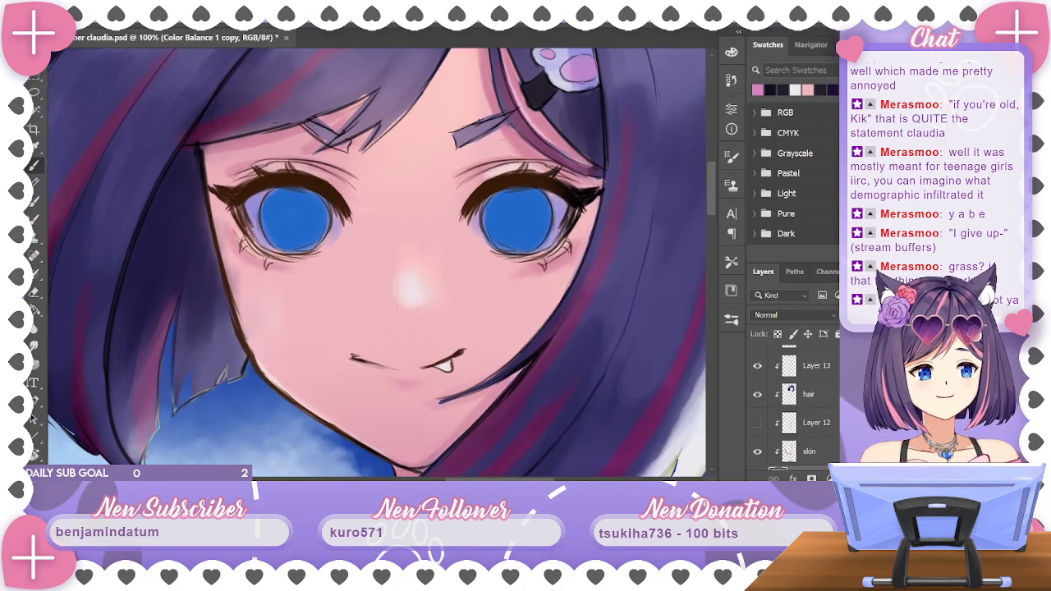
{"action": "scroll", "coordinate": [792, 410], "scroll_direction": "up", "scroll_amount": 2}
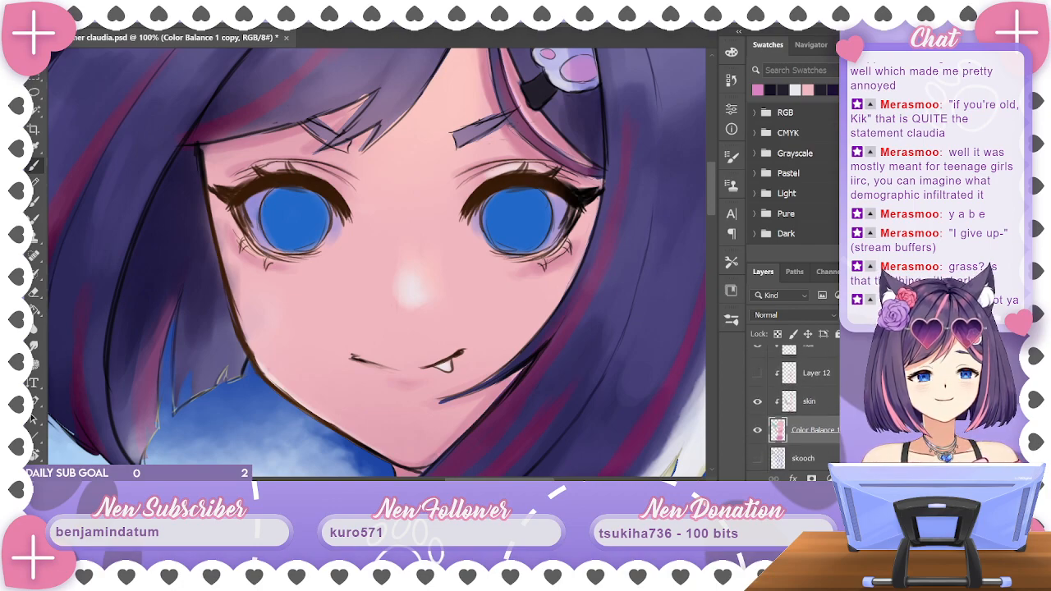
{"action": "scroll", "coordinate": [792, 410], "scroll_direction": "down", "scroll_amount": 1}
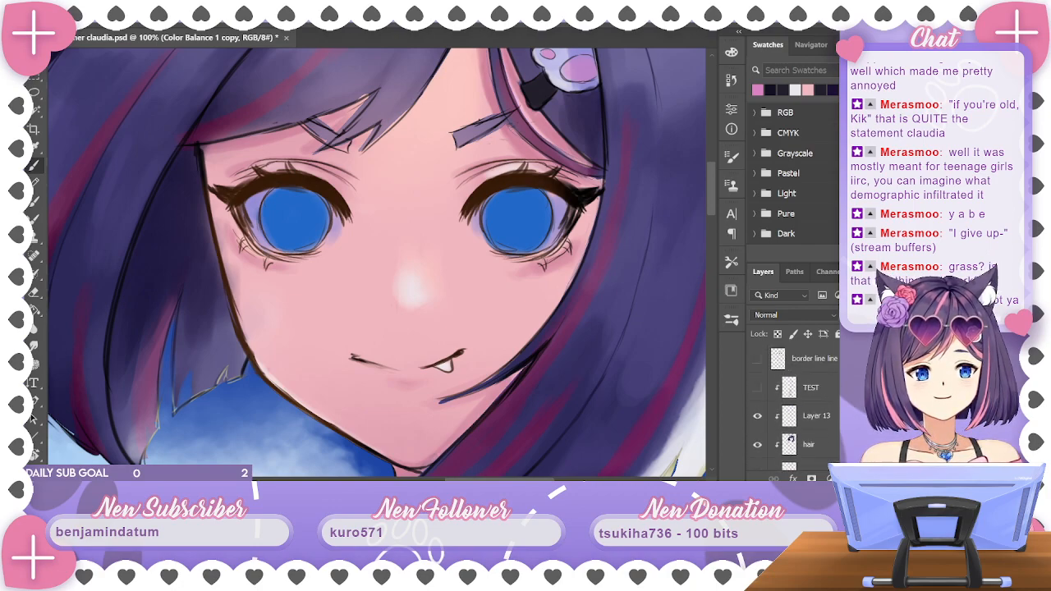
{"action": "scroll", "coordinate": [792, 411], "scroll_direction": "up", "scroll_amount": 1}
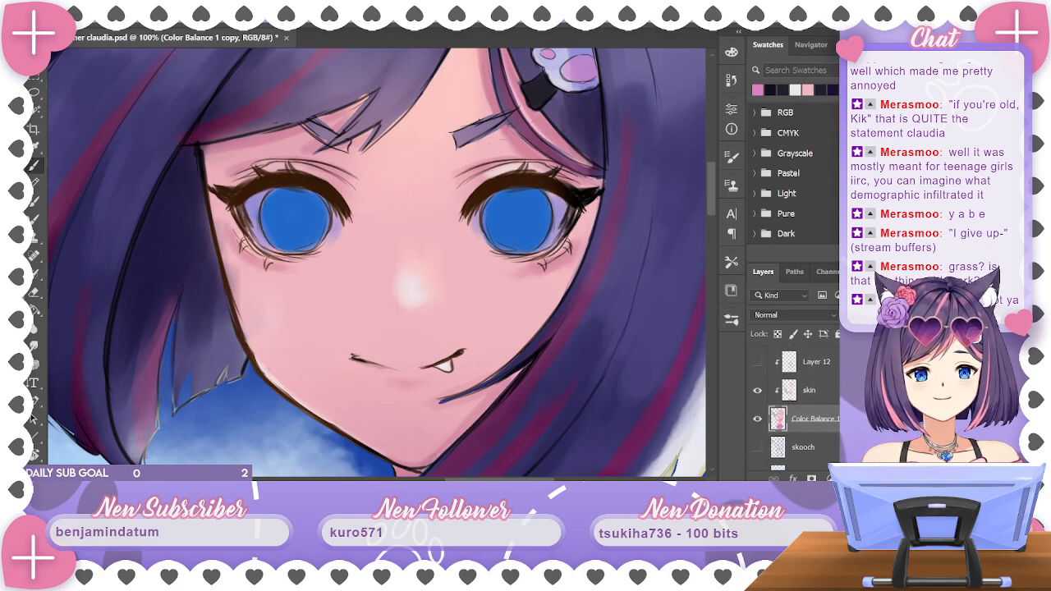
{"action": "left_click", "coordinate": [36, 279]}
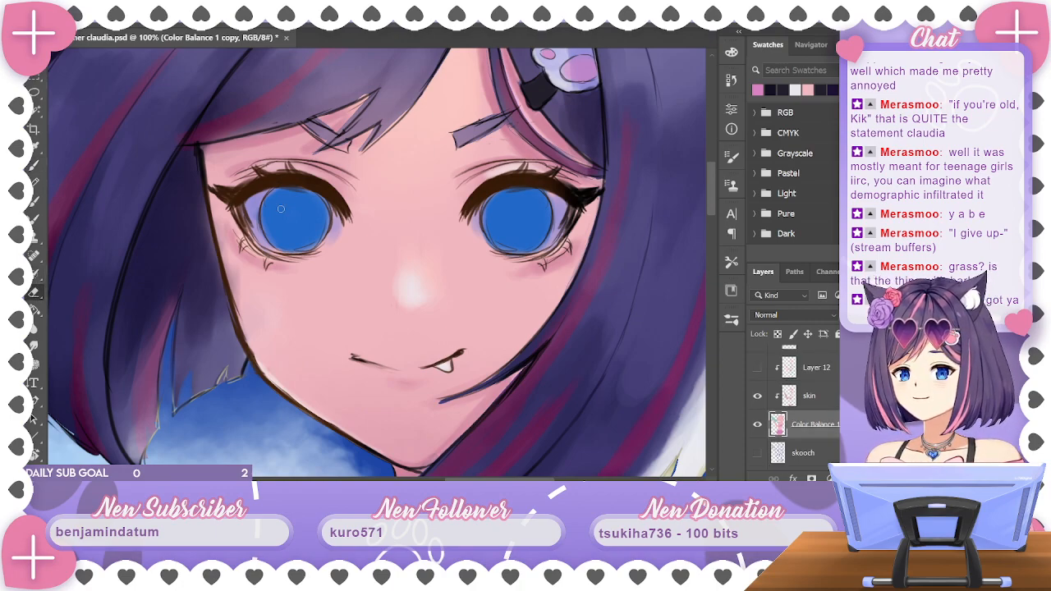
{"action": "left_click_drag", "start_coordinate": [279, 205], "coordinate": [311, 230]}
{"action": "key", "text": "ctrl+z"}
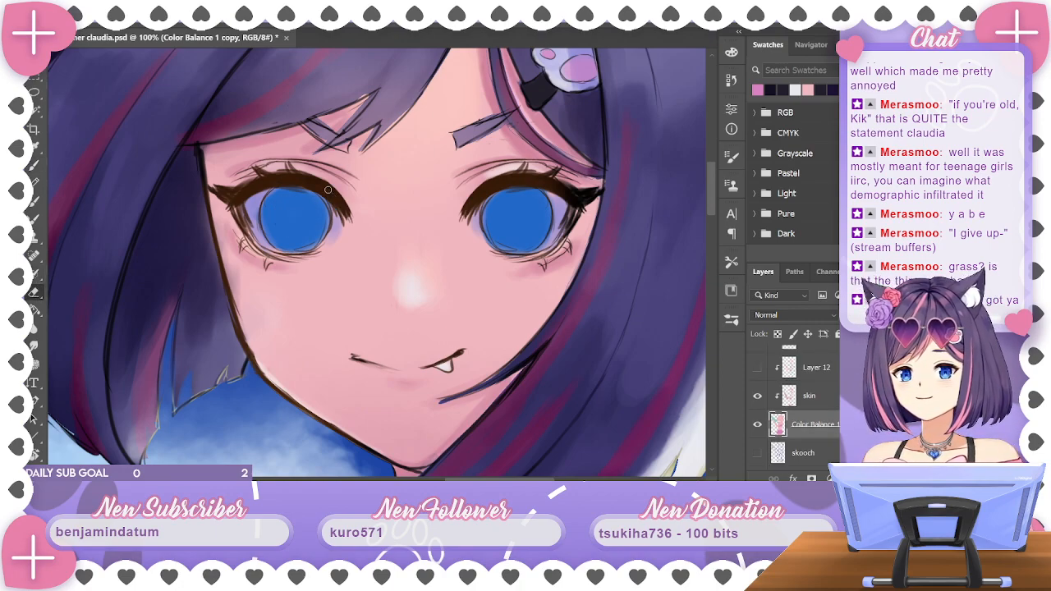
Toggle Layer 13's visibility to check that it holds the eye colours, and rename that layer eyes
{"action": "left_click", "coordinate": [34, 164]}
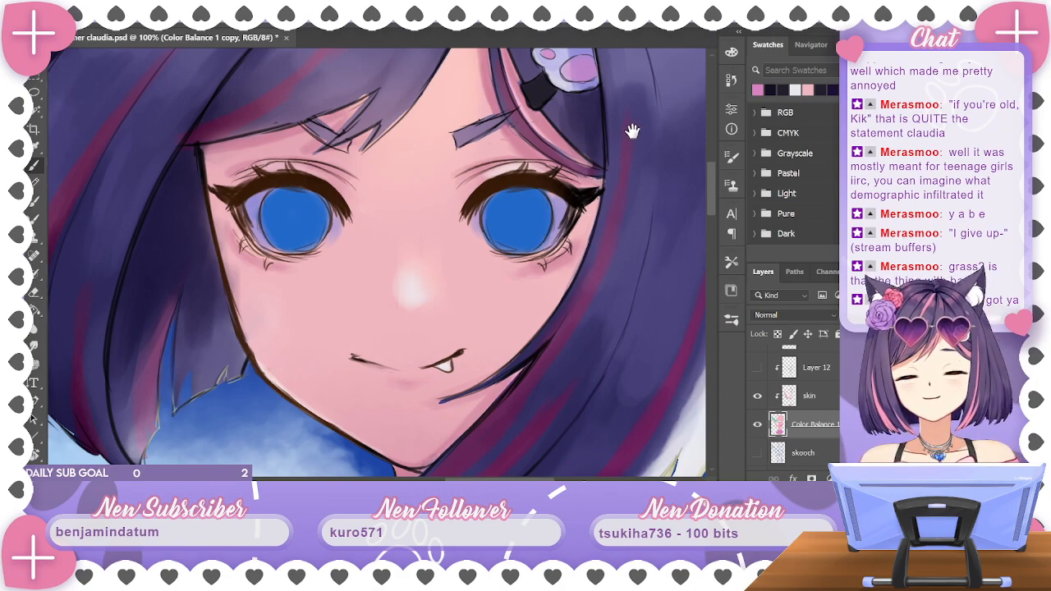
{"action": "left_click_drag", "start_coordinate": [628, 129], "coordinate": [511, 139]}
{"action": "left_click", "coordinate": [408, 205], "text": "alt"}
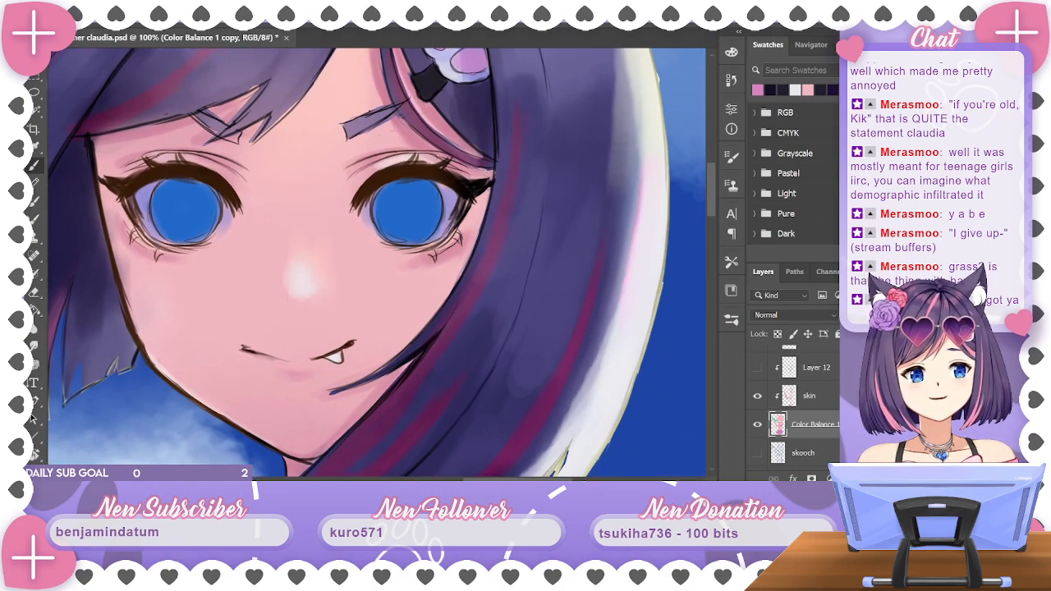
{"action": "scroll", "coordinate": [805, 418], "scroll_direction": "up", "scroll_amount": 5}
{"action": "scroll", "coordinate": [805, 418], "scroll_direction": "down", "scroll_amount": 1}
{"action": "left_click", "coordinate": [816, 433]}
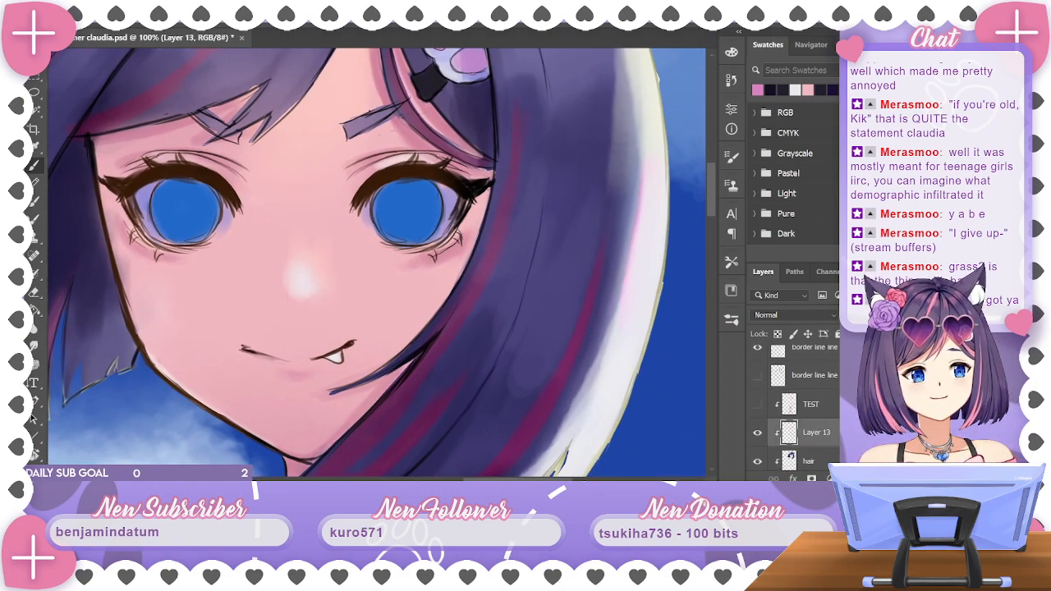
{"action": "left_click", "coordinate": [758, 433]}
{"action": "left_click", "coordinate": [758, 435]}
{"action": "left_click", "coordinate": [758, 434]}
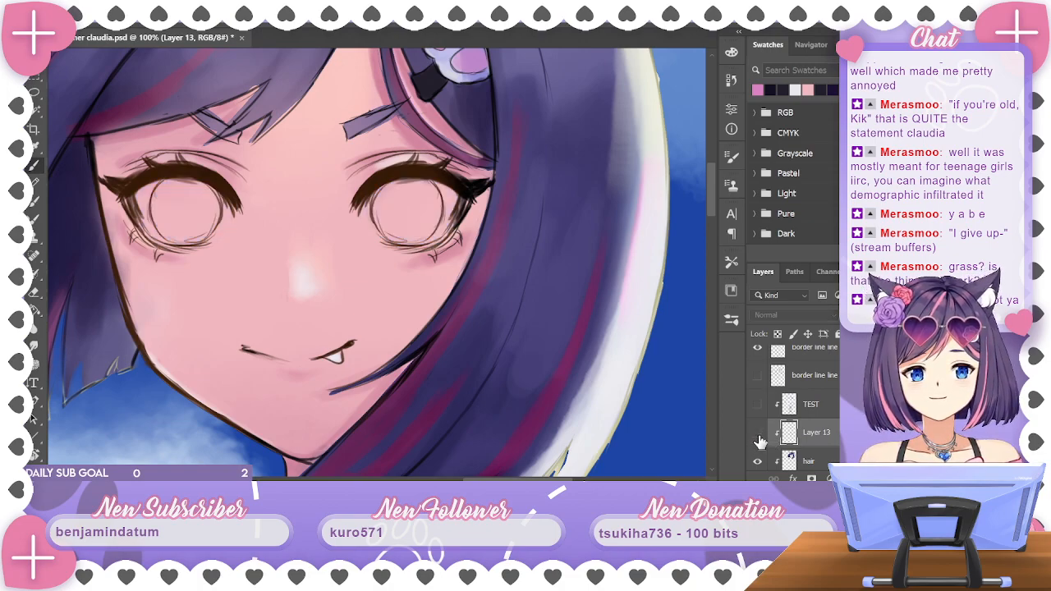
{"action": "left_click", "coordinate": [758, 434]}
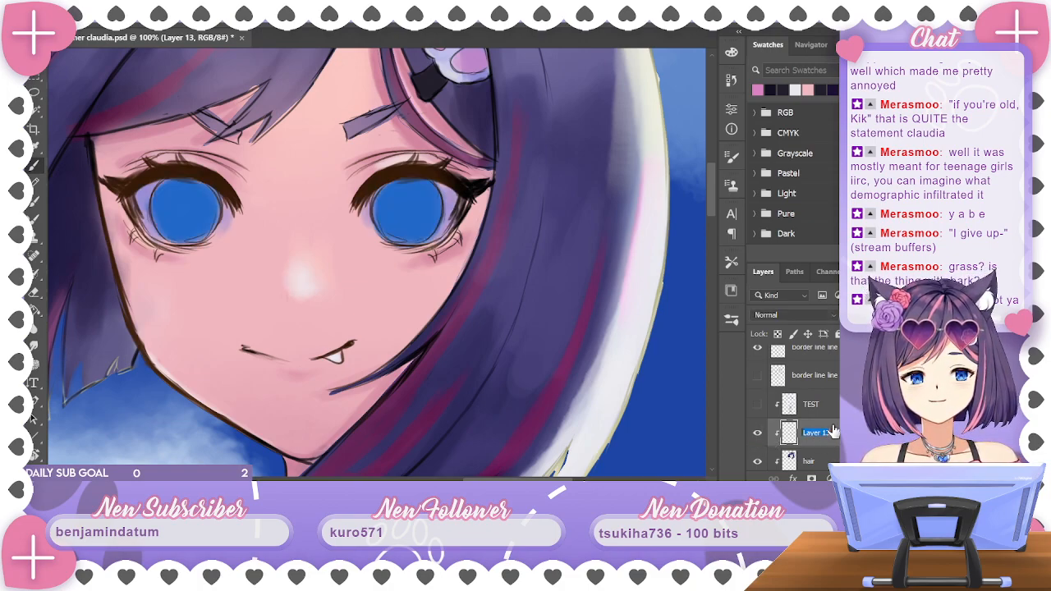
{"action": "type", "text": "yes"}
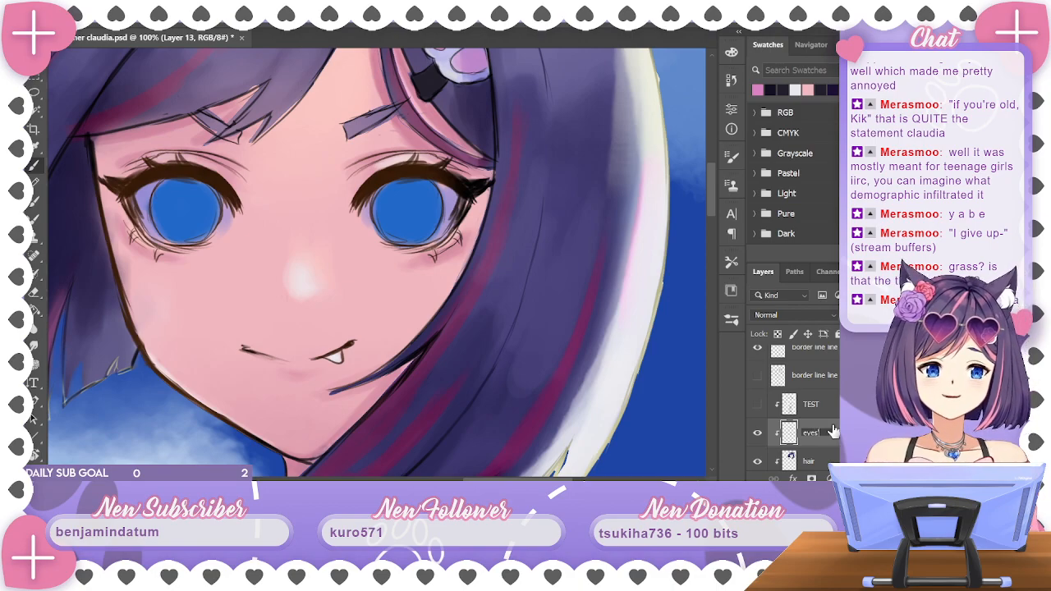
{"action": "key", "text": "Return"}
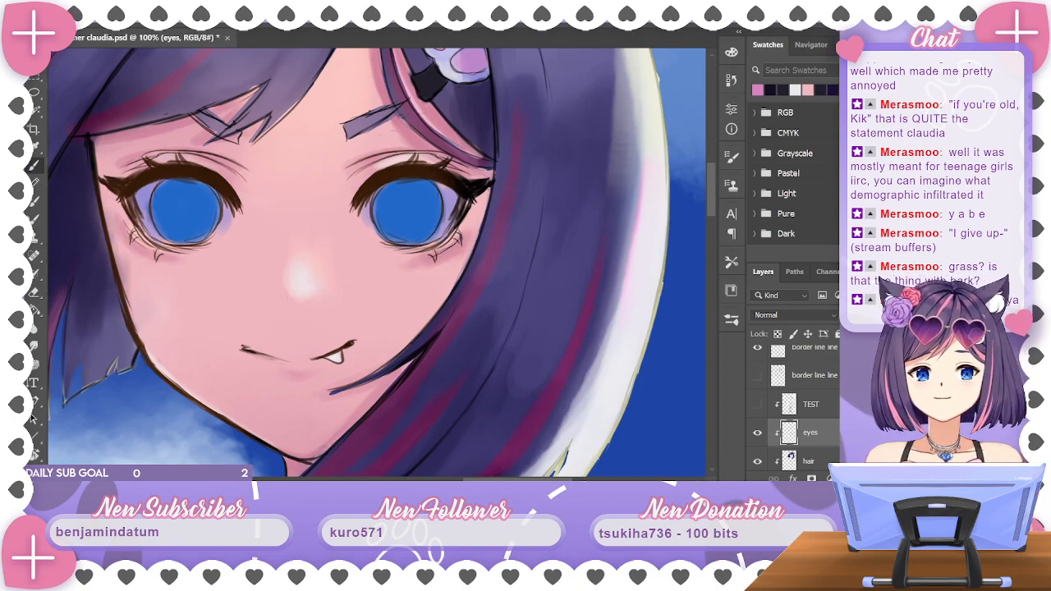
Create a new clipped layer directly above the eyes layer and make it the active layer
{"action": "key", "text": "ctrl+z"}
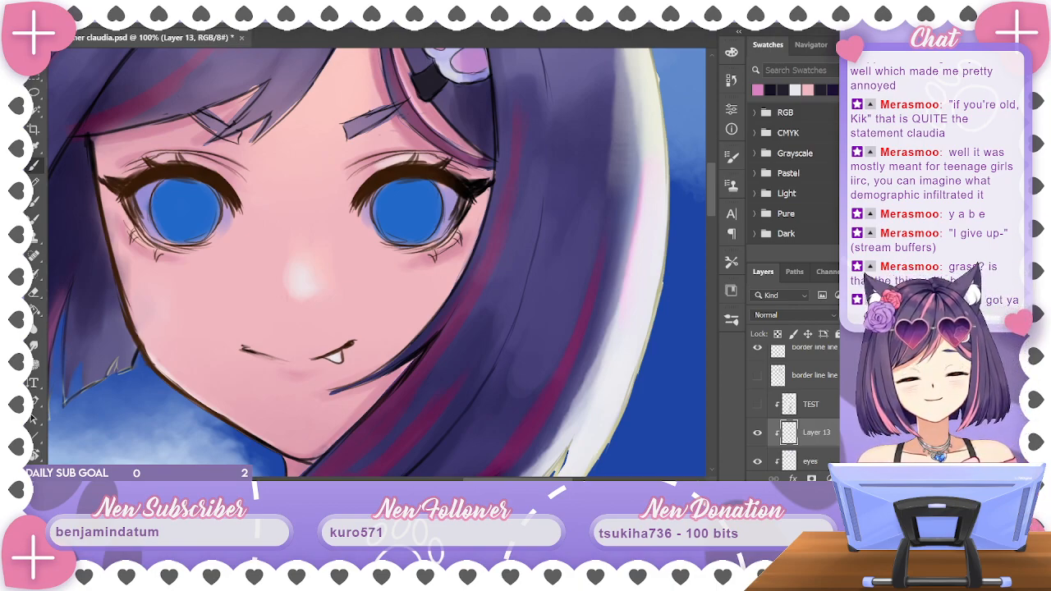
{"action": "scroll", "coordinate": [800, 407], "scroll_direction": "down", "scroll_amount": 2}
{"action": "left_click", "coordinate": [812, 407]}
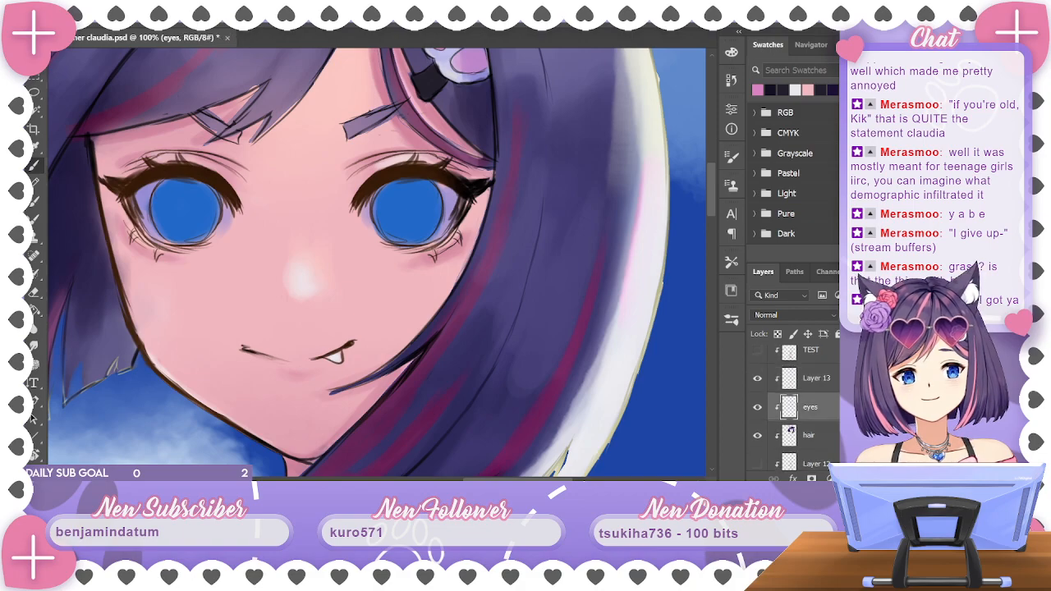
{"action": "left_click", "coordinate": [817, 385]}
Sample the iris blue and dab it on the hair beside the eye as a palette swatch, with a darker blue dab below it
{"action": "left_click", "coordinate": [425, 192], "text": "alt"}
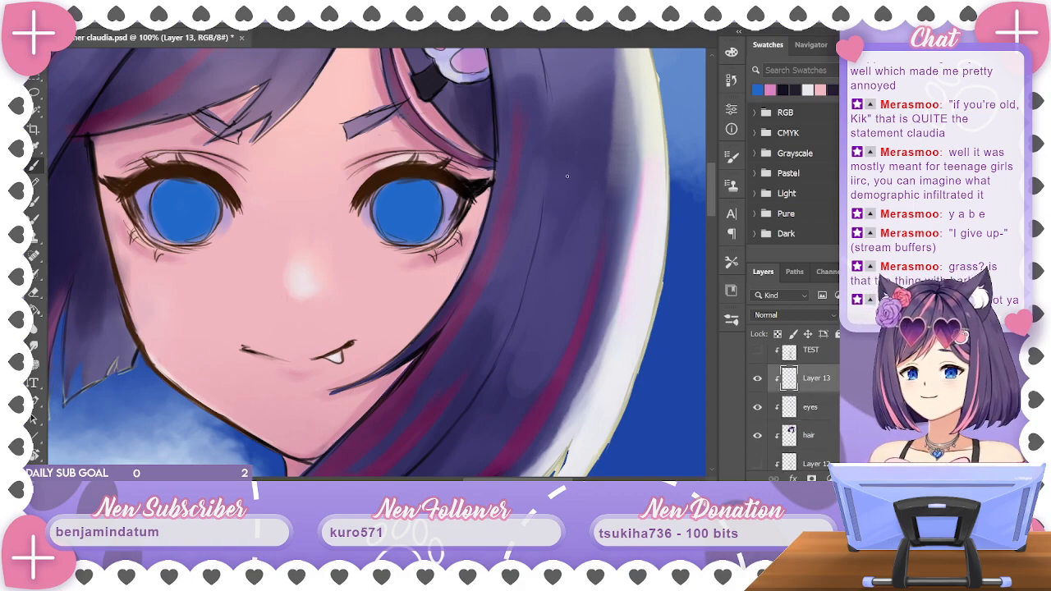
{"action": "left_click", "coordinate": [731, 52]}
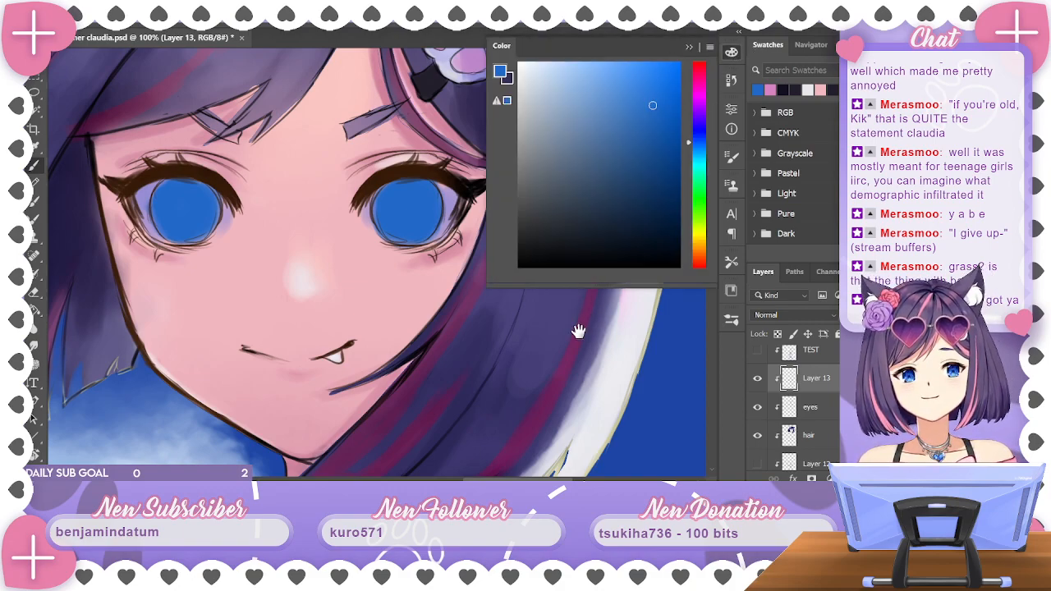
{"action": "left_click_drag", "start_coordinate": [577, 332], "coordinate": [331, 359]}
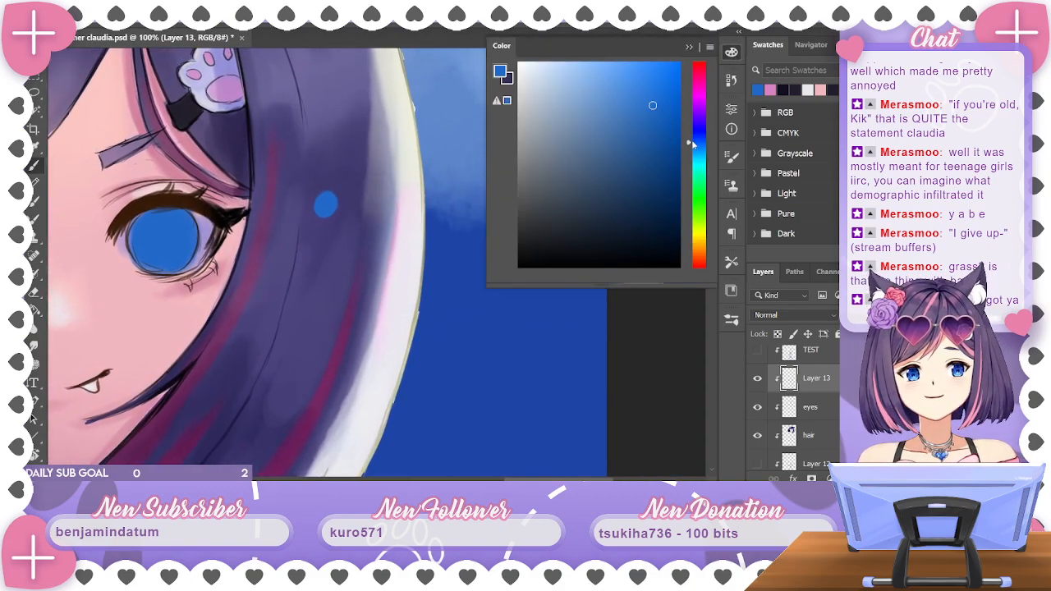
{"action": "left_click_drag", "start_coordinate": [647, 159], "coordinate": [665, 157]}
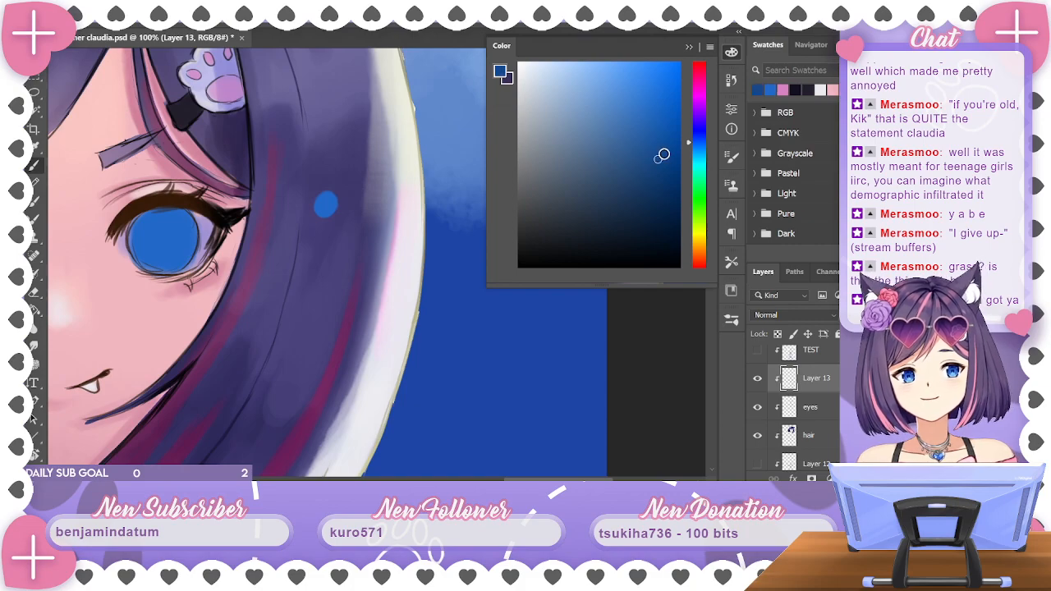
{"action": "left_click", "coordinate": [325, 230]}
Add a lighter blue dab above the palette swatches on the hair and change the brush colour to a light cyan
{"action": "left_click", "coordinate": [646, 92]}
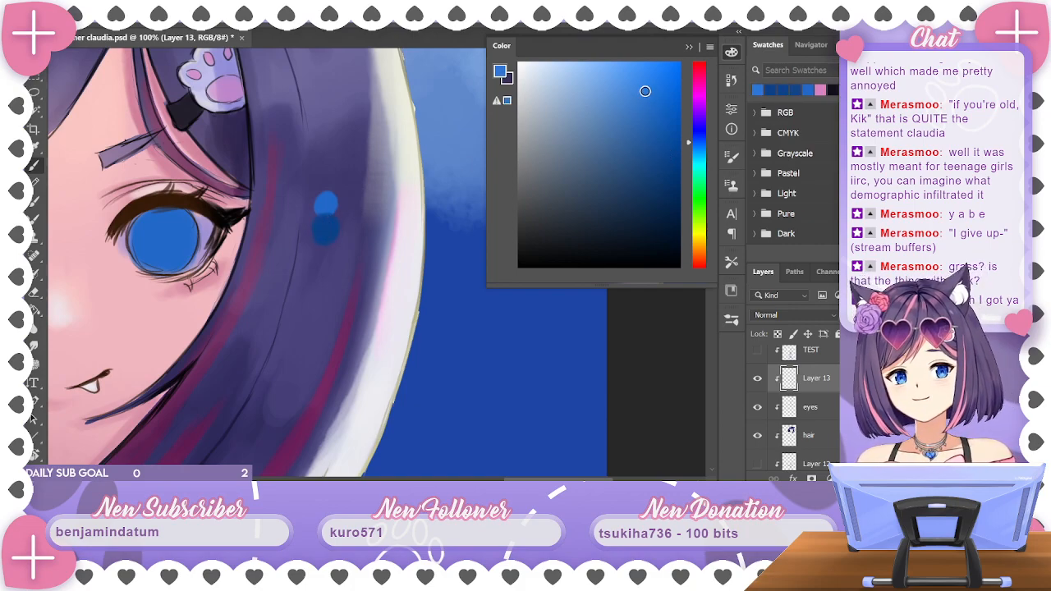
{"action": "left_click", "coordinate": [327, 202]}
{"action": "left_click", "coordinate": [633, 80]}
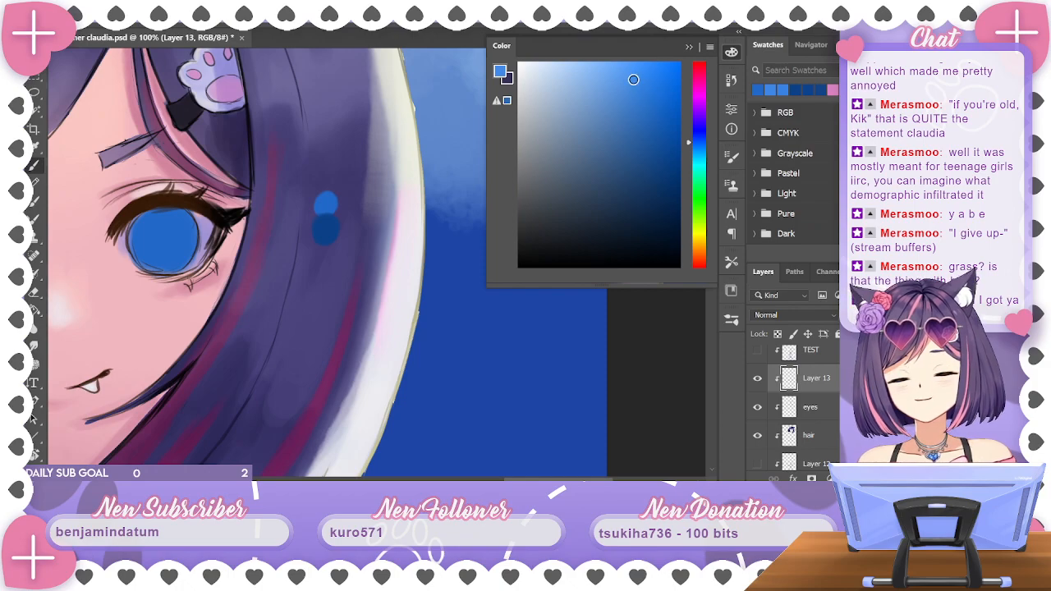
{"action": "left_click", "coordinate": [628, 77]}
{"action": "left_click_drag", "start_coordinate": [325, 174], "coordinate": [325, 181]}
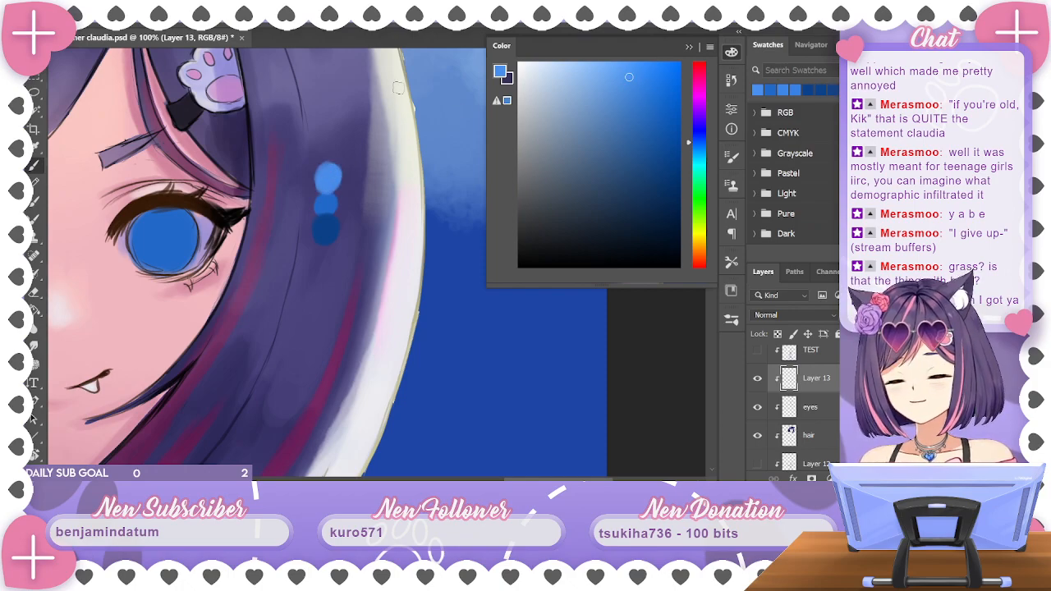
{"action": "left_click", "coordinate": [696, 159]}
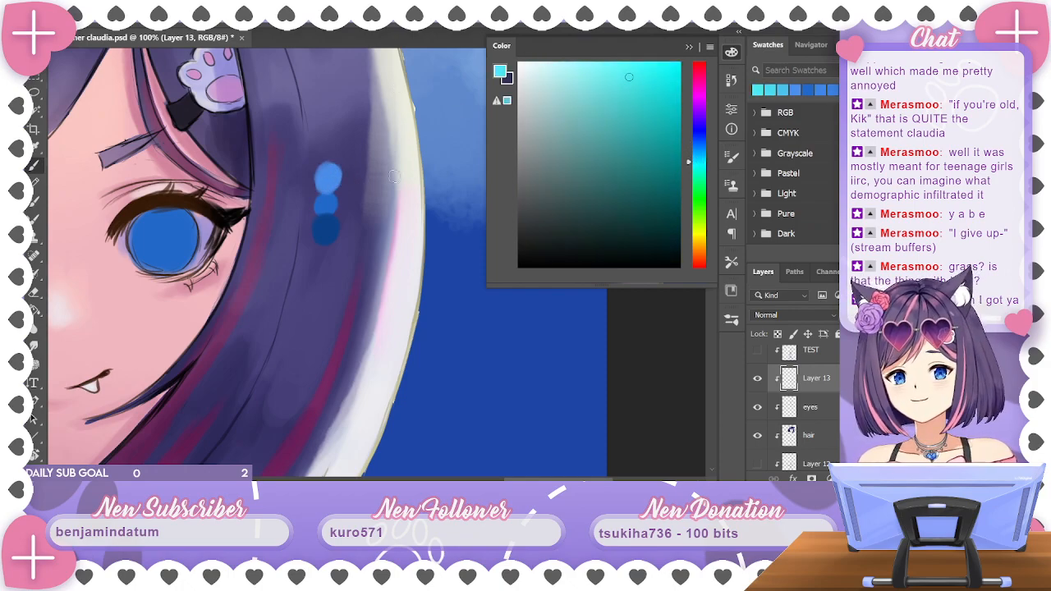
Lighten the cyan brush colour and dab it on the hair beside the blue palette swatches
{"action": "left_click", "coordinate": [618, 74]}
{"action": "left_click", "coordinate": [602, 73]}
{"action": "left_click_drag", "start_coordinate": [345, 193], "coordinate": [353, 192]}
{"action": "left_click_drag", "start_coordinate": [335, 308], "coordinate": [427, 319]}
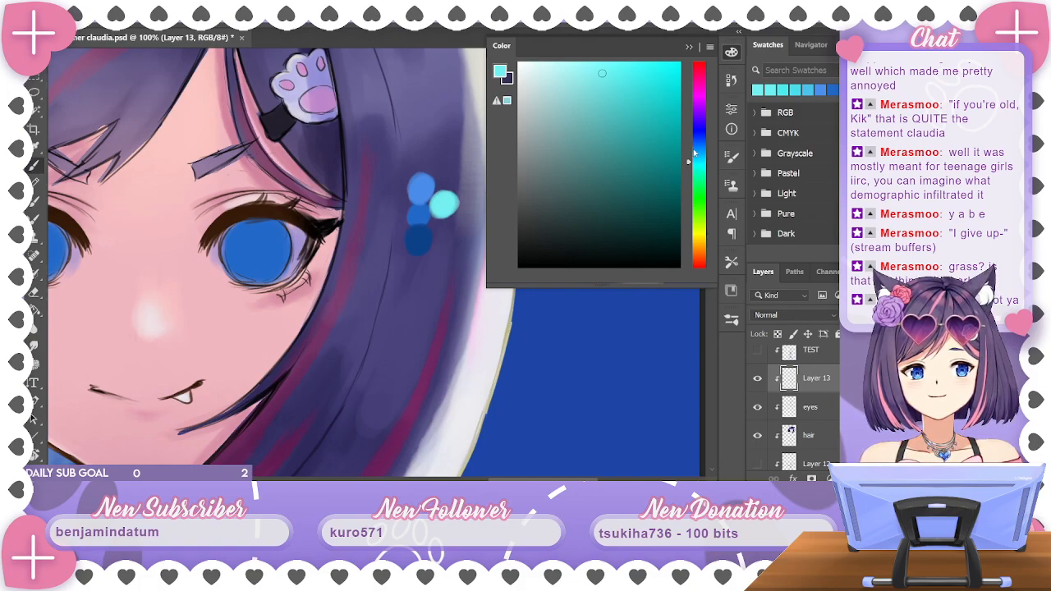
Shift the blue's hue to indigo, undo that dab, and dab purple beside the blue palette swatches instead
{"action": "left_click_drag", "start_coordinate": [694, 153], "coordinate": [699, 118]}
{"action": "left_click", "coordinate": [428, 209], "text": "alt"}
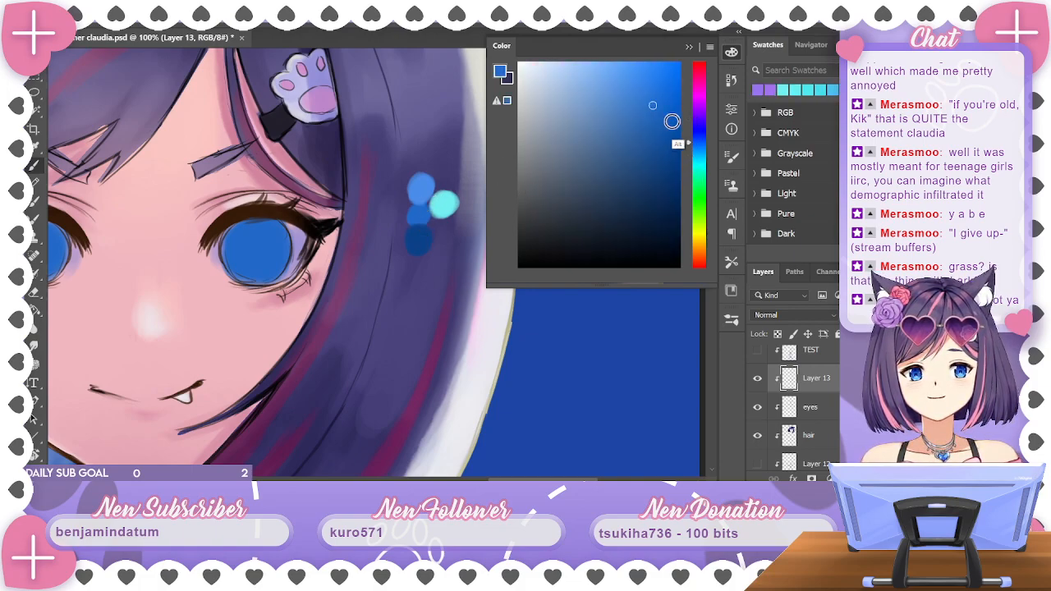
{"action": "left_click", "coordinate": [696, 123]}
{"action": "left_click", "coordinate": [398, 217]}
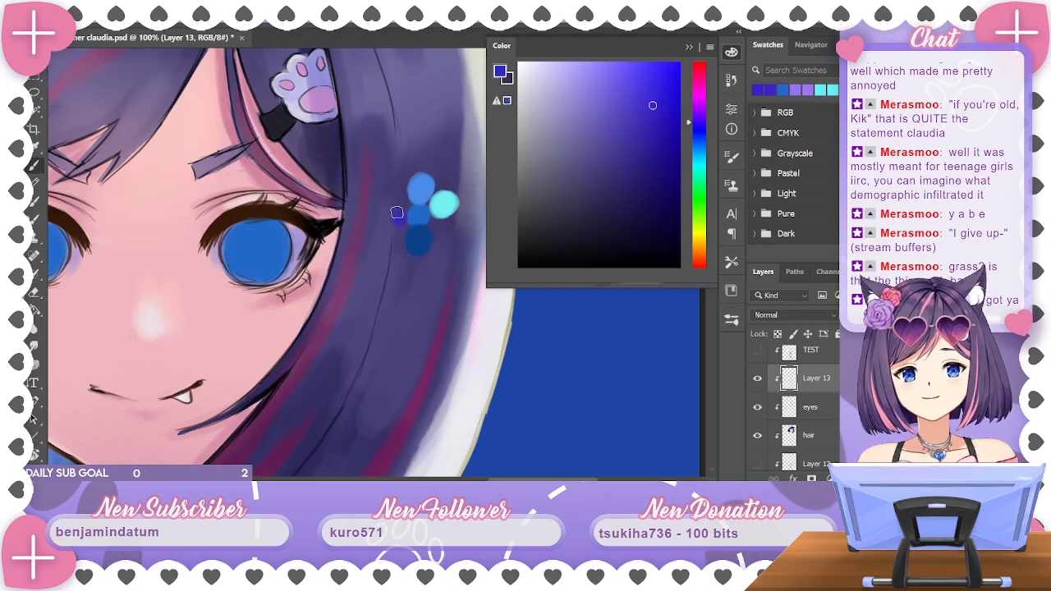
{"action": "key", "text": "ctrl+z"}
{"action": "left_click_drag", "start_coordinate": [698, 122], "coordinate": [698, 106]}
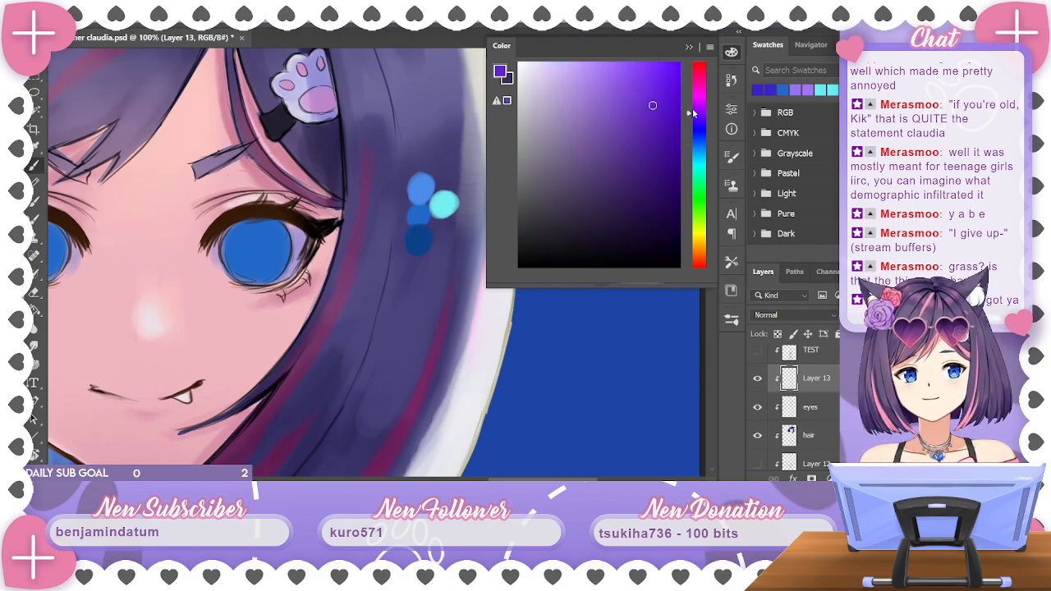
{"action": "left_click_drag", "start_coordinate": [398, 222], "coordinate": [404, 214]}
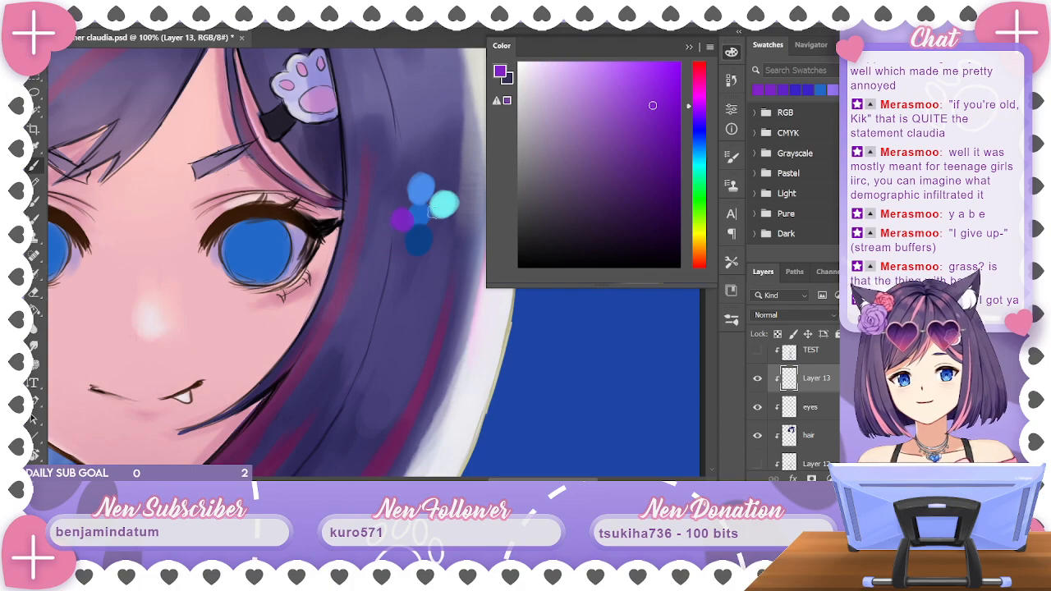
Bring both eyes into view and choose the Soft Round brush at 35 px with 0% hardness
{"action": "mouse_move", "coordinate": [379, 308]}
{"action": "left_mouse_down"}
{"action": "mouse_move", "coordinate": [399, 312]}
{"action": "mouse_move", "coordinate": [304, 312]}
{"action": "mouse_move", "coordinate": [315, 302]}
{"action": "mouse_move", "coordinate": [495, 296]}
{"action": "mouse_move", "coordinate": [516, 308]}
{"action": "mouse_move", "coordinate": [500, 369]}
{"action": "left_mouse_up"}
{"action": "left_click", "coordinate": [690, 48]}
{"action": "right_click", "coordinate": [58, 49]}
{"action": "left_click_drag", "start_coordinate": [195, 345], "coordinate": [194, 181]}
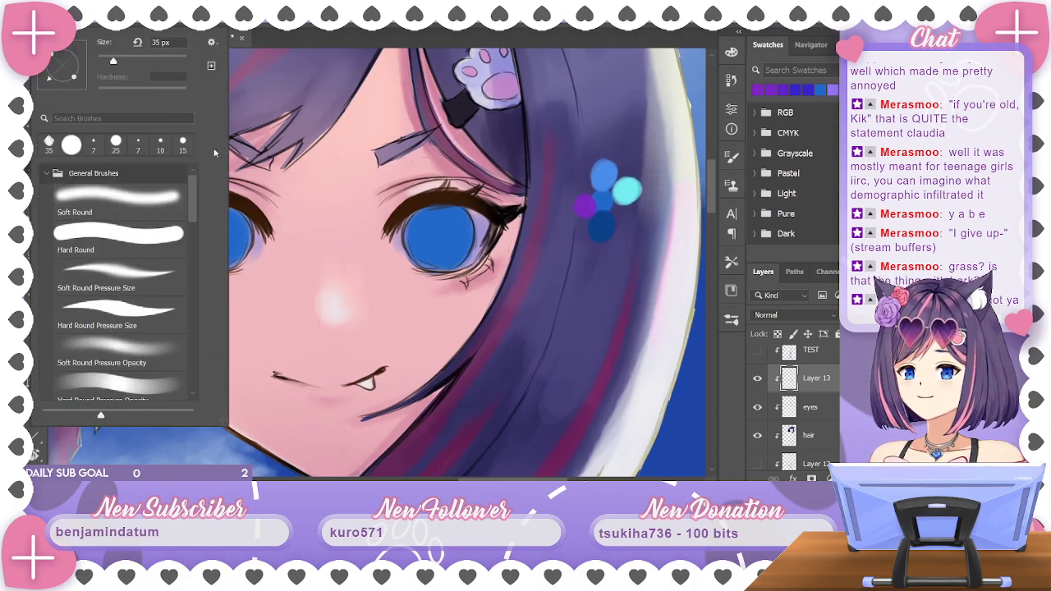
{"action": "left_click", "coordinate": [166, 239]}
{"action": "left_click", "coordinate": [169, 199]}
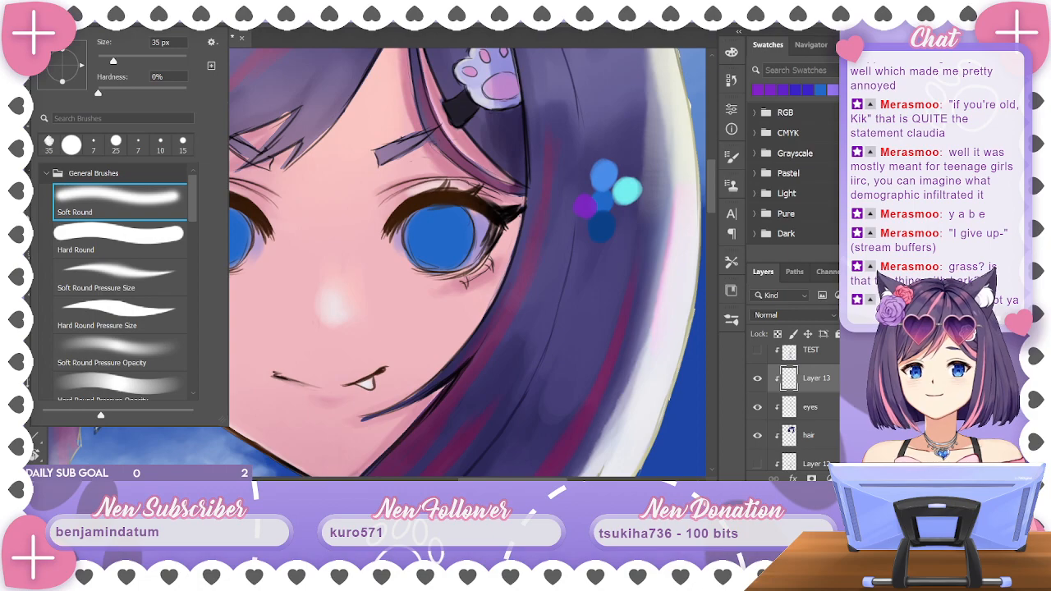
{"action": "key", "text": "Return"}
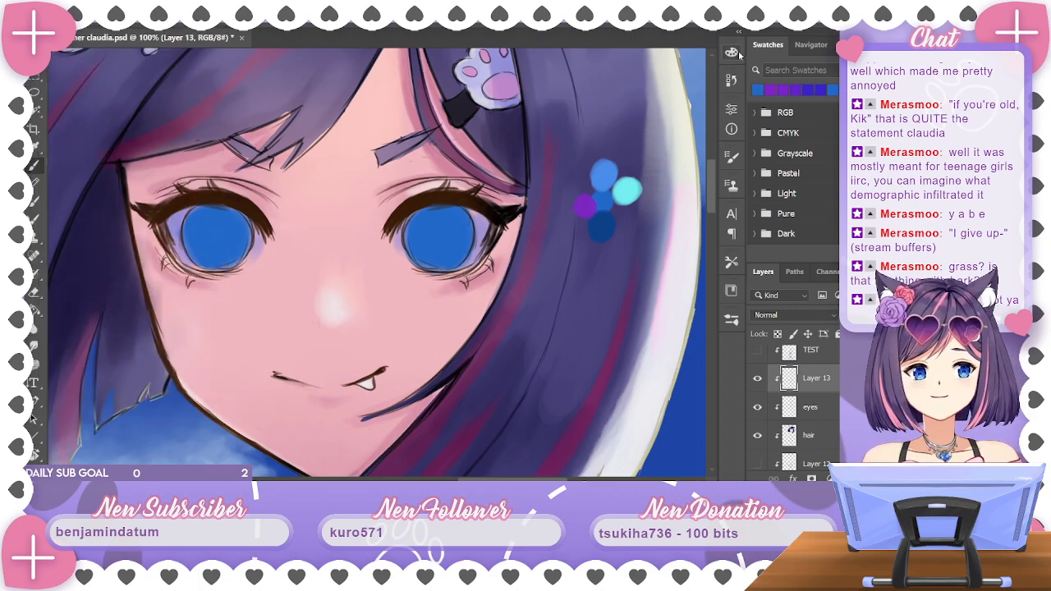
Pick a light grey and paint it softly over both irises
{"action": "left_click", "coordinate": [731, 51]}
{"action": "left_click", "coordinate": [545, 87]}
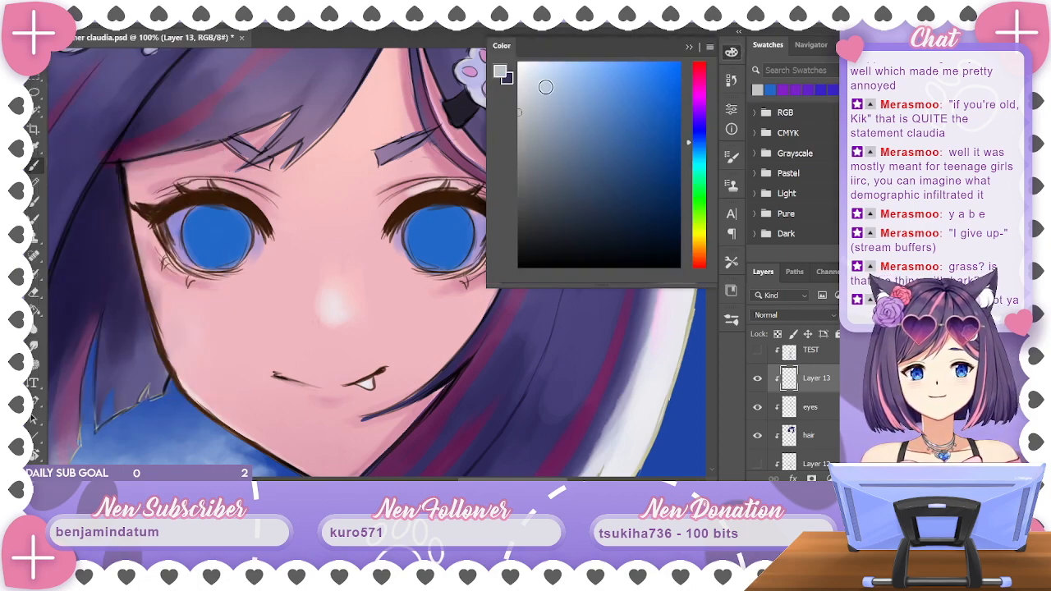
{"action": "left_click", "coordinate": [689, 47]}
{"action": "mouse_move", "coordinate": [435, 224]}
{"action": "left_mouse_down"}
{"action": "mouse_move", "coordinate": [427, 242]}
{"action": "mouse_move", "coordinate": [448, 247]}
{"action": "mouse_move", "coordinate": [435, 232]}
{"action": "mouse_move", "coordinate": [413, 246]}
{"action": "mouse_move", "coordinate": [427, 212]}
{"action": "mouse_move", "coordinate": [466, 234]}
{"action": "left_mouse_up"}
{"action": "mouse_move", "coordinate": [209, 223]}
{"action": "left_mouse_down"}
{"action": "mouse_move", "coordinate": [212, 238]}
{"action": "mouse_move", "coordinate": [191, 236]}
{"action": "mouse_move", "coordinate": [230, 250]}
{"action": "mouse_move", "coordinate": [240, 230]}
{"action": "mouse_move", "coordinate": [228, 258]}
{"action": "mouse_move", "coordinate": [215, 253]}
{"action": "left_mouse_up"}
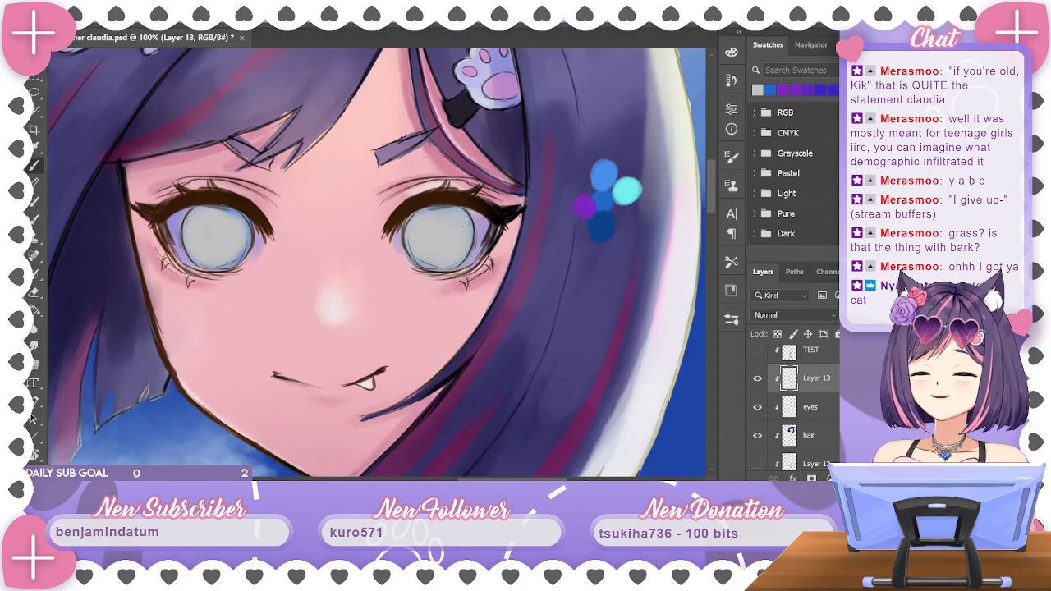
Return to the recent 35 px textured brush and try shading the greyed irises with blues sampled from the palette
{"action": "right_click", "coordinate": [140, 62]}
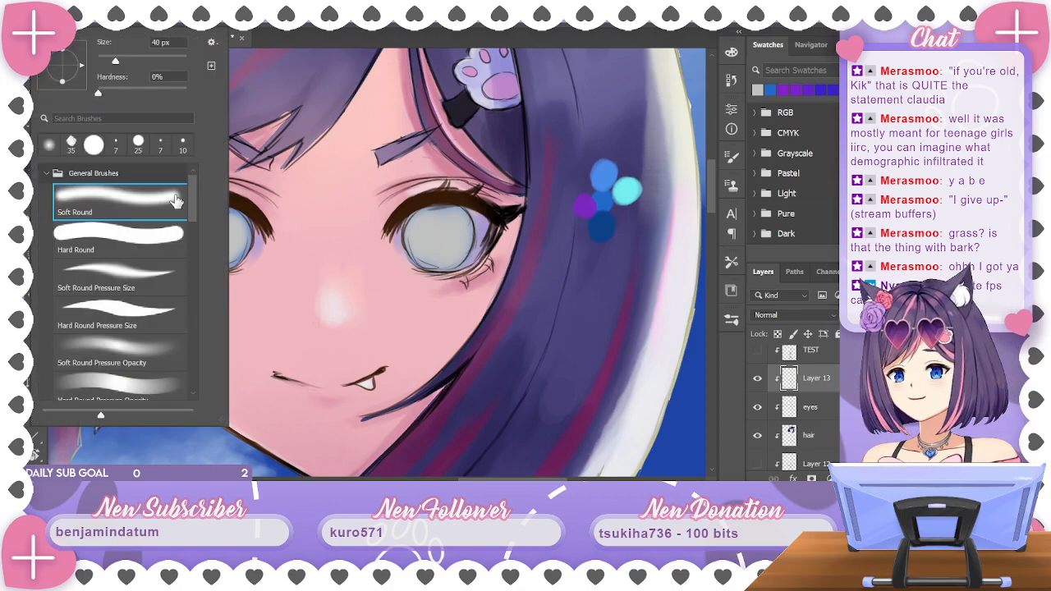
{"action": "double_click", "coordinate": [74, 146]}
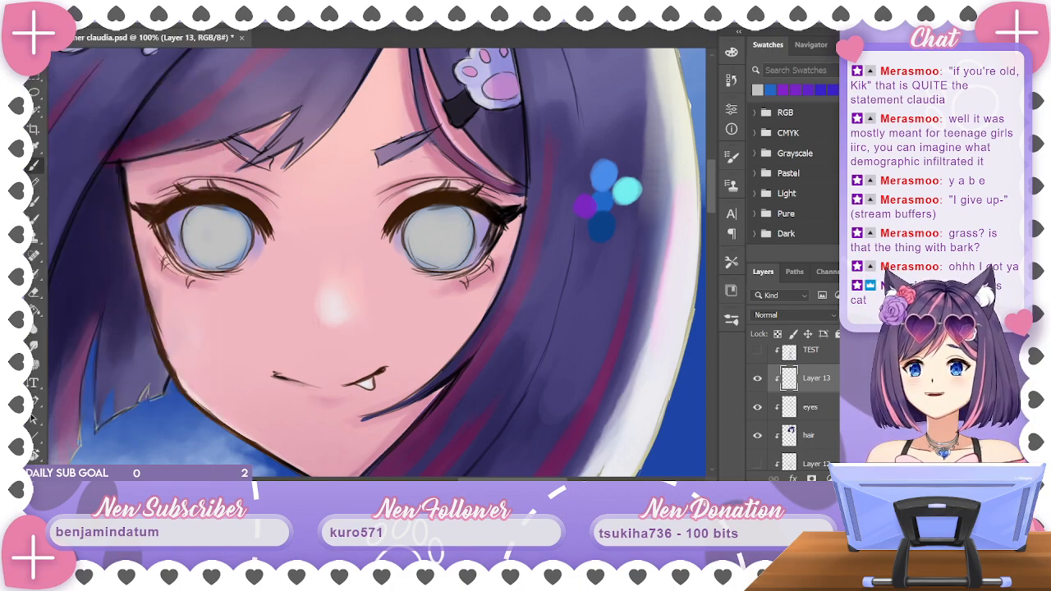
{"action": "left_click", "coordinate": [629, 188], "text": "alt"}
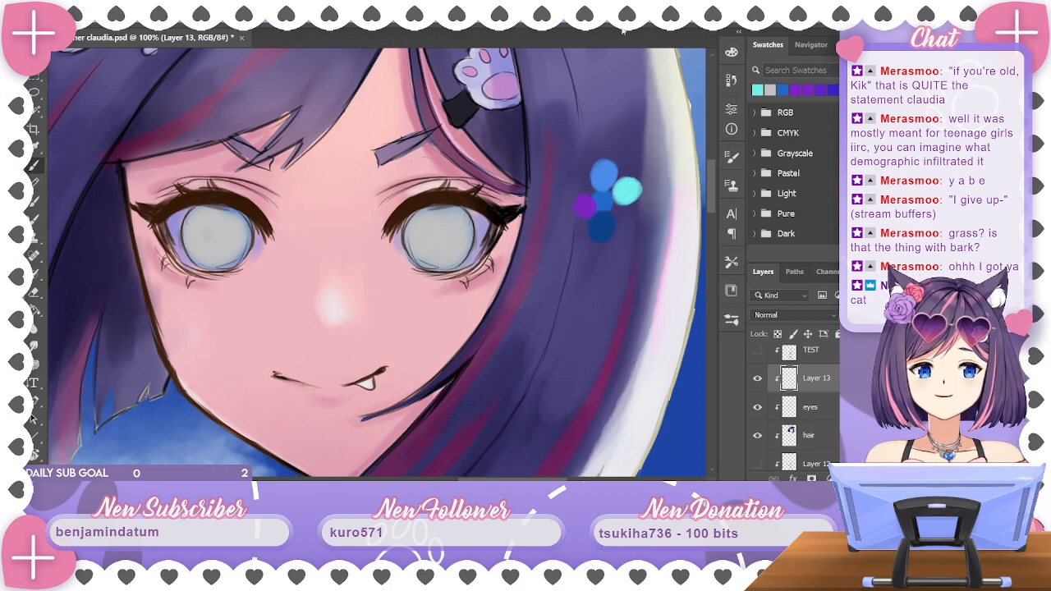
{"action": "left_click", "coordinate": [603, 199], "text": "alt"}
{"action": "mouse_move", "coordinate": [415, 213]}
{"action": "left_mouse_down"}
{"action": "mouse_move", "coordinate": [434, 234]}
{"action": "mouse_move", "coordinate": [472, 226]}
{"action": "mouse_move", "coordinate": [420, 229]}
{"action": "mouse_move", "coordinate": [456, 223]}
{"action": "mouse_move", "coordinate": [428, 223]}
{"action": "mouse_move", "coordinate": [459, 234]}
{"action": "left_mouse_up"}
{"action": "left_click_drag", "start_coordinate": [215, 223], "coordinate": [195, 220]}
{"action": "mouse_move", "coordinate": [227, 222]}
{"action": "left_mouse_down"}
{"action": "mouse_move", "coordinate": [236, 229]}
{"action": "mouse_move", "coordinate": [210, 237]}
{"action": "left_mouse_up"}
{"action": "left_click", "coordinate": [603, 229], "text": "alt"}
{"action": "mouse_move", "coordinate": [437, 251]}
{"action": "left_mouse_down"}
{"action": "mouse_move", "coordinate": [458, 231]}
{"action": "mouse_move", "coordinate": [423, 235]}
{"action": "mouse_move", "coordinate": [437, 255]}
{"action": "mouse_move", "coordinate": [492, 229]}
{"action": "left_mouse_up"}
{"action": "key", "text": "ctrl+z"}
{"action": "left_click", "coordinate": [445, 223], "text": "alt"}
Undo the blue and grey iris painting and the purple palette dab, returning to the plain blue irises
{"action": "key", "text": "ctrl+z"}
{"action": "key", "text": "ctrl+z"}
{"action": "key", "text": "ctrl+z"}
{"action": "key", "text": "ctrl+z"}
{"action": "key", "text": "ctrl+z"}
{"action": "key", "text": "ctrl+z"}
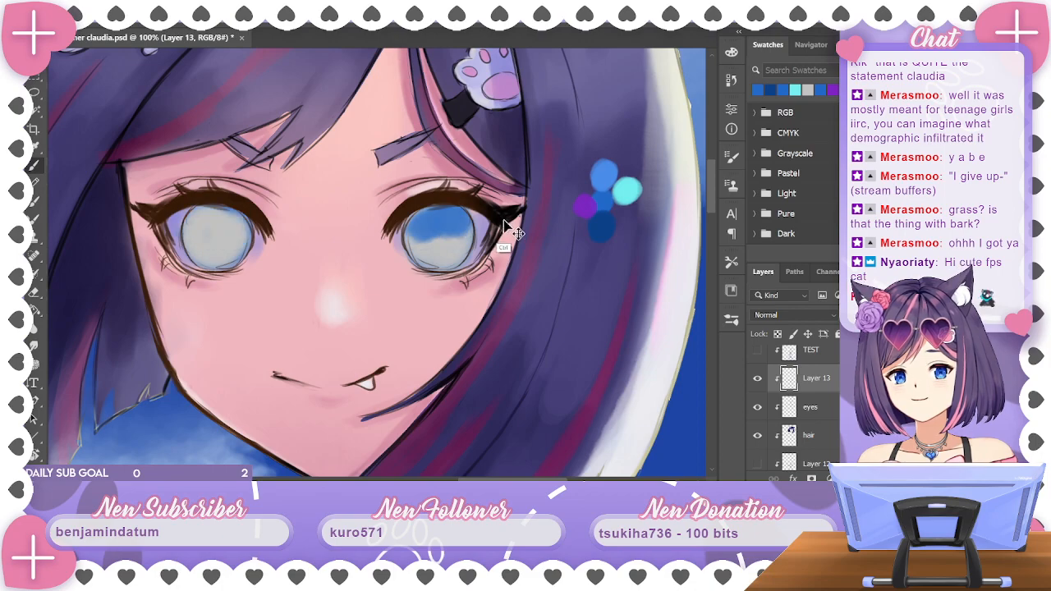
{"action": "key", "text": "ctrl+z"}
{"action": "key", "text": "ctrl+z"}
{"action": "key", "text": "ctrl+z"}
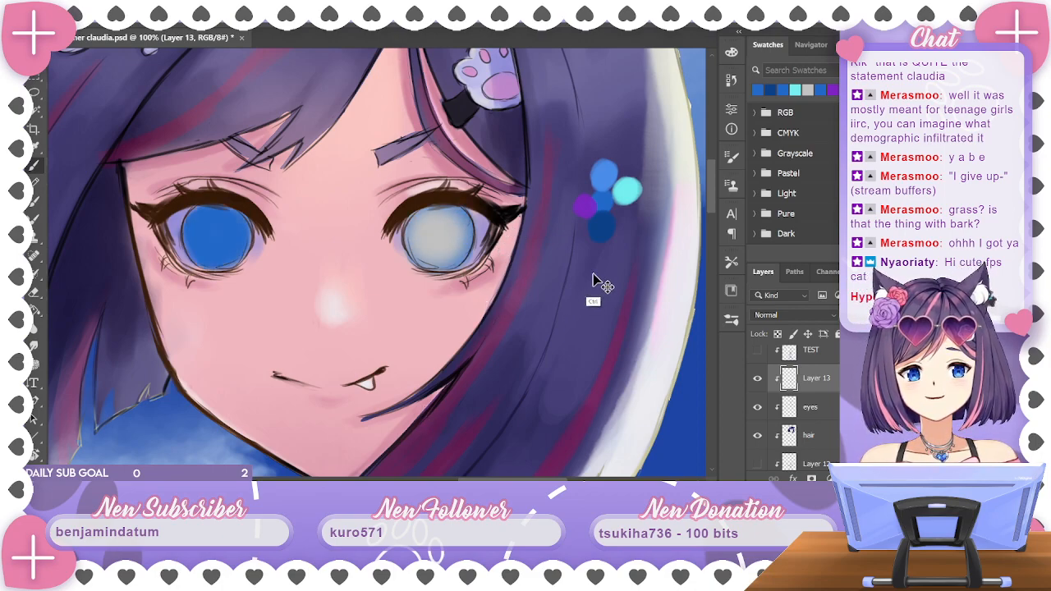
{"action": "key", "text": "ctrl+z"}
Sample the dark blue swatch and shade the upper half of both irises, undoing strokes that need redoing
{"action": "left_click", "coordinate": [597, 228], "text": "alt"}
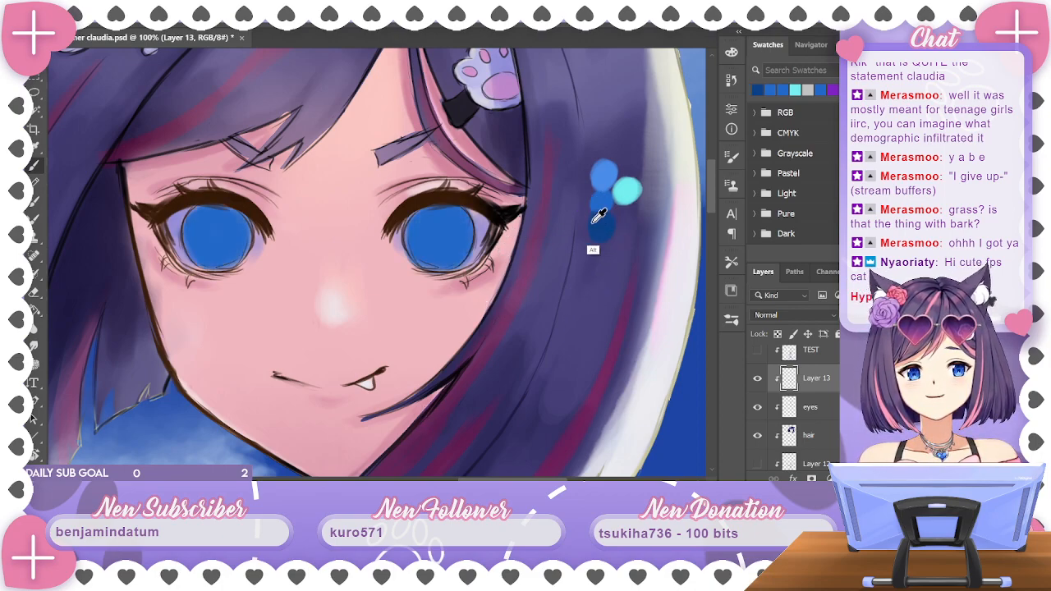
{"action": "left_click_drag", "start_coordinate": [432, 221], "coordinate": [460, 238]}
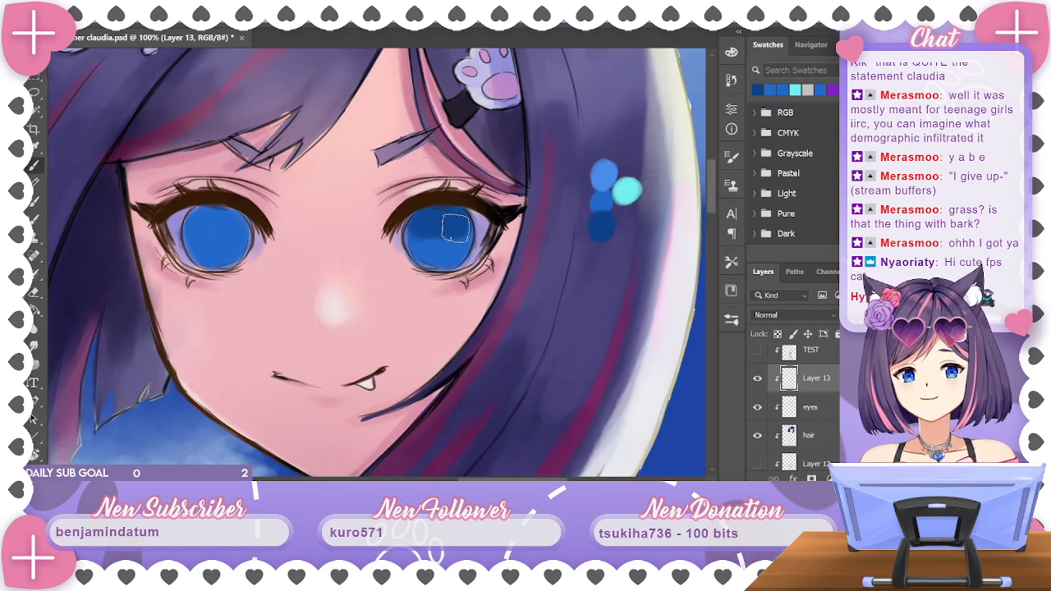
{"action": "mouse_move", "coordinate": [189, 218]}
{"action": "left_mouse_down"}
{"action": "mouse_move", "coordinate": [239, 224]}
{"action": "mouse_move", "coordinate": [194, 224]}
{"action": "mouse_move", "coordinate": [219, 223]}
{"action": "mouse_move", "coordinate": [213, 215]}
{"action": "mouse_move", "coordinate": [236, 226]}
{"action": "mouse_move", "coordinate": [198, 224]}
{"action": "mouse_move", "coordinate": [242, 234]}
{"action": "left_mouse_up"}
{"action": "key", "text": "ctrl+z"}
{"action": "key", "text": "ctrl+z"}
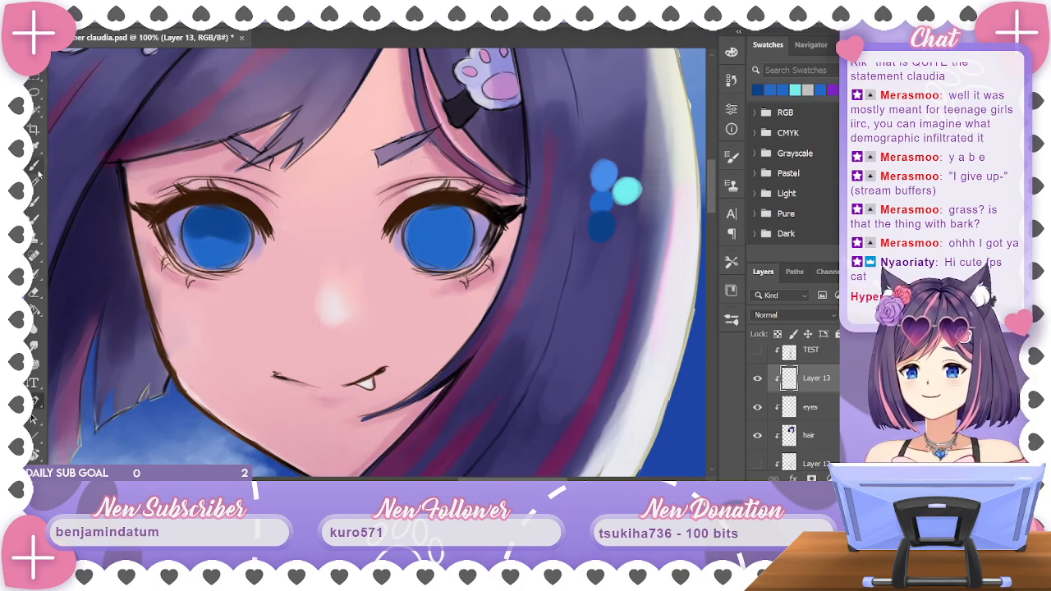
{"action": "left_click", "coordinate": [34, 164]}
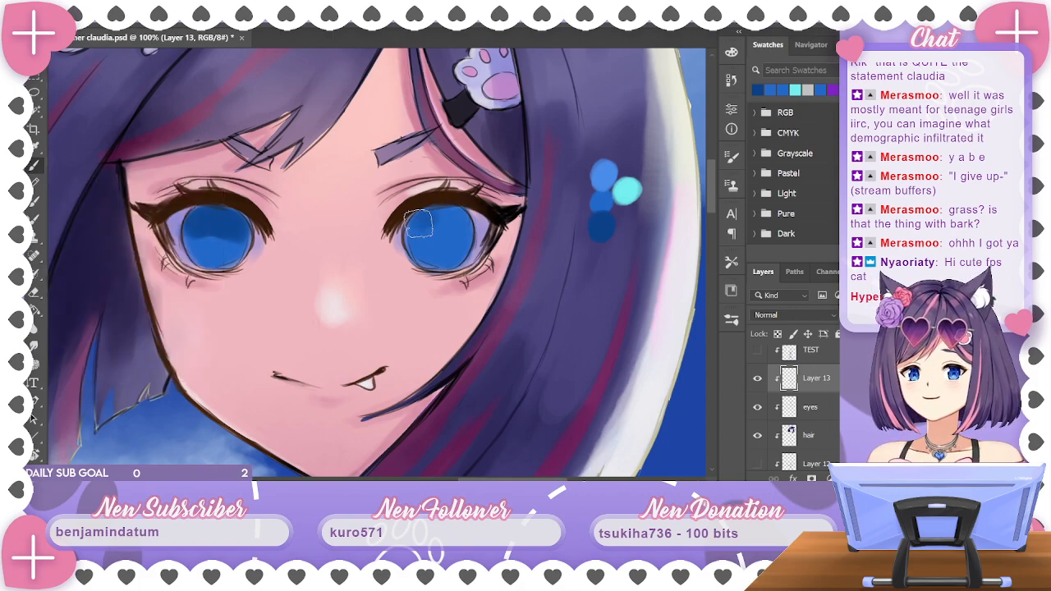
{"action": "mouse_move", "coordinate": [418, 224]}
{"action": "left_mouse_down"}
{"action": "mouse_move", "coordinate": [459, 226]}
{"action": "mouse_move", "coordinate": [433, 227]}
{"action": "left_mouse_up"}
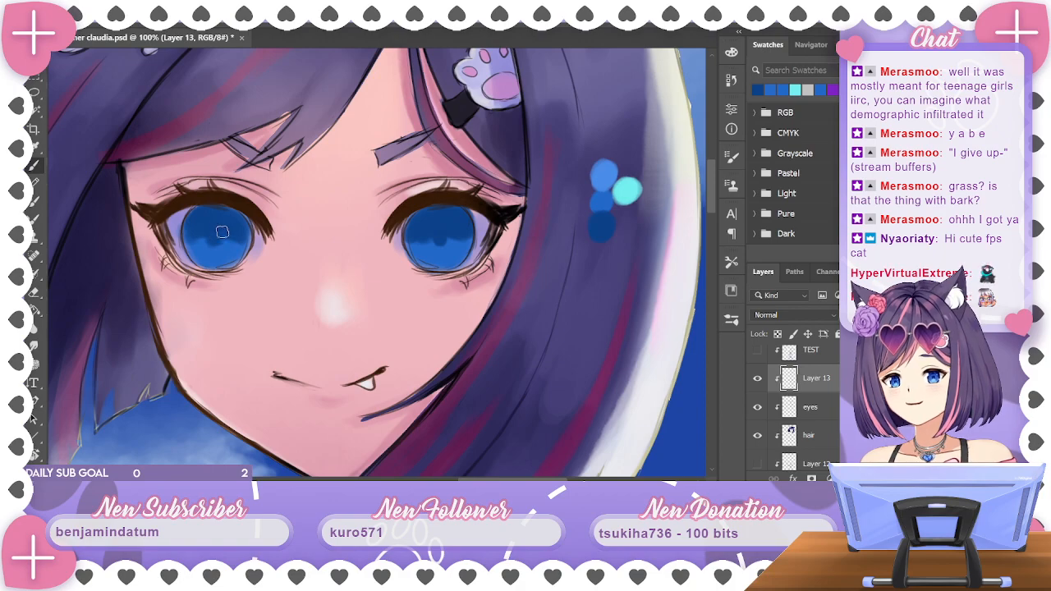
Sample the light cyan swatch and paint a glowing crescent along the lower part of both irises
{"action": "left_click", "coordinate": [628, 190], "text": "alt"}
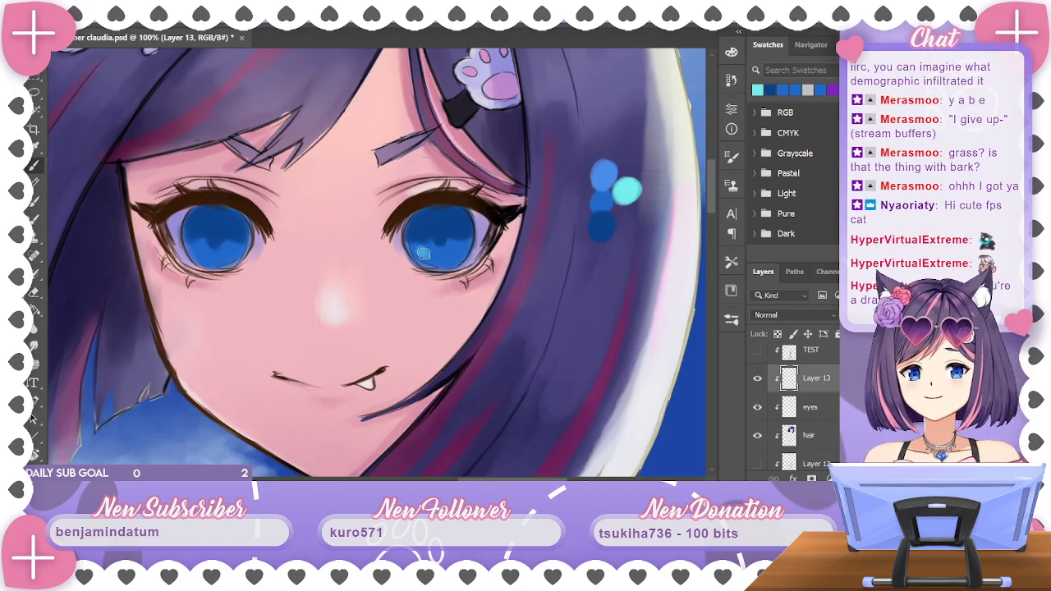
{"action": "left_click_drag", "start_coordinate": [423, 254], "coordinate": [460, 251]}
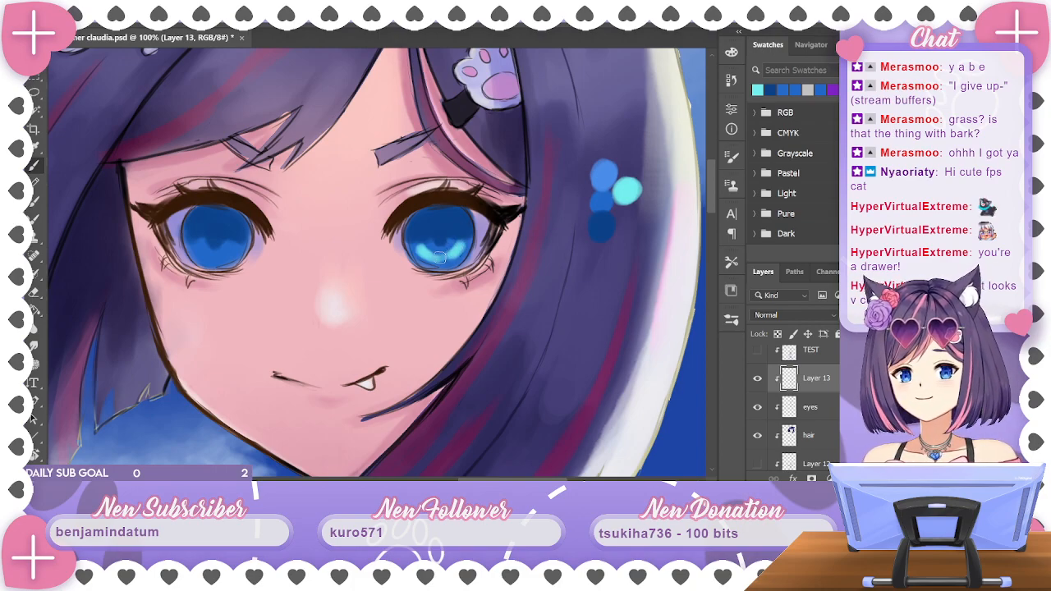
{"action": "left_click_drag", "start_coordinate": [325, 187], "coordinate": [494, 166]}
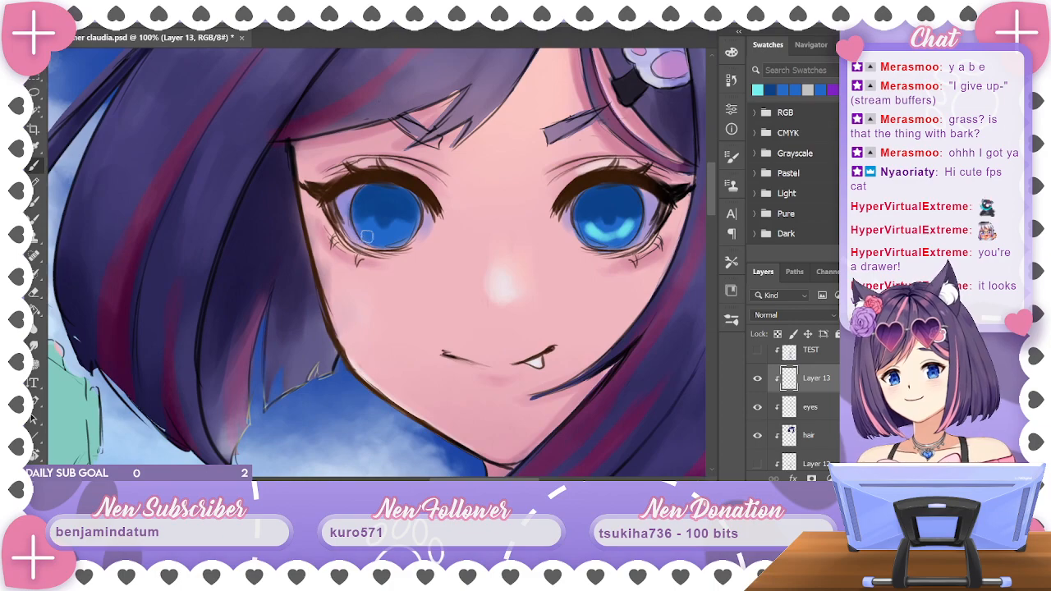
{"action": "mouse_move", "coordinate": [366, 236]}
{"action": "left_mouse_down"}
{"action": "mouse_move", "coordinate": [368, 228]}
{"action": "mouse_move", "coordinate": [383, 238]}
{"action": "mouse_move", "coordinate": [399, 230]}
{"action": "mouse_move", "coordinate": [387, 230]}
{"action": "left_mouse_up"}
{"action": "left_click_drag", "start_coordinate": [606, 183], "coordinate": [452, 208]}
Sample the lighter blue swatch and try a small accent near the iris edge, undoing the stroke
{"action": "left_click", "coordinate": [638, 200], "text": "alt"}
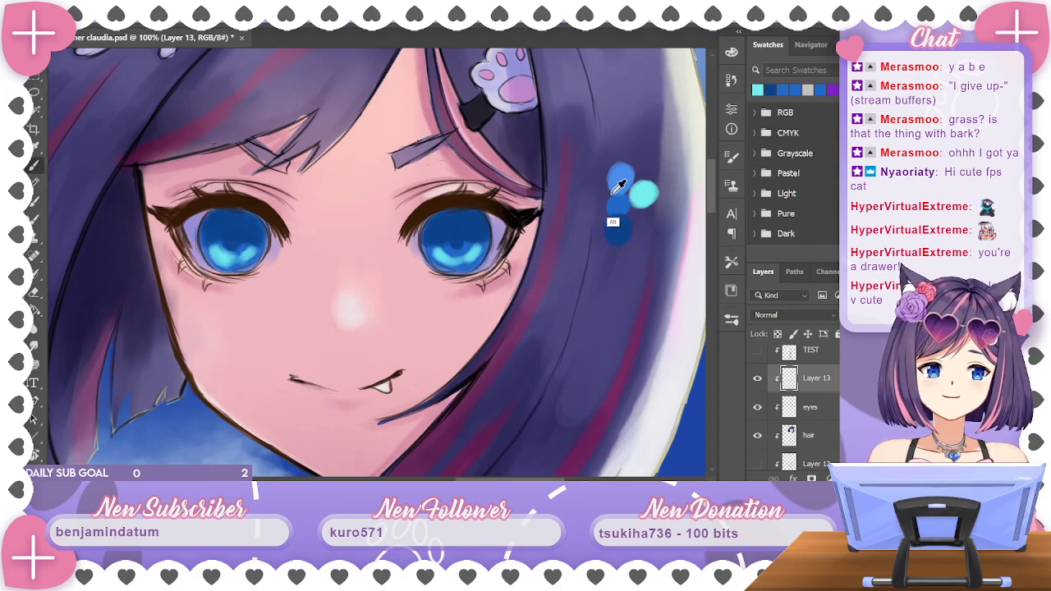
{"action": "left_click", "coordinate": [614, 203], "text": "alt"}
{"action": "left_click", "coordinate": [619, 177], "text": "alt"}
{"action": "left_click_drag", "start_coordinate": [478, 231], "coordinate": [476, 240]}
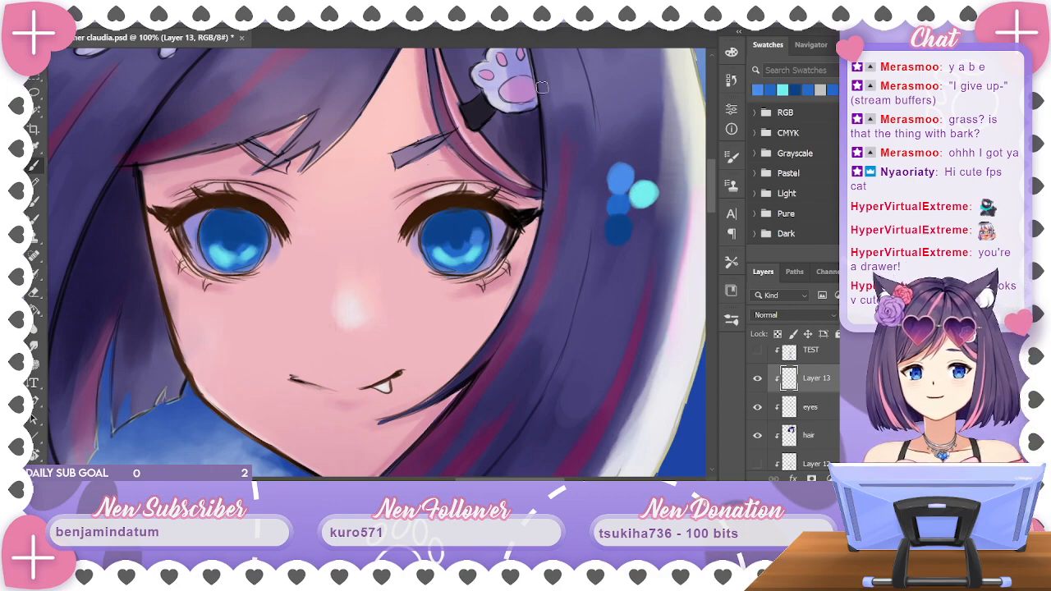
{"action": "key", "text": "ctrl+z"}
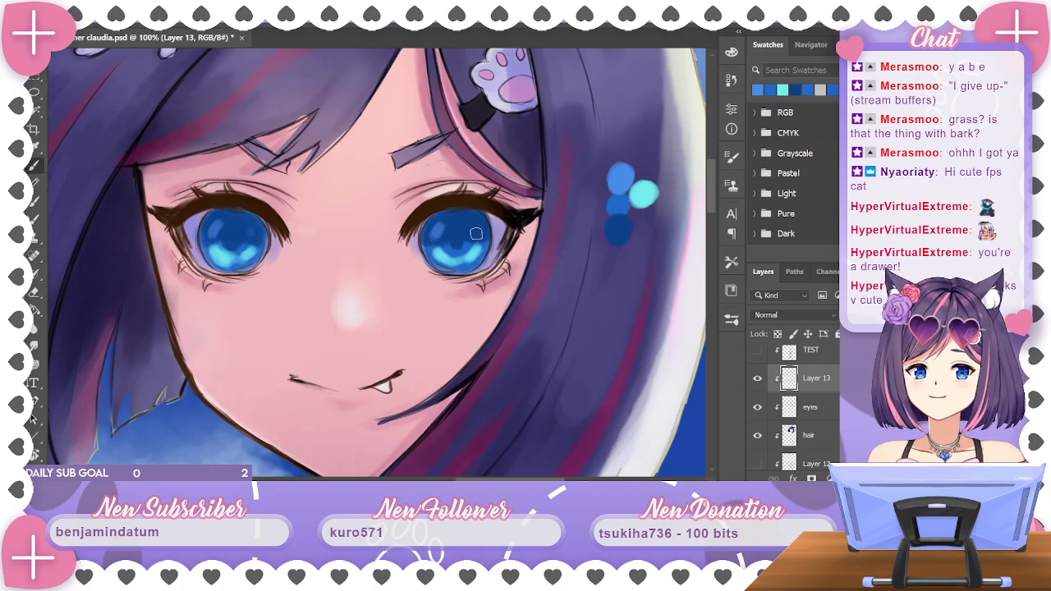
Change the brush colour to a dark navy blue and paint the pupils in both irises
{"action": "left_click", "coordinate": [731, 51]}
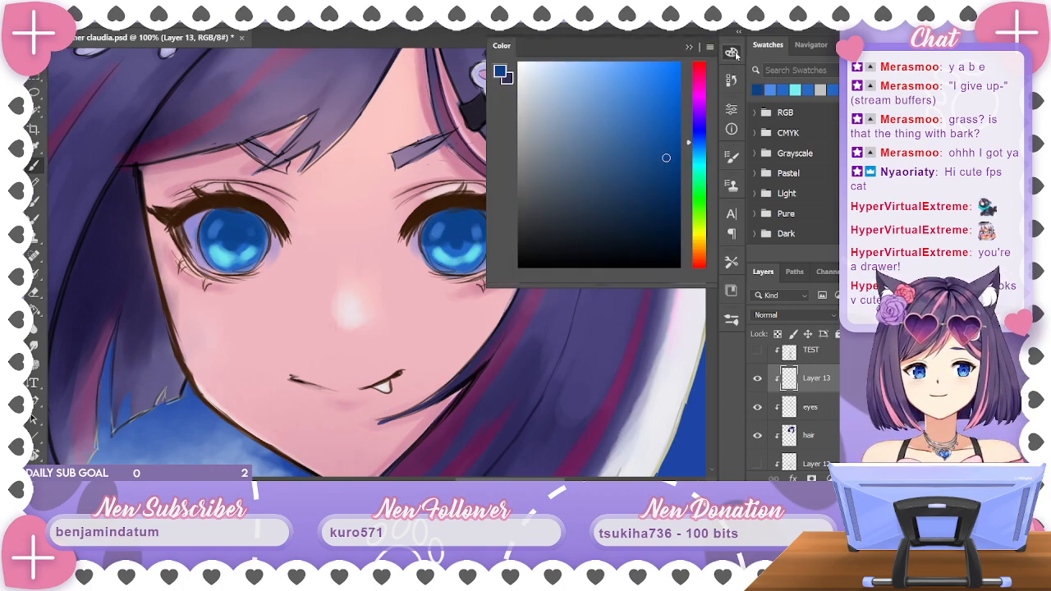
{"action": "left_click", "coordinate": [665, 200]}
{"action": "left_click_drag", "start_coordinate": [699, 142], "coordinate": [695, 127]}
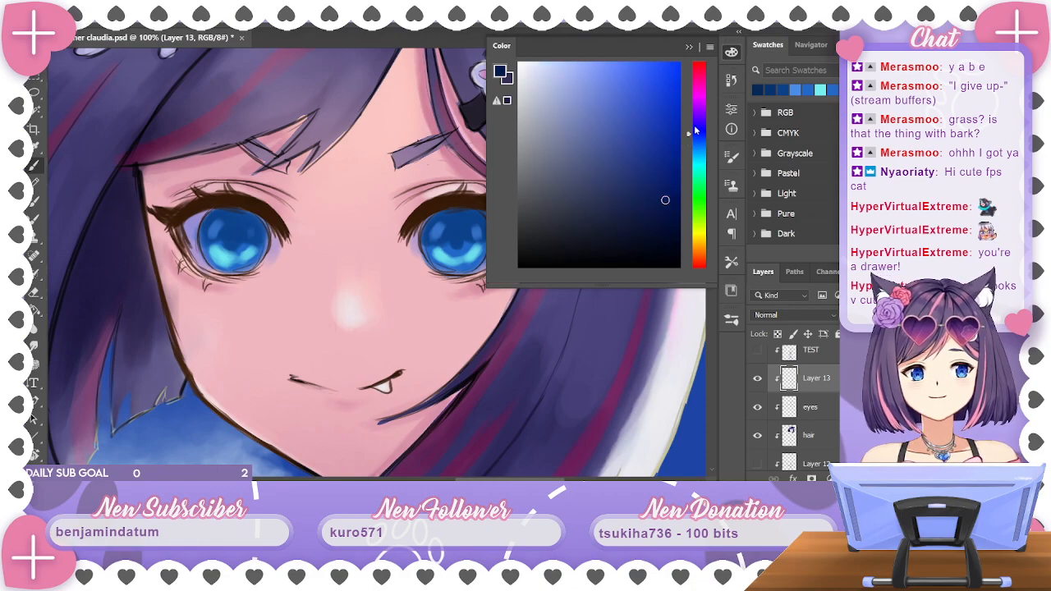
{"action": "left_click", "coordinate": [691, 48]}
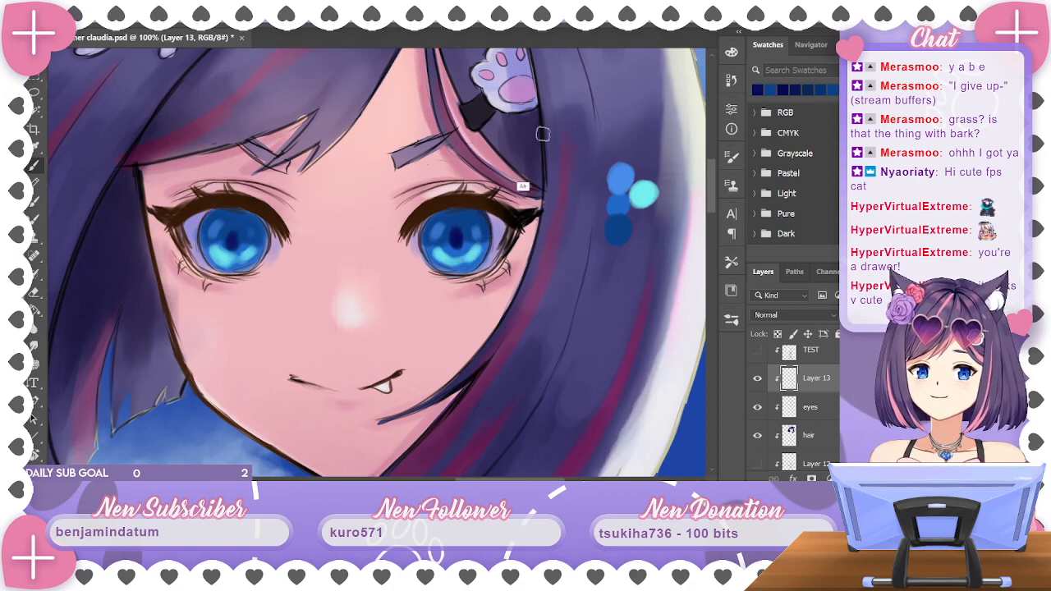
Make the visible border line art copy layer active and clean up the eye line art with the Eraser
{"action": "scroll", "coordinate": [792, 406], "scroll_direction": "down", "scroll_amount": 5}
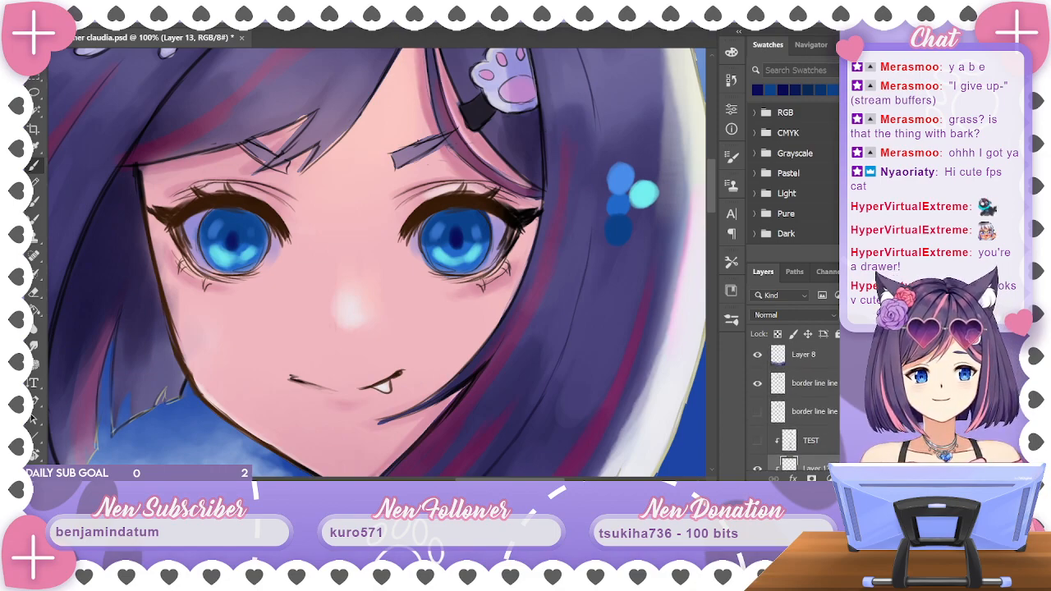
{"action": "left_click", "coordinate": [804, 416]}
{"action": "scroll", "coordinate": [795, 394], "scroll_direction": "down", "scroll_amount": 2}
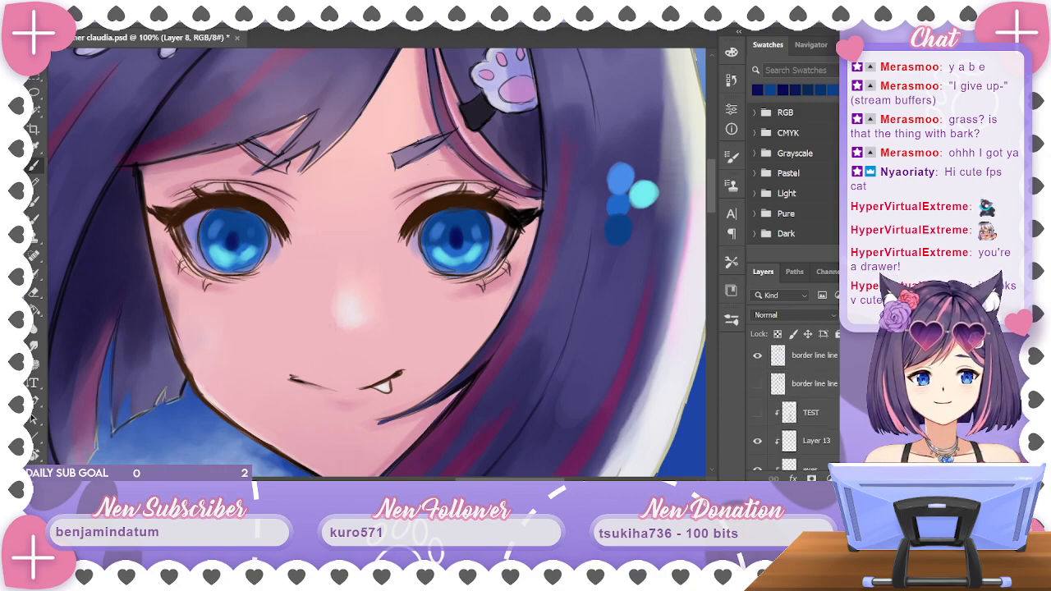
{"action": "key", "text": "e"}
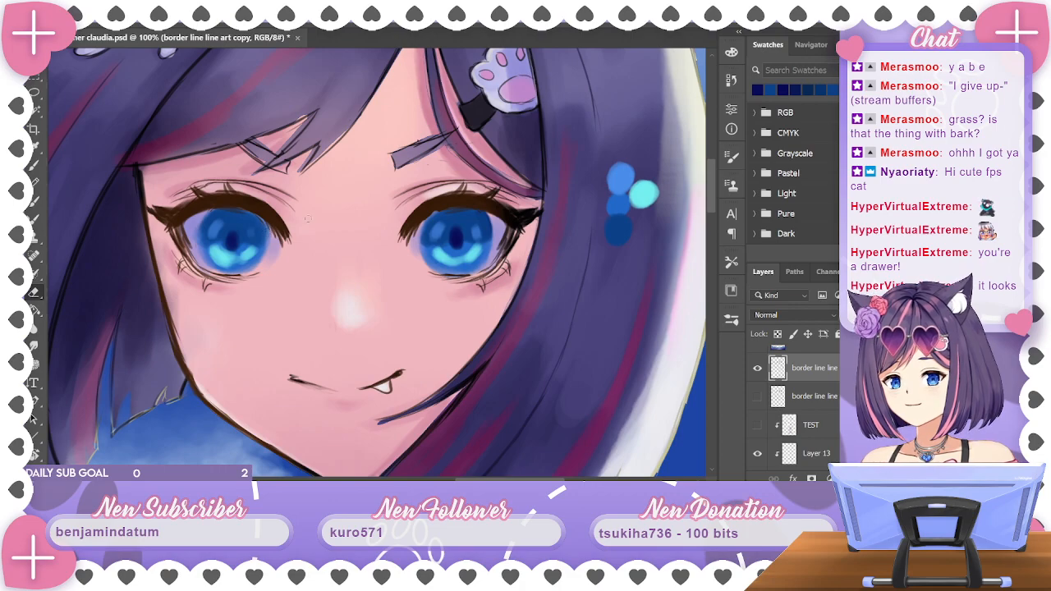
Examine the whole illustration at reduced size and the face and eyes up close
{"action": "scroll", "coordinate": [792, 402], "scroll_direction": "down", "scroll_amount": 3}
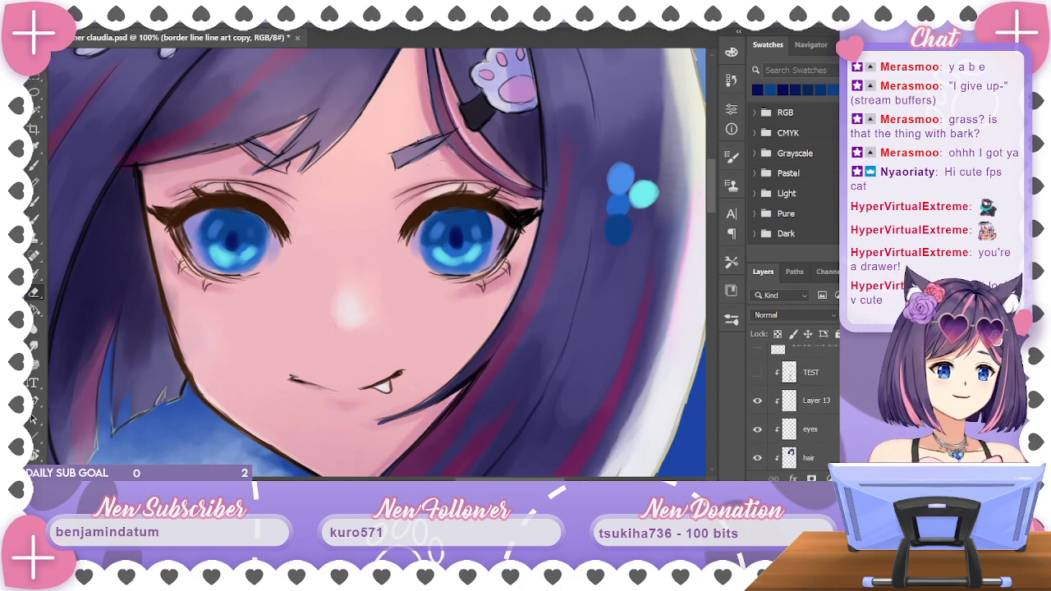
{"action": "scroll", "coordinate": [792, 403], "scroll_direction": "down", "scroll_amount": 5}
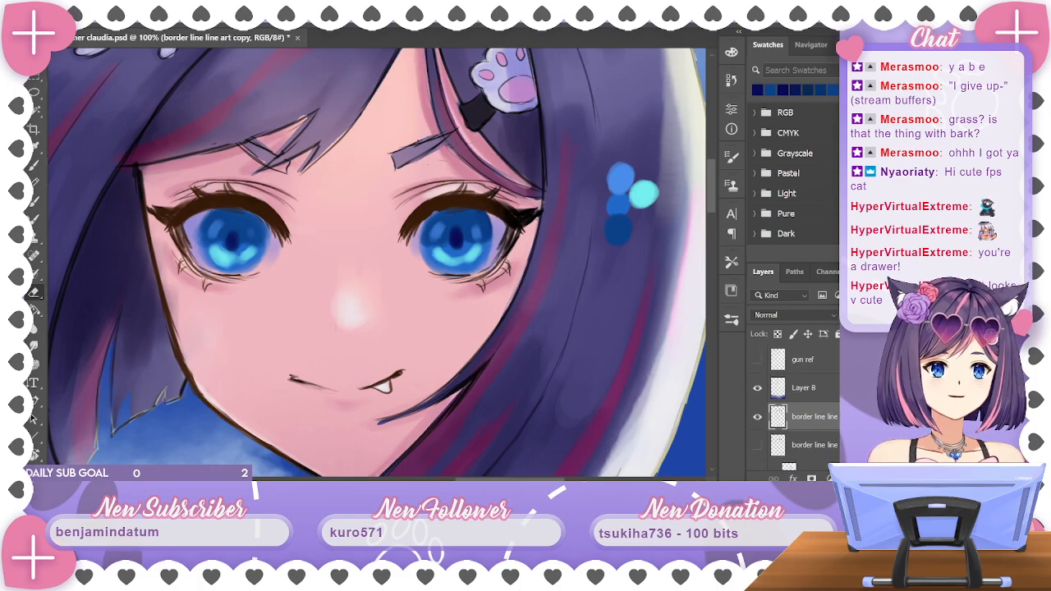
{"action": "scroll", "coordinate": [792, 402], "scroll_direction": "down", "scroll_amount": 1}
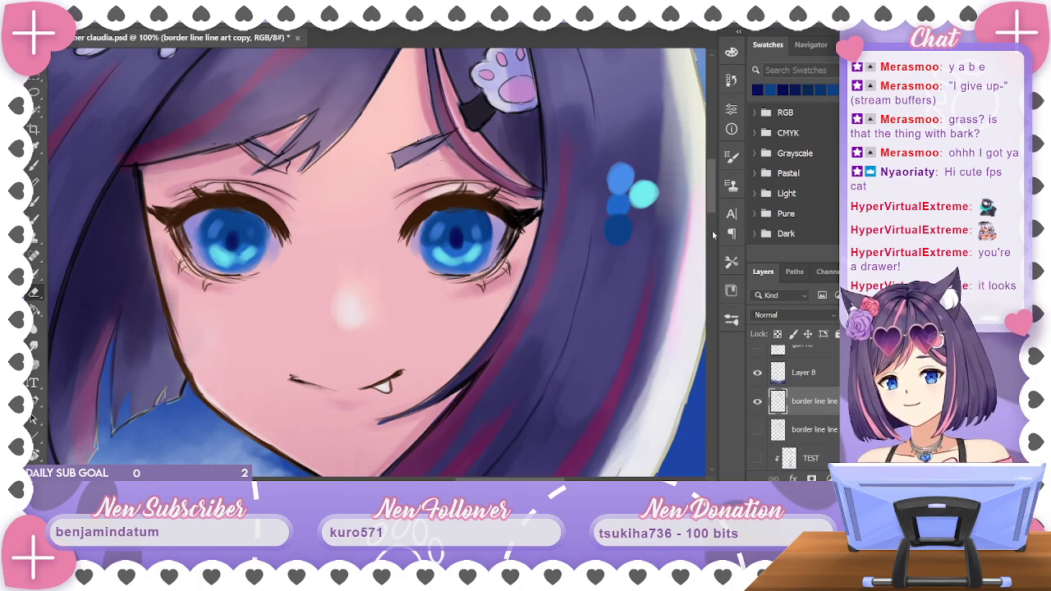
{"action": "left_click_drag", "start_coordinate": [711, 201], "coordinate": [714, 206]}
{"action": "key", "text": "ctrl+minus"}
{"action": "key", "text": "ctrl+minus"}
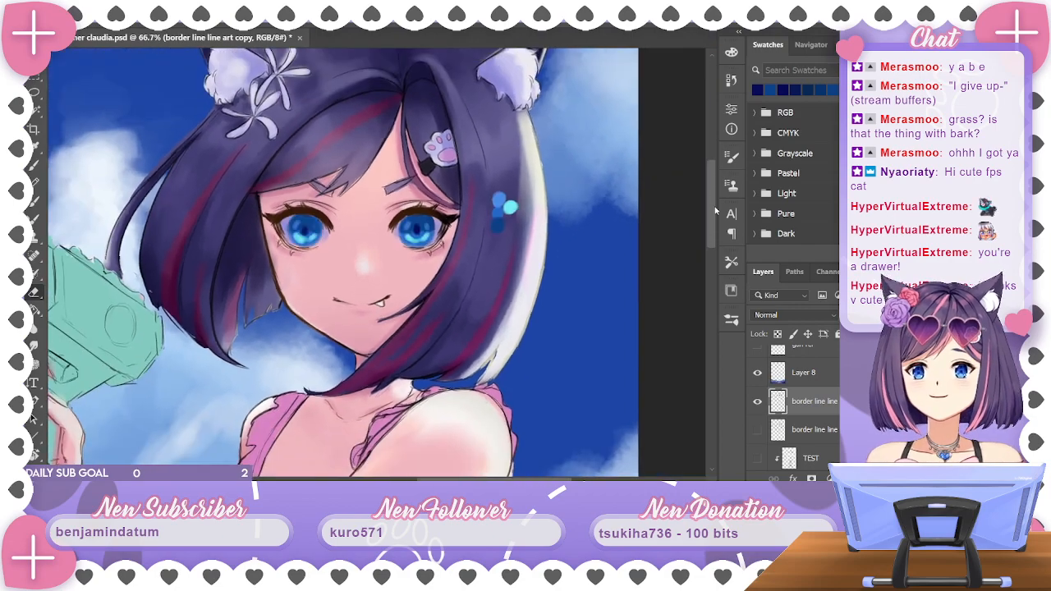
{"action": "key", "text": "ctrl+minus"}
{"action": "key", "text": "ctrl+minus"}
{"action": "key", "text": "ctrl+minus"}
{"action": "key", "text": "ctrl+minus"}
{"action": "key", "text": "ctrl+minus"}
{"action": "key", "text": "ctrl+minus"}
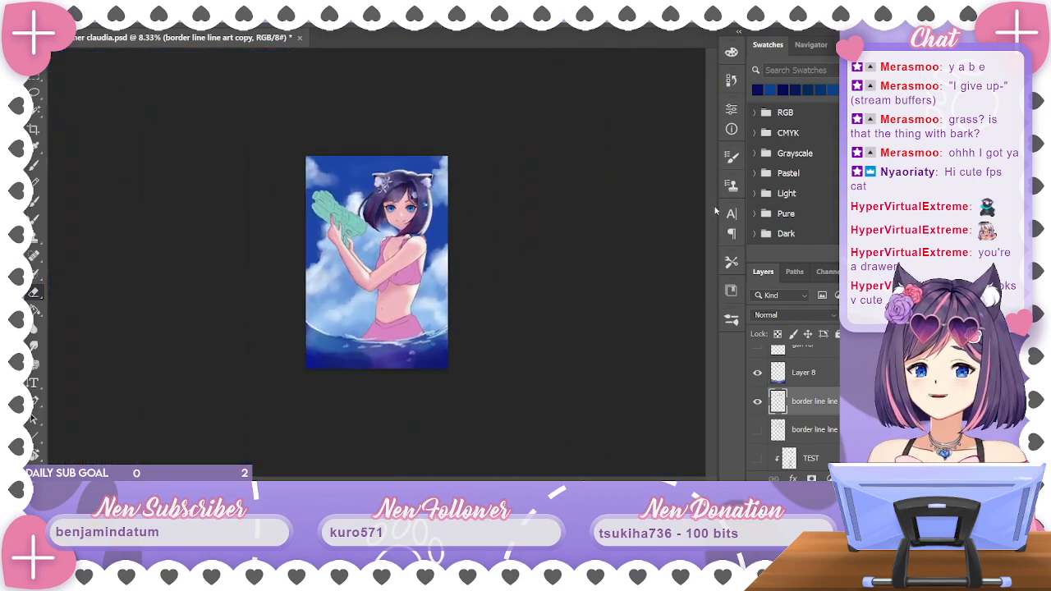
{"action": "key", "text": "ctrl+plus"}
{"action": "key", "text": "ctrl+plus"}
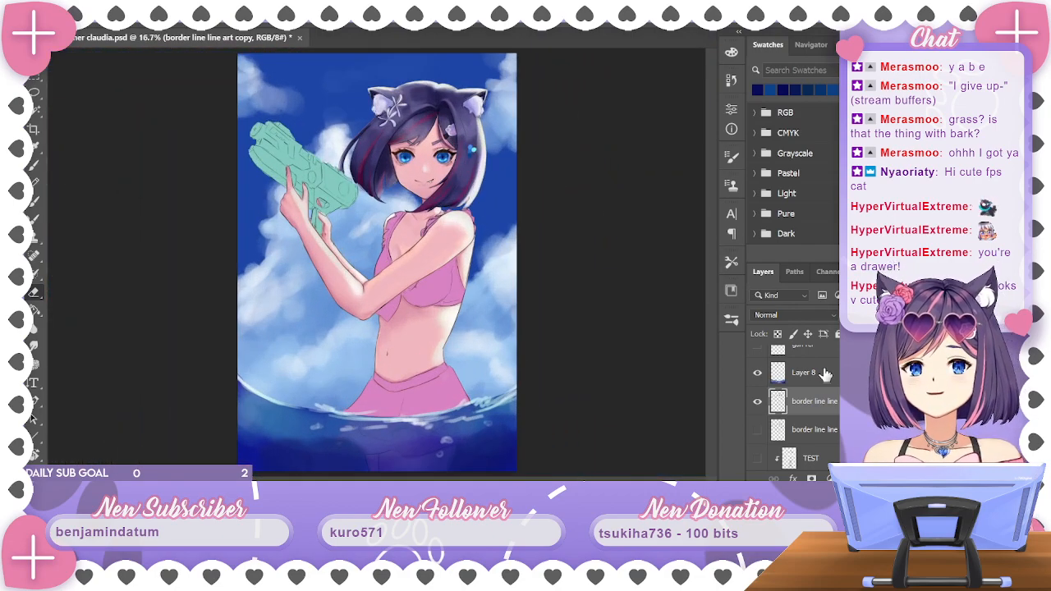
{"action": "key", "text": "ctrl+plus"}
{"action": "key", "text": "ctrl+plus"}
{"action": "key", "text": "ctrl+plus"}
{"action": "key", "text": "ctrl+plus"}
{"action": "key", "text": "ctrl+plus"}
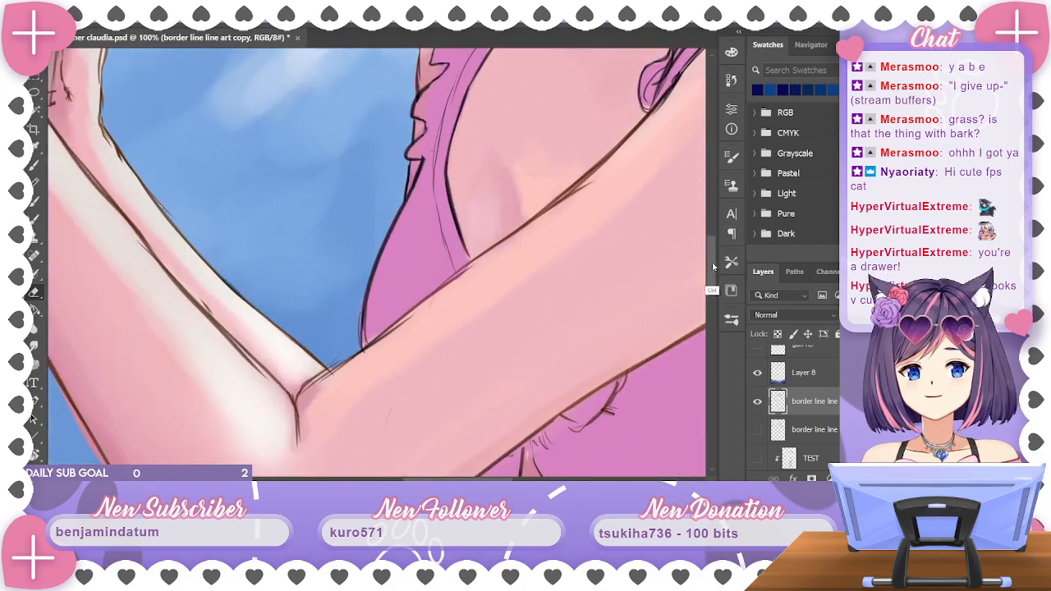
{"action": "left_click_drag", "start_coordinate": [712, 266], "coordinate": [716, 198]}
{"action": "scroll", "coordinate": [717, 215], "scroll_direction": "right", "scroll_amount": 5}
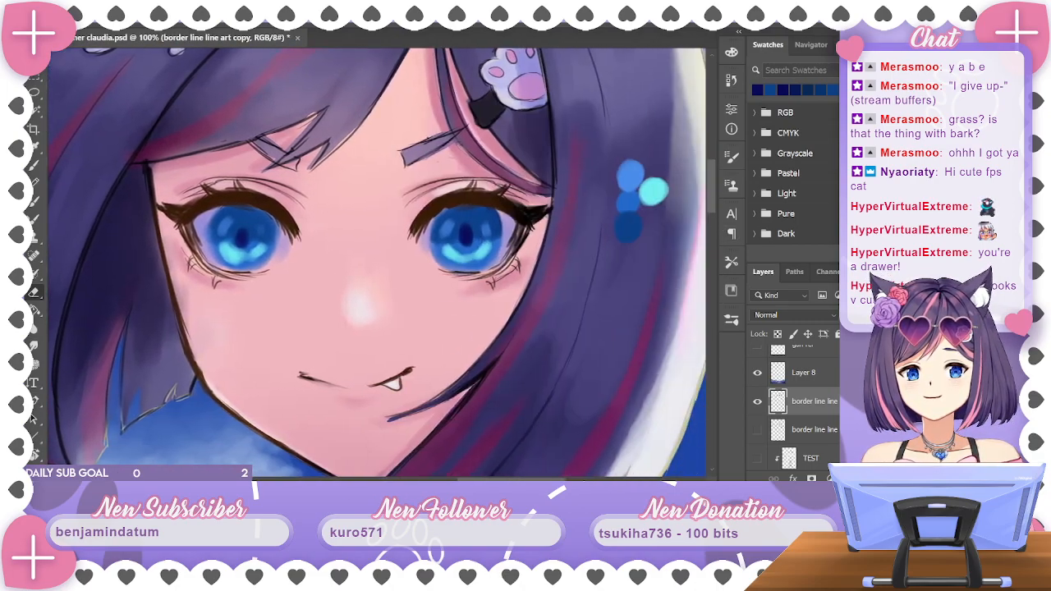
{"action": "key", "text": "ctrl+plus"}
{"action": "scroll", "coordinate": [713, 191], "scroll_direction": "up", "scroll_amount": 2}
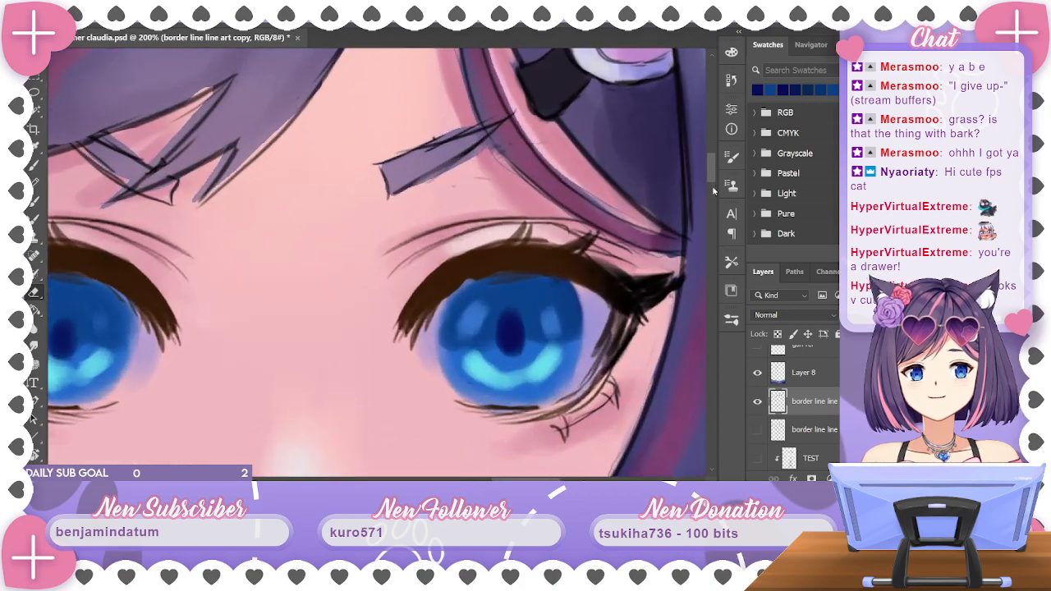
Briefly toggle the visibility of the hidden border line art layer and make Layer 13 active
{"action": "scroll", "coordinate": [792, 402], "scroll_direction": "down", "scroll_amount": 5}
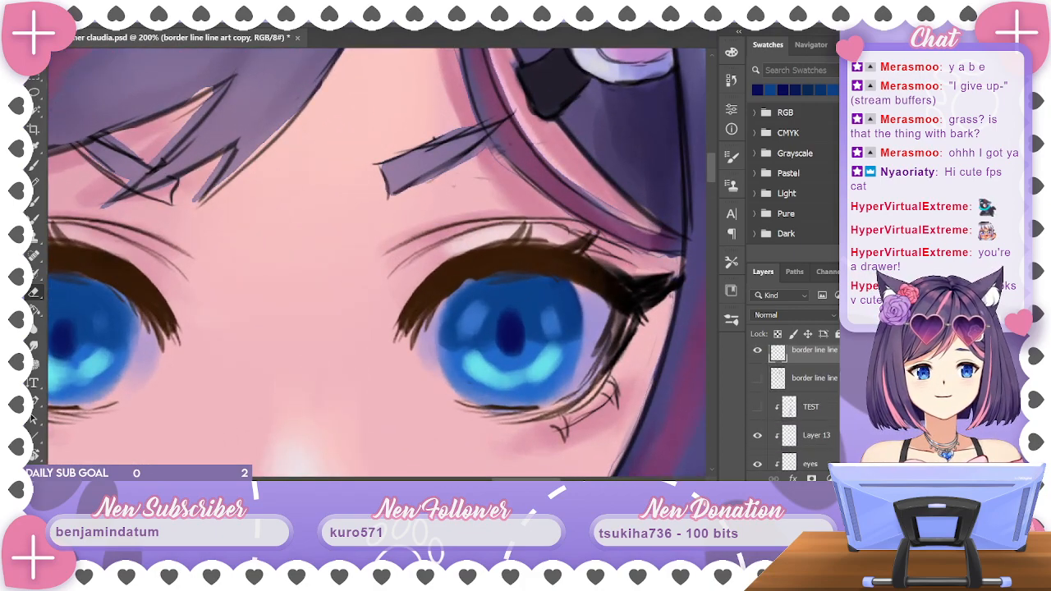
{"action": "left_click", "coordinate": [758, 392]}
{"action": "left_click", "coordinate": [758, 391]}
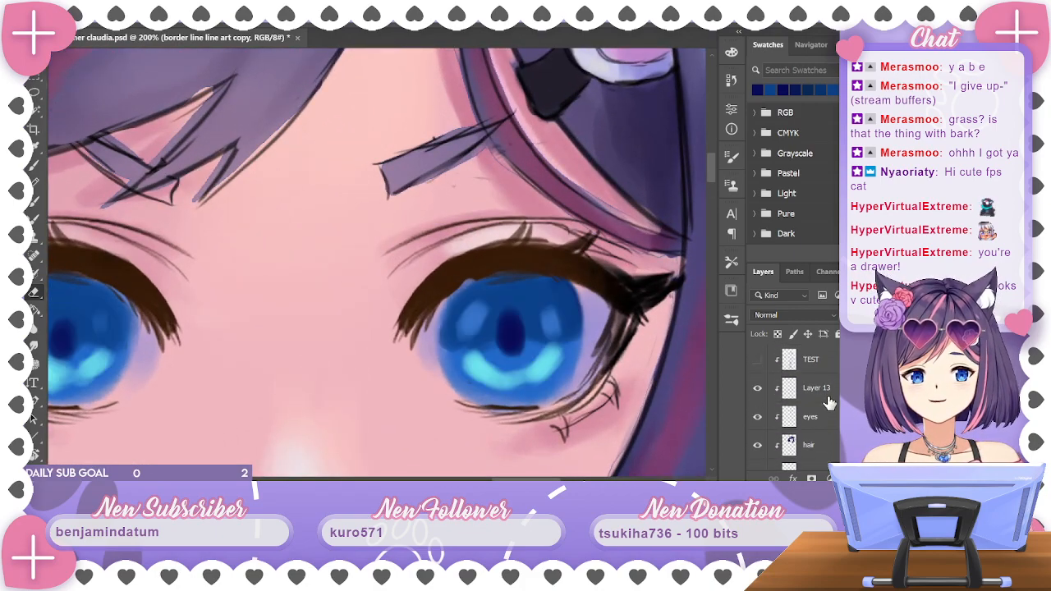
{"action": "left_click", "coordinate": [811, 392]}
Try to erase on Layer 13 at the upper eyelid above the iris
{"action": "key", "text": "ctrl+minus"}
{"action": "key", "text": "ctrl+minus"}
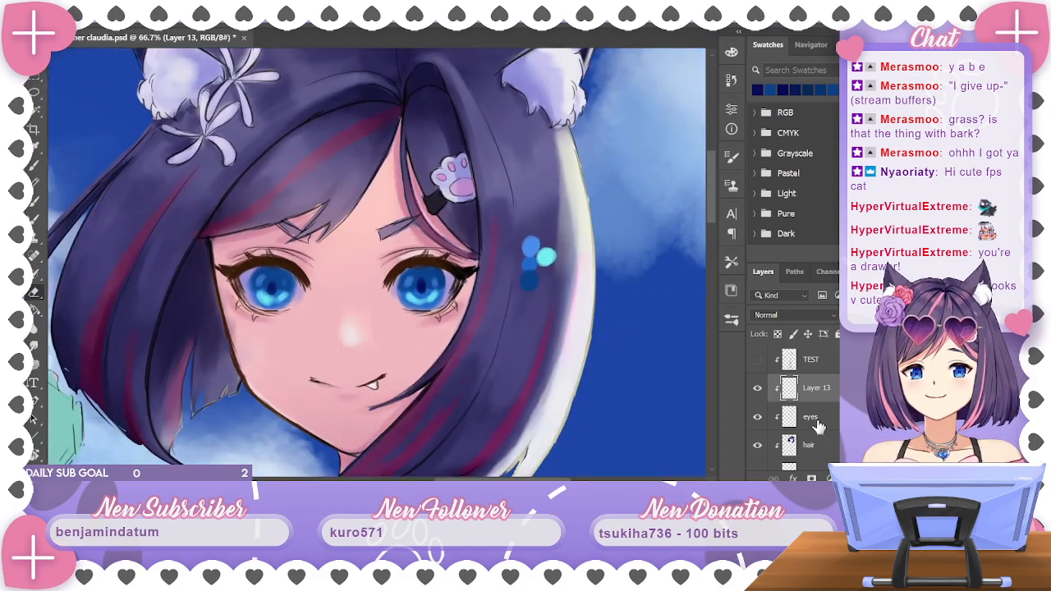
{"action": "key", "text": "ctrl+plus"}
{"action": "left_click_drag", "start_coordinate": [542, 179], "coordinate": [598, 159]}
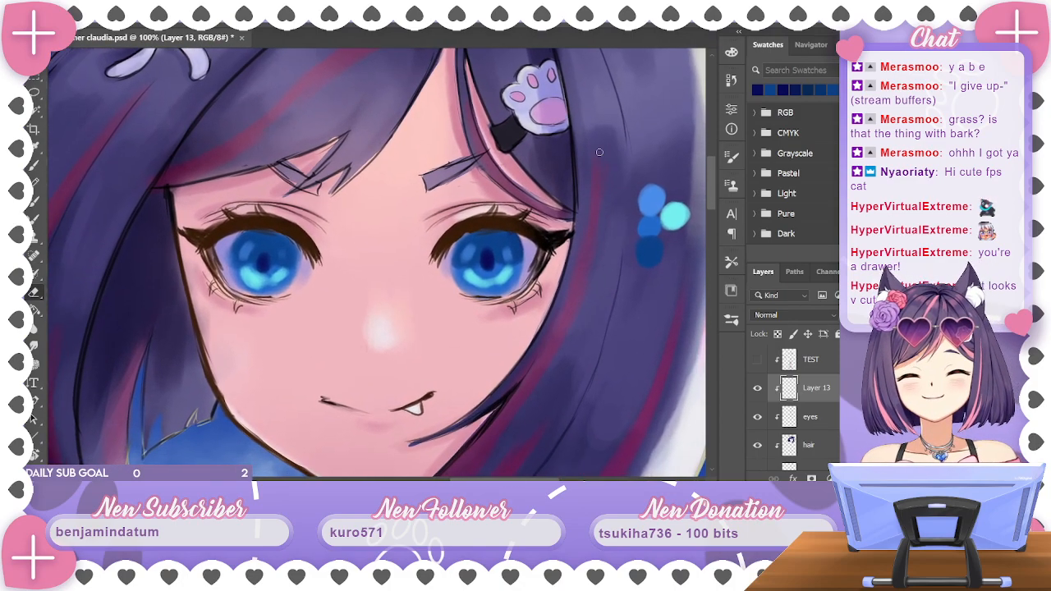
{"action": "left_click", "coordinate": [532, 211]}
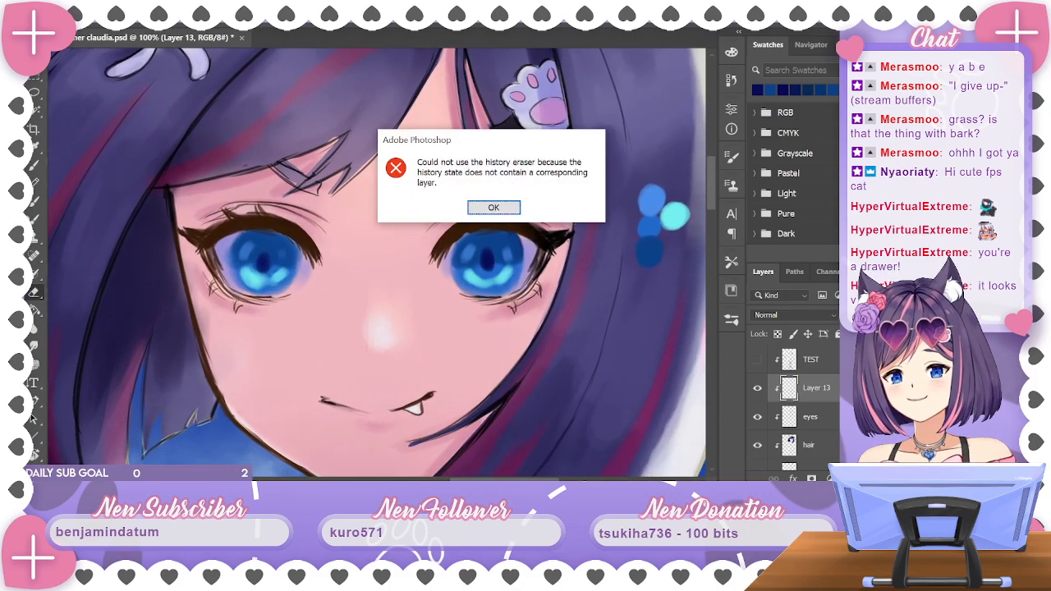
{"action": "key", "text": "Return"}
Sample dark blue tones with the Brush and deepen the shading along the upper part of both irises
{"action": "left_click", "coordinate": [34, 164]}
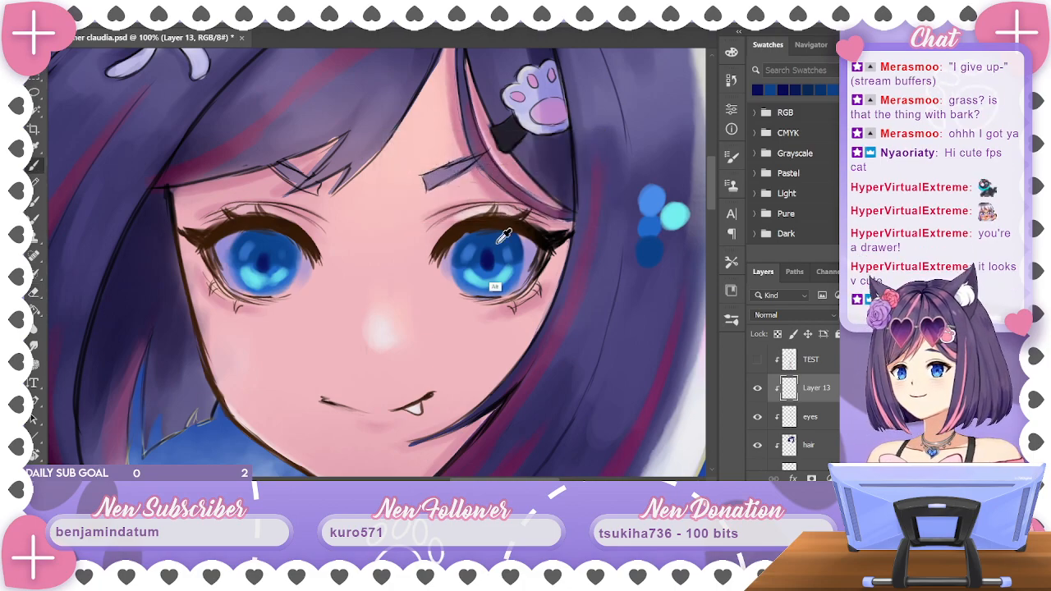
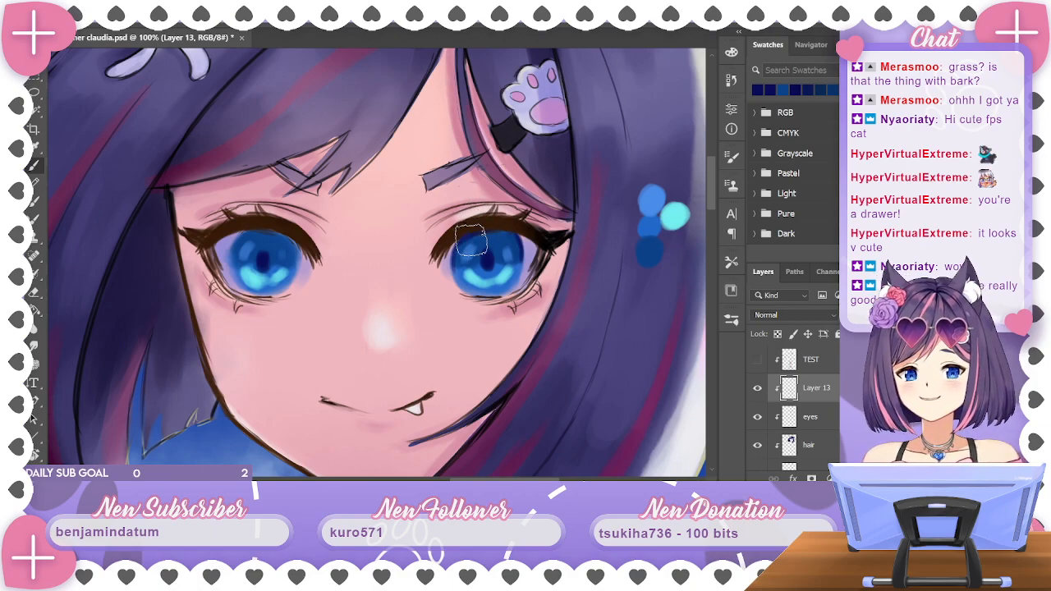
{"action": "mouse_move", "coordinate": [470, 240]}
{"action": "left_mouse_down"}
{"action": "mouse_move", "coordinate": [509, 234]}
{"action": "mouse_move", "coordinate": [460, 237]}
{"action": "mouse_move", "coordinate": [507, 233]}
{"action": "left_mouse_up"}
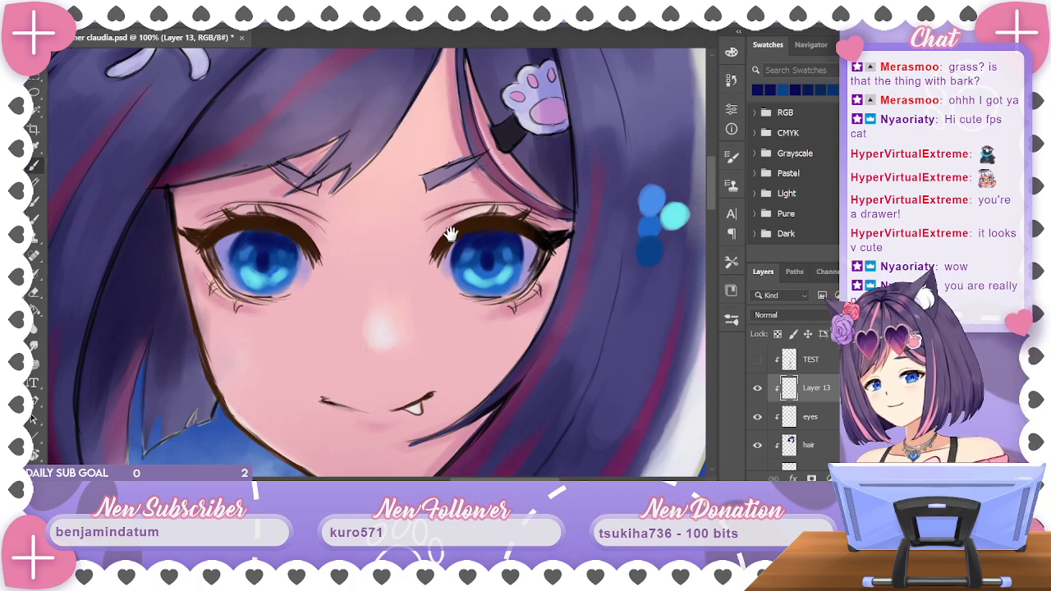
{"action": "scroll", "coordinate": [492, 238], "scroll_direction": "left", "scroll_amount": 5}
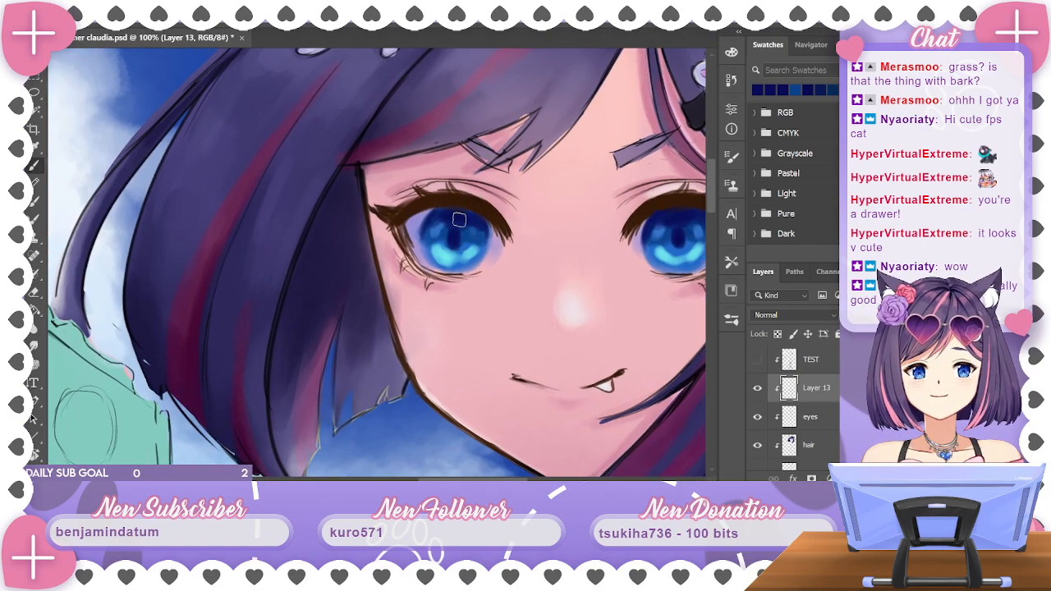
{"action": "left_click_drag", "start_coordinate": [565, 232], "coordinate": [390, 269]}
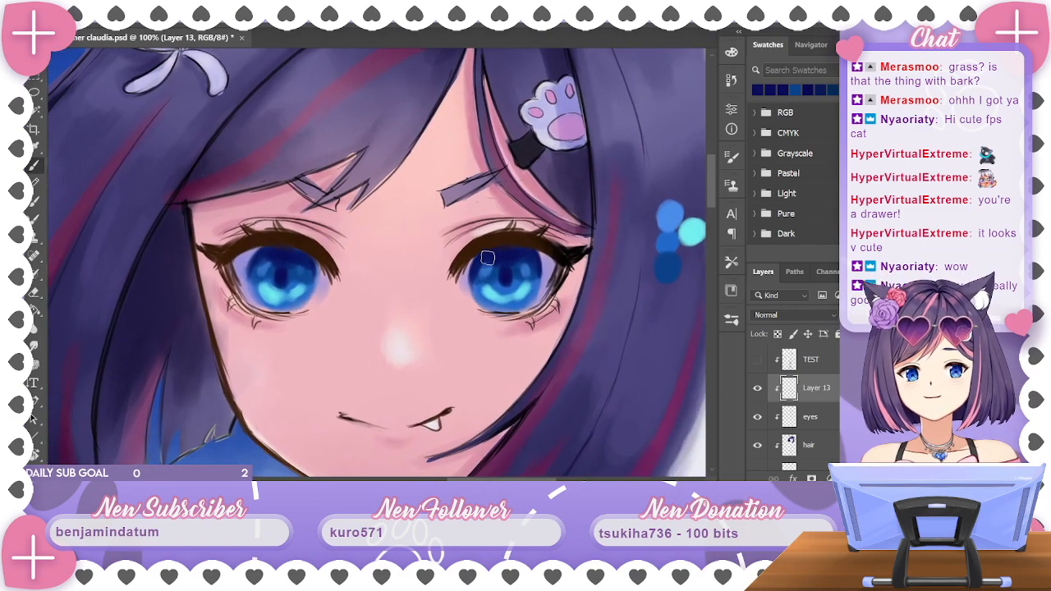
{"action": "left_click_drag", "start_coordinate": [587, 208], "coordinate": [558, 206]}
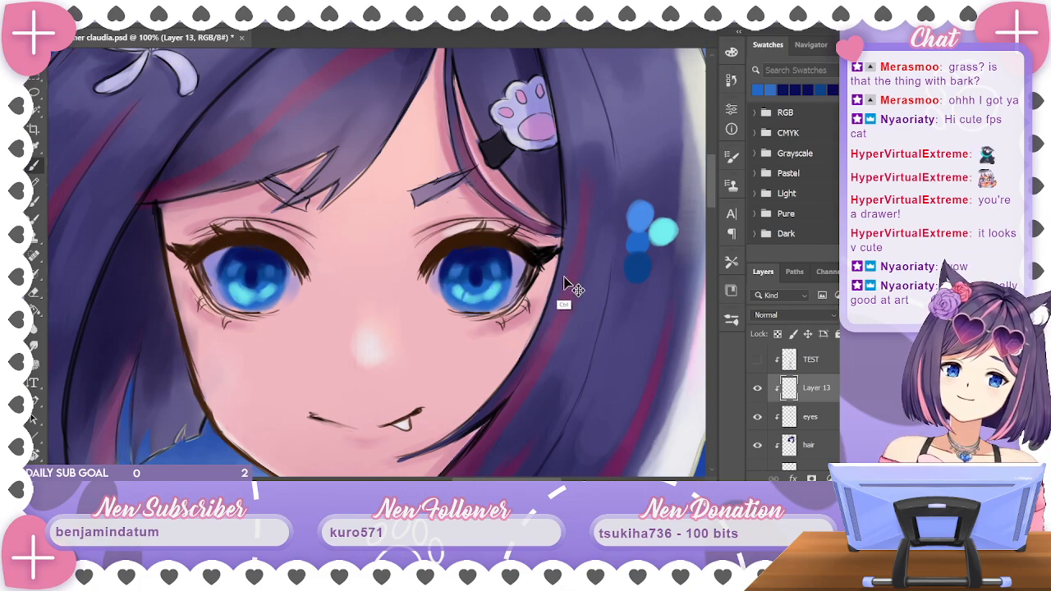
Sample the light cyan, shift the brush colour to a paler aqua green and paint small highlights in the lower part of both irises
{"action": "left_click", "coordinate": [503, 272]}
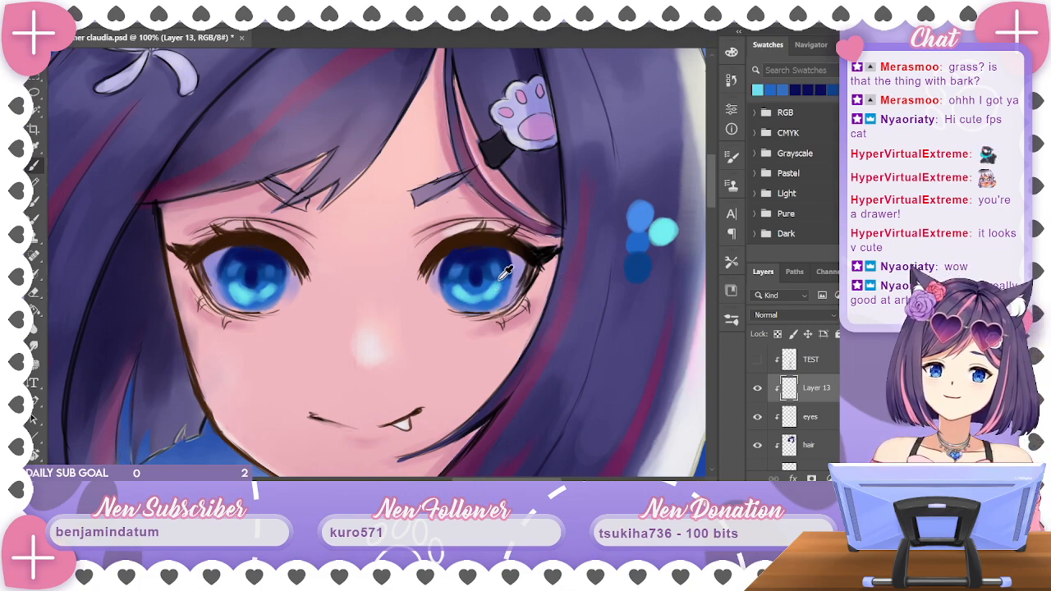
{"action": "left_click", "coordinate": [731, 52]}
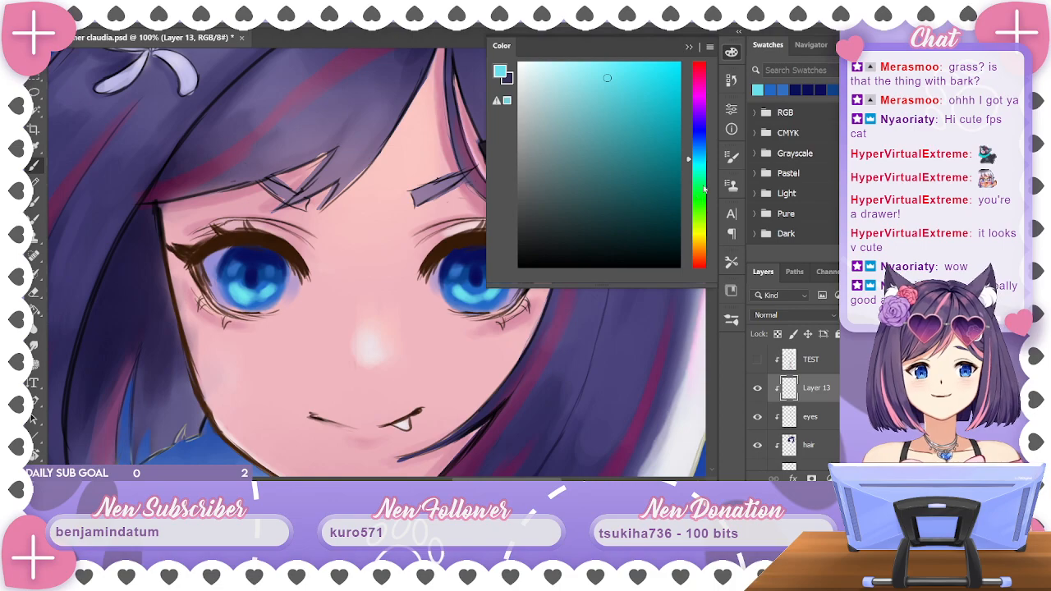
{"action": "left_click", "coordinate": [699, 171]}
{"action": "left_click_drag", "start_coordinate": [607, 75], "coordinate": [571, 71]}
{"action": "left_click", "coordinate": [688, 50]}
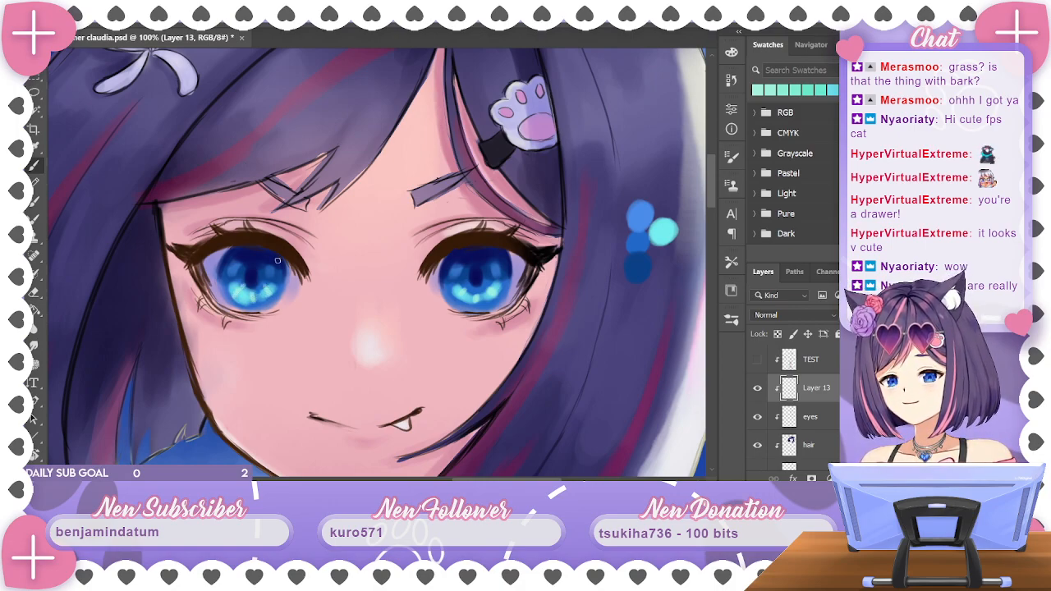
{"action": "left_click_drag", "start_coordinate": [466, 290], "coordinate": [471, 285]}
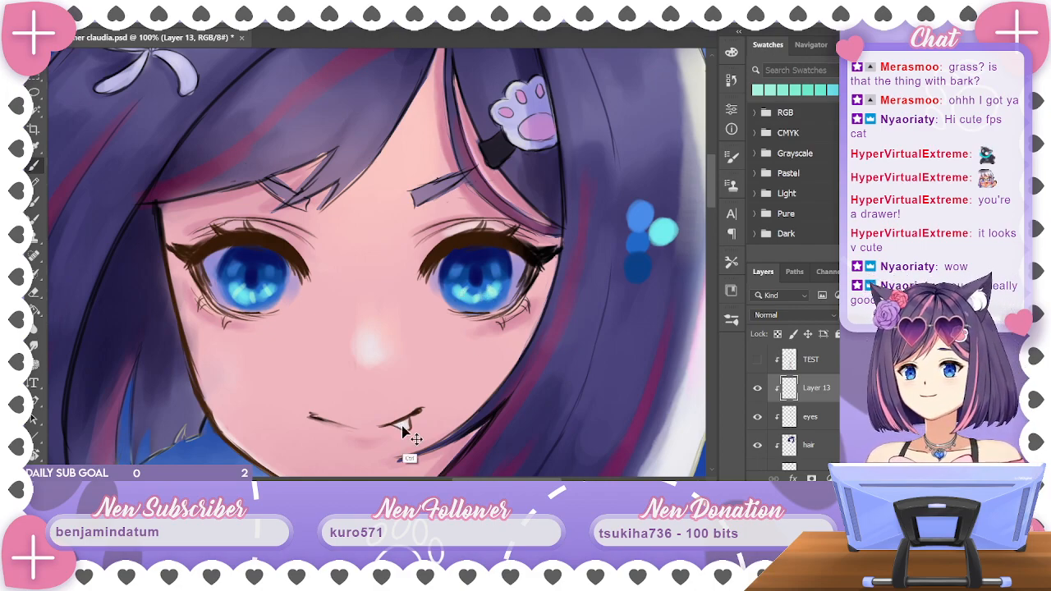
Check the painted eyes in the full illustration and in closer views of the face
{"action": "scroll", "coordinate": [411, 435], "scroll_direction": "down", "scroll_amount": 5}
{"action": "key", "text": "ctrl+0"}
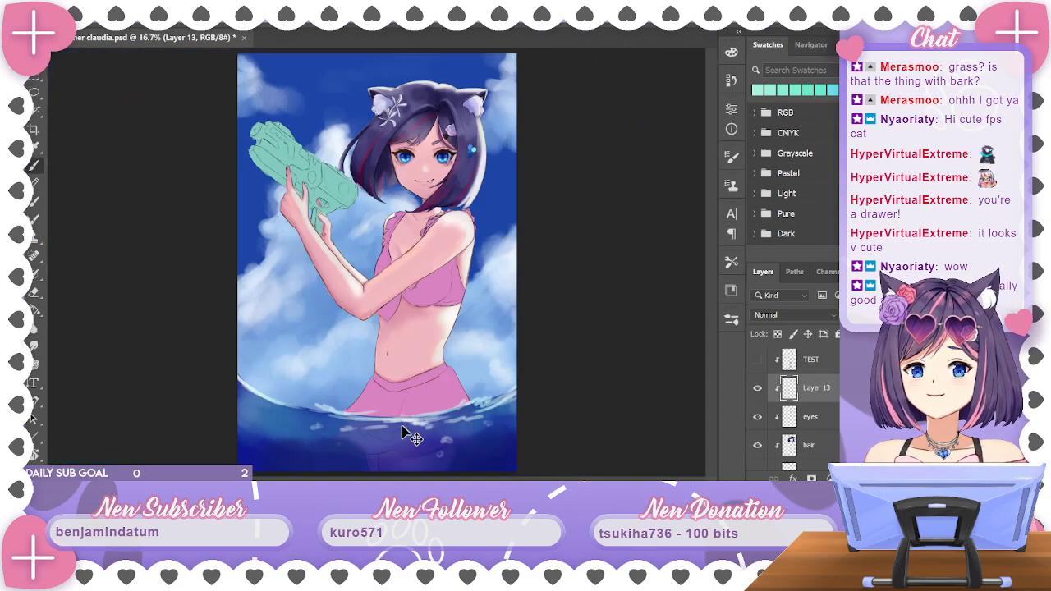
{"action": "key", "text": "ctrl+plus"}
{"action": "key", "text": "ctrl+plus"}
{"action": "key", "text": "ctrl+plus"}
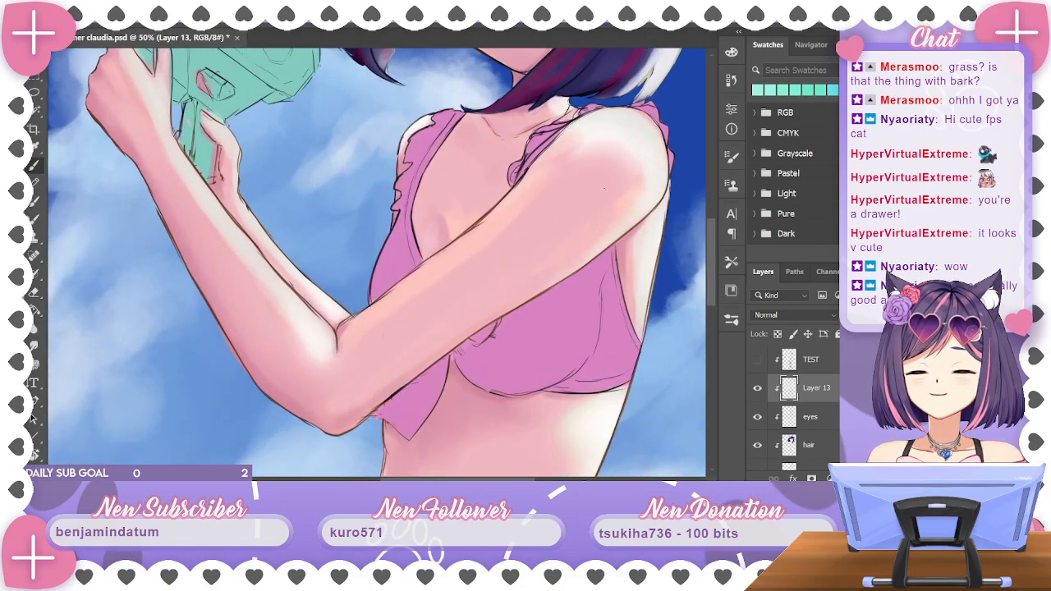
{"action": "left_click_drag", "start_coordinate": [589, 173], "coordinate": [475, 399]}
{"action": "key", "text": "ctrl+plus"}
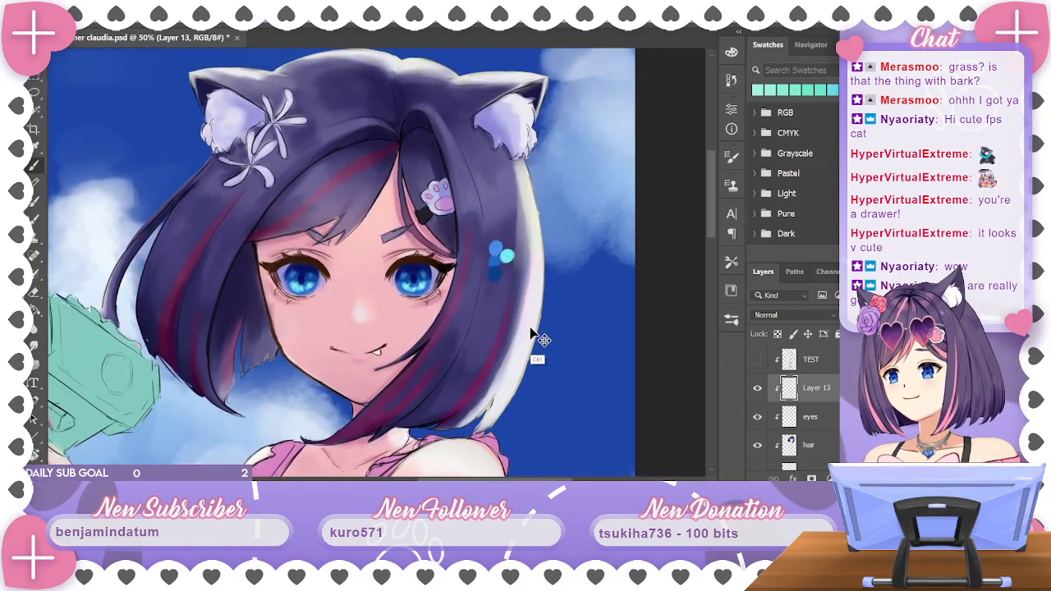
{"action": "key", "text": "ctrl+plus"}
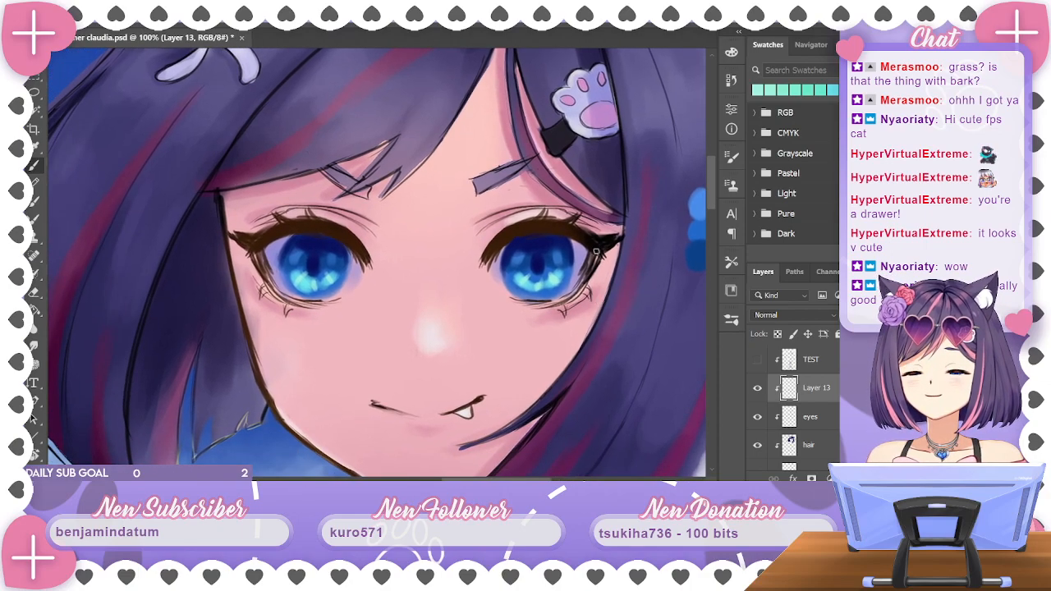
Sample dark and medium blues from the irises and refine the shading around both pupils and upper irises
{"action": "left_click", "coordinate": [527, 263], "text": "alt"}
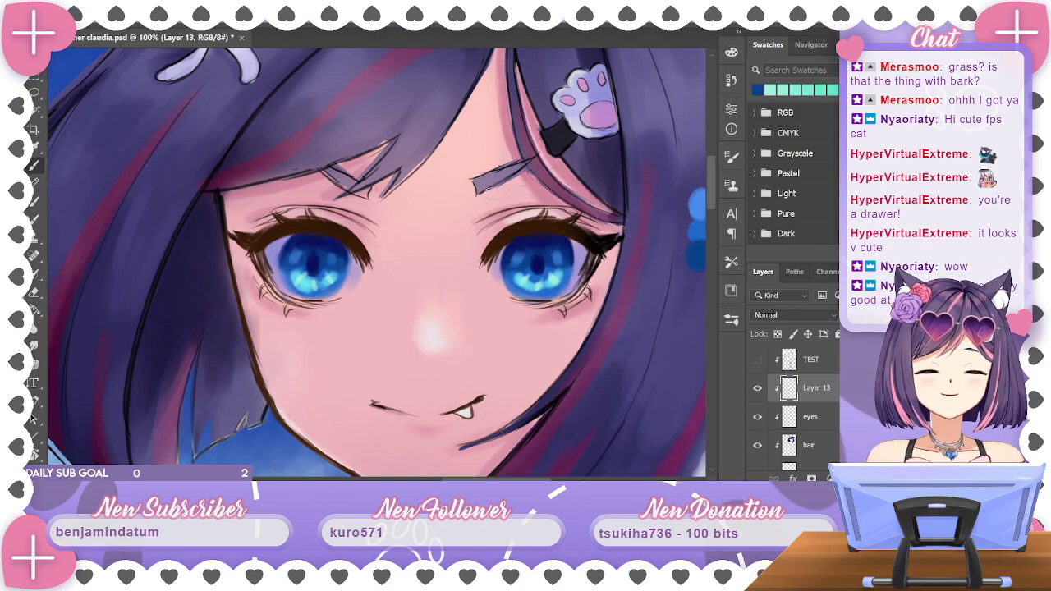
{"action": "left_click", "coordinate": [541, 249], "text": "alt"}
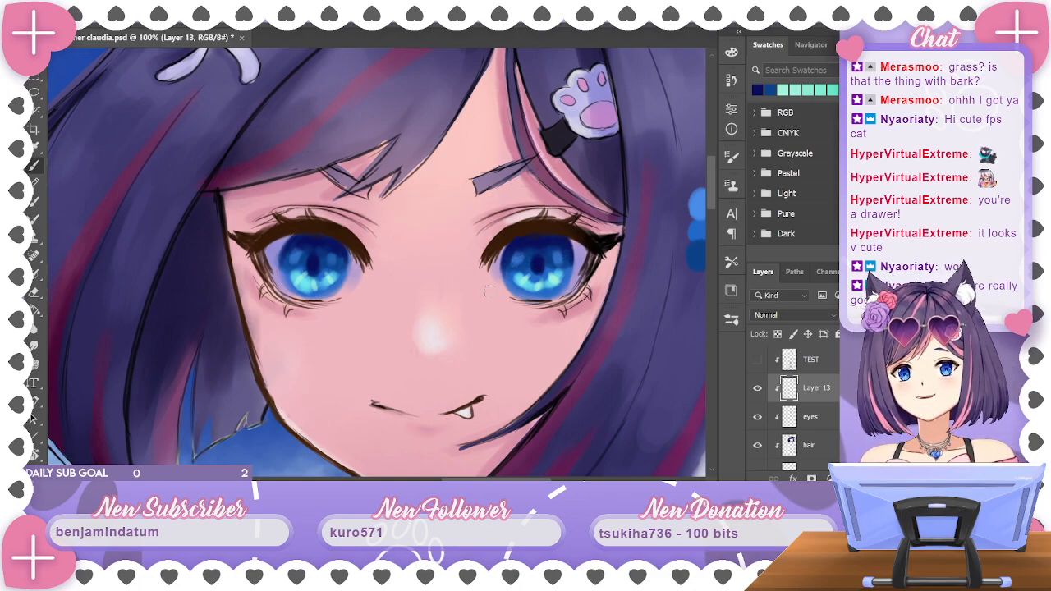
{"action": "left_click", "coordinate": [306, 257], "text": "alt"}
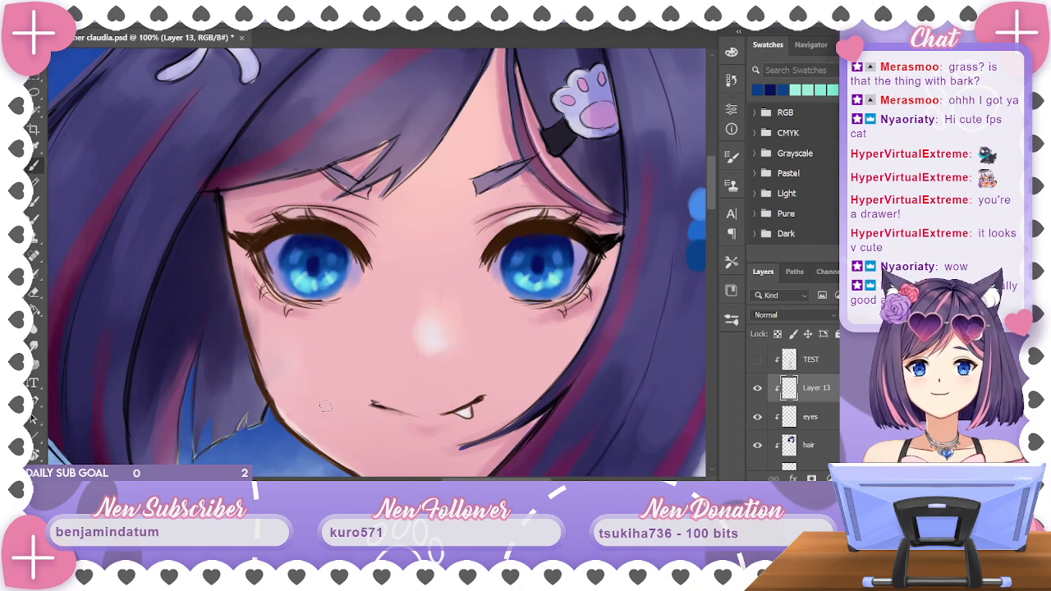
{"action": "left_click", "coordinate": [333, 262], "text": "alt"}
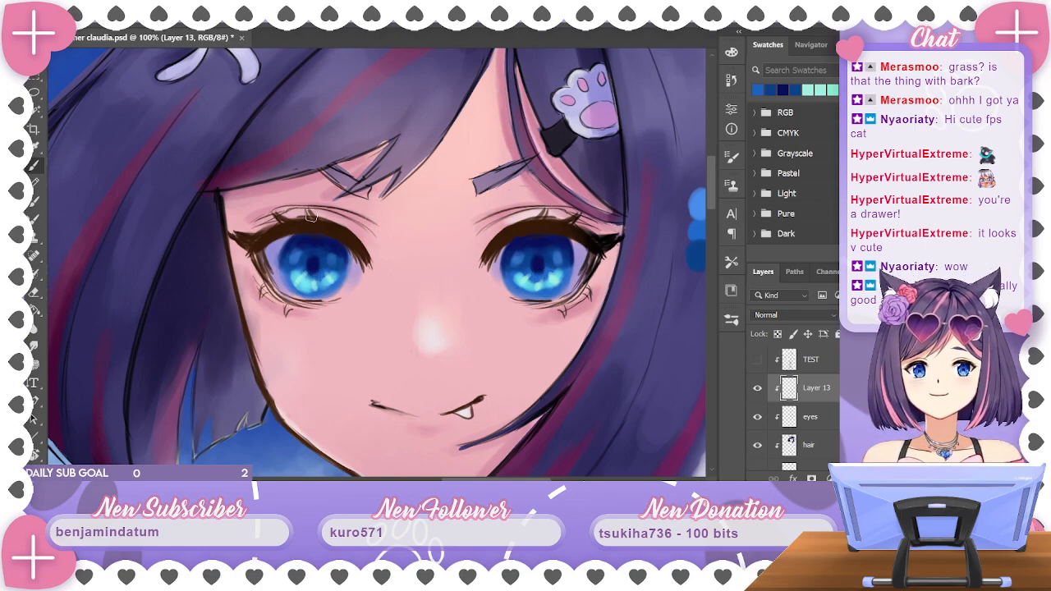
Sample dark and medium blues from the irises and refine the shading inside both eyes with the Brush
{"action": "left_click", "coordinate": [314, 260], "text": "alt"}
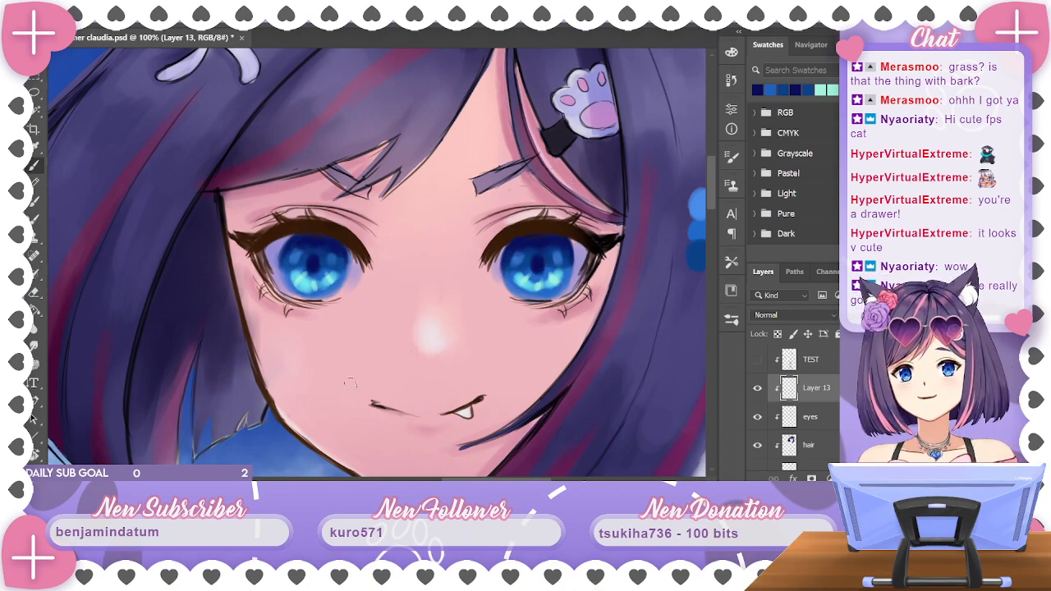
{"action": "left_click", "coordinate": [554, 289], "text": "alt"}
{"action": "left_click", "coordinate": [545, 276], "text": "alt"}
{"action": "left_click_drag", "start_coordinate": [324, 271], "coordinate": [292, 279]}
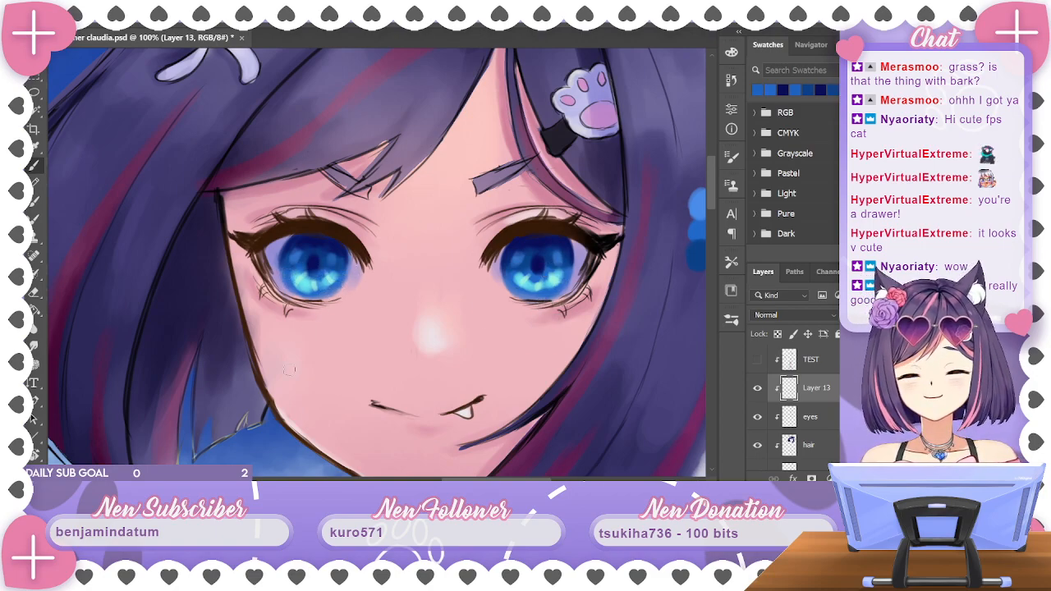
Sample light cyan, aqua and medium blue tones from the eyes and touch up the glow in the lower irises
{"action": "left_click", "coordinate": [321, 284], "text": "alt"}
{"action": "left_click", "coordinate": [329, 279], "text": "alt"}
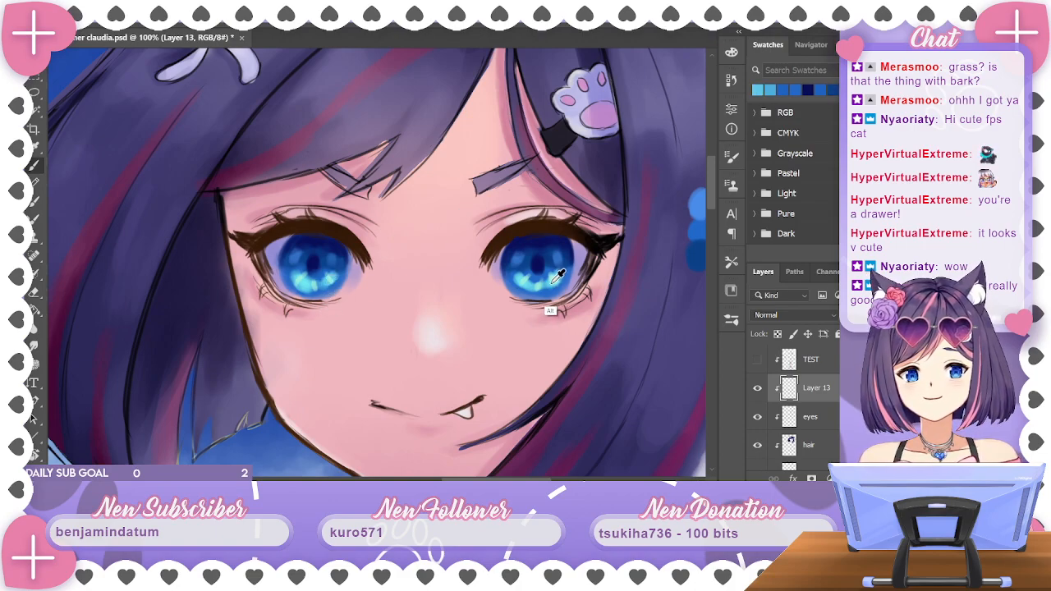
{"action": "left_click", "coordinate": [520, 276], "text": "alt"}
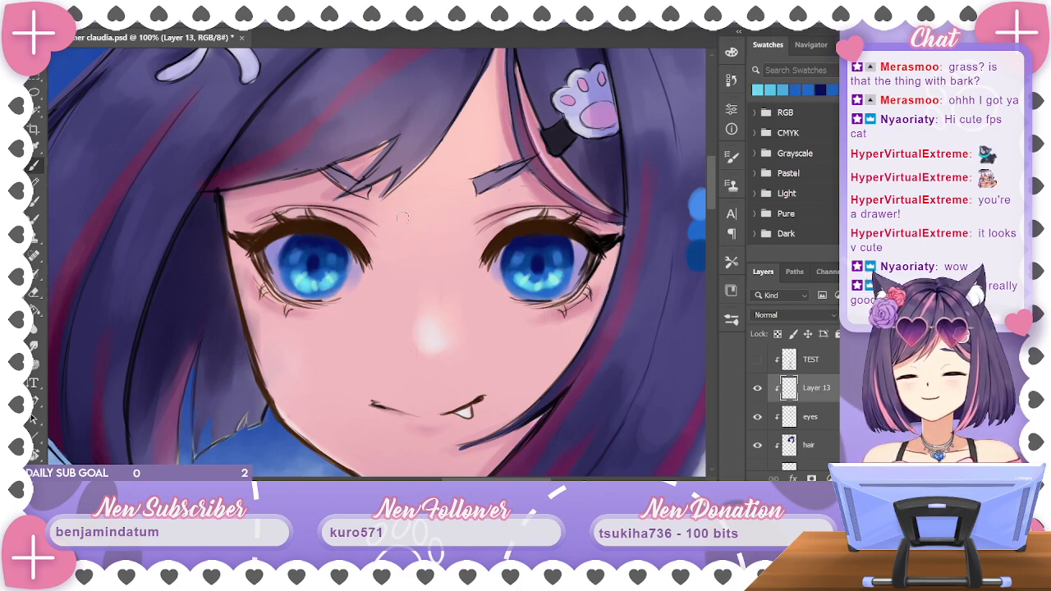
{"action": "left_click_drag", "start_coordinate": [608, 310], "coordinate": [537, 339]}
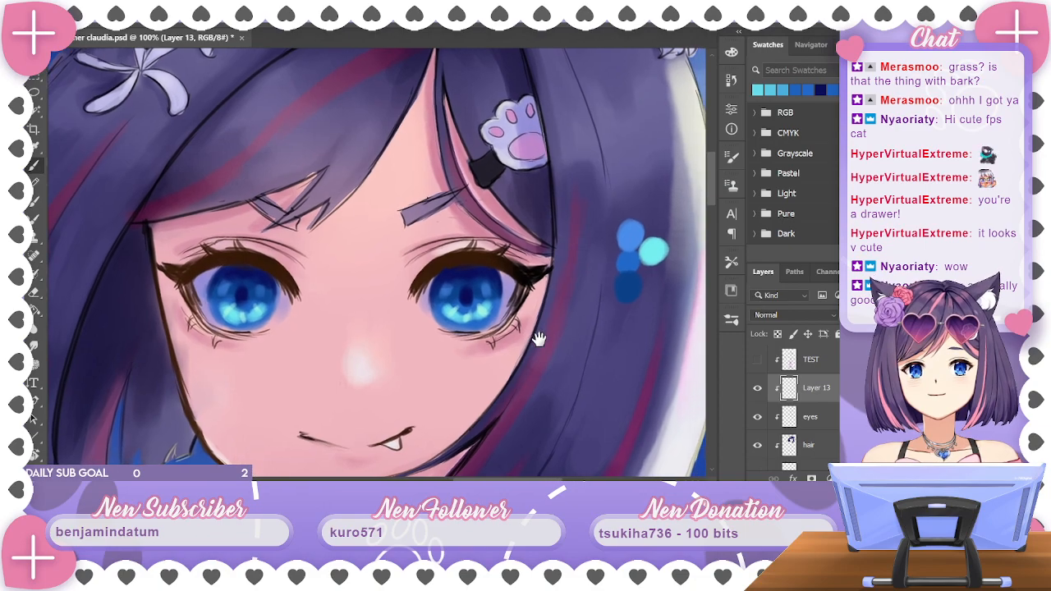
{"action": "left_click", "coordinate": [472, 312], "text": "alt"}
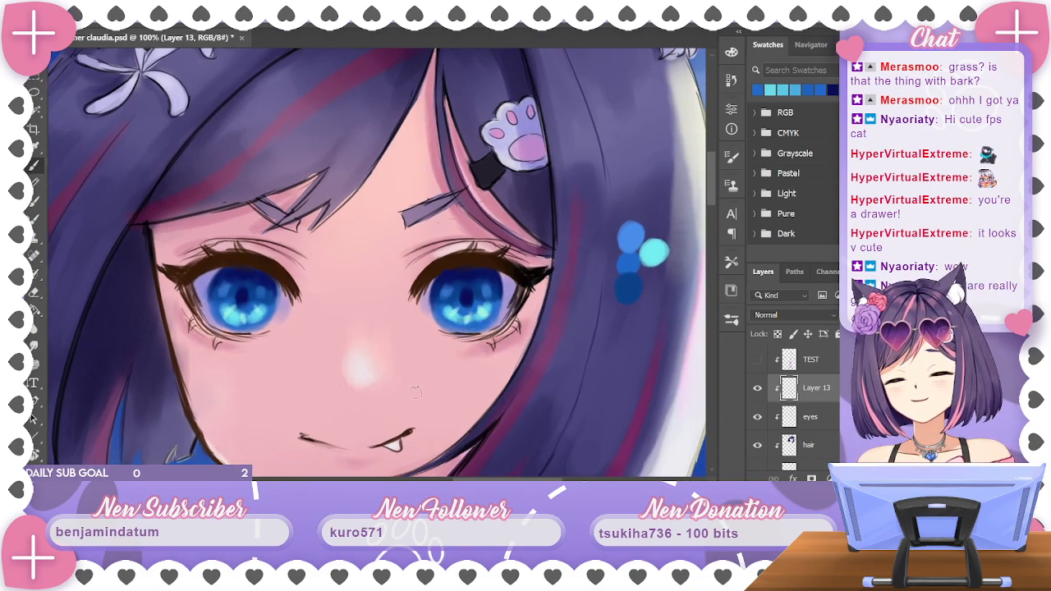
Examine the painted eyes in the full illustration and in closer views of the face
{"action": "mouse_move", "coordinate": [574, 308]}
{"action": "left_mouse_down"}
{"action": "mouse_move", "coordinate": [639, 276]}
{"action": "mouse_move", "coordinate": [539, 296]}
{"action": "left_mouse_up"}
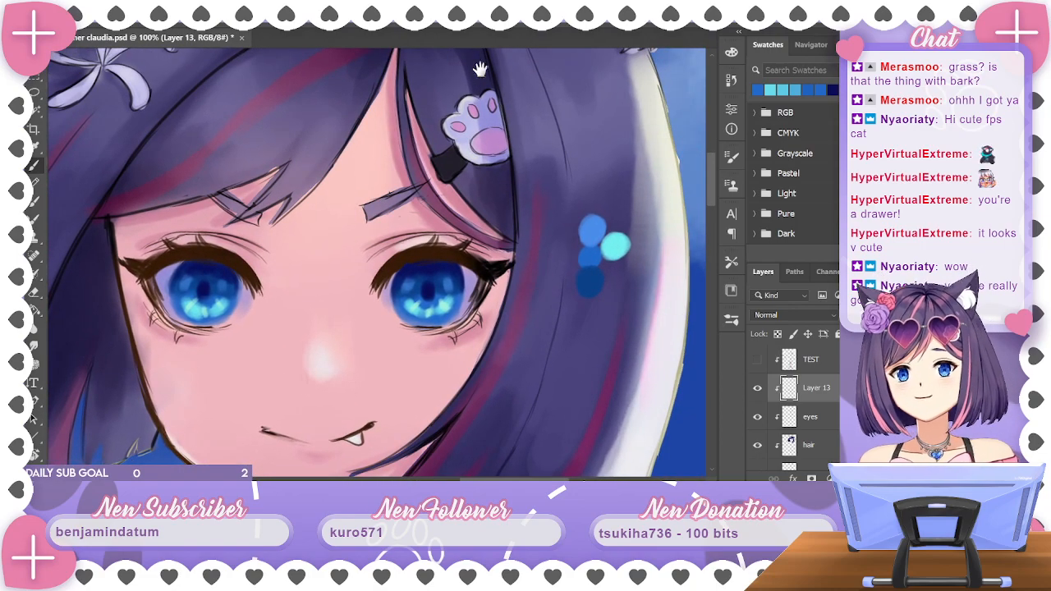
{"action": "left_click_drag", "start_coordinate": [495, 241], "coordinate": [609, 170]}
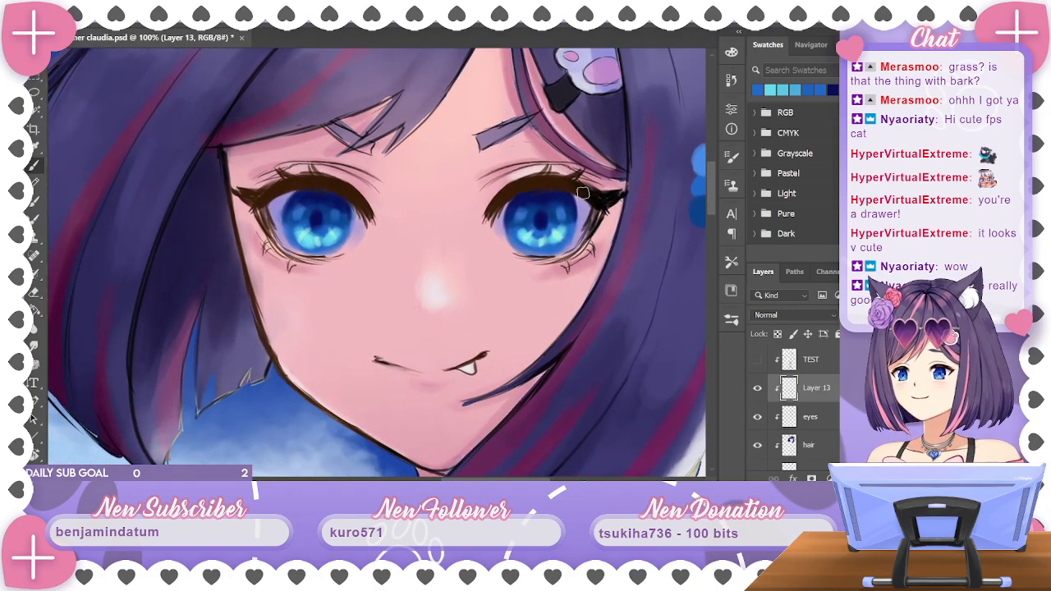
{"action": "key", "text": "ctrl+minus"}
{"action": "key", "text": "ctrl+minus"}
{"action": "key", "text": "ctrl+minus"}
{"action": "key", "text": "ctrl+minus"}
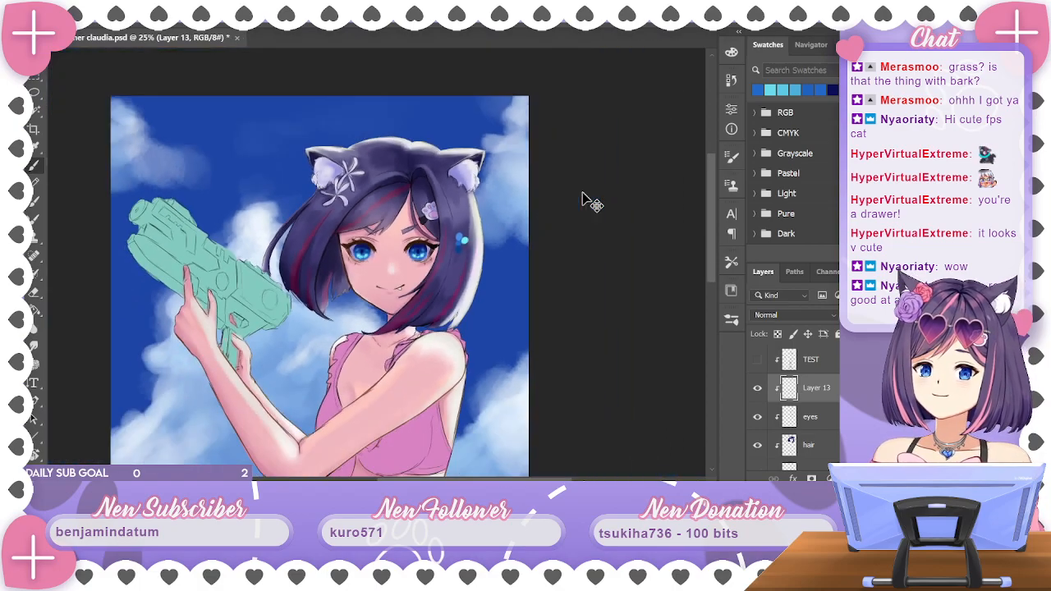
{"action": "key", "text": "ctrl+minus"}
{"action": "key", "text": "ctrl+plus"}
{"action": "key", "text": "ctrl+plus"}
{"action": "key", "text": "ctrl+plus"}
{"action": "key", "text": "ctrl+plus"}
{"action": "key", "text": "ctrl+plus"}
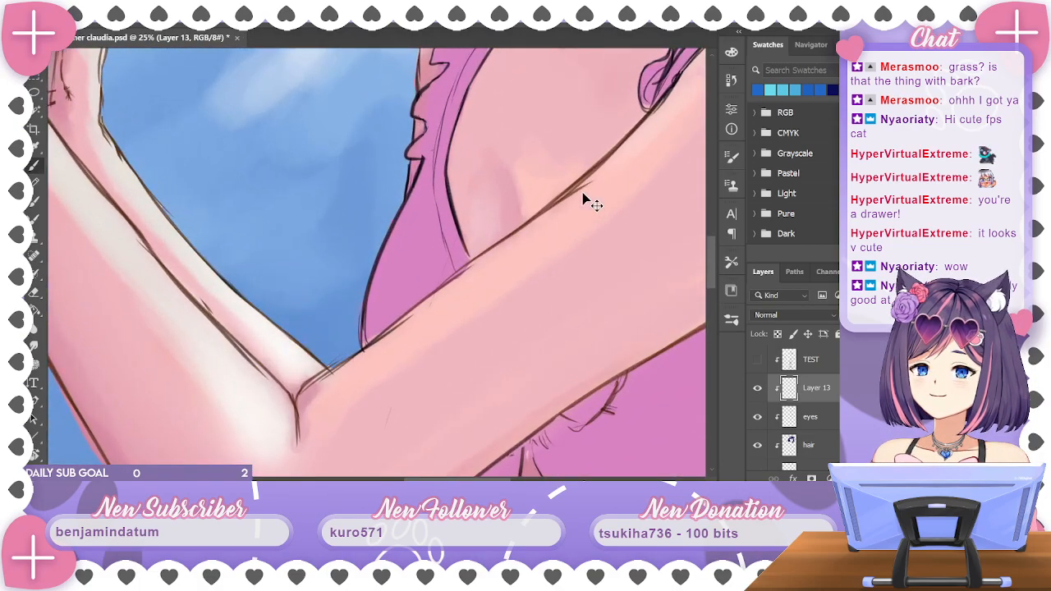
{"action": "key", "text": "ctrl+plus"}
{"action": "left_click_drag", "start_coordinate": [565, 280], "coordinate": [455, 405]}
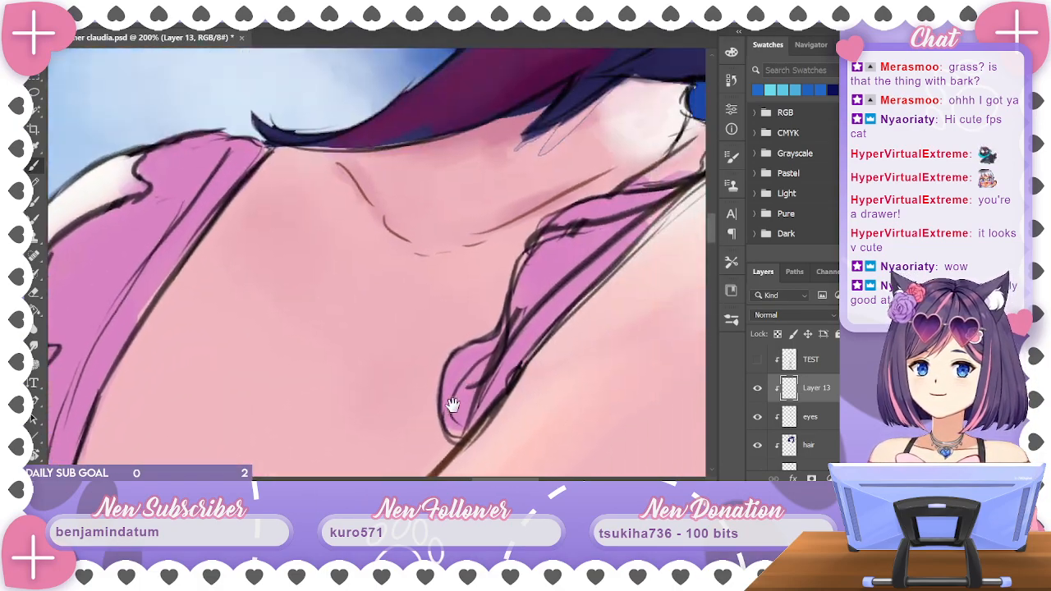
{"action": "left_click_drag", "start_coordinate": [541, 164], "coordinate": [446, 469]}
{"action": "left_click_drag", "start_coordinate": [673, 140], "coordinate": [624, 443]}
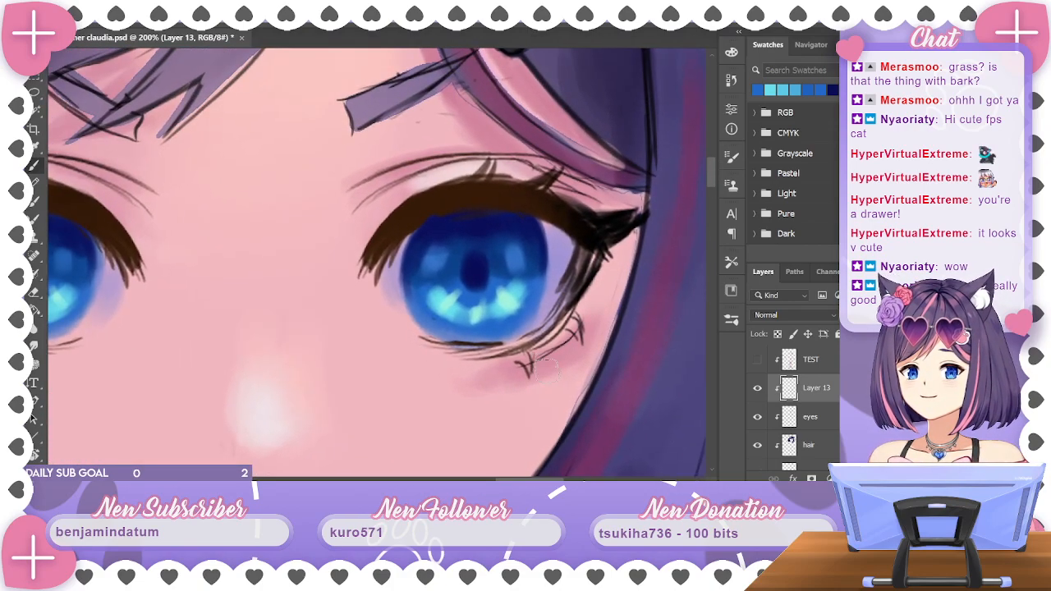
{"action": "key", "text": "ctrl+minus"}
{"action": "key", "text": "ctrl+minus"}
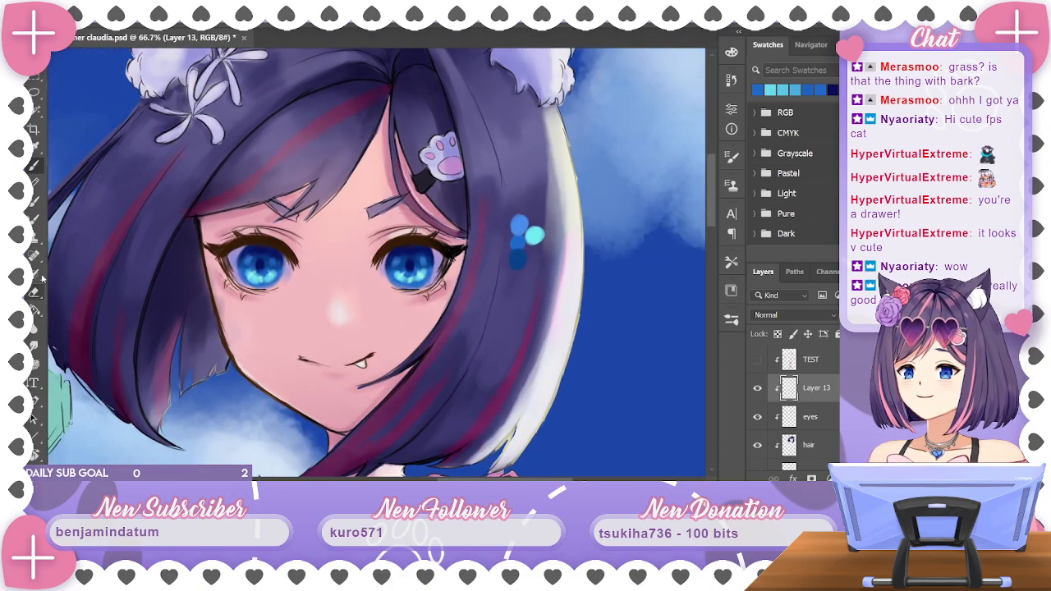
Try to erase the blue and cyan colour test dabs from the hair beside the face
{"action": "left_click", "coordinate": [34, 293]}
{"action": "mouse_move", "coordinate": [525, 230]}
{"action": "left_mouse_down"}
{"action": "mouse_move", "coordinate": [521, 261]}
{"action": "mouse_move", "coordinate": [540, 225]}
{"action": "mouse_move", "coordinate": [569, 197]}
{"action": "left_mouse_up"}
{"action": "left_click", "coordinate": [730, 52]}
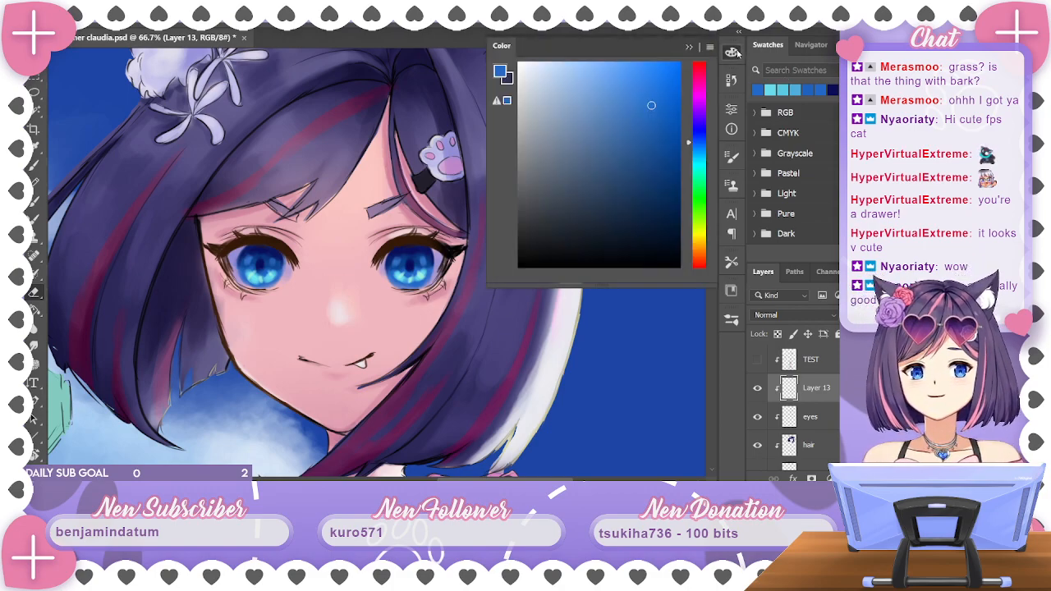
{"action": "left_click", "coordinate": [689, 47]}
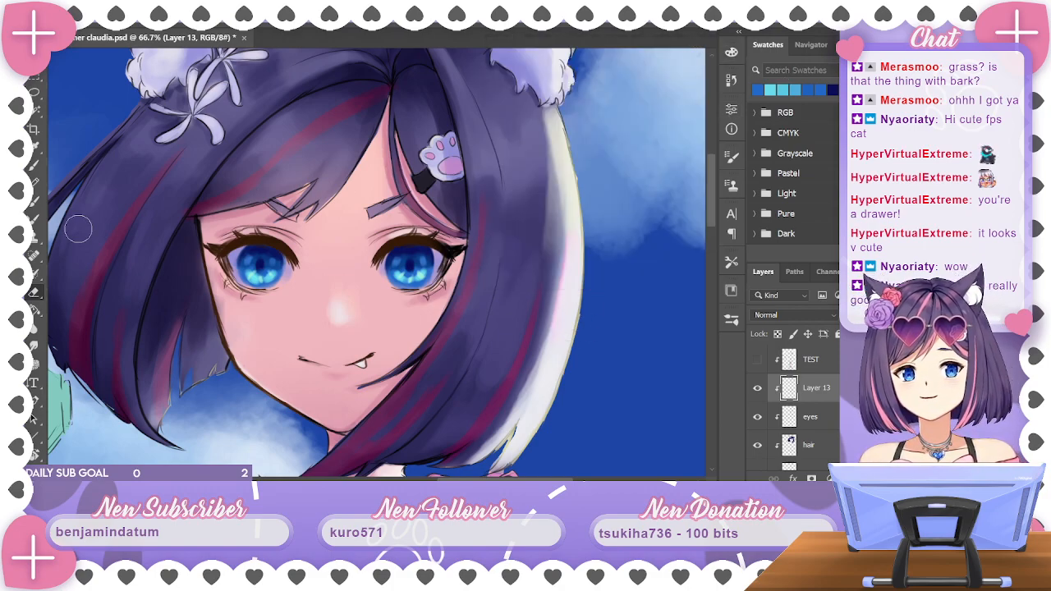
Sample the off-white from the hair's lit outer edge with the Brush and undo the trial eye highlight and dab erasure
{"action": "left_click", "coordinate": [35, 164]}
{"action": "left_click", "coordinate": [583, 215], "text": "alt"}
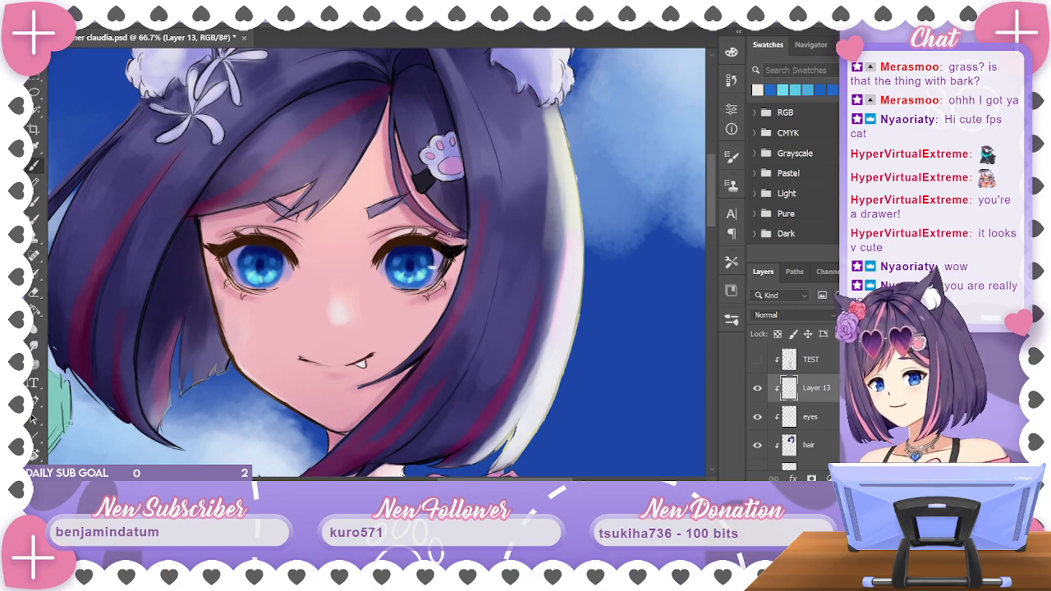
{"action": "key", "text": "ctrl+z"}
{"action": "key", "text": "ctrl+z"}
{"action": "key", "text": "ctrl+z"}
{"action": "key", "text": "ctrl+z"}
{"action": "key", "text": "ctrl+z"}
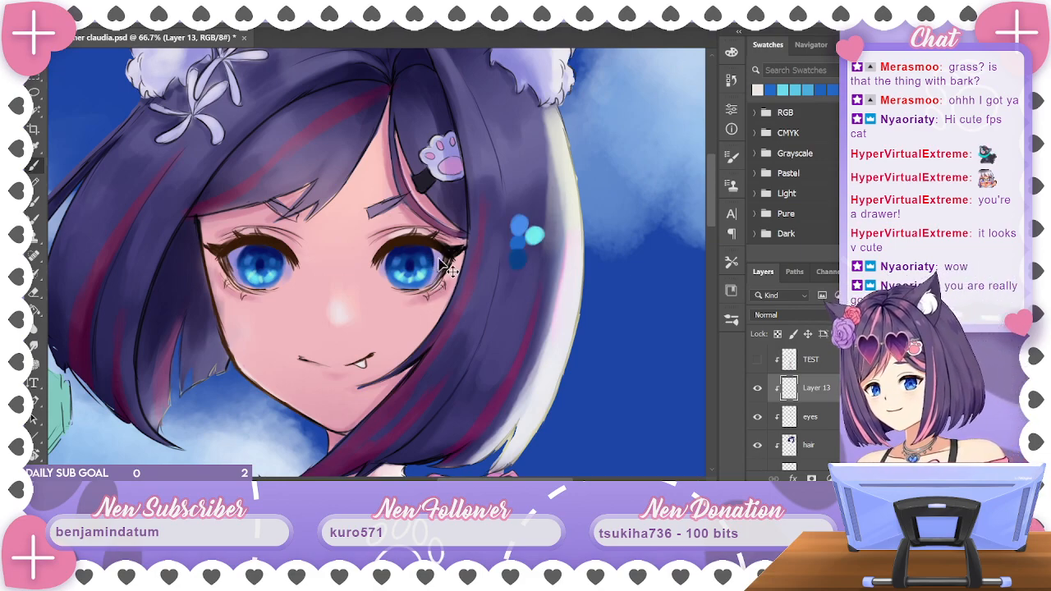
Paint a small off-white highlight on the right side of each iris
{"action": "left_click_drag", "start_coordinate": [428, 265], "coordinate": [426, 264]}
{"action": "left_click_drag", "start_coordinate": [276, 268], "coordinate": [276, 269]}
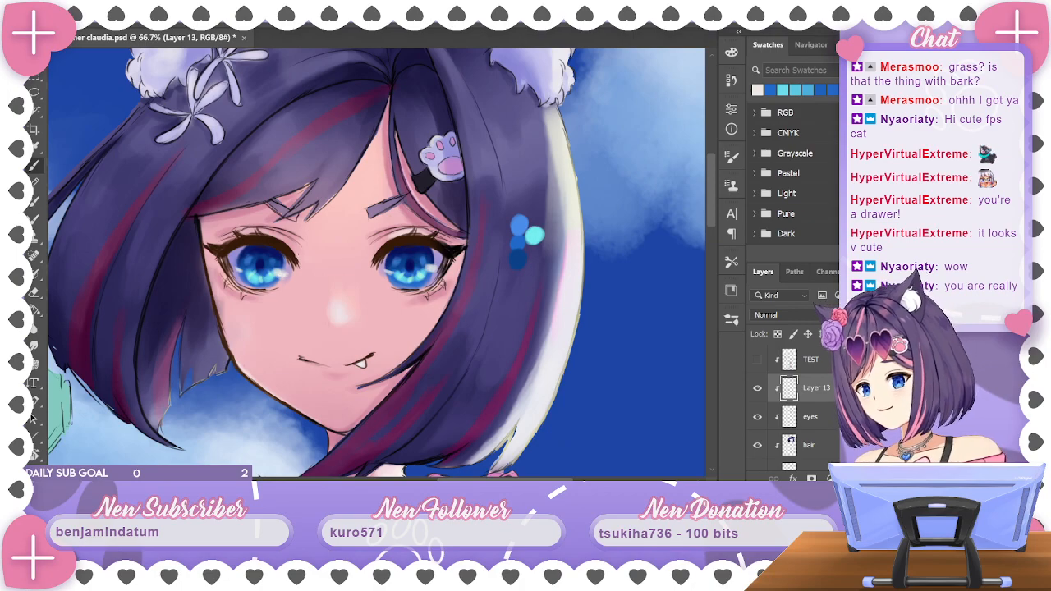
Check the new eye highlights in the full illustration and save the file
{"action": "left_click_drag", "start_coordinate": [486, 362], "coordinate": [573, 336]}
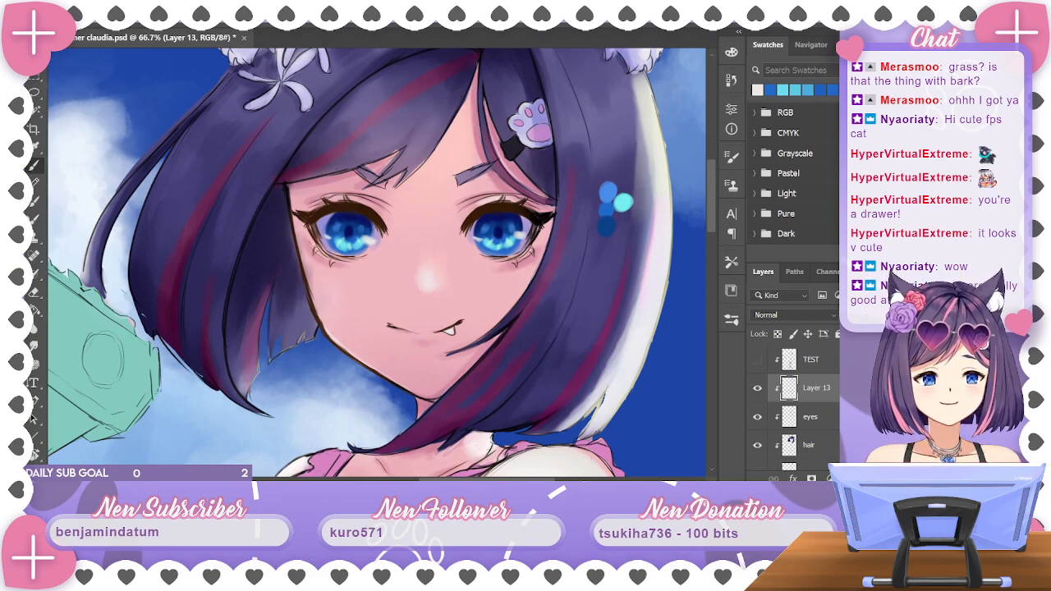
{"action": "scroll", "coordinate": [801, 394], "scroll_direction": "down", "scroll_amount": 3}
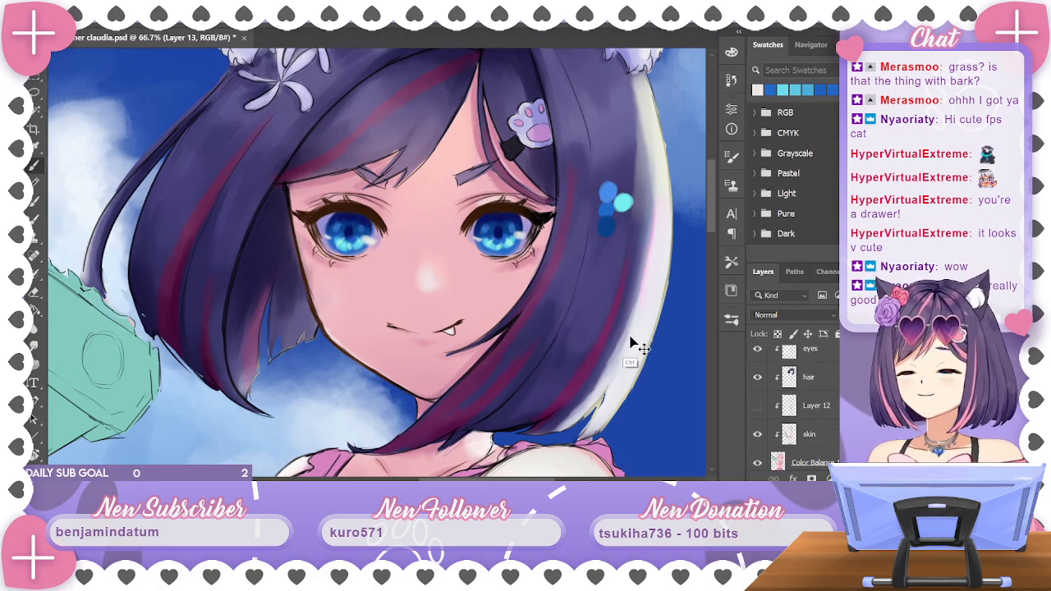
{"action": "key", "text": "ctrl+minus"}
{"action": "key", "text": "ctrl+minus"}
{"action": "key", "text": "ctrl+minus"}
{"action": "key", "text": "ctrl+minus"}
{"action": "key", "text": "ctrl+plus"}
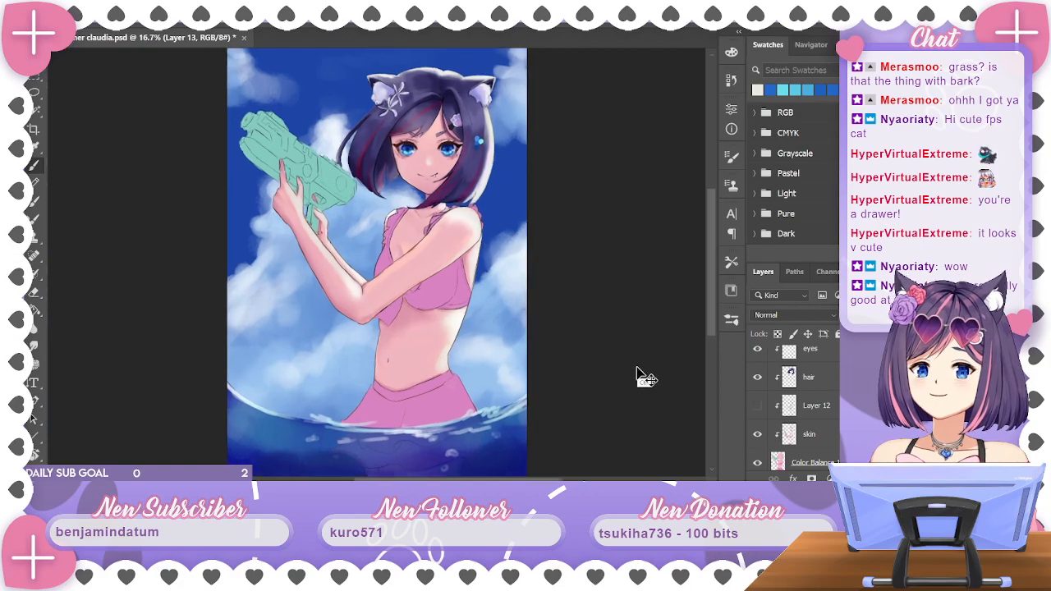
{"action": "left_click_drag", "start_coordinate": [624, 156], "coordinate": [575, 258]}
{"action": "key", "text": "ctrl+s"}
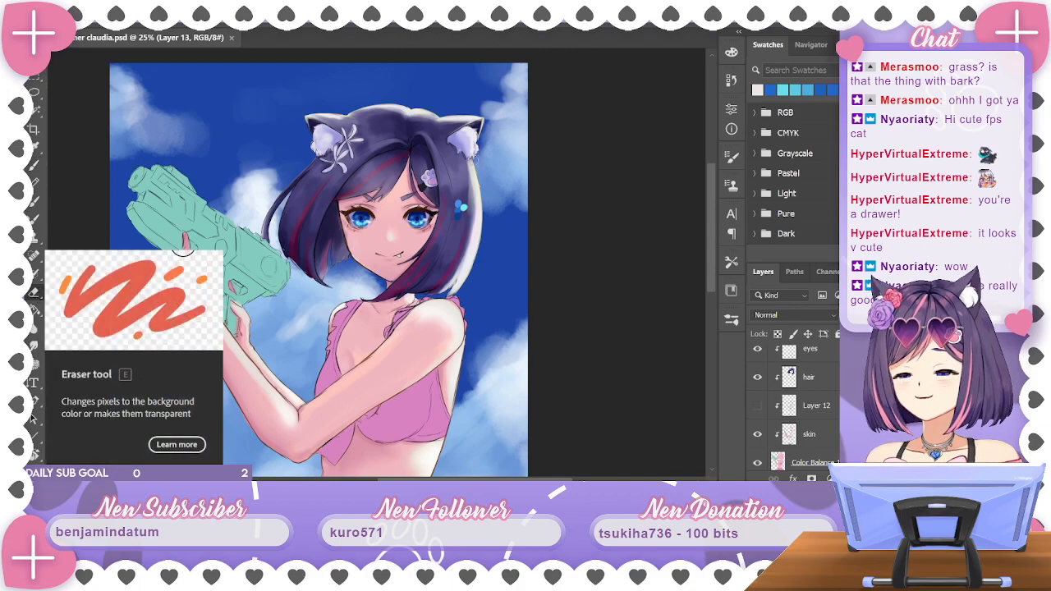
Erase the blue and cyan colour test dabs from the hair beside the face
{"action": "left_click", "coordinate": [37, 291]}
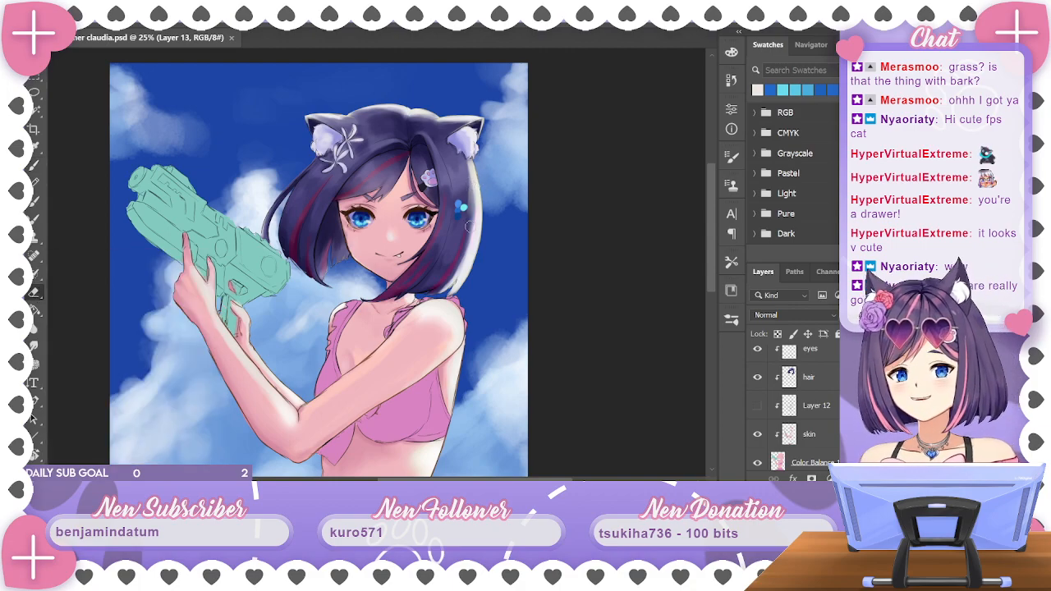
{"action": "mouse_move", "coordinate": [469, 228]}
{"action": "left_mouse_down"}
{"action": "mouse_move", "coordinate": [458, 203]}
{"action": "mouse_move", "coordinate": [464, 211]}
{"action": "left_mouse_up"}
{"action": "key", "text": "ctrl+plus"}
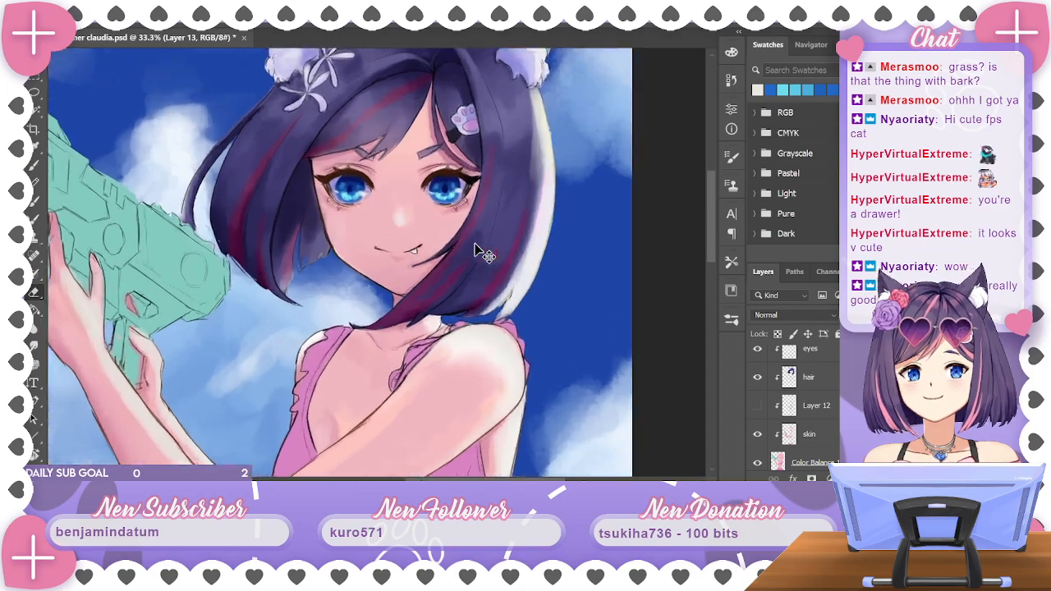
On the border line line art copy layer, darken and thicken the left corner of the mouth with a dark brown brush stroke
{"action": "key", "text": "ctrl+plus"}
{"action": "key", "text": "ctrl+plus"}
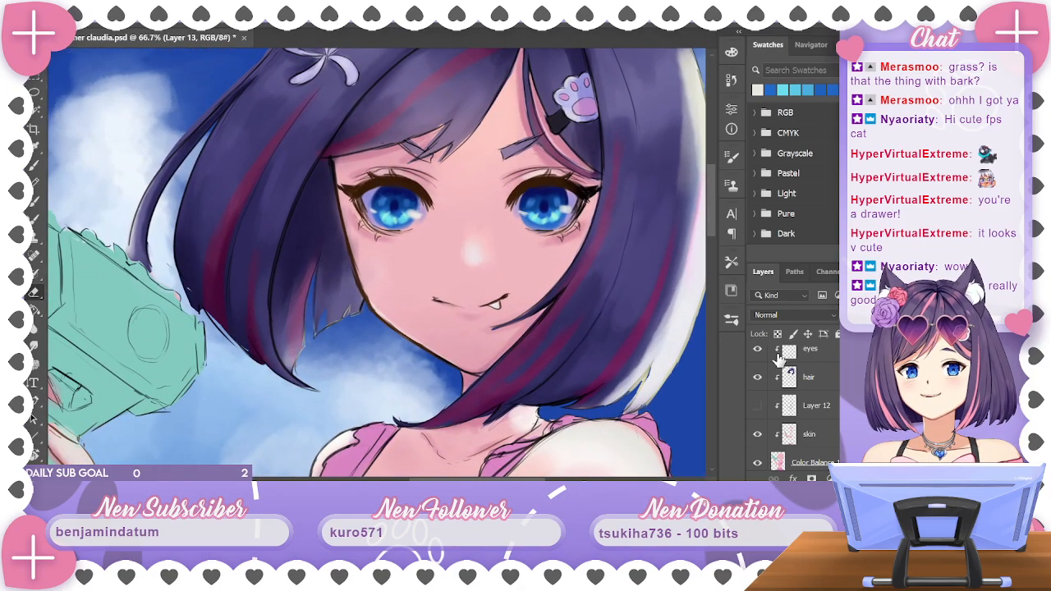
{"action": "key", "text": "ctrl+plus"}
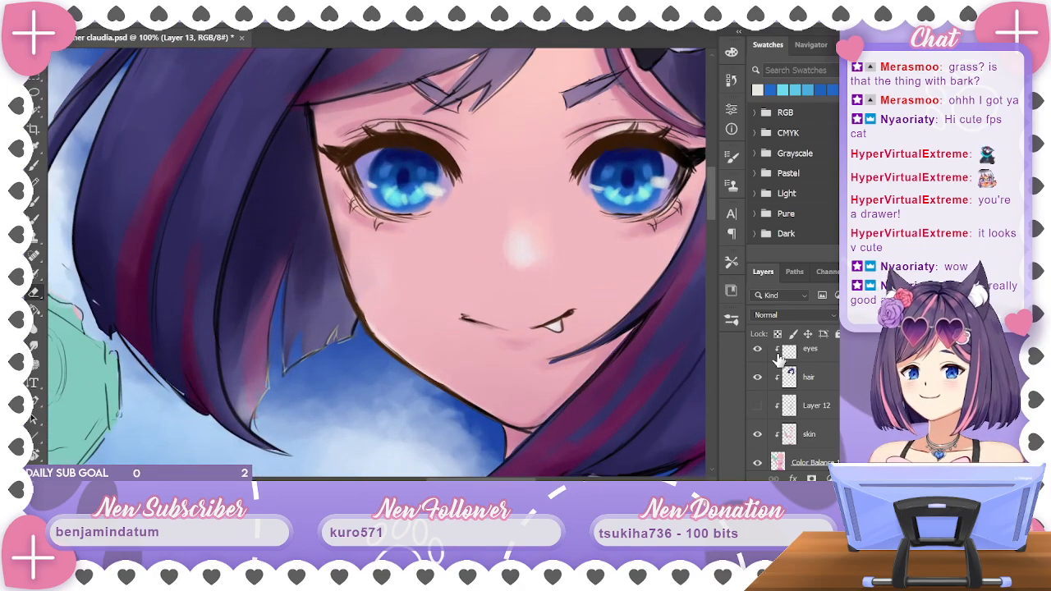
{"action": "key", "text": "ctrl+minus"}
{"action": "key", "text": "ctrl+minus"}
{"action": "scroll", "coordinate": [505, 217], "scroll_direction": "up", "scroll_amount": 3}
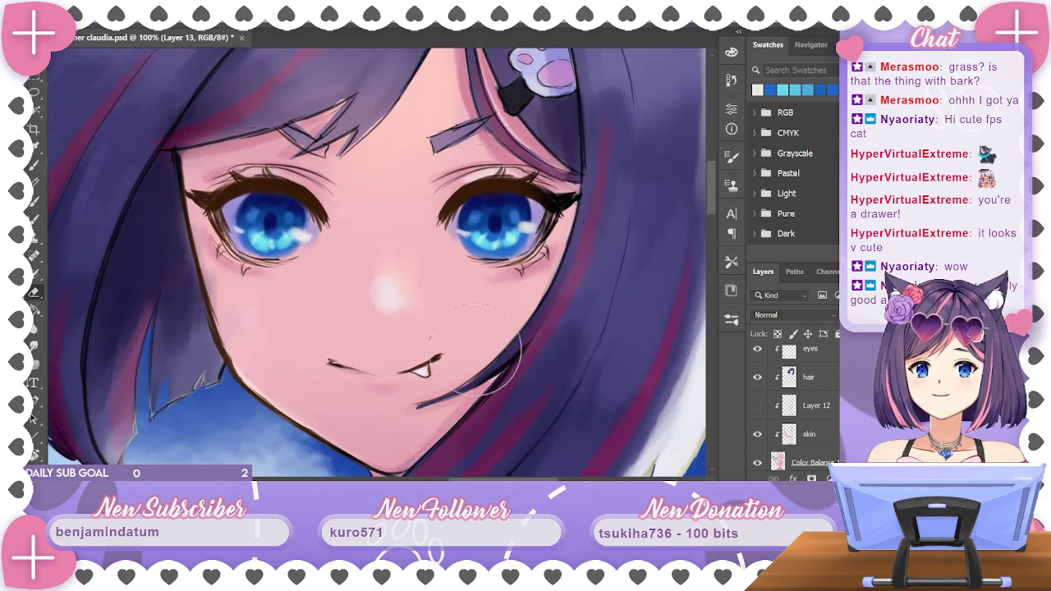
{"action": "scroll", "coordinate": [792, 402], "scroll_direction": "down", "scroll_amount": 2}
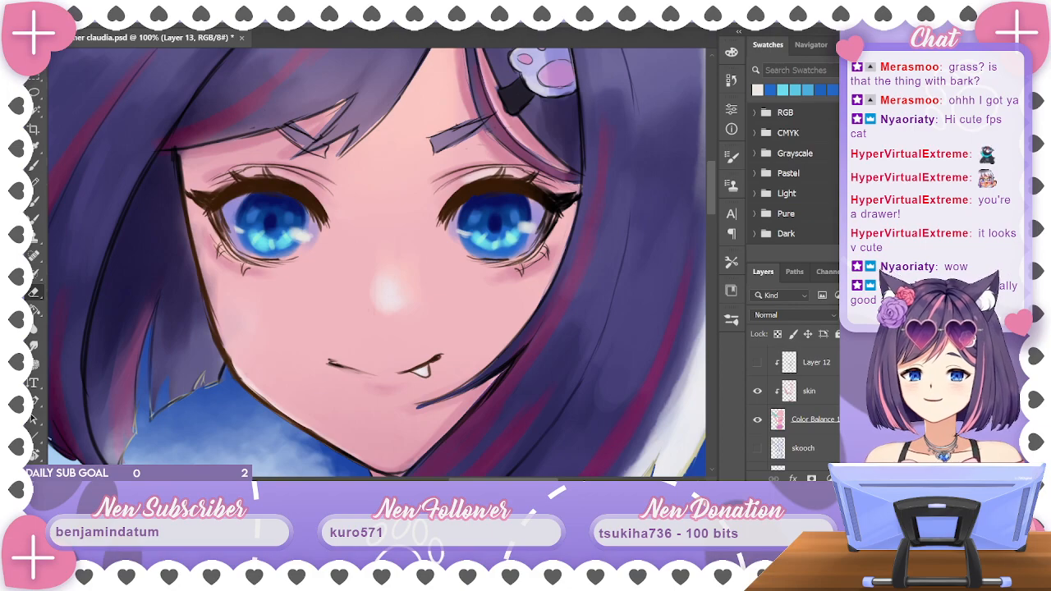
{"action": "scroll", "coordinate": [792, 402], "scroll_direction": "up", "scroll_amount": 5}
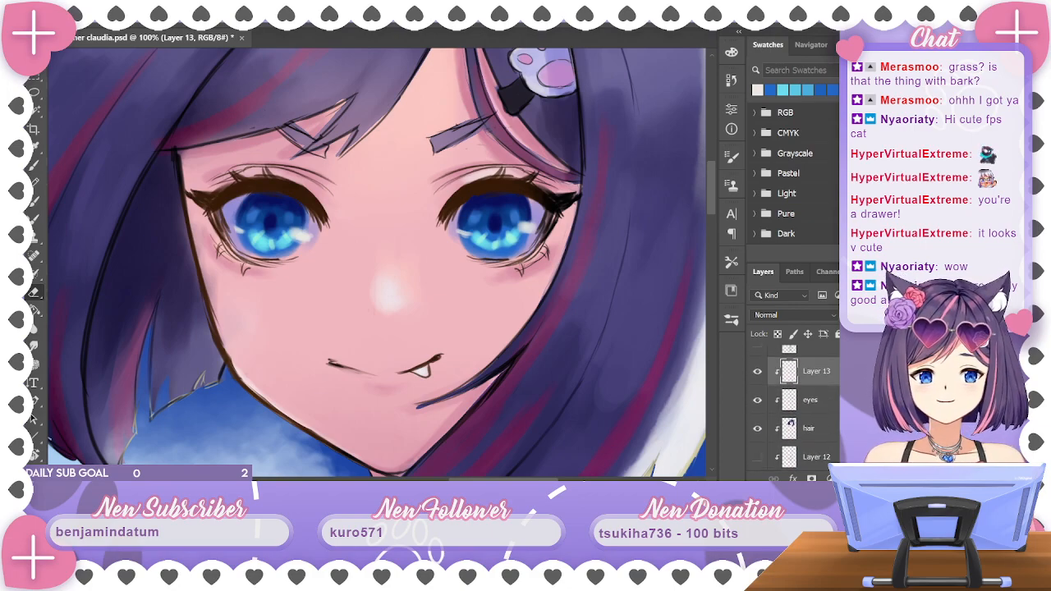
{"action": "scroll", "coordinate": [792, 402], "scroll_direction": "up", "scroll_amount": 1}
{"action": "left_click", "coordinate": [813, 387]}
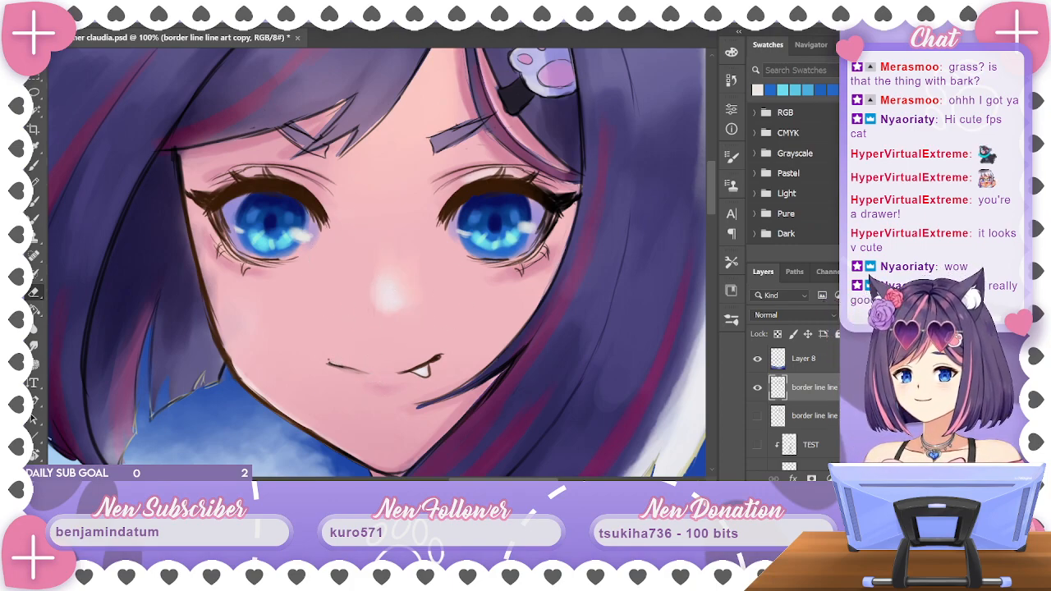
{"action": "left_click", "coordinate": [35, 165]}
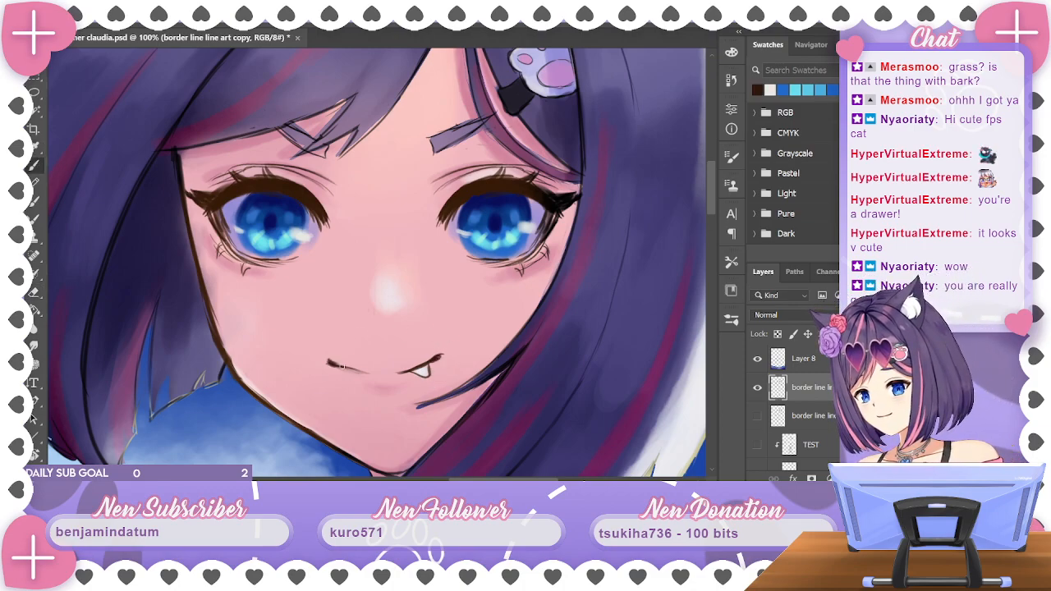
{"action": "left_click_drag", "start_coordinate": [329, 362], "coordinate": [366, 371]}
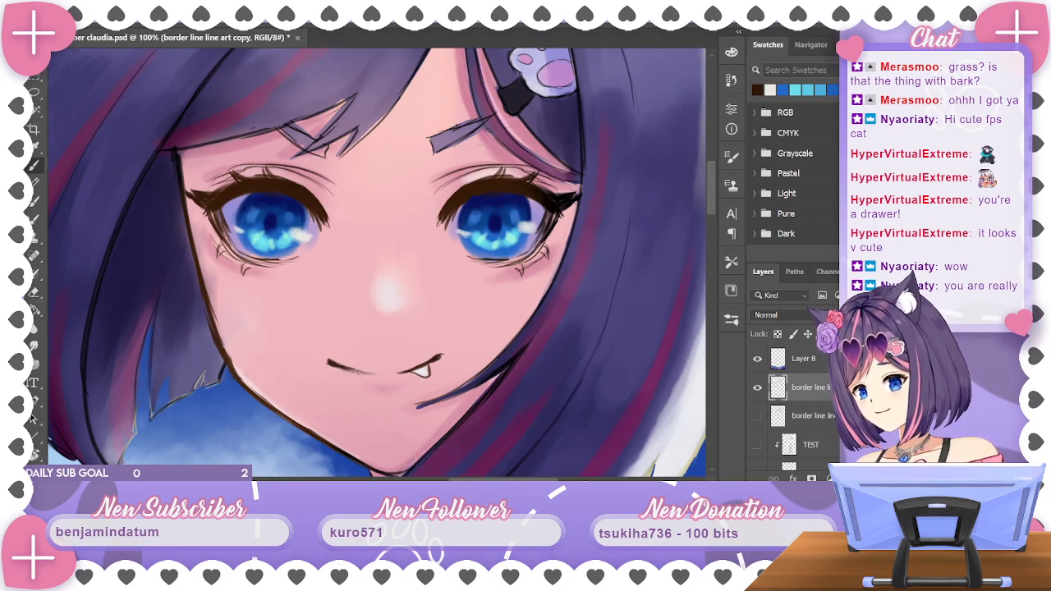
{"action": "left_click", "coordinate": [35, 289]}
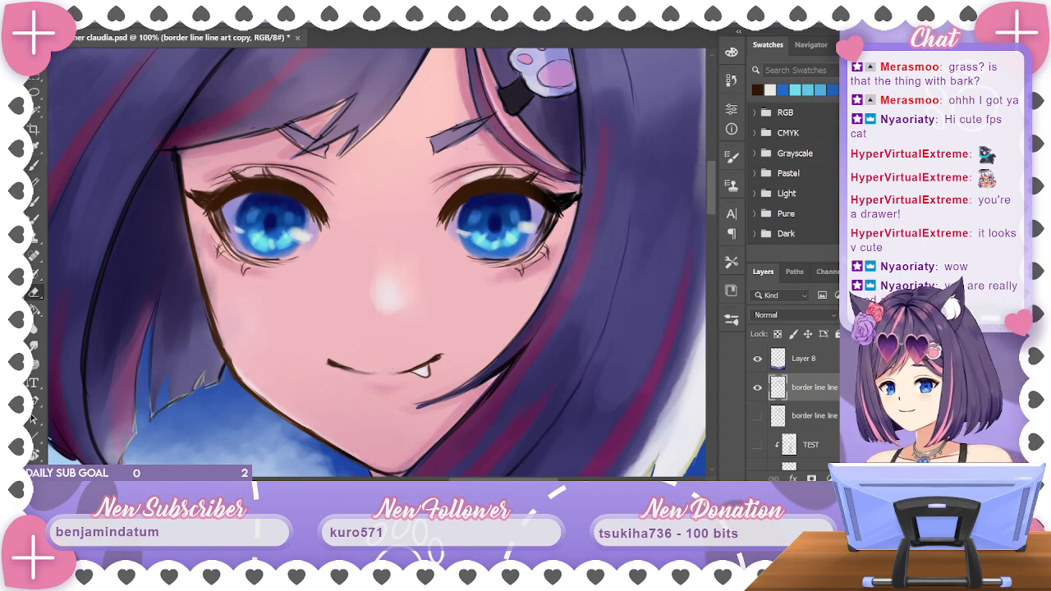
Examine the line work of the face up close, around the eyes, nose, mouth and hair
{"action": "left_click_drag", "start_coordinate": [563, 295], "coordinate": [606, 260]}
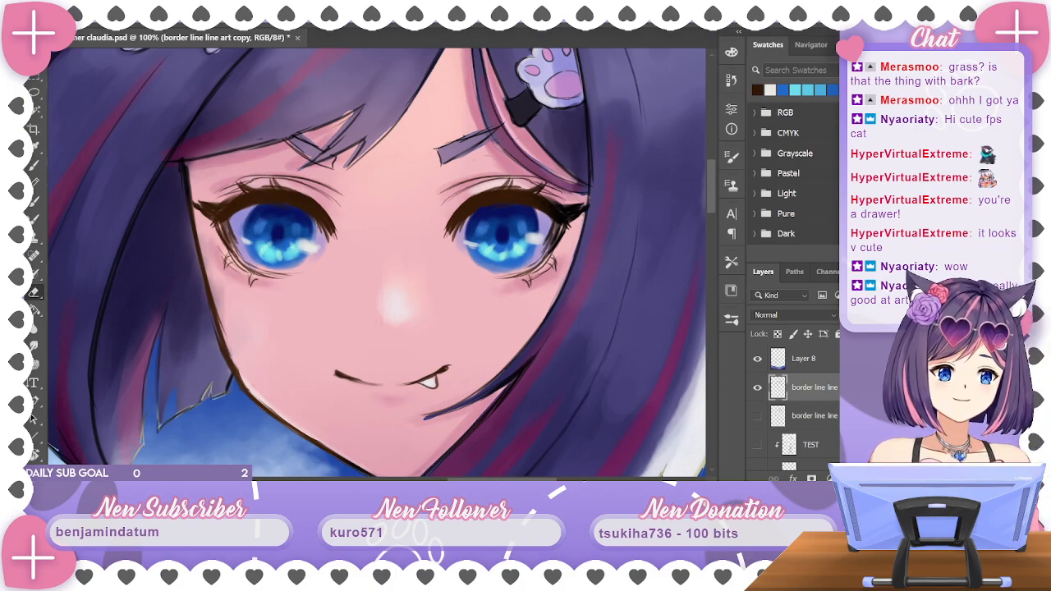
{"action": "scroll", "coordinate": [792, 410], "scroll_direction": "down", "scroll_amount": 2}
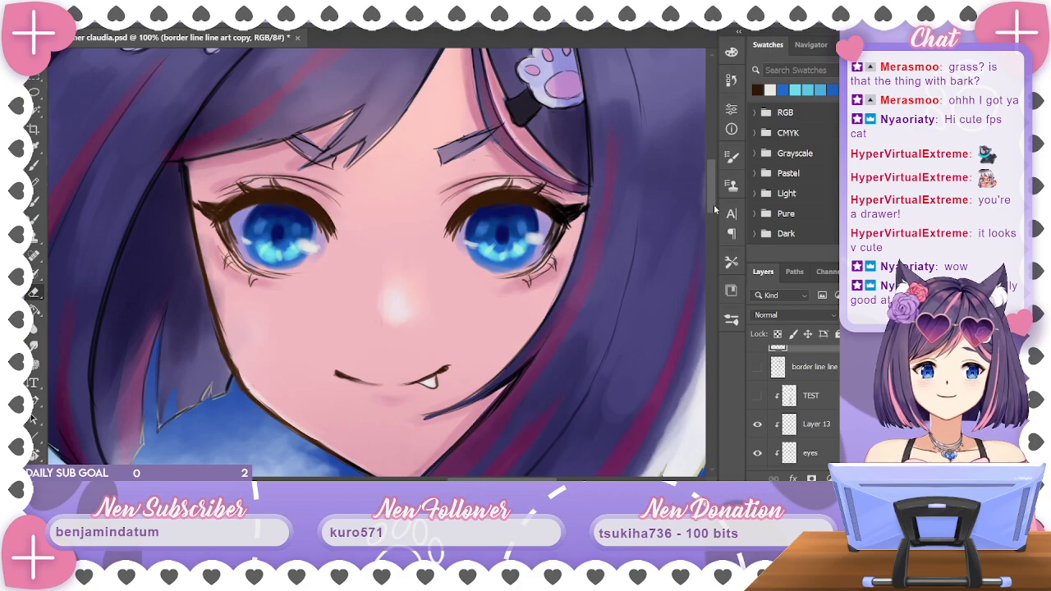
{"action": "scroll", "coordinate": [717, 210], "scroll_direction": "down", "scroll_amount": 5}
{"action": "scroll", "coordinate": [720, 216], "scroll_direction": "up", "scroll_amount": 3}
{"action": "scroll", "coordinate": [719, 215], "scroll_direction": "up", "scroll_amount": 4}
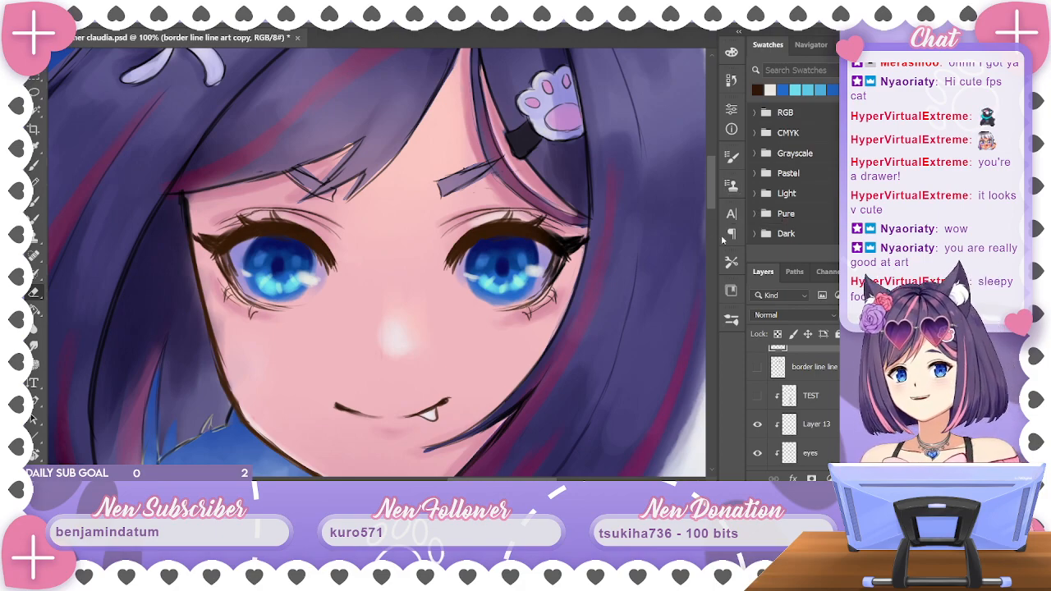
{"action": "scroll", "coordinate": [711, 191], "scroll_direction": "down", "scroll_amount": 3}
{"action": "scroll", "coordinate": [716, 197], "scroll_direction": "up", "scroll_amount": 1}
{"action": "scroll", "coordinate": [716, 194], "scroll_direction": "down", "scroll_amount": 1}
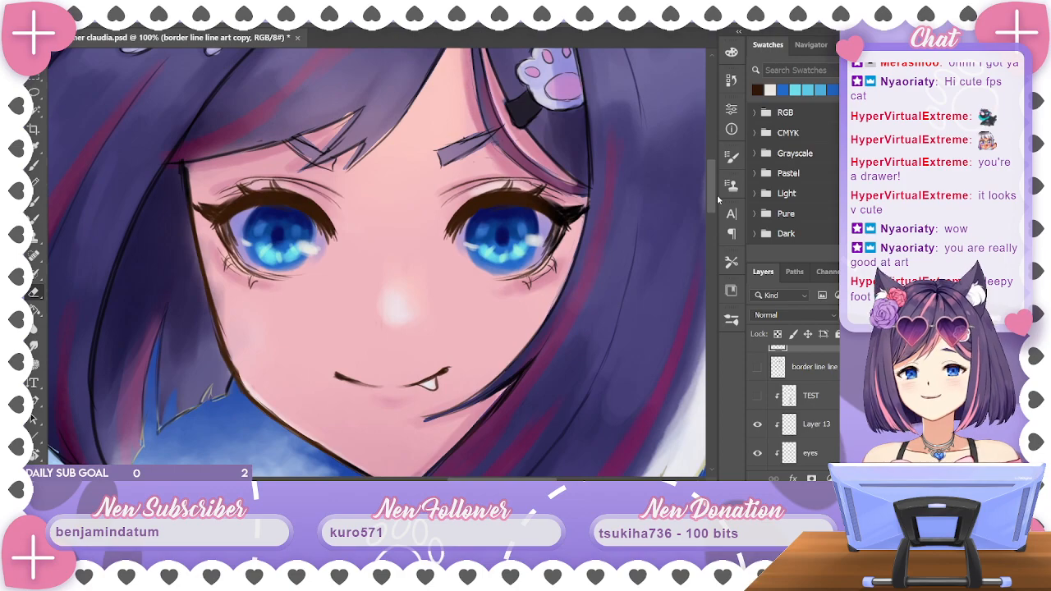
{"action": "scroll", "coordinate": [716, 195], "scroll_direction": "up", "scroll_amount": 2}
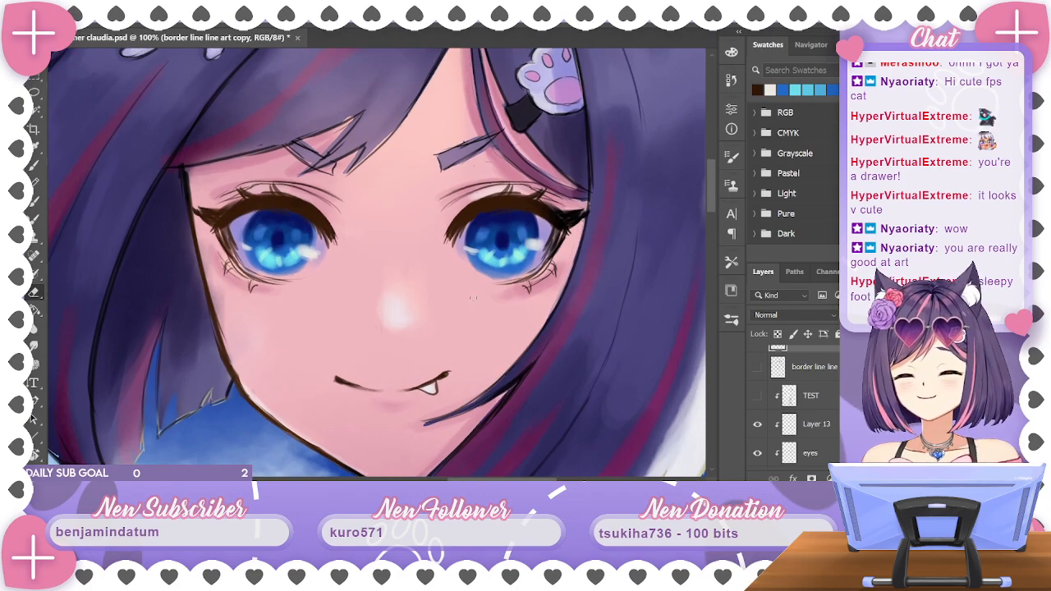
{"action": "scroll", "coordinate": [712, 194], "scroll_direction": "up", "scroll_amount": 1}
{"action": "scroll", "coordinate": [712, 194], "scroll_direction": "down", "scroll_amount": 2}
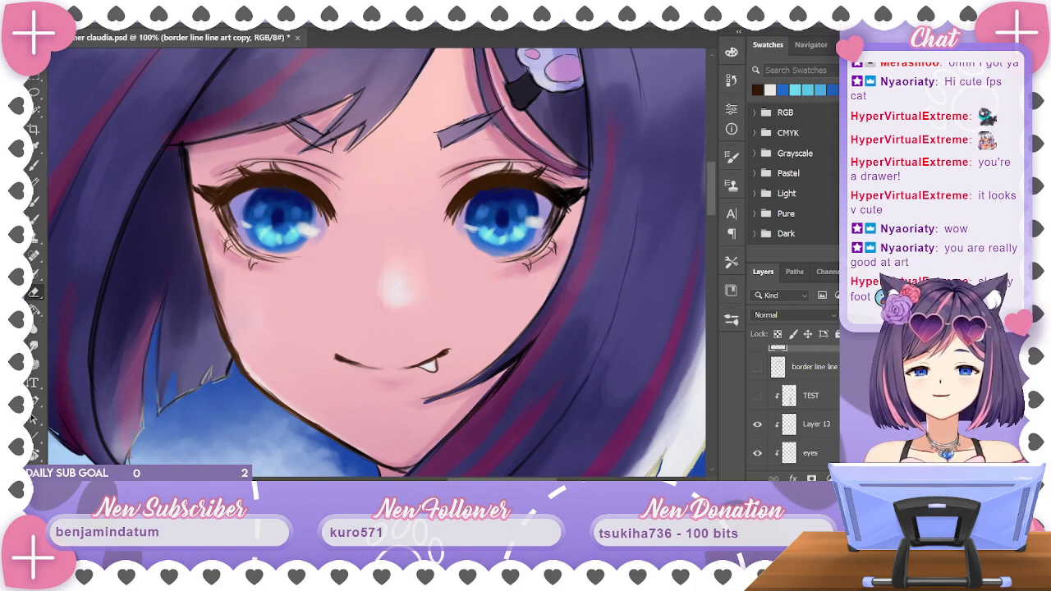
{"action": "left_click_drag", "start_coordinate": [575, 227], "coordinate": [681, 258]}
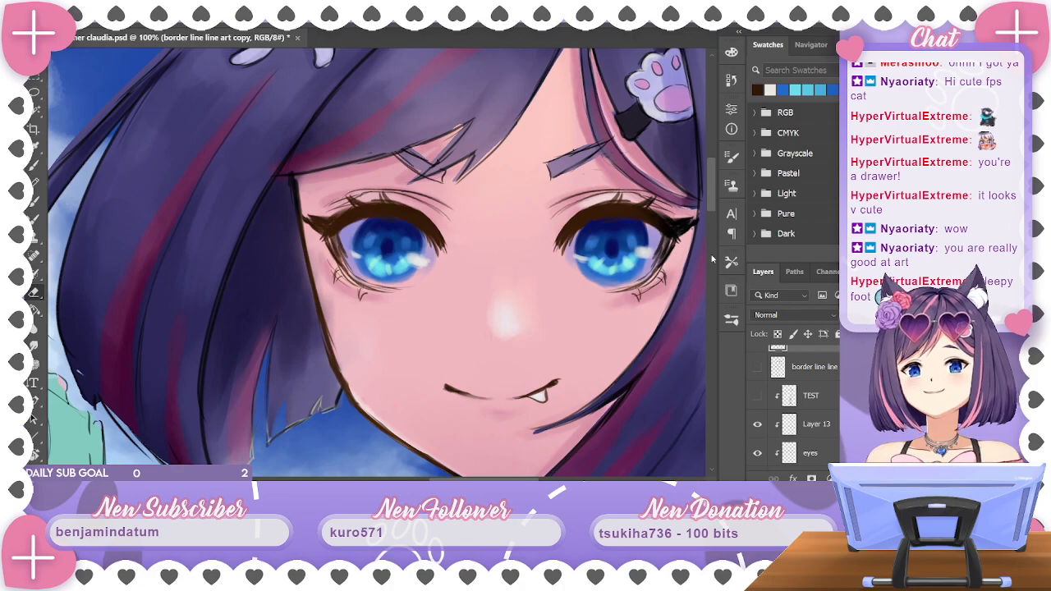
{"action": "left_click_drag", "start_coordinate": [591, 331], "coordinate": [564, 361]}
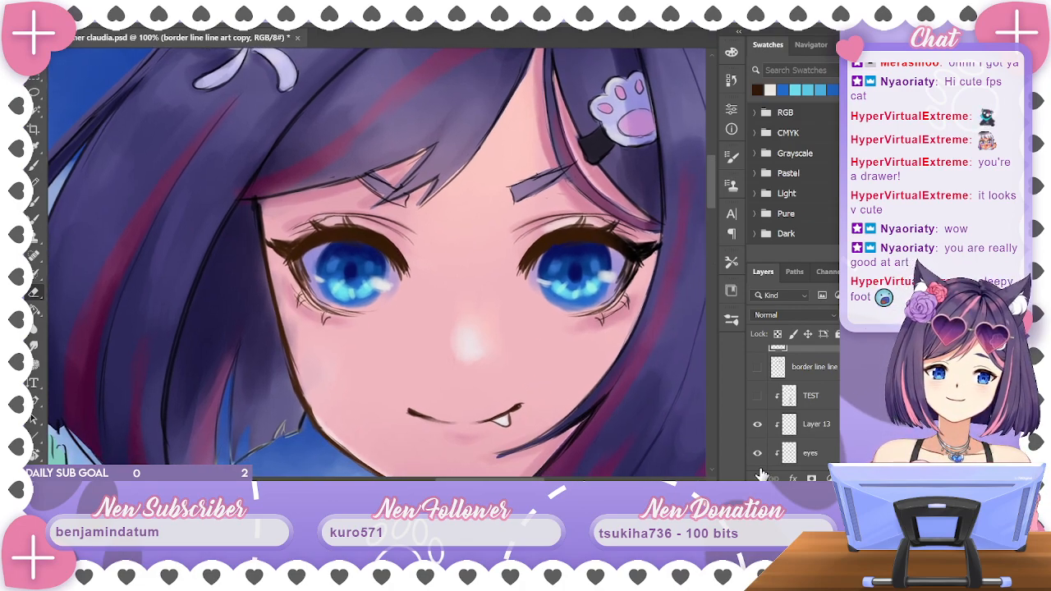
{"action": "left_click_drag", "start_coordinate": [609, 402], "coordinate": [604, 384]}
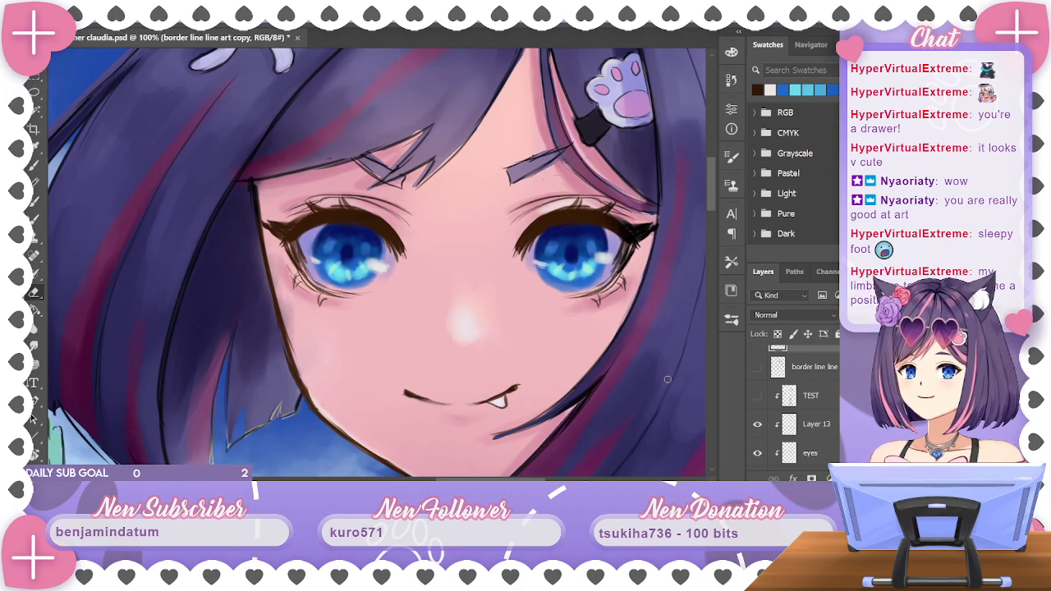
{"action": "left_click_drag", "start_coordinate": [587, 162], "coordinate": [555, 112]}
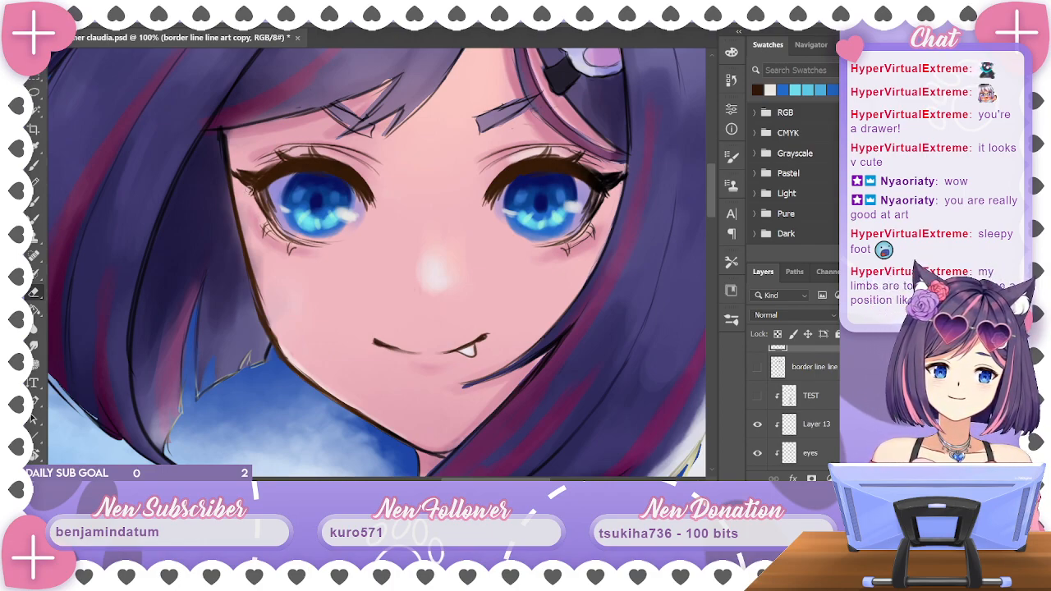
Make the skin layer active for painting
{"action": "scroll", "coordinate": [809, 411], "scroll_direction": "down", "scroll_amount": 4}
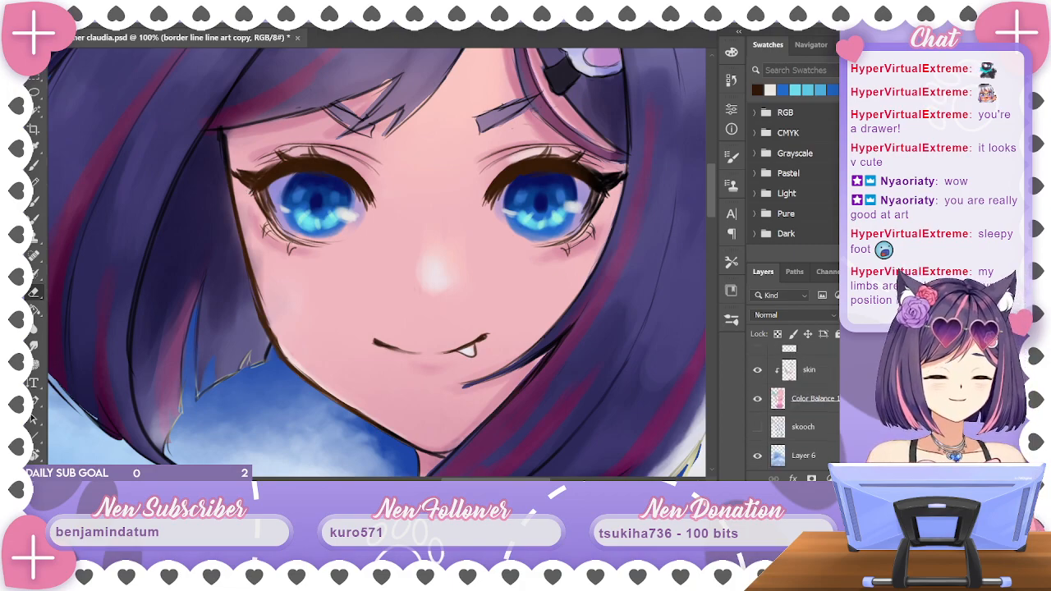
{"action": "scroll", "coordinate": [809, 411], "scroll_direction": "up", "scroll_amount": 1}
{"action": "left_click", "coordinate": [810, 417]}
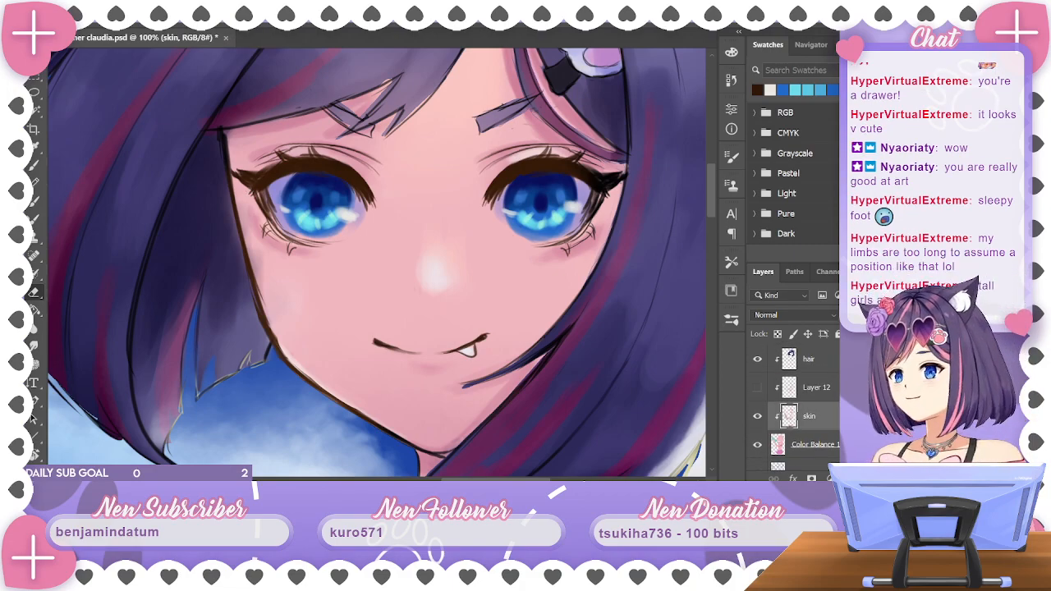
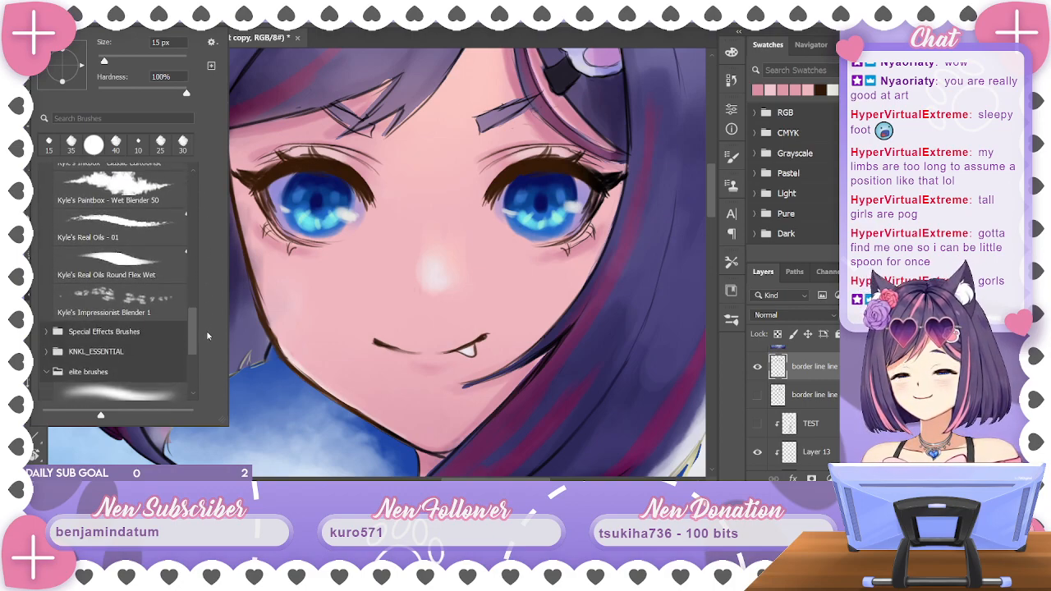
Lock the transparent pixels of the border line line art copy layer and paint the left eye's outer upper lashes black
{"action": "left_click", "coordinate": [168, 353]}
{"action": "left_click", "coordinate": [460, 45]}
{"action": "left_click", "coordinate": [540, 70]}
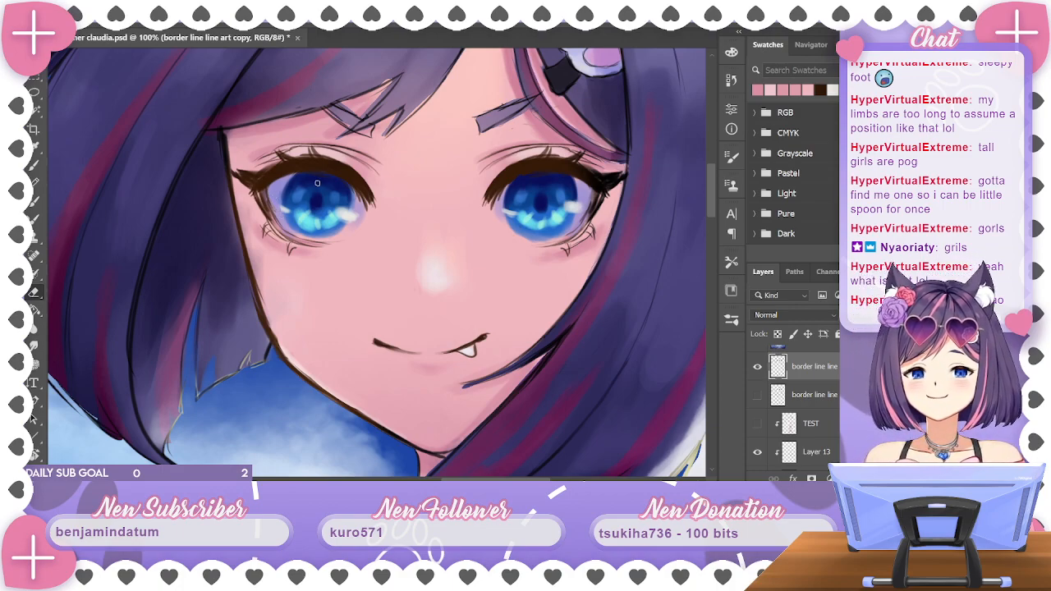
{"action": "left_click", "coordinate": [778, 335]}
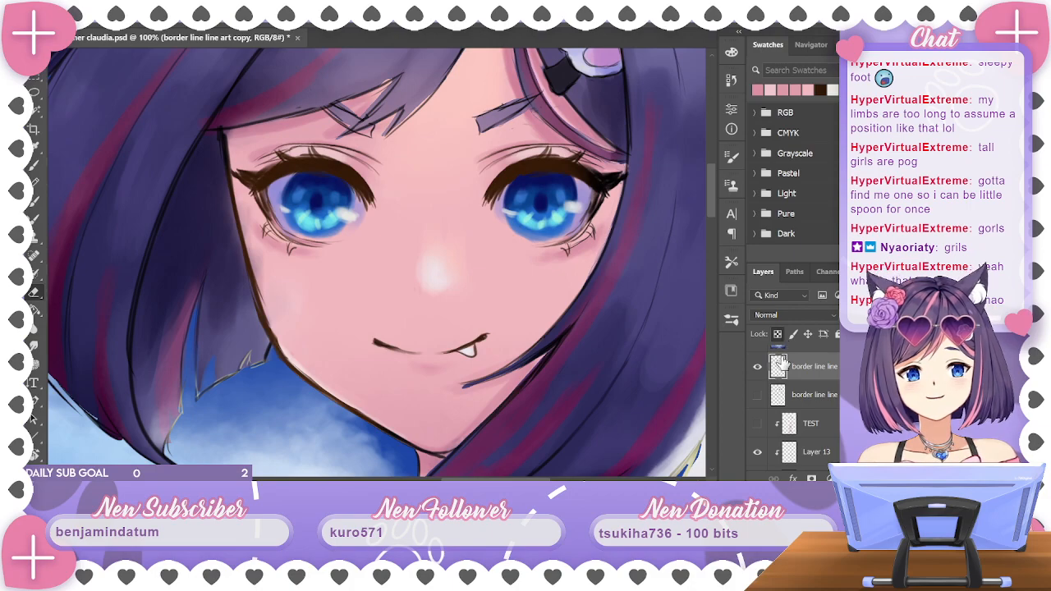
{"action": "left_click", "coordinate": [35, 165]}
{"action": "left_click_drag", "start_coordinate": [481, 118], "coordinate": [506, 108]}
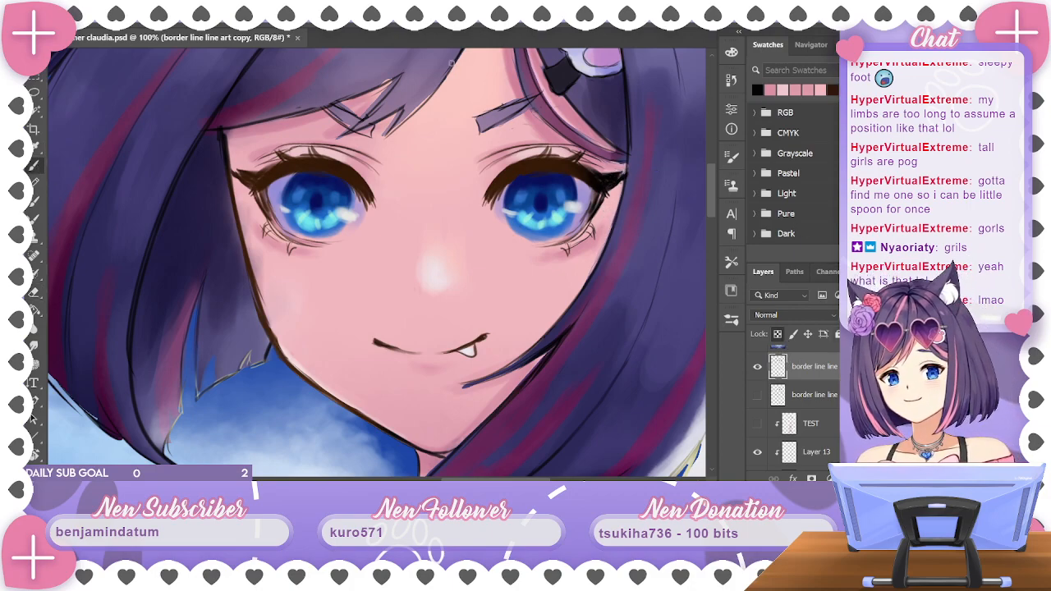
{"action": "left_click", "coordinate": [72, 20]}
{"action": "left_click", "coordinate": [312, 60]}
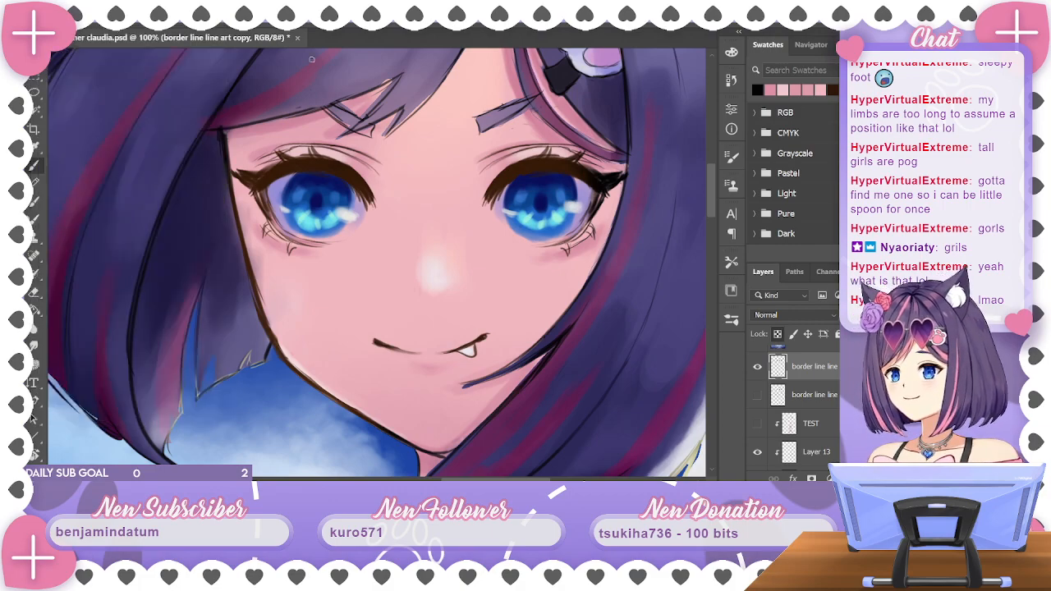
{"action": "mouse_move", "coordinate": [240, 175]}
{"action": "left_mouse_down"}
{"action": "mouse_move", "coordinate": [268, 181]}
{"action": "mouse_move", "coordinate": [253, 179]}
{"action": "mouse_move", "coordinate": [246, 195]}
{"action": "mouse_move", "coordinate": [243, 168]}
{"action": "mouse_move", "coordinate": [299, 156]}
{"action": "left_mouse_up"}
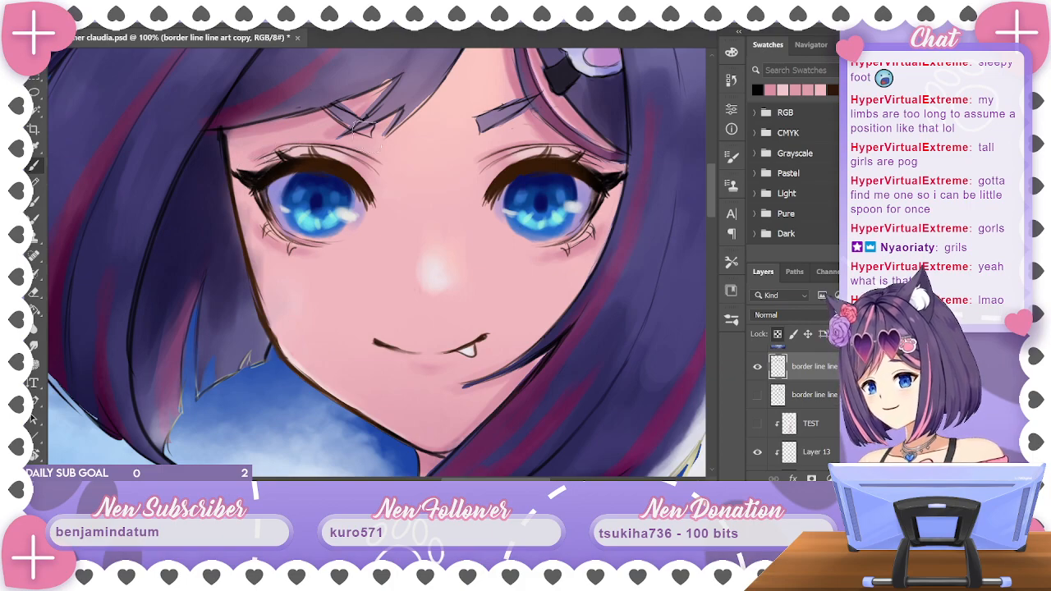
Soften the inner ends of the upper lashes with sampled skin pink, using the Airbrush Soft Round 100 brush reduced to 50 px
{"action": "left_click", "coordinate": [413, 194], "text": "alt"}
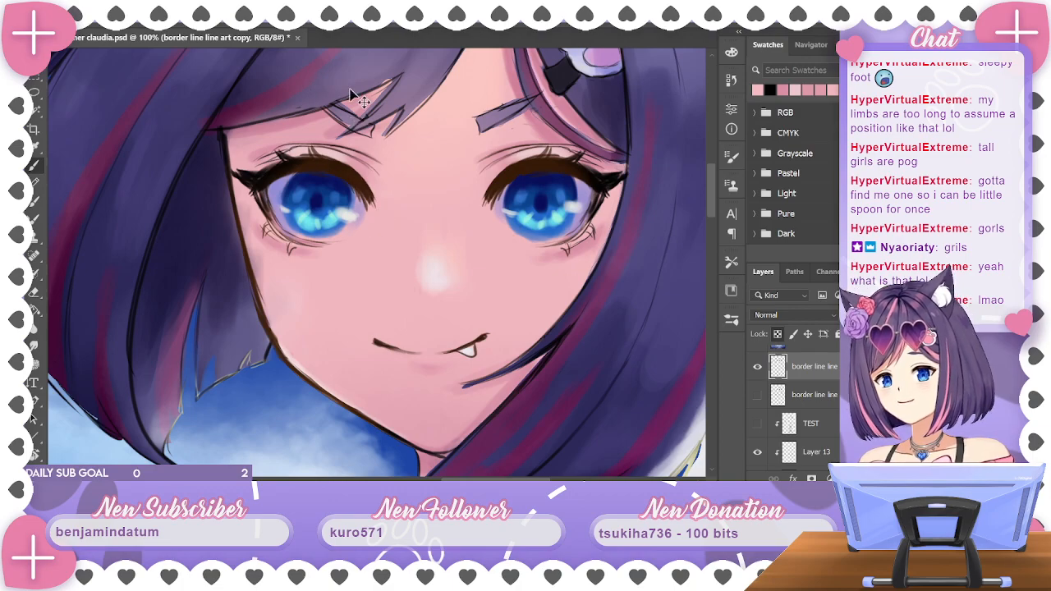
{"action": "left_click", "coordinate": [72, 18]}
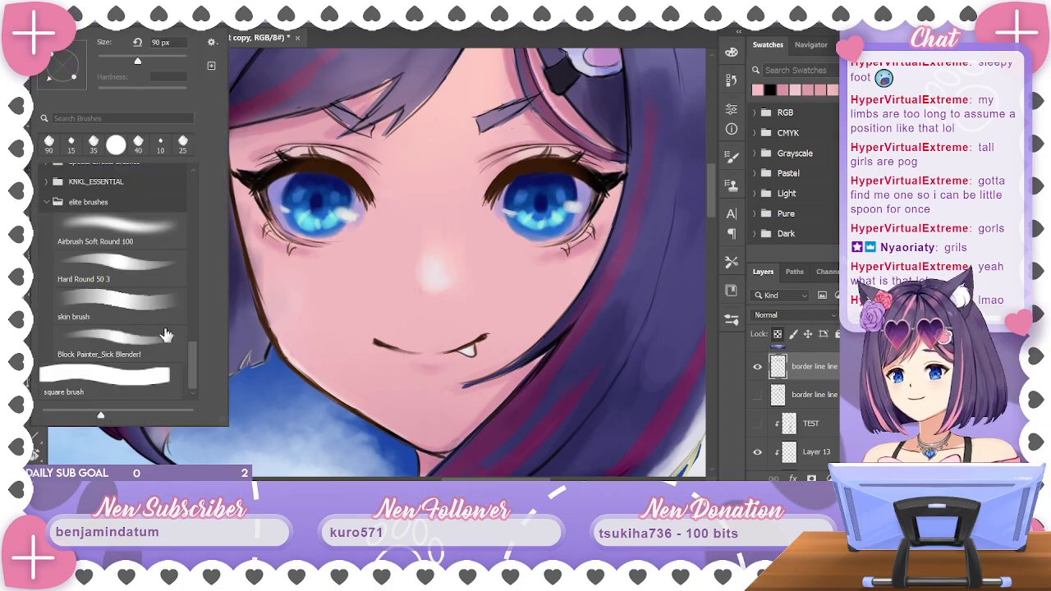
{"action": "left_click", "coordinate": [159, 224]}
{"action": "left_click", "coordinate": [476, 25]}
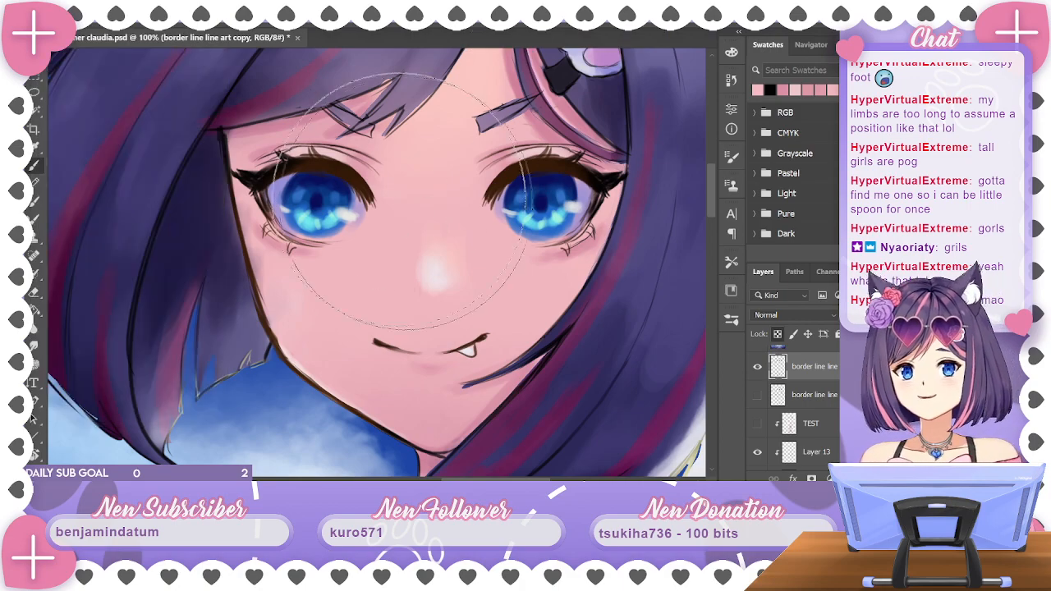
{"action": "key", "text": "bracketleft"}
{"action": "key", "text": "bracketleft"}
{"action": "key", "text": "bracketleft"}
{"action": "key", "text": "bracketleft"}
{"action": "key", "text": "bracketleft"}
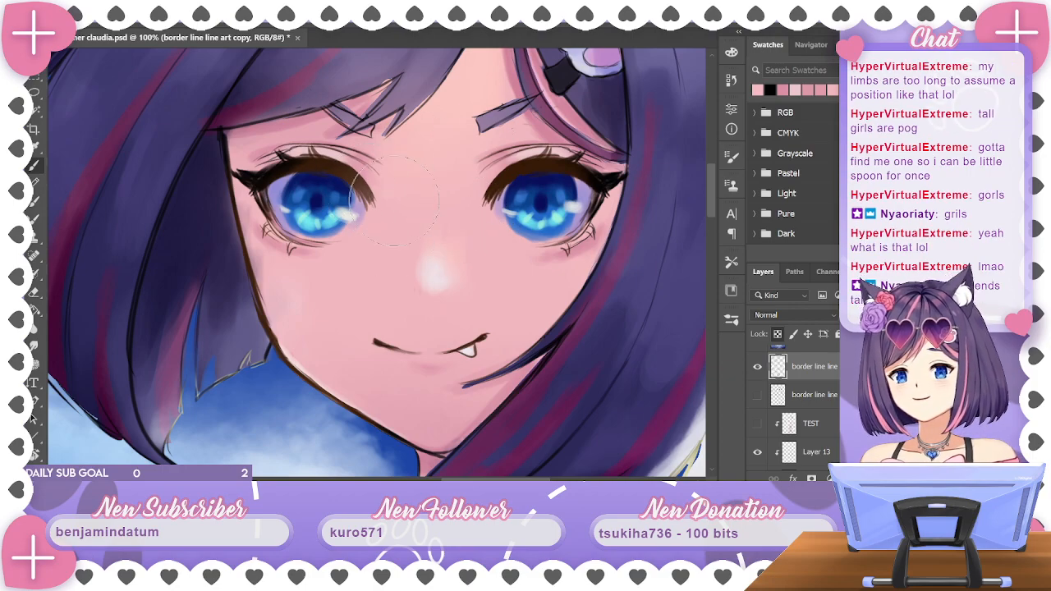
{"action": "key", "text": "bracketleft"}
{"action": "key", "text": "bracketleft"}
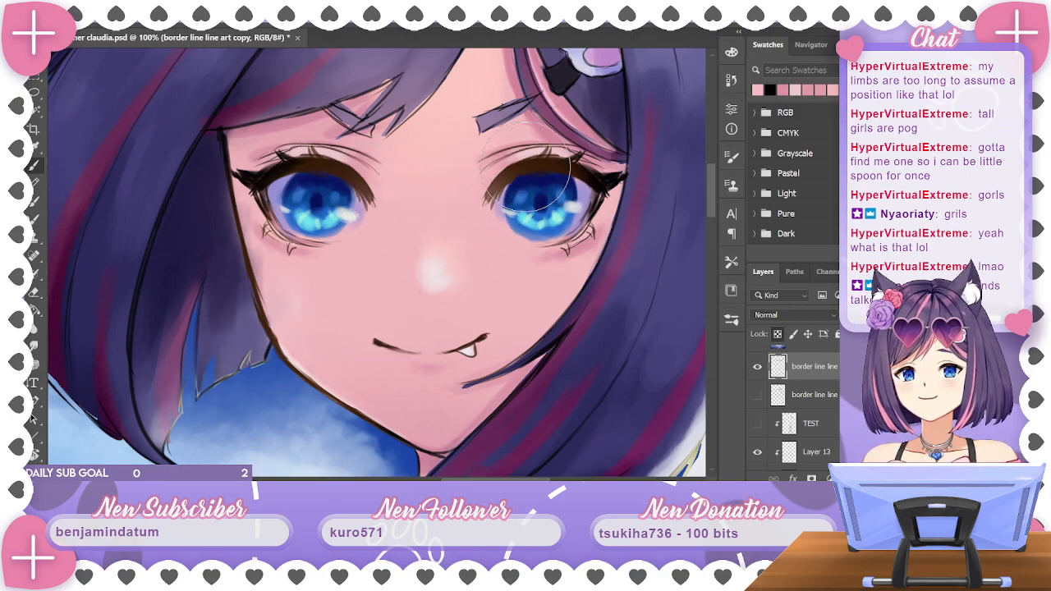
{"action": "left_click_drag", "start_coordinate": [494, 189], "coordinate": [490, 219]}
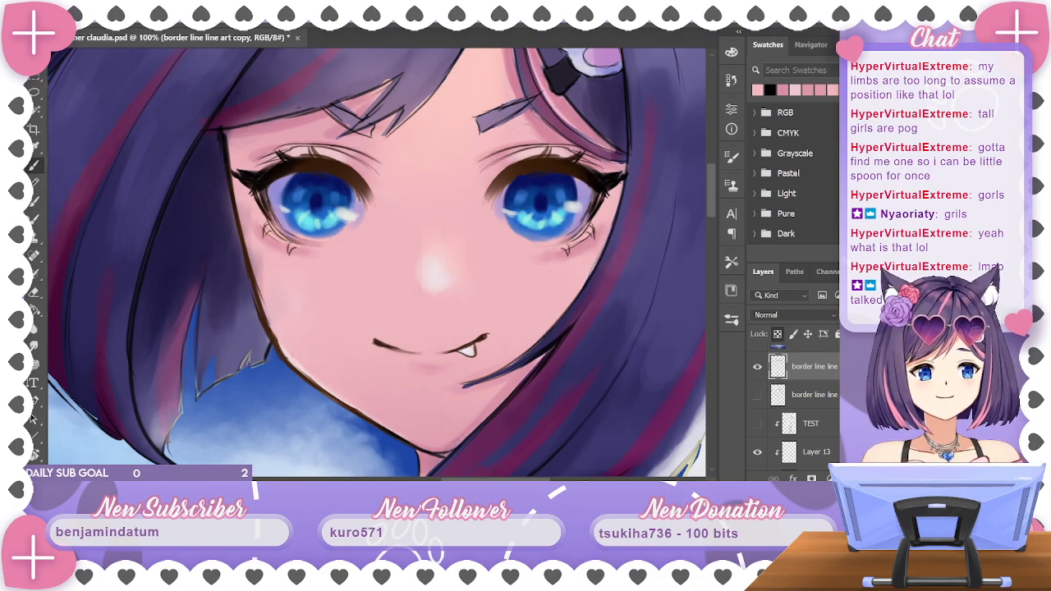
Switch the brush preset to Block Painter_Sick Blender in the elite brushes group
{"action": "right_click", "coordinate": [185, 108]}
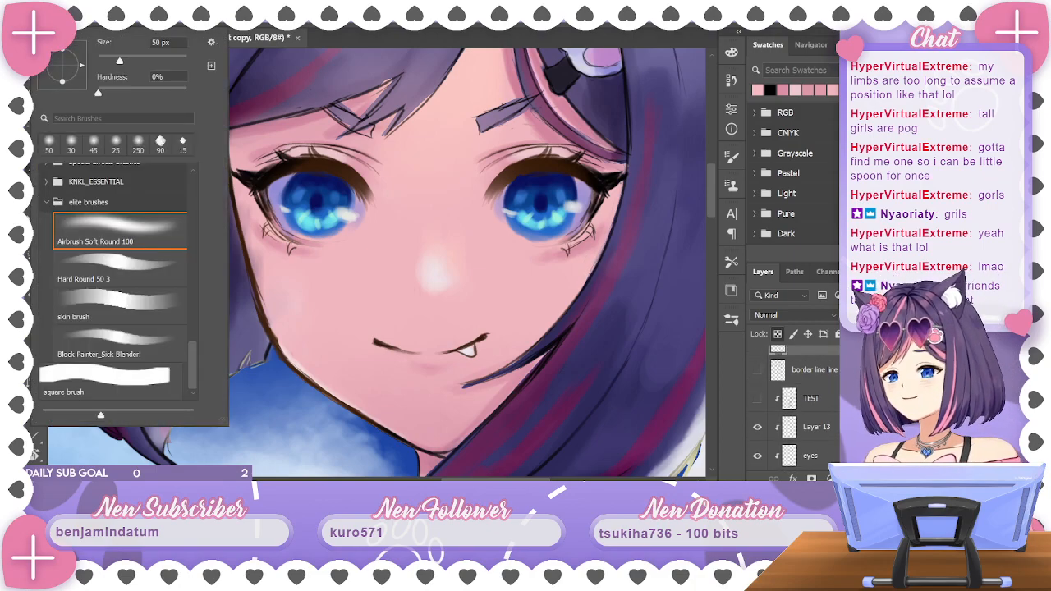
{"action": "left_click", "coordinate": [152, 349]}
{"action": "key", "text": "Return"}
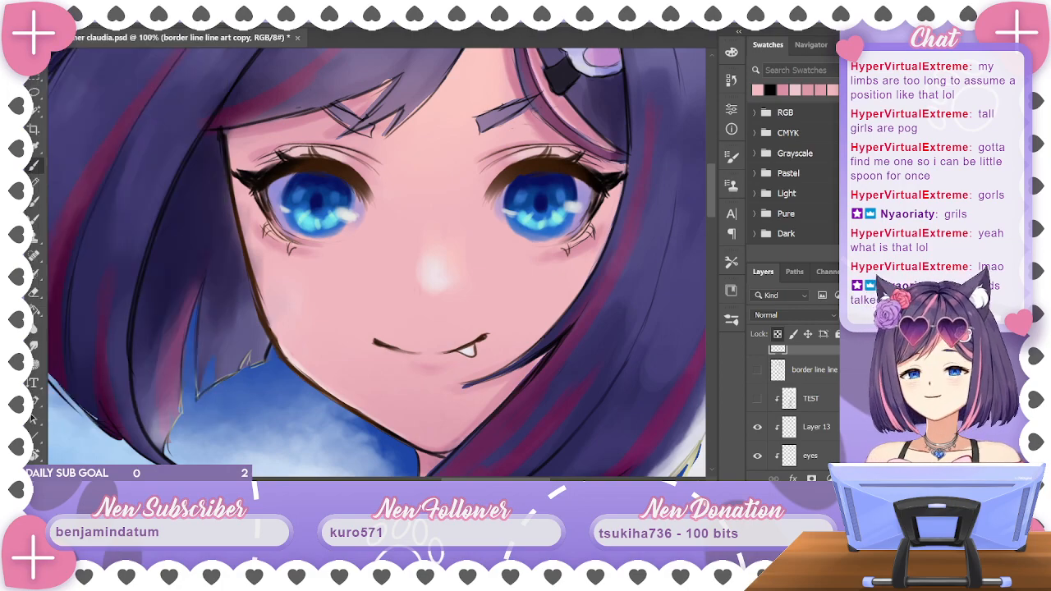
Mix a lighter muted brown from the dark lash colour and paint it as highlights on both eyes' upper lash lines
{"action": "left_click", "coordinate": [571, 179], "text": "alt"}
{"action": "left_click_drag", "start_coordinate": [584, 162], "coordinate": [577, 156]}
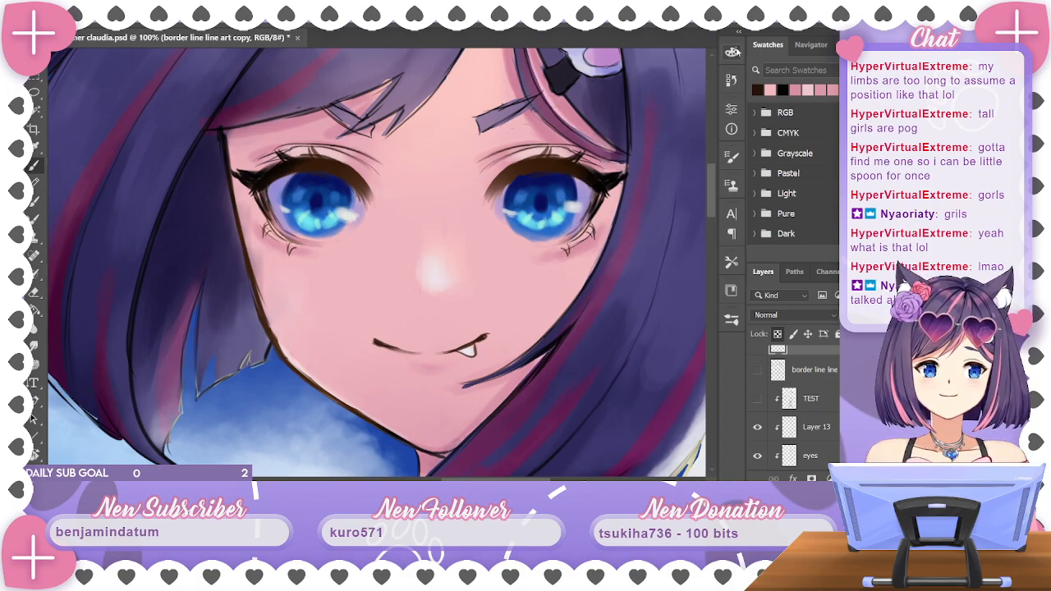
{"action": "key", "text": "F6"}
{"action": "left_click_drag", "start_coordinate": [590, 168], "coordinate": [575, 153]}
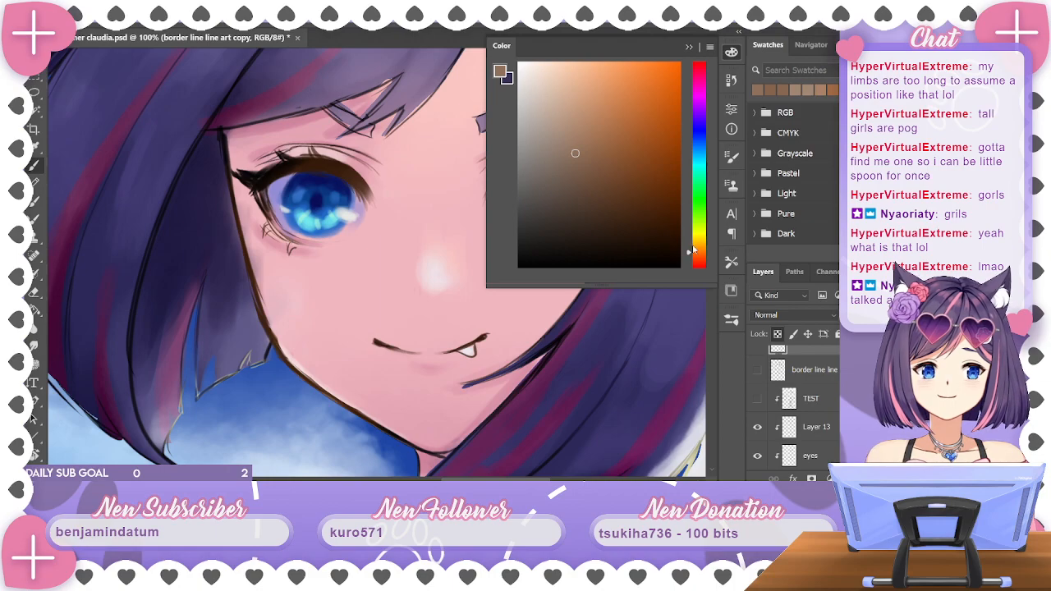
{"action": "left_click", "coordinate": [688, 47]}
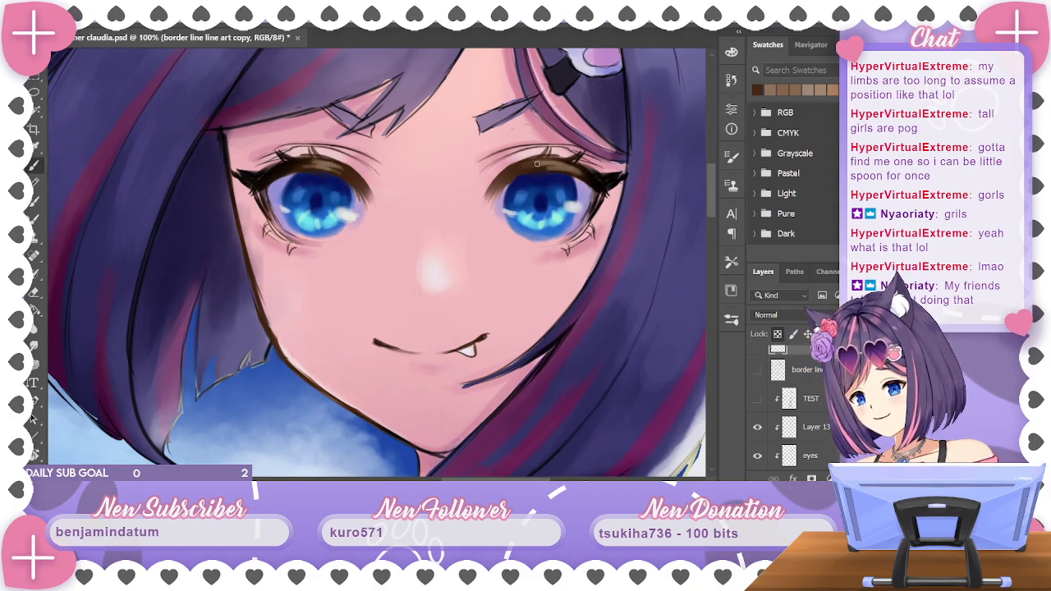
Blend sampled dark lash tones into the brown highlight along the left eye's upper lash line
{"action": "left_click", "coordinate": [591, 182], "text": "alt"}
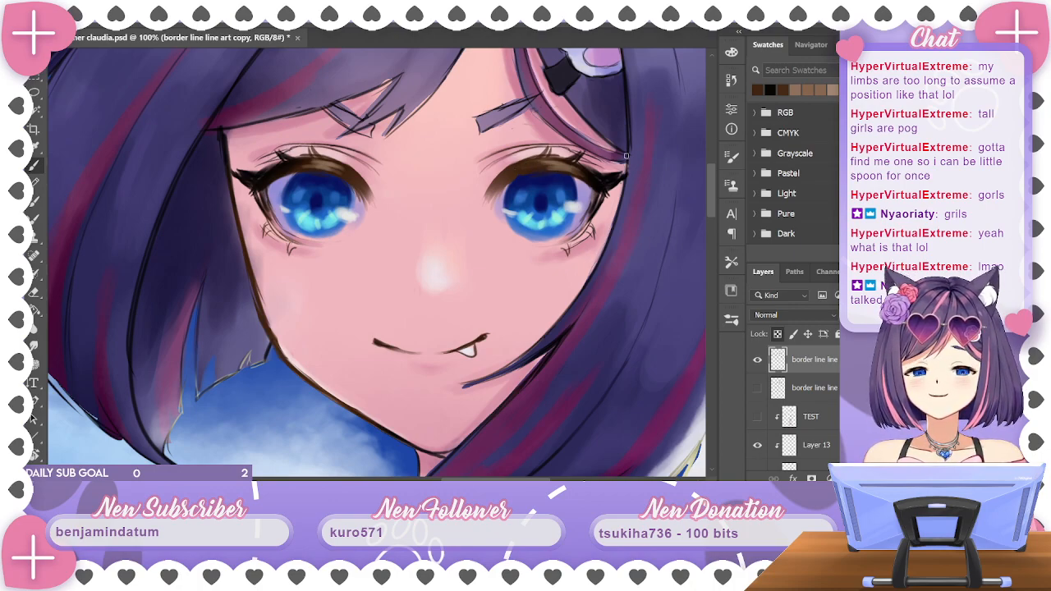
{"action": "left_click", "coordinate": [343, 172], "text": "alt"}
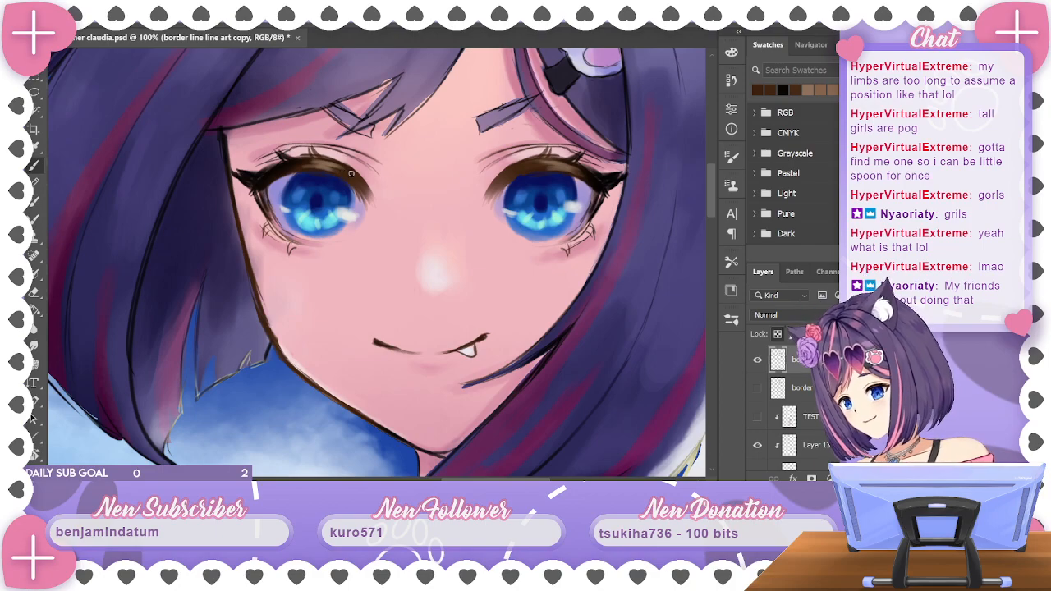
{"action": "left_click", "coordinate": [300, 169], "text": "alt"}
{"action": "mouse_move", "coordinate": [302, 168]}
{"action": "left_mouse_down"}
{"action": "mouse_move", "coordinate": [326, 162]}
{"action": "mouse_move", "coordinate": [316, 165]}
{"action": "left_mouse_up"}
{"action": "left_click", "coordinate": [330, 159], "text": "alt"}
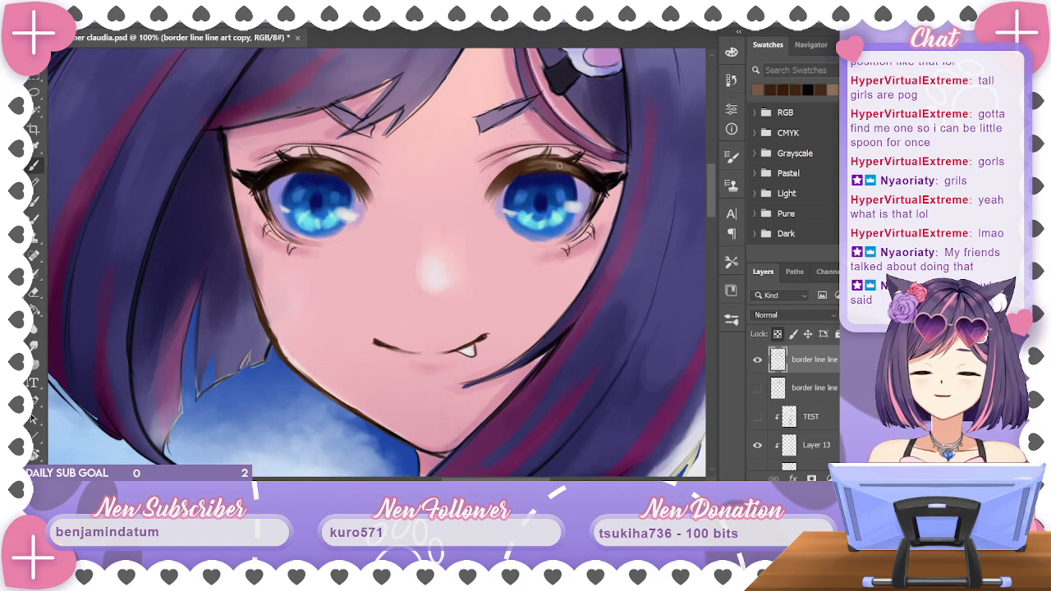
Smooth the right eye's upper lash line by blending sampled black and brown tones into the highlight
{"action": "key", "text": "alt"}
{"action": "left_click", "coordinate": [589, 173], "text": "alt"}
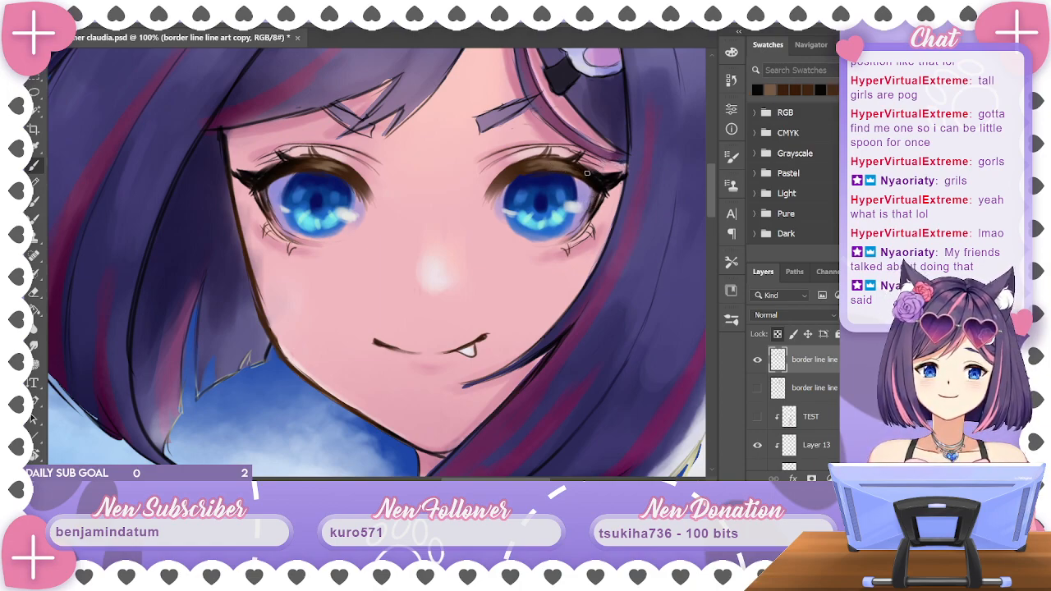
{"action": "left_click", "coordinate": [546, 162], "text": "alt"}
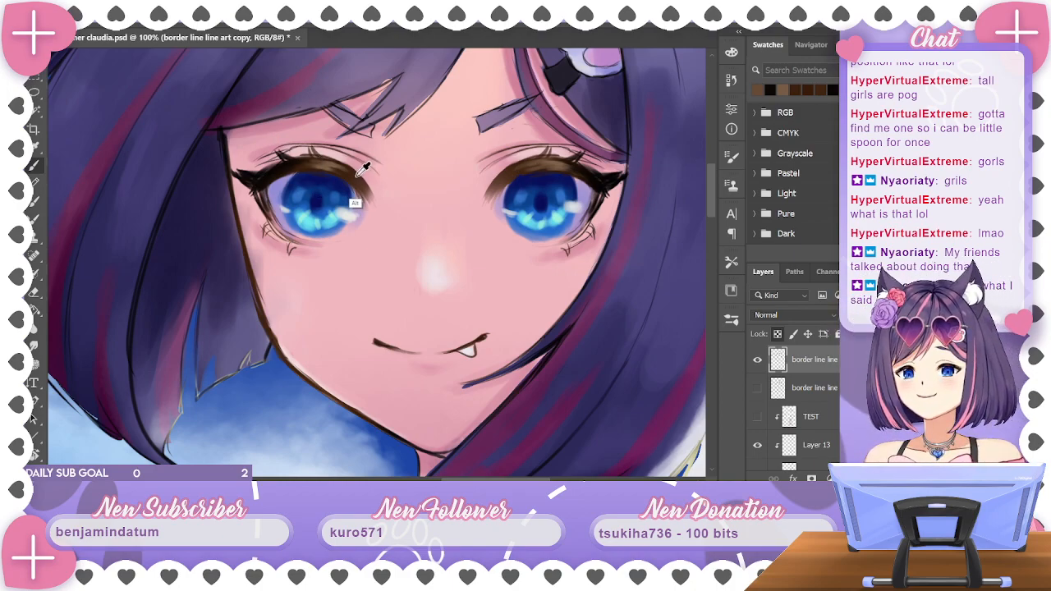
{"action": "left_click", "coordinate": [395, 180], "text": "alt"}
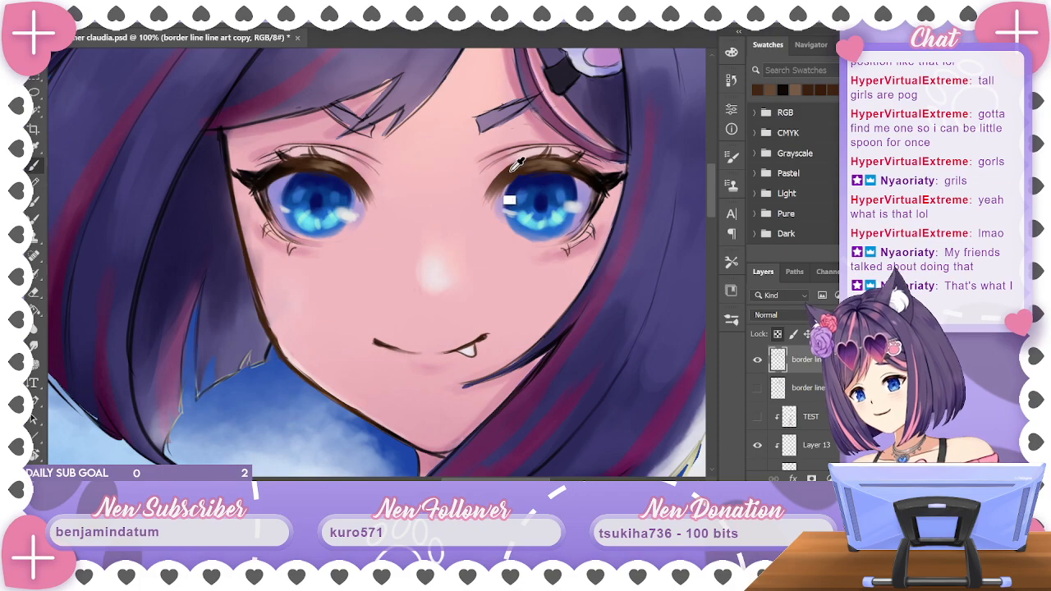
{"action": "left_click_drag", "start_coordinate": [510, 201], "coordinate": [518, 195]}
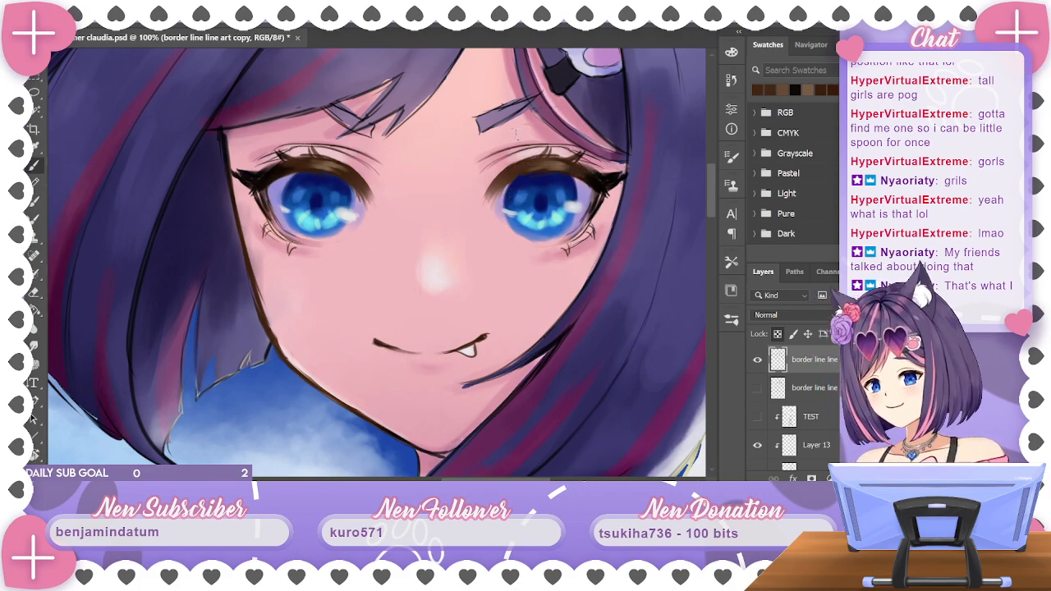
{"action": "left_click", "coordinate": [554, 166], "text": "alt"}
{"action": "left_click_drag", "start_coordinate": [553, 166], "coordinate": [542, 162]}
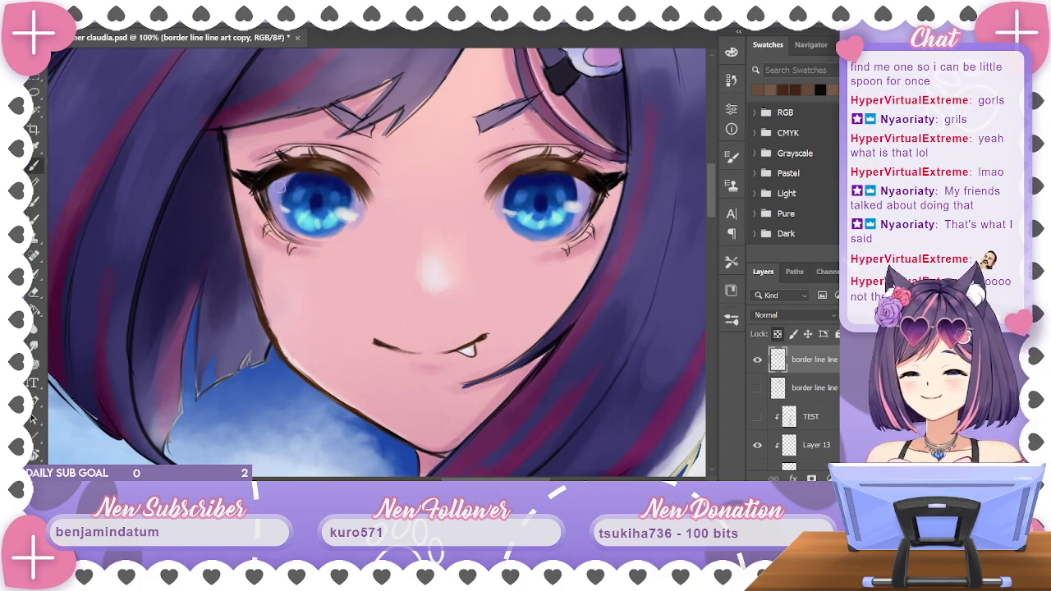
Compare the face with and without the border line line art copy layer, and merge Layer 13 into the eyes layer
{"action": "left_click", "coordinate": [757, 359]}
{"action": "left_click", "coordinate": [757, 360]}
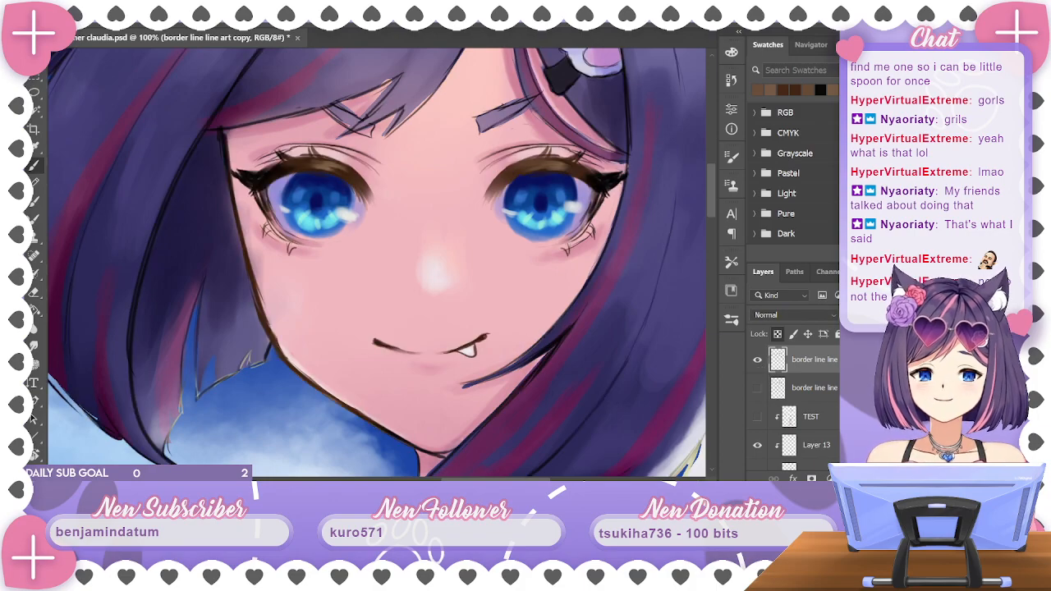
{"action": "scroll", "coordinate": [792, 402], "scroll_direction": "down", "scroll_amount": 2}
{"action": "left_click", "coordinate": [809, 418]}
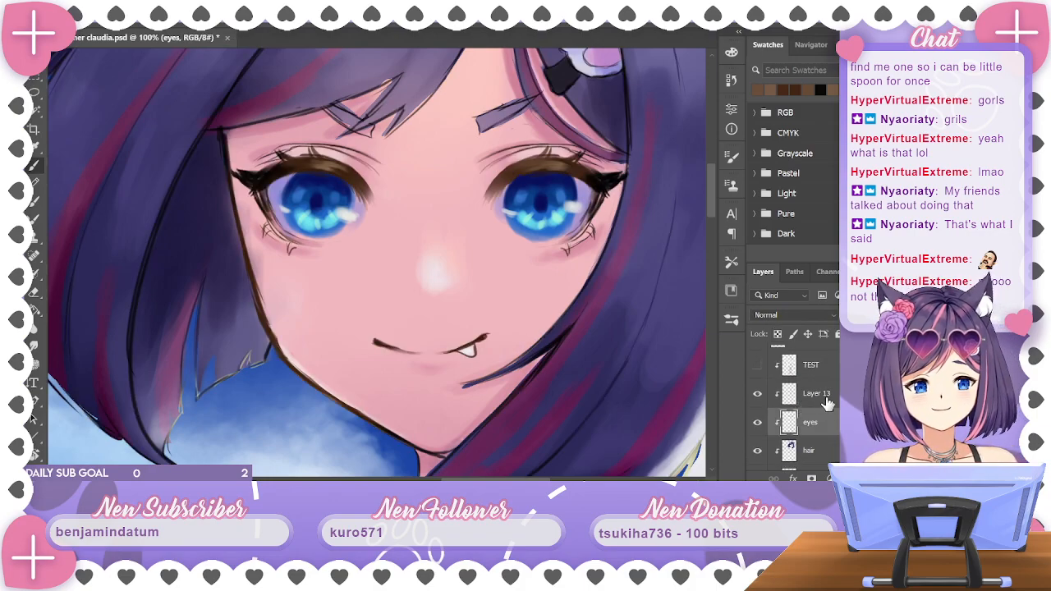
{"action": "left_click", "coordinate": [824, 400]}
{"action": "key", "text": "ctrl+e"}
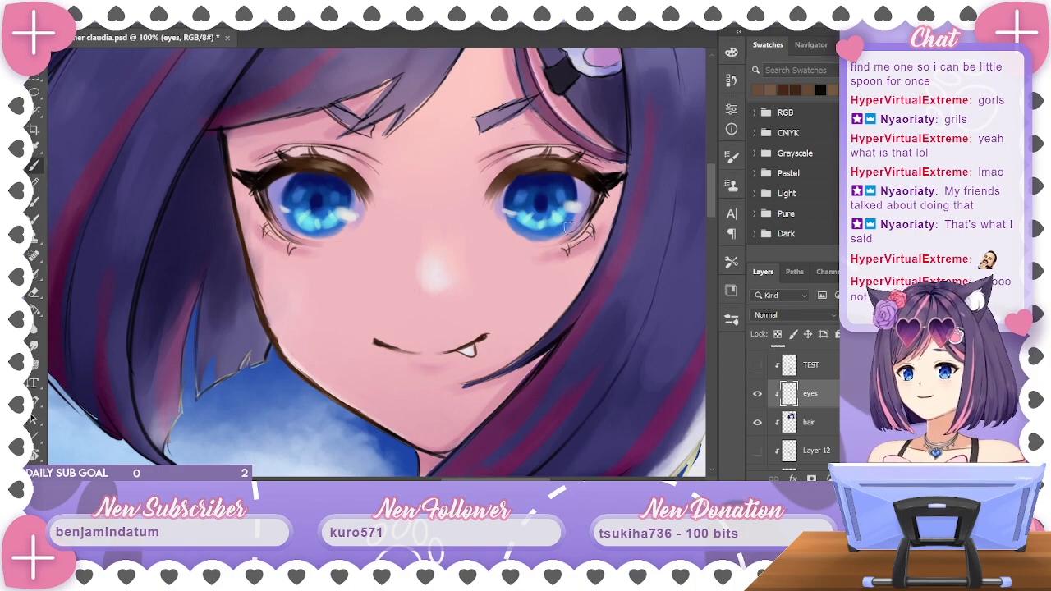
Paint the lower outer lashes of both eyes in sampled black on the eyes layer
{"action": "left_click", "coordinate": [599, 187], "text": "alt"}
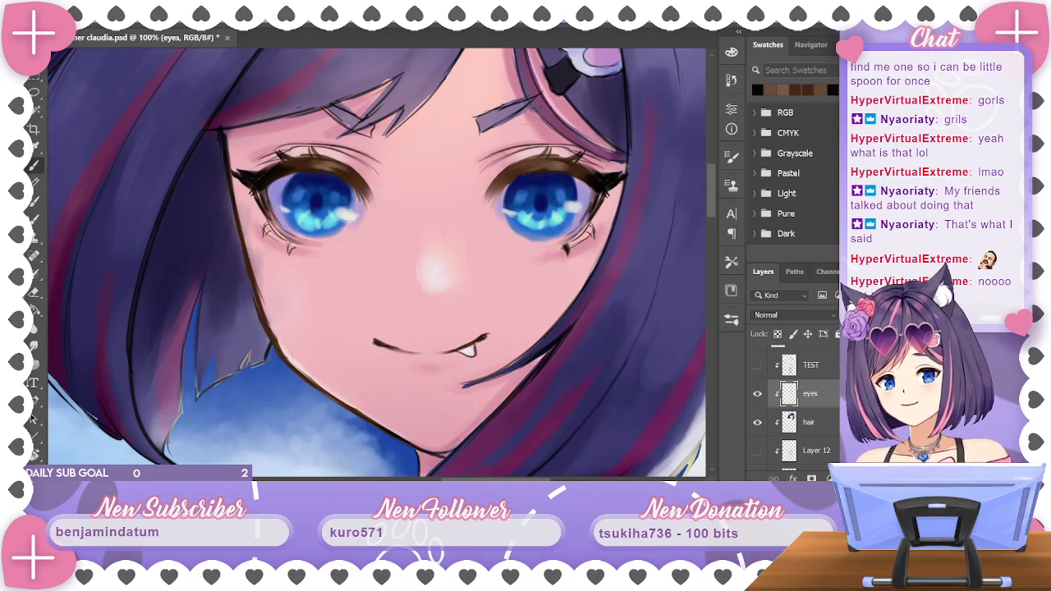
{"action": "mouse_move", "coordinate": [589, 227]}
{"action": "left_mouse_down"}
{"action": "mouse_move", "coordinate": [551, 246]}
{"action": "mouse_move", "coordinate": [572, 238]}
{"action": "mouse_move", "coordinate": [564, 247]}
{"action": "left_mouse_up"}
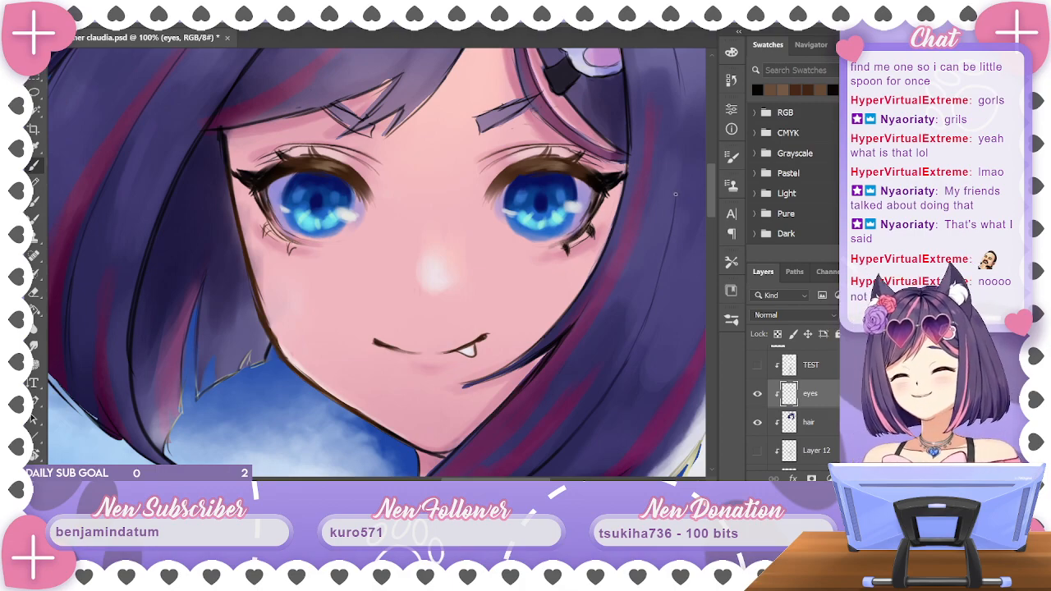
{"action": "mouse_move", "coordinate": [272, 221]}
{"action": "left_mouse_down"}
{"action": "mouse_move", "coordinate": [257, 199]}
{"action": "mouse_move", "coordinate": [293, 218]}
{"action": "mouse_move", "coordinate": [264, 232]}
{"action": "mouse_move", "coordinate": [292, 248]}
{"action": "left_mouse_up"}
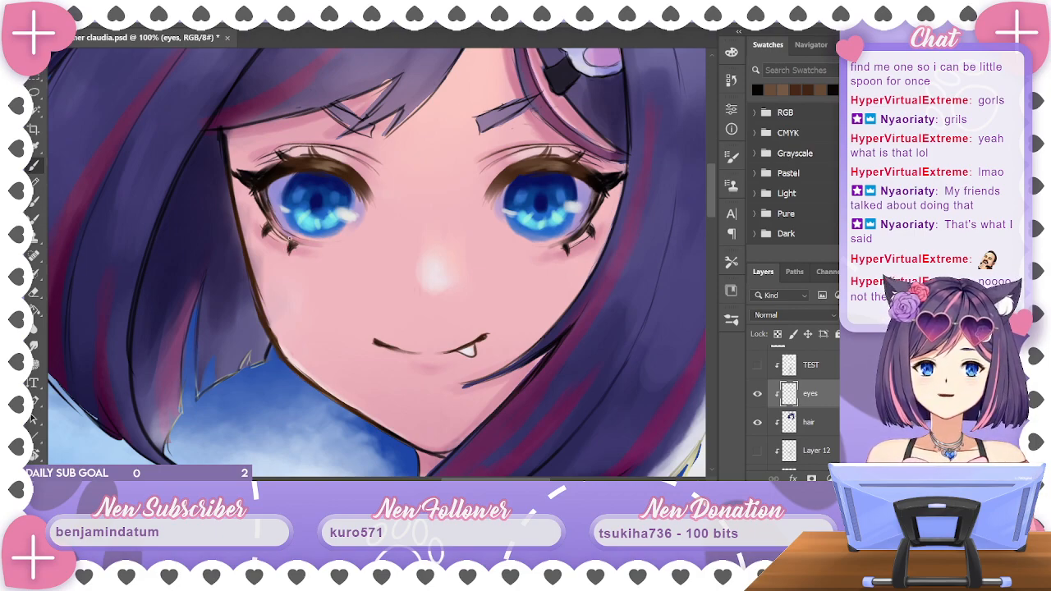
{"action": "left_click_drag", "start_coordinate": [291, 244], "coordinate": [267, 223]}
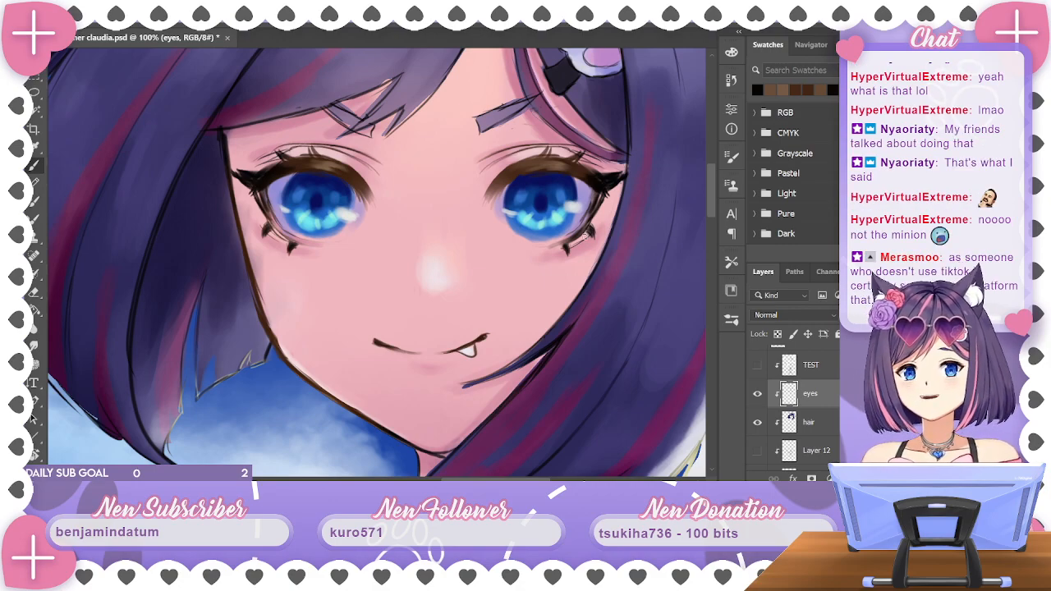
Soften the lower lashes of both eyes with the Eraser, and touch up the right eye's outer edge with the Brush
{"action": "left_click", "coordinate": [39, 296]}
{"action": "left_click", "coordinate": [75, 20]}
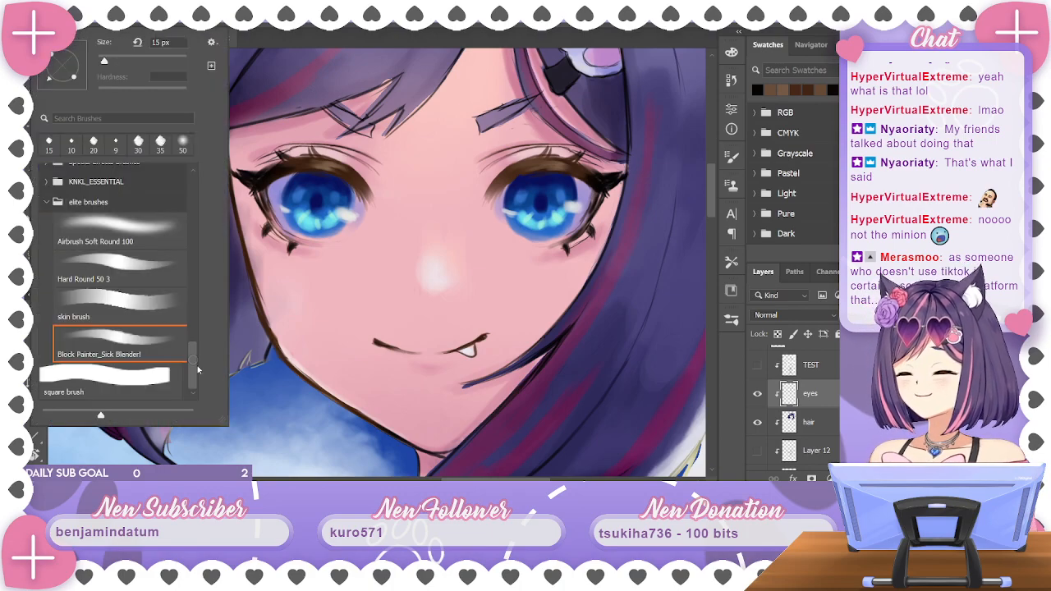
{"action": "key", "text": "Escape"}
{"action": "mouse_move", "coordinate": [564, 238]}
{"action": "left_mouse_down"}
{"action": "mouse_move", "coordinate": [564, 249]}
{"action": "mouse_move", "coordinate": [590, 225]}
{"action": "left_mouse_up"}
{"action": "mouse_move", "coordinate": [297, 258]}
{"action": "left_mouse_down"}
{"action": "mouse_move", "coordinate": [305, 249]}
{"action": "mouse_move", "coordinate": [275, 231]}
{"action": "mouse_move", "coordinate": [295, 261]}
{"action": "left_mouse_up"}
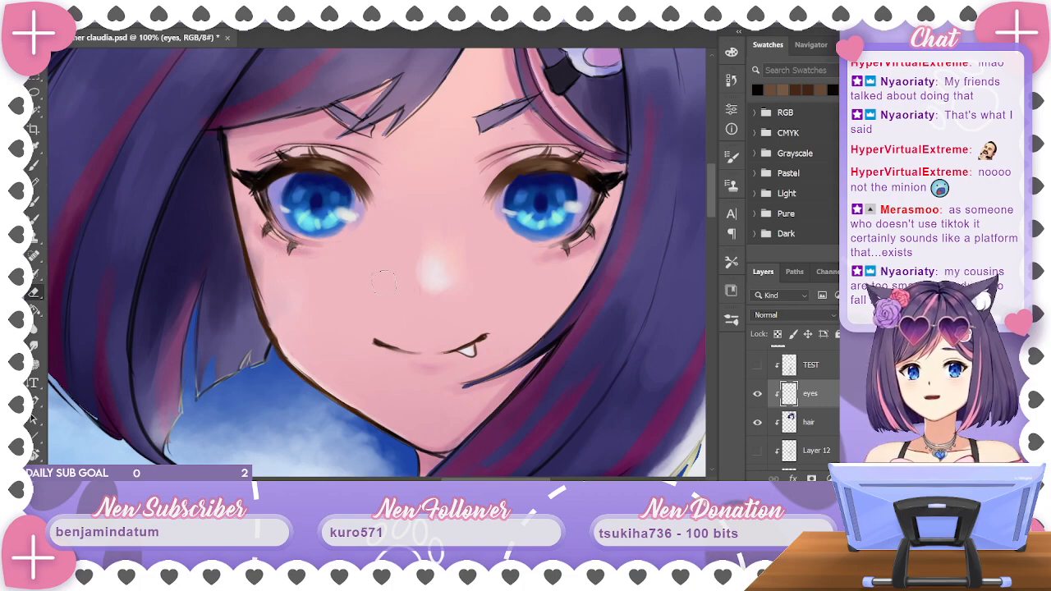
{"action": "key", "text": "b"}
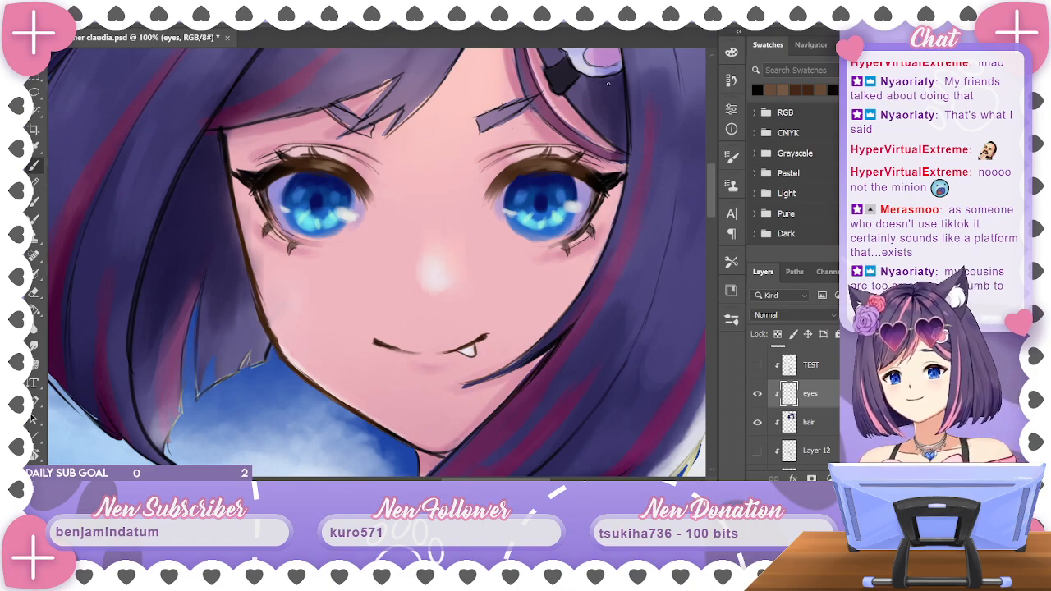
{"action": "left_click_drag", "start_coordinate": [578, 193], "coordinate": [593, 202]}
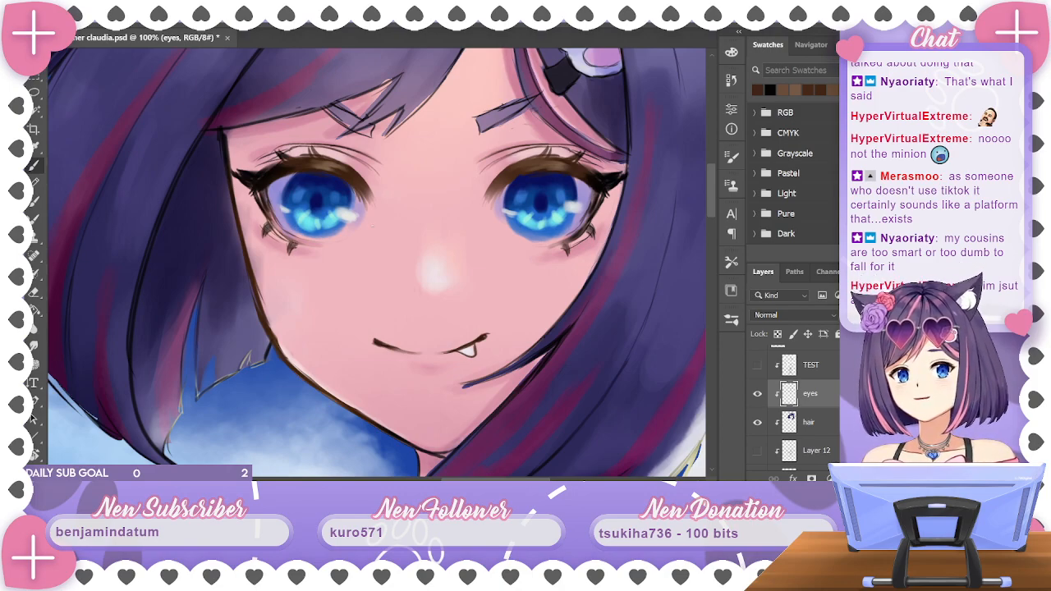
Examine the finished lashes close up and against the whole illustration at reduced zoom
{"action": "mouse_move", "coordinate": [609, 284]}
{"action": "left_mouse_down"}
{"action": "mouse_move", "coordinate": [586, 301]}
{"action": "mouse_move", "coordinate": [592, 322]}
{"action": "left_mouse_up"}
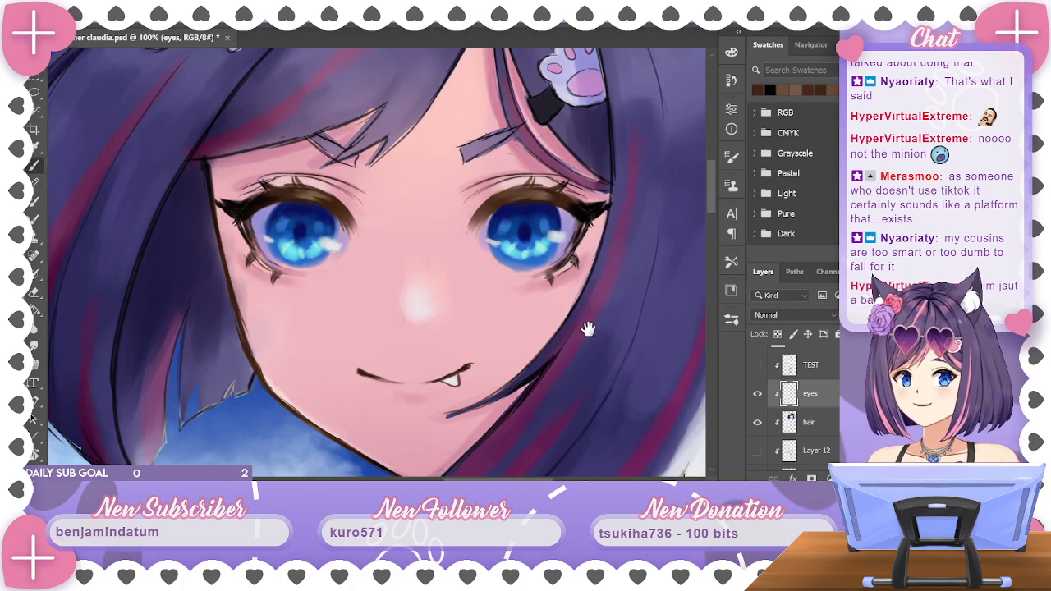
{"action": "mouse_move", "coordinate": [581, 321]}
{"action": "left_mouse_down"}
{"action": "mouse_move", "coordinate": [523, 363]}
{"action": "mouse_move", "coordinate": [535, 282]}
{"action": "mouse_move", "coordinate": [526, 300]}
{"action": "left_mouse_up"}
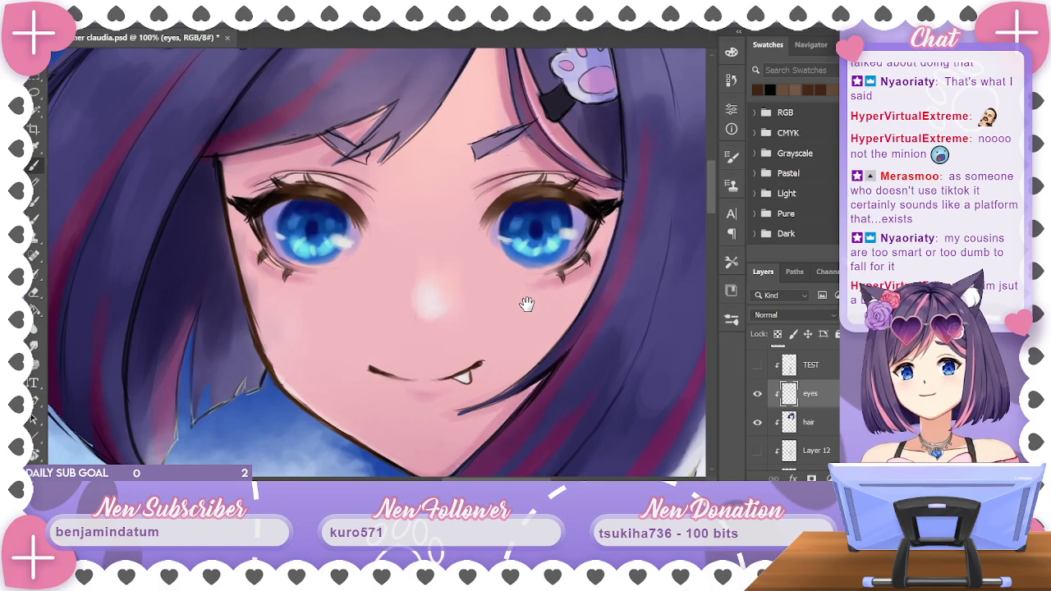
{"action": "scroll", "coordinate": [542, 301], "scroll_direction": "down", "scroll_amount": 5}
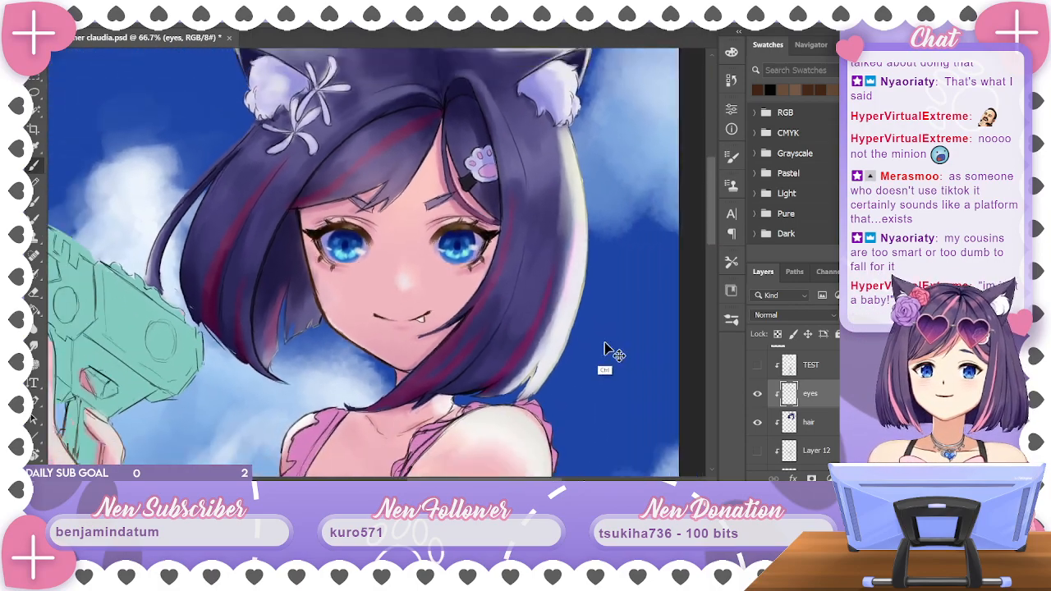
{"action": "scroll", "coordinate": [606, 351], "scroll_direction": "up", "scroll_amount": 2}
{"action": "scroll", "coordinate": [605, 351], "scroll_direction": "down", "scroll_amount": 2}
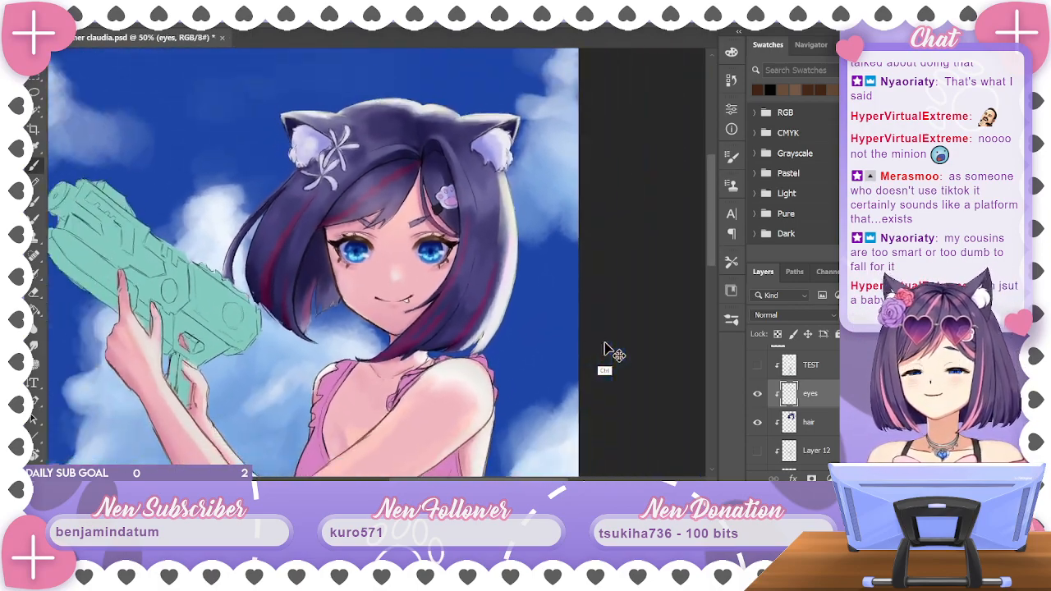
{"action": "key", "text": "ctrl+plus"}
{"action": "key", "text": "ctrl+plus"}
{"action": "key", "text": "ctrl+plus"}
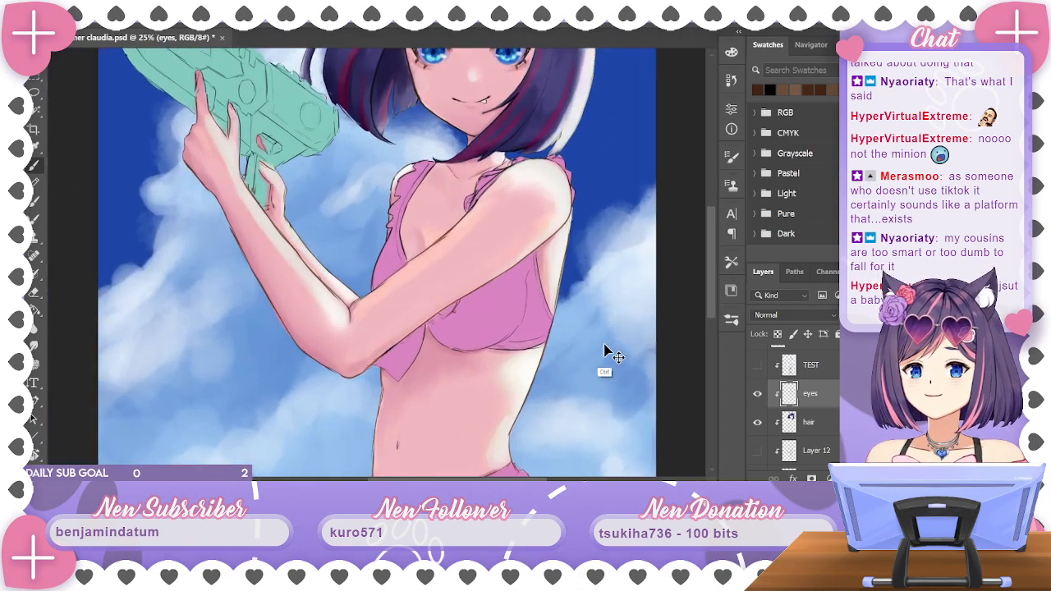
{"action": "left_click_drag", "start_coordinate": [599, 202], "coordinate": [506, 404]}
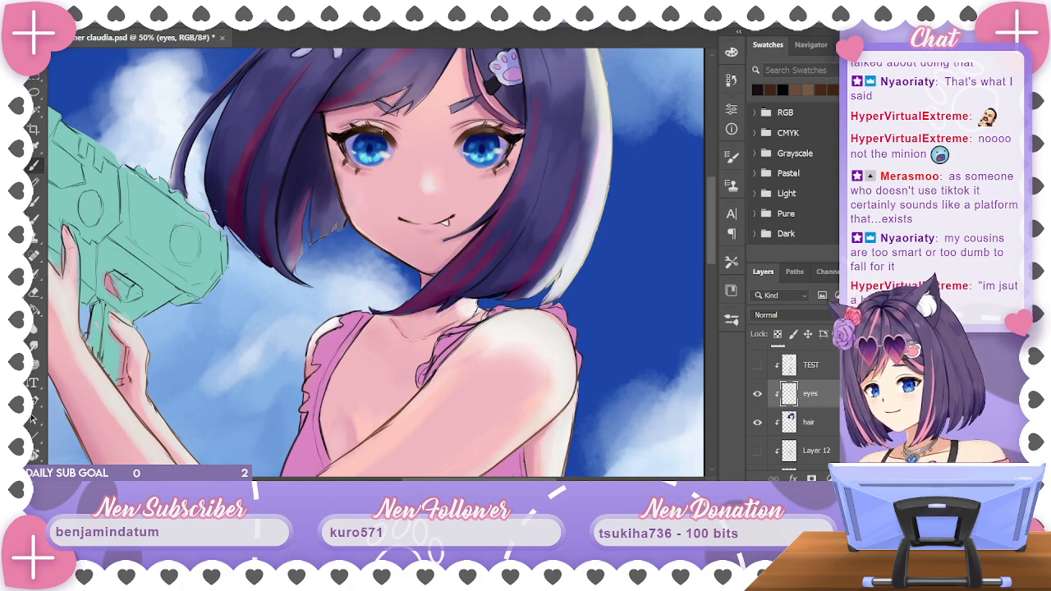
Darken the left eye's upper lash line with colour sampled from its outer lashes
{"action": "left_click", "coordinate": [342, 135], "text": "alt"}
{"action": "left_click_drag", "start_coordinate": [348, 129], "coordinate": [375, 134]}
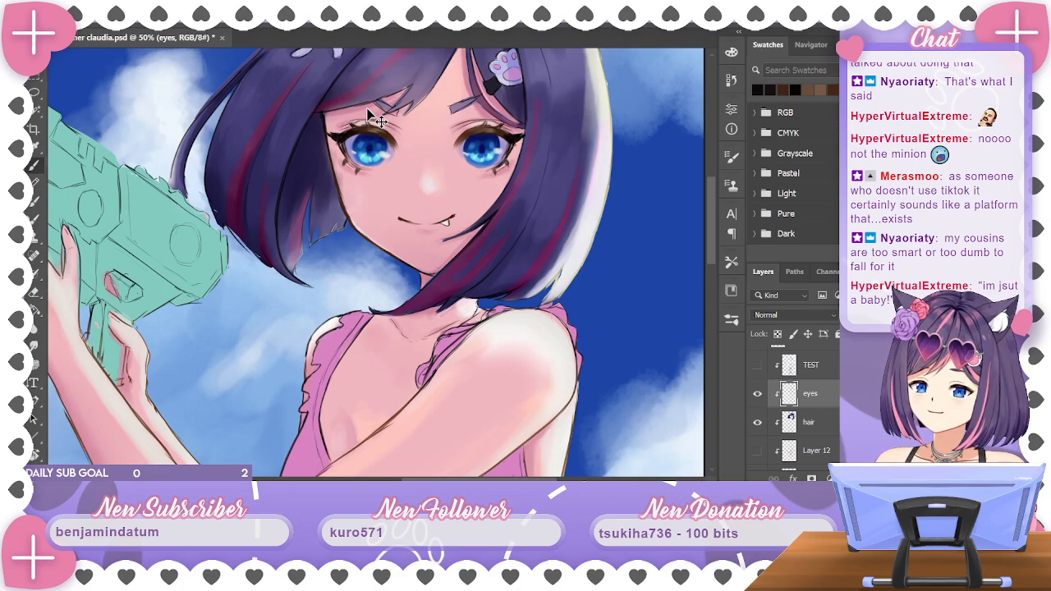
{"action": "scroll", "coordinate": [792, 410], "scroll_direction": "up", "scroll_amount": 3}
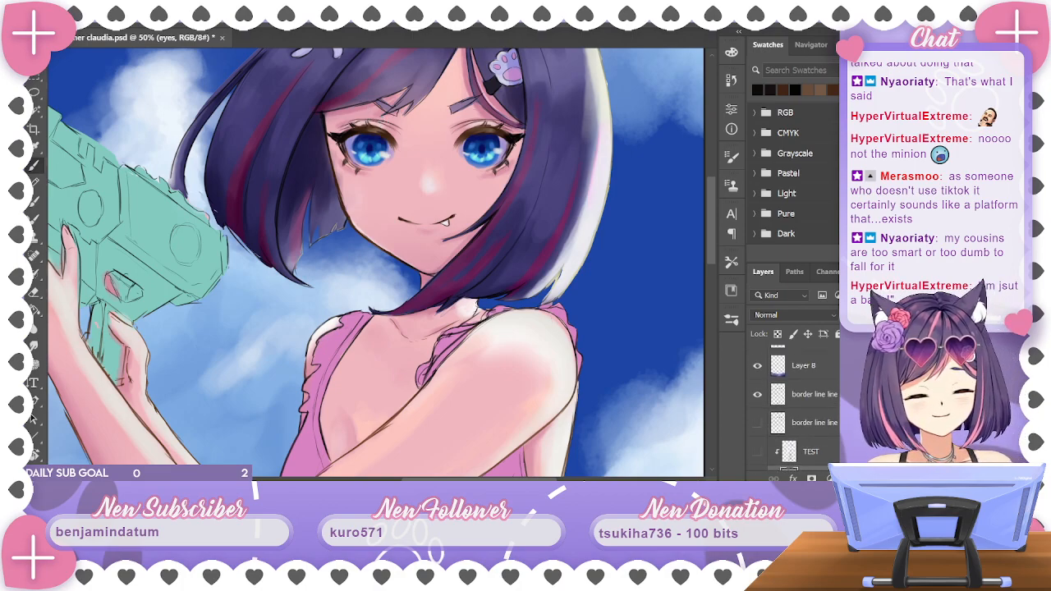
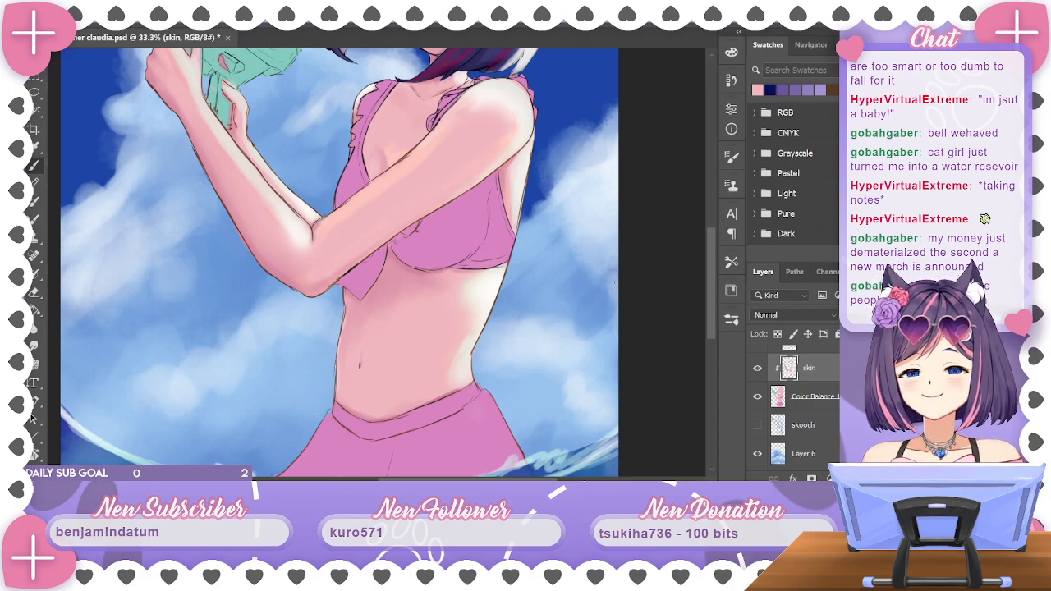
Blend the belly shading above the navel on the skin layer with skin tones sampled from the torso
{"action": "left_click_drag", "start_coordinate": [582, 242], "coordinate": [600, 197]}
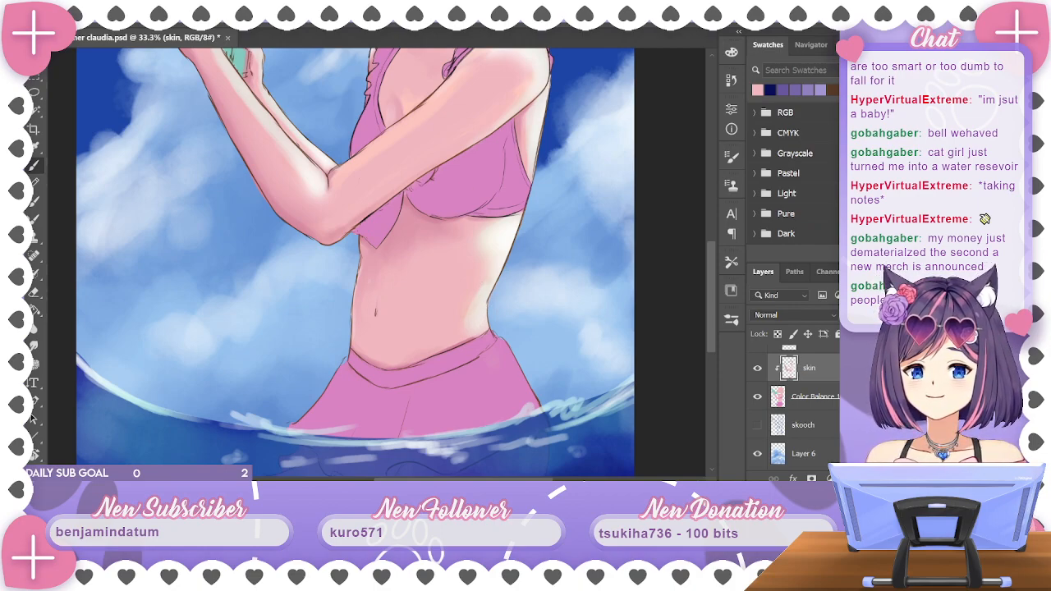
{"action": "left_click", "coordinate": [376, 270], "text": "alt"}
{"action": "left_click", "coordinate": [542, 159], "text": "alt"}
{"action": "left_click", "coordinate": [399, 228], "text": "alt"}
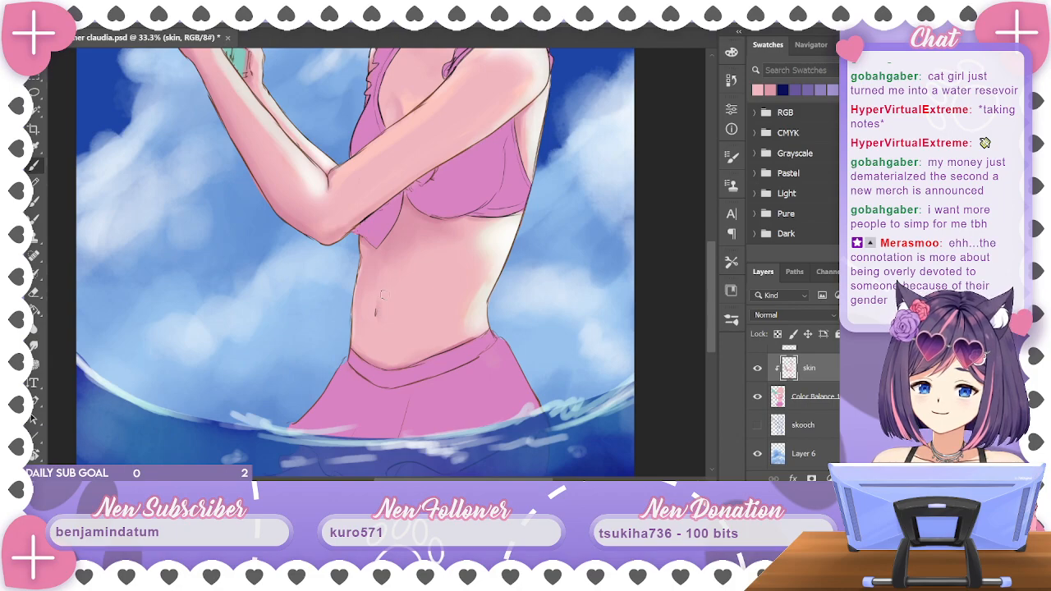
{"action": "left_click", "coordinate": [381, 297]}
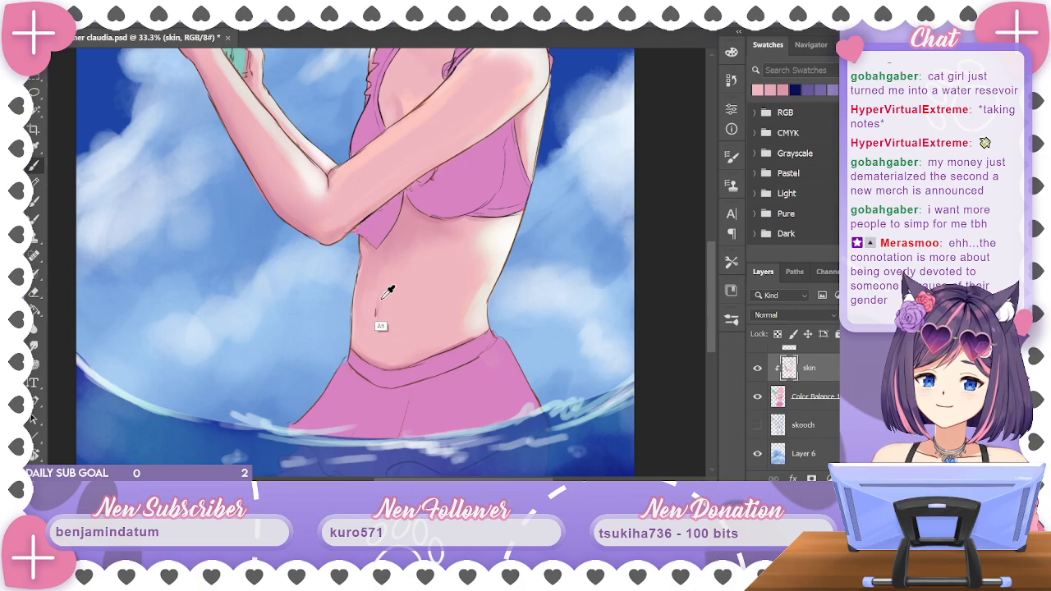
{"action": "left_click", "coordinate": [381, 299], "text": "alt"}
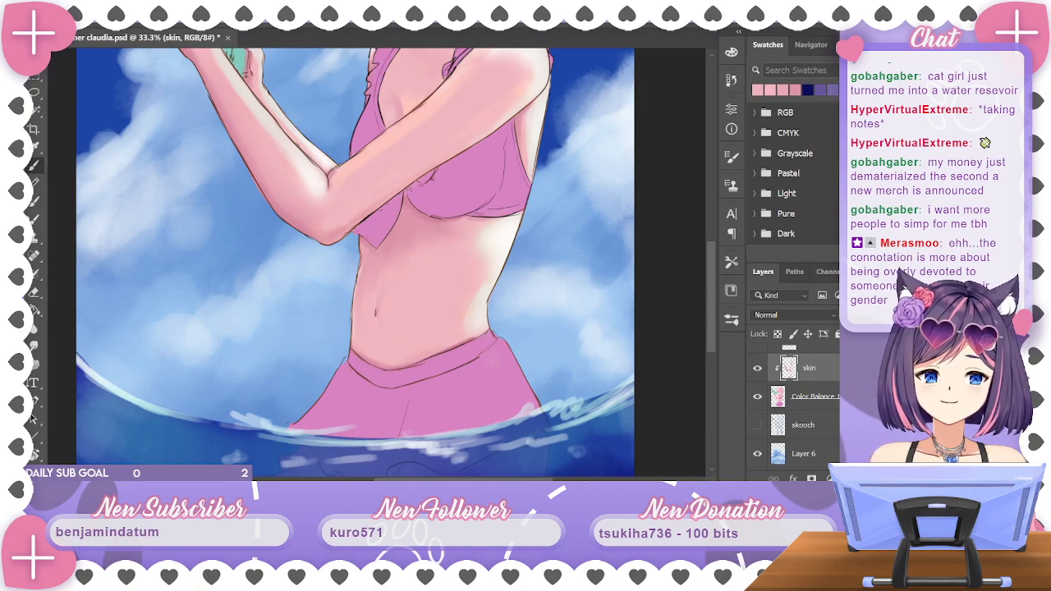
Touch up the torso shading on the Color Balance 1 copy layer with a skin tone sampled beside the navel
{"action": "left_click", "coordinate": [776, 398]}
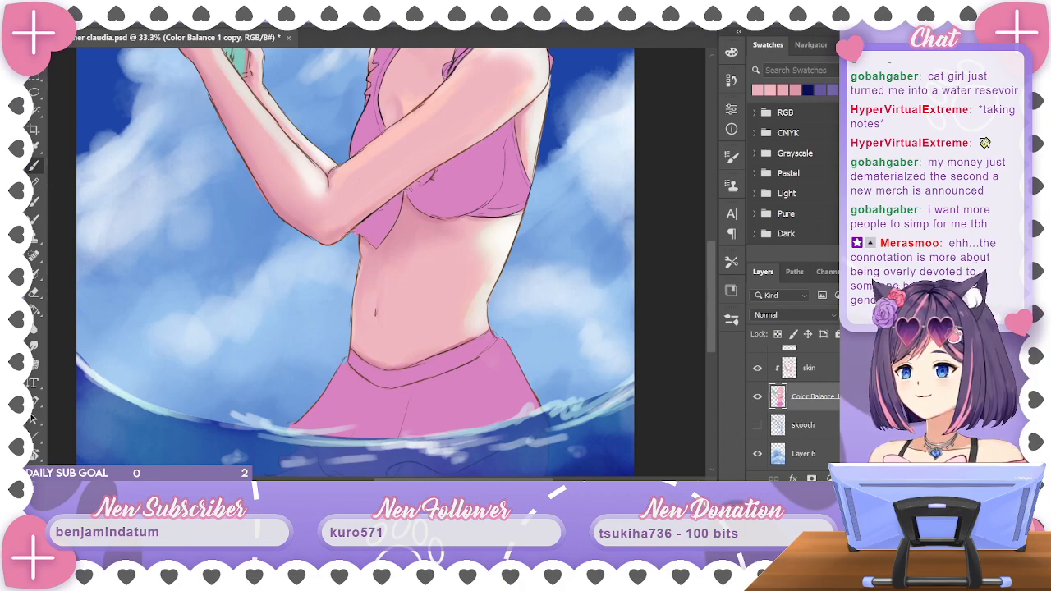
{"action": "scroll", "coordinate": [793, 411], "scroll_direction": "up", "scroll_amount": 2}
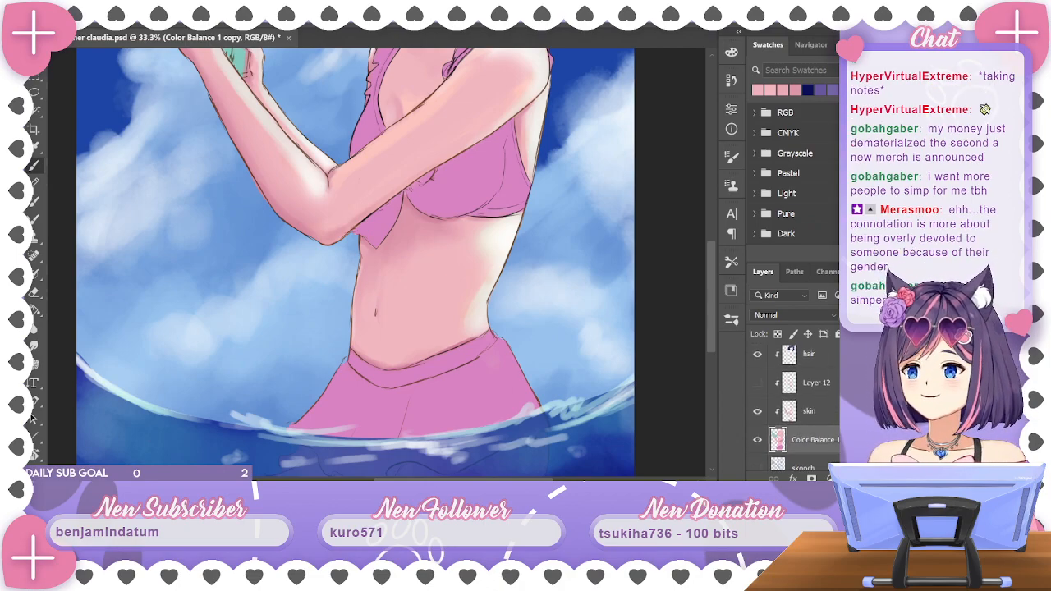
{"action": "scroll", "coordinate": [793, 411], "scroll_direction": "down", "scroll_amount": 1}
{"action": "scroll", "coordinate": [793, 410], "scroll_direction": "up", "scroll_amount": 2}
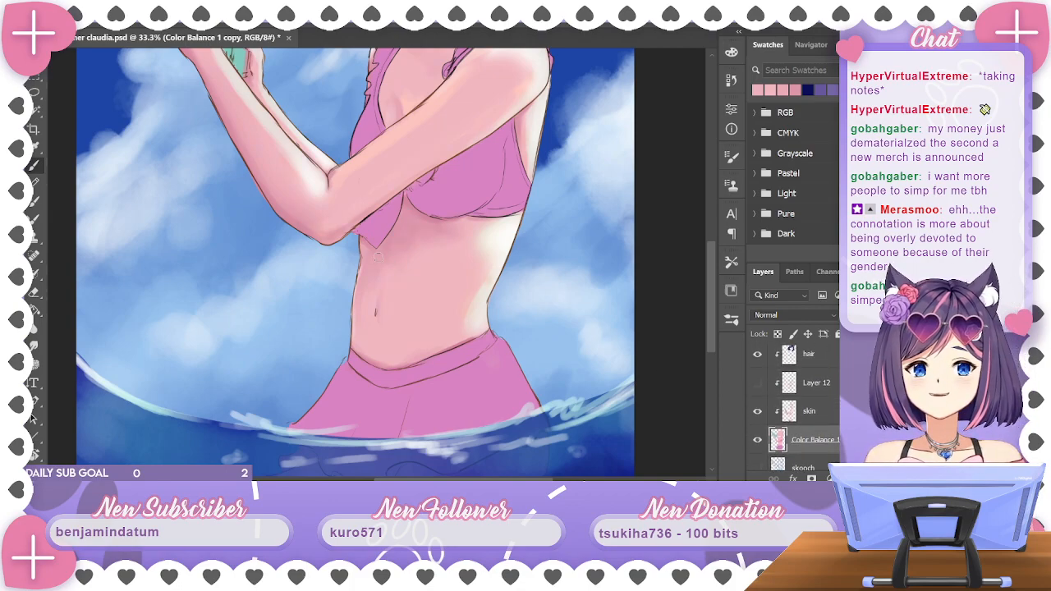
{"action": "key", "text": "alt"}
{"action": "left_click", "coordinate": [379, 317], "text": "alt"}
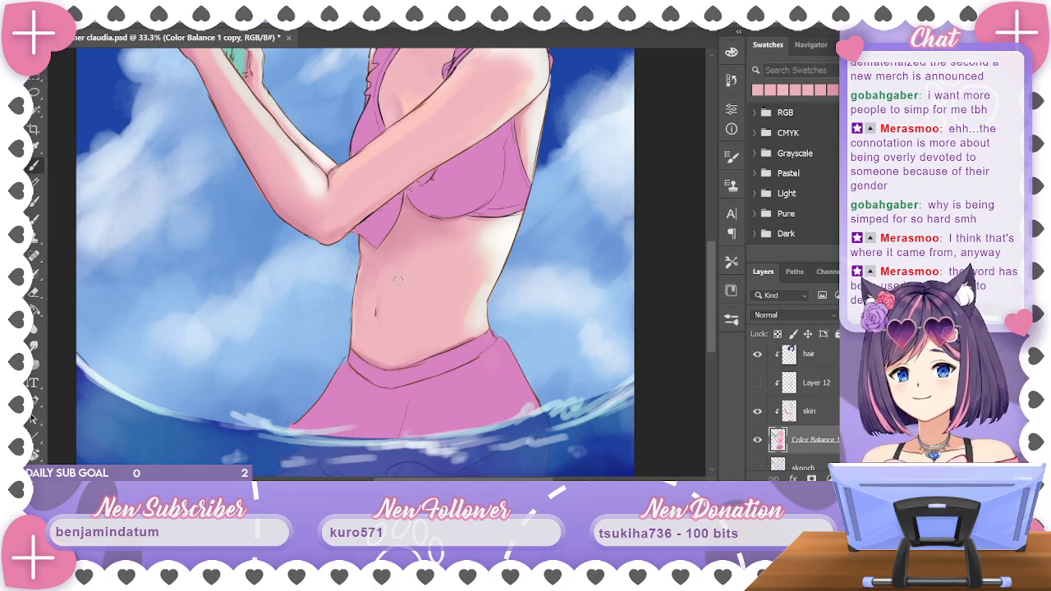
{"action": "mouse_move", "coordinate": [498, 309]}
{"action": "left_mouse_down"}
{"action": "mouse_move", "coordinate": [483, 251]}
{"action": "mouse_move", "coordinate": [472, 336]}
{"action": "mouse_move", "coordinate": [517, 260]}
{"action": "mouse_move", "coordinate": [495, 345]}
{"action": "left_mouse_up"}
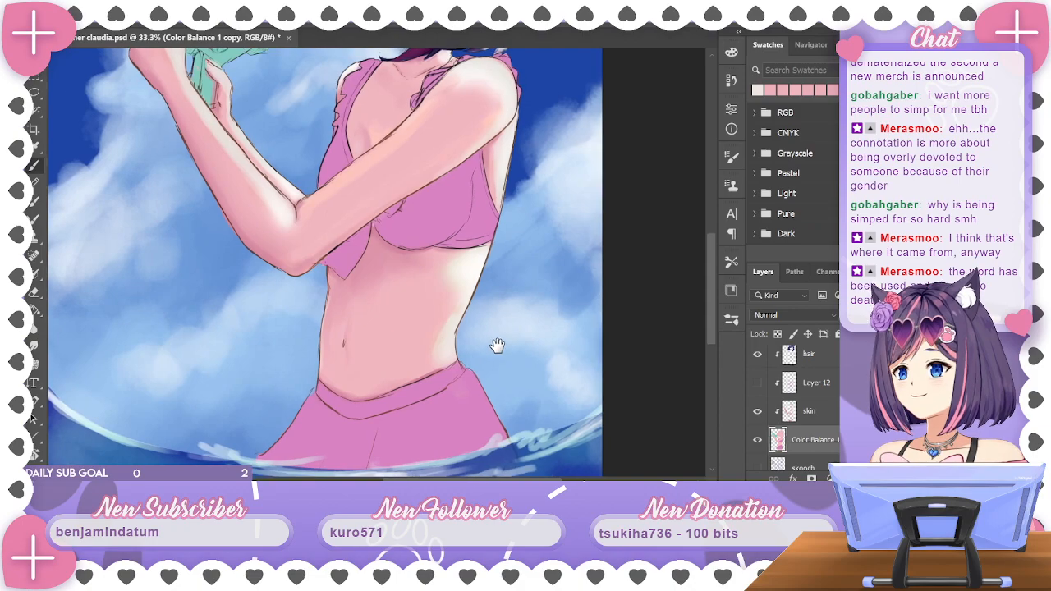
Inspect the upper body and toggle the Color Balance 1 copy layer off and on to check its content
{"action": "mouse_move", "coordinate": [526, 107]}
{"action": "left_mouse_down"}
{"action": "mouse_move", "coordinate": [504, 350]}
{"action": "mouse_move", "coordinate": [528, 298]}
{"action": "mouse_move", "coordinate": [524, 262]}
{"action": "mouse_move", "coordinate": [487, 437]}
{"action": "mouse_move", "coordinate": [509, 400]}
{"action": "mouse_move", "coordinate": [509, 315]}
{"action": "left_mouse_up"}
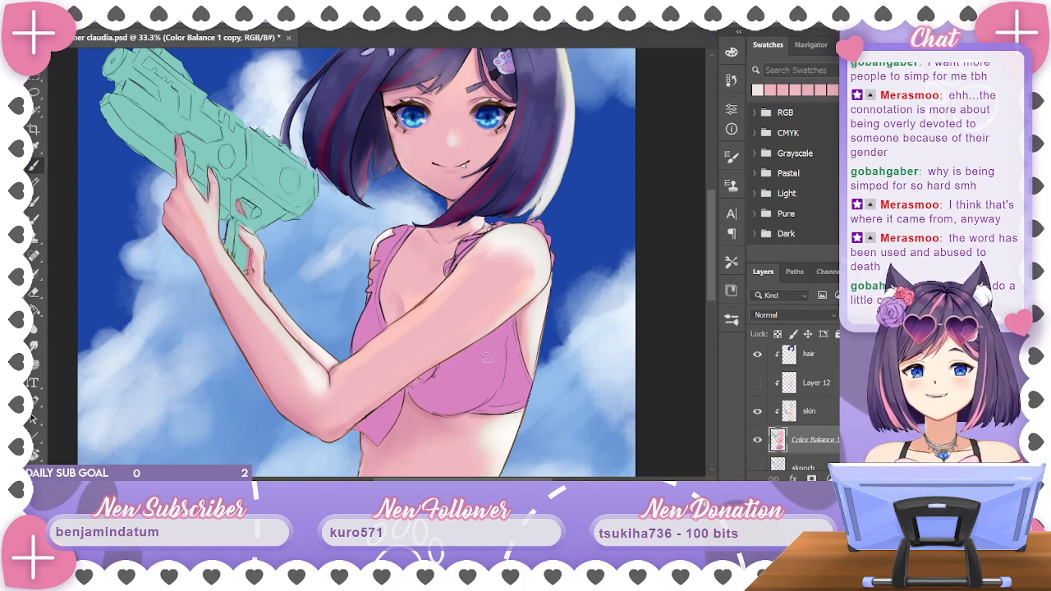
{"action": "mouse_move", "coordinate": [495, 353]}
{"action": "left_mouse_down"}
{"action": "mouse_move", "coordinate": [496, 326]}
{"action": "mouse_move", "coordinate": [507, 383]}
{"action": "mouse_move", "coordinate": [541, 354]}
{"action": "mouse_move", "coordinate": [519, 382]}
{"action": "mouse_move", "coordinate": [538, 346]}
{"action": "mouse_move", "coordinate": [532, 335]}
{"action": "left_mouse_up"}
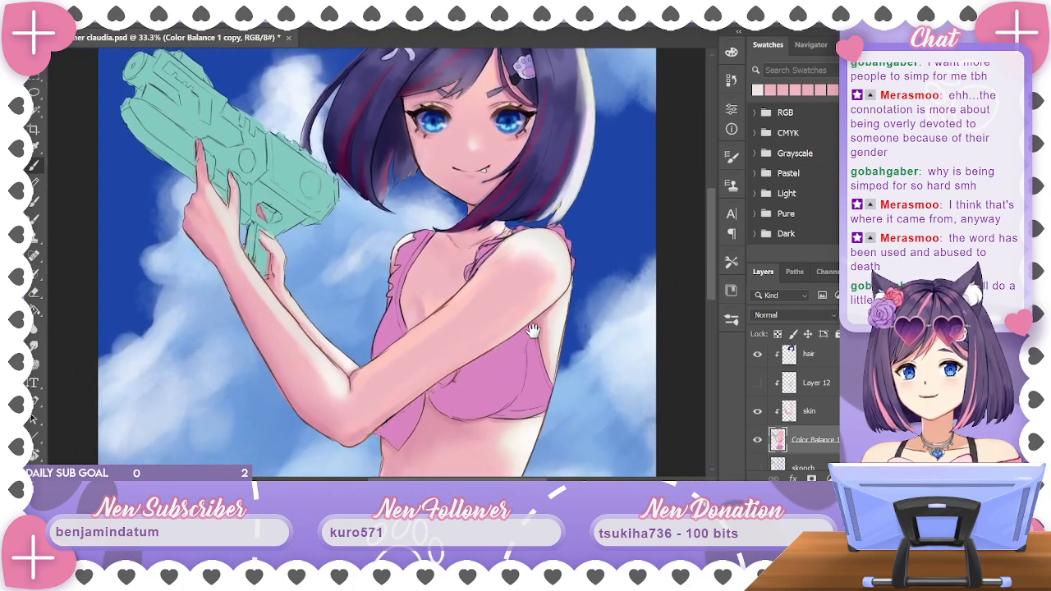
{"action": "left_click", "coordinate": [757, 440]}
{"action": "left_click", "coordinate": [757, 440]}
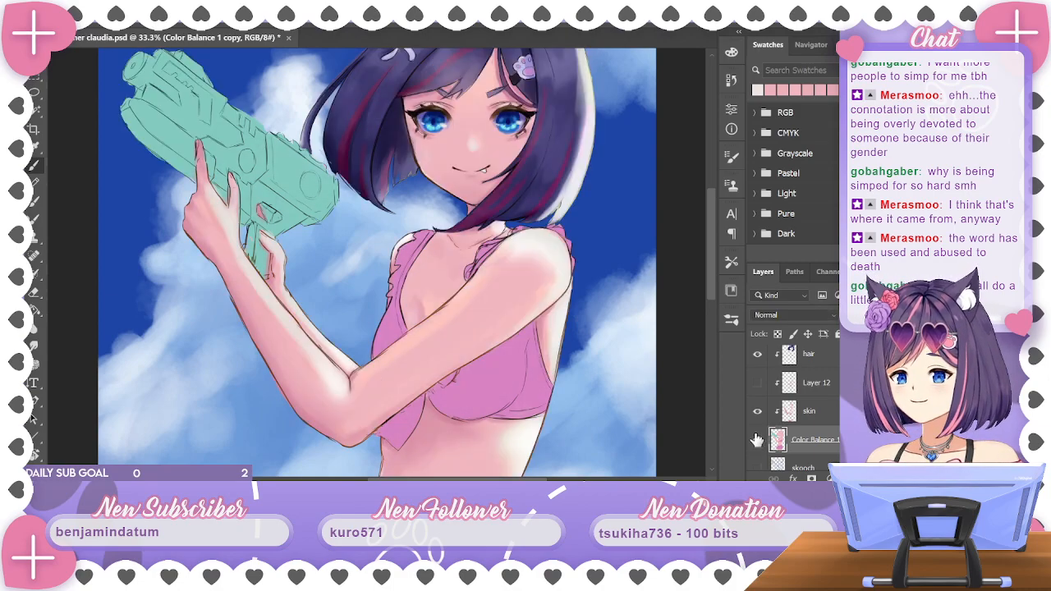
Switch the brush preset to Airbrush Soft Round 100
{"action": "left_click", "coordinate": [72, 20]}
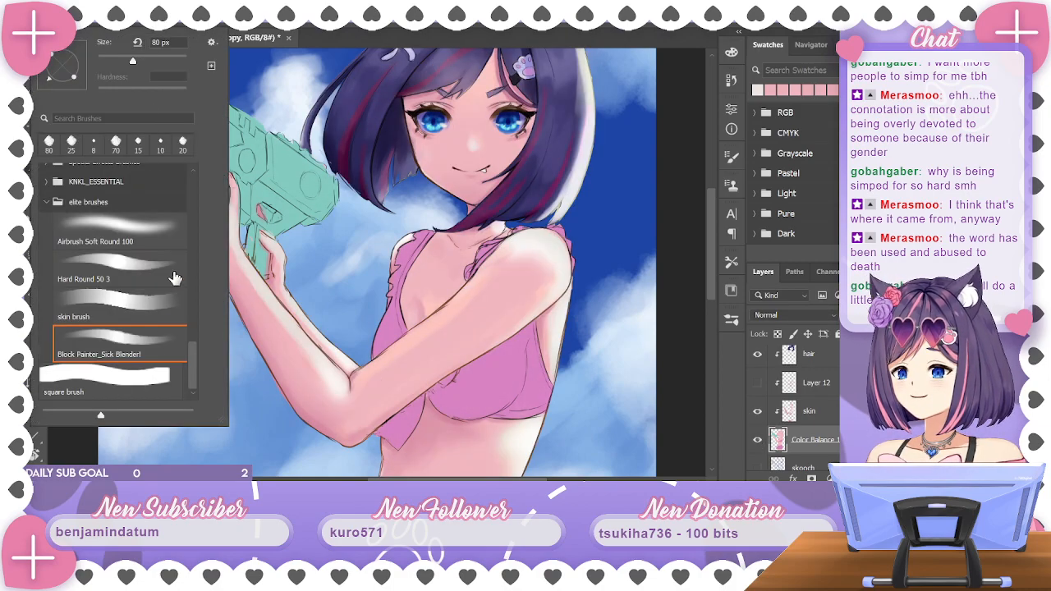
{"action": "left_click", "coordinate": [172, 233]}
{"action": "key", "text": "Return"}
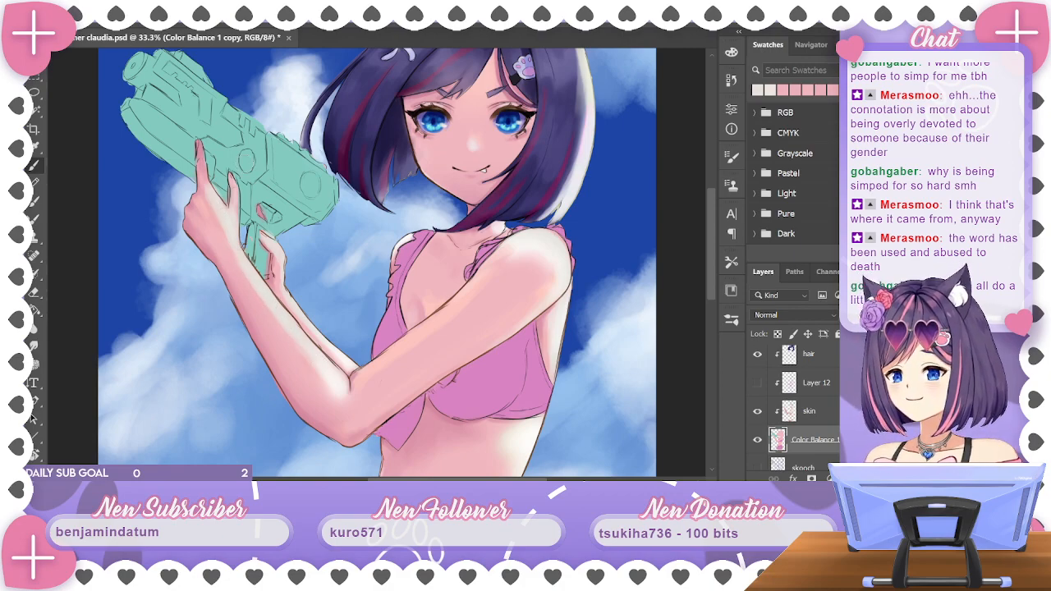
Examine the body shading at full-figure and closer zoom, comparing it with the Color Balance 1 copy layer hidden and shown
{"action": "key", "text": "ctrl+minus"}
{"action": "key", "text": "ctrl+minus"}
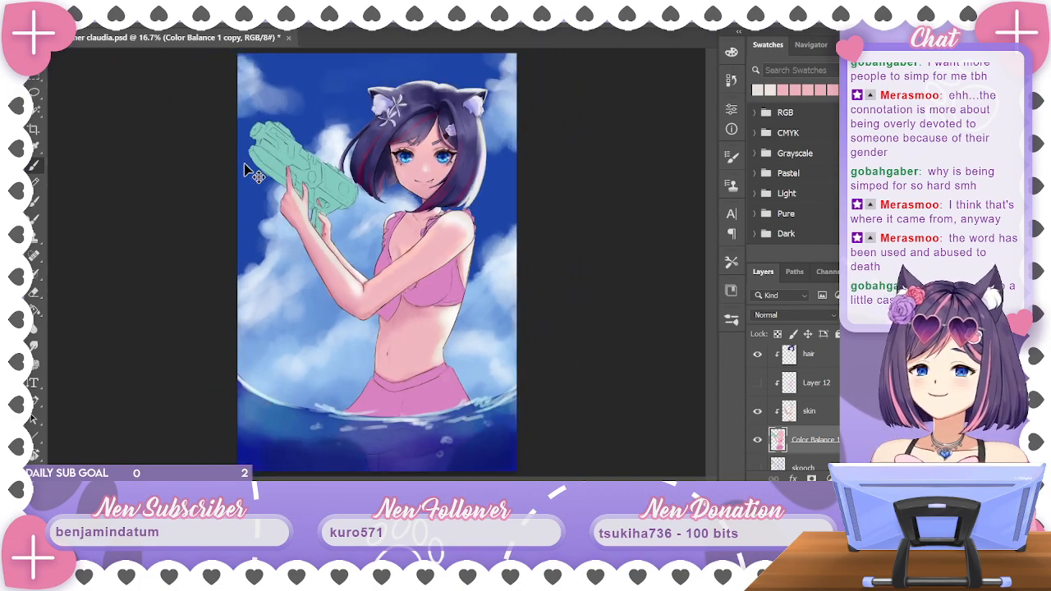
{"action": "scroll", "coordinate": [246, 172], "scroll_direction": "up", "scroll_amount": 3}
{"action": "scroll", "coordinate": [246, 172], "scroll_direction": "down", "scroll_amount": 2}
{"action": "scroll", "coordinate": [246, 172], "scroll_direction": "up", "scroll_amount": 2}
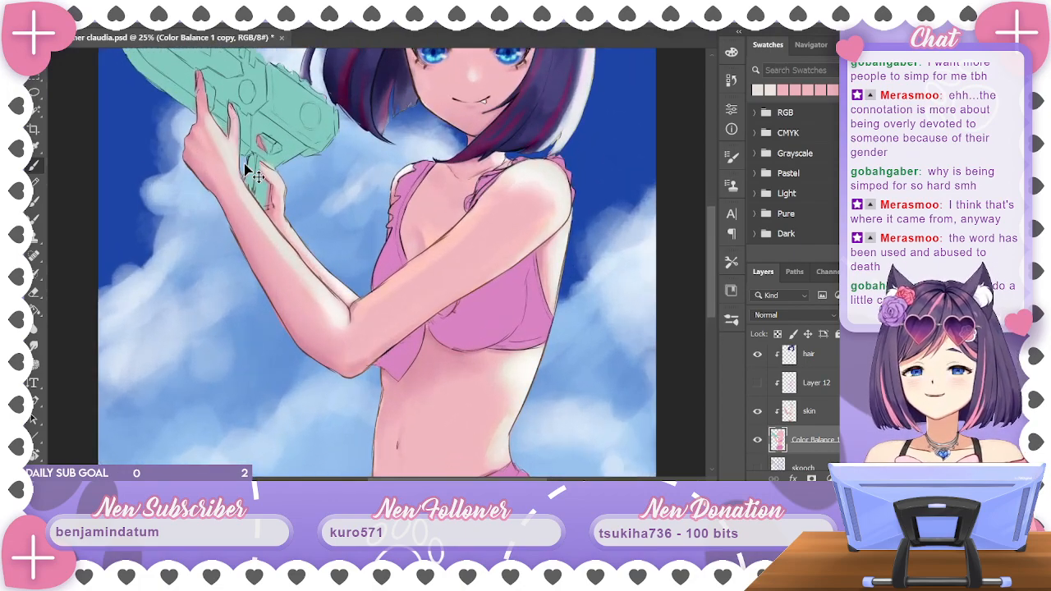
{"action": "scroll", "coordinate": [246, 173], "scroll_direction": "down", "scroll_amount": 1}
{"action": "scroll", "coordinate": [246, 172], "scroll_direction": "down", "scroll_amount": 1}
{"action": "scroll", "coordinate": [246, 172], "scroll_direction": "up", "scroll_amount": 1}
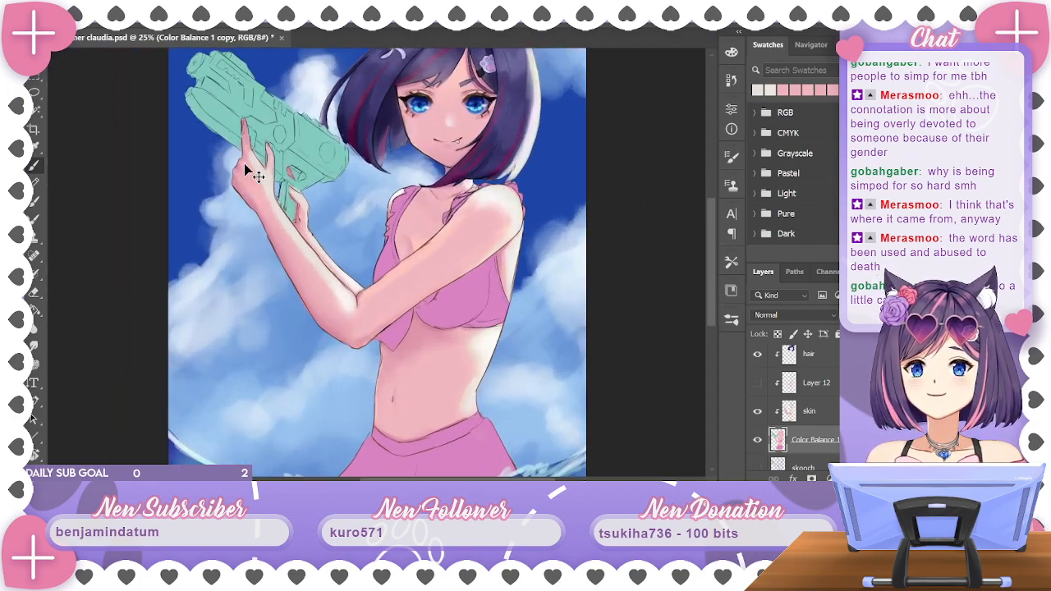
{"action": "key", "text": "ctrl+plus"}
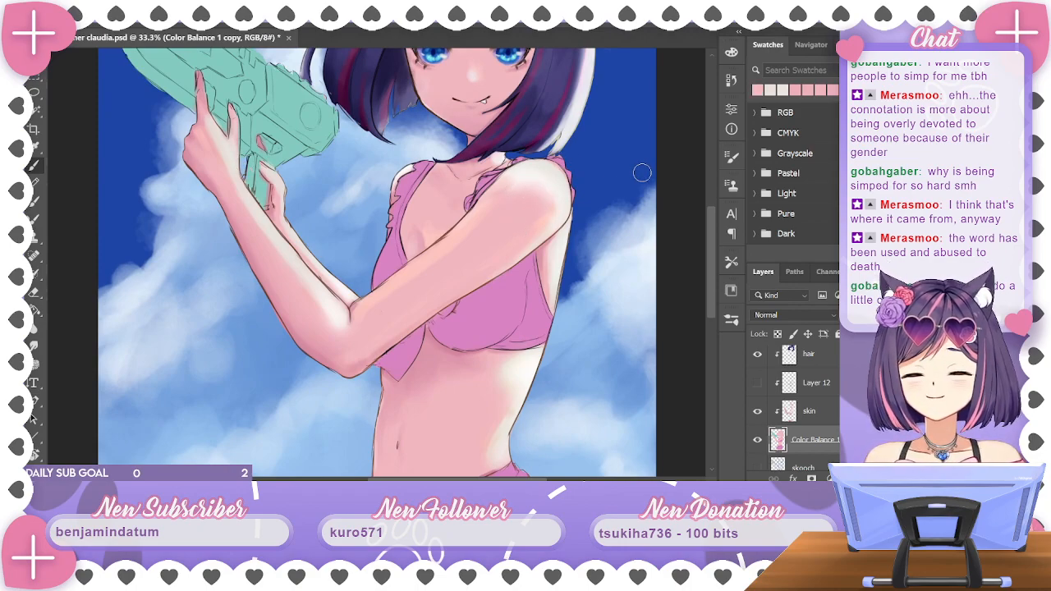
{"action": "scroll", "coordinate": [493, 246], "scroll_direction": "down", "scroll_amount": 1}
{"action": "scroll", "coordinate": [499, 240], "scroll_direction": "up", "scroll_amount": 1}
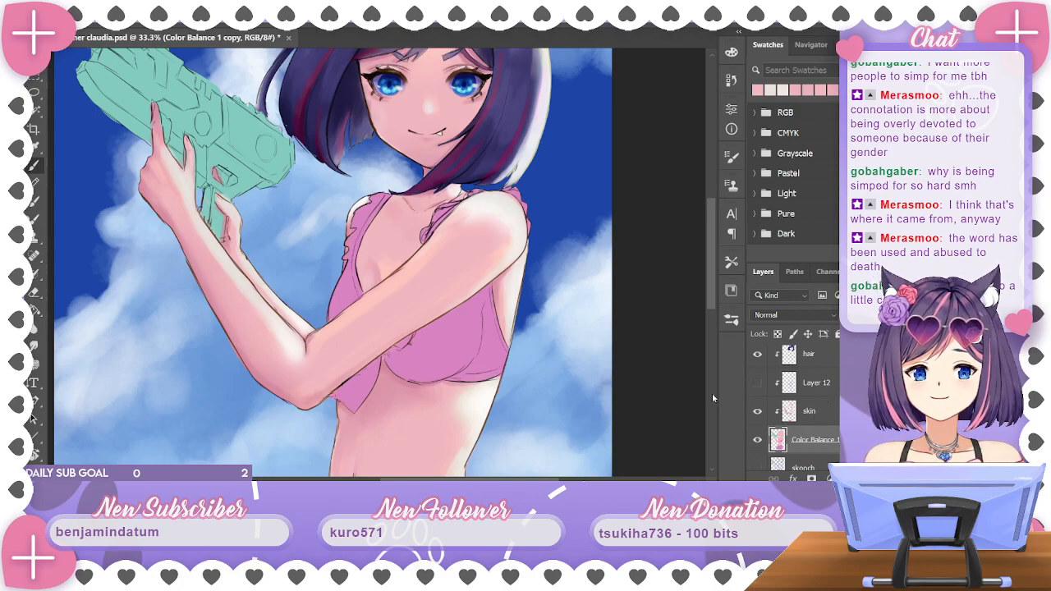
{"action": "scroll", "coordinate": [617, 286], "scroll_direction": "down", "scroll_amount": 5}
{"action": "left_click", "coordinate": [758, 442]}
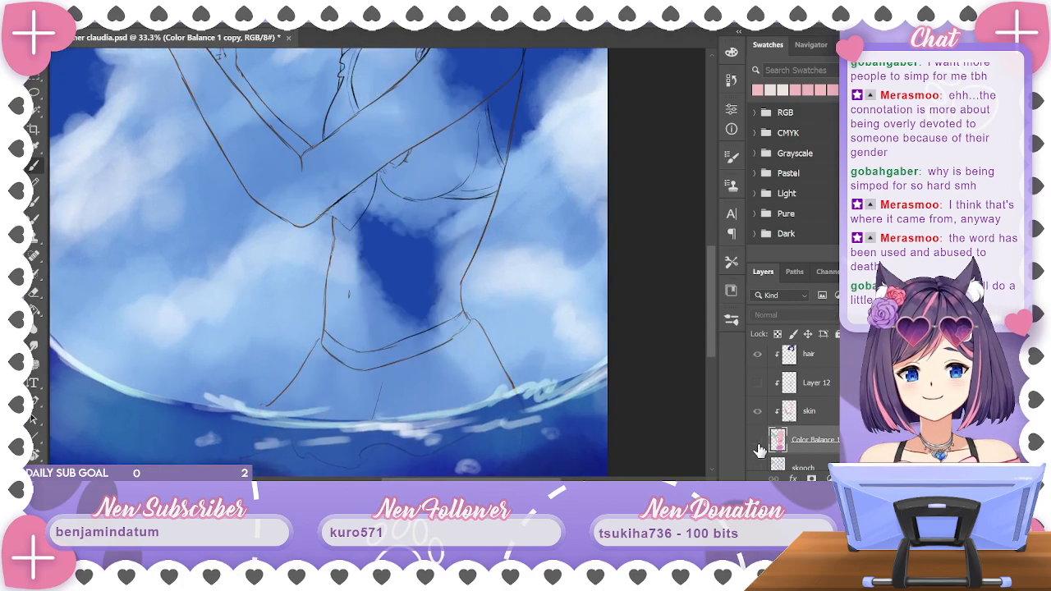
{"action": "left_click", "coordinate": [758, 441]}
Make the skin layer active and review the skin shading on the face, arms and shoulder at different zooms
{"action": "left_click", "coordinate": [800, 411]}
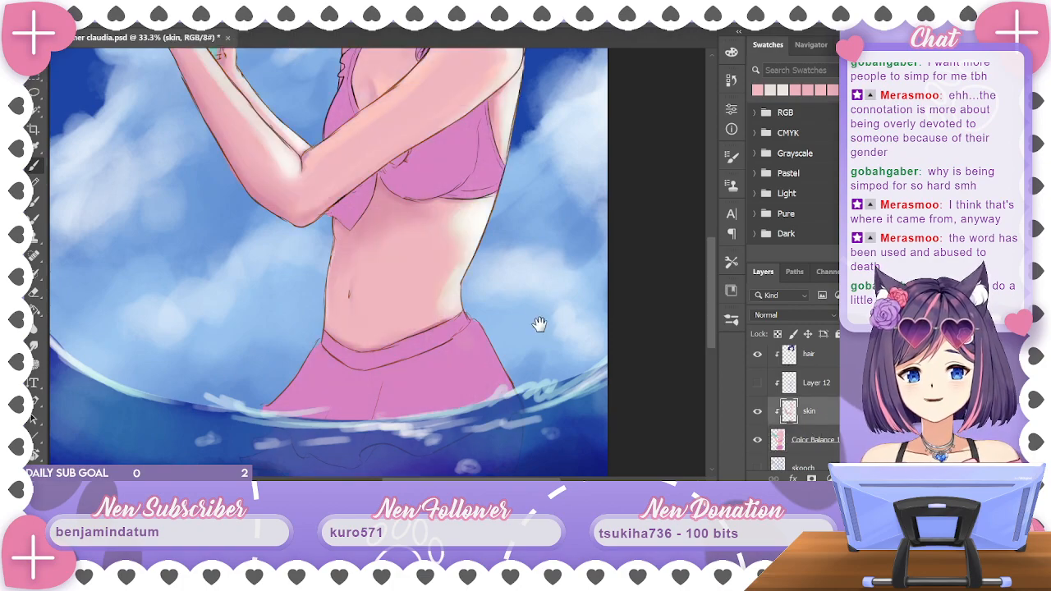
{"action": "scroll", "coordinate": [539, 324], "scroll_direction": "up", "scroll_amount": 5}
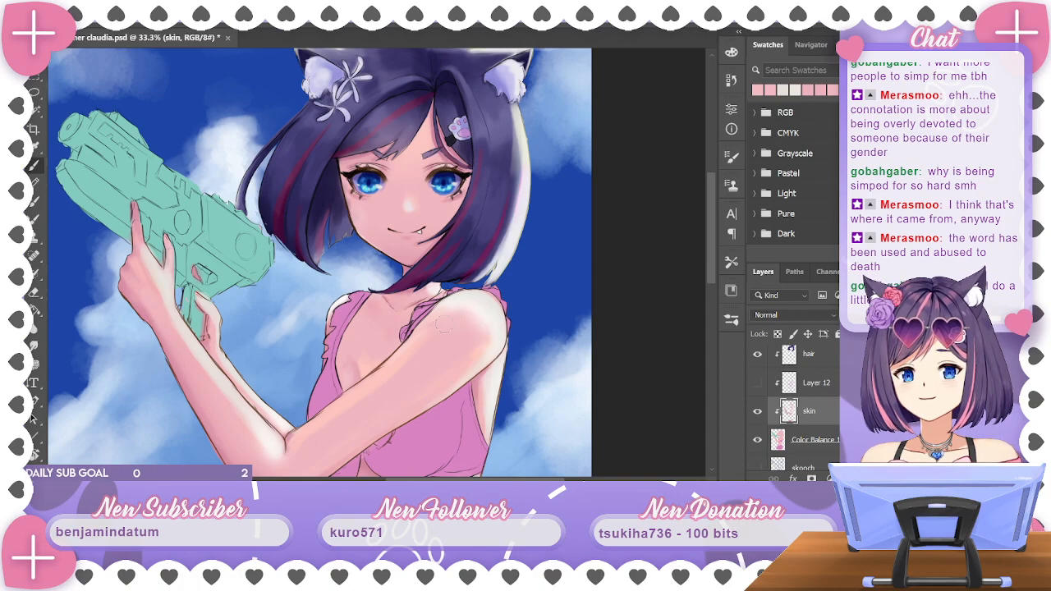
{"action": "left_click_drag", "start_coordinate": [605, 263], "coordinate": [628, 212]}
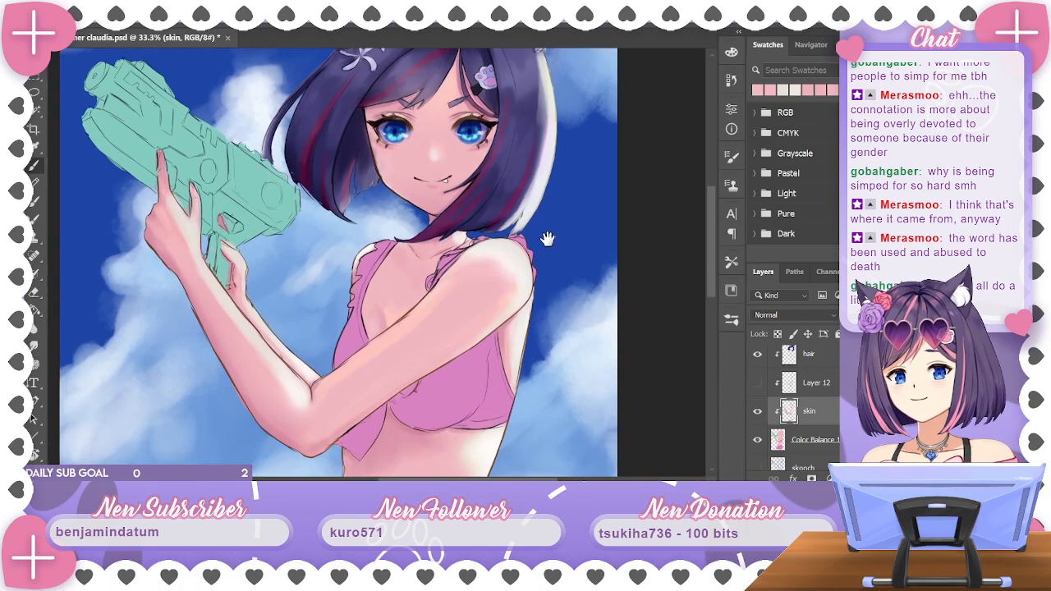
{"action": "left_click_drag", "start_coordinate": [547, 238], "coordinate": [623, 243]}
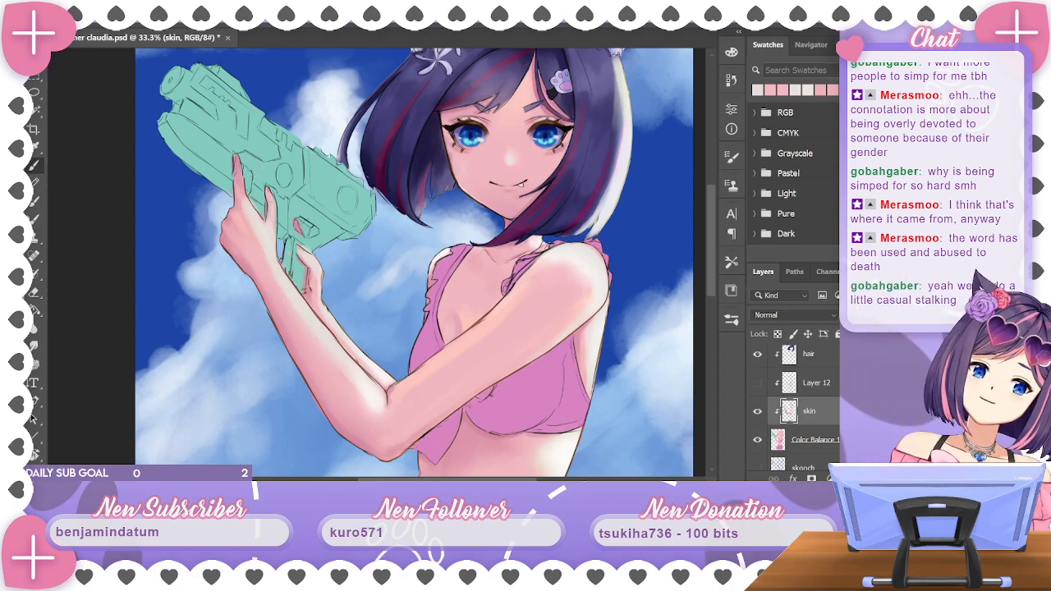
{"action": "key", "text": "ctrl+minus"}
{"action": "key", "text": "ctrl+minus"}
{"action": "key", "text": "ctrl+plus"}
{"action": "key", "text": "ctrl+plus"}
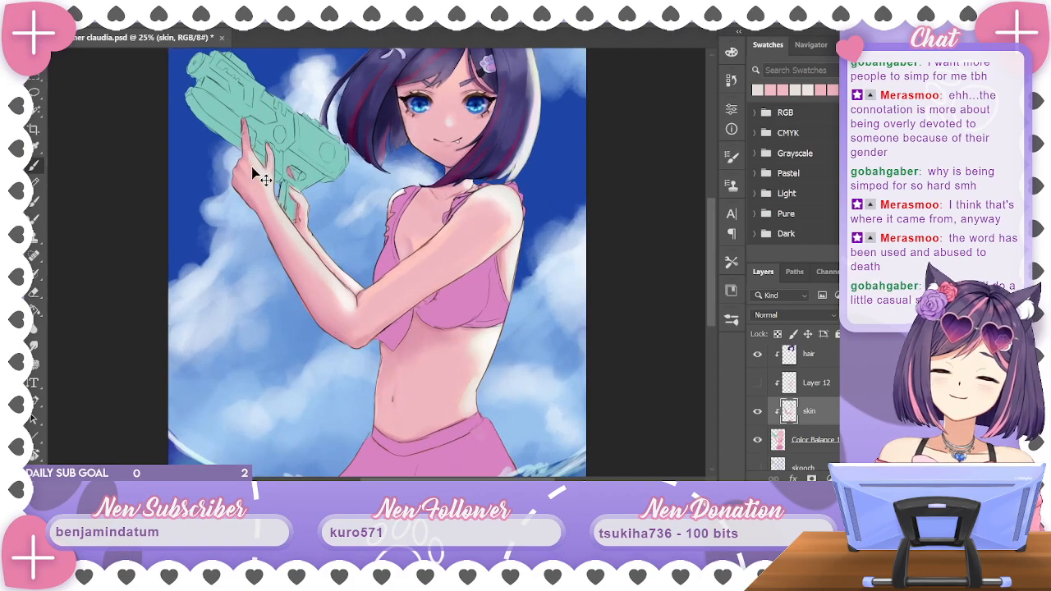
{"action": "left_click_drag", "start_coordinate": [605, 206], "coordinate": [591, 342]}
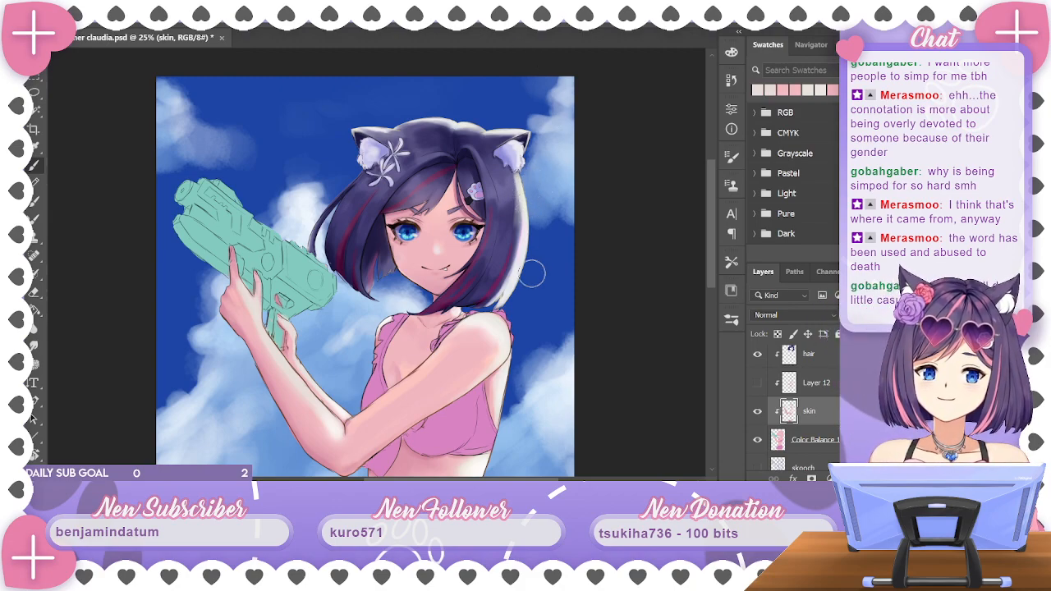
Activate the eyes layer and brush light blue sampled from the right eye across its iris
{"action": "key", "text": "alt+bracketright"}
{"action": "key", "text": "alt+bracketright"}
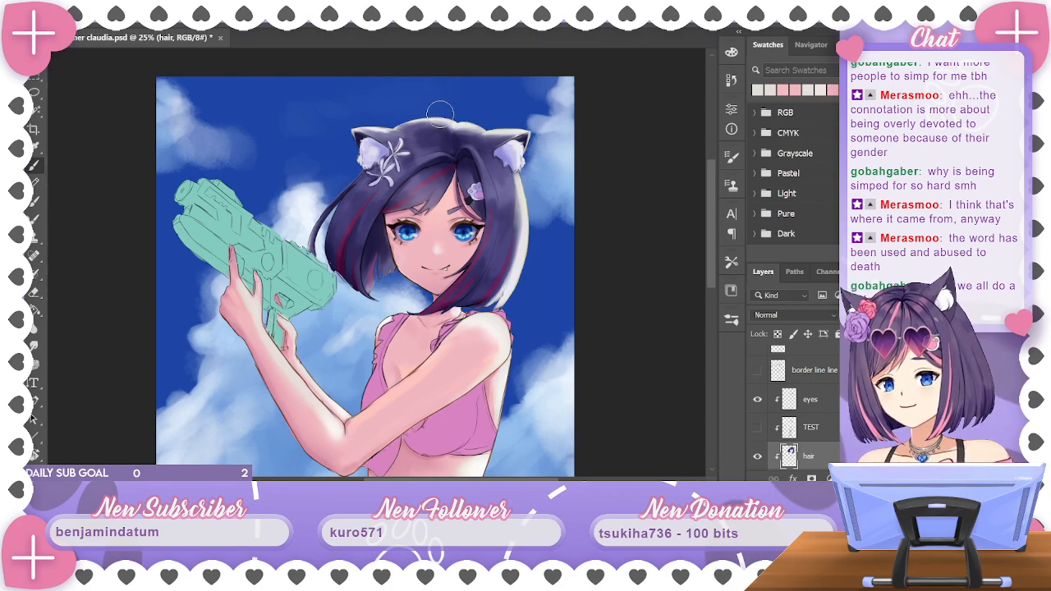
{"action": "left_click_drag", "start_coordinate": [613, 262], "coordinate": [621, 153]}
{"action": "key", "text": "alt+bracketright"}
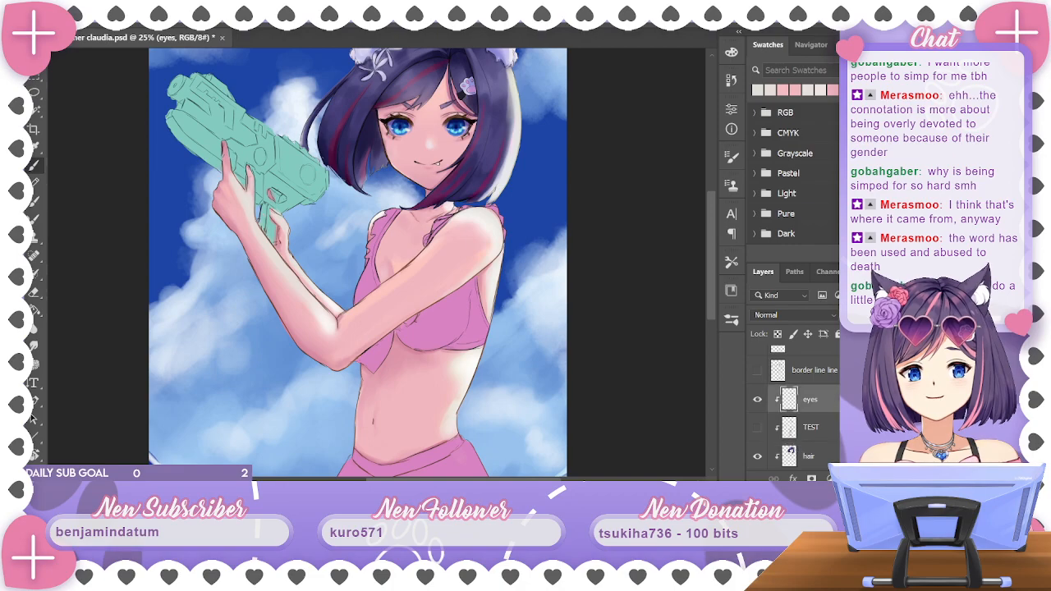
{"action": "left_click", "coordinate": [460, 128], "text": "alt"}
{"action": "left_click_drag", "start_coordinate": [463, 127], "coordinate": [455, 126]}
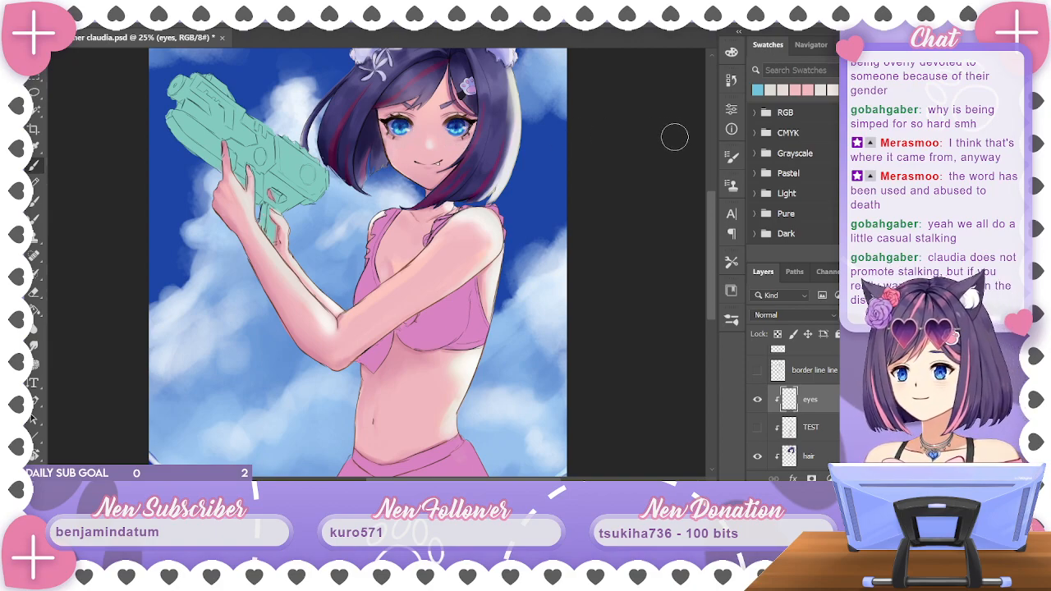
Brighten the lower part of the right eye's iris with a much smaller brush in the sampled light blue
{"action": "key", "text": "ctrl+plus"}
{"action": "key", "text": "ctrl+plus"}
{"action": "key", "text": "ctrl+plus"}
{"action": "key", "text": "ctrl+plus"}
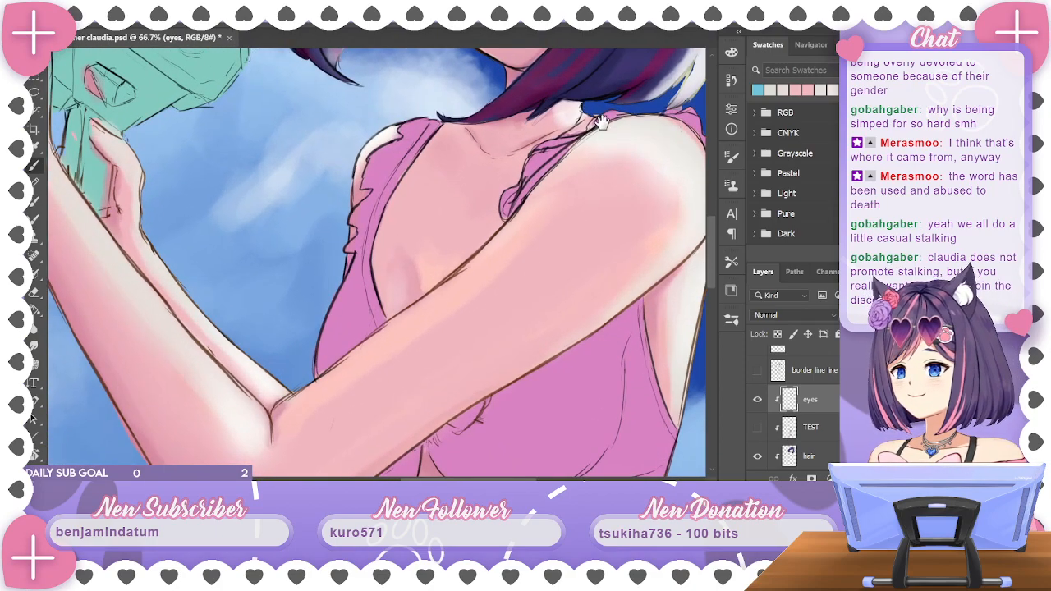
{"action": "mouse_move", "coordinate": [575, 132]}
{"action": "left_mouse_down"}
{"action": "mouse_move", "coordinate": [577, 297]}
{"action": "mouse_move", "coordinate": [544, 312]}
{"action": "left_mouse_up"}
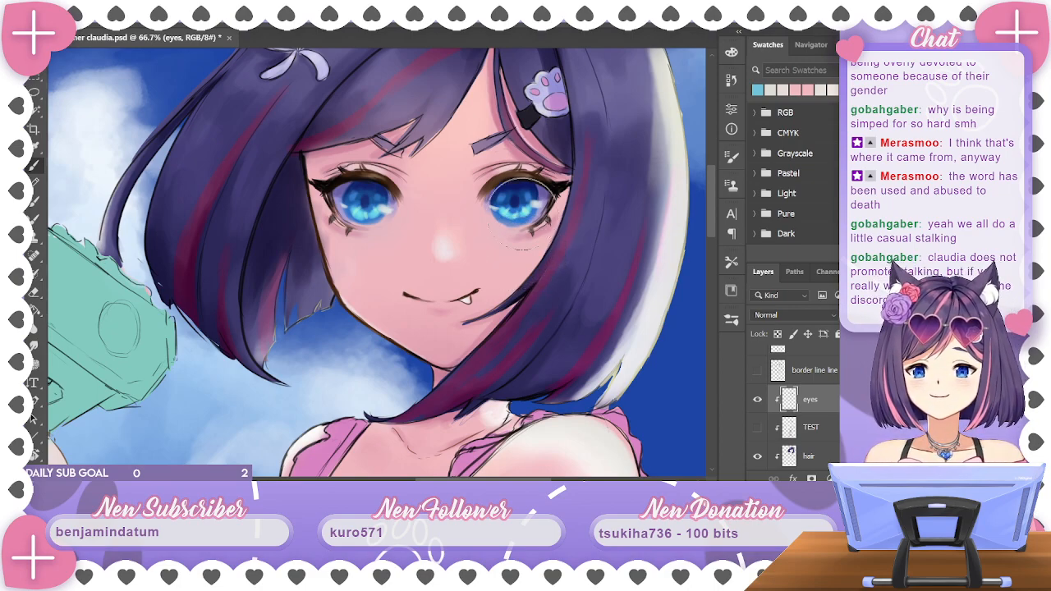
{"action": "key", "text": "["}
{"action": "key", "text": "["}
{"action": "key", "text": "["}
{"action": "key", "text": "["}
{"action": "key", "text": "["}
{"action": "key", "text": "["}
{"action": "key", "text": "["}
{"action": "key", "text": "["}
{"action": "key", "text": "["}
{"action": "key", "text": "["}
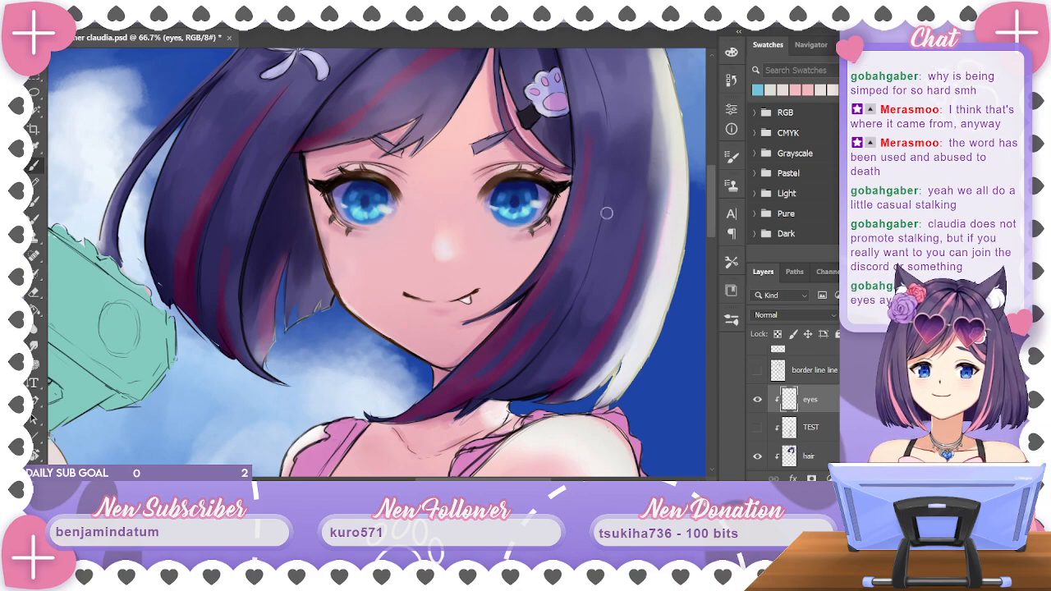
{"action": "mouse_move", "coordinate": [522, 207]}
{"action": "left_mouse_down"}
{"action": "mouse_move", "coordinate": [506, 217]}
{"action": "mouse_move", "coordinate": [525, 212]}
{"action": "left_mouse_up"}
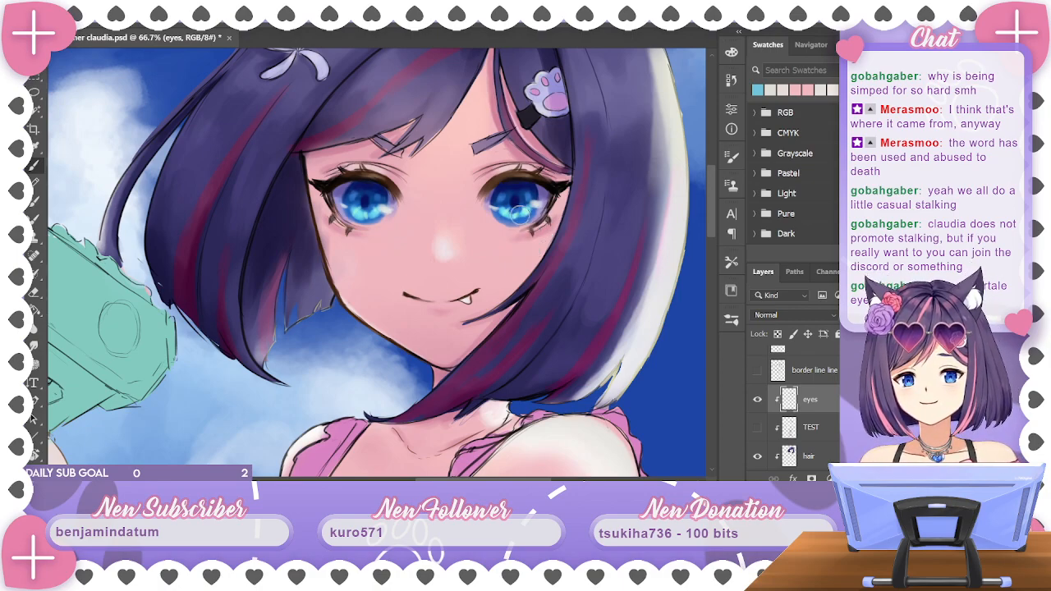
{"action": "mouse_move", "coordinate": [517, 214]}
{"action": "left_mouse_down"}
{"action": "mouse_move", "coordinate": [530, 226]}
{"action": "mouse_move", "coordinate": [516, 212]}
{"action": "mouse_move", "coordinate": [526, 215]}
{"action": "left_mouse_up"}
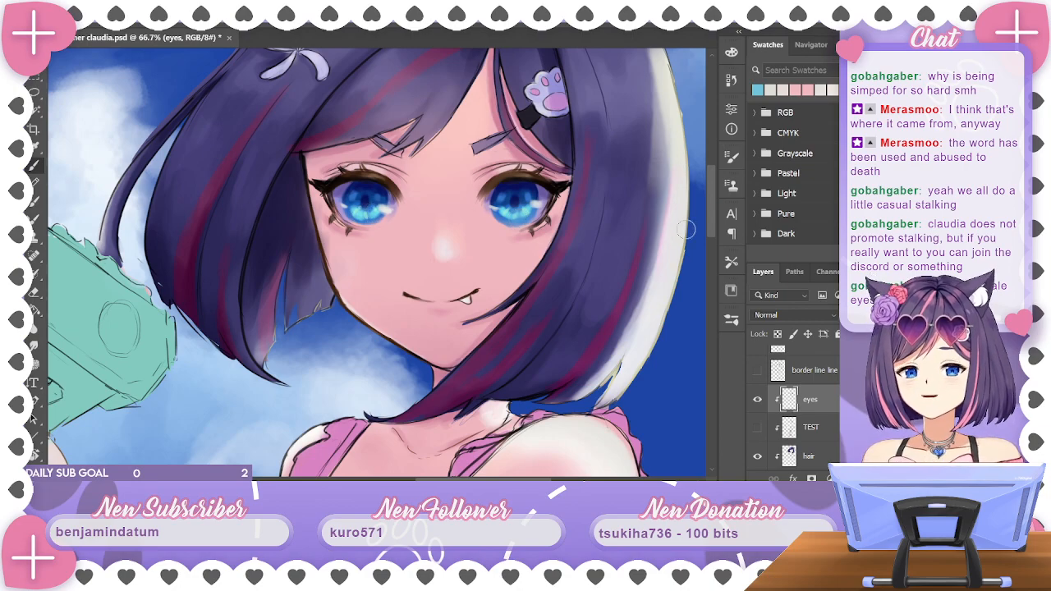
{"action": "mouse_move", "coordinate": [643, 297]}
{"action": "left_mouse_down"}
{"action": "mouse_move", "coordinate": [611, 408]}
{"action": "mouse_move", "coordinate": [614, 460]}
{"action": "mouse_move", "coordinate": [621, 384]}
{"action": "left_mouse_up"}
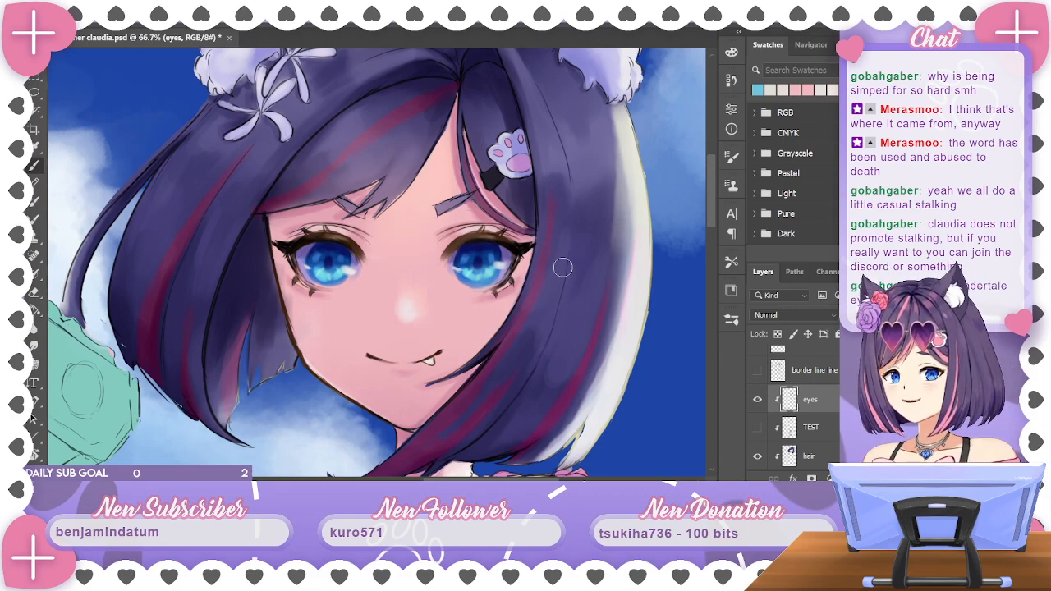
Switch to the Eraser and make the Color Balance 1 copy layer active
{"action": "right_click", "coordinate": [711, 193]}
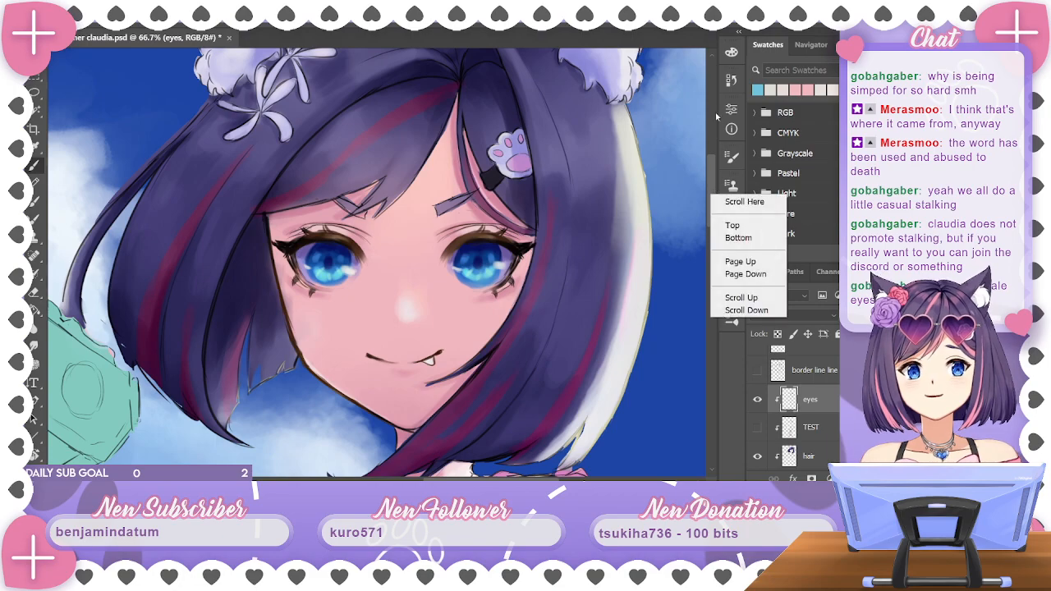
{"action": "left_click_drag", "start_coordinate": [713, 189], "coordinate": [713, 186]}
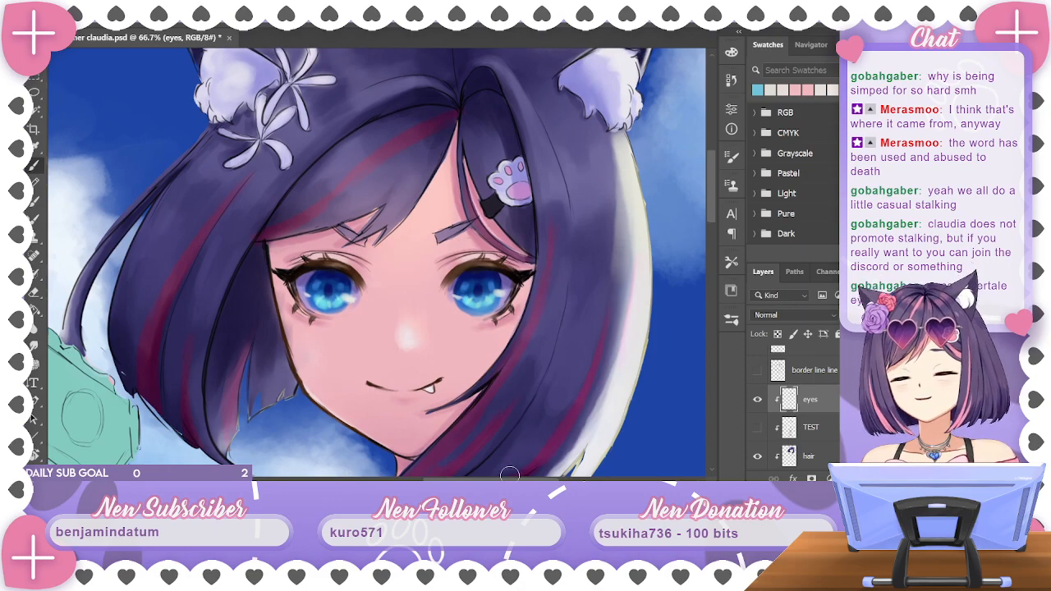
{"action": "left_click_drag", "start_coordinate": [713, 216], "coordinate": [710, 234]}
{"action": "mouse_move", "coordinate": [633, 338]}
{"action": "left_mouse_down"}
{"action": "mouse_move", "coordinate": [469, 403]}
{"action": "mouse_move", "coordinate": [655, 352]}
{"action": "mouse_move", "coordinate": [520, 414]}
{"action": "mouse_move", "coordinate": [577, 394]}
{"action": "mouse_move", "coordinate": [635, 352]}
{"action": "mouse_move", "coordinate": [623, 336]}
{"action": "mouse_move", "coordinate": [676, 340]}
{"action": "mouse_move", "coordinate": [620, 240]}
{"action": "left_mouse_up"}
{"action": "left_click", "coordinate": [34, 293]}
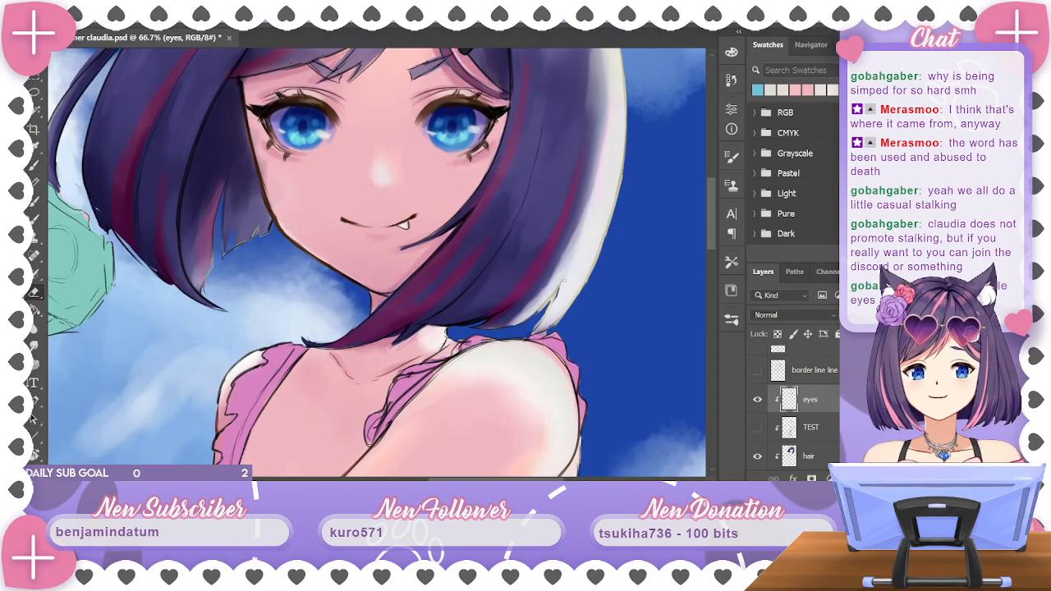
{"action": "scroll", "coordinate": [800, 407], "scroll_direction": "down", "scroll_amount": 8}
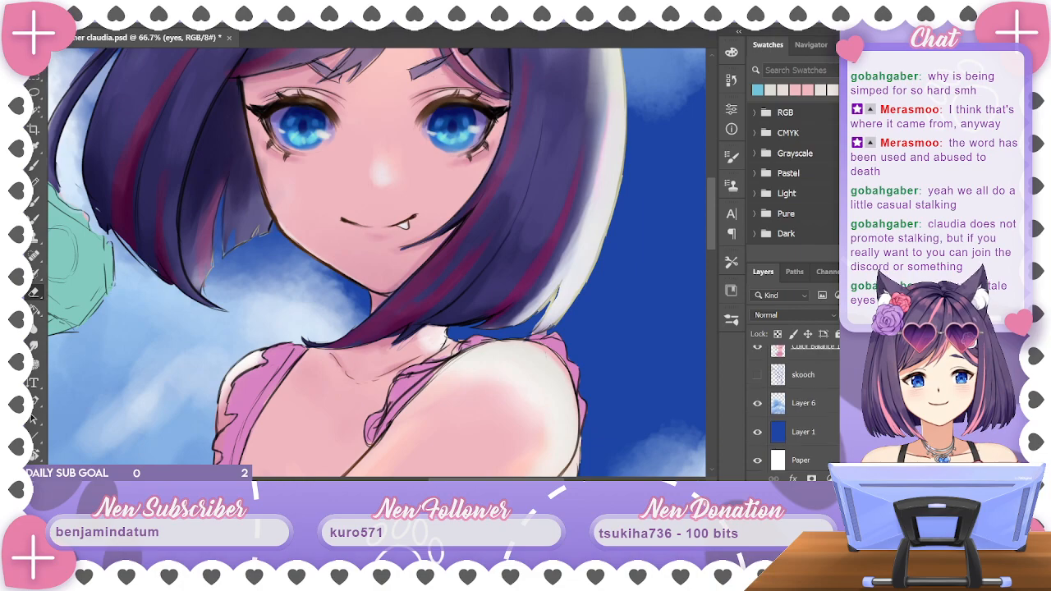
{"action": "scroll", "coordinate": [800, 406], "scroll_direction": "up", "scroll_amount": 2}
{"action": "left_click", "coordinate": [807, 407]}
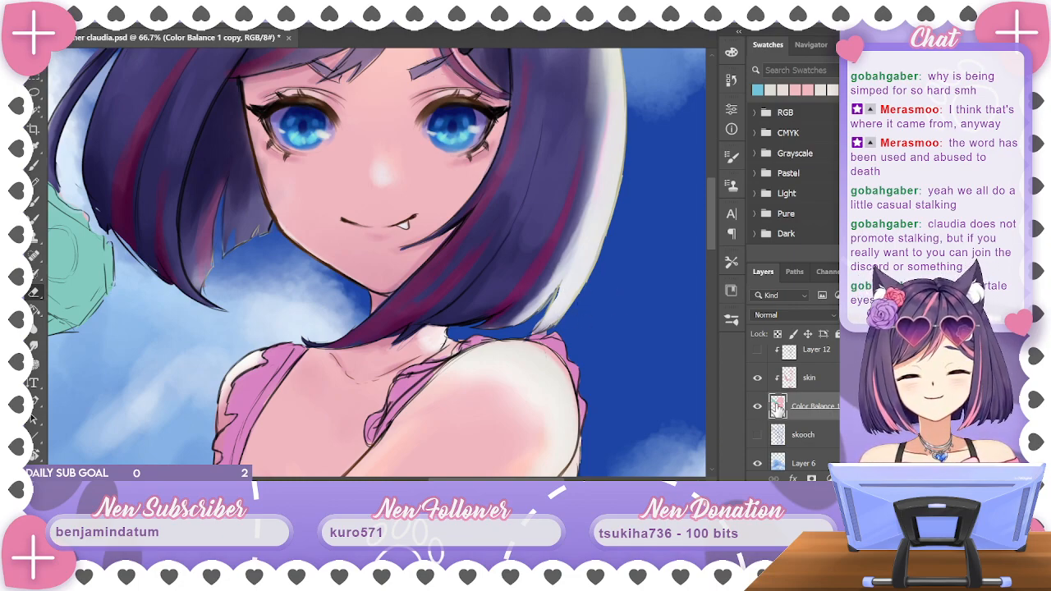
{"action": "scroll", "coordinate": [793, 406], "scroll_direction": "up", "scroll_amount": 6}
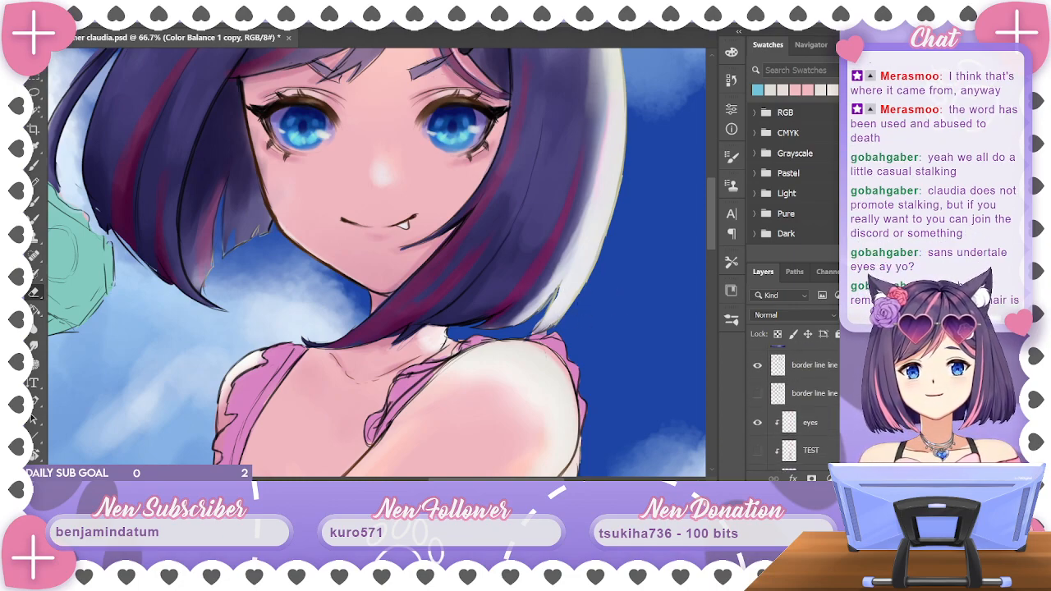
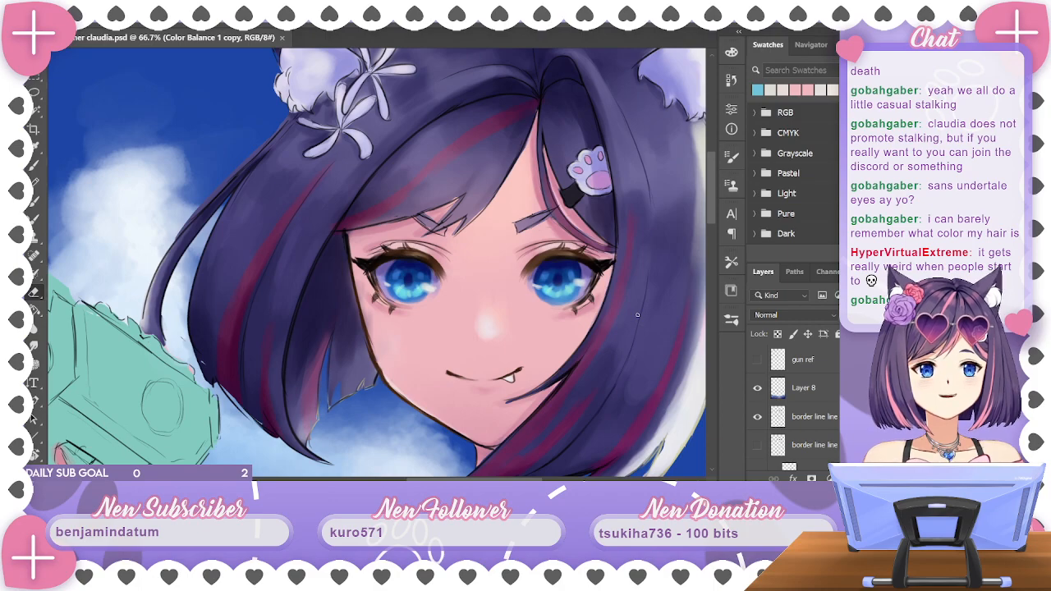
Sample the dark purple of the fringe streak and brush along the streak toward the parting on the Color Balance 1 copy layer
{"action": "left_click_drag", "start_coordinate": [572, 312], "coordinate": [540, 320]}
{"action": "left_click", "coordinate": [34, 165]}
{"action": "left_click", "coordinate": [517, 147], "text": "alt"}
{"action": "left_click_drag", "start_coordinate": [460, 188], "coordinate": [516, 148]}
{"action": "left_click", "coordinate": [419, 239], "text": "ctrl"}
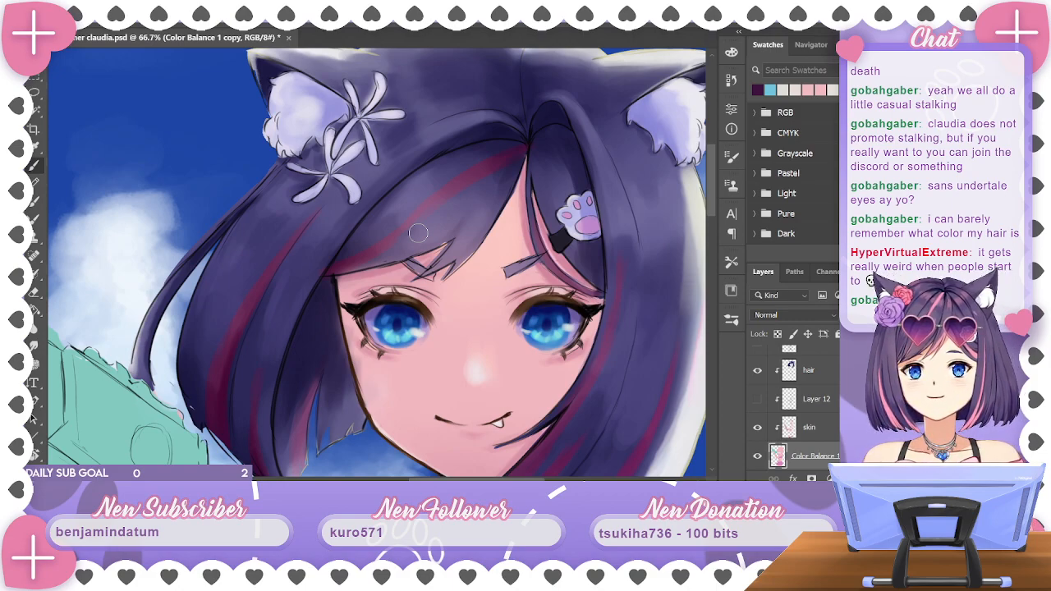
Examine the face, hair and raised gun across the canvas, comparing the face with the eyes layer hidden and shown
{"action": "mouse_move", "coordinate": [598, 302]}
{"action": "left_mouse_down"}
{"action": "mouse_move", "coordinate": [578, 233]}
{"action": "mouse_move", "coordinate": [632, 279]}
{"action": "mouse_move", "coordinate": [622, 237]}
{"action": "mouse_move", "coordinate": [603, 224]}
{"action": "mouse_move", "coordinate": [659, 231]}
{"action": "mouse_move", "coordinate": [623, 201]}
{"action": "mouse_move", "coordinate": [594, 242]}
{"action": "mouse_move", "coordinate": [656, 238]}
{"action": "mouse_move", "coordinate": [582, 256]}
{"action": "left_mouse_up"}
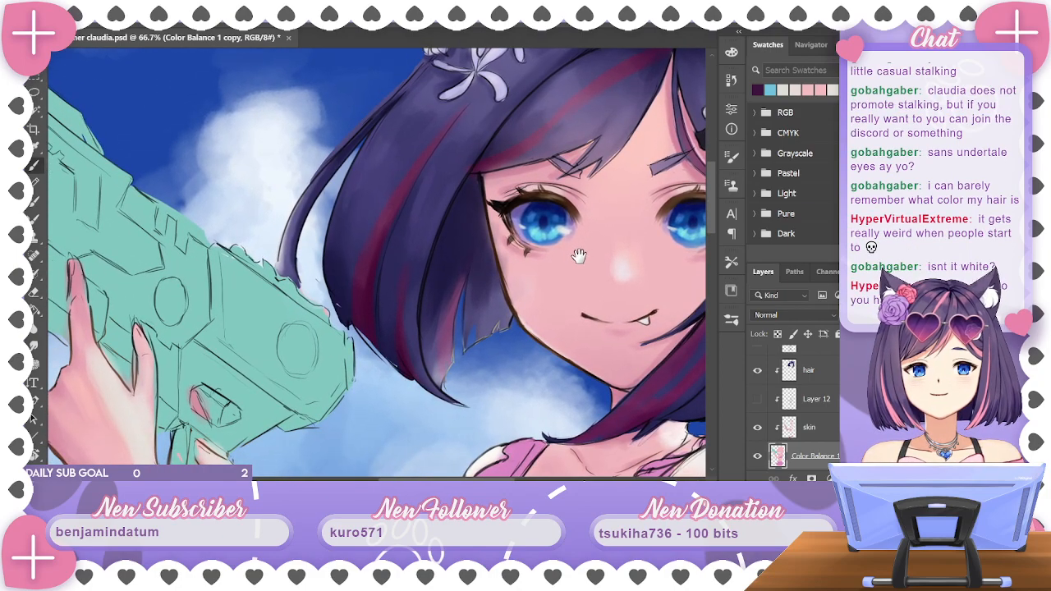
{"action": "left_click_drag", "start_coordinate": [582, 255], "coordinate": [585, 302]}
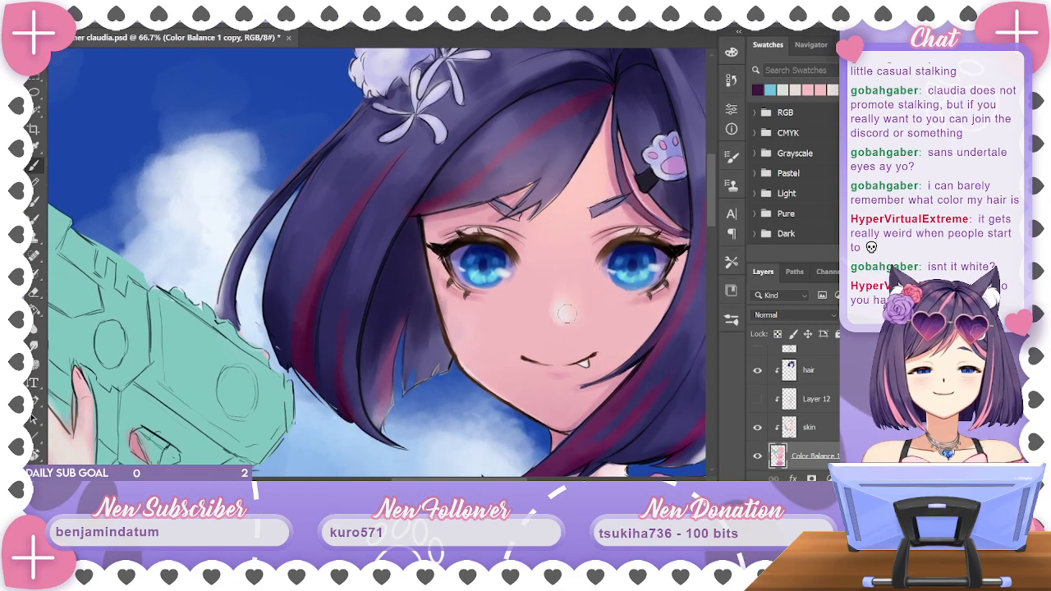
{"action": "left_click_drag", "start_coordinate": [543, 312], "coordinate": [592, 282]}
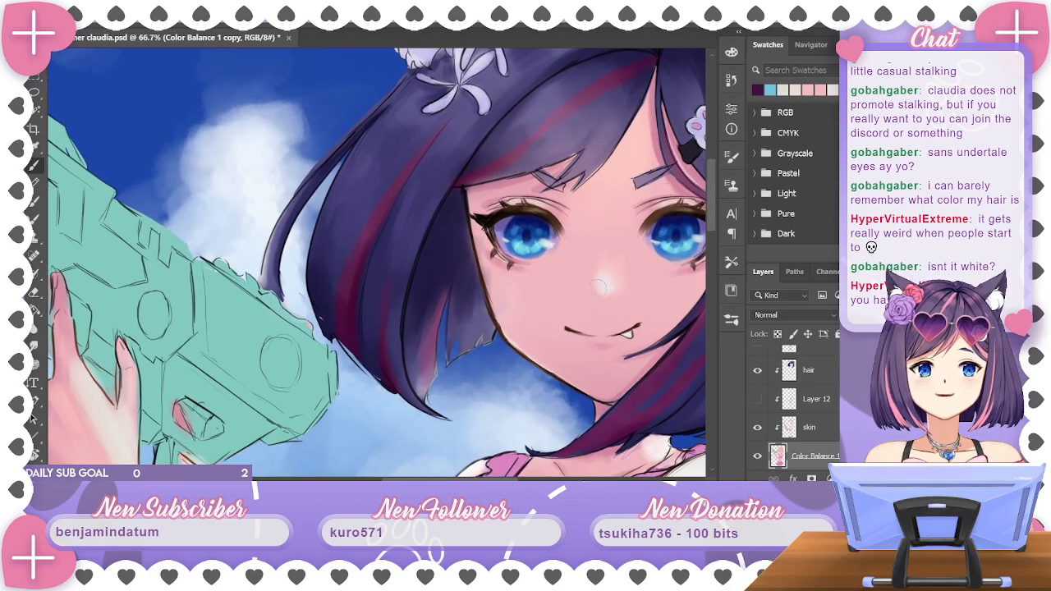
{"action": "left_click_drag", "start_coordinate": [571, 293], "coordinate": [591, 280]}
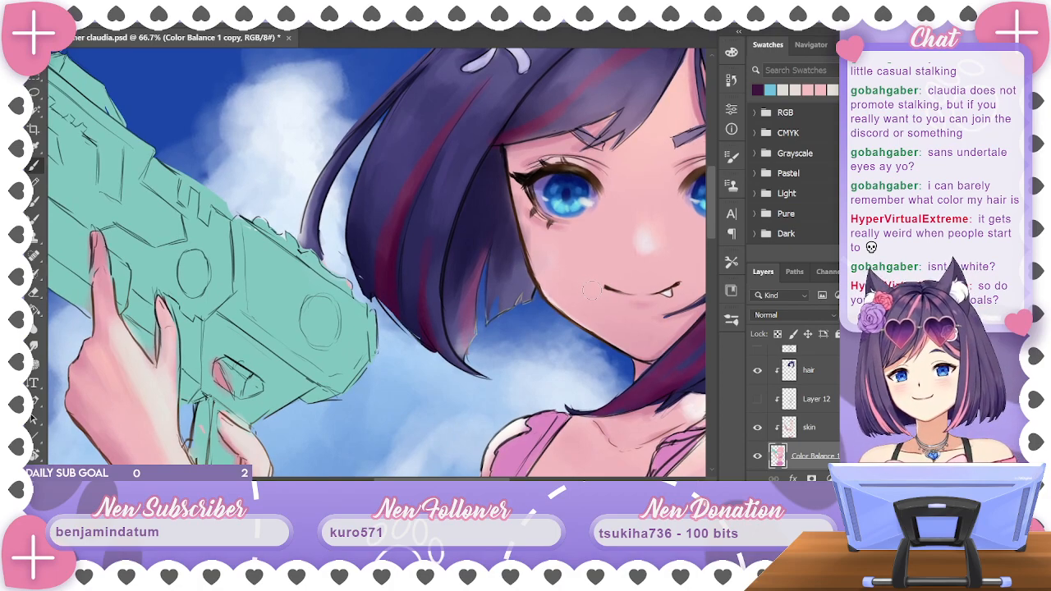
{"action": "left_click_drag", "start_coordinate": [590, 292], "coordinate": [572, 330]}
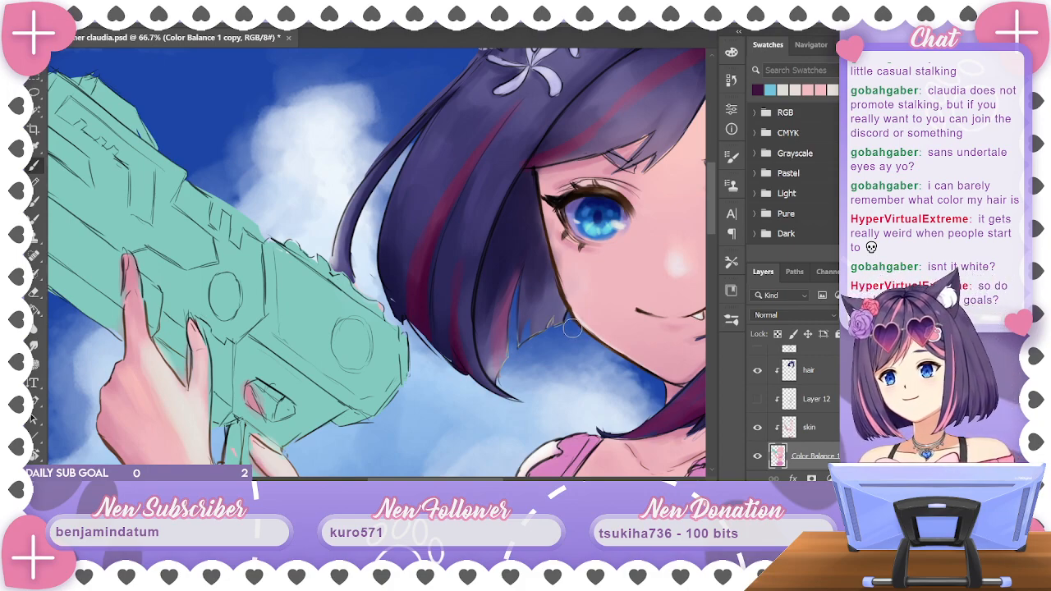
{"action": "mouse_move", "coordinate": [577, 309]}
{"action": "left_mouse_down"}
{"action": "mouse_move", "coordinate": [532, 303]}
{"action": "mouse_move", "coordinate": [511, 315]}
{"action": "left_mouse_up"}
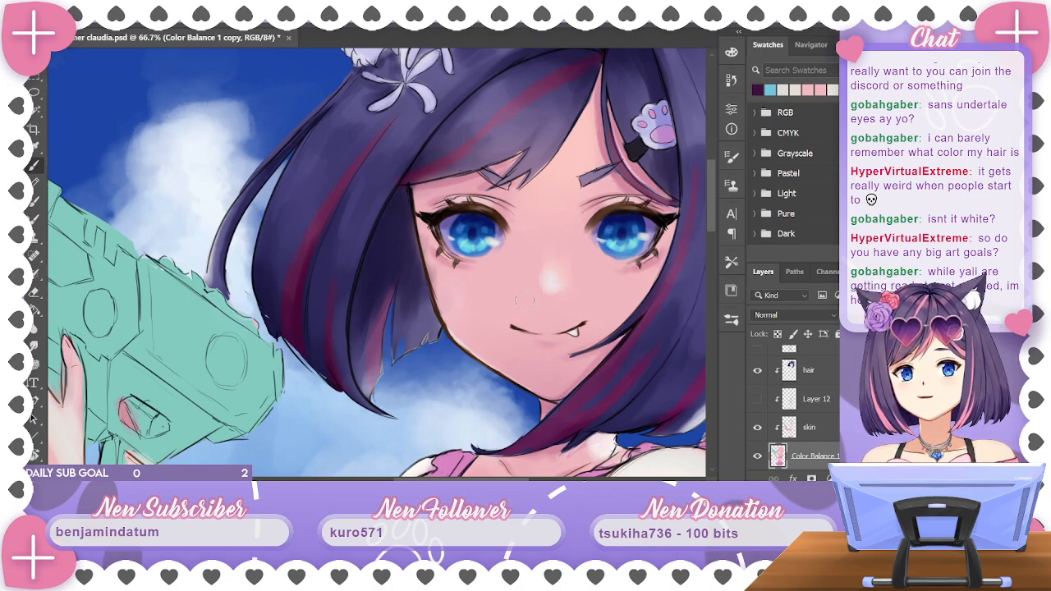
{"action": "left_click_drag", "start_coordinate": [518, 478], "coordinate": [546, 479]}
{"action": "mouse_move", "coordinate": [712, 213]}
{"action": "left_mouse_down"}
{"action": "mouse_move", "coordinate": [712, 248]}
{"action": "mouse_move", "coordinate": [711, 217]}
{"action": "mouse_move", "coordinate": [689, 203]}
{"action": "left_mouse_up"}
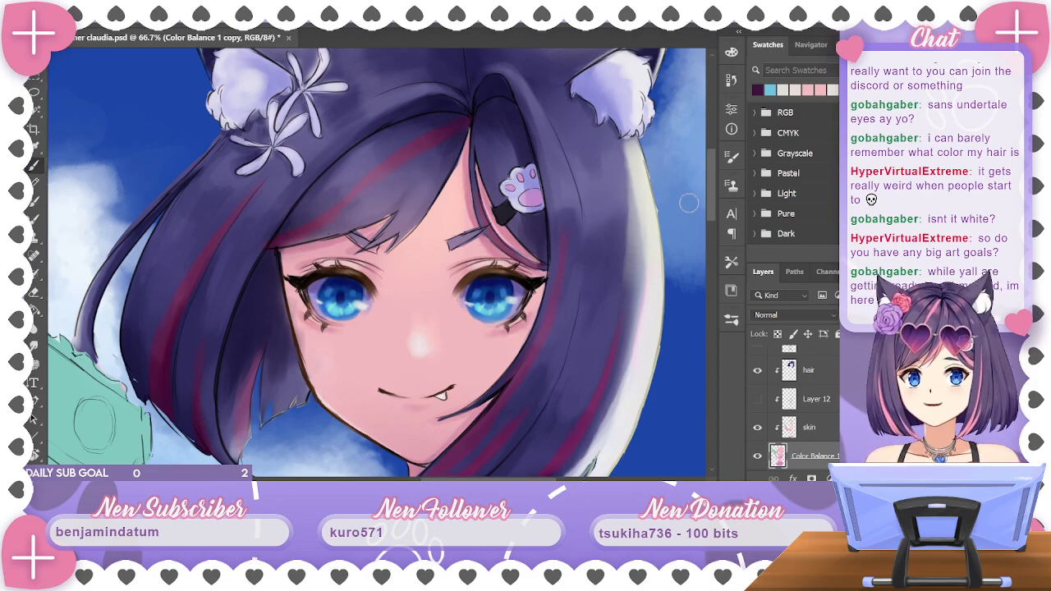
{"action": "scroll", "coordinate": [494, 471], "scroll_direction": "left", "scroll_amount": 3}
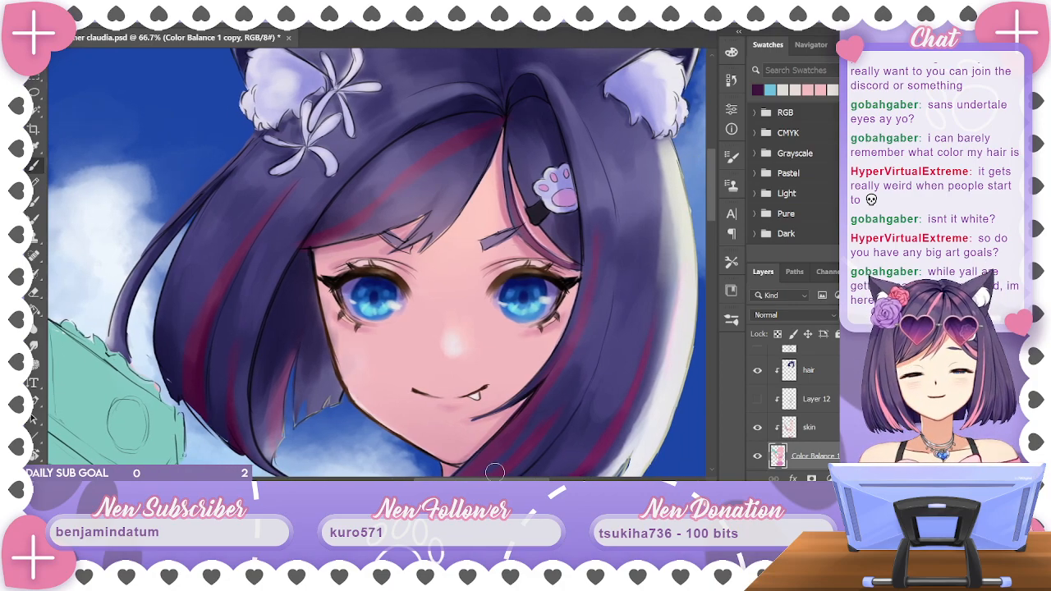
{"action": "left_click_drag", "start_coordinate": [712, 185], "coordinate": [715, 199]}
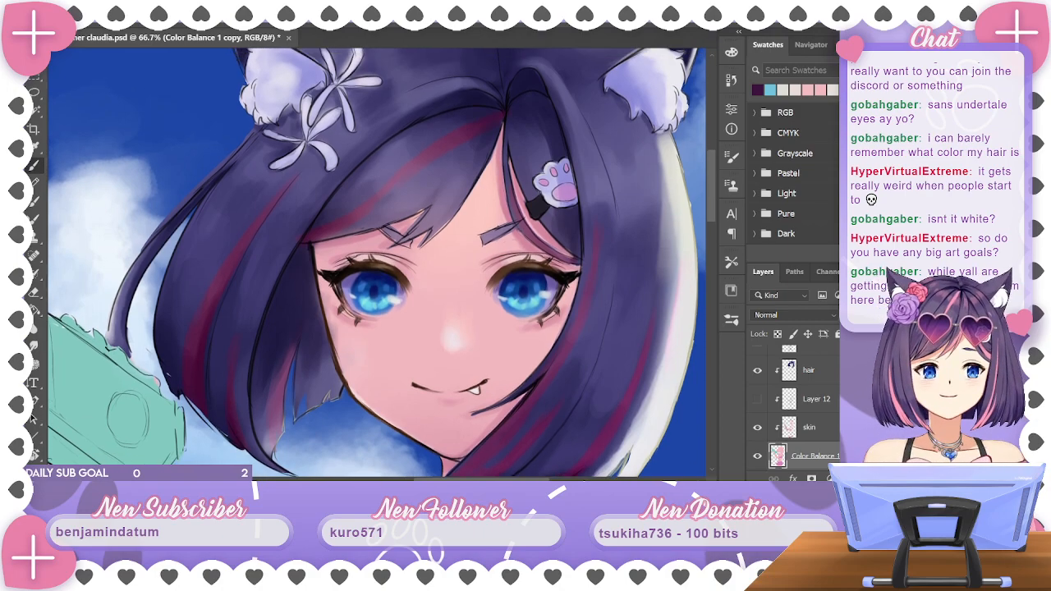
{"action": "scroll", "coordinate": [792, 410], "scroll_direction": "up", "scroll_amount": 2}
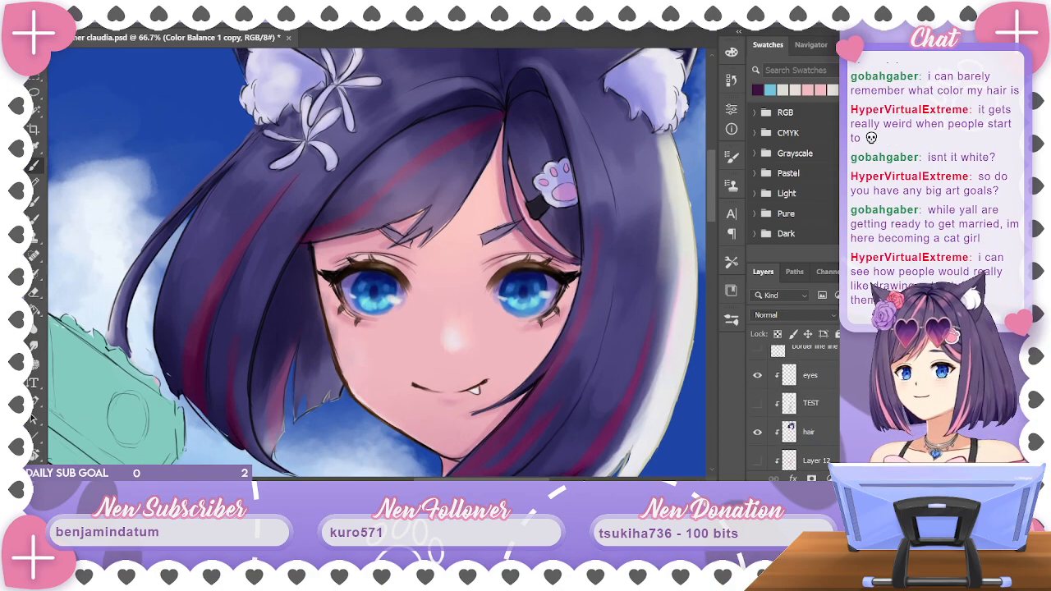
{"action": "left_click", "coordinate": [759, 380]}
{"action": "left_click", "coordinate": [759, 379]}
Make the hair layer active and save the document
{"action": "scroll", "coordinate": [792, 394], "scroll_direction": "down", "scroll_amount": 1}
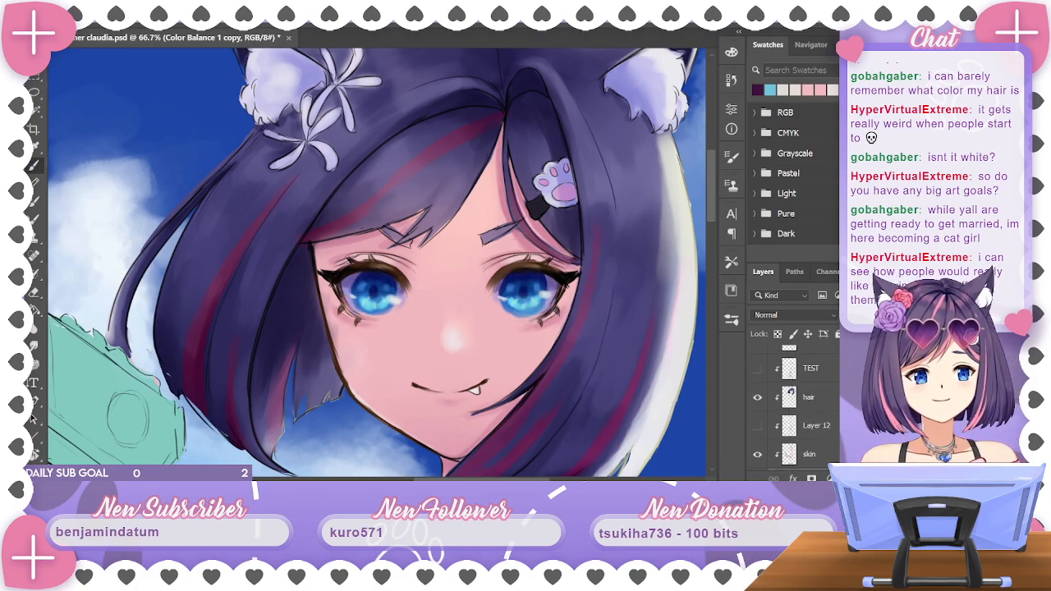
{"action": "left_click", "coordinate": [816, 425]}
{"action": "left_click", "coordinate": [809, 397]}
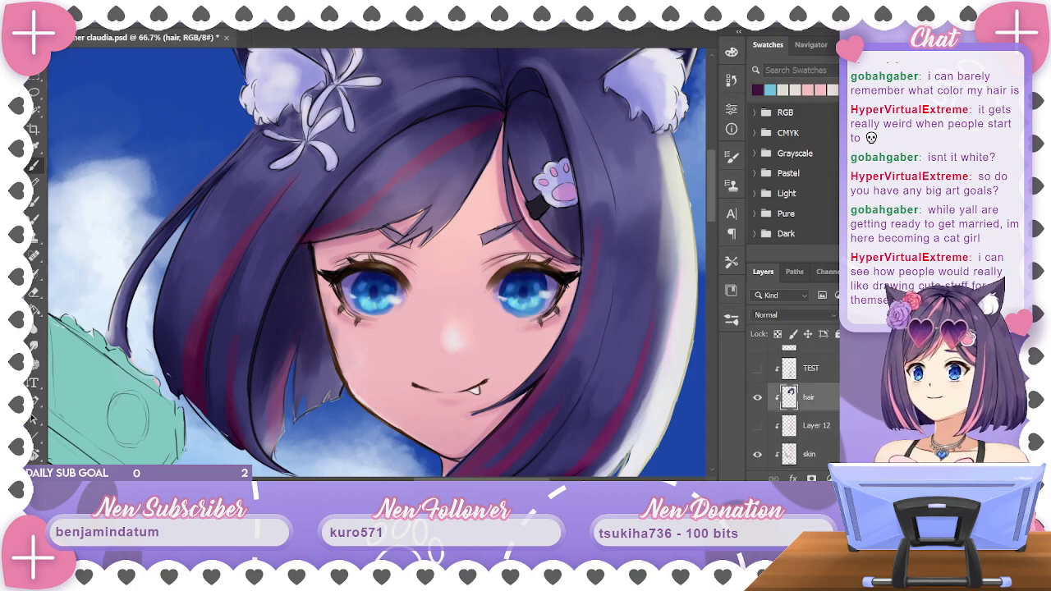
{"action": "scroll", "coordinate": [693, 238], "scroll_direction": "down", "scroll_amount": 2}
{"action": "key", "text": "ctrl+s"}
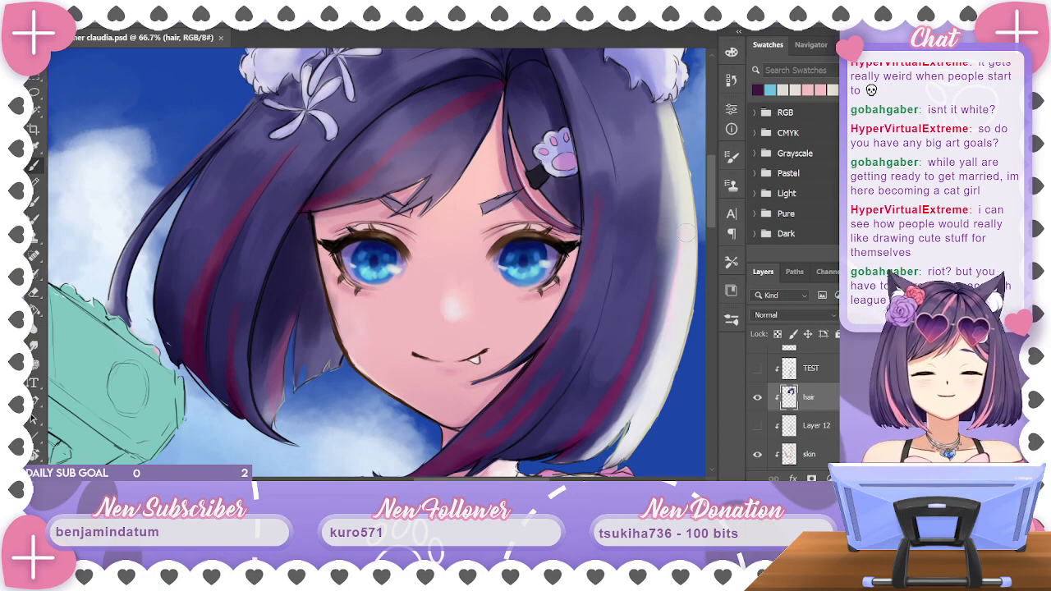
Review the hair, cat ears and face, and look through the layers from the border line layers to Color Balance 1 copy
{"action": "scroll", "coordinate": [715, 210], "scroll_direction": "up", "scroll_amount": 2}
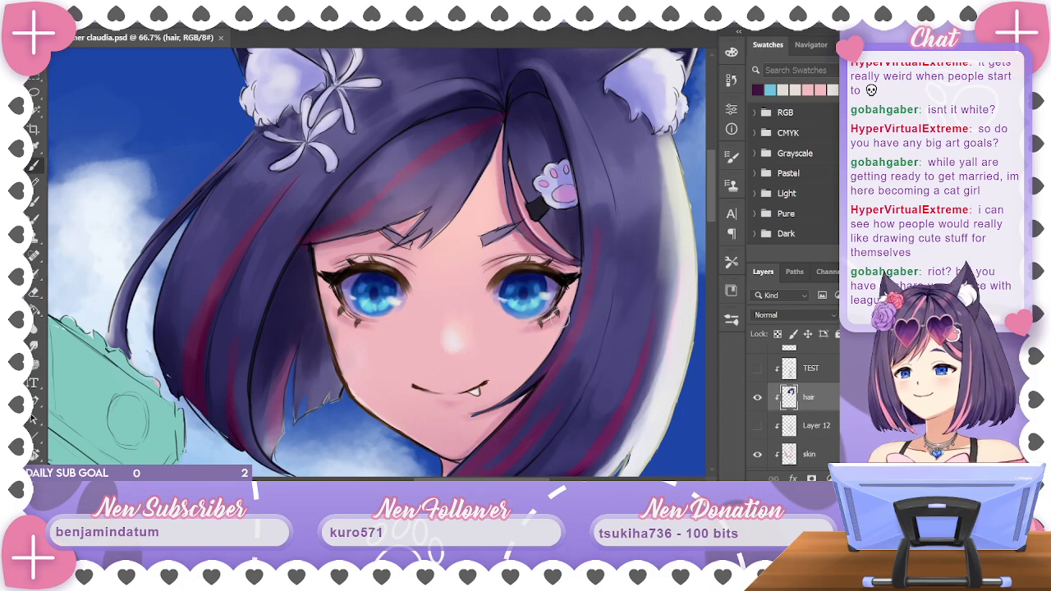
{"action": "left_click_drag", "start_coordinate": [711, 193], "coordinate": [711, 172]}
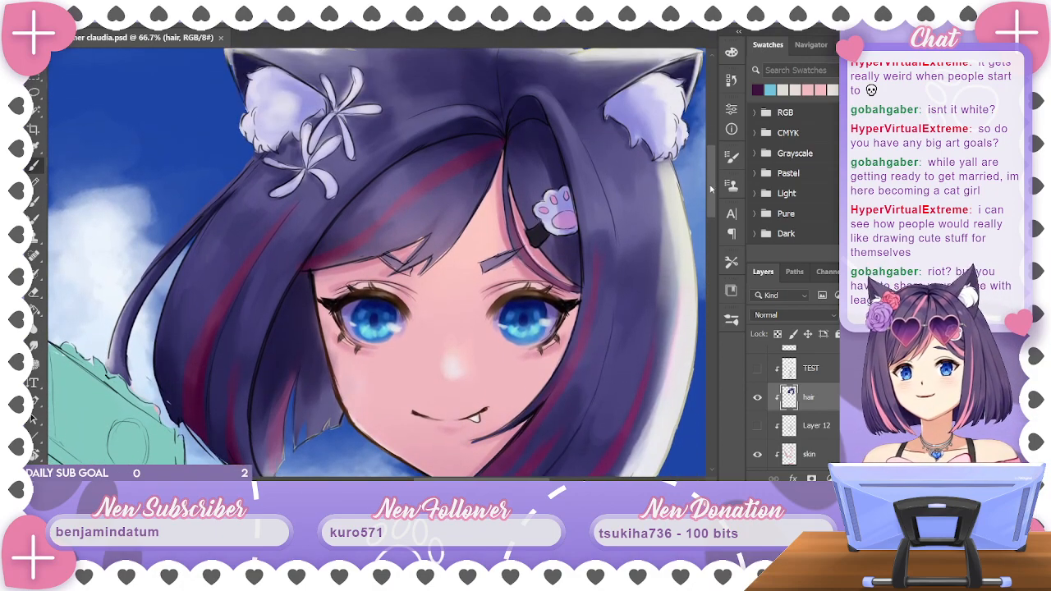
{"action": "mouse_move", "coordinate": [624, 176]}
{"action": "left_mouse_down"}
{"action": "mouse_move", "coordinate": [568, 173]}
{"action": "mouse_move", "coordinate": [592, 180]}
{"action": "left_mouse_up"}
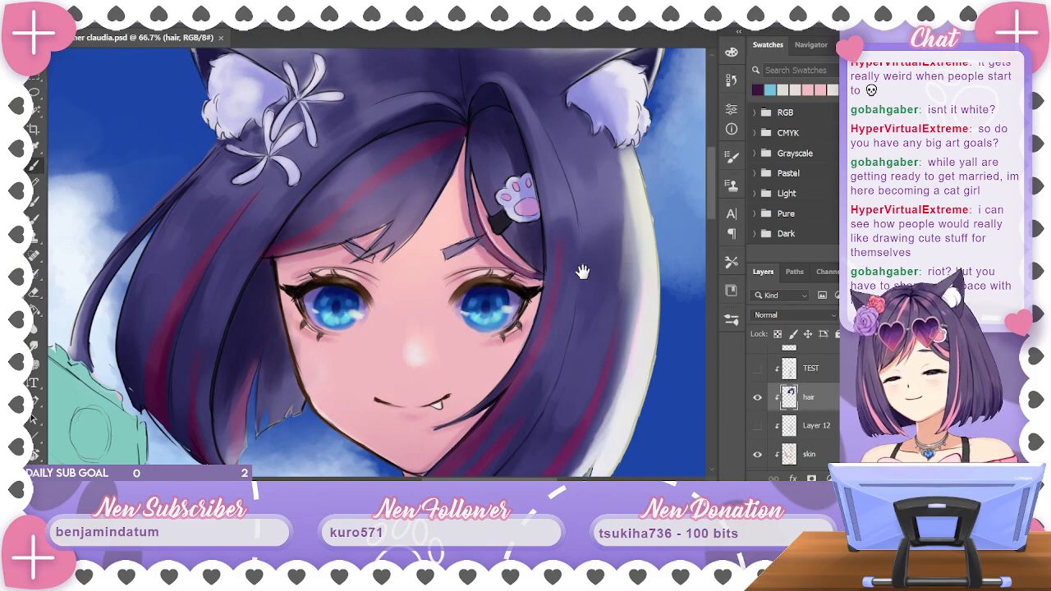
{"action": "left_click_drag", "start_coordinate": [605, 277], "coordinate": [603, 240]}
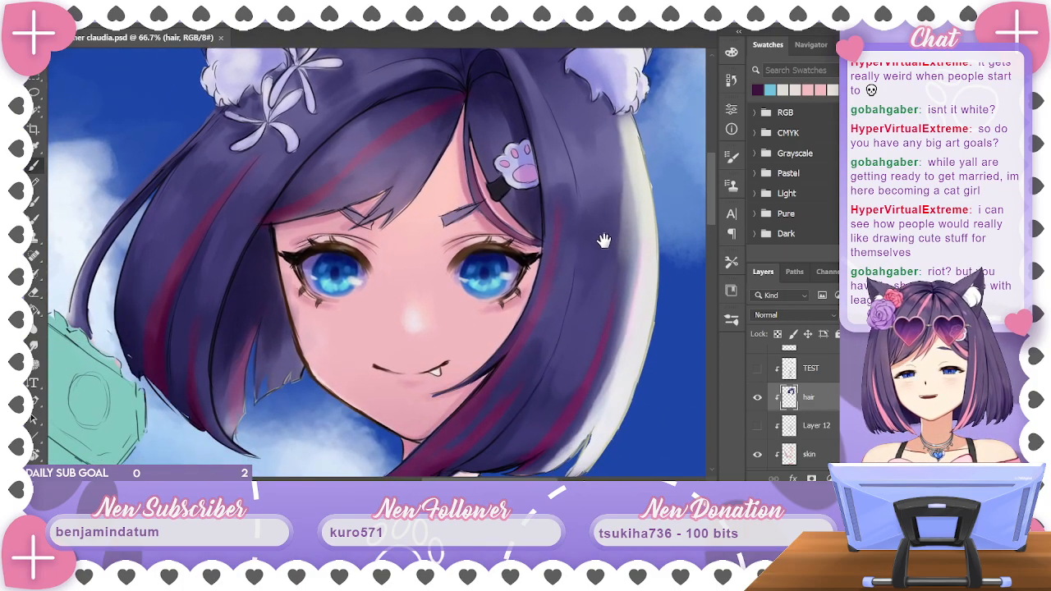
{"action": "left_click_drag", "start_coordinate": [602, 295], "coordinate": [637, 298]}
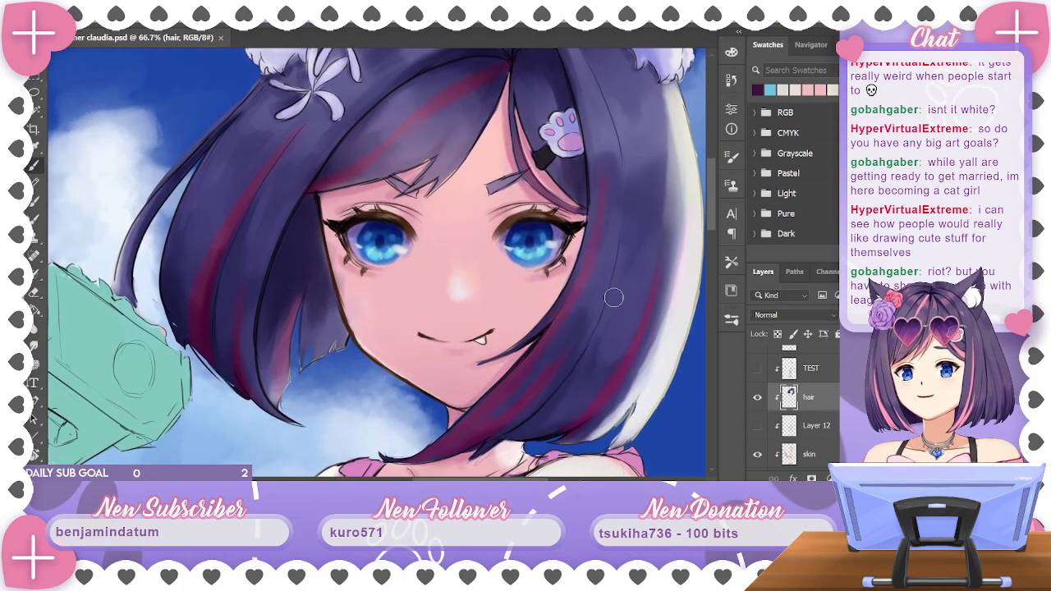
{"action": "scroll", "coordinate": [796, 410], "scroll_direction": "down", "scroll_amount": 3}
{"action": "scroll", "coordinate": [794, 406], "scroll_direction": "up", "scroll_amount": 4}
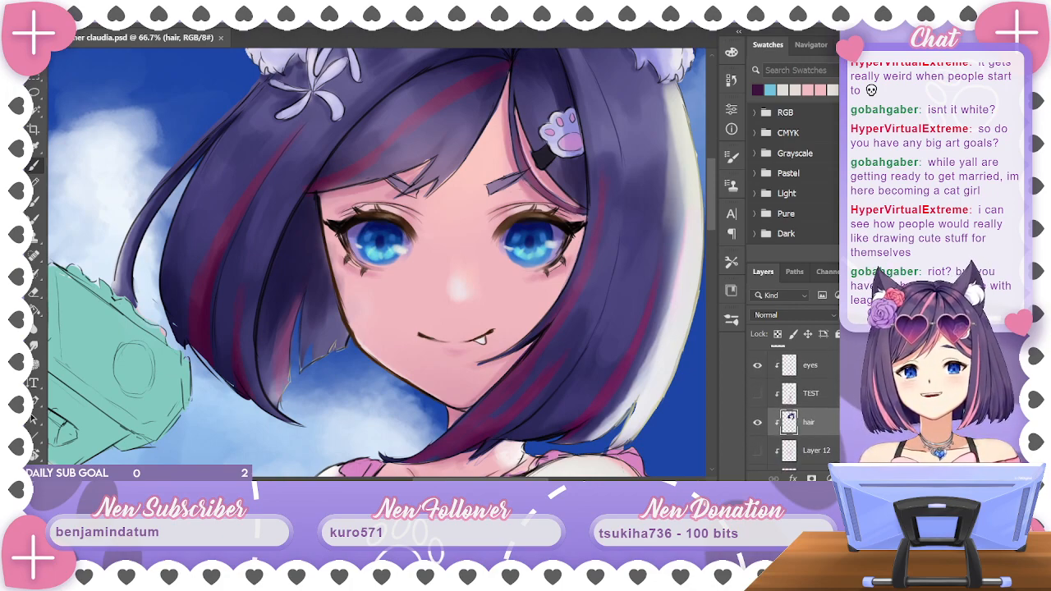
{"action": "scroll", "coordinate": [795, 407], "scroll_direction": "up", "scroll_amount": 1}
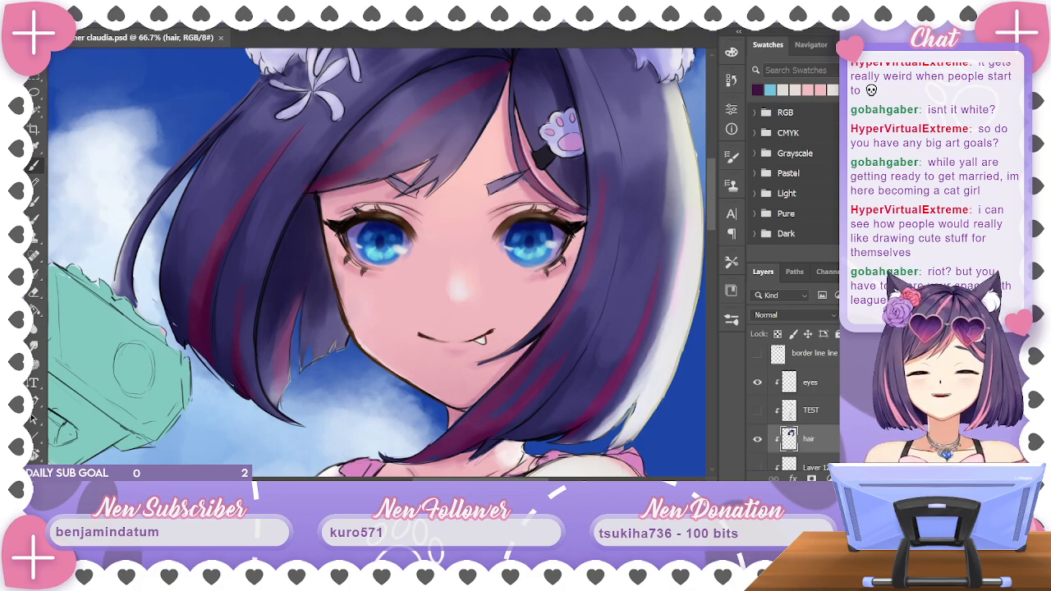
{"action": "scroll", "coordinate": [795, 406], "scroll_direction": "down", "scroll_amount": 2}
{"action": "scroll", "coordinate": [792, 402], "scroll_direction": "up", "scroll_amount": 2}
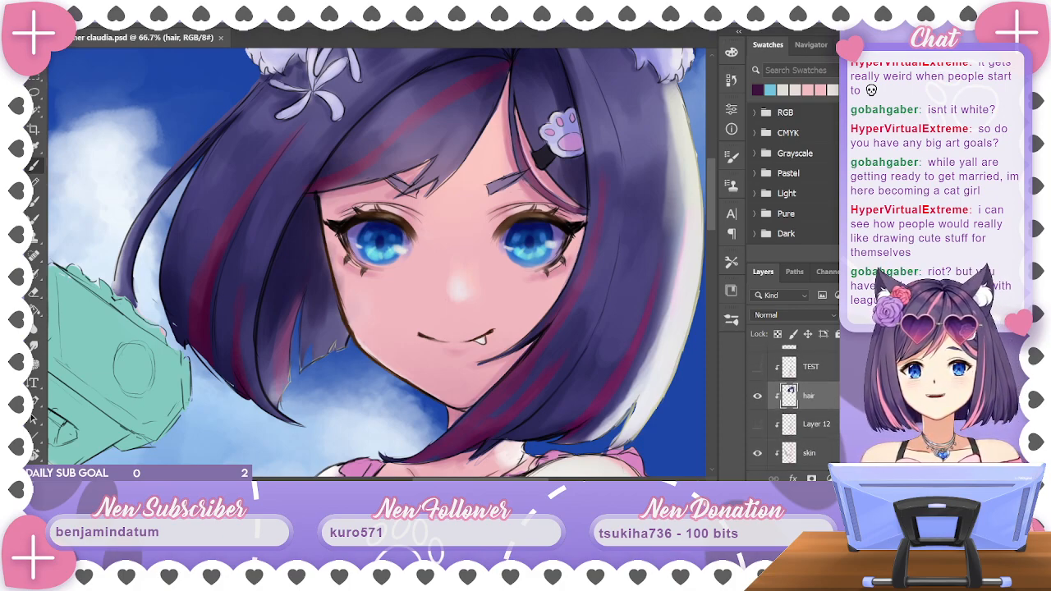
{"action": "scroll", "coordinate": [792, 402], "scroll_direction": "up", "scroll_amount": 1}
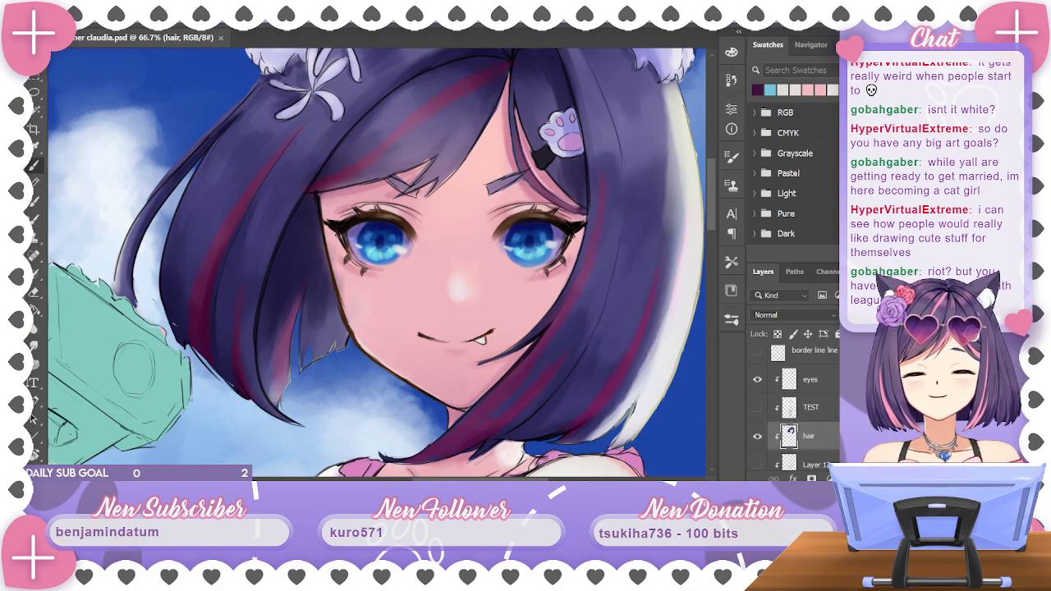
{"action": "scroll", "coordinate": [793, 402], "scroll_direction": "up", "scroll_amount": 1}
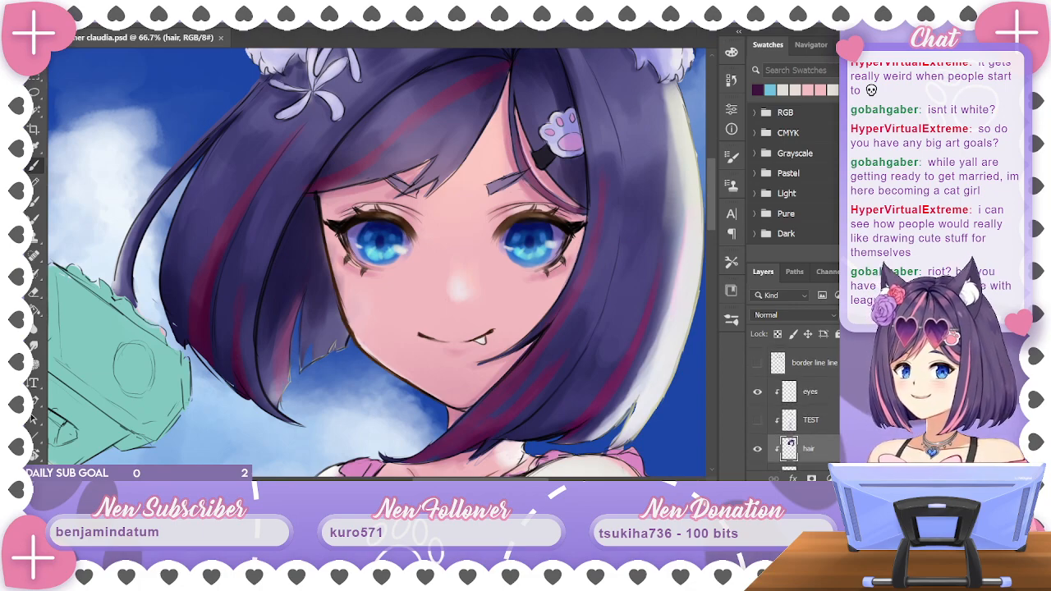
{"action": "scroll", "coordinate": [812, 431], "scroll_direction": "down", "scroll_amount": 4}
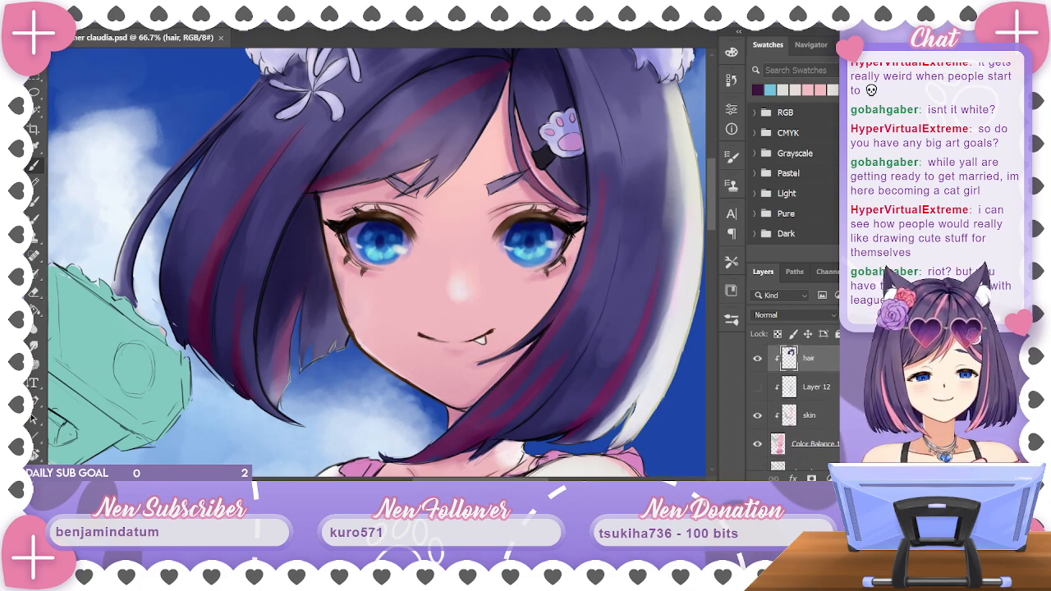
Compare the face with the skin layer hidden and shown, then check the Color Balance 1 copy layer the same way
{"action": "left_click", "coordinate": [809, 416]}
{"action": "left_click", "coordinate": [759, 418]}
{"action": "left_click", "coordinate": [758, 418]}
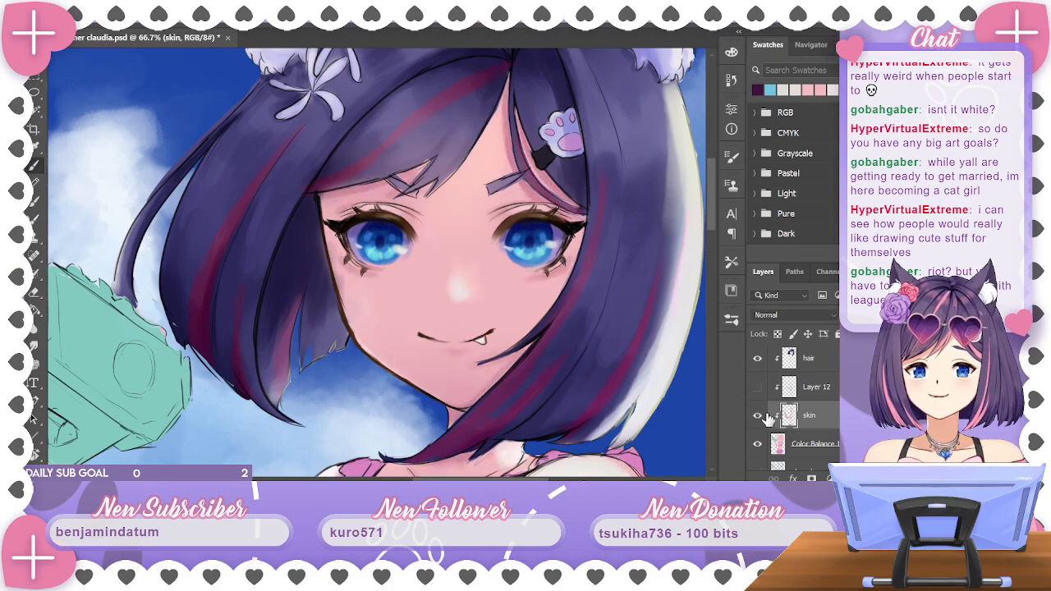
{"action": "left_click", "coordinate": [35, 293]}
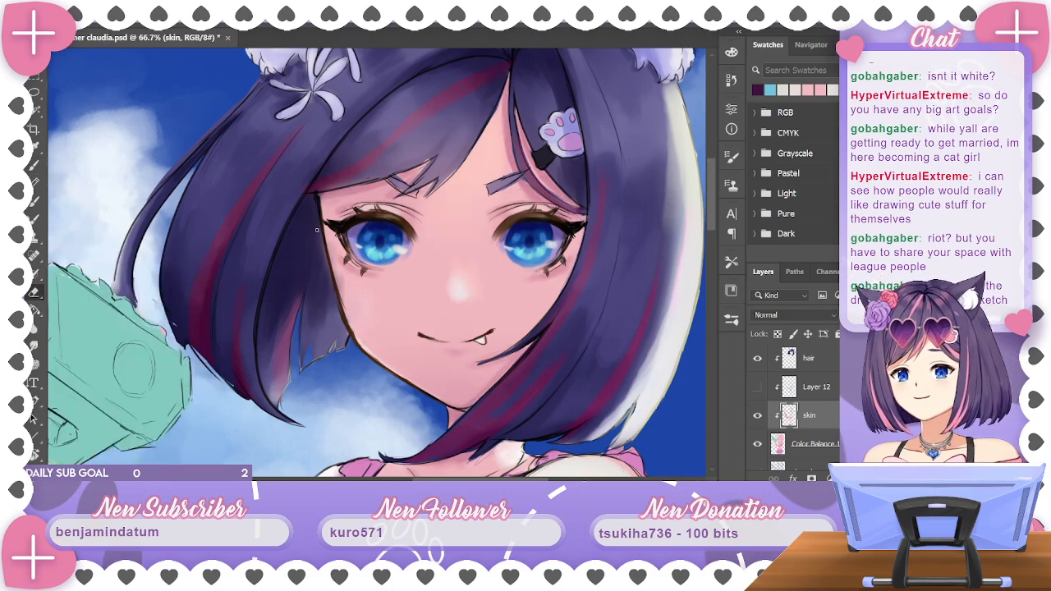
{"action": "left_click", "coordinate": [758, 418]}
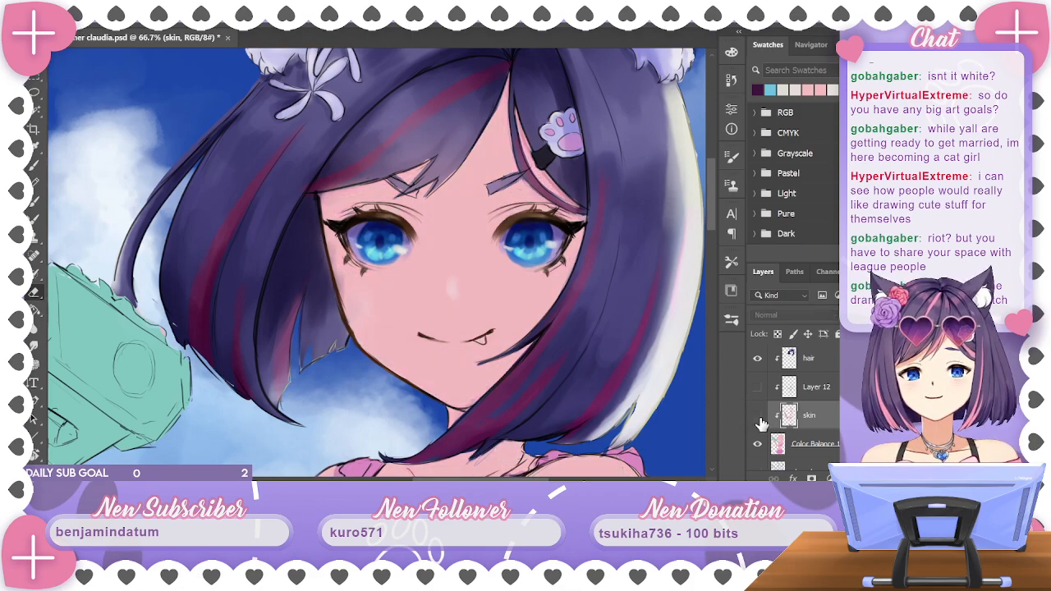
{"action": "left_click", "coordinate": [758, 417]}
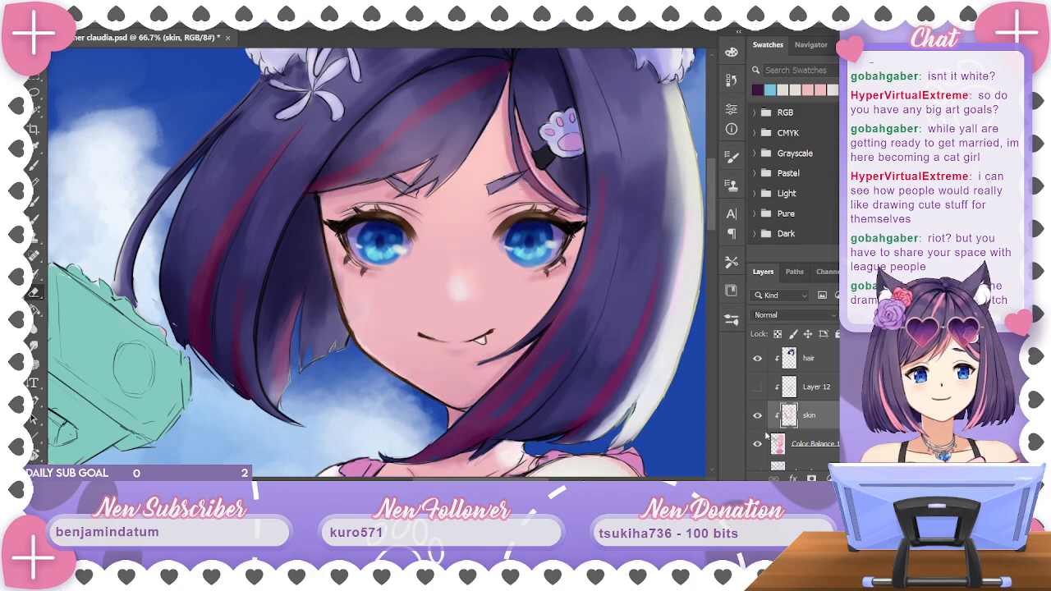
{"action": "left_click", "coordinate": [758, 444]}
{"action": "left_click", "coordinate": [757, 444]}
{"action": "left_click", "coordinate": [778, 444]}
{"action": "scroll", "coordinate": [792, 402], "scroll_direction": "down", "scroll_amount": 1}
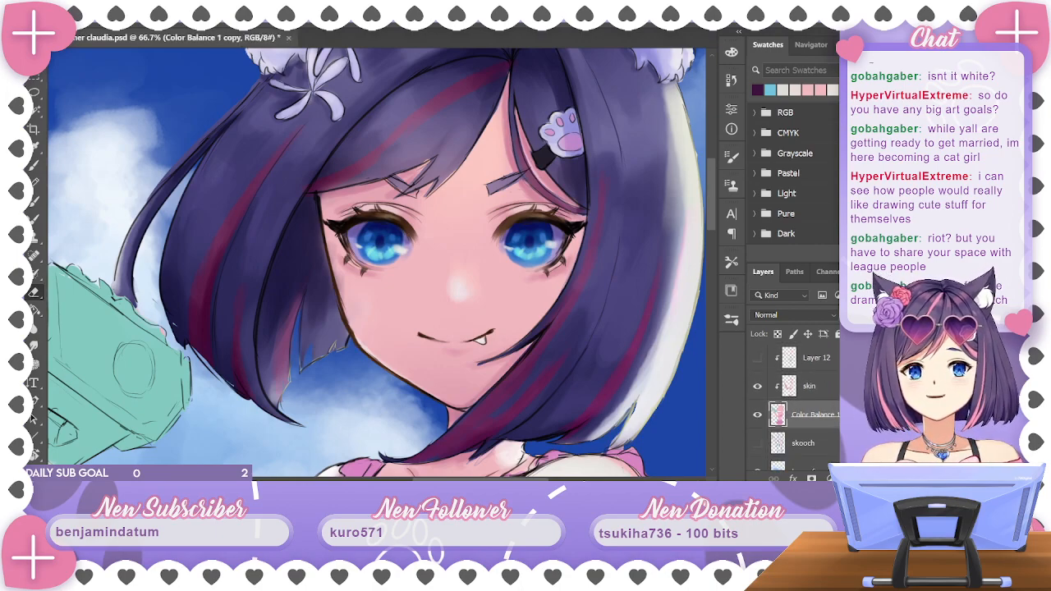
Make the hair layer active and sample the dark purple of the hair beside the cheek for the Brush tool
{"action": "scroll", "coordinate": [790, 414], "scroll_direction": "up", "scroll_amount": 3}
{"action": "left_click", "coordinate": [788, 418]}
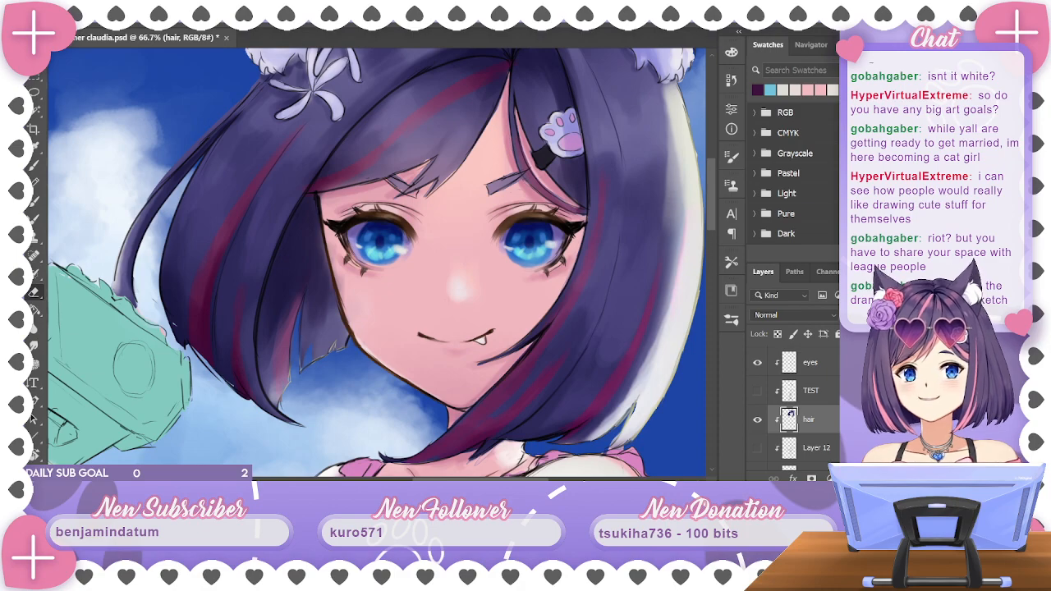
{"action": "left_click", "coordinate": [34, 164]}
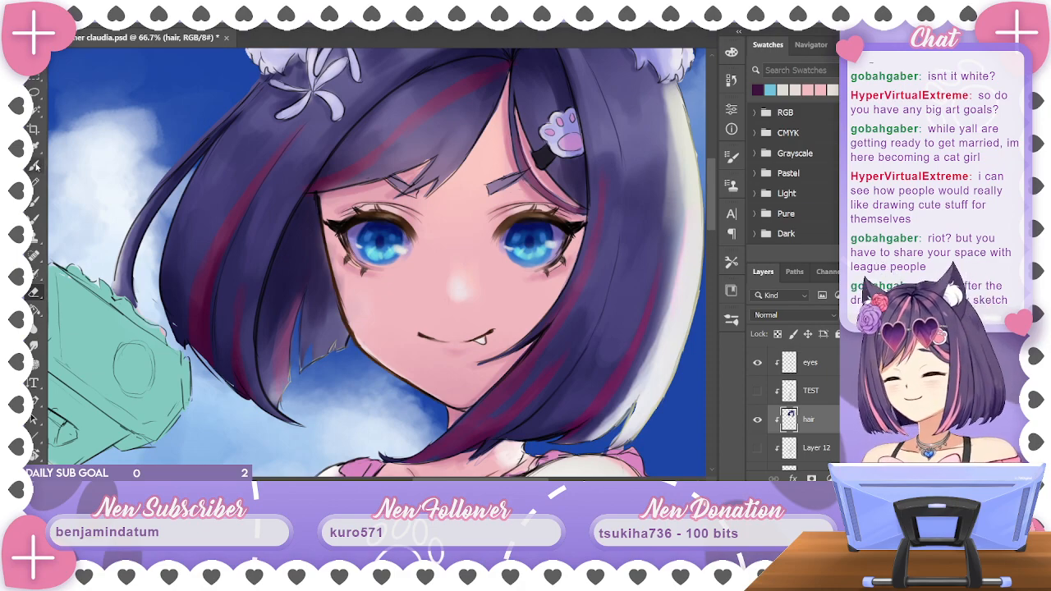
{"action": "left_click", "coordinate": [316, 229], "text": "alt"}
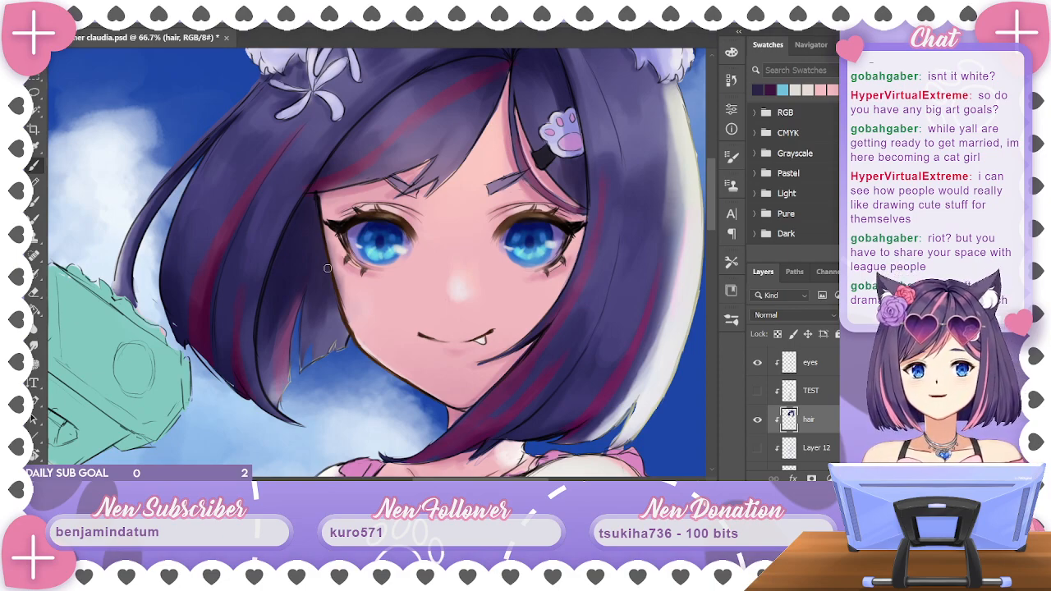
Examine the cat ears, fringe, face, white hair edge and shoulder across the canvas
{"action": "mouse_move", "coordinate": [713, 214]}
{"action": "left_mouse_down"}
{"action": "mouse_move", "coordinate": [714, 202]}
{"action": "mouse_move", "coordinate": [714, 222]}
{"action": "mouse_move", "coordinate": [713, 212]}
{"action": "left_mouse_up"}
{"action": "left_click_drag", "start_coordinate": [596, 235], "coordinate": [606, 341]}
{"action": "left_click_drag", "start_coordinate": [713, 208], "coordinate": [714, 205]}
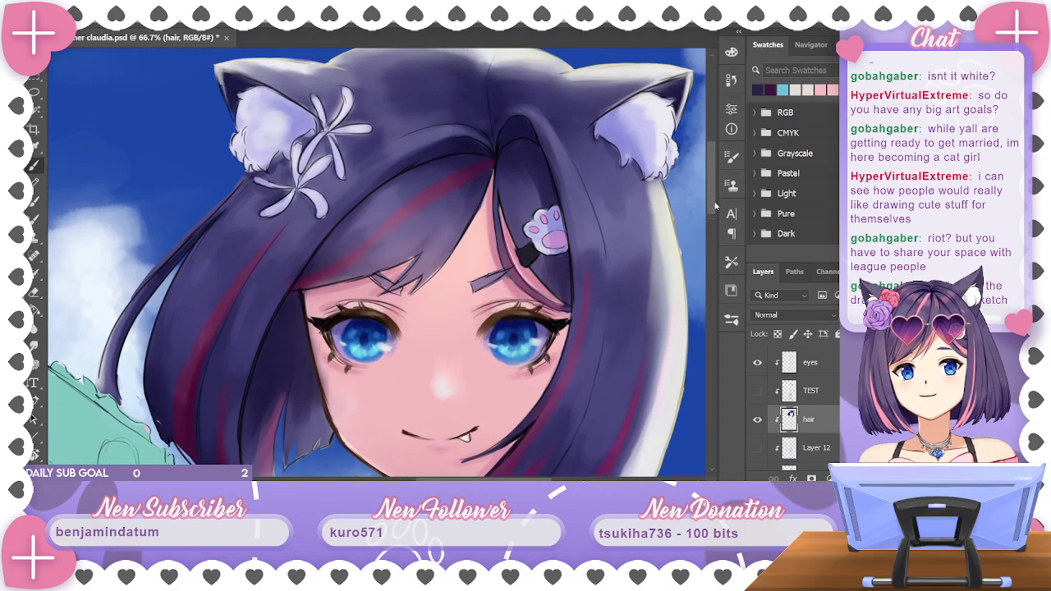
{"action": "left_click_drag", "start_coordinate": [622, 294], "coordinate": [580, 332]}
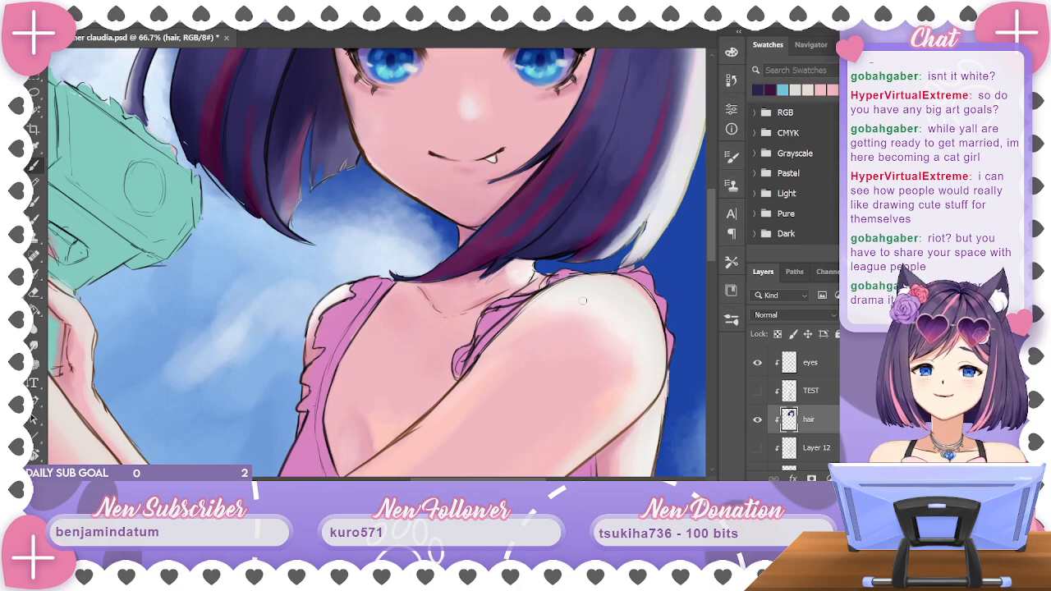
{"action": "left_click_drag", "start_coordinate": [560, 304], "coordinate": [487, 418]}
{"action": "left_click_drag", "start_coordinate": [594, 307], "coordinate": [570, 356]}
{"action": "left_click_drag", "start_coordinate": [491, 325], "coordinate": [575, 358]}
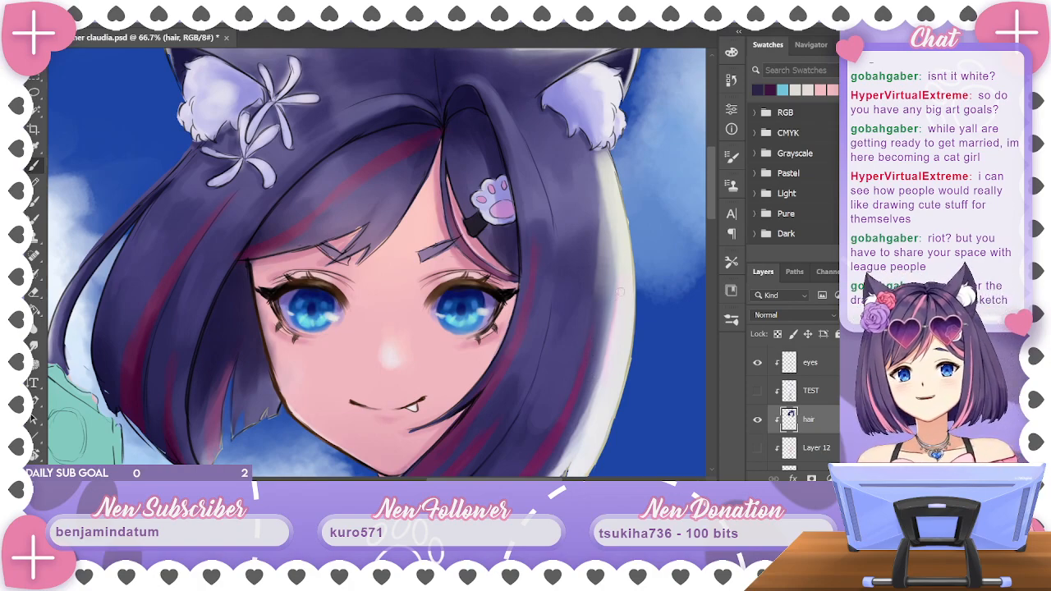
{"action": "left_click_drag", "start_coordinate": [626, 349], "coordinate": [606, 305]}
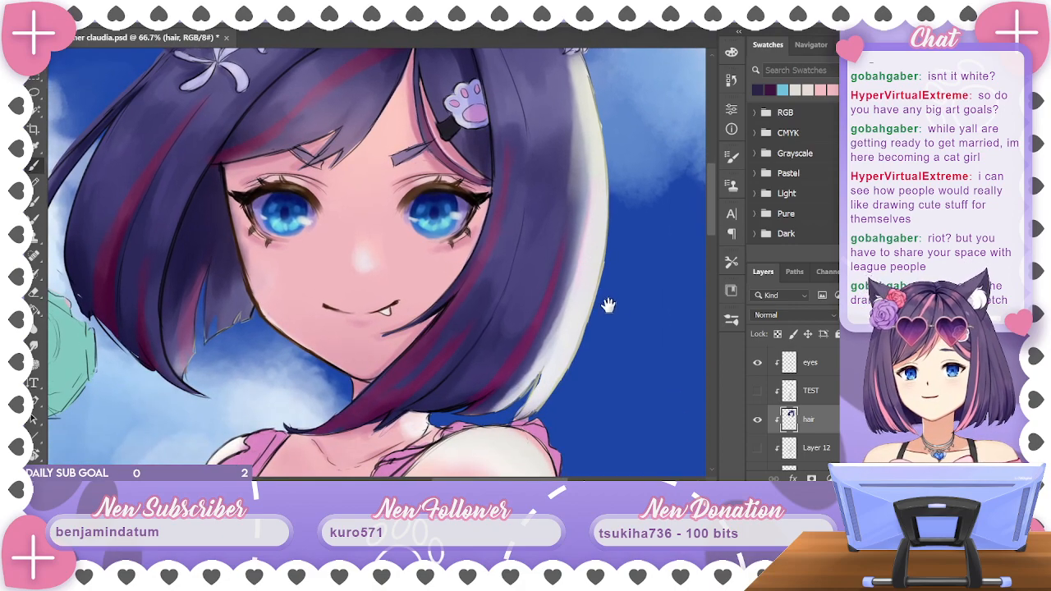
{"action": "left_click_drag", "start_coordinate": [633, 258], "coordinate": [622, 324]}
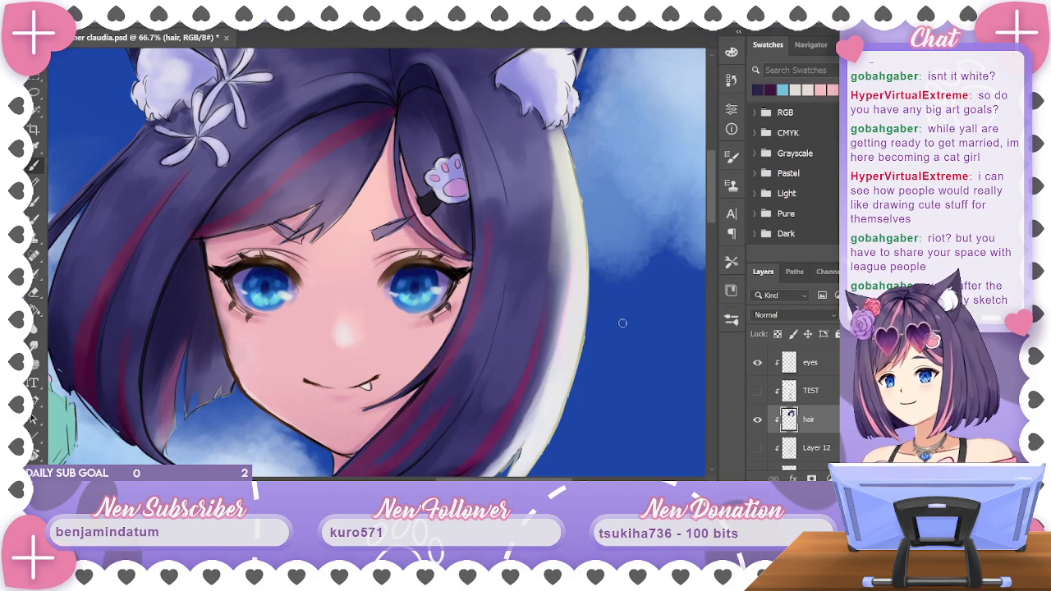
{"action": "left_click_drag", "start_coordinate": [615, 285], "coordinate": [638, 336]}
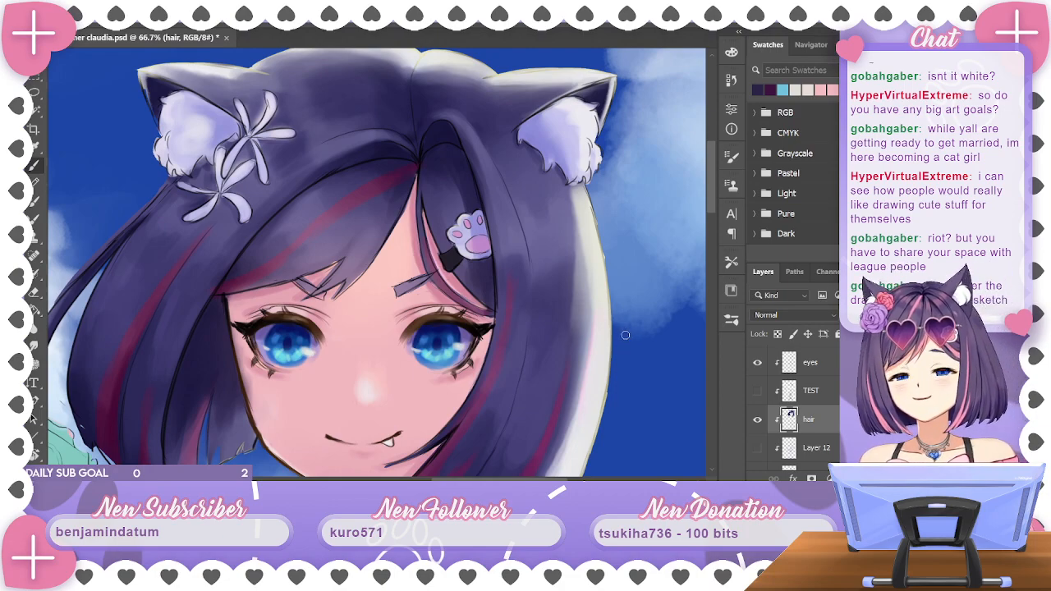
{"action": "left_click_drag", "start_coordinate": [624, 335], "coordinate": [613, 379]}
{"action": "left_click_drag", "start_coordinate": [616, 317], "coordinate": [619, 343]}
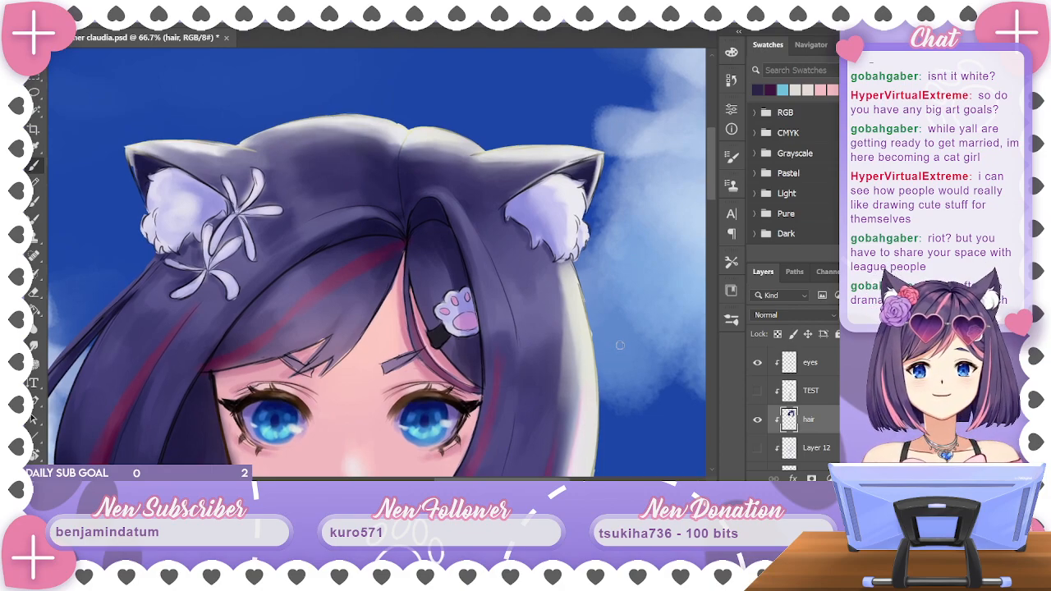
{"action": "left_click_drag", "start_coordinate": [619, 344], "coordinate": [619, 300]}
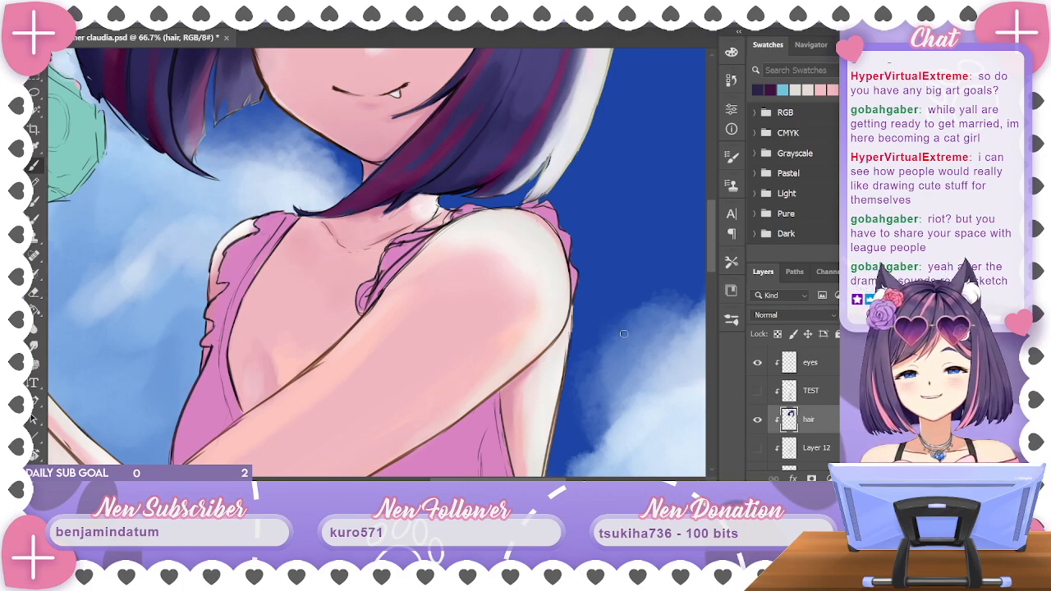
Review the upper body with the raised gun and save the document
{"action": "left_click_drag", "start_coordinate": [594, 268], "coordinate": [621, 272]}
{"action": "key", "text": "ctrl+minus"}
{"action": "key", "text": "ctrl+minus"}
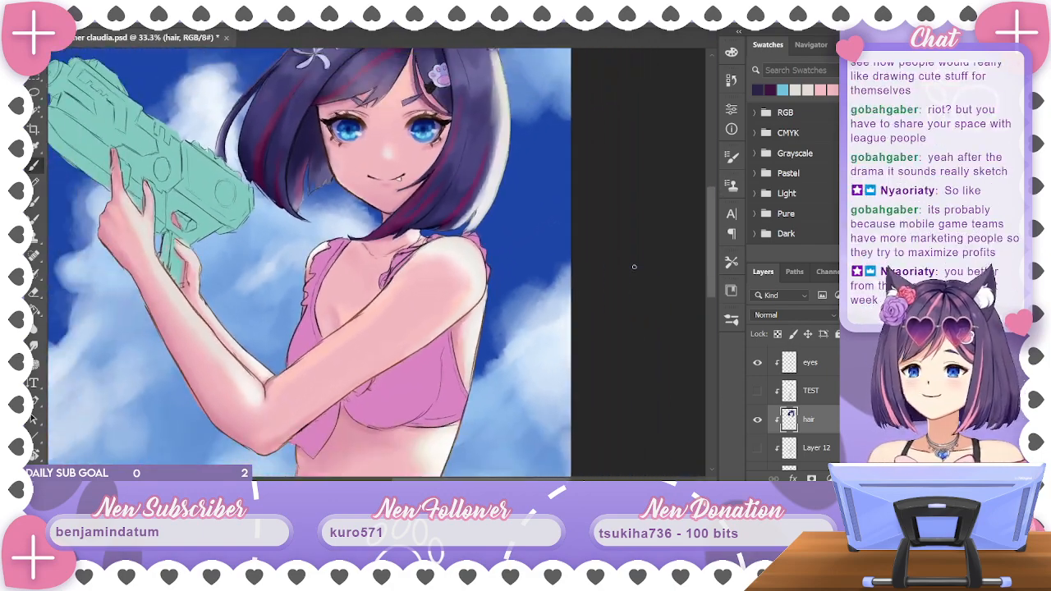
{"action": "key", "text": "ctrl+s"}
Try a dark purple brush stroke on the hair layer at the face edge beside the eye, and undo it
{"action": "left_click_drag", "start_coordinate": [581, 200], "coordinate": [580, 337]}
{"action": "key", "text": "ctrl+plus"}
{"action": "key", "text": "ctrl+plus"}
{"action": "key", "text": "ctrl+minus"}
{"action": "key", "text": "ctrl+plus"}
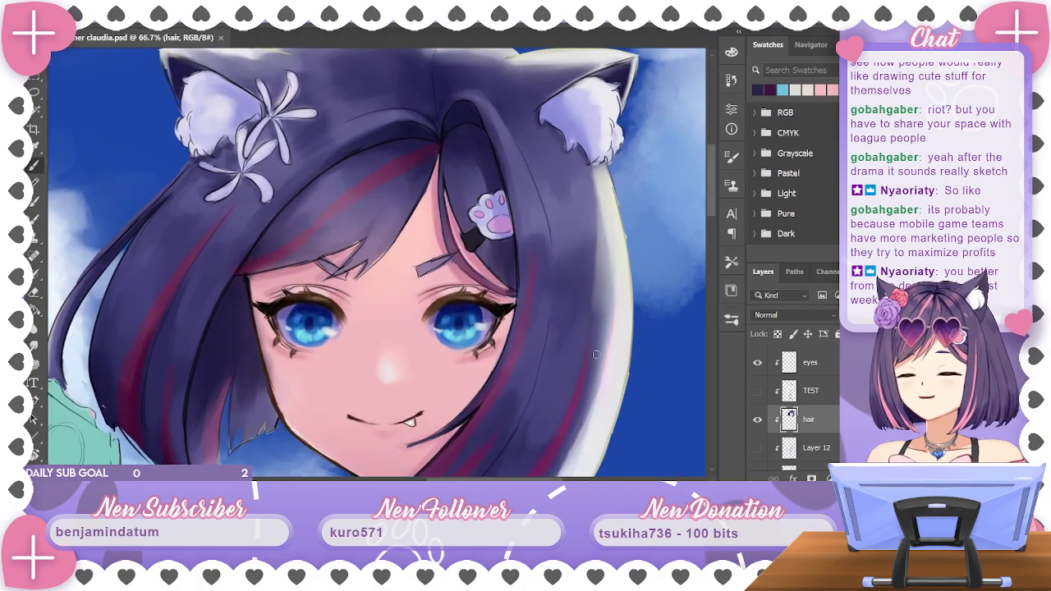
{"action": "mouse_move", "coordinate": [598, 326]}
{"action": "left_mouse_down"}
{"action": "mouse_move", "coordinate": [621, 265]}
{"action": "mouse_move", "coordinate": [632, 267]}
{"action": "left_mouse_up"}
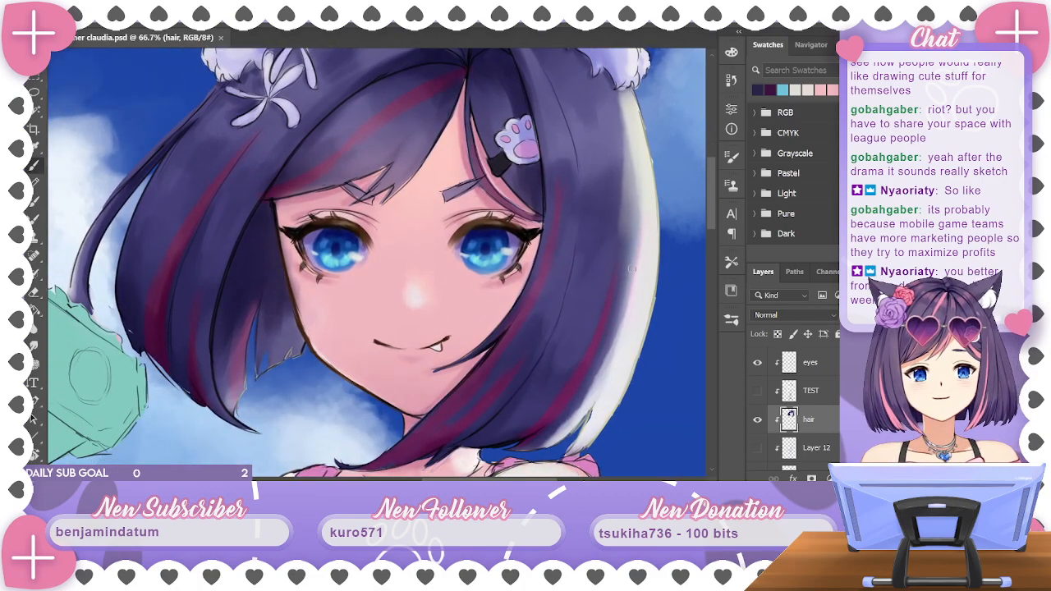
{"action": "mouse_move", "coordinate": [287, 256]}
{"action": "left_mouse_down"}
{"action": "mouse_move", "coordinate": [300, 302]}
{"action": "mouse_move", "coordinate": [310, 264]}
{"action": "left_mouse_up"}
{"action": "key", "text": "ctrl+z"}
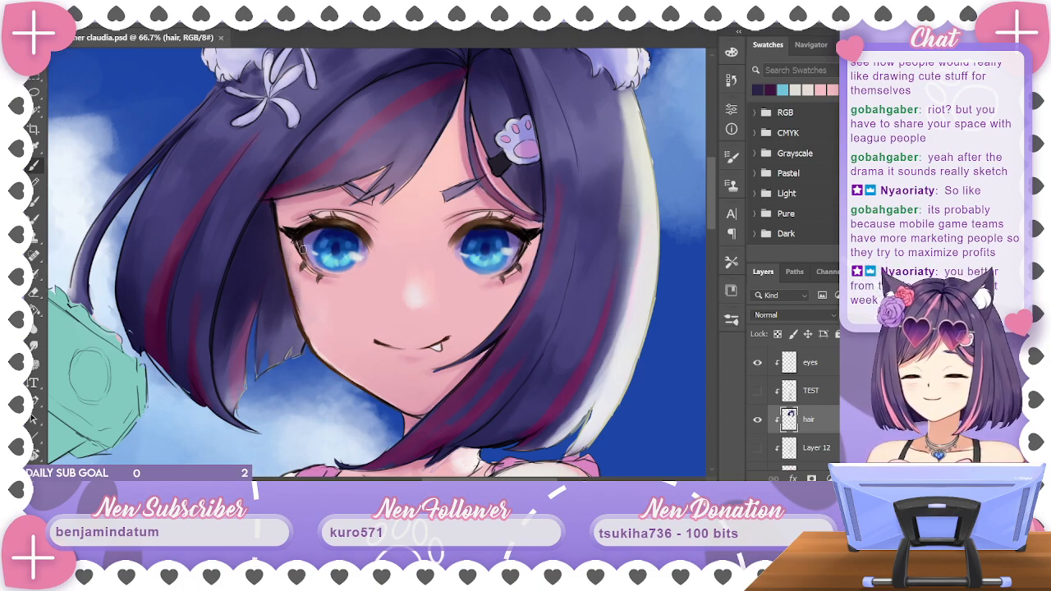
Compare the artwork with the hair layer hidden and shown, and switch to the Eraser tool
{"action": "left_click", "coordinate": [756, 422]}
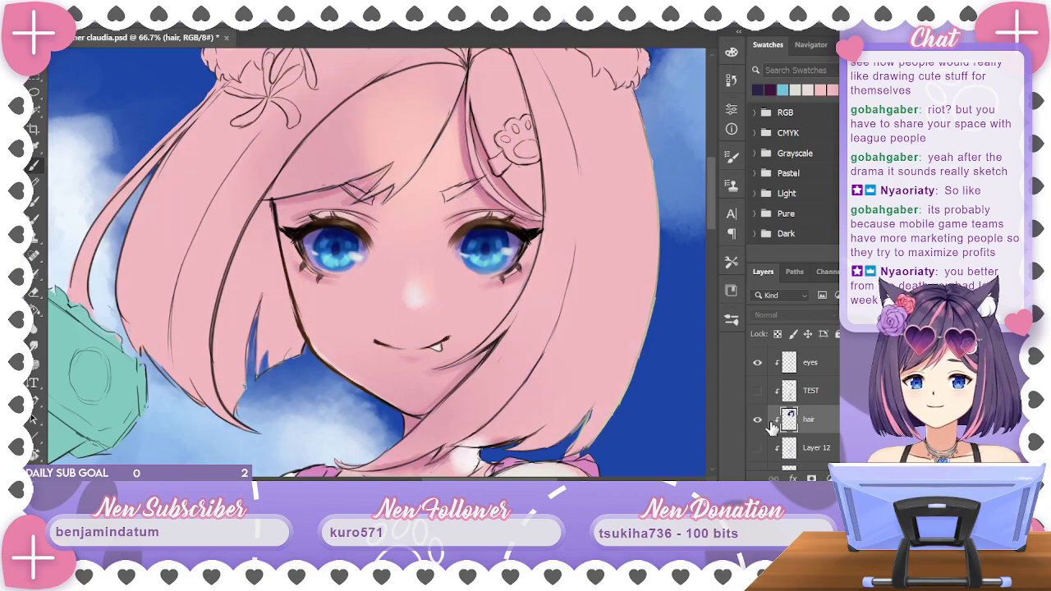
{"action": "left_click", "coordinate": [756, 421]}
{"action": "key", "text": "e"}
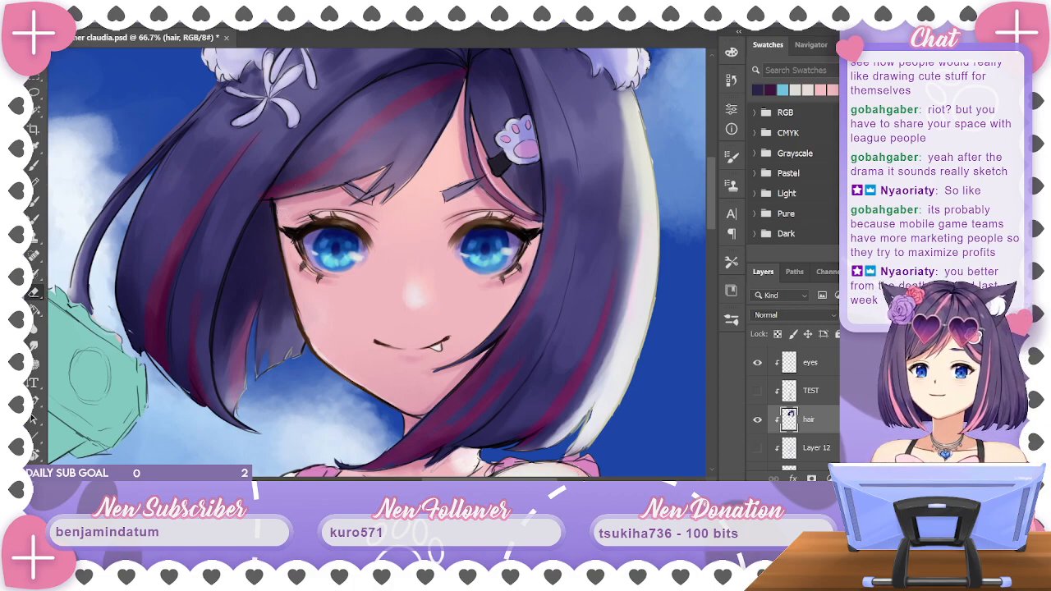
Examine the hair streaks, white hair edge, face and shoulder for remaining flaws
{"action": "left_click_drag", "start_coordinate": [553, 319], "coordinate": [555, 267]}
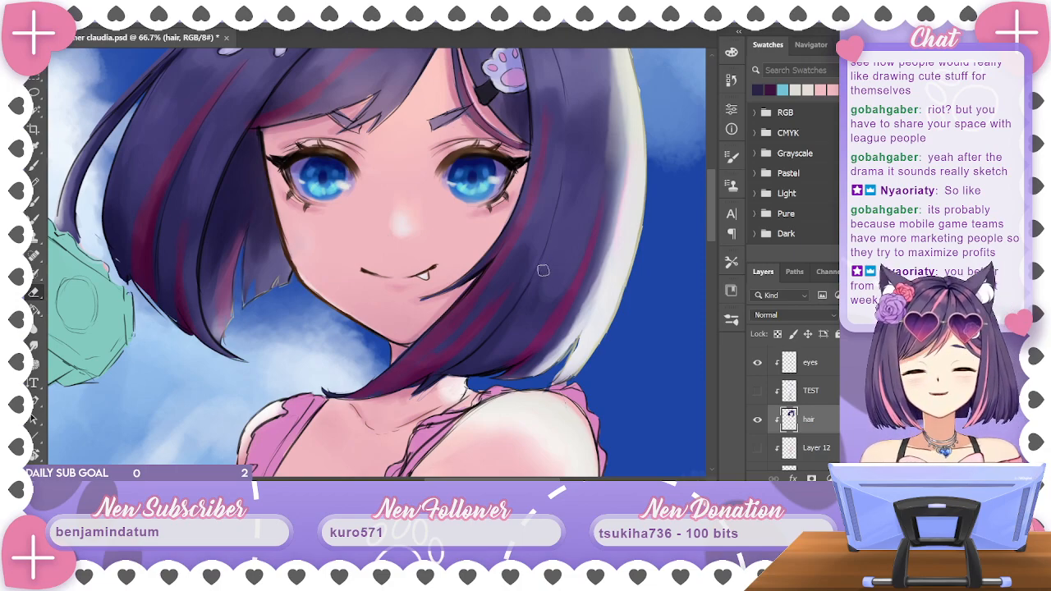
{"action": "mouse_move", "coordinate": [712, 230]}
{"action": "left_mouse_down"}
{"action": "mouse_move", "coordinate": [707, 245]}
{"action": "mouse_move", "coordinate": [713, 220]}
{"action": "left_mouse_up"}
{"action": "left_click_drag", "start_coordinate": [611, 267], "coordinate": [652, 272]}
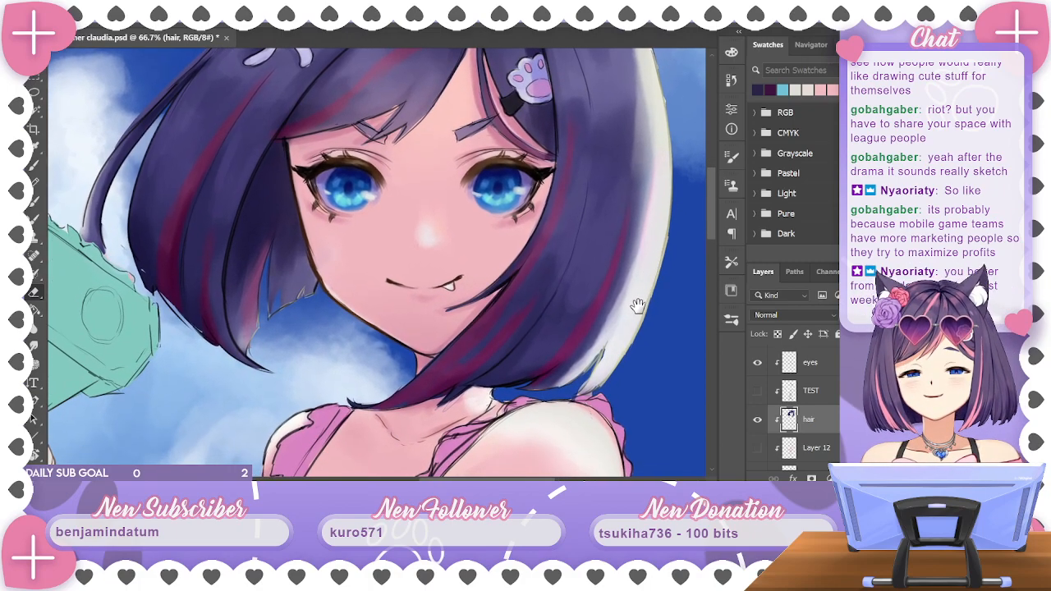
{"action": "left_click_drag", "start_coordinate": [667, 210], "coordinate": [677, 297]}
{"action": "mouse_move", "coordinate": [641, 265]}
{"action": "left_mouse_down"}
{"action": "mouse_move", "coordinate": [644, 313]}
{"action": "mouse_move", "coordinate": [630, 277]}
{"action": "left_mouse_up"}
{"action": "mouse_move", "coordinate": [617, 337]}
{"action": "left_mouse_down"}
{"action": "mouse_move", "coordinate": [625, 262]}
{"action": "mouse_move", "coordinate": [608, 331]}
{"action": "left_mouse_up"}
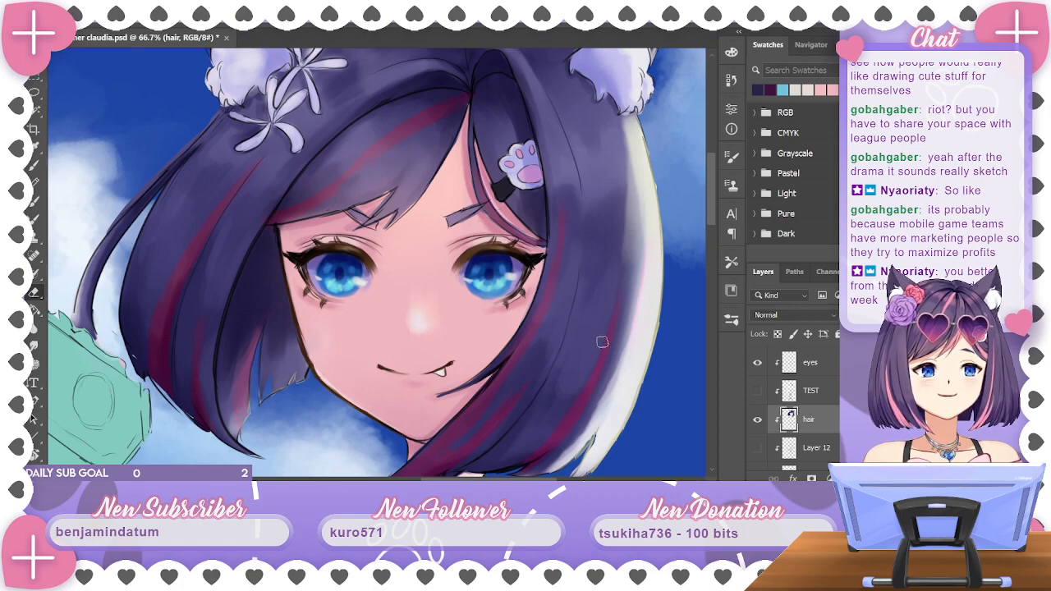
{"action": "mouse_move", "coordinate": [601, 342]}
{"action": "left_mouse_down"}
{"action": "mouse_move", "coordinate": [611, 299]}
{"action": "mouse_move", "coordinate": [603, 331]}
{"action": "left_mouse_up"}
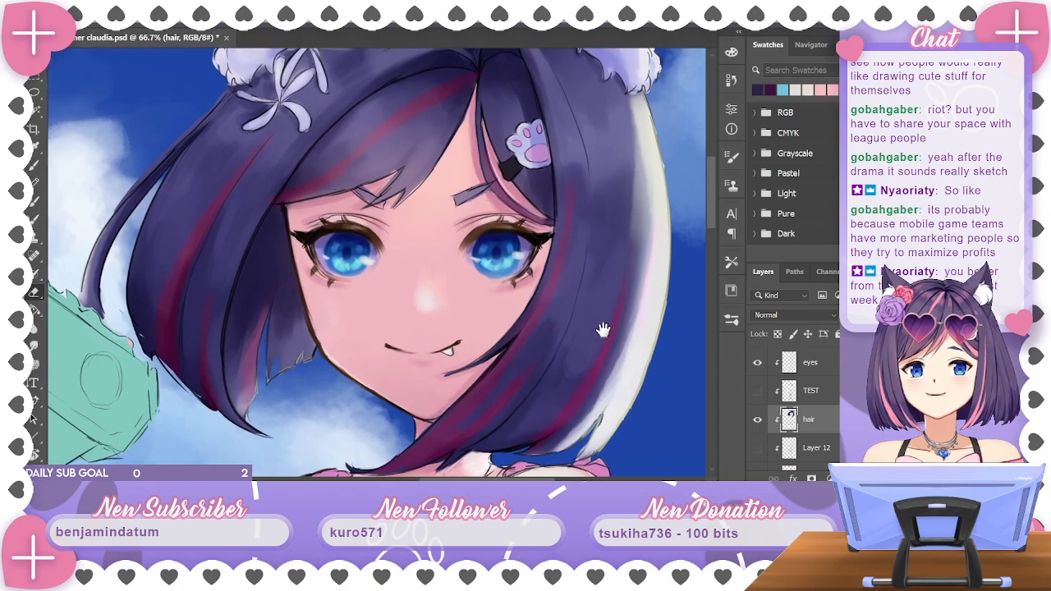
{"action": "scroll", "coordinate": [710, 233], "scroll_direction": "down", "scroll_amount": 8}
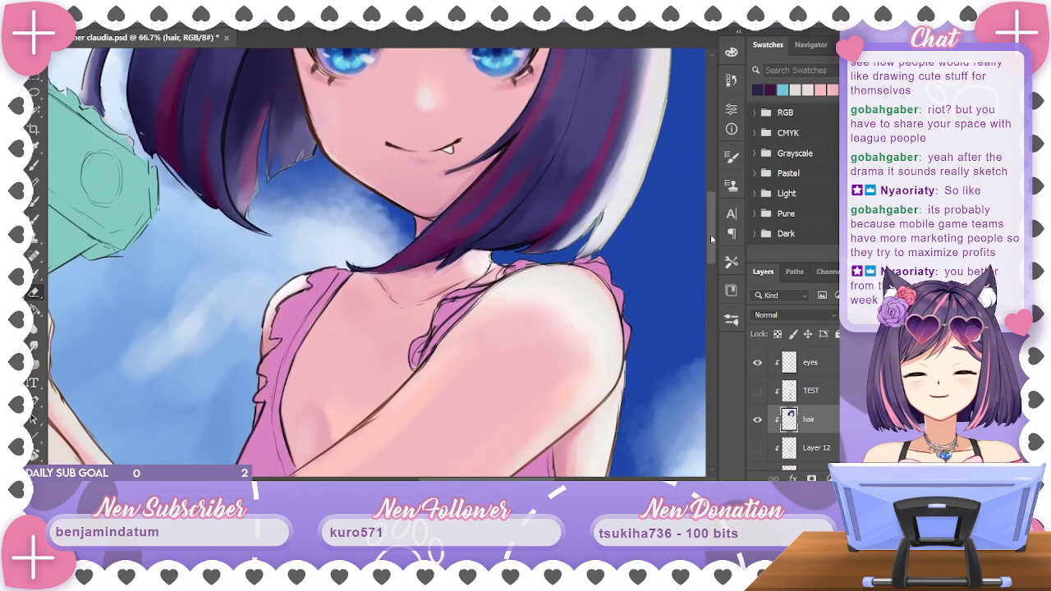
{"action": "scroll", "coordinate": [714, 211], "scroll_direction": "up", "scroll_amount": 6}
{"action": "left_click_drag", "start_coordinate": [716, 199], "coordinate": [714, 206]}
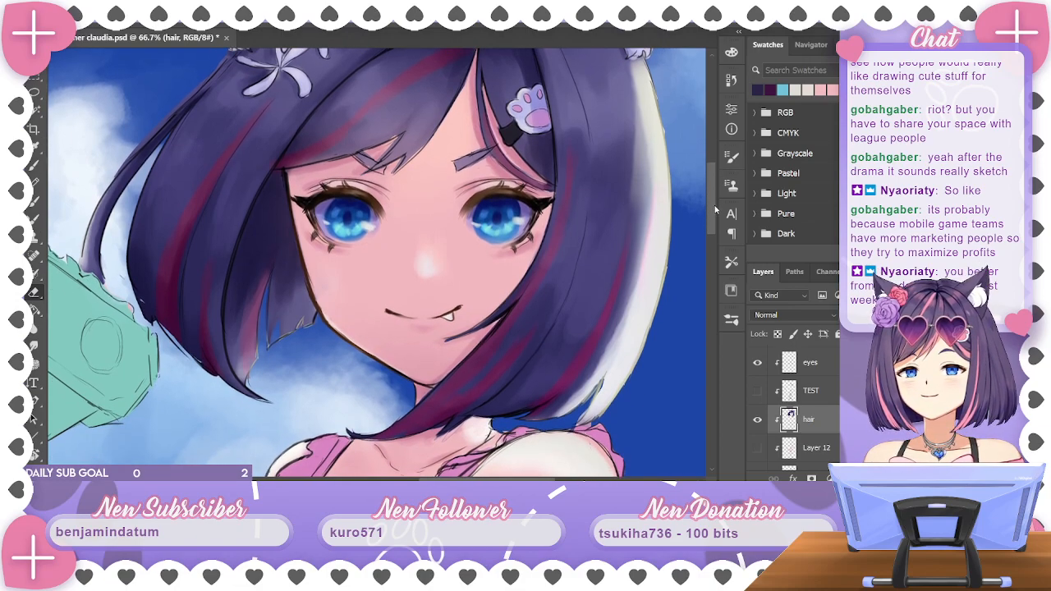
{"action": "mouse_move", "coordinate": [588, 276]}
{"action": "left_mouse_down"}
{"action": "mouse_move", "coordinate": [601, 308]}
{"action": "mouse_move", "coordinate": [602, 288]}
{"action": "left_mouse_up"}
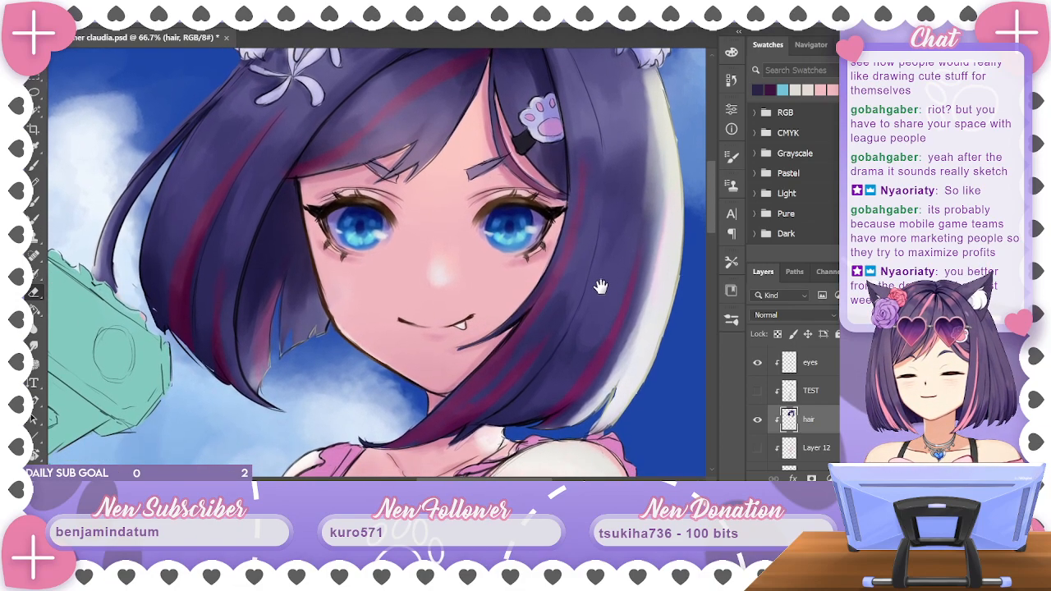
Make the skin layer active and compare the face shading with the layer hidden and shown
{"action": "scroll", "coordinate": [813, 402], "scroll_direction": "down", "scroll_amount": 2}
{"action": "left_click", "coordinate": [816, 404]}
{"action": "left_click", "coordinate": [757, 409]}
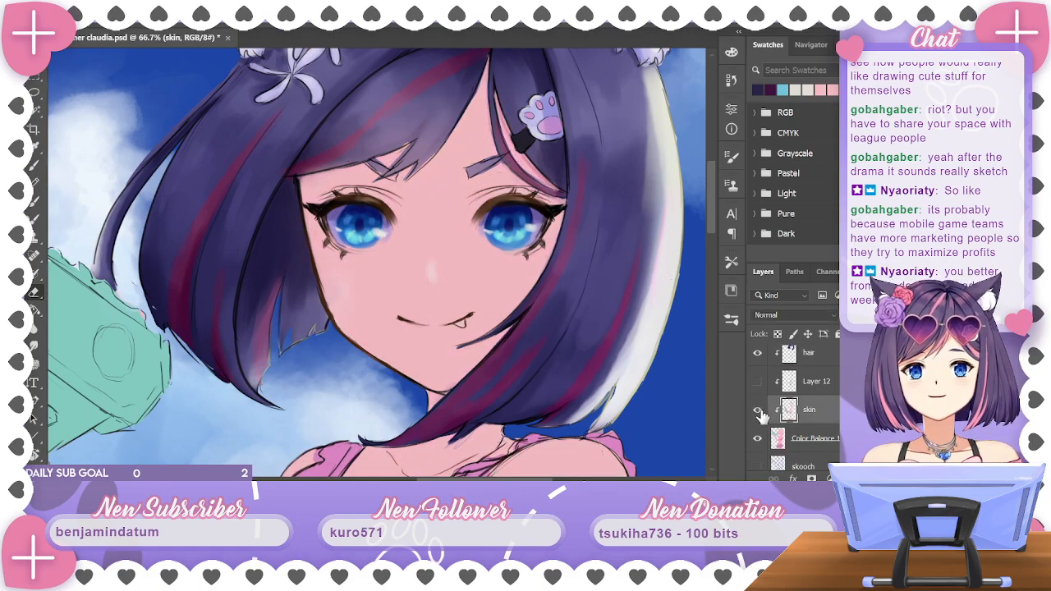
{"action": "left_click", "coordinate": [757, 409]}
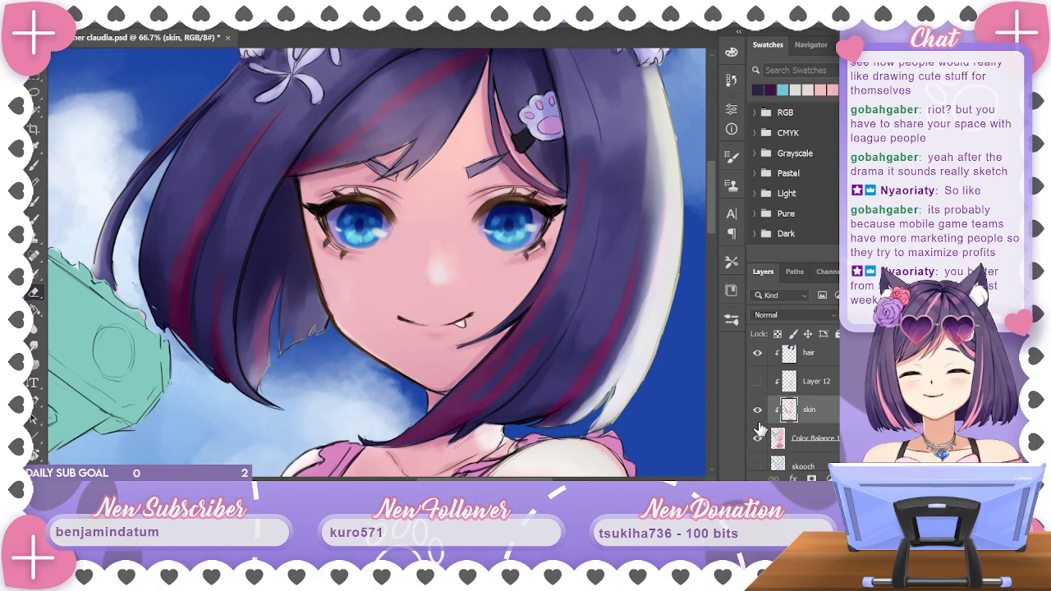
{"action": "left_click_drag", "start_coordinate": [712, 220], "coordinate": [713, 220]}
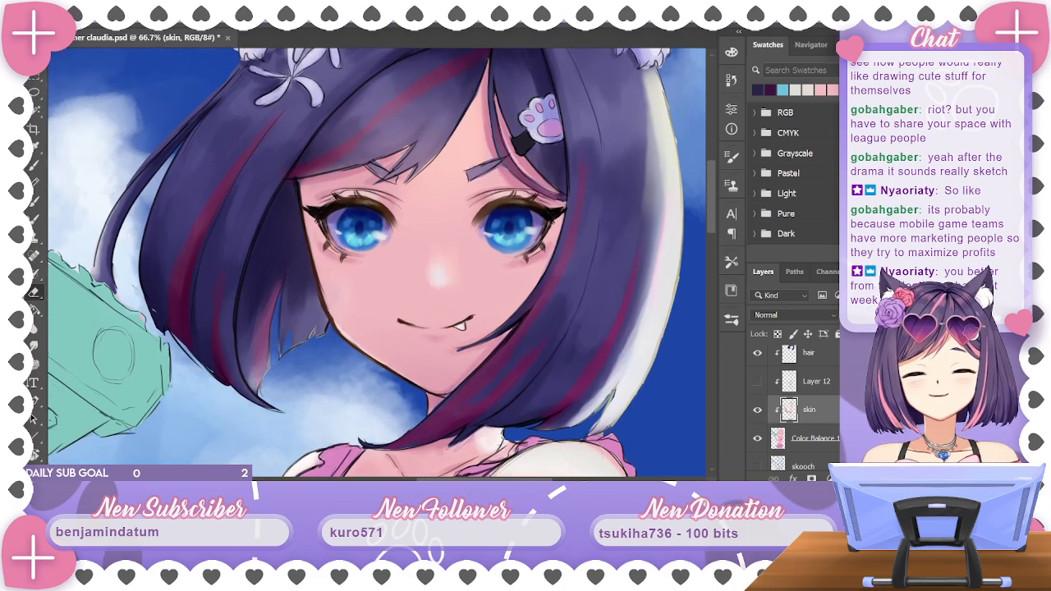
{"action": "left_click", "coordinate": [758, 411]}
{"action": "left_click", "coordinate": [758, 411]}
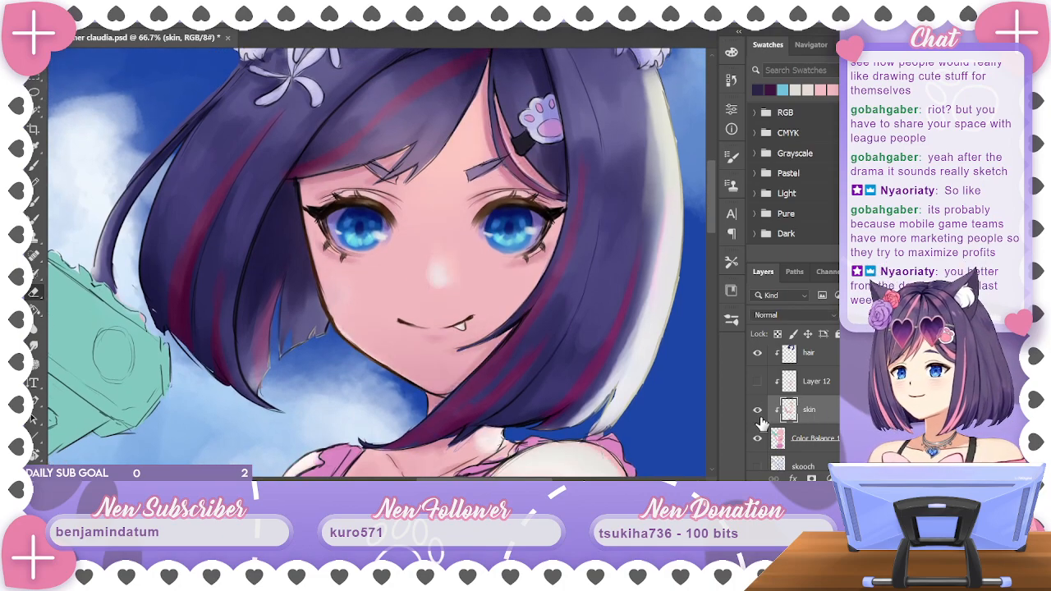
Recheck the face with the skin layer hidden and shown, and set the brush colour to a saturated red
{"action": "left_click", "coordinate": [757, 412]}
{"action": "left_click", "coordinate": [757, 413]}
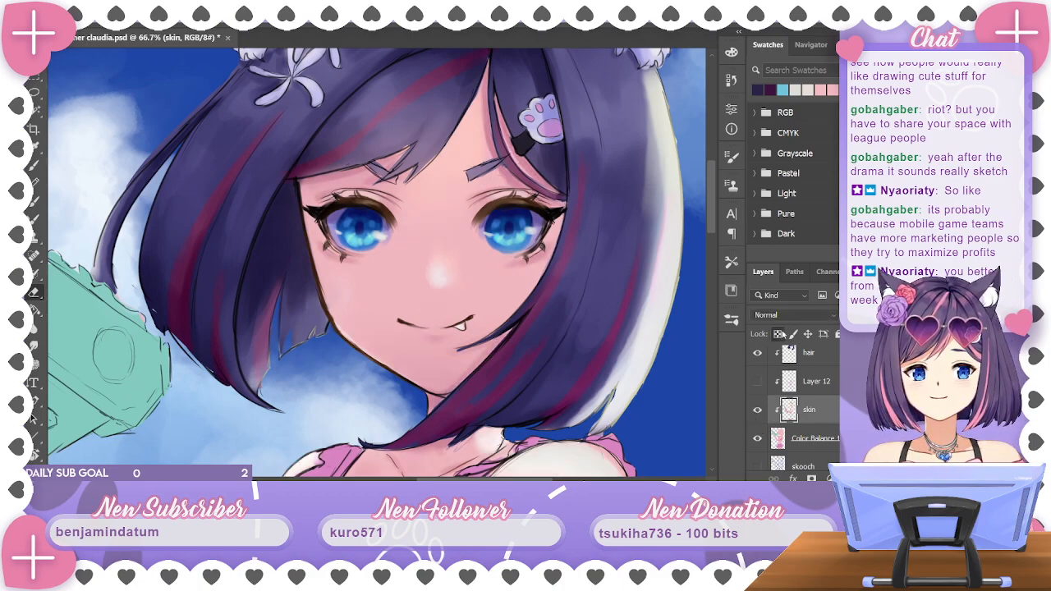
{"action": "key", "text": "b"}
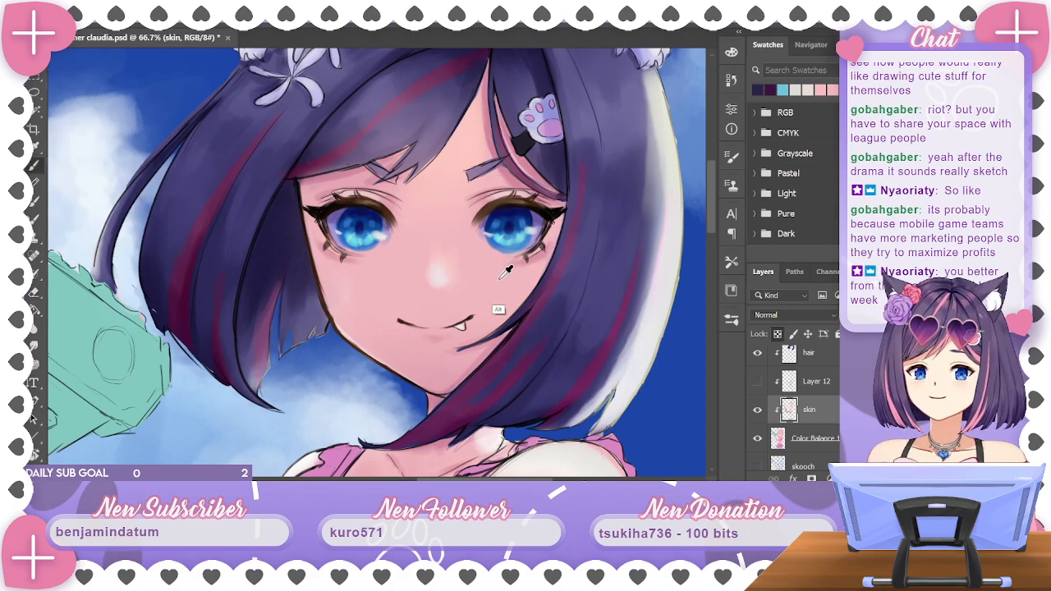
{"action": "left_click", "coordinate": [565, 296], "text": "alt"}
{"action": "left_click", "coordinate": [731, 52]}
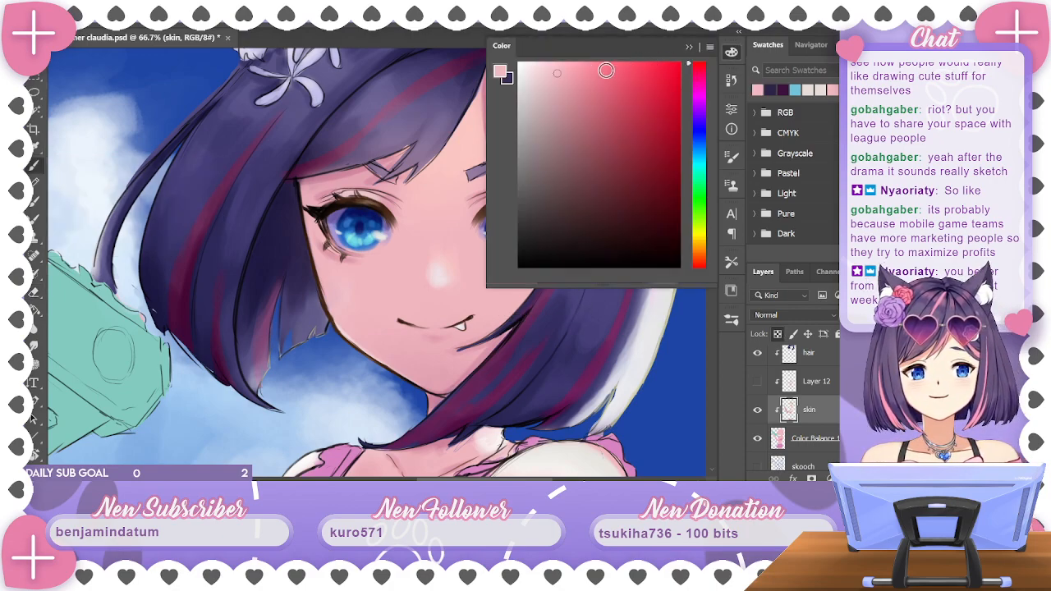
{"action": "left_click", "coordinate": [622, 89]}
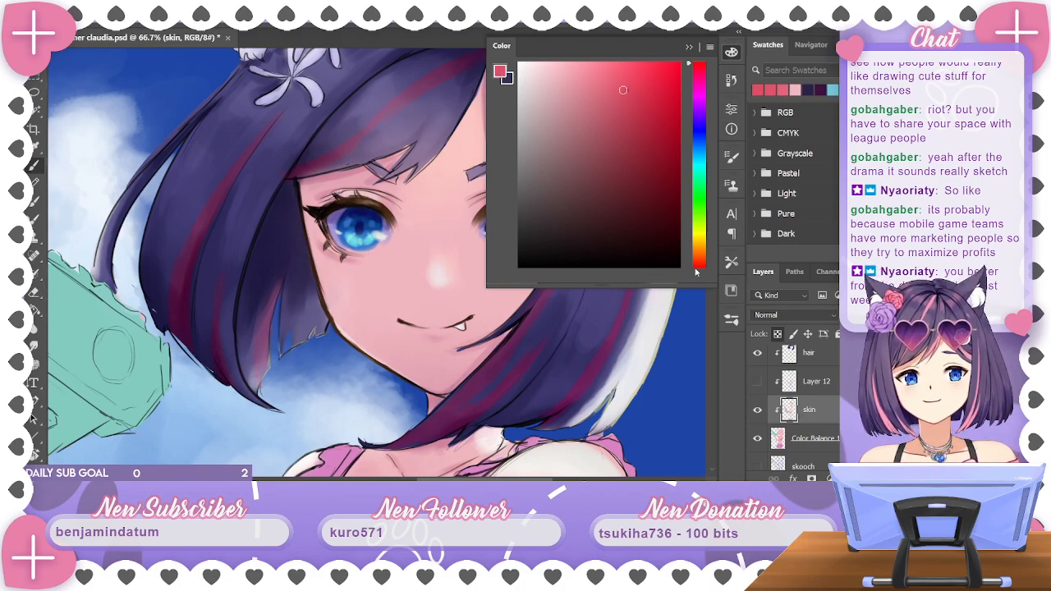
{"action": "left_click_drag", "start_coordinate": [691, 81], "coordinate": [696, 299]}
{"action": "left_click", "coordinate": [643, 83]}
{"action": "left_click", "coordinate": [641, 88]}
{"action": "left_click", "coordinate": [634, 91]}
{"action": "left_click", "coordinate": [631, 90]}
{"action": "left_click", "coordinate": [629, 90]}
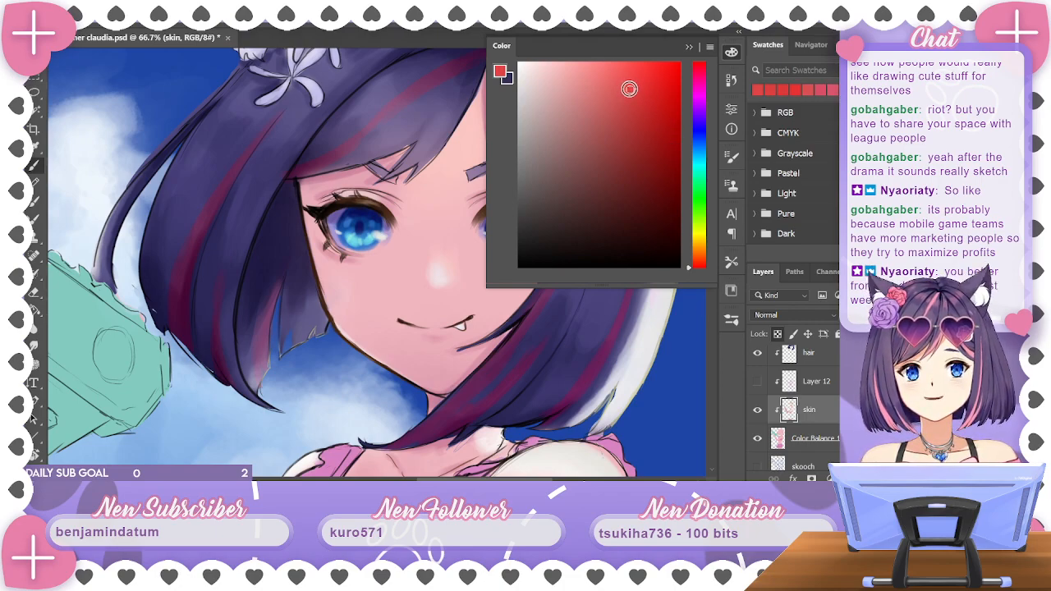
{"action": "left_click", "coordinate": [689, 49]}
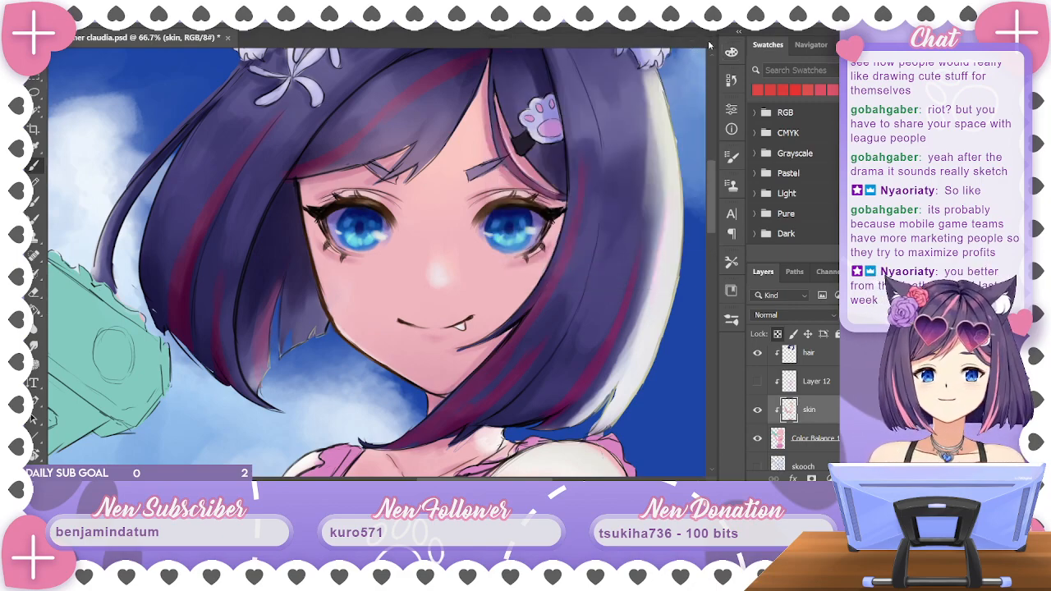
Enlarge the brush to cheek size for painting blush on the skin layer, and undo the last stroke
{"action": "left_click", "coordinate": [67, 22]}
{"action": "left_click", "coordinate": [68, 21]}
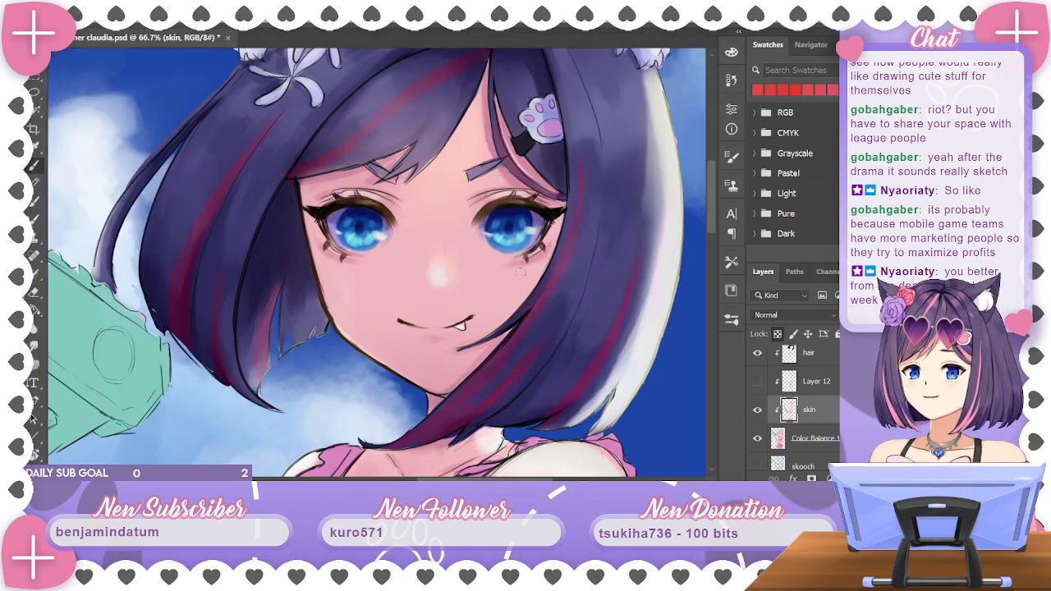
{"action": "key", "text": "bracketright"}
{"action": "key", "text": "bracketright"}
{"action": "key", "text": "bracketright"}
{"action": "key", "text": "bracketright"}
{"action": "key", "text": "bracketright"}
{"action": "key", "text": "bracketright"}
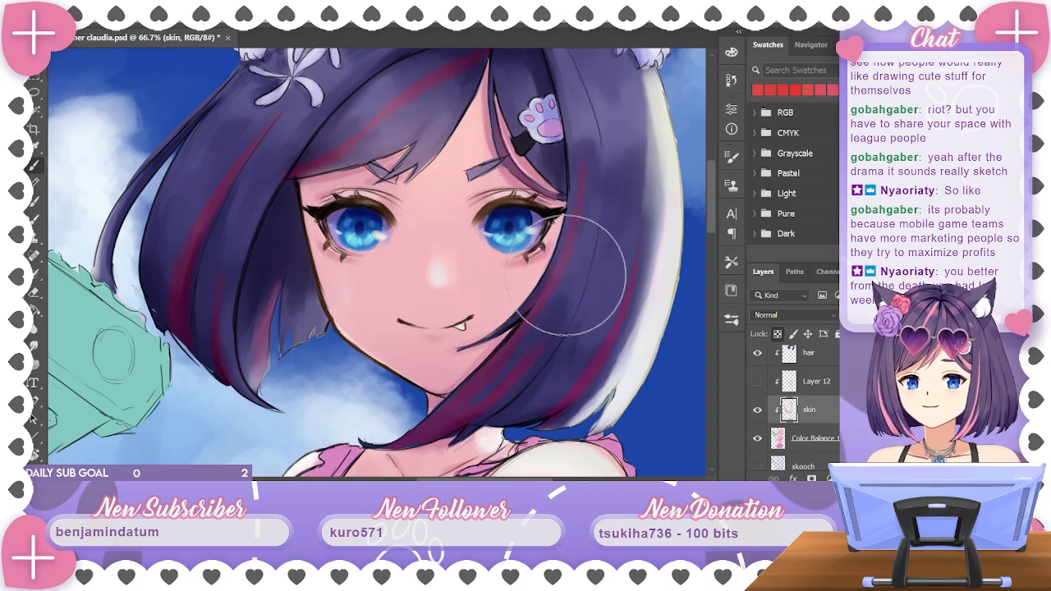
{"action": "key", "text": "ctrl+z"}
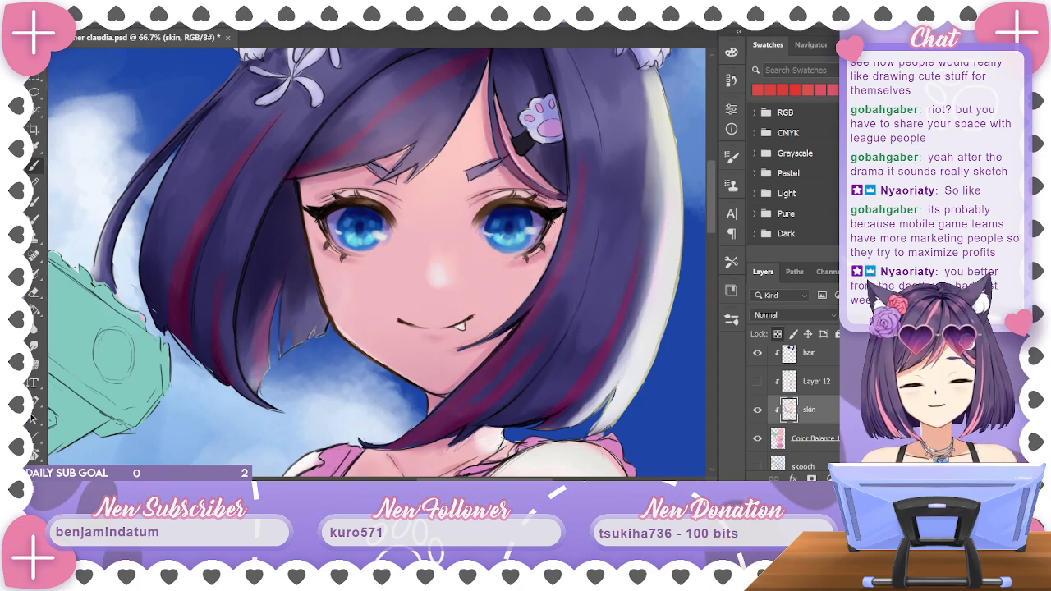
Outline the visible face skin with a freehand Lasso selection following the hairline, cheeks and chin
{"action": "left_click", "coordinate": [34, 93]}
{"action": "mouse_move", "coordinate": [297, 184]}
{"action": "left_mouse_down"}
{"action": "mouse_move", "coordinate": [335, 326]}
{"action": "mouse_move", "coordinate": [436, 403]}
{"action": "mouse_move", "coordinate": [519, 321]}
{"action": "mouse_move", "coordinate": [454, 355]}
{"action": "mouse_move", "coordinate": [519, 311]}
{"action": "mouse_move", "coordinate": [567, 204]}
{"action": "mouse_move", "coordinate": [563, 216]}
{"action": "mouse_move", "coordinate": [556, 199]}
{"action": "mouse_move", "coordinate": [494, 156]}
{"action": "mouse_move", "coordinate": [488, 70]}
{"action": "mouse_move", "coordinate": [466, 120]}
{"action": "mouse_move", "coordinate": [401, 187]}
{"action": "mouse_move", "coordinate": [405, 154]}
{"action": "mouse_move", "coordinate": [304, 181]}
{"action": "left_mouse_up"}
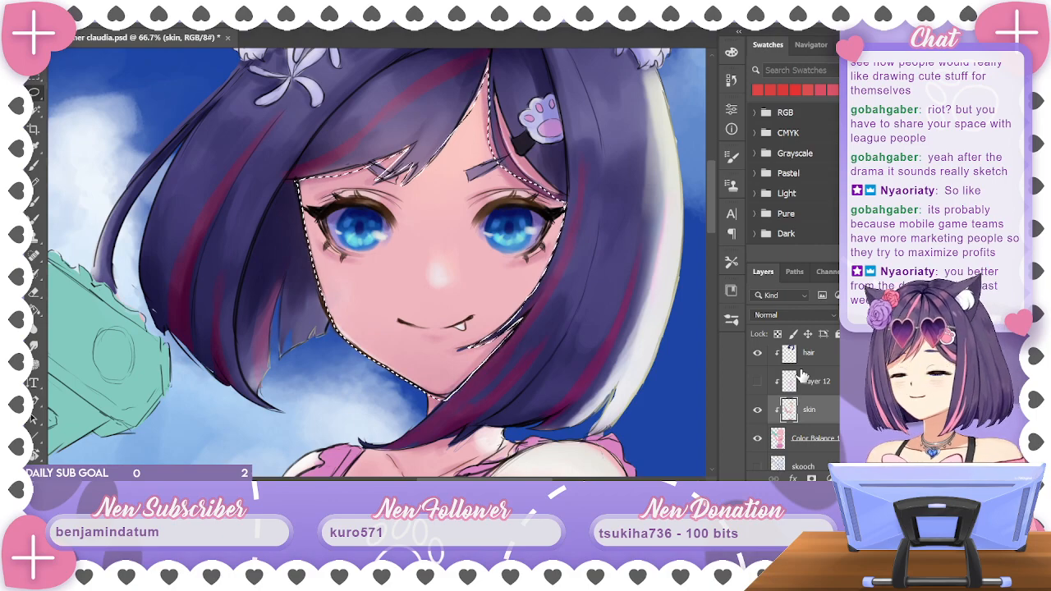
Try painting a strong red blush on the cheek inside the face selection with a smaller soft brush, and undo it
{"action": "left_click", "coordinate": [35, 162]}
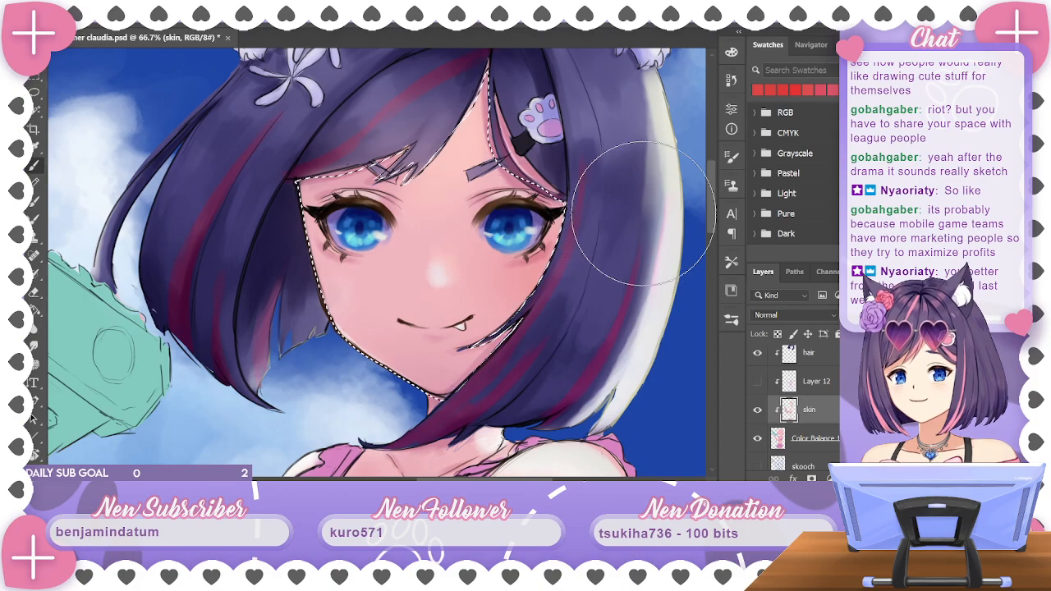
{"action": "key", "text": "bracketleft"}
{"action": "key", "text": "bracketleft"}
{"action": "key", "text": "bracketleft"}
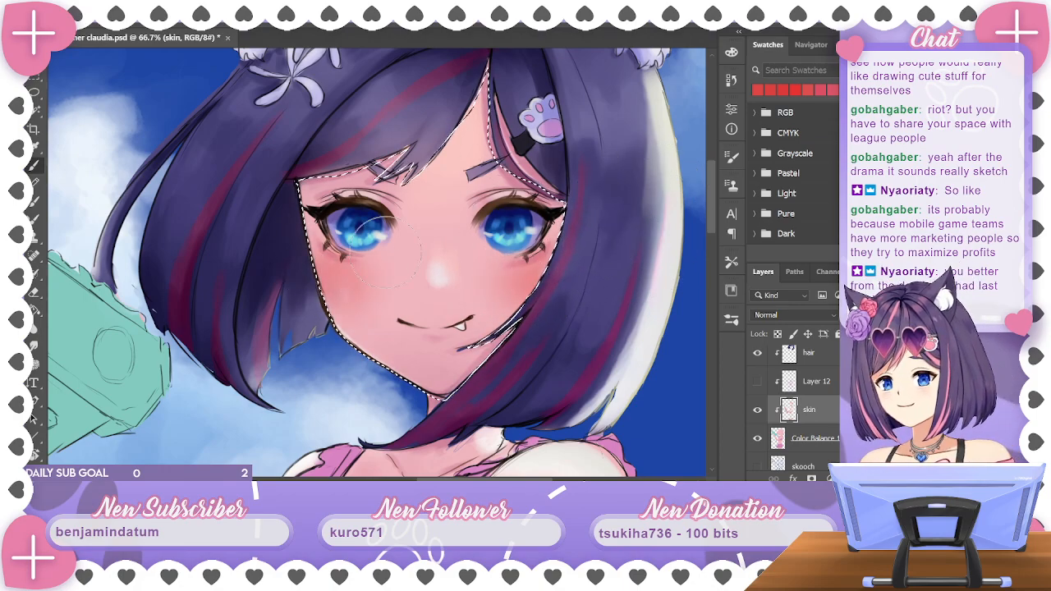
{"action": "key", "text": "ctrl+minus"}
{"action": "key", "text": "ctrl+minus"}
{"action": "key", "text": "ctrl+minus"}
{"action": "key", "text": "ctrl+plus"}
{"action": "key", "text": "ctrl+plus"}
{"action": "key", "text": "ctrl+plus"}
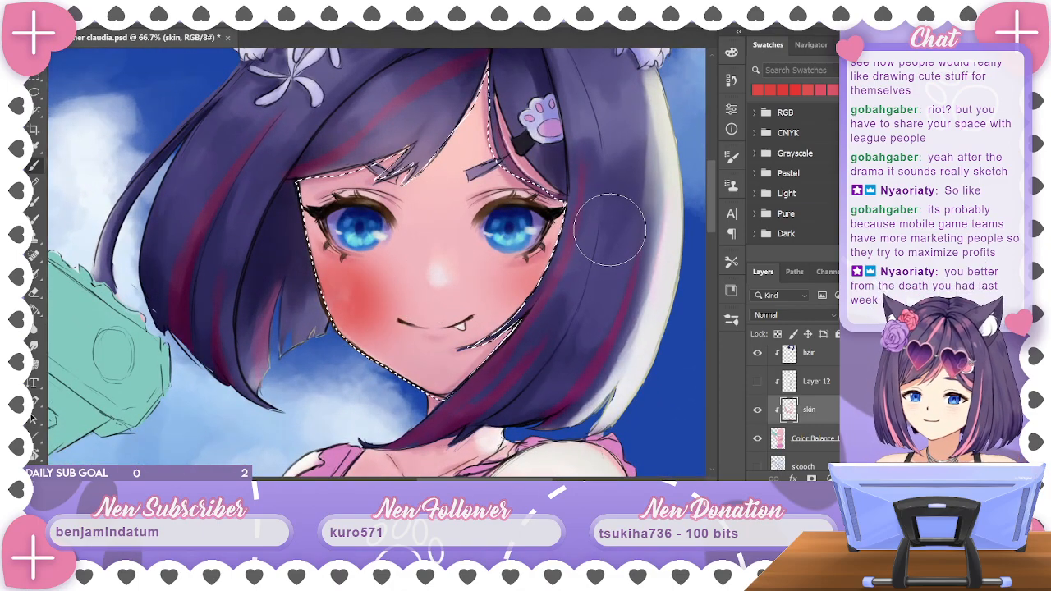
{"action": "mouse_move", "coordinate": [436, 304]}
{"action": "left_mouse_down"}
{"action": "mouse_move", "coordinate": [402, 246]}
{"action": "mouse_move", "coordinate": [485, 244]}
{"action": "left_mouse_up"}
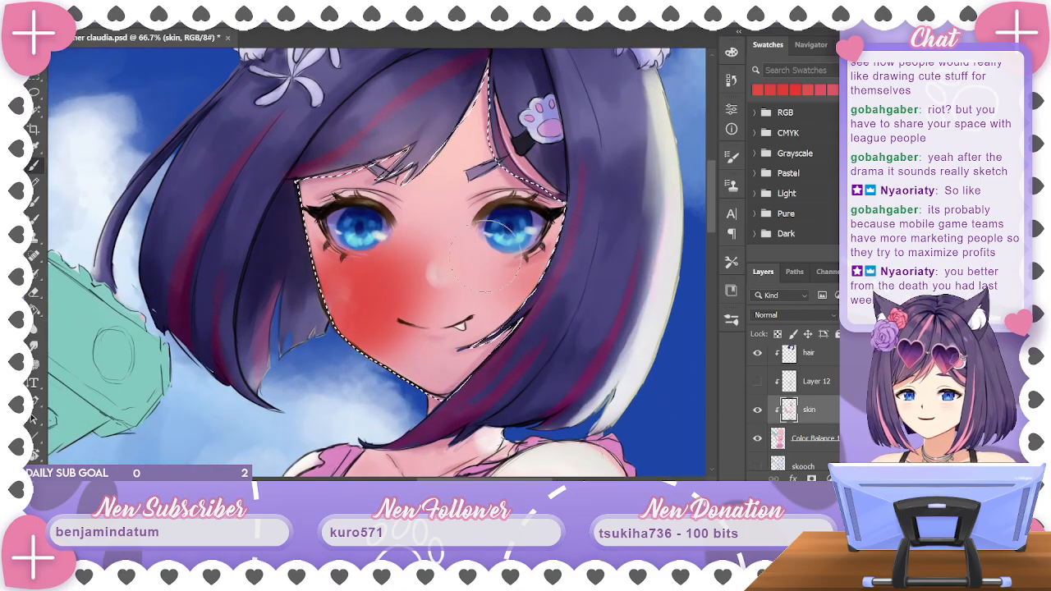
{"action": "key", "text": "ctrl+z"}
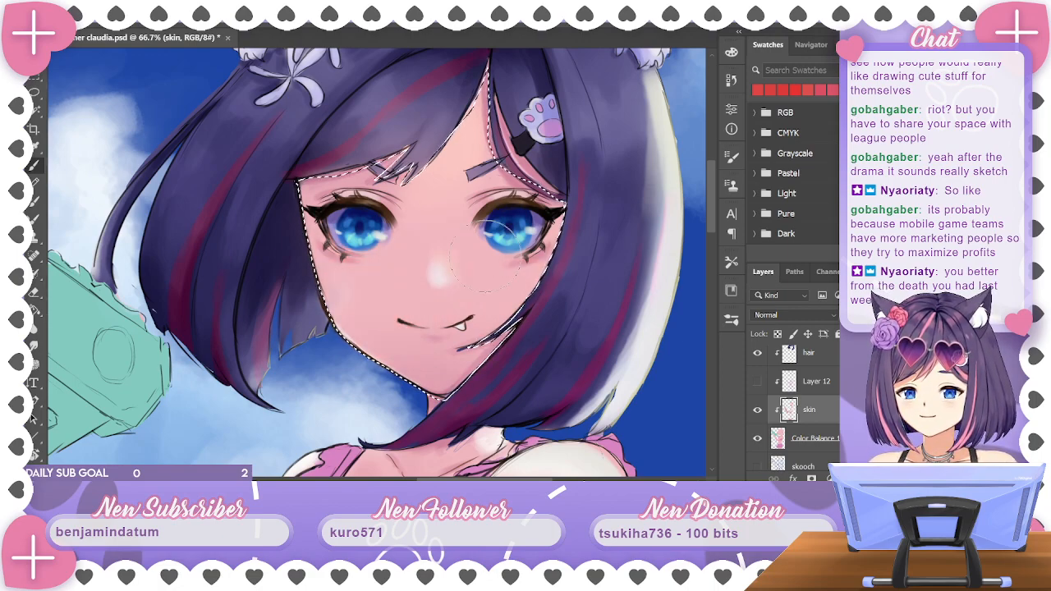
Try a lighter red blush on one cheek, compare the artwork with the hair layer hidden and shown, and undo the blush
{"action": "left_click_drag", "start_coordinate": [331, 289], "coordinate": [356, 299]}
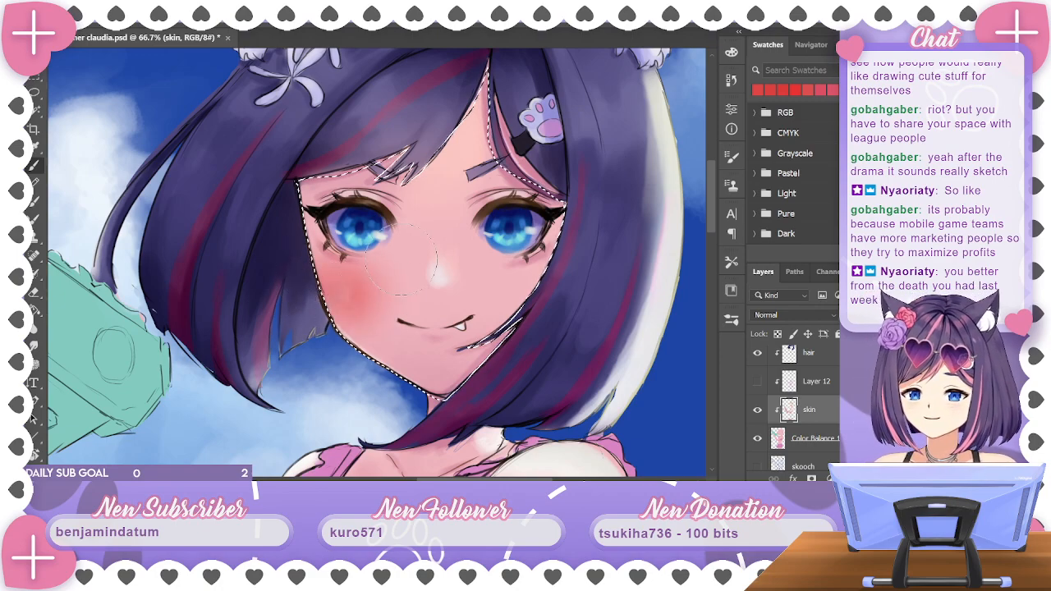
{"action": "scroll", "coordinate": [808, 394], "scroll_direction": "up", "scroll_amount": 2}
{"action": "scroll", "coordinate": [776, 402], "scroll_direction": "up", "scroll_amount": 1}
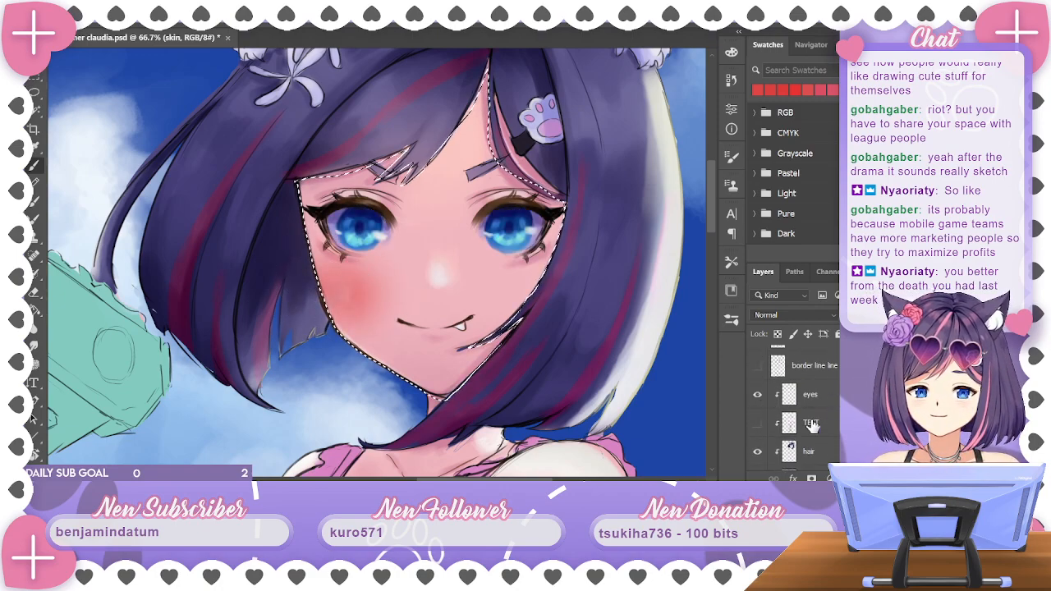
{"action": "left_click", "coordinate": [757, 452]}
{"action": "left_click", "coordinate": [757, 452]}
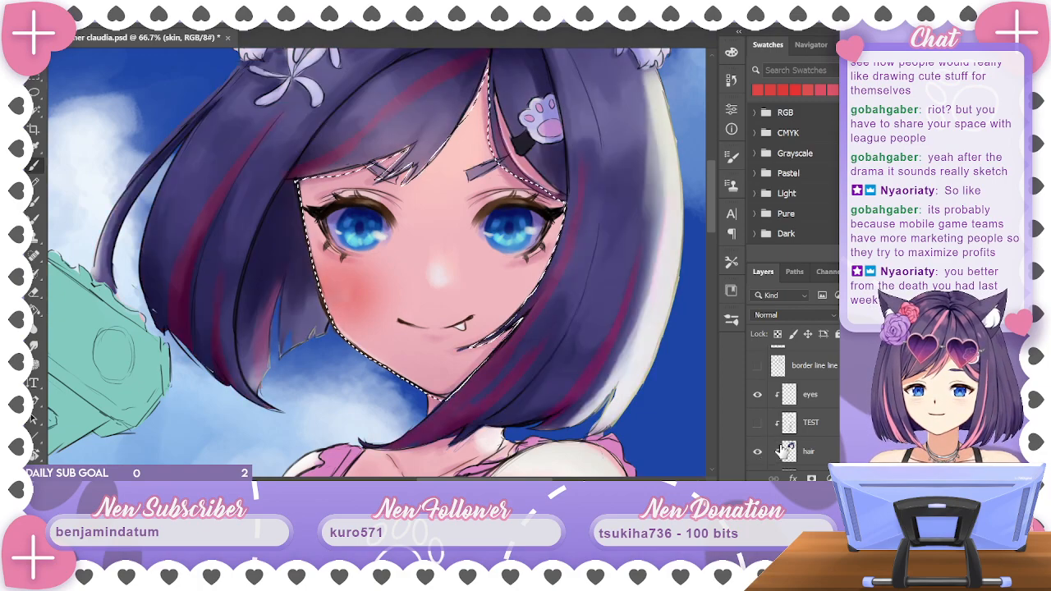
{"action": "scroll", "coordinate": [776, 427], "scroll_direction": "down", "scroll_amount": 3}
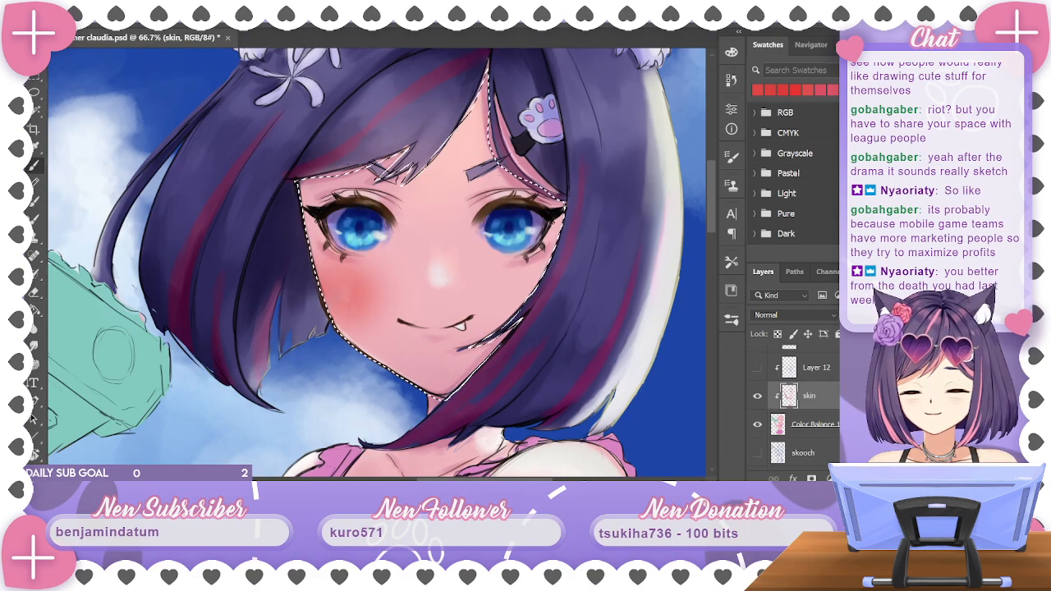
{"action": "scroll", "coordinate": [792, 410], "scroll_direction": "up", "scroll_amount": 1}
{"action": "scroll", "coordinate": [792, 411], "scroll_direction": "up", "scroll_amount": 1}
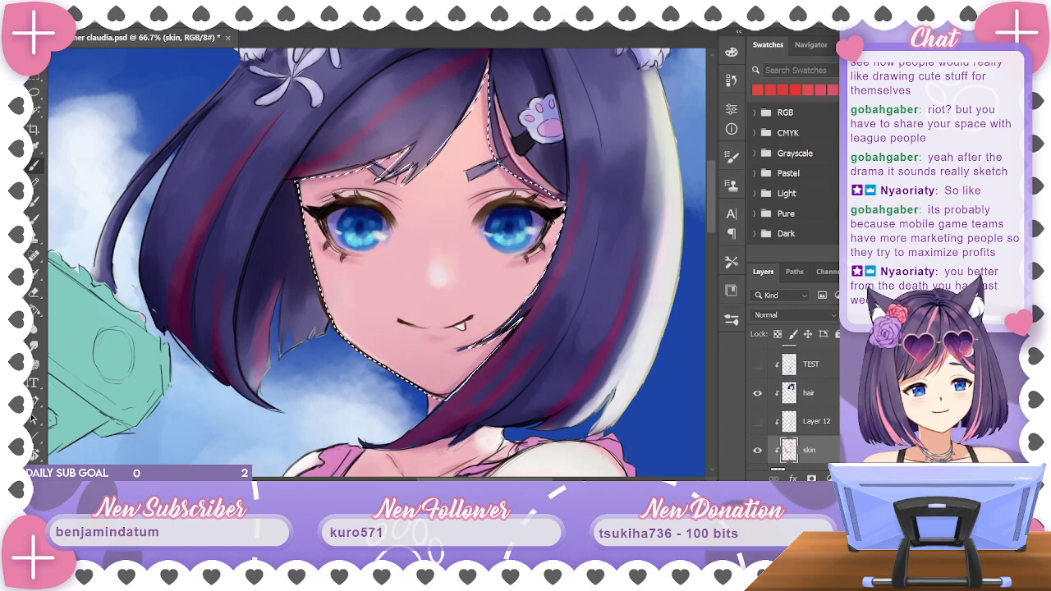
{"action": "left_click", "coordinate": [809, 393]}
{"action": "left_click", "coordinate": [37, 296]}
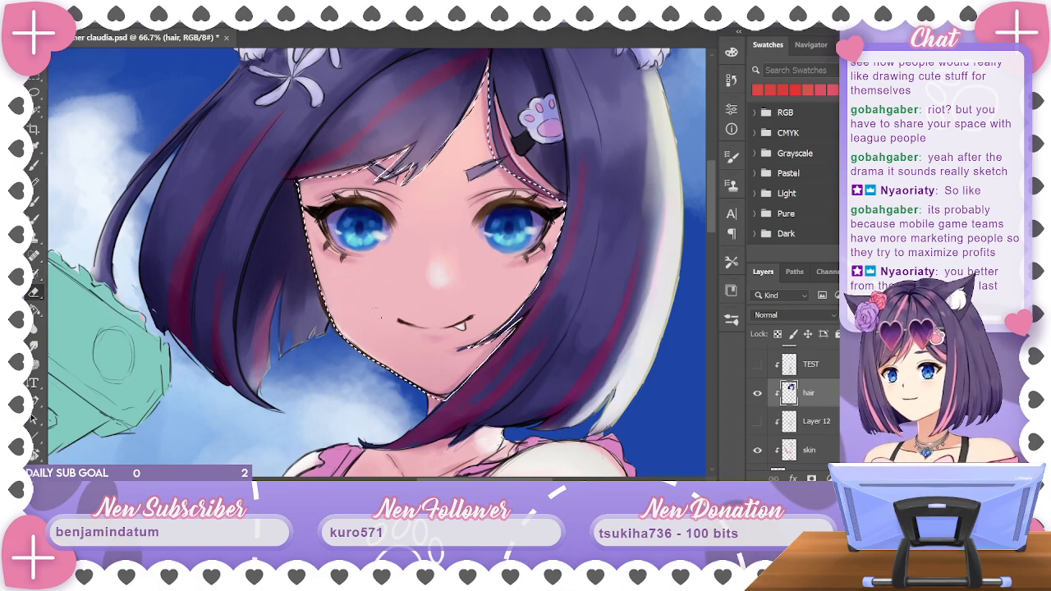
{"action": "scroll", "coordinate": [792, 402], "scroll_direction": "down", "scroll_amount": 2}
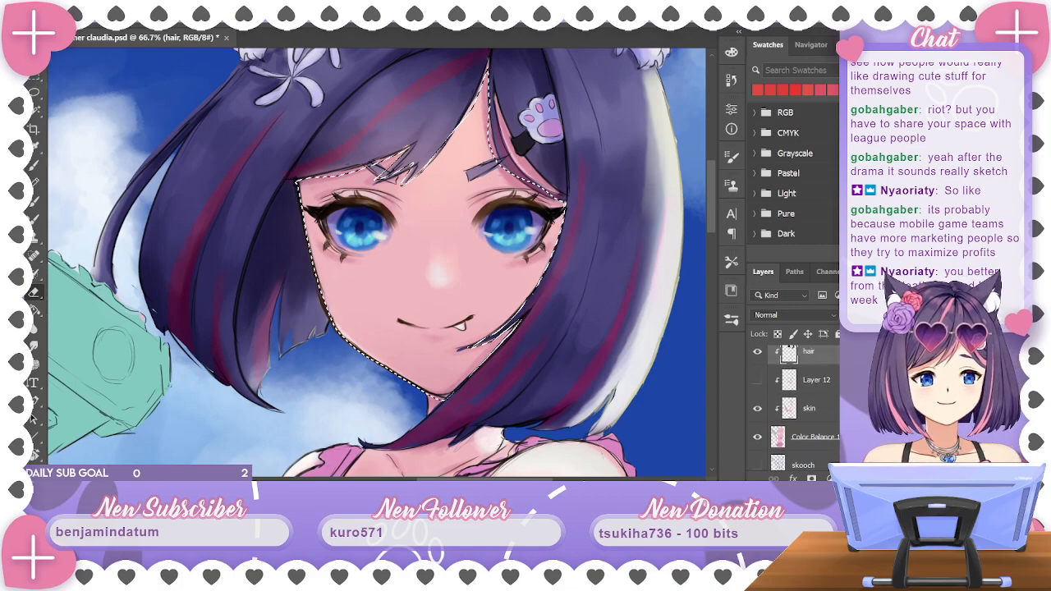
Paint a soft red blush over both cheeks on the skin layer with a smaller brush, and clear the face selection
{"action": "left_click", "coordinate": [808, 411]}
{"action": "left_click", "coordinate": [35, 164]}
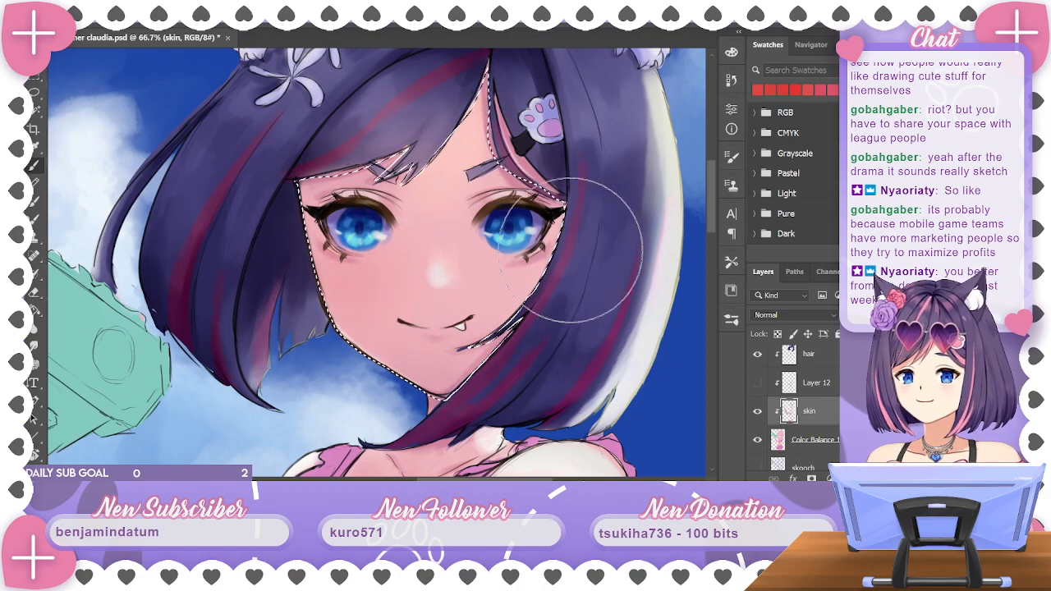
{"action": "key", "text": "bracketleft"}
{"action": "key", "text": "bracketleft"}
{"action": "key", "text": "bracketleft"}
{"action": "key", "text": "bracketleft"}
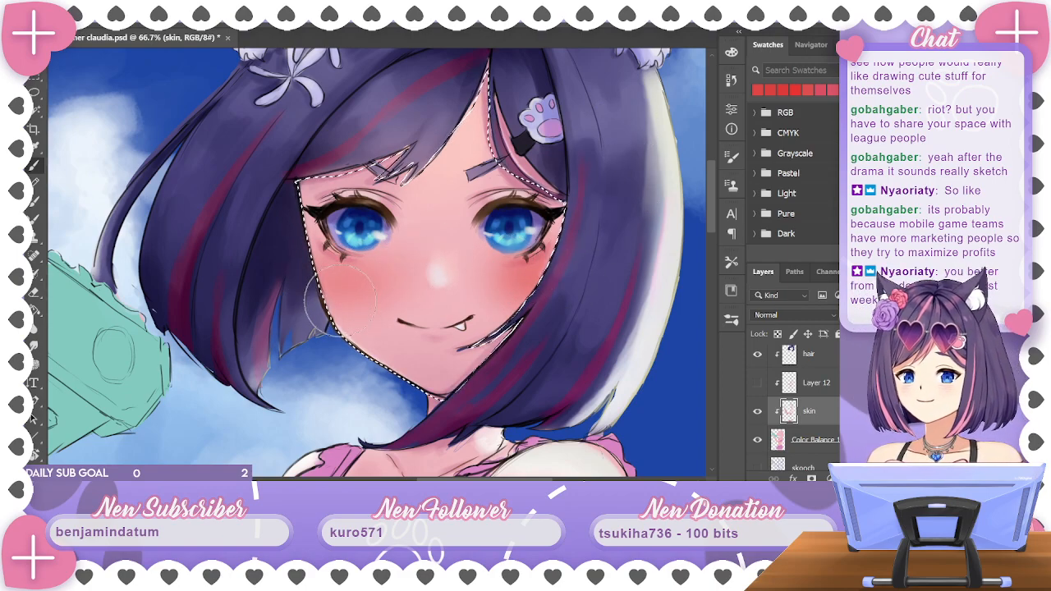
{"action": "key", "text": "ctrl+minus"}
{"action": "key", "text": "ctrl+minus"}
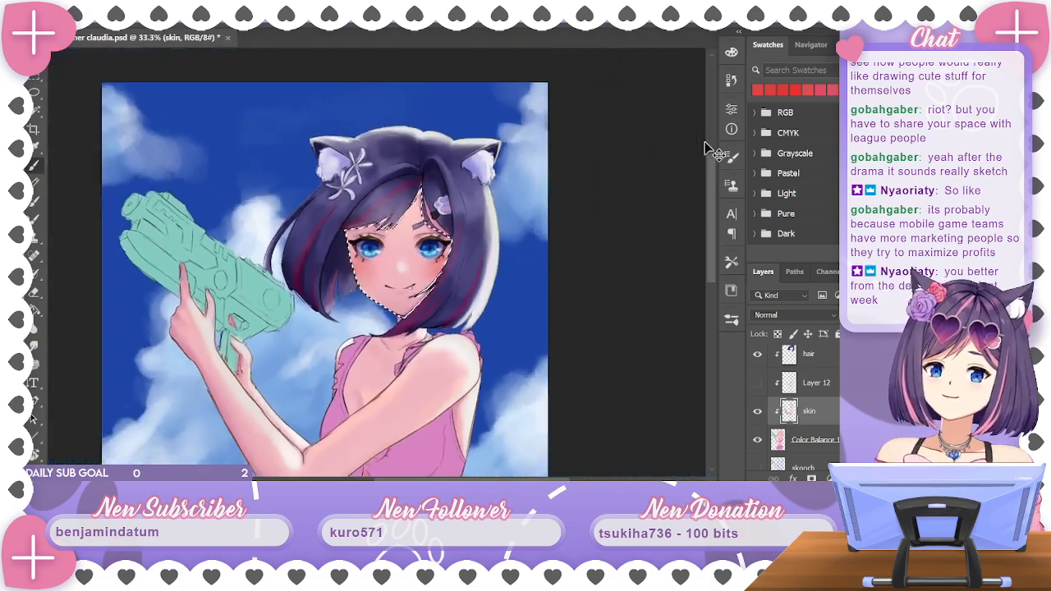
{"action": "key", "text": "ctrl+plus"}
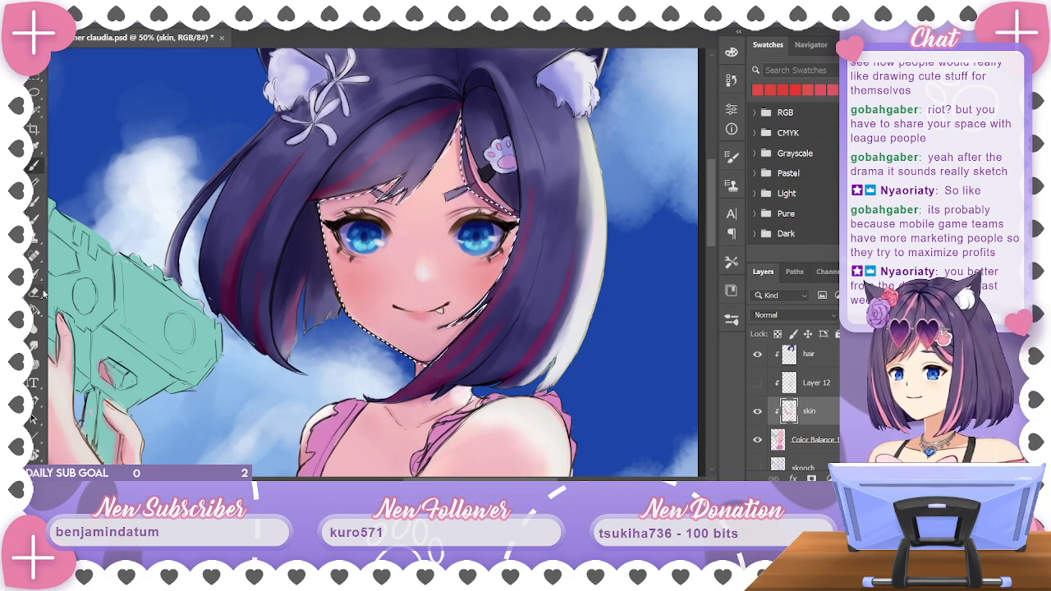
{"action": "key", "text": "b"}
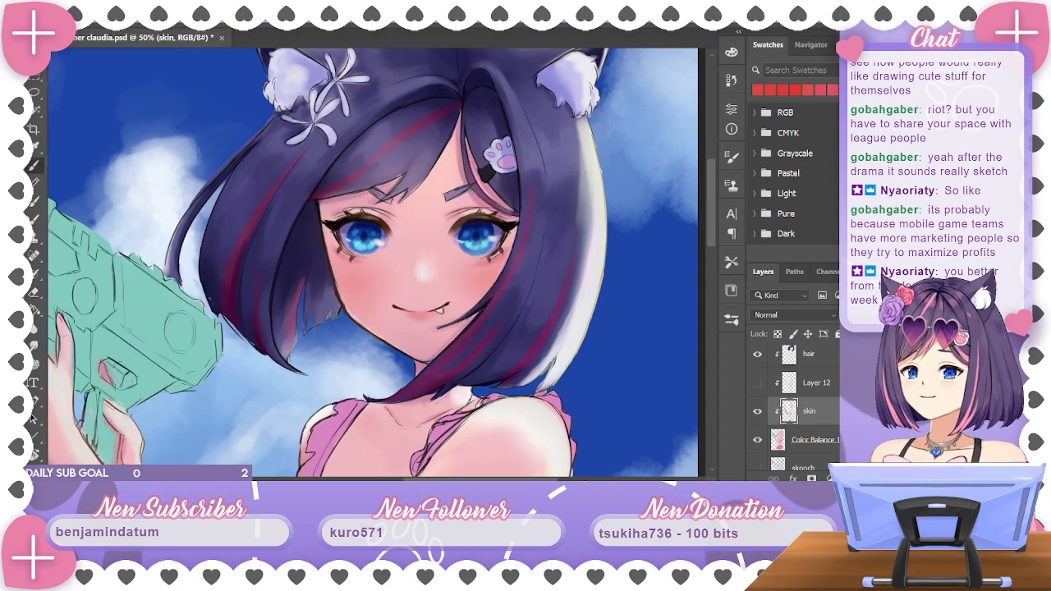
Examine the blushed face against the whole illustration, then the arms, shoulder and face up close
{"action": "key", "text": "ctrl+minus"}
{"action": "key", "text": "ctrl+minus"}
{"action": "key", "text": "ctrl+minus"}
{"action": "key", "text": "ctrl+minus"}
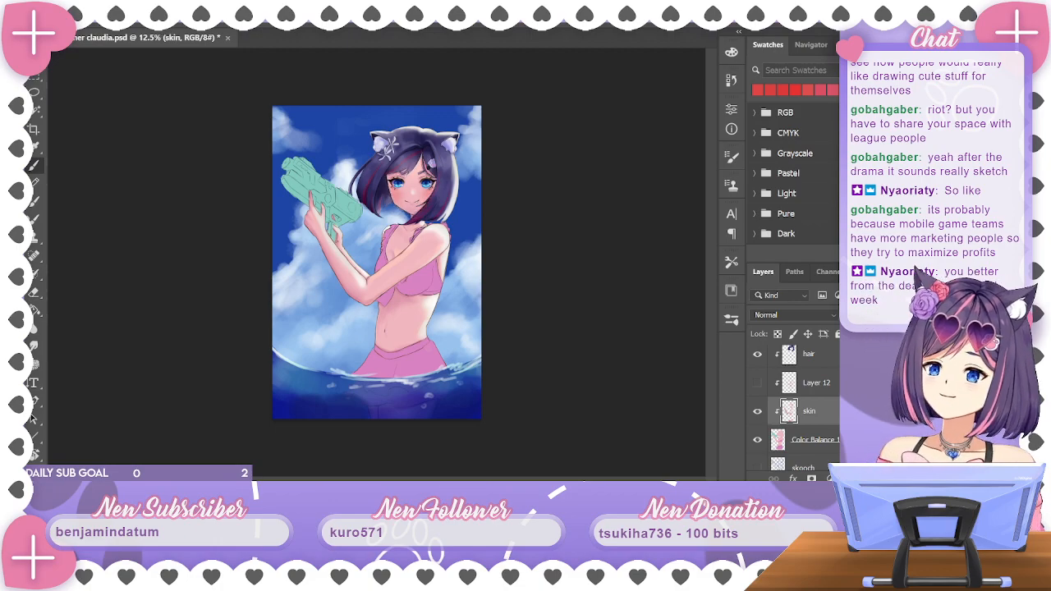
{"action": "key", "text": "ctrl+plus"}
{"action": "key", "text": "ctrl+plus"}
{"action": "key", "text": "ctrl+plus"}
{"action": "key", "text": "ctrl+plus"}
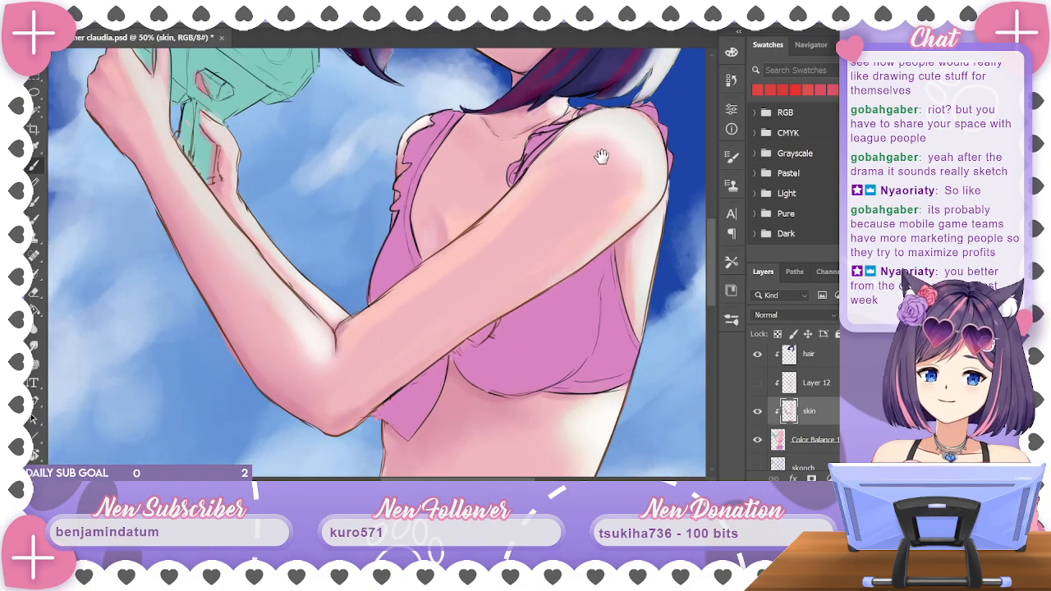
{"action": "left_click_drag", "start_coordinate": [601, 156], "coordinate": [563, 420]}
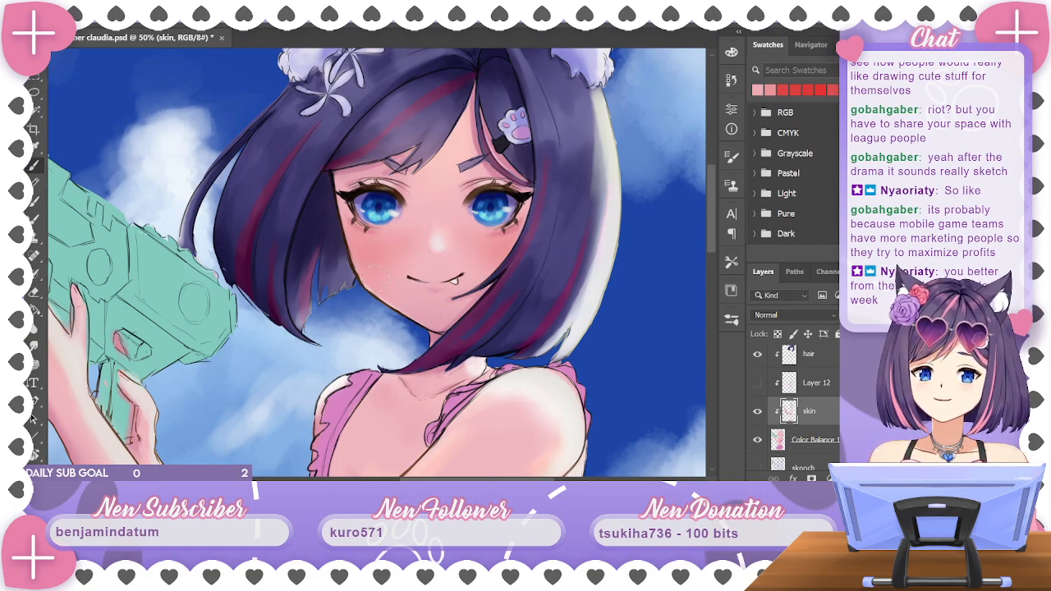
Sample pink skin tones from the face and choose the "Block Painter_Sick Blender!" brush for blending
{"action": "left_click", "coordinate": [498, 244], "text": "alt"}
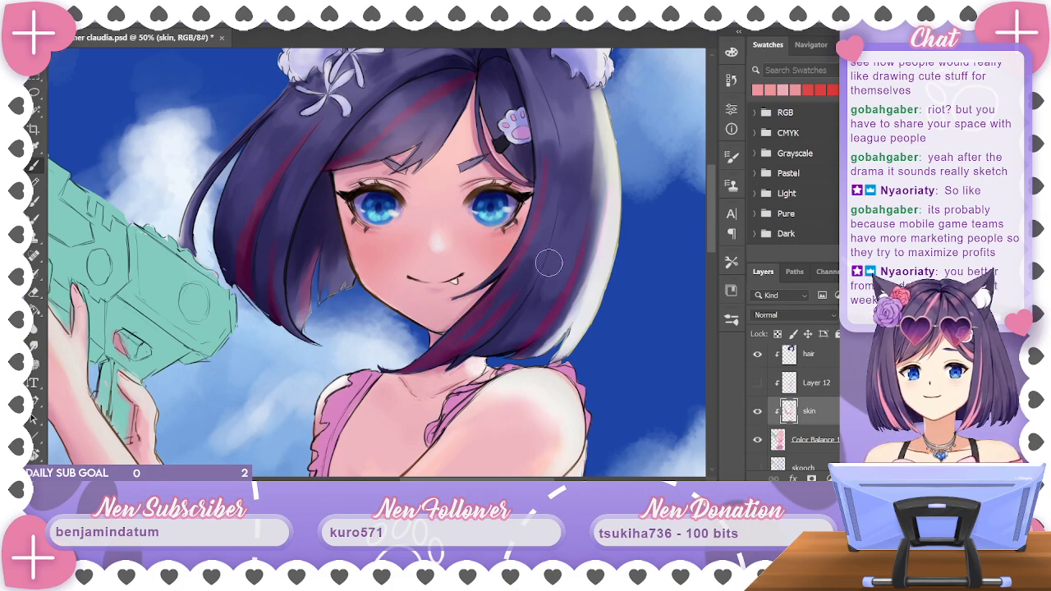
{"action": "left_click", "coordinate": [35, 165]}
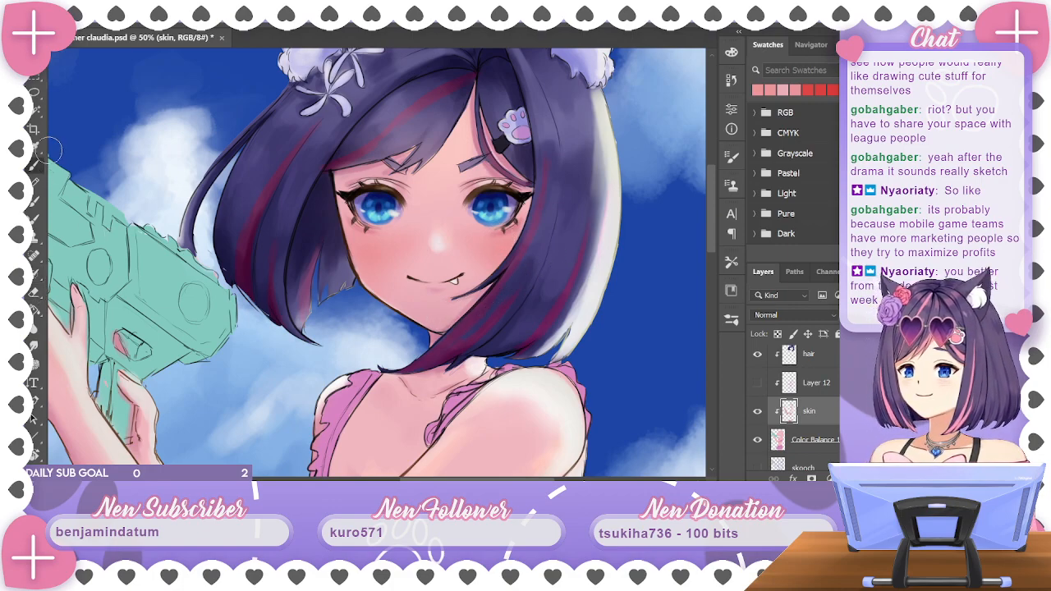
{"action": "left_click", "coordinate": [436, 298], "text": "alt"}
{"action": "right_click", "coordinate": [191, 74]}
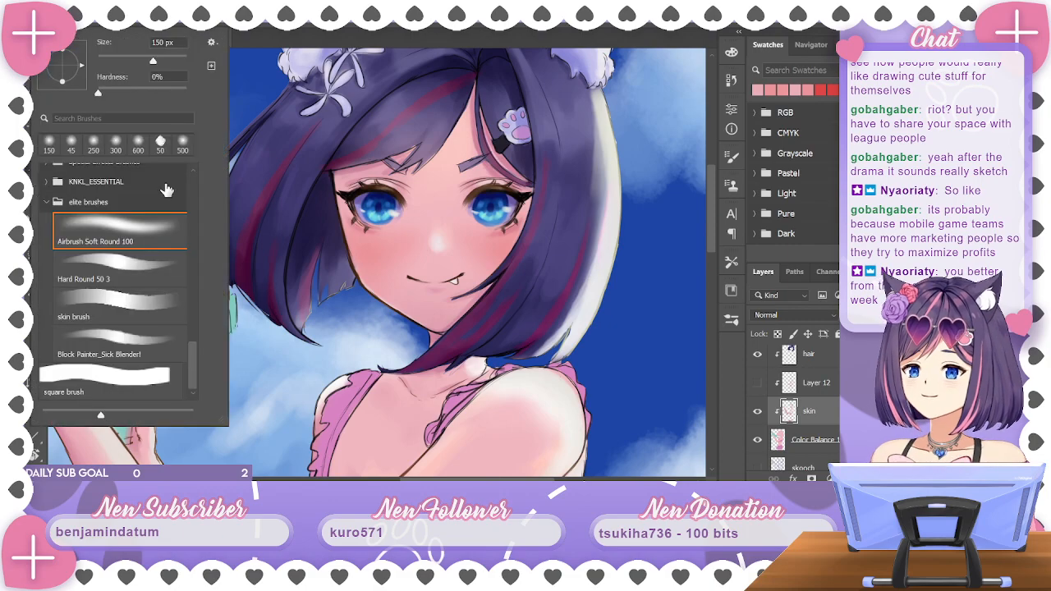
{"action": "left_click", "coordinate": [164, 346]}
{"action": "left_click", "coordinate": [569, 76]}
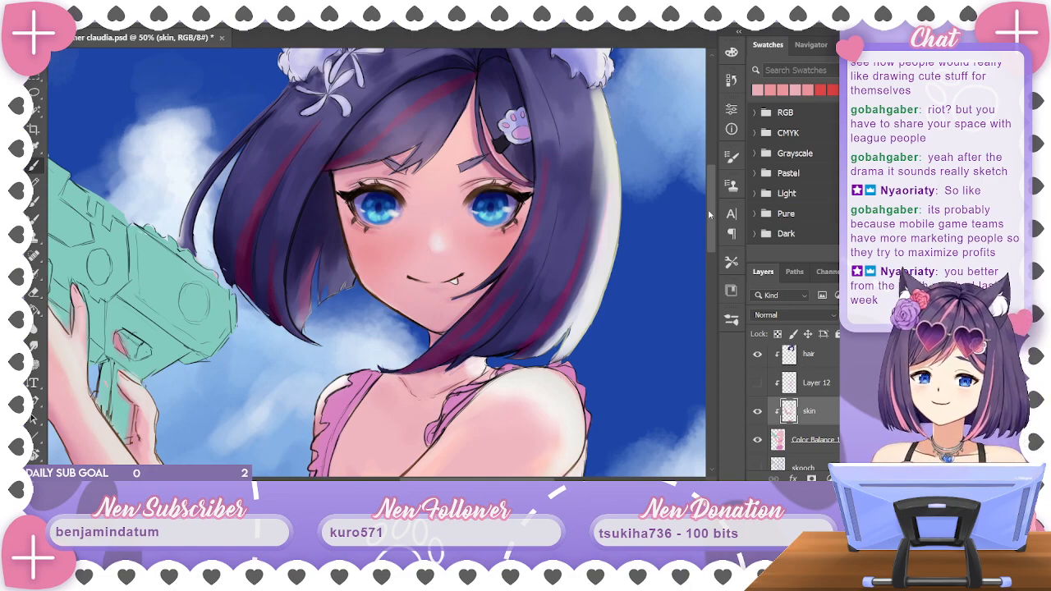
Compare the blushed face with the skin layer hidden and shown, and inspect it at a closer view
{"action": "left_click", "coordinate": [756, 411]}
{"action": "left_click", "coordinate": [757, 411]}
{"action": "key", "text": "ctrl+plus"}
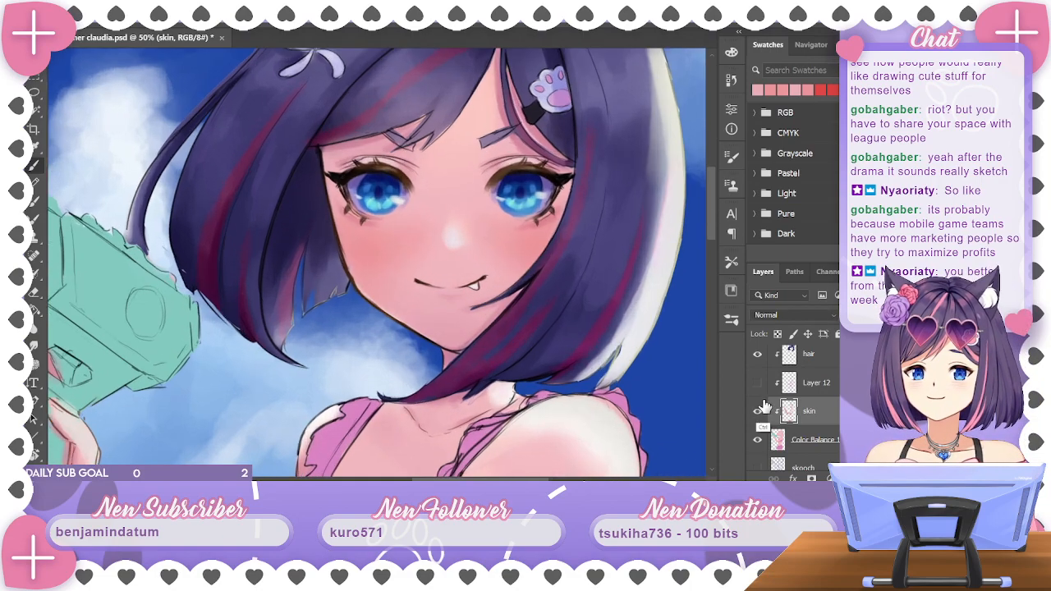
Sample skin tones beside the eye and mouth, check the face against the illustration, and save the file
{"action": "key", "text": "ctrl+plus"}
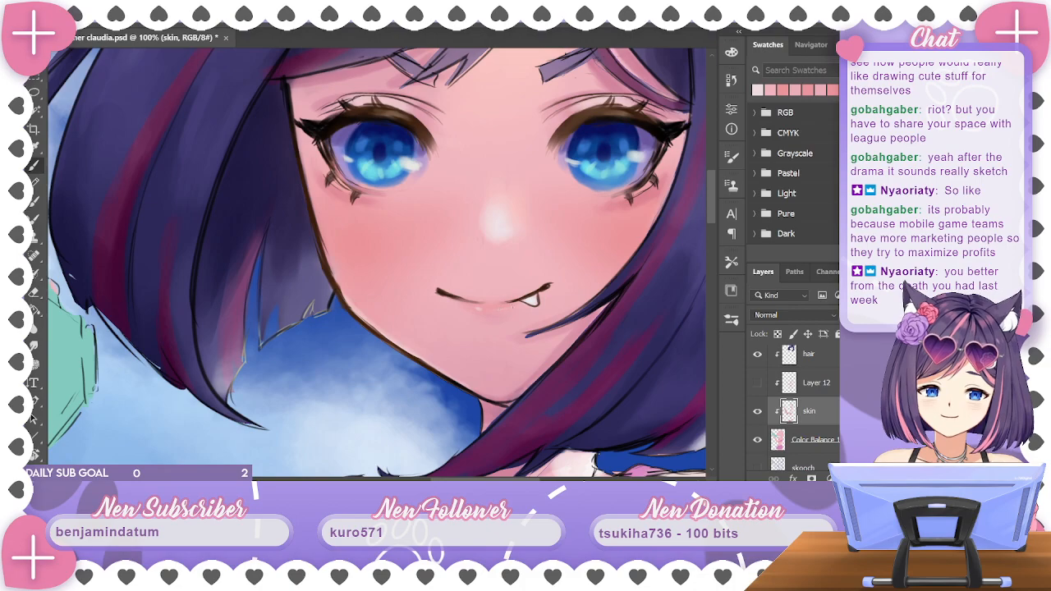
{"action": "left_click", "coordinate": [647, 200], "text": "alt"}
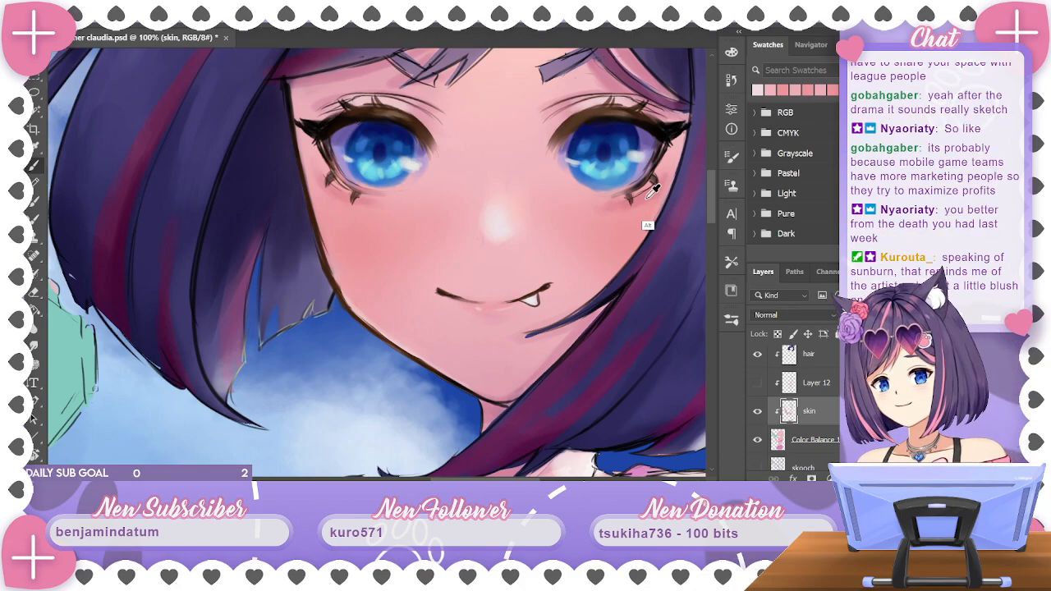
{"action": "left_click", "coordinate": [527, 311], "text": "alt"}
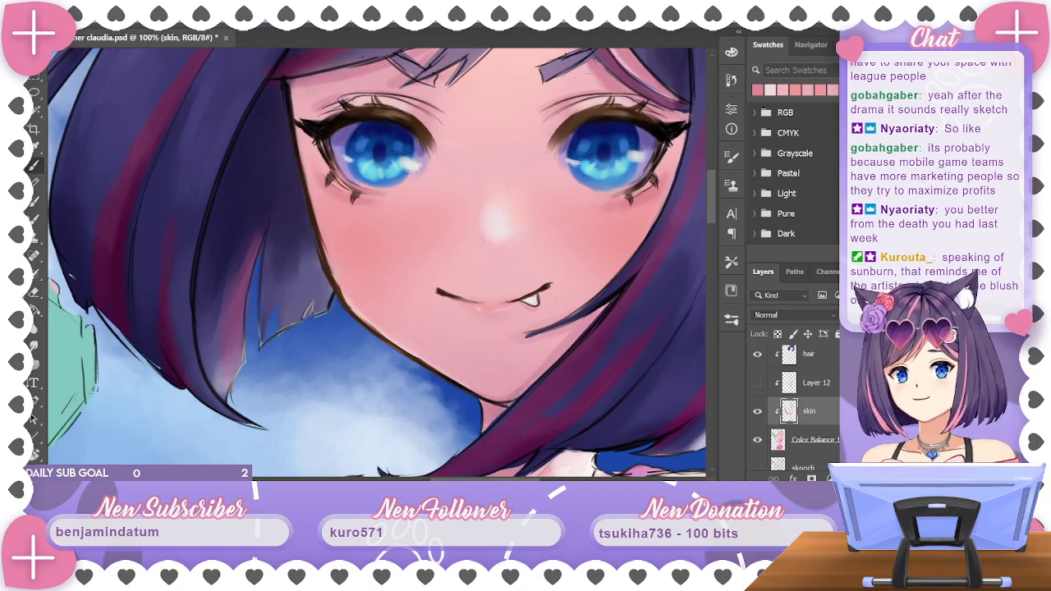
{"action": "scroll", "coordinate": [552, 292], "scroll_direction": "down", "scroll_amount": 4}
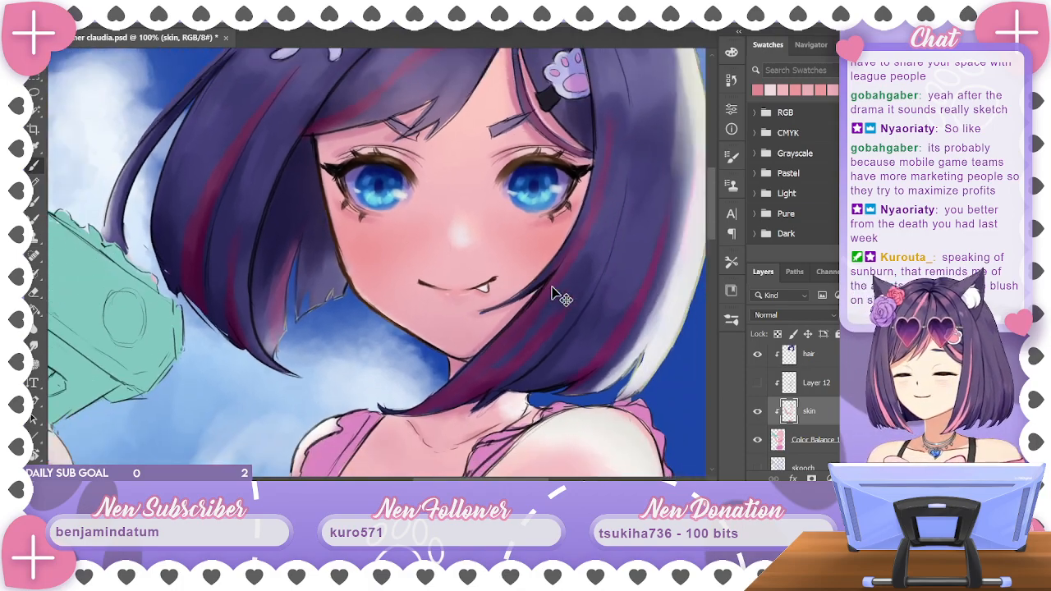
{"action": "scroll", "coordinate": [552, 290], "scroll_direction": "up", "scroll_amount": 4}
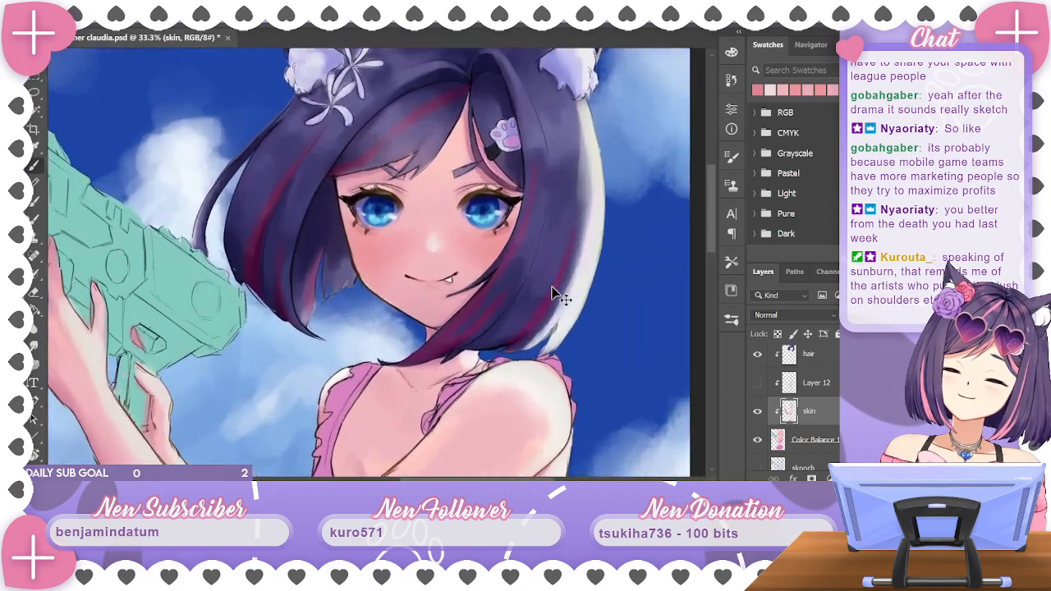
{"action": "scroll", "coordinate": [551, 292], "scroll_direction": "down", "scroll_amount": 3}
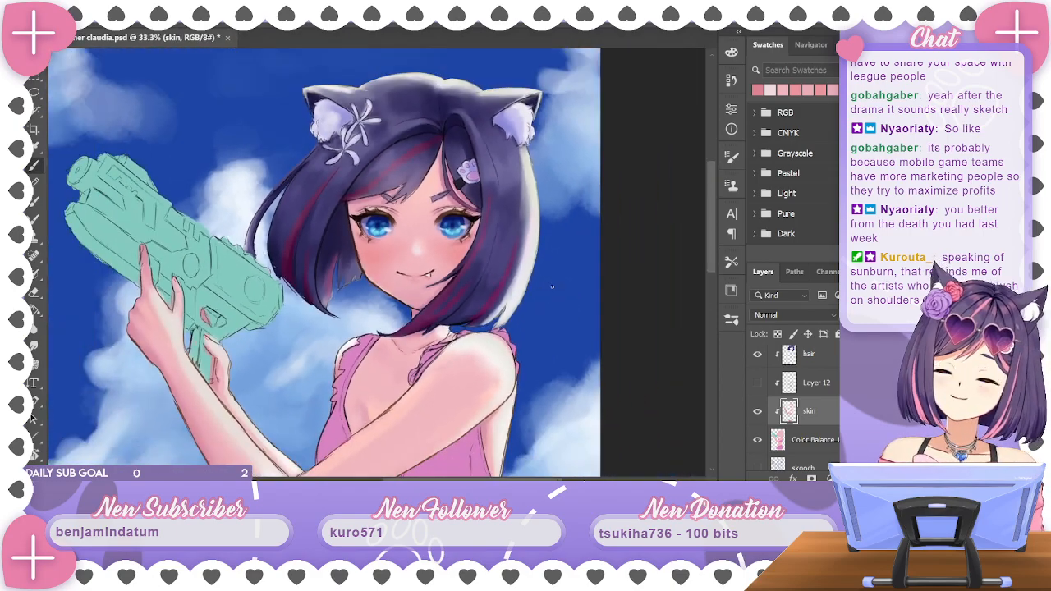
{"action": "key", "text": "ctrl+s"}
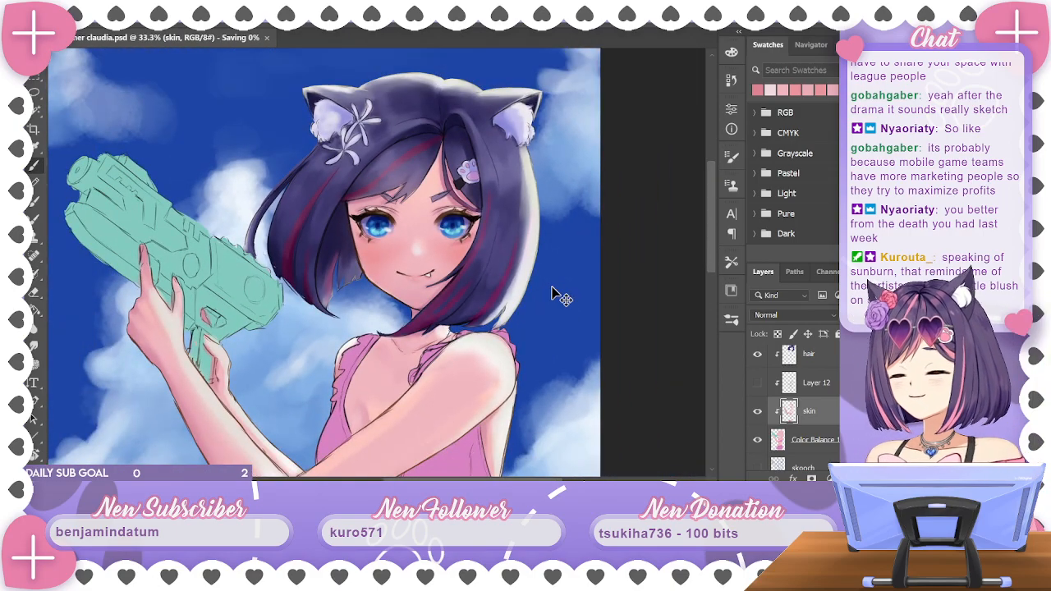
Examine the cheek and mouth up close, the whole illustration, and the arms and torso
{"action": "scroll", "coordinate": [551, 293], "scroll_direction": "up", "scroll_amount": 2}
{"action": "scroll", "coordinate": [551, 292], "scroll_direction": "up", "scroll_amount": 3}
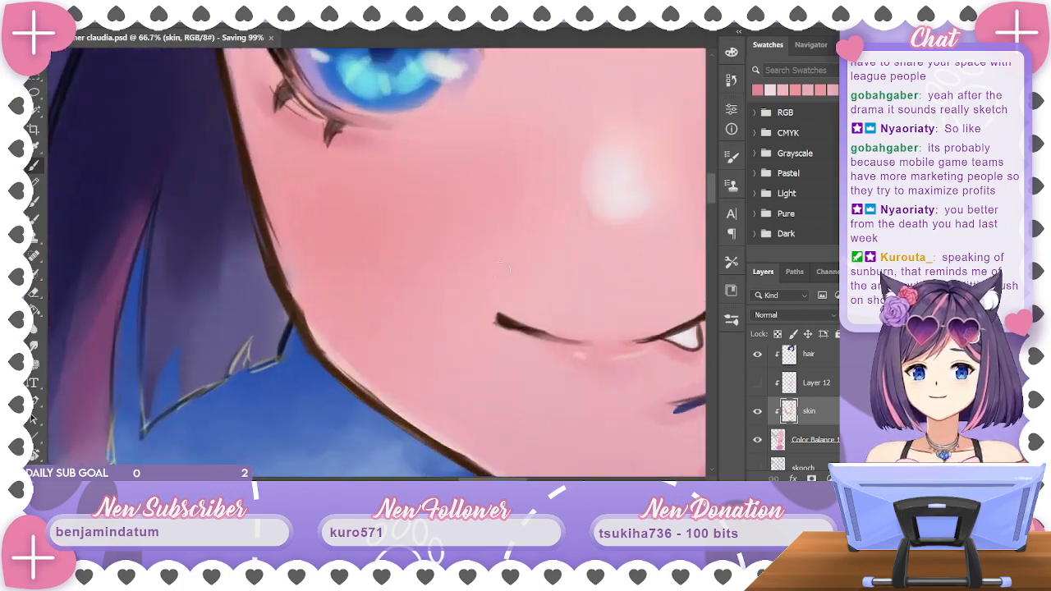
{"action": "left_click_drag", "start_coordinate": [624, 312], "coordinate": [482, 302]}
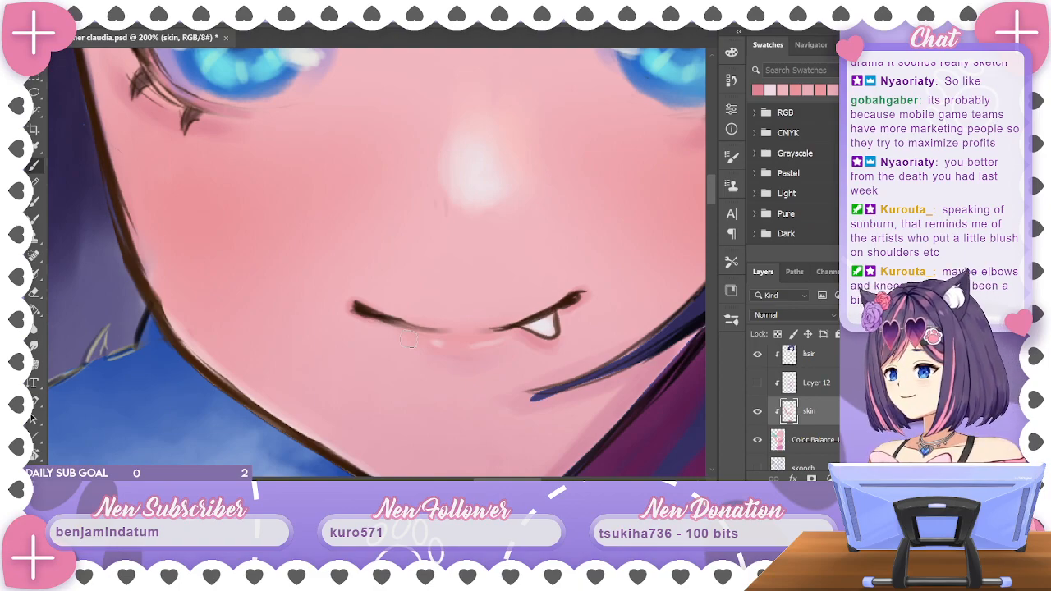
{"action": "scroll", "coordinate": [410, 341], "scroll_direction": "down", "scroll_amount": 10}
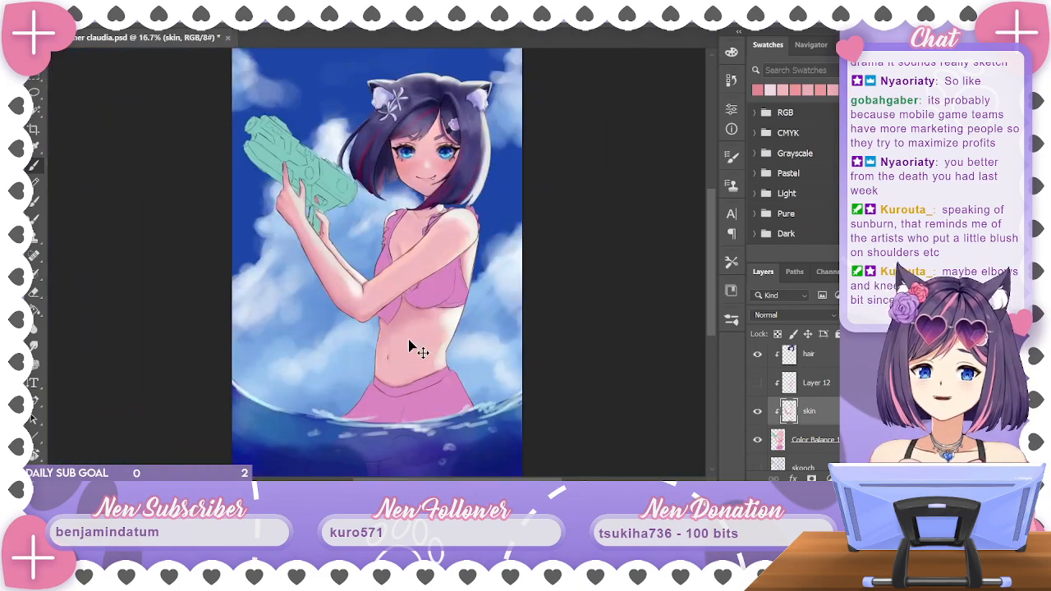
{"action": "scroll", "coordinate": [408, 339], "scroll_direction": "up", "scroll_amount": 4}
{"action": "scroll", "coordinate": [535, 312], "scroll_direction": "down", "scroll_amount": 2}
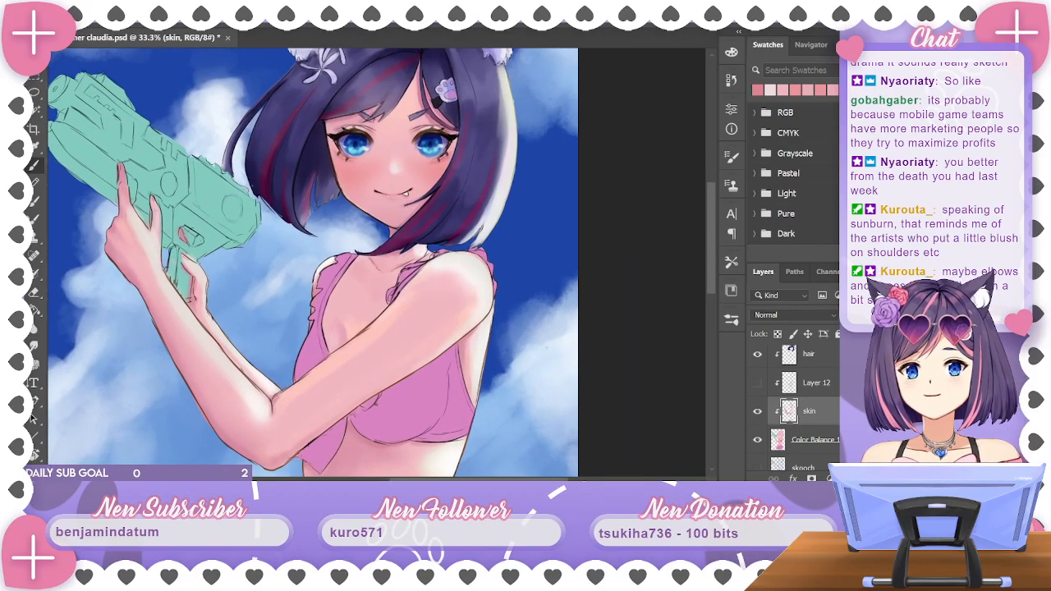
{"action": "left_click_drag", "start_coordinate": [529, 351], "coordinate": [671, 157]}
Choose the "Airbrush Soft Round 100" brush and enlarge it for work on the bent arm
{"action": "left_click", "coordinate": [57, 19]}
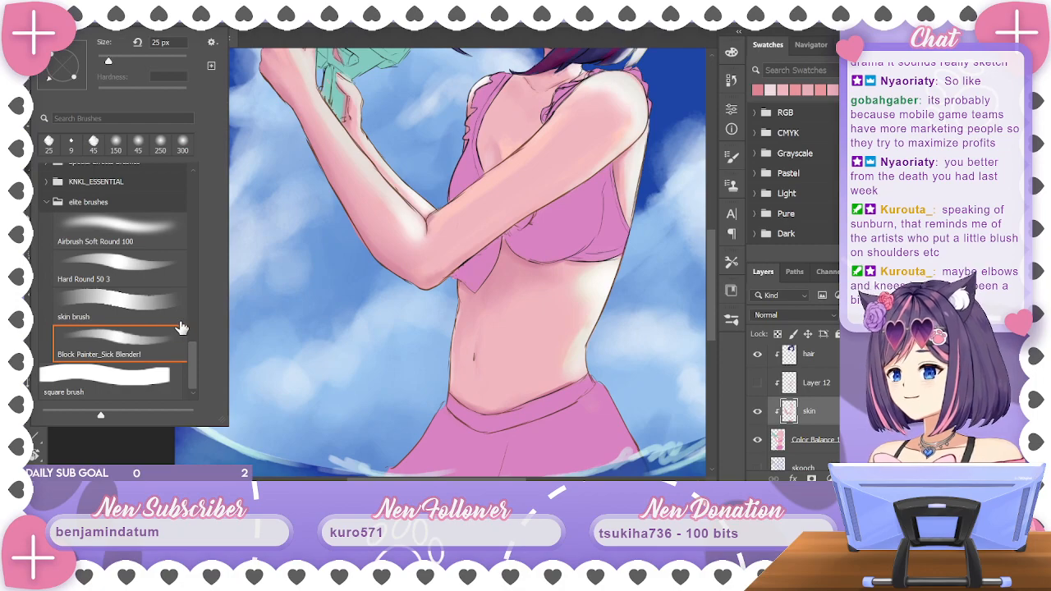
{"action": "left_click", "coordinate": [164, 236]}
{"action": "left_click", "coordinate": [499, 33]}
{"action": "left_click_drag", "start_coordinate": [620, 138], "coordinate": [574, 258]}
{"action": "key", "text": "bracketright"}
{"action": "key", "text": "bracketright"}
{"action": "key", "text": "bracketright"}
{"action": "key", "text": "bracketright"}
{"action": "key", "text": "bracketright"}
{"action": "key", "text": "bracketright"}
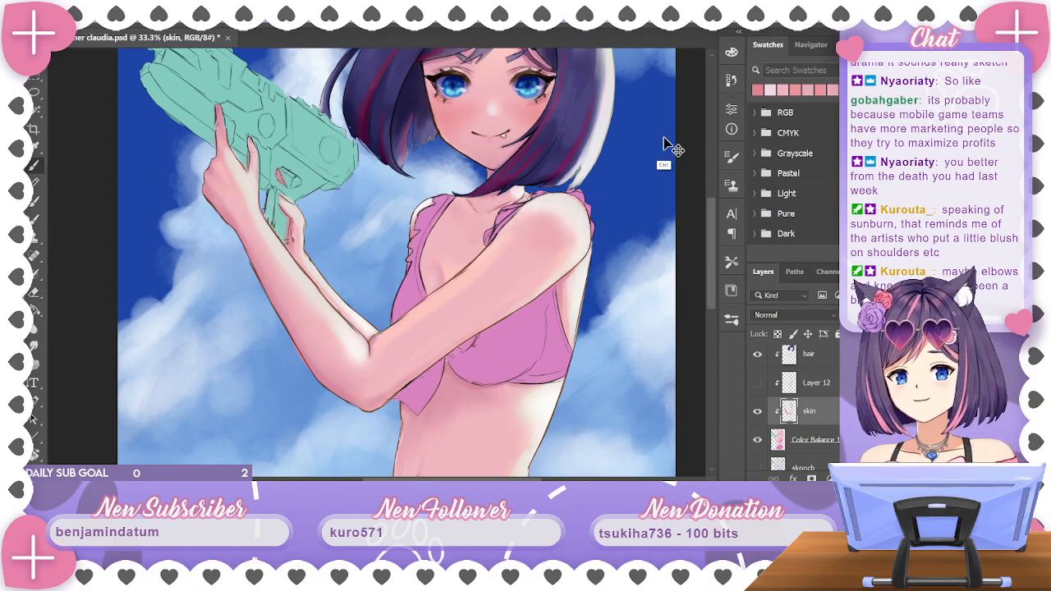
{"action": "left_click_drag", "start_coordinate": [600, 249], "coordinate": [672, 188]}
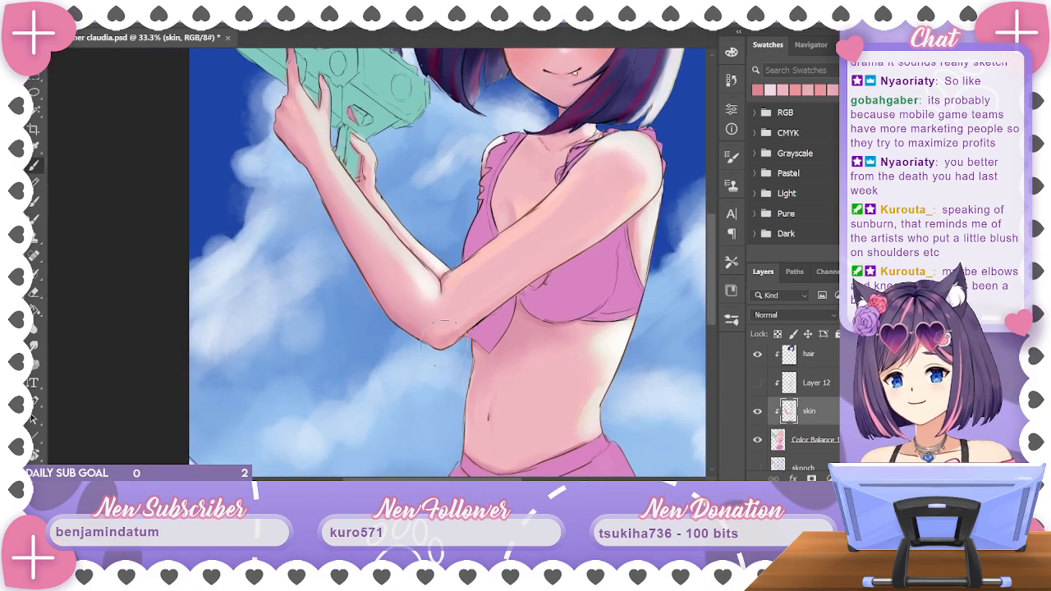
Blend the elbow's shading with the "Block Painter_Sick Blender!" brush and sampled skin tones, and compare it with the skin layer hidden and shown
{"action": "left_click", "coordinate": [49, 23]}
{"action": "left_click", "coordinate": [152, 338]}
{"action": "left_click", "coordinate": [429, 316]}
{"action": "left_click", "coordinate": [423, 313], "text": "alt"}
{"action": "left_click", "coordinate": [452, 321], "text": "alt"}
{"action": "left_click", "coordinate": [499, 235], "text": "alt"}
{"action": "left_click", "coordinate": [472, 319], "text": "alt"}
{"action": "left_click", "coordinate": [457, 320], "text": "alt"}
{"action": "left_click", "coordinate": [452, 322], "text": "alt"}
{"action": "left_click_drag", "start_coordinate": [626, 325], "coordinate": [657, 348]}
{"action": "left_click_drag", "start_coordinate": [490, 328], "coordinate": [481, 341]}
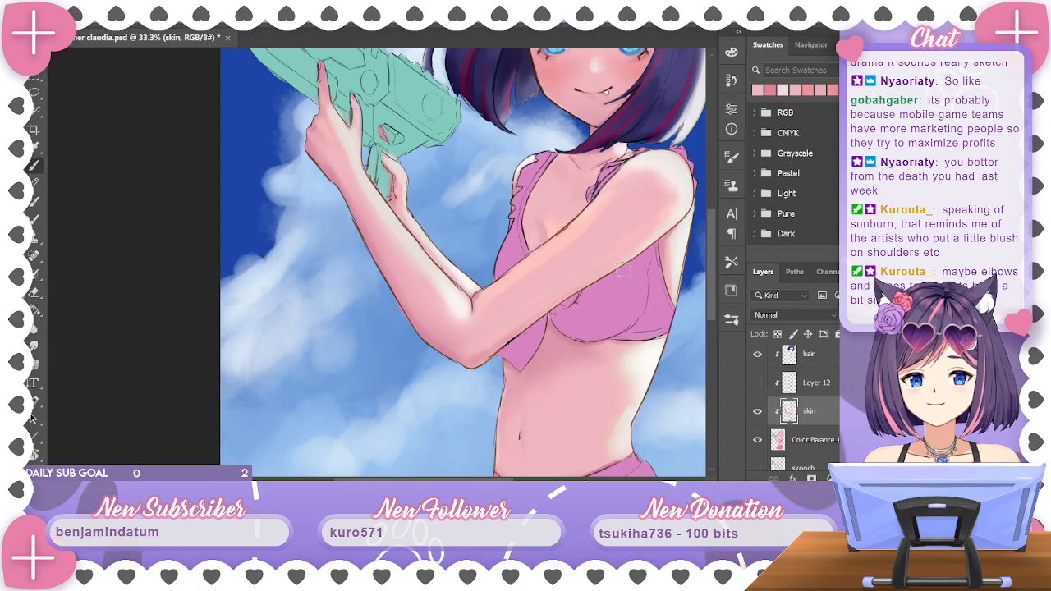
{"action": "left_click", "coordinate": [758, 412]}
{"action": "left_click", "coordinate": [758, 411]}
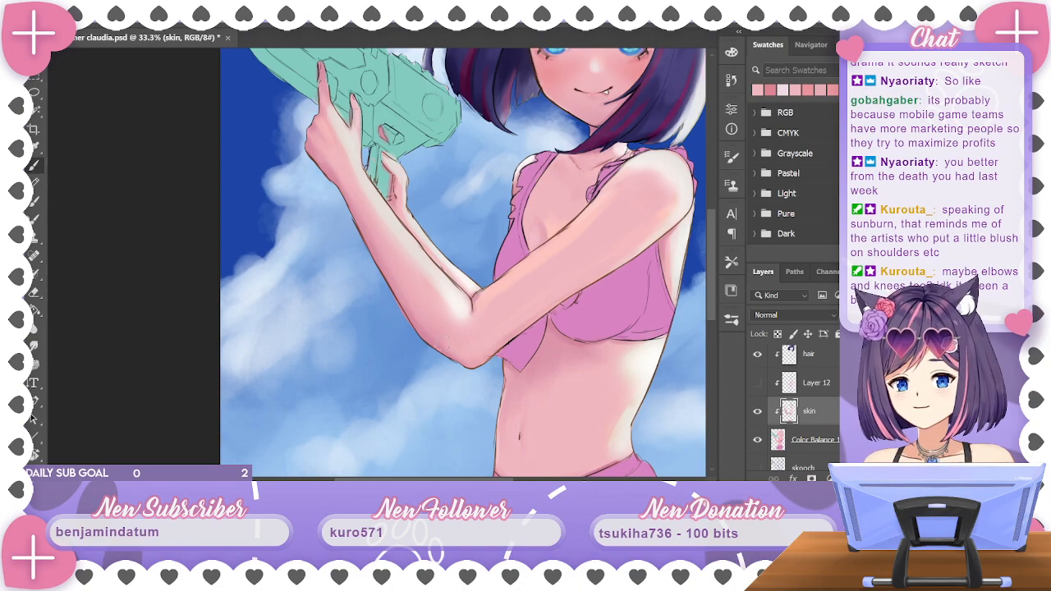
Brush a soft red blush onto the elbow on the skin layer with the "Airbrush Soft Round 100" brush
{"action": "left_click", "coordinate": [69, 18]}
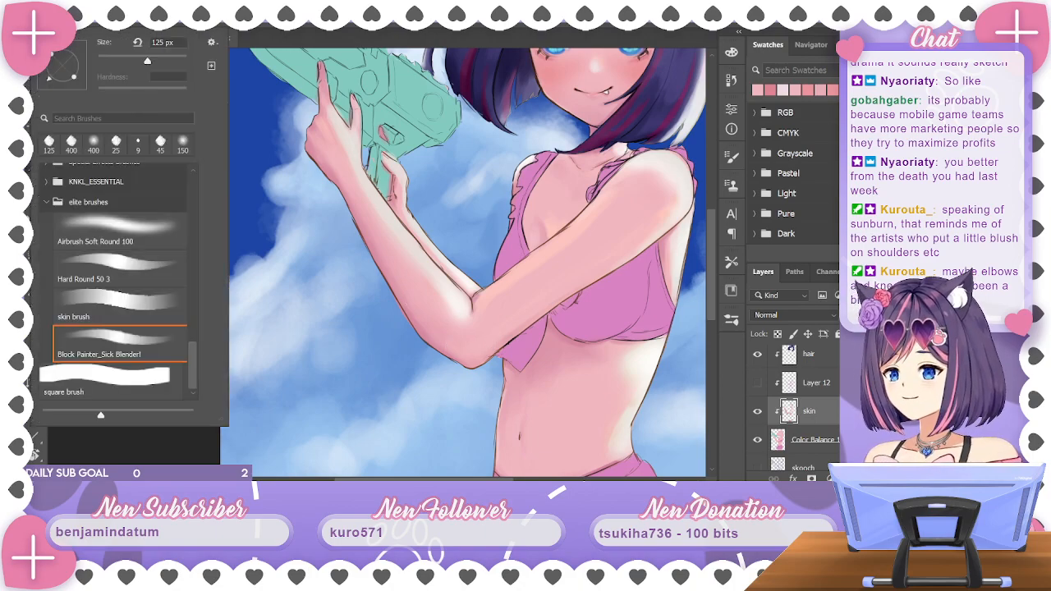
{"action": "left_click", "coordinate": [160, 224]}
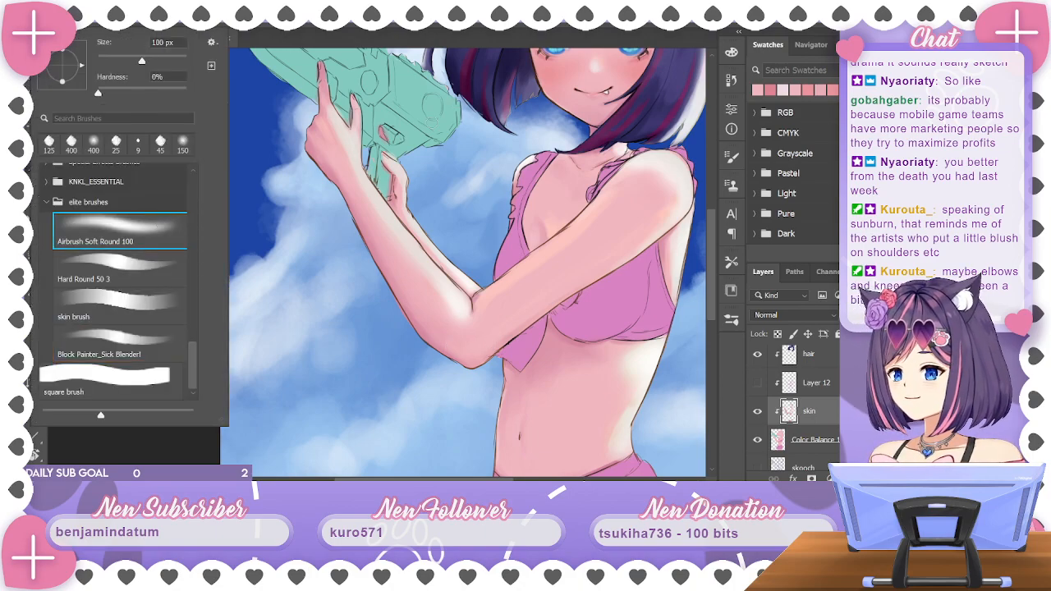
{"action": "left_click", "coordinate": [636, 94]}
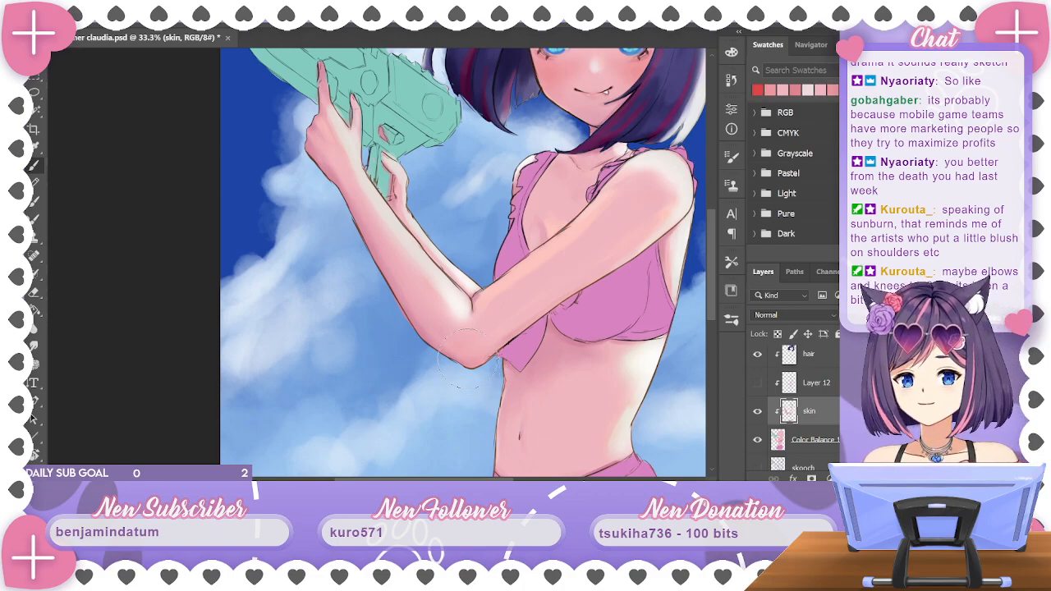
{"action": "left_click_drag", "start_coordinate": [472, 374], "coordinate": [453, 362]}
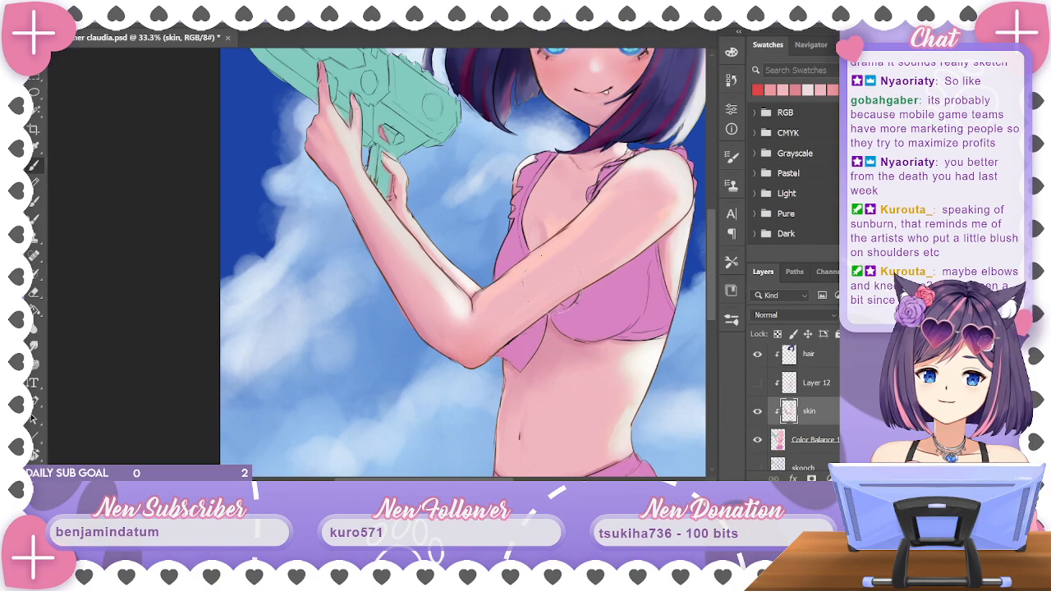
{"action": "left_click_drag", "start_coordinate": [680, 246], "coordinate": [615, 322]}
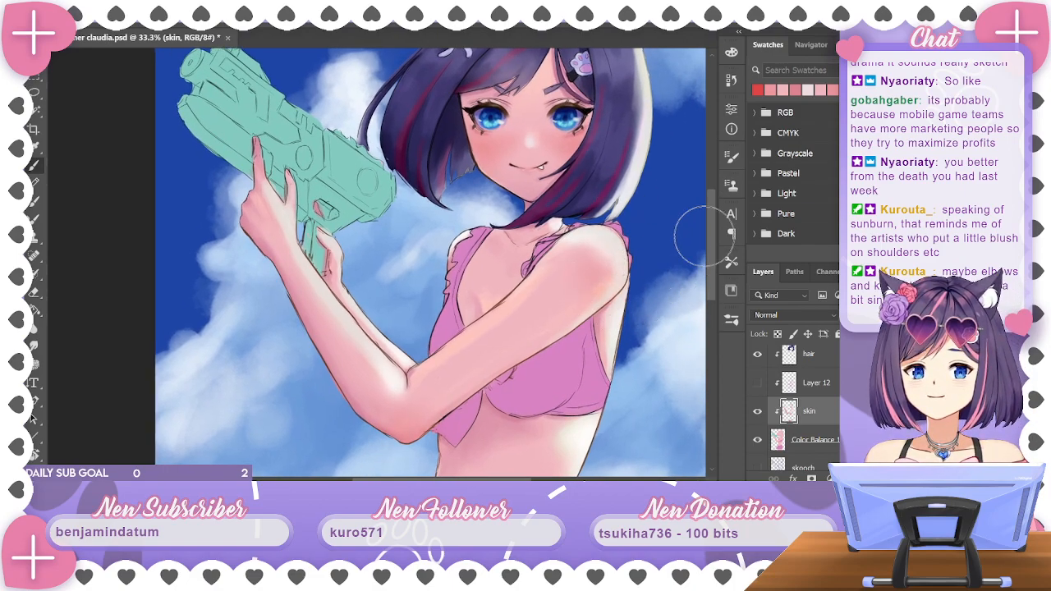
{"action": "scroll", "coordinate": [693, 255], "scroll_direction": "down", "scroll_amount": 2}
{"action": "left_click_drag", "start_coordinate": [616, 172], "coordinate": [628, 181]}
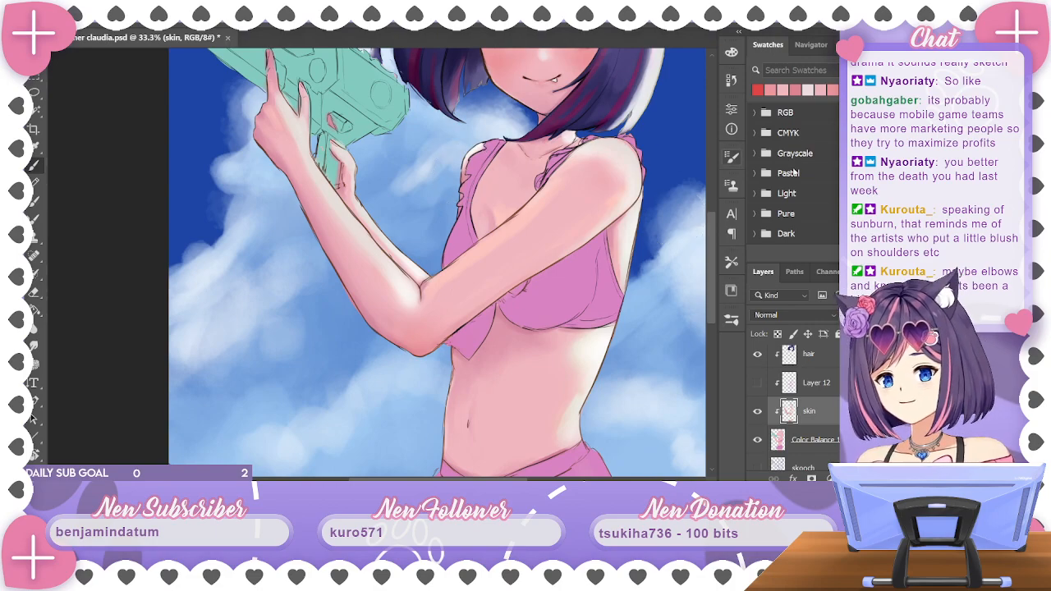
View the whole illustration, switch to the Eraser tool, and save the file
{"action": "key", "text": "ctrl+0"}
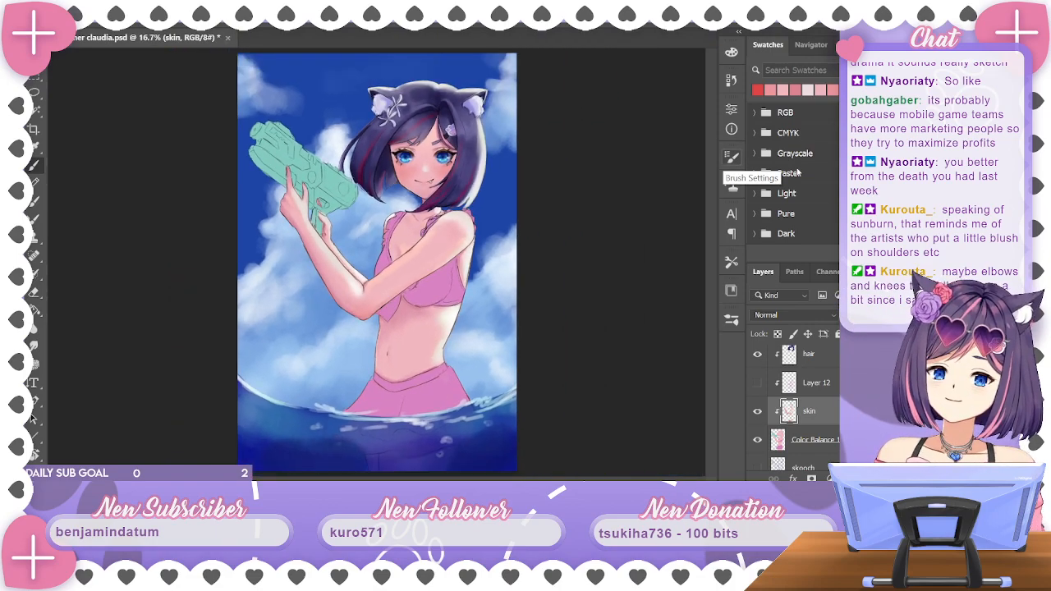
{"action": "left_click", "coordinate": [35, 293]}
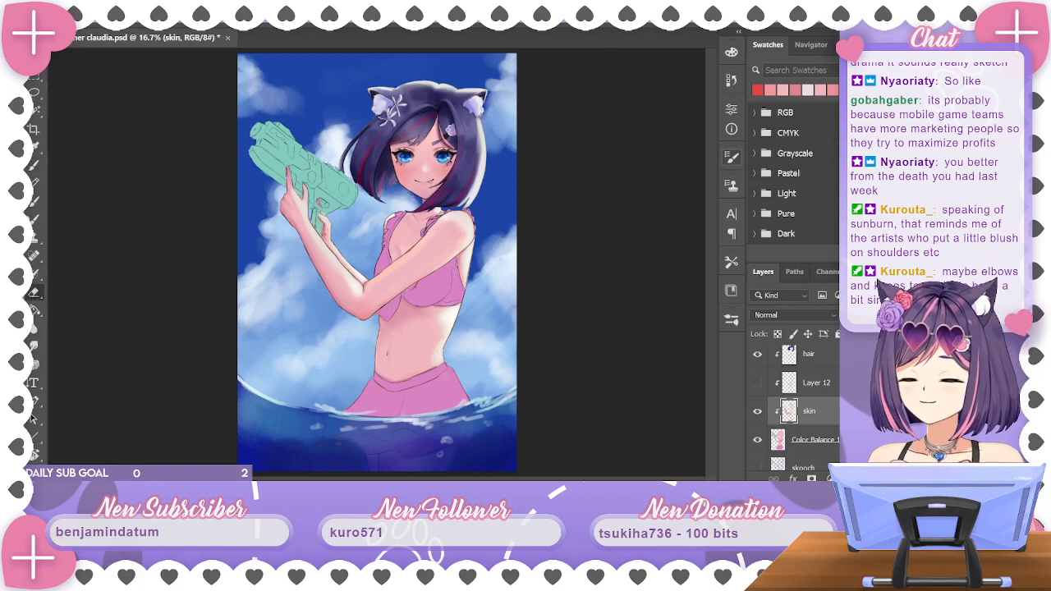
{"action": "key", "text": "ctrl+s"}
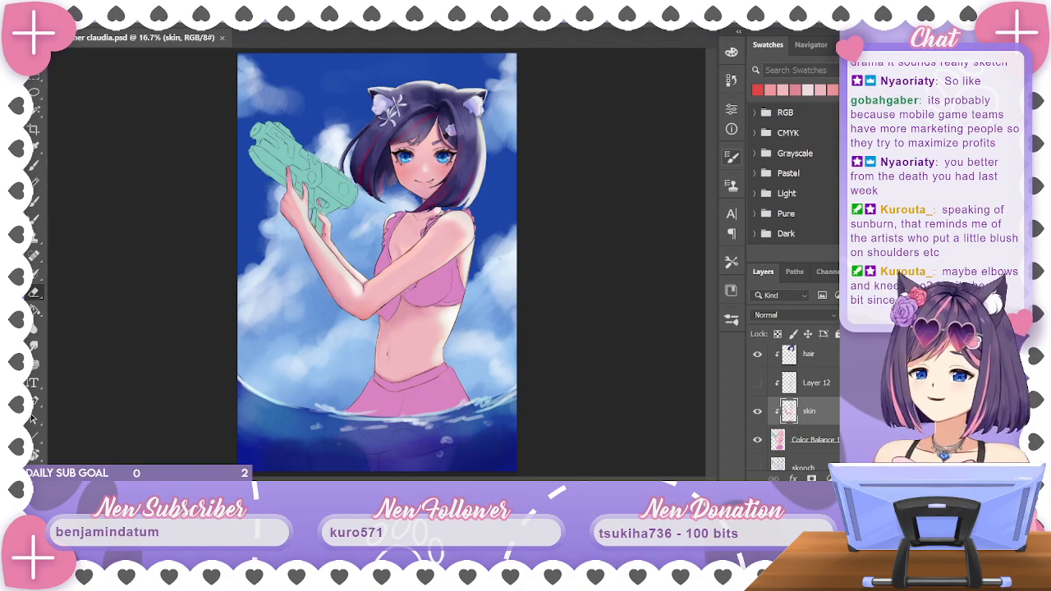
Try to erase the stray pink mark on the water gun's grip between the hands on the skin layer
{"action": "key", "text": "ctrl+plus"}
{"action": "key", "text": "ctrl+plus"}
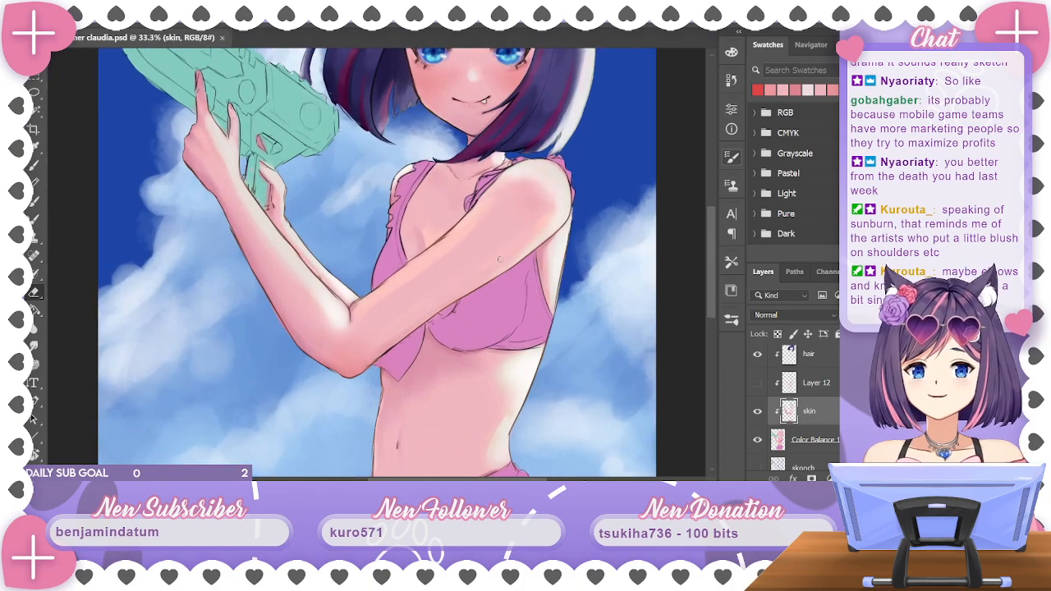
{"action": "left_click_drag", "start_coordinate": [711, 216], "coordinate": [714, 195]}
{"action": "scroll", "coordinate": [657, 191], "scroll_direction": "down", "scroll_amount": 2}
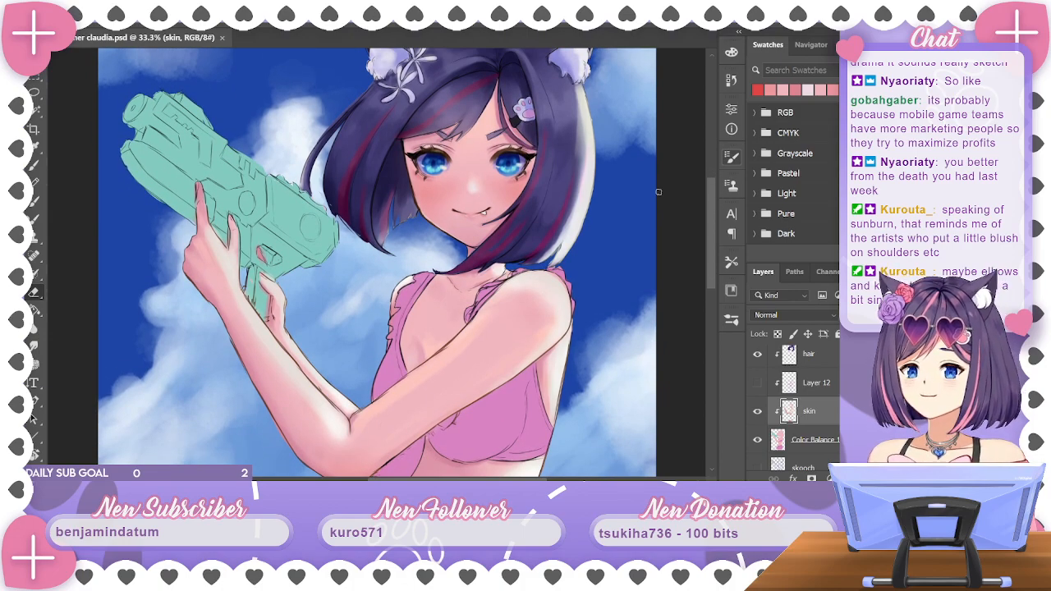
{"action": "mouse_move", "coordinate": [706, 220]}
{"action": "left_mouse_down"}
{"action": "mouse_move", "coordinate": [711, 242]}
{"action": "mouse_move", "coordinate": [715, 203]}
{"action": "left_mouse_up"}
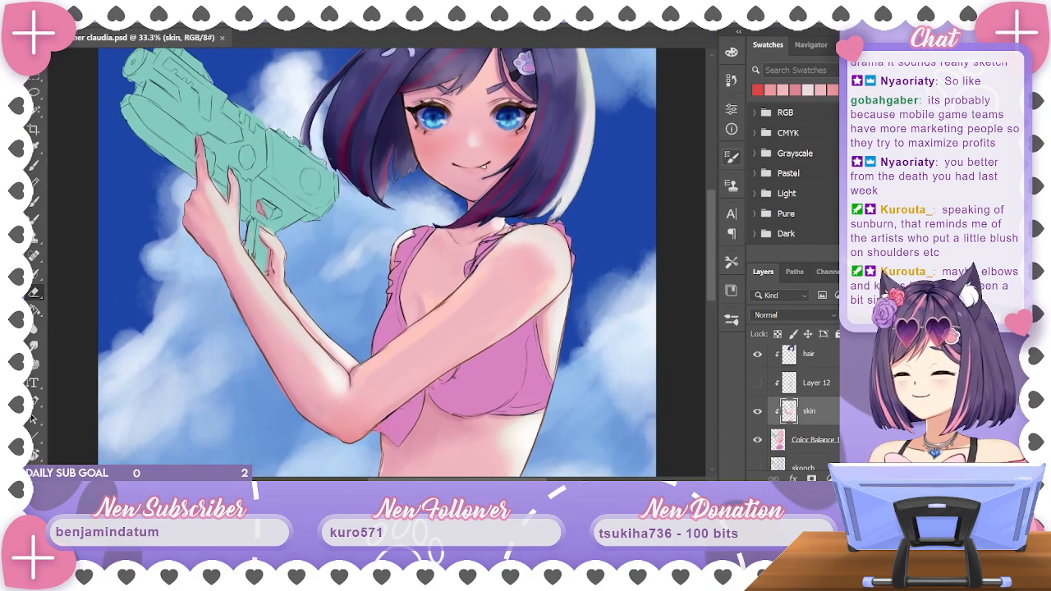
{"action": "scroll", "coordinate": [305, 234], "scroll_direction": "up", "scroll_amount": 4}
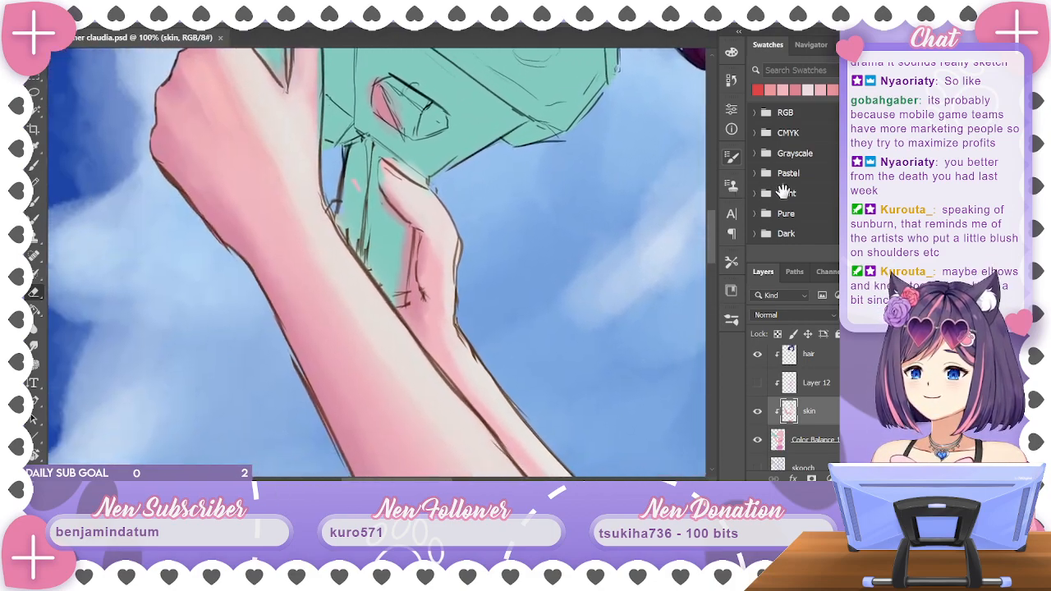
{"action": "scroll", "coordinate": [376, 263], "scroll_direction": "left", "scroll_amount": 2}
{"action": "mouse_move", "coordinate": [355, 197]}
{"action": "left_mouse_down"}
{"action": "mouse_move", "coordinate": [370, 150]}
{"action": "mouse_move", "coordinate": [382, 197]}
{"action": "left_mouse_up"}
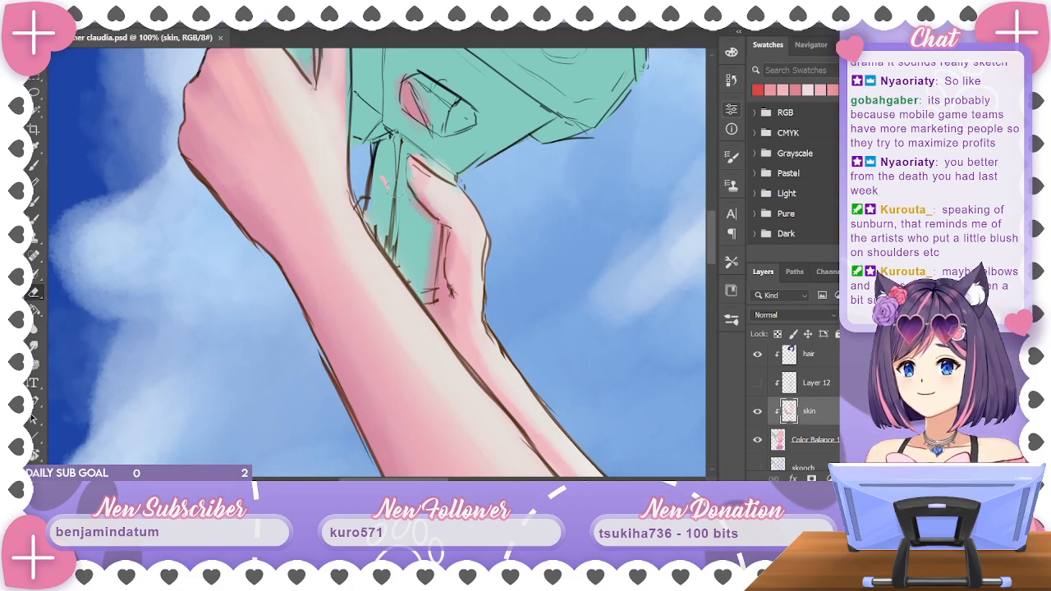
{"action": "left_click", "coordinate": [380, 182]}
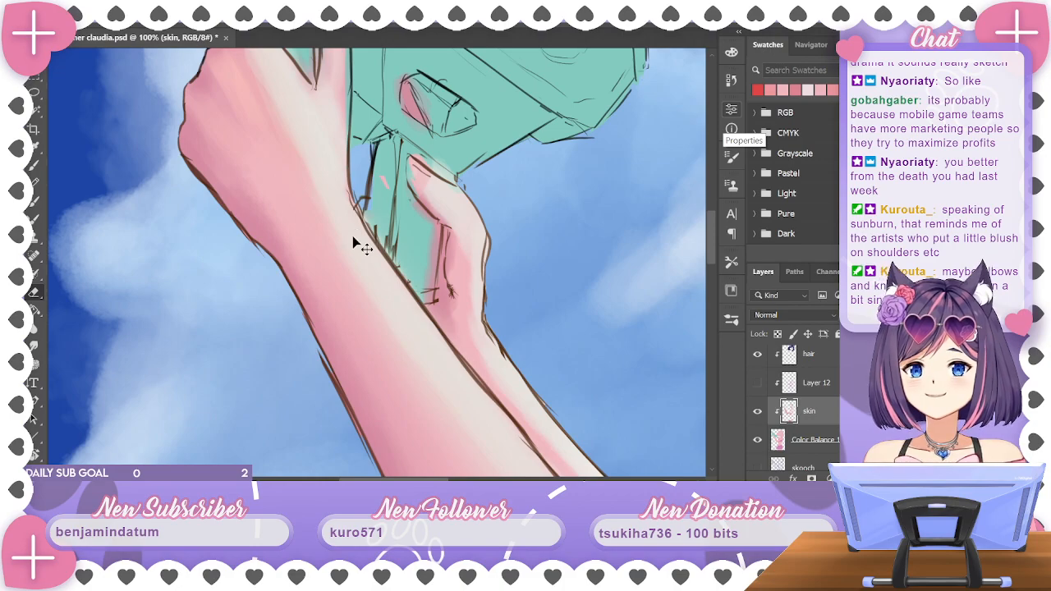
Inspect the hands on the water gun and compare them with the skin layer hidden and shown
{"action": "left_click_drag", "start_coordinate": [645, 271], "coordinate": [581, 264]}
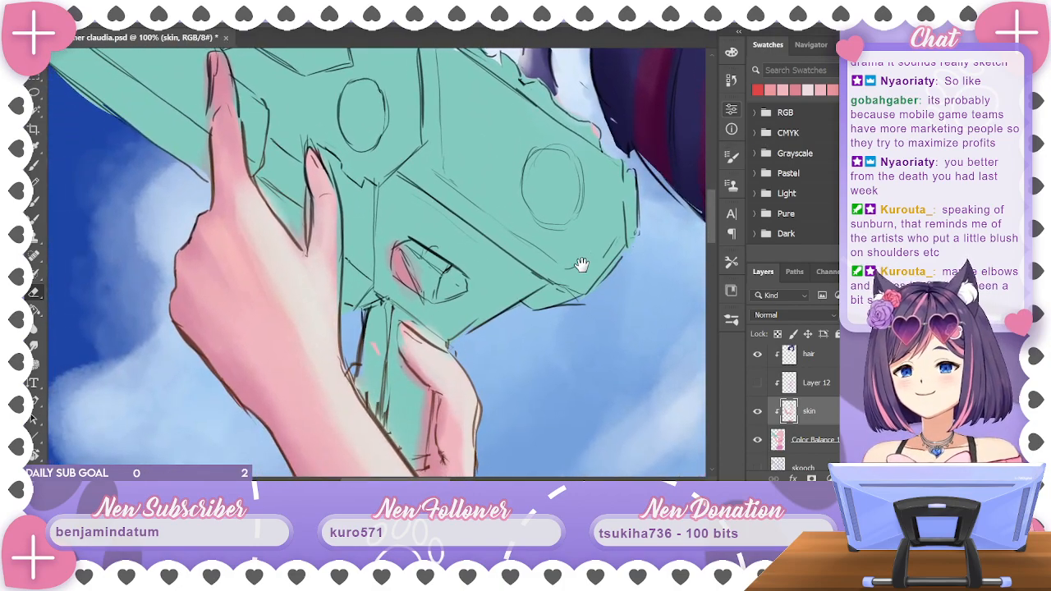
{"action": "scroll", "coordinate": [796, 411], "scroll_direction": "up", "scroll_amount": 5}
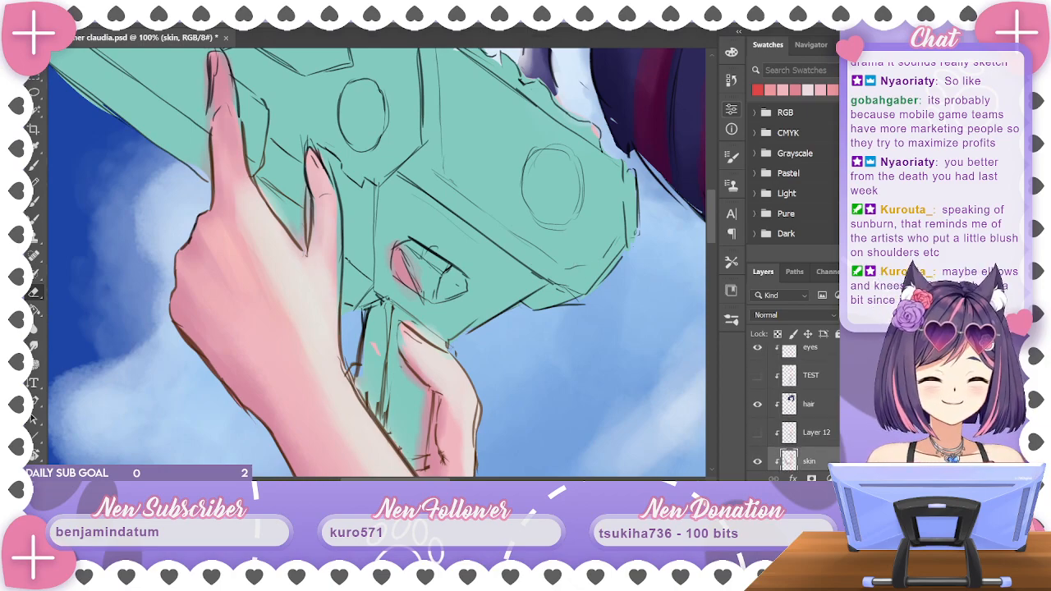
{"action": "scroll", "coordinate": [796, 410], "scroll_direction": "down", "scroll_amount": 5}
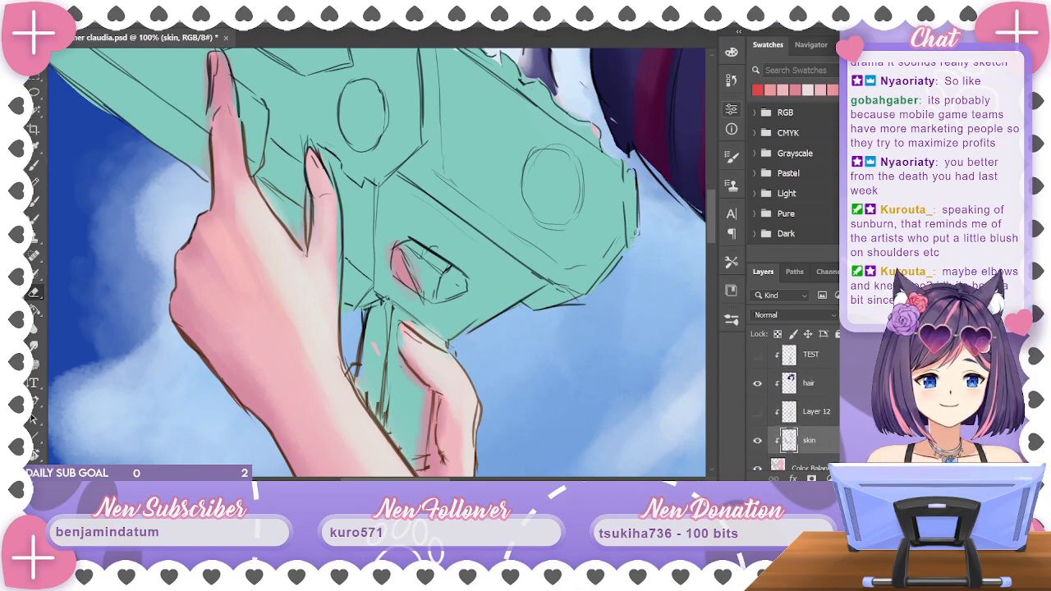
{"action": "scroll", "coordinate": [796, 410], "scroll_direction": "down", "scroll_amount": 3}
{"action": "scroll", "coordinate": [797, 411], "scroll_direction": "up", "scroll_amount": 3}
{"action": "left_click", "coordinate": [758, 400]}
{"action": "left_click", "coordinate": [758, 401]}
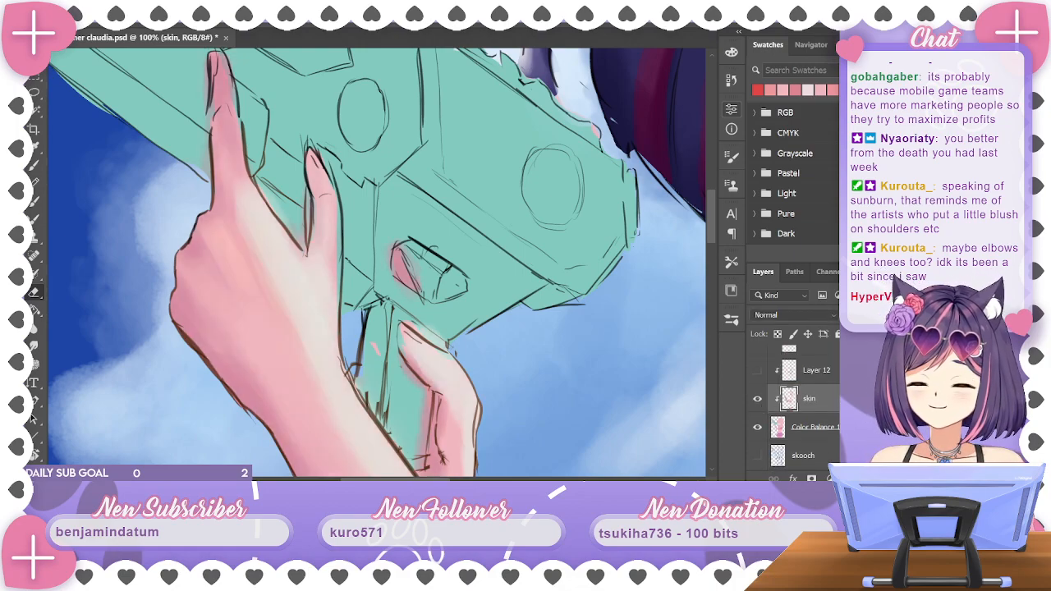
Paint over the stray pink mark on the water gun's grip with sampled teal on the "Color Balance 1 copy" layer, using the "Block Painter_Sick Blender!" brush
{"action": "scroll", "coordinate": [788, 402], "scroll_direction": "down", "scroll_amount": 2}
{"action": "left_click", "coordinate": [756, 411]}
{"action": "left_click", "coordinate": [757, 410]}
{"action": "left_click", "coordinate": [813, 383]}
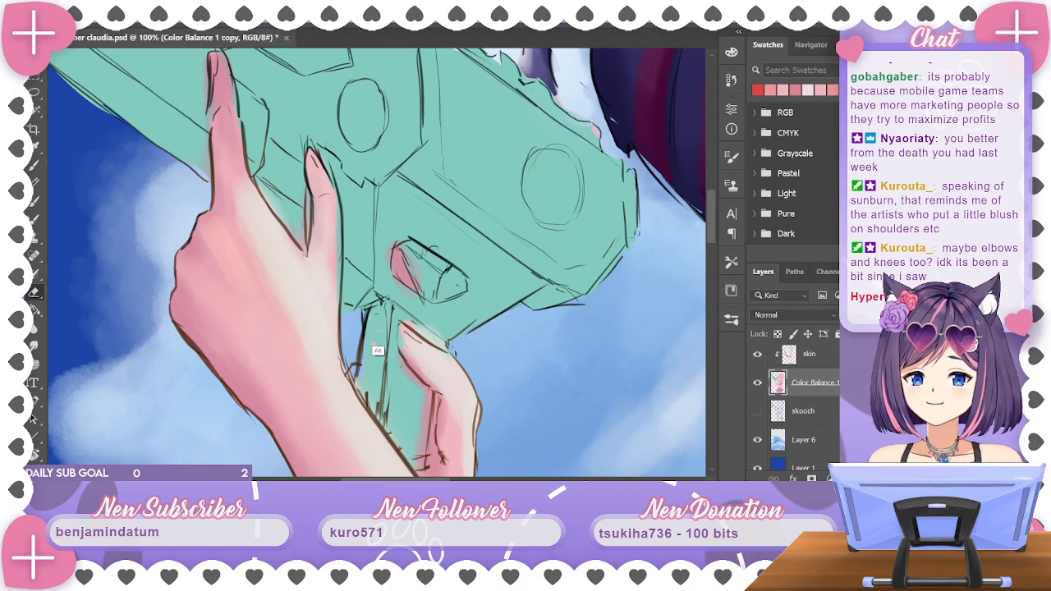
{"action": "key", "text": "b"}
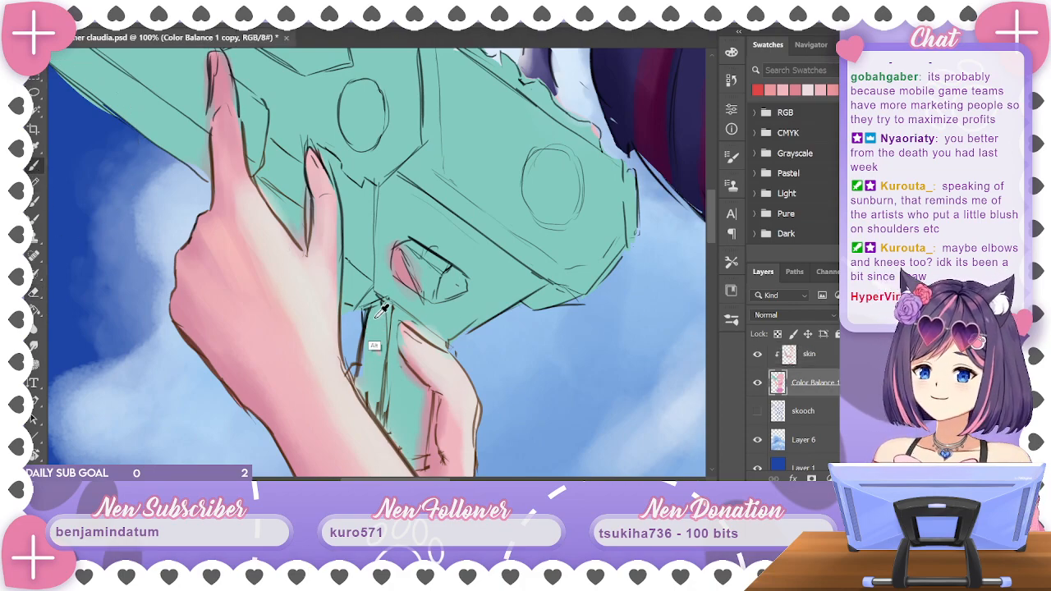
{"action": "right_click", "coordinate": [128, 41]}
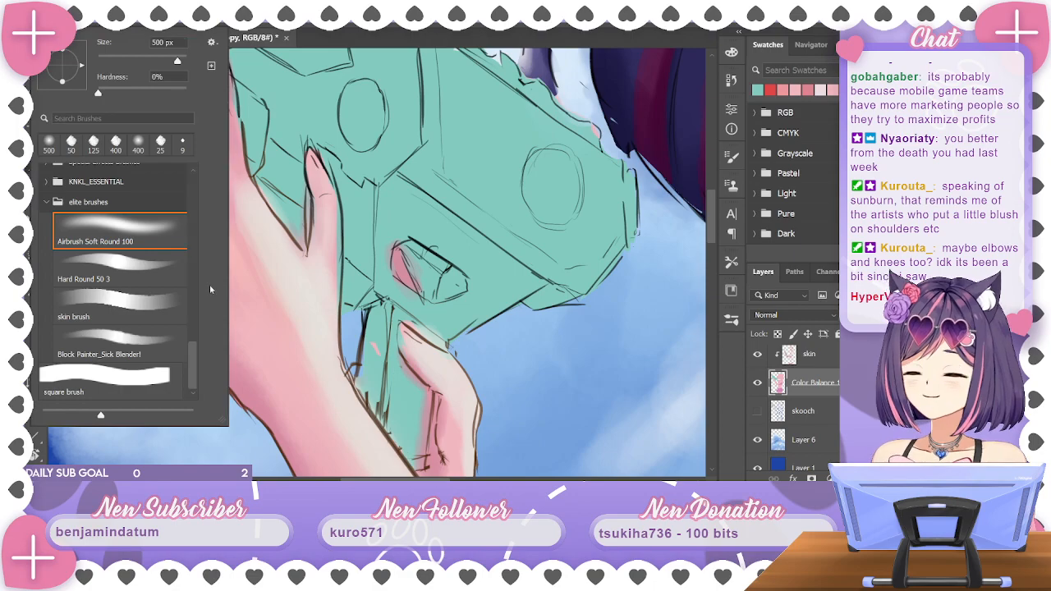
{"action": "left_click", "coordinate": [169, 341]}
{"action": "key", "text": "Return"}
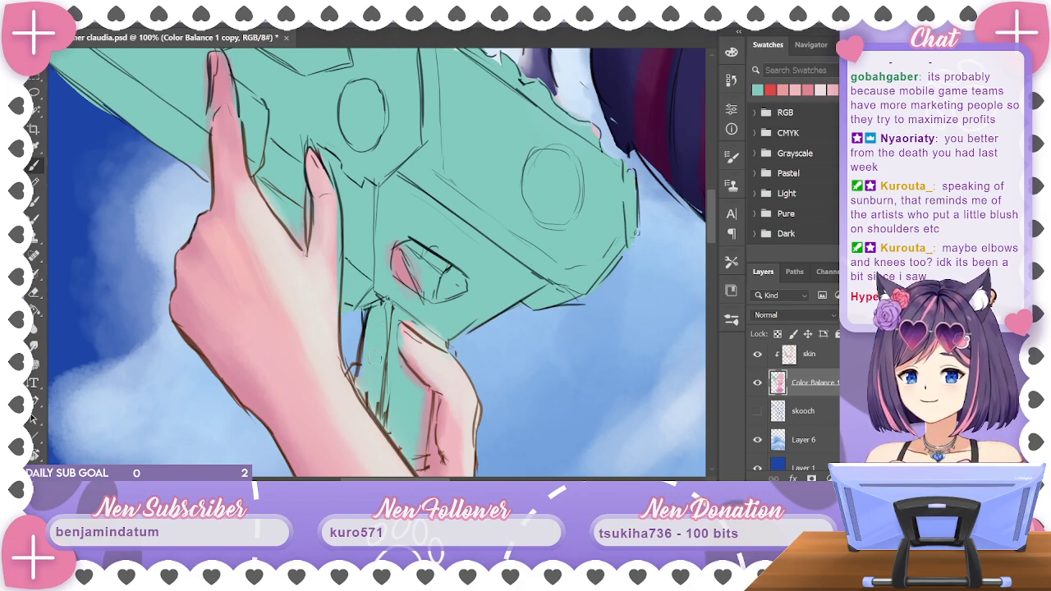
{"action": "left_click_drag", "start_coordinate": [556, 321], "coordinate": [526, 312]}
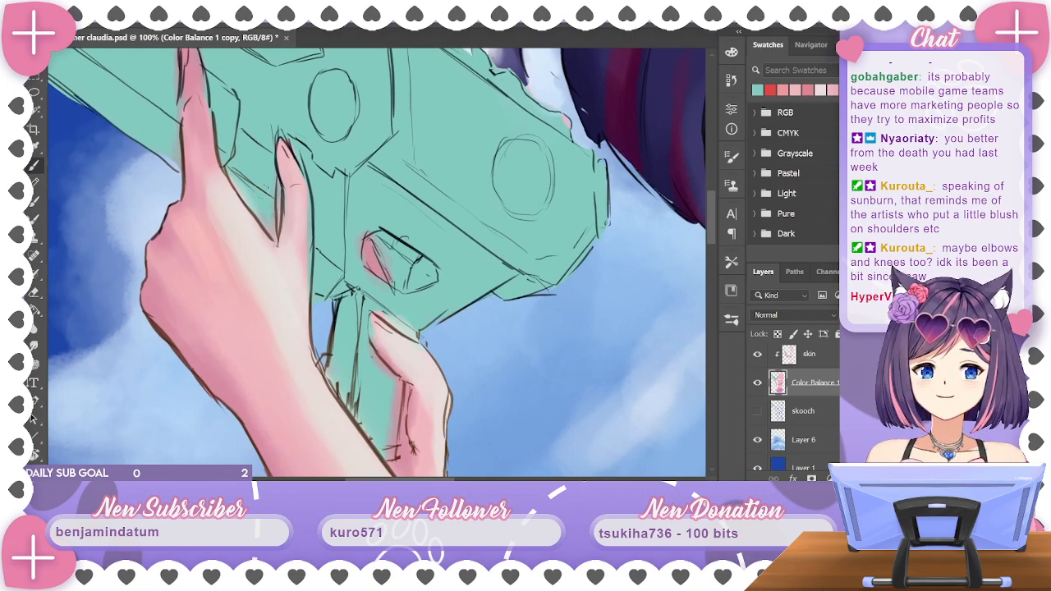
Switch back to the skin layer and review the whole illustration
{"action": "left_click", "coordinate": [809, 355]}
{"action": "key", "text": "ctrl+minus"}
{"action": "key", "text": "ctrl+minus"}
{"action": "key", "text": "ctrl+minus"}
{"action": "key", "text": "ctrl+minus"}
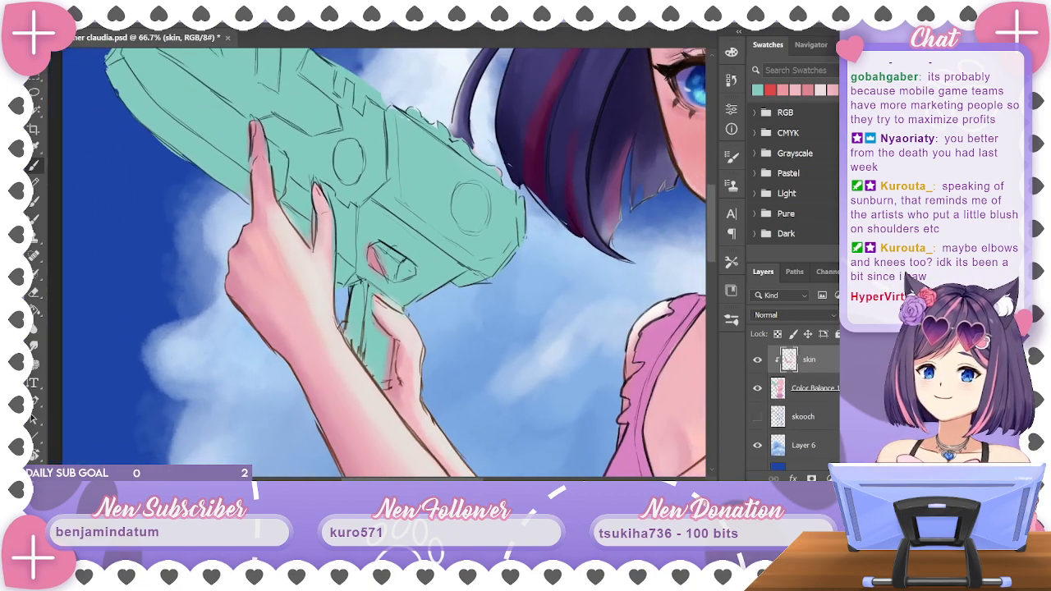
{"action": "key", "text": "ctrl+minus"}
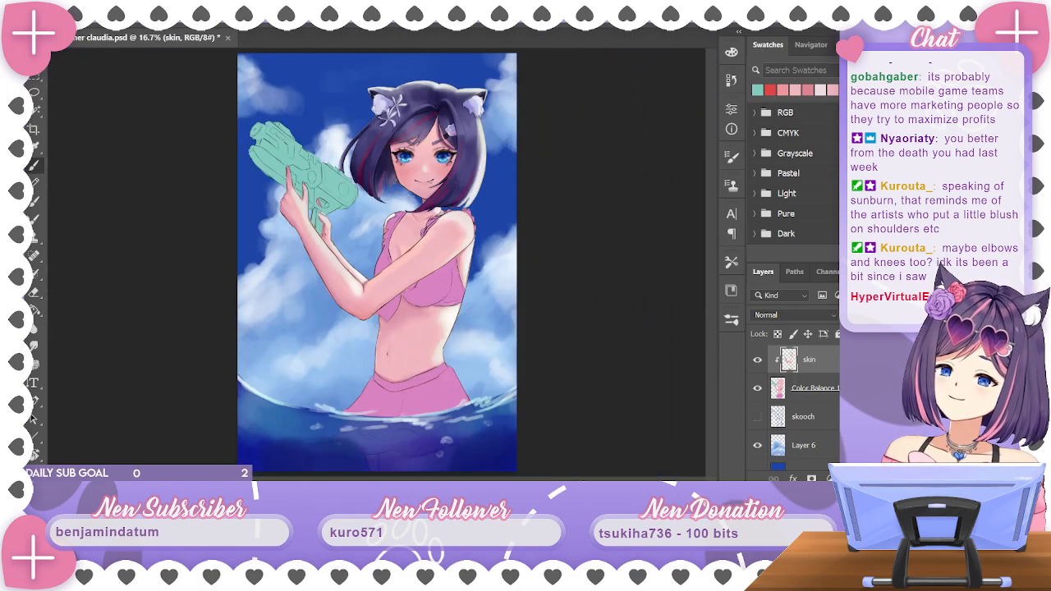
{"action": "key", "text": "ctrl+plus"}
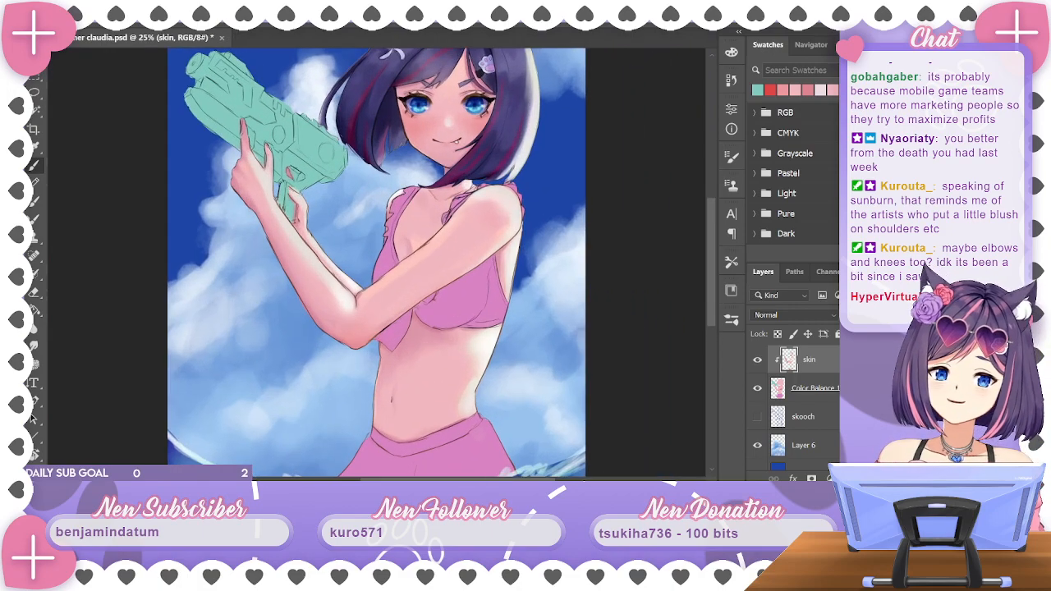
Select the pink bikini top and skirt areas of the "Color Balance 1 copy" layer with the Magic Wand
{"action": "scroll", "coordinate": [793, 410], "scroll_direction": "up", "scroll_amount": 4}
{"action": "scroll", "coordinate": [794, 411], "scroll_direction": "down", "scroll_amount": 5}
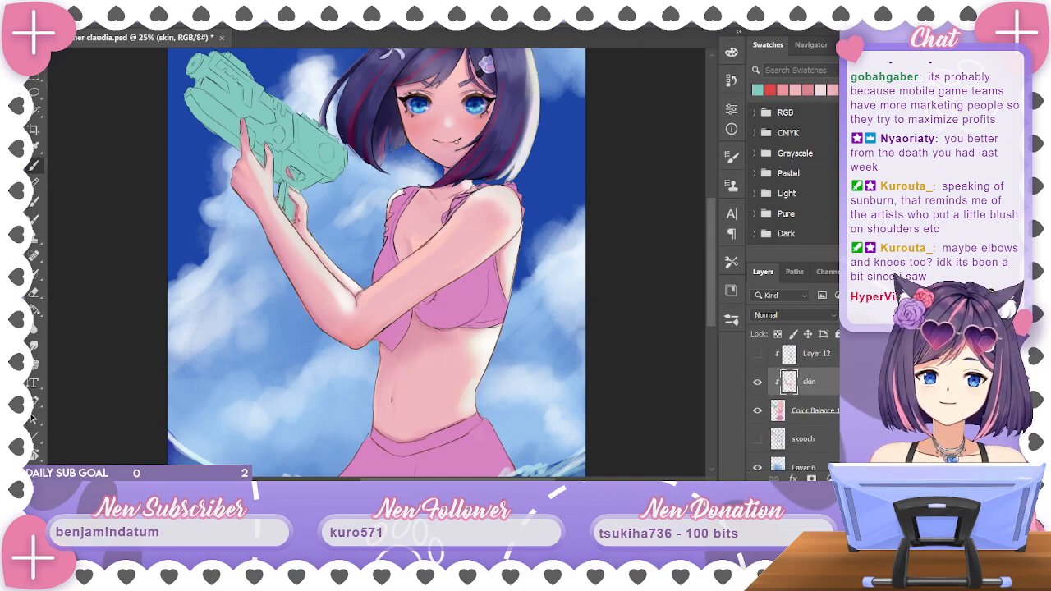
{"action": "left_click", "coordinate": [777, 411]}
{"action": "left_click", "coordinate": [523, 196]}
{"action": "left_click", "coordinate": [468, 311], "text": "shift"}
{"action": "left_click", "coordinate": [467, 415], "text": "shift"}
{"action": "scroll", "coordinate": [551, 429], "scroll_direction": "down", "scroll_amount": 5}
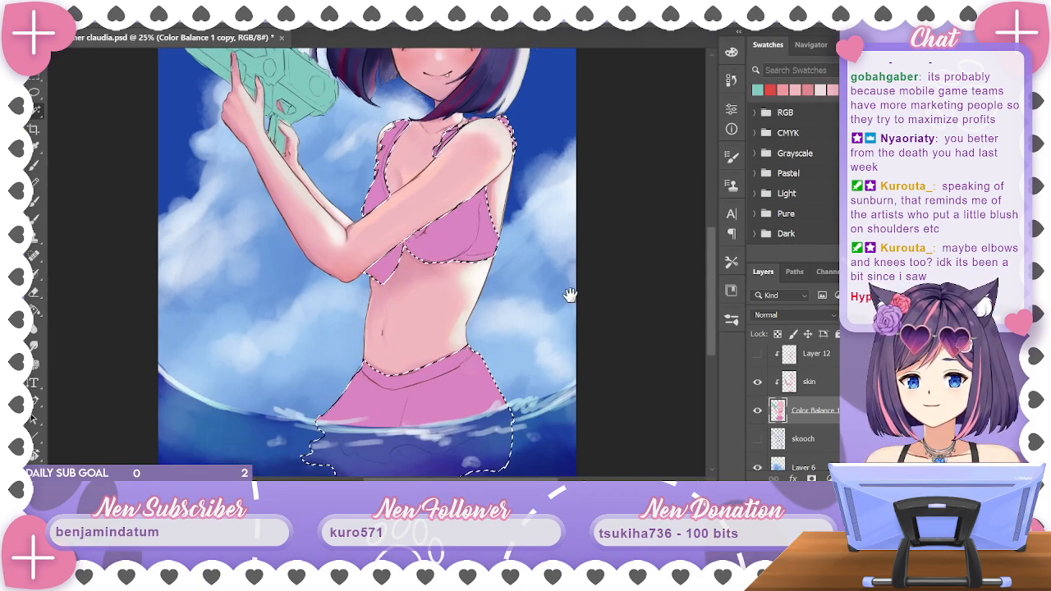
{"action": "scroll", "coordinate": [780, 394], "scroll_direction": "up", "scroll_amount": 4}
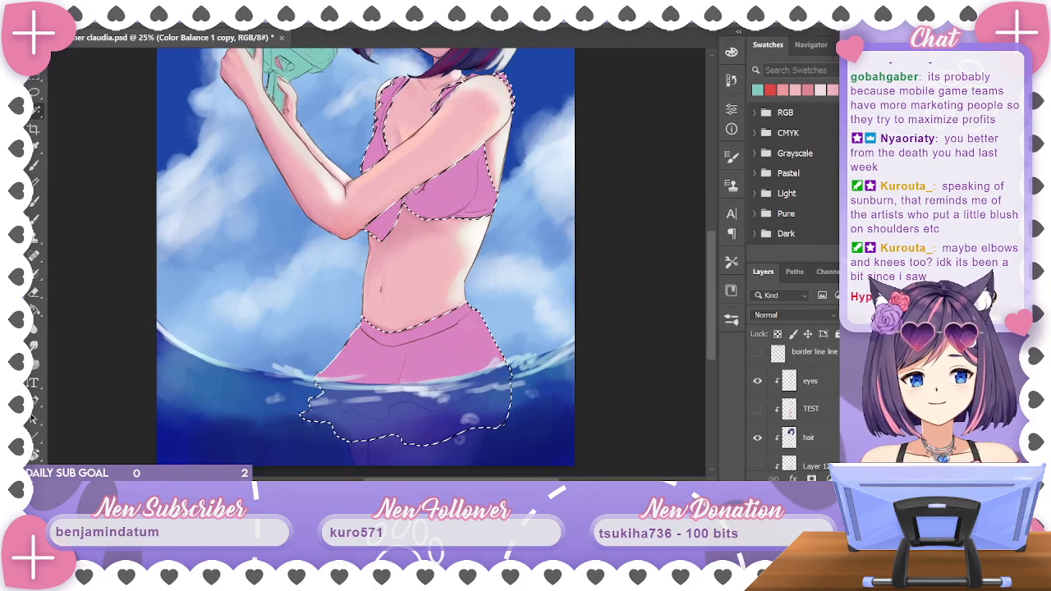
{"action": "left_click_drag", "start_coordinate": [590, 365], "coordinate": [587, 408]}
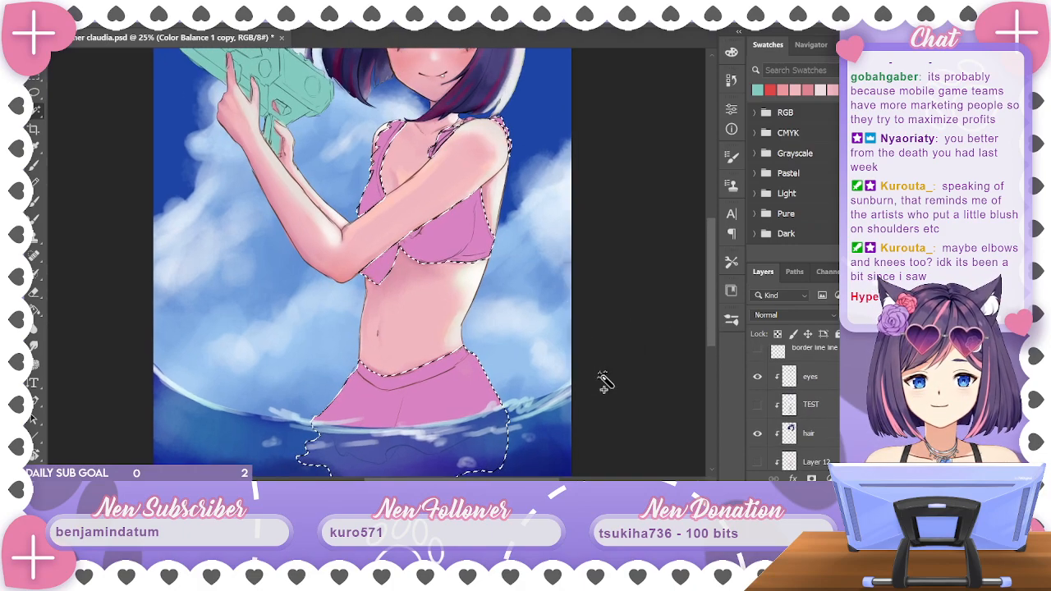
Show Layer 12 and add a new clipped layer above it, below the hair layer
{"action": "left_click", "coordinate": [811, 434]}
{"action": "left_click", "coordinate": [814, 461]}
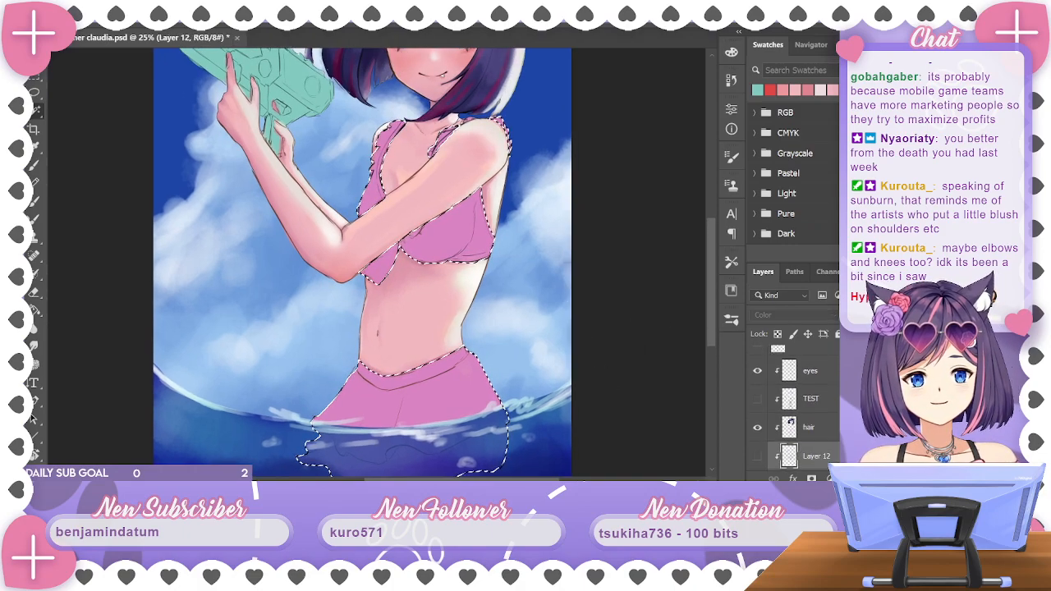
{"action": "scroll", "coordinate": [813, 448], "scroll_direction": "down", "scroll_amount": 2}
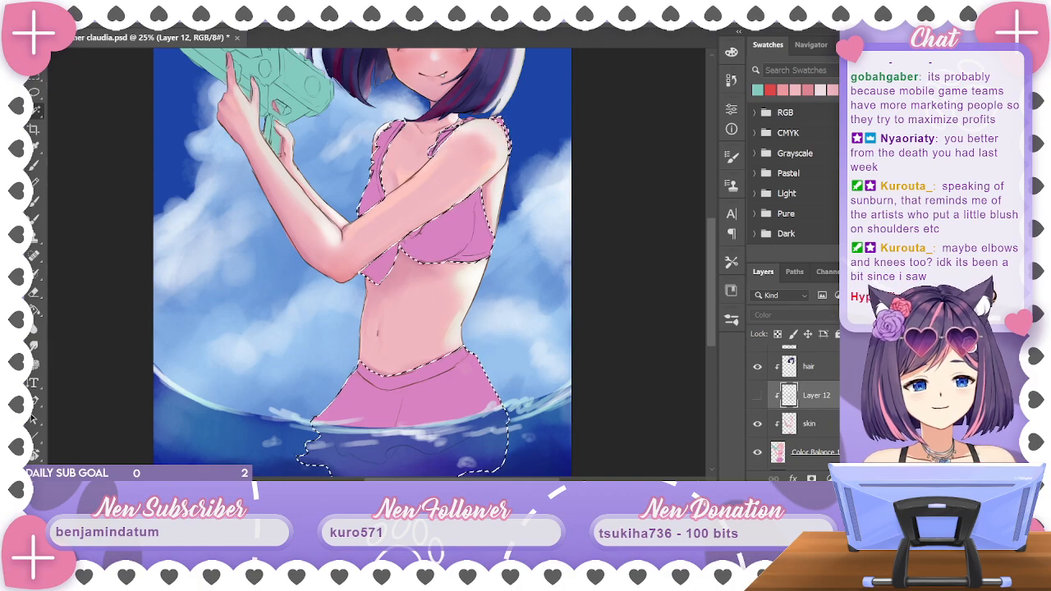
{"action": "left_click", "coordinate": [757, 394]}
{"action": "left_click", "coordinate": [866, 478]}
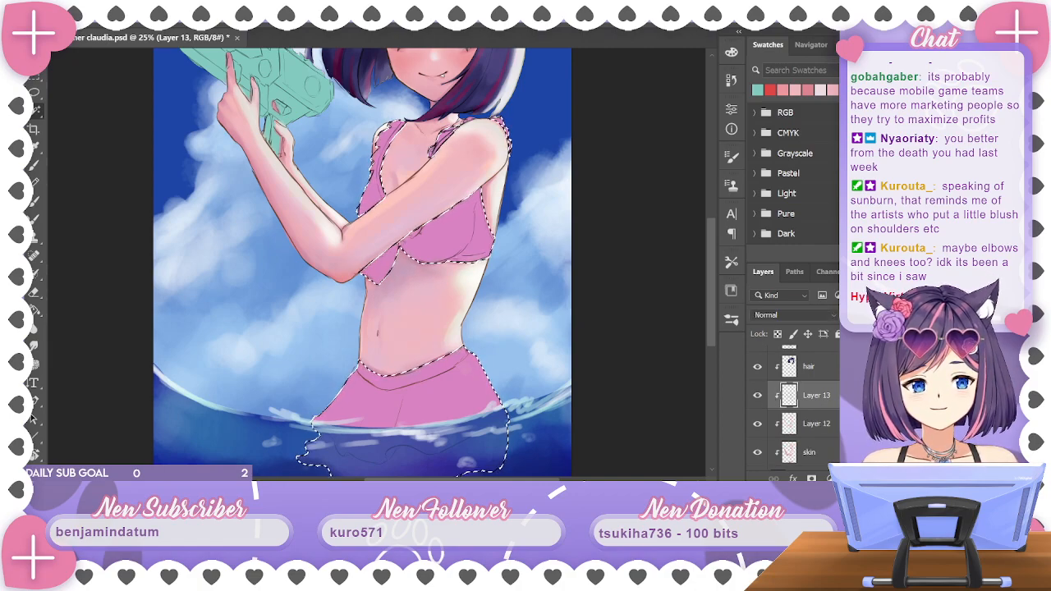
{"action": "left_click_drag", "start_coordinate": [630, 262], "coordinate": [614, 377]}
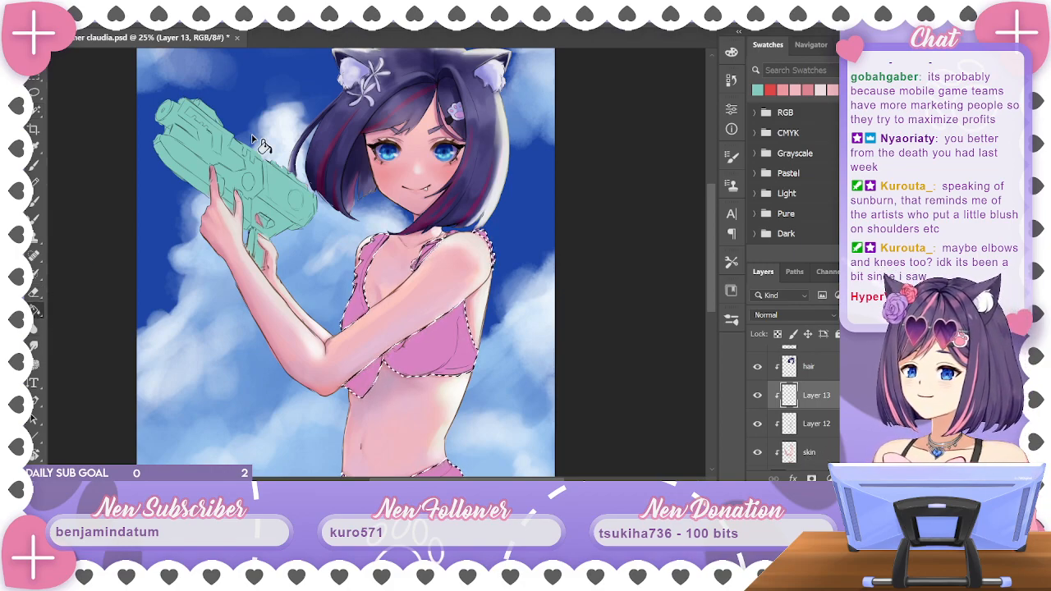
Fill the selected bikini top and skirt with their sampled pink on the new layer using the Paint Bucket, and deselect
{"action": "left_click", "coordinate": [35, 310]}
{"action": "left_click", "coordinate": [445, 340], "text": "alt"}
{"action": "left_click", "coordinate": [446, 337]}
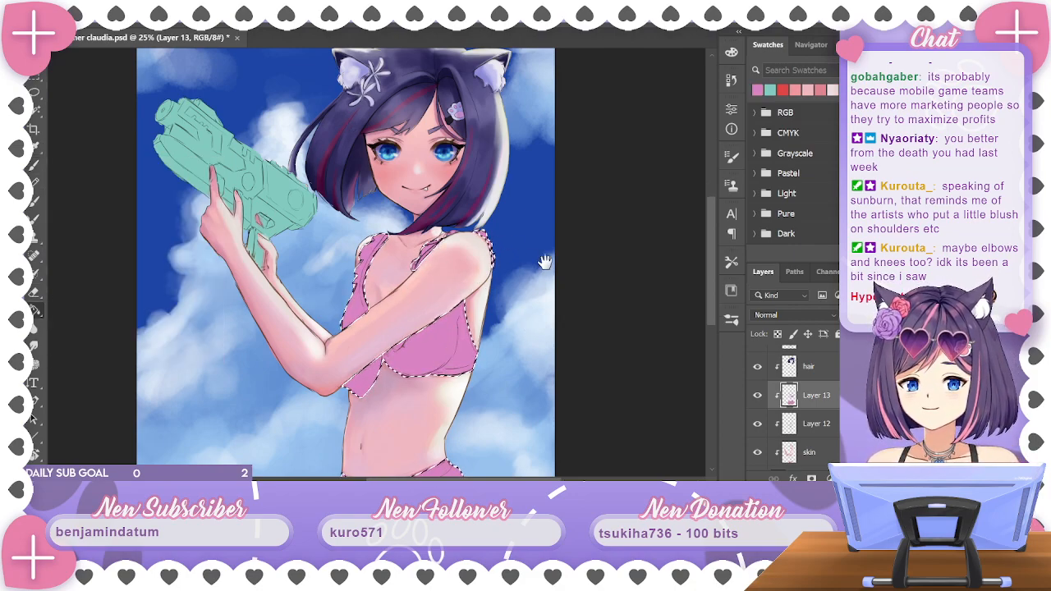
{"action": "left_click_drag", "start_coordinate": [539, 281], "coordinate": [591, 135]}
{"action": "left_click_drag", "start_coordinate": [575, 216], "coordinate": [529, 392]}
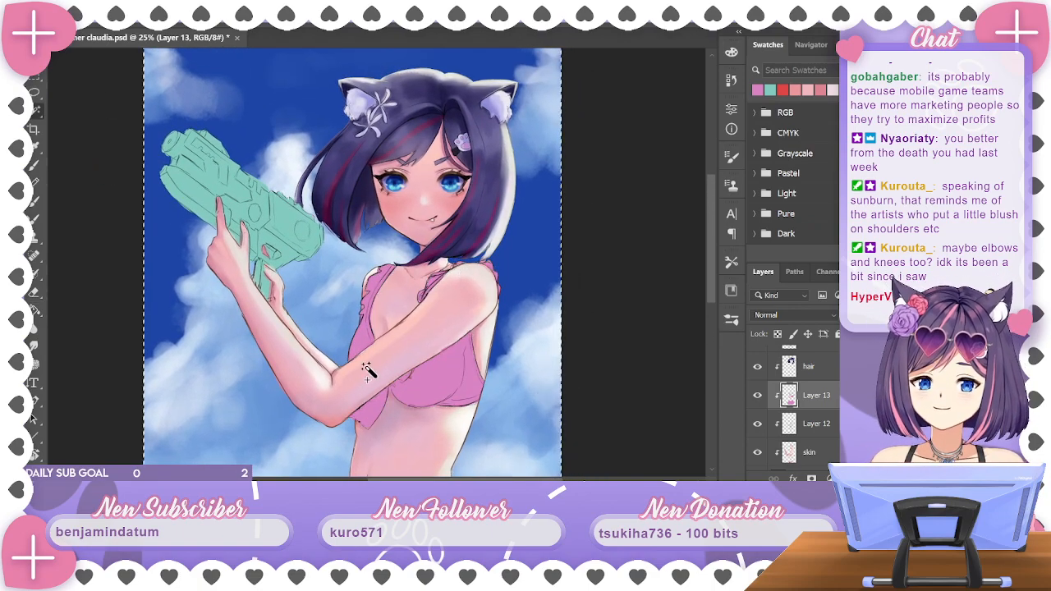
{"action": "key", "text": "ctrl+d"}
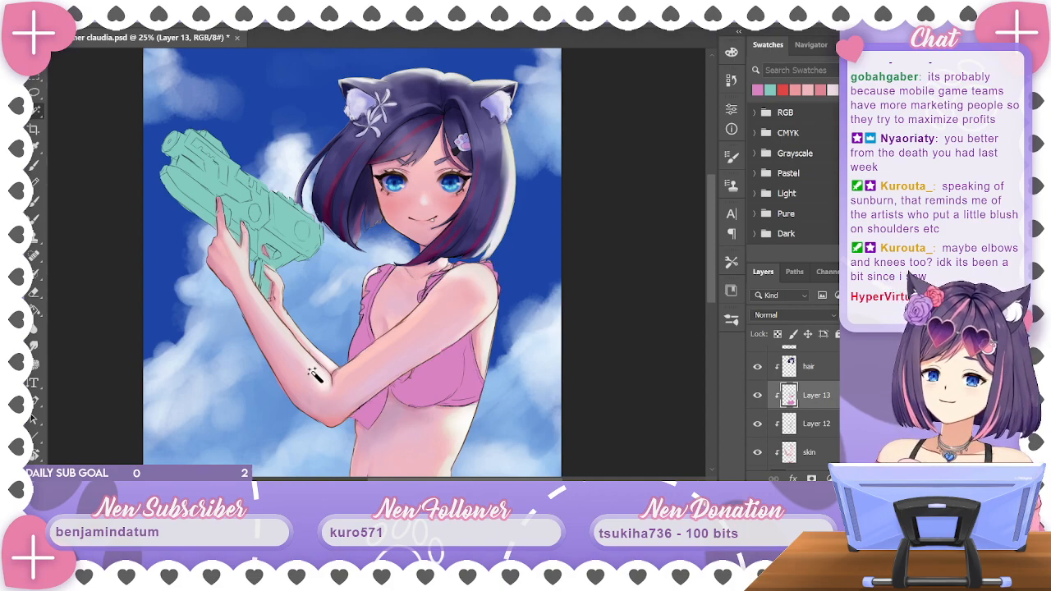
Compare the clothing fill hidden and shown, and lock the transparent pixels of Layer 13
{"action": "left_click", "coordinate": [758, 397]}
{"action": "left_click", "coordinate": [757, 398]}
{"action": "left_click_drag", "start_coordinate": [564, 408], "coordinate": [576, 311]}
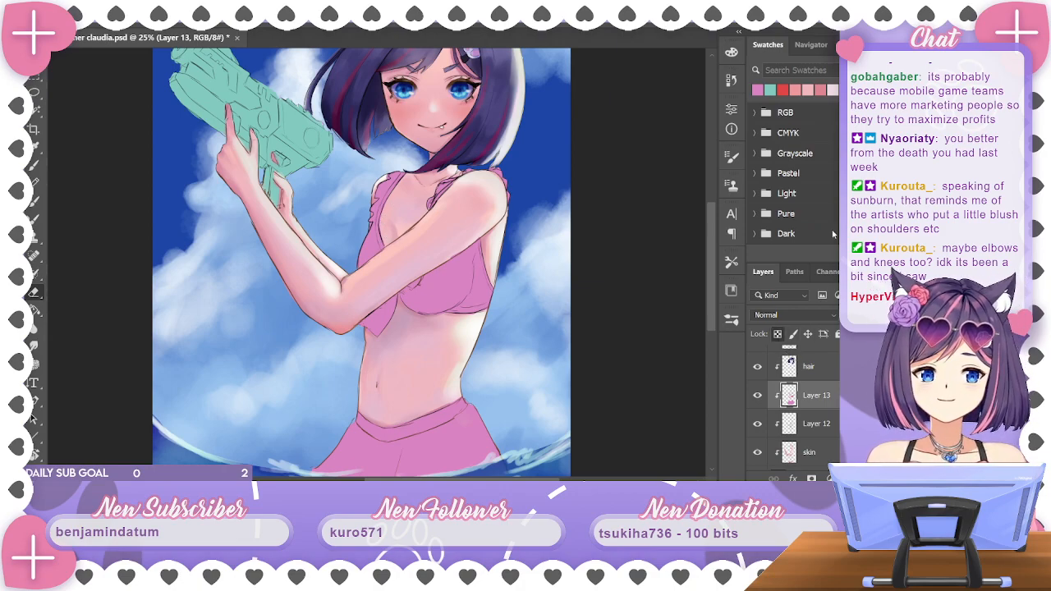
{"action": "left_click_drag", "start_coordinate": [548, 328], "coordinate": [581, 174]}
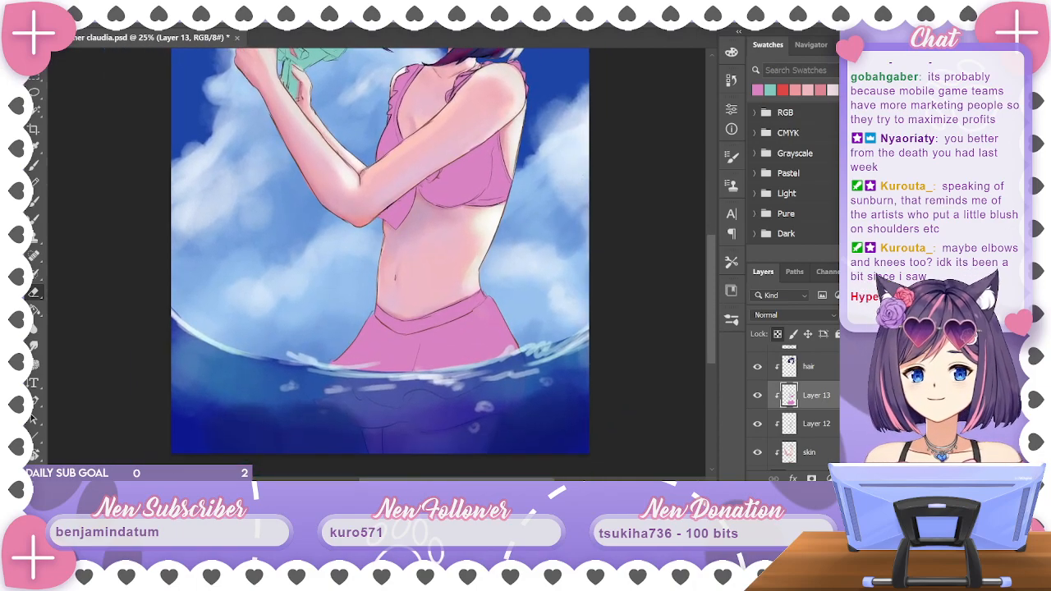
Hide the water on Layer 8 to expose the full skirt, comparing the whole illustration with and without the water
{"action": "scroll", "coordinate": [792, 394], "scroll_direction": "down", "scroll_amount": 5}
{"action": "left_click", "coordinate": [757, 388]}
{"action": "mouse_move", "coordinate": [582, 345]}
{"action": "left_mouse_down"}
{"action": "mouse_move", "coordinate": [567, 284]}
{"action": "mouse_move", "coordinate": [588, 361]}
{"action": "left_mouse_up"}
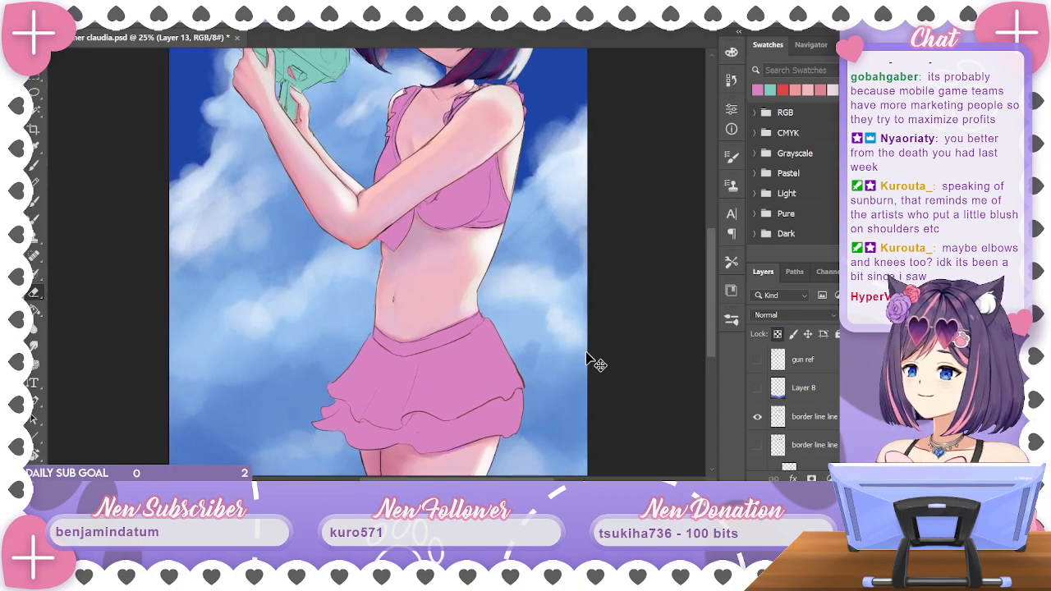
{"action": "key", "text": "ctrl+minus"}
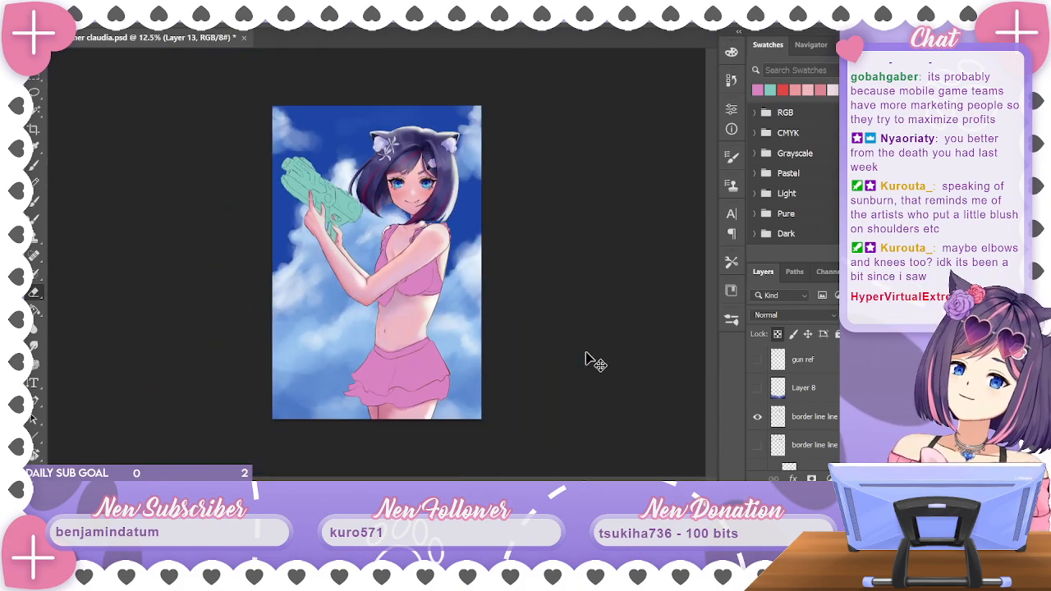
{"action": "key", "text": "ctrl+plus"}
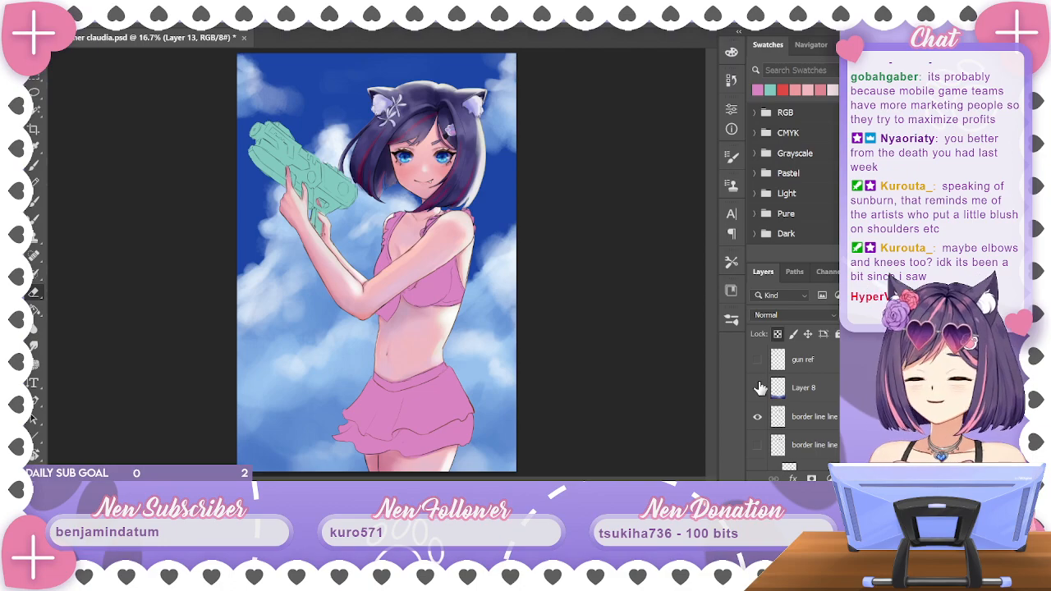
{"action": "left_click", "coordinate": [757, 388]}
{"action": "left_click", "coordinate": [757, 388]}
{"action": "left_click", "coordinate": [757, 387]}
{"action": "left_click", "coordinate": [759, 388]}
{"action": "left_click", "coordinate": [759, 387]}
{"action": "left_click", "coordinate": [757, 388]}
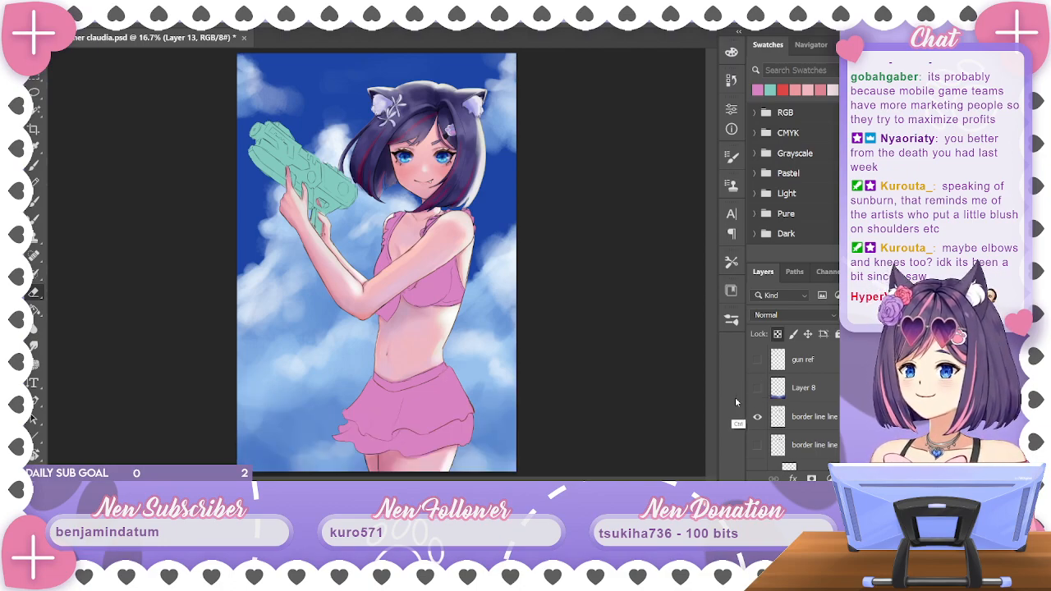
Inspect the skirt's waistband, folds and ruffled tiers up close
{"action": "key", "text": "ctrl+plus"}
{"action": "key", "text": "ctrl+plus"}
{"action": "key", "text": "ctrl+plus"}
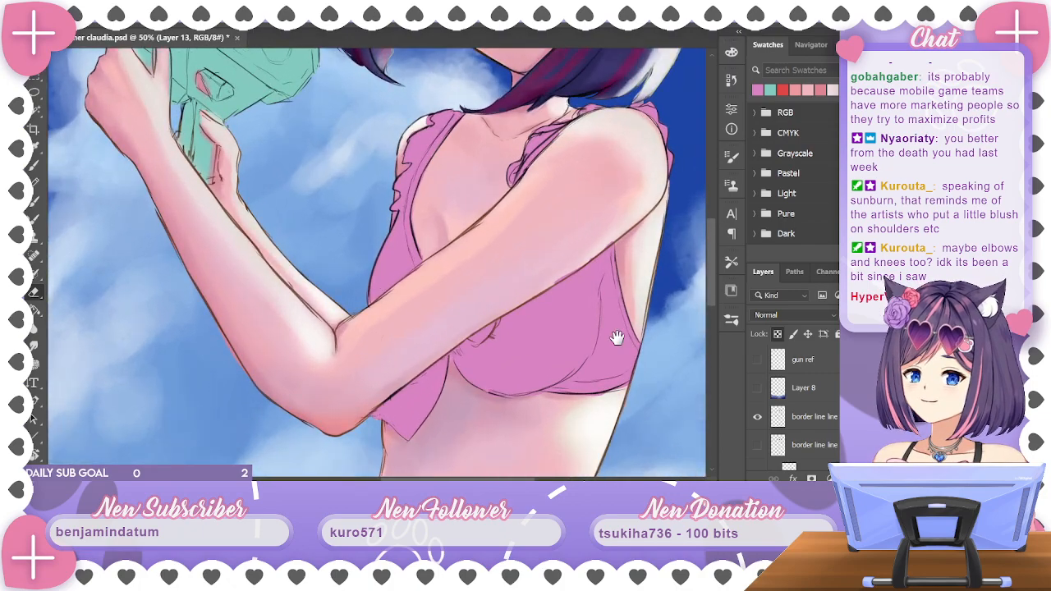
{"action": "left_click_drag", "start_coordinate": [617, 338], "coordinate": [621, 251]}
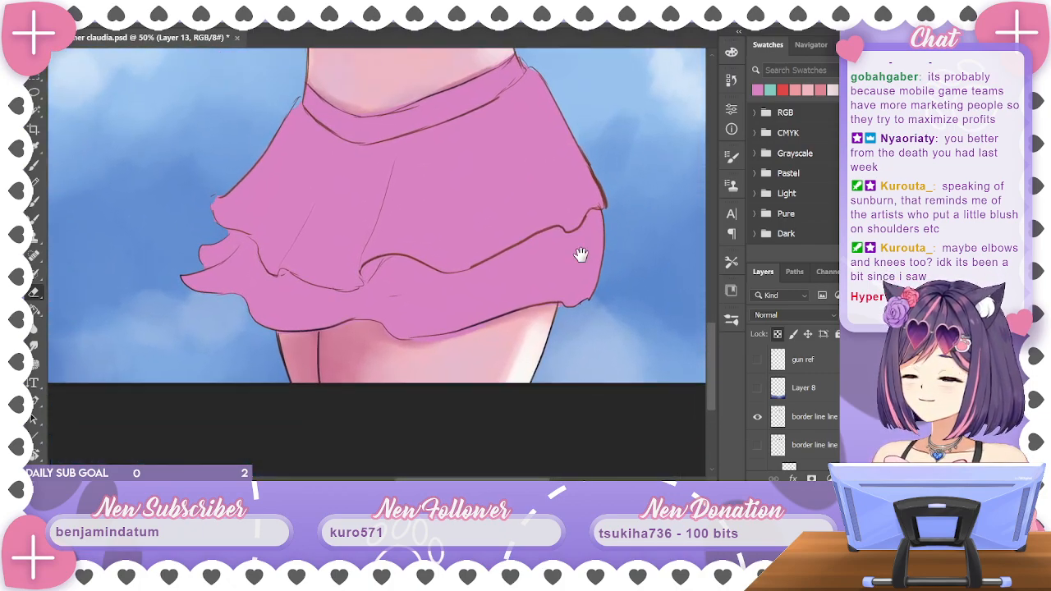
{"action": "left_click_drag", "start_coordinate": [598, 247], "coordinate": [604, 330]}
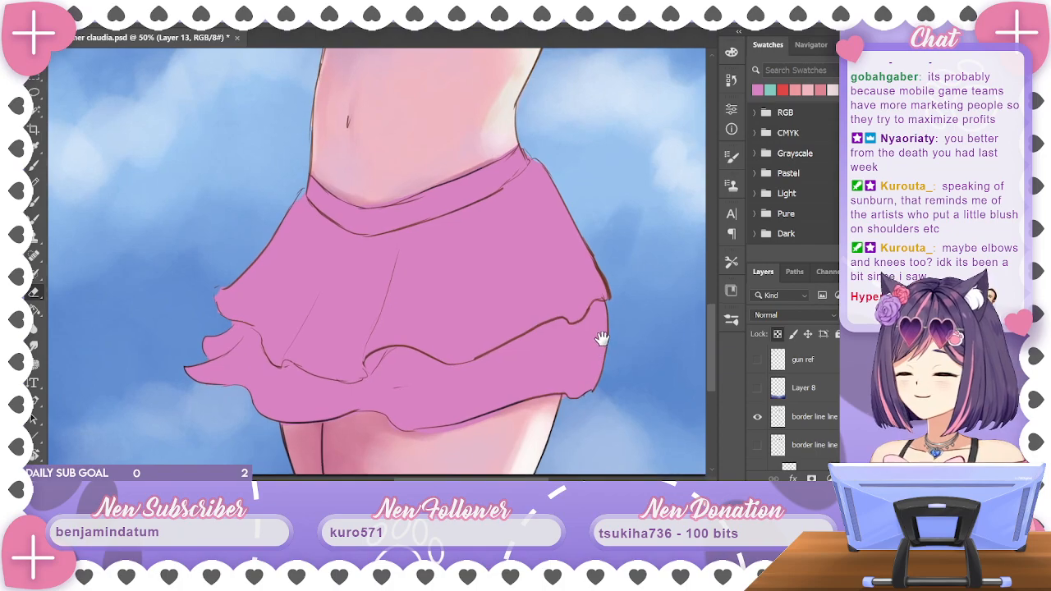
{"action": "scroll", "coordinate": [605, 329], "scroll_direction": "up", "scroll_amount": 2}
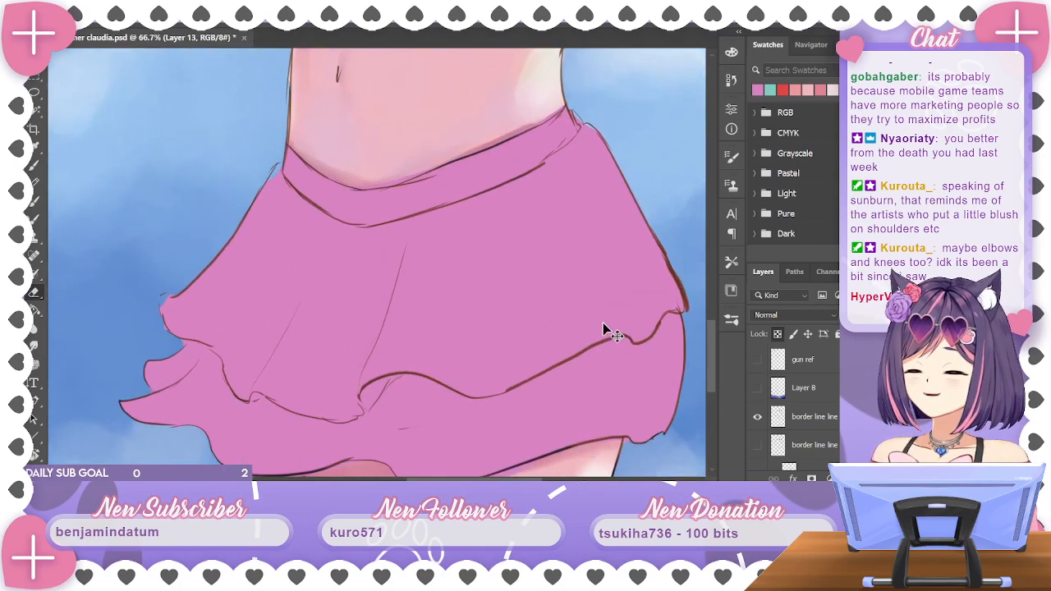
{"action": "scroll", "coordinate": [605, 329], "scroll_direction": "down", "scroll_amount": 3}
{"action": "scroll", "coordinate": [602, 326], "scroll_direction": "up", "scroll_amount": 1}
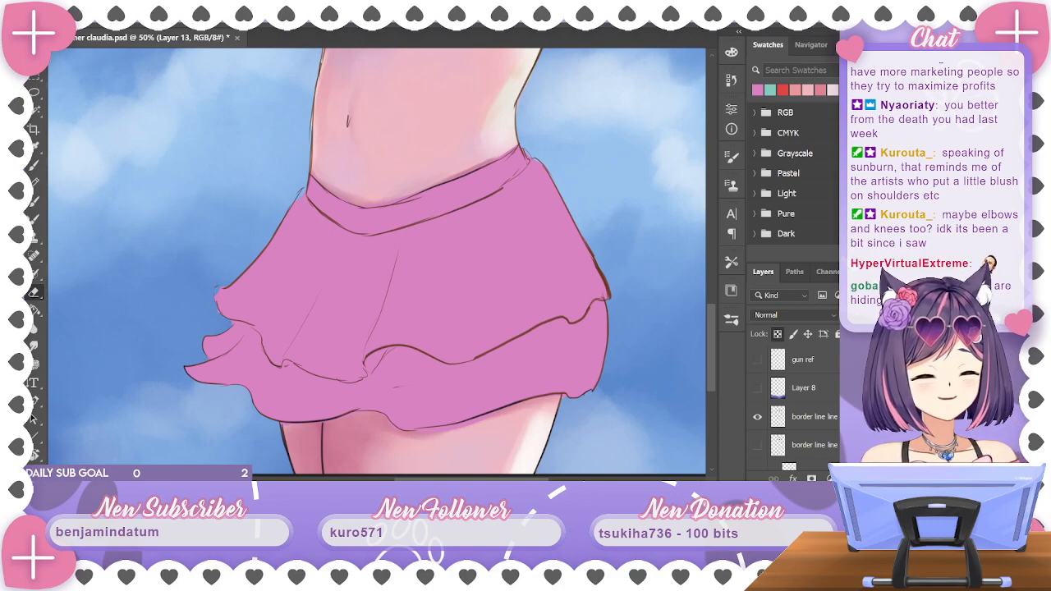
Ready the Brush on Layer 13 and choose darker, muted purple shades of the clothing pink
{"action": "scroll", "coordinate": [792, 406], "scroll_direction": "down", "scroll_amount": 5}
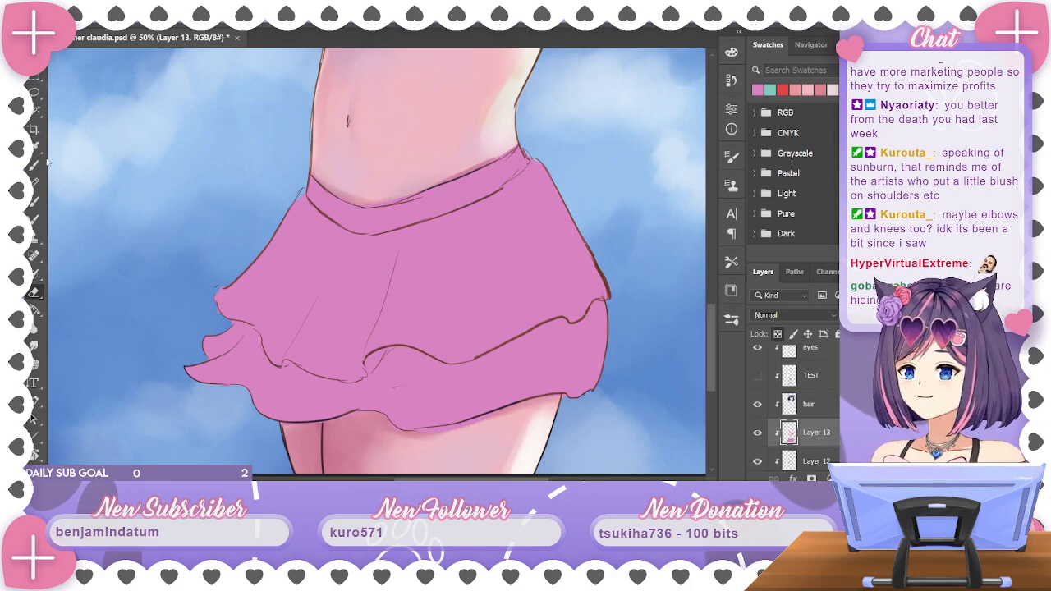
{"action": "left_click", "coordinate": [35, 164]}
{"action": "left_click", "coordinate": [731, 51]}
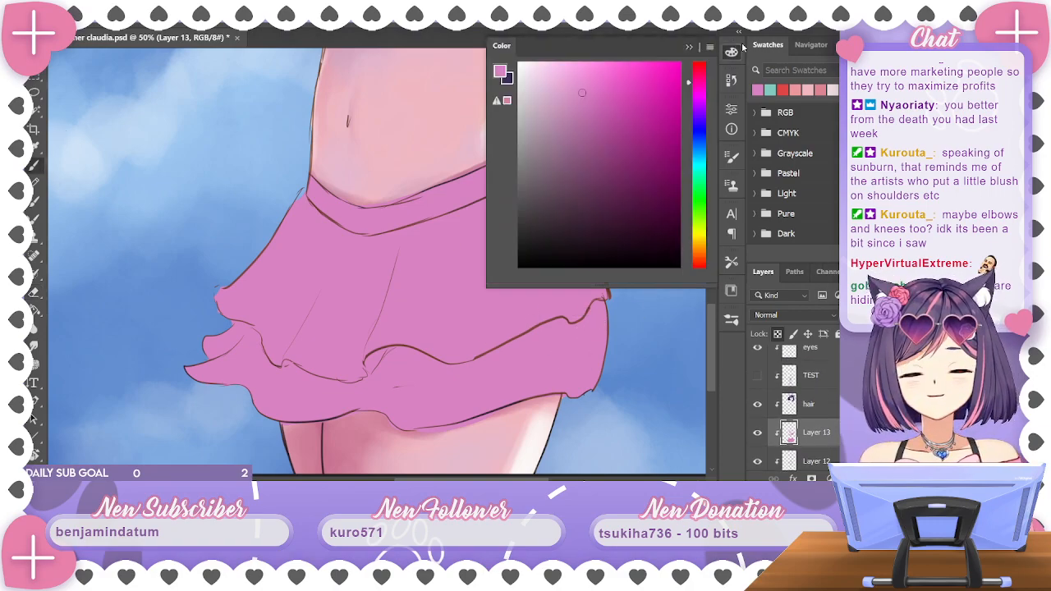
{"action": "left_click", "coordinate": [607, 134]}
{"action": "left_click", "coordinate": [606, 148]}
{"action": "left_click", "coordinate": [595, 168]}
{"action": "left_click", "coordinate": [614, 180]}
{"action": "left_click", "coordinate": [690, 47]}
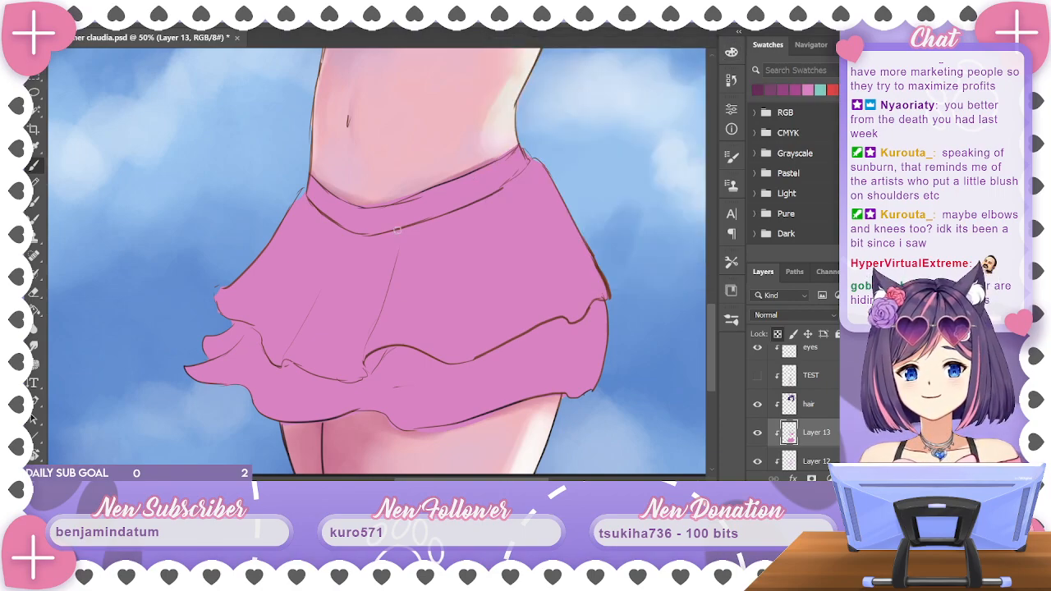
Paint thin tapering dark purple creases below the skirt's waistband on Layer 13, redoing unsatisfactory strokes
{"action": "key", "text": "ctrl+z"}
{"action": "left_click_drag", "start_coordinate": [338, 228], "coordinate": [324, 279]}
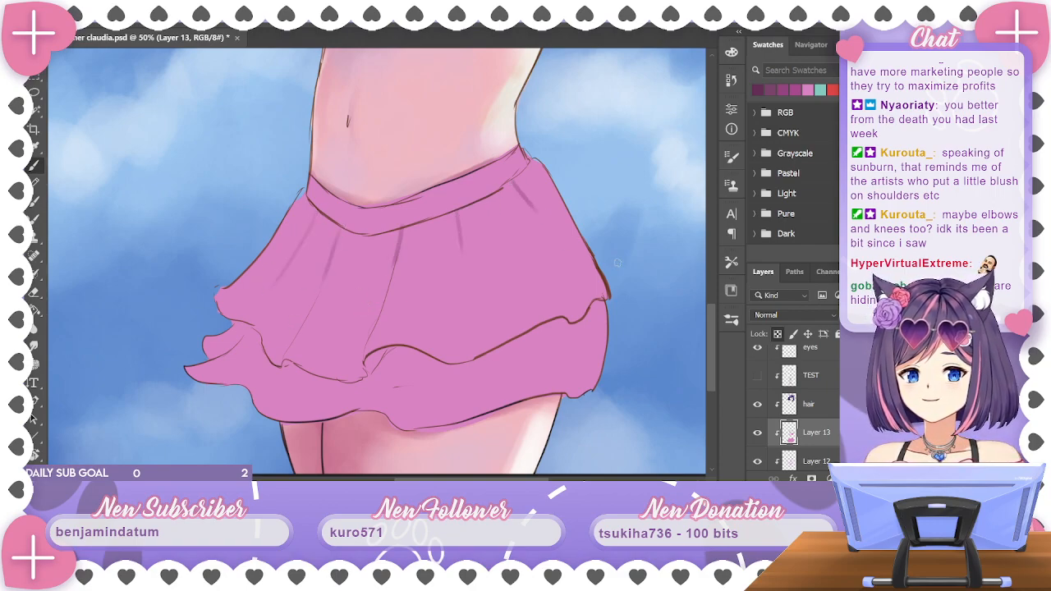
{"action": "key", "text": "ctrl+z"}
{"action": "left_click_drag", "start_coordinate": [510, 180], "coordinate": [519, 202]}
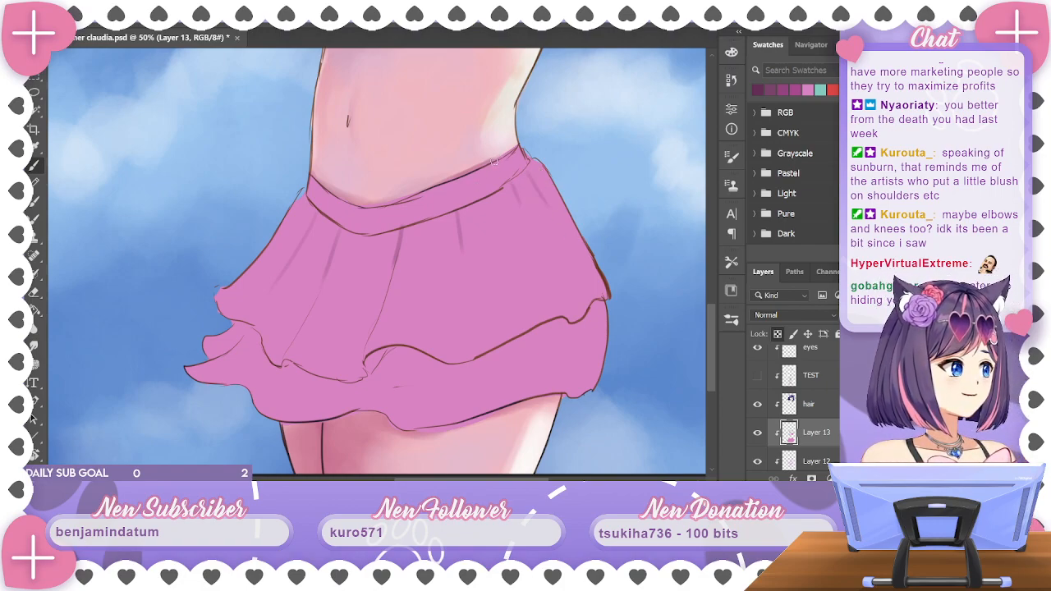
{"action": "left_click_drag", "start_coordinate": [517, 265], "coordinate": [571, 175]}
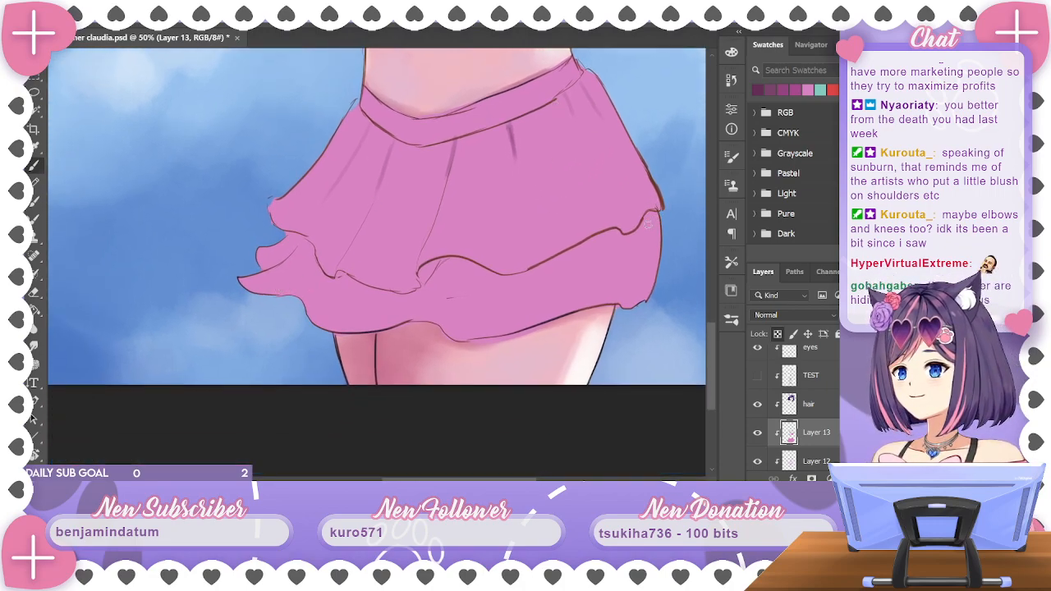
{"action": "left_click_drag", "start_coordinate": [618, 194], "coordinate": [623, 407]}
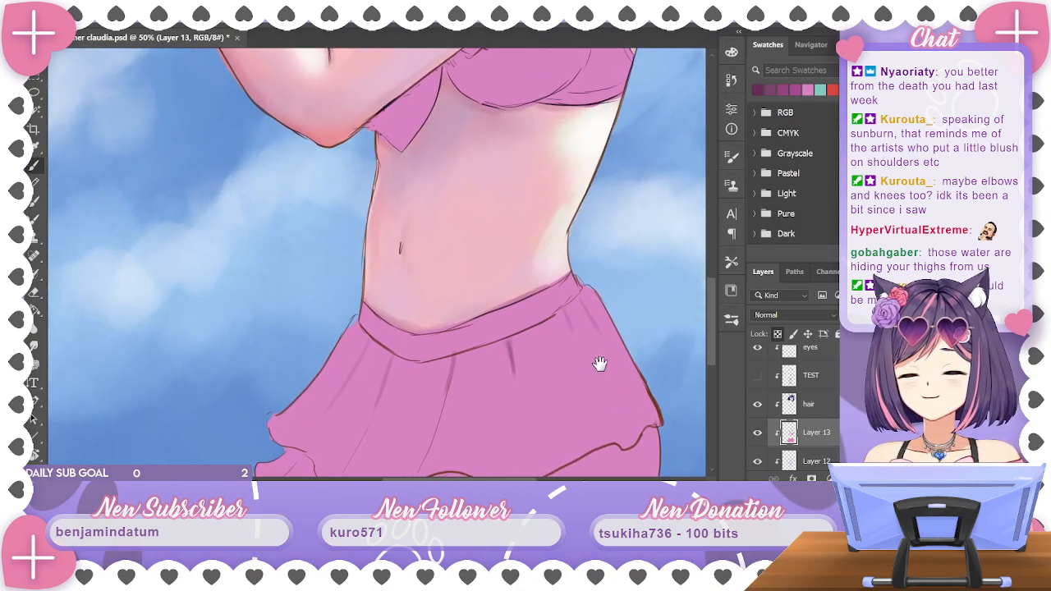
{"action": "left_click_drag", "start_coordinate": [600, 364], "coordinate": [605, 325]}
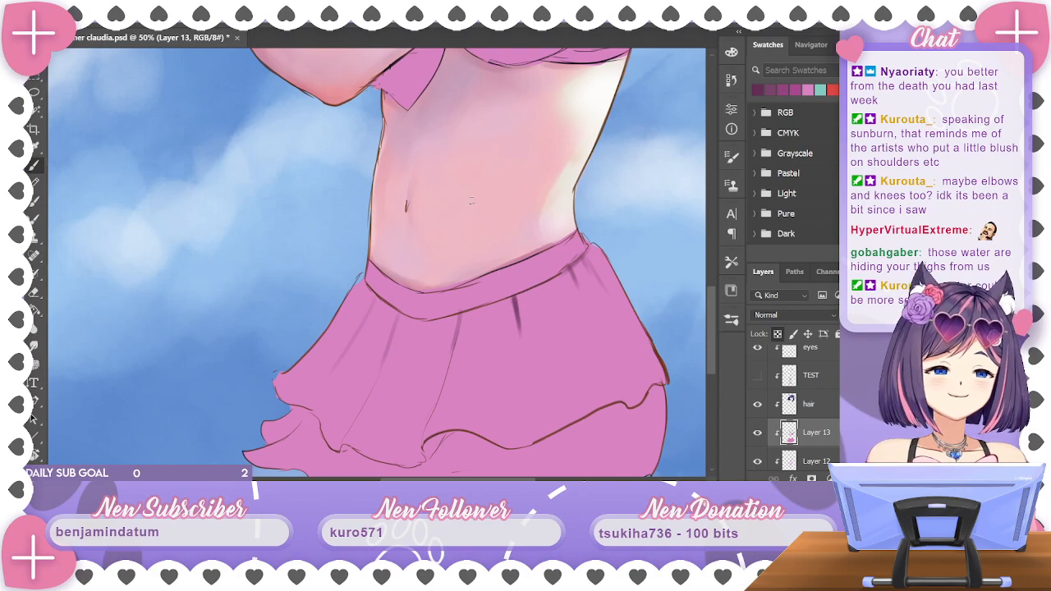
{"action": "mouse_move", "coordinate": [566, 303]}
{"action": "left_mouse_down"}
{"action": "mouse_move", "coordinate": [560, 287]}
{"action": "mouse_move", "coordinate": [561, 311]}
{"action": "mouse_move", "coordinate": [563, 301]}
{"action": "mouse_move", "coordinate": [573, 309]}
{"action": "left_mouse_up"}
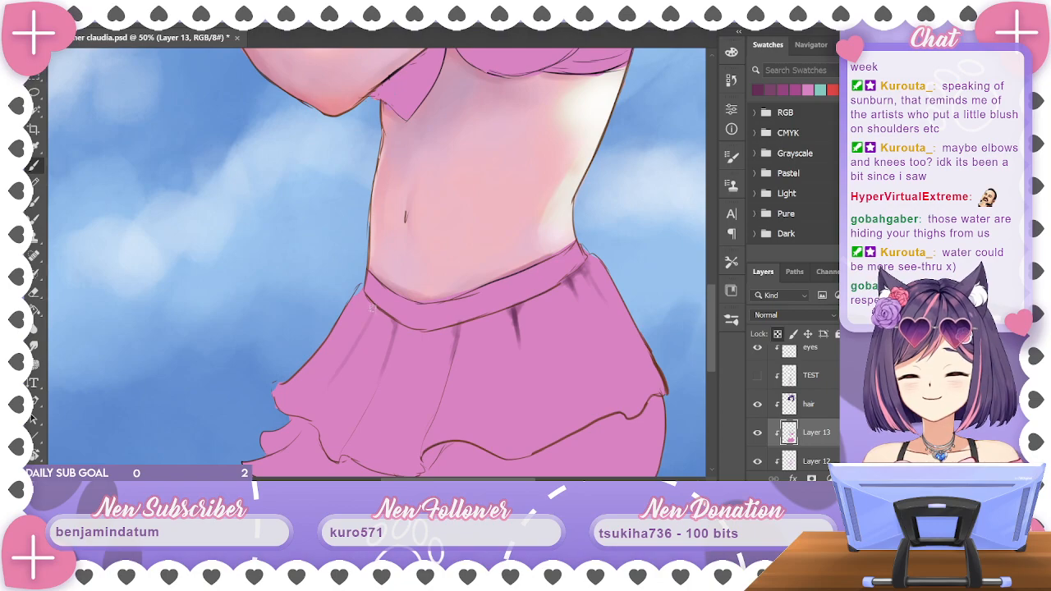
{"action": "left_click_drag", "start_coordinate": [575, 296], "coordinate": [574, 286]}
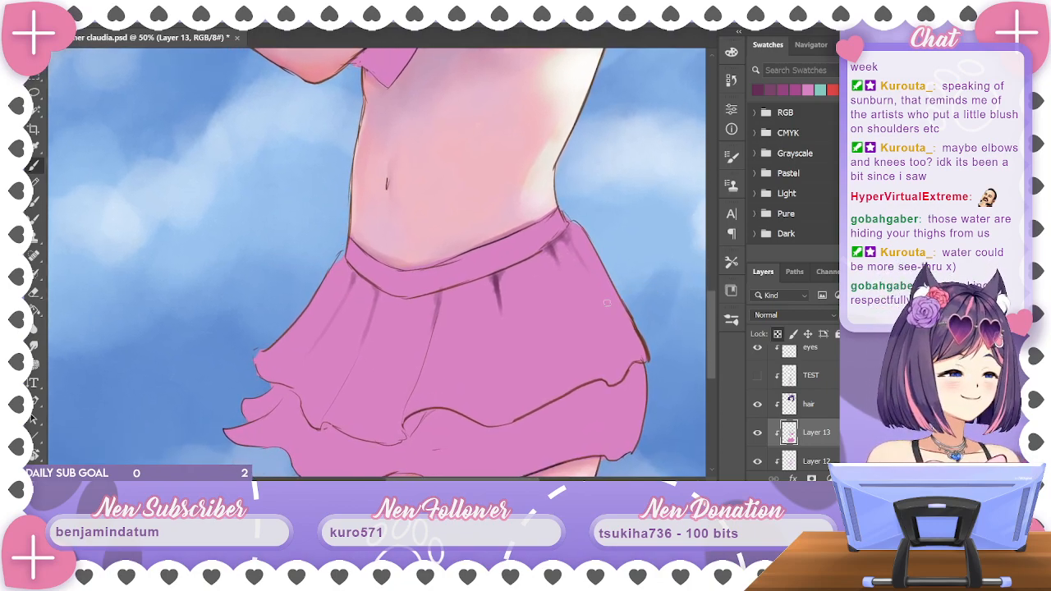
Sample the skirt's base pink and choose a more saturated, slightly darker magenta for the fold shadows
{"action": "key", "text": "F6"}
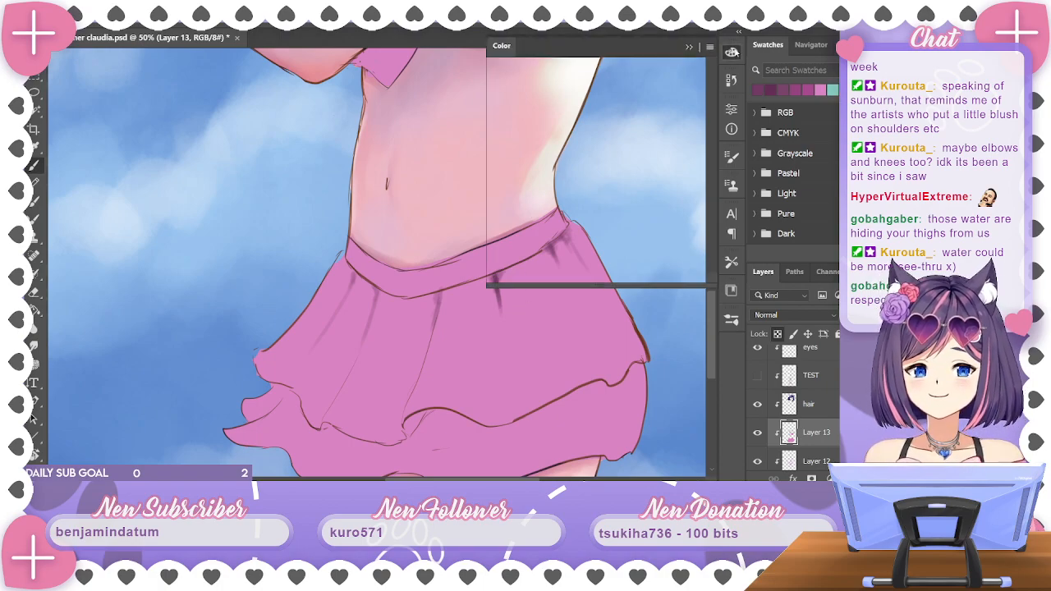
{"action": "left_click", "coordinate": [498, 367], "text": "alt"}
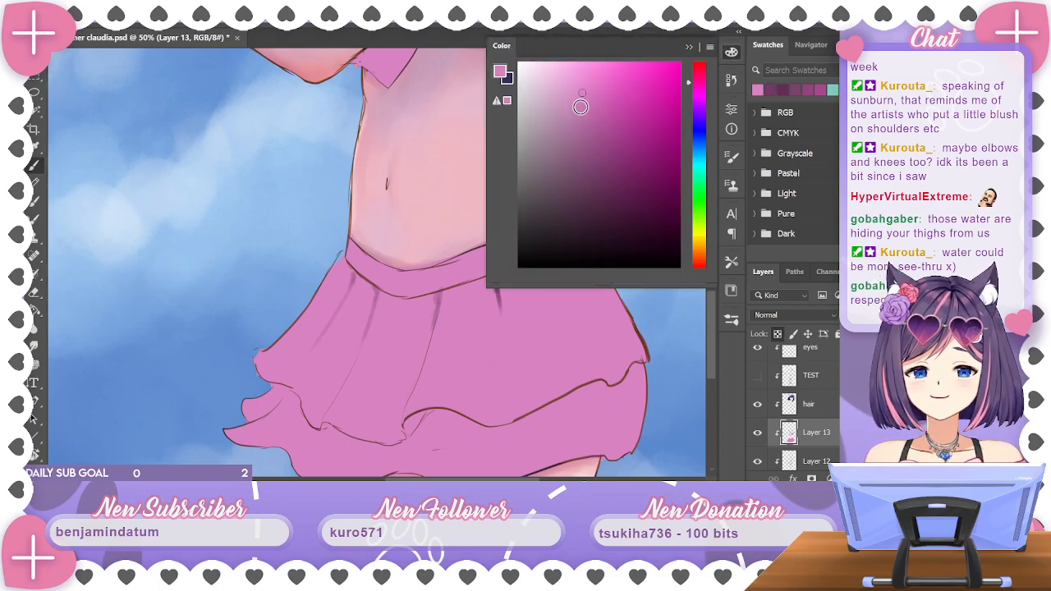
{"action": "left_click", "coordinate": [667, 78]}
{"action": "left_click", "coordinate": [689, 47]}
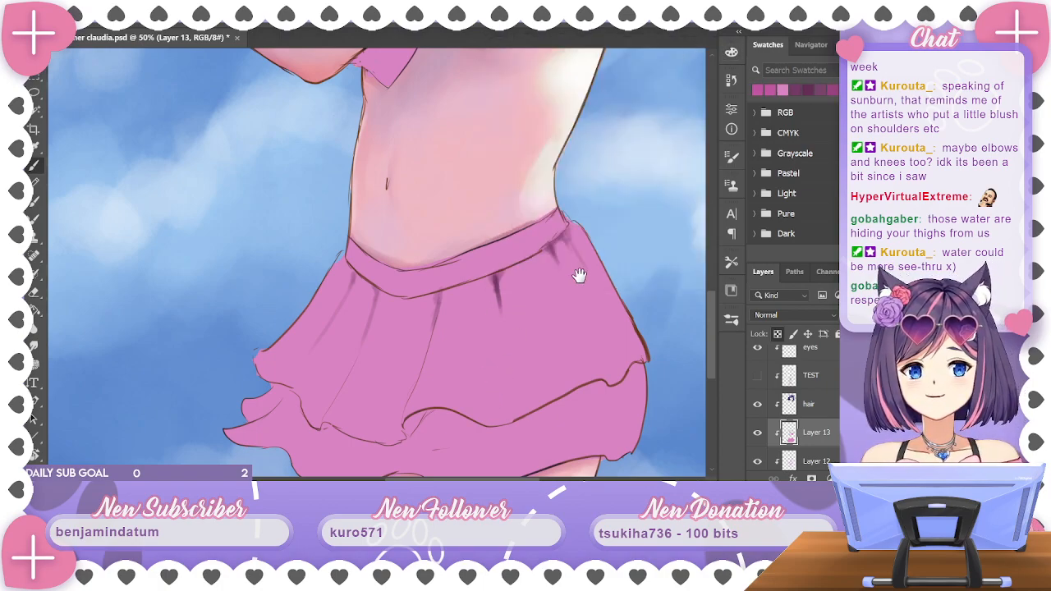
{"action": "left_click_drag", "start_coordinate": [577, 277], "coordinate": [571, 223]}
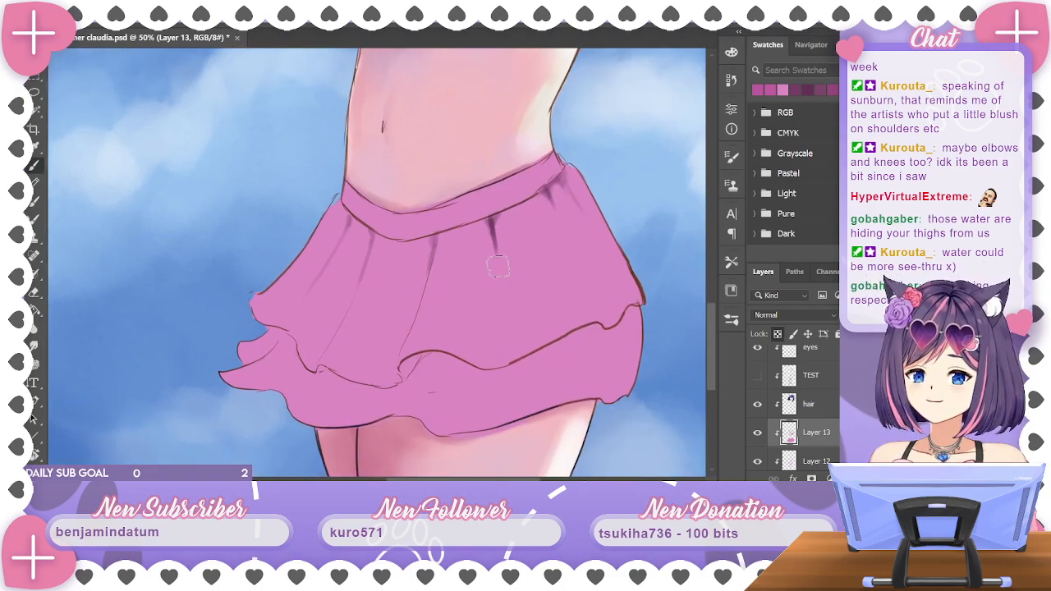
Paint a broad magenta shadow down the skirt's central fold and a short one near the right hem, undoing the oversized right-hand strokes
{"action": "left_click_drag", "start_coordinate": [499, 267], "coordinate": [505, 273]}
{"action": "key", "text": "ctrl+z"}
{"action": "mouse_move", "coordinate": [493, 231]}
{"action": "left_mouse_down"}
{"action": "mouse_move", "coordinate": [503, 334]}
{"action": "mouse_move", "coordinate": [494, 360]}
{"action": "mouse_move", "coordinate": [496, 268]}
{"action": "mouse_move", "coordinate": [508, 322]}
{"action": "mouse_move", "coordinate": [499, 253]}
{"action": "mouse_move", "coordinate": [504, 321]}
{"action": "mouse_move", "coordinate": [489, 360]}
{"action": "mouse_move", "coordinate": [501, 251]}
{"action": "left_mouse_up"}
{"action": "mouse_move", "coordinate": [558, 210]}
{"action": "left_mouse_down"}
{"action": "mouse_move", "coordinate": [613, 320]}
{"action": "mouse_move", "coordinate": [562, 188]}
{"action": "mouse_move", "coordinate": [616, 304]}
{"action": "left_mouse_up"}
{"action": "key", "text": "ctrl+z"}
{"action": "key", "text": "ctrl+z"}
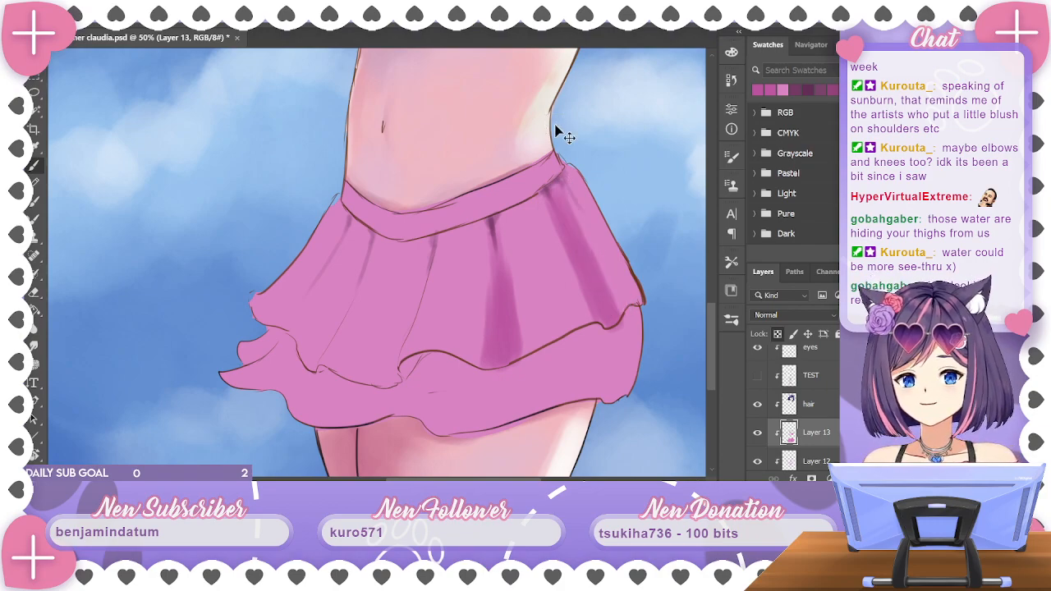
{"action": "key", "text": "ctrl+z"}
{"action": "key", "text": "ctrl+z"}
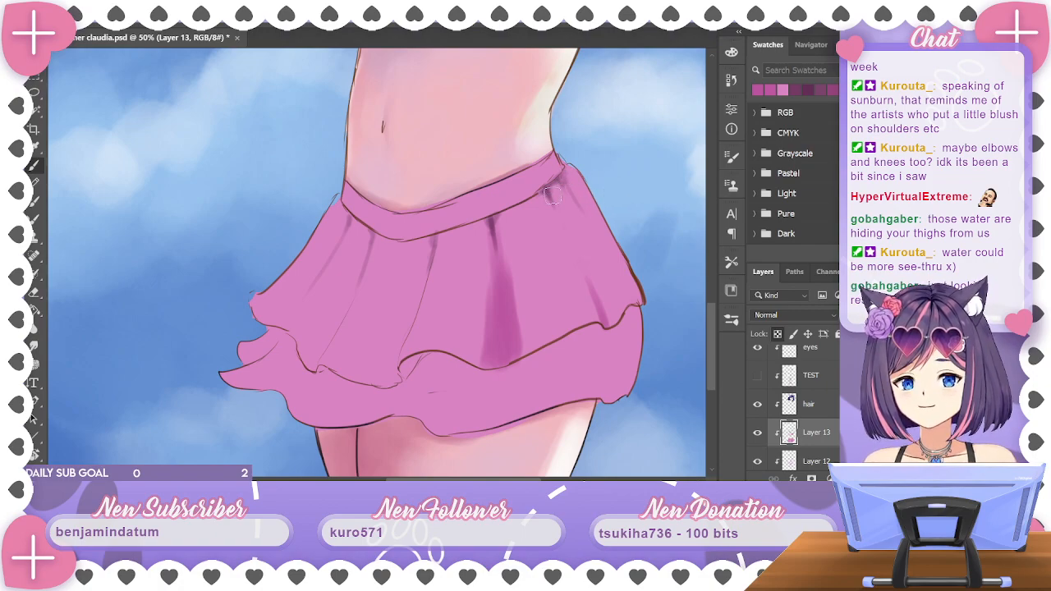
Brush magenta shadows along the folds on the left half of the skirt's upper tier, from hem towards waistband
{"action": "mouse_move", "coordinate": [400, 354]}
{"action": "left_mouse_down"}
{"action": "mouse_move", "coordinate": [391, 374]}
{"action": "mouse_move", "coordinate": [424, 252]}
{"action": "left_mouse_up"}
{"action": "left_click_drag", "start_coordinate": [417, 297], "coordinate": [427, 267]}
{"action": "mouse_move", "coordinate": [316, 355]}
{"action": "left_mouse_down"}
{"action": "mouse_move", "coordinate": [337, 325]}
{"action": "mouse_move", "coordinate": [311, 369]}
{"action": "mouse_move", "coordinate": [375, 246]}
{"action": "left_mouse_up"}
{"action": "mouse_move", "coordinate": [278, 326]}
{"action": "left_mouse_down"}
{"action": "mouse_move", "coordinate": [309, 294]}
{"action": "mouse_move", "coordinate": [255, 303]}
{"action": "mouse_move", "coordinate": [303, 288]}
{"action": "mouse_move", "coordinate": [340, 234]}
{"action": "left_mouse_up"}
{"action": "left_click_drag", "start_coordinate": [466, 221], "coordinate": [545, 179]}
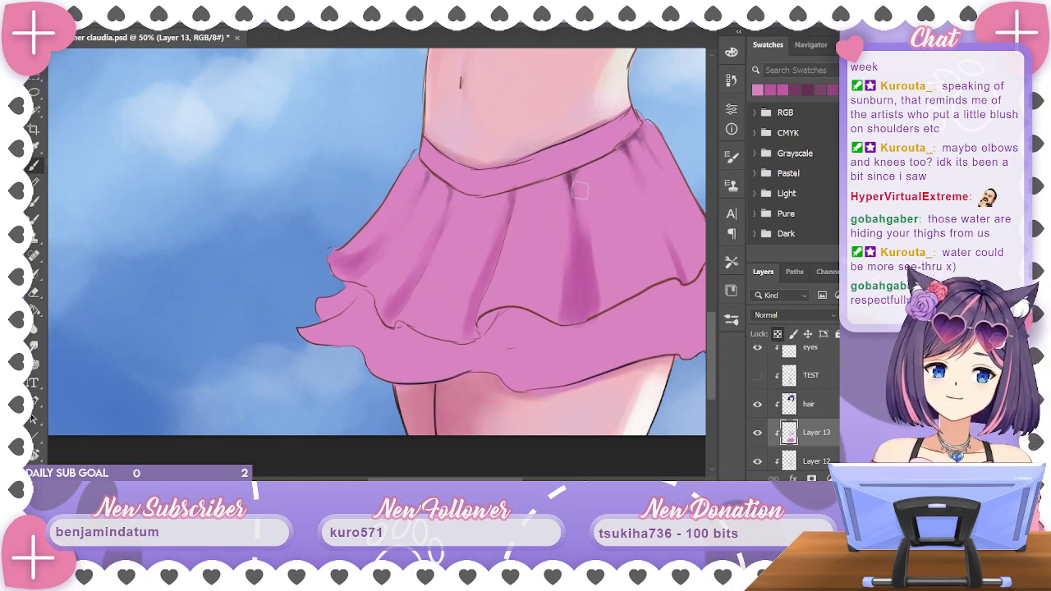
Resample the skirt's pinks and refine the edge of the central fold's shadow on the upper tier
{"action": "left_click_drag", "start_coordinate": [605, 246], "coordinate": [479, 289]}
{"action": "scroll", "coordinate": [558, 284], "scroll_direction": "down", "scroll_amount": 3}
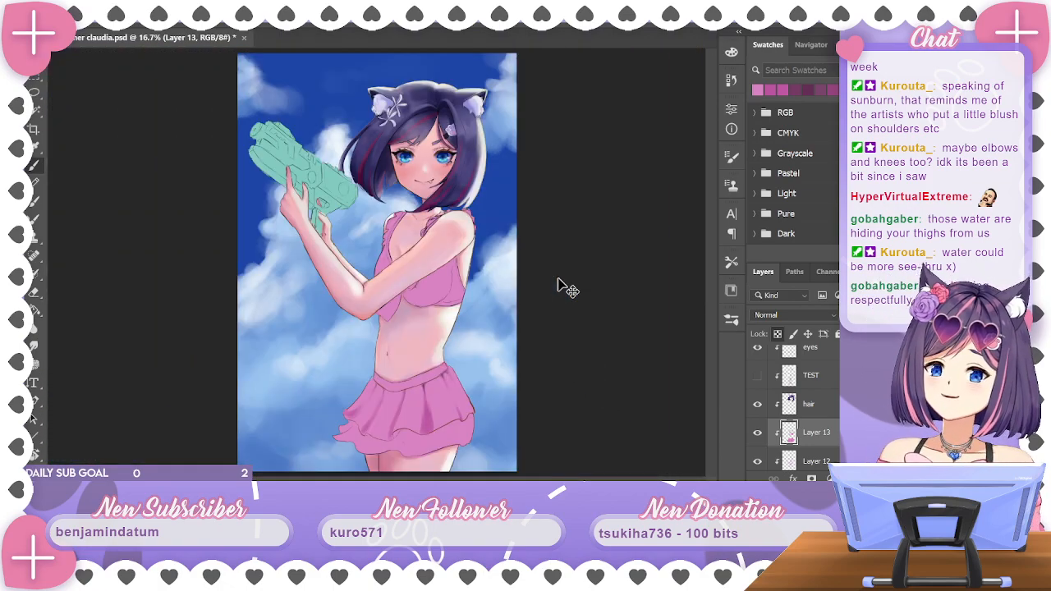
{"action": "scroll", "coordinate": [558, 283], "scroll_direction": "up", "scroll_amount": 1}
{"action": "scroll", "coordinate": [525, 312], "scroll_direction": "down", "scroll_amount": 3}
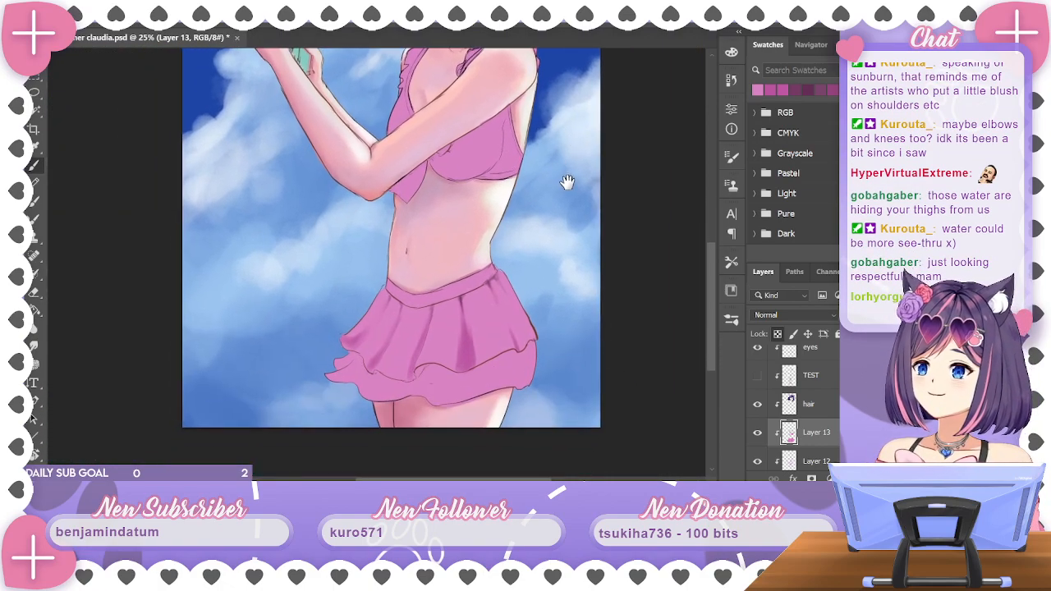
{"action": "left_click", "coordinate": [472, 355], "text": "alt"}
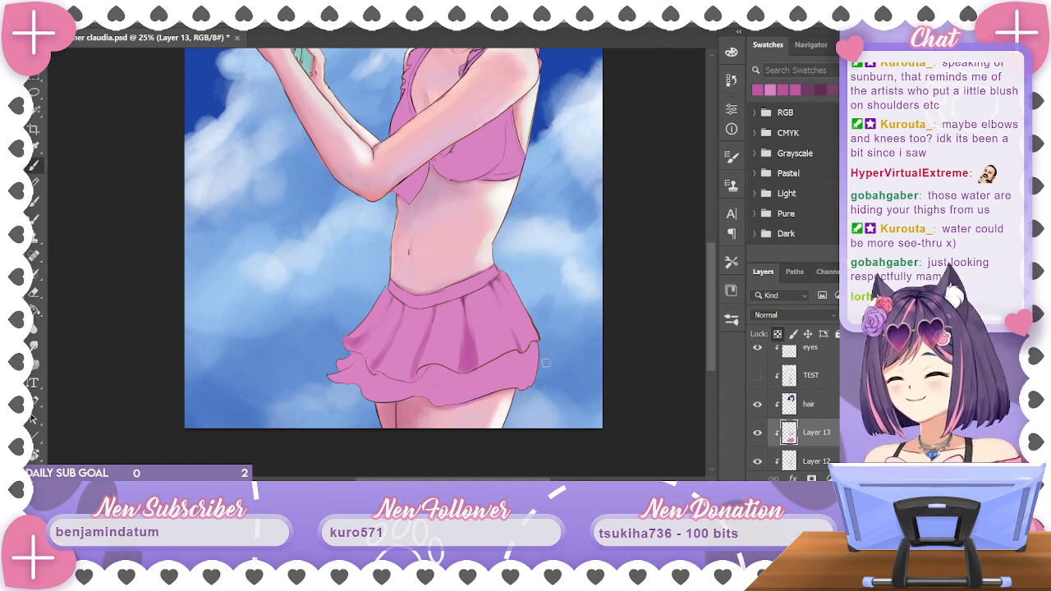
{"action": "scroll", "coordinate": [545, 362], "scroll_direction": "up", "scroll_amount": 1}
{"action": "mouse_move", "coordinate": [628, 263]}
{"action": "left_mouse_down"}
{"action": "mouse_move", "coordinate": [633, 145]}
{"action": "mouse_move", "coordinate": [627, 245]}
{"action": "left_mouse_up"}
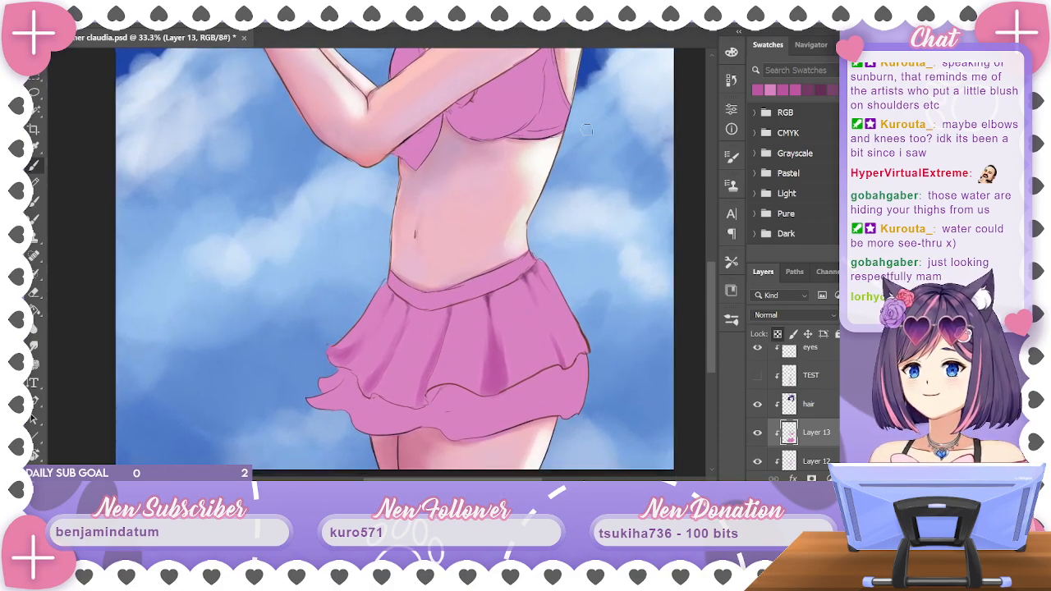
{"action": "left_click", "coordinate": [511, 334], "text": "alt"}
{"action": "left_click_drag", "start_coordinate": [498, 325], "coordinate": [511, 384]}
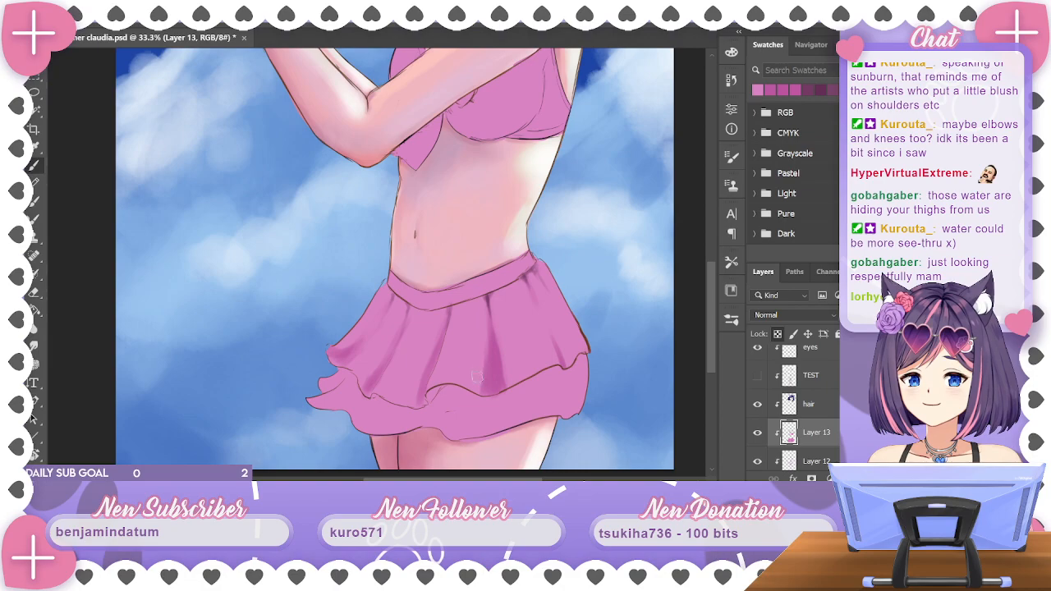
{"action": "left_click_drag", "start_coordinate": [509, 286], "coordinate": [593, 203]}
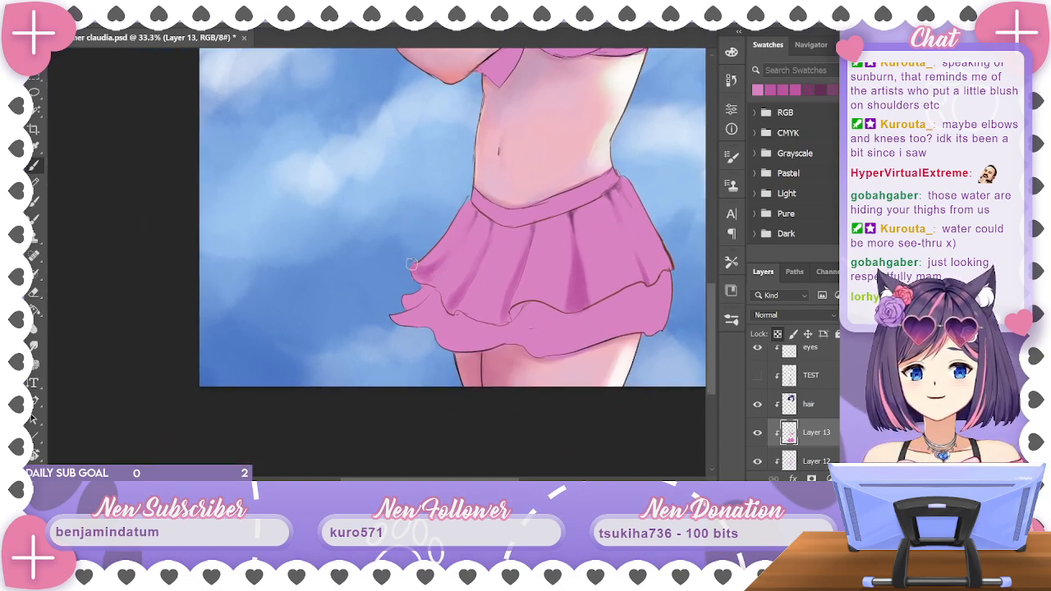
Review the skirt shading up close and across the whole illustration, comparing it with the skooch layer shown and hidden
{"action": "scroll", "coordinate": [809, 410], "scroll_direction": "down", "scroll_amount": 3}
{"action": "left_click", "coordinate": [815, 416]}
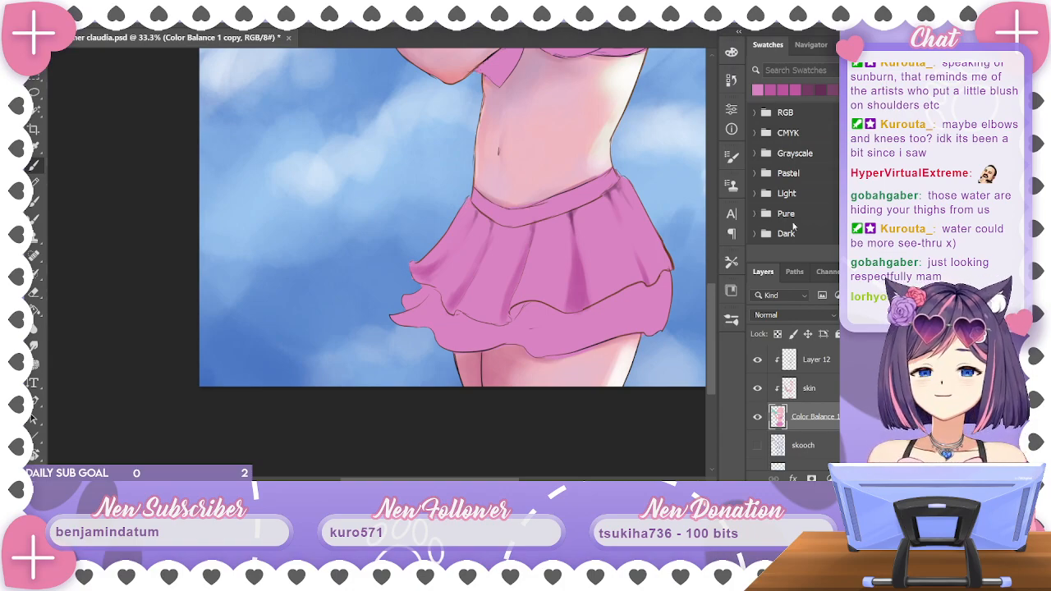
{"action": "scroll", "coordinate": [564, 399], "scroll_direction": "up", "scroll_amount": 2}
{"action": "scroll", "coordinate": [563, 399], "scroll_direction": "down", "scroll_amount": 1}
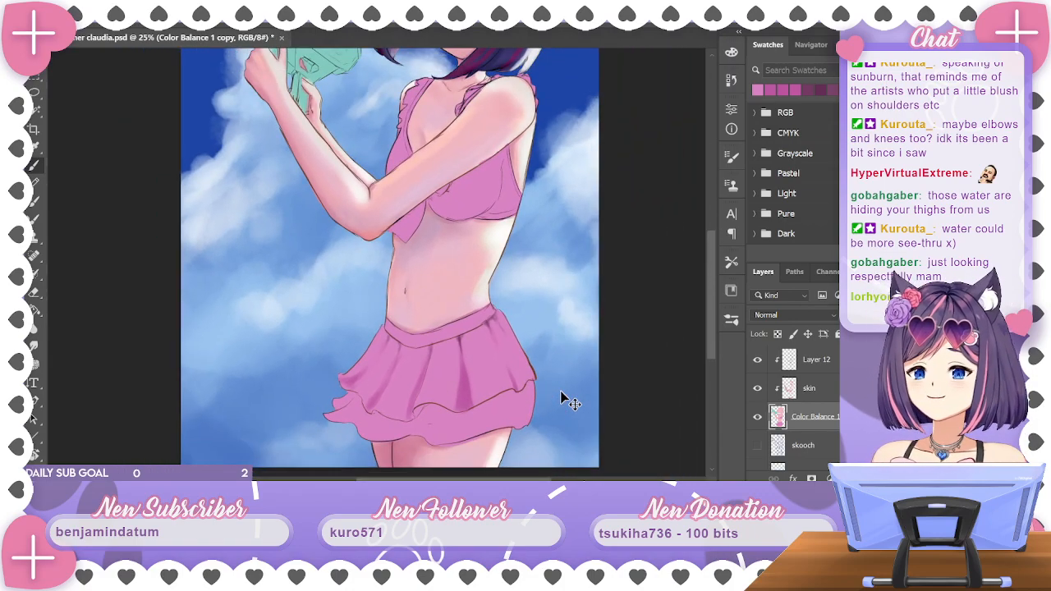
{"action": "scroll", "coordinate": [563, 399], "scroll_direction": "down", "scroll_amount": 2}
{"action": "scroll", "coordinate": [564, 399], "scroll_direction": "up", "scroll_amount": 1}
{"action": "scroll", "coordinate": [564, 399], "scroll_direction": "down", "scroll_amount": 1}
{"action": "scroll", "coordinate": [563, 399], "scroll_direction": "up", "scroll_amount": 1}
{"action": "scroll", "coordinate": [566, 401], "scroll_direction": "down", "scroll_amount": 1}
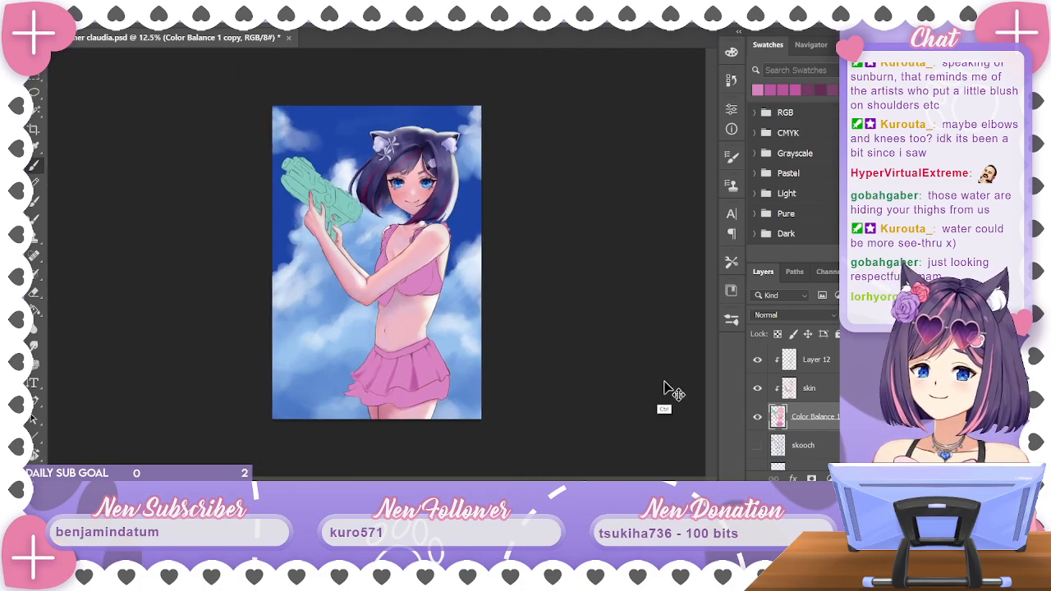
{"action": "scroll", "coordinate": [665, 393], "scroll_direction": "up", "scroll_amount": 1}
{"action": "scroll", "coordinate": [665, 393], "scroll_direction": "down", "scroll_amount": 1}
{"action": "scroll", "coordinate": [665, 393], "scroll_direction": "up", "scroll_amount": 1}
{"action": "left_click_drag", "start_coordinate": [581, 344], "coordinate": [582, 224]}
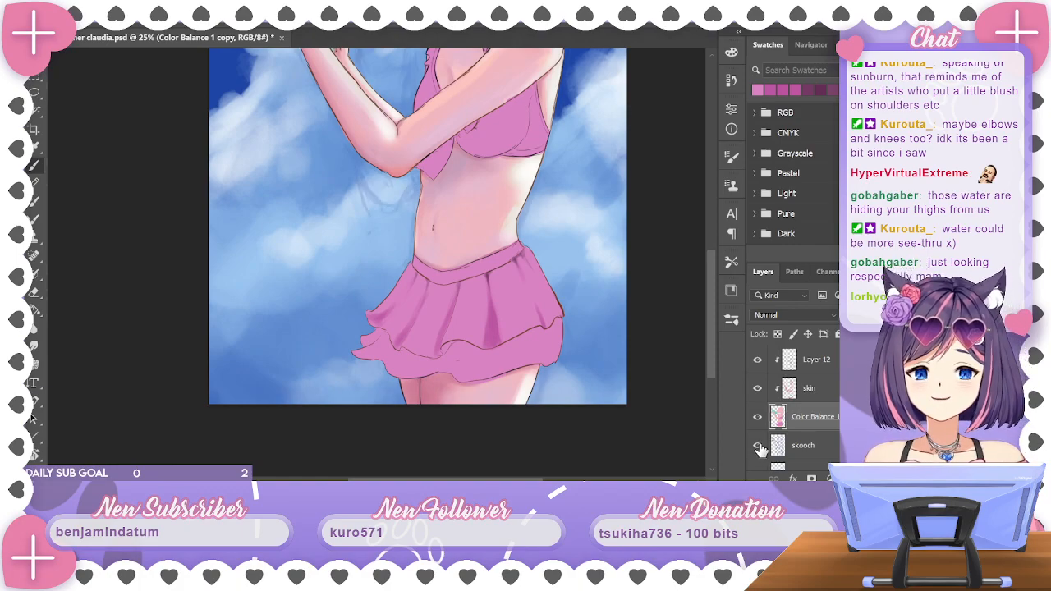
{"action": "left_click_drag", "start_coordinate": [575, 231], "coordinate": [557, 201]}
{"action": "scroll", "coordinate": [813, 411], "scroll_direction": "up", "scroll_amount": 3}
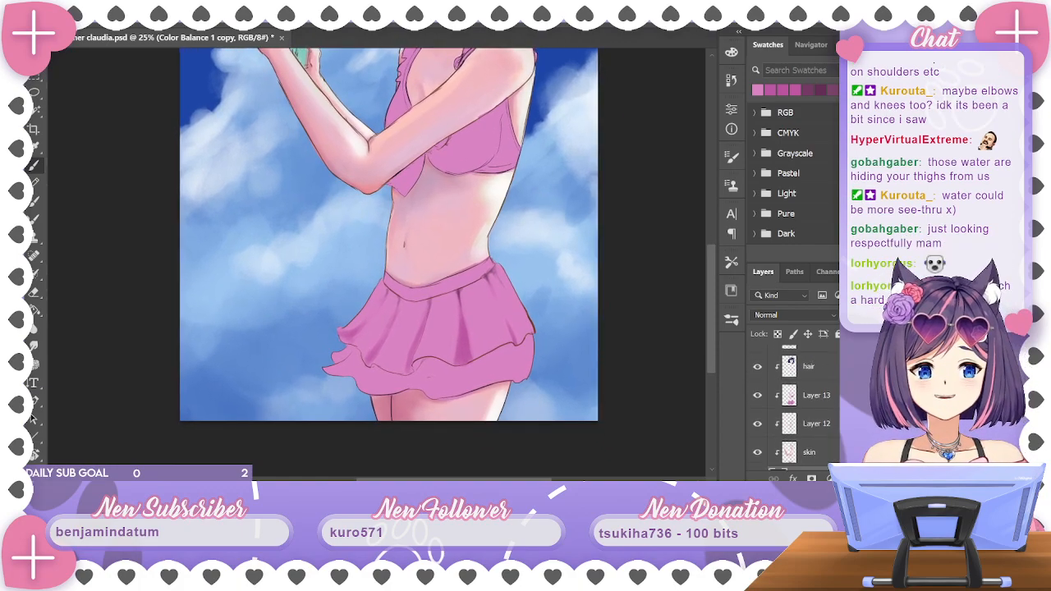
Return to Layer 13 and paint a dark purple shadow under the curl in the middle of the upper ruffle's hem
{"action": "left_click", "coordinate": [818, 397]}
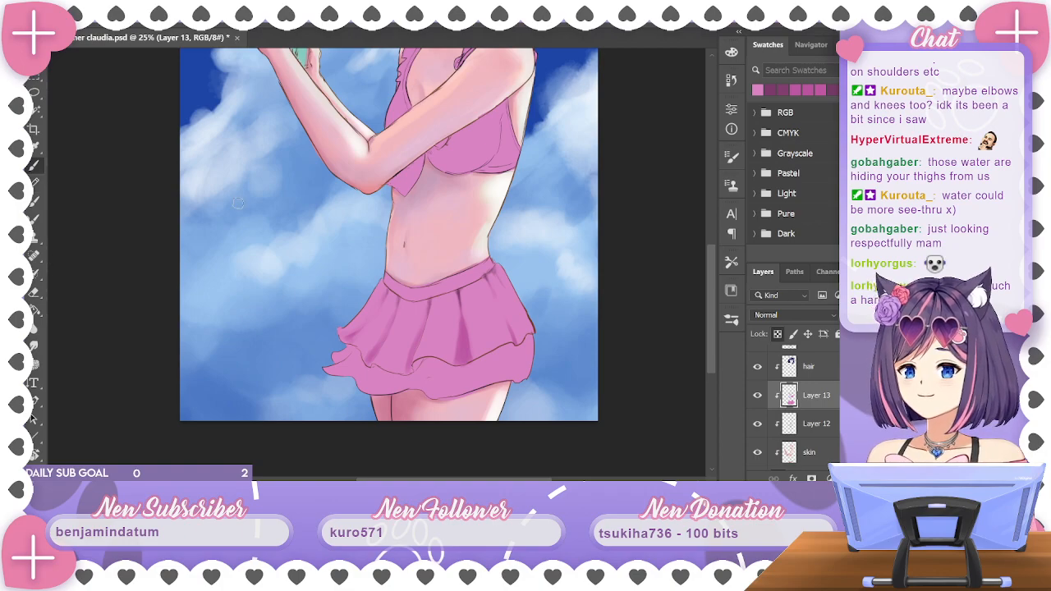
{"action": "left_click", "coordinate": [466, 338], "text": "alt"}
{"action": "left_click", "coordinate": [462, 293], "text": "alt"}
{"action": "left_click", "coordinate": [462, 291], "text": "alt"}
{"action": "left_click_drag", "start_coordinate": [487, 278], "coordinate": [481, 288]}
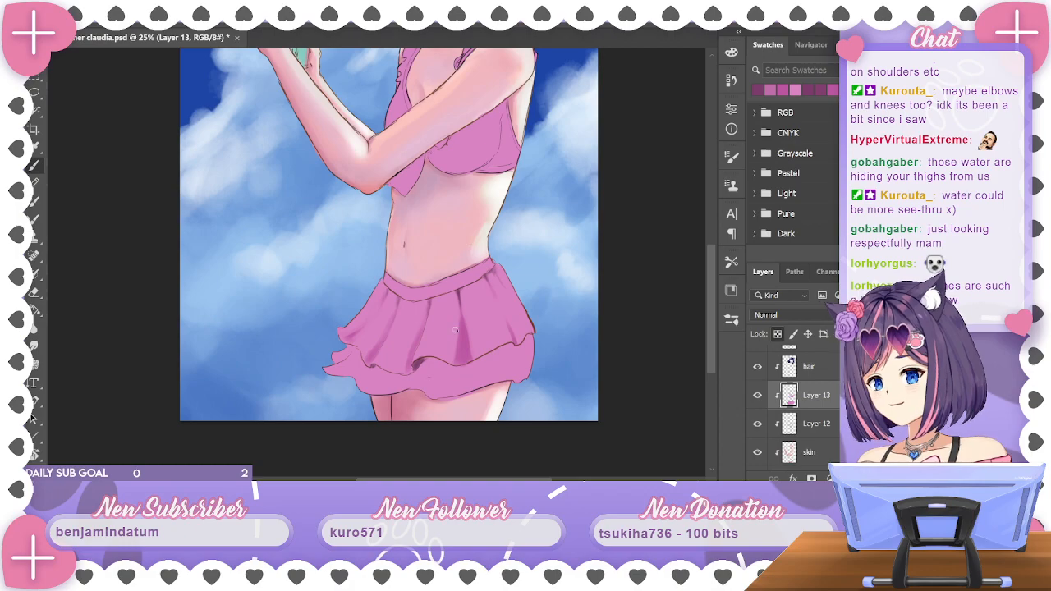
{"action": "left_click", "coordinate": [462, 338], "text": "alt"}
{"action": "left_click_drag", "start_coordinate": [460, 357], "coordinate": [452, 363]}
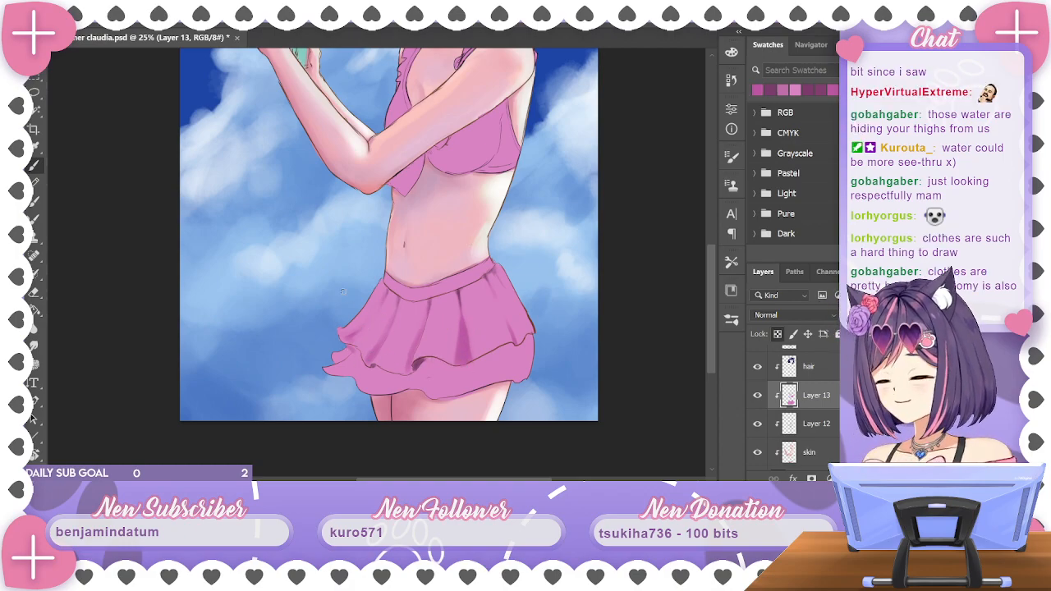
Try shading along the left part of the upper ruffle's hem and undo the latest strokes
{"action": "left_click_drag", "start_coordinate": [350, 352], "coordinate": [375, 372]}
{"action": "key", "text": "ctrl+z"}
{"action": "key", "text": "ctrl+z"}
{"action": "key", "text": "ctrl+z"}
{"action": "key", "text": "ctrl+z"}
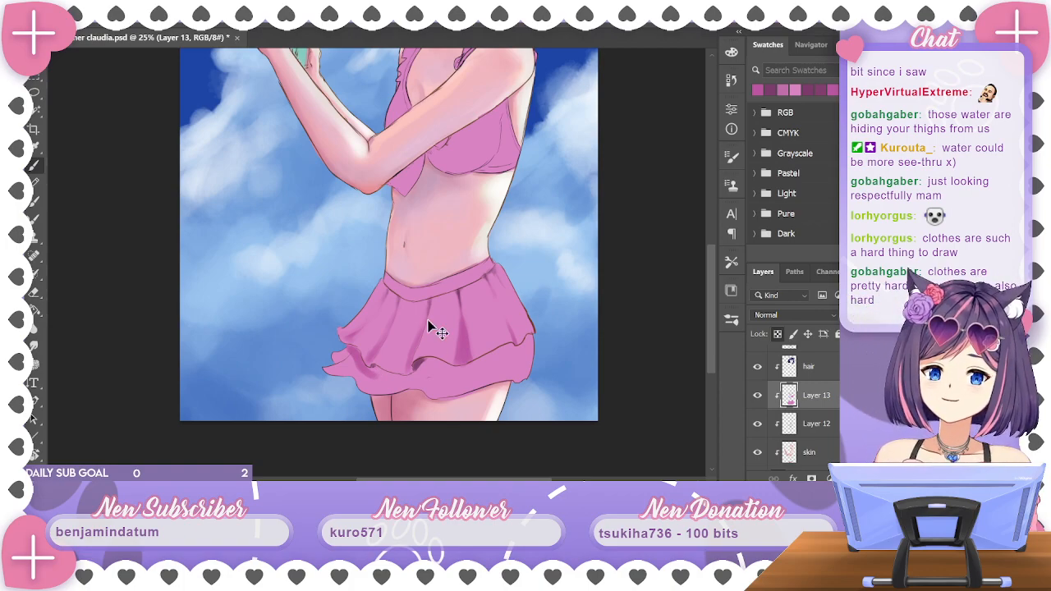
{"action": "left_click_drag", "start_coordinate": [616, 268], "coordinate": [609, 206]}
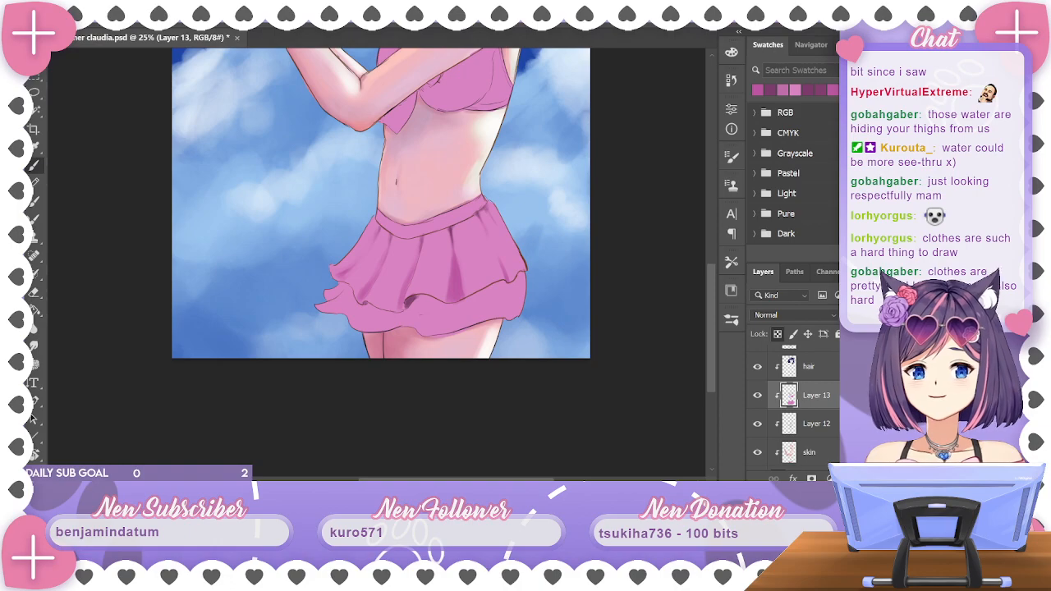
{"action": "scroll", "coordinate": [792, 406], "scroll_direction": "up", "scroll_amount": 4}
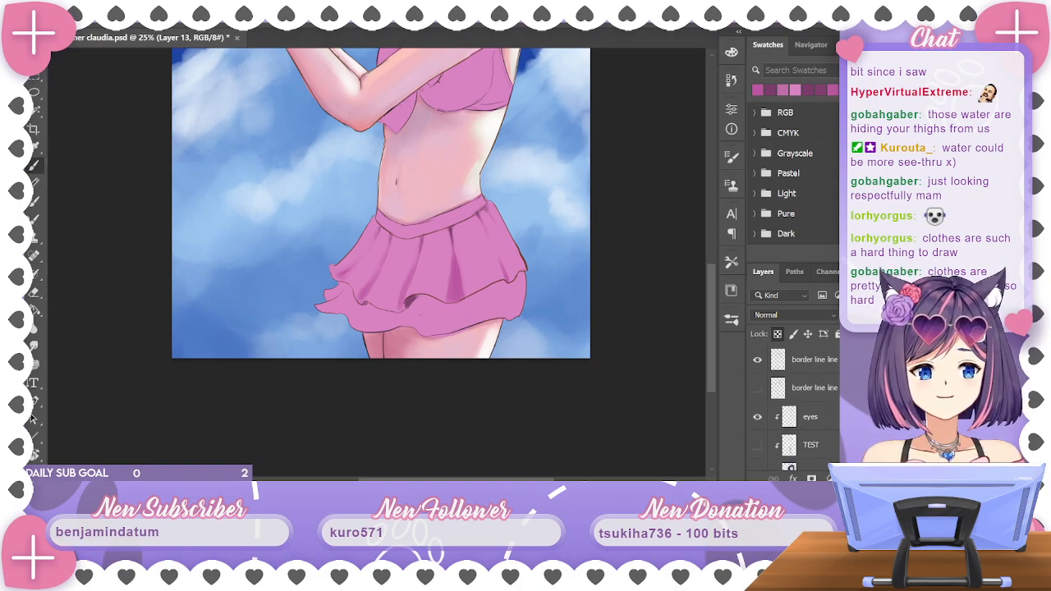
{"action": "scroll", "coordinate": [792, 406], "scroll_direction": "up", "scroll_amount": 2}
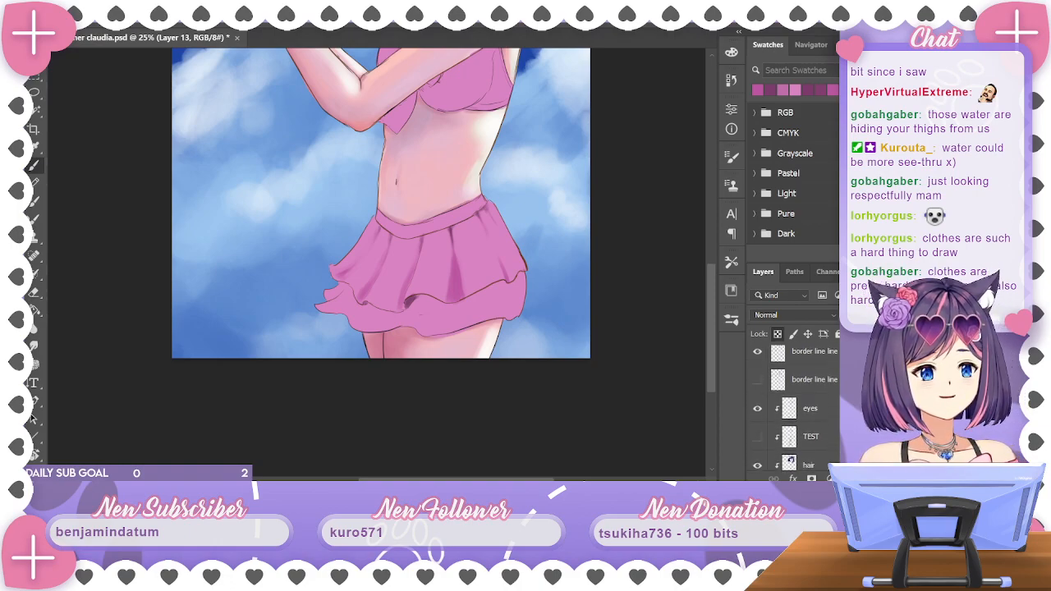
Examine the figure with the Layer 8 water overlay shown, and hide the overlay again
{"action": "scroll", "coordinate": [793, 394], "scroll_direction": "up", "scroll_amount": 2}
{"action": "left_click", "coordinate": [757, 363]}
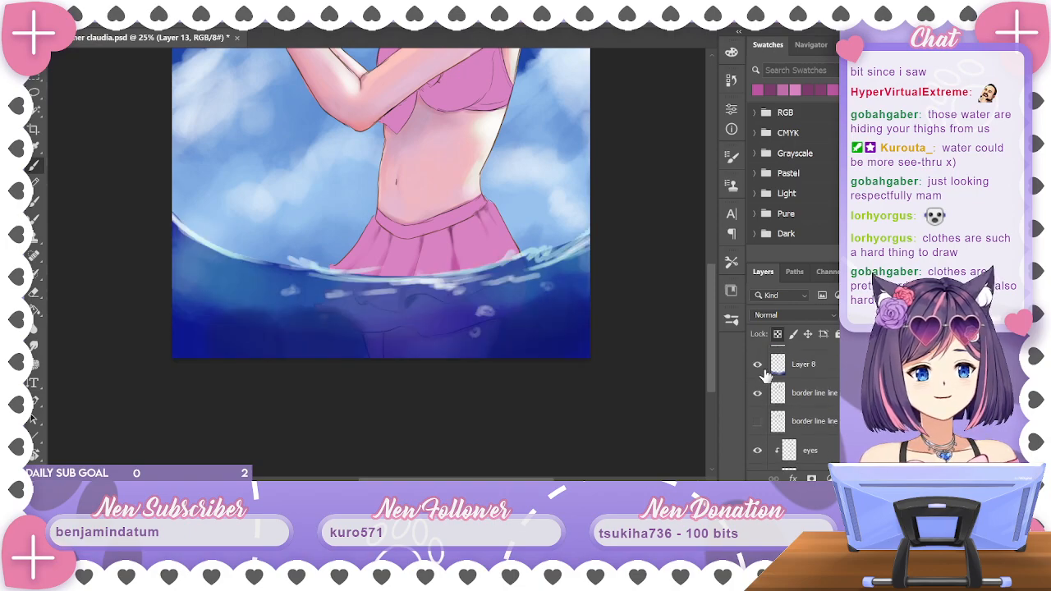
{"action": "left_click_drag", "start_coordinate": [710, 352], "coordinate": [716, 306]}
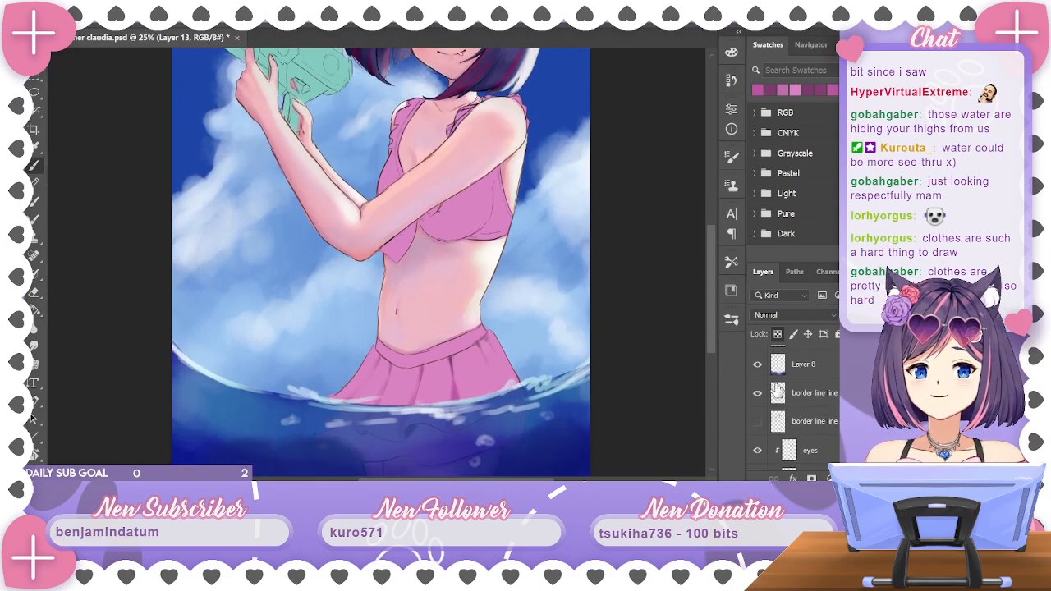
{"action": "left_click", "coordinate": [759, 364]}
{"action": "scroll", "coordinate": [768, 366], "scroll_direction": "down", "scroll_amount": 3}
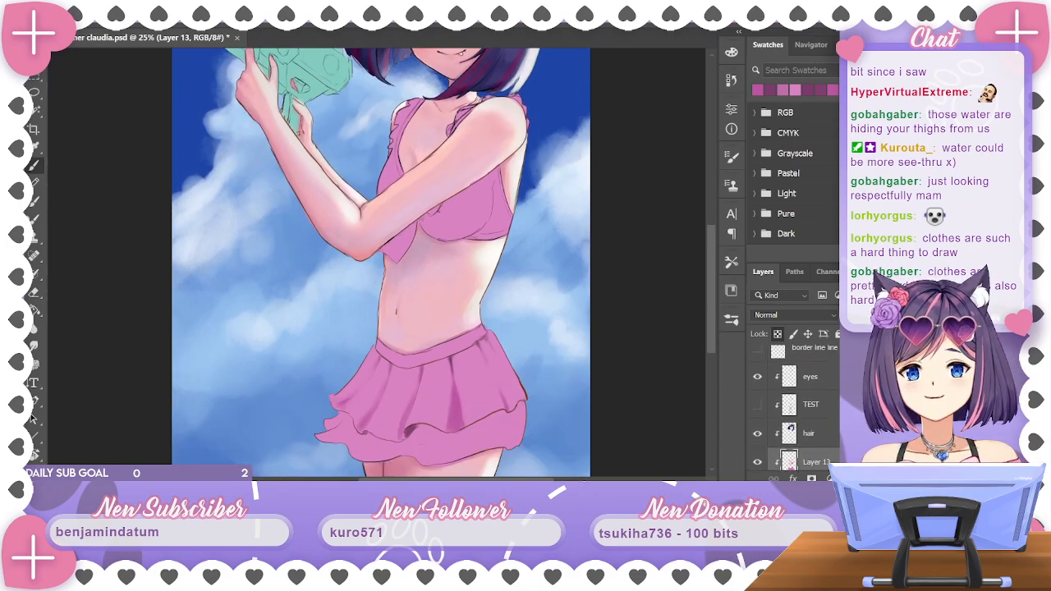
{"action": "scroll", "coordinate": [792, 410], "scroll_direction": "down", "scroll_amount": 5}
{"action": "left_click_drag", "start_coordinate": [717, 291], "coordinate": [705, 376]}
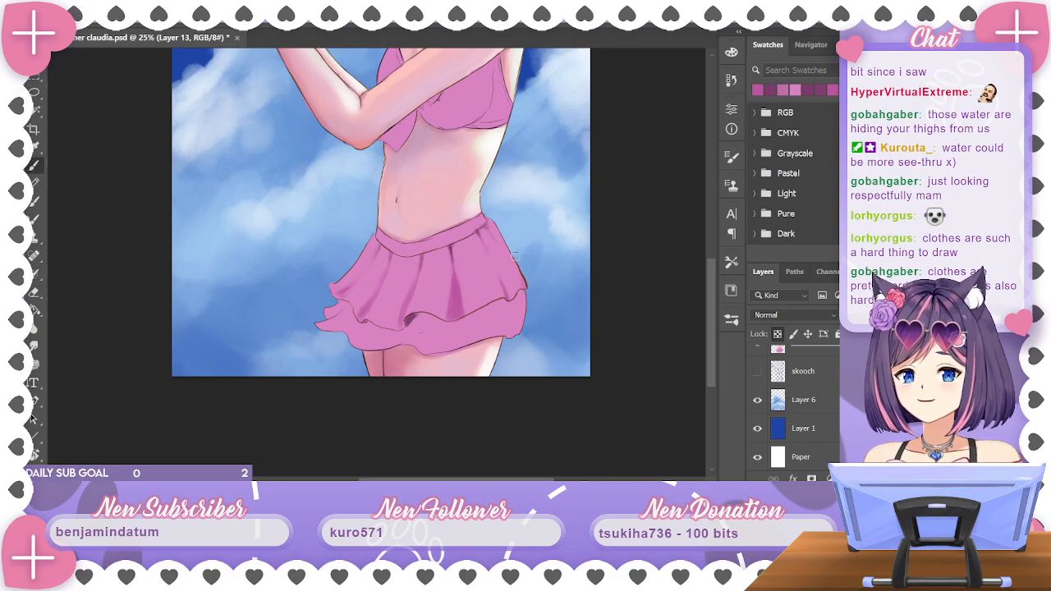
Undo the latest stroke, try an off-white highlight along the right edge of the skirt's lower ruffle, and undo it
{"action": "key", "text": "ctrl+z"}
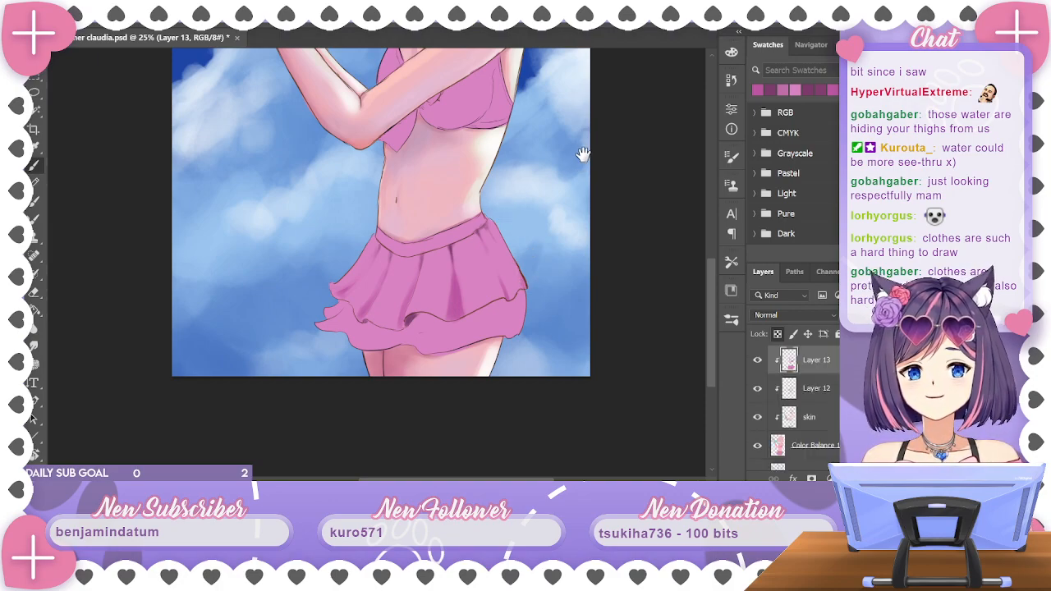
{"action": "left_click_drag", "start_coordinate": [582, 155], "coordinate": [584, 233]}
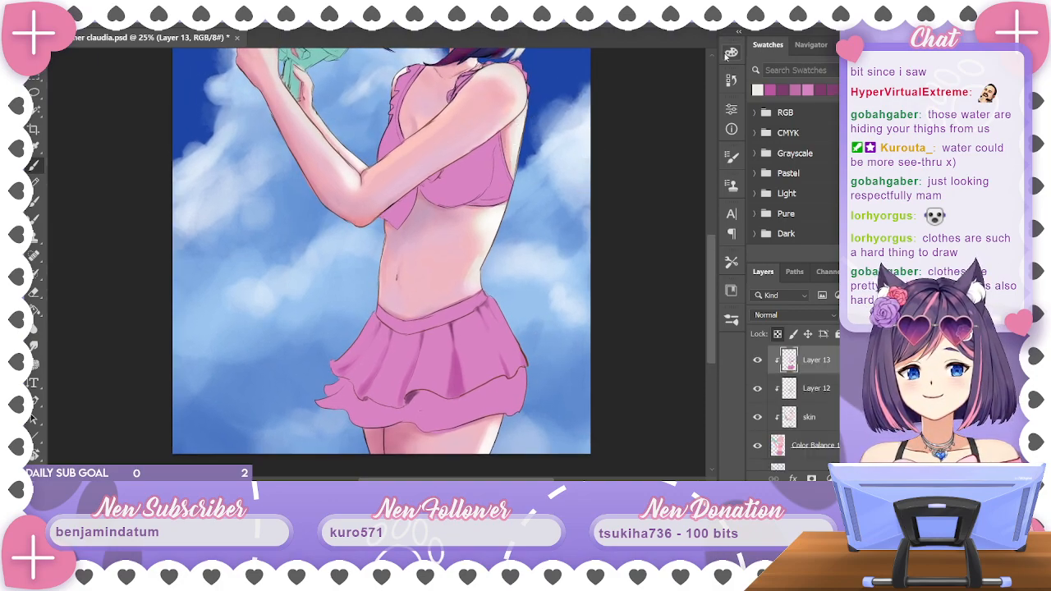
{"action": "scroll", "coordinate": [593, 152], "scroll_direction": "up", "scroll_amount": 1}
{"action": "left_click_drag", "start_coordinate": [594, 153], "coordinate": [611, 97]}
{"action": "scroll", "coordinate": [788, 407], "scroll_direction": "down", "scroll_amount": 1}
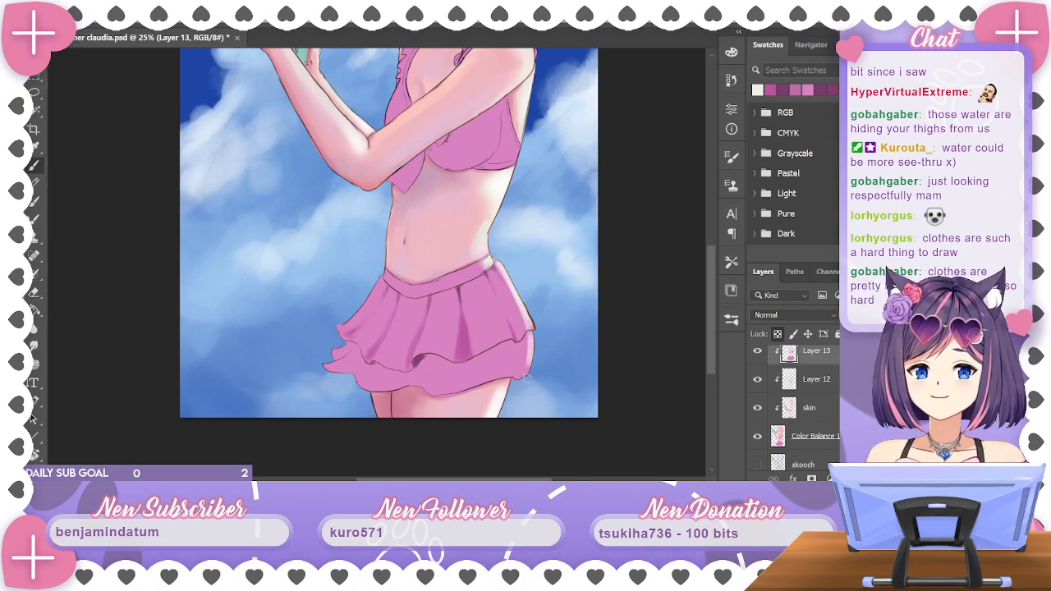
{"action": "left_click_drag", "start_coordinate": [529, 335], "coordinate": [522, 375]}
{"action": "key", "text": "ctrl+z"}
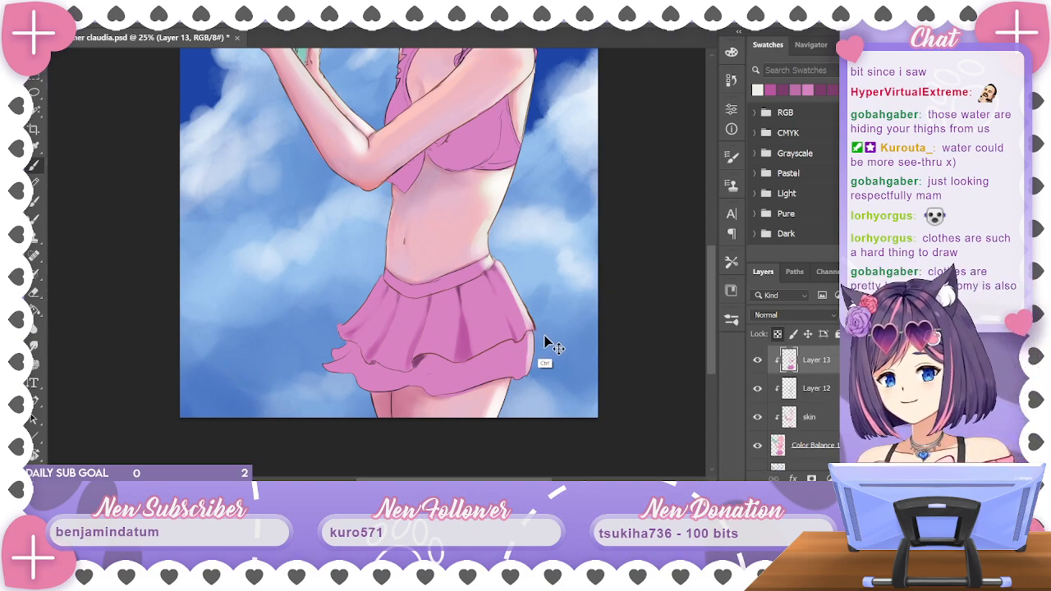
Paint a pale pink highlight along the right edge of the lower ruffle, checking it against the whole illustration
{"action": "left_click_drag", "start_coordinate": [532, 338], "coordinate": [521, 381]}
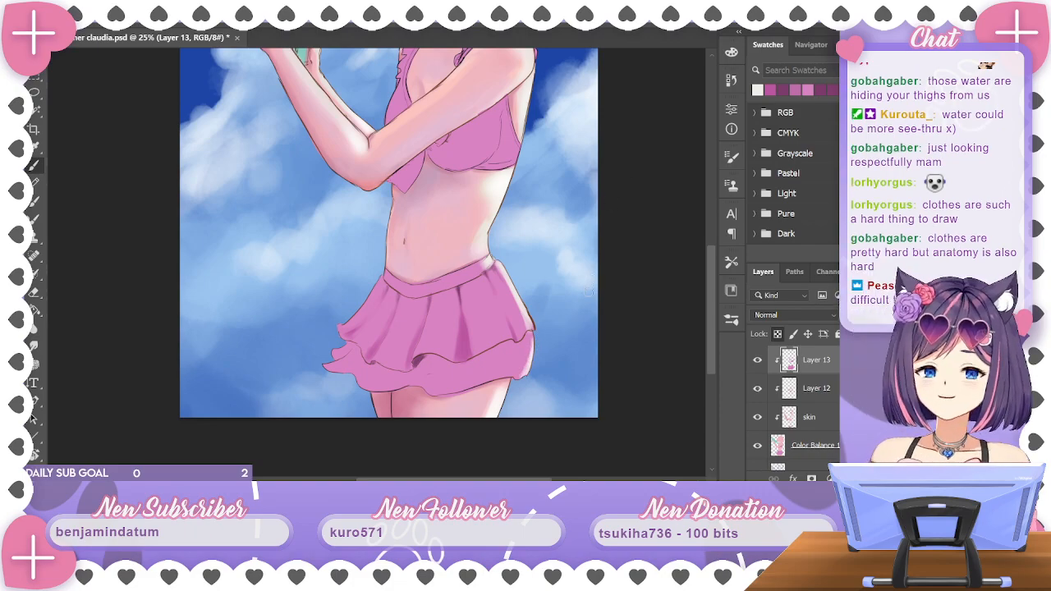
{"action": "scroll", "coordinate": [584, 338], "scroll_direction": "up", "scroll_amount": 2}
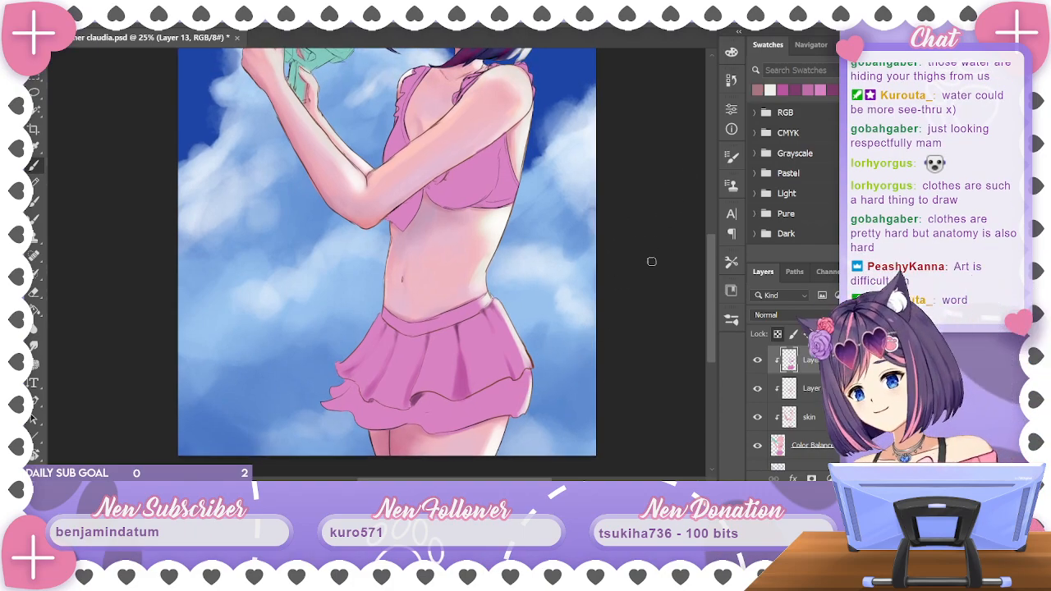
{"action": "key", "text": "ctrl+minus"}
{"action": "key", "text": "ctrl+minus"}
{"action": "key", "text": "ctrl+plus"}
{"action": "key", "text": "ctrl+plus"}
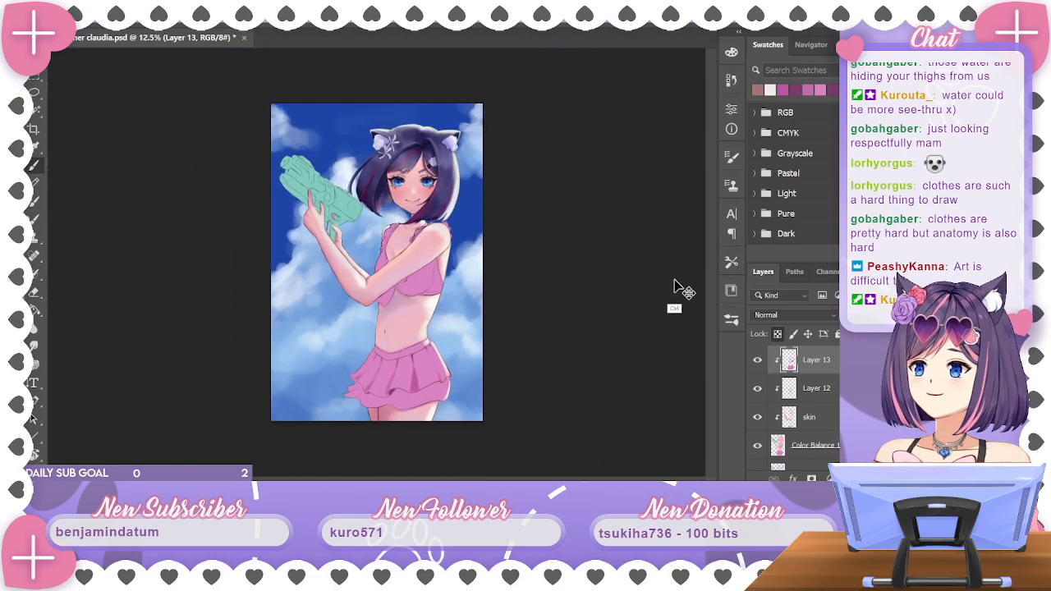
{"action": "left_click_drag", "start_coordinate": [617, 308], "coordinate": [587, 216]}
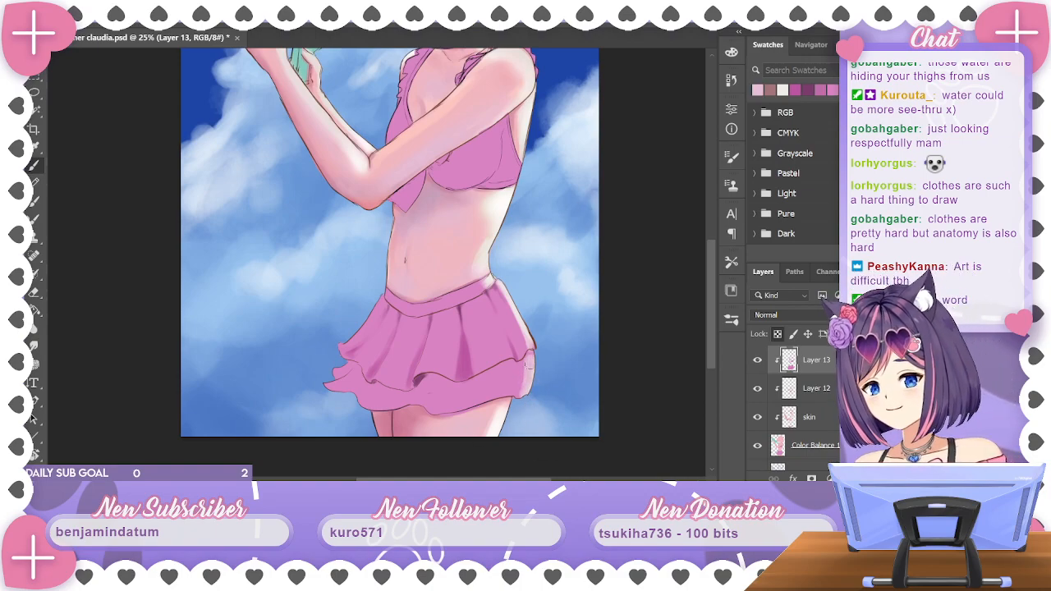
{"action": "mouse_move", "coordinate": [596, 304]}
{"action": "left_mouse_down"}
{"action": "mouse_move", "coordinate": [592, 328]}
{"action": "mouse_move", "coordinate": [605, 298]}
{"action": "left_mouse_up"}
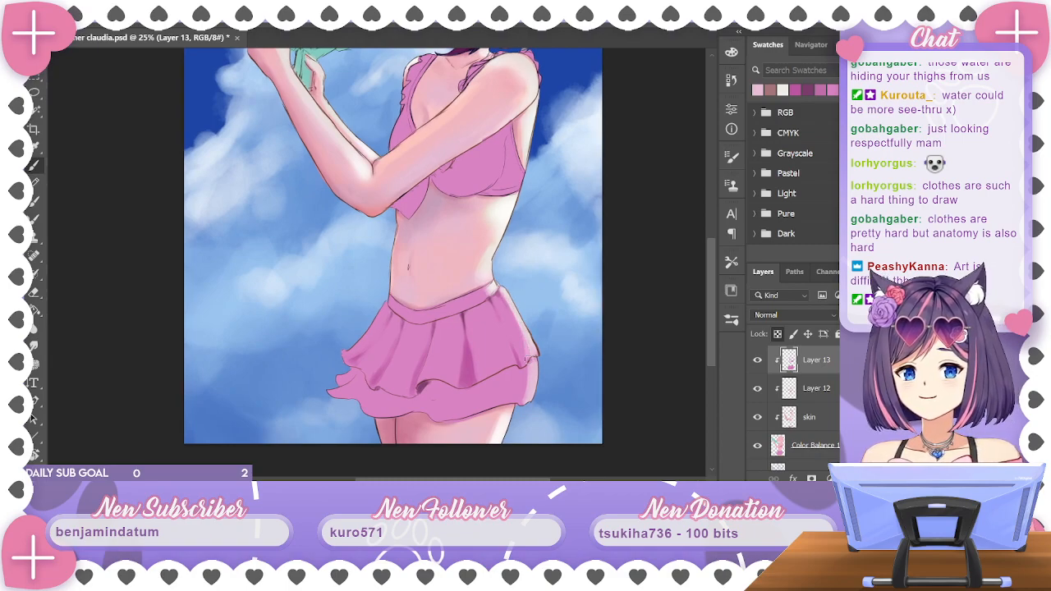
{"action": "left_click_drag", "start_coordinate": [595, 328], "coordinate": [651, 270]}
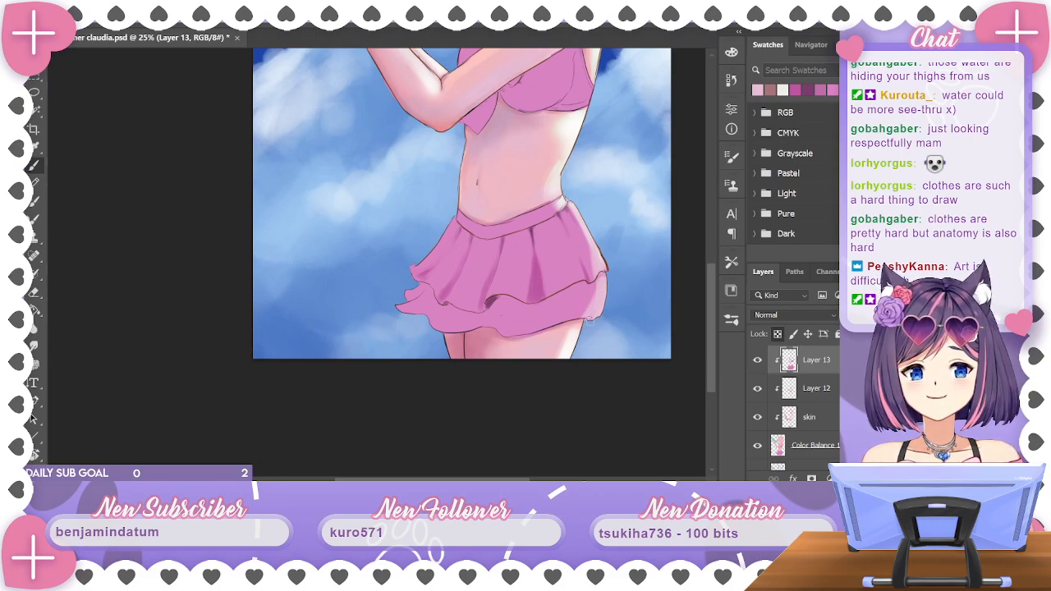
{"action": "left_click_drag", "start_coordinate": [633, 274], "coordinate": [609, 317]}
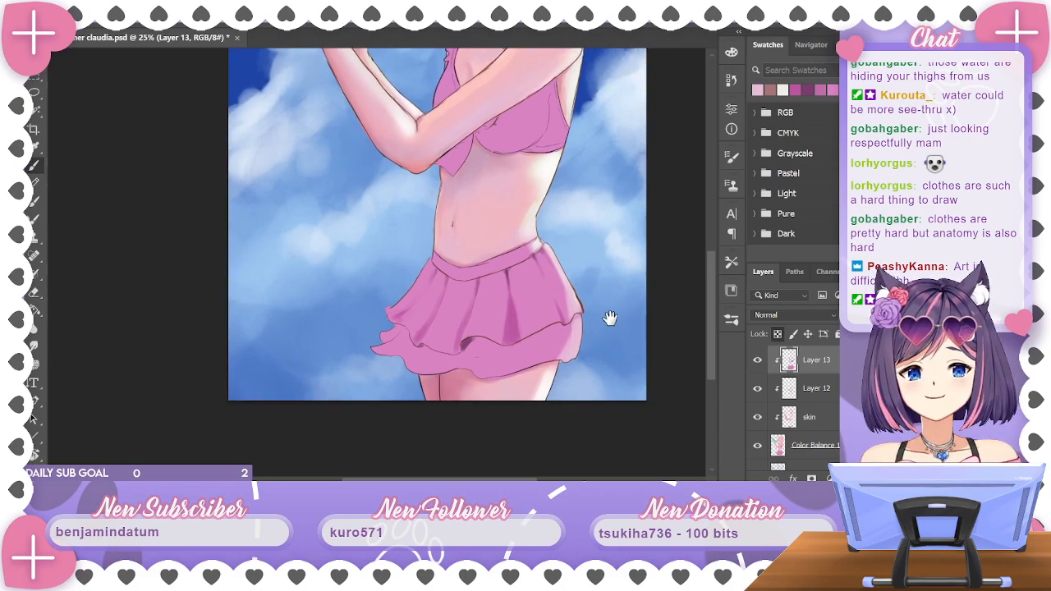
Set the brush colour to white and brighten the highlight along the right edge of the lower ruffle
{"action": "left_click", "coordinate": [731, 52]}
{"action": "left_click", "coordinate": [523, 65]}
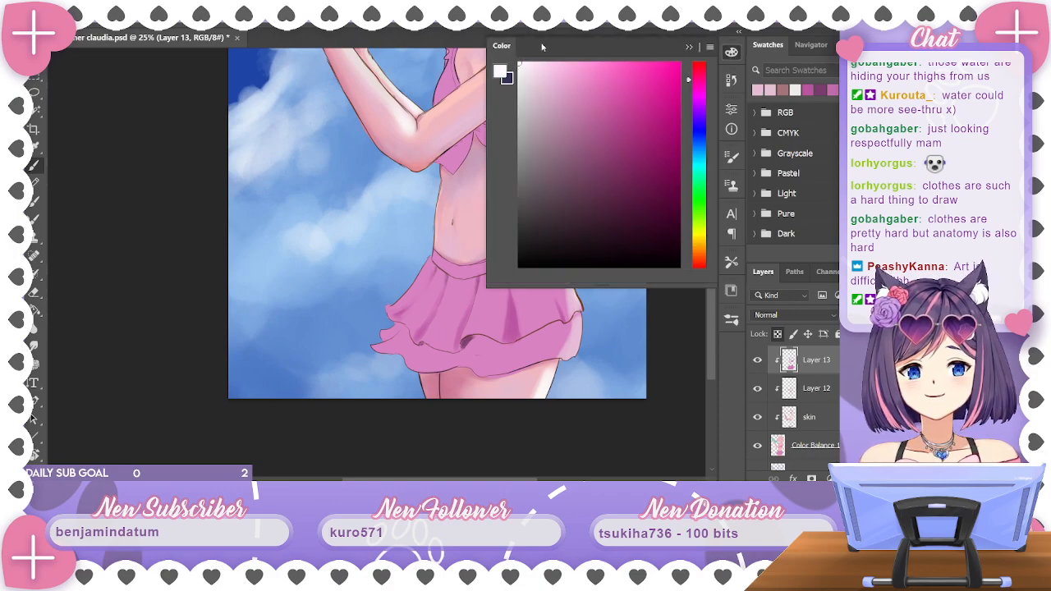
{"action": "left_click", "coordinate": [688, 47]}
{"action": "left_click_drag", "start_coordinate": [616, 255], "coordinate": [579, 253]}
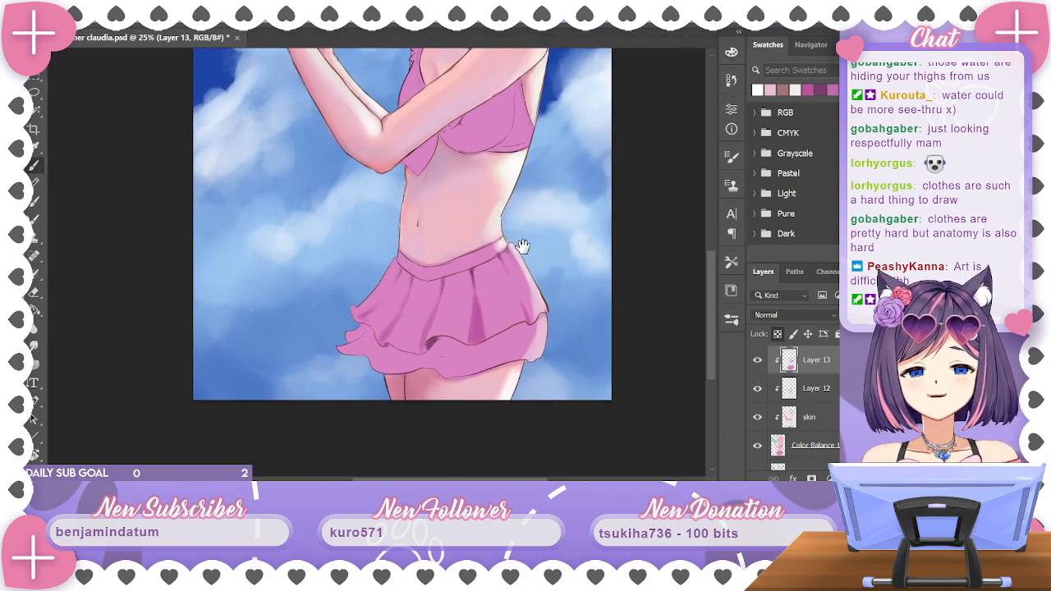
{"action": "mouse_move", "coordinate": [536, 358]}
{"action": "left_mouse_down"}
{"action": "mouse_move", "coordinate": [550, 332]}
{"action": "mouse_move", "coordinate": [535, 368]}
{"action": "mouse_move", "coordinate": [544, 326]}
{"action": "left_mouse_up"}
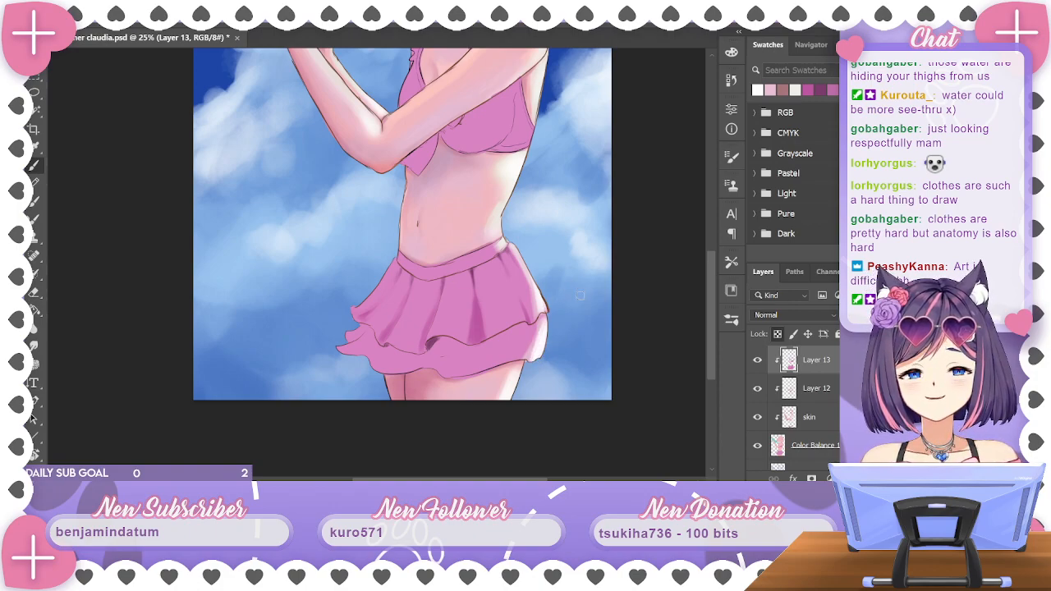
{"action": "left_click_drag", "start_coordinate": [597, 292], "coordinate": [570, 321]}
Sample the skirt's pink and refine the white highlight's transition on the right edge of the lower ruffle
{"action": "left_click", "coordinate": [498, 373], "text": "alt"}
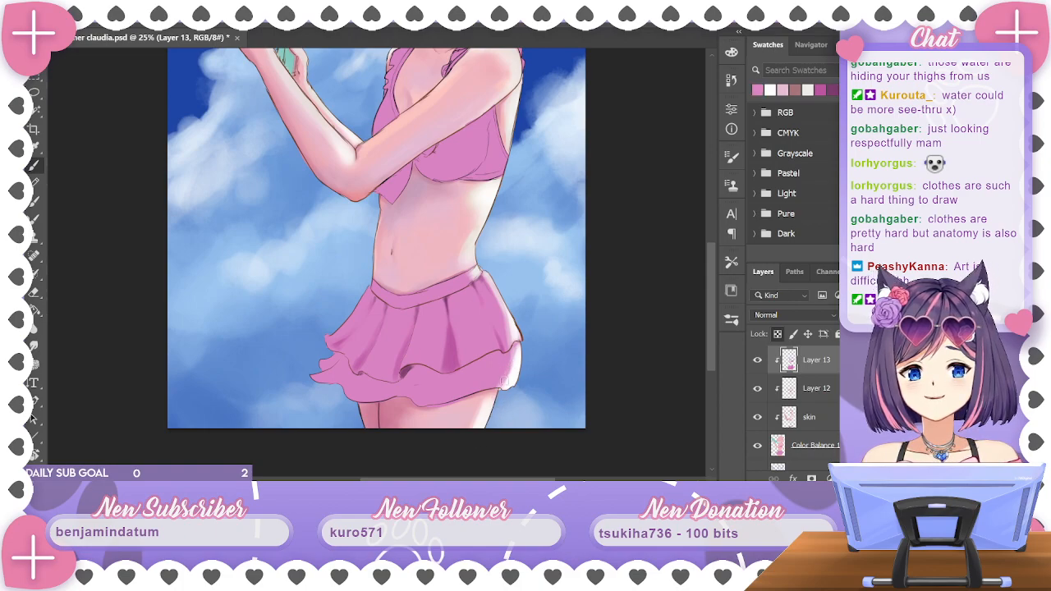
{"action": "left_click_drag", "start_coordinate": [587, 314], "coordinate": [645, 230]}
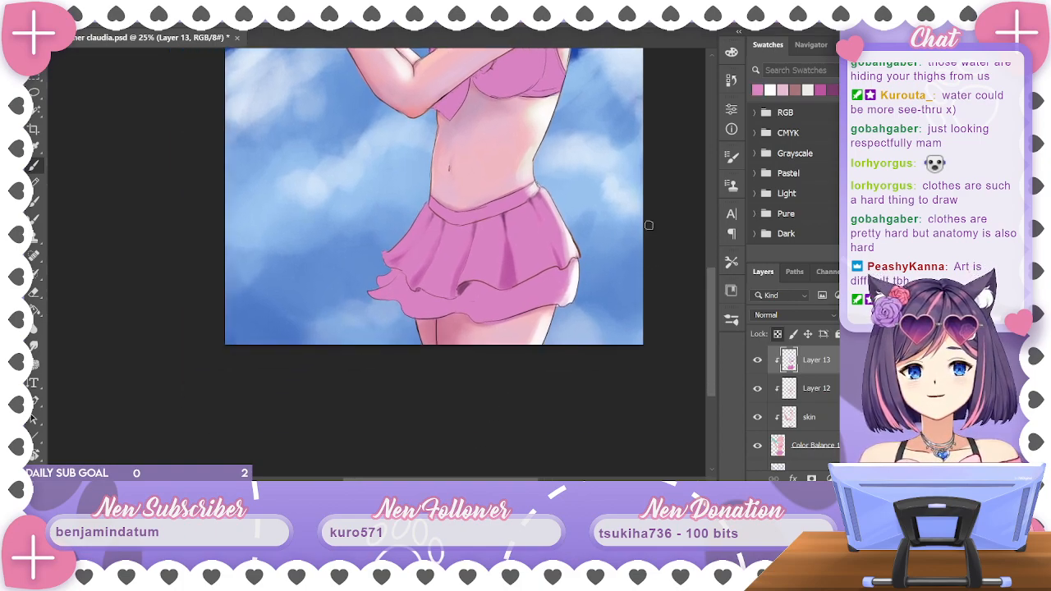
{"action": "mouse_move", "coordinate": [577, 255]}
{"action": "left_mouse_down"}
{"action": "mouse_move", "coordinate": [571, 269]}
{"action": "mouse_move", "coordinate": [584, 258]}
{"action": "left_mouse_up"}
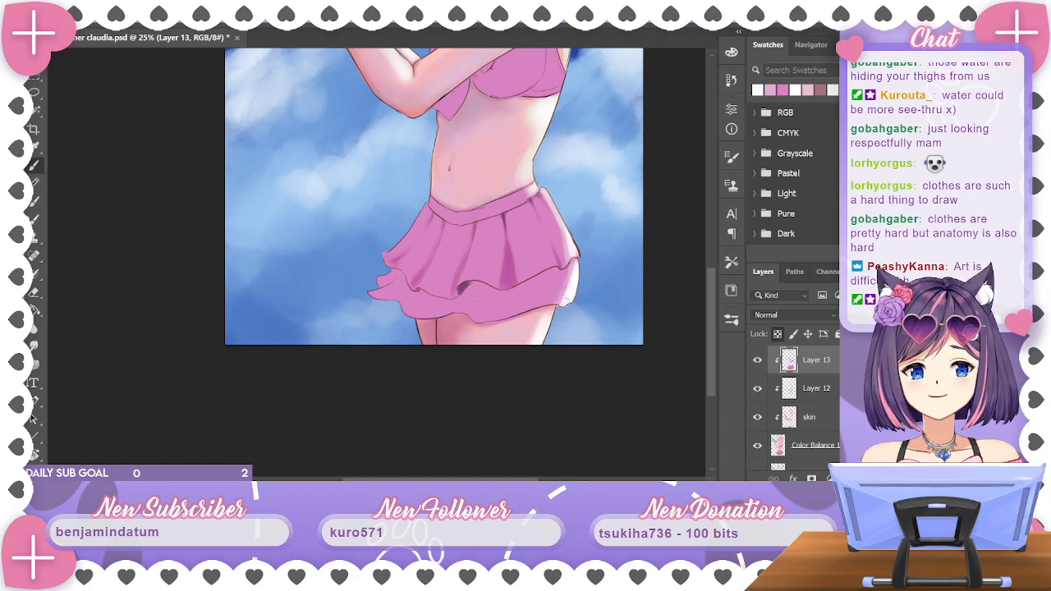
{"action": "left_click_drag", "start_coordinate": [575, 303], "coordinate": [582, 266]}
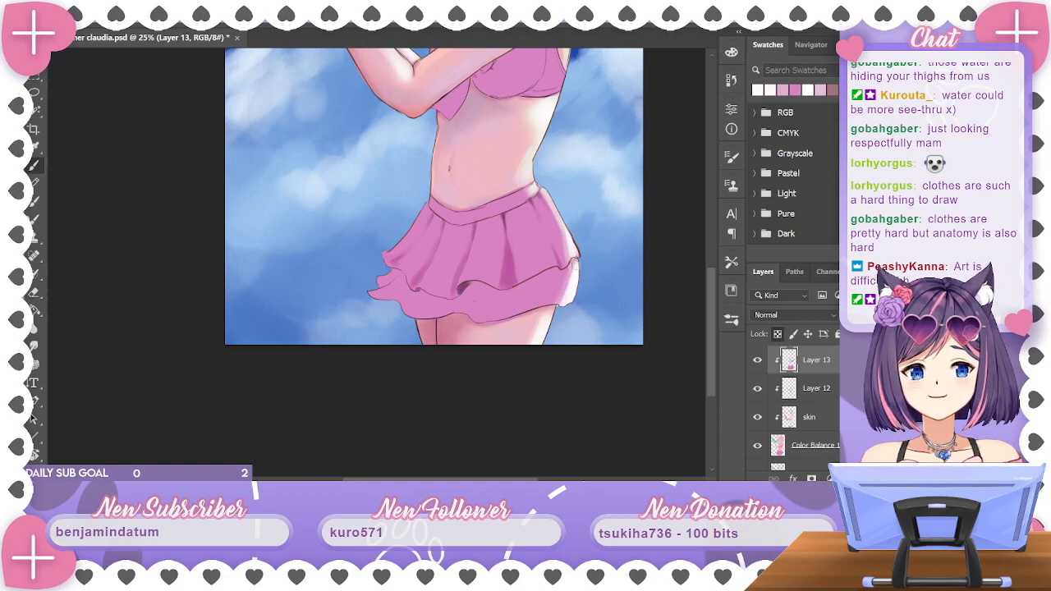
Sample the dark purple from the central curl and paint a shadow under the left part of the upper ruffle's hem
{"action": "left_click_drag", "start_coordinate": [469, 277], "coordinate": [462, 282]}
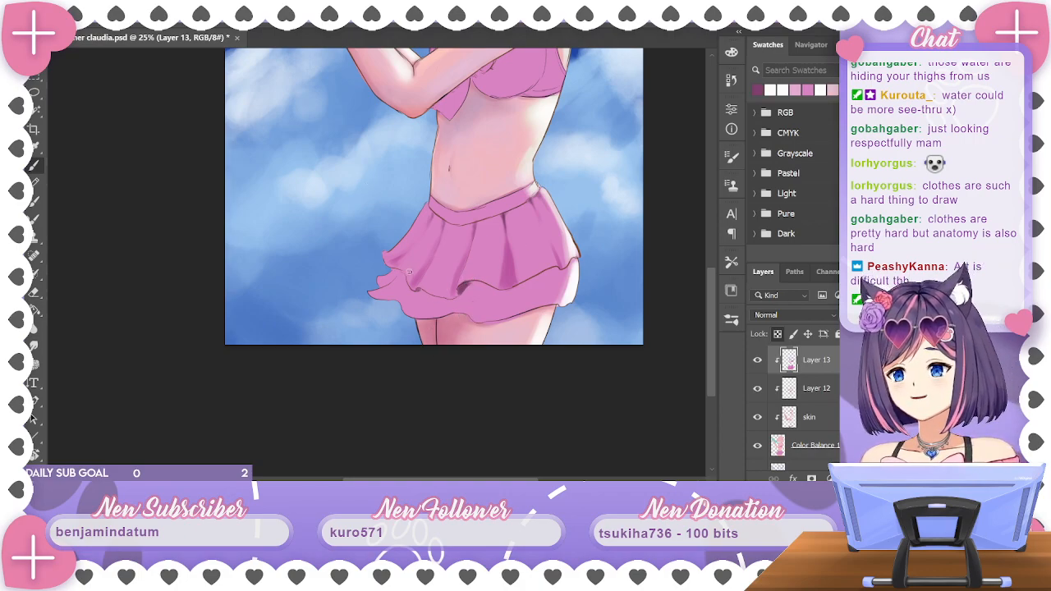
{"action": "scroll", "coordinate": [409, 271], "scroll_direction": "up", "scroll_amount": 1}
{"action": "mouse_move", "coordinate": [407, 275]}
{"action": "left_mouse_down"}
{"action": "mouse_move", "coordinate": [433, 311]}
{"action": "mouse_move", "coordinate": [504, 310]}
{"action": "mouse_move", "coordinate": [537, 294]}
{"action": "mouse_move", "coordinate": [509, 289]}
{"action": "mouse_move", "coordinate": [549, 300]}
{"action": "mouse_move", "coordinate": [504, 295]}
{"action": "left_mouse_up"}
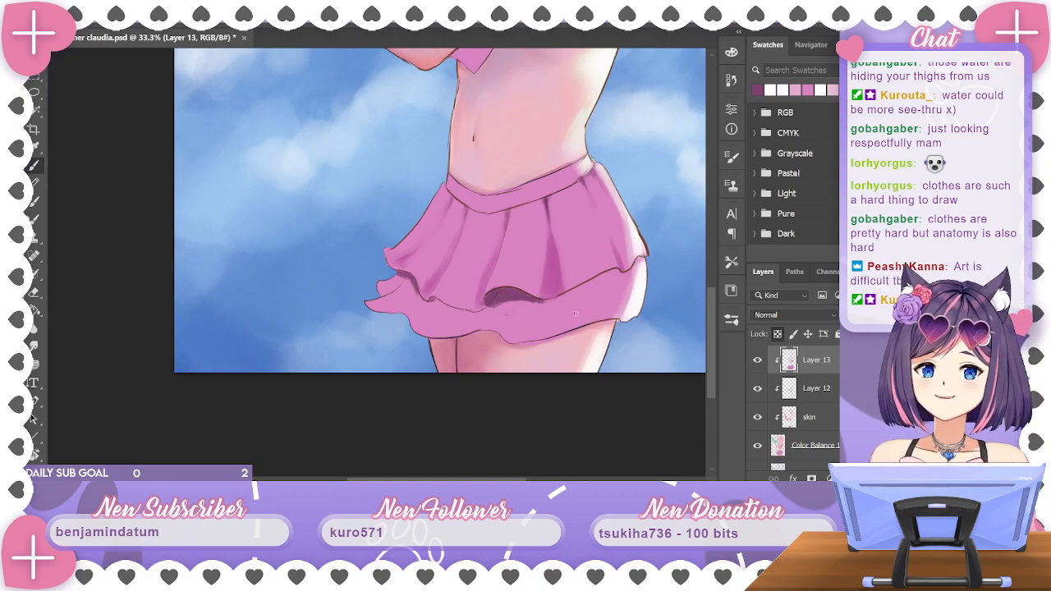
Extend the dark purple shadow along the right part of the upper ruffle's hem and trim it with sampled pink
{"action": "mouse_move", "coordinate": [562, 293]}
{"action": "left_mouse_down"}
{"action": "mouse_move", "coordinate": [616, 271]}
{"action": "mouse_move", "coordinate": [599, 278]}
{"action": "left_mouse_up"}
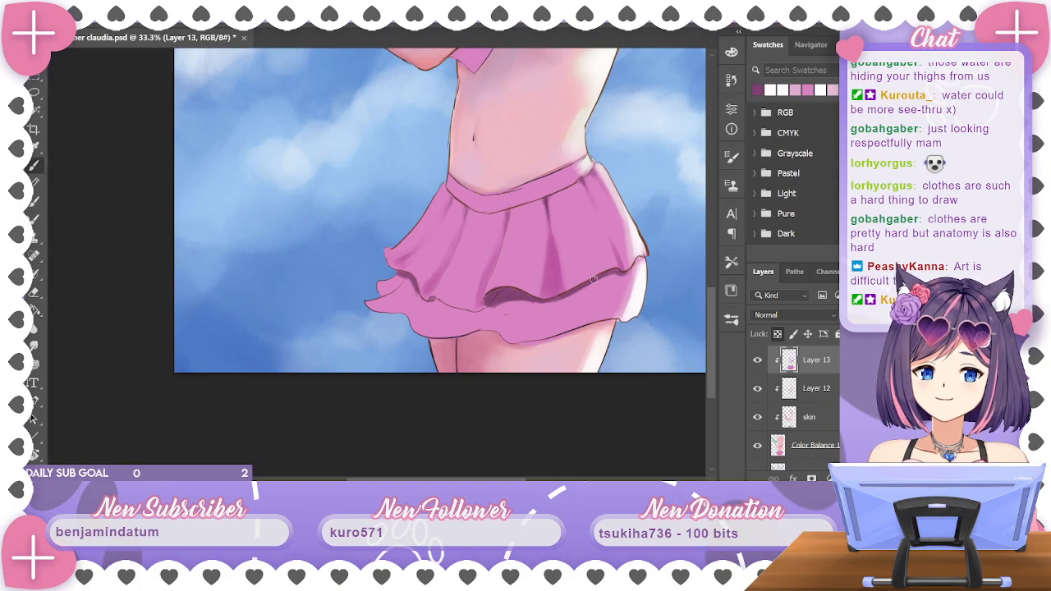
{"action": "left_click", "coordinate": [564, 312], "text": "alt"}
{"action": "mouse_move", "coordinate": [548, 306]}
{"action": "left_mouse_down"}
{"action": "mouse_move", "coordinate": [588, 286]}
{"action": "mouse_move", "coordinate": [579, 291]}
{"action": "left_mouse_up"}
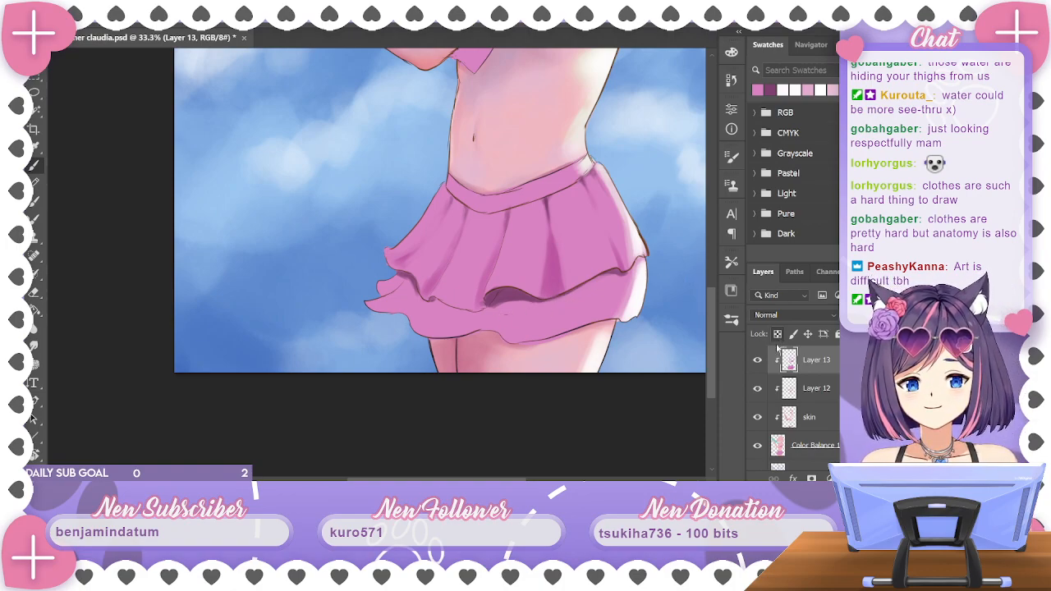
Look through the layer stack between the line art copy and the skin layer, switching to the Eraser
{"action": "left_click", "coordinate": [812, 417]}
{"action": "scroll", "coordinate": [792, 411], "scroll_direction": "down", "scroll_amount": 5}
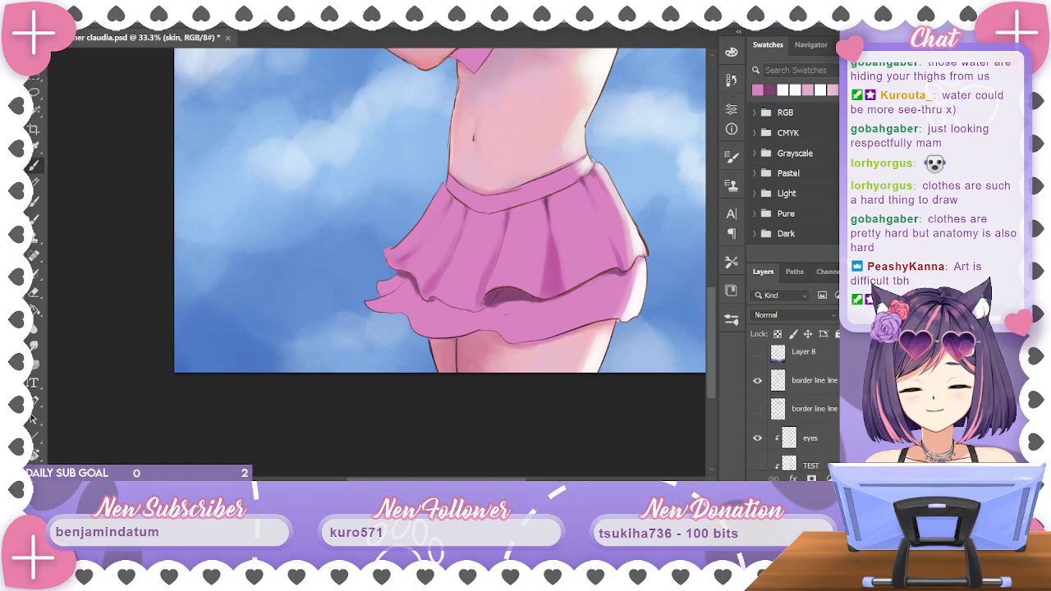
{"action": "scroll", "coordinate": [792, 410], "scroll_direction": "down", "scroll_amount": 2}
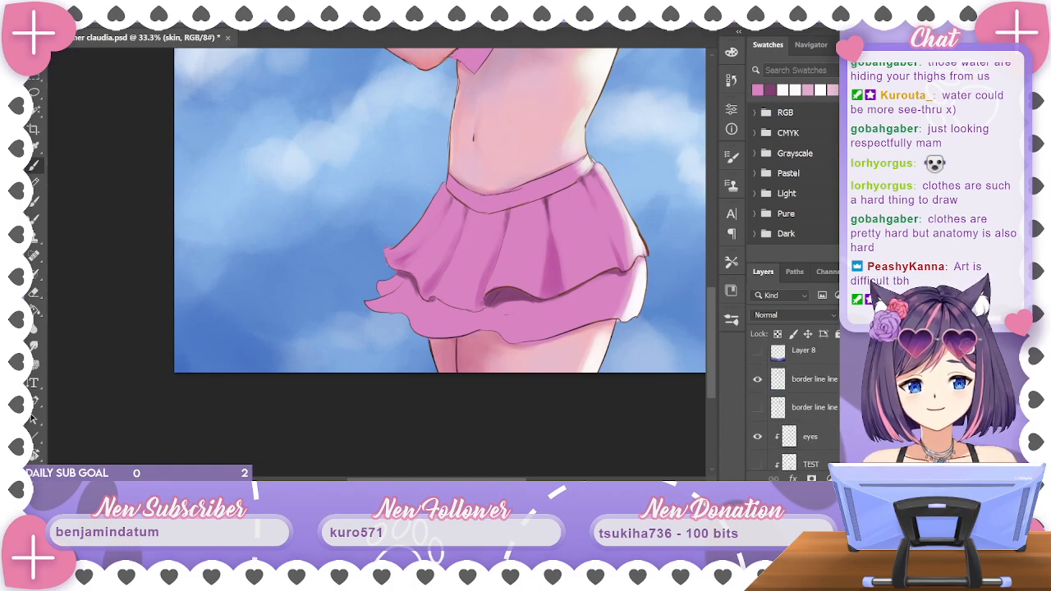
{"action": "left_click", "coordinate": [813, 379]}
{"action": "key", "text": "e"}
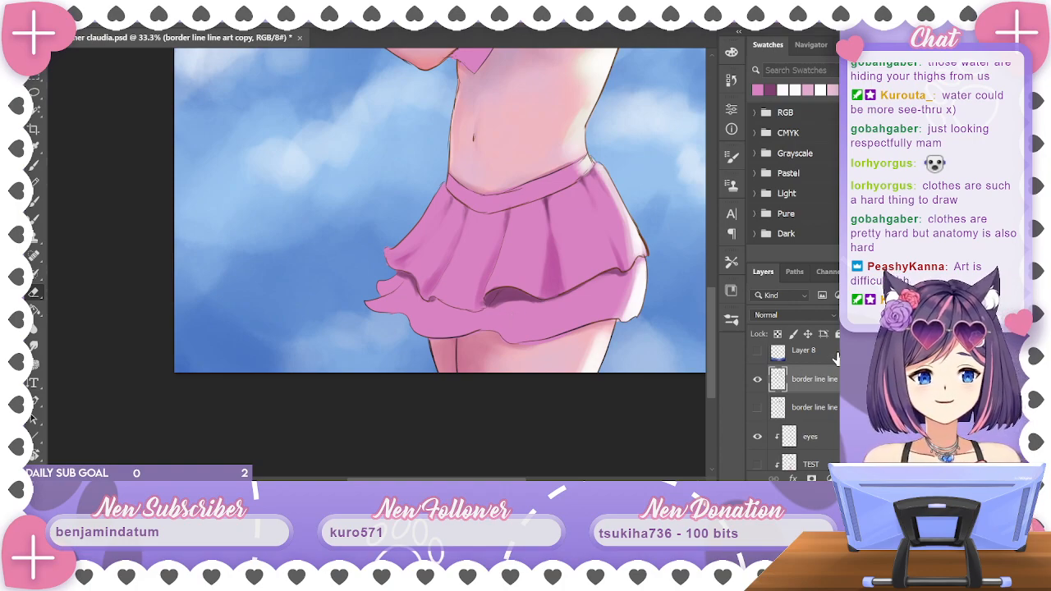
{"action": "scroll", "coordinate": [784, 361], "scroll_direction": "down", "scroll_amount": 3}
{"action": "scroll", "coordinate": [797, 406], "scroll_direction": "down", "scroll_amount": 3}
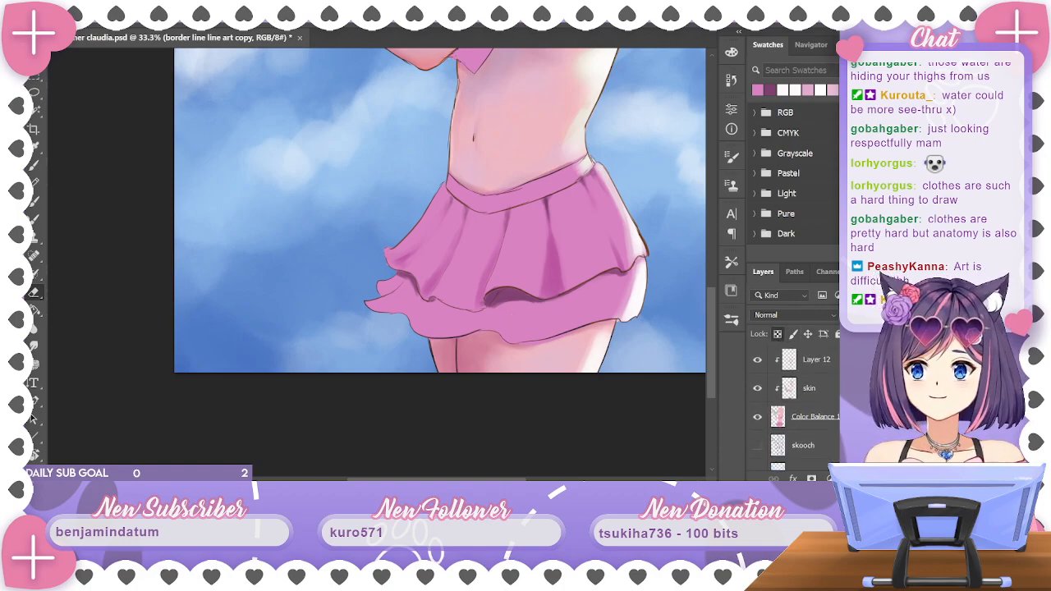
{"action": "left_click", "coordinate": [789, 376]}
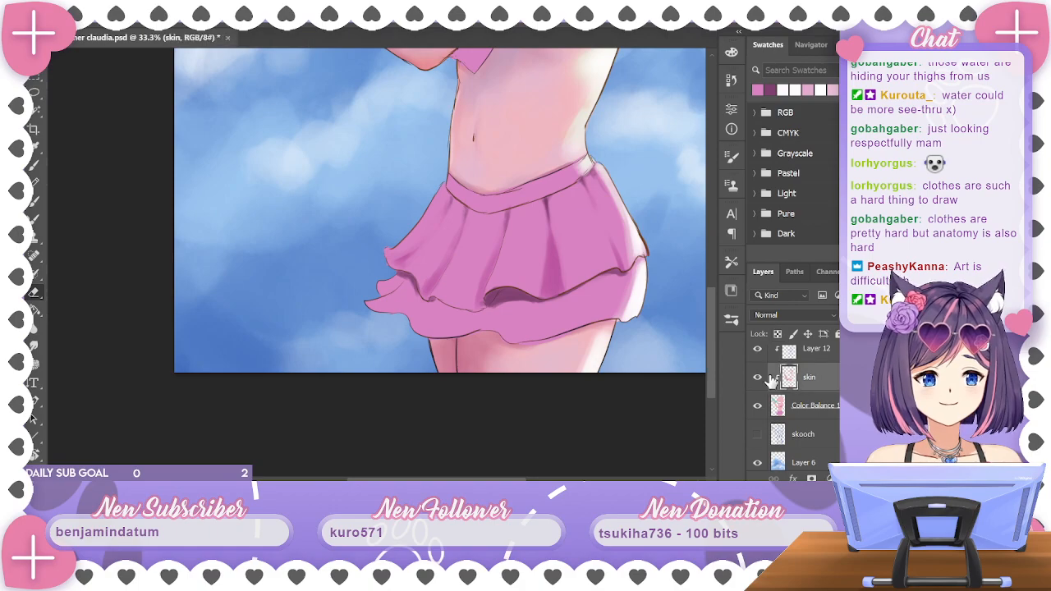
{"action": "scroll", "coordinate": [817, 415], "scroll_direction": "up", "scroll_amount": 2}
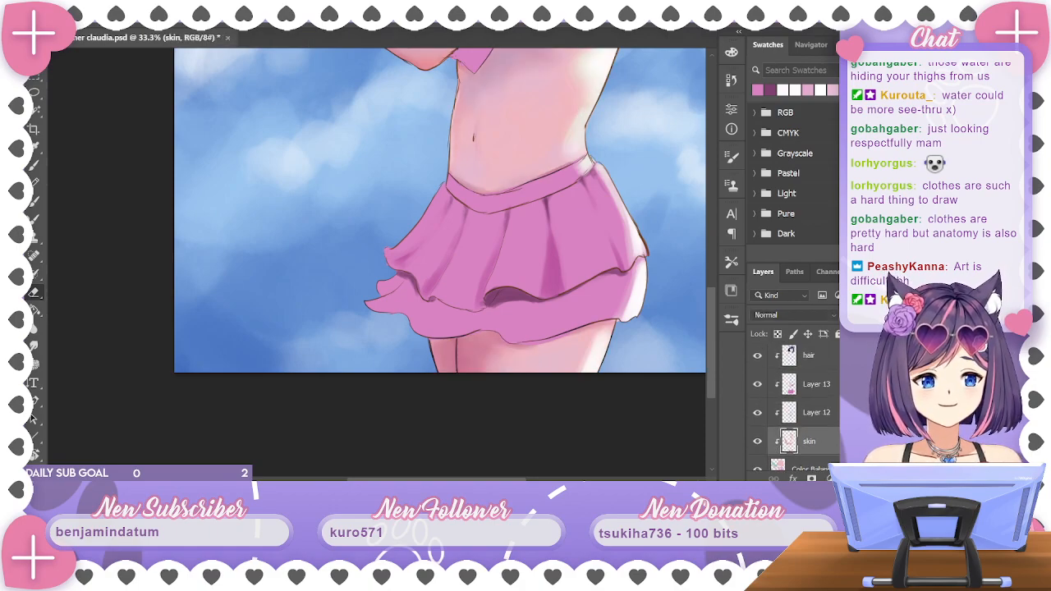
Rename Layer 13 to "clothes"
{"action": "double_click", "coordinate": [817, 389]}
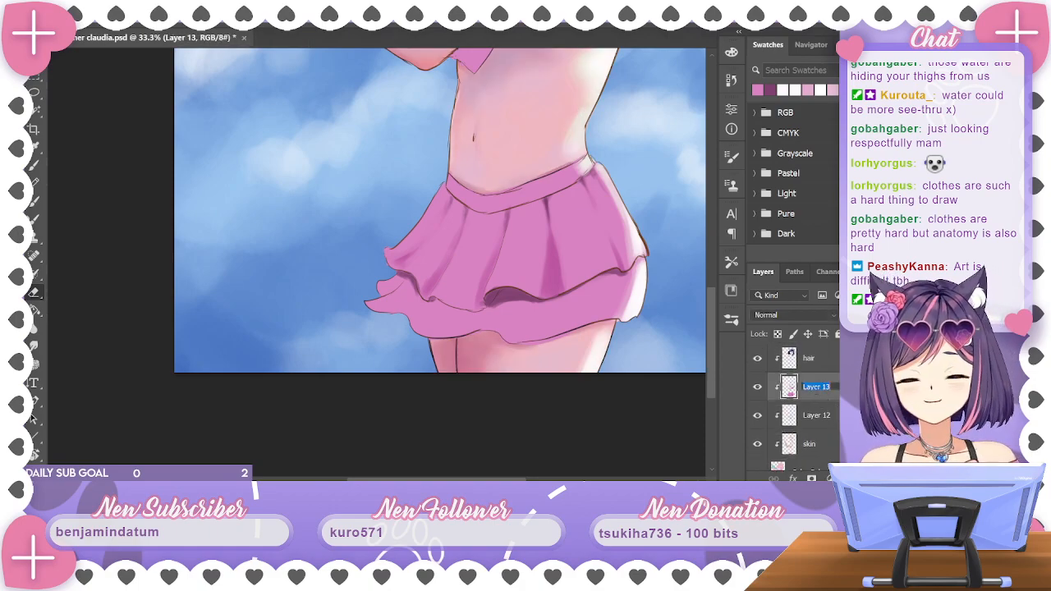
{"action": "type", "text": "clothe"}
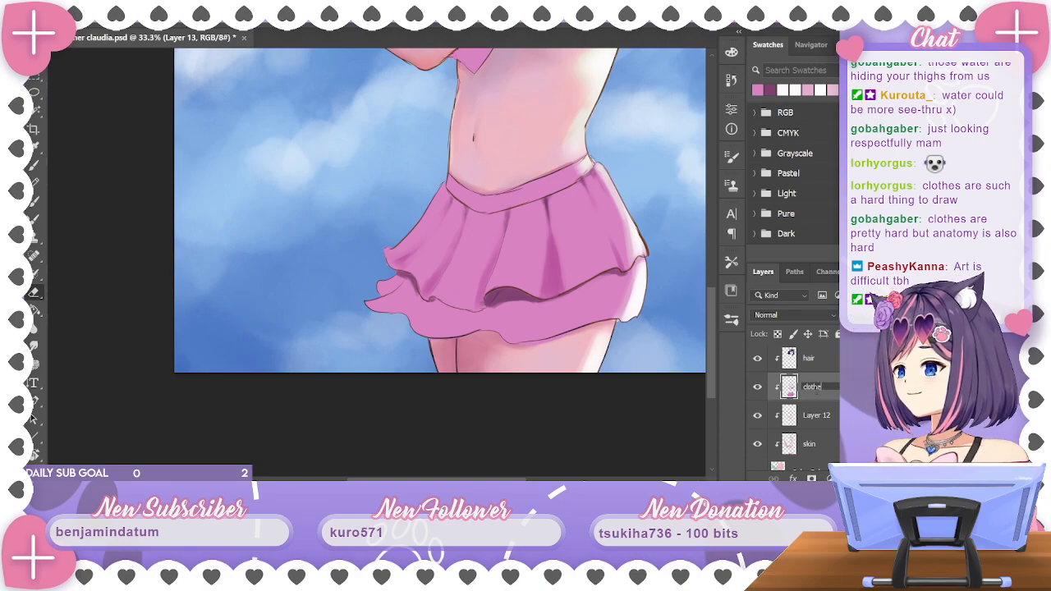
{"action": "type", "text": "s"}
{"action": "key", "text": "Return"}
Rename Layer 12 to "skin blue"
{"action": "double_click", "coordinate": [817, 415]}
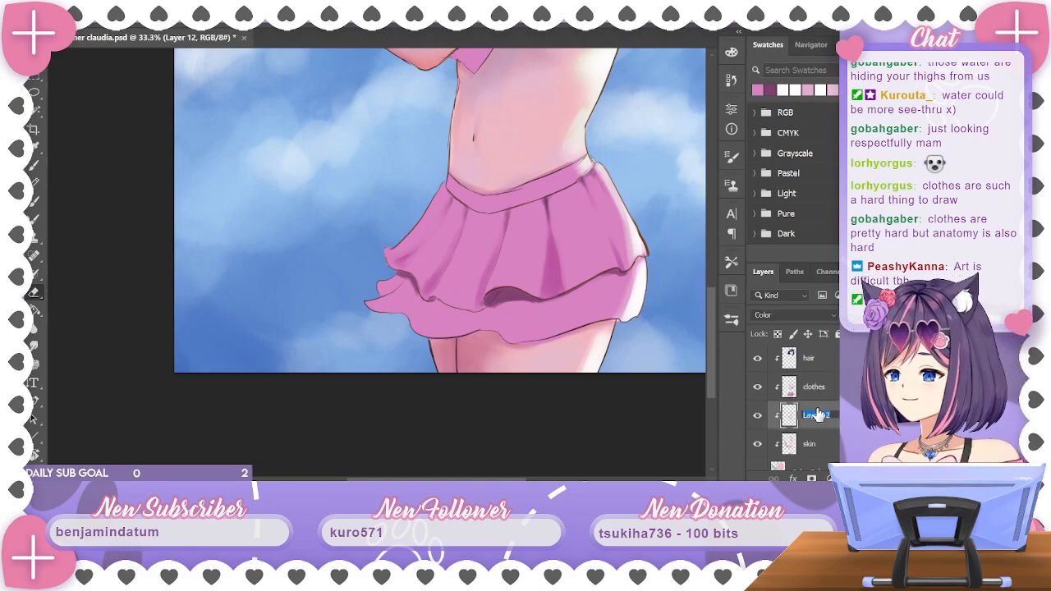
{"action": "type", "text": "skin blue"}
{"action": "key", "text": "Return"}
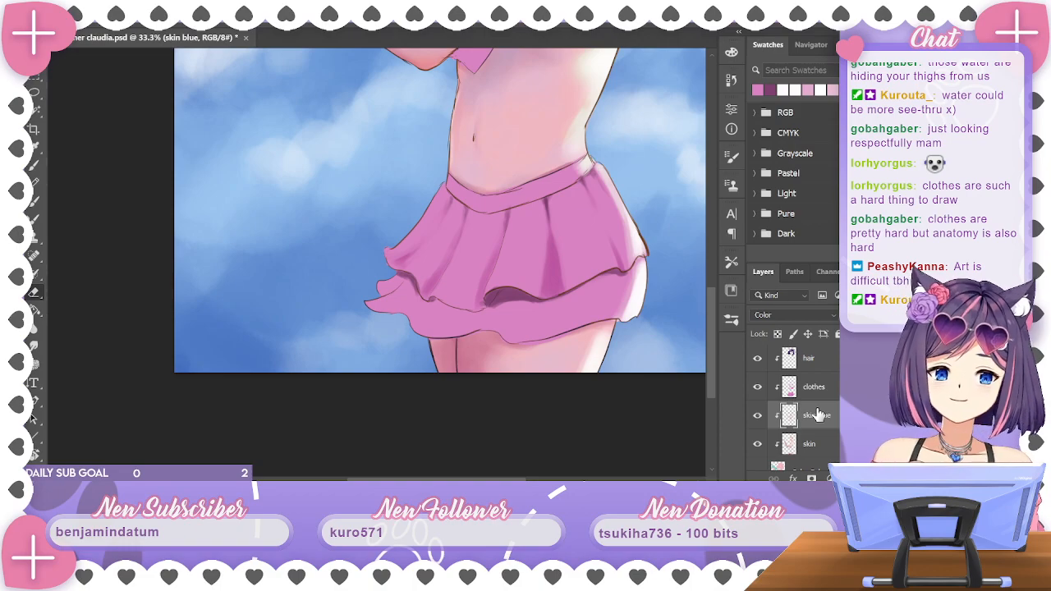
Lock the transparent pixels of the clothes layer and brush sampled darker pink fold shadows onto the lower ruffle
{"action": "left_click", "coordinate": [813, 387]}
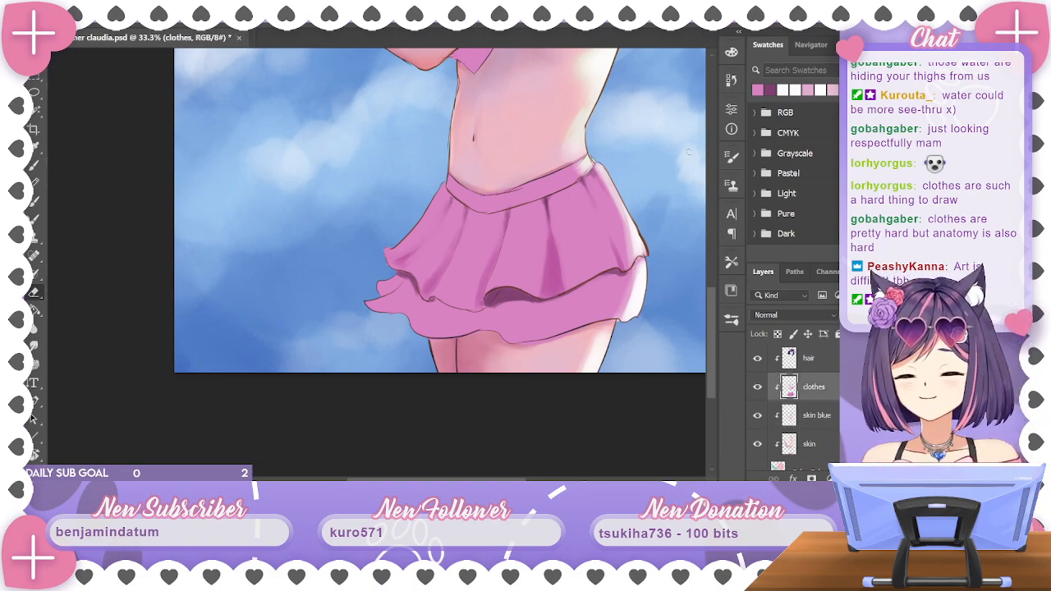
{"action": "left_click", "coordinate": [35, 165]}
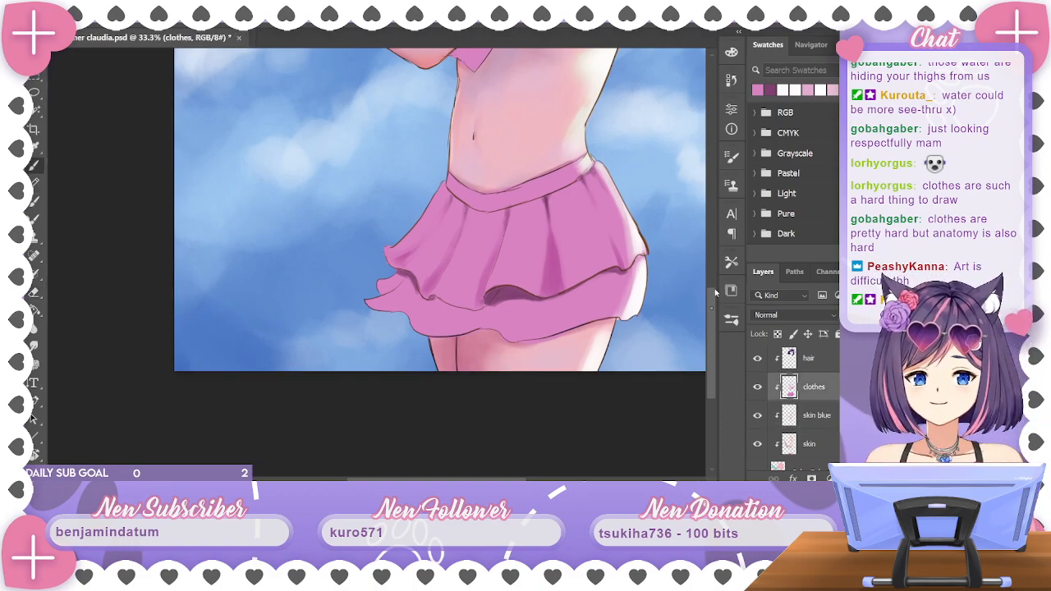
{"action": "left_click_drag", "start_coordinate": [713, 306], "coordinate": [712, 285]}
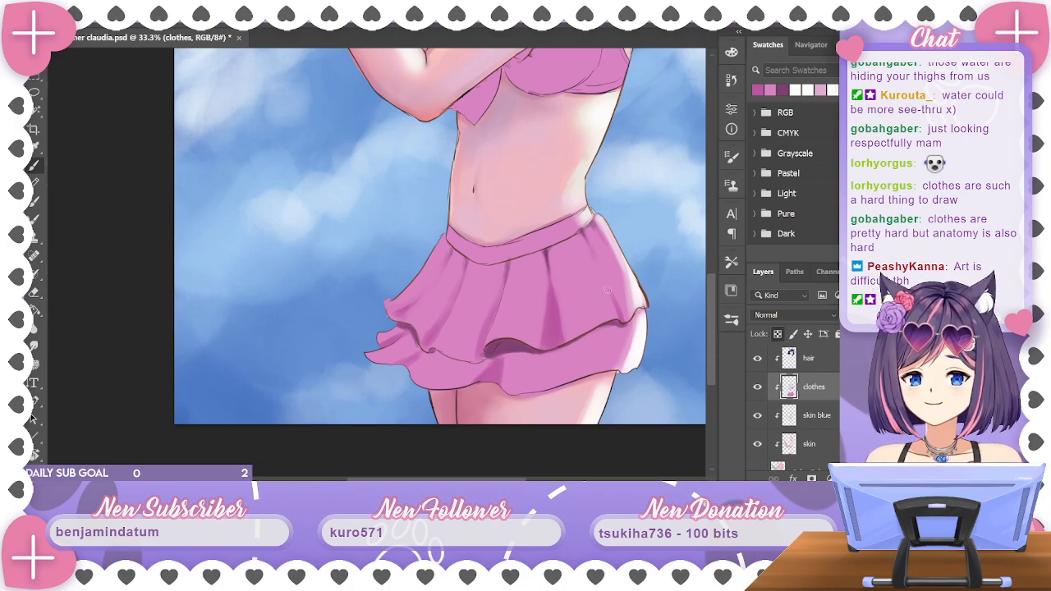
{"action": "key", "text": "ctrl+z"}
{"action": "left_click", "coordinate": [485, 335], "text": "alt"}
{"action": "left_click_drag", "start_coordinate": [483, 380], "coordinate": [502, 364]}
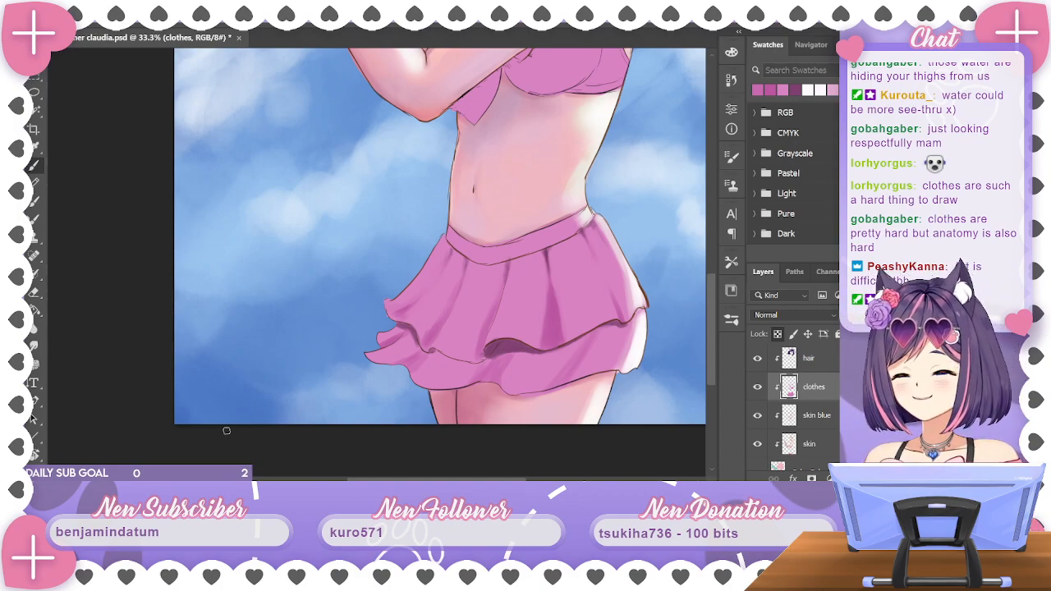
Sample pink from the lower ruffle and refine the fold shading at the middle of its hem
{"action": "left_click_drag", "start_coordinate": [711, 296], "coordinate": [710, 292]}
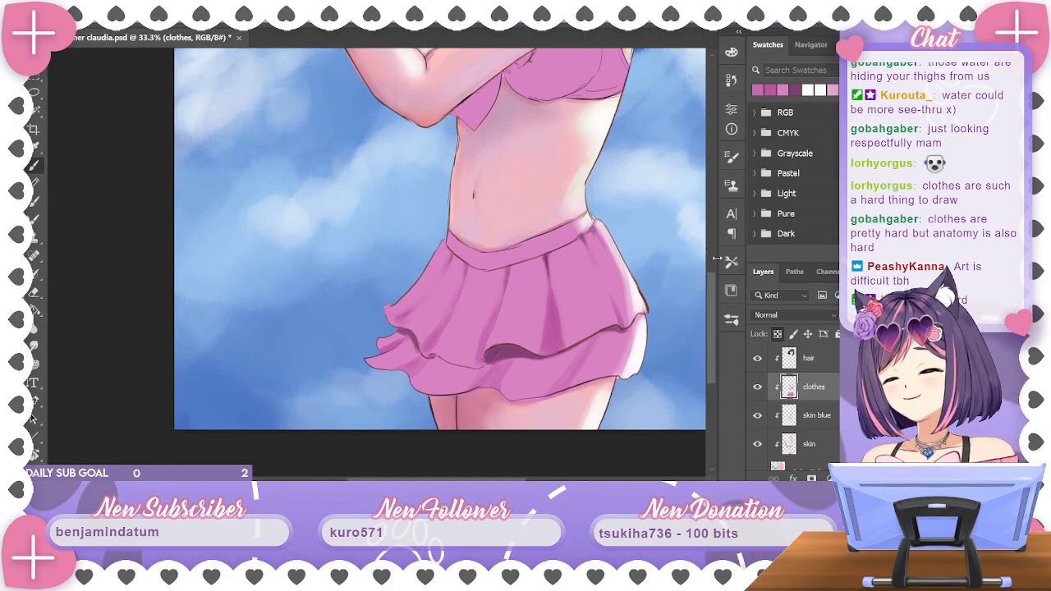
{"action": "left_click_drag", "start_coordinate": [712, 302], "coordinate": [712, 312]}
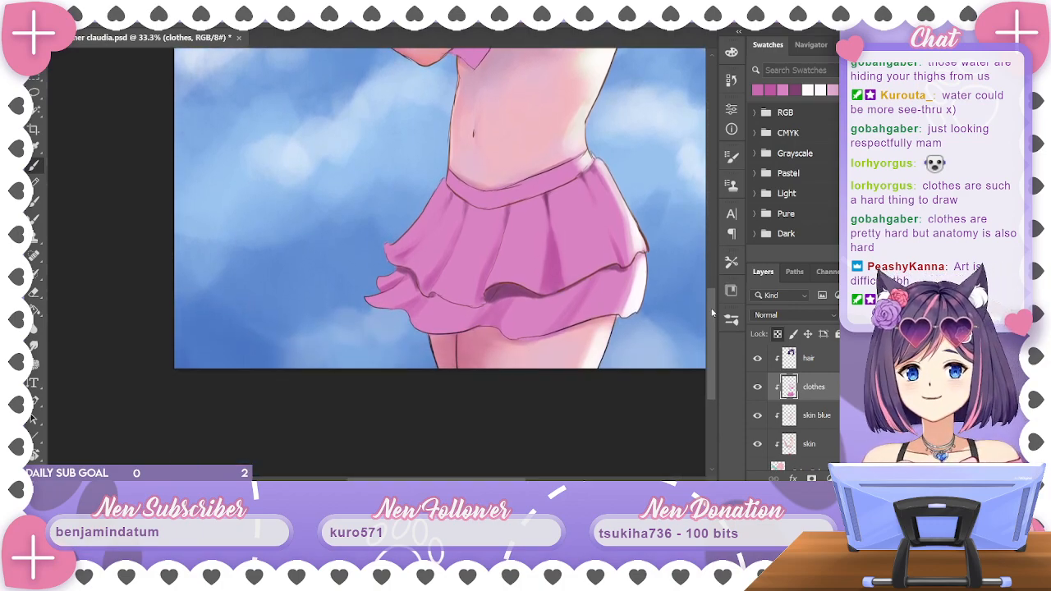
{"action": "left_click", "coordinate": [501, 316], "text": "alt"}
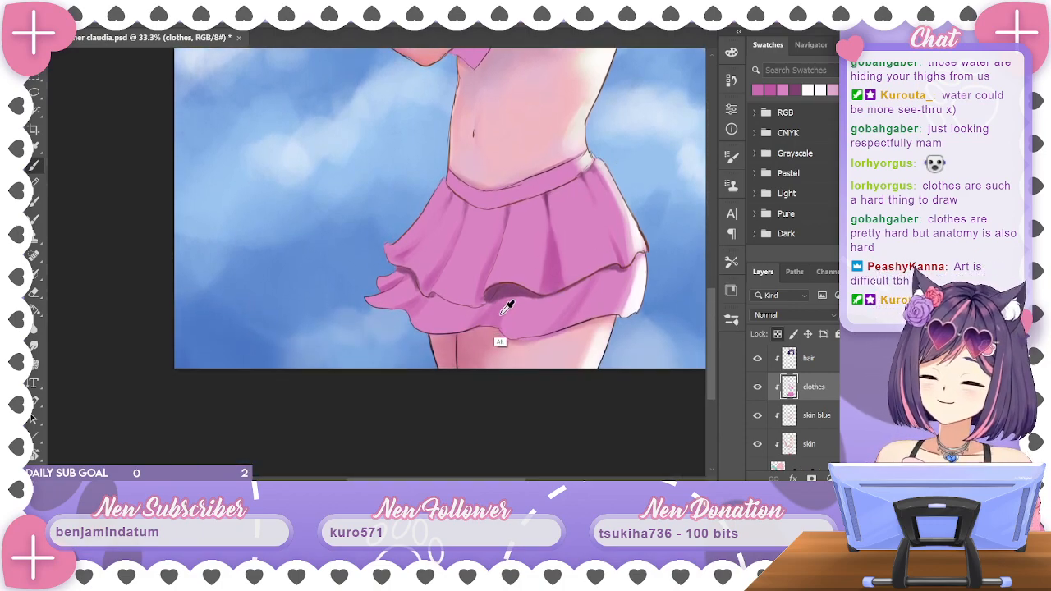
{"action": "left_click_drag", "start_coordinate": [499, 340], "coordinate": [491, 312]}
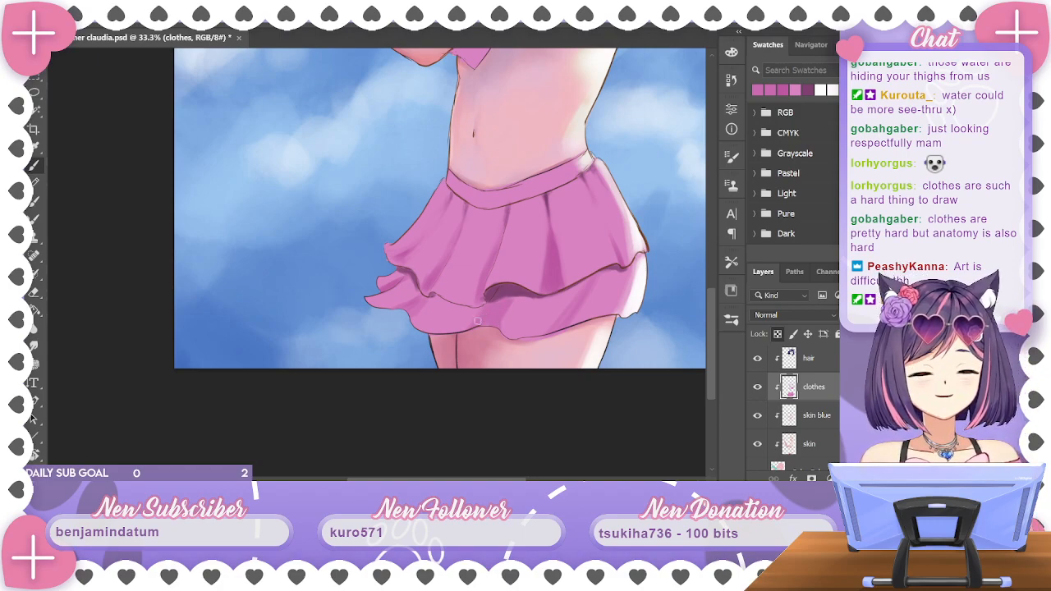
Sample pink and purple tones from the skirt and deepen the fold shadows across the lower ruffle, including its left curl
{"action": "left_click_drag", "start_coordinate": [652, 334], "coordinate": [631, 314]}
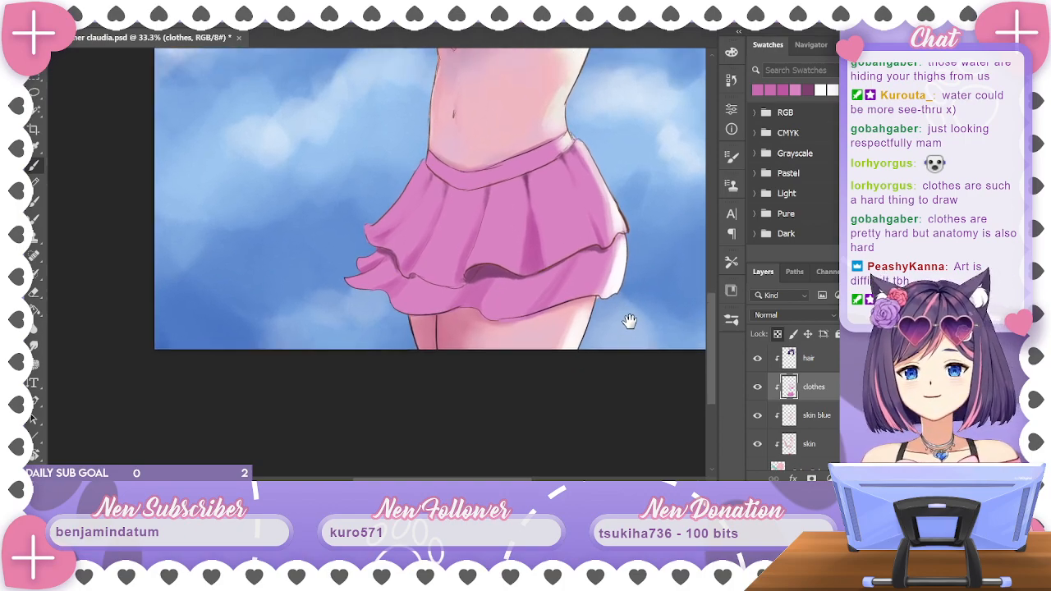
{"action": "left_click", "coordinate": [549, 301], "text": "alt"}
{"action": "left_click", "coordinate": [559, 283], "text": "alt"}
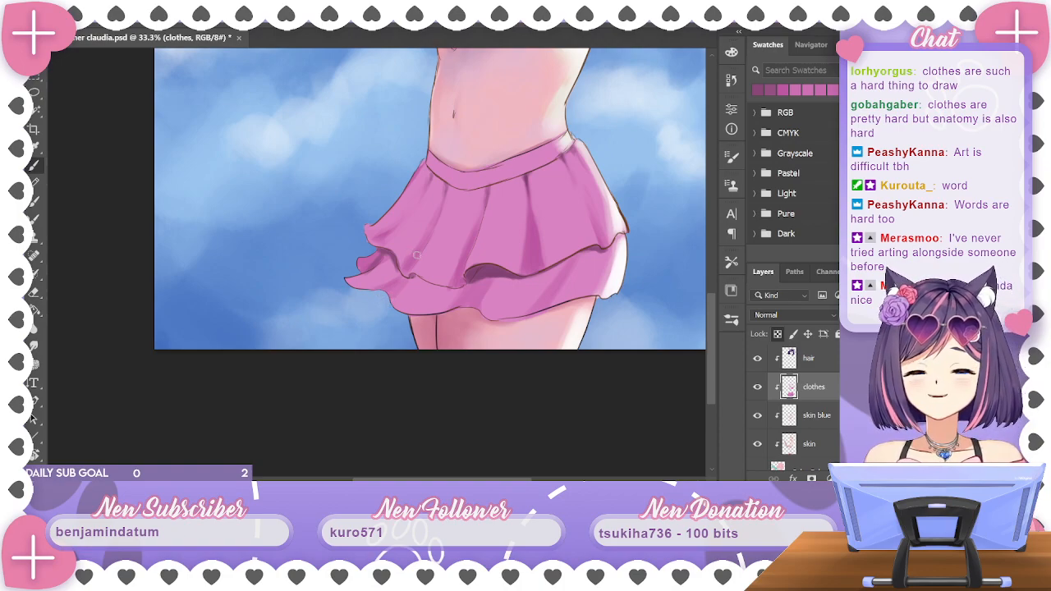
{"action": "key", "text": "e"}
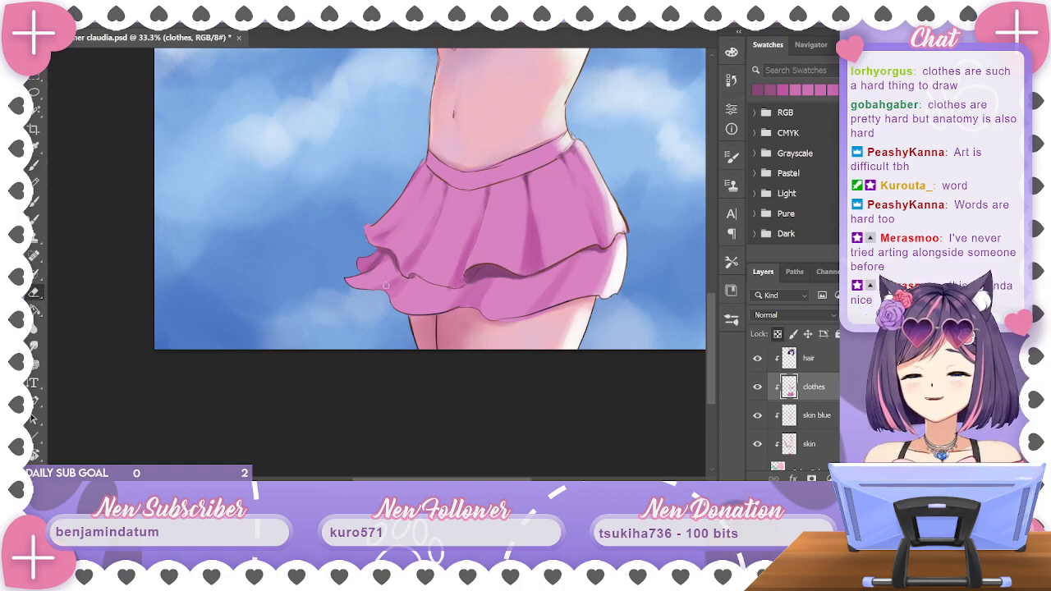
{"action": "key", "text": "b"}
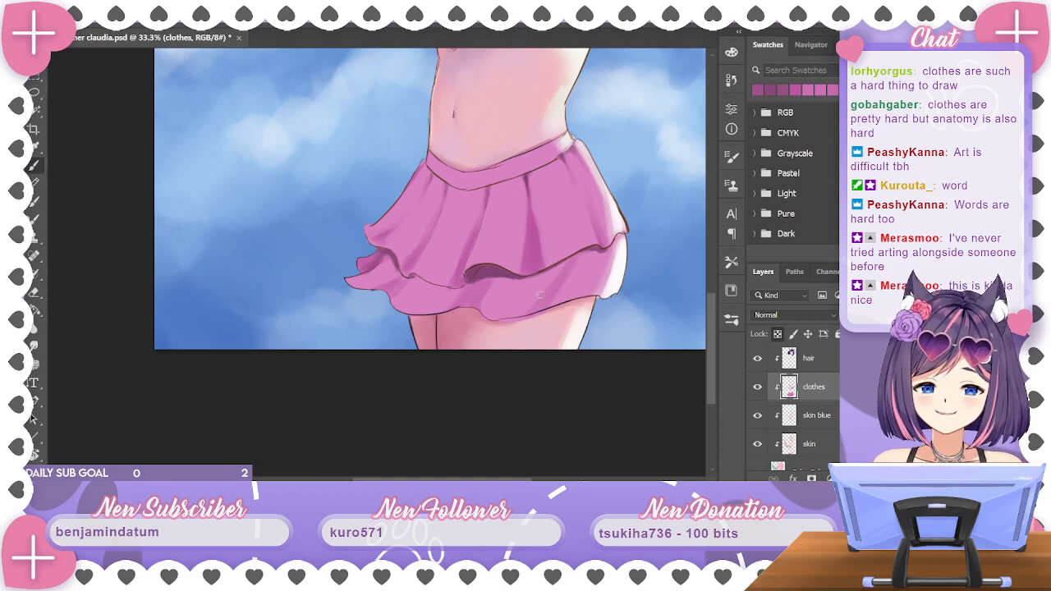
Refine the shadow and edge of the upper ruffle's central curl using sampled dark purple and pink
{"action": "left_click", "coordinate": [496, 273], "text": "alt"}
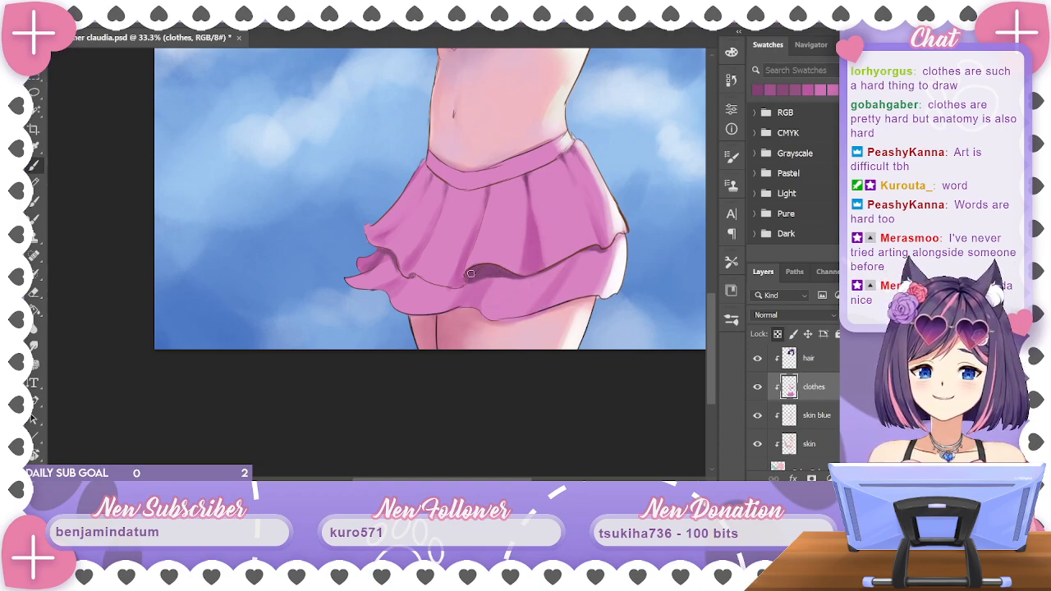
{"action": "left_click", "coordinate": [475, 278], "text": "alt"}
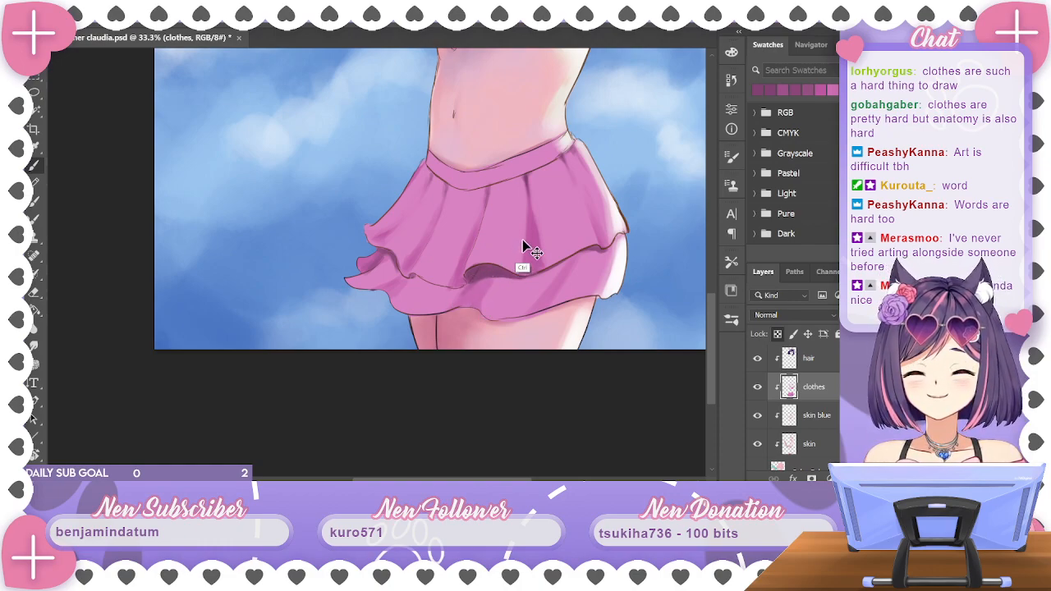
{"action": "left_click", "coordinate": [582, 226], "text": "alt"}
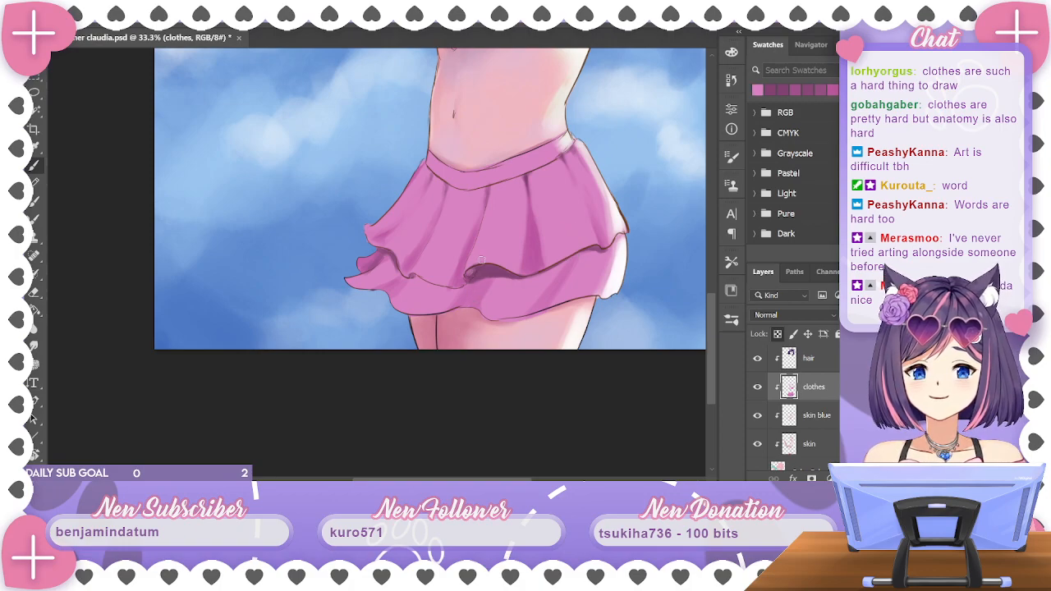
{"action": "left_click", "coordinate": [532, 286], "text": "alt"}
{"action": "left_click_drag", "start_coordinate": [468, 275], "coordinate": [478, 267]}
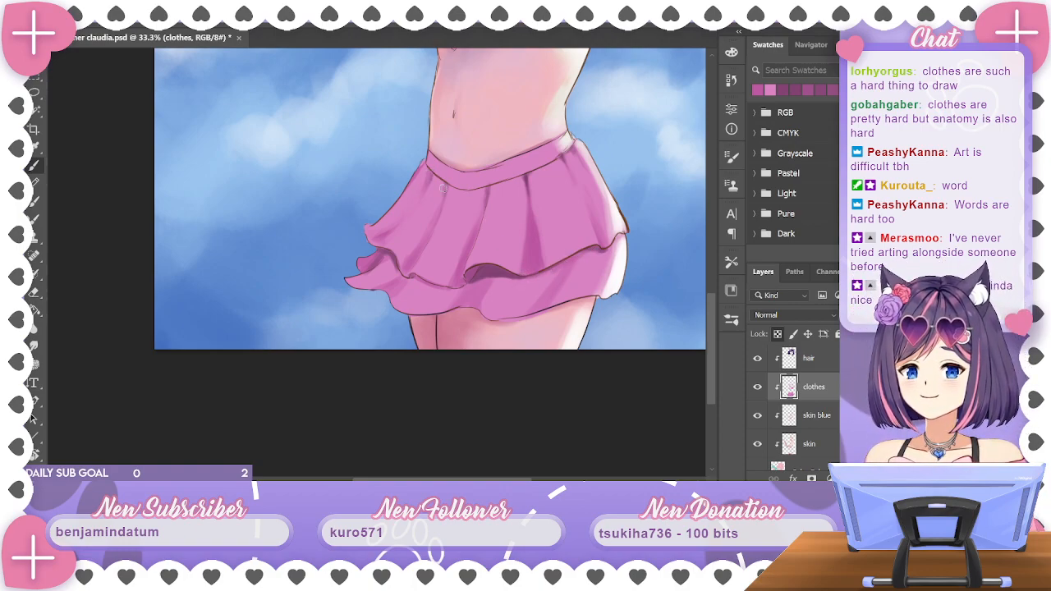
Sample pinks below the waistband and shade the pleats at the top of the upper ruffle
{"action": "key", "text": "alt"}
{"action": "left_click", "coordinate": [507, 193], "text": "alt"}
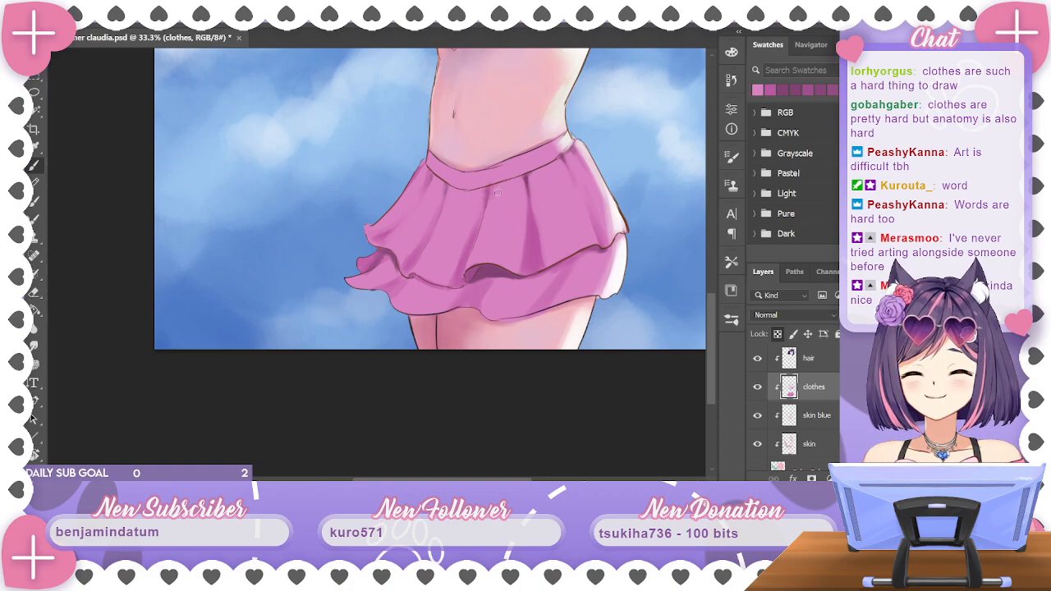
{"action": "left_click", "coordinate": [530, 173], "text": "alt"}
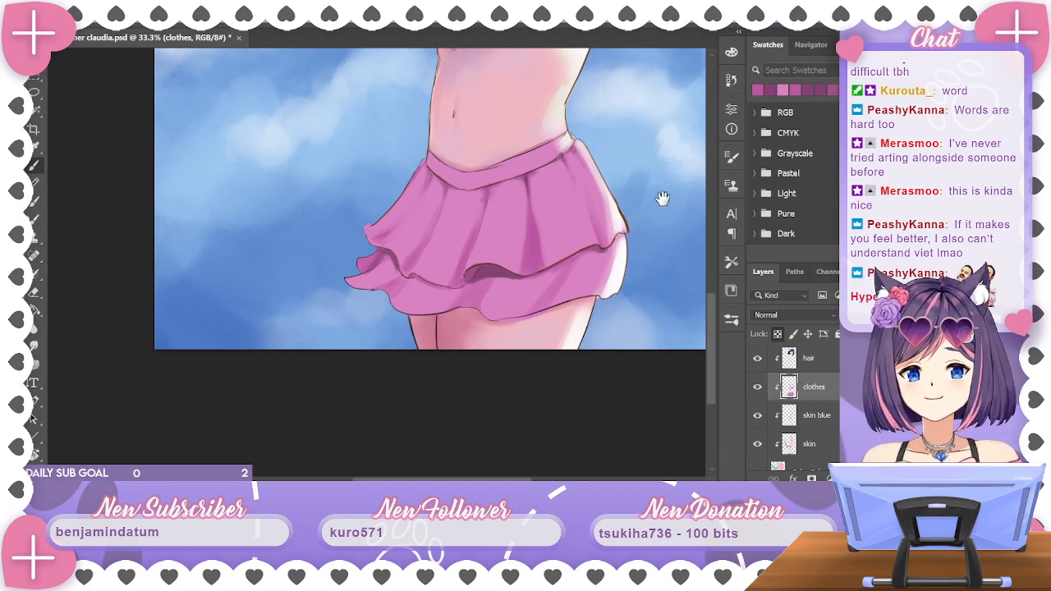
Try a pale yellow as the brush colour for the skirt
{"action": "left_click_drag", "start_coordinate": [665, 211], "coordinate": [663, 189]}
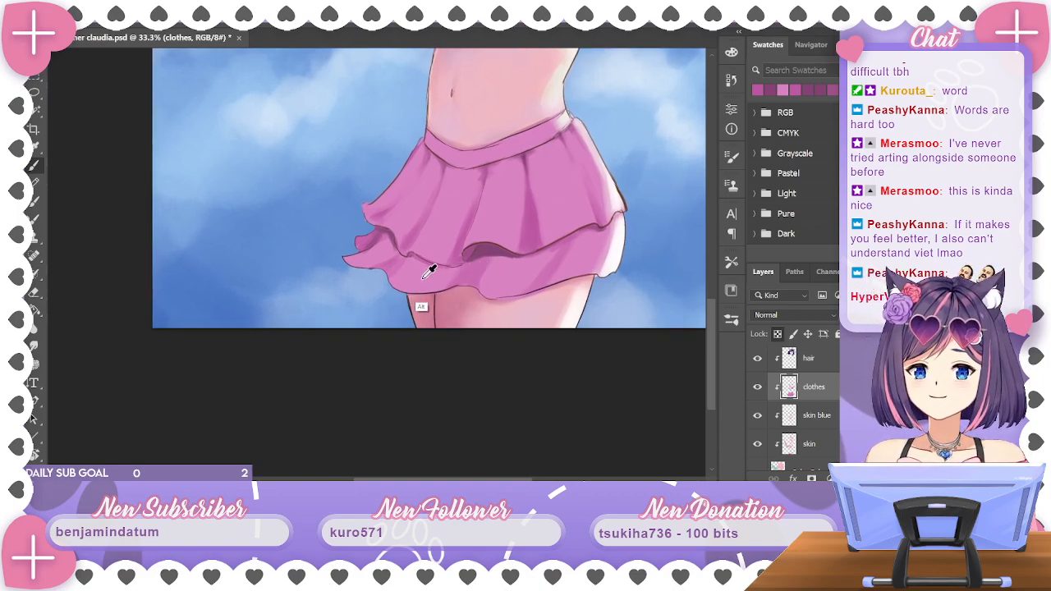
{"action": "left_click", "coordinate": [730, 51]}
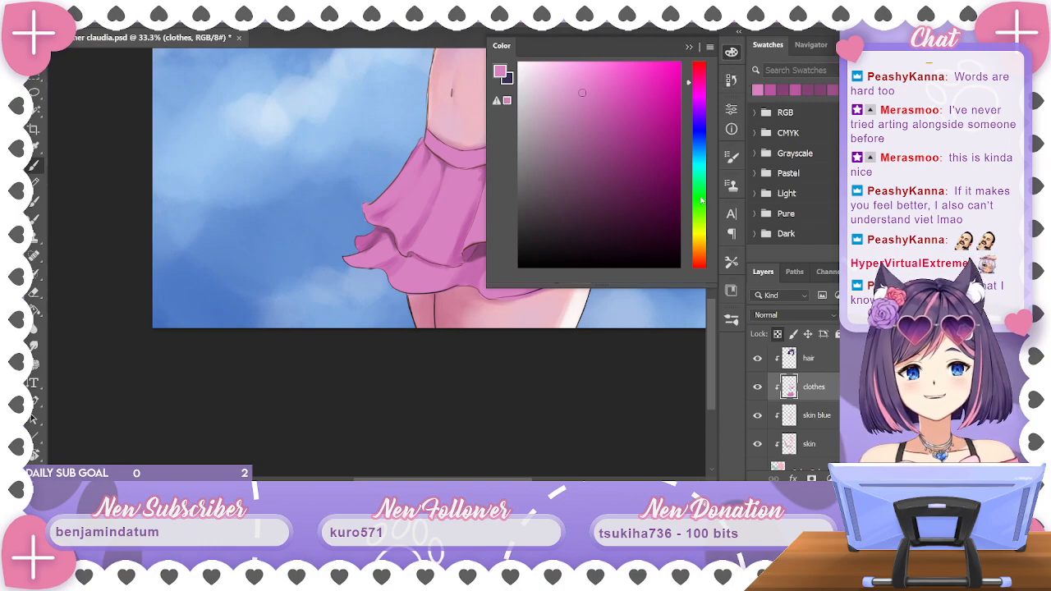
{"action": "left_click", "coordinate": [699, 244]}
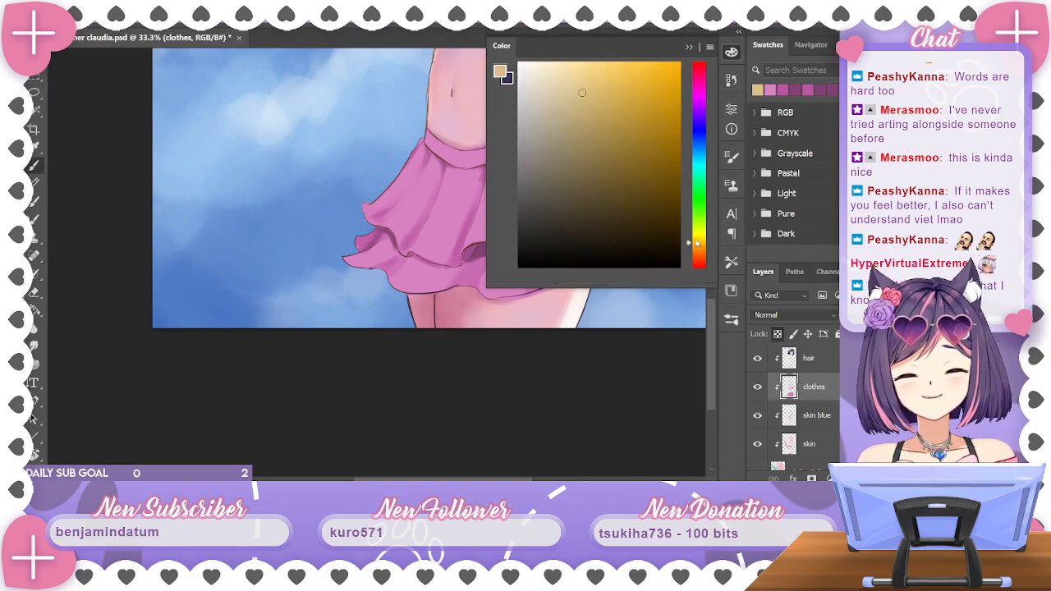
{"action": "left_click_drag", "start_coordinate": [697, 242], "coordinate": [697, 237]}
{"action": "left_click", "coordinate": [573, 82]}
{"action": "left_click_drag", "start_coordinate": [572, 82], "coordinate": [548, 74]}
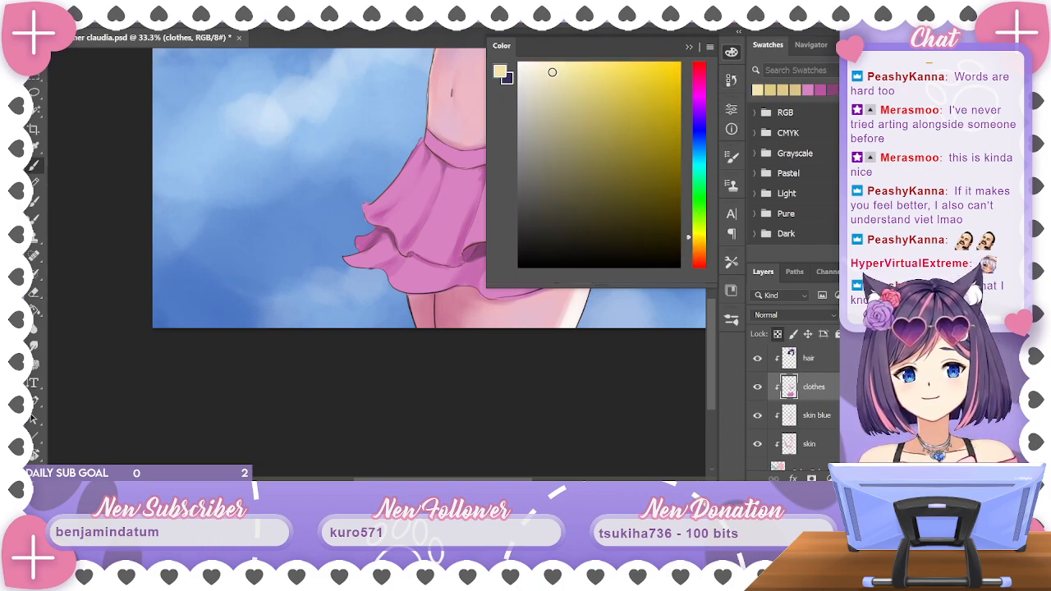
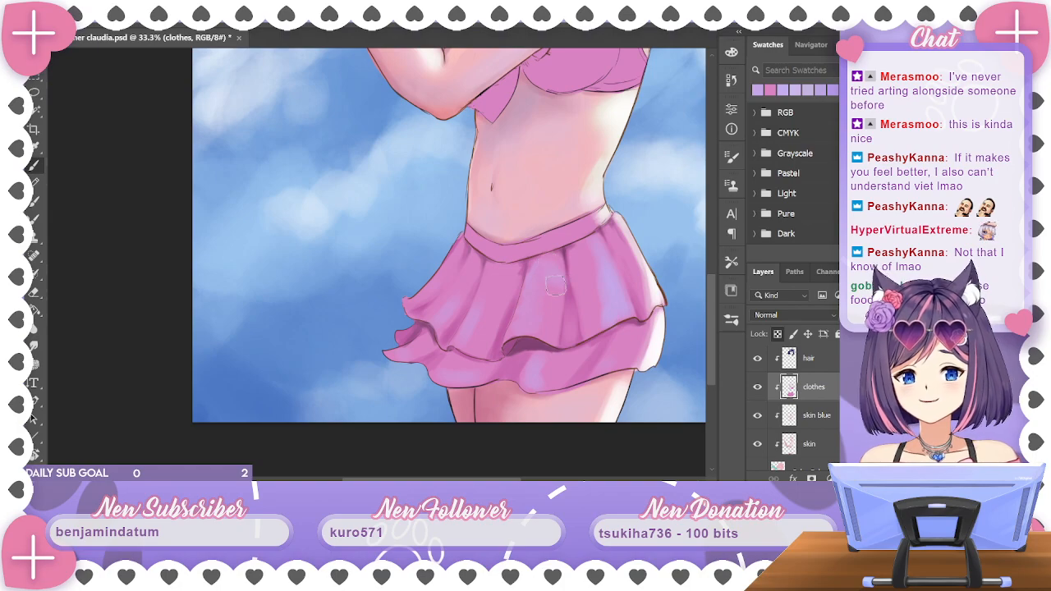
Sample a tone from the upper ruffle and blend the lavender highlight on its middle folds
{"action": "left_click", "coordinate": [591, 285], "text": "alt"}
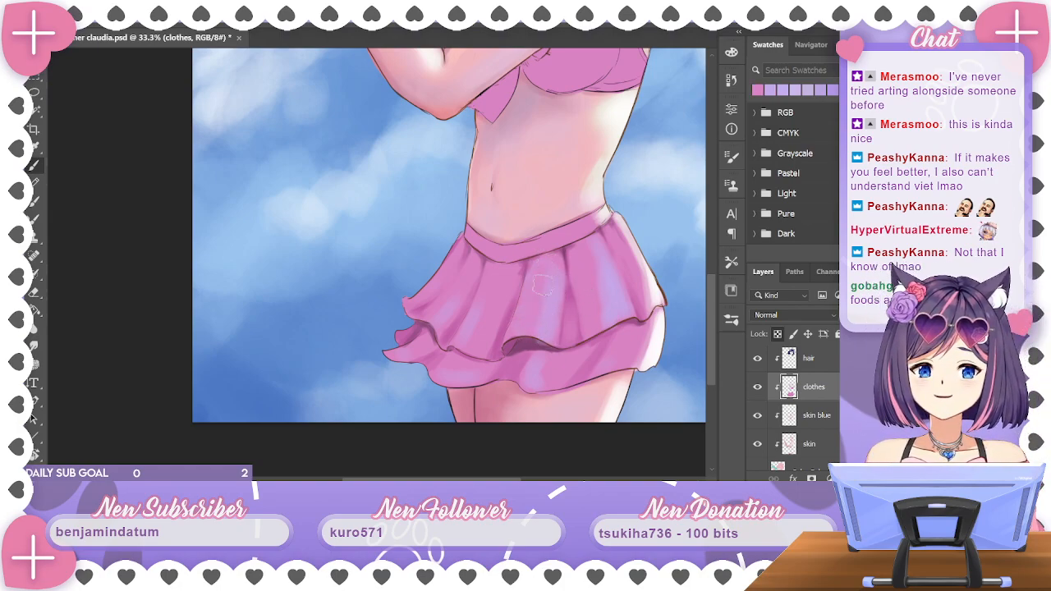
Blend sampled pink, lavender and dark purple tones into the skirt's central and right-hand pleats on the clothes layer
{"action": "left_click", "coordinate": [563, 262], "text": "alt"}
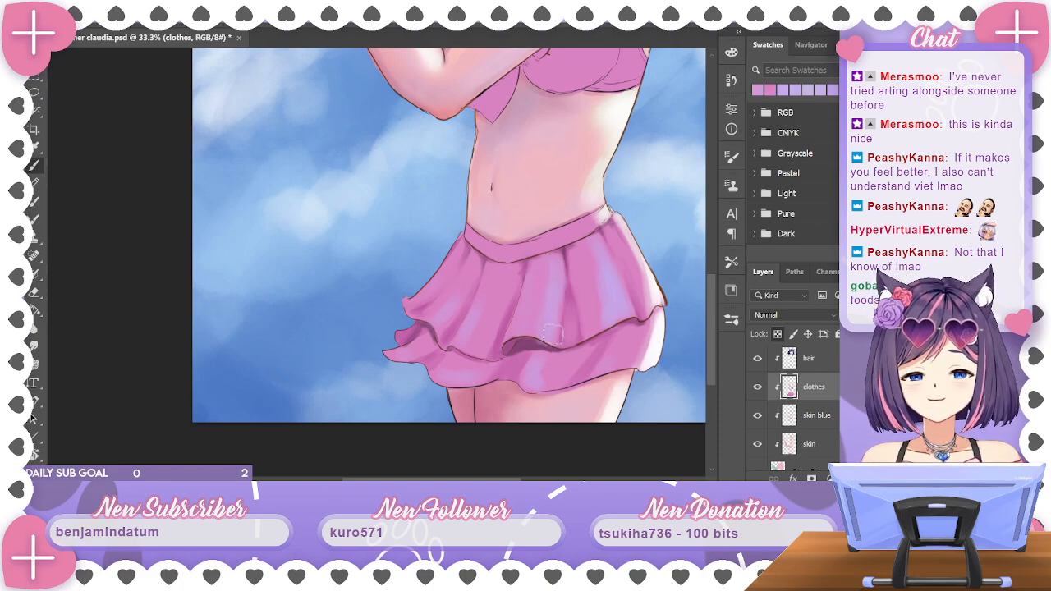
{"action": "left_click", "coordinate": [539, 342], "text": "alt"}
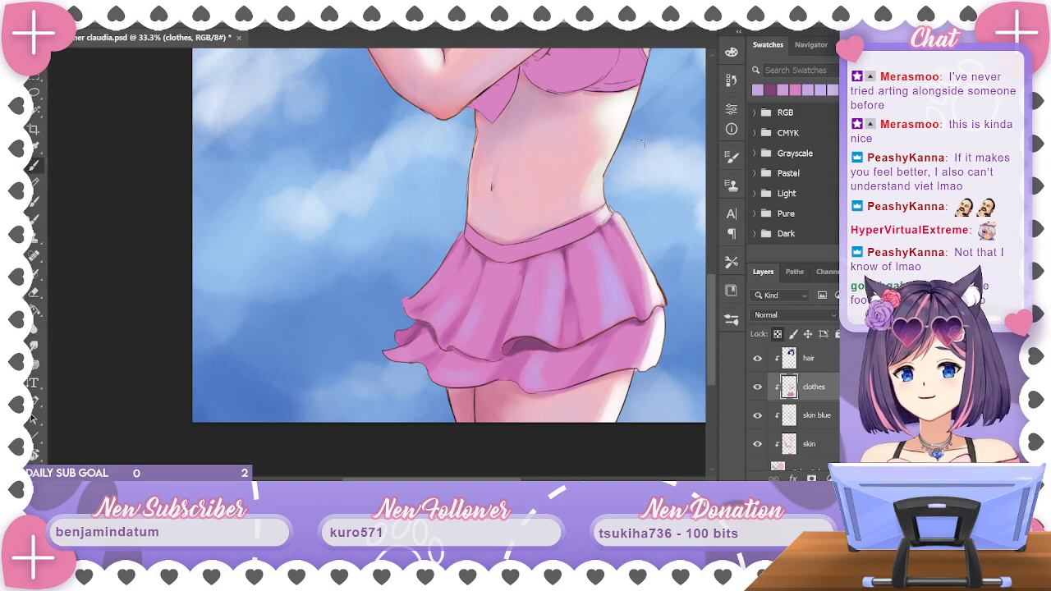
{"action": "left_click", "coordinate": [641, 271], "text": "alt"}
{"action": "left_click", "coordinate": [637, 277], "text": "alt"}
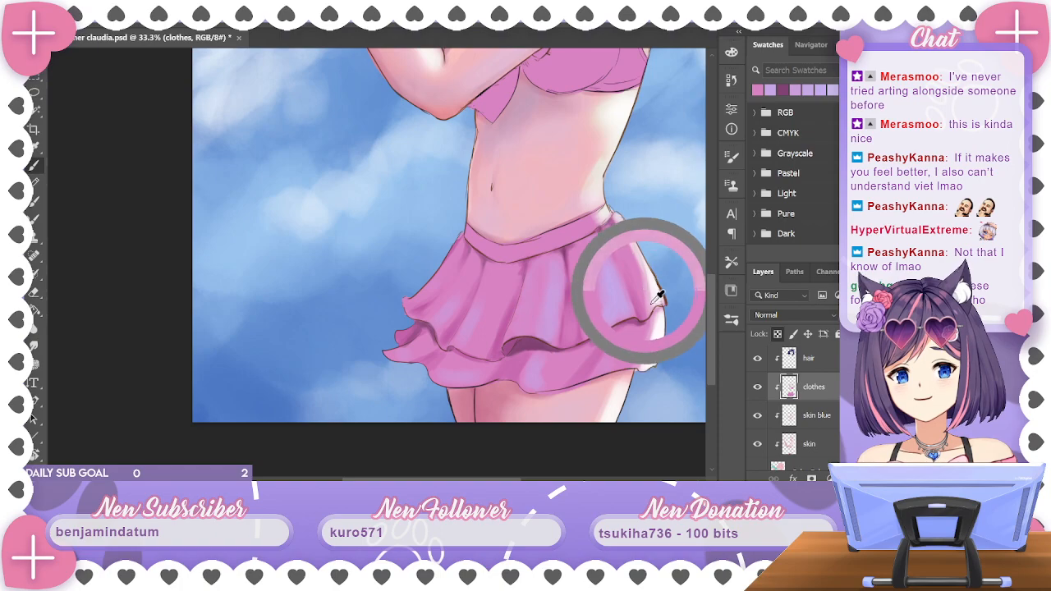
{"action": "left_click", "coordinate": [637, 274], "text": "alt"}
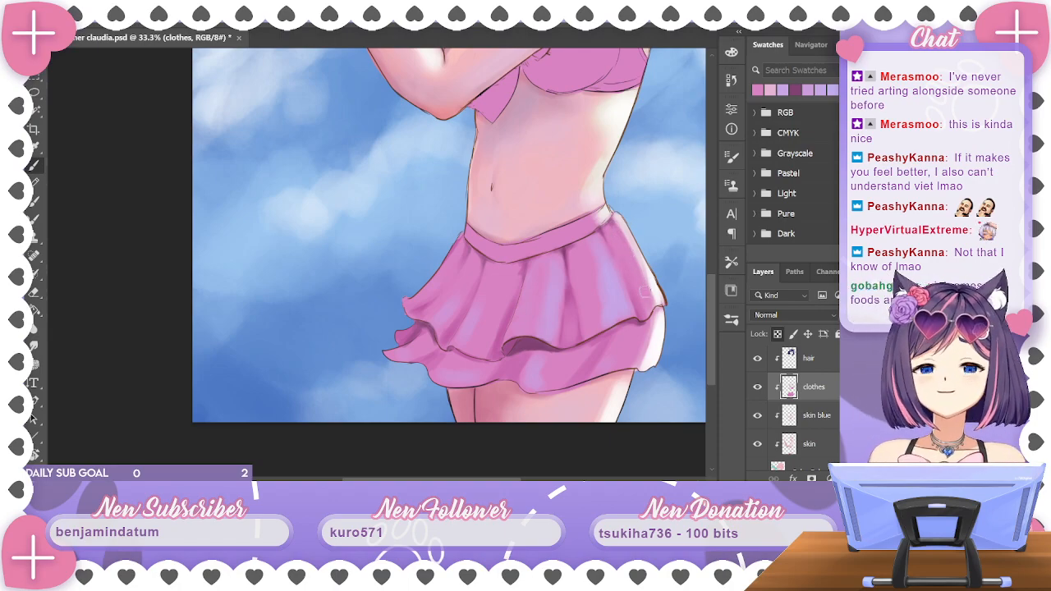
{"action": "left_click", "coordinate": [609, 306], "text": "alt"}
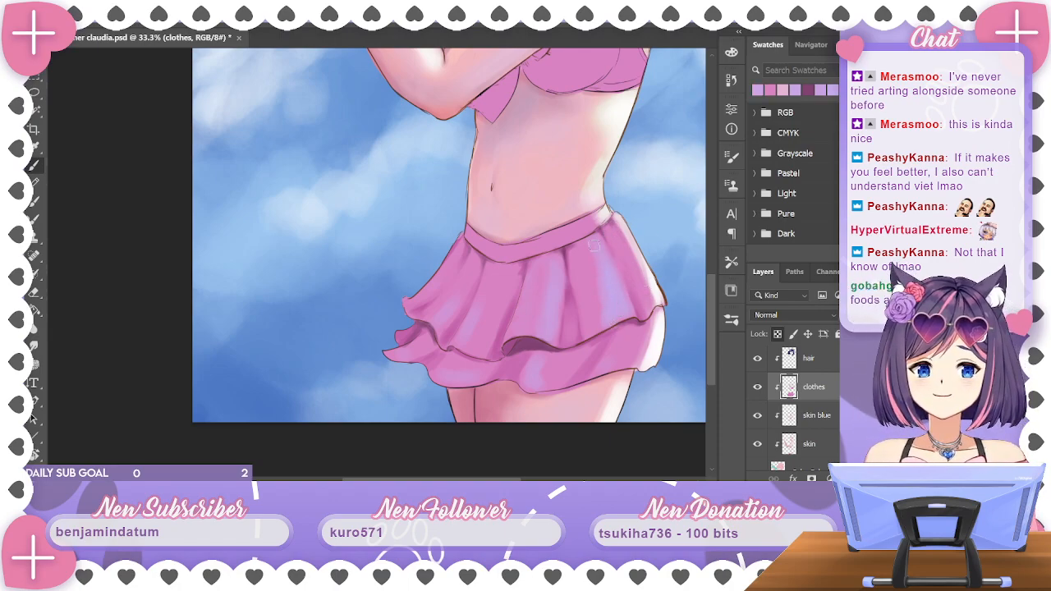
Shade the left and middle pleats of the skirt's upper tier with pink tones sampled from the fabric
{"action": "left_click_drag", "start_coordinate": [485, 312], "coordinate": [473, 363]}
{"action": "left_click", "coordinate": [481, 305], "text": "alt"}
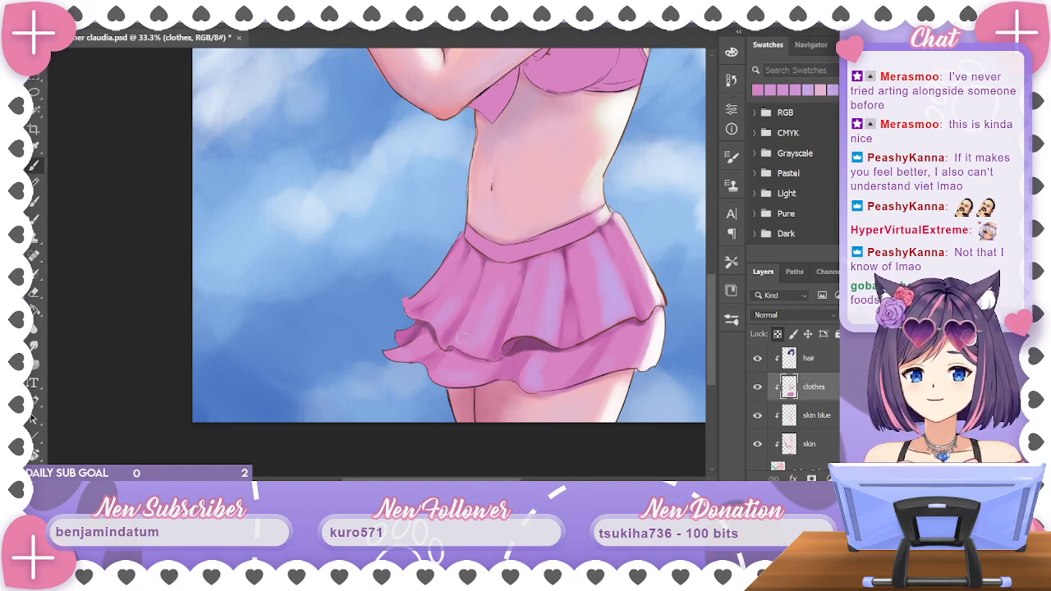
{"action": "left_click", "coordinate": [483, 336], "text": "alt"}
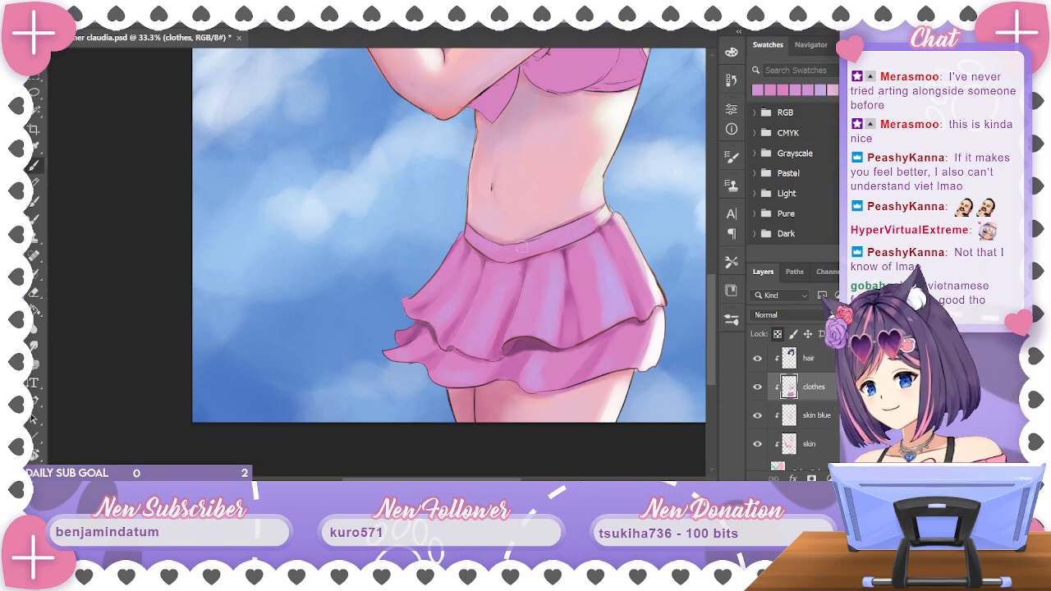
{"action": "left_click", "coordinate": [578, 316], "text": "alt"}
{"action": "left_click_drag", "start_coordinate": [578, 316], "coordinate": [572, 291]}
{"action": "left_click", "coordinate": [573, 294], "text": "alt"}
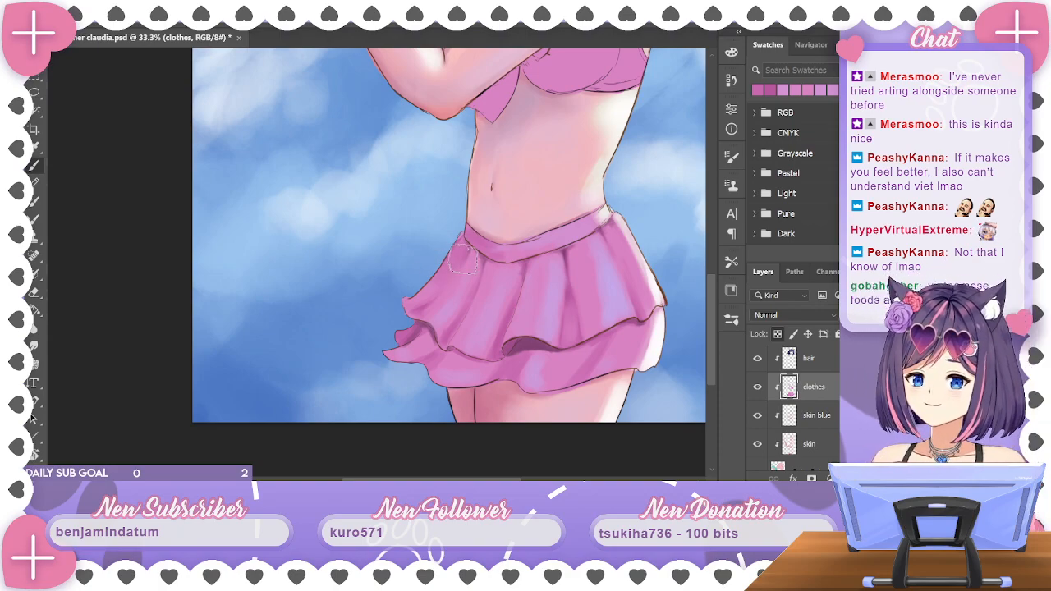
{"action": "scroll", "coordinate": [574, 247], "scroll_direction": "down", "scroll_amount": 1}
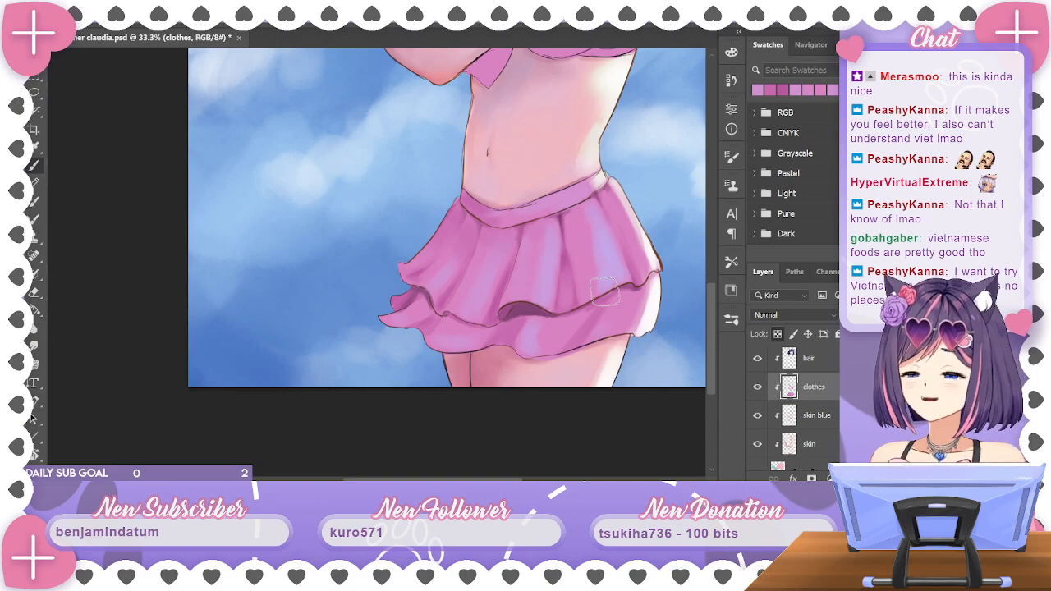
Paint the shadow under the upper ruffle's central fold using sampled pink and dark purple
{"action": "left_click_drag", "start_coordinate": [648, 202], "coordinate": [555, 163]}
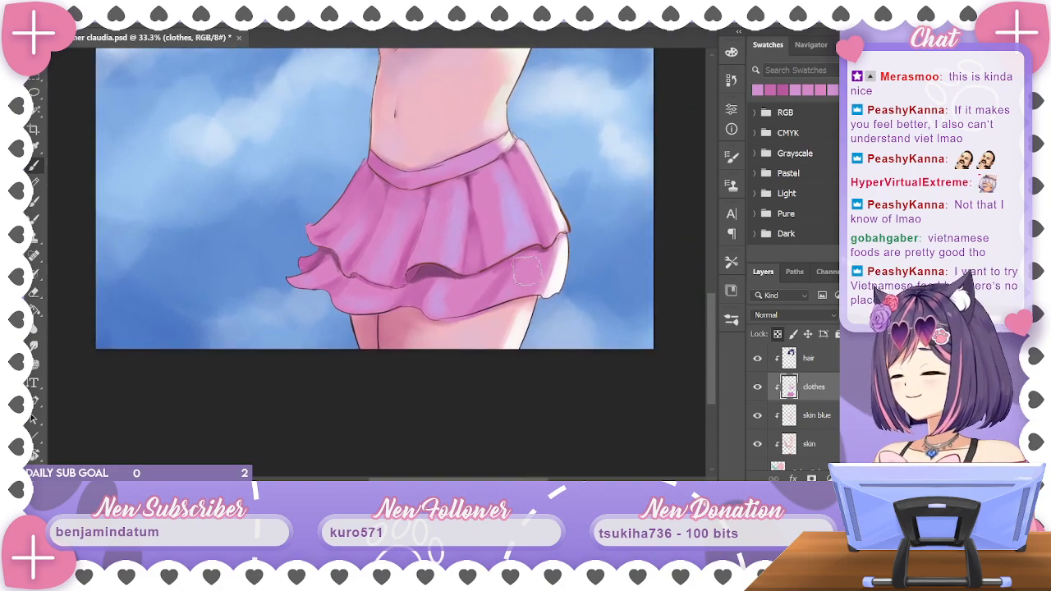
{"action": "left_click", "coordinate": [429, 284]}
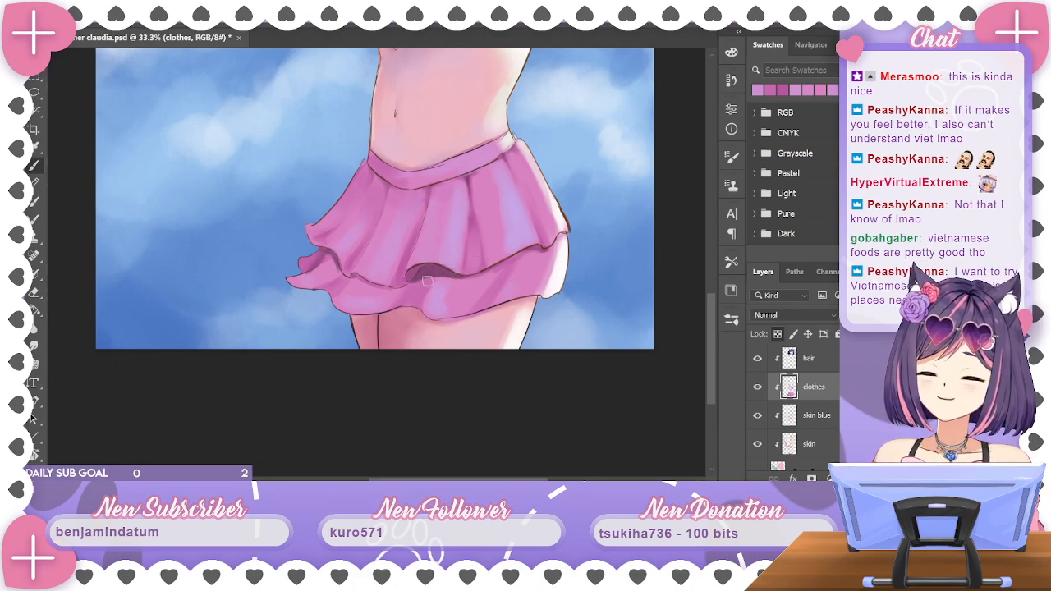
{"action": "left_click", "coordinate": [424, 311], "text": "alt"}
{"action": "left_click_drag", "start_coordinate": [430, 282], "coordinate": [419, 282]}
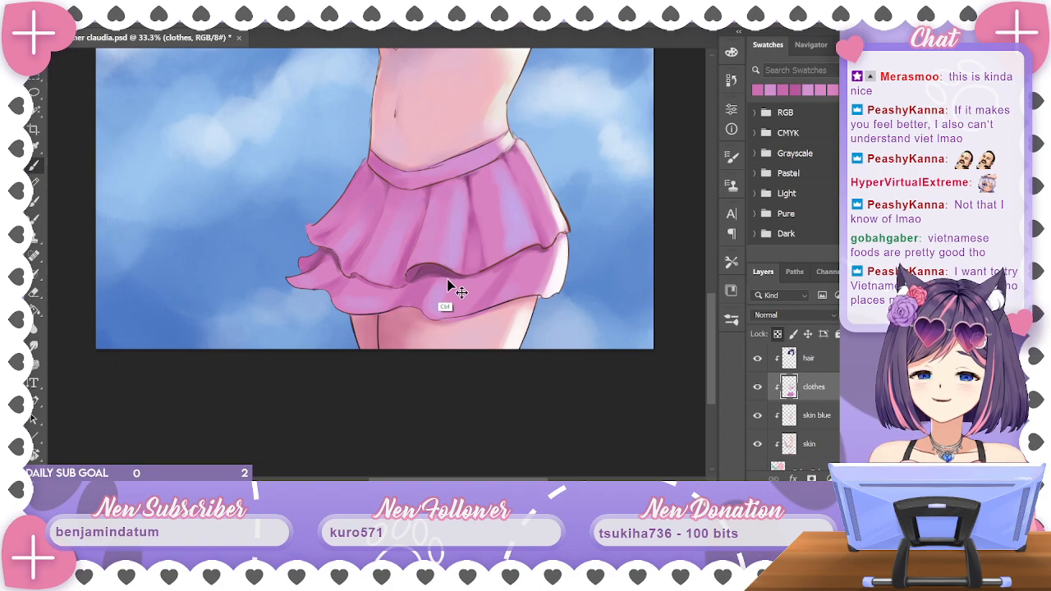
{"action": "left_click", "coordinate": [442, 271], "text": "alt"}
{"action": "left_click_drag", "start_coordinate": [424, 280], "coordinate": [450, 275]}
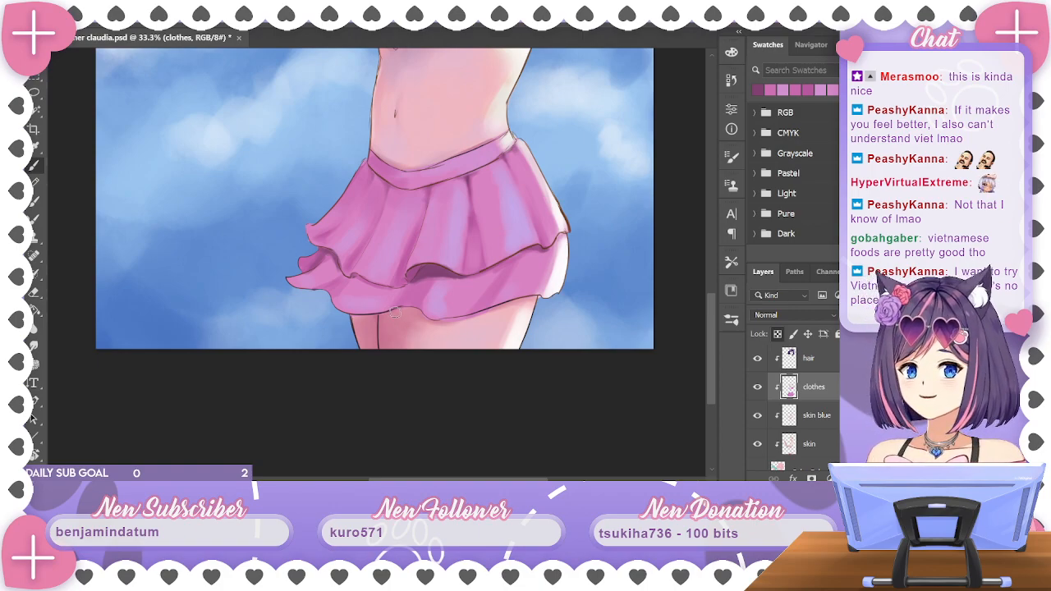
Refine the dark edge of the central fold and blend the lower tier just below it with sampled tones
{"action": "key", "text": "alt"}
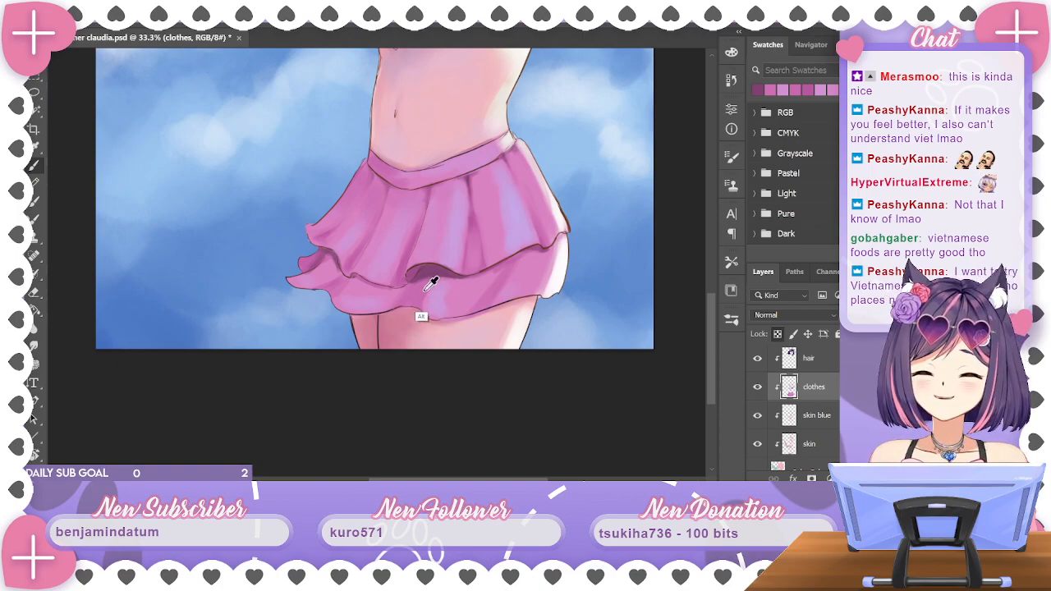
{"action": "left_click", "coordinate": [425, 289], "text": "alt"}
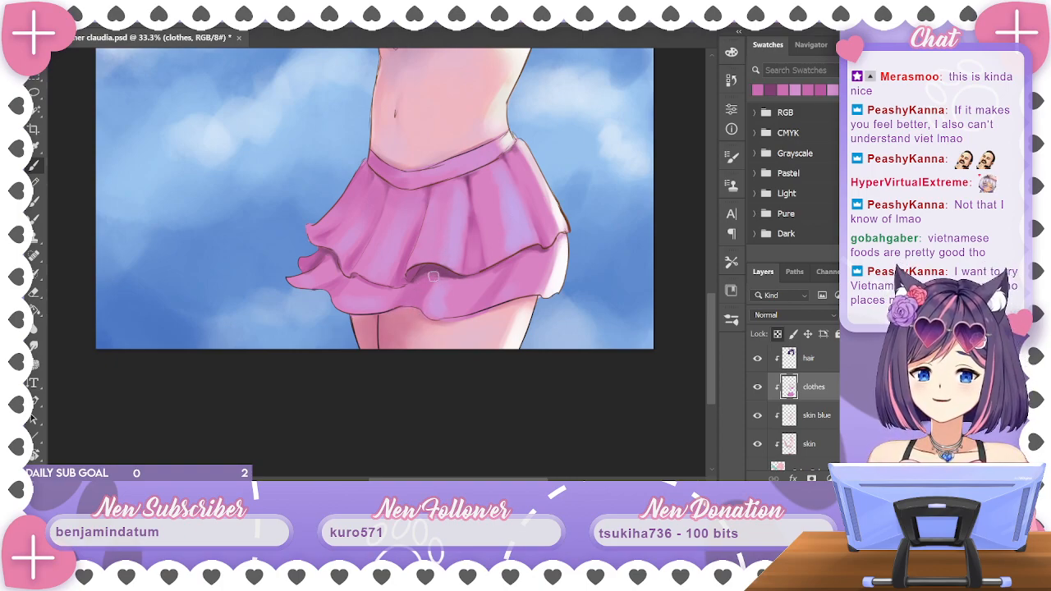
{"action": "left_click", "coordinate": [444, 282], "text": "alt"}
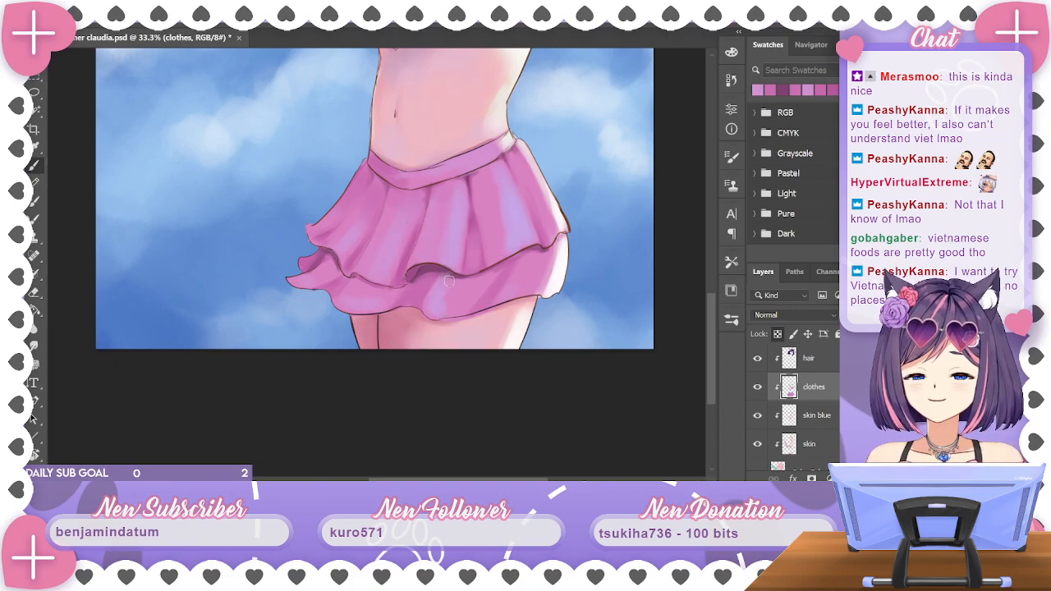
{"action": "left_click", "coordinate": [439, 271], "text": "alt"}
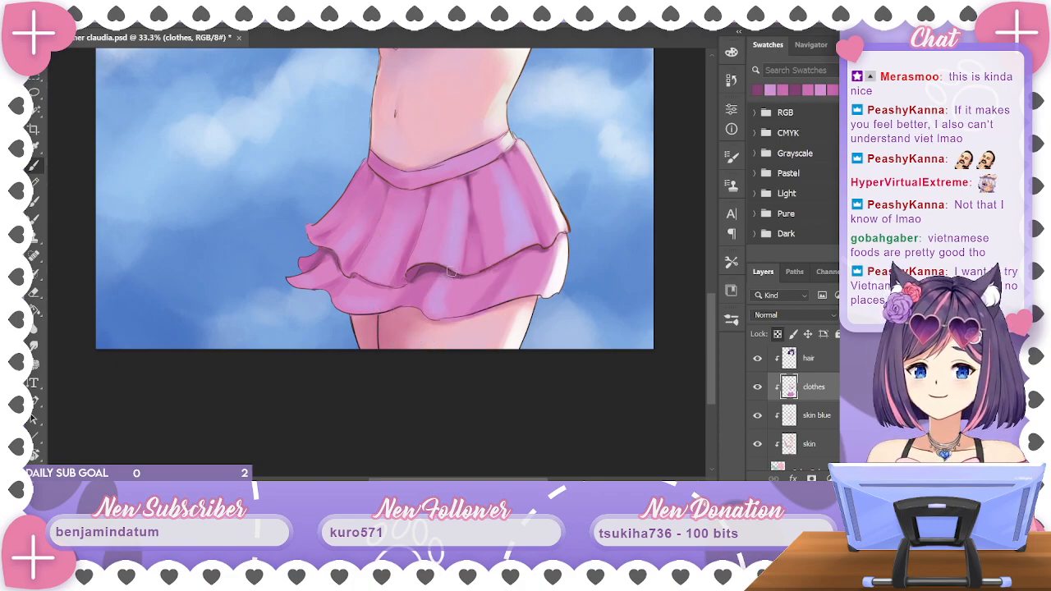
{"action": "left_click", "coordinate": [441, 266], "text": "alt"}
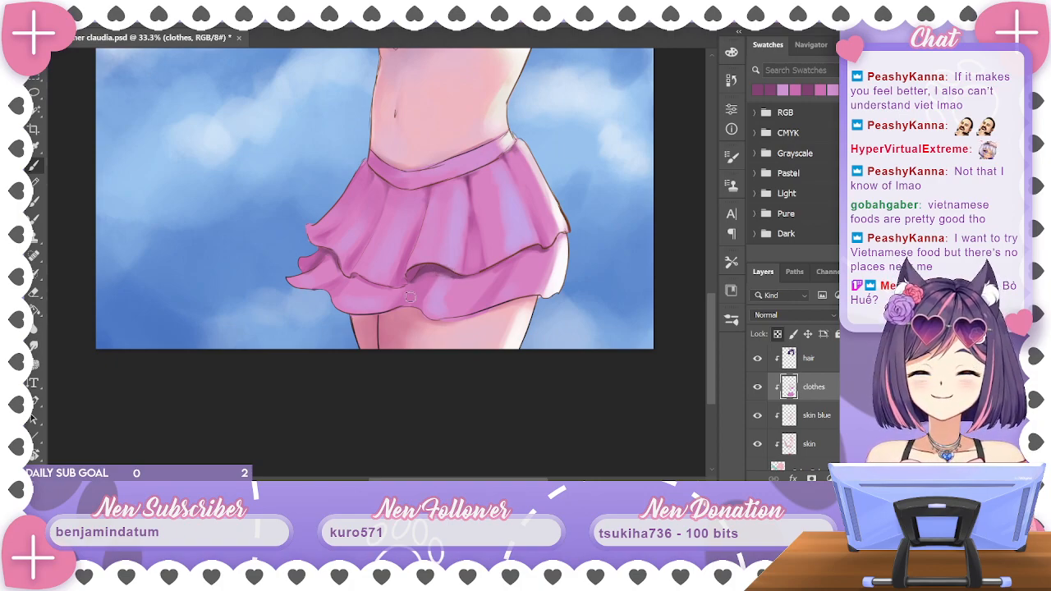
{"action": "left_click_drag", "start_coordinate": [409, 285], "coordinate": [432, 305]}
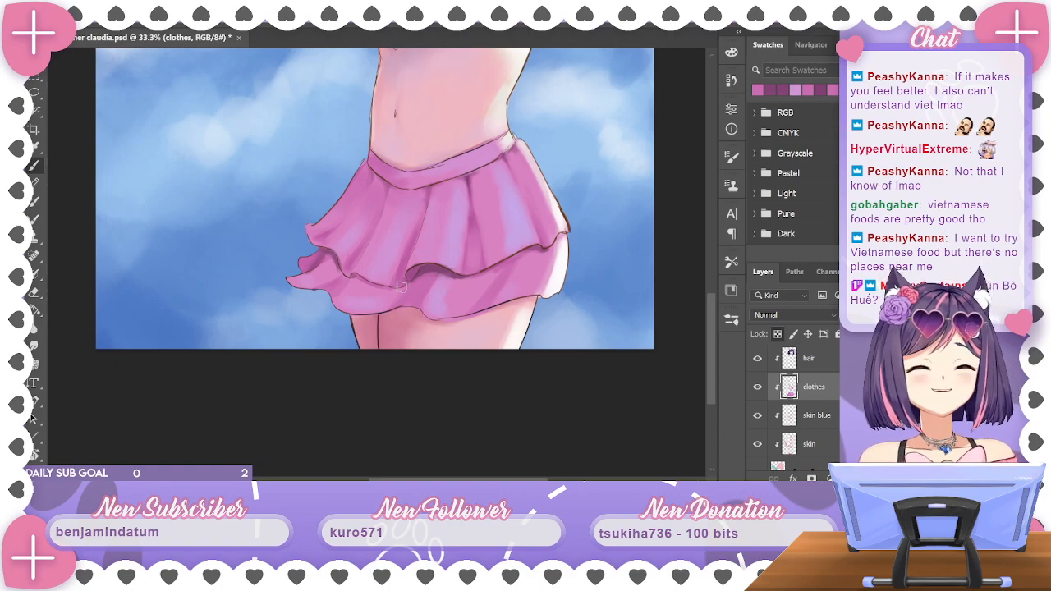
Soften the shading across the lower ruffle and upper pleats with sampled pink and lavender tones
{"action": "left_click", "coordinate": [447, 283], "text": "alt"}
{"action": "left_click_drag", "start_coordinate": [444, 284], "coordinate": [440, 282]}
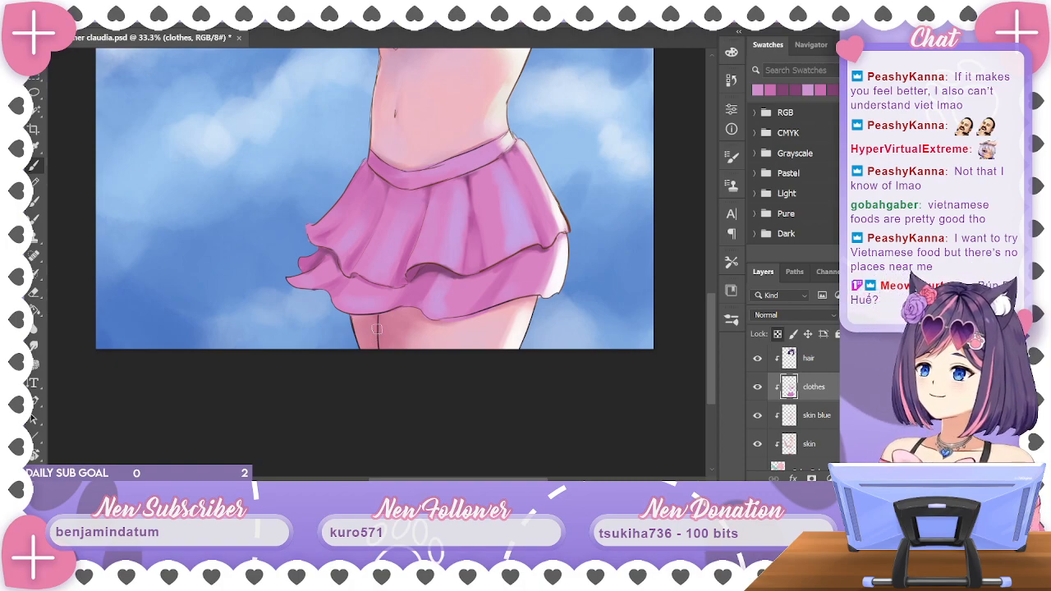
{"action": "left_click", "coordinate": [455, 302], "text": "alt"}
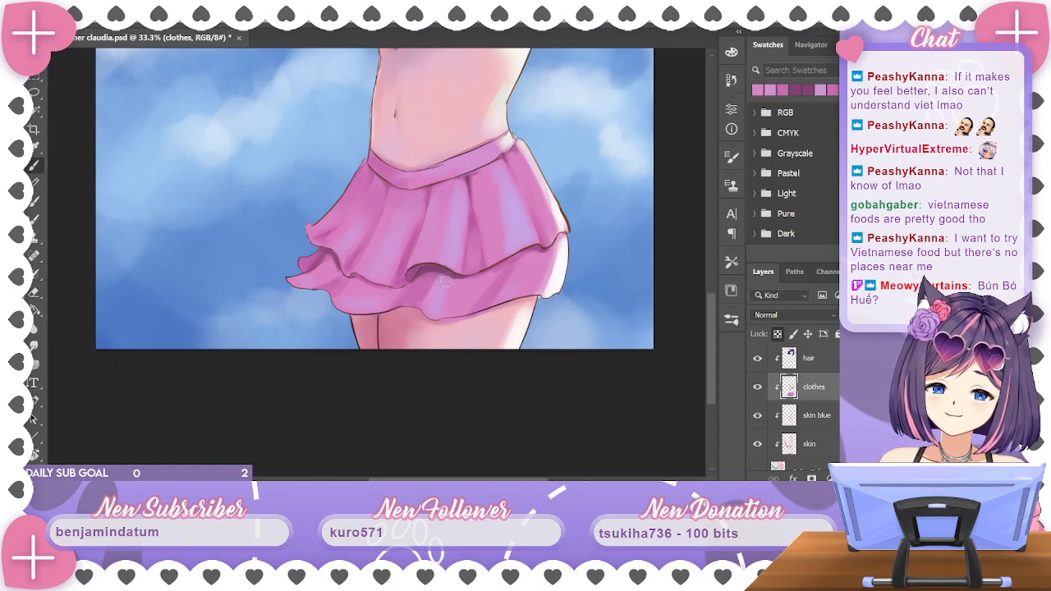
{"action": "left_click", "coordinate": [416, 257], "text": "alt"}
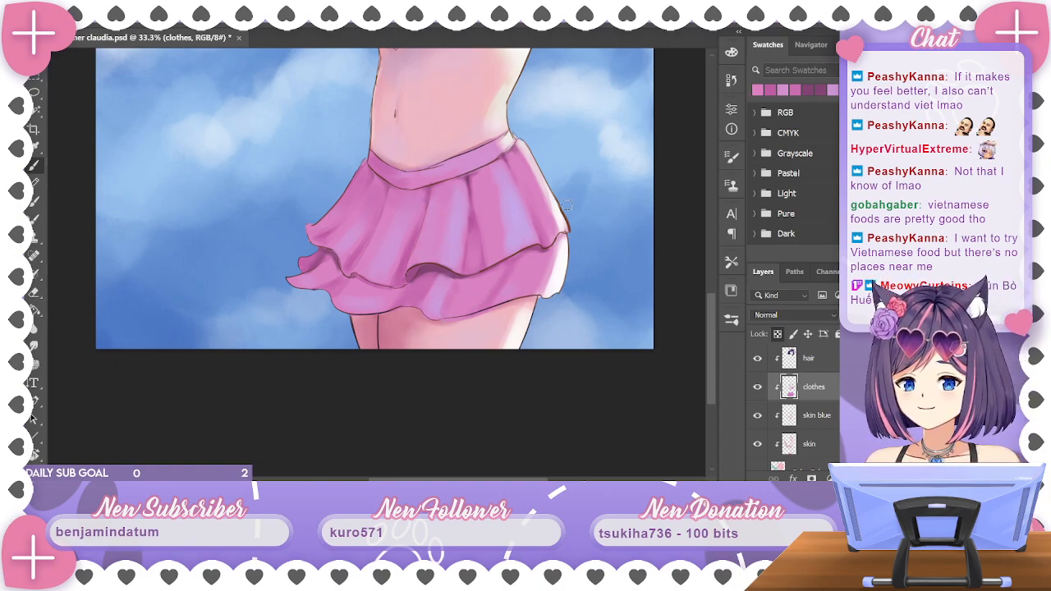
{"action": "left_click", "coordinate": [511, 284], "text": "alt"}
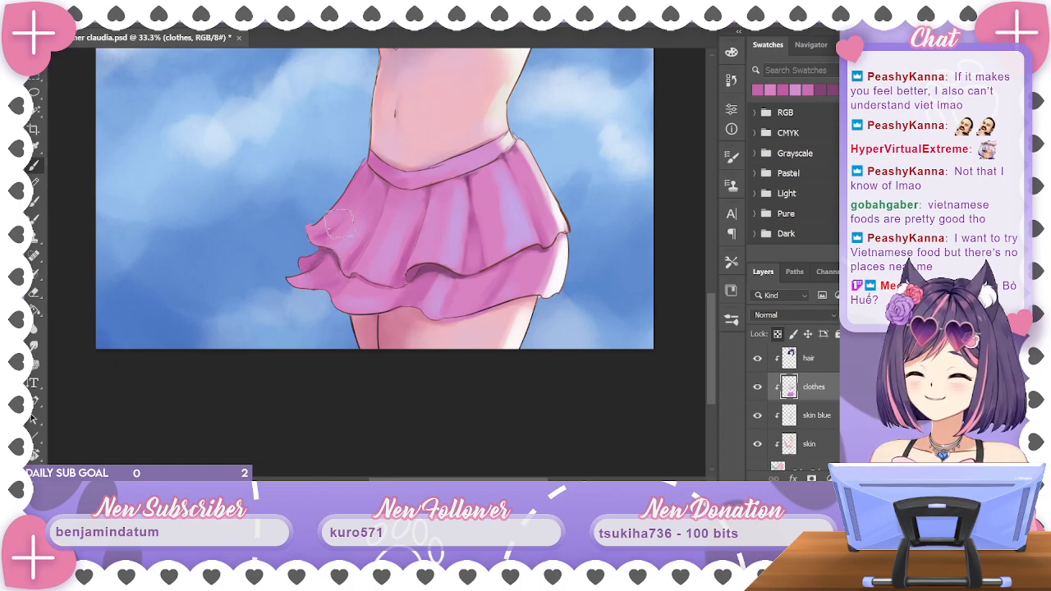
{"action": "left_click", "coordinate": [464, 225], "text": "alt"}
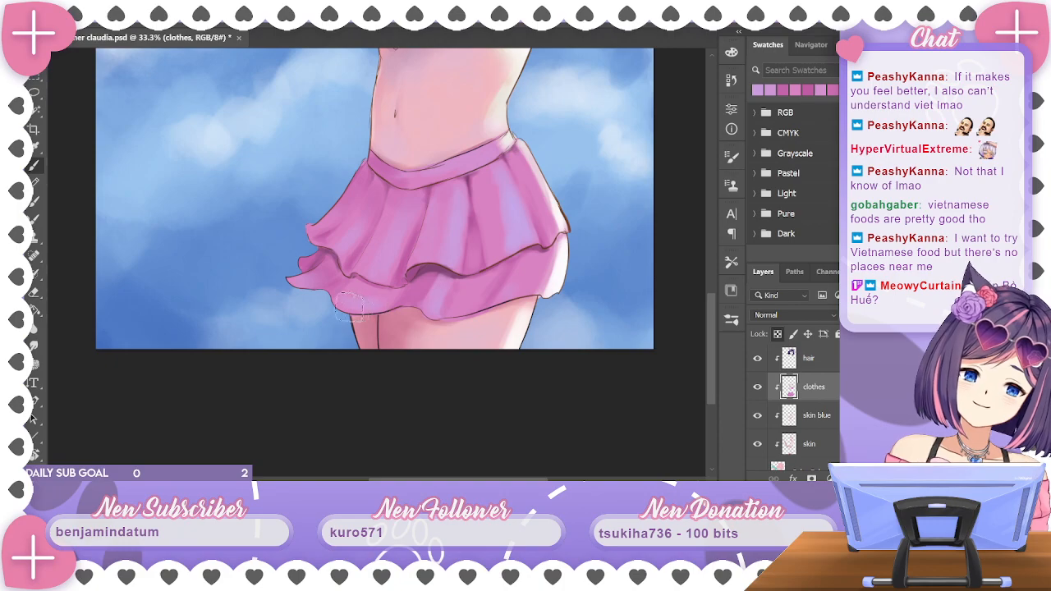
{"action": "left_click", "coordinate": [369, 167], "text": "alt"}
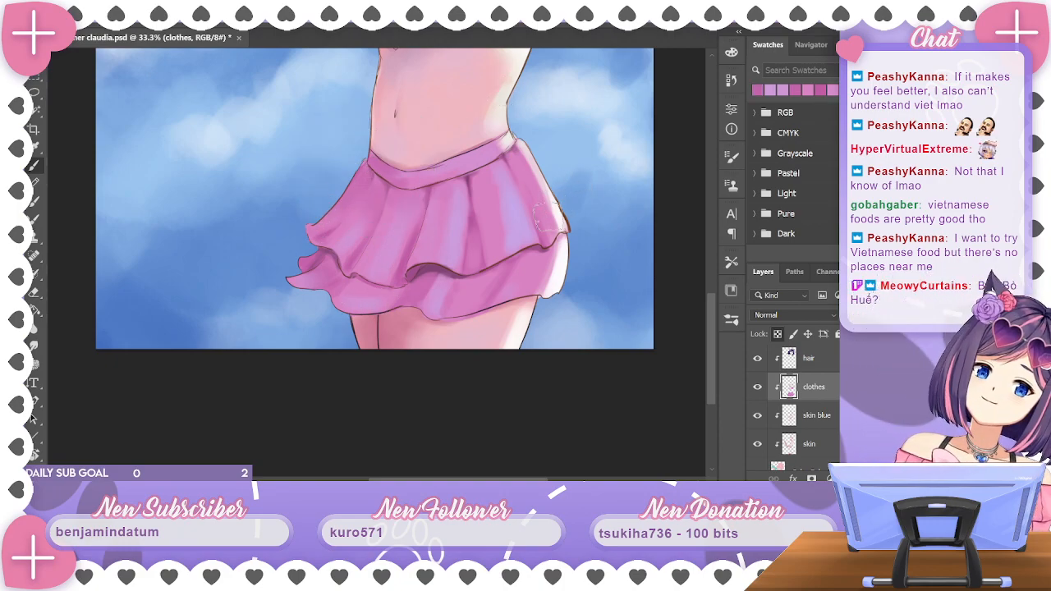
Check the shaded skirt against the whole figure and save the document
{"action": "key", "text": "ctrl+minus"}
{"action": "key", "text": "ctrl+minus"}
{"action": "key", "text": "ctrl+minus"}
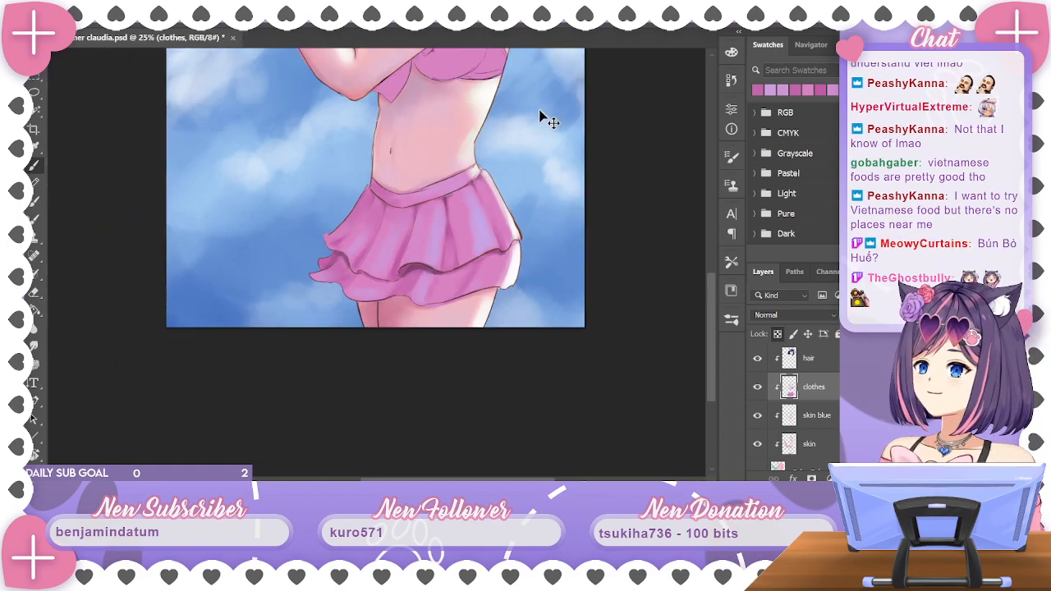
{"action": "key", "text": "ctrl+plus"}
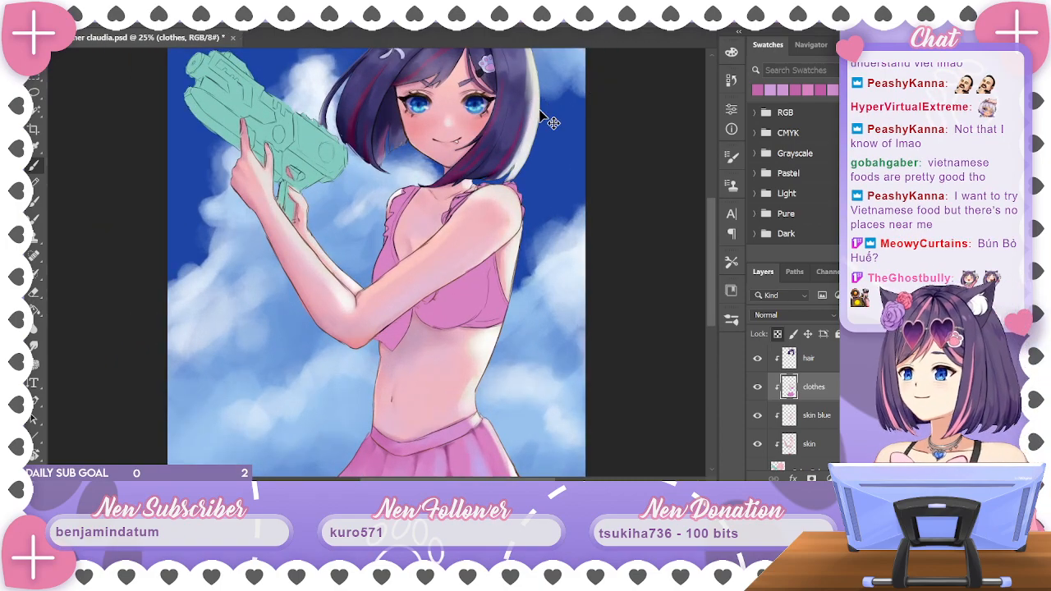
{"action": "key", "text": "ctrl+s"}
Touch up the pleats on the right half of the skirt's upper tier with pink and lavender strokes
{"action": "scroll", "coordinate": [710, 215], "scroll_direction": "down", "scroll_amount": 5}
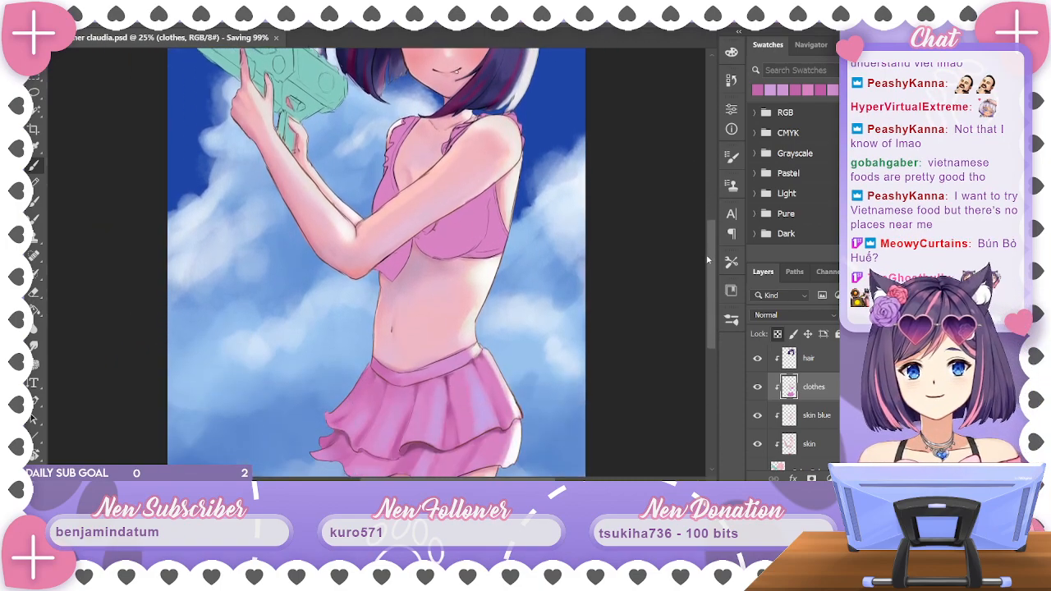
{"action": "key", "text": "ctrl+plus"}
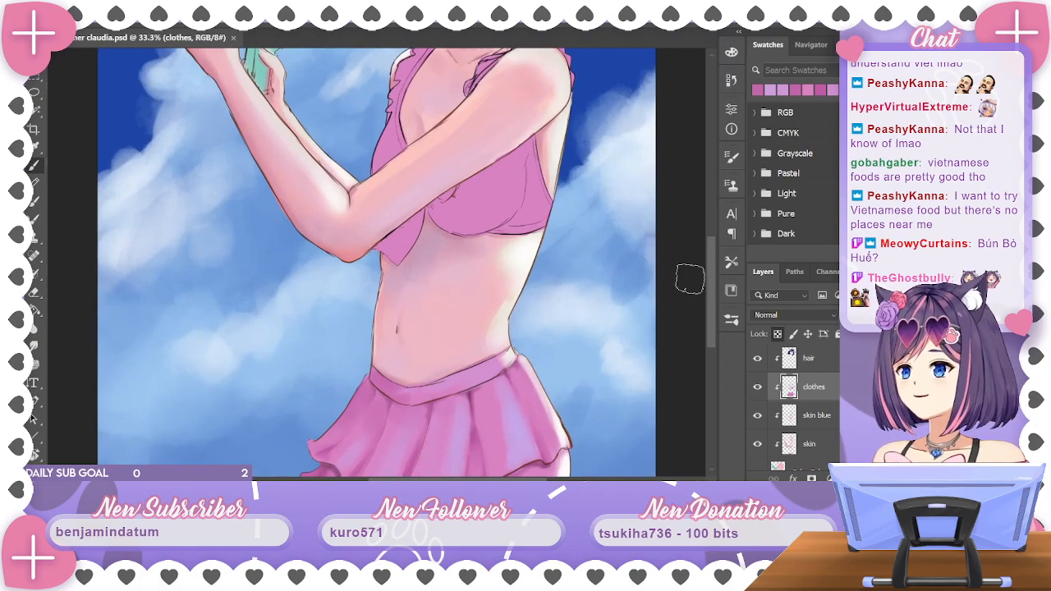
{"action": "scroll", "coordinate": [714, 255], "scroll_direction": "up", "scroll_amount": 3}
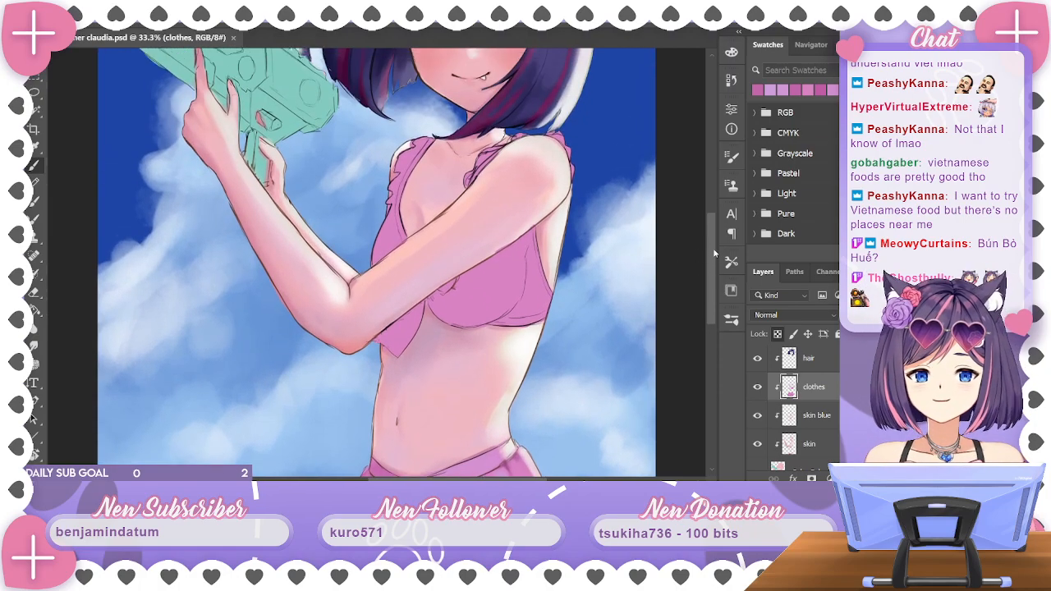
{"action": "left_click_drag", "start_coordinate": [714, 254], "coordinate": [714, 275]}
{"action": "key", "text": "ctrl+minus"}
{"action": "key", "text": "ctrl+minus"}
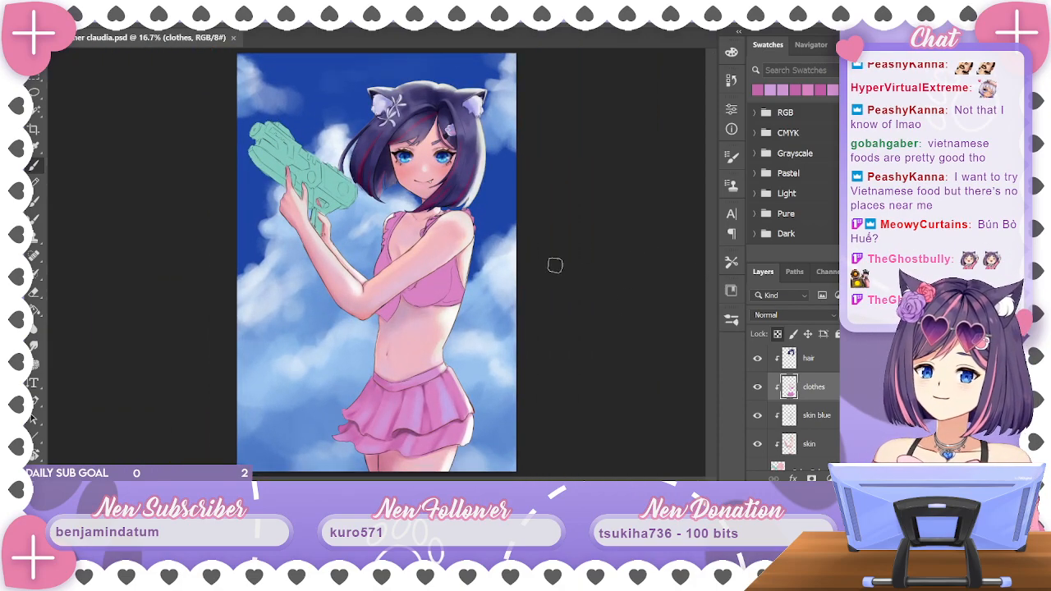
{"action": "left_click_drag", "start_coordinate": [443, 390], "coordinate": [443, 407]}
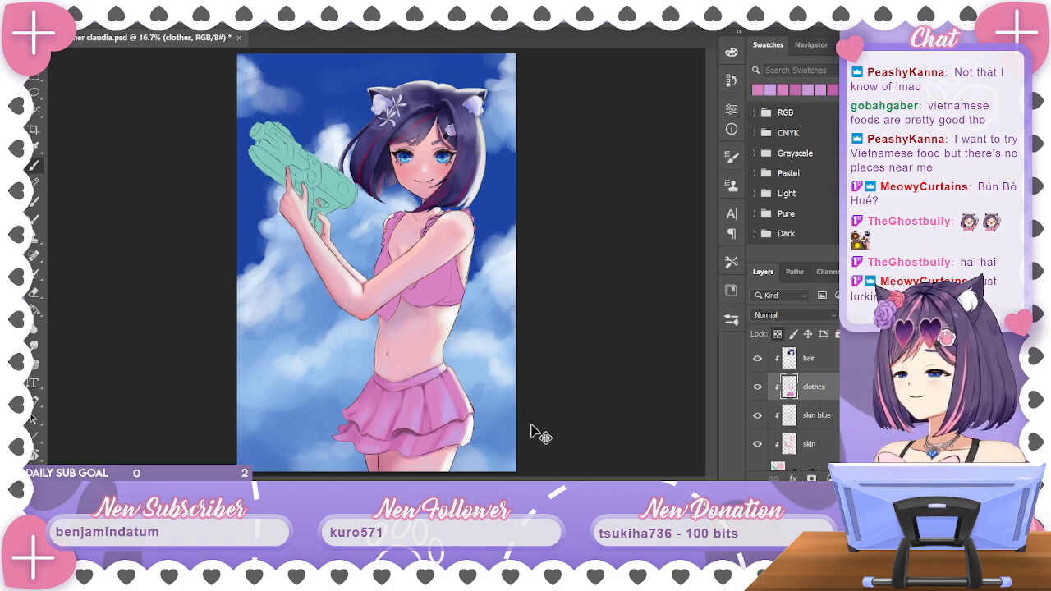
Examine the skirt shading in relation to the top and the rest of the figure
{"action": "key", "text": "ctrl+plus"}
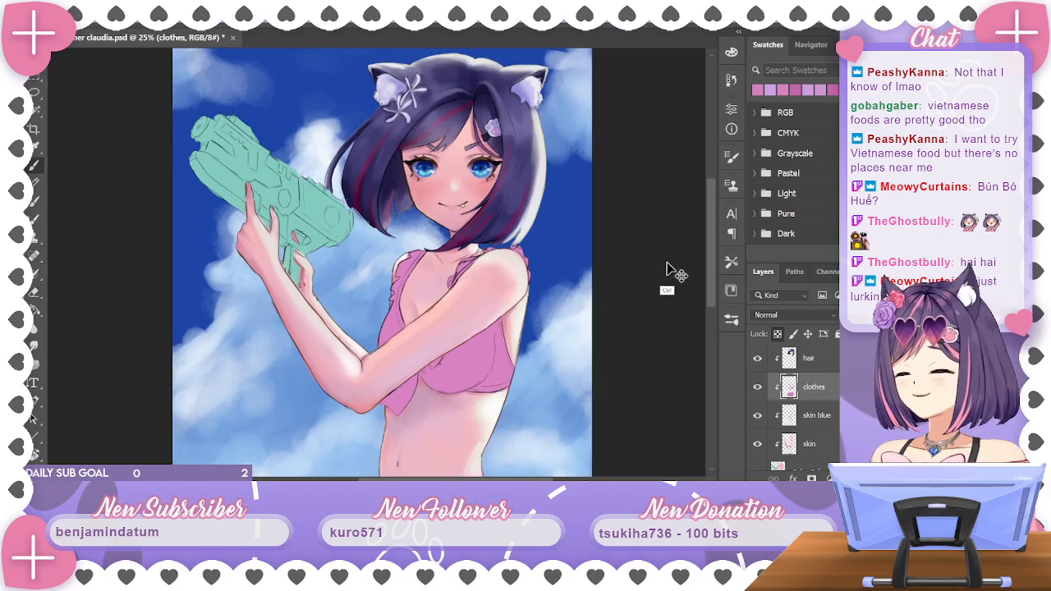
{"action": "key", "text": "ctrl+plus"}
{"action": "key", "text": "ctrl+minus"}
{"action": "key", "text": "ctrl+plus"}
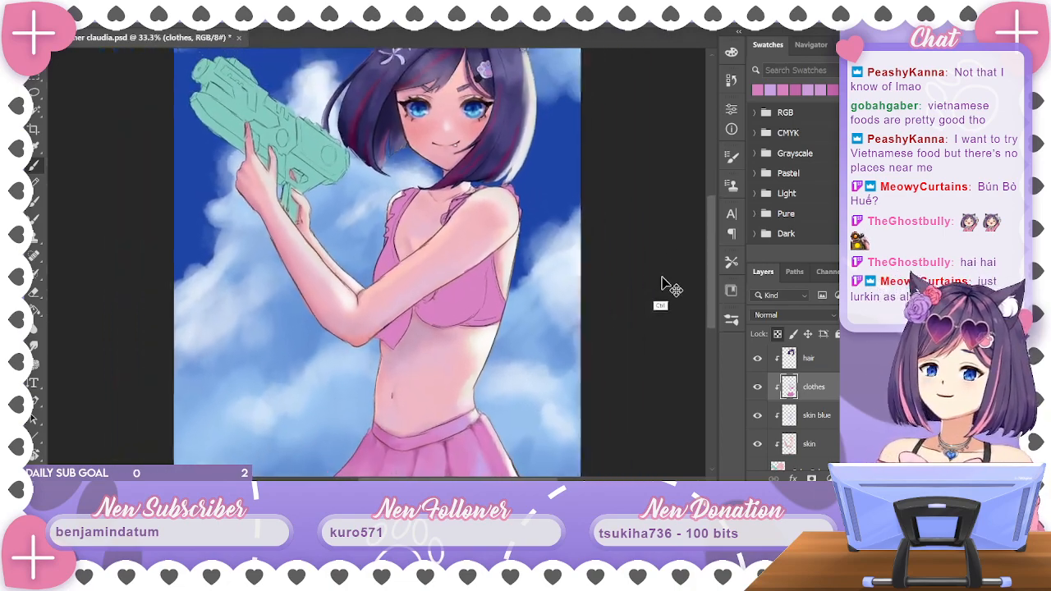
{"action": "key", "text": "ctrl+minus"}
{"action": "key", "text": "ctrl+minus"}
{"action": "key", "text": "ctrl+plus"}
{"action": "key", "text": "ctrl+minus"}
{"action": "key", "text": "ctrl+plus"}
{"action": "key", "text": "ctrl+plus"}
{"action": "left_click_drag", "start_coordinate": [620, 306], "coordinate": [622, 165]}
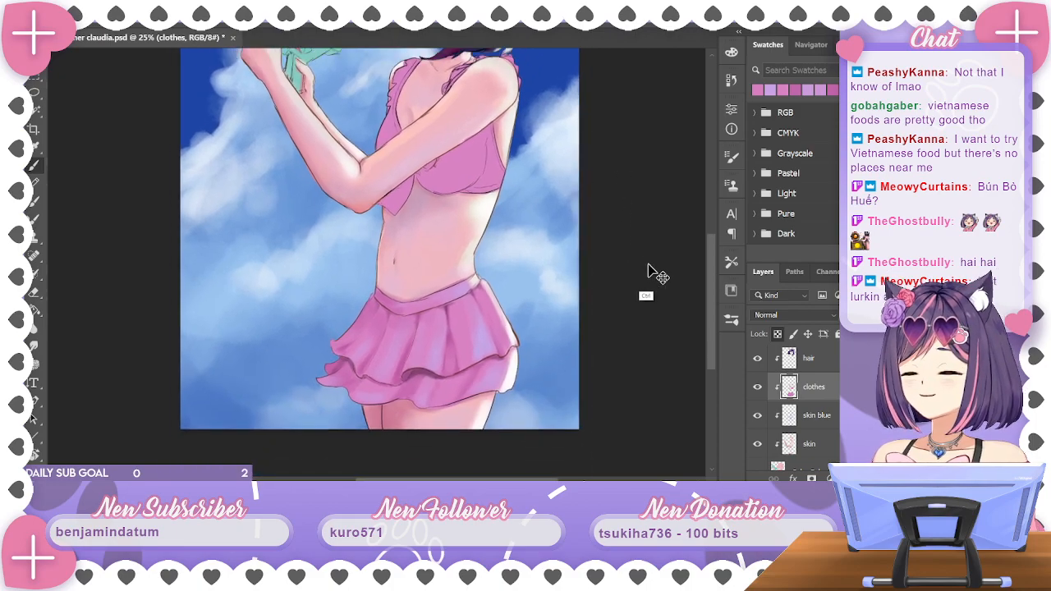
Touch up the shading at the top of the skirt's pleats just below the waistband with sampled pink tones
{"action": "key", "text": "ctrl+minus"}
{"action": "key", "text": "ctrl+plus"}
{"action": "left_click_drag", "start_coordinate": [610, 251], "coordinate": [652, 87]}
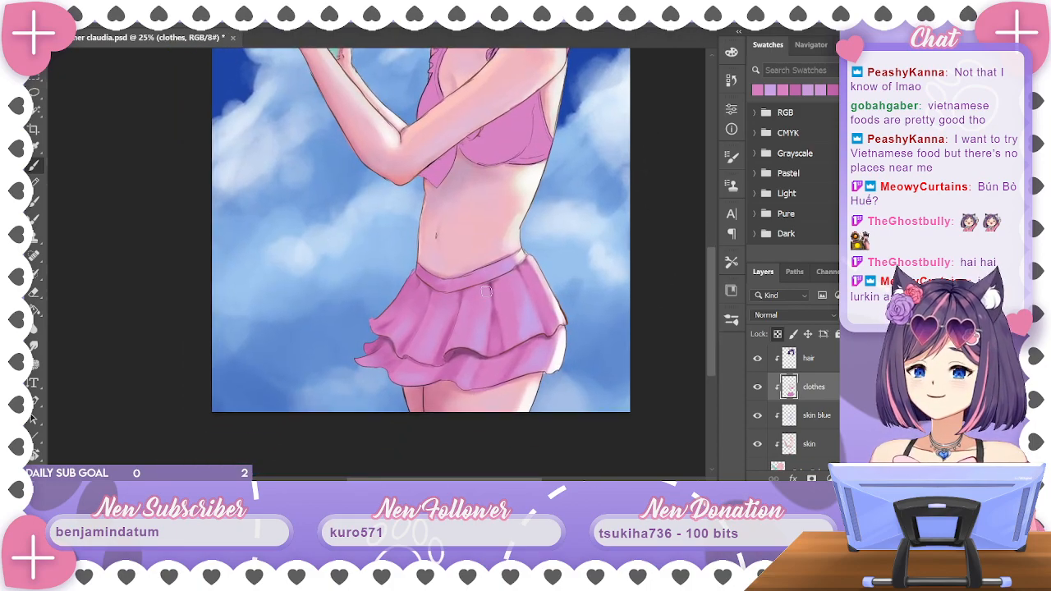
{"action": "left_click", "coordinate": [498, 288], "text": "alt"}
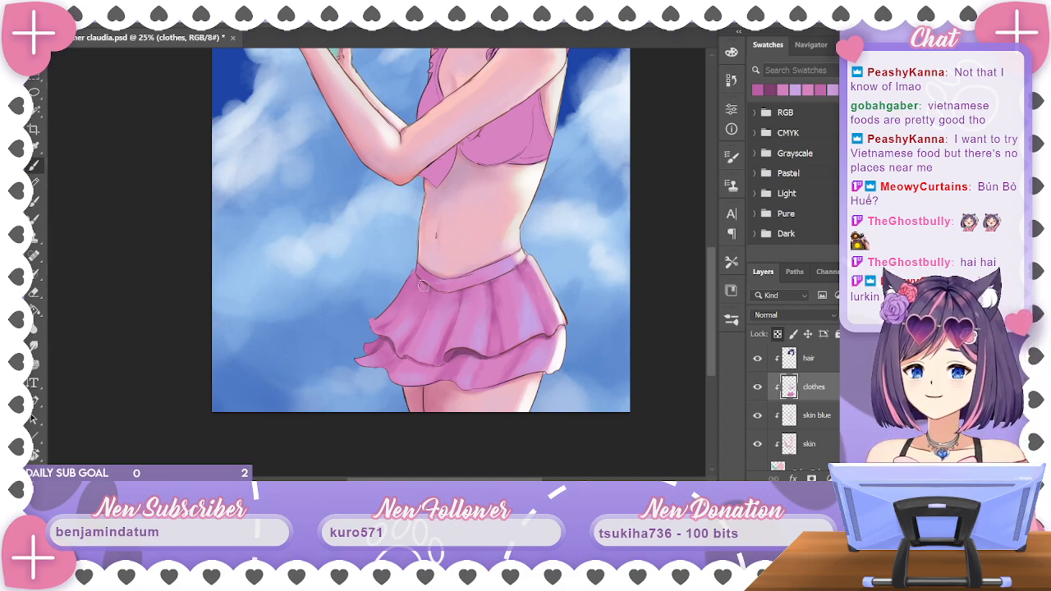
{"action": "left_click_drag", "start_coordinate": [598, 328], "coordinate": [610, 312]}
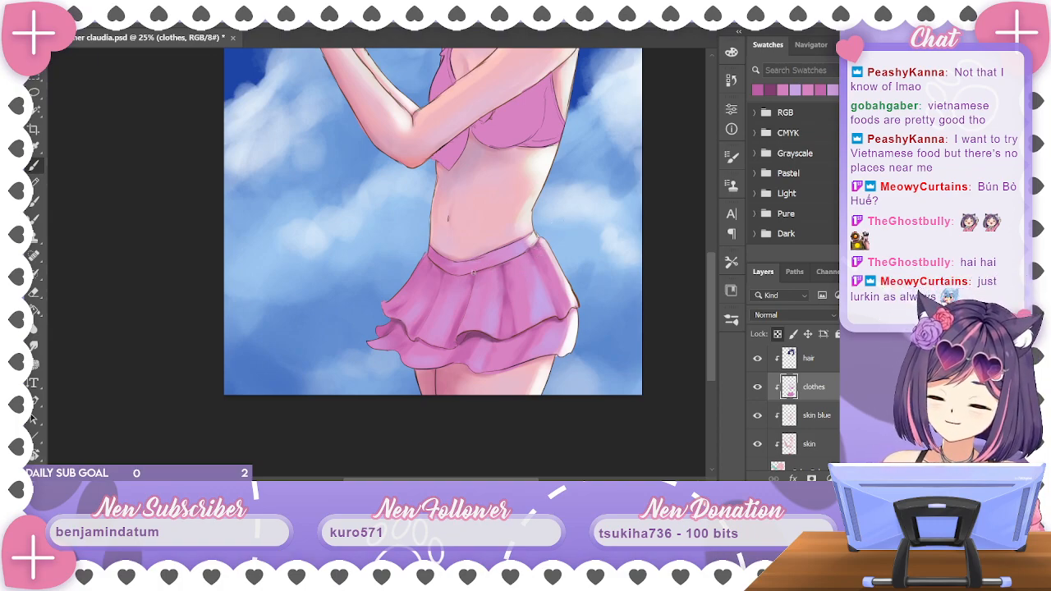
{"action": "left_click", "coordinate": [498, 263]}
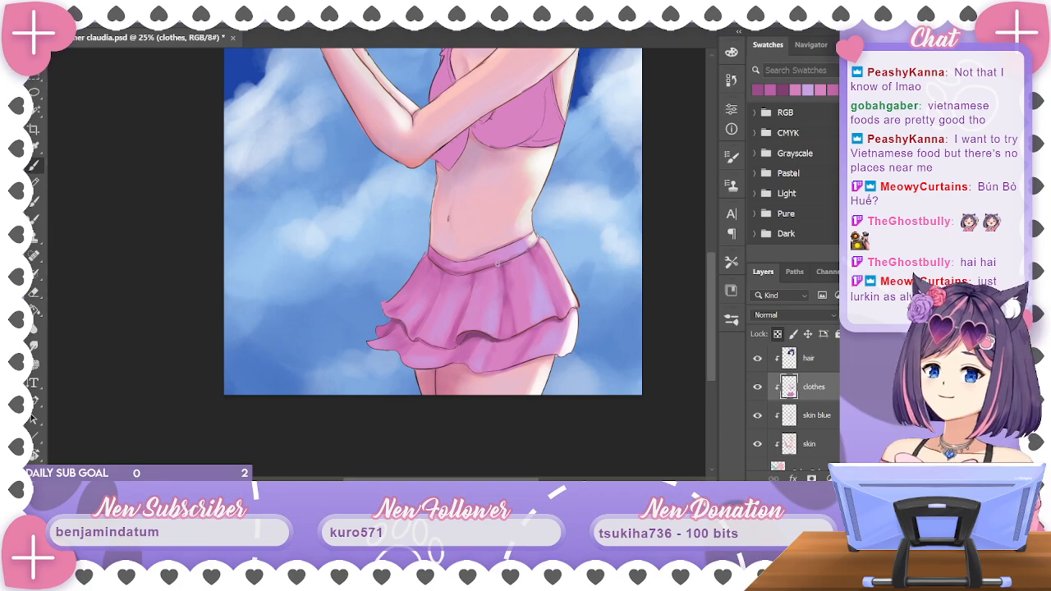
Examine the skirt's shading up close and in relation to the whole figure
{"action": "mouse_move", "coordinate": [594, 238]}
{"action": "left_mouse_down"}
{"action": "mouse_move", "coordinate": [558, 269]}
{"action": "mouse_move", "coordinate": [600, 281]}
{"action": "left_mouse_up"}
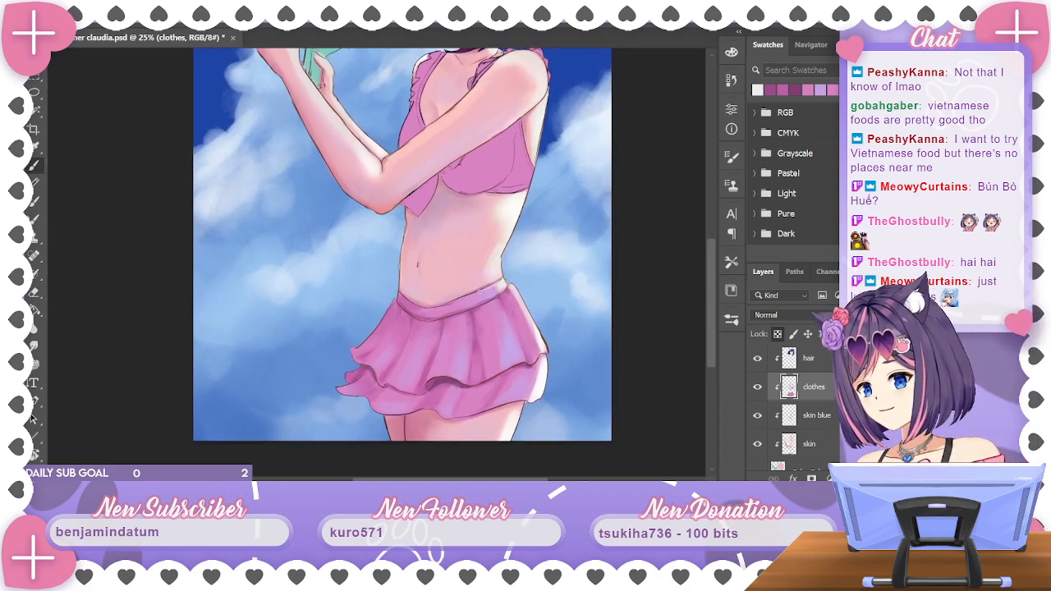
{"action": "left_click_drag", "start_coordinate": [649, 231], "coordinate": [647, 216]}
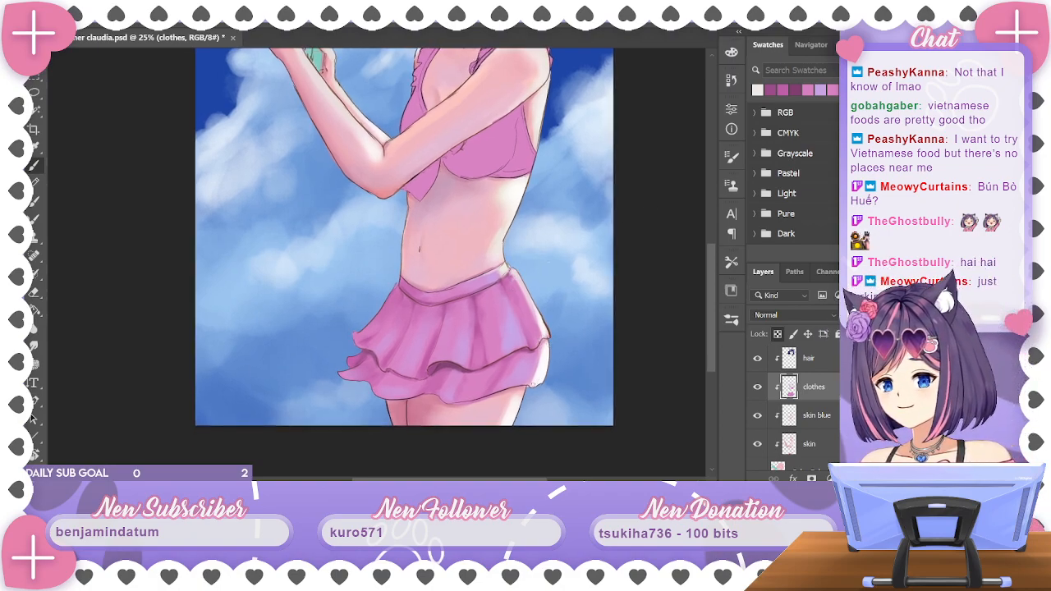
{"action": "left_click_drag", "start_coordinate": [666, 275], "coordinate": [629, 270]}
{"action": "scroll", "coordinate": [570, 228], "scroll_direction": "up", "scroll_amount": 2}
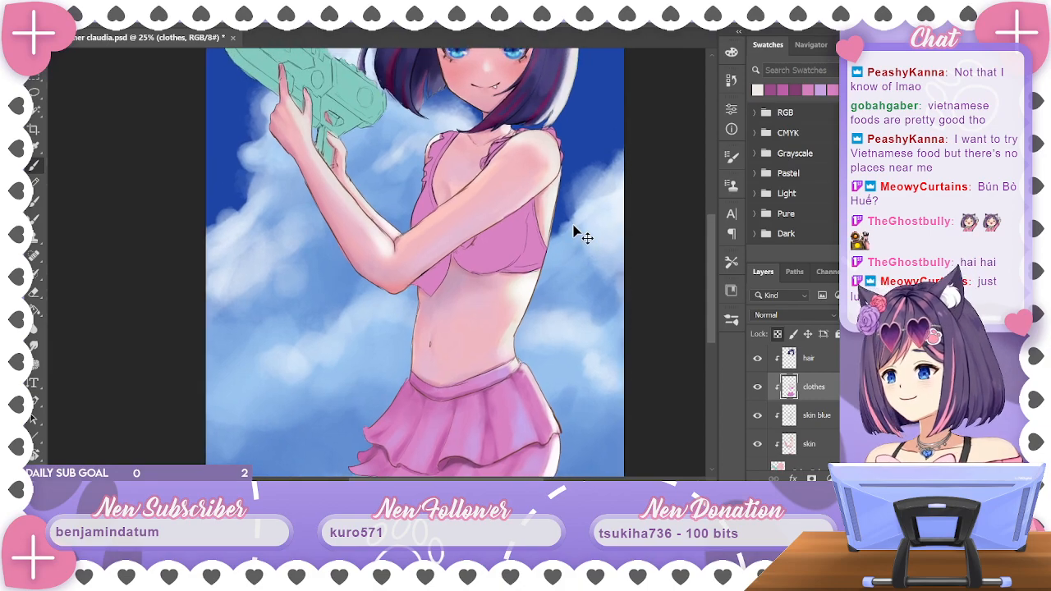
{"action": "scroll", "coordinate": [575, 233], "scroll_direction": "down", "scroll_amount": 2}
{"action": "scroll", "coordinate": [574, 229], "scroll_direction": "down", "scroll_amount": 2}
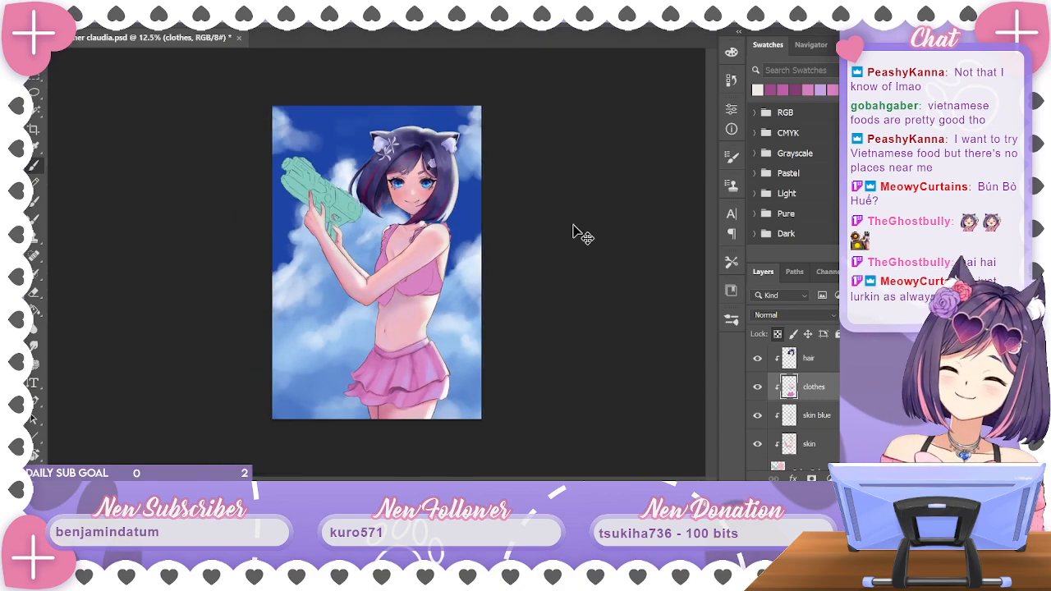
{"action": "scroll", "coordinate": [574, 229], "scroll_direction": "up", "scroll_amount": 3}
{"action": "scroll", "coordinate": [615, 314], "scroll_direction": "up", "scroll_amount": 1}
{"action": "scroll", "coordinate": [617, 193], "scroll_direction": "down", "scroll_amount": 2}
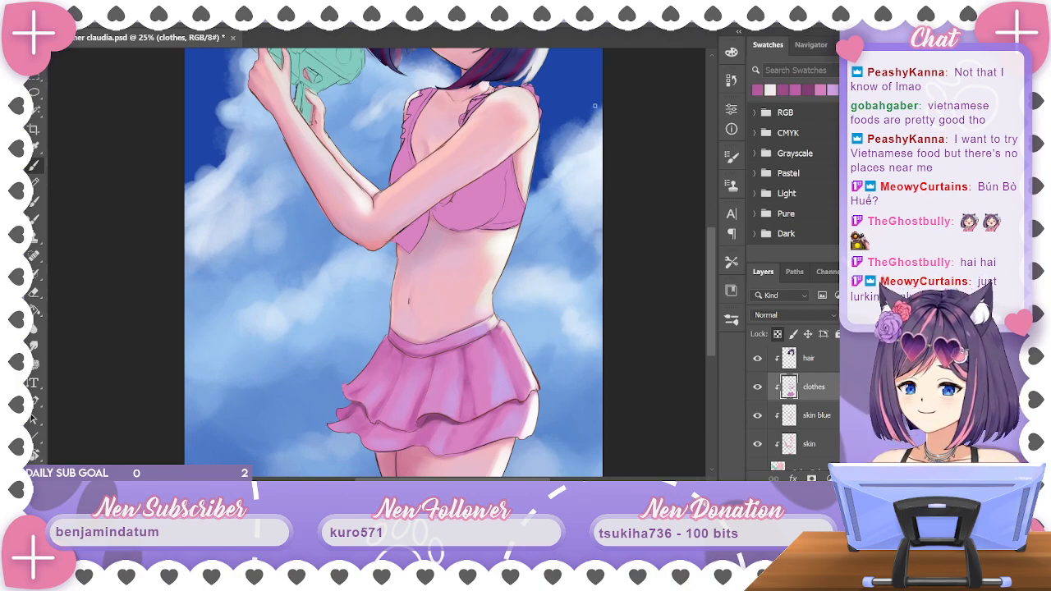
Shade the lower curve of the bikini top's visible cup with a deeper pink on the clothes layer
{"action": "scroll", "coordinate": [598, 265], "scroll_direction": "up", "scroll_amount": 4}
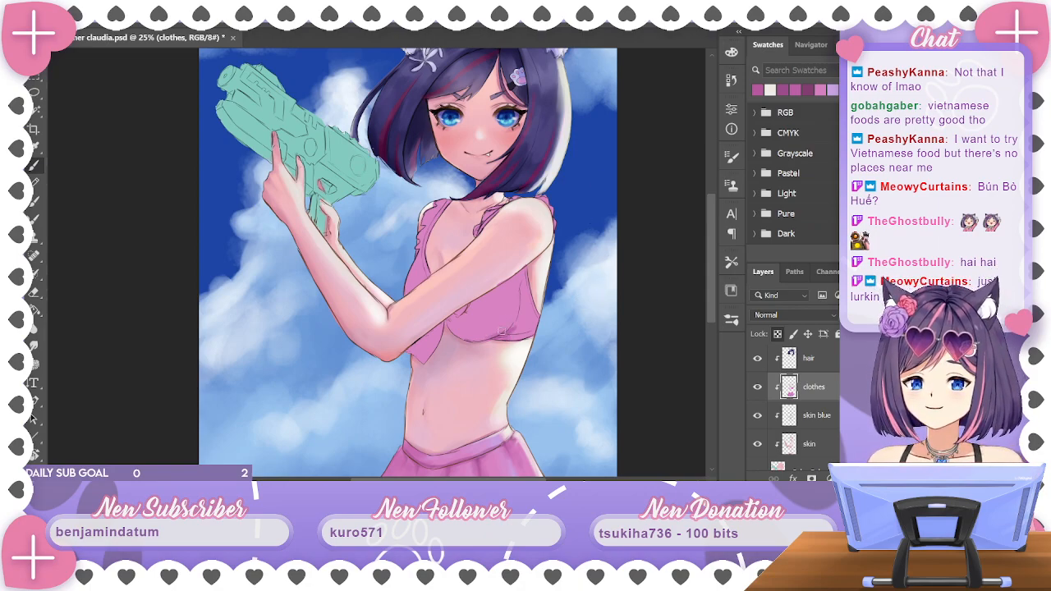
{"action": "mouse_move", "coordinate": [449, 327]}
{"action": "left_mouse_down"}
{"action": "mouse_move", "coordinate": [494, 329]}
{"action": "mouse_move", "coordinate": [582, 253]}
{"action": "mouse_move", "coordinate": [517, 301]}
{"action": "left_mouse_up"}
{"action": "left_click", "coordinate": [535, 290], "text": "alt"}
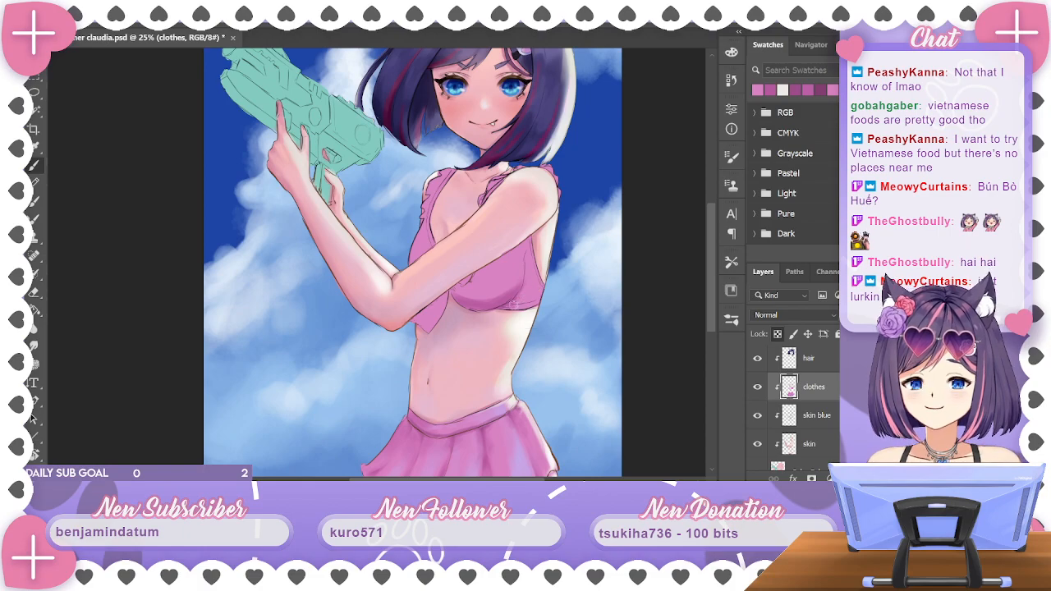
{"action": "scroll", "coordinate": [575, 291], "scroll_direction": "down", "scroll_amount": 3}
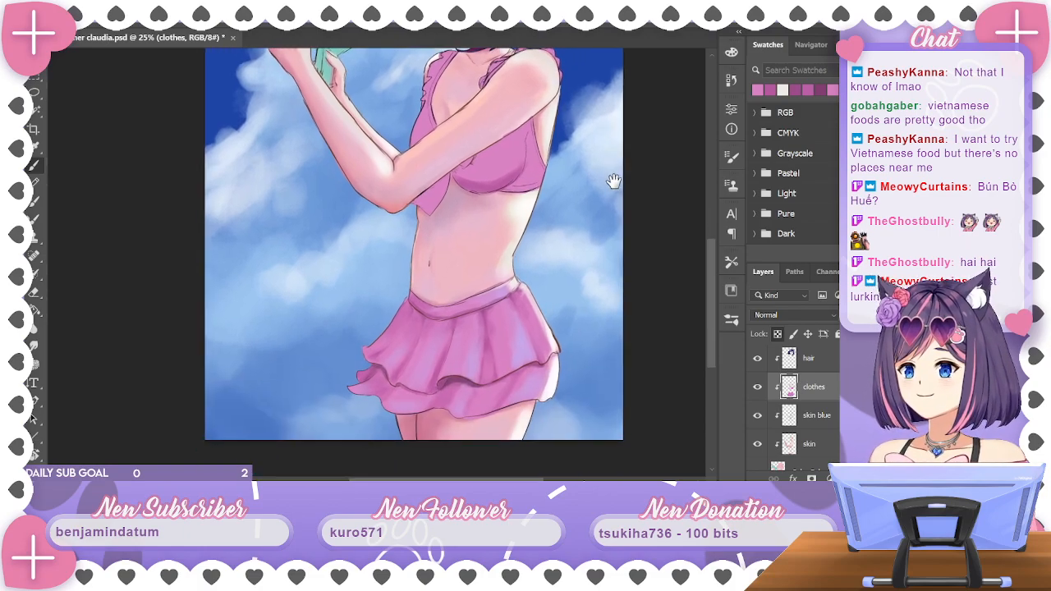
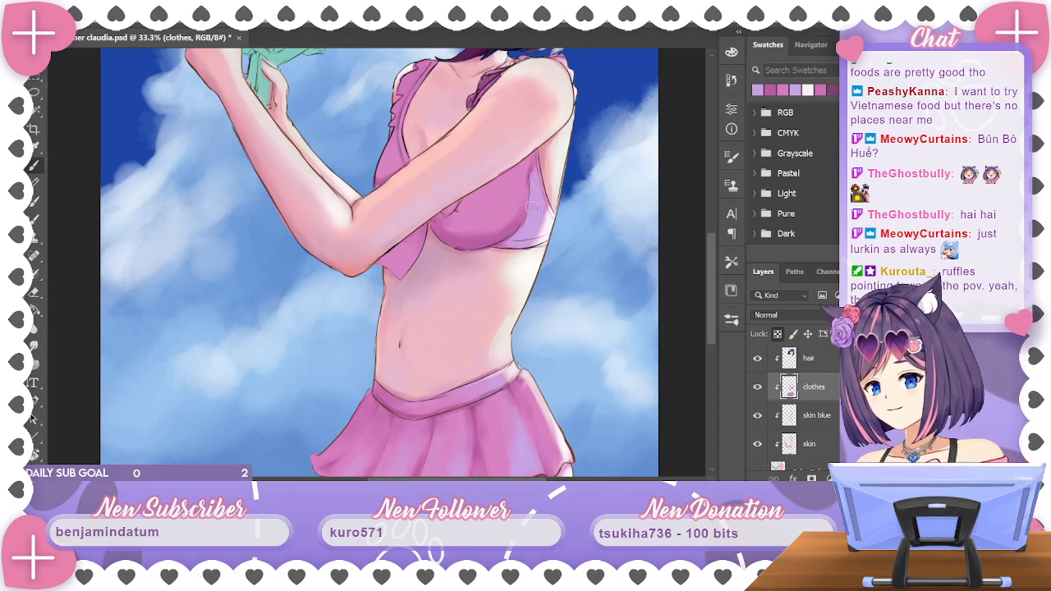
Blend sampled pink, near-white and lavender tones along the outer side of the bikini top and its left strap
{"action": "left_click", "coordinate": [519, 182], "text": "alt"}
{"action": "mouse_move", "coordinate": [532, 185]}
{"action": "left_mouse_down"}
{"action": "mouse_move", "coordinate": [535, 197]}
{"action": "mouse_move", "coordinate": [536, 175]}
{"action": "left_mouse_up"}
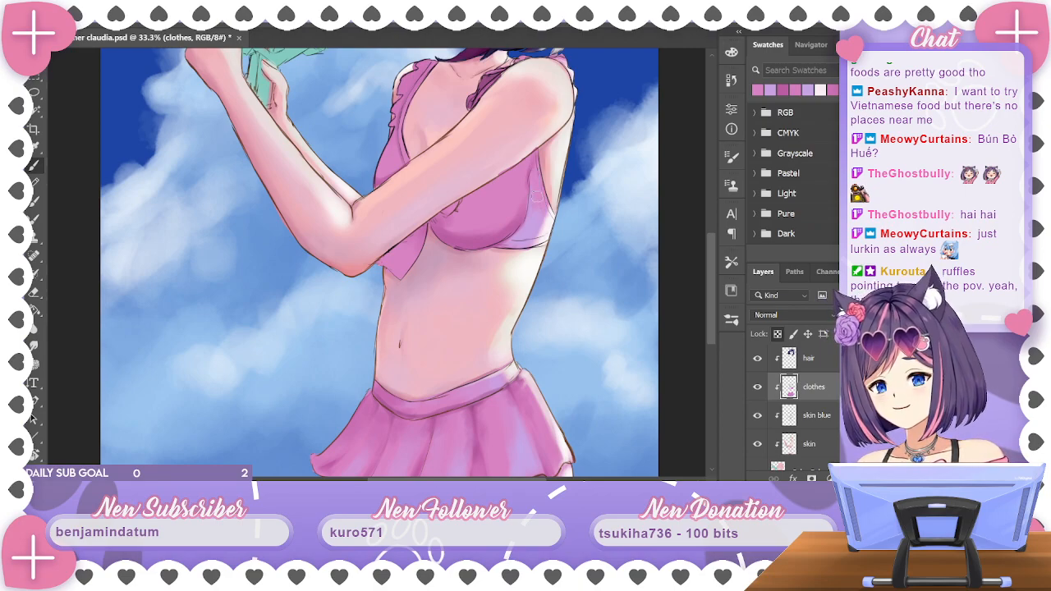
{"action": "left_click", "coordinate": [559, 211], "text": "alt"}
{"action": "left_click_drag", "start_coordinate": [551, 241], "coordinate": [555, 247]}
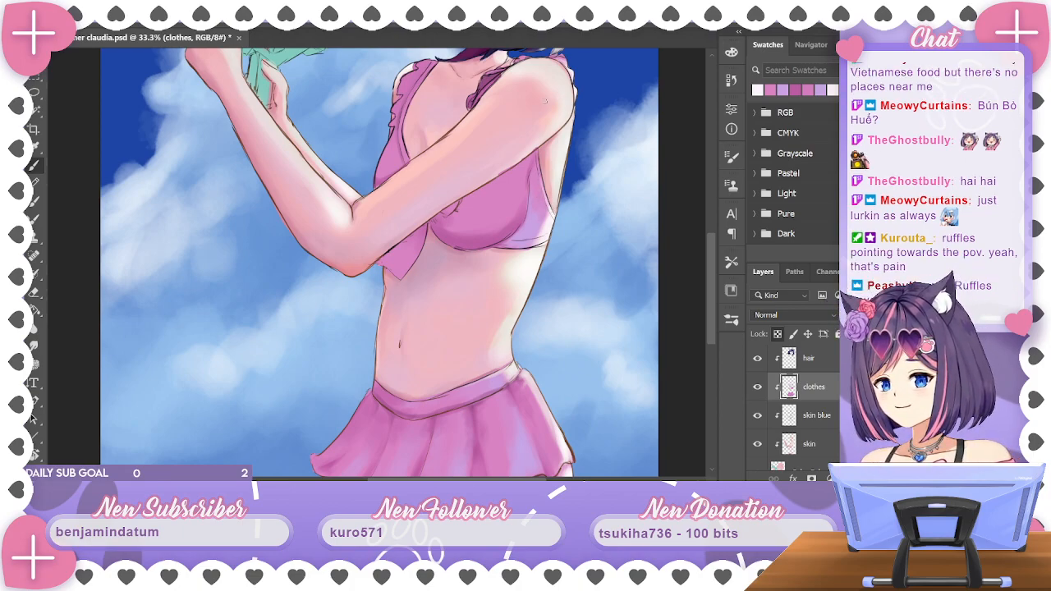
{"action": "left_click_drag", "start_coordinate": [629, 146], "coordinate": [605, 243]}
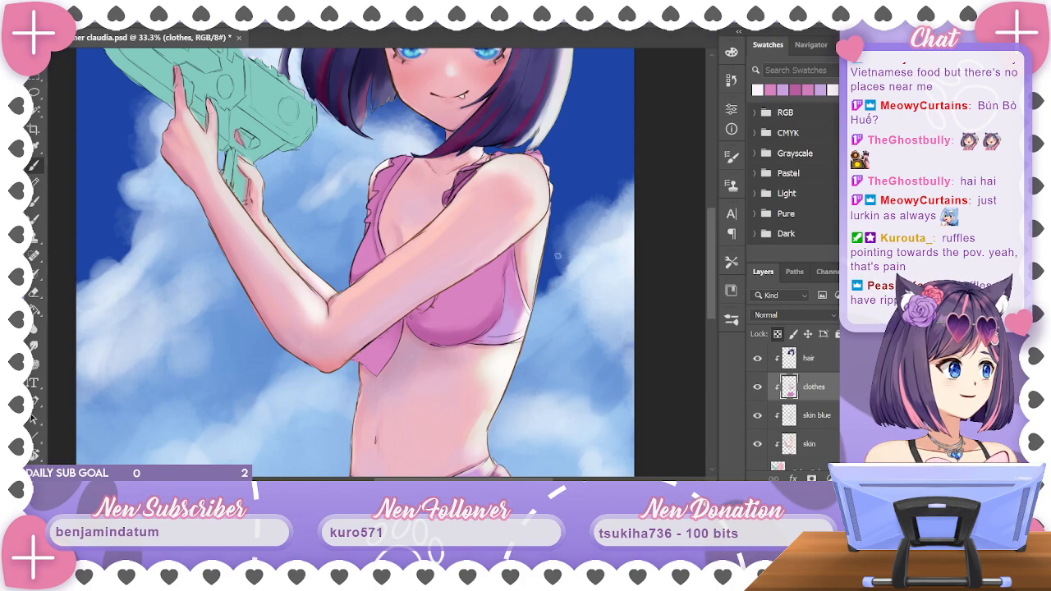
{"action": "left_click", "coordinate": [518, 318], "text": "alt"}
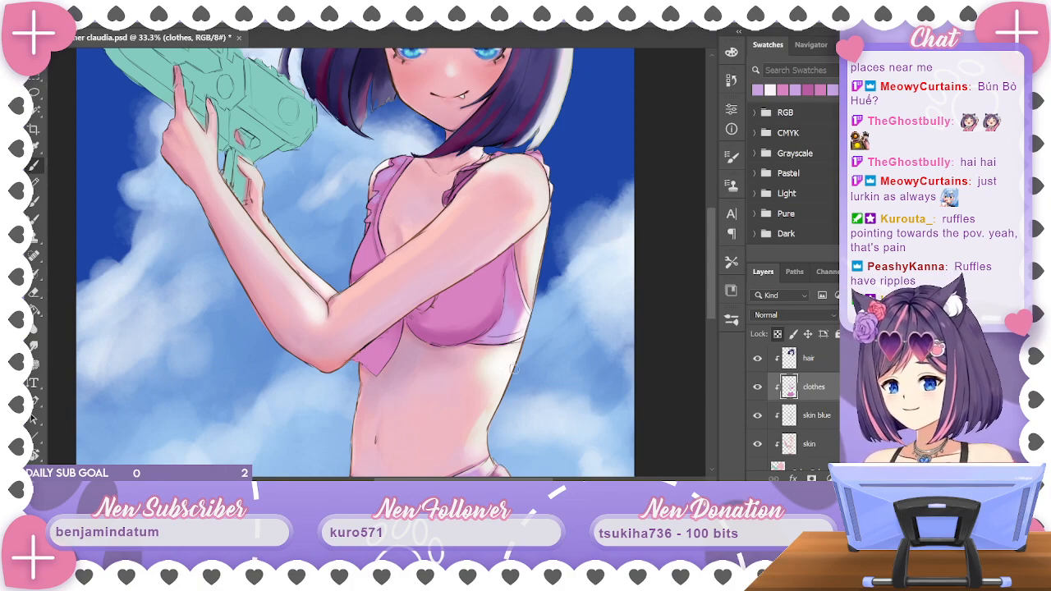
Shade the ruffle of the top's left strap with darker pink sampled from the skirt's folds
{"action": "left_click_drag", "start_coordinate": [537, 357], "coordinate": [650, 188]}
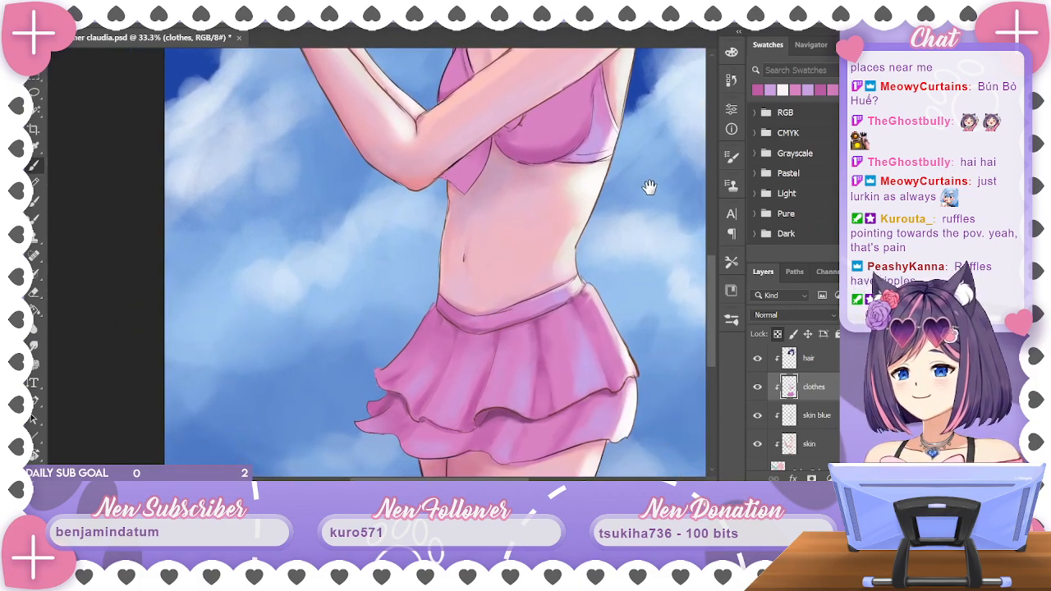
{"action": "left_click_drag", "start_coordinate": [619, 298], "coordinate": [665, 180]}
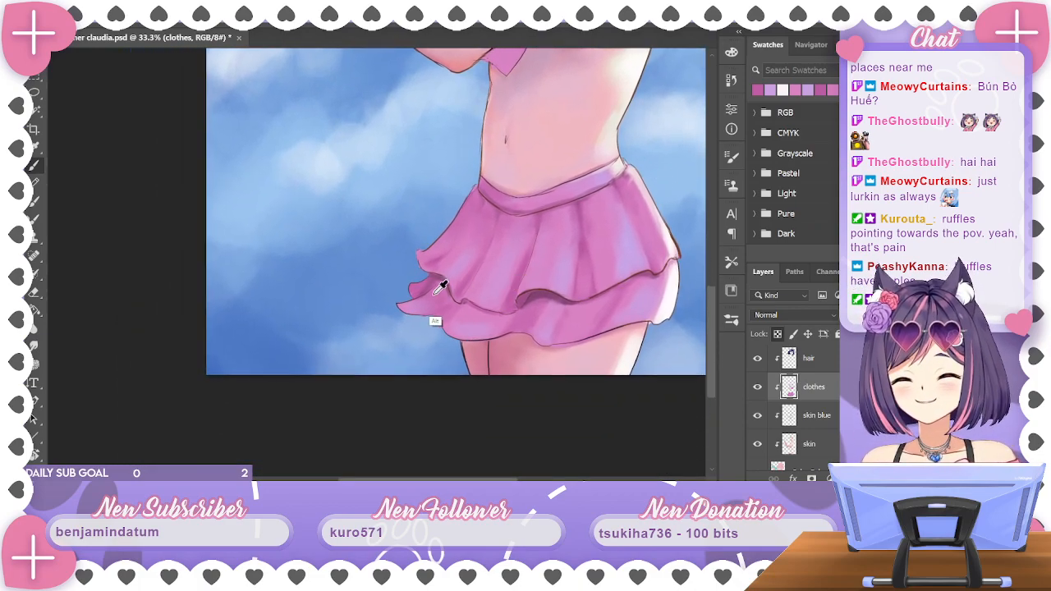
{"action": "left_click", "coordinate": [433, 282], "text": "alt"}
{"action": "left_click", "coordinate": [434, 280], "text": "alt"}
{"action": "left_click_drag", "start_coordinate": [532, 197], "coordinate": [517, 390]}
{"action": "left_click_drag", "start_coordinate": [554, 216], "coordinate": [611, 169]}
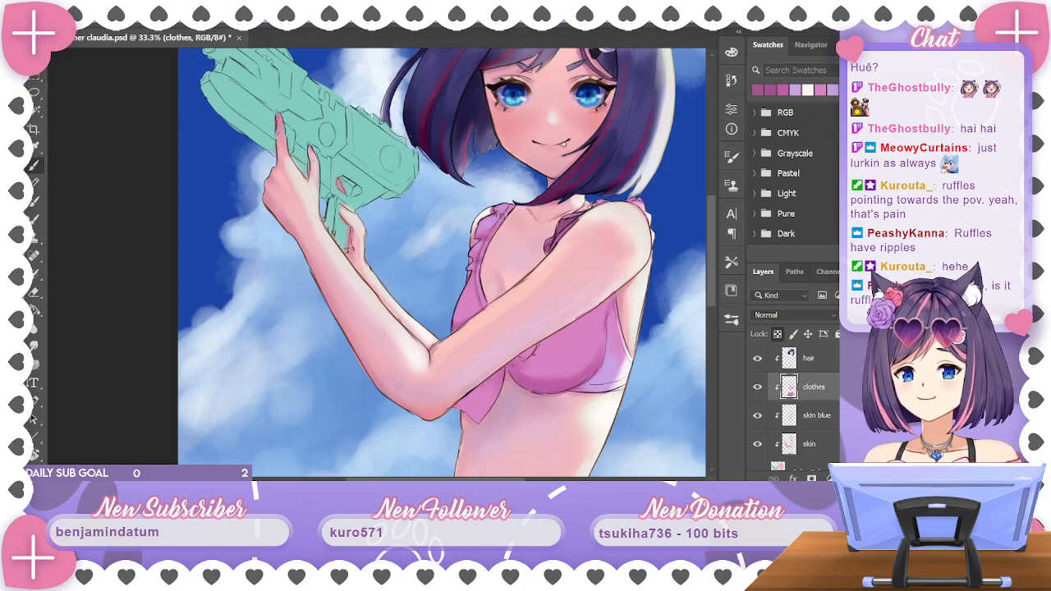
{"action": "left_click", "coordinate": [502, 217], "text": "alt"}
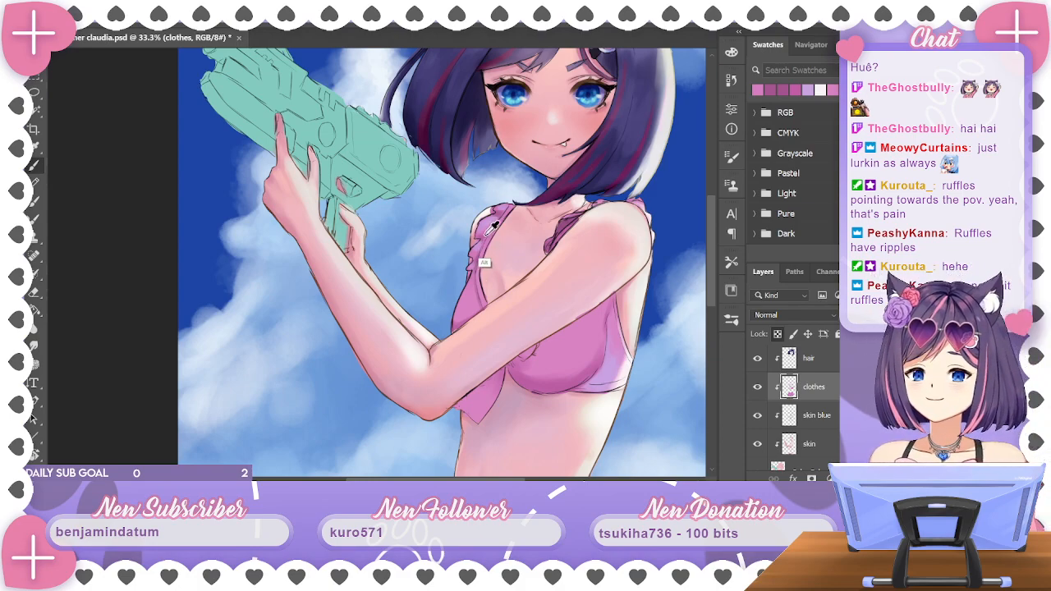
{"action": "left_click", "coordinate": [484, 261], "text": "alt"}
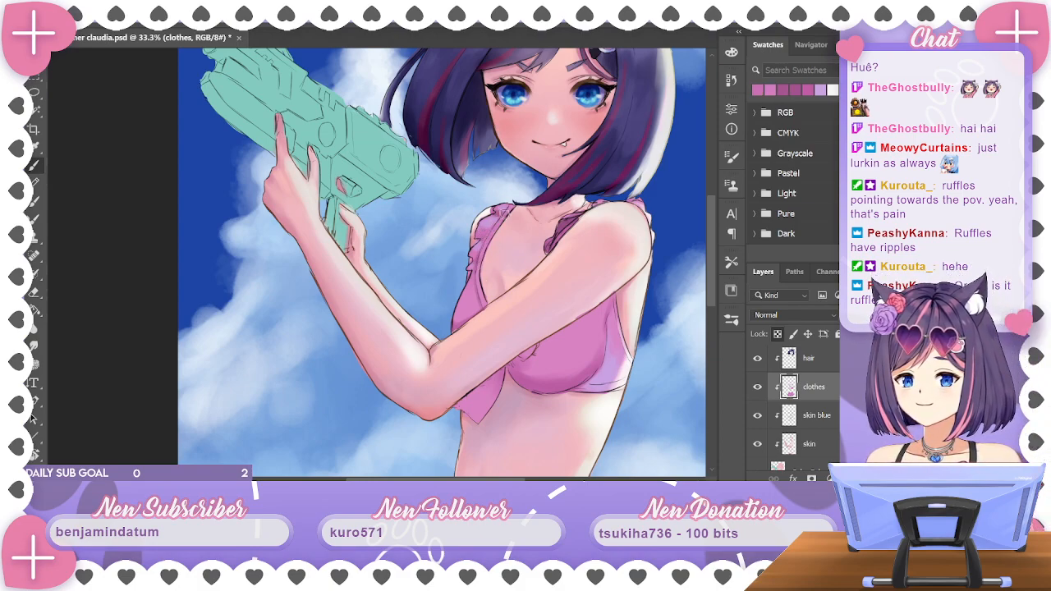
Compare the shading of the skirt's pleats with the ruffled left strap of the top
{"action": "scroll", "coordinate": [493, 220], "scroll_direction": "down", "scroll_amount": 2}
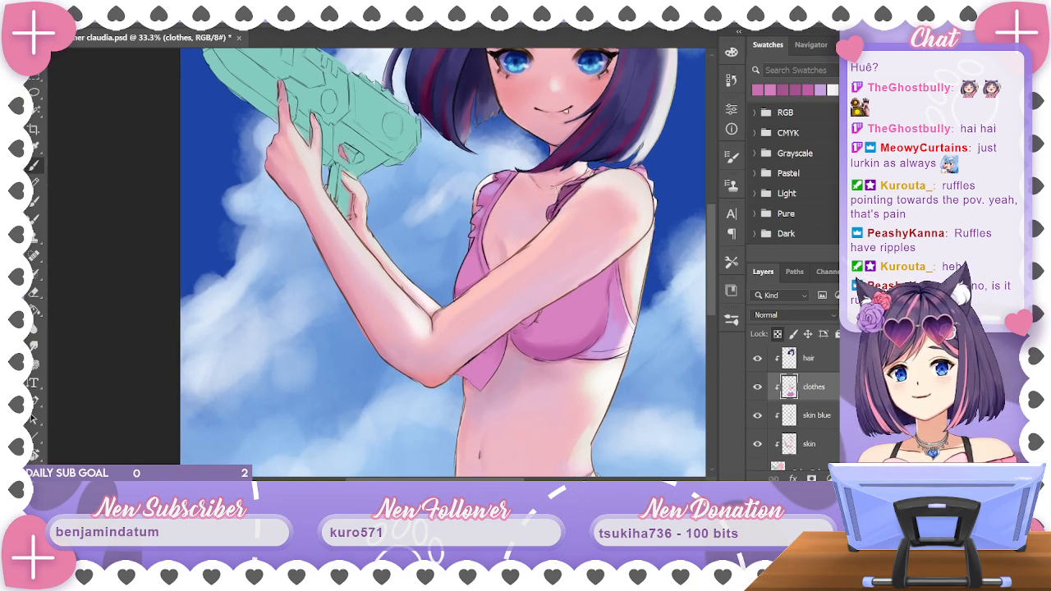
{"action": "scroll", "coordinate": [557, 164], "scroll_direction": "down", "scroll_amount": 8}
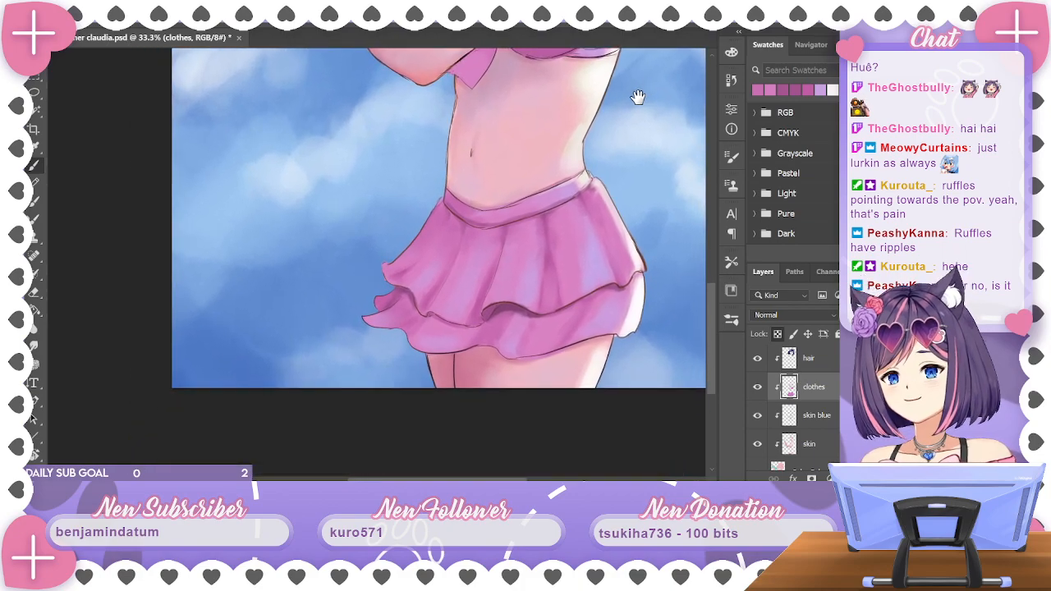
{"action": "left_click_drag", "start_coordinate": [638, 97], "coordinate": [629, 113]}
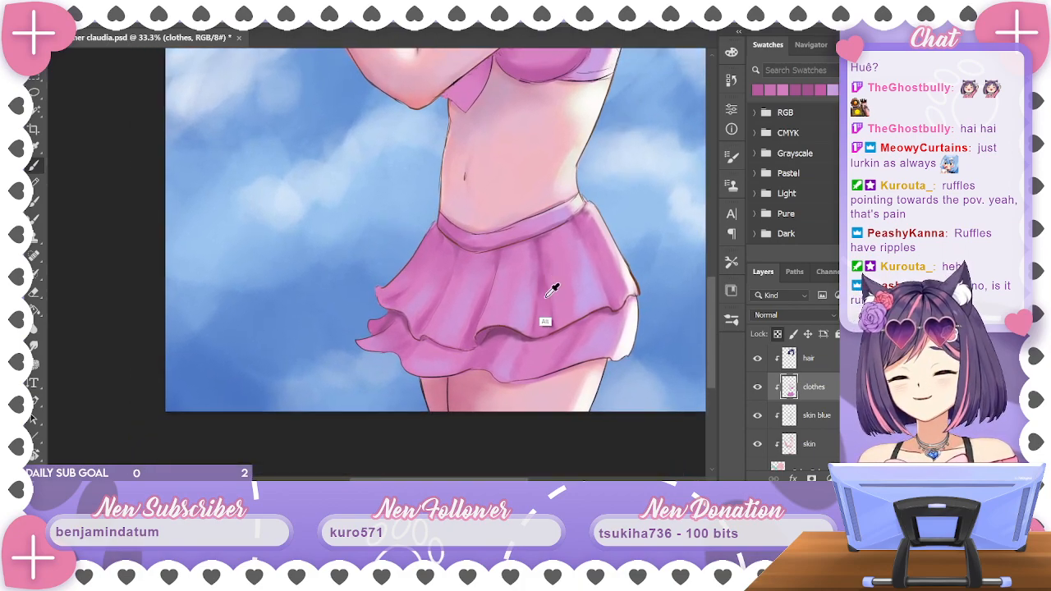
{"action": "scroll", "coordinate": [574, 290], "scroll_direction": "up", "scroll_amount": 6}
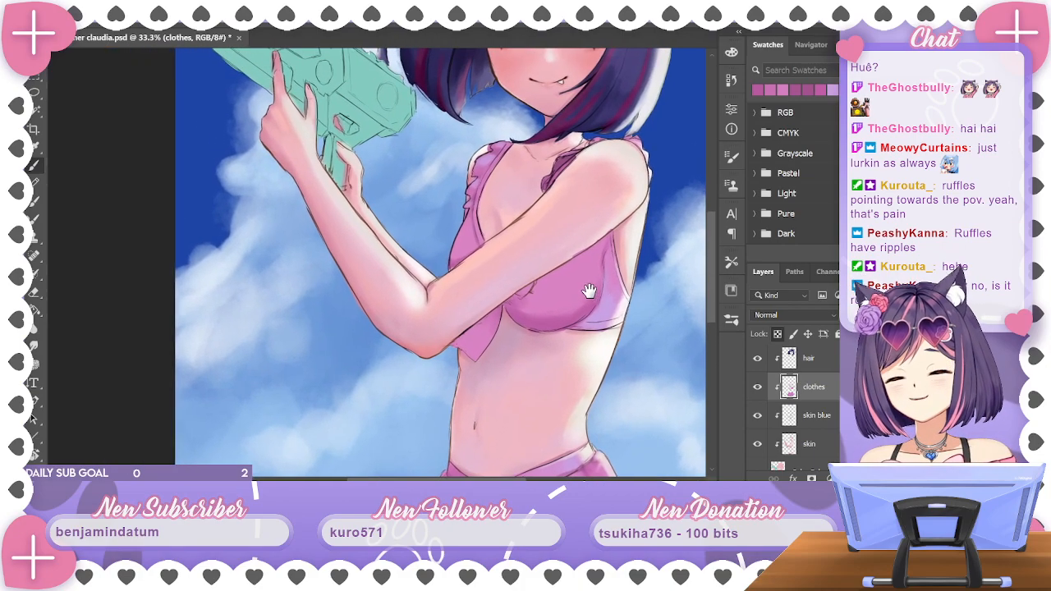
{"action": "left_click_drag", "start_coordinate": [589, 290], "coordinate": [646, 307]}
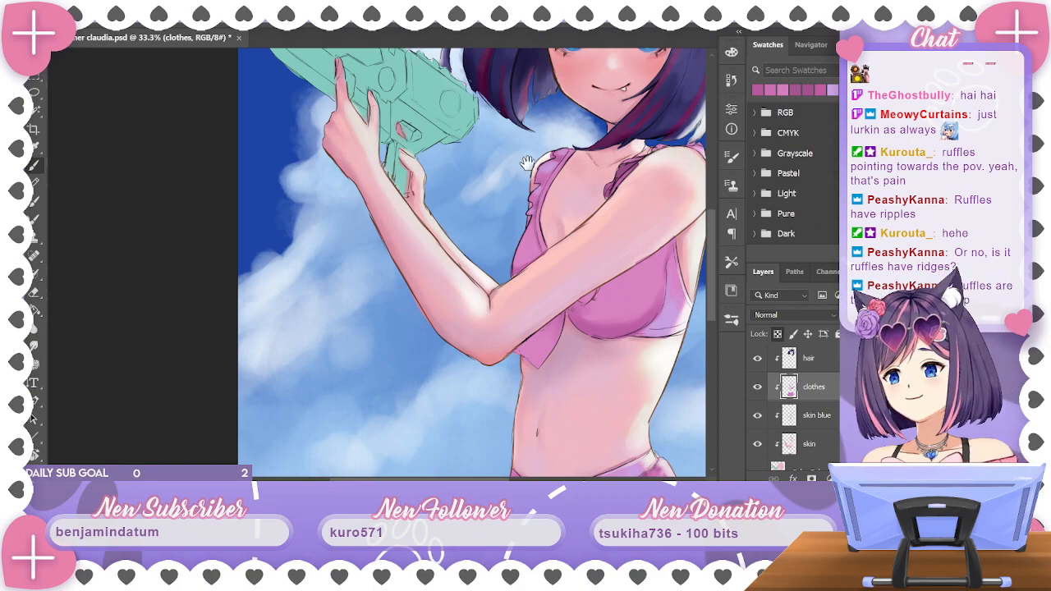
{"action": "mouse_move", "coordinate": [564, 152]}
{"action": "left_mouse_down"}
{"action": "mouse_move", "coordinate": [547, 214]}
{"action": "mouse_move", "coordinate": [538, 193]}
{"action": "left_mouse_up"}
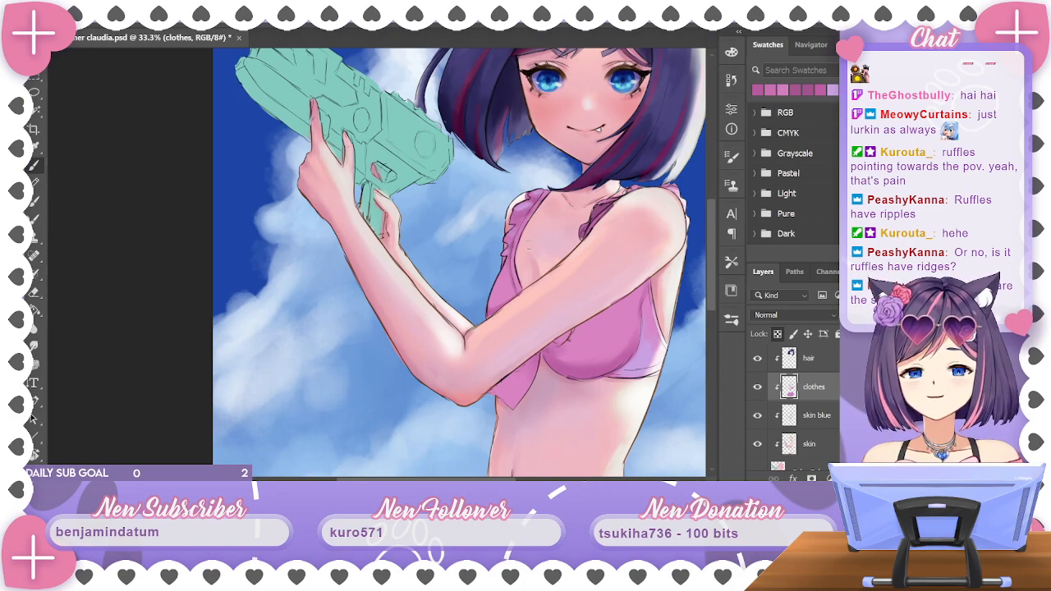
{"action": "left_click_drag", "start_coordinate": [650, 218], "coordinate": [601, 194]}
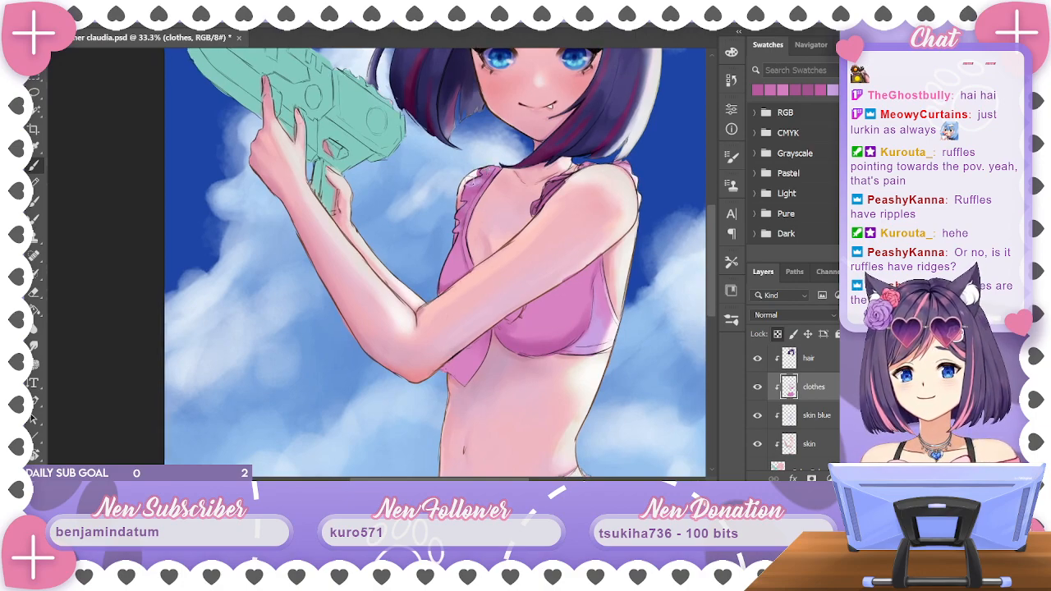
Add lavender sampled from the skirt to the left strap's ruffle and blend it with pink
{"action": "scroll", "coordinate": [598, 188], "scroll_direction": "down", "scroll_amount": 6}
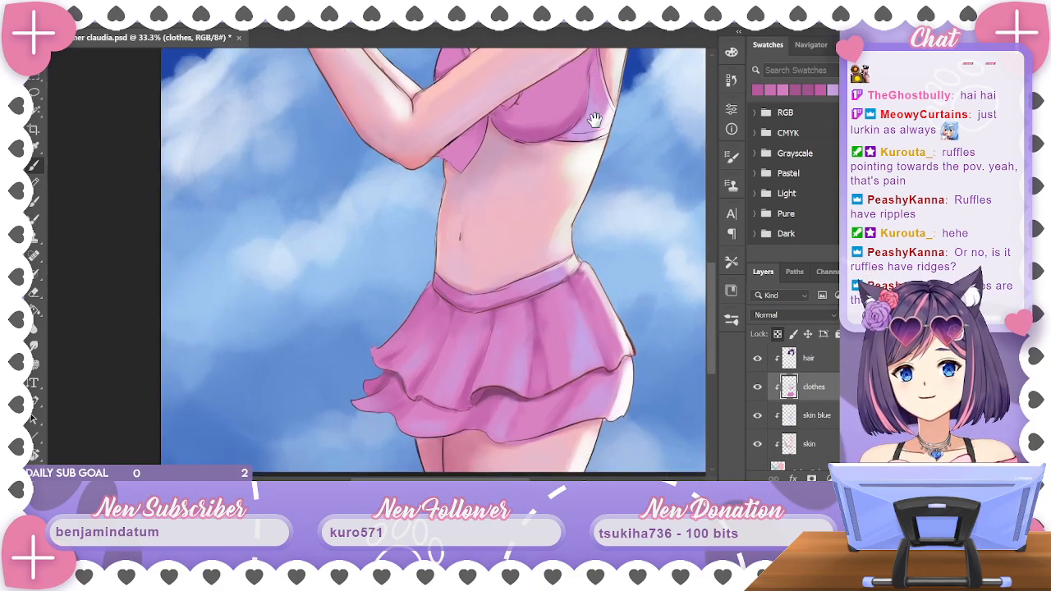
{"action": "scroll", "coordinate": [570, 321], "scroll_direction": "up", "scroll_amount": 8}
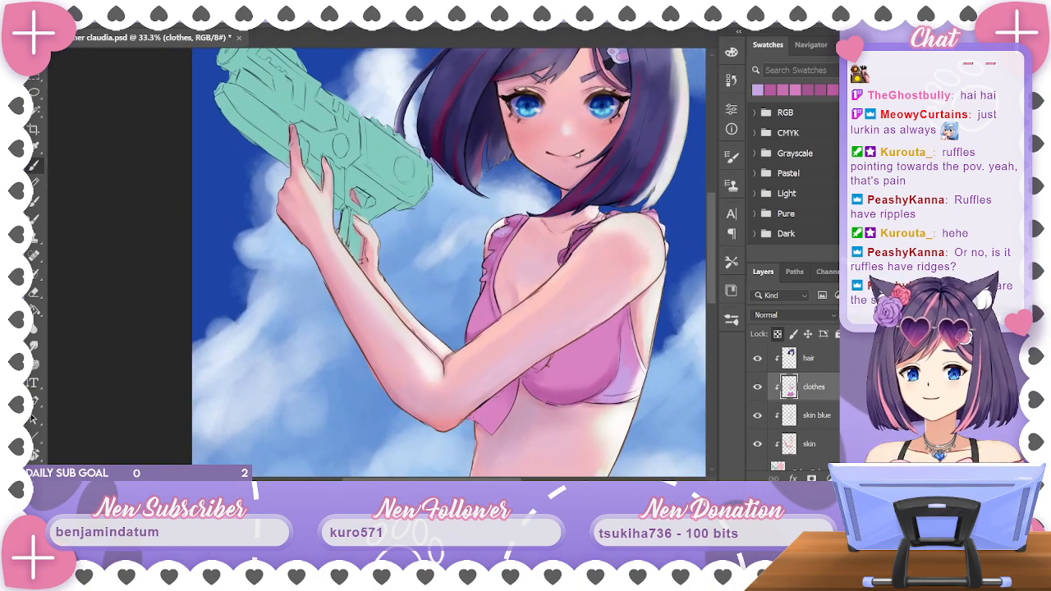
{"action": "left_click_drag", "start_coordinate": [592, 212], "coordinate": [609, 174]}
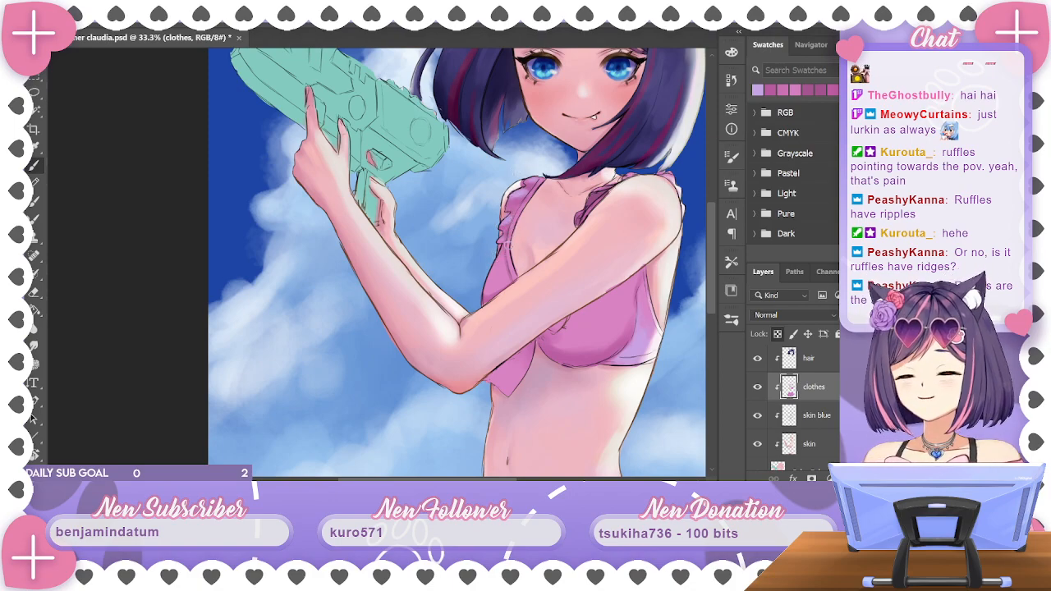
{"action": "left_click", "coordinate": [516, 232], "text": "alt"}
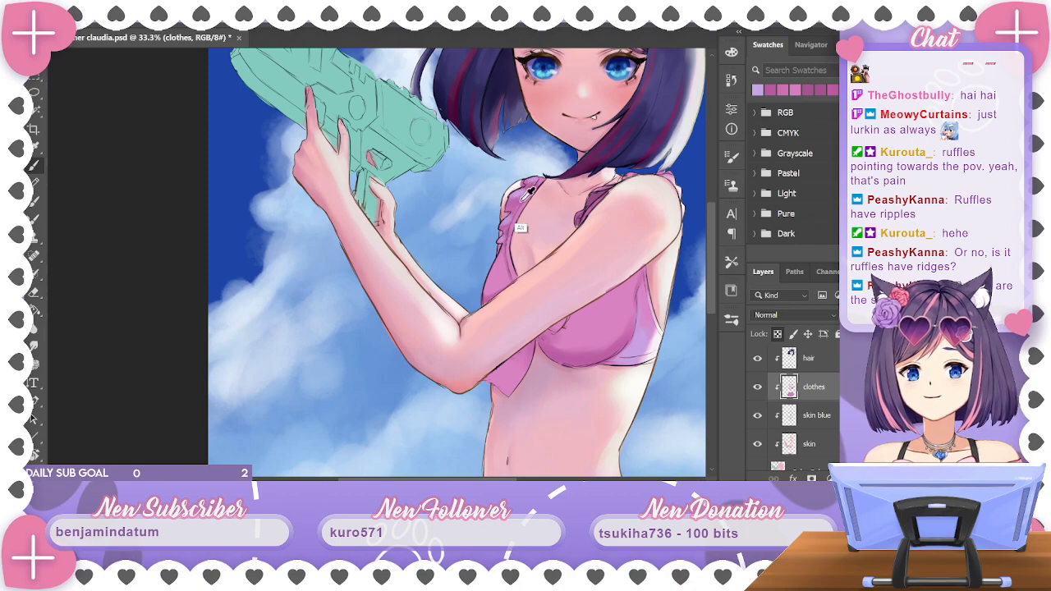
{"action": "mouse_move", "coordinate": [529, 189]}
{"action": "left_mouse_down"}
{"action": "mouse_move", "coordinate": [514, 216]}
{"action": "mouse_move", "coordinate": [520, 196]}
{"action": "left_mouse_up"}
{"action": "left_click", "coordinate": [527, 183], "text": "alt"}
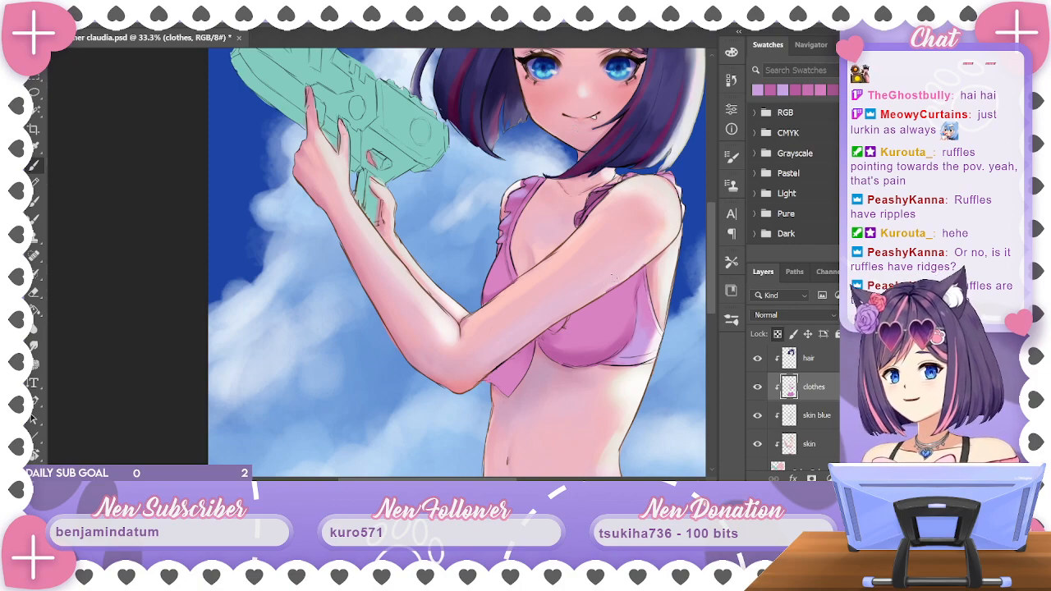
{"action": "left_click_drag", "start_coordinate": [616, 282], "coordinate": [601, 216]}
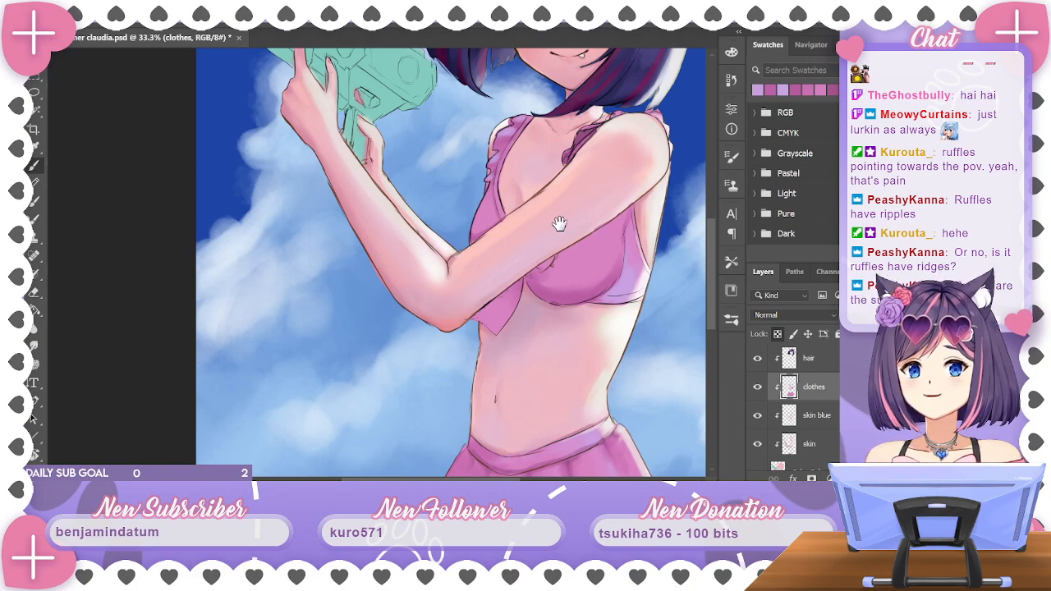
Blend sampled near-white and pink tones along the ruffle and inner edge of the top's left strap
{"action": "left_click_drag", "start_coordinate": [614, 232], "coordinate": [648, 170]}
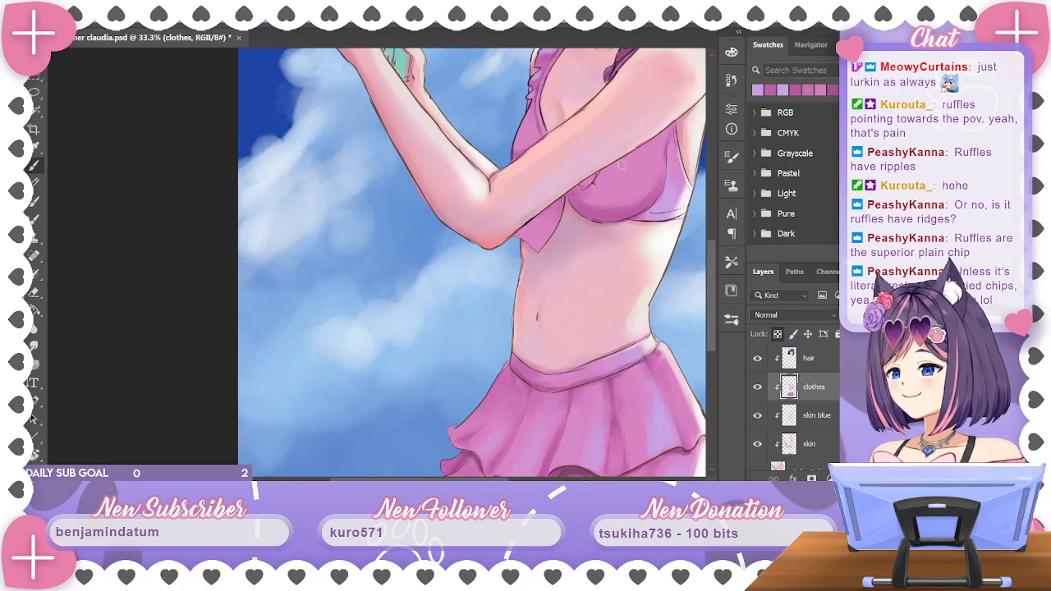
{"action": "left_click_drag", "start_coordinate": [622, 263], "coordinate": [585, 283]}
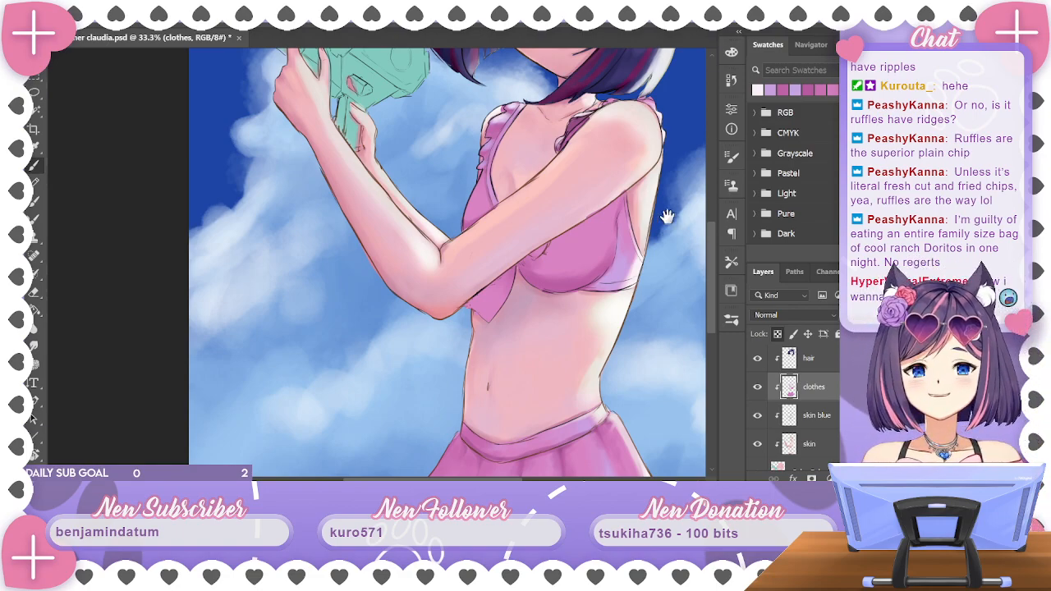
{"action": "left_click_drag", "start_coordinate": [633, 107], "coordinate": [608, 170]}
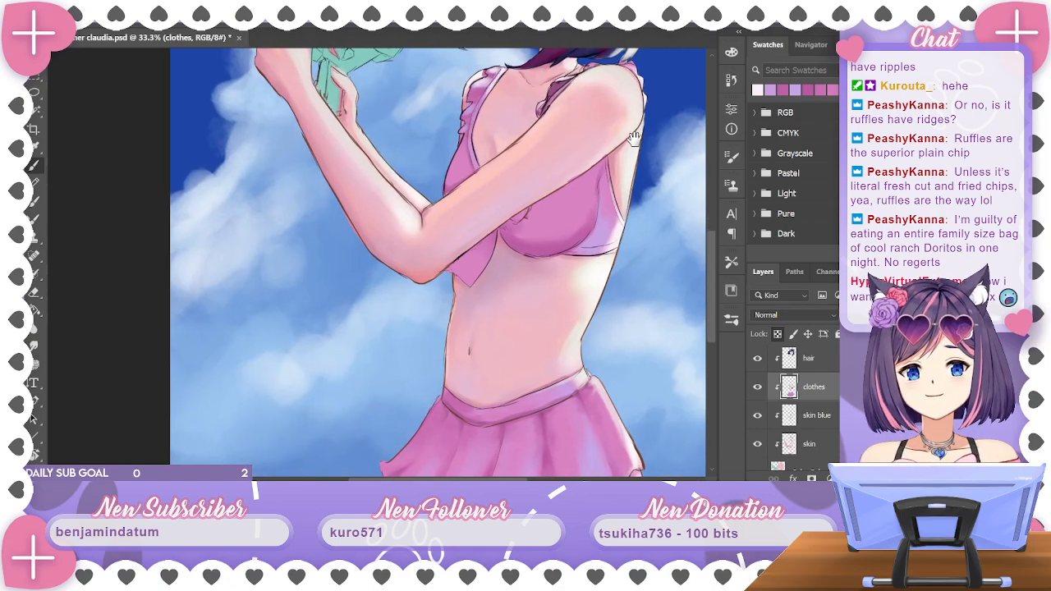
{"action": "left_click_drag", "start_coordinate": [632, 135], "coordinate": [557, 181]}
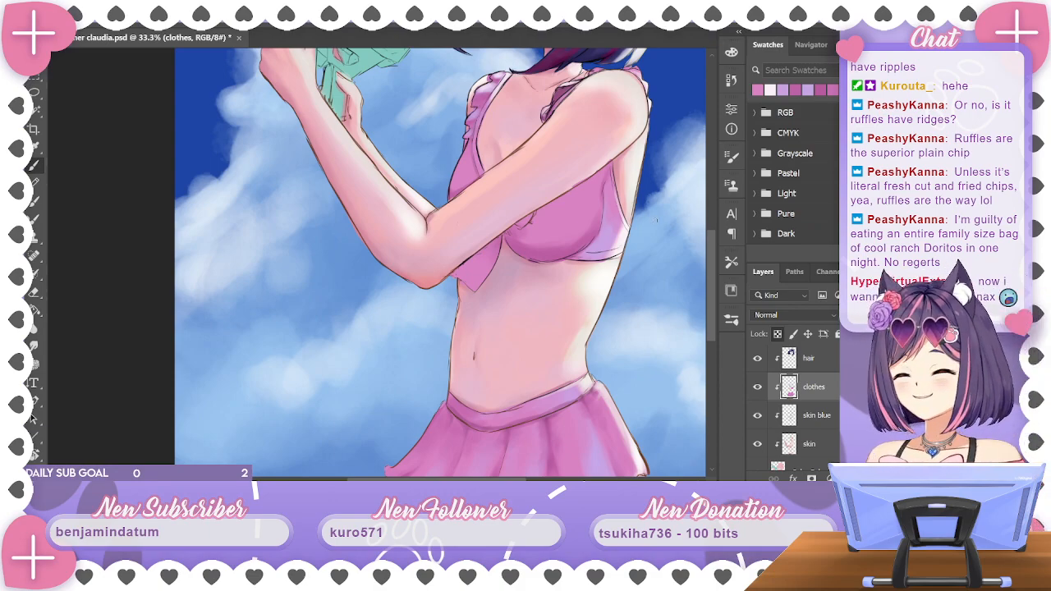
{"action": "left_click_drag", "start_coordinate": [469, 200], "coordinate": [485, 166]}
{"action": "left_click_drag", "start_coordinate": [484, 108], "coordinate": [500, 88]}
{"action": "left_click", "coordinate": [477, 116], "text": "alt"}
{"action": "left_click_drag", "start_coordinate": [477, 138], "coordinate": [478, 127]}
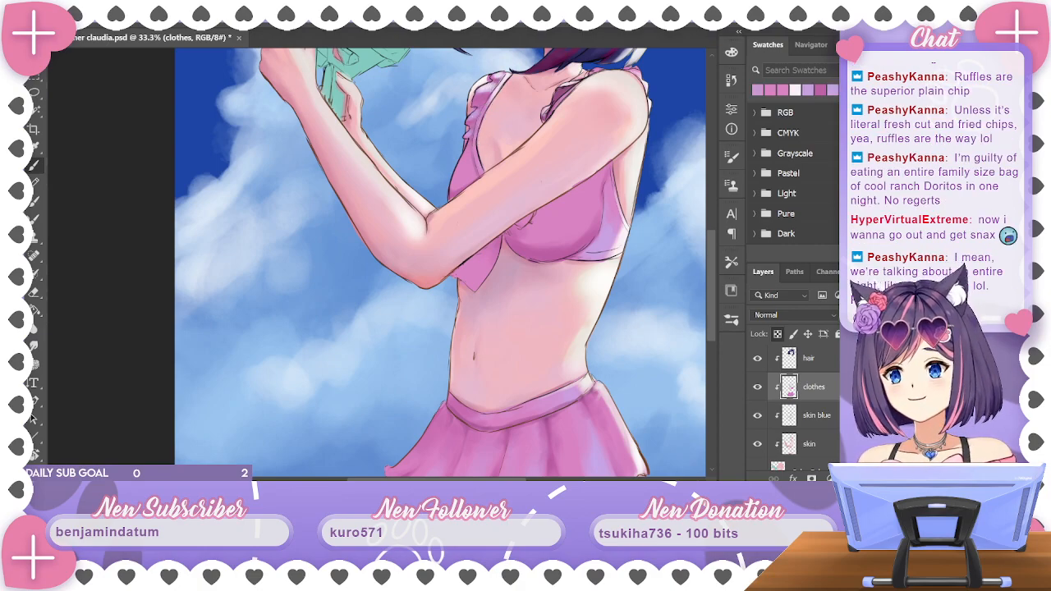
Sample darker pink tones from the skirt's folds and the shaded ruffle of the top's other strap
{"action": "mouse_move", "coordinate": [582, 227]}
{"action": "left_mouse_down"}
{"action": "mouse_move", "coordinate": [607, 218]}
{"action": "mouse_move", "coordinate": [619, 192]}
{"action": "mouse_move", "coordinate": [619, 157]}
{"action": "mouse_move", "coordinate": [606, 153]}
{"action": "mouse_move", "coordinate": [598, 107]}
{"action": "left_mouse_up"}
{"action": "left_click_drag", "start_coordinate": [632, 215], "coordinate": [621, 167]}
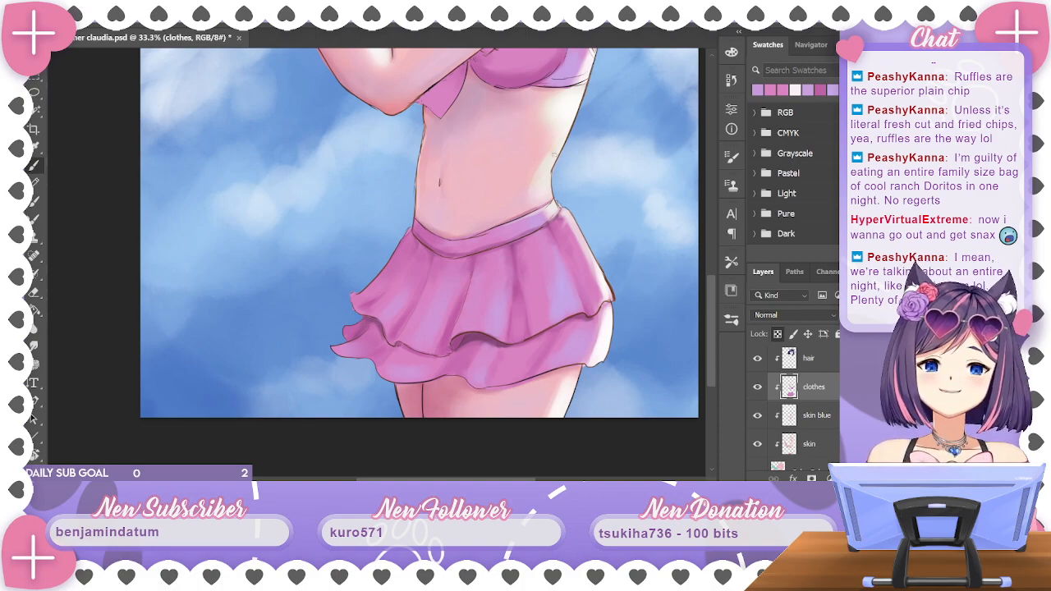
{"action": "left_click_drag", "start_coordinate": [637, 175], "coordinate": [682, 183]}
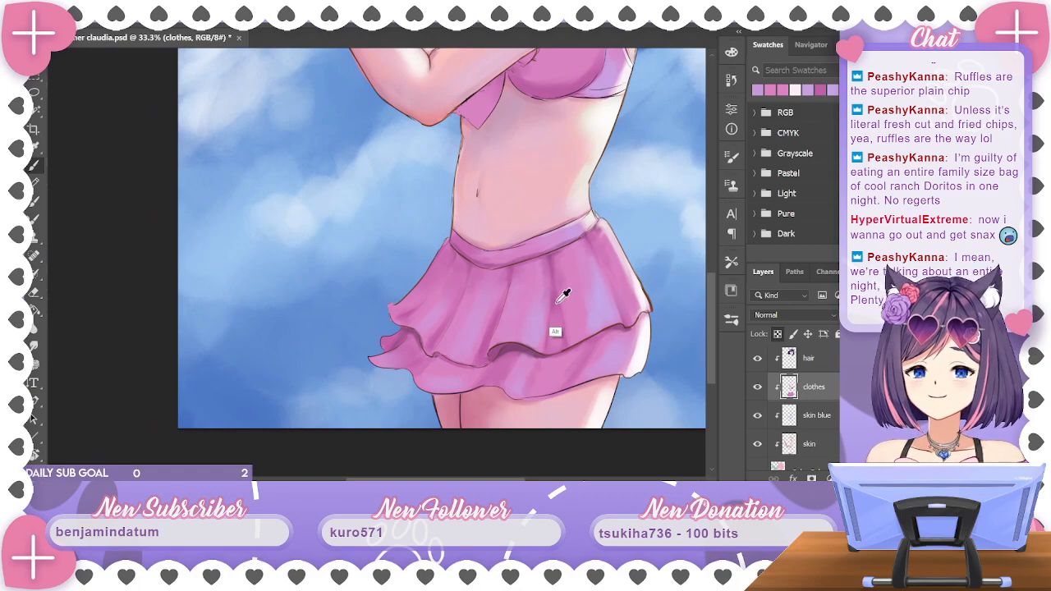
{"action": "left_click_drag", "start_coordinate": [599, 206], "coordinate": [589, 257]}
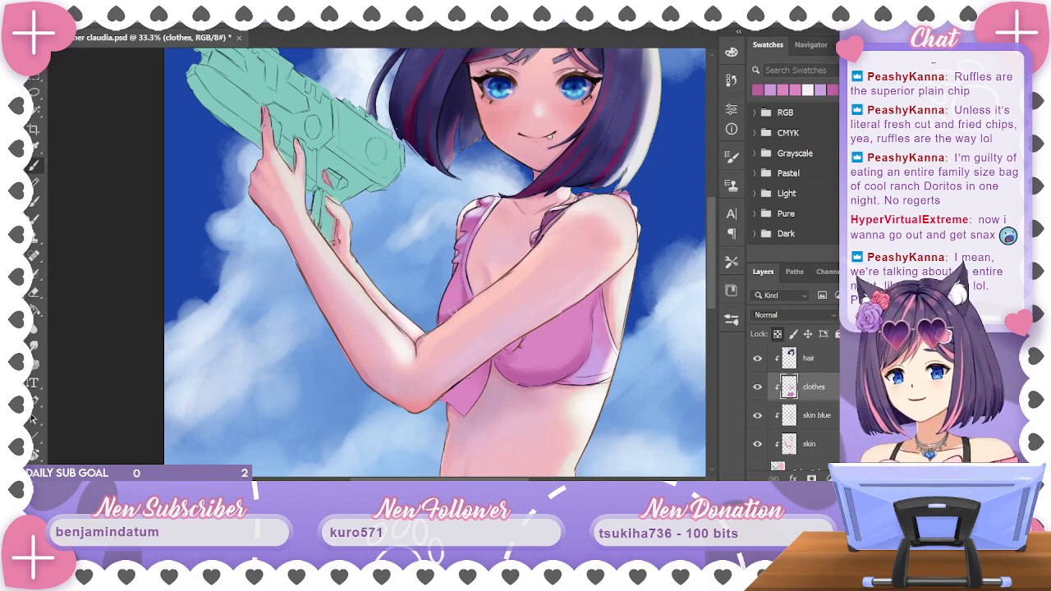
{"action": "left_click_drag", "start_coordinate": [622, 289], "coordinate": [635, 182]}
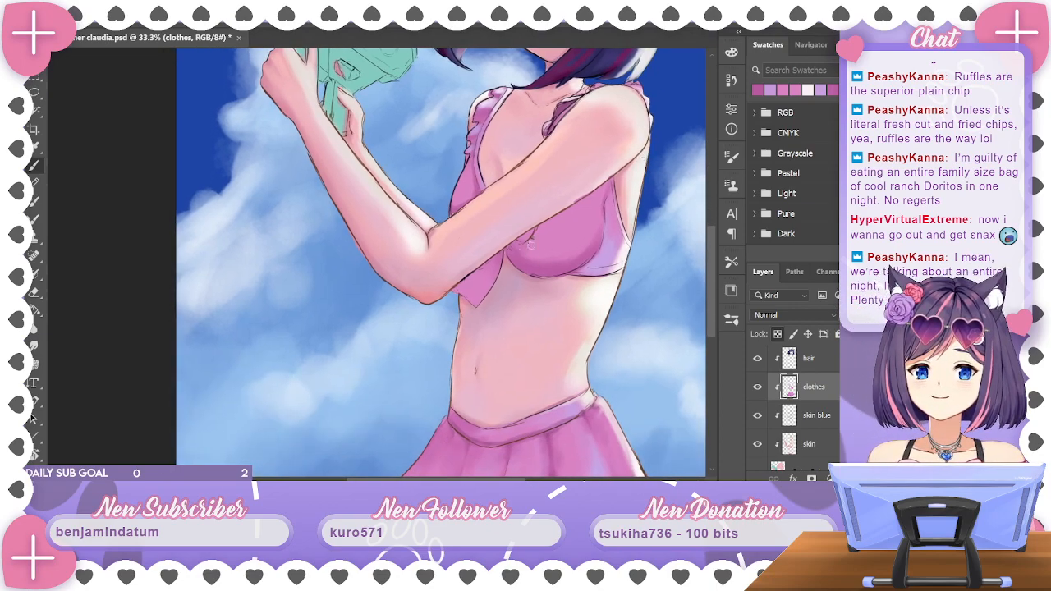
{"action": "left_click", "coordinate": [566, 103], "text": "alt"}
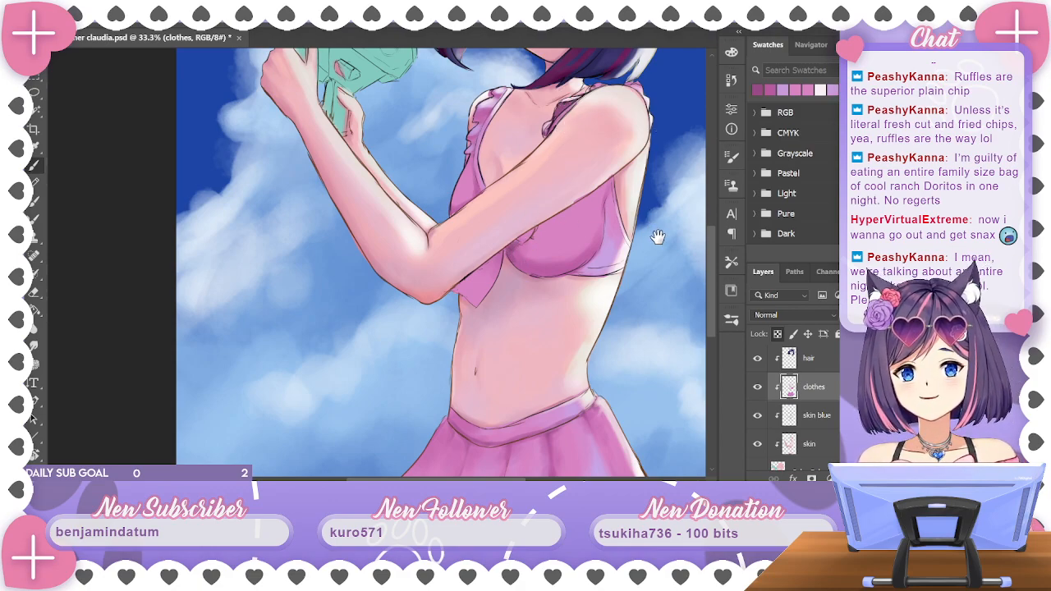
{"action": "left_click_drag", "start_coordinate": [658, 236], "coordinate": [663, 181]}
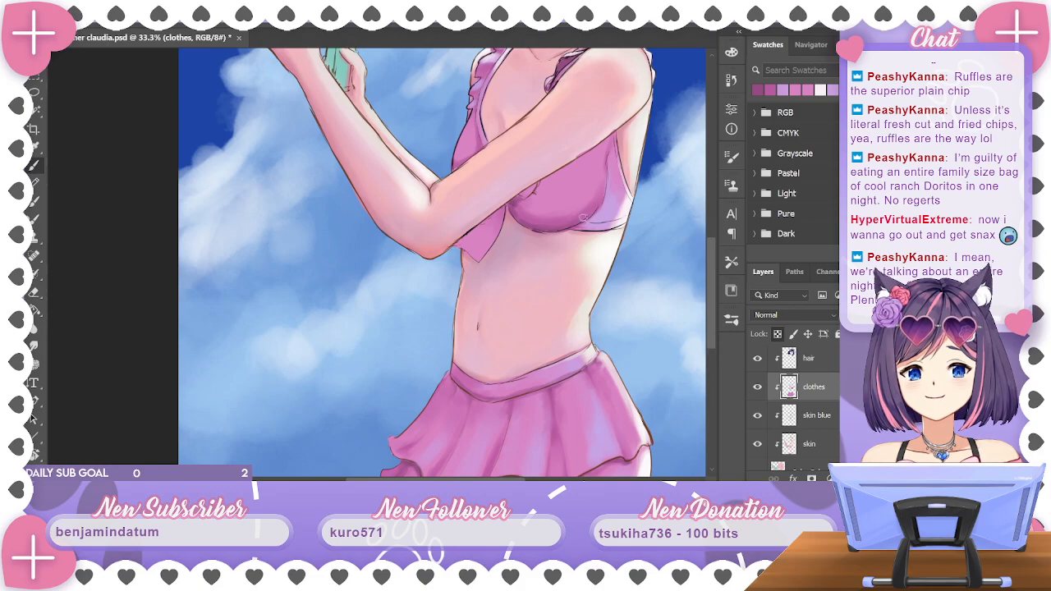
Deepen the shading on the lower part of the bikini cup, blending dark and medium pinks sampled from the top
{"action": "left_click", "coordinate": [580, 216], "text": "alt"}
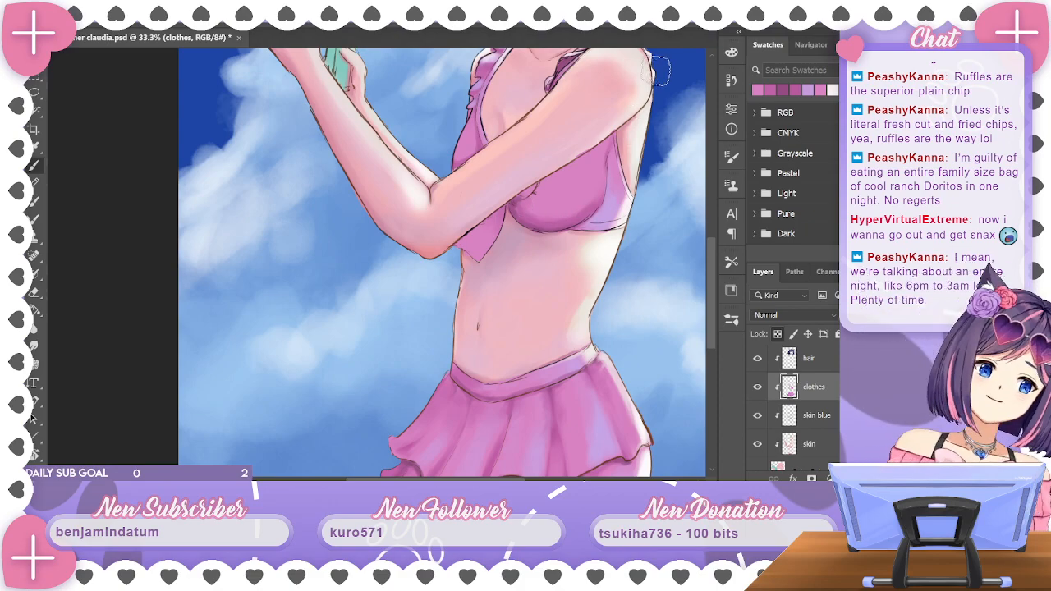
{"action": "key", "text": "alt"}
{"action": "left_click", "coordinate": [575, 214], "text": "alt"}
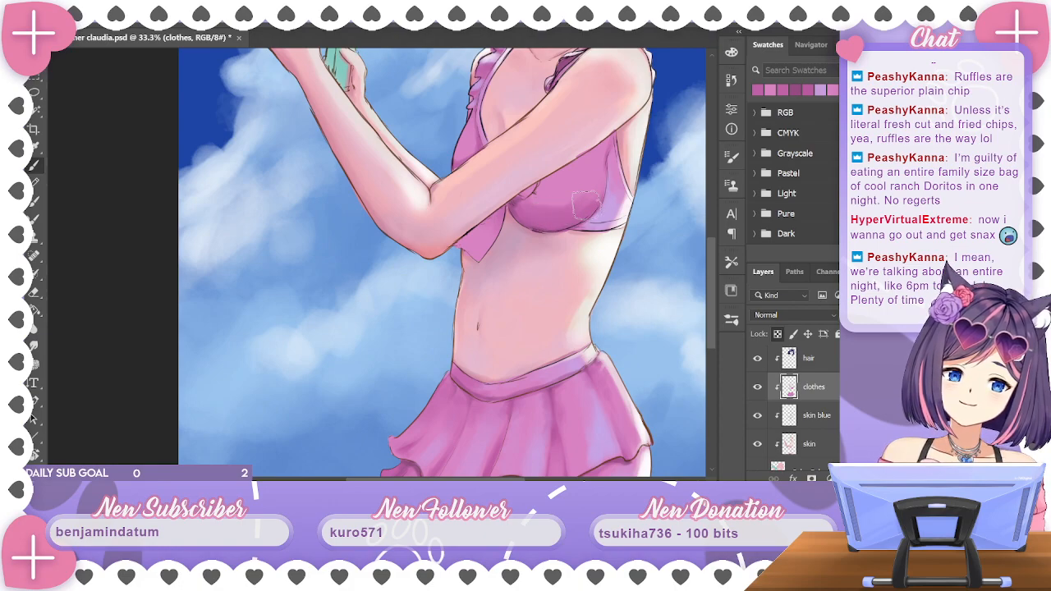
{"action": "left_click", "coordinate": [570, 186], "text": "alt"}
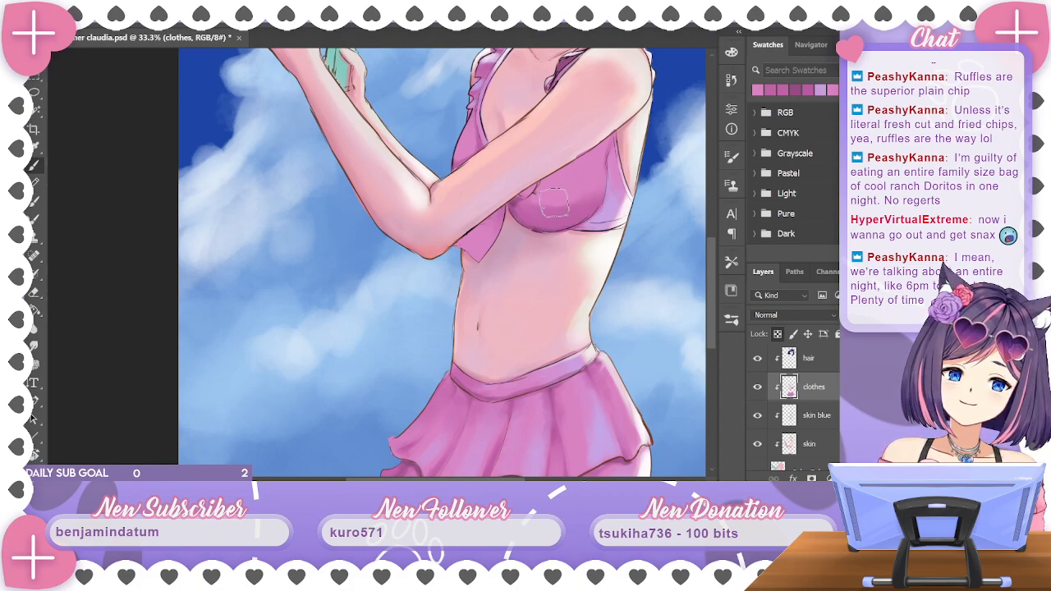
{"action": "left_click", "coordinate": [546, 219], "text": "alt"}
{"action": "left_click_drag", "start_coordinate": [583, 201], "coordinate": [597, 195]}
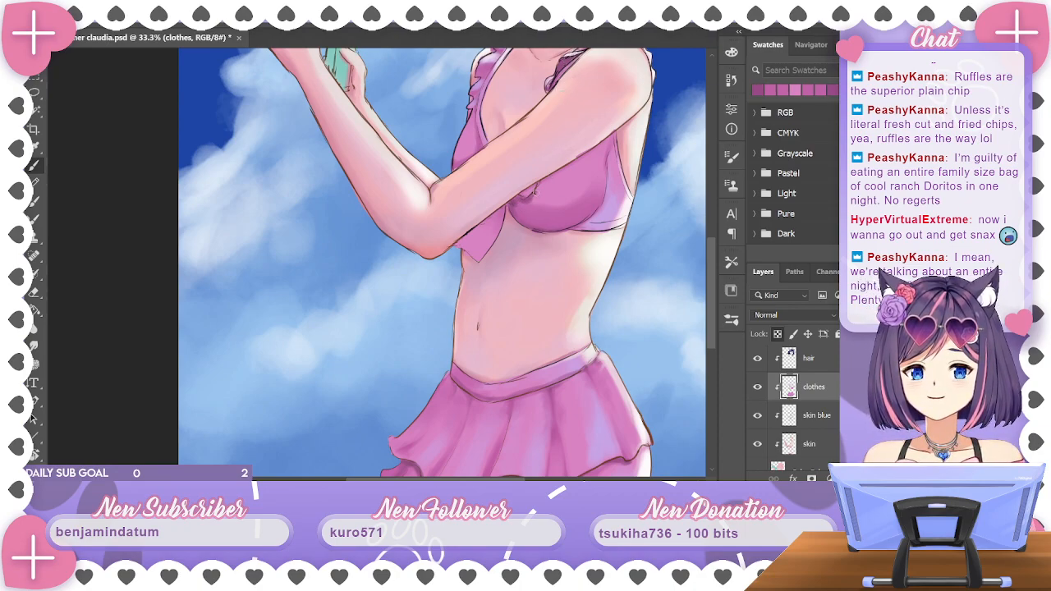
{"action": "key", "text": "alt"}
{"action": "left_click", "coordinate": [537, 187], "text": "alt"}
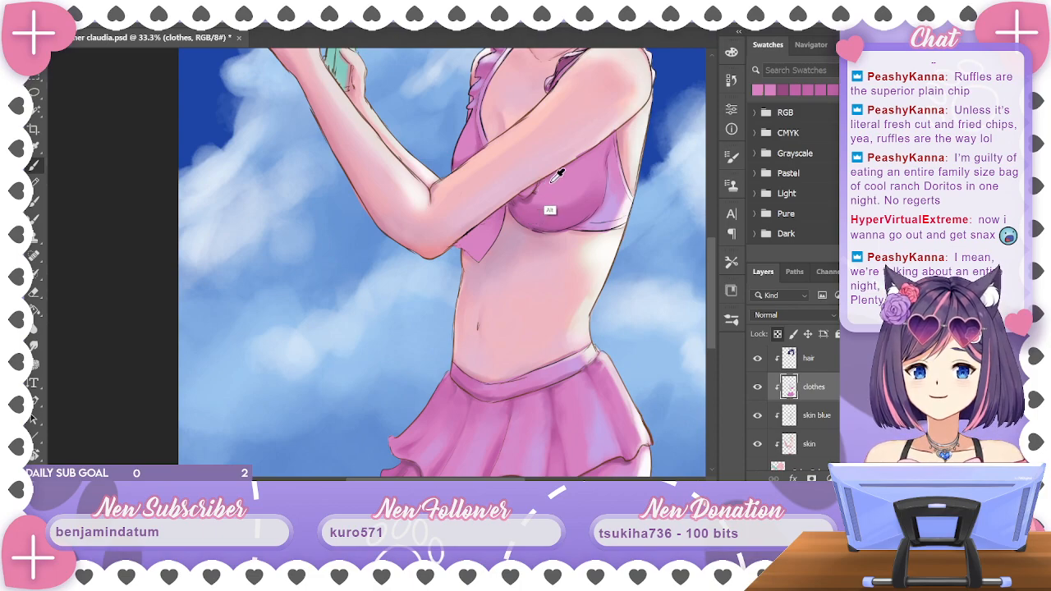
{"action": "left_click_drag", "start_coordinate": [582, 183], "coordinate": [576, 207]}
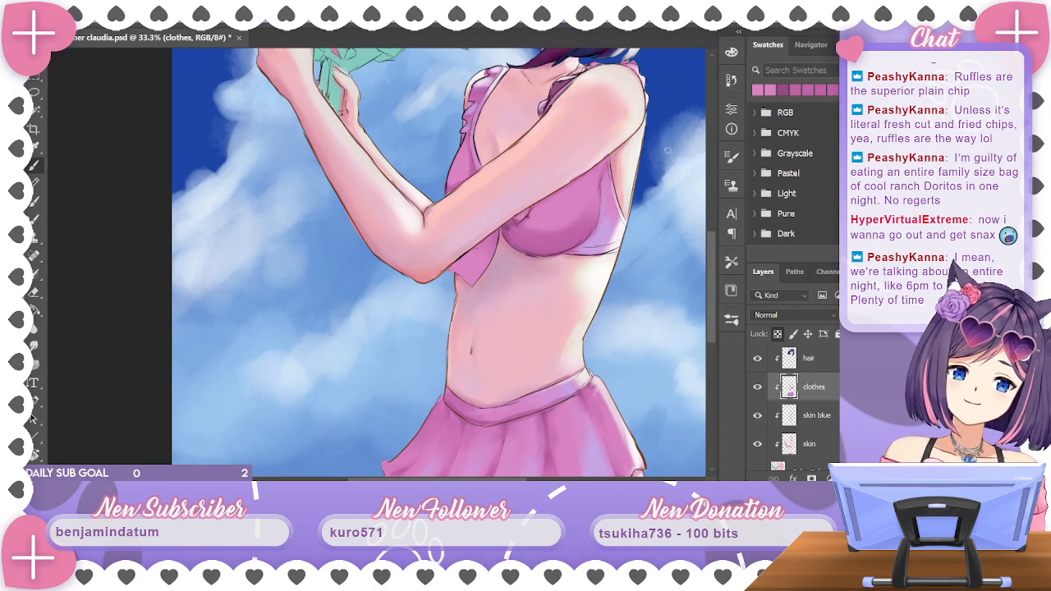
Touch up the skirt's pleats with lavender and pink, saving the illustration before and after the change
{"action": "key", "text": "ctrl+minus"}
{"action": "key", "text": "ctrl+minus"}
{"action": "key", "text": "ctrl+minus"}
{"action": "key", "text": "ctrl+minus"}
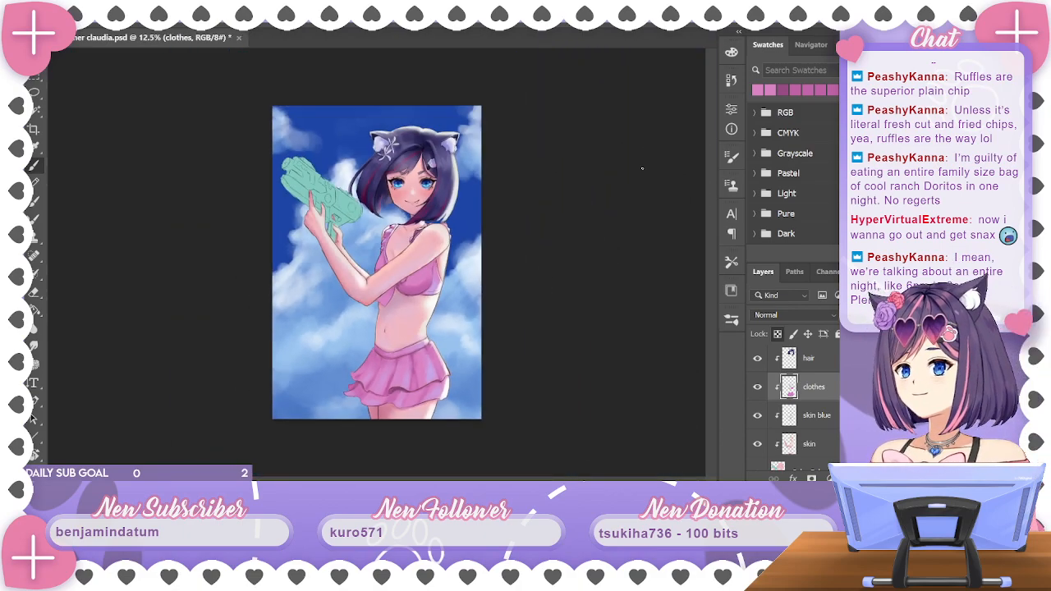
{"action": "key", "text": "ctrl+s"}
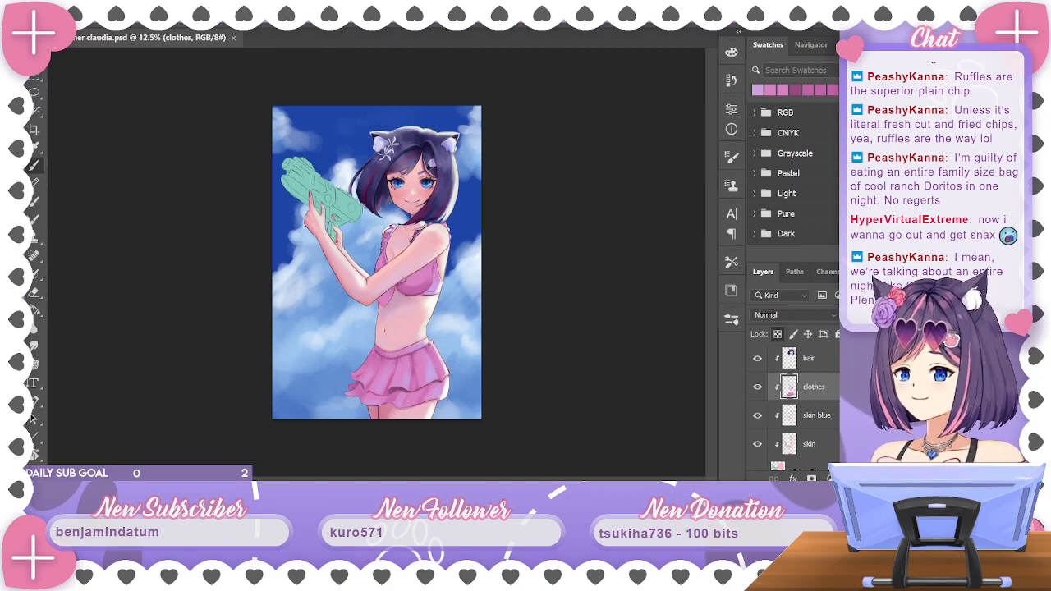
{"action": "left_click_drag", "start_coordinate": [429, 349], "coordinate": [433, 354]}
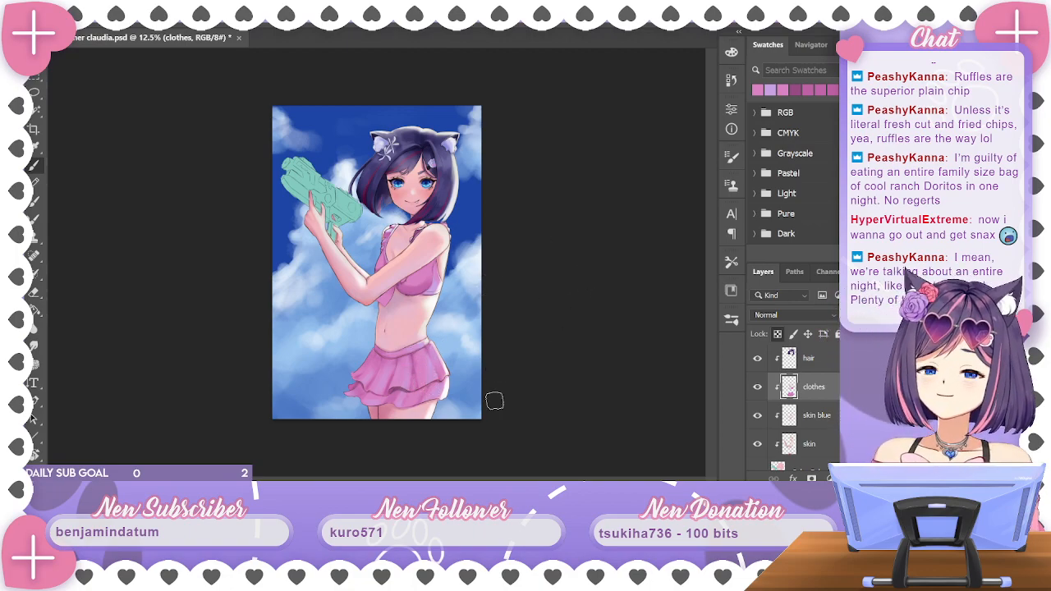
{"action": "key", "text": "ctrl+plus"}
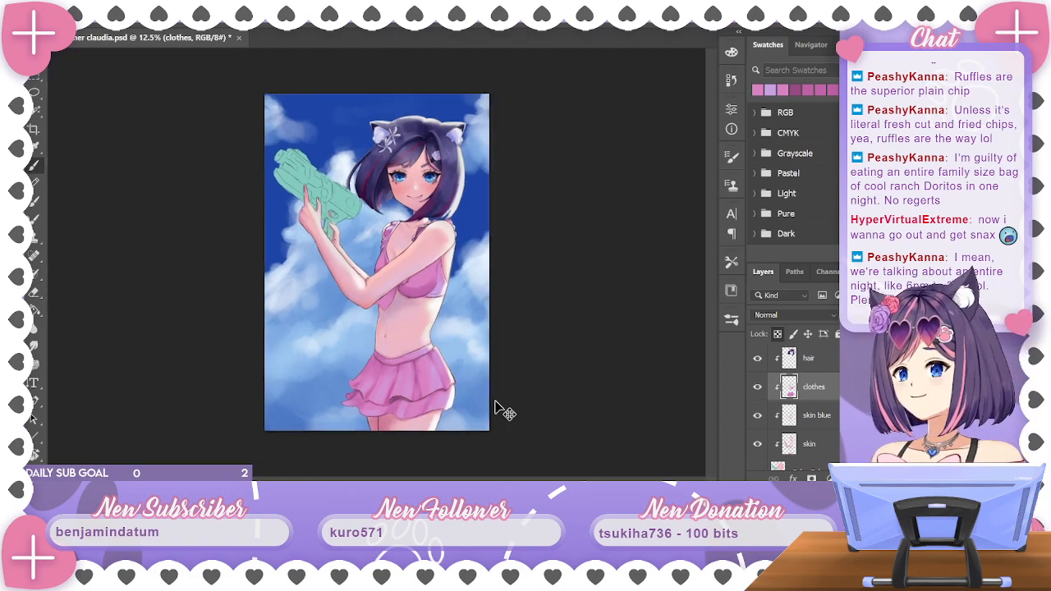
{"action": "key", "text": "ctrl+s"}
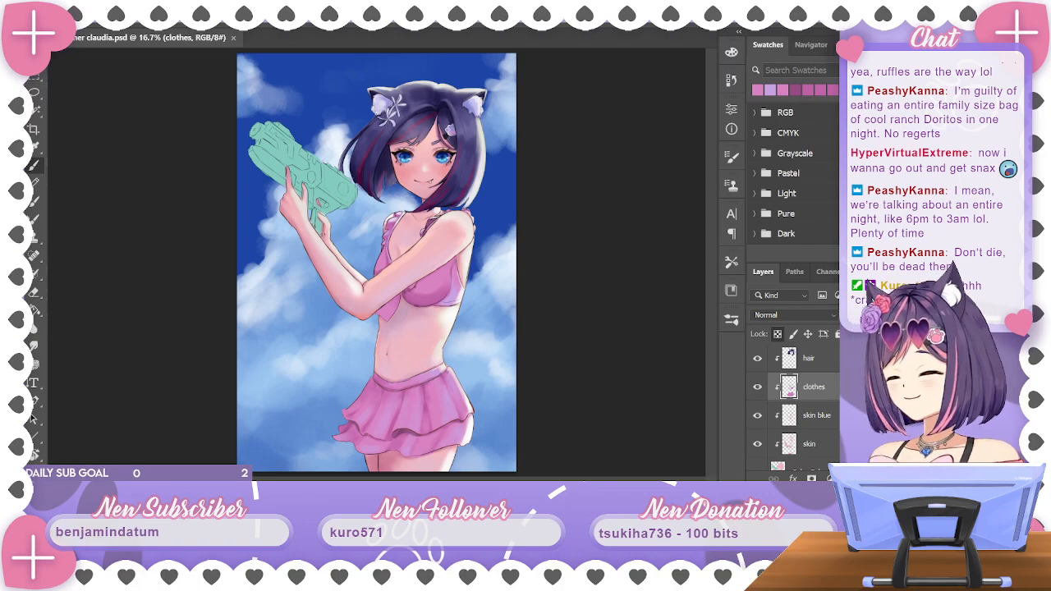
Examine the shading of the bikini top and skirt up close against the rest of the figure
{"action": "key", "text": "ctrl+plus"}
{"action": "key", "text": "ctrl+plus"}
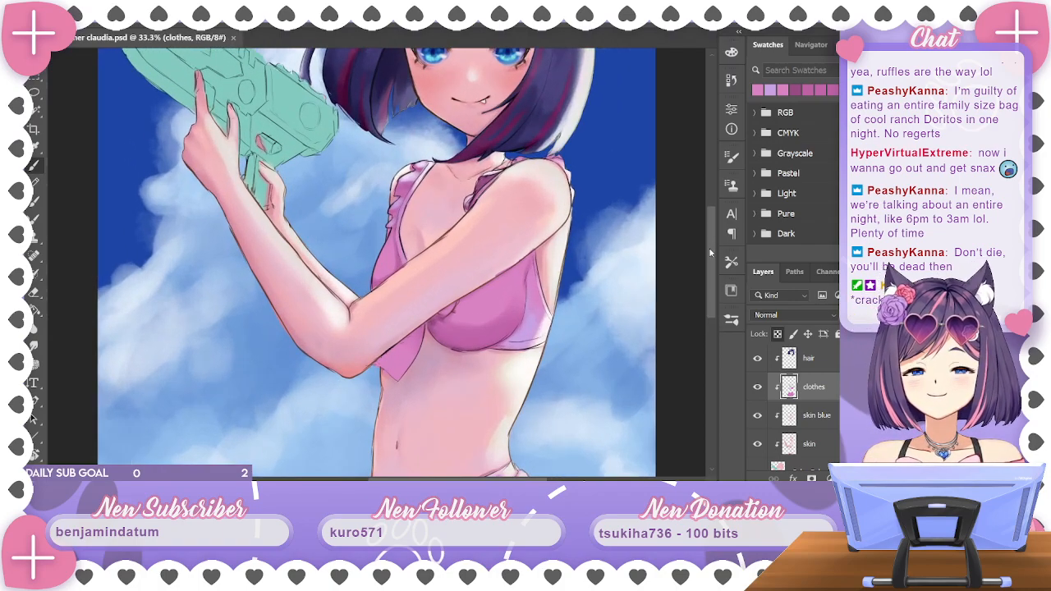
{"action": "mouse_move", "coordinate": [710, 253]}
{"action": "left_mouse_down"}
{"action": "mouse_move", "coordinate": [711, 223]}
{"action": "mouse_move", "coordinate": [711, 256]}
{"action": "mouse_move", "coordinate": [700, 259]}
{"action": "left_mouse_up"}
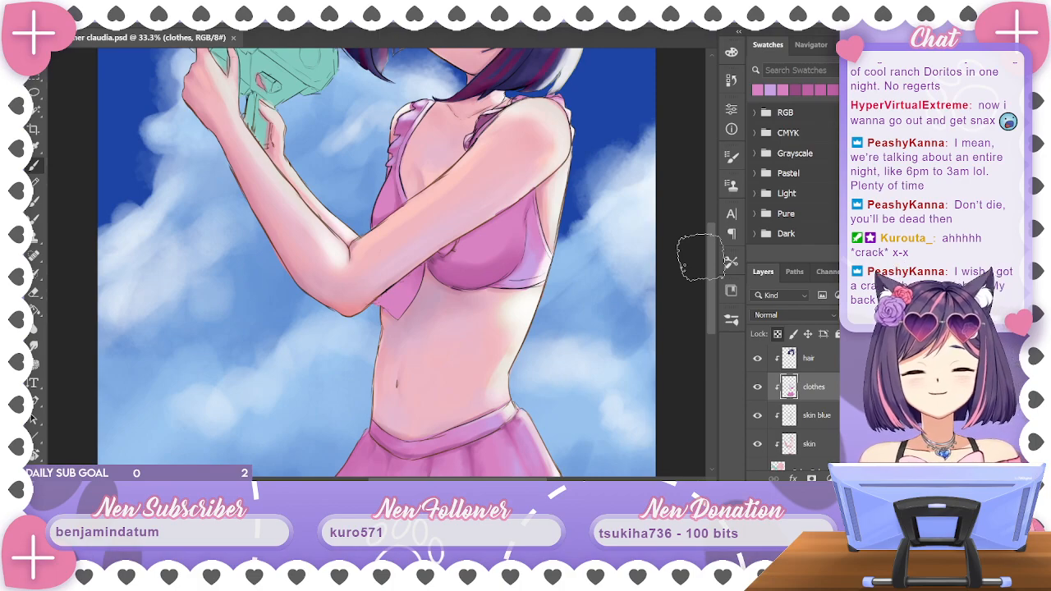
{"action": "mouse_move", "coordinate": [711, 261]}
{"action": "left_mouse_down"}
{"action": "mouse_move", "coordinate": [712, 191]}
{"action": "mouse_move", "coordinate": [693, 259]}
{"action": "left_mouse_up"}
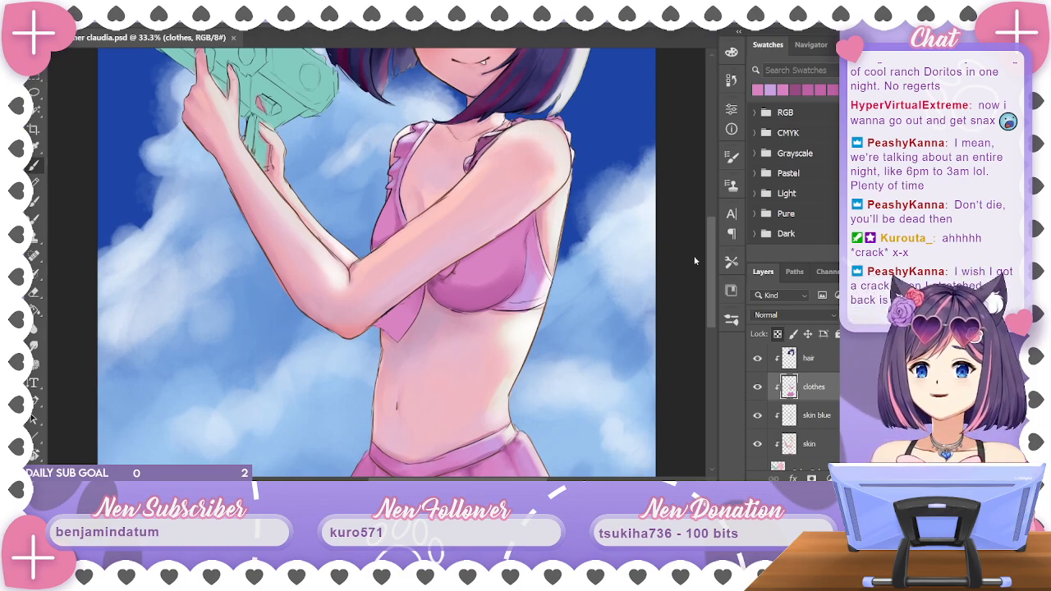
{"action": "key", "text": "ctrl+z"}
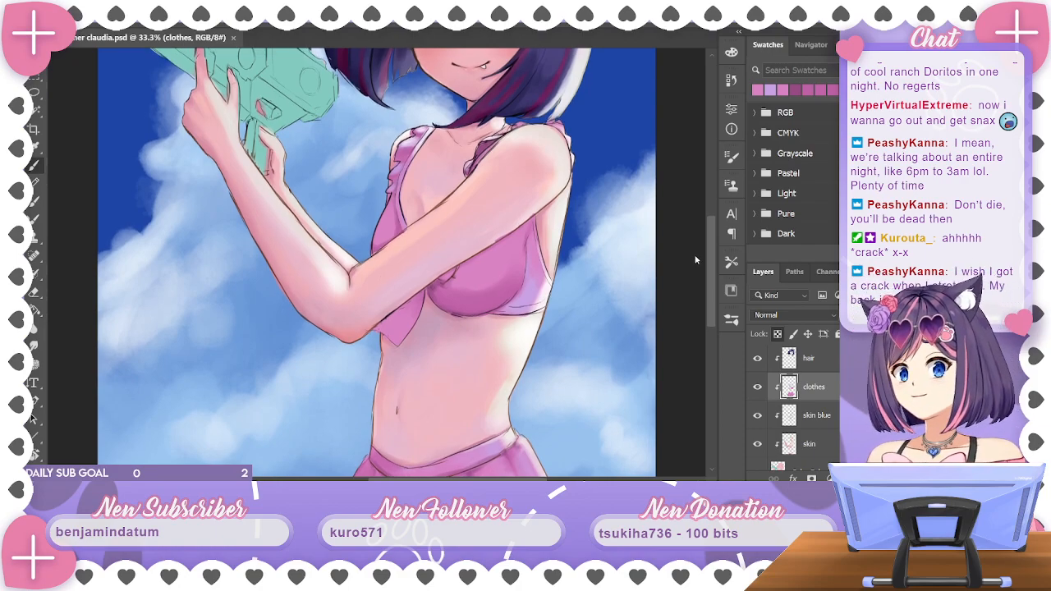
{"action": "key", "text": "ctrl+shift+z"}
{"action": "scroll", "coordinate": [692, 256], "scroll_direction": "down", "scroll_amount": 8}
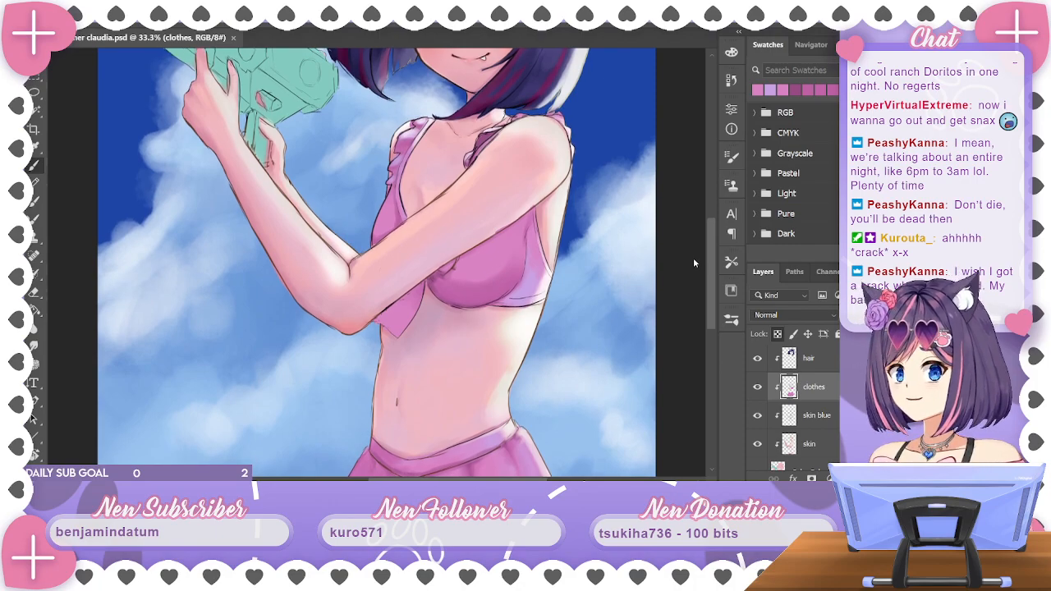
{"action": "scroll", "coordinate": [689, 320], "scroll_direction": "up", "scroll_amount": 10}
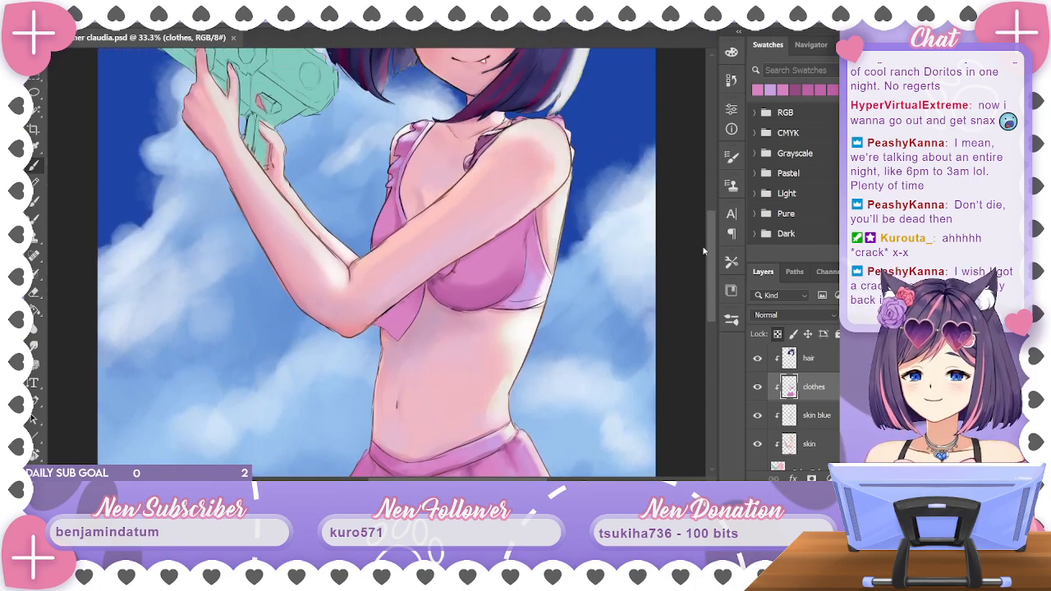
{"action": "scroll", "coordinate": [692, 300], "scroll_direction": "down", "scroll_amount": 9}
{"action": "scroll", "coordinate": [691, 316], "scroll_direction": "up", "scroll_amount": 8}
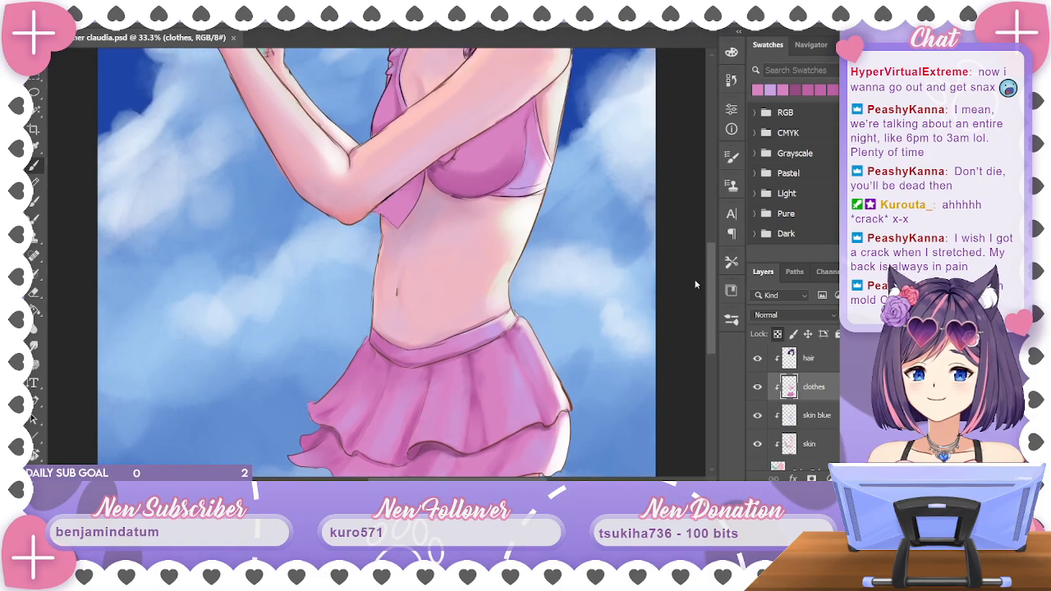
{"action": "scroll", "coordinate": [701, 229], "scroll_direction": "up", "scroll_amount": 4}
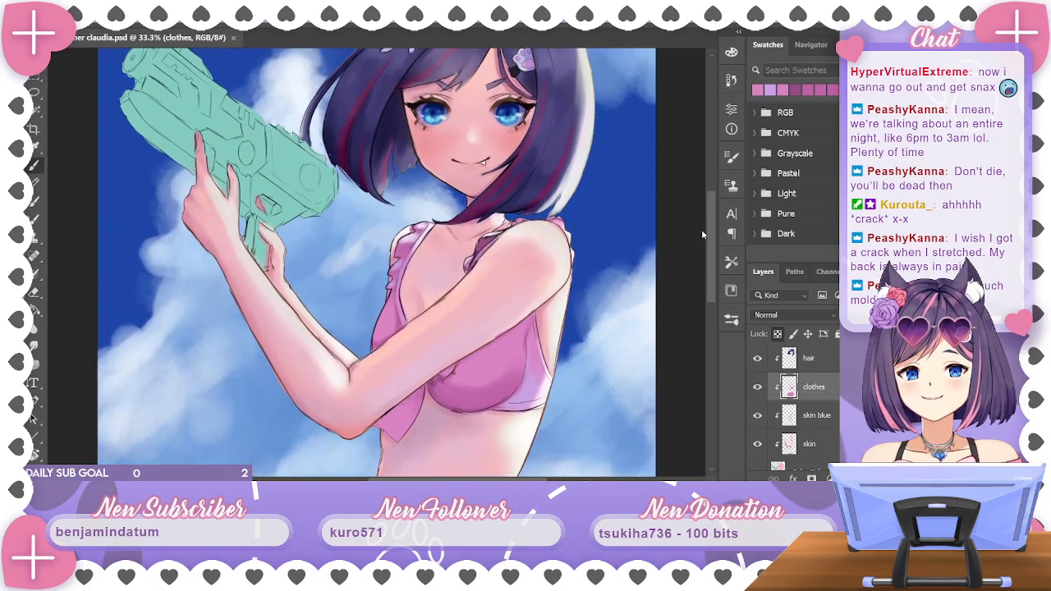
{"action": "scroll", "coordinate": [694, 250], "scroll_direction": "down", "scroll_amount": 5}
{"action": "scroll", "coordinate": [694, 249], "scroll_direction": "up", "scroll_amount": 1}
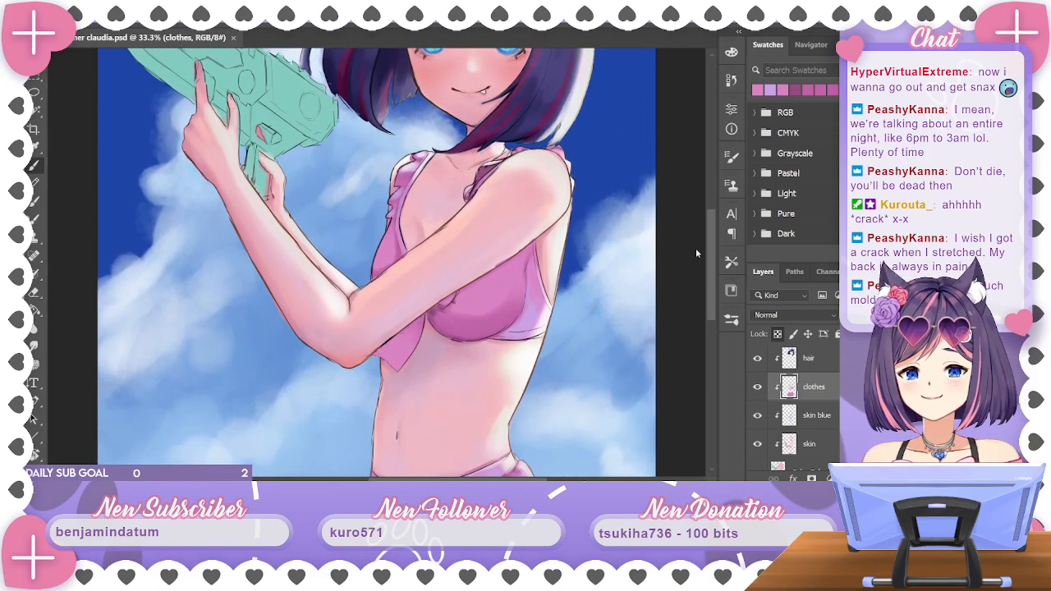
Dab a sampled near-white tone at the base of the neck and switch to the skin layer
{"action": "left_click", "coordinate": [563, 238], "text": "alt"}
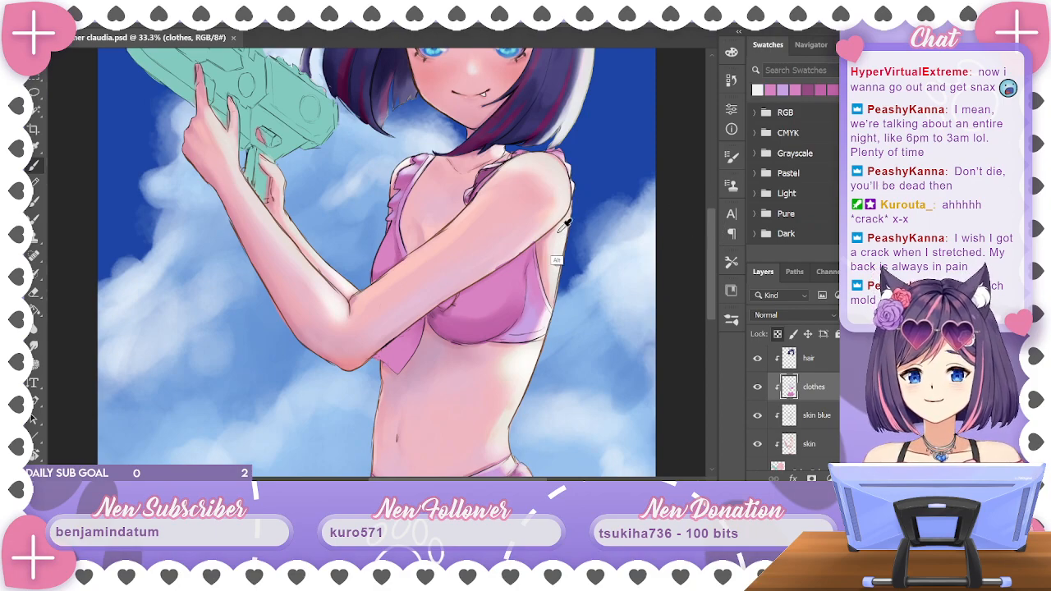
{"action": "left_click_drag", "start_coordinate": [448, 156], "coordinate": [465, 156]}
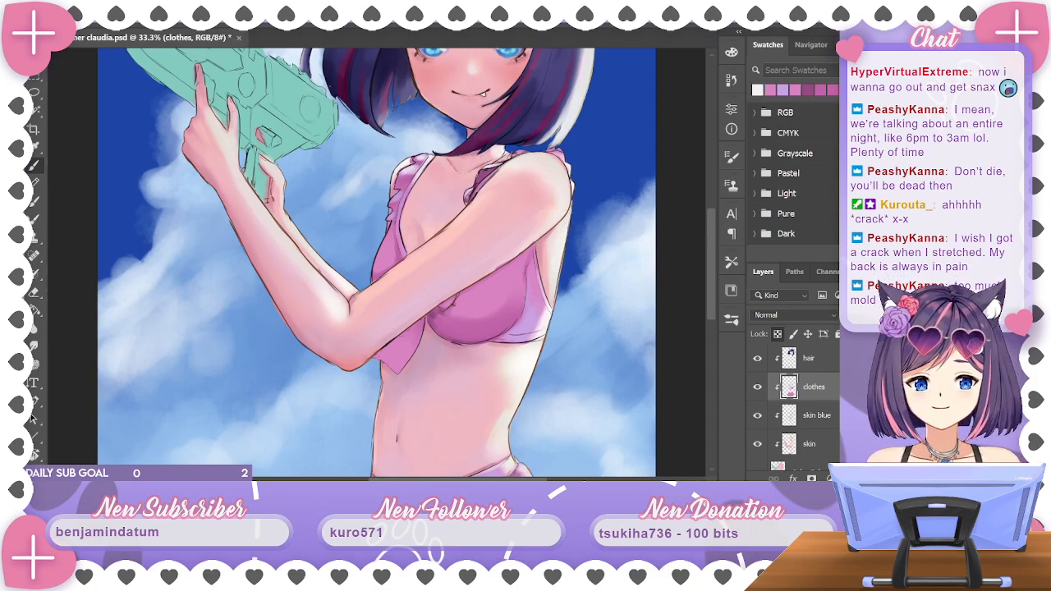
{"action": "scroll", "coordinate": [809, 402], "scroll_direction": "down", "scroll_amount": 2}
{"action": "left_click", "coordinate": [809, 394]}
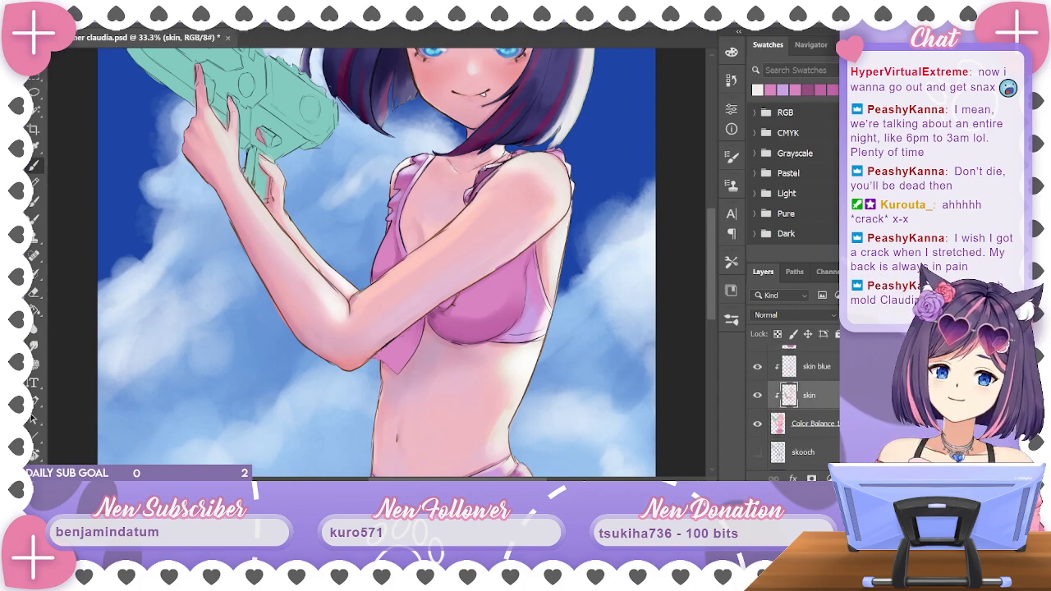
{"action": "left_click_drag", "start_coordinate": [582, 181], "coordinate": [597, 203]}
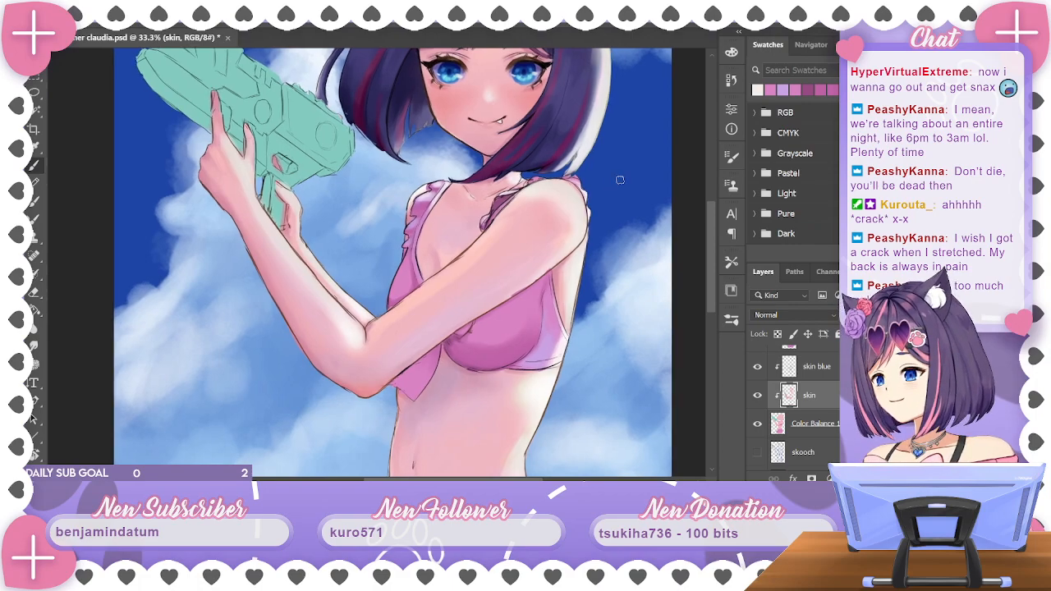
Touch up the hanging tip and side panel of the bikini top on the clothes layer with sampled lavender and pink tones
{"action": "scroll", "coordinate": [620, 180], "scroll_direction": "down", "scroll_amount": 2}
{"action": "scroll", "coordinate": [596, 188], "scroll_direction": "up", "scroll_amount": 1}
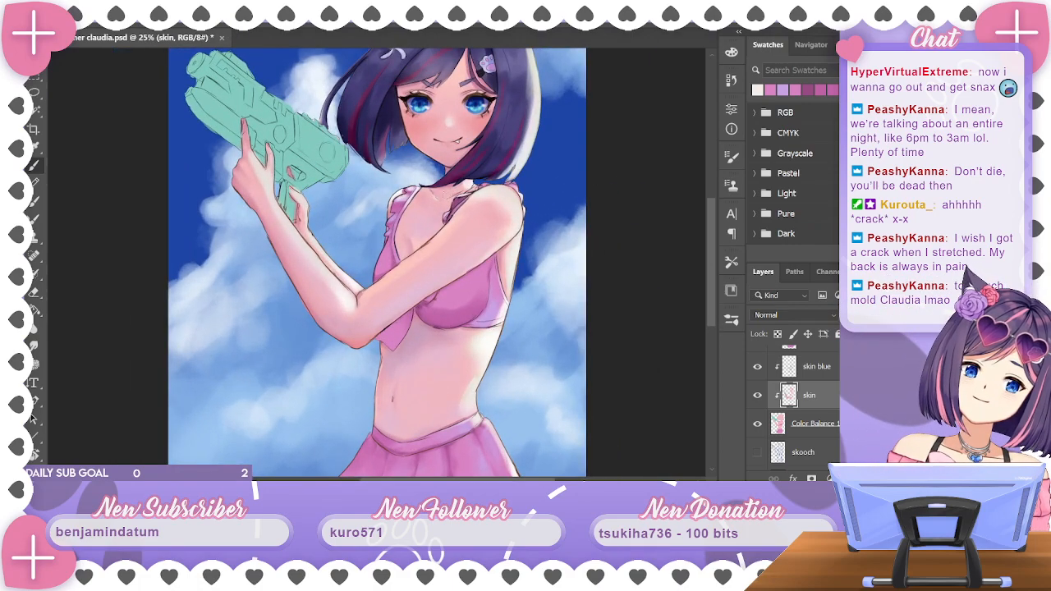
{"action": "left_click_drag", "start_coordinate": [561, 196], "coordinate": [584, 77]}
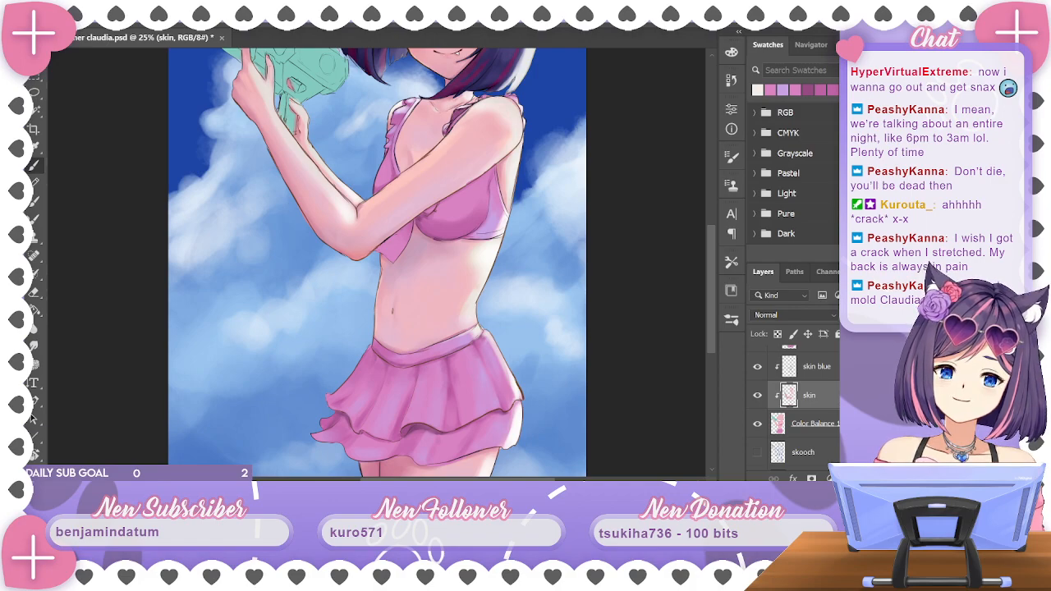
{"action": "left_click_drag", "start_coordinate": [653, 340], "coordinate": [648, 372]}
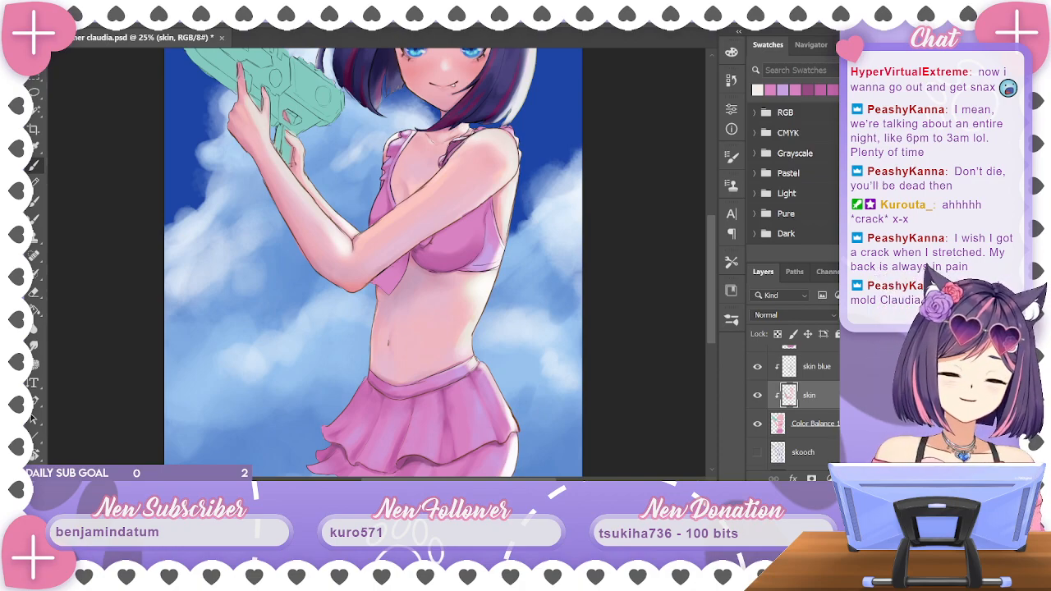
{"action": "scroll", "coordinate": [832, 410], "scroll_direction": "up", "scroll_amount": 3}
{"action": "left_click", "coordinate": [832, 404]}
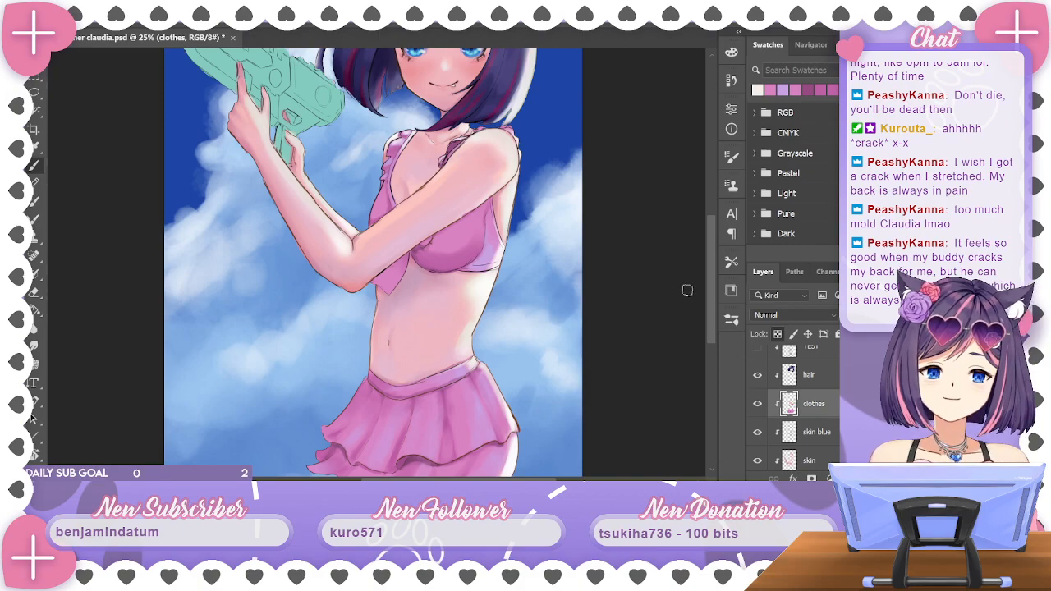
{"action": "scroll", "coordinate": [687, 290], "scroll_direction": "down", "scroll_amount": 2}
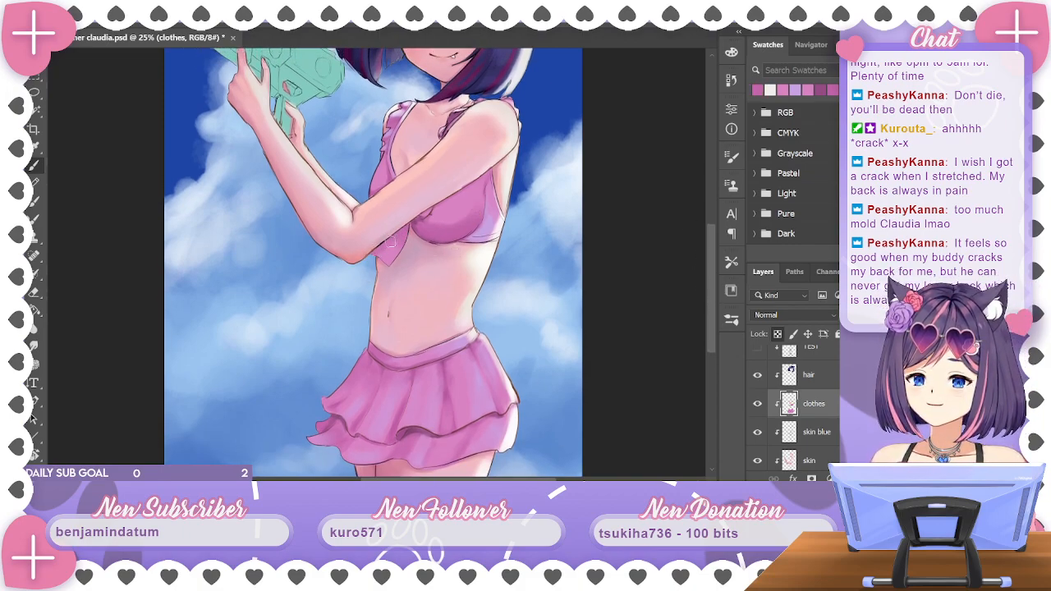
{"action": "left_click", "coordinate": [490, 226], "text": "alt"}
{"action": "mouse_move", "coordinate": [377, 251]}
{"action": "left_mouse_down"}
{"action": "mouse_move", "coordinate": [388, 258]}
{"action": "mouse_move", "coordinate": [403, 242]}
{"action": "left_mouse_up"}
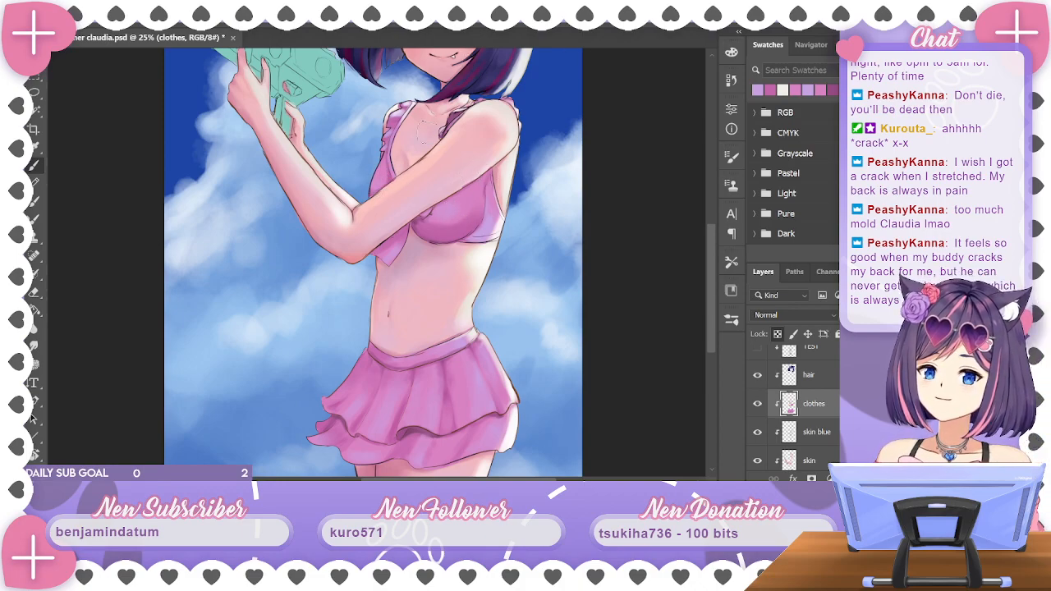
{"action": "left_click", "coordinate": [381, 179], "text": "alt"}
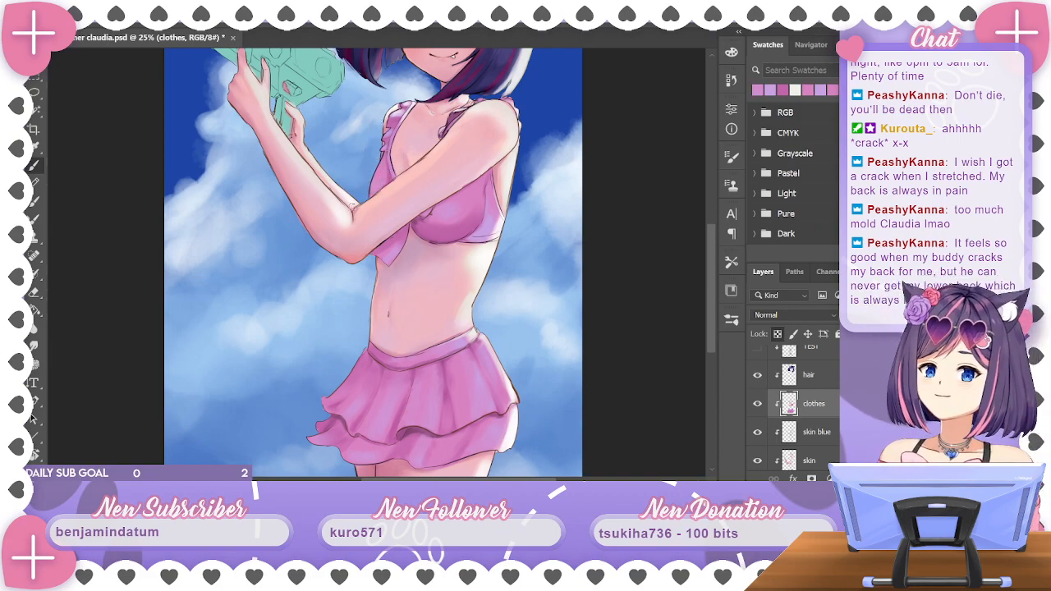
{"action": "left_click", "coordinate": [393, 172], "text": "alt"}
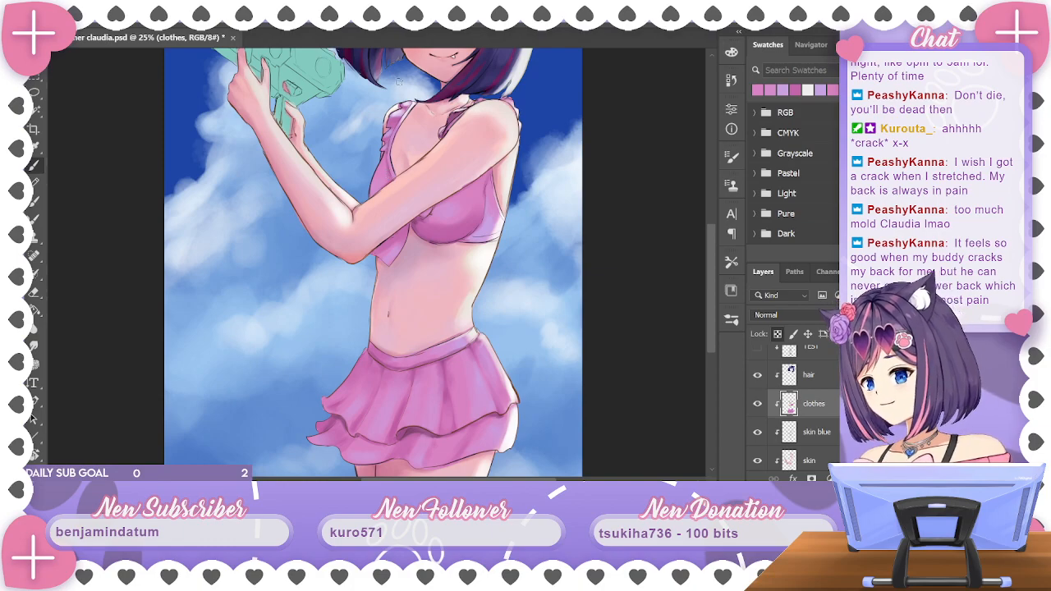
Examine the whole illustration and the upper body to judge the bikini and skirt shading against the skin
{"action": "key", "text": "ctrl+minus"}
{"action": "key", "text": "ctrl+minus"}
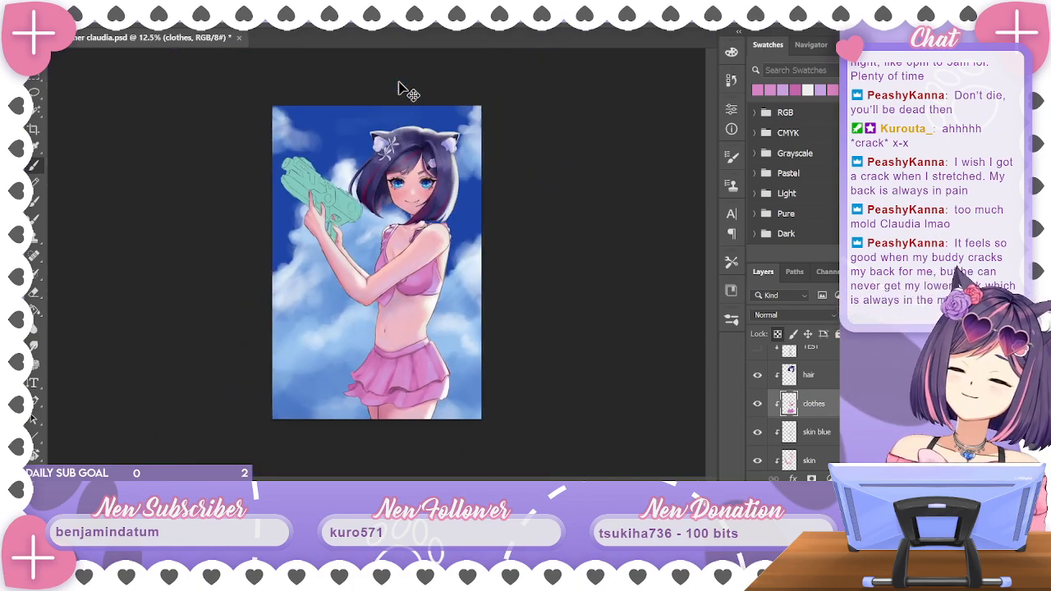
{"action": "key", "text": "ctrl+plus"}
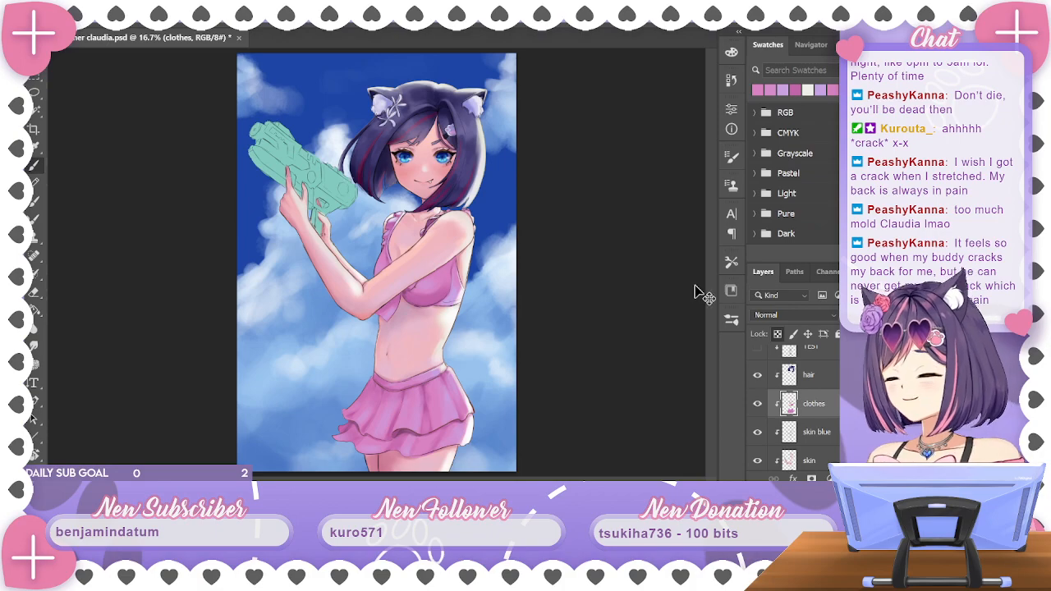
{"action": "key", "text": "ctrl+plus"}
{"action": "key", "text": "ctrl+plus"}
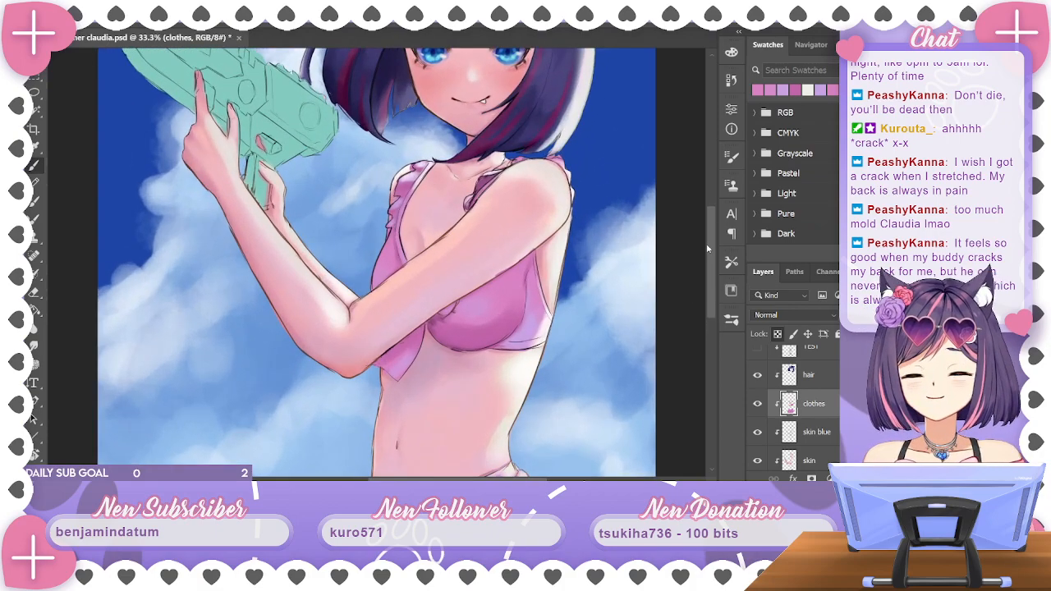
{"action": "left_click_drag", "start_coordinate": [707, 249], "coordinate": [687, 277]}
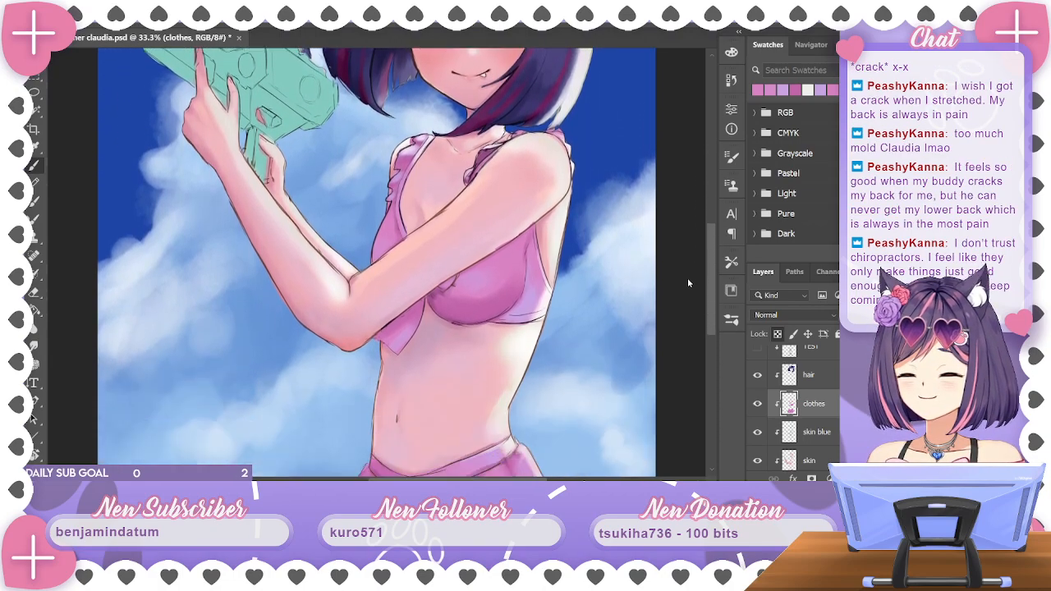
{"action": "scroll", "coordinate": [687, 279], "scroll_direction": "down", "scroll_amount": 3}
{"action": "scroll", "coordinate": [687, 271], "scroll_direction": "up", "scroll_amount": 3}
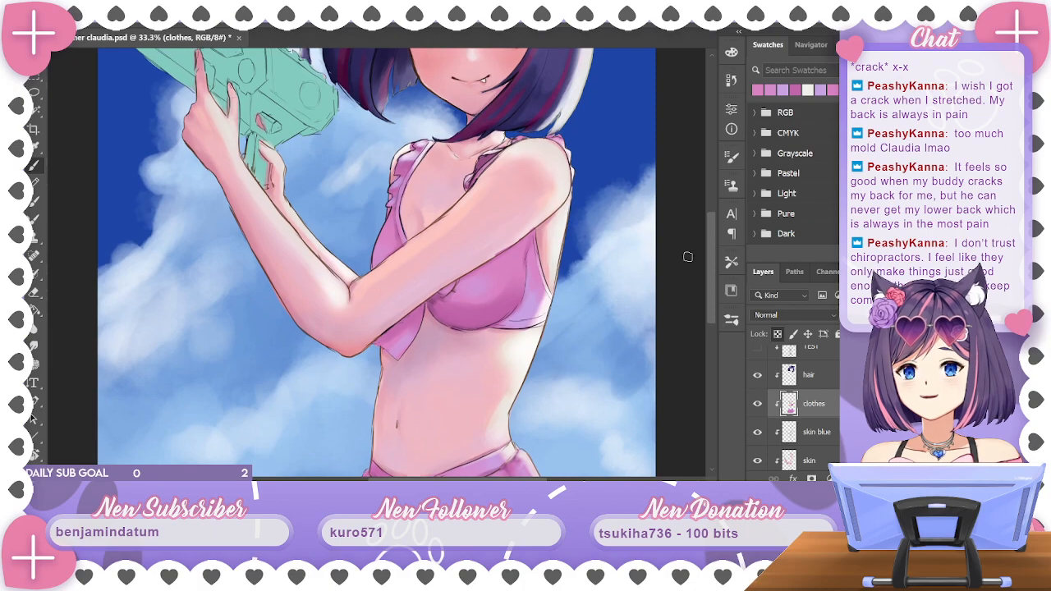
Refine the forearms and elbow on the skin layer with light pink and near-white tones sampled from the arm
{"action": "scroll", "coordinate": [792, 410], "scroll_direction": "down", "scroll_amount": 1}
{"action": "left_click", "coordinate": [809, 397]}
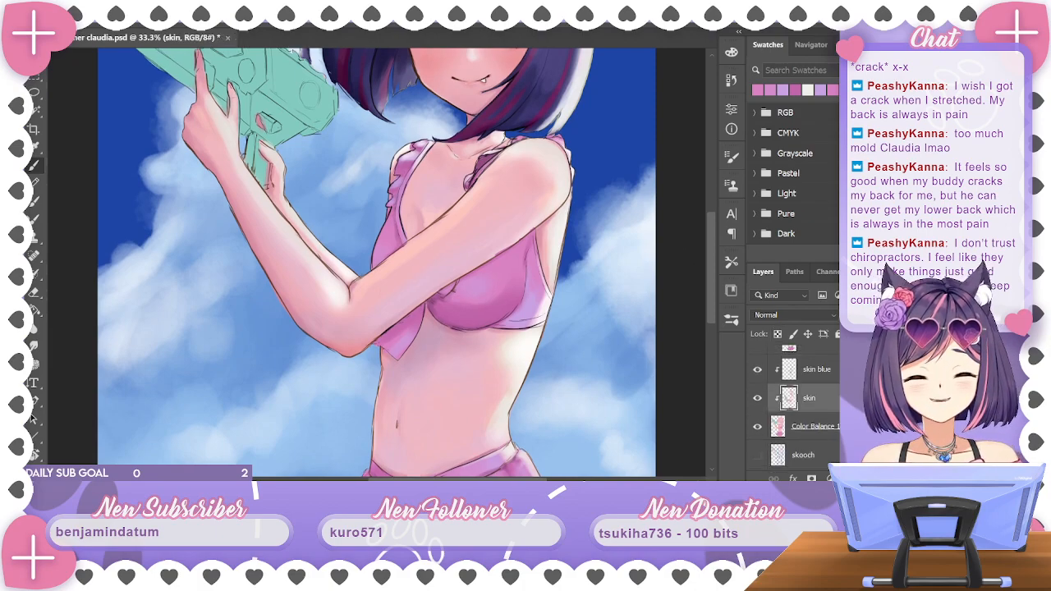
{"action": "left_click", "coordinate": [284, 210], "text": "alt"}
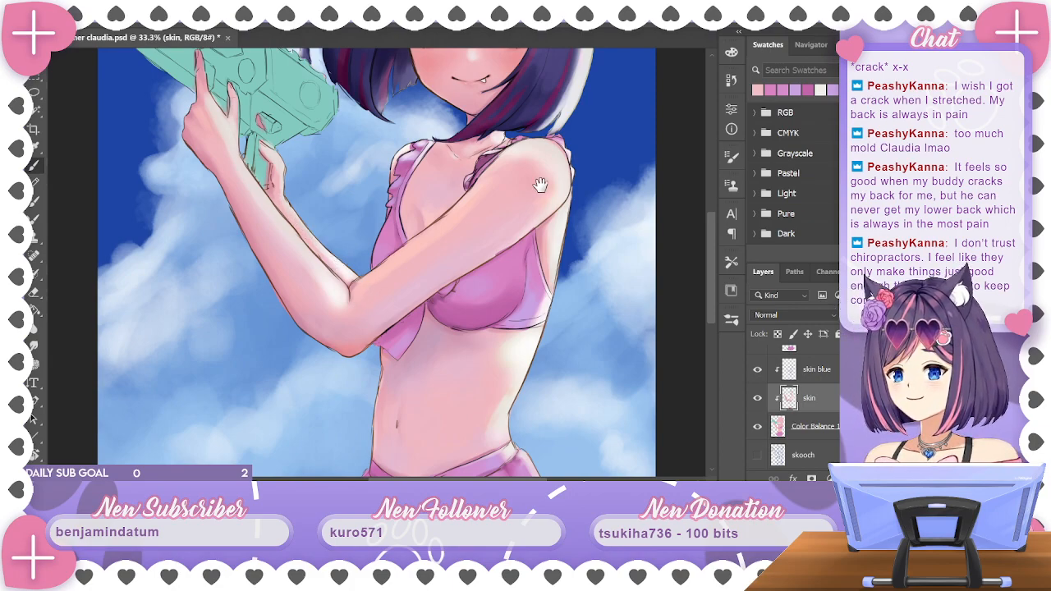
{"action": "mouse_move", "coordinate": [564, 173]}
{"action": "left_mouse_down"}
{"action": "mouse_move", "coordinate": [570, 197]}
{"action": "mouse_move", "coordinate": [572, 182]}
{"action": "left_mouse_up"}
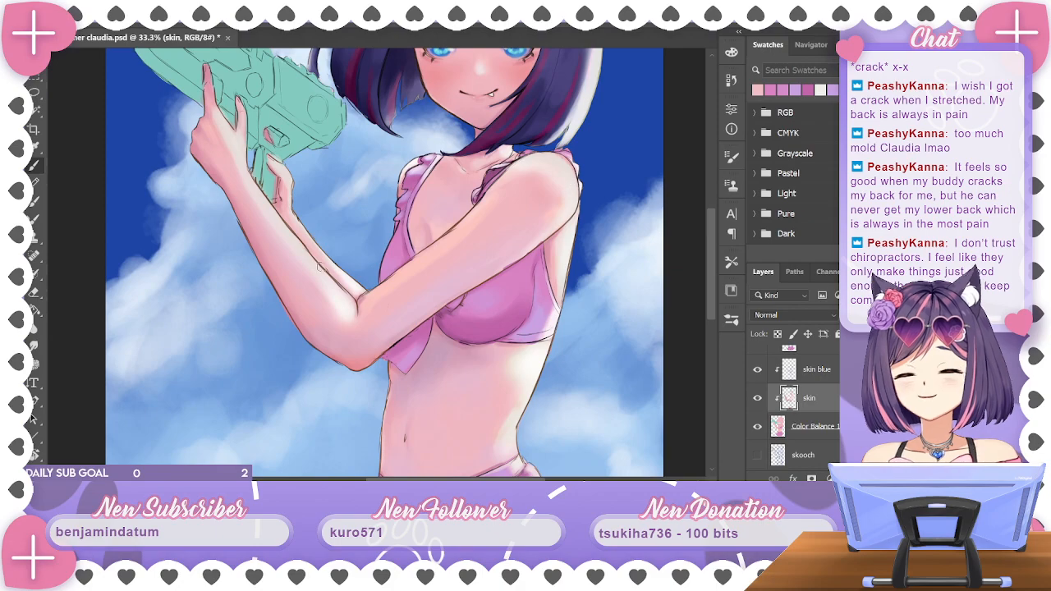
{"action": "left_click", "coordinate": [349, 312], "text": "alt"}
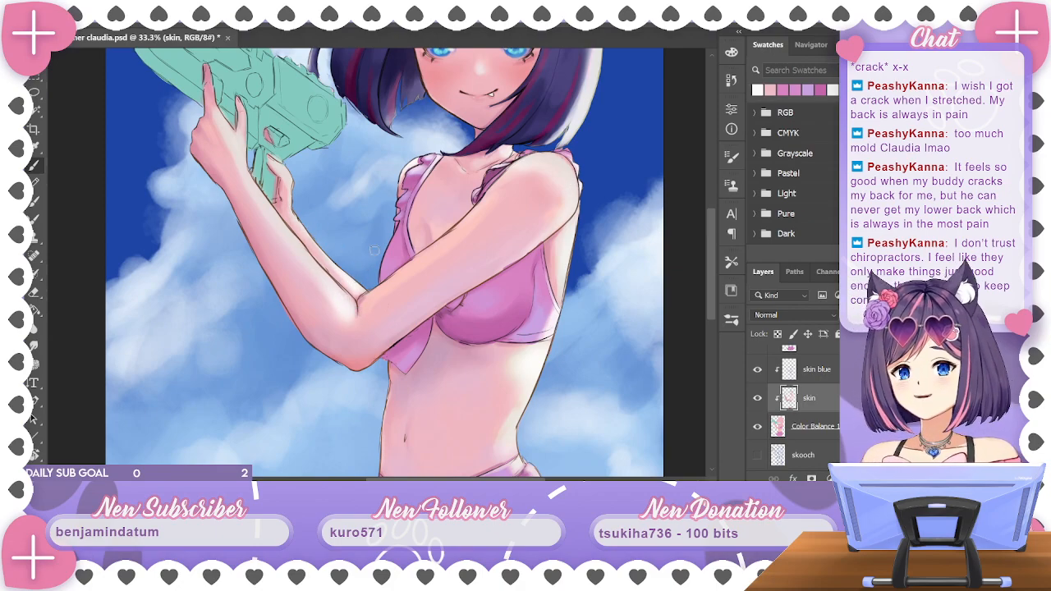
{"action": "left_click_drag", "start_coordinate": [374, 174], "coordinate": [586, 249]}
{"action": "scroll", "coordinate": [495, 331], "scroll_direction": "up", "scroll_amount": 3}
{"action": "scroll", "coordinate": [637, 305], "scroll_direction": "down", "scroll_amount": 4}
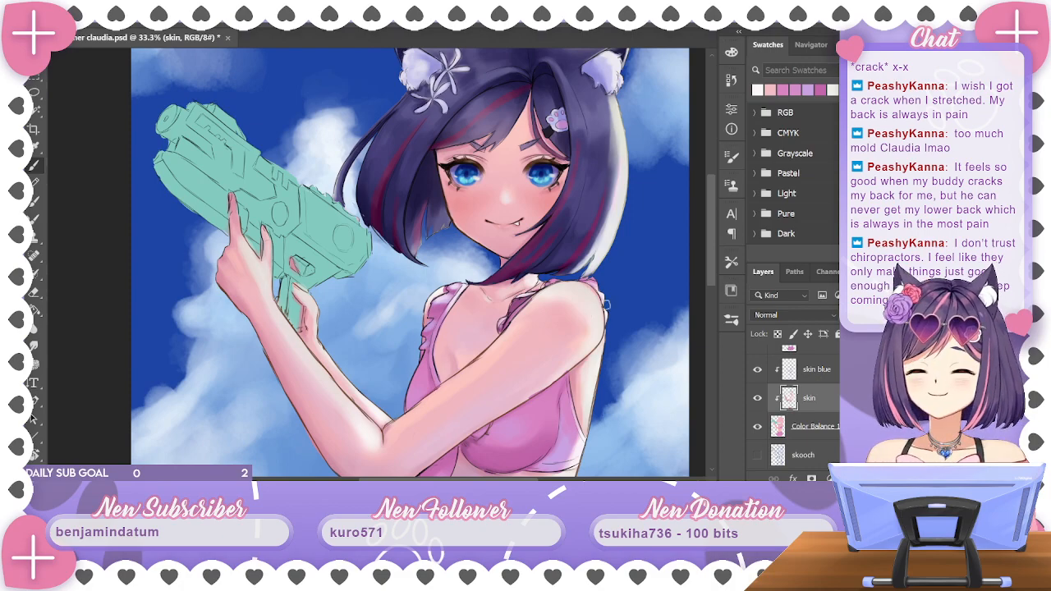
{"action": "mouse_move", "coordinate": [617, 312]}
{"action": "left_mouse_down"}
{"action": "mouse_move", "coordinate": [581, 358]}
{"action": "mouse_move", "coordinate": [533, 385]}
{"action": "mouse_move", "coordinate": [554, 286]}
{"action": "left_mouse_up"}
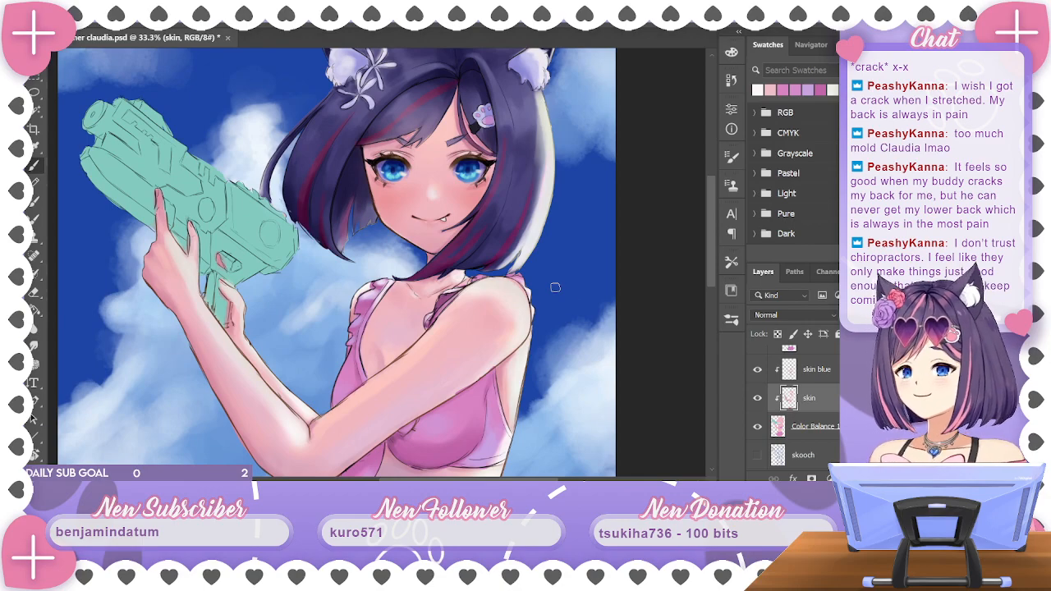
{"action": "scroll", "coordinate": [554, 287], "scroll_direction": "down", "scroll_amount": 4}
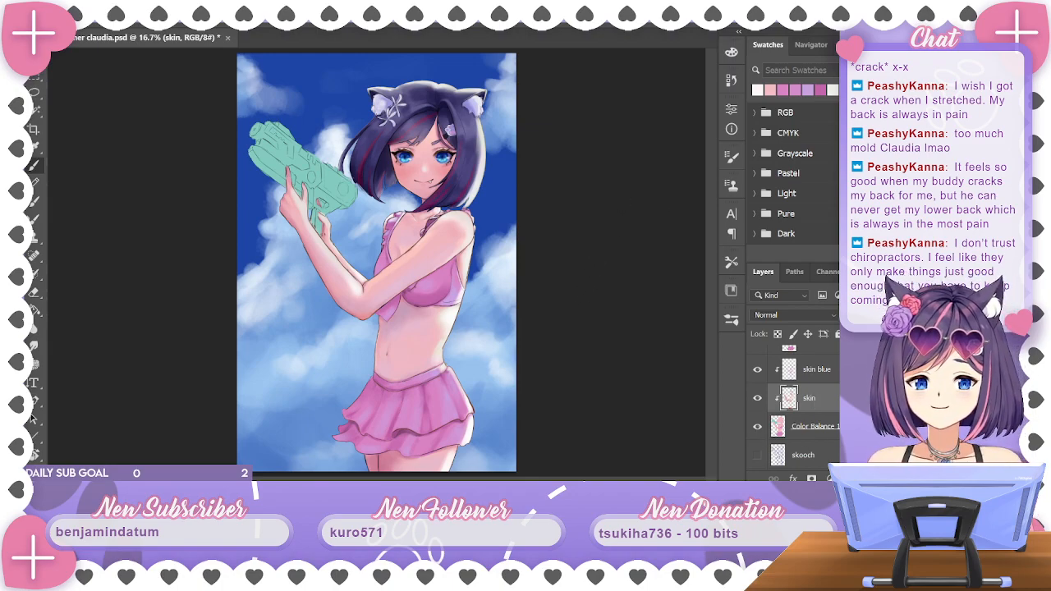
Refine the skirt's pleats and ruffle edge on the clothes layer with sampled medium and dark pinks
{"action": "key", "text": "alt+bracketright"}
{"action": "key", "text": "alt+bracketright"}
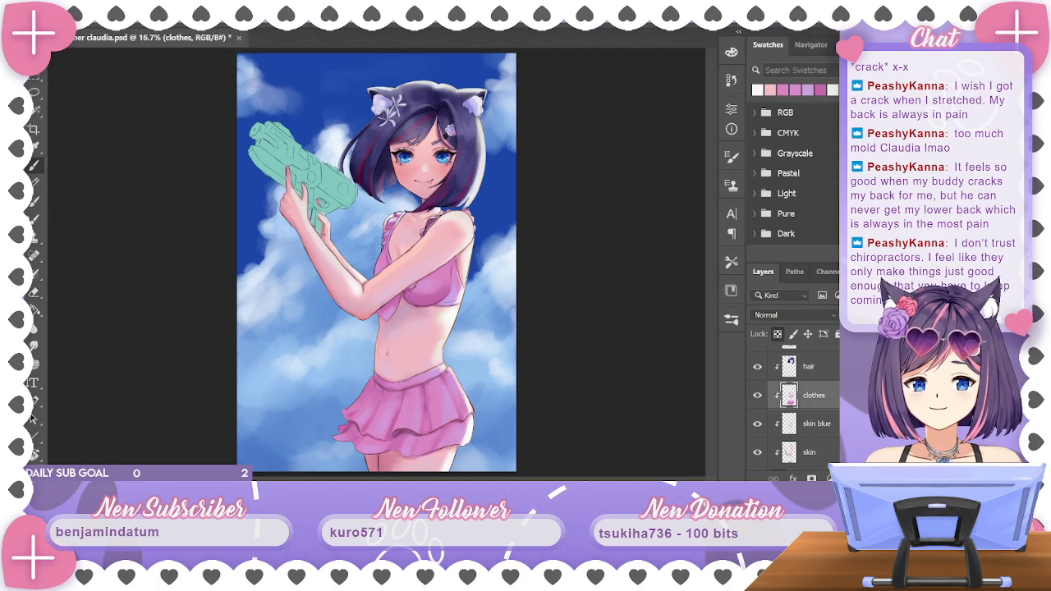
{"action": "key", "text": "ctrl+plus"}
{"action": "key", "text": "ctrl+plus"}
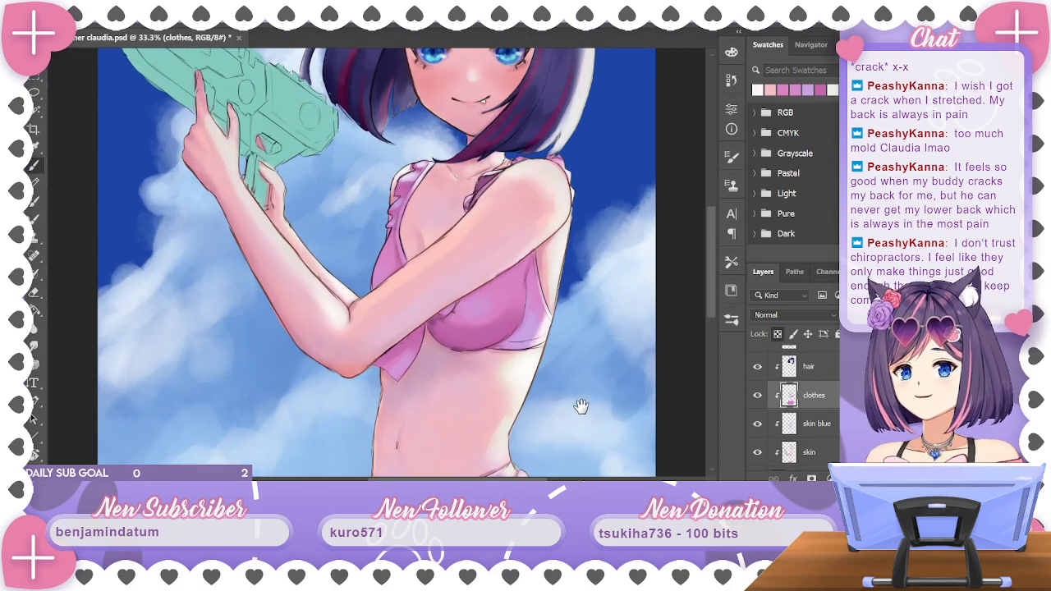
{"action": "left_click_drag", "start_coordinate": [579, 405], "coordinate": [634, 143]}
{"action": "mouse_move", "coordinate": [455, 305]}
{"action": "left_mouse_down"}
{"action": "mouse_move", "coordinate": [465, 353]}
{"action": "mouse_move", "coordinate": [465, 328]}
{"action": "left_mouse_up"}
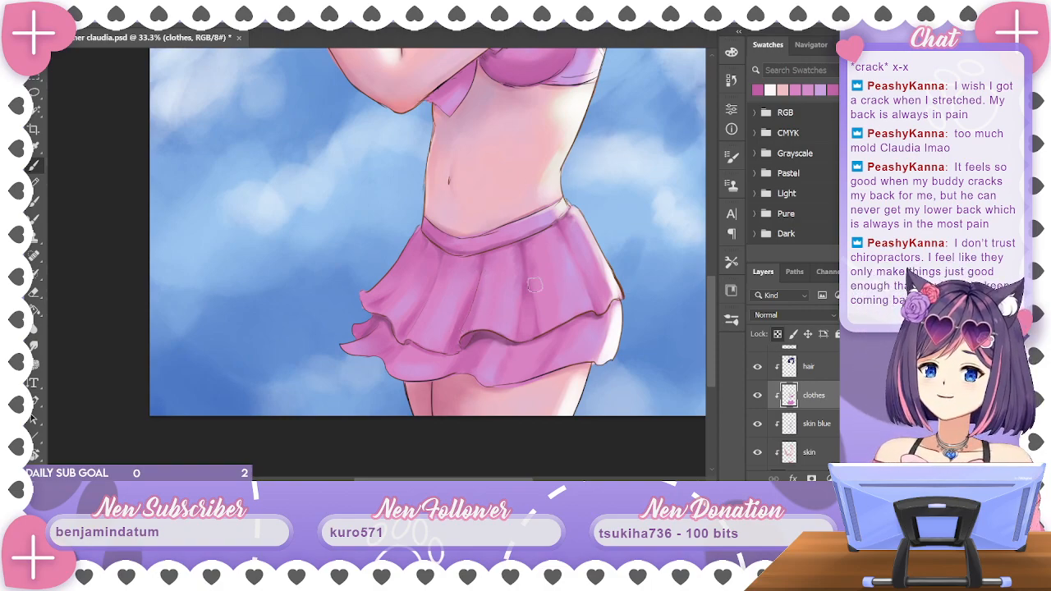
{"action": "left_click", "coordinate": [487, 302], "text": "alt"}
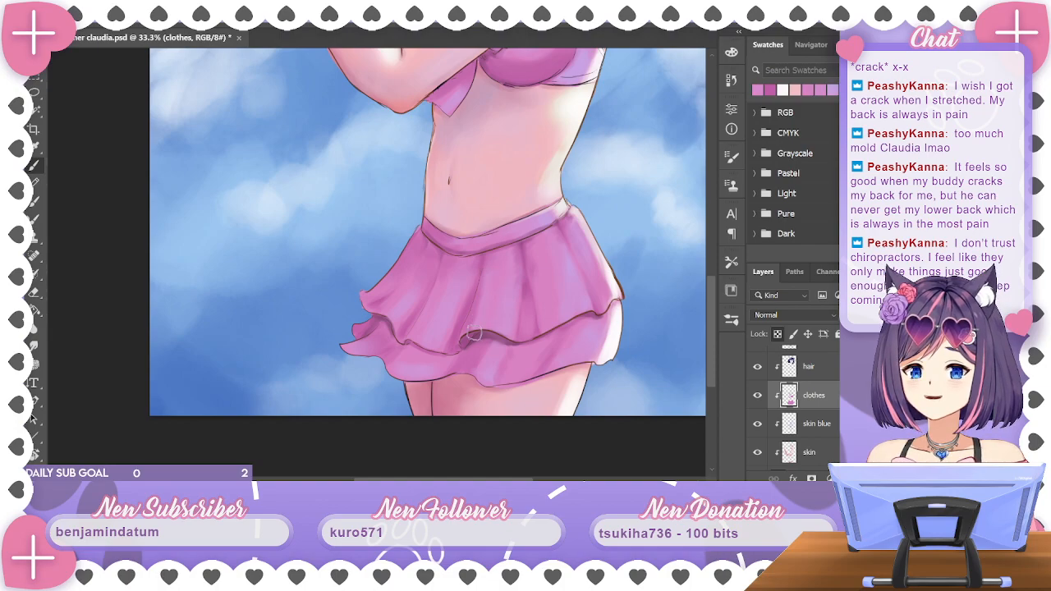
{"action": "left_click_drag", "start_coordinate": [582, 288], "coordinate": [597, 236]}
{"action": "left_click", "coordinate": [556, 245], "text": "alt"}
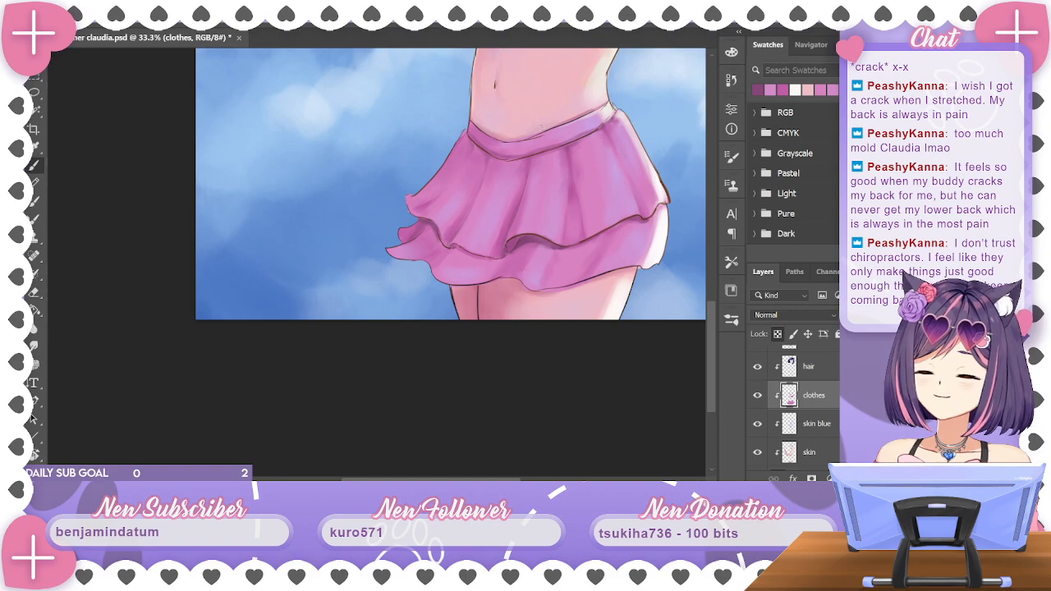
Examine the midriff, bikini top and skirt shading both close up and from a distance
{"action": "key", "text": "ctrl+minus"}
{"action": "key", "text": "ctrl+minus"}
{"action": "key", "text": "ctrl+minus"}
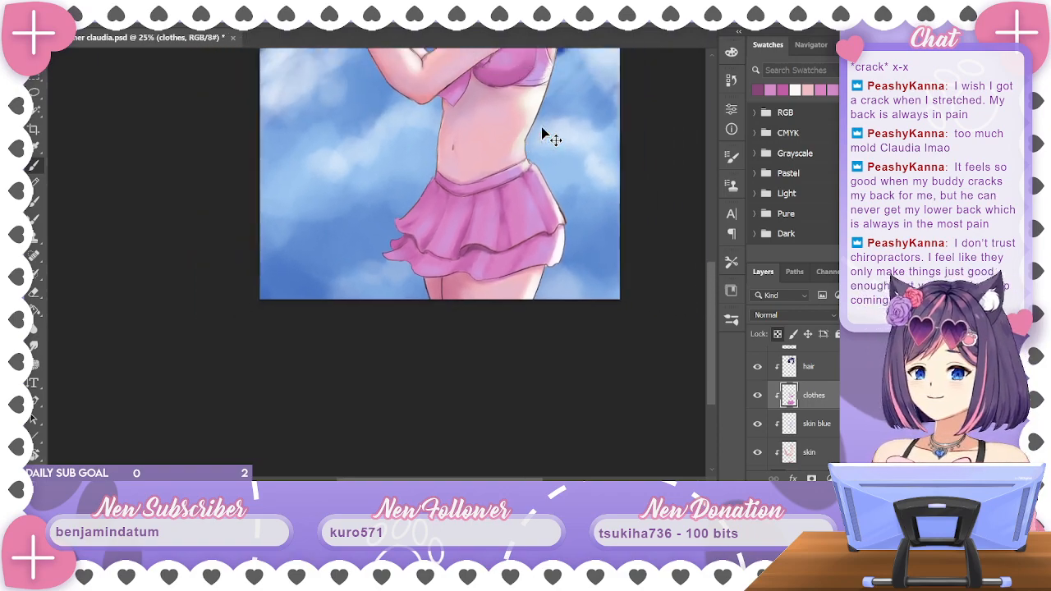
{"action": "key", "text": "ctrl+plus"}
{"action": "key", "text": "ctrl+plus"}
{"action": "key", "text": "ctrl+plus"}
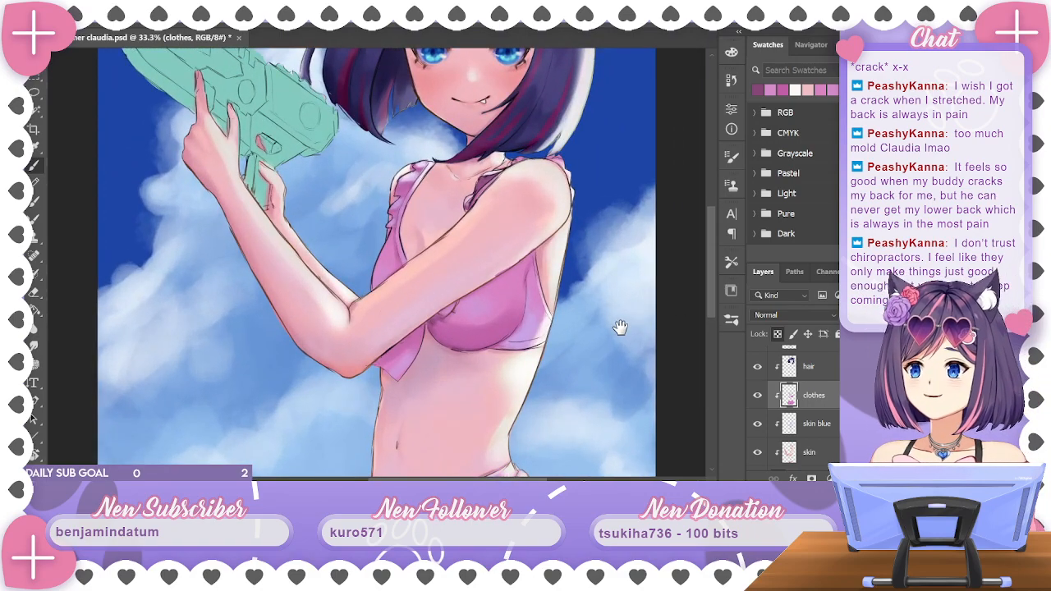
{"action": "left_click_drag", "start_coordinate": [619, 329], "coordinate": [629, 195]}
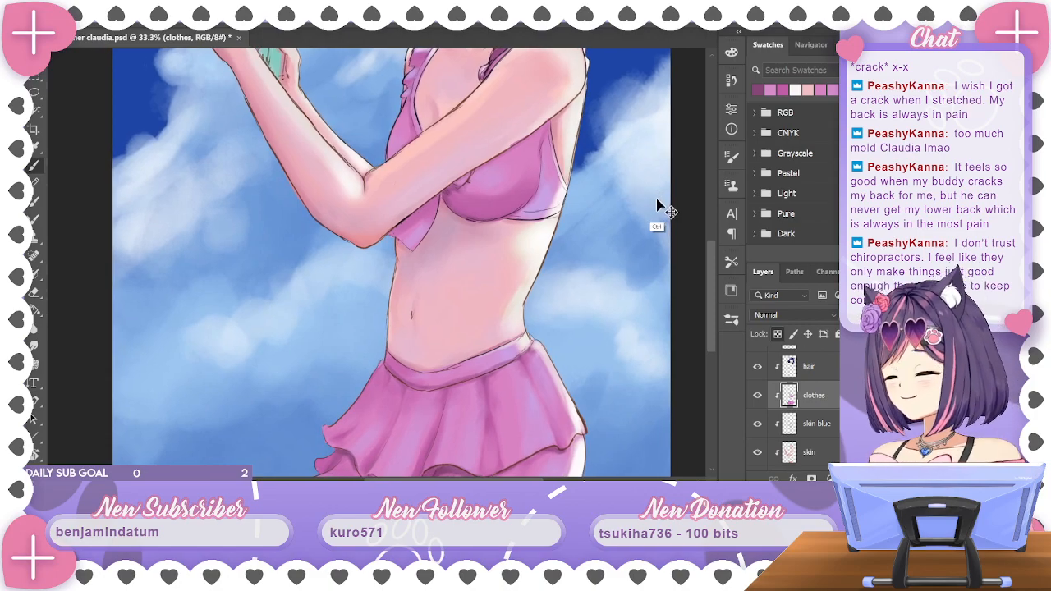
{"action": "key", "text": "ctrl+plus"}
{"action": "key", "text": "ctrl+minus"}
{"action": "key", "text": "ctrl+minus"}
{"action": "key", "text": "ctrl+plus"}
{"action": "key", "text": "ctrl+plus"}
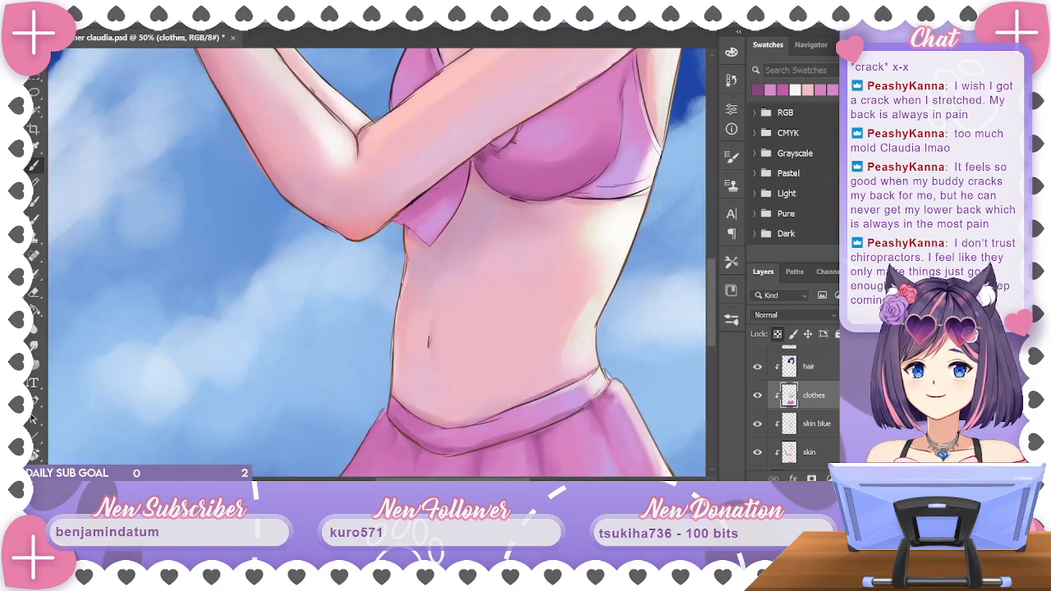
{"action": "key", "text": "ctrl+minus"}
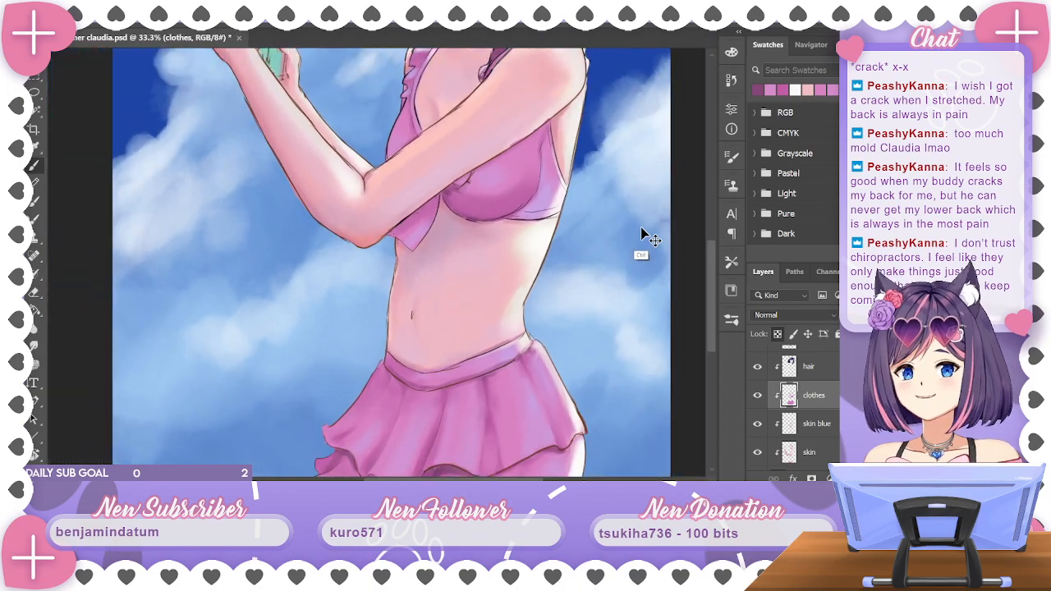
{"action": "key", "text": "ctrl+plus"}
{"action": "key", "text": "ctrl+minus"}
{"action": "key", "text": "ctrl+minus"}
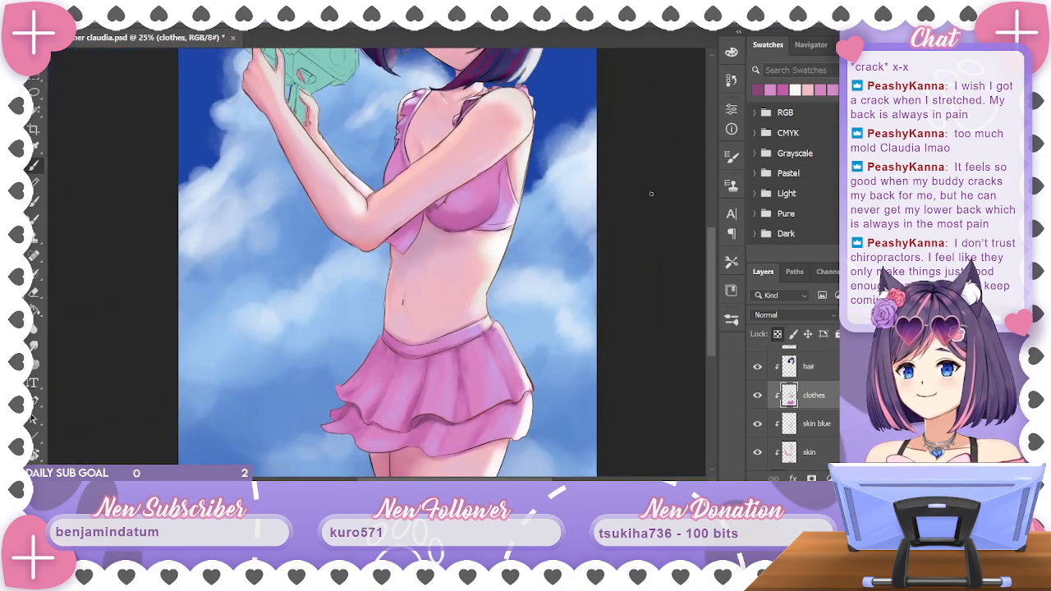
Touch up the highlight at the skirt's waistband with a sampled near-white tone and check the whole figure
{"action": "left_click", "coordinate": [489, 323], "text": "alt"}
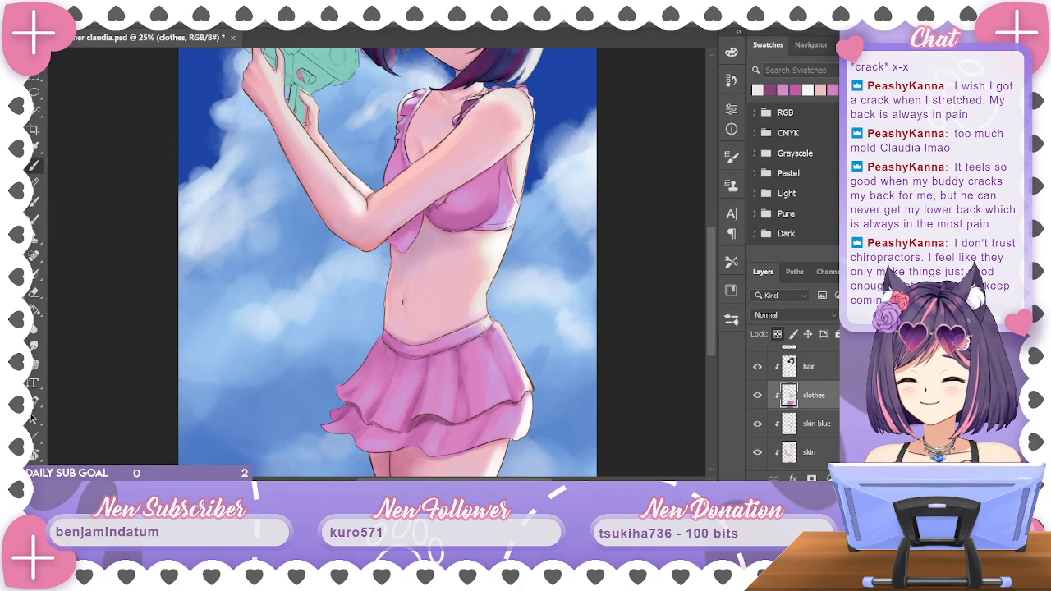
{"action": "scroll", "coordinate": [711, 289], "scroll_direction": "up", "scroll_amount": 5}
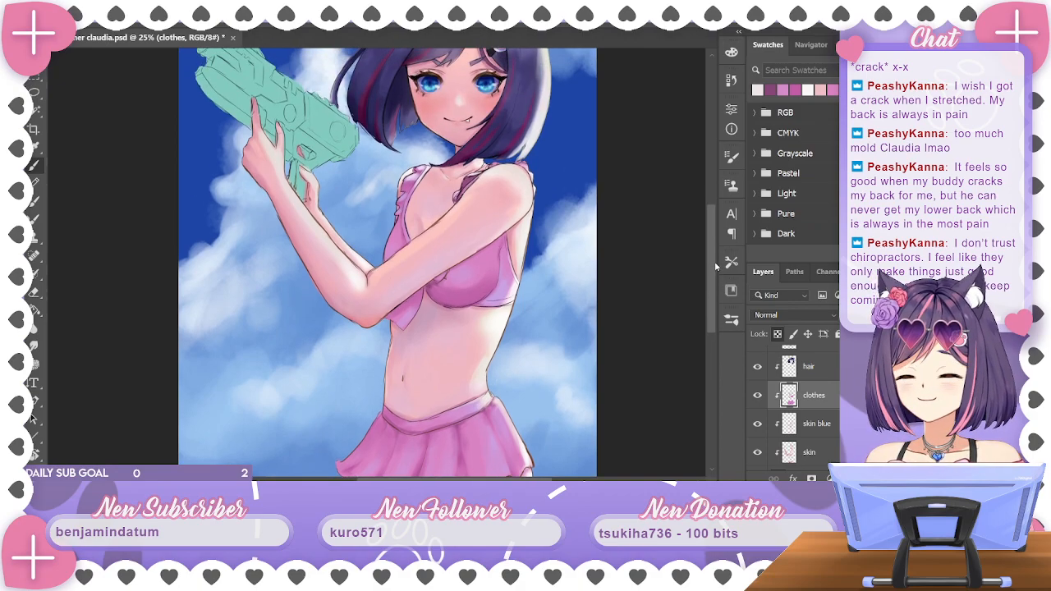
{"action": "left_click_drag", "start_coordinate": [724, 240], "coordinate": [721, 246]}
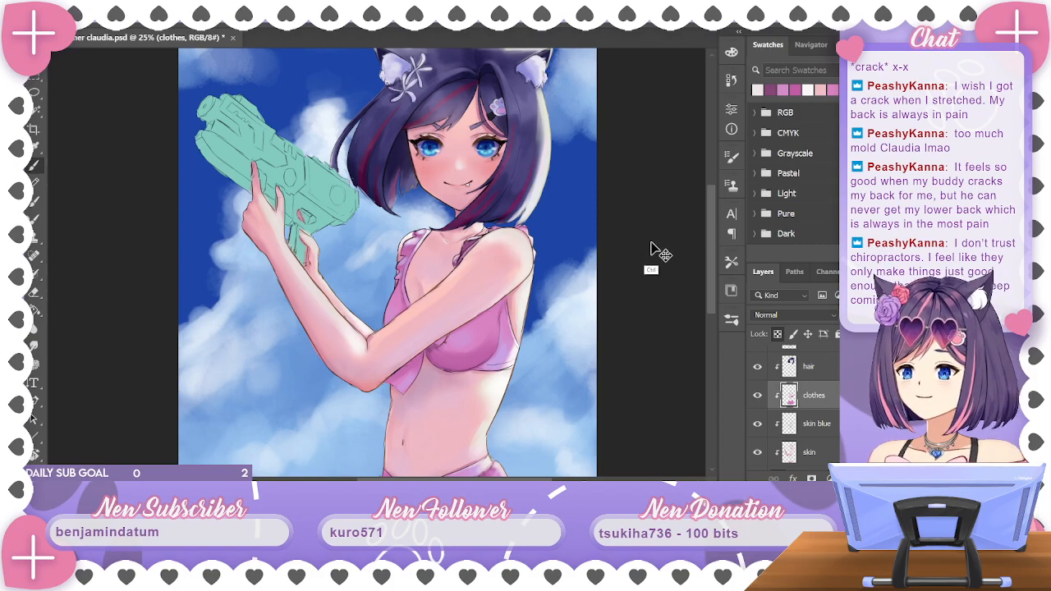
{"action": "key", "text": "ctrl+minus"}
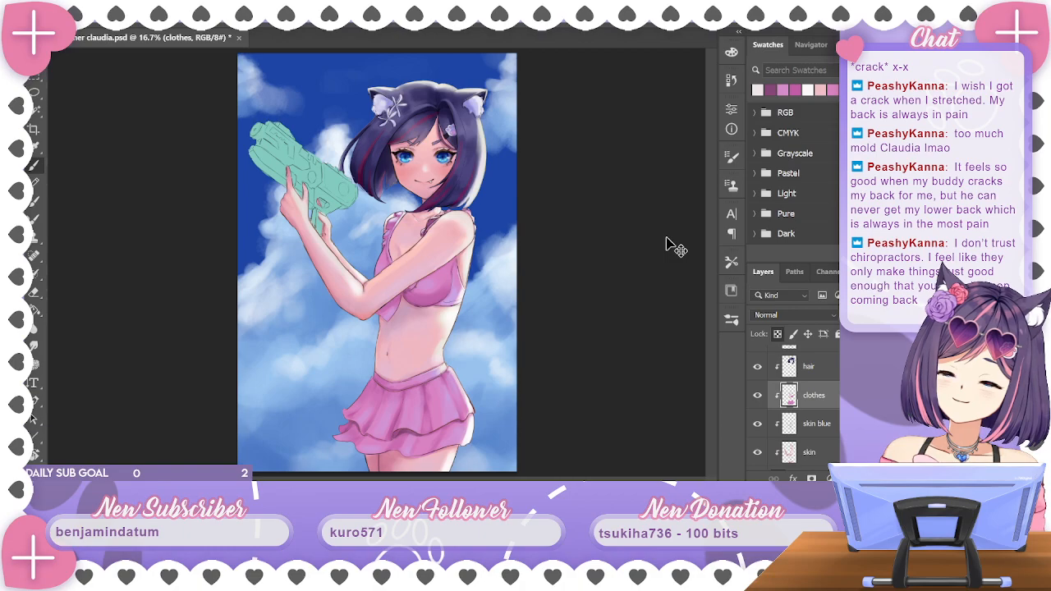
Blend the shading on the bikini top's cup and side edge on the clothes layer with sampled medium pinks and lavender
{"action": "left_click", "coordinate": [437, 299], "text": "alt"}
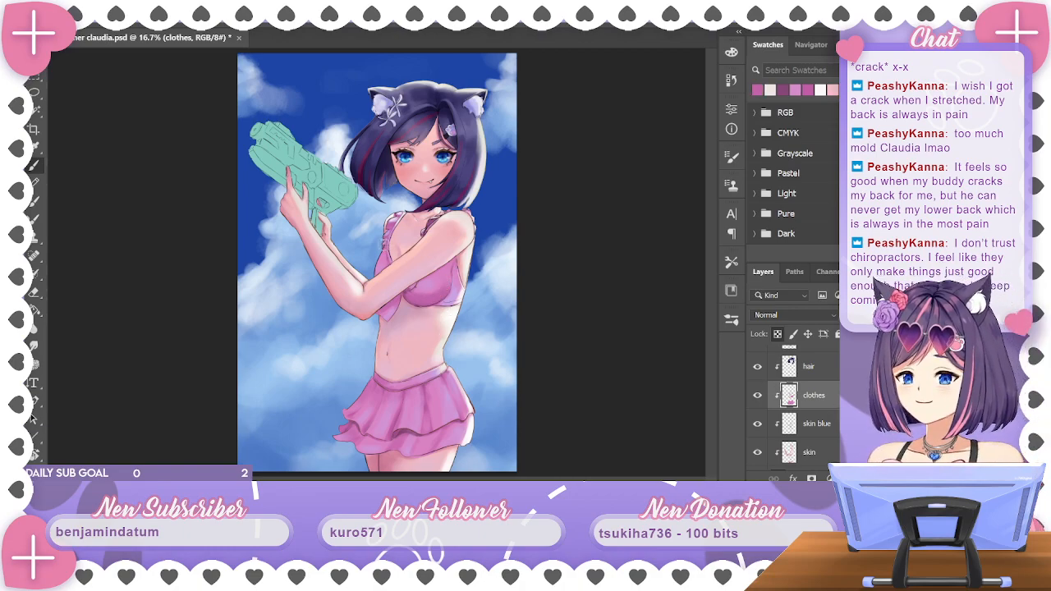
{"action": "mouse_move", "coordinate": [385, 244]}
{"action": "left_mouse_down"}
{"action": "mouse_move", "coordinate": [382, 261]}
{"action": "mouse_move", "coordinate": [391, 254]}
{"action": "left_mouse_up"}
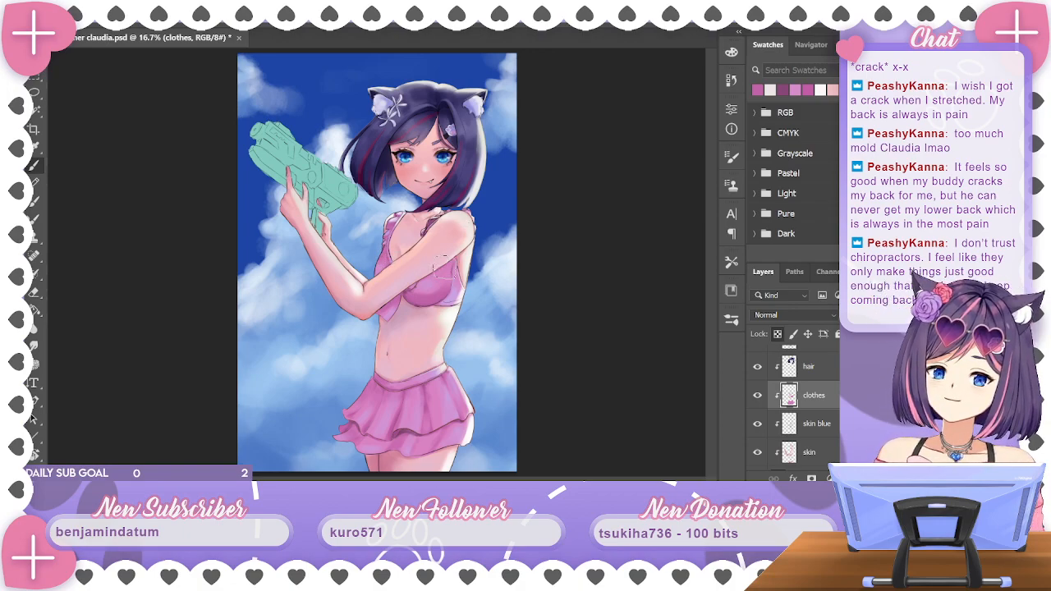
{"action": "left_click_drag", "start_coordinate": [443, 282], "coordinate": [430, 296]}
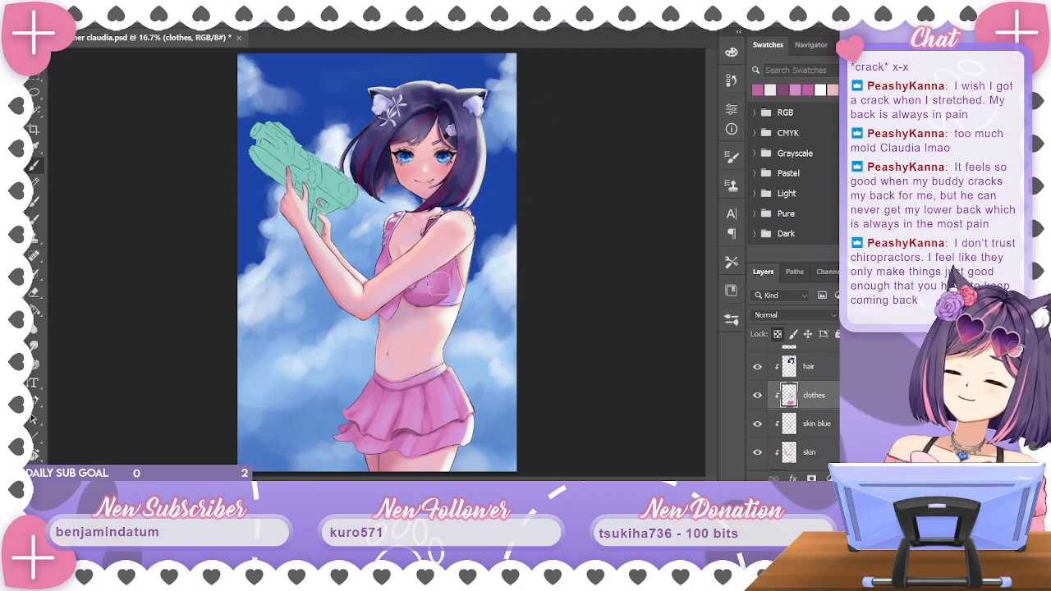
{"action": "left_click_drag", "start_coordinate": [432, 302], "coordinate": [428, 305]}
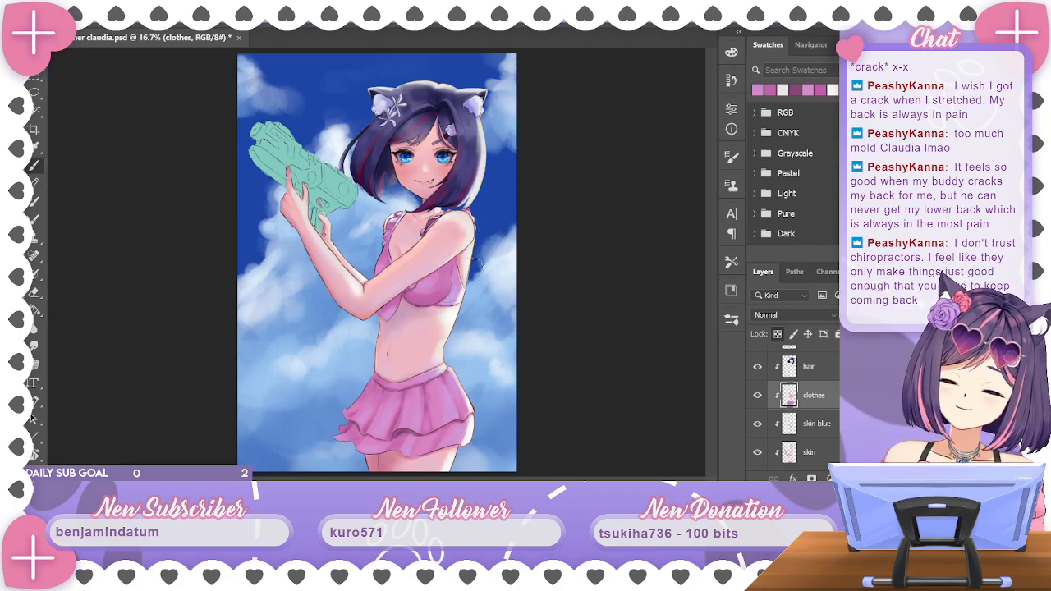
{"action": "left_click", "coordinate": [462, 306], "text": "alt"}
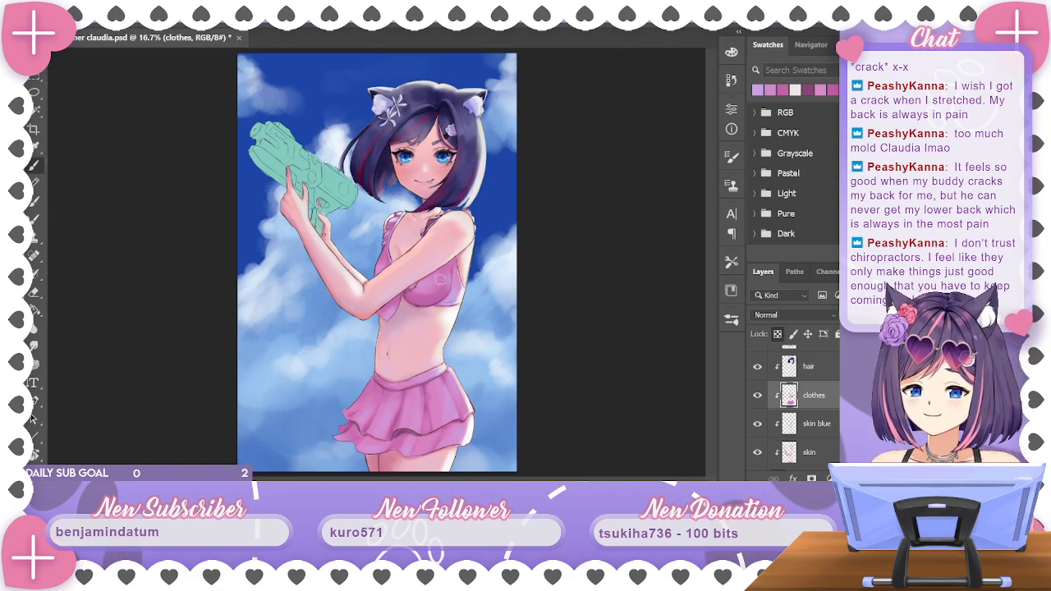
{"action": "left_click", "coordinate": [448, 311], "text": "alt"}
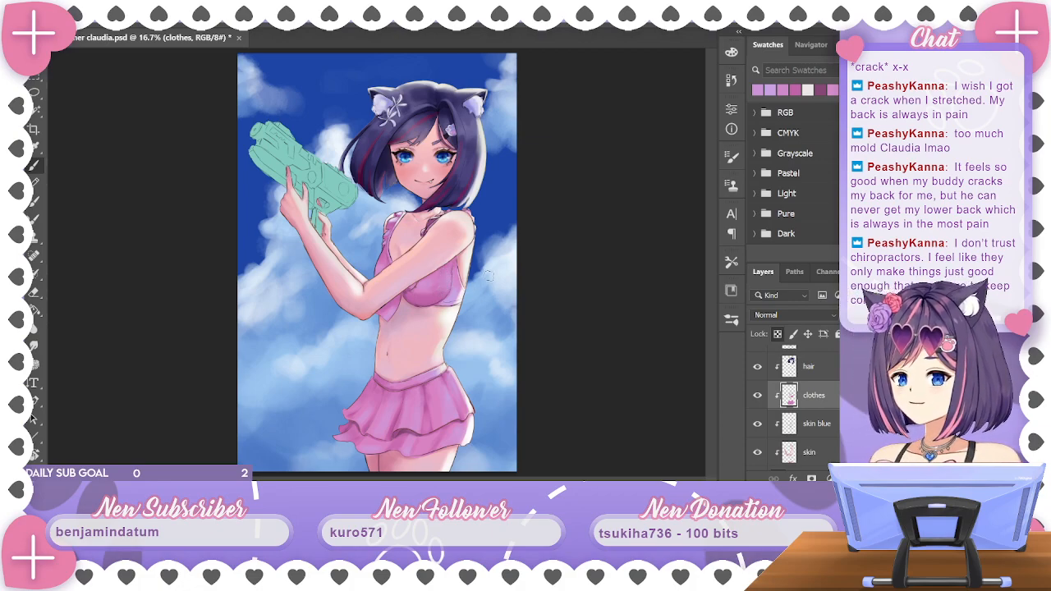
{"action": "left_click", "coordinate": [429, 284], "text": "alt"}
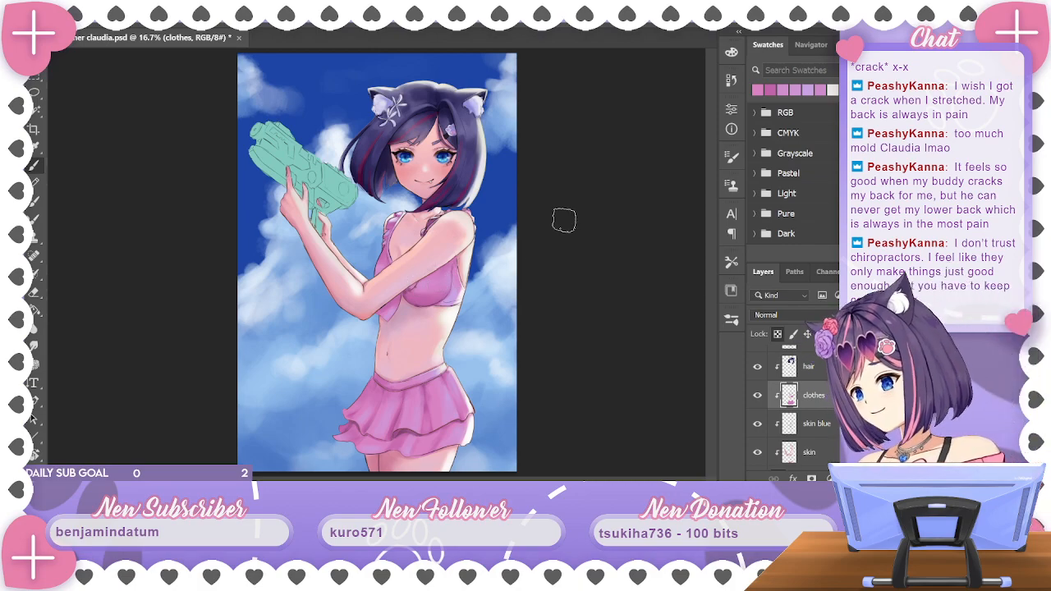
Touch up the bikini top's hanging front flap with near-white and pink tones sampled nearby, and save the document
{"action": "key", "text": "ctrl+minus"}
{"action": "key", "text": "ctrl+minus"}
{"action": "key", "text": "ctrl+plus"}
{"action": "key", "text": "ctrl+plus"}
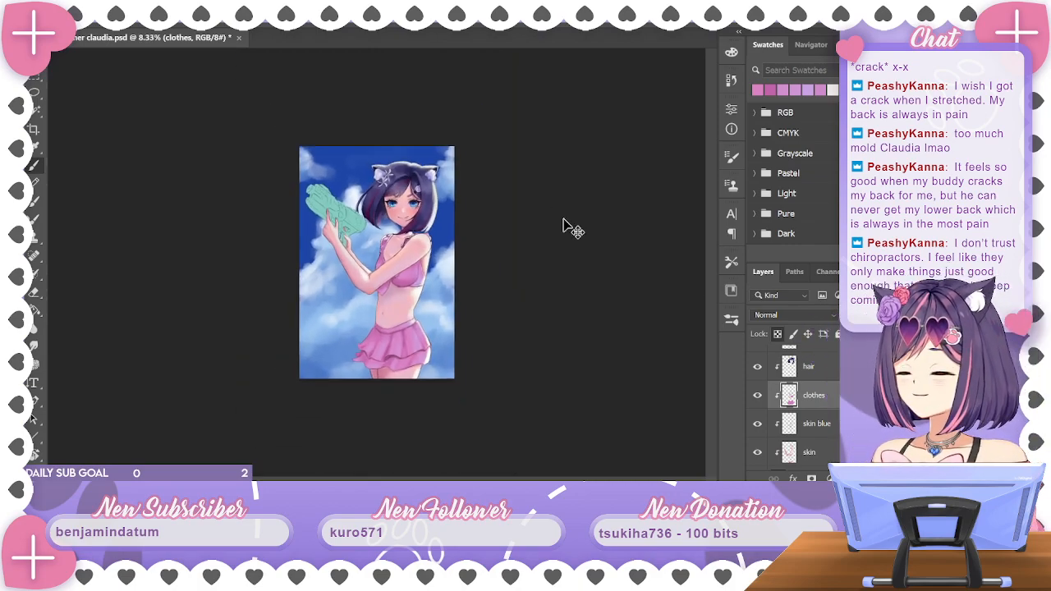
{"action": "key", "text": "ctrl+plus"}
{"action": "key", "text": "ctrl+plus"}
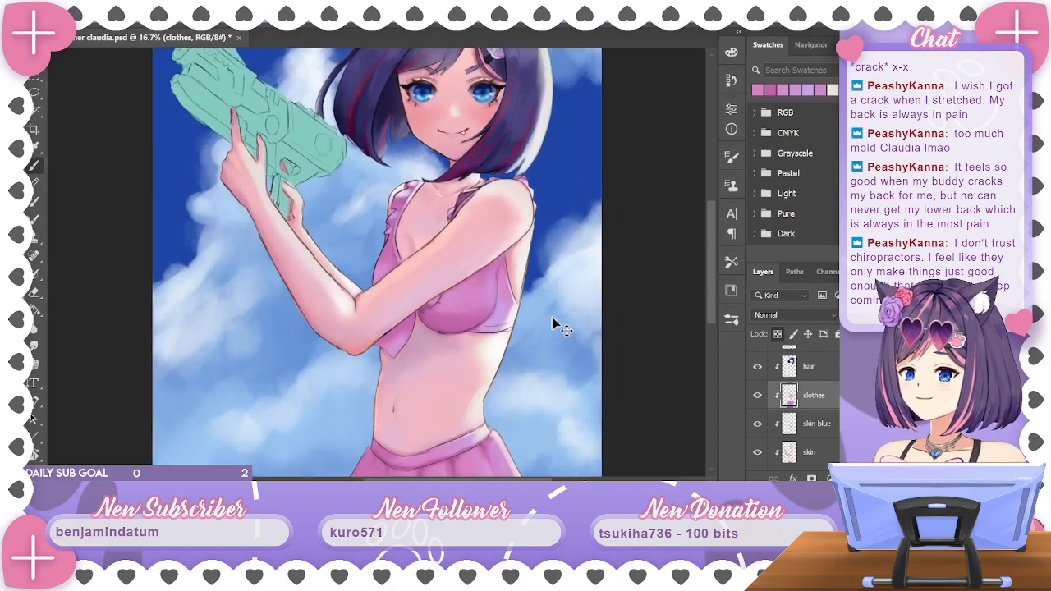
{"action": "left_click", "coordinate": [556, 316], "text": "alt"}
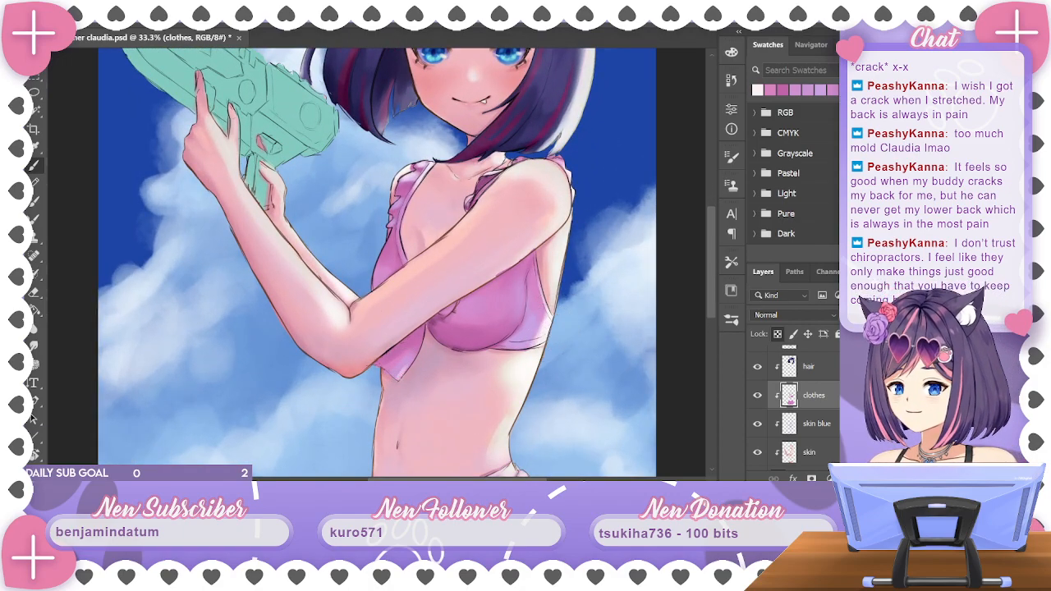
{"action": "left_click_drag", "start_coordinate": [402, 375], "coordinate": [422, 342]}
{"action": "left_click", "coordinate": [410, 355], "text": "alt"}
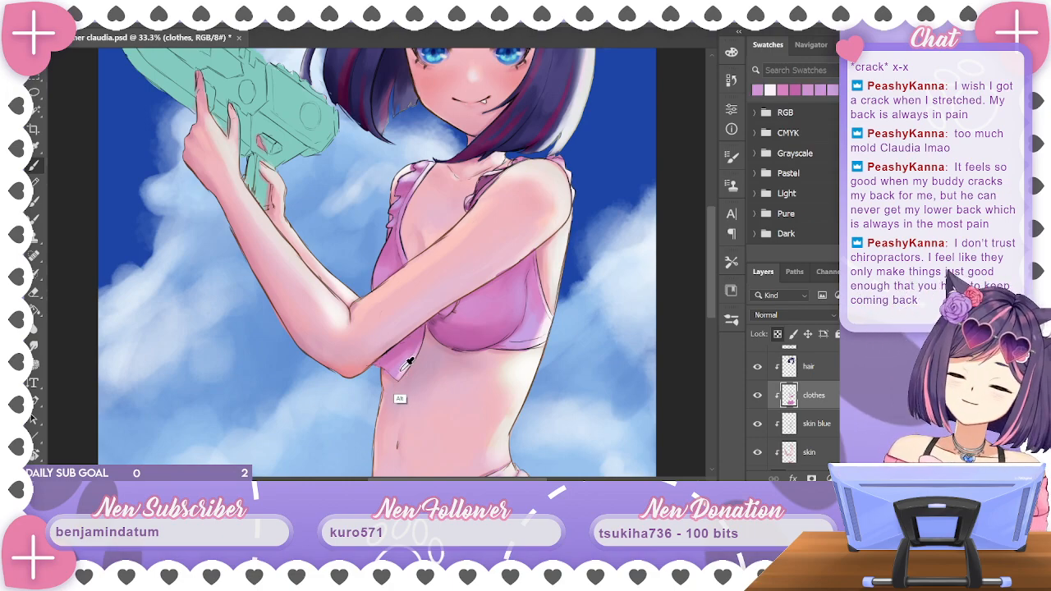
{"action": "left_click", "coordinate": [400, 356], "text": "alt"}
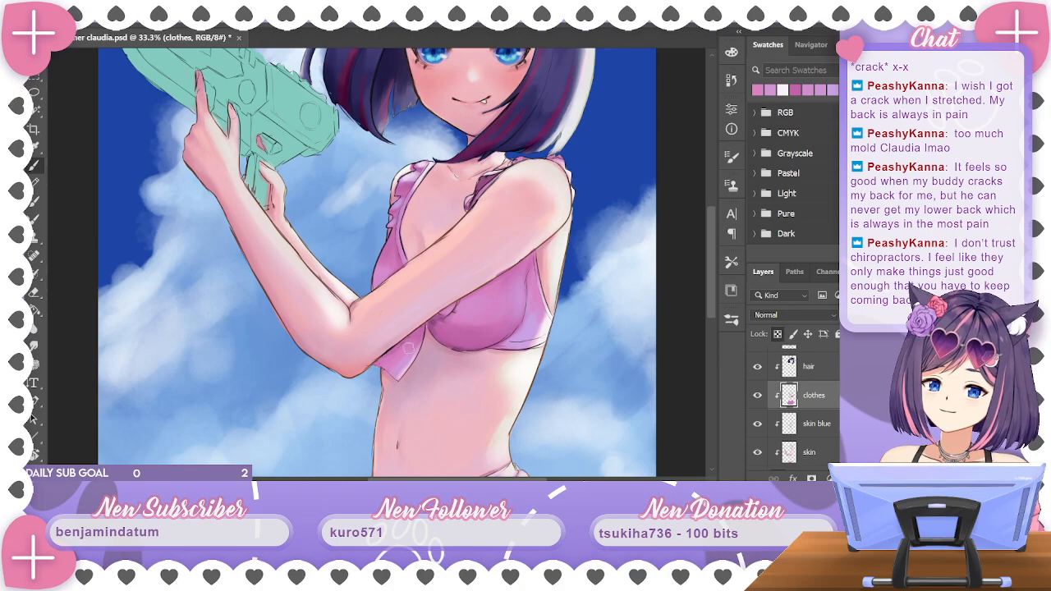
{"action": "key", "text": "ctrl+minus"}
{"action": "key", "text": "ctrl+minus"}
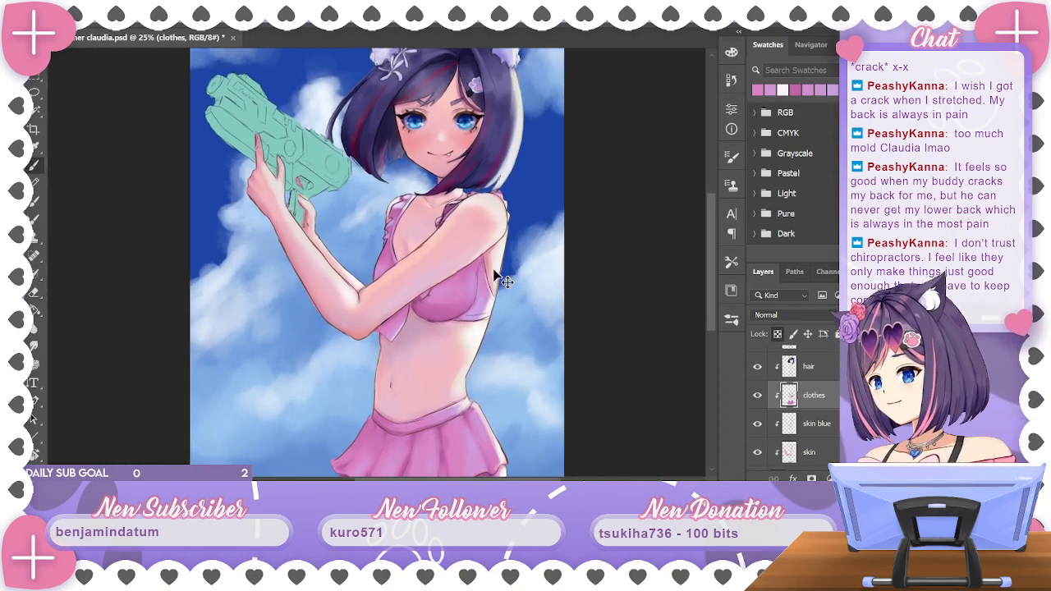
{"action": "key", "text": "ctrl+s"}
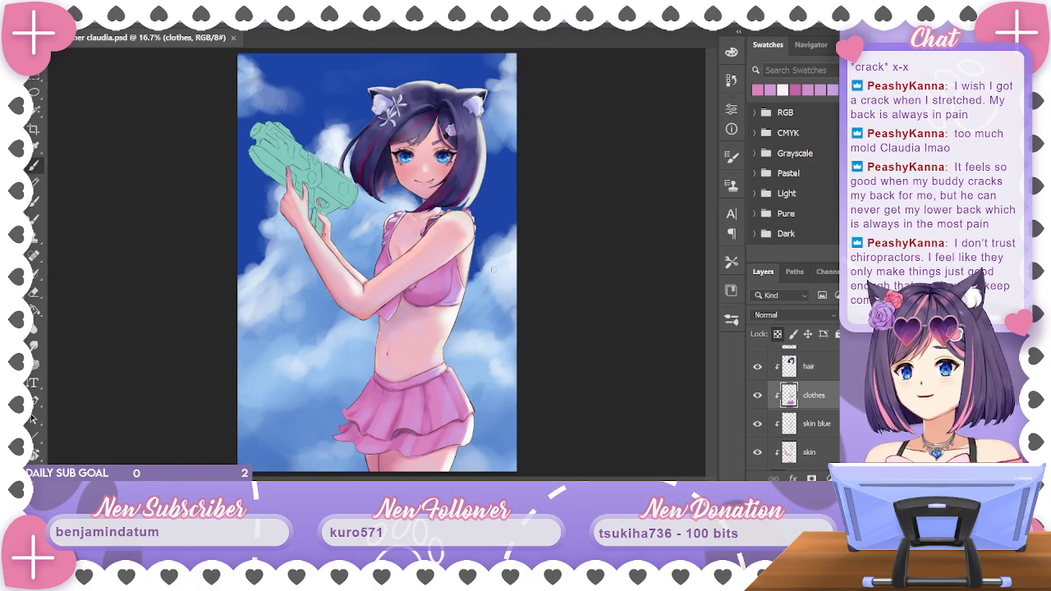
Show the water layer, Layer 8, and move it down so the waterline sits at the skirt's ruffled hem
{"action": "scroll", "coordinate": [792, 402], "scroll_direction": "up", "scroll_amount": 5}
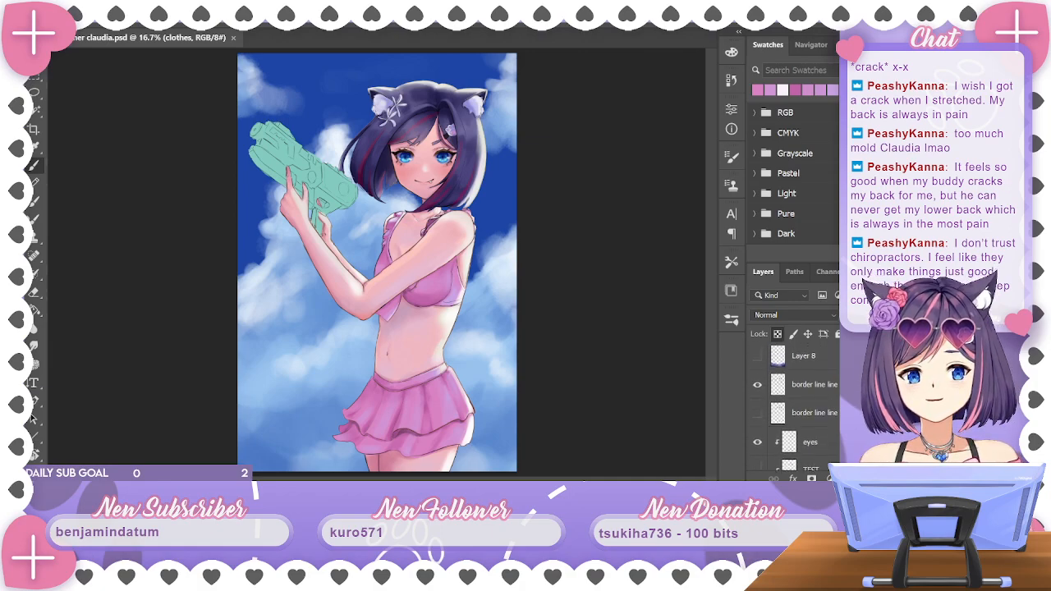
{"action": "left_click", "coordinate": [757, 387]}
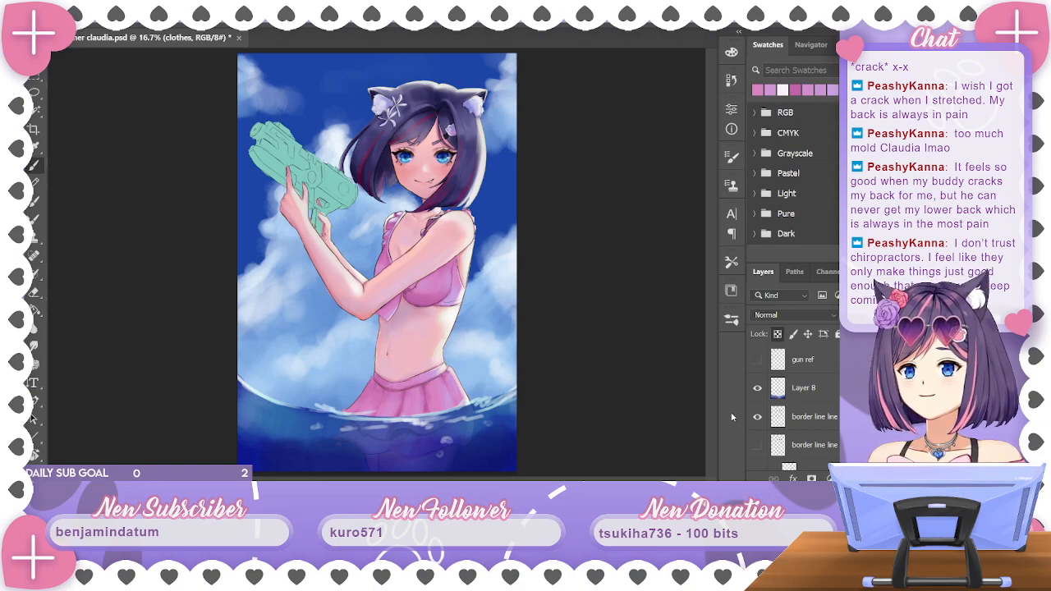
{"action": "key", "text": "ctrl+minus"}
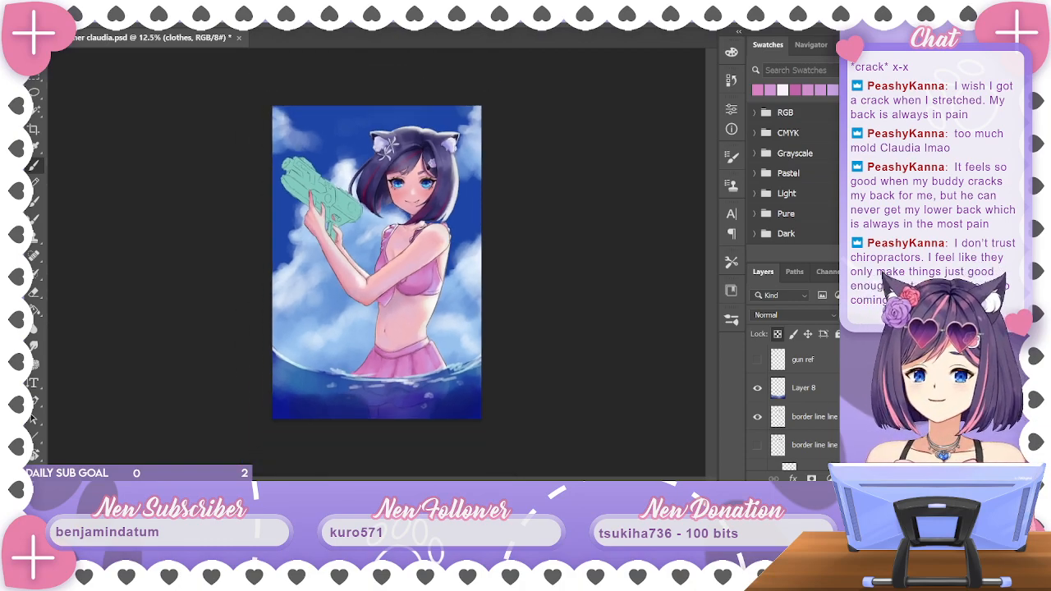
{"action": "left_click", "coordinate": [803, 388]}
{"action": "key", "text": "ctrl+t"}
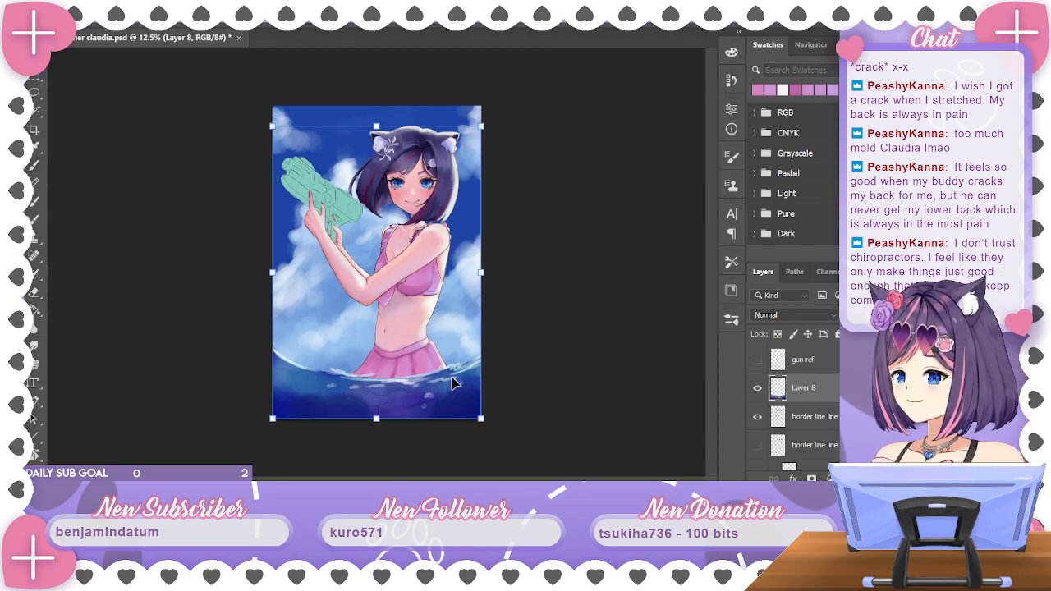
{"action": "left_click_drag", "start_coordinate": [453, 361], "coordinate": [451, 385]}
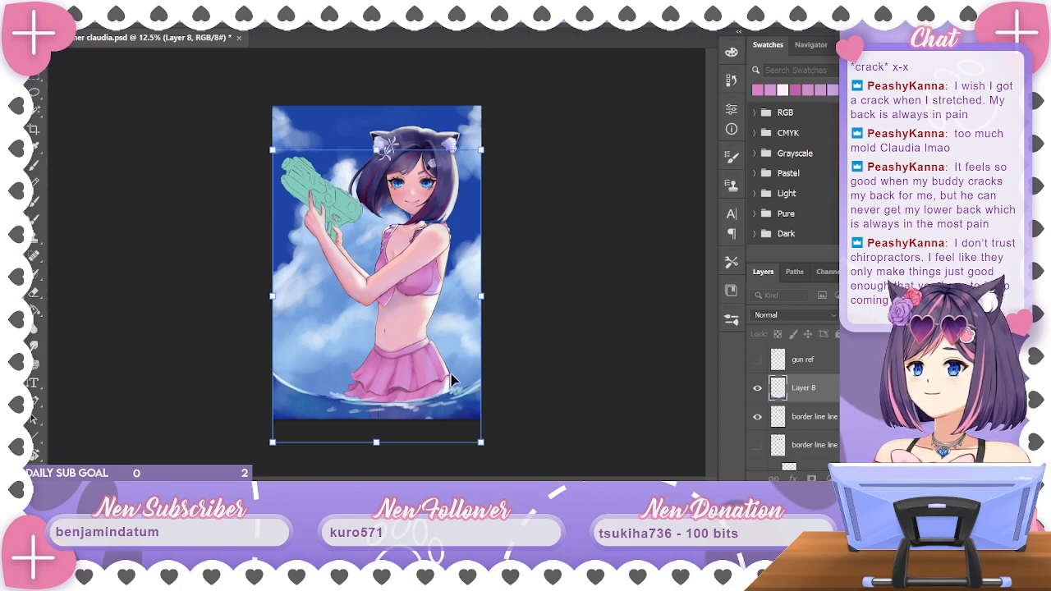
{"action": "key", "text": "Return"}
Compare the water's original and lowered positions and keep the lowered one at the skirt's hem
{"action": "key", "text": "b"}
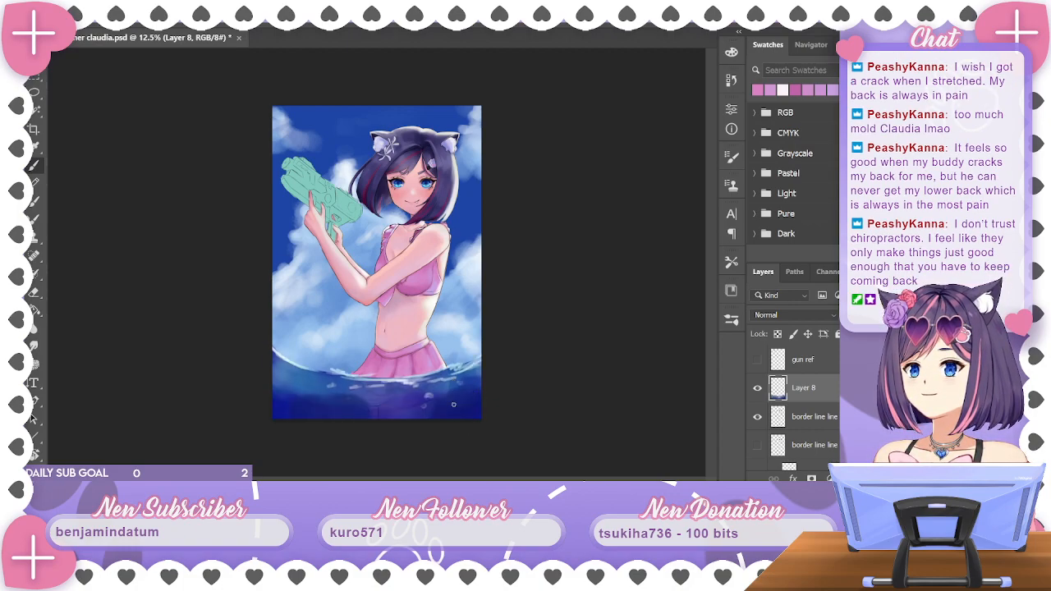
{"action": "key", "text": "ctrl+z"}
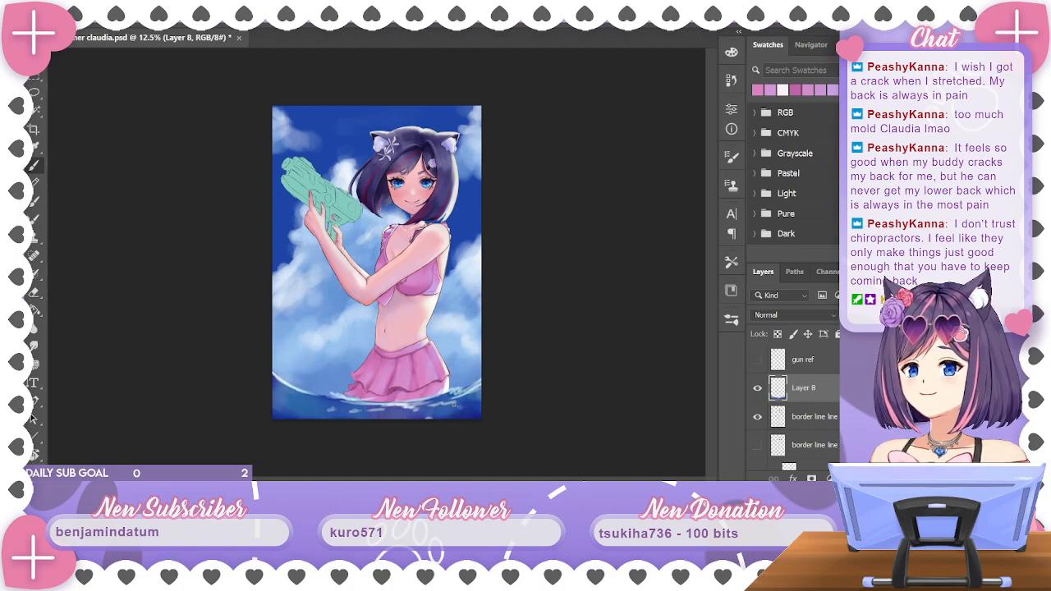
{"action": "key", "text": "ctrl+t"}
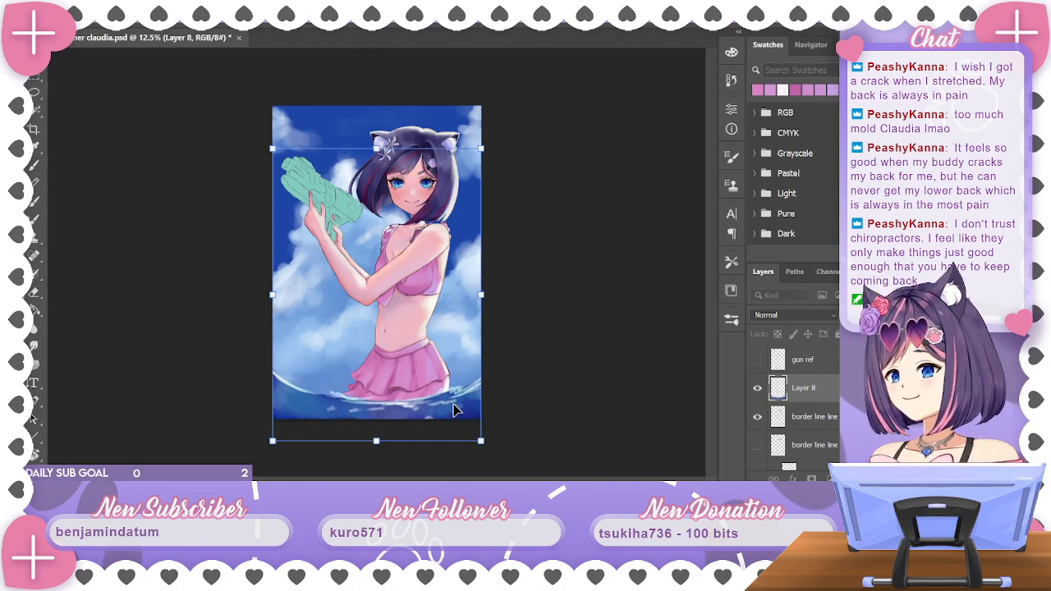
{"action": "key", "text": "Return"}
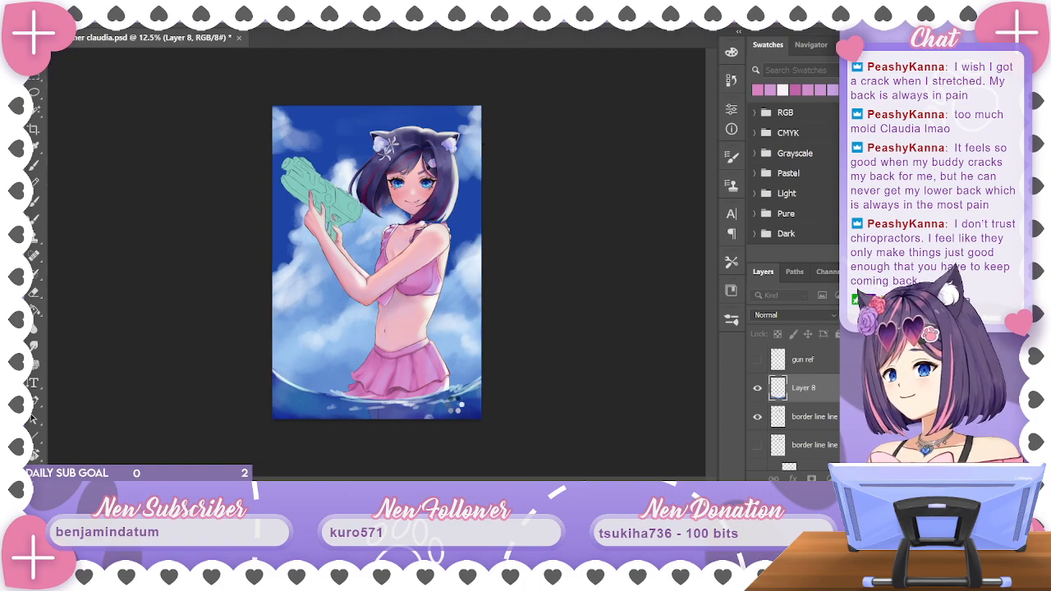
{"action": "key", "text": "ctrl+z"}
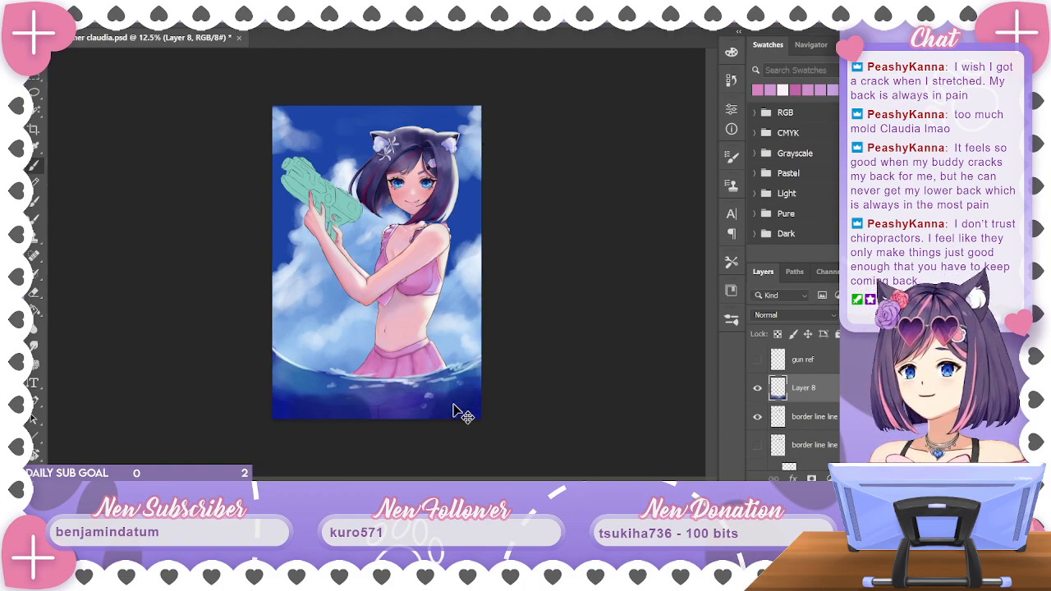
{"action": "key", "text": "ctrl+shift+z"}
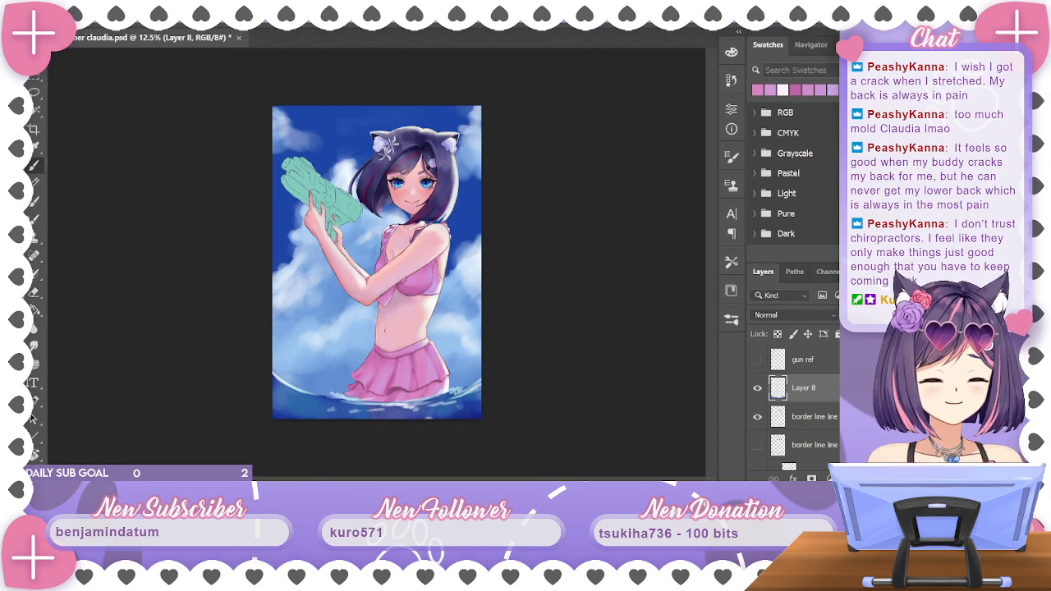
Select the water gun's flat teal area on the Color Balance 1 copy layer with the Magic Wand
{"action": "scroll", "coordinate": [792, 402], "scroll_direction": "down", "scroll_amount": 5}
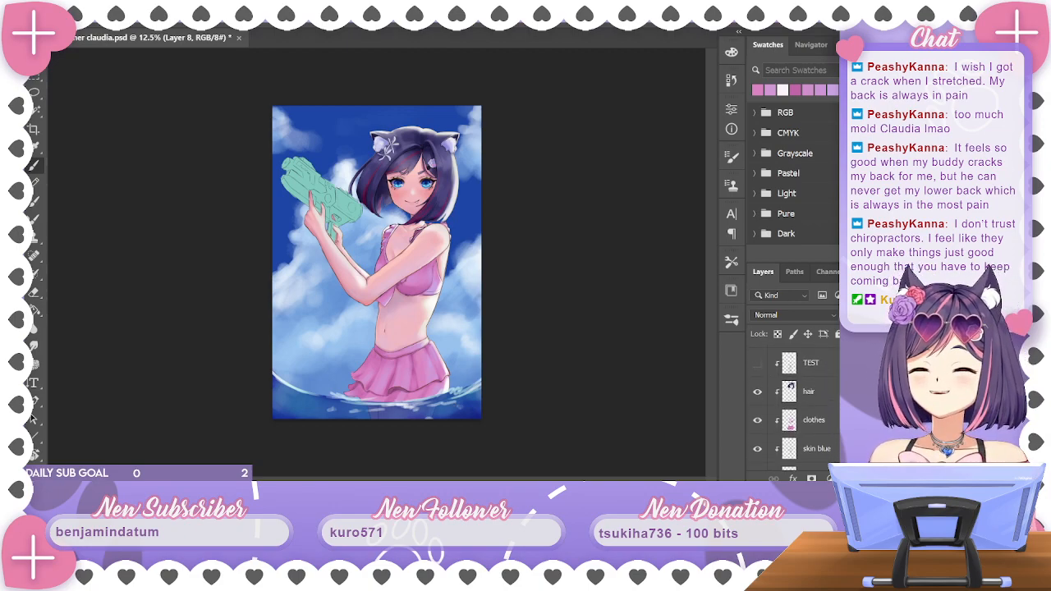
{"action": "scroll", "coordinate": [374, 213], "scroll_direction": "up", "scroll_amount": 2}
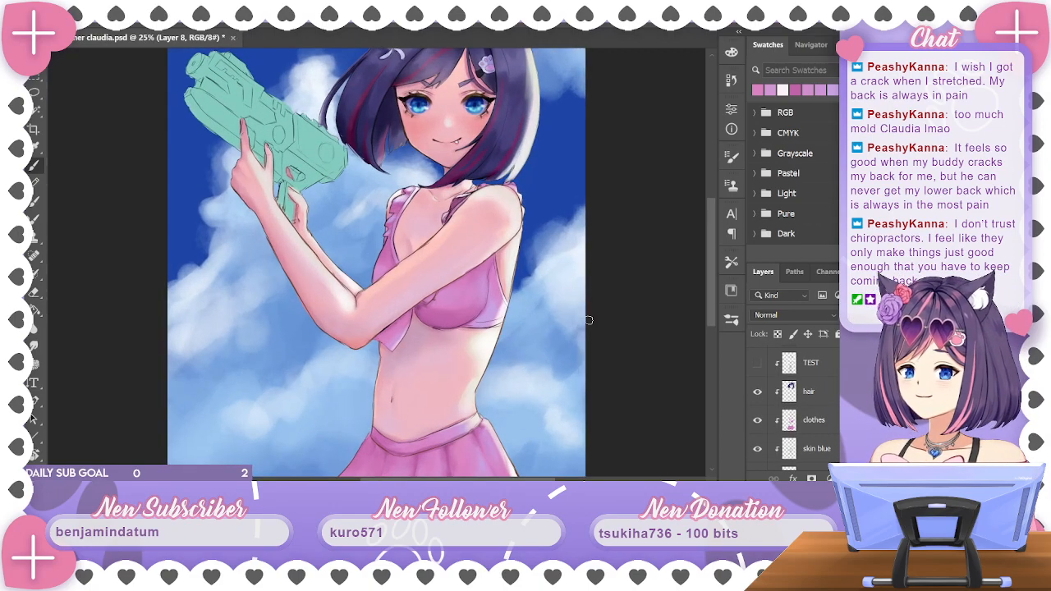
{"action": "left_click_drag", "start_coordinate": [608, 291], "coordinate": [700, 281]}
{"action": "scroll", "coordinate": [792, 406], "scroll_direction": "down", "scroll_amount": 5}
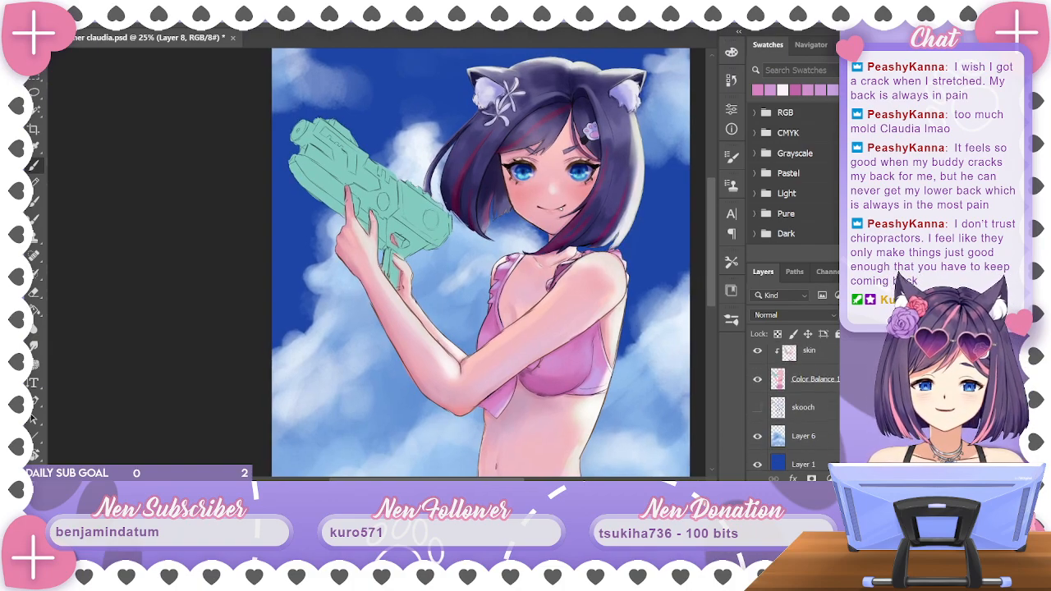
{"action": "scroll", "coordinate": [792, 407], "scroll_direction": "up", "scroll_amount": 1}
{"action": "scroll", "coordinate": [792, 406], "scroll_direction": "down", "scroll_amount": 1}
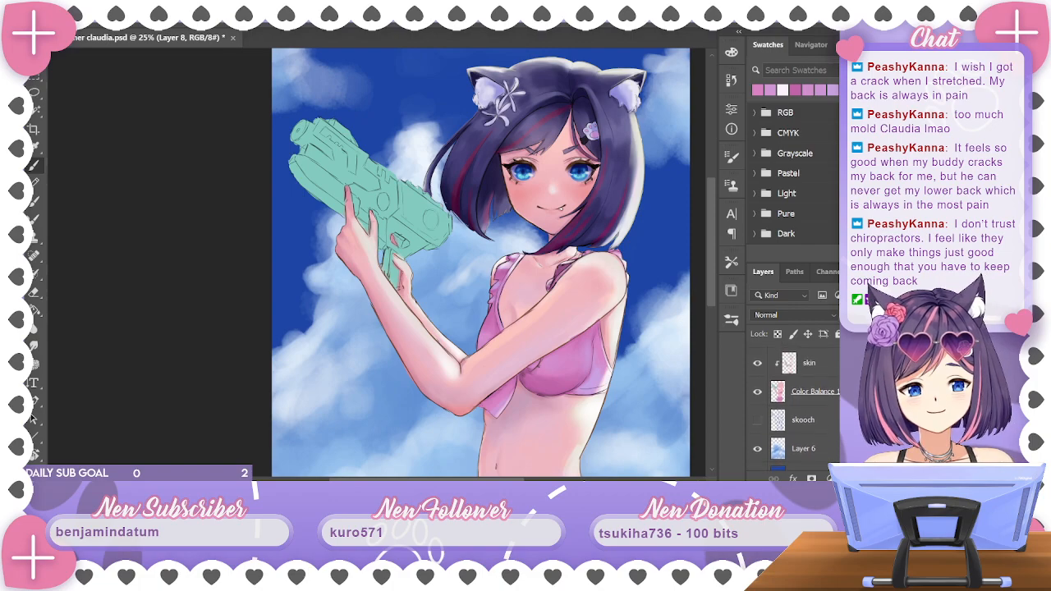
{"action": "left_click", "coordinate": [813, 382]}
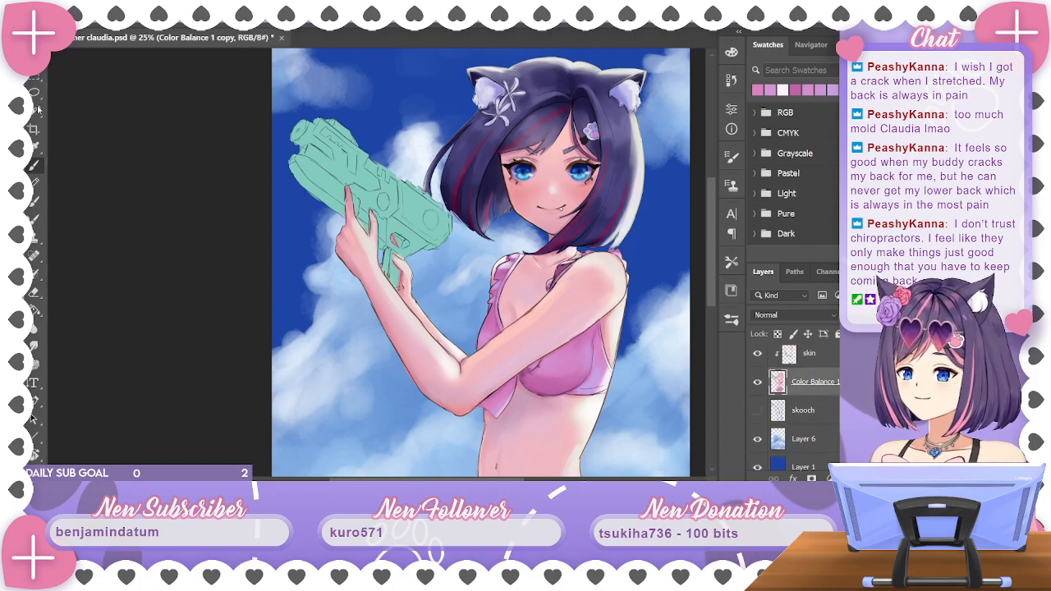
{"action": "left_click", "coordinate": [36, 110]}
{"action": "left_click", "coordinate": [430, 210]}
Add a new clipped layer above the hair layer, fill the selected gun shape with its sampled teal and clear the selection
{"action": "scroll", "coordinate": [792, 407], "scroll_direction": "up", "scroll_amount": 5}
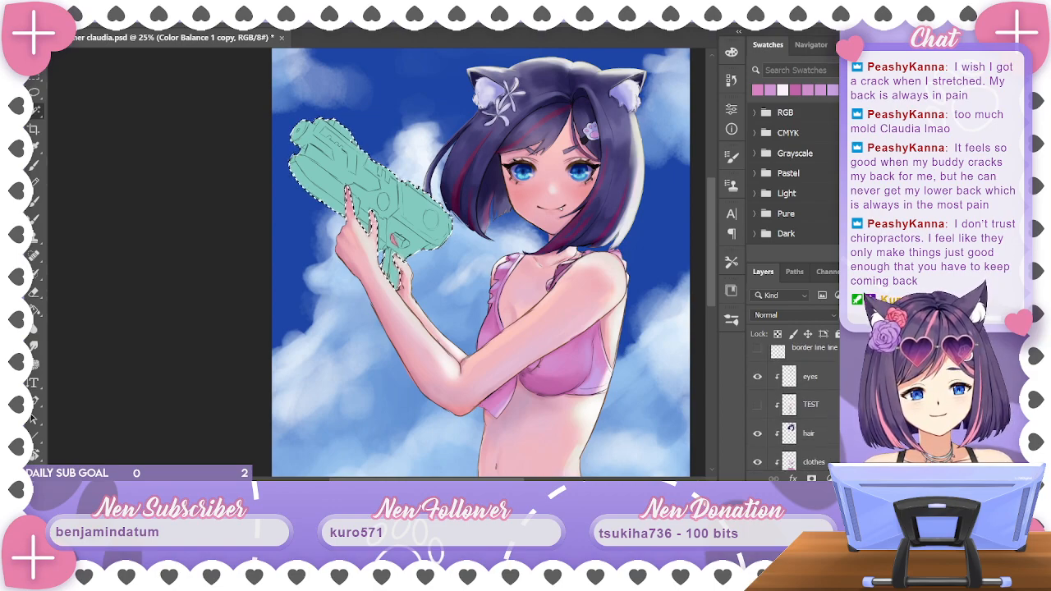
{"action": "key", "text": "ctrl+shift+alt+n"}
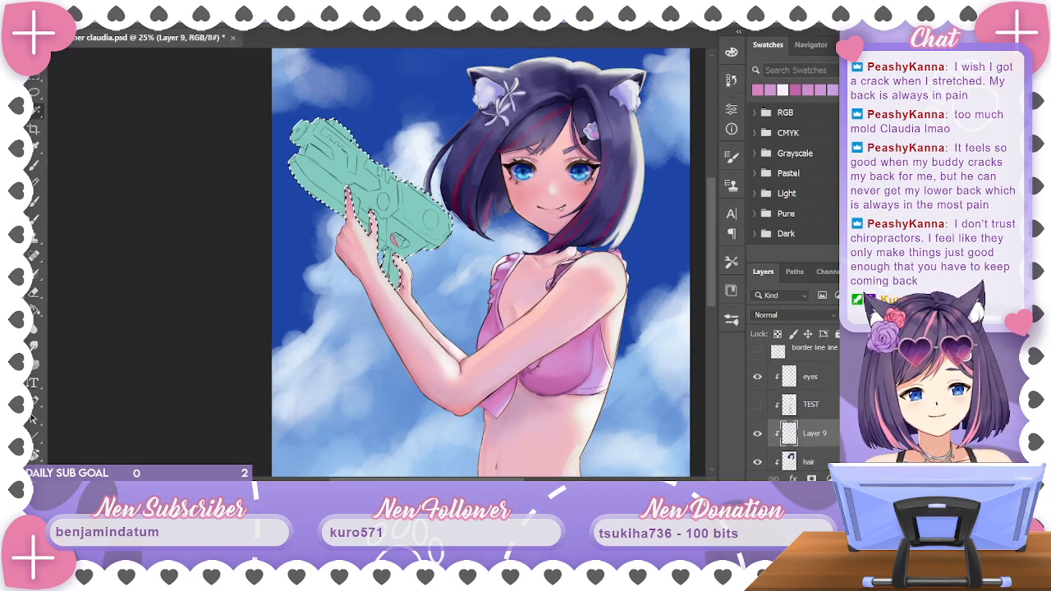
{"action": "left_click", "coordinate": [37, 311]}
{"action": "left_click", "coordinate": [436, 244]}
{"action": "key", "text": "ctrl+z"}
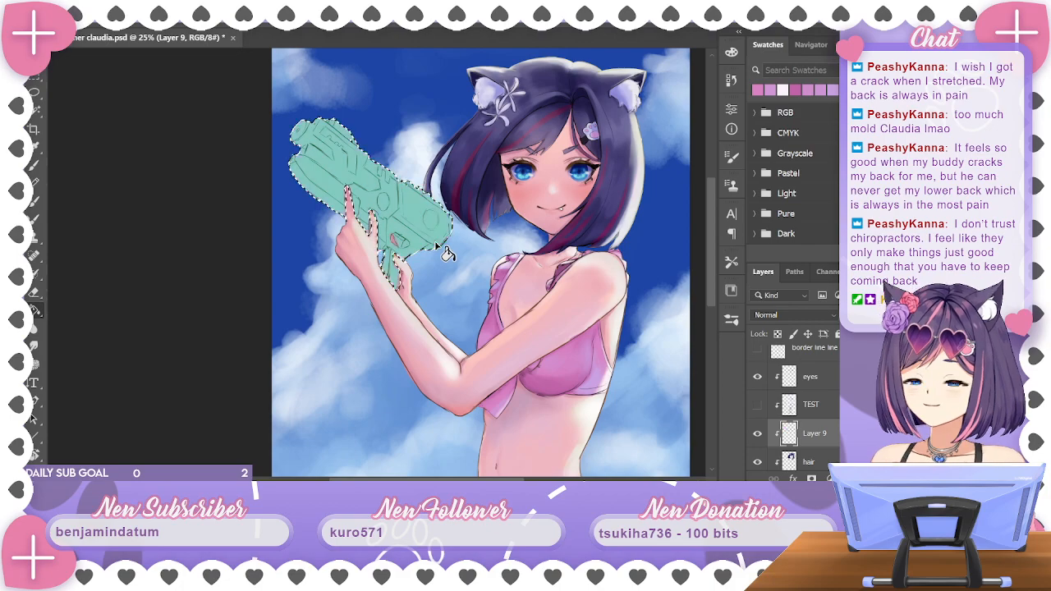
{"action": "left_click", "coordinate": [415, 243], "text": "alt"}
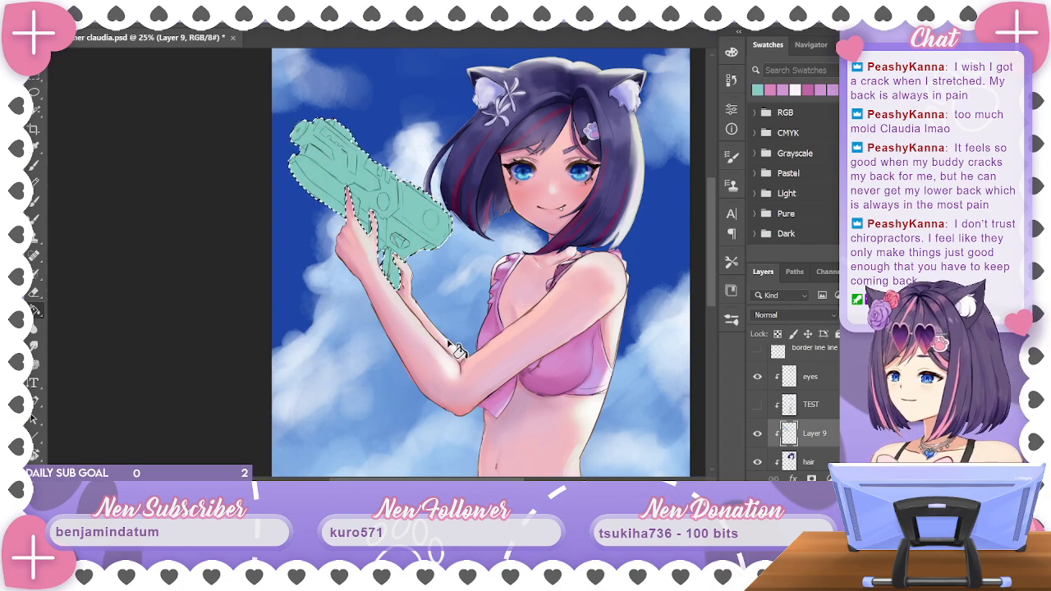
{"action": "key", "text": "ctrl+d"}
{"action": "scroll", "coordinate": [458, 349], "scroll_direction": "up", "scroll_amount": 3}
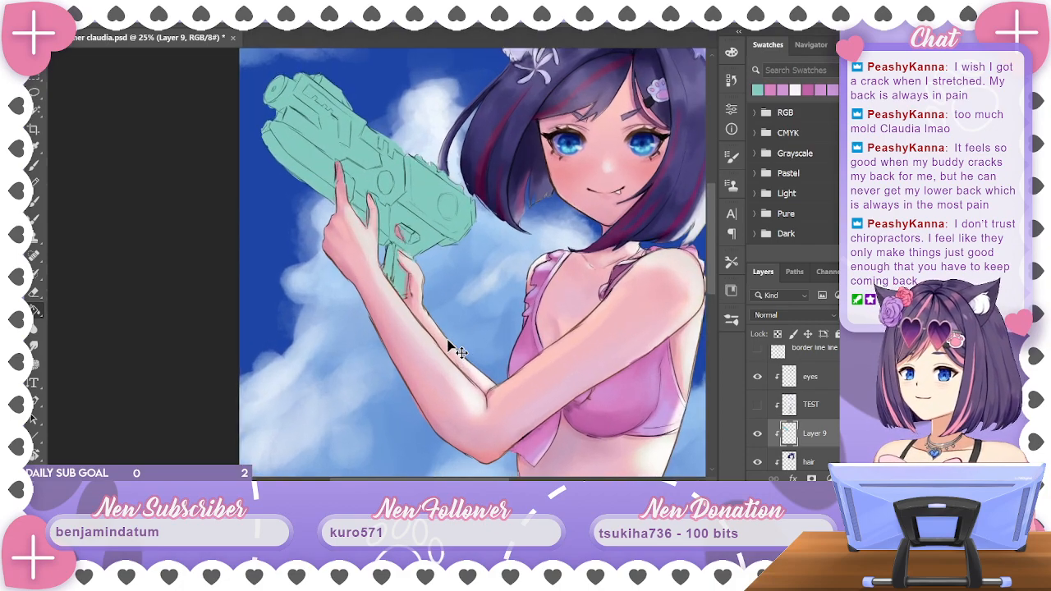
Switch to the Eraser tool with the Hard Round Pressure Size brush for cleaning up the water gun
{"action": "left_click_drag", "start_coordinate": [583, 156], "coordinate": [642, 168]}
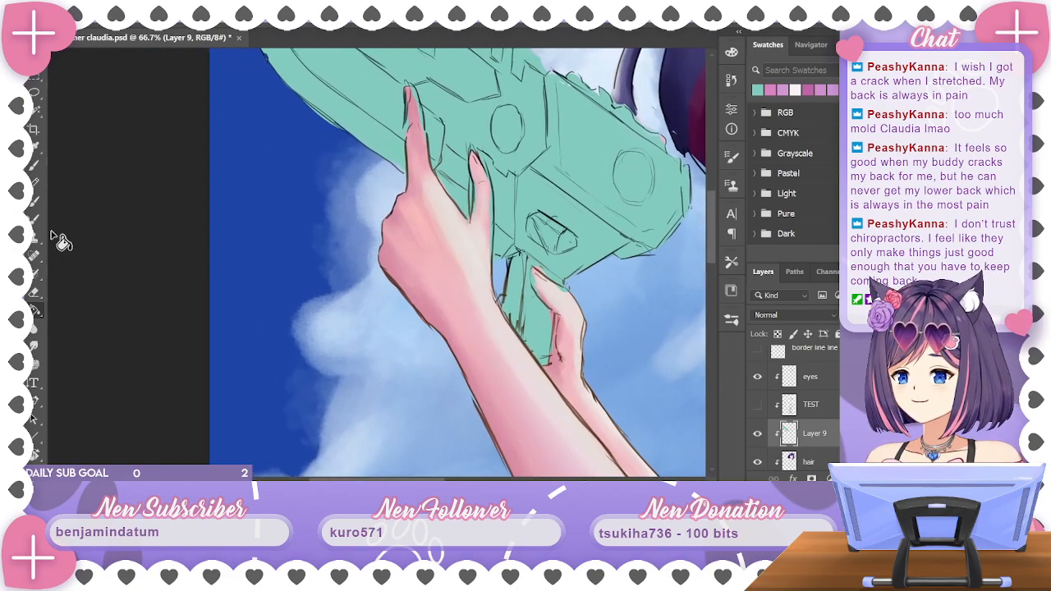
{"action": "left_click", "coordinate": [34, 291]}
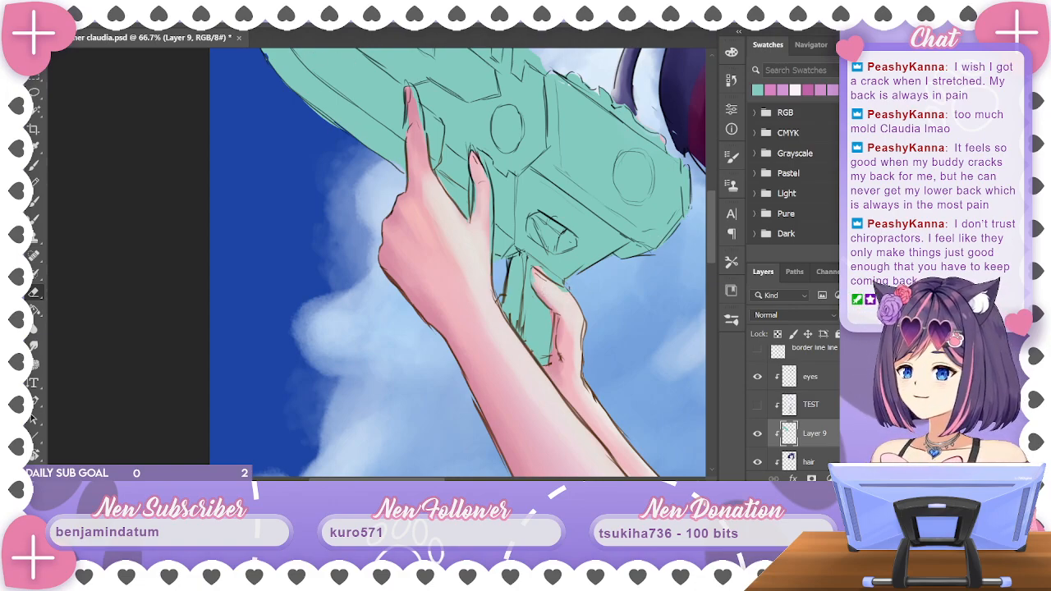
{"action": "right_click", "coordinate": [164, 201]}
{"action": "scroll", "coordinate": [185, 361], "scroll_direction": "up", "scroll_amount": 10}
{"action": "left_click", "coordinate": [156, 238]}
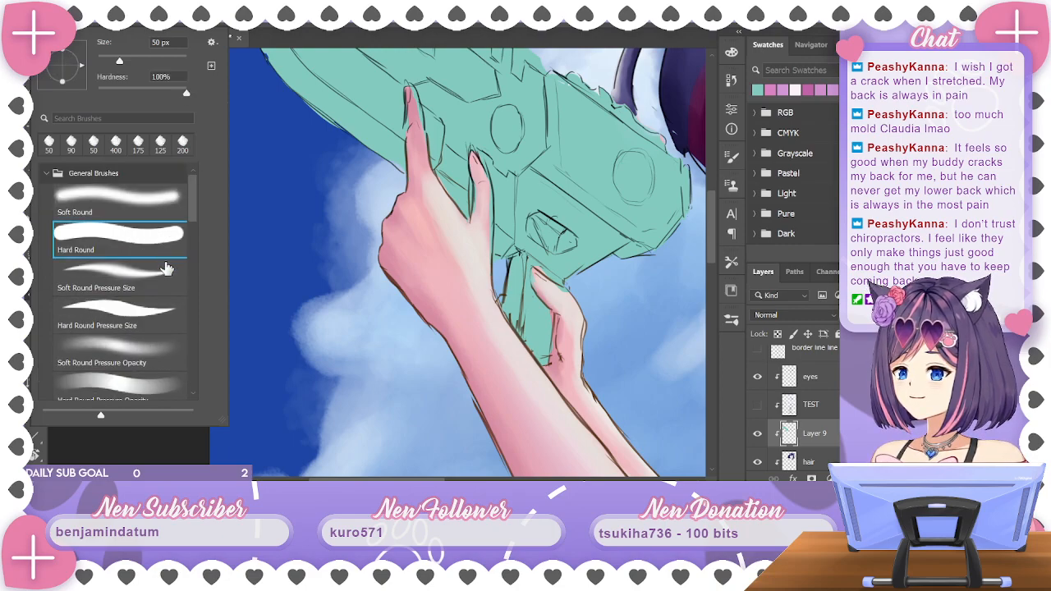
{"action": "left_click", "coordinate": [157, 273]}
{"action": "left_click", "coordinate": [165, 317]}
{"action": "key", "text": "Return"}
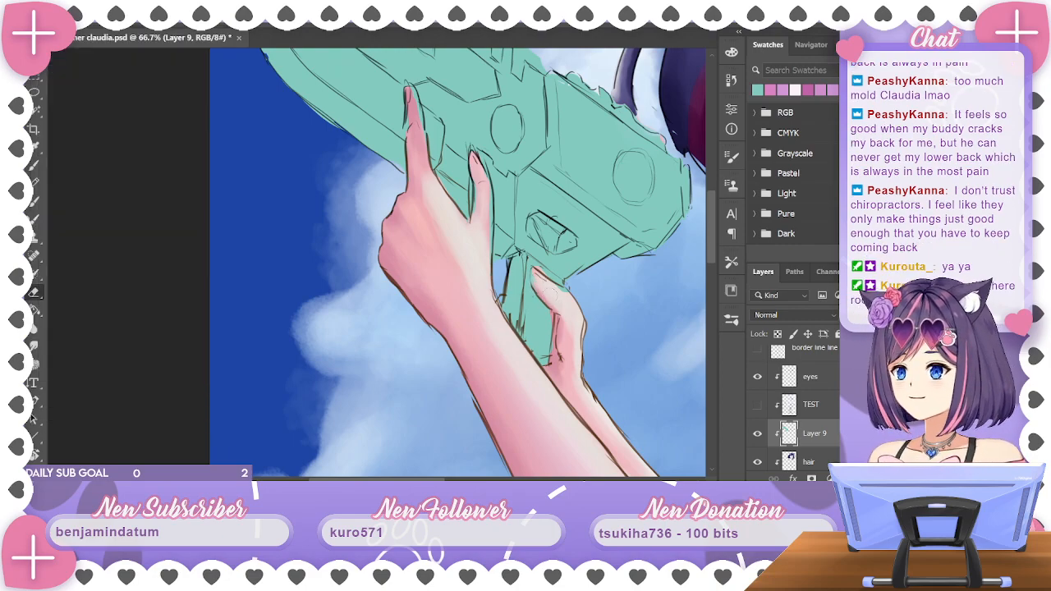
Examine the whole illustration, and check the hands and water gun up close
{"action": "key", "text": "ctrl+minus"}
{"action": "key", "text": "ctrl+minus"}
{"action": "key", "text": "ctrl+minus"}
{"action": "key", "text": "ctrl+minus"}
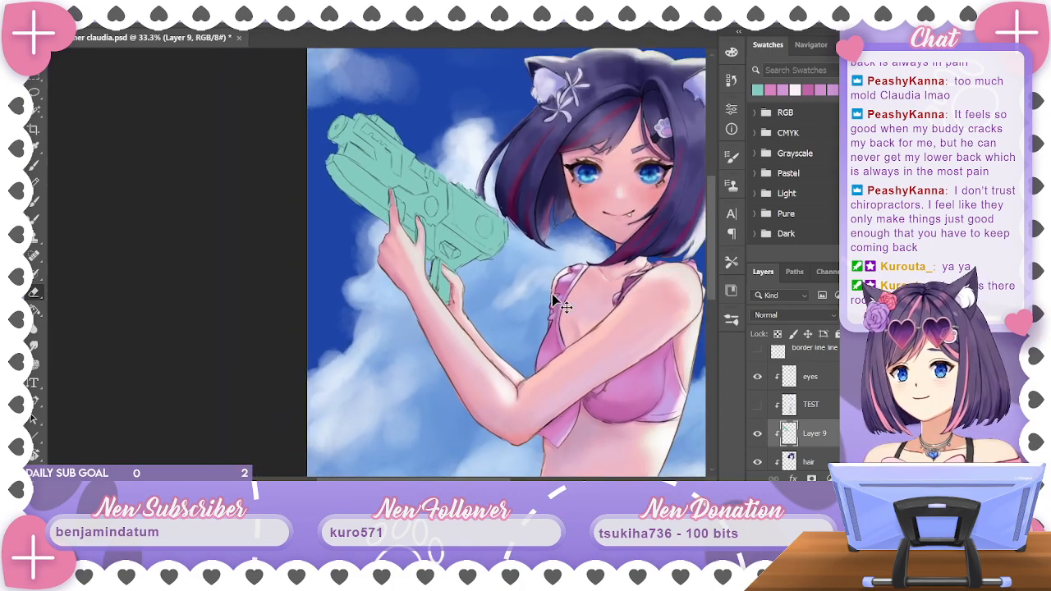
{"action": "key", "text": "ctrl+minus"}
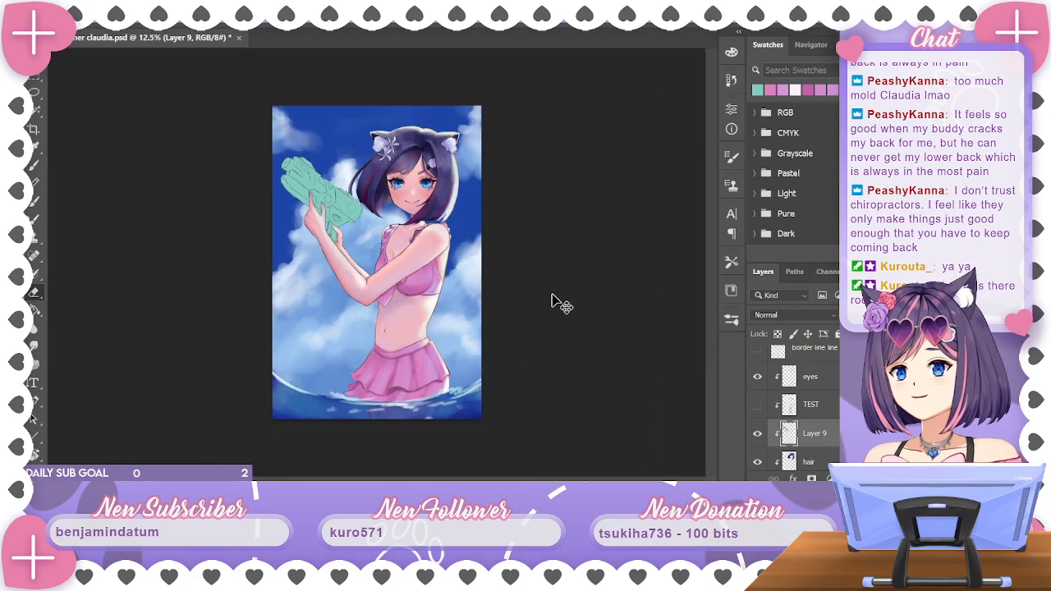
{"action": "key", "text": "ctrl+plus"}
{"action": "key", "text": "ctrl+plus"}
{"action": "key", "text": "ctrl+plus"}
{"action": "key", "text": "ctrl+plus"}
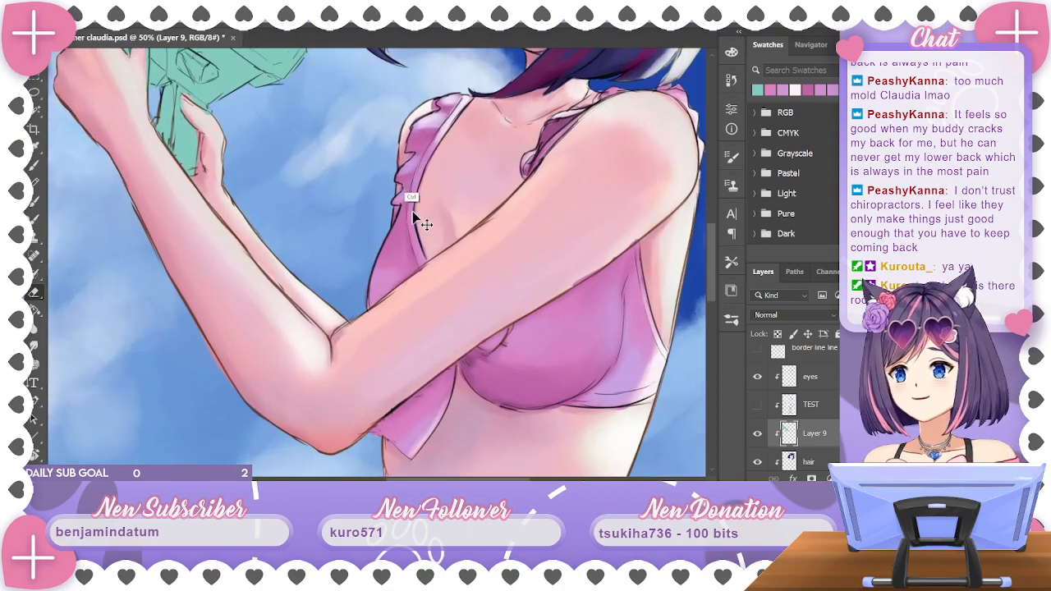
{"action": "key", "text": "ctrl+plus"}
{"action": "left_click_drag", "start_coordinate": [361, 131], "coordinate": [640, 231]}
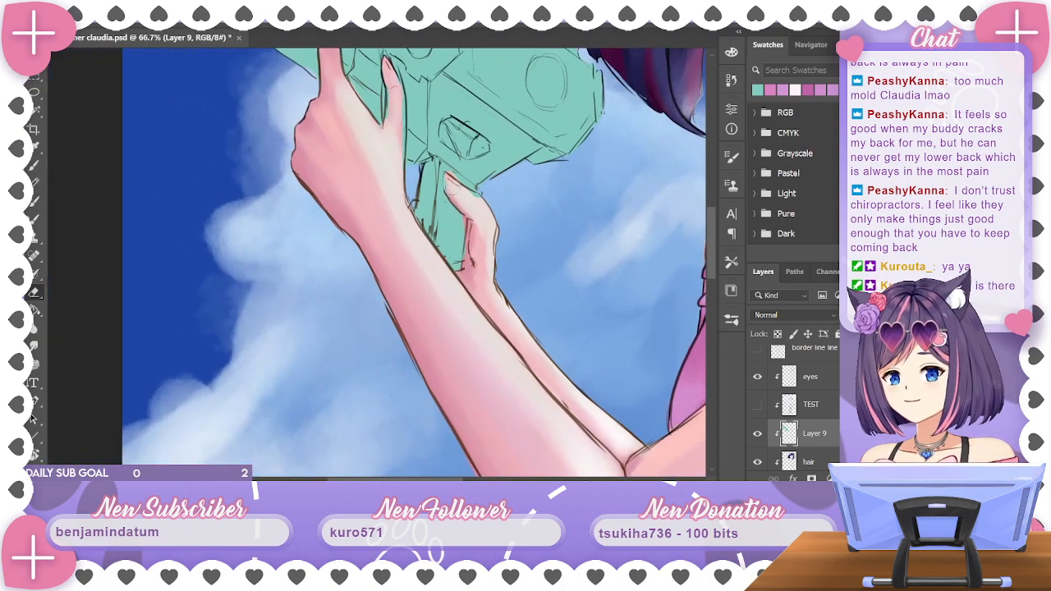
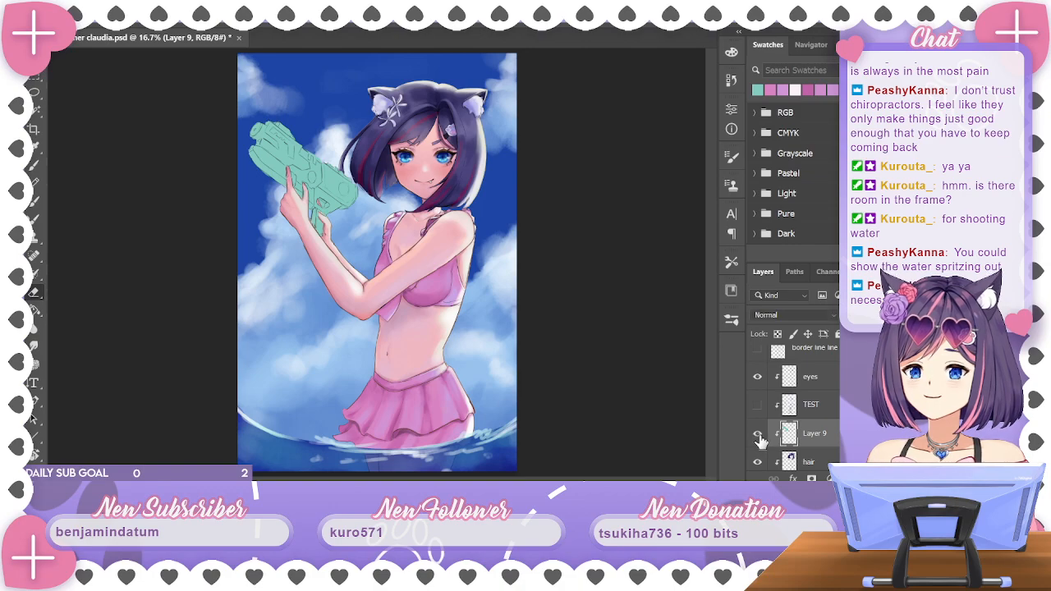
Lock the transparent pixels of the water gun's colour layer, Layer 9
{"action": "key", "text": "ctrl+plus"}
{"action": "key", "text": "ctrl+plus"}
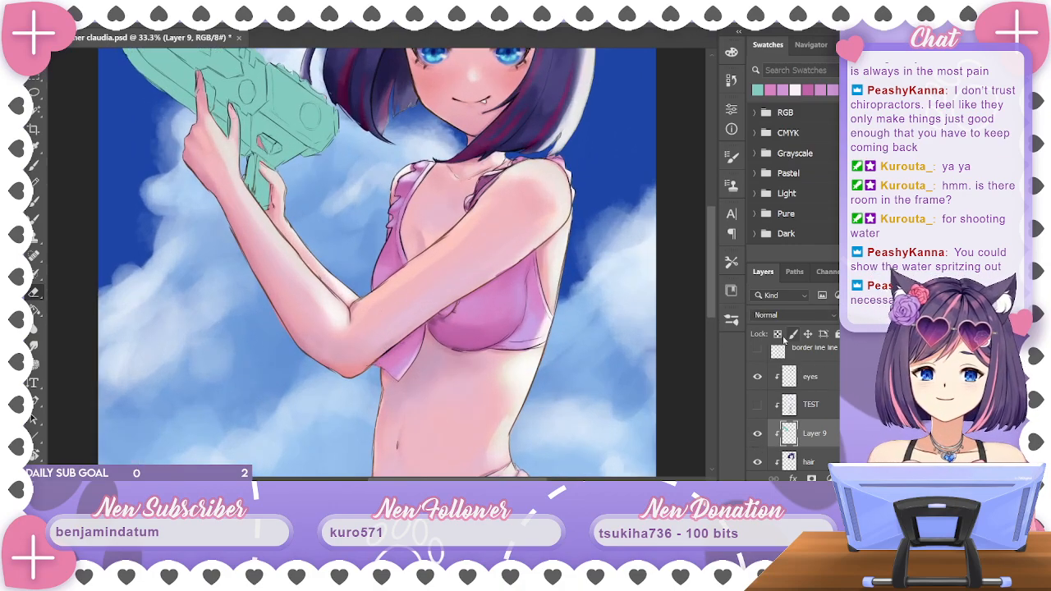
{"action": "left_click", "coordinate": [778, 334]}
{"action": "left_click_drag", "start_coordinate": [481, 246], "coordinate": [677, 376]}
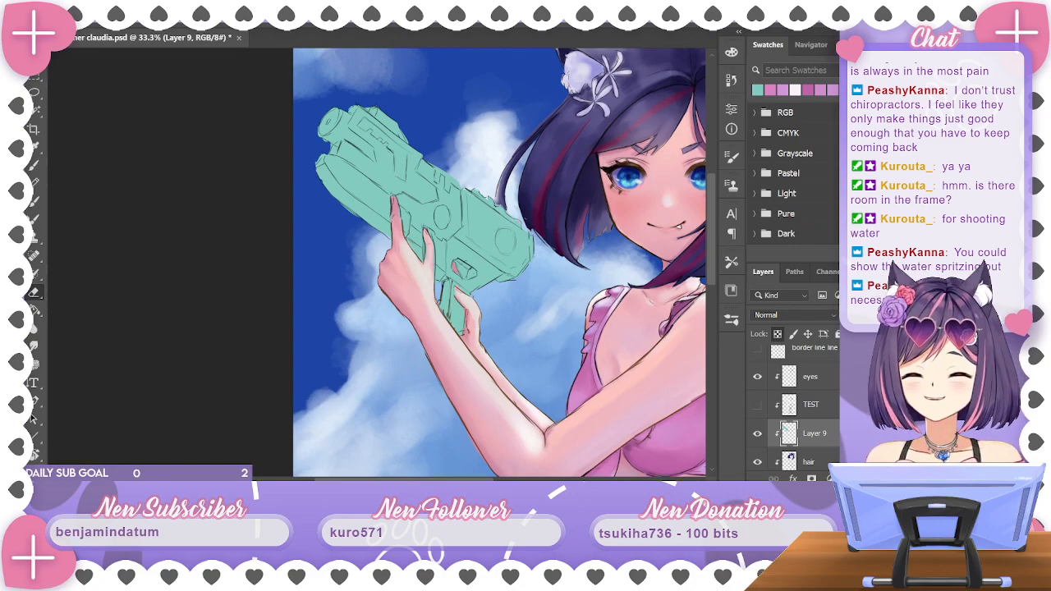
Hide Layer 9 copy and the border line layer in the other open document and return to the illustration
{"action": "scroll", "coordinate": [792, 402], "scroll_direction": "down", "scroll_amount": 5}
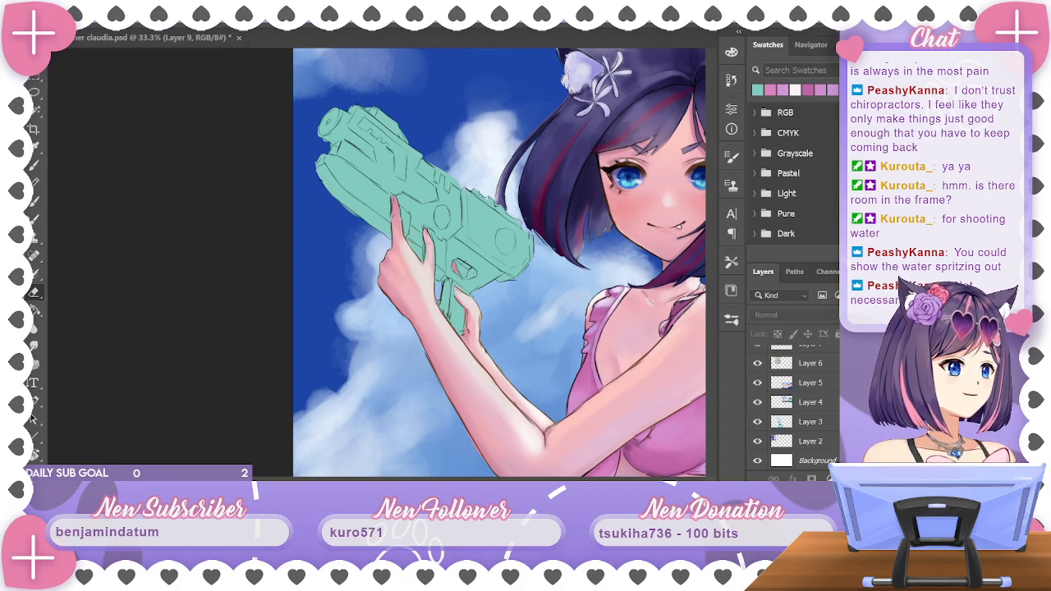
{"action": "scroll", "coordinate": [784, 444], "scroll_direction": "up", "scroll_amount": 4}
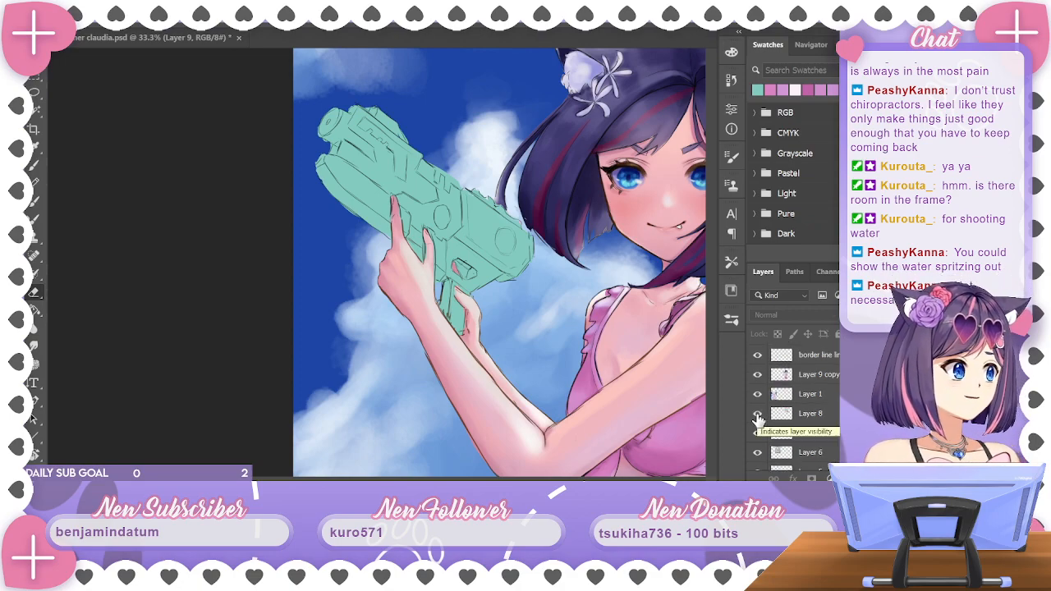
{"action": "left_click", "coordinate": [757, 374]}
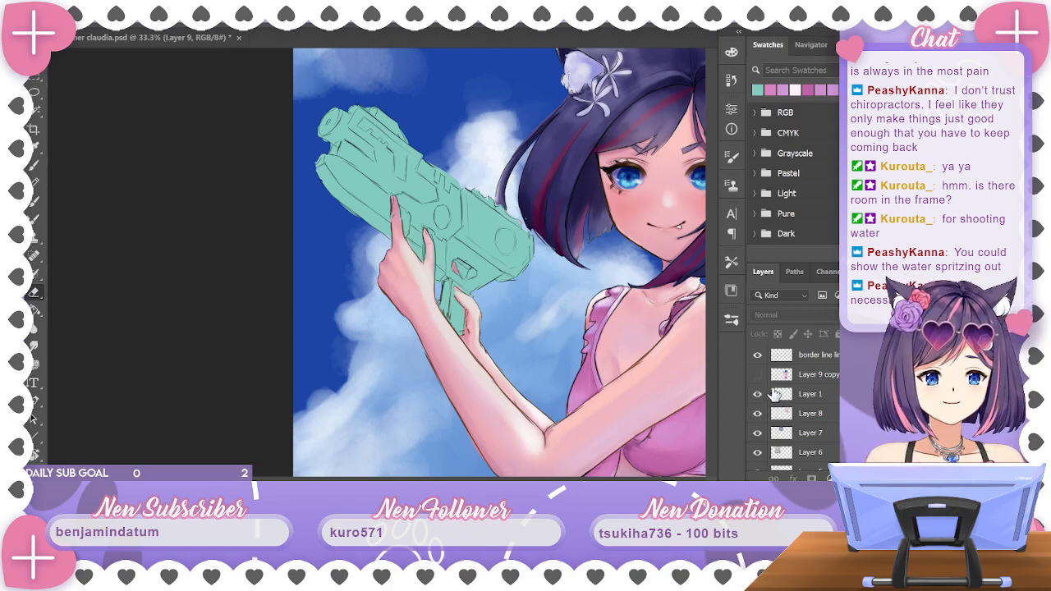
{"action": "left_click", "coordinate": [757, 354]}
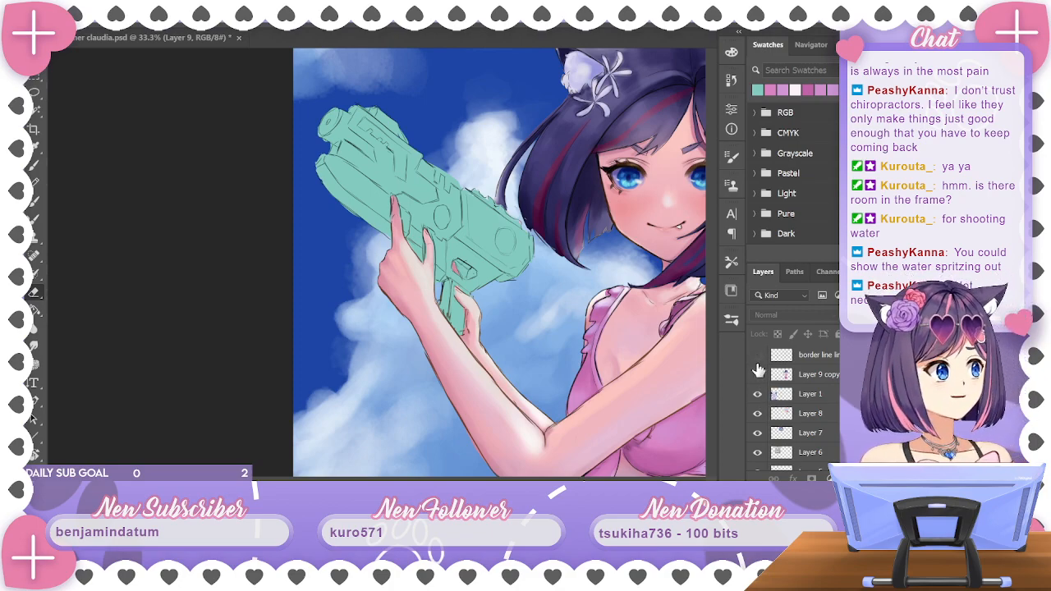
{"action": "left_click", "coordinate": [634, 38]}
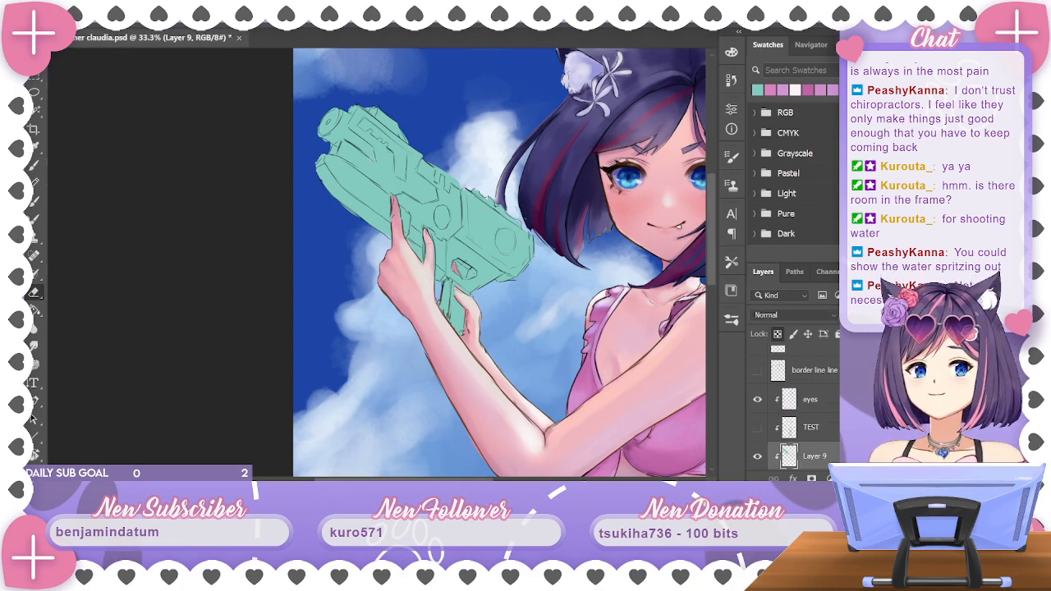
Switch to the Brush tool, choose a brush preset and pick a darker teal for shading the water gun
{"action": "left_click_drag", "start_coordinate": [461, 186], "coordinate": [412, 163]}
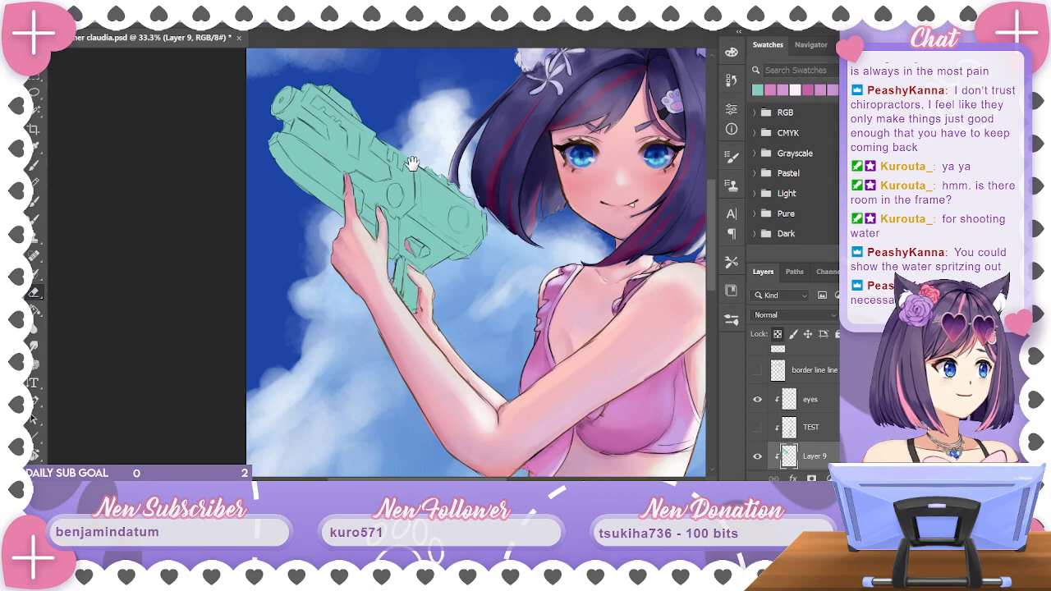
{"action": "left_click_drag", "start_coordinate": [412, 163], "coordinate": [433, 181]}
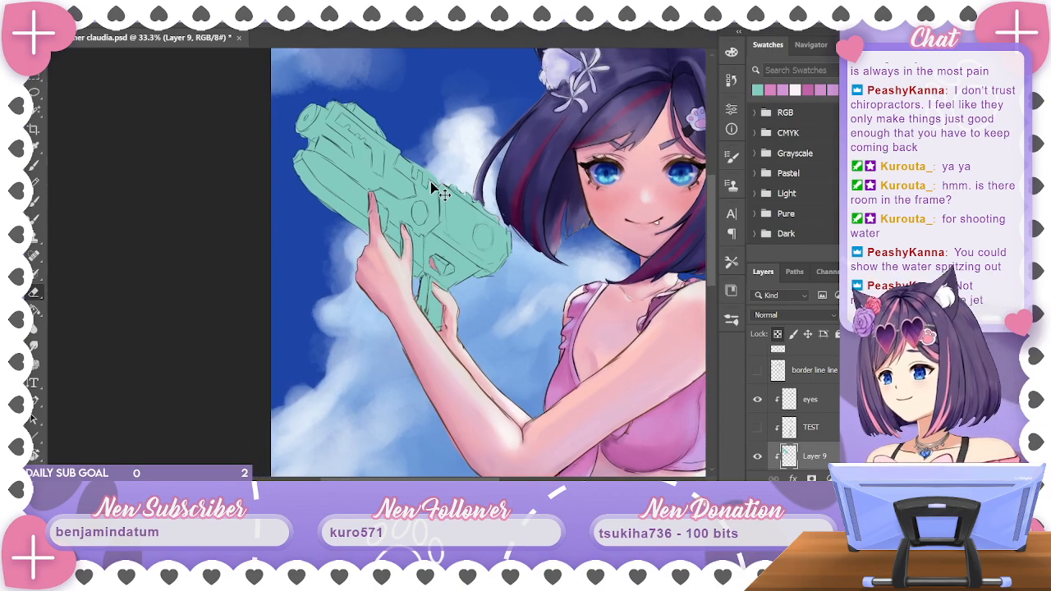
{"action": "key", "text": "ctrl+plus"}
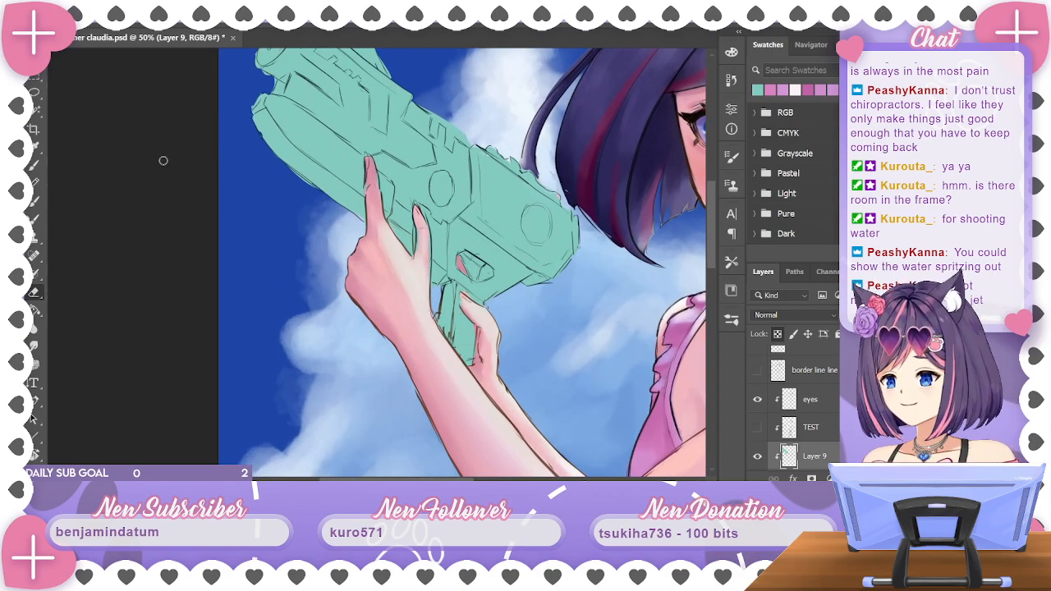
{"action": "left_click", "coordinate": [38, 165]}
{"action": "left_click", "coordinate": [72, 20]}
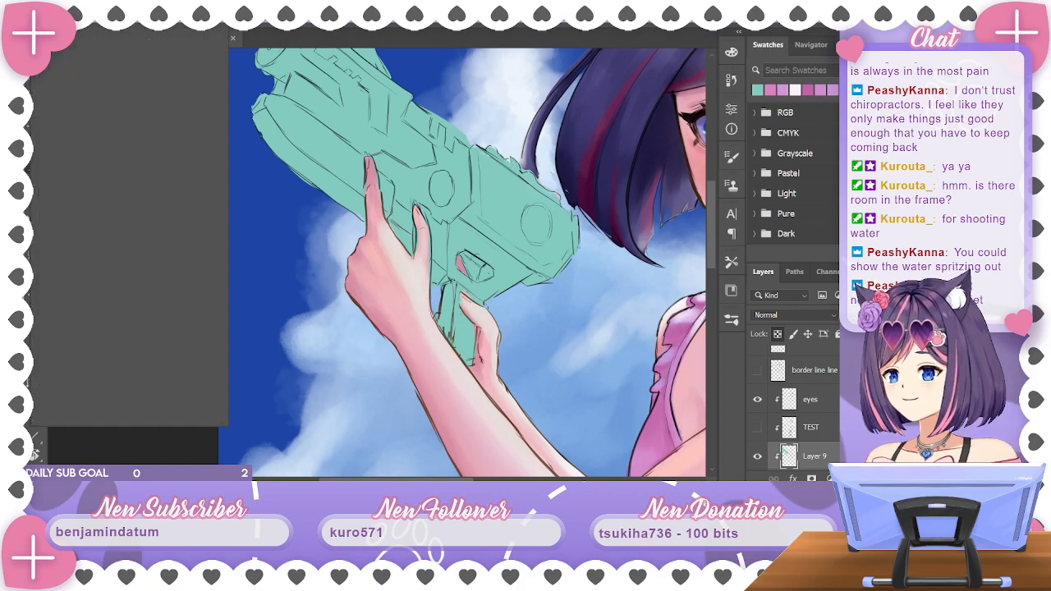
{"action": "left_click", "coordinate": [171, 307]}
{"action": "key", "text": "Return"}
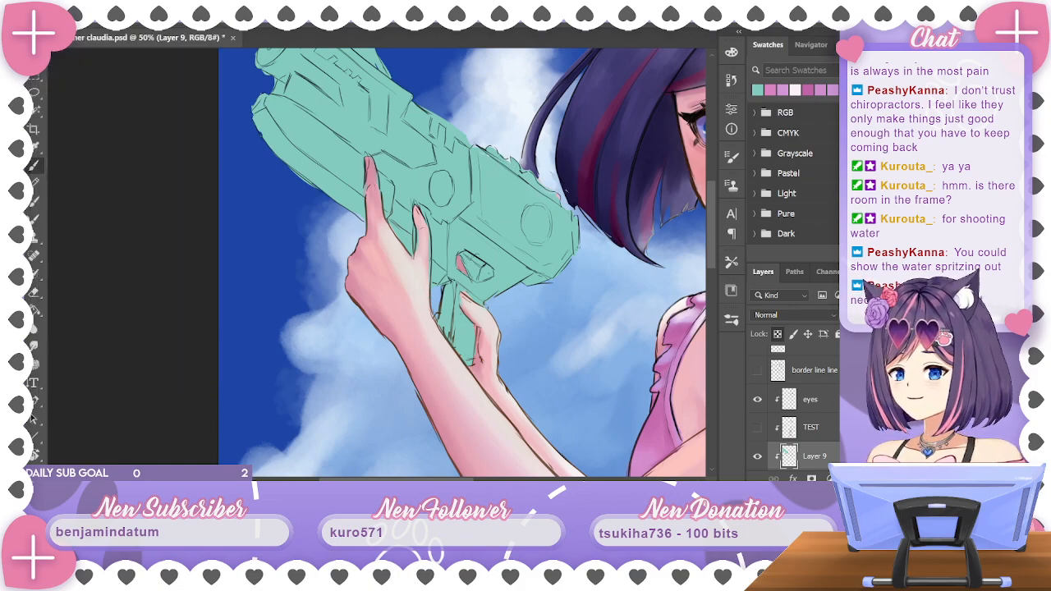
{"action": "left_click", "coordinate": [731, 52]}
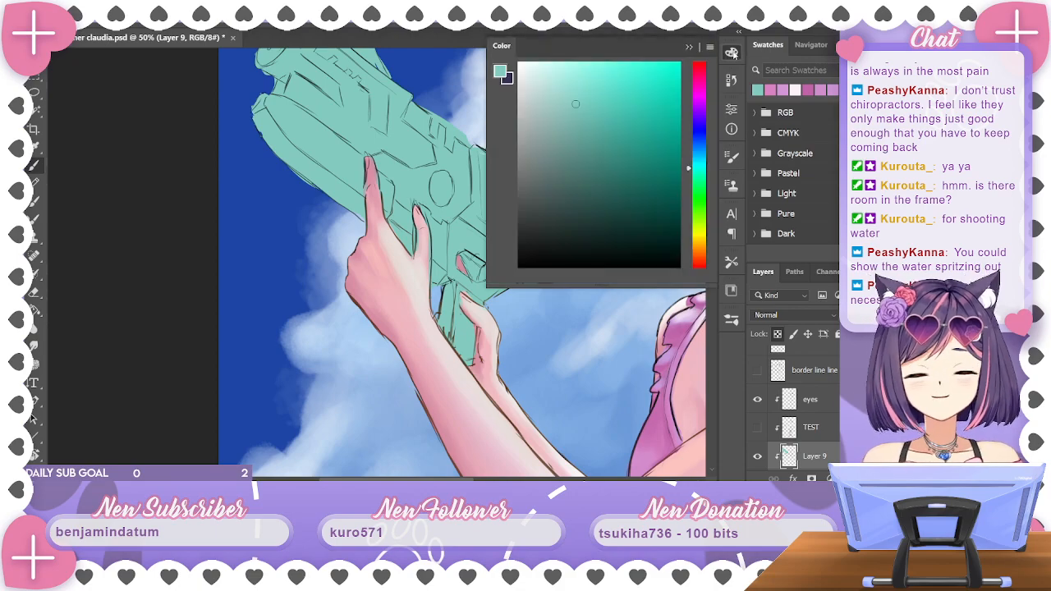
{"action": "left_click_drag", "start_coordinate": [594, 105], "coordinate": [602, 129]}
{"action": "left_click", "coordinate": [689, 47]}
Try darker teal strokes along the underside of the water gun's barrel and undo them
{"action": "left_click_drag", "start_coordinate": [266, 110], "coordinate": [375, 211]}
{"action": "key", "text": "ctrl+z"}
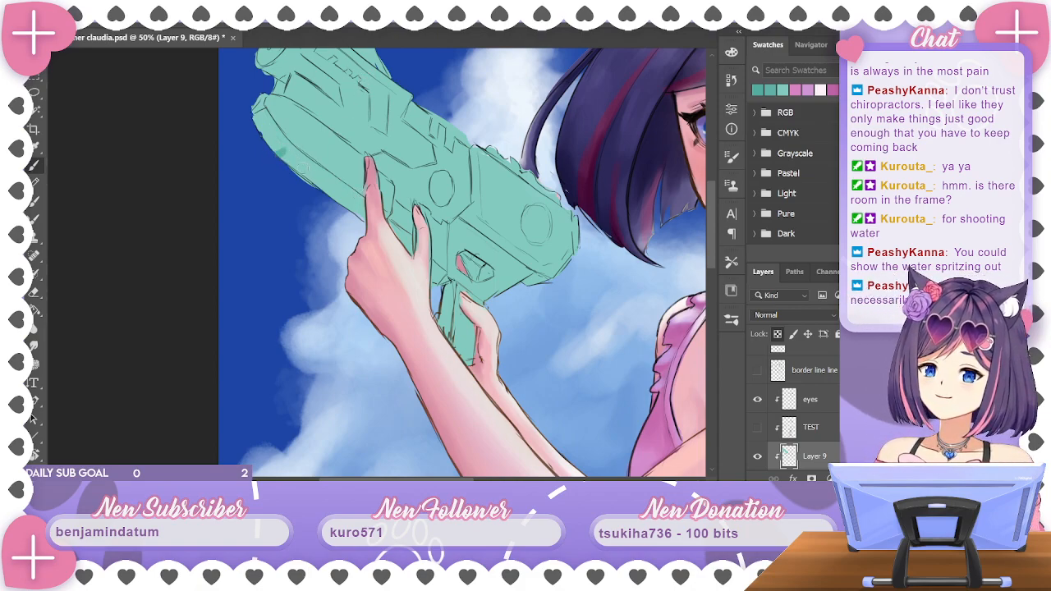
{"action": "mouse_move", "coordinate": [306, 169]}
{"action": "left_mouse_down"}
{"action": "mouse_move", "coordinate": [292, 164]}
{"action": "mouse_move", "coordinate": [341, 203]}
{"action": "left_mouse_up"}
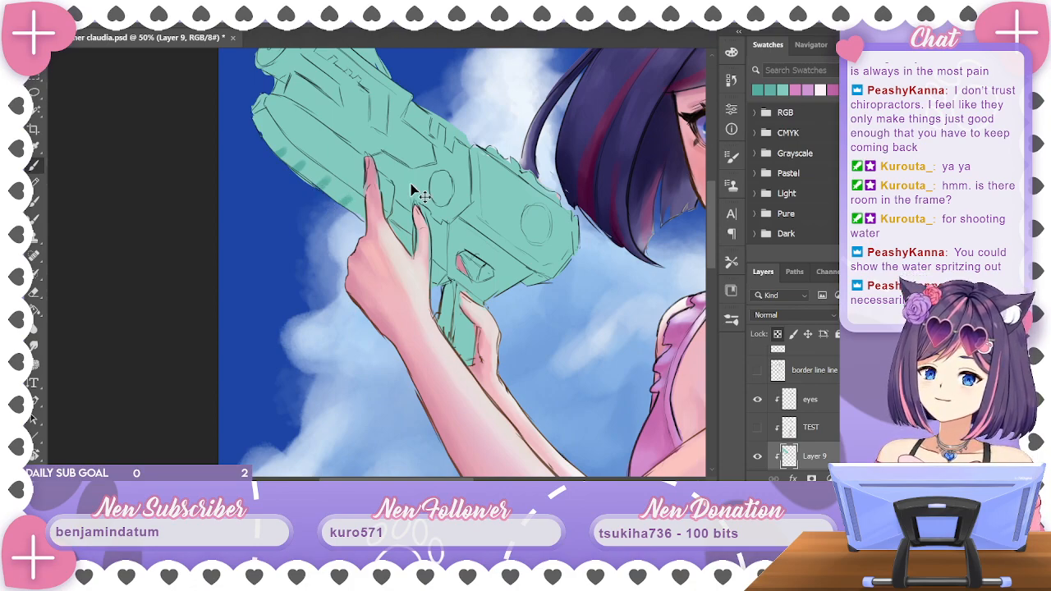
{"action": "key", "text": "ctrl+z"}
{"action": "key", "text": "ctrl+z"}
{"action": "key", "text": "ctrl+z"}
{"action": "key", "text": "ctrl+z"}
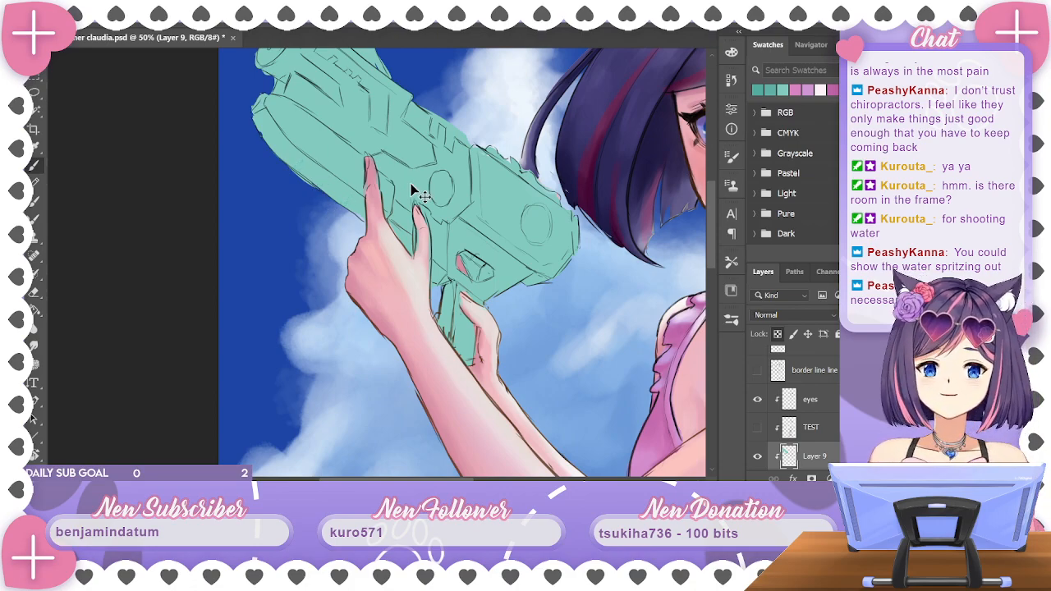
Select the Color Balance 1 copy layer and erase the pink inside the water gun's small opening
{"action": "key", "text": "ctrl+minus"}
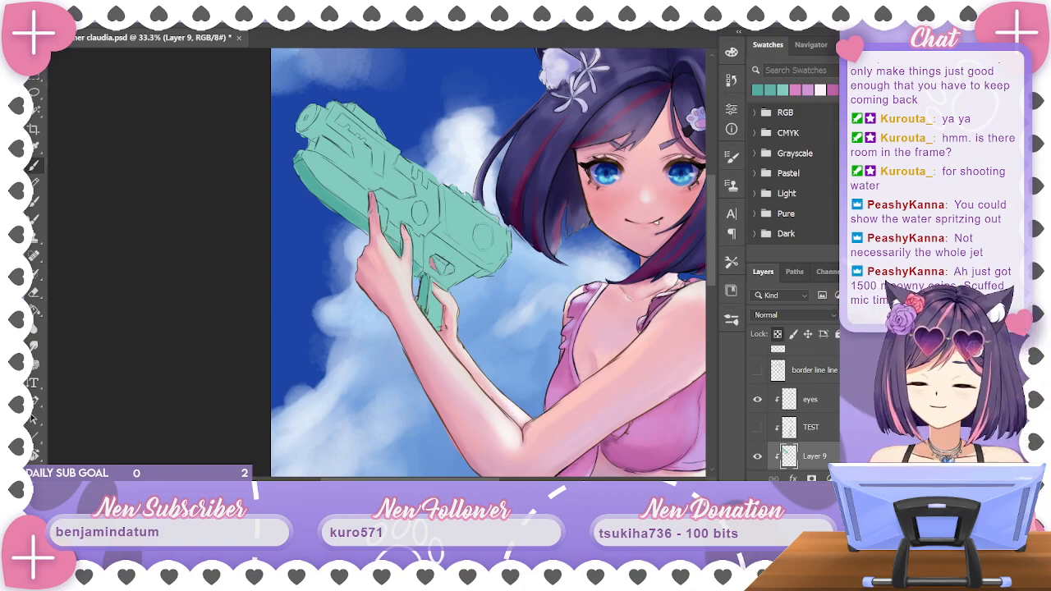
{"action": "scroll", "coordinate": [801, 410], "scroll_direction": "down", "scroll_amount": 10}
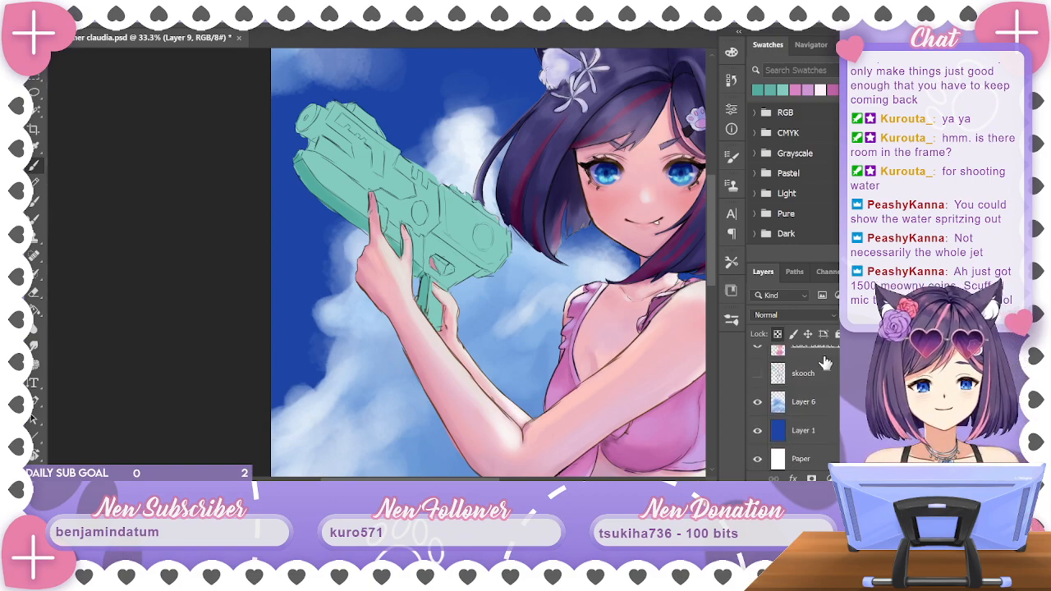
{"action": "left_click", "coordinate": [821, 361]}
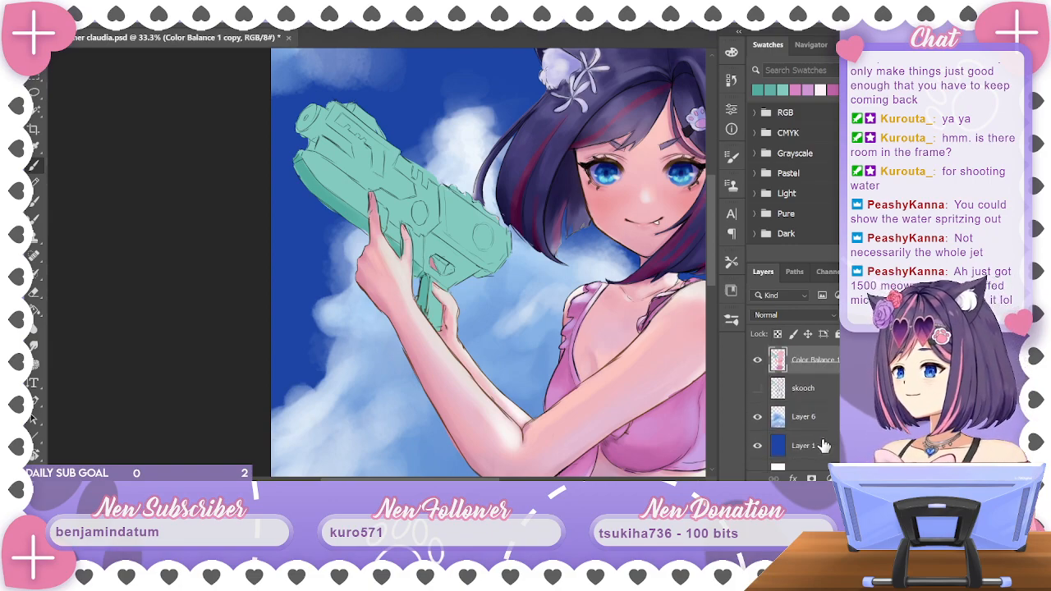
{"action": "key", "text": "ctrl+plus"}
{"action": "key", "text": "ctrl+plus"}
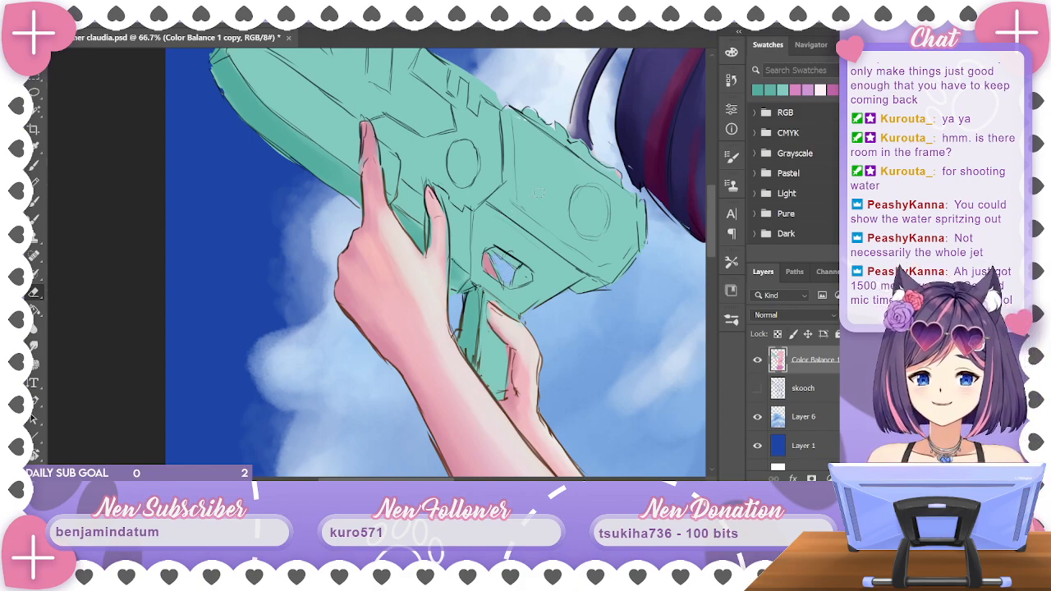
Compare the artwork with and without the cloud layer, Layer 6, and check the water gun at several distances
{"action": "left_click", "coordinate": [757, 418]}
{"action": "left_click", "coordinate": [758, 419]}
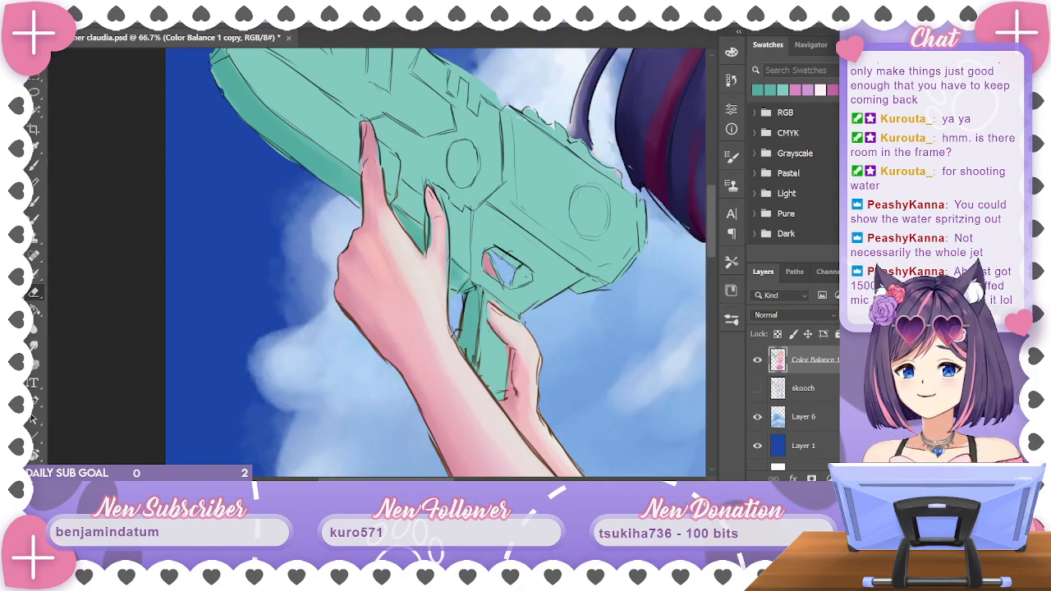
{"action": "key", "text": "ctrl+minus"}
{"action": "key", "text": "ctrl+minus"}
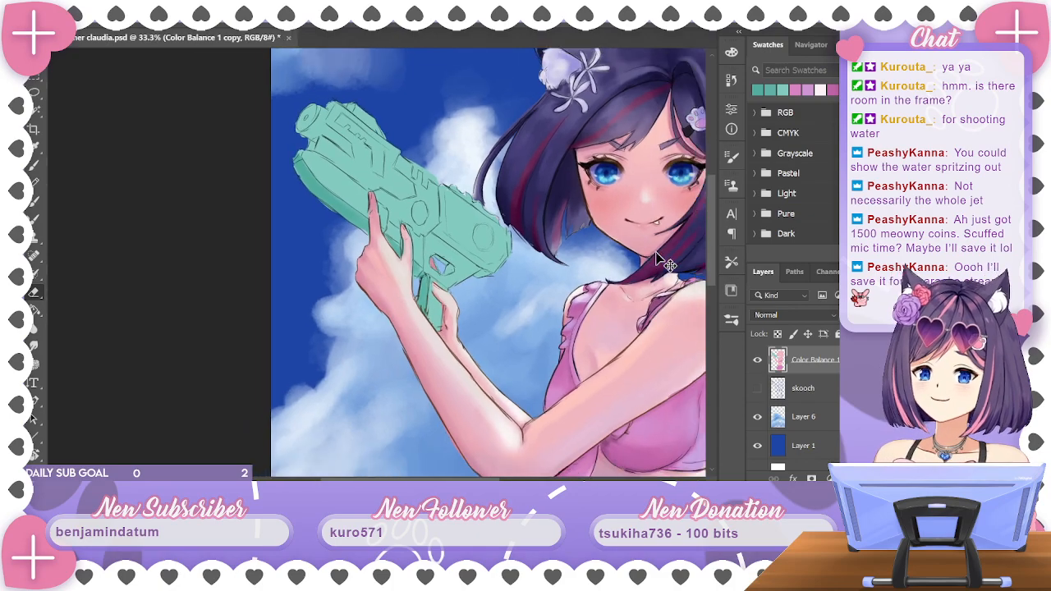
{"action": "key", "text": "ctrl+minus"}
{"action": "key", "text": "ctrl+plus"}
{"action": "key", "text": "ctrl+plus"}
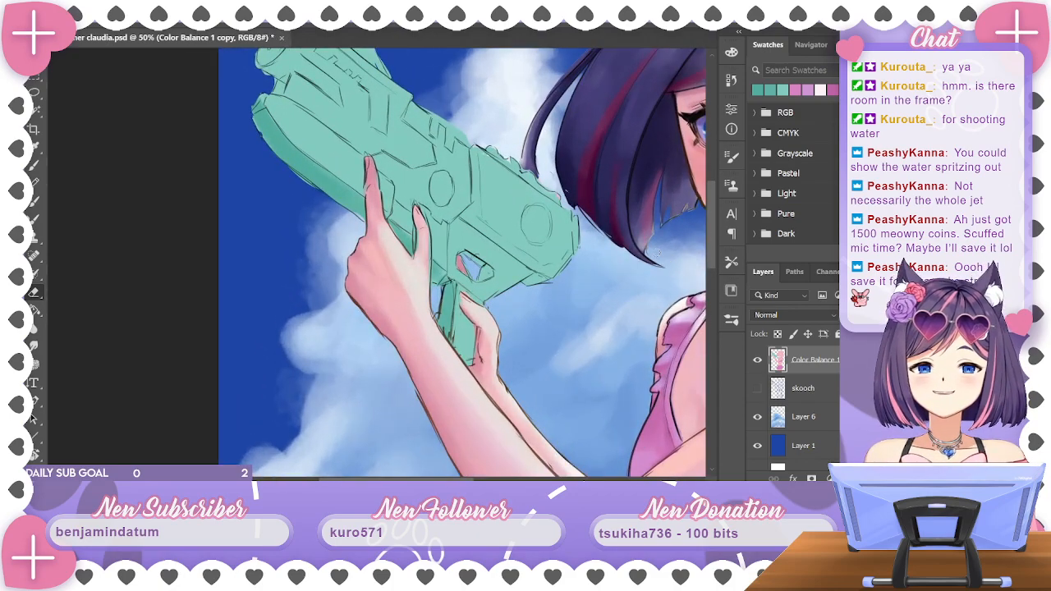
Choose the white swatch, select the skin layer and toggle its visibility to check the shading around the gun
{"action": "left_click", "coordinate": [819, 90]}
{"action": "scroll", "coordinate": [800, 403], "scroll_direction": "up", "scroll_amount": 3}
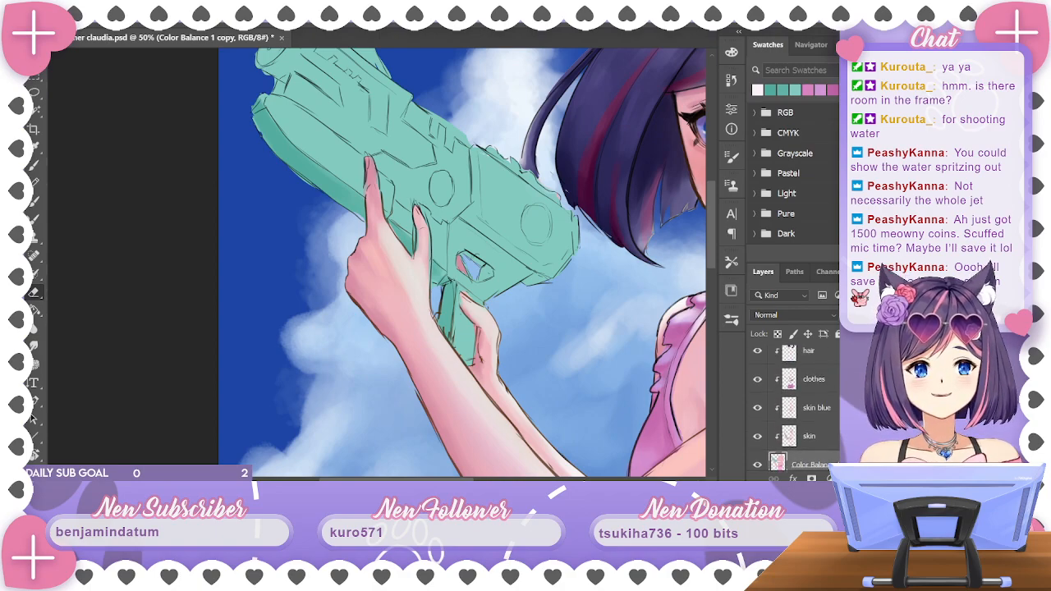
{"action": "left_click", "coordinate": [789, 417]}
{"action": "left_click", "coordinate": [757, 417]}
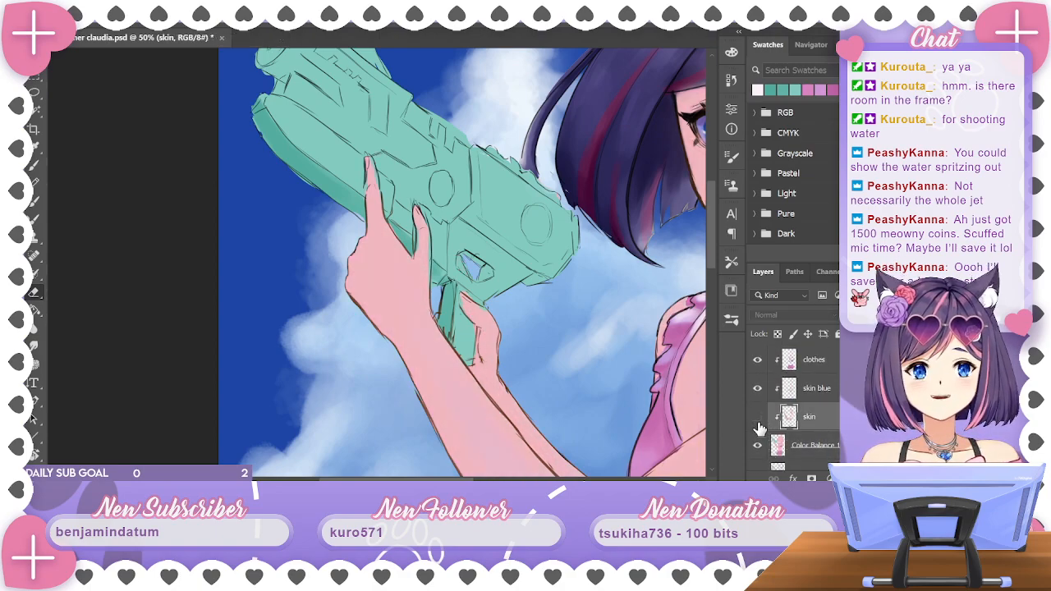
{"action": "left_click", "coordinate": [757, 417]}
{"action": "left_click", "coordinate": [757, 417]}
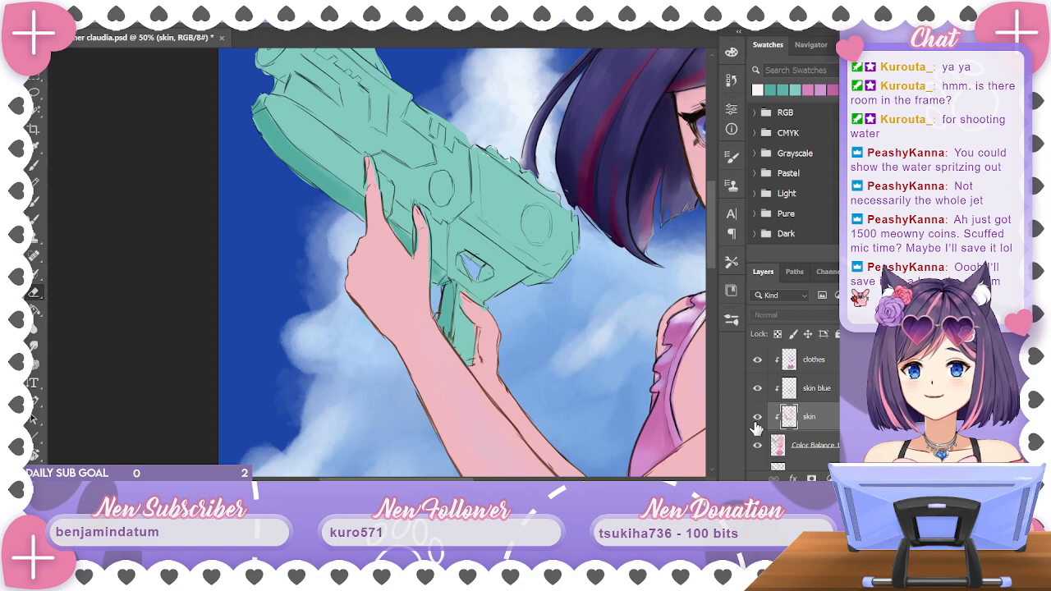
Show the skin layer's shading again and look through the layer stack up to the eyes layer
{"action": "left_click", "coordinate": [756, 417]}
{"action": "scroll", "coordinate": [801, 403], "scroll_direction": "up", "scroll_amount": 2}
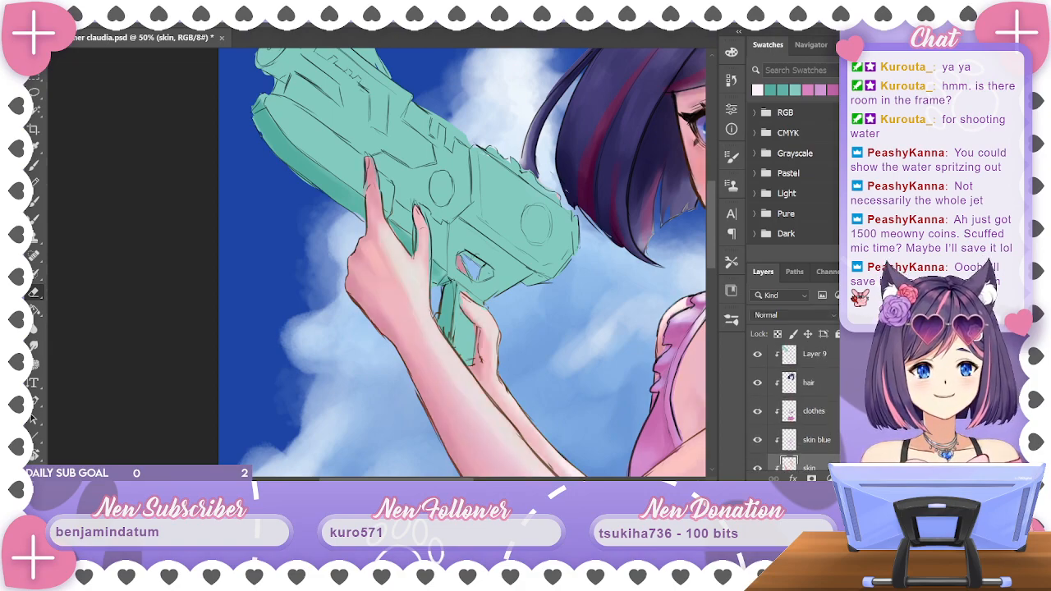
{"action": "scroll", "coordinate": [800, 403], "scroll_direction": "down", "scroll_amount": 2}
{"action": "scroll", "coordinate": [801, 402], "scroll_direction": "up", "scroll_amount": 1}
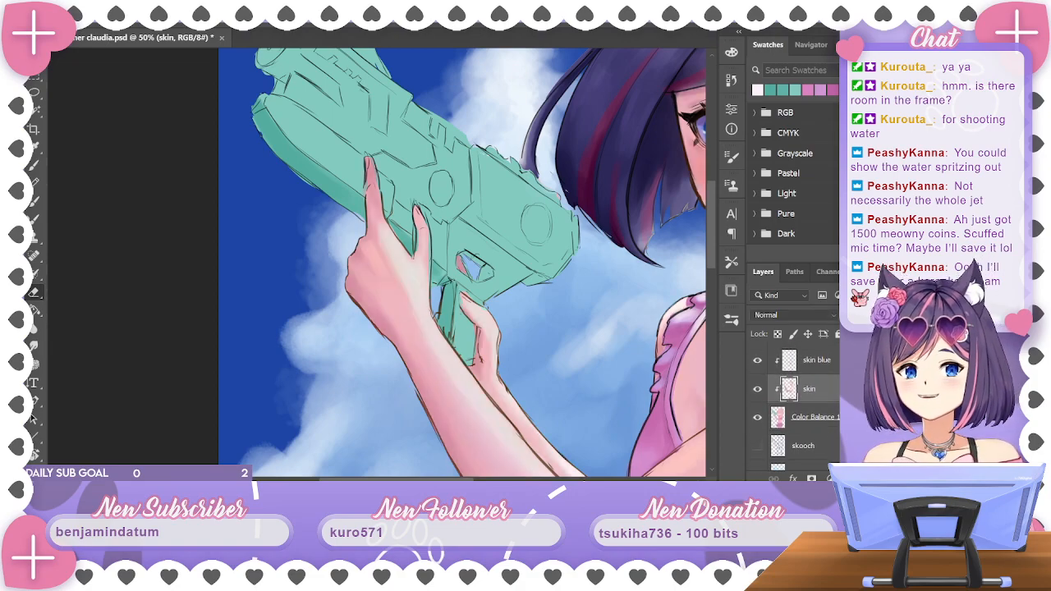
{"action": "scroll", "coordinate": [792, 402], "scroll_direction": "up", "scroll_amount": 1}
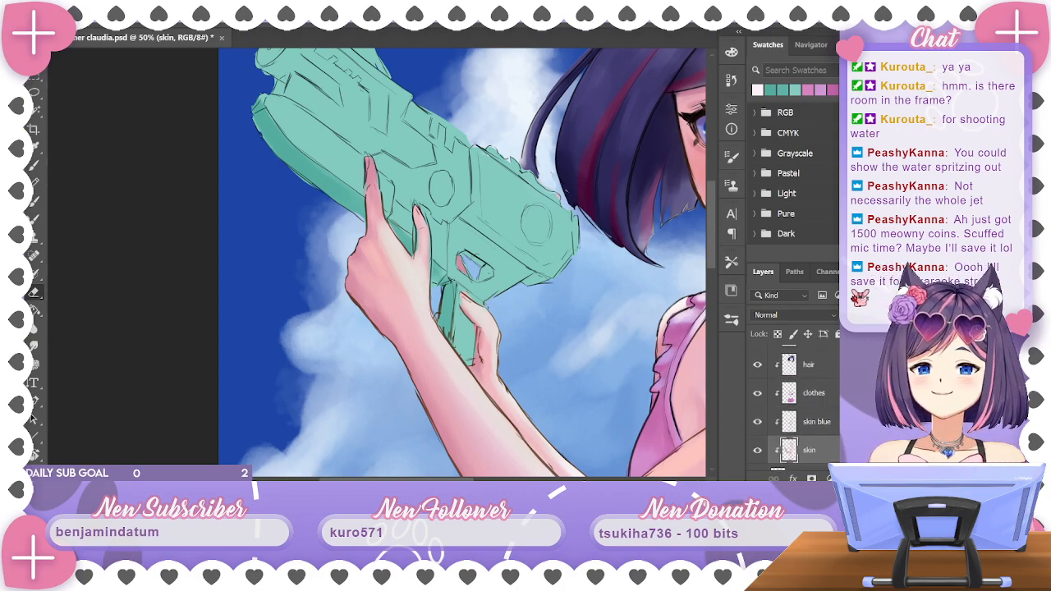
{"action": "scroll", "coordinate": [792, 407], "scroll_direction": "up", "scroll_amount": 5}
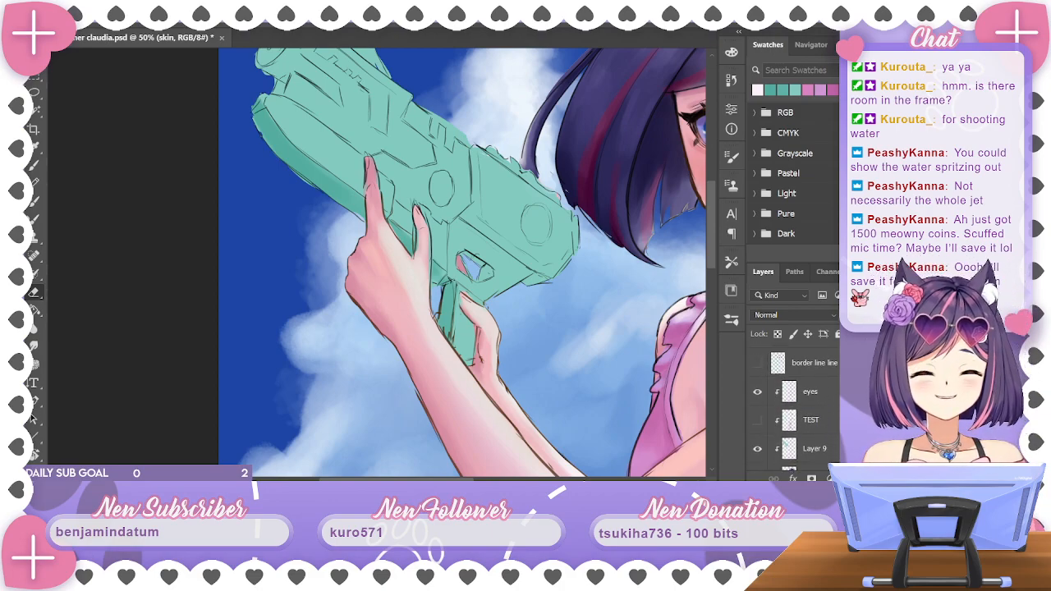
{"action": "scroll", "coordinate": [788, 410], "scroll_direction": "up", "scroll_amount": 1}
{"action": "left_click", "coordinate": [764, 417]}
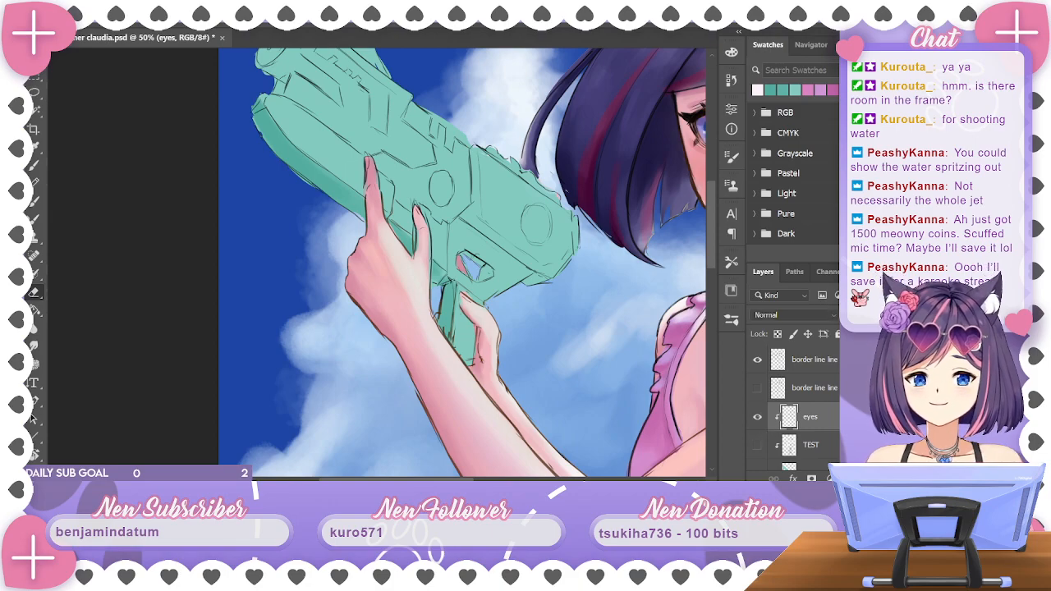
{"action": "scroll", "coordinate": [792, 406], "scroll_direction": "down", "scroll_amount": 6}
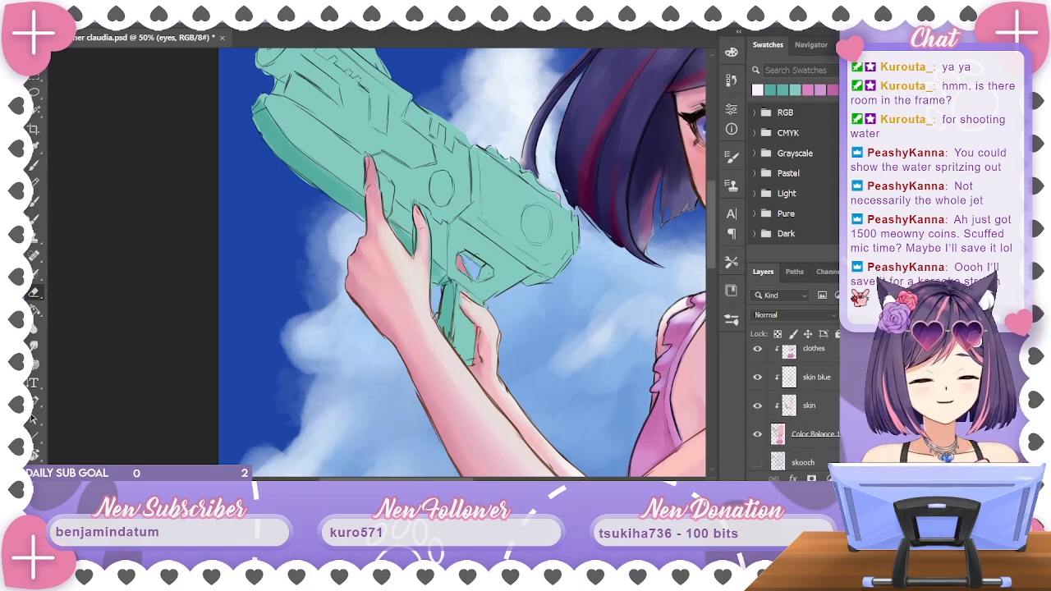
{"action": "scroll", "coordinate": [792, 406], "scroll_direction": "down", "scroll_amount": 1}
{"action": "scroll", "coordinate": [792, 411], "scroll_direction": "down", "scroll_amount": 2}
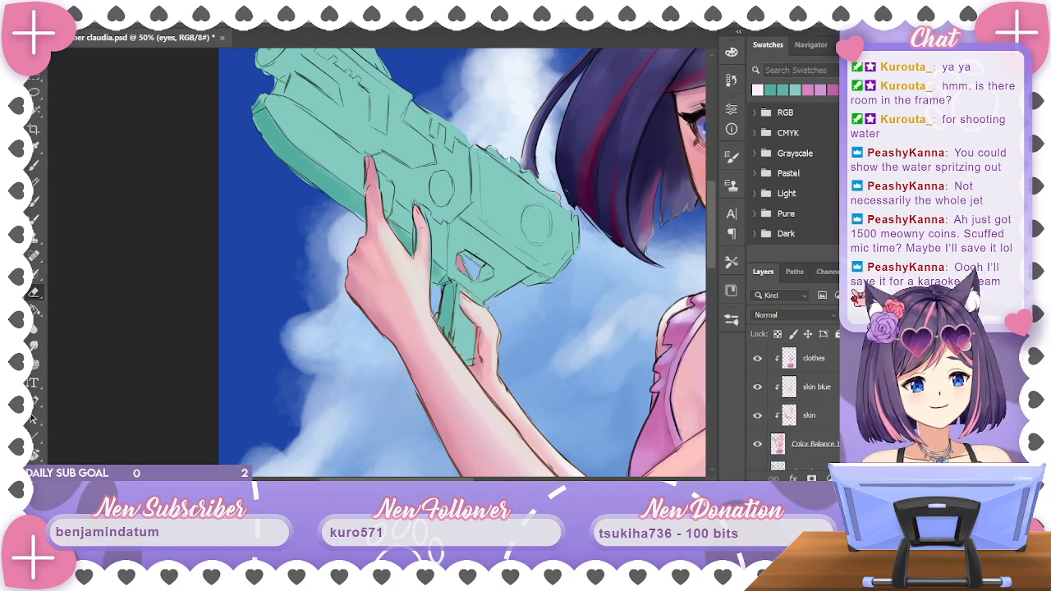
Select the cloud layer, Layer 6, and choose the Block Painter_Sick Blender! brush from the elite brushes set
{"action": "left_click", "coordinate": [803, 419]}
{"action": "left_click", "coordinate": [33, 166]}
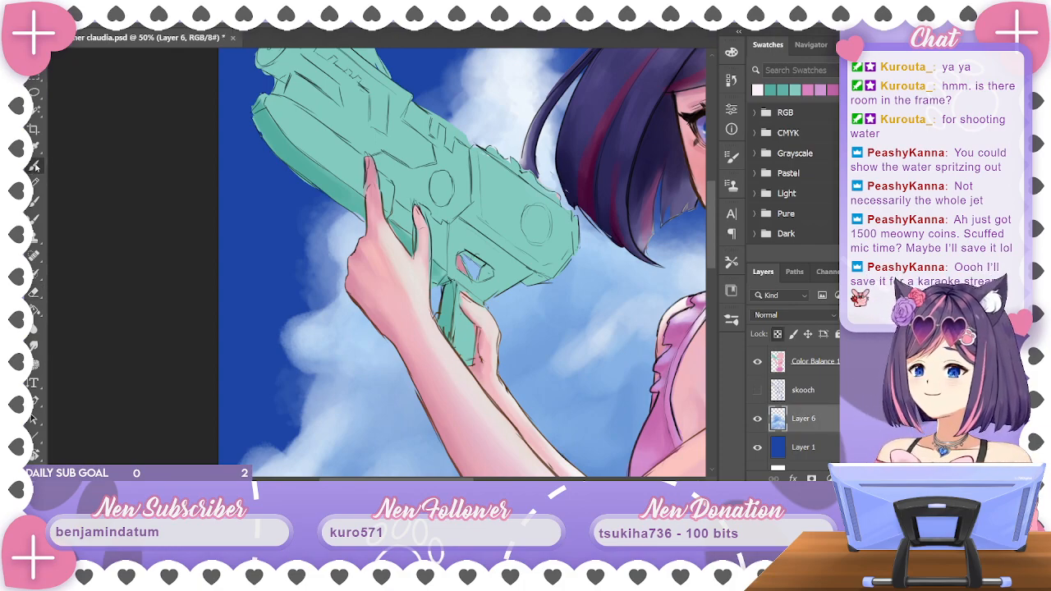
{"action": "left_click", "coordinate": [52, 20]}
{"action": "left_click_drag", "start_coordinate": [191, 337], "coordinate": [192, 373]}
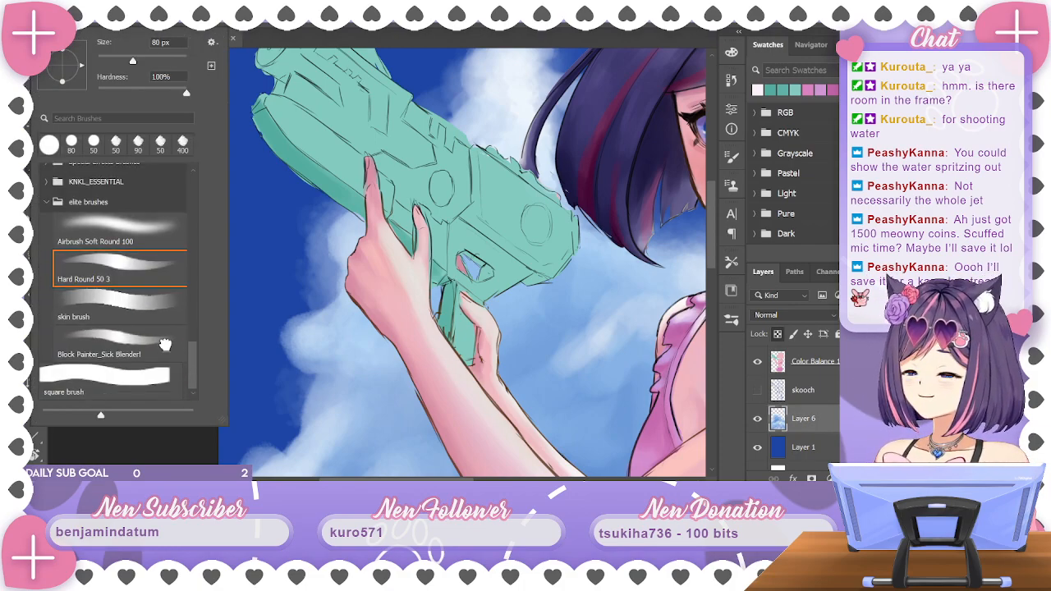
{"action": "left_click", "coordinate": [165, 345]}
{"action": "left_click", "coordinate": [524, 138]}
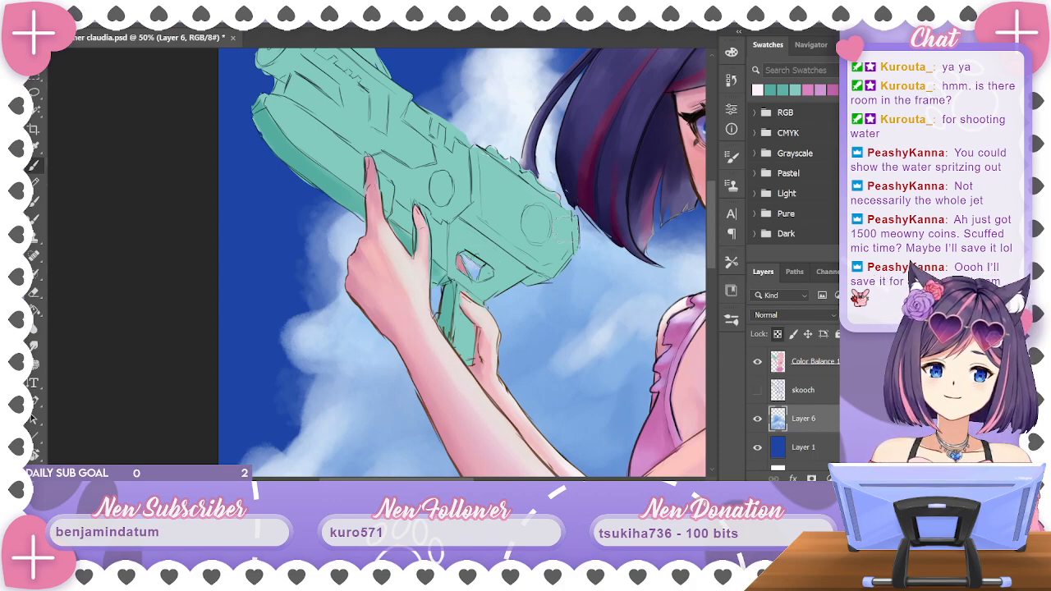
Examine the illustration at several zoom levels, from the whole figure to the water gun, arms and face
{"action": "left_click_drag", "start_coordinate": [538, 226], "coordinate": [501, 135]}
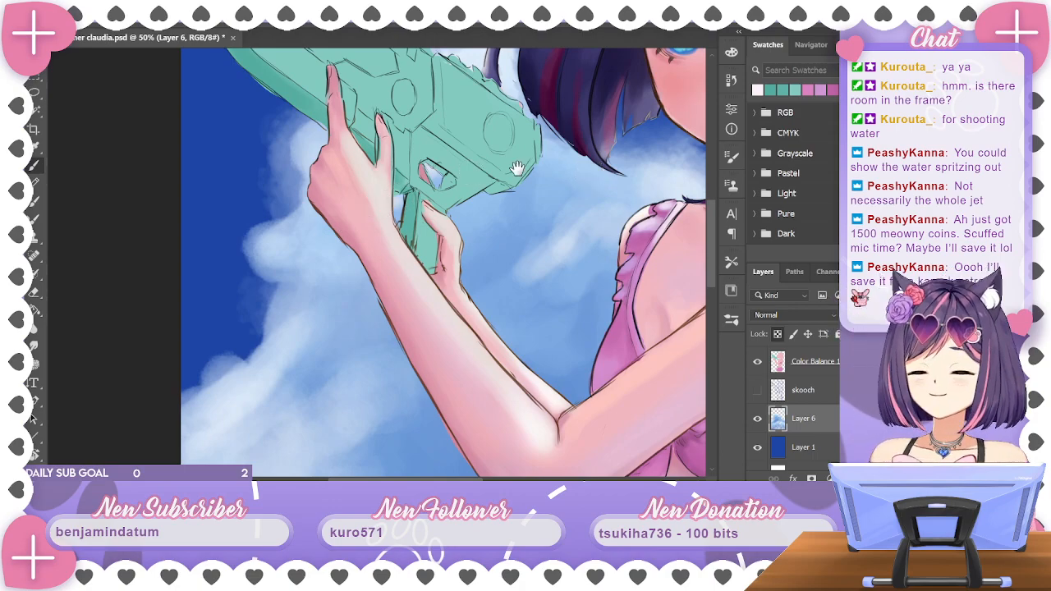
{"action": "left_click_drag", "start_coordinate": [607, 171], "coordinate": [622, 313]}
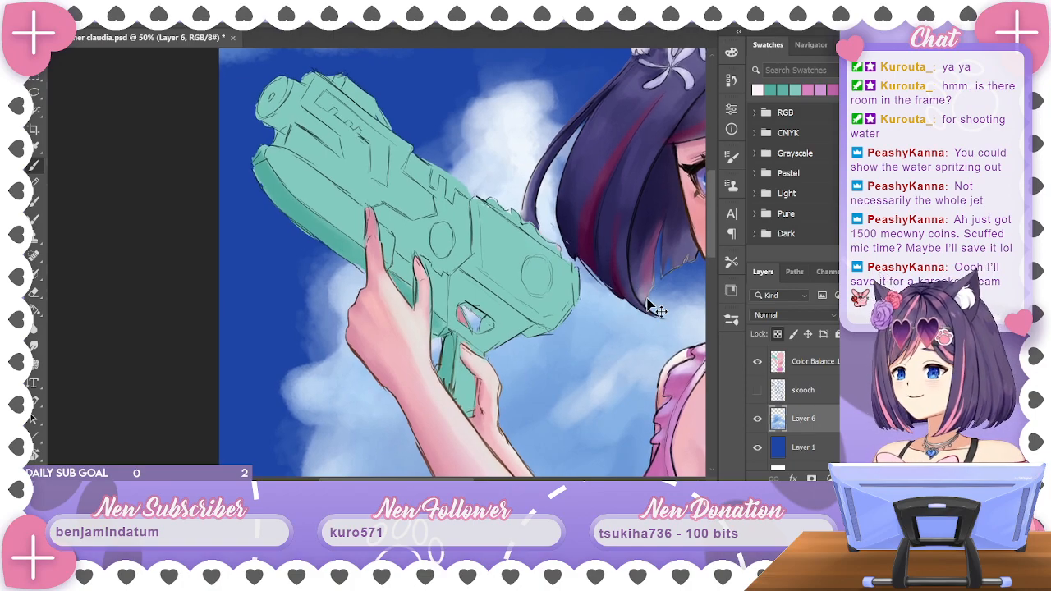
{"action": "key", "text": "ctrl+minus"}
{"action": "key", "text": "ctrl+minus"}
{"action": "key", "text": "ctrl+minus"}
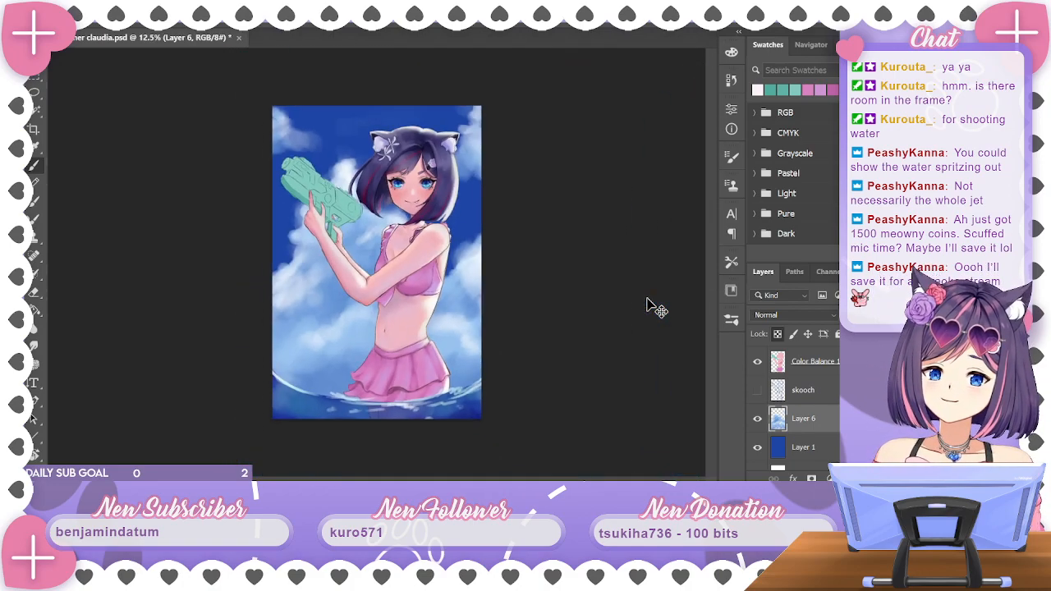
{"action": "key", "text": "ctrl+plus"}
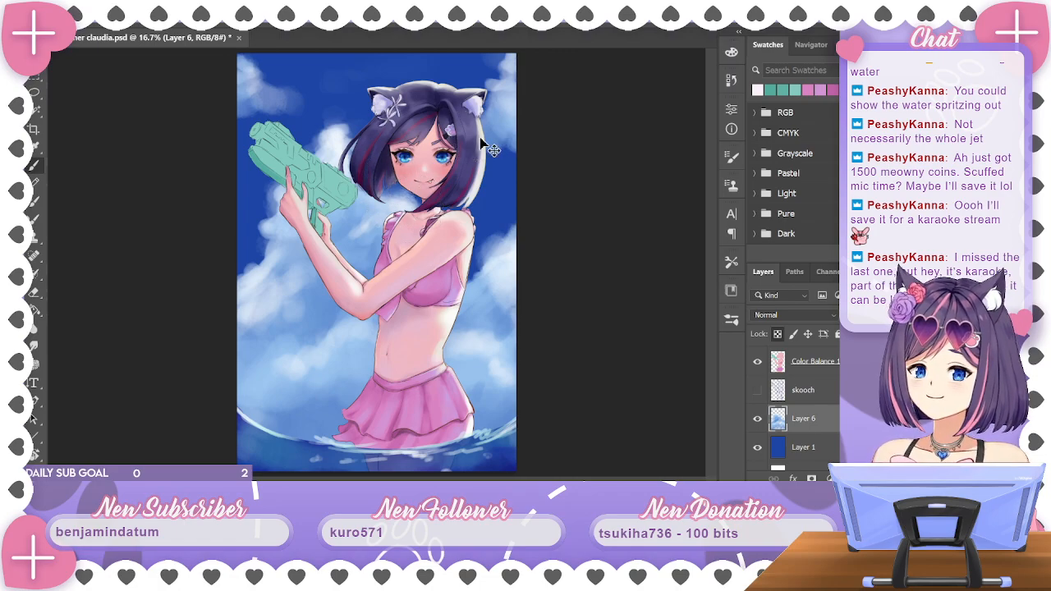
{"action": "key", "text": "ctrl+plus"}
{"action": "key", "text": "ctrl+minus"}
{"action": "key", "text": "ctrl+minus"}
{"action": "key", "text": "ctrl+plus"}
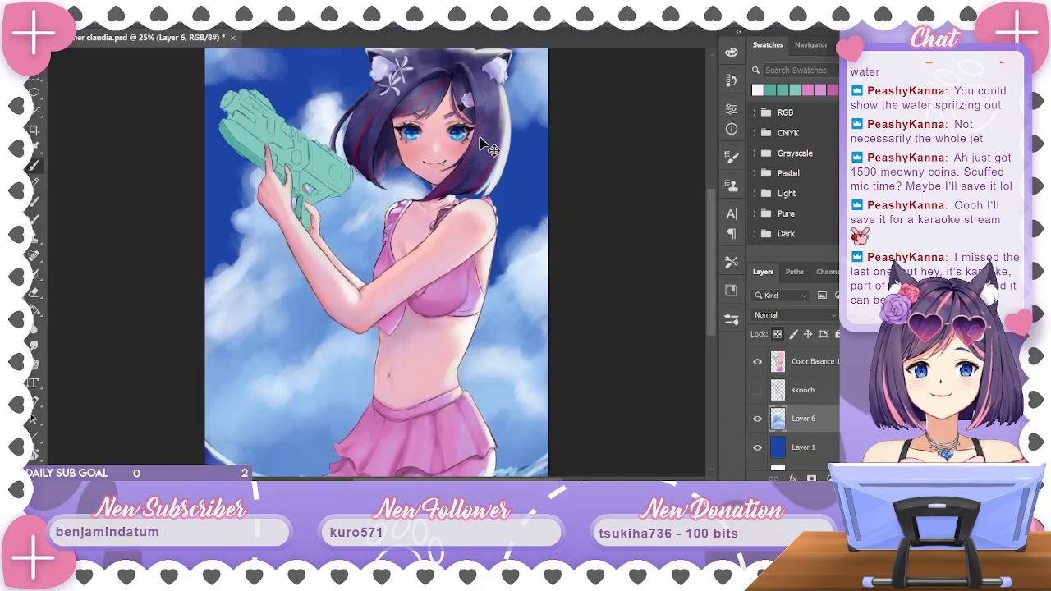
{"action": "key", "text": "ctrl+minus"}
{"action": "key", "text": "ctrl+plus"}
{"action": "key", "text": "ctrl+plus"}
{"action": "key", "text": "ctrl+plus"}
{"action": "key", "text": "ctrl+plus"}
{"action": "key", "text": "ctrl+minus"}
{"action": "key", "text": "ctrl+minus"}
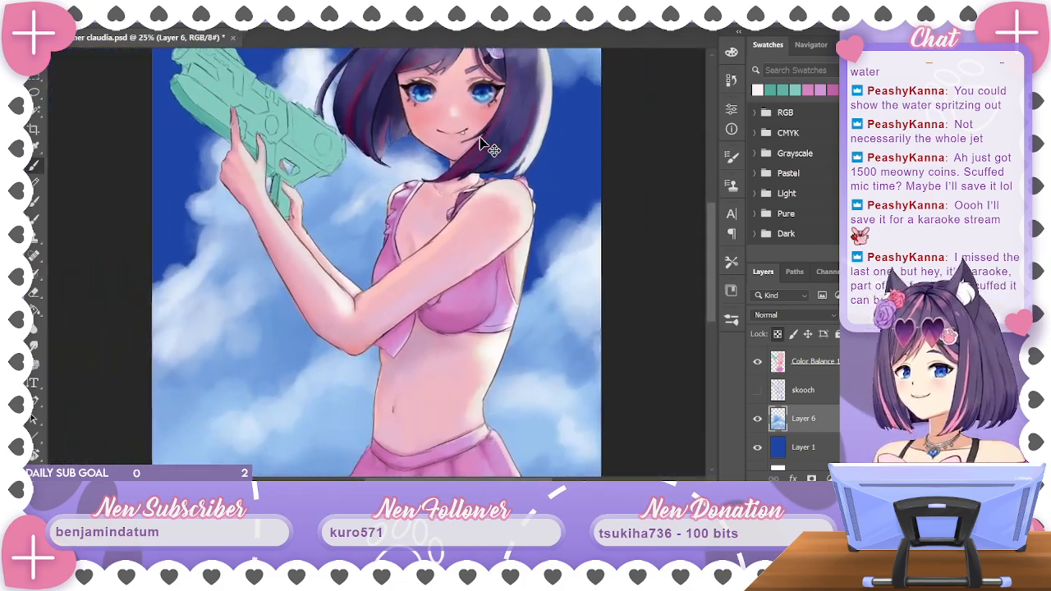
{"action": "key", "text": "ctrl+plus"}
{"action": "key", "text": "ctrl+plus"}
{"action": "key", "text": "ctrl+plus"}
{"action": "key", "text": "ctrl+minus"}
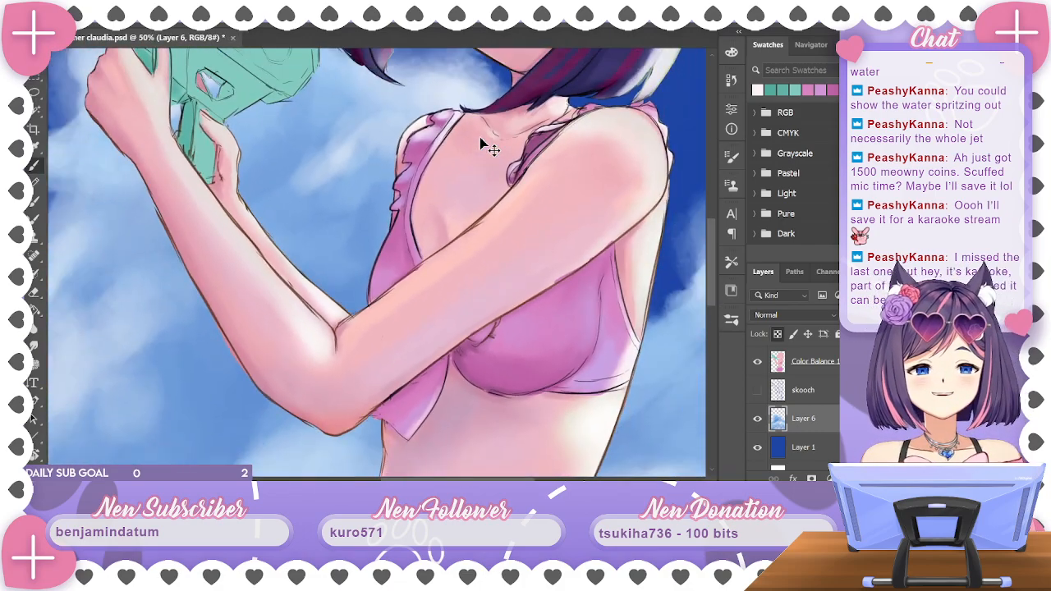
{"action": "key", "text": "ctrl+minus"}
{"action": "key", "text": "ctrl+minus"}
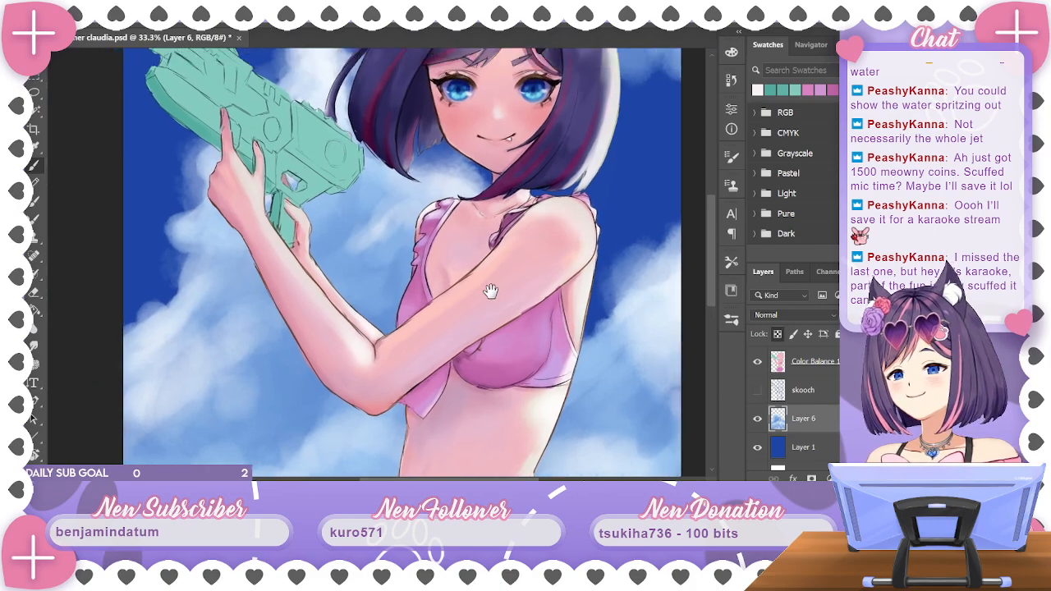
{"action": "key", "text": "ctrl+plus"}
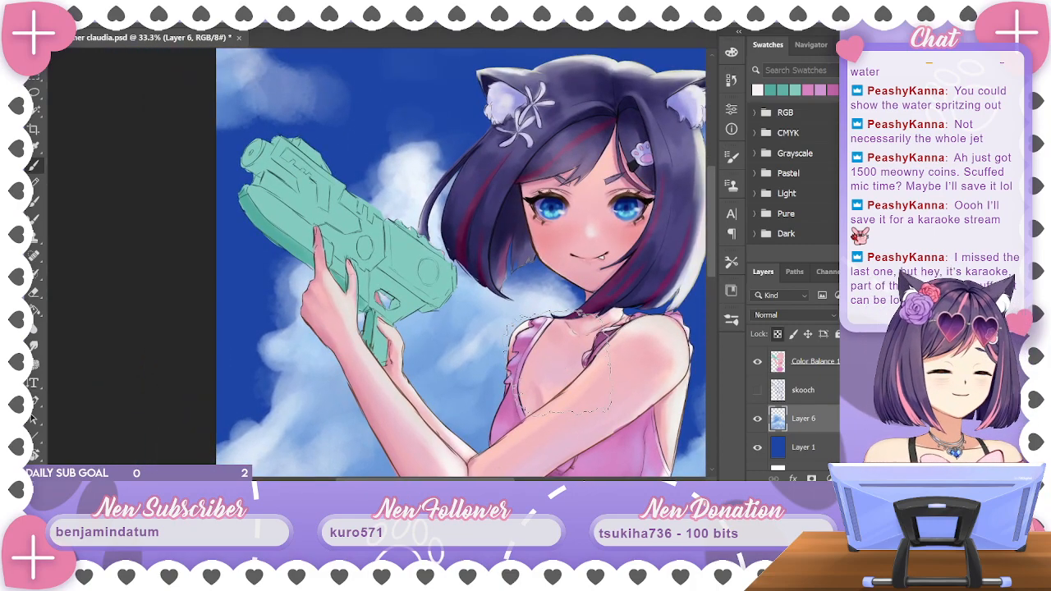
Paint pale highlights on Layer 9 along the water gun's rear edges and in its two round details, sampling the gun's teal for blending
{"action": "key", "text": "ctrl+d"}
{"action": "scroll", "coordinate": [793, 406], "scroll_direction": "up", "scroll_amount": 10}
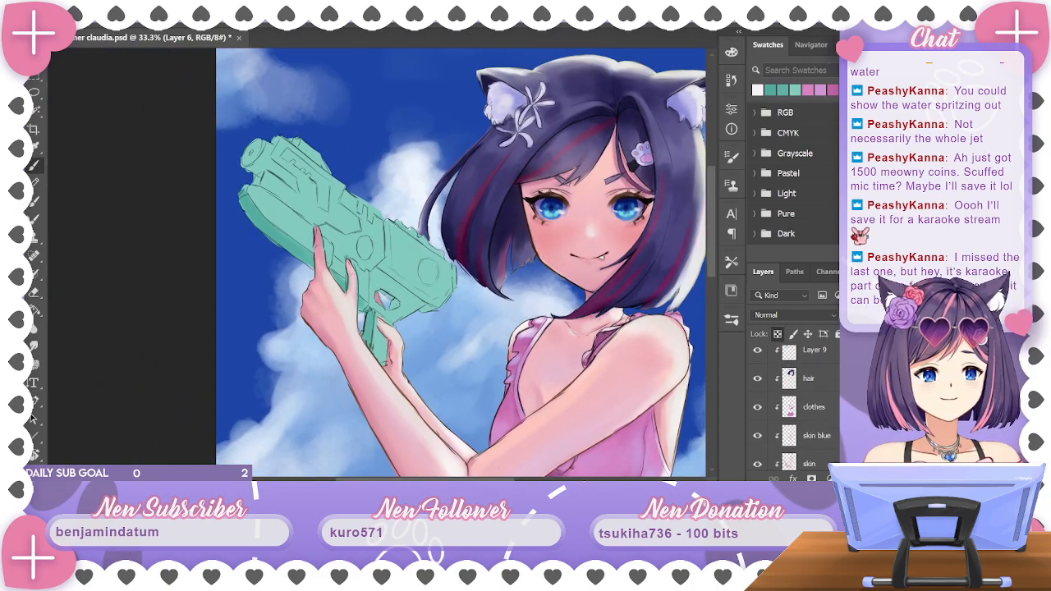
{"action": "left_click", "coordinate": [813, 398]}
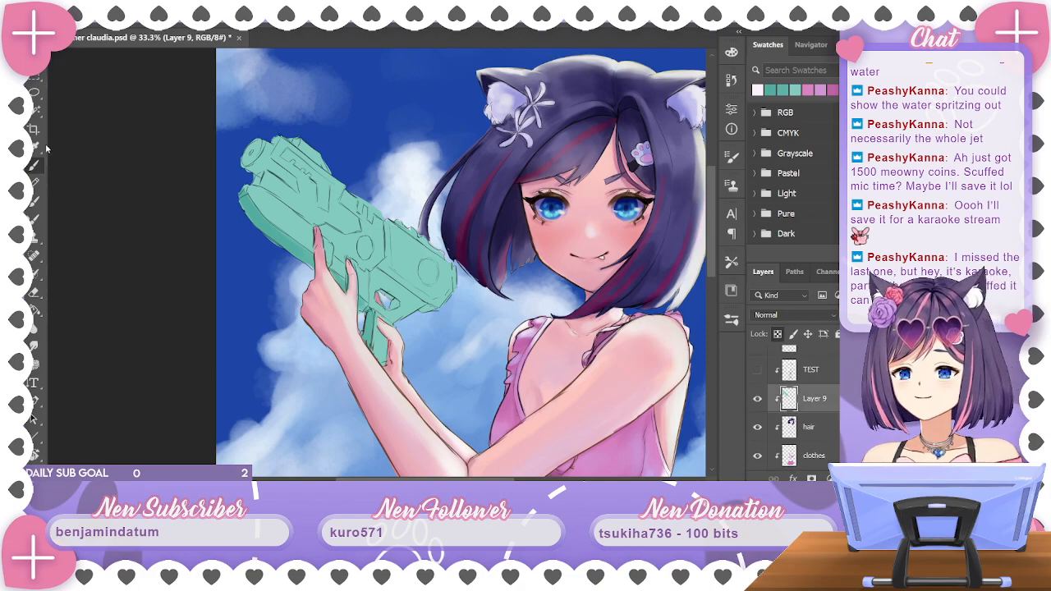
{"action": "mouse_move", "coordinate": [85, 190]}
{"action": "left_mouse_down"}
{"action": "mouse_move", "coordinate": [110, 119]}
{"action": "mouse_move", "coordinate": [87, 189]}
{"action": "left_mouse_up"}
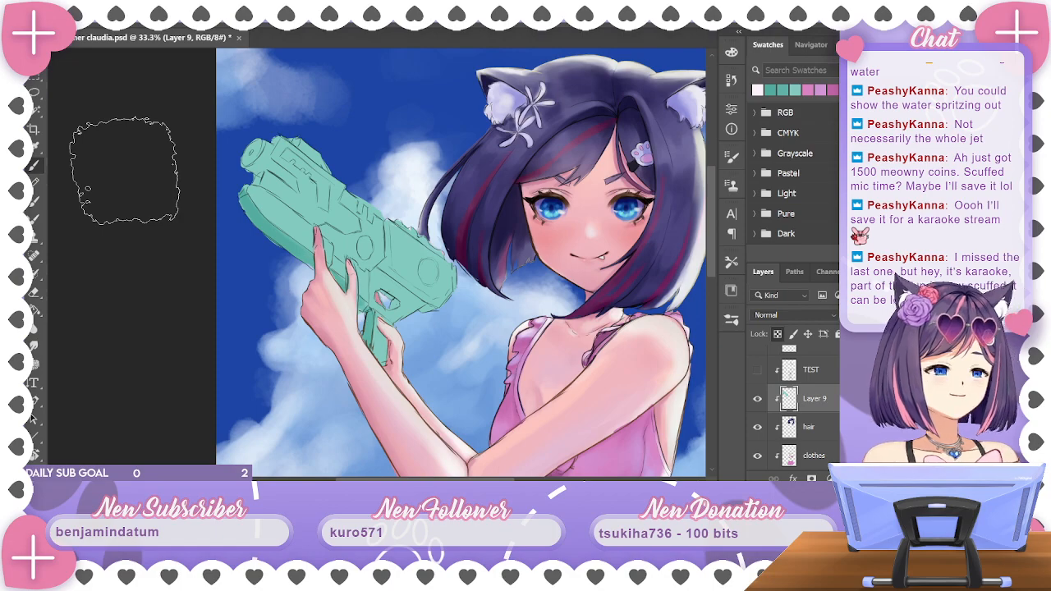
{"action": "key", "text": "ctrl+d"}
{"action": "left_click_drag", "start_coordinate": [582, 310], "coordinate": [533, 251]}
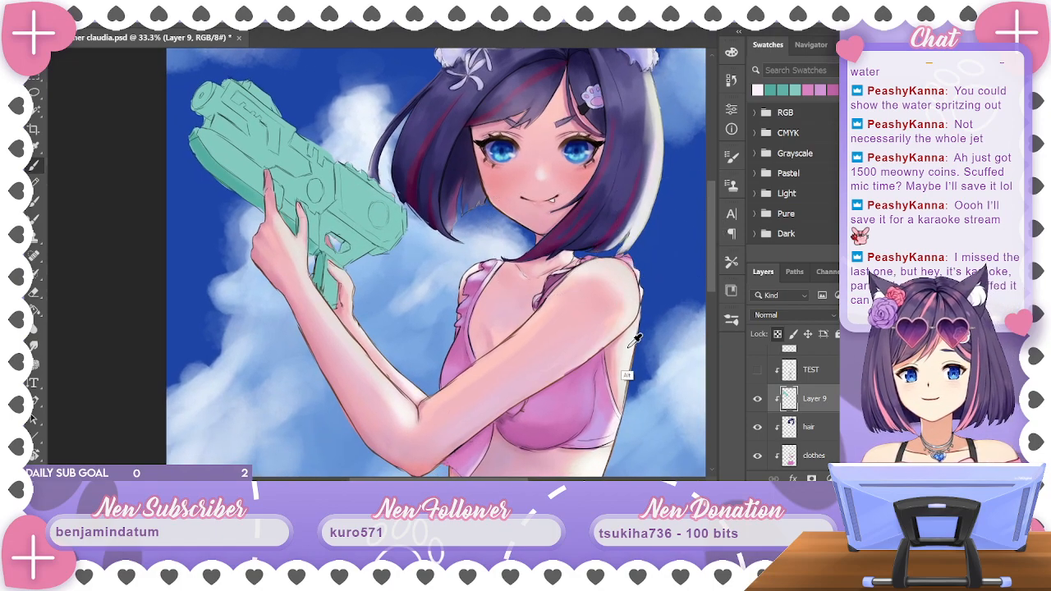
{"action": "left_click_drag", "start_coordinate": [636, 339], "coordinate": [608, 365]}
{"action": "key", "text": "ctrl+d"}
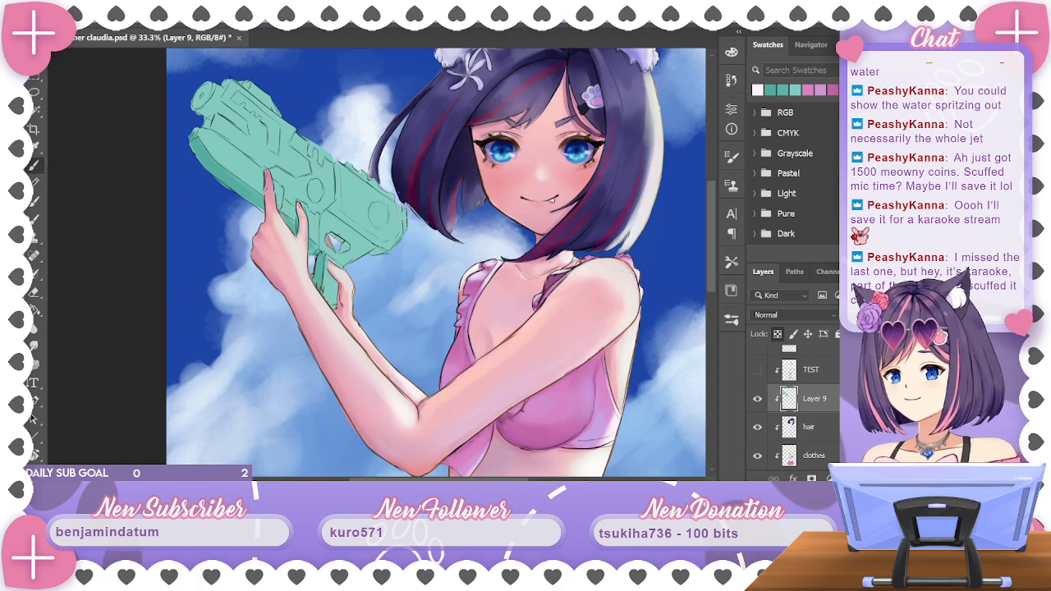
{"action": "mouse_move", "coordinate": [382, 224]}
{"action": "left_mouse_down"}
{"action": "mouse_move", "coordinate": [383, 208]}
{"action": "mouse_move", "coordinate": [400, 232]}
{"action": "left_mouse_up"}
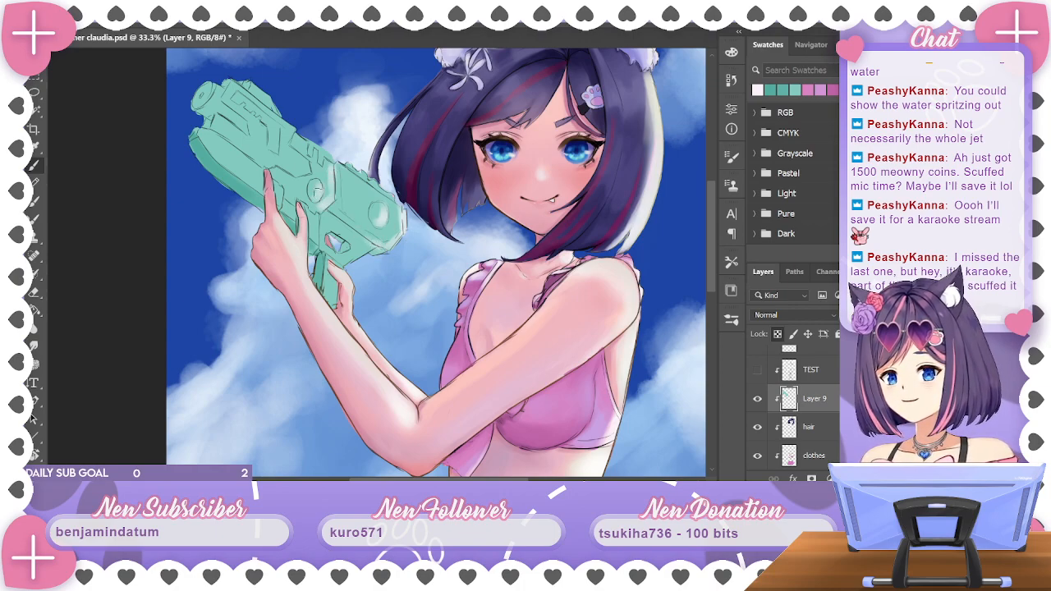
{"action": "left_click", "coordinate": [327, 169], "text": "alt"}
{"action": "left_click_drag", "start_coordinate": [332, 166], "coordinate": [326, 205]}
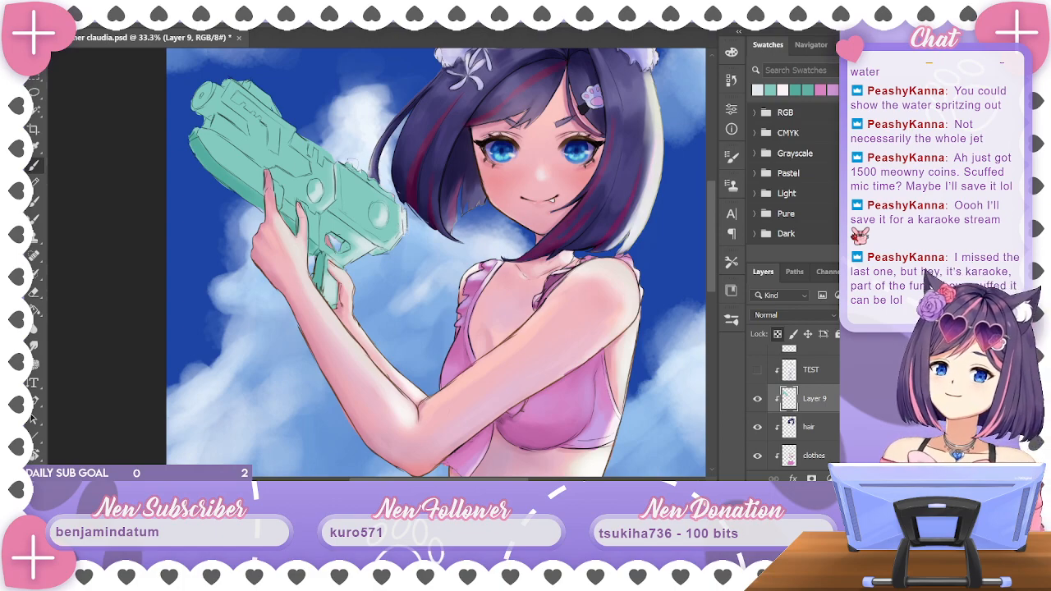
{"action": "scroll", "coordinate": [792, 407], "scroll_direction": "down", "scroll_amount": 5}
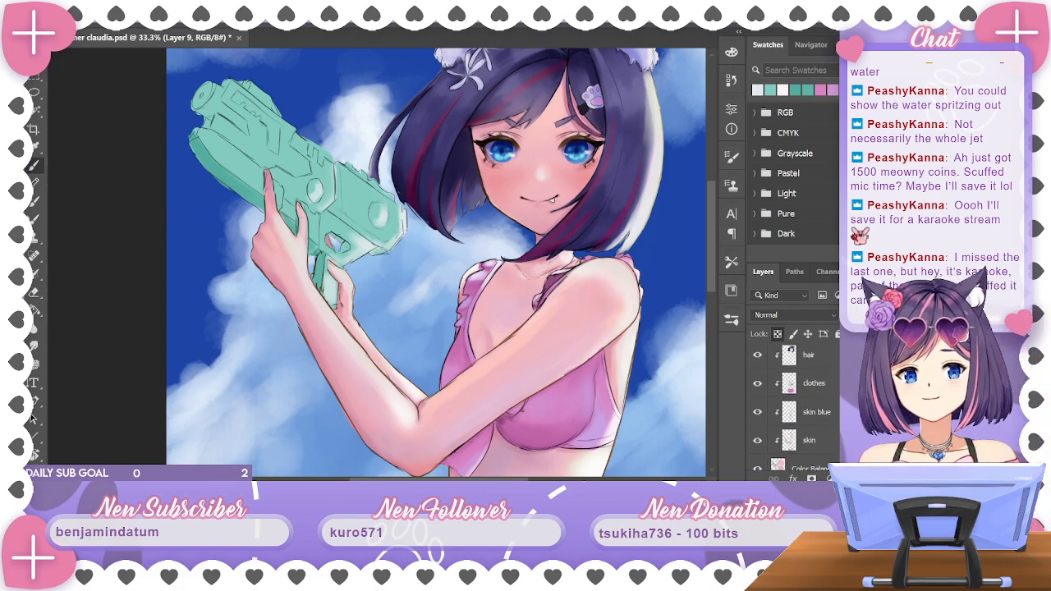
{"action": "left_click", "coordinate": [809, 353]}
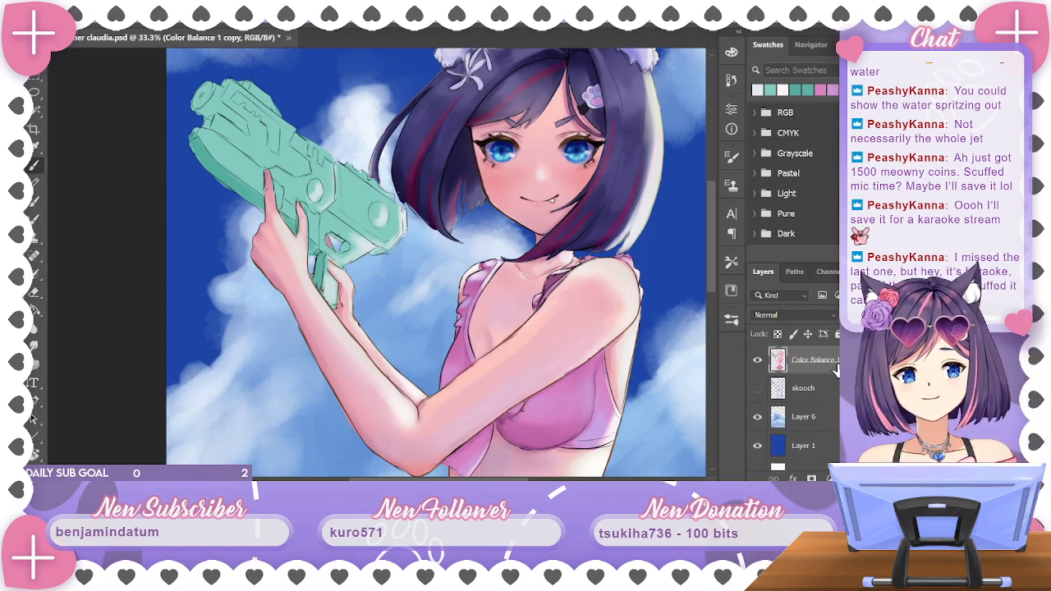
{"action": "left_click", "coordinate": [34, 291]}
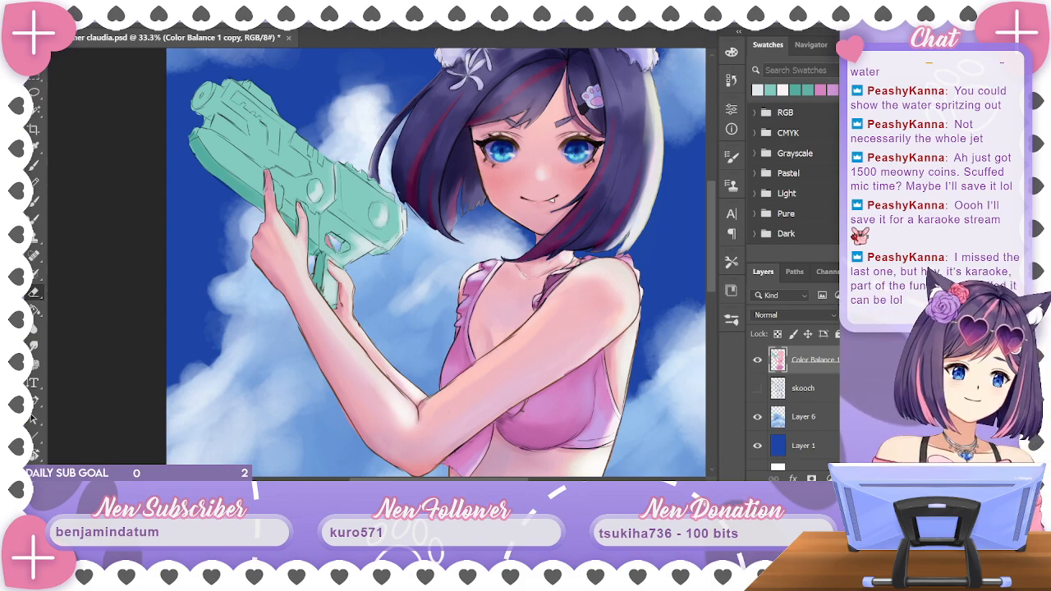
Activate Layer 9 with the Brush tool and sample the pale highlight at the water gun's rear edge
{"action": "scroll", "coordinate": [801, 402], "scroll_direction": "up", "scroll_amount": 2}
{"action": "scroll", "coordinate": [793, 407], "scroll_direction": "up", "scroll_amount": 2}
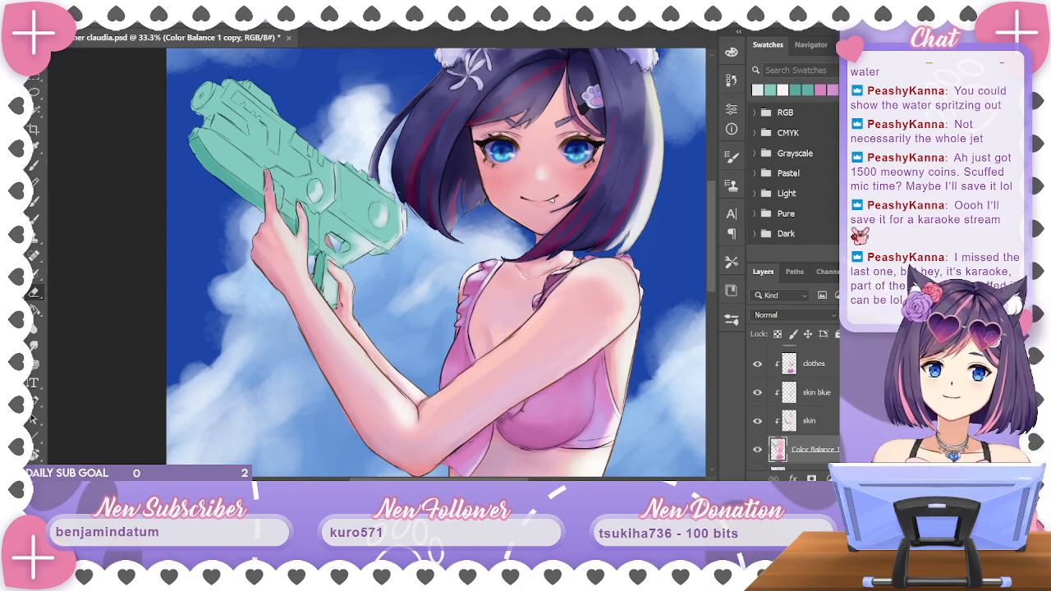
{"action": "scroll", "coordinate": [792, 403], "scroll_direction": "up", "scroll_amount": 2}
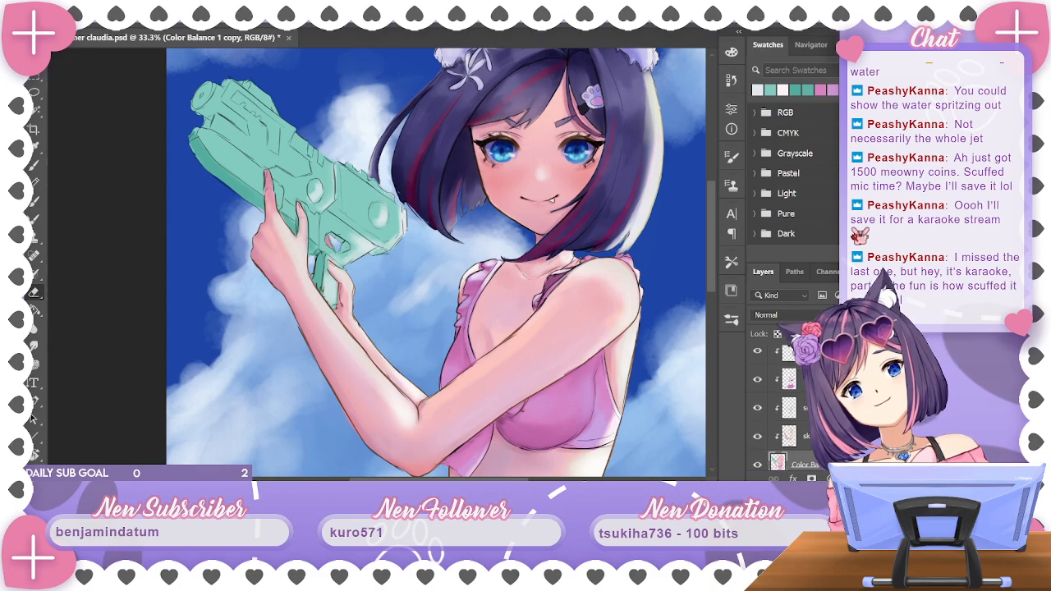
{"action": "scroll", "coordinate": [792, 402], "scroll_direction": "up", "scroll_amount": 3}
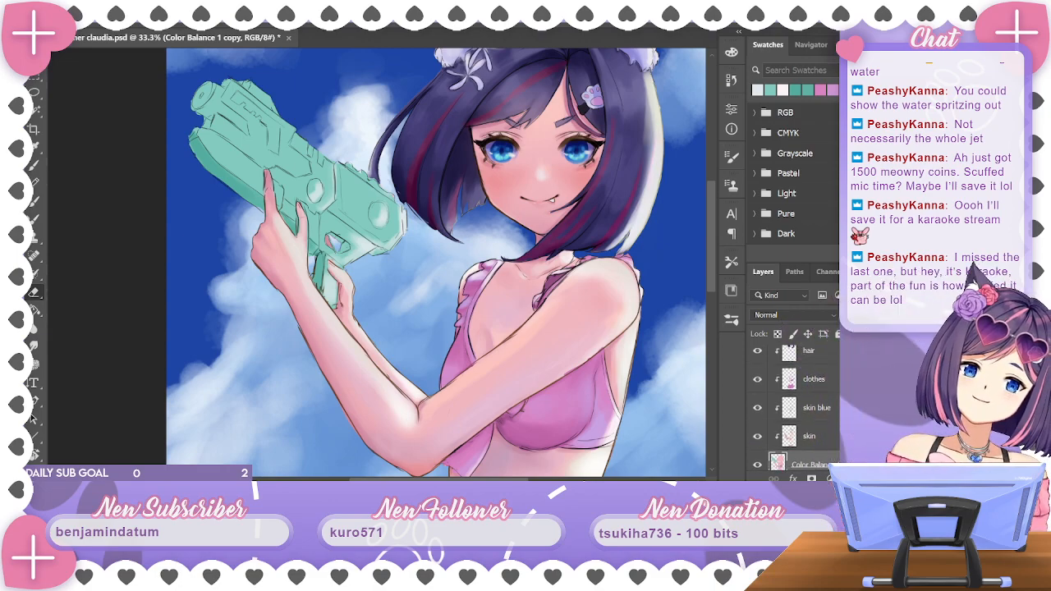
{"action": "scroll", "coordinate": [793, 406], "scroll_direction": "up", "scroll_amount": 2}
{"action": "left_click", "coordinate": [825, 433]}
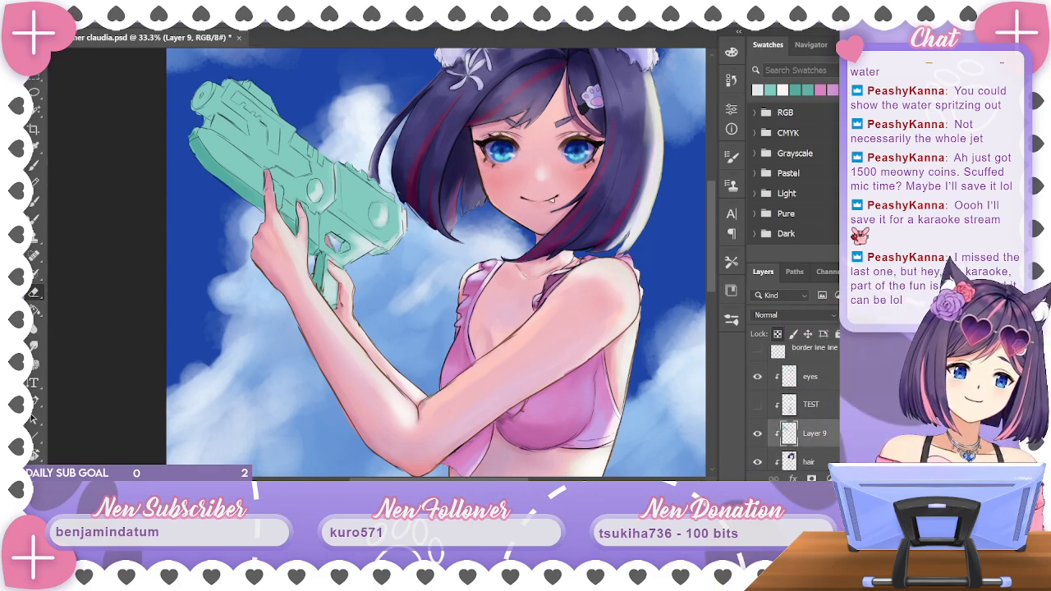
{"action": "left_click", "coordinate": [33, 164]}
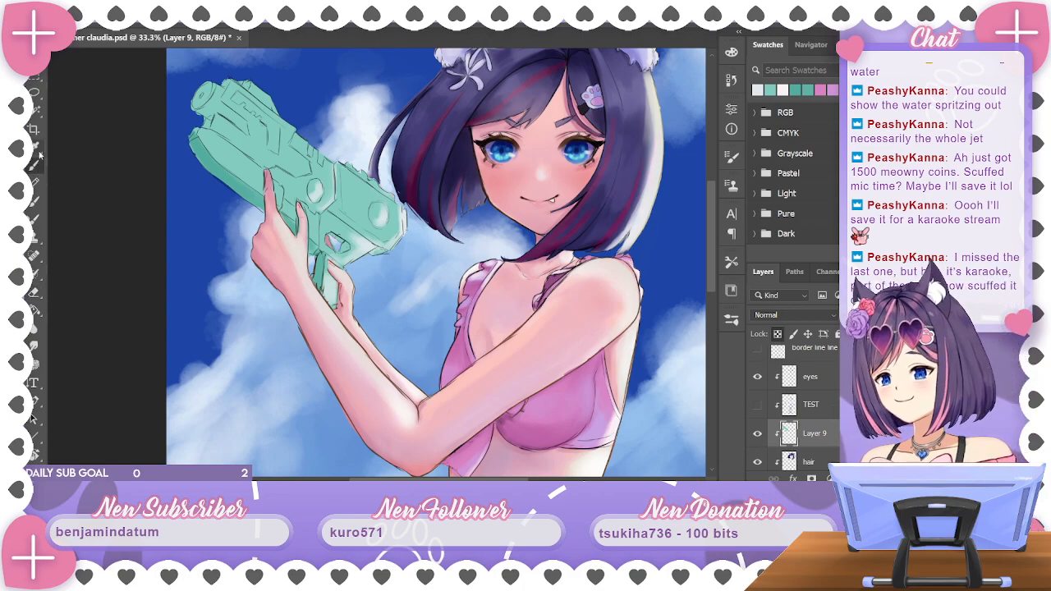
{"action": "left_click", "coordinate": [405, 219], "text": "alt"}
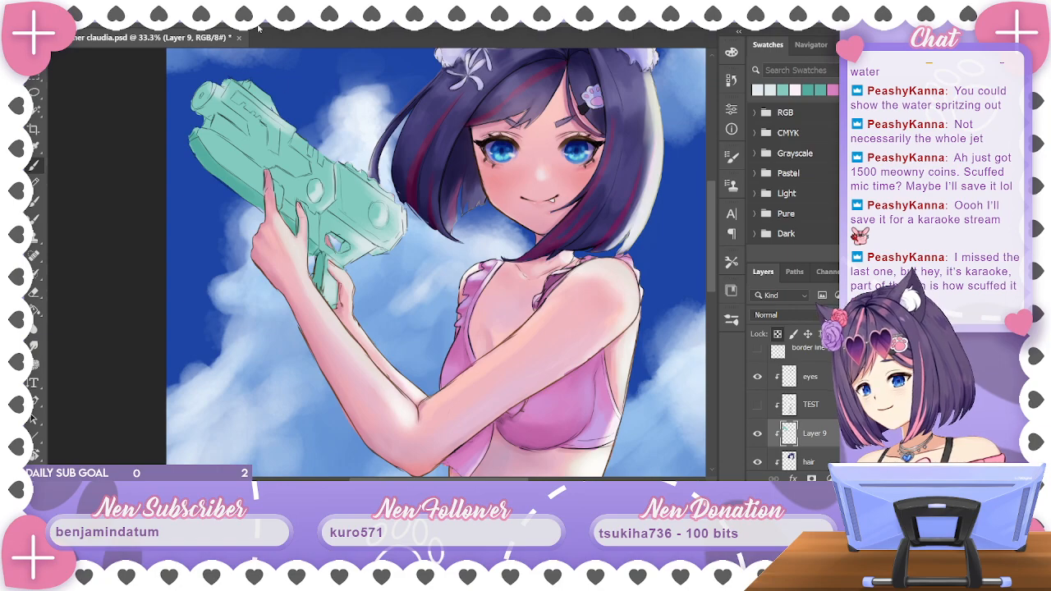
Brush a broad pale highlight along the water gun's upper side on Layer 9, comparing it with the unhighlighted version
{"action": "key", "text": "ctrl+minus"}
{"action": "key", "text": "ctrl+minus"}
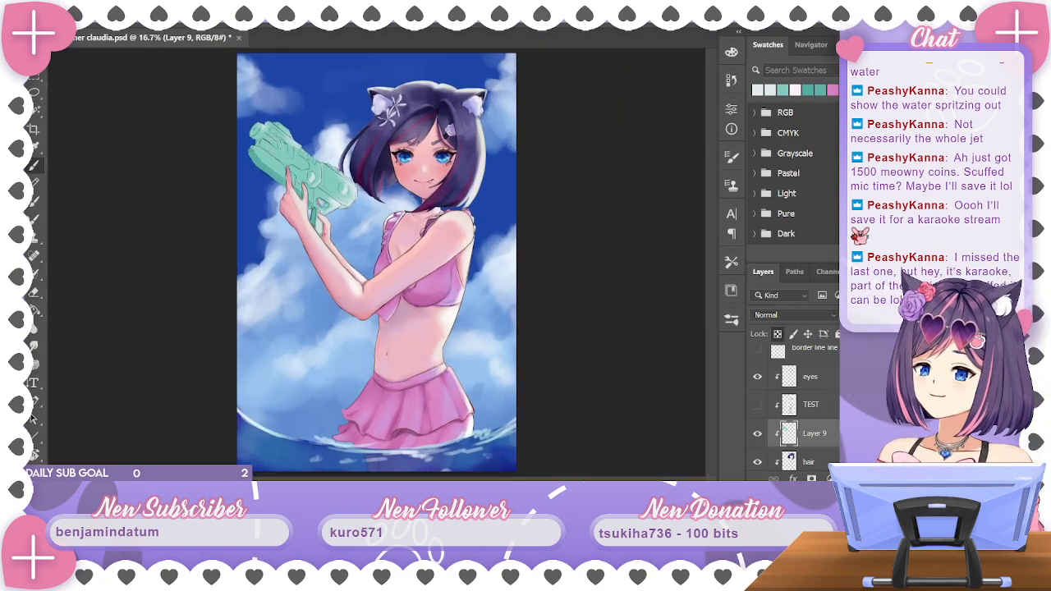
{"action": "left_click_drag", "start_coordinate": [259, 129], "coordinate": [358, 190]}
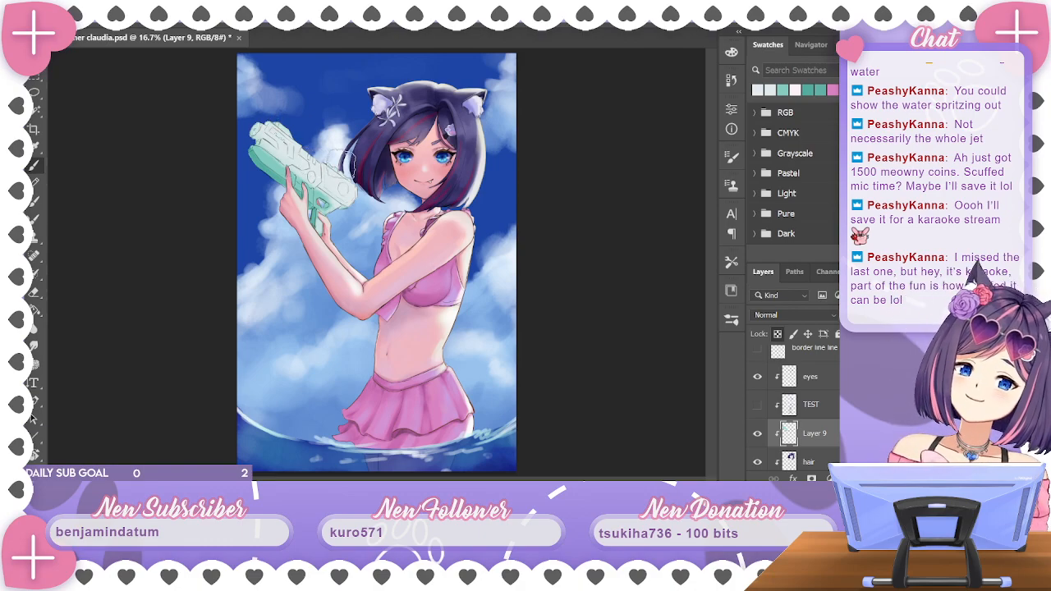
{"action": "key", "text": "ctrl+z"}
{"action": "key", "text": "ctrl+shift+z"}
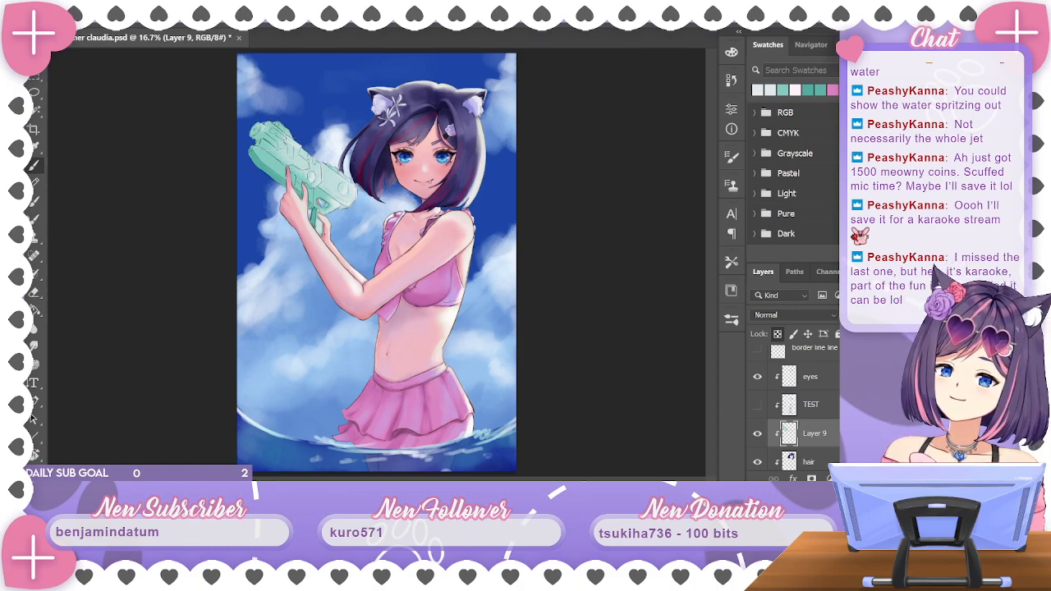
{"action": "key", "text": "ctrl+z"}
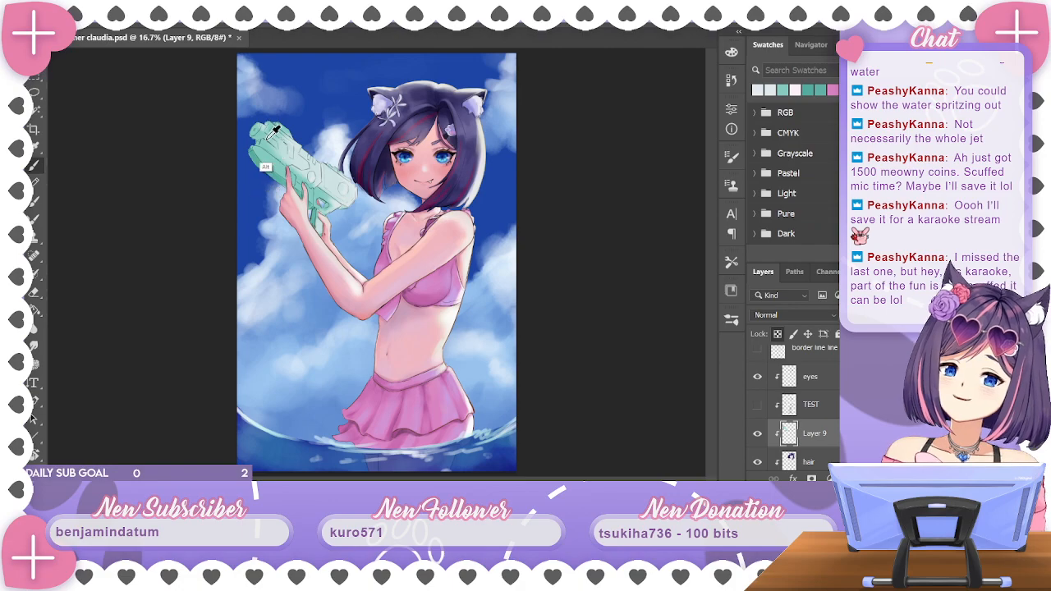
{"action": "key", "text": "ctrl+shift+z"}
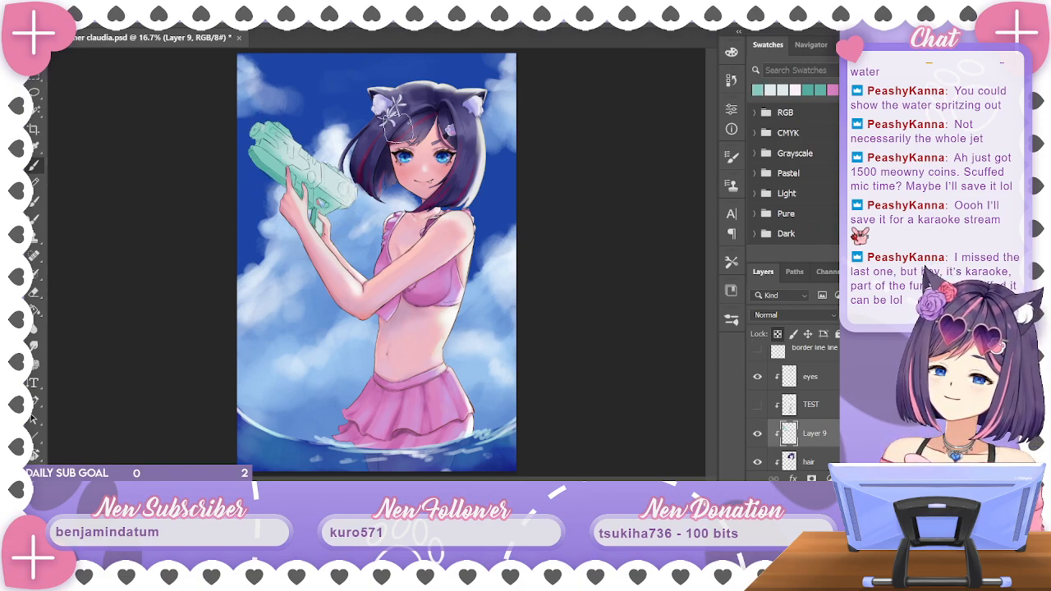
Brush a pale tint sampled from the shoulder's lit edge over the water gun's rear half, and sample the gun's teal for blending
{"action": "left_click", "coordinate": [468, 226], "text": "alt"}
{"action": "left_click_drag", "start_coordinate": [314, 185], "coordinate": [335, 203]}
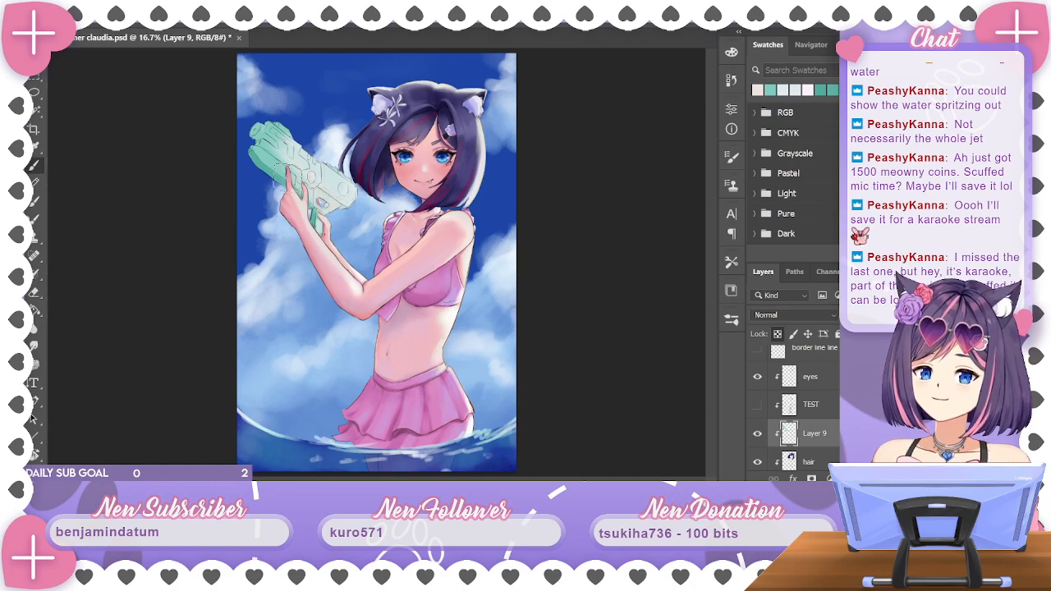
{"action": "key", "text": "ctrl+z"}
{"action": "key", "text": "ctrl+shift+z"}
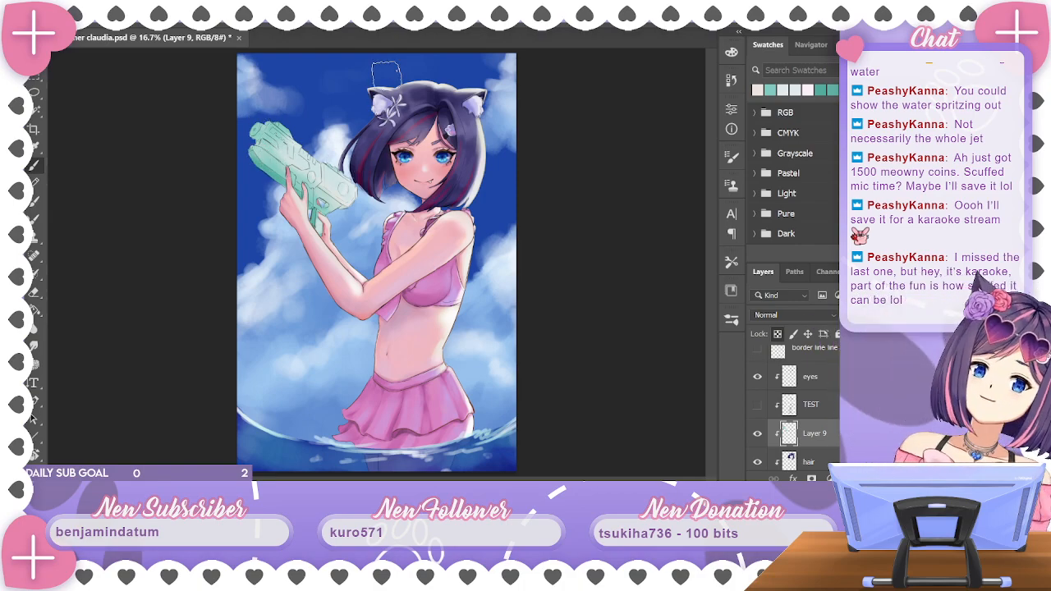
{"action": "left_click", "coordinate": [272, 162], "text": "alt"}
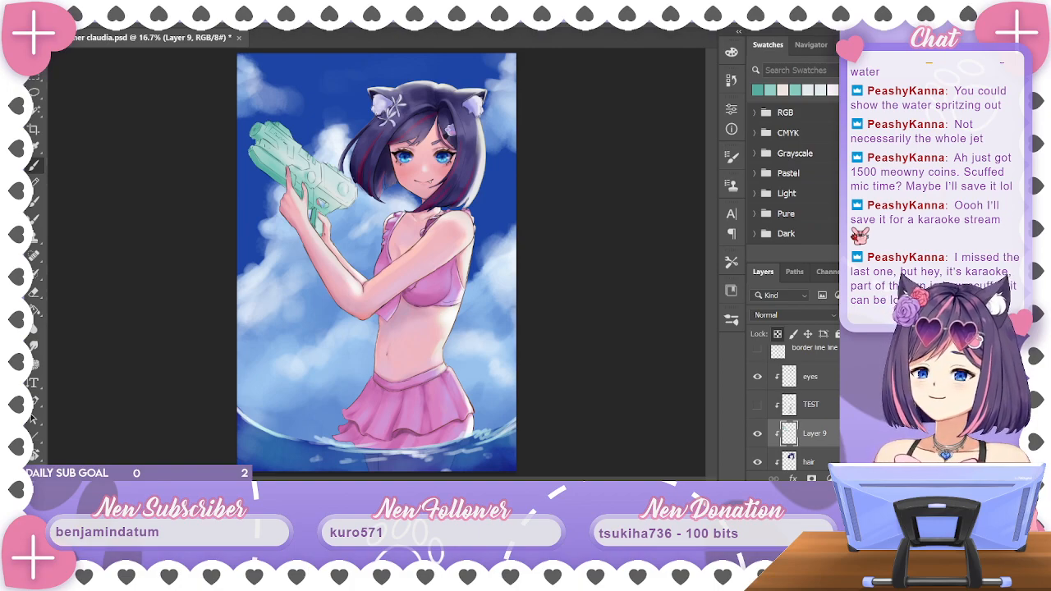
Refine the light teal shading on the water gun's body using tones sampled from the gun itself
{"action": "key", "text": "ctrl+plus"}
{"action": "key", "text": "ctrl+plus"}
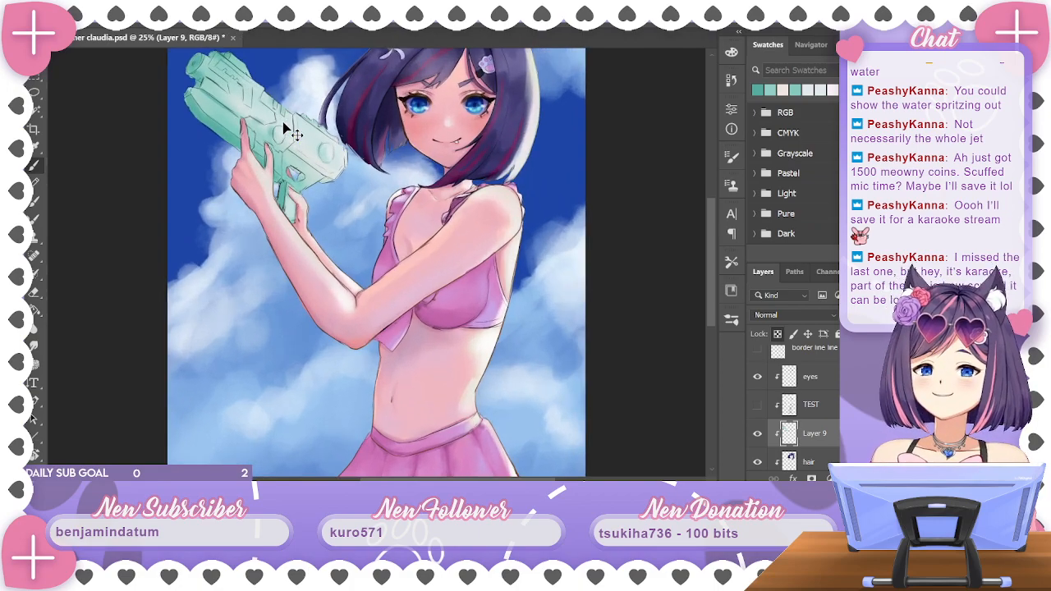
{"action": "left_click_drag", "start_coordinate": [432, 180], "coordinate": [590, 299]}
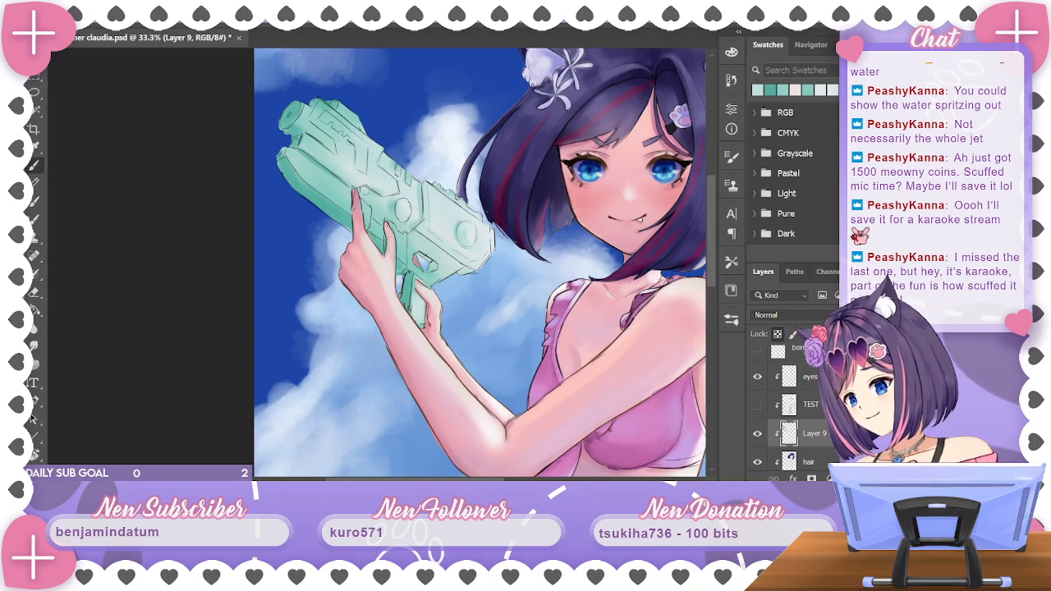
{"action": "left_click", "coordinate": [403, 197], "text": "alt"}
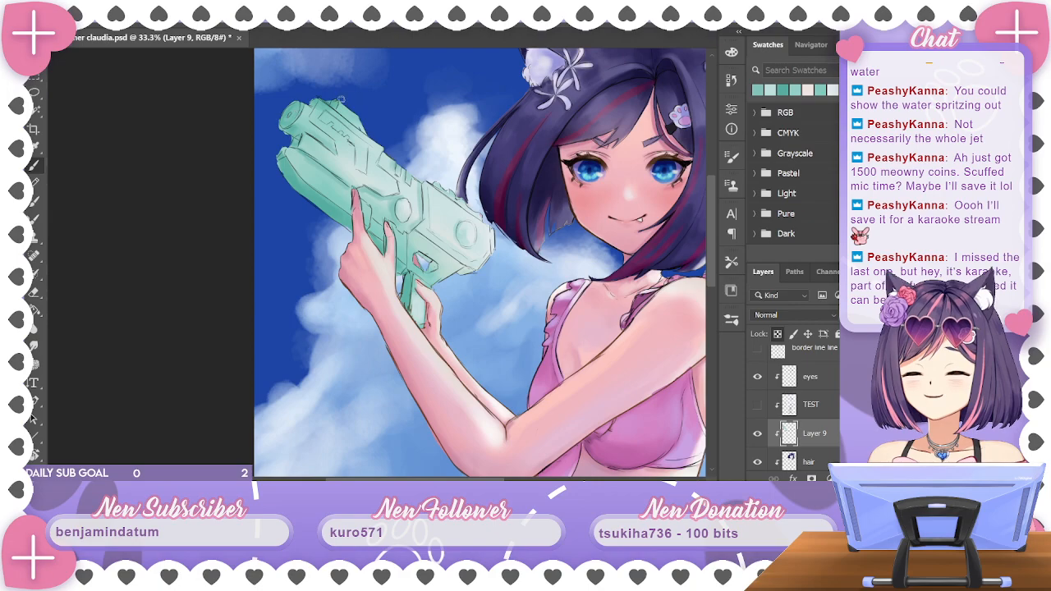
Mix a darker teal and shade the water gun's grip between the hands, sampling the tone near the trigger opening
{"action": "left_click", "coordinate": [730, 52]}
{"action": "left_click_drag", "start_coordinate": [570, 109], "coordinate": [622, 172]}
{"action": "left_click", "coordinate": [686, 48]}
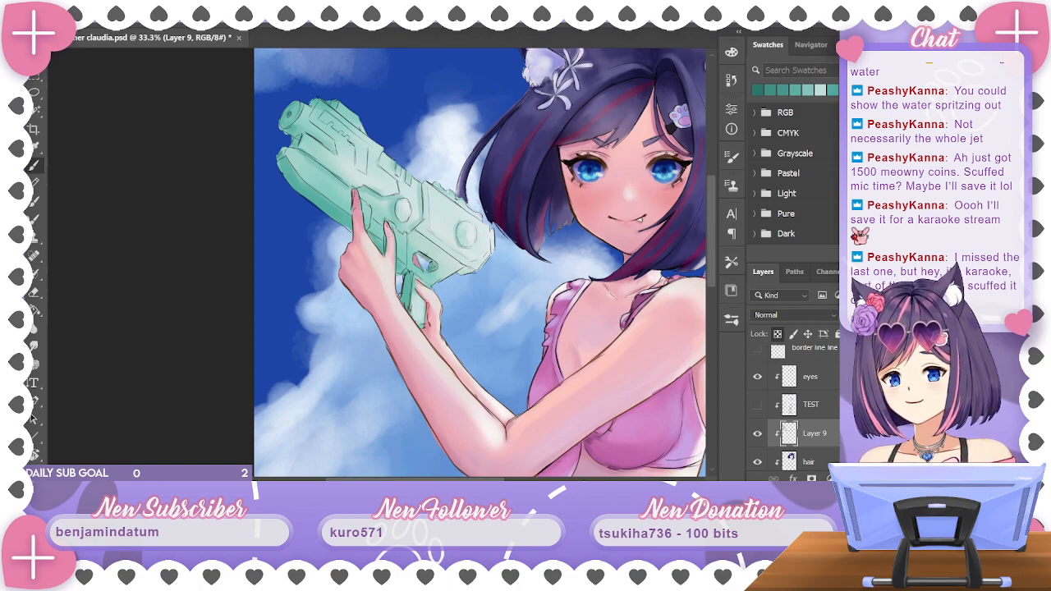
{"action": "left_click_drag", "start_coordinate": [408, 278], "coordinate": [405, 315]}
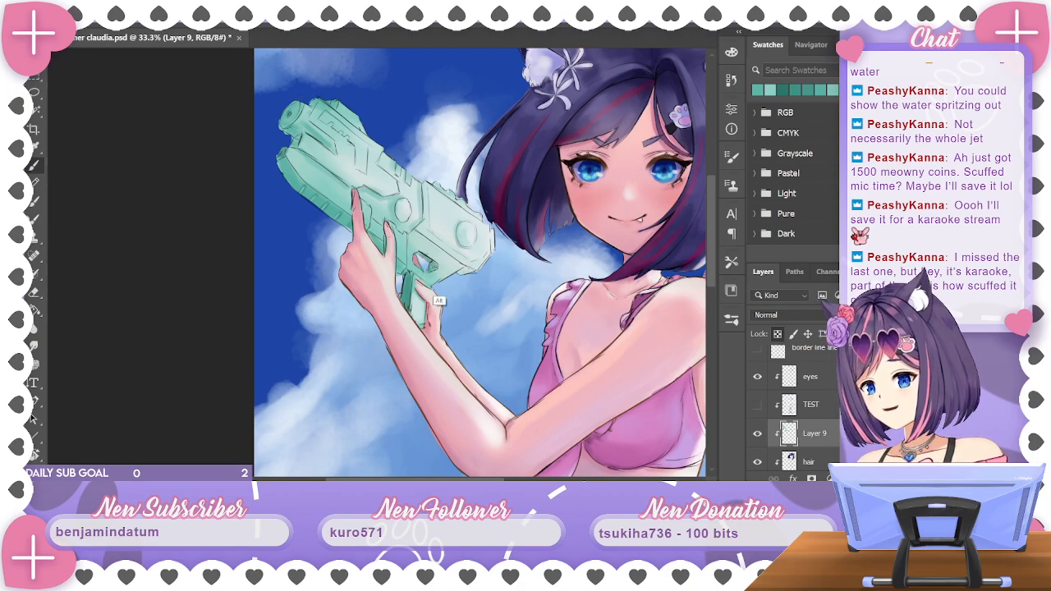
{"action": "left_click", "coordinate": [434, 263], "text": "alt"}
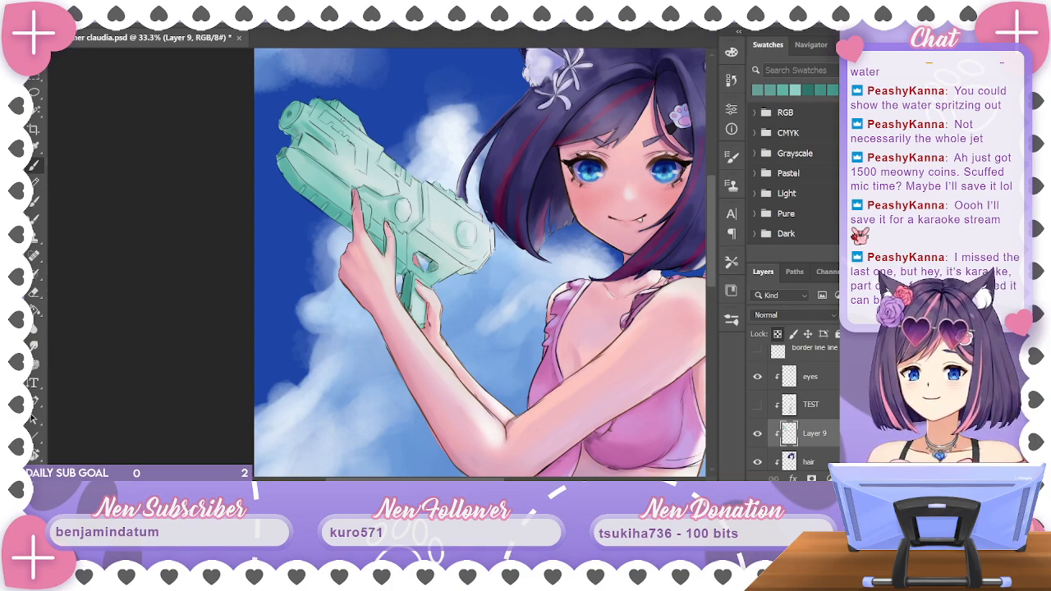
Shade the water gun's front end near the muzzle with teal tones sampled from that area
{"action": "left_click", "coordinate": [309, 126], "text": "alt"}
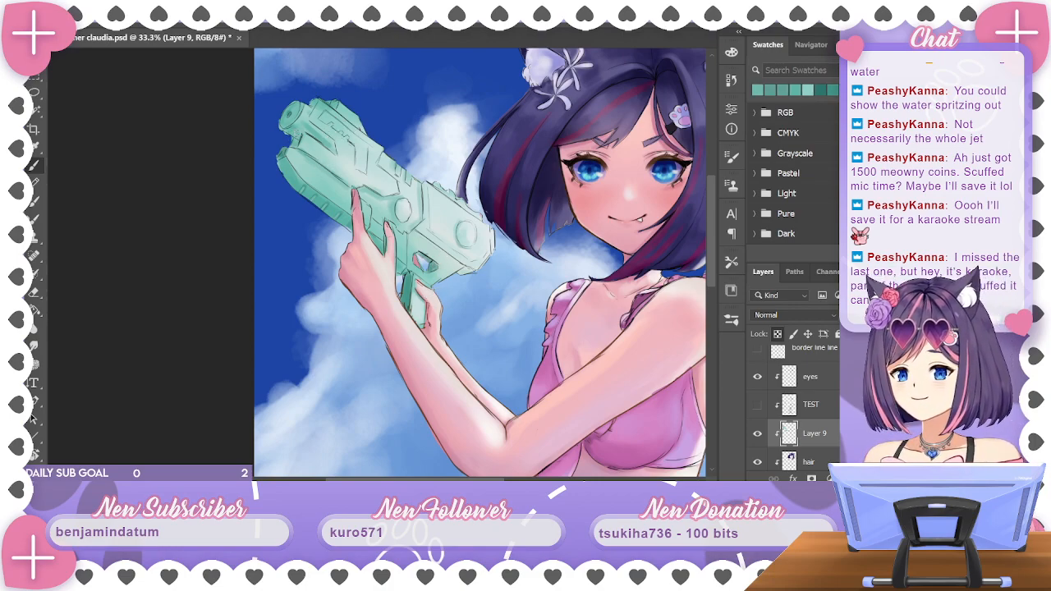
{"action": "left_click", "coordinate": [318, 137], "text": "alt"}
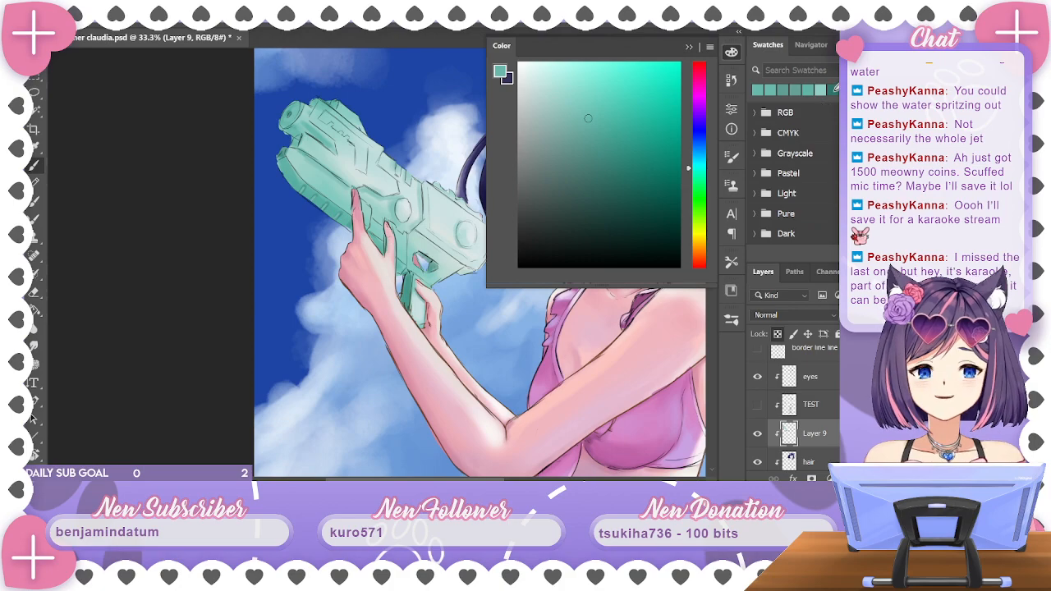
{"action": "left_click", "coordinate": [689, 47]}
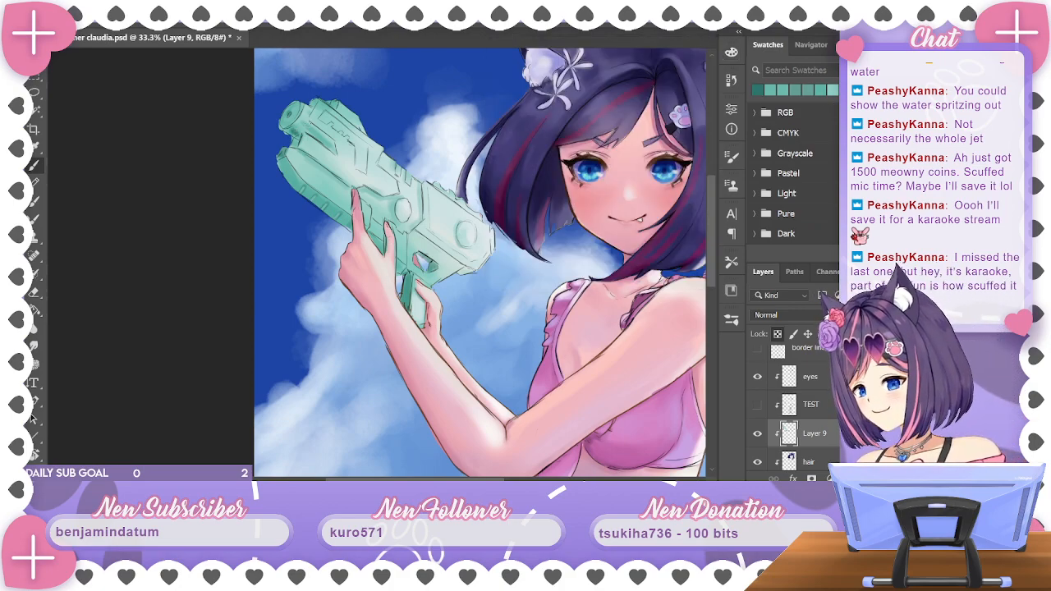
{"action": "mouse_move", "coordinate": [301, 120]}
{"action": "left_mouse_down"}
{"action": "mouse_move", "coordinate": [333, 144]}
{"action": "mouse_move", "coordinate": [335, 170]}
{"action": "left_mouse_up"}
{"action": "left_click", "coordinate": [321, 166], "text": "alt"}
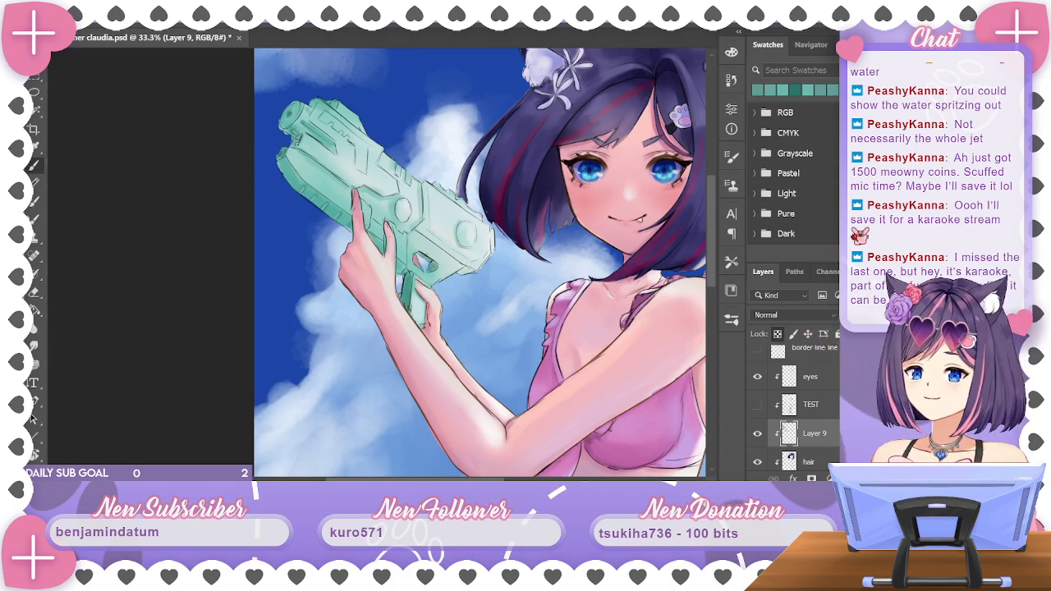
Deepen the water gun's front details with the recent dark teal swatch, and sample a pale tone from its round detail
{"action": "left_click", "coordinate": [730, 53]}
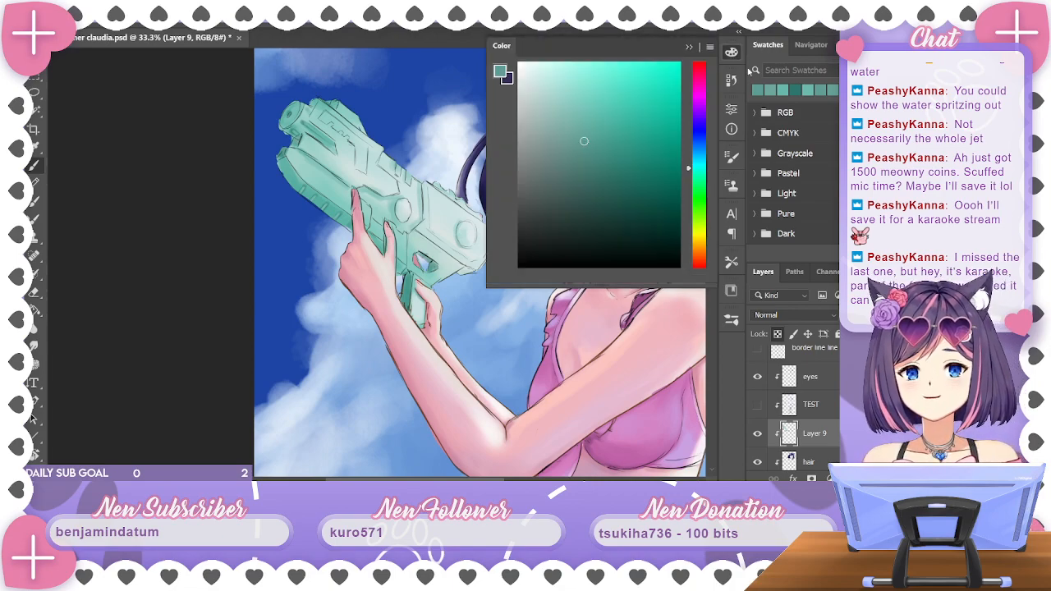
{"action": "left_click", "coordinate": [806, 89]}
{"action": "left_click", "coordinate": [690, 50]}
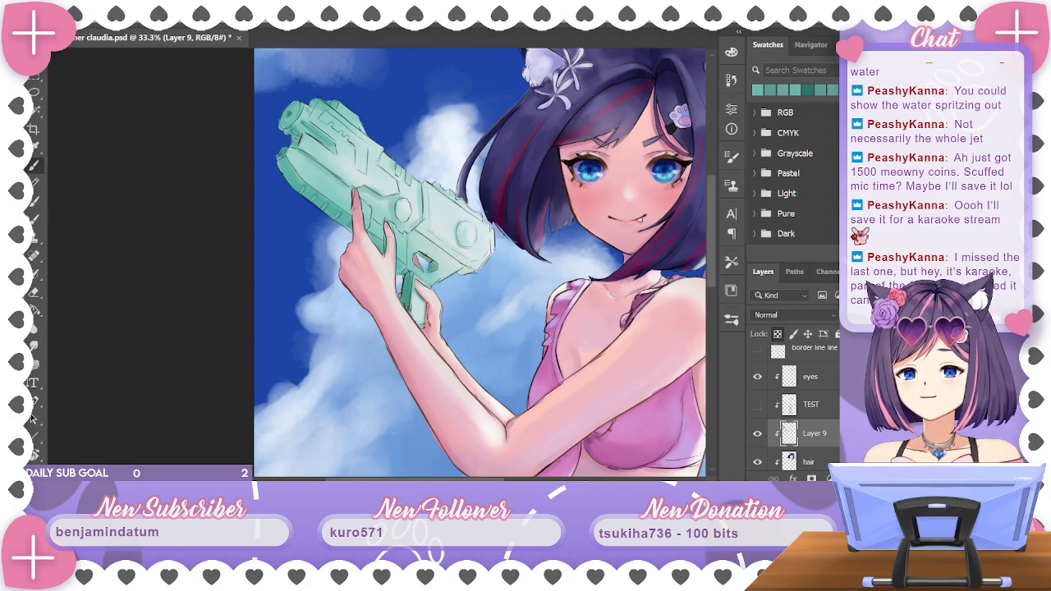
{"action": "left_click", "coordinate": [809, 88]}
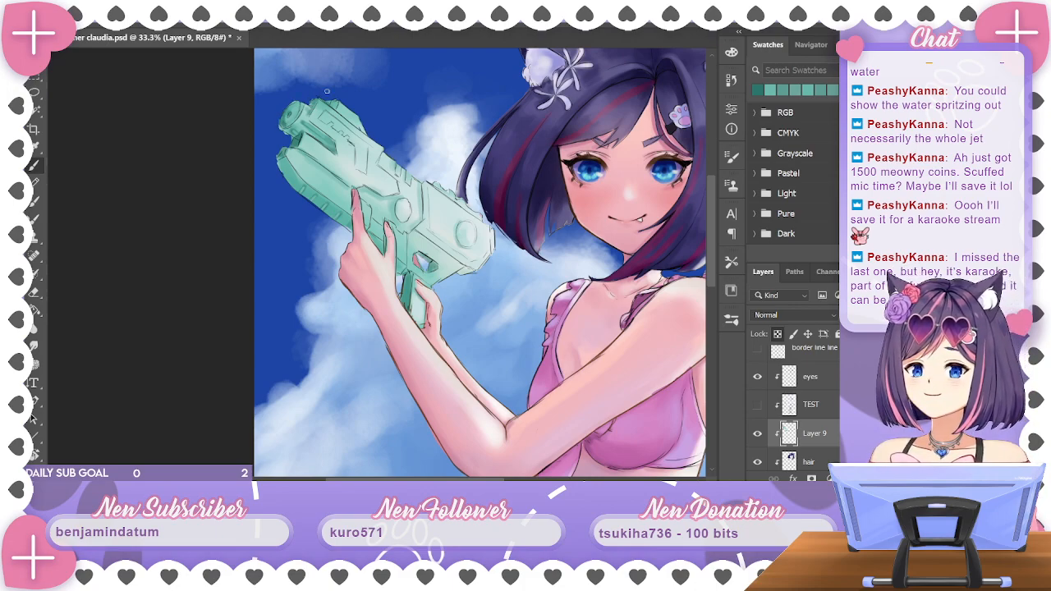
{"action": "left_click_drag", "start_coordinate": [576, 209], "coordinate": [591, 148]}
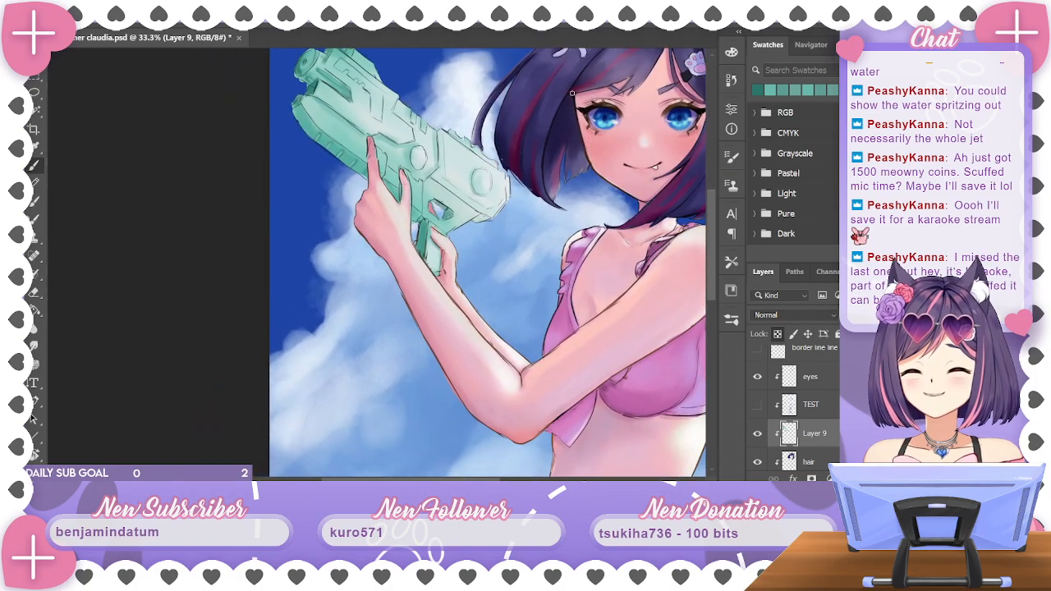
{"action": "left_click", "coordinate": [422, 158], "text": "alt"}
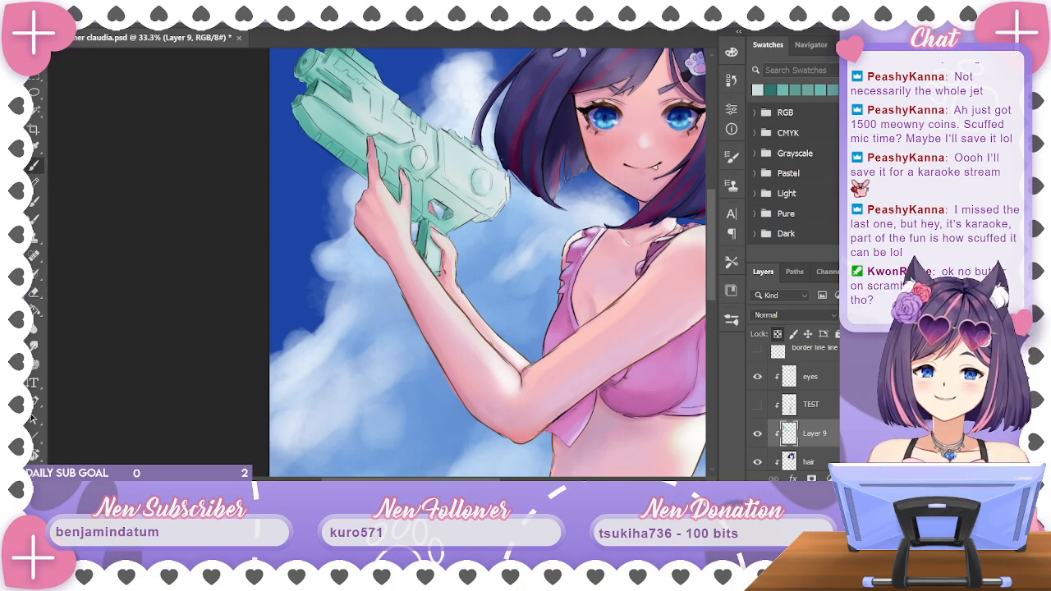
{"action": "left_click_drag", "start_coordinate": [608, 294], "coordinate": [422, 152]}
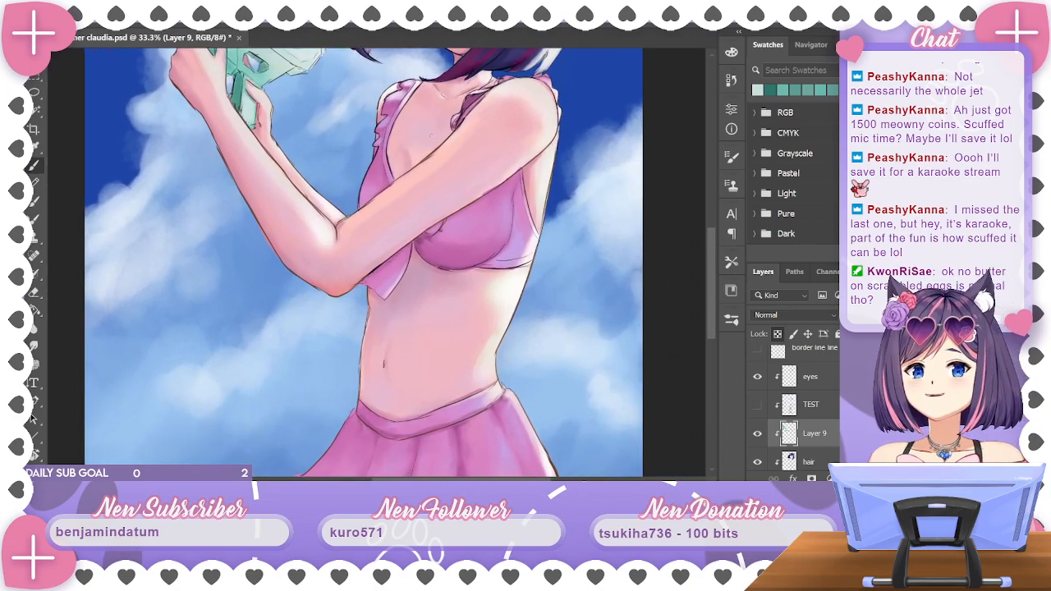
{"action": "left_click_drag", "start_coordinate": [571, 209], "coordinate": [680, 202]}
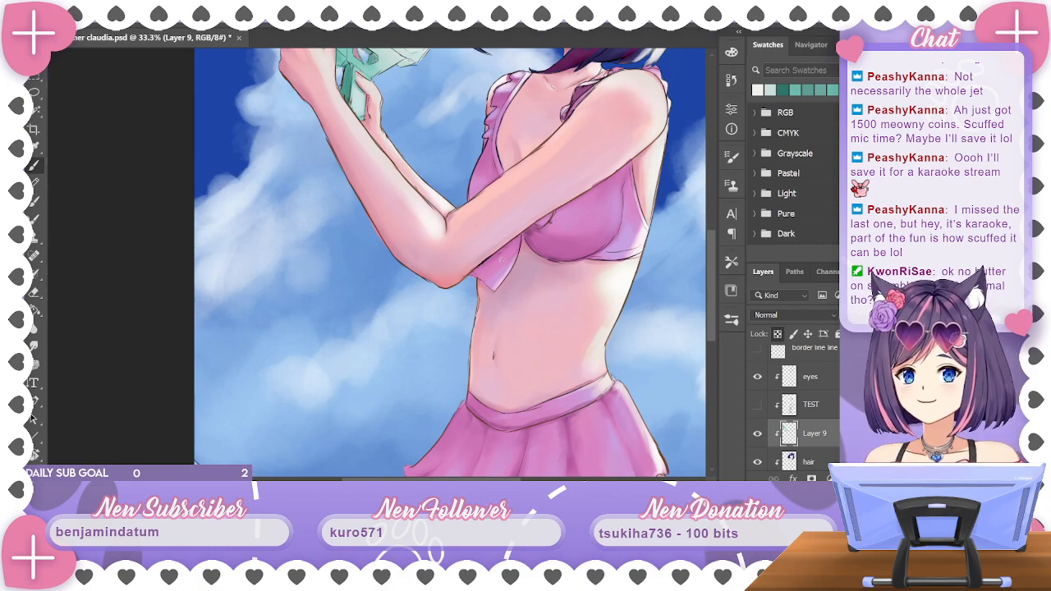
{"action": "left_click_drag", "start_coordinate": [632, 167], "coordinate": [653, 293]}
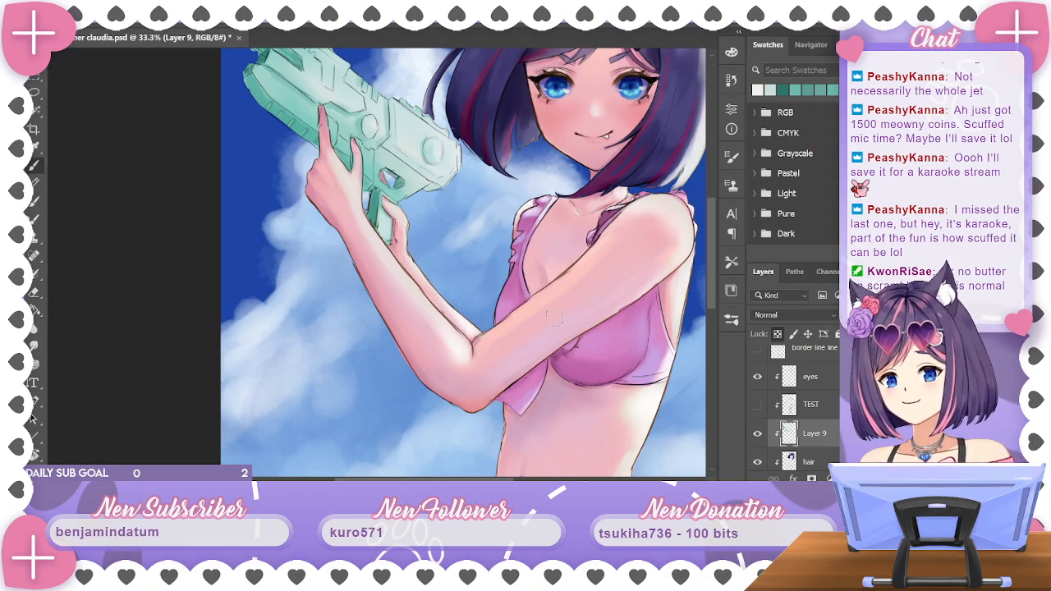
{"action": "mouse_move", "coordinate": [558, 304]}
{"action": "left_mouse_down"}
{"action": "mouse_move", "coordinate": [538, 244]}
{"action": "mouse_move", "coordinate": [484, 265]}
{"action": "mouse_move", "coordinate": [633, 199]}
{"action": "mouse_move", "coordinate": [586, 221]}
{"action": "left_mouse_up"}
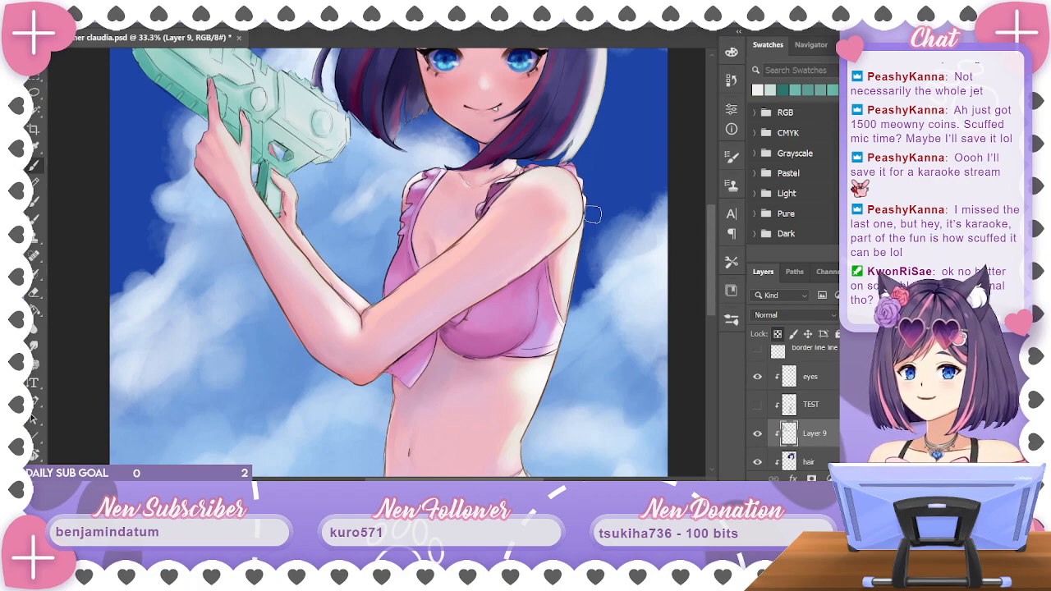
{"action": "mouse_move", "coordinate": [592, 215]}
{"action": "left_mouse_down"}
{"action": "mouse_move", "coordinate": [632, 148]}
{"action": "mouse_move", "coordinate": [605, 226]}
{"action": "left_mouse_up"}
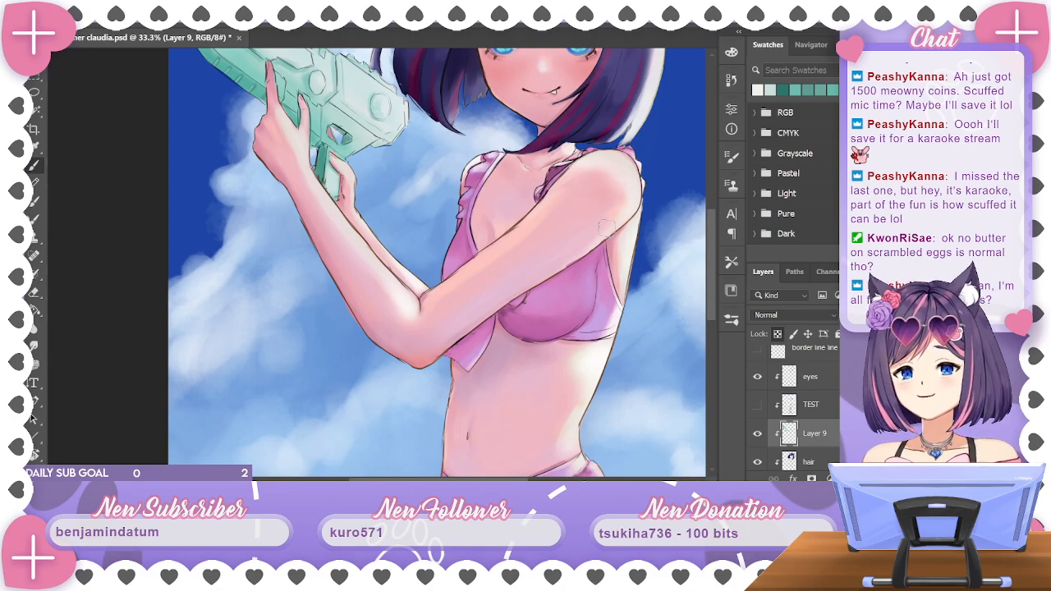
{"action": "left_click_drag", "start_coordinate": [606, 226], "coordinate": [650, 298]}
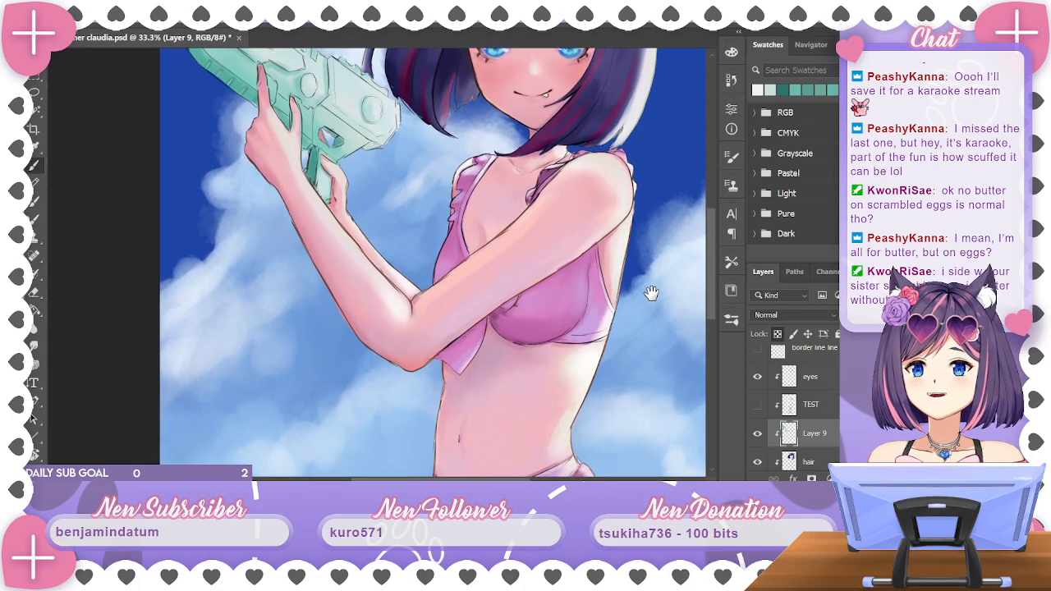
Sample a pale pink from the skin near the elbow and teal tones from the water gun's muzzle end
{"action": "left_click_drag", "start_coordinate": [587, 283], "coordinate": [682, 219]}
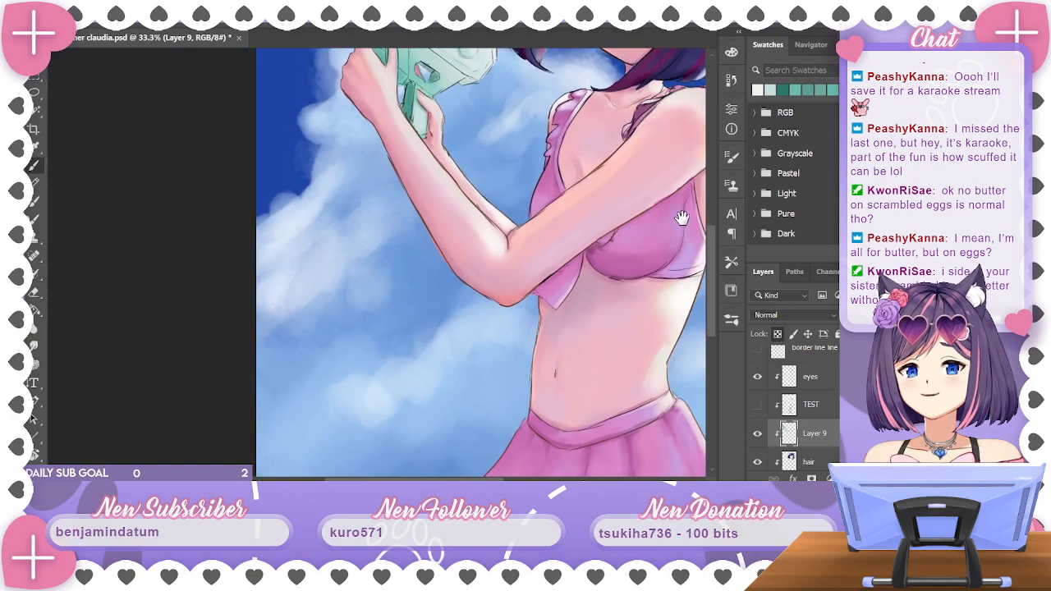
{"action": "left_click", "coordinate": [506, 239], "text": "alt"}
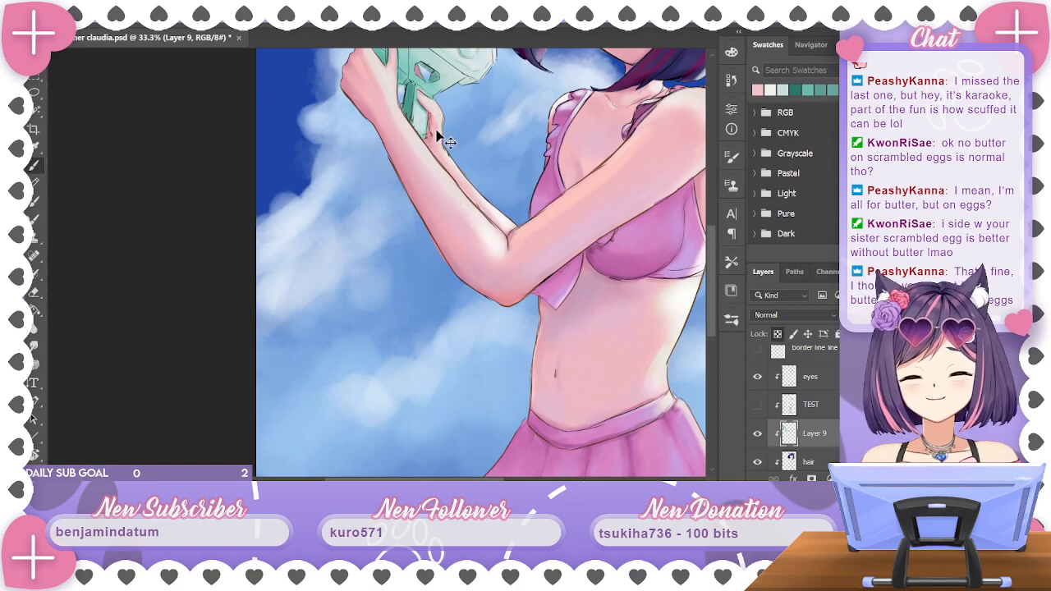
{"action": "mouse_move", "coordinate": [443, 141]}
{"action": "left_mouse_down"}
{"action": "mouse_move", "coordinate": [394, 201]}
{"action": "mouse_move", "coordinate": [558, 345]}
{"action": "mouse_move", "coordinate": [570, 325]}
{"action": "mouse_move", "coordinate": [586, 341]}
{"action": "left_mouse_up"}
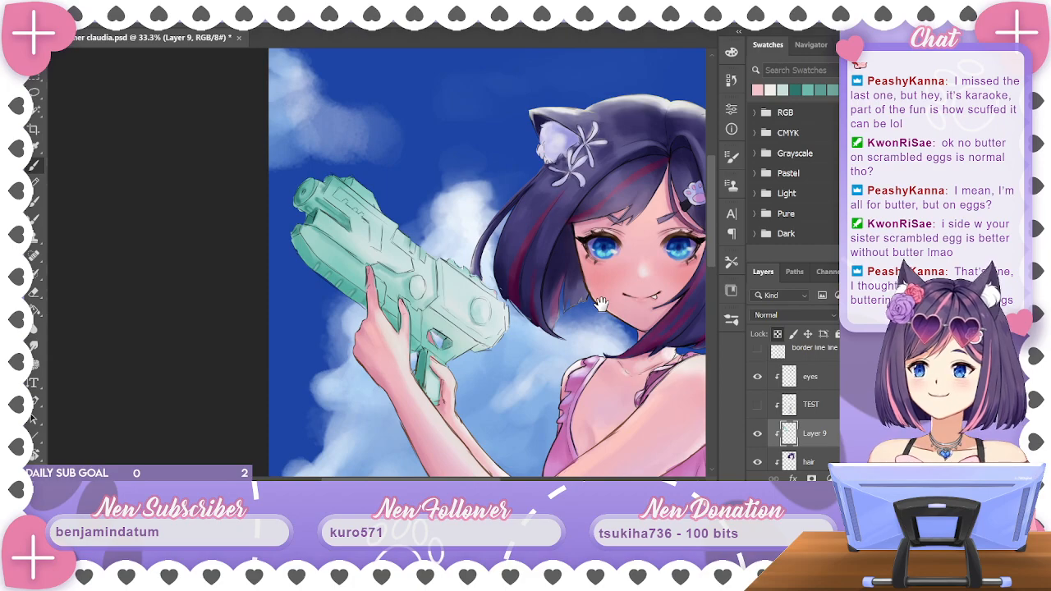
{"action": "left_click_drag", "start_coordinate": [593, 328], "coordinate": [592, 217]}
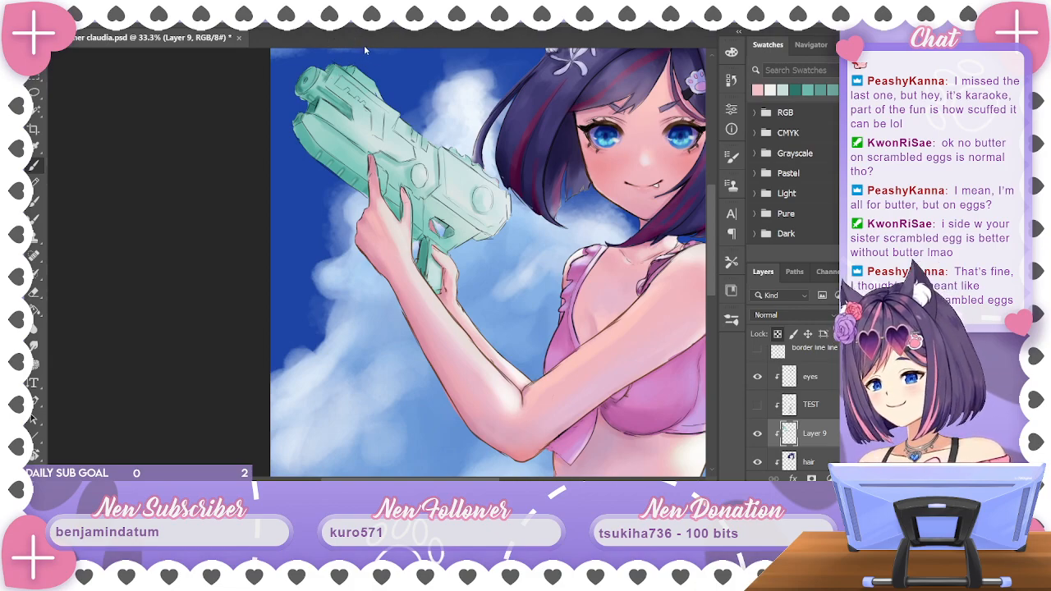
{"action": "left_click", "coordinate": [338, 92], "text": "alt"}
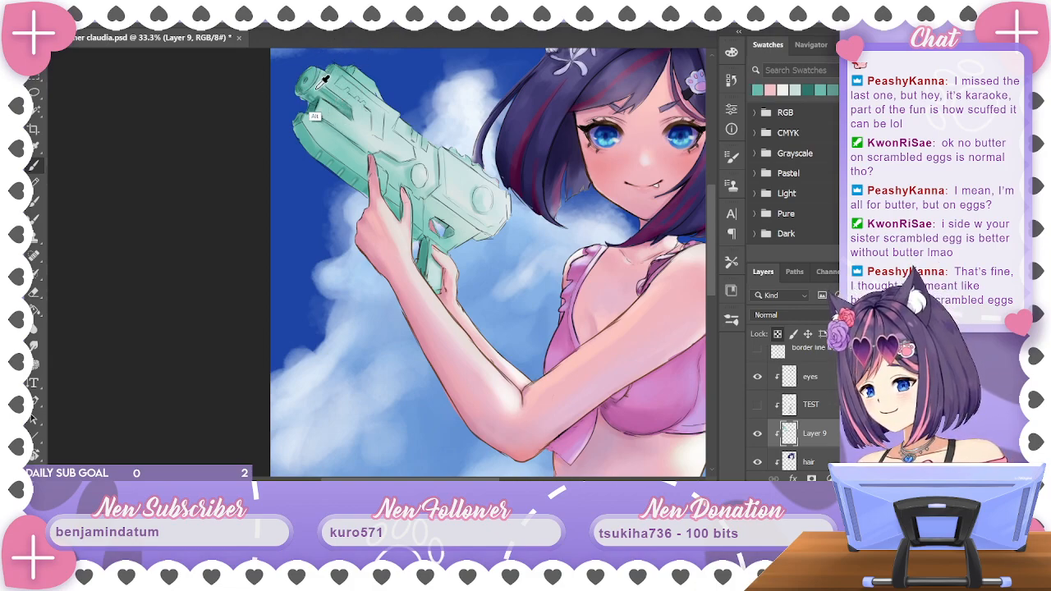
{"action": "left_click", "coordinate": [321, 76], "text": "alt"}
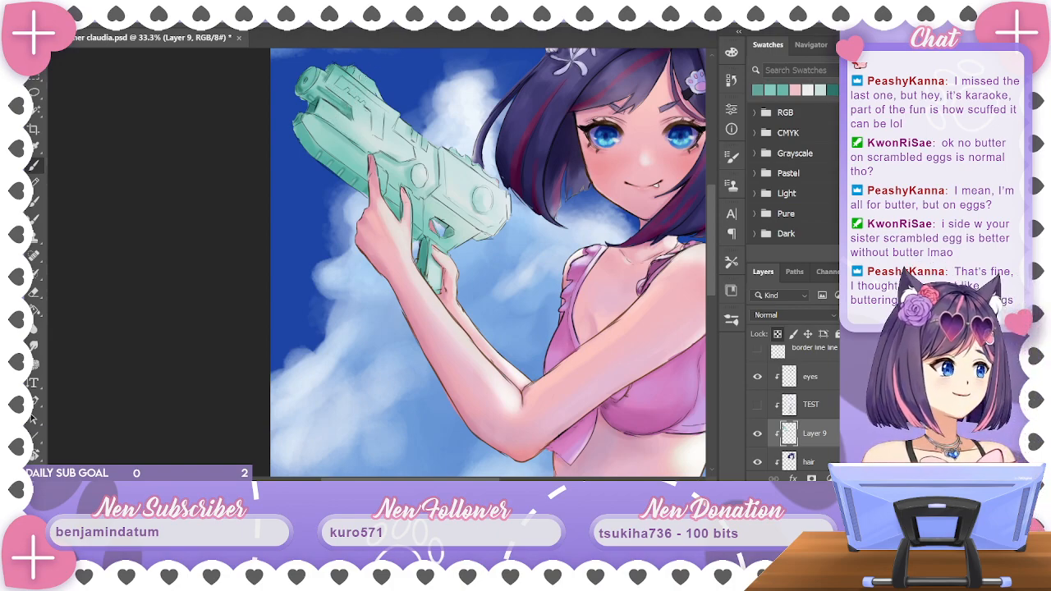
Paint teal shading along the angular panel lines on the water gun's upper body
{"action": "scroll", "coordinate": [446, 82], "scroll_direction": "up", "scroll_amount": 3}
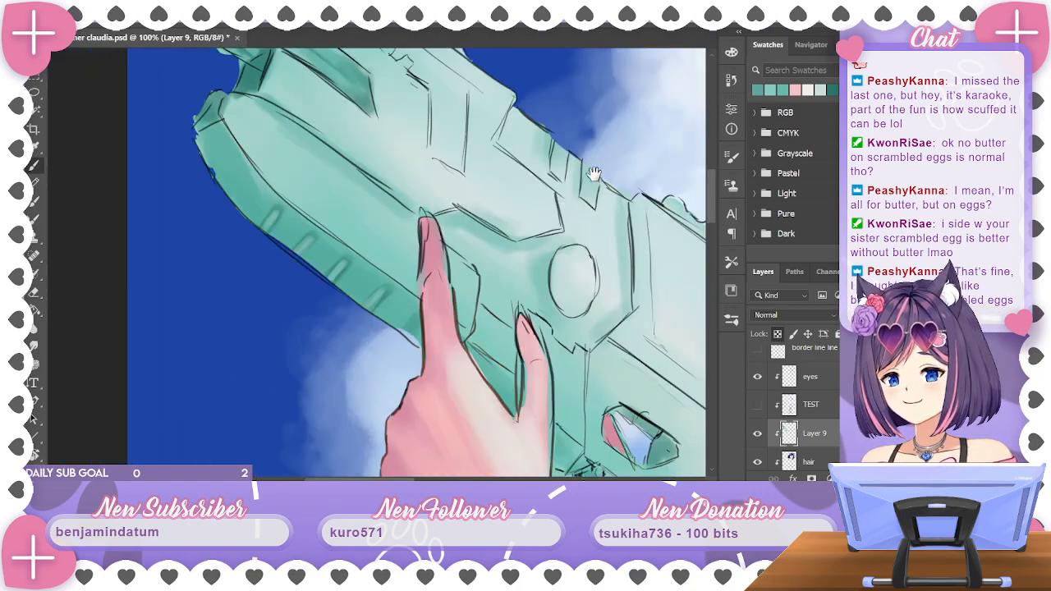
{"action": "left_click_drag", "start_coordinate": [593, 173], "coordinate": [527, 248]}
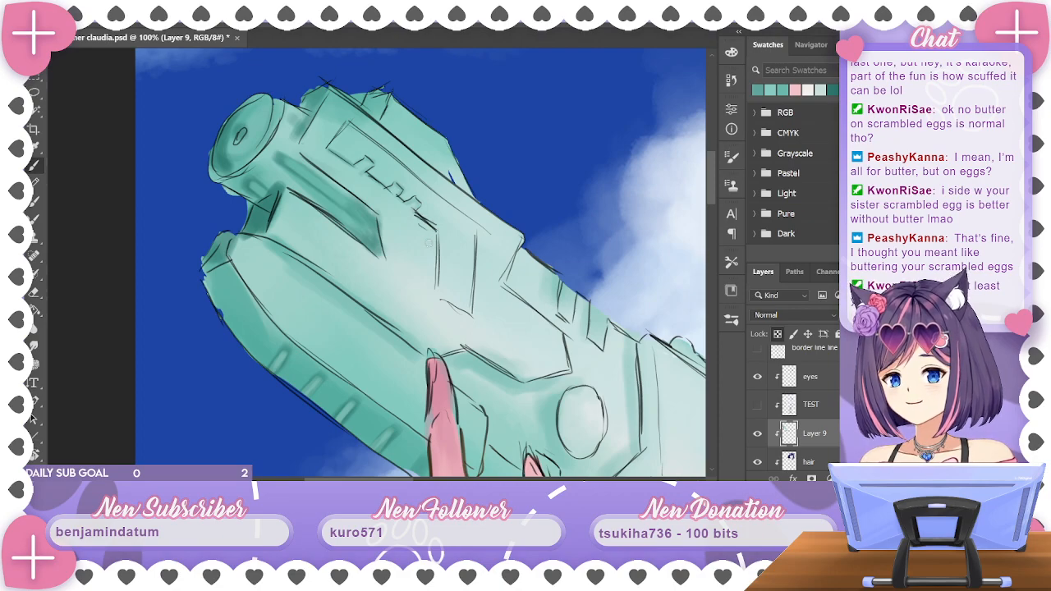
{"action": "left_click_drag", "start_coordinate": [435, 232], "coordinate": [440, 279]}
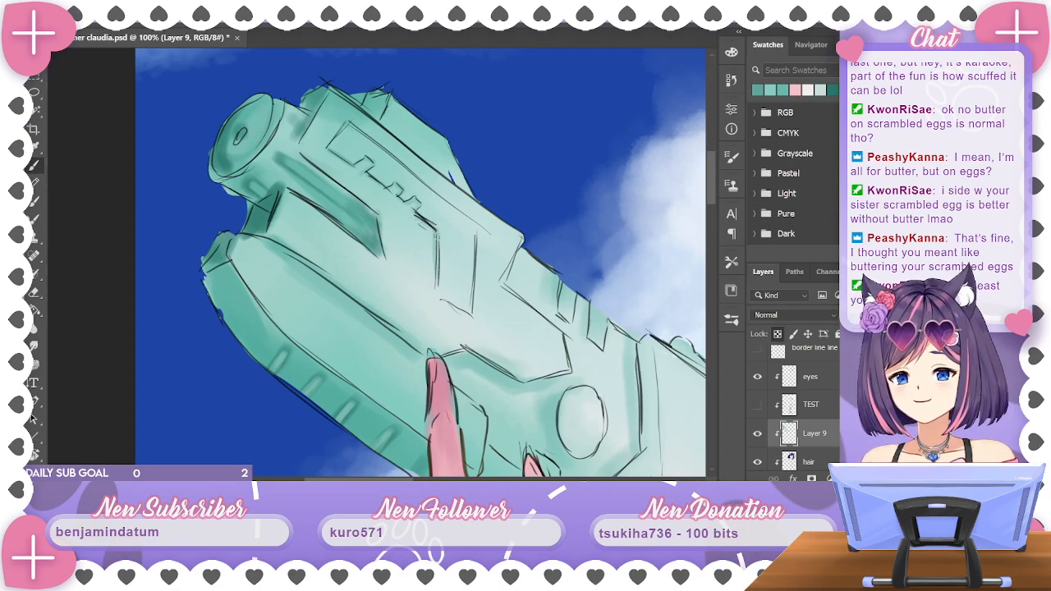
{"action": "mouse_move", "coordinate": [436, 233]}
{"action": "left_mouse_down"}
{"action": "mouse_move", "coordinate": [435, 290]}
{"action": "mouse_move", "coordinate": [460, 308]}
{"action": "left_mouse_up"}
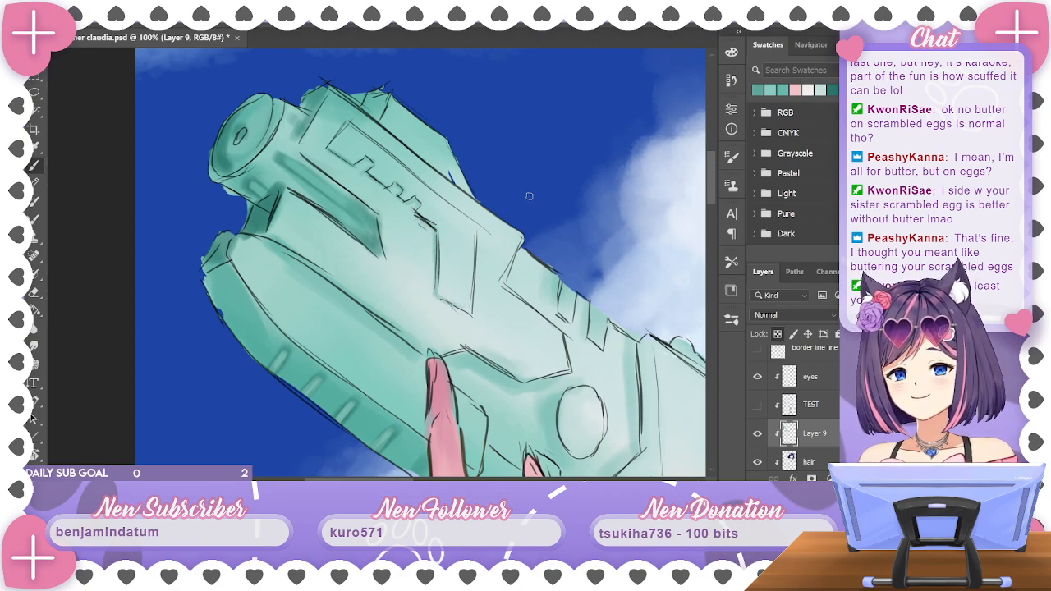
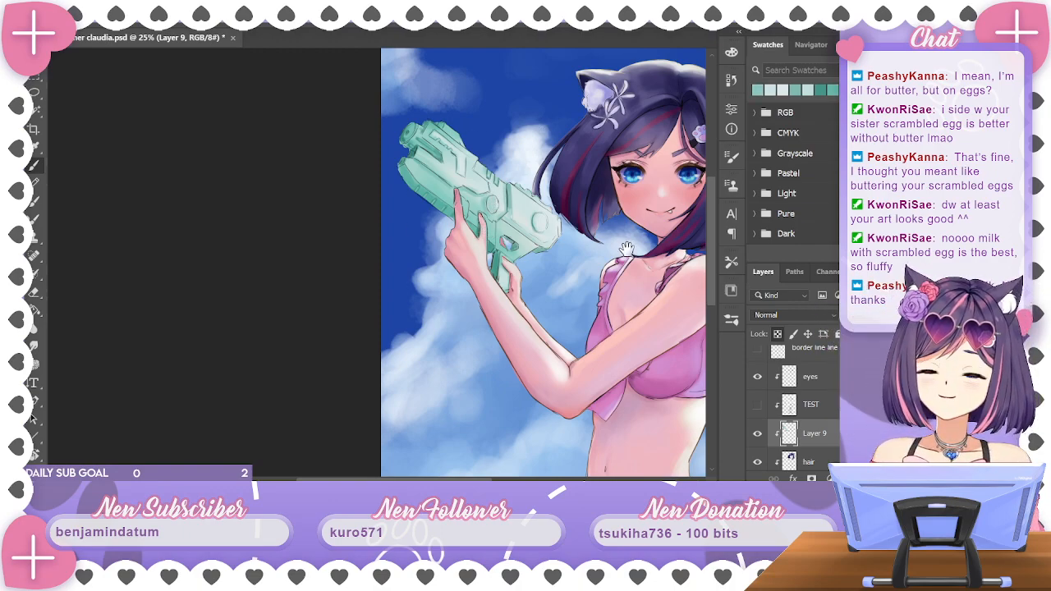
Refine the water gun's body shading with light teals sampled near its trigger and rear and a darker teal from its front
{"action": "left_click_drag", "start_coordinate": [629, 249], "coordinate": [599, 210]}
{"action": "left_click", "coordinate": [491, 215], "text": "alt"}
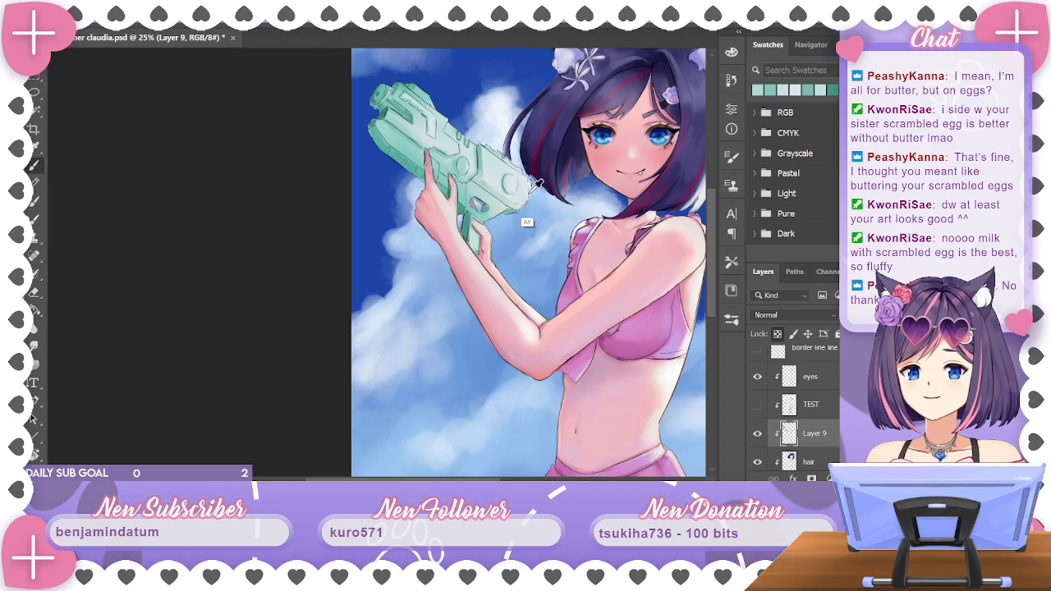
{"action": "left_click", "coordinate": [504, 212], "text": "alt"}
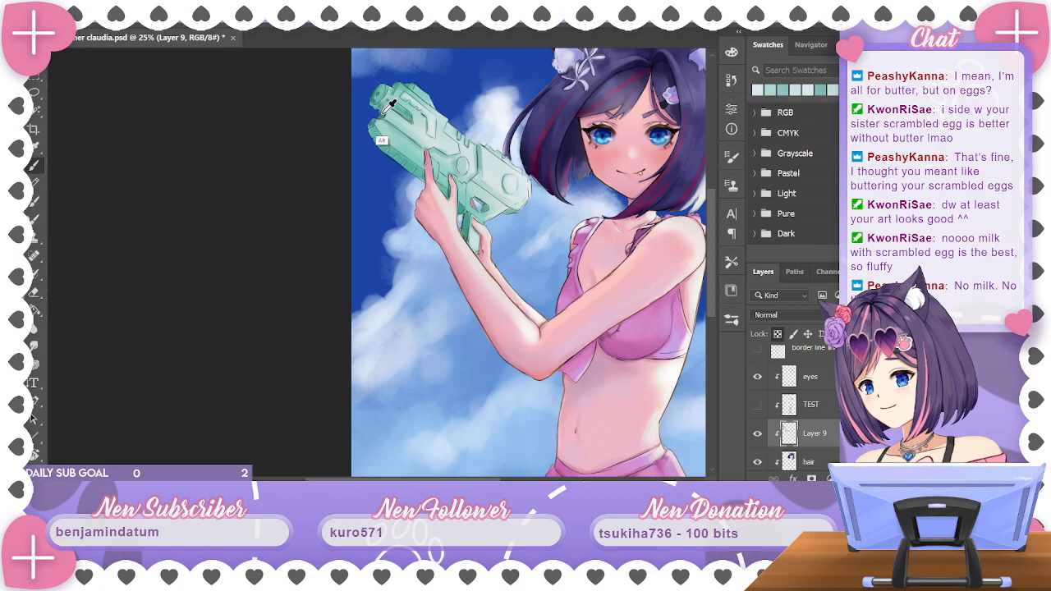
{"action": "left_click", "coordinate": [401, 150], "text": "alt"}
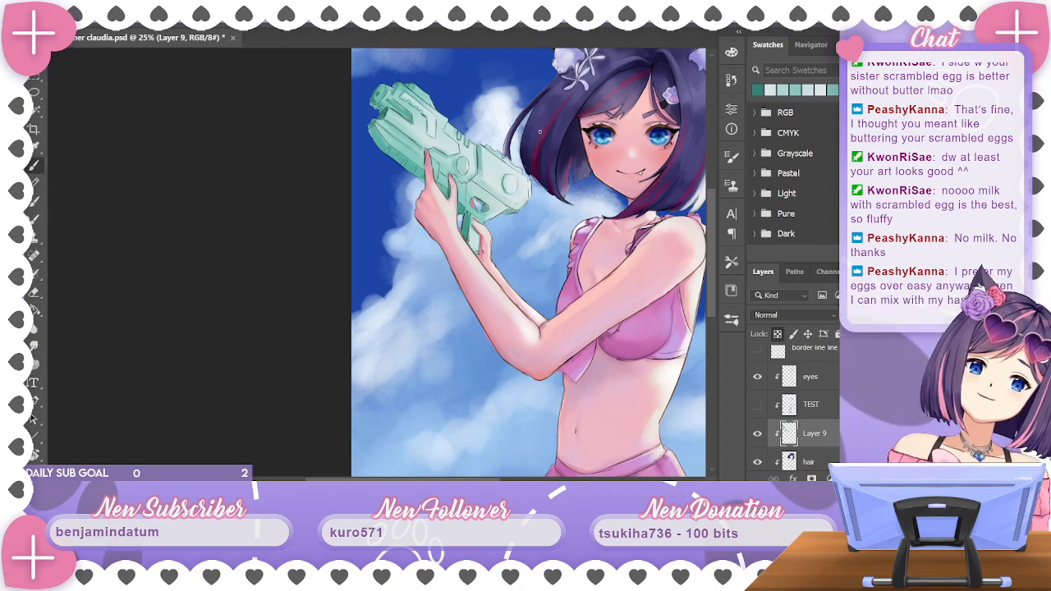
Paint dark teal notches along the lower edge of the water gun's front, sampling the tone beside the pointing finger
{"action": "key", "text": "ctrl+plus"}
{"action": "key", "text": "ctrl+plus"}
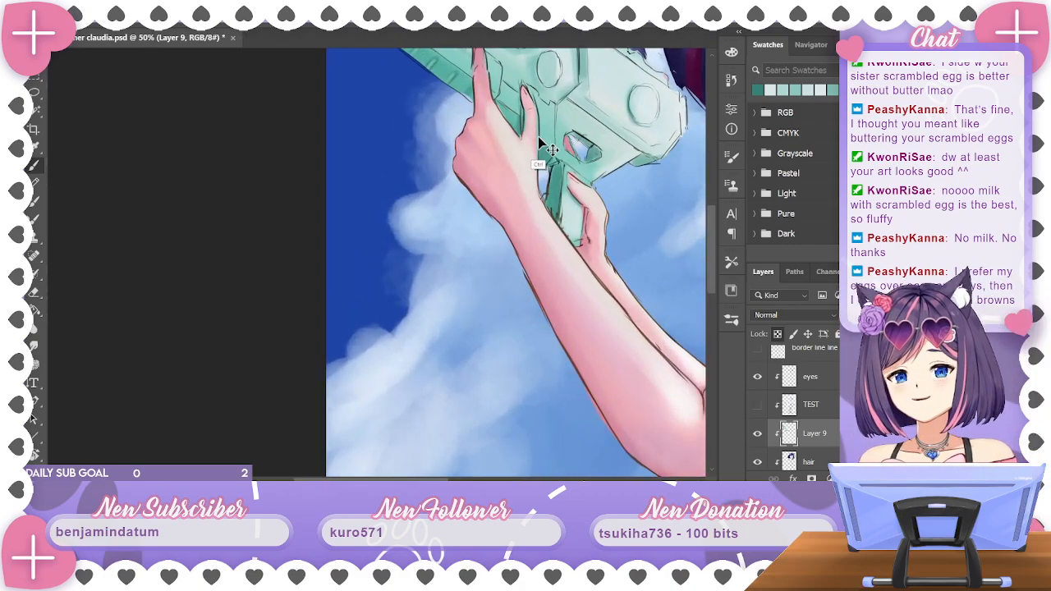
{"action": "left_click_drag", "start_coordinate": [592, 144], "coordinate": [552, 301]}
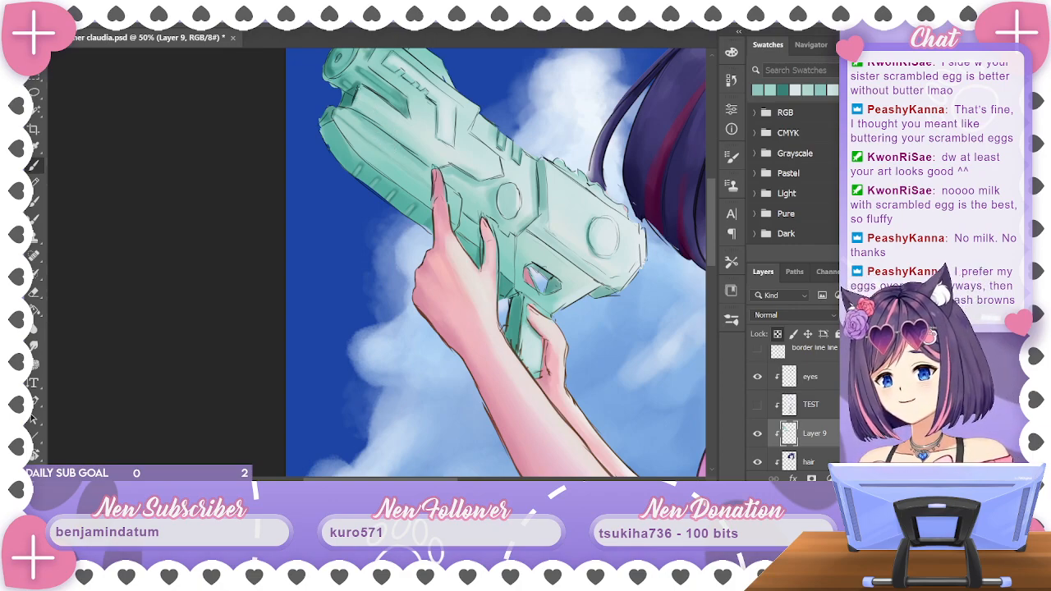
{"action": "left_click_drag", "start_coordinate": [359, 145], "coordinate": [363, 139]}
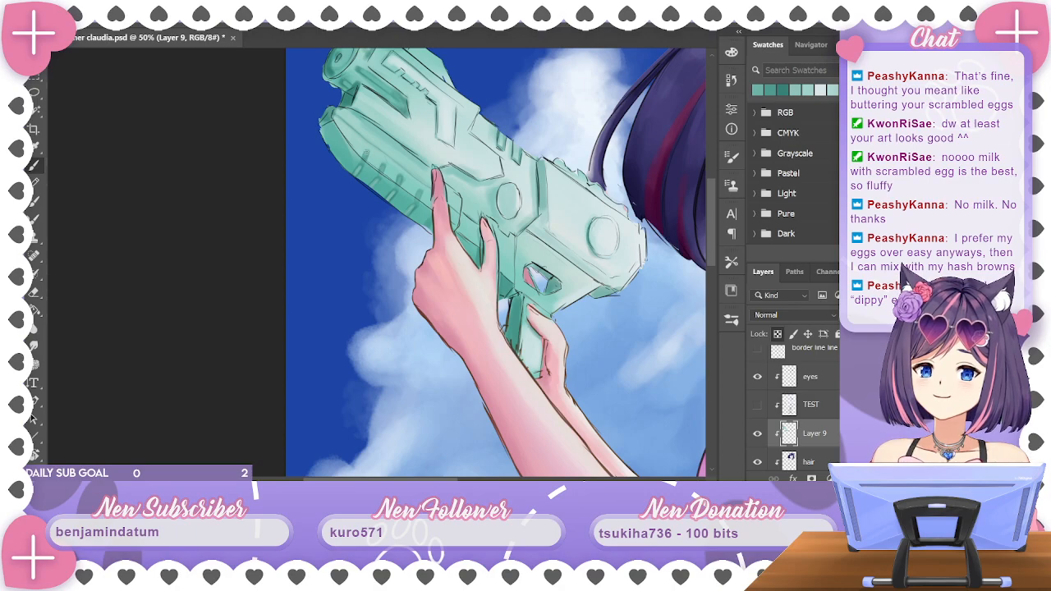
{"action": "left_click", "coordinate": [416, 208], "text": "alt"}
{"action": "left_click_drag", "start_coordinate": [418, 208], "coordinate": [416, 204]}
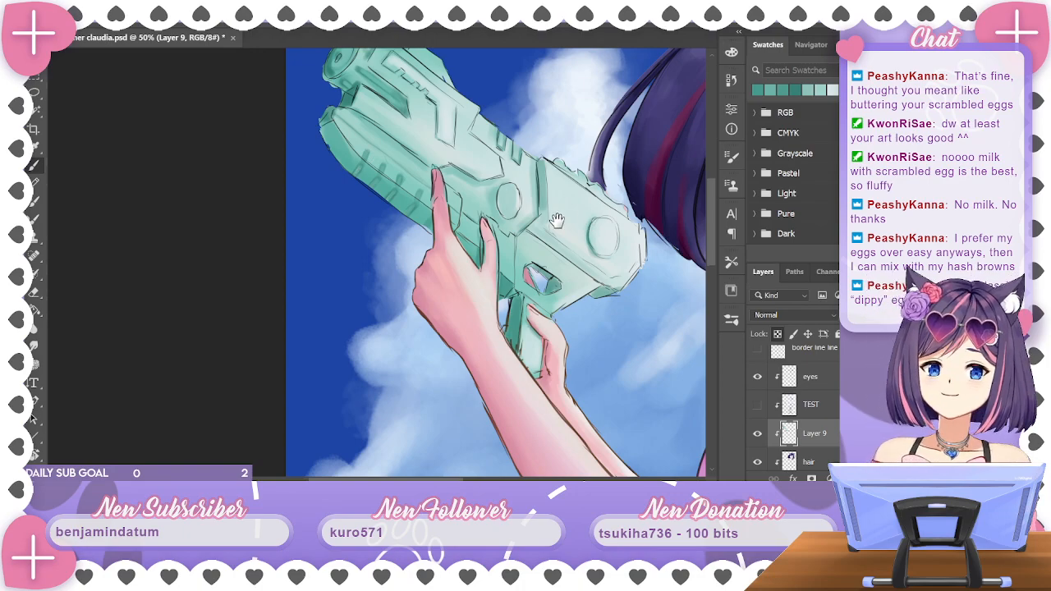
Examine how the shaded water gun reads against the whole illustration and up close beside the character
{"action": "left_click_drag", "start_coordinate": [568, 223], "coordinate": [490, 200]}
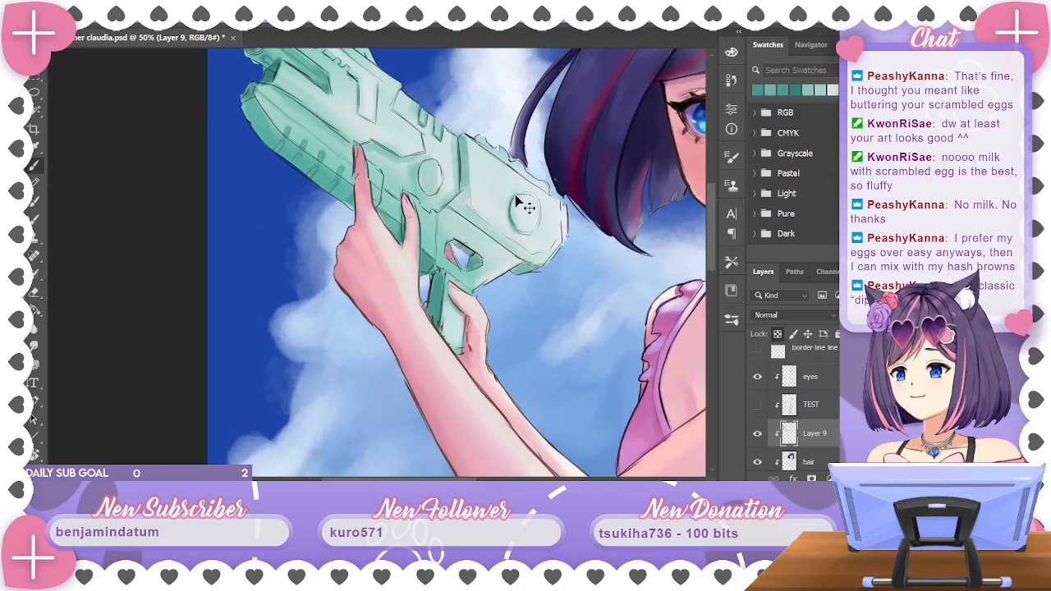
{"action": "scroll", "coordinate": [516, 198], "scroll_direction": "down", "scroll_amount": 3}
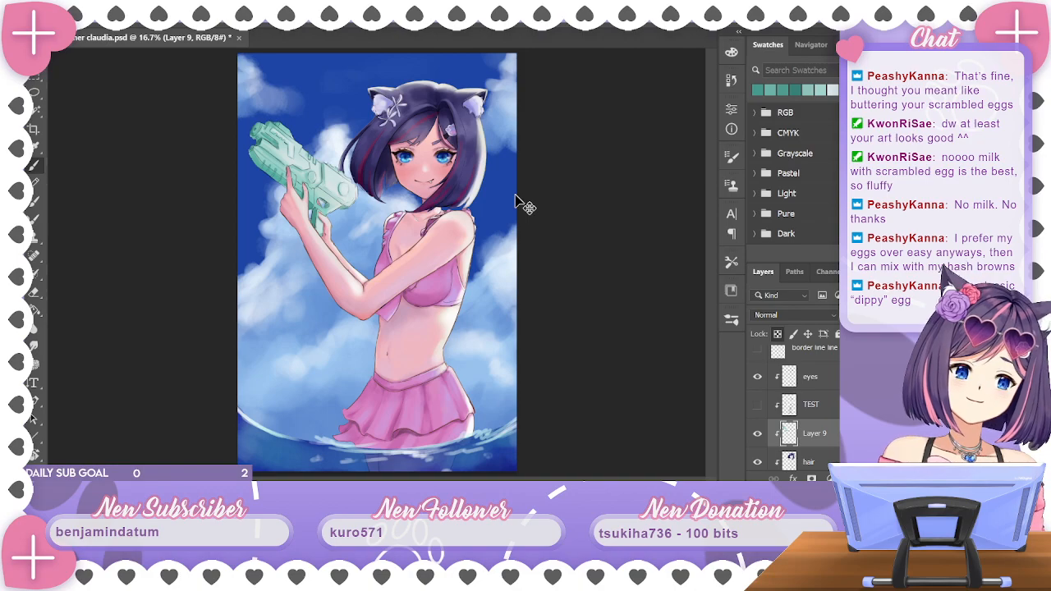
{"action": "key", "text": "ctrl+plus"}
{"action": "left_click_drag", "start_coordinate": [387, 175], "coordinate": [484, 239]}
{"action": "left_click_drag", "start_coordinate": [566, 217], "coordinate": [520, 232]}
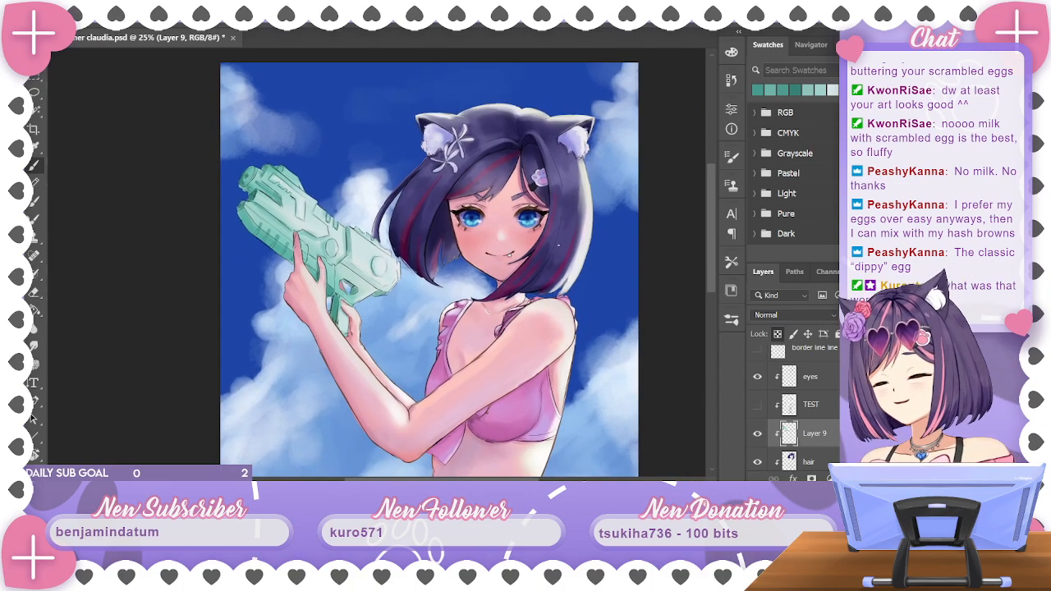
{"action": "key", "text": "ctrl+plus"}
{"action": "key", "text": "ctrl+plus"}
{"action": "key", "text": "ctrl+minus"}
{"action": "key", "text": "ctrl+minus"}
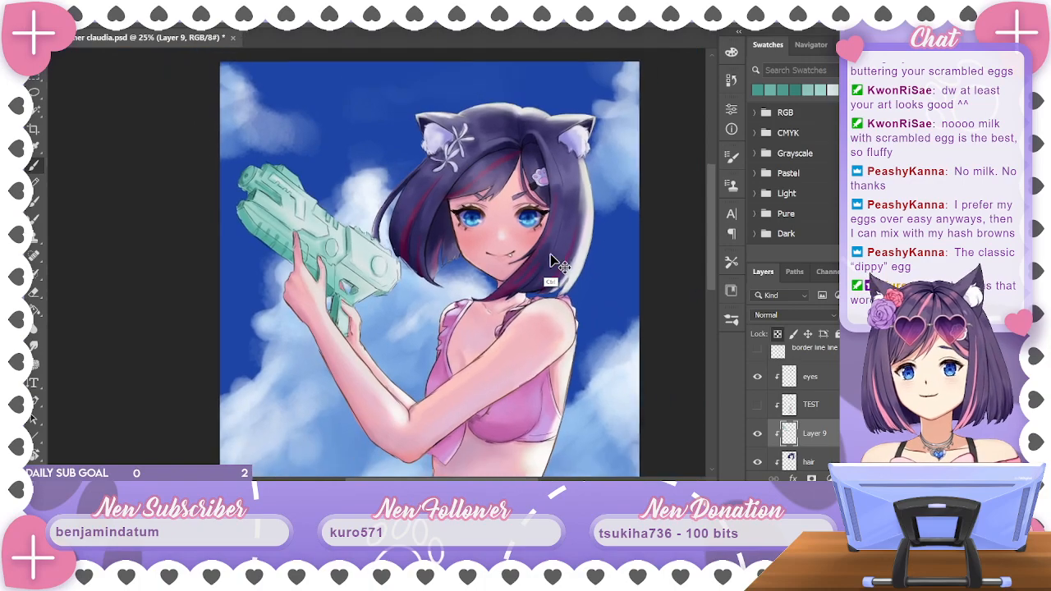
{"action": "key", "text": "ctrl+plus"}
{"action": "left_click_drag", "start_coordinate": [572, 358], "coordinate": [508, 293]}
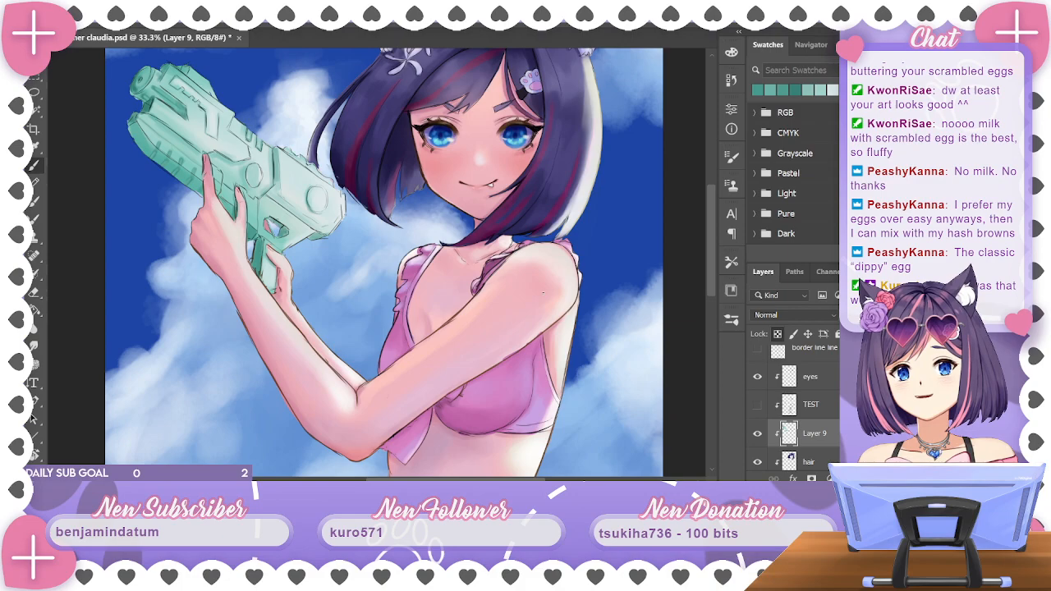
{"action": "left_click_drag", "start_coordinate": [559, 285], "coordinate": [612, 335]}
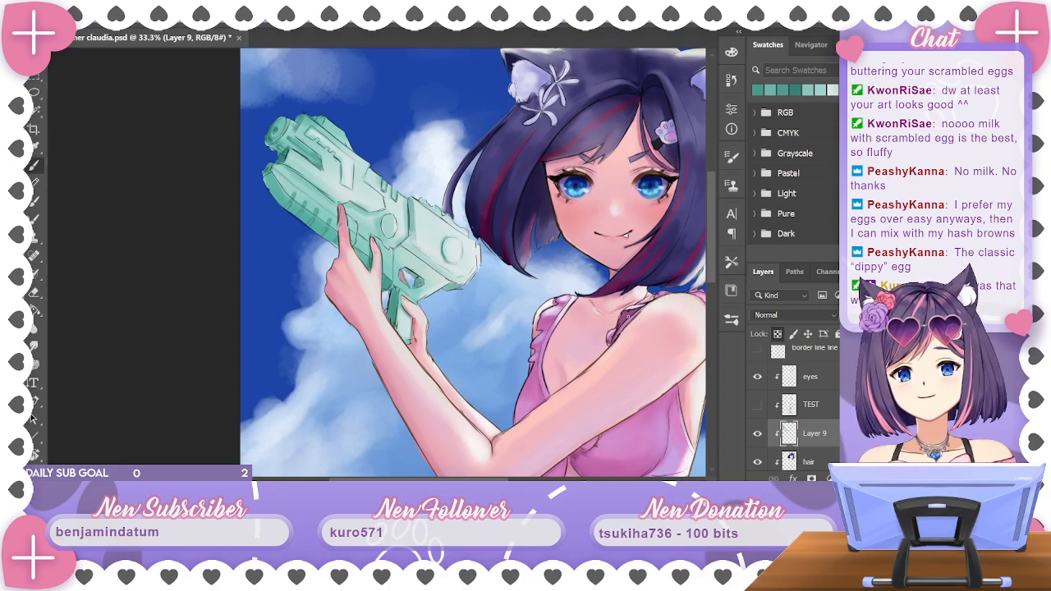
Select the visible border line art copy layer and prepare to erase on it around the water gun, with transparent pixels unlocked
{"action": "scroll", "coordinate": [795, 402], "scroll_direction": "up", "scroll_amount": 3}
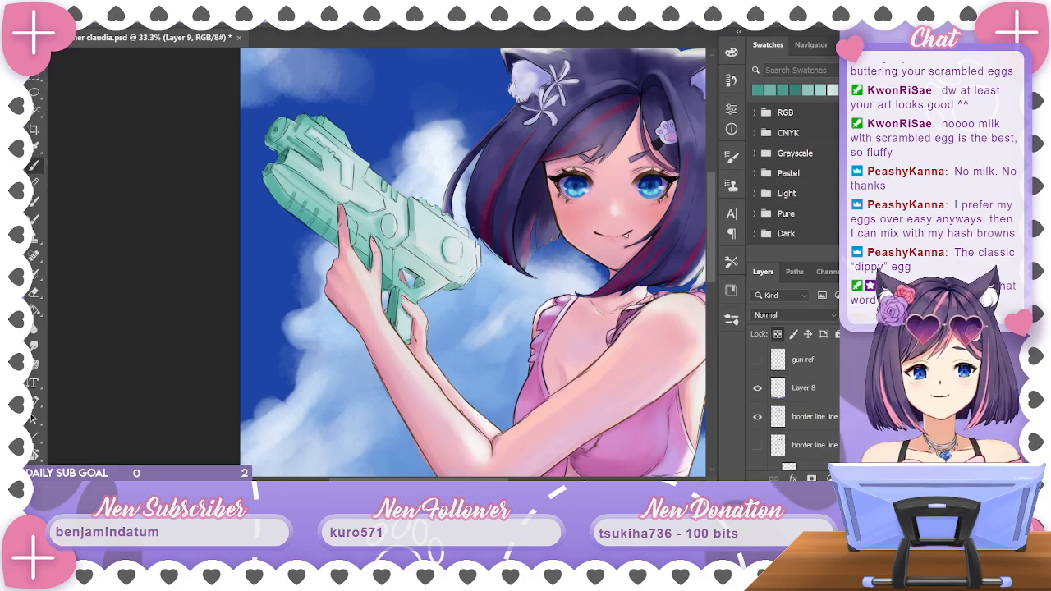
{"action": "left_click", "coordinate": [825, 392]}
{"action": "scroll", "coordinate": [825, 391], "scroll_direction": "down", "scroll_amount": 3}
{"action": "scroll", "coordinate": [825, 390], "scroll_direction": "up", "scroll_amount": 1}
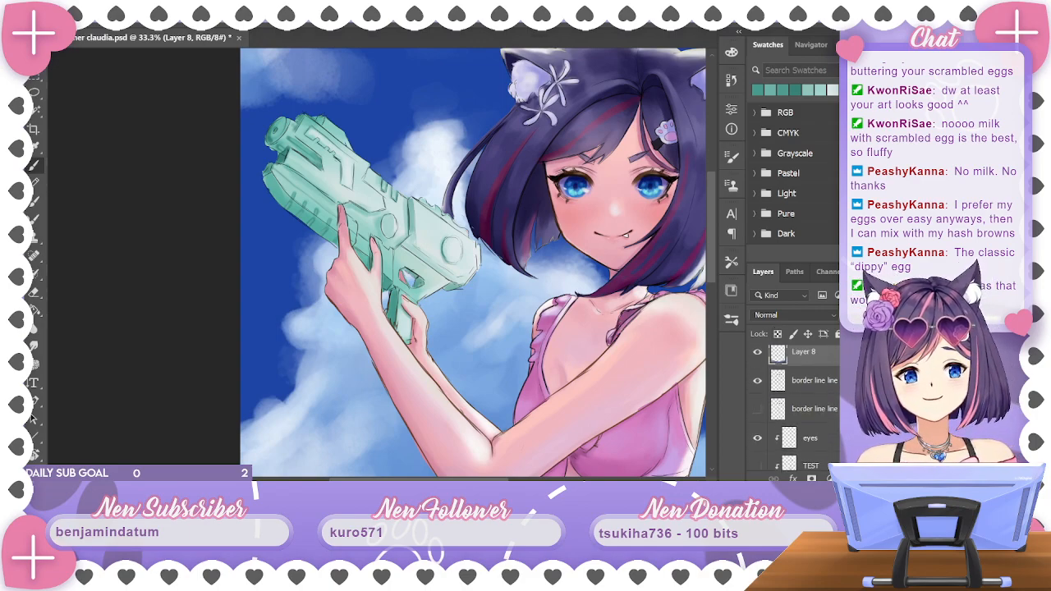
{"action": "left_click", "coordinate": [823, 387]}
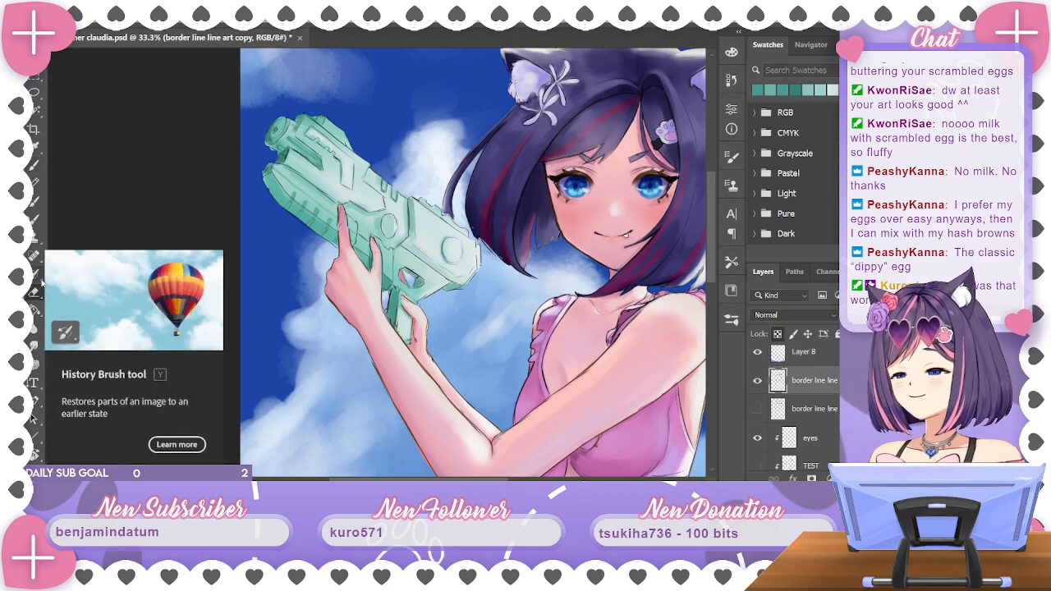
{"action": "key", "text": "ctrl+plus"}
{"action": "key", "text": "ctrl+plus"}
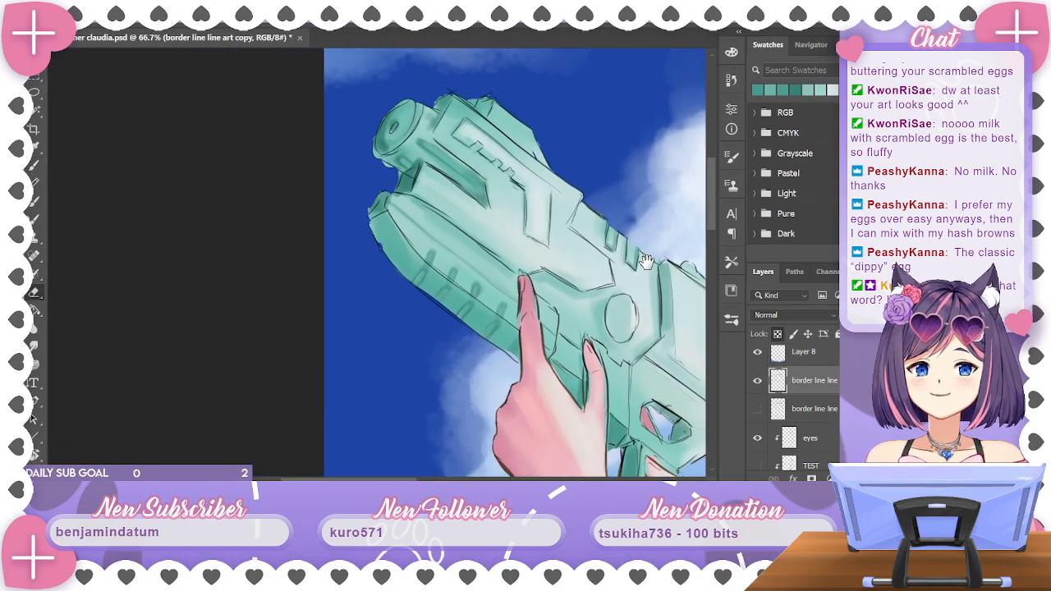
{"action": "left_click_drag", "start_coordinate": [614, 262], "coordinate": [653, 241]}
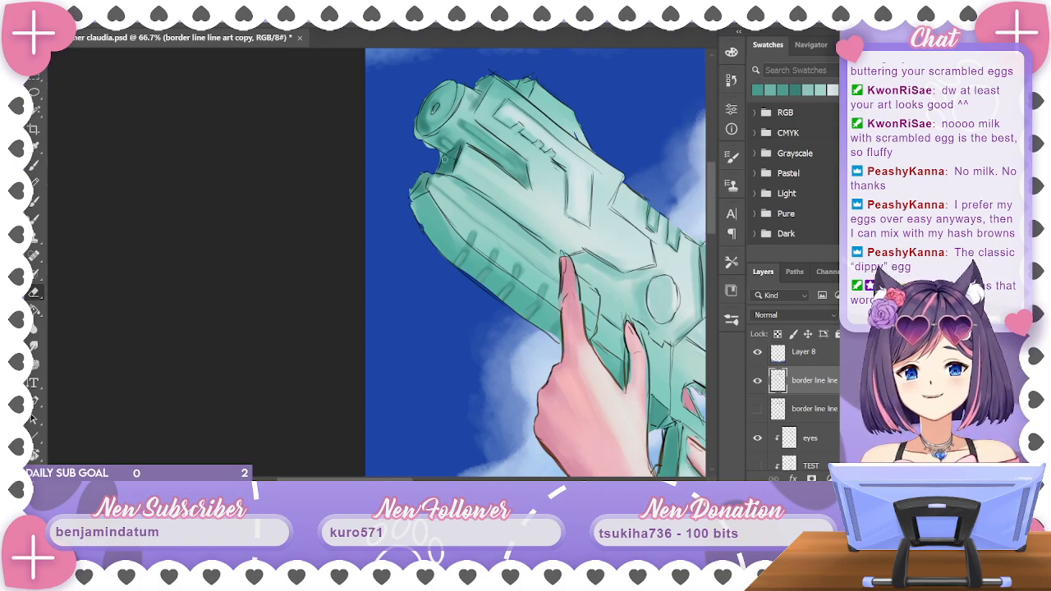
Examine the water gun's line art at several scales and check the overall composition of the illustration
{"action": "key", "text": "ctrl+minus"}
{"action": "key", "text": "ctrl+minus"}
{"action": "key", "text": "ctrl+minus"}
{"action": "key", "text": "ctrl+minus"}
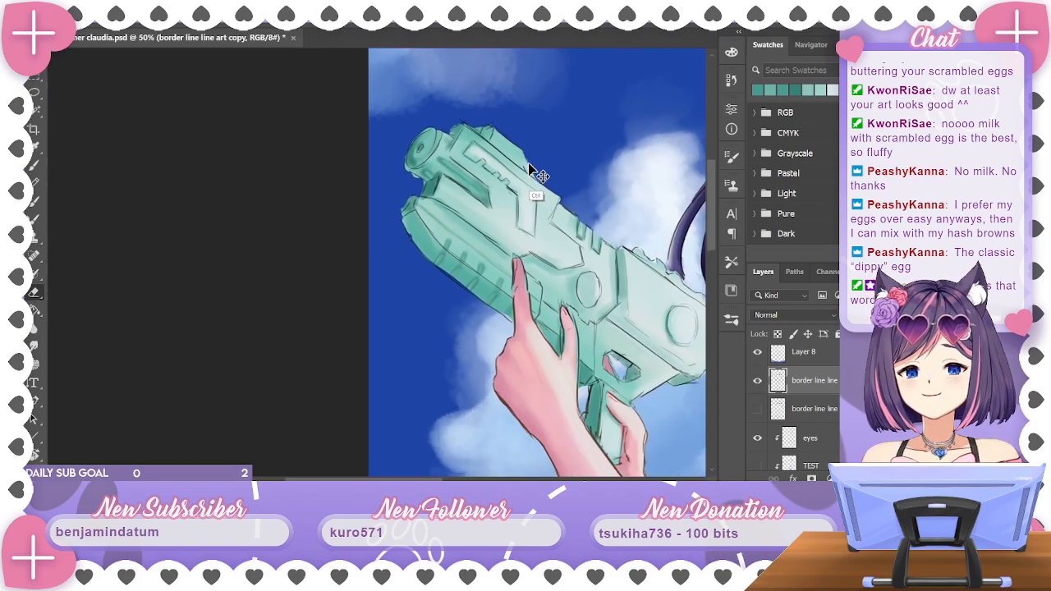
{"action": "key", "text": "ctrl+plus"}
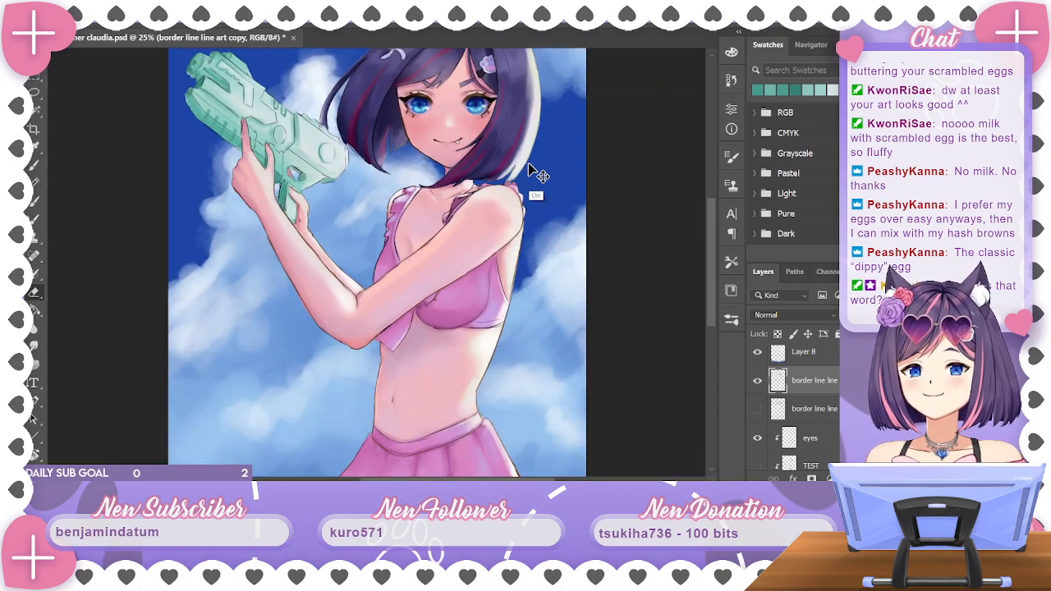
{"action": "key", "text": "ctrl+plus"}
{"action": "key", "text": "ctrl+minus"}
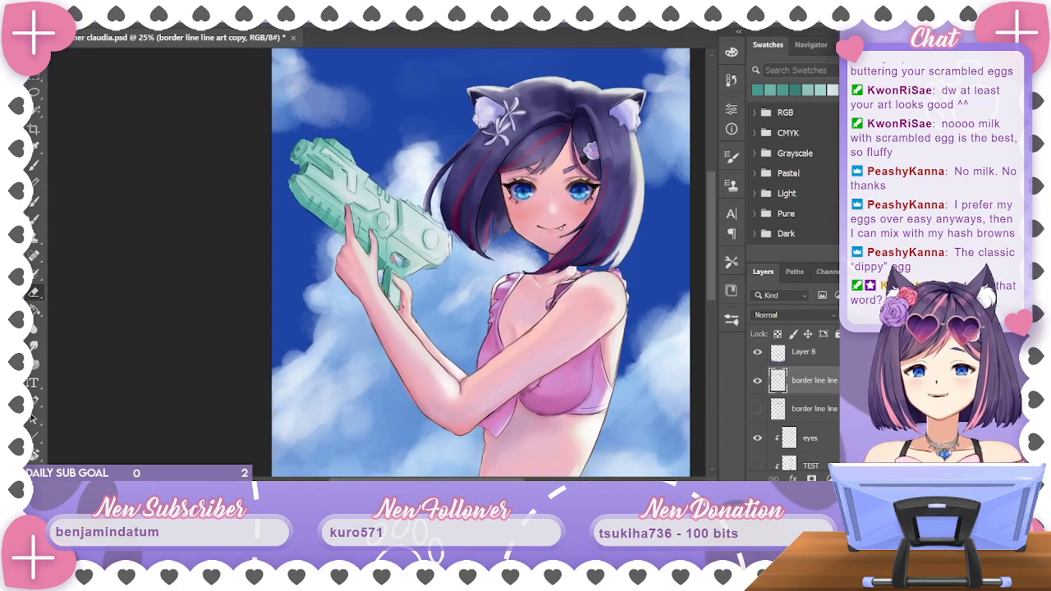
{"action": "key", "text": "ctrl+minus"}
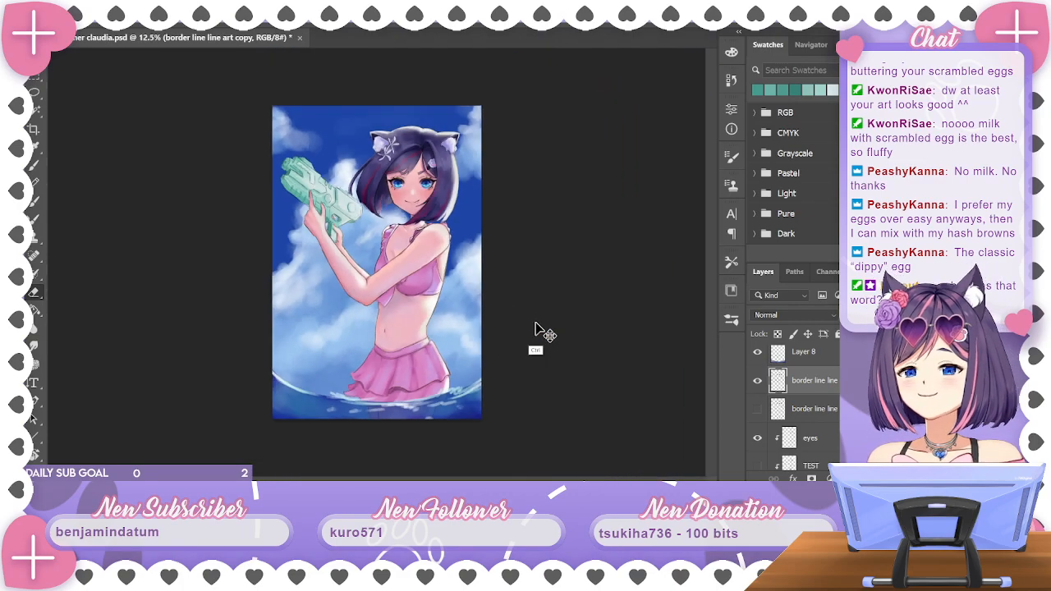
{"action": "key", "text": "ctrl+plus"}
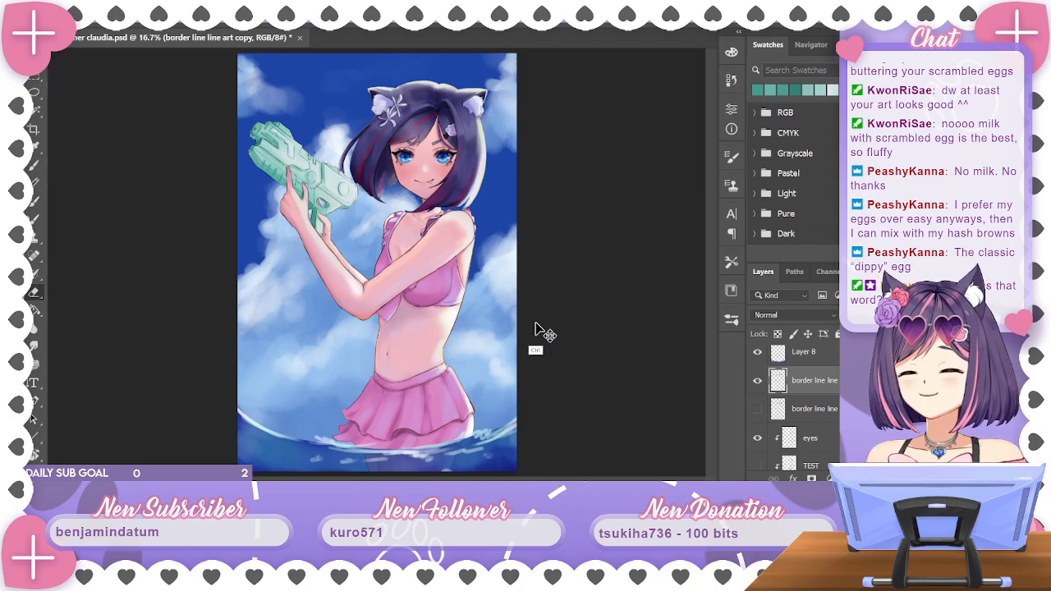
Set the foreground colour to a bright, slightly muted yellow
{"action": "left_click", "coordinate": [730, 50]}
{"action": "left_click", "coordinate": [698, 224]}
{"action": "left_click_drag", "start_coordinate": [607, 119], "coordinate": [635, 90]}
{"action": "left_click_drag", "start_coordinate": [697, 224], "coordinate": [697, 237]}
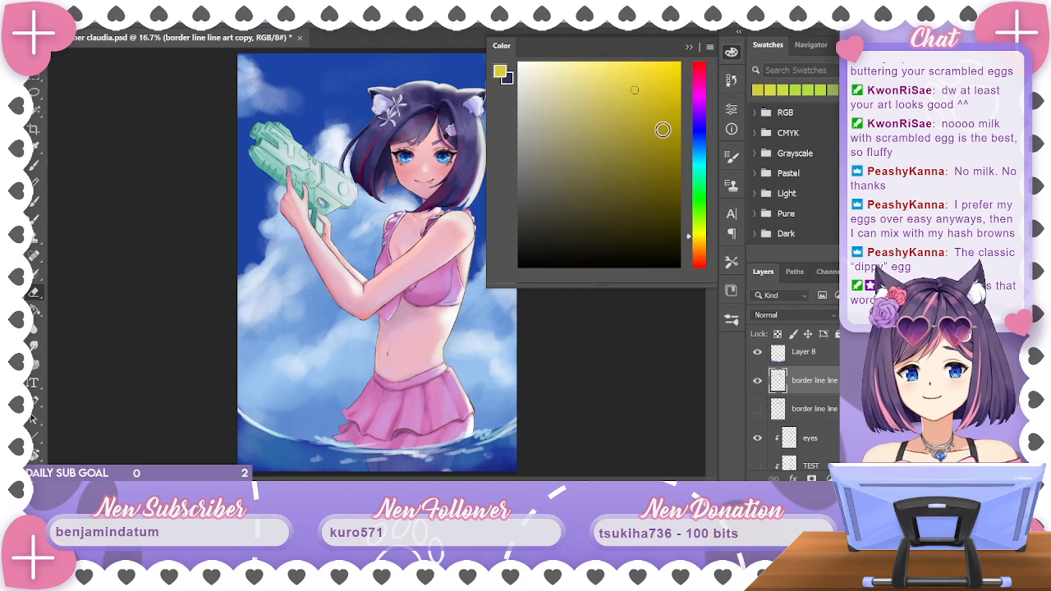
Set the foreground colour to a pale, soft yellow
{"action": "left_click", "coordinate": [696, 233]}
{"action": "left_click", "coordinate": [573, 83]}
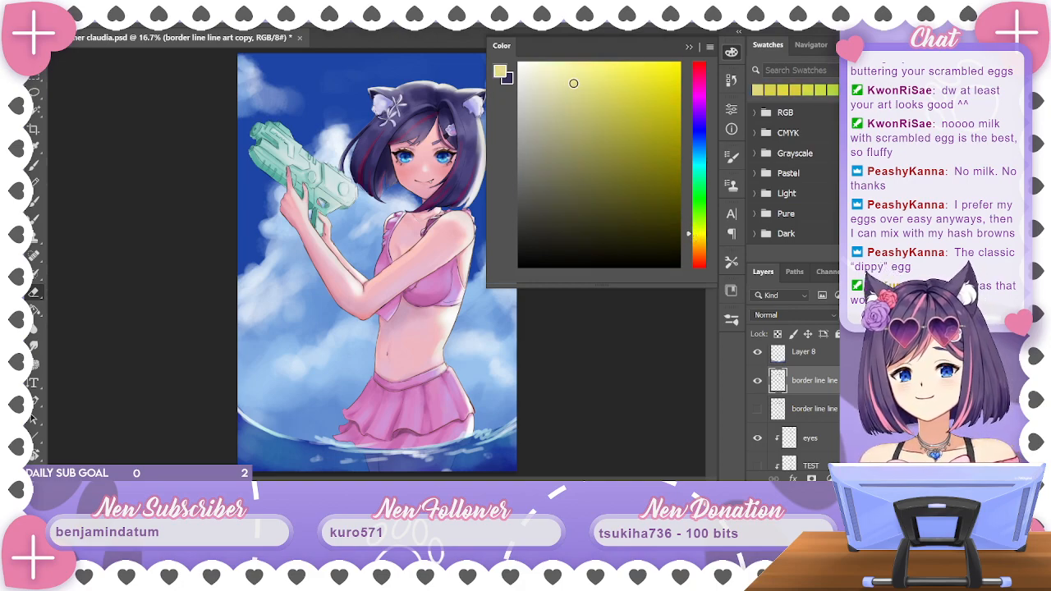
{"action": "left_click", "coordinate": [650, 47]}
Select Layer 9 and load the Airbrush Soft Round 100 brush for painting on the water gun
{"action": "left_click", "coordinate": [49, 23]}
{"action": "left_click", "coordinate": [161, 301]}
{"action": "key", "text": "Return"}
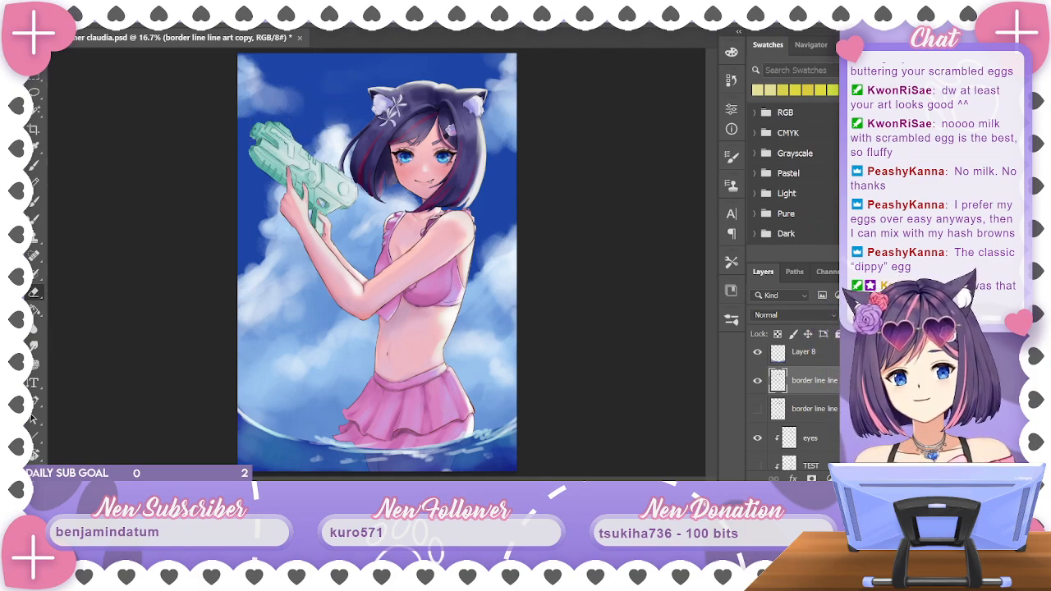
{"action": "scroll", "coordinate": [793, 406], "scroll_direction": "down", "scroll_amount": 5}
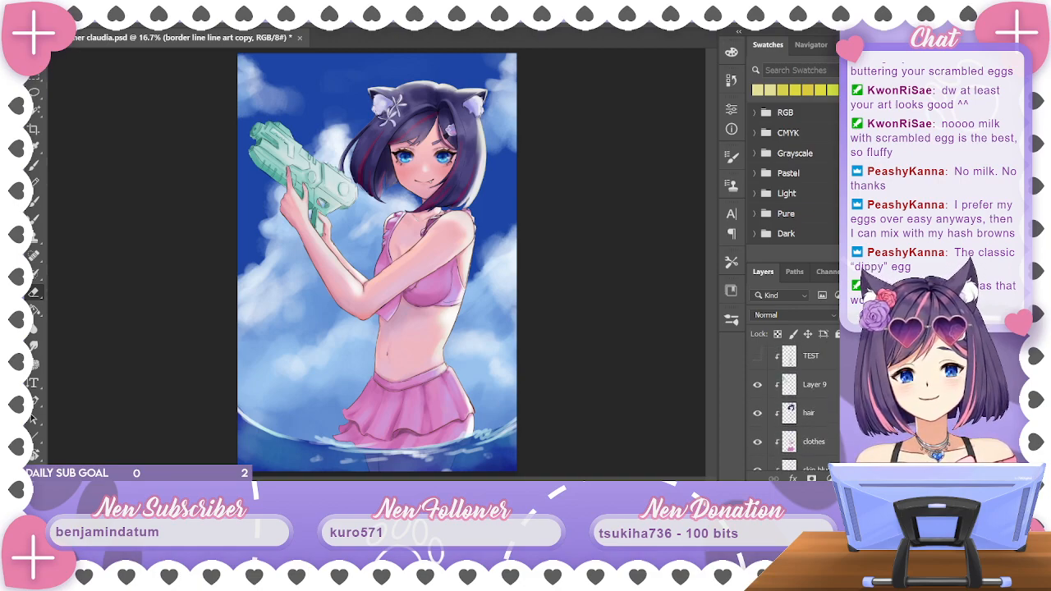
{"action": "left_click", "coordinate": [813, 380]}
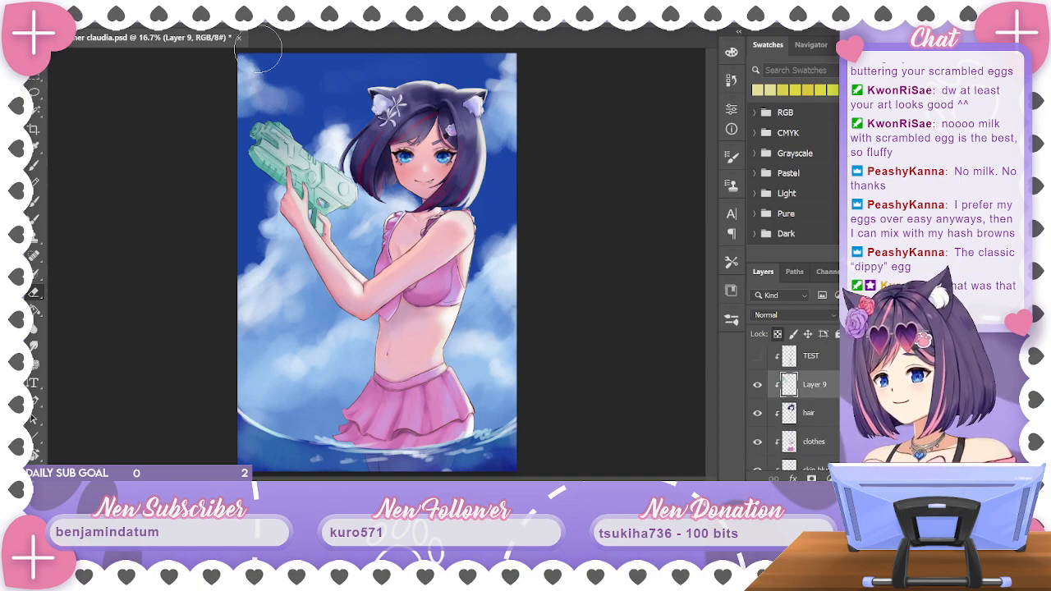
{"action": "left_click", "coordinate": [45, 16]}
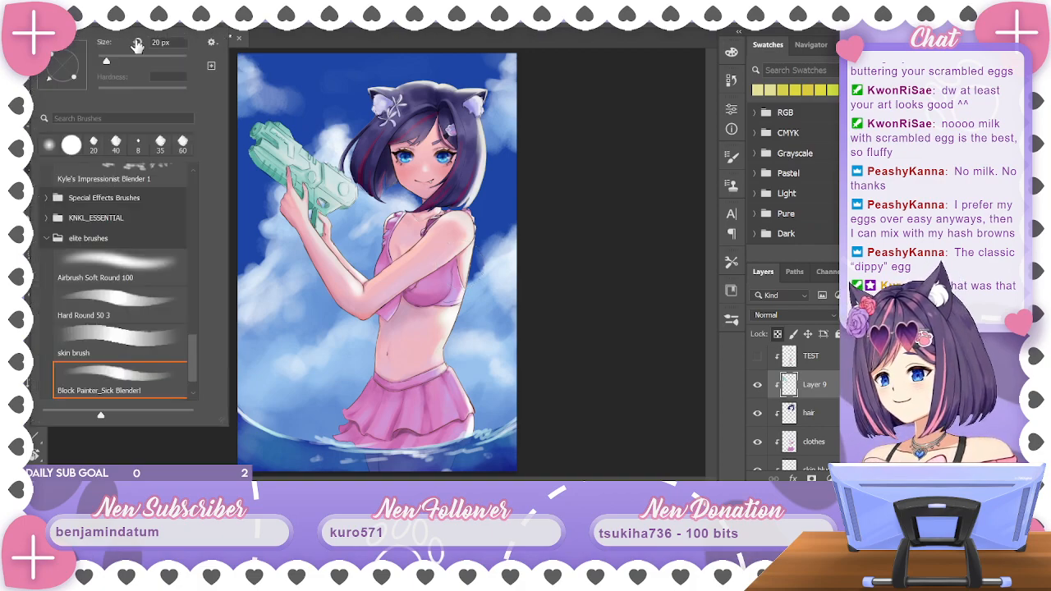
{"action": "double_click", "coordinate": [115, 264]}
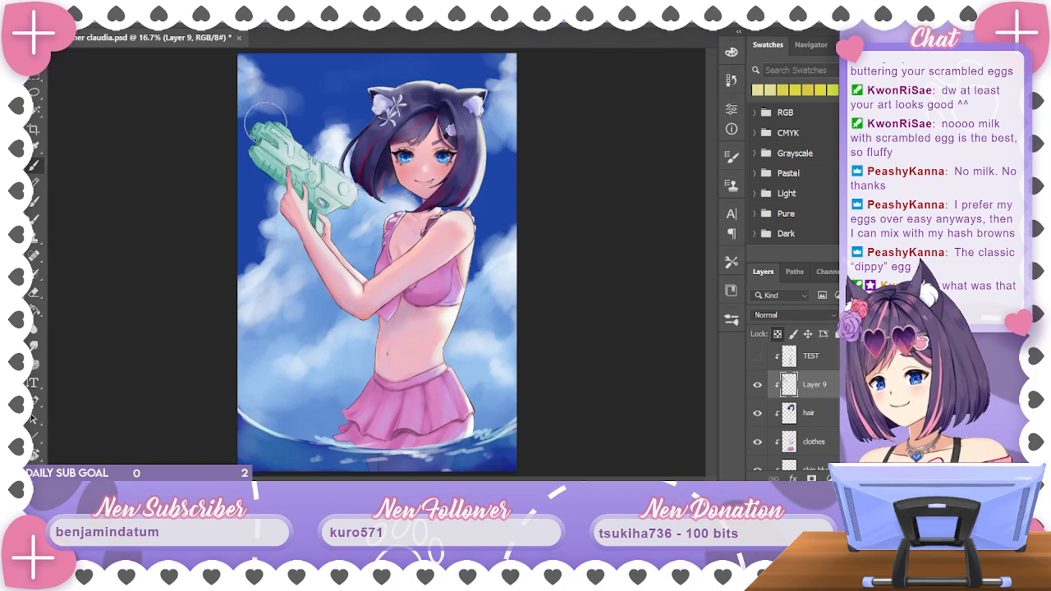
Tint the water gun softly with pale yellow using an enlarged airbrush, lightening the colour to a near-white cream for further highlights
{"action": "key", "text": "bracketright"}
{"action": "key", "text": "bracketright"}
{"action": "key", "text": "bracketright"}
{"action": "key", "text": "bracketright"}
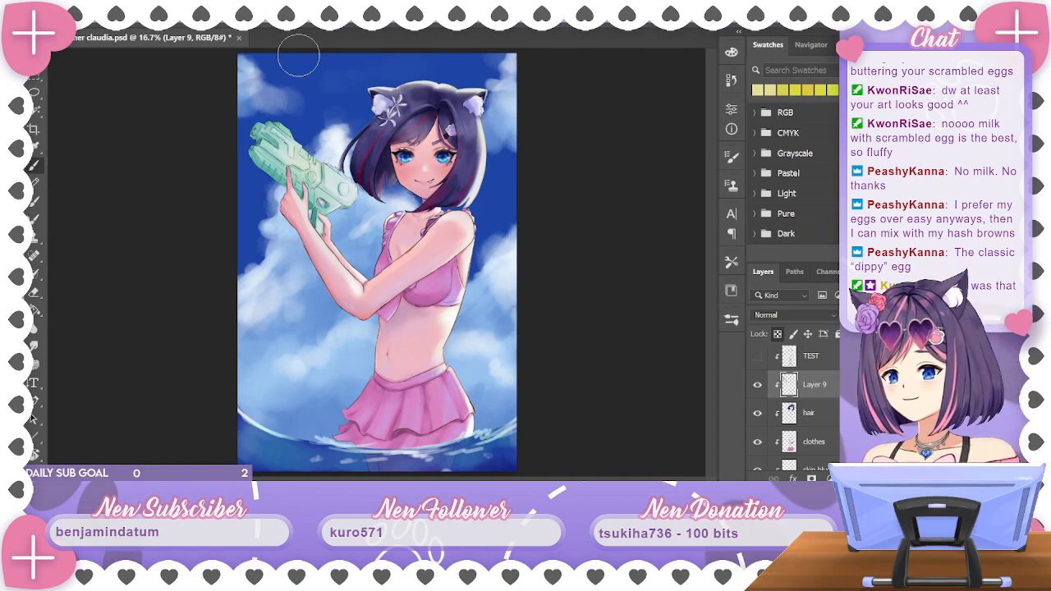
{"action": "left_click", "coordinate": [732, 52]}
{"action": "left_click_drag", "start_coordinate": [566, 82], "coordinate": [537, 71]}
{"action": "left_click", "coordinate": [732, 52]}
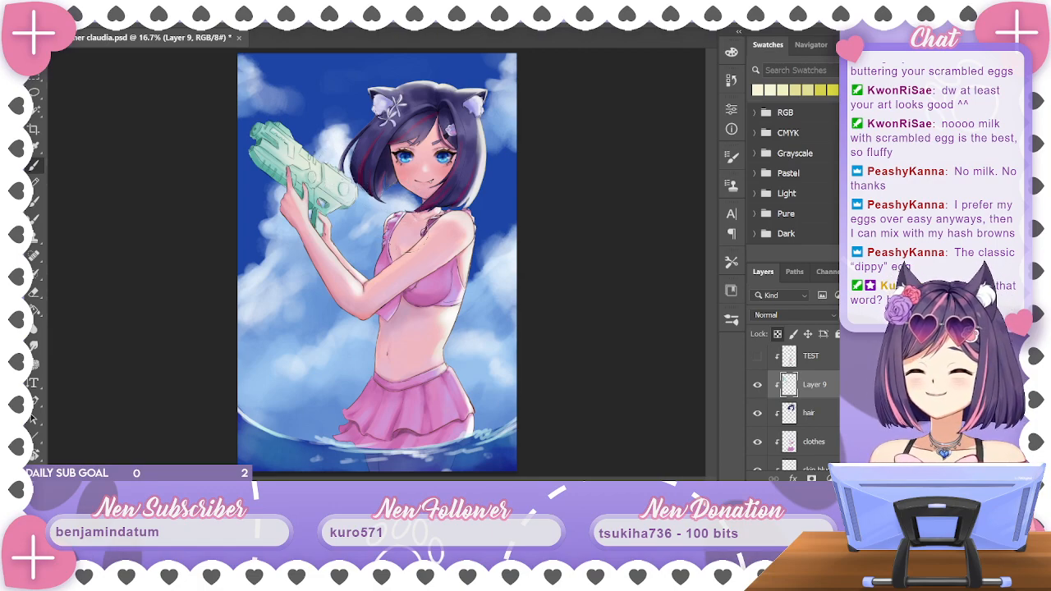
Sample the water gun's colour, shift its hue towards blue and tint the gun softly, checking it in the whole illustration
{"action": "left_click", "coordinate": [732, 53]}
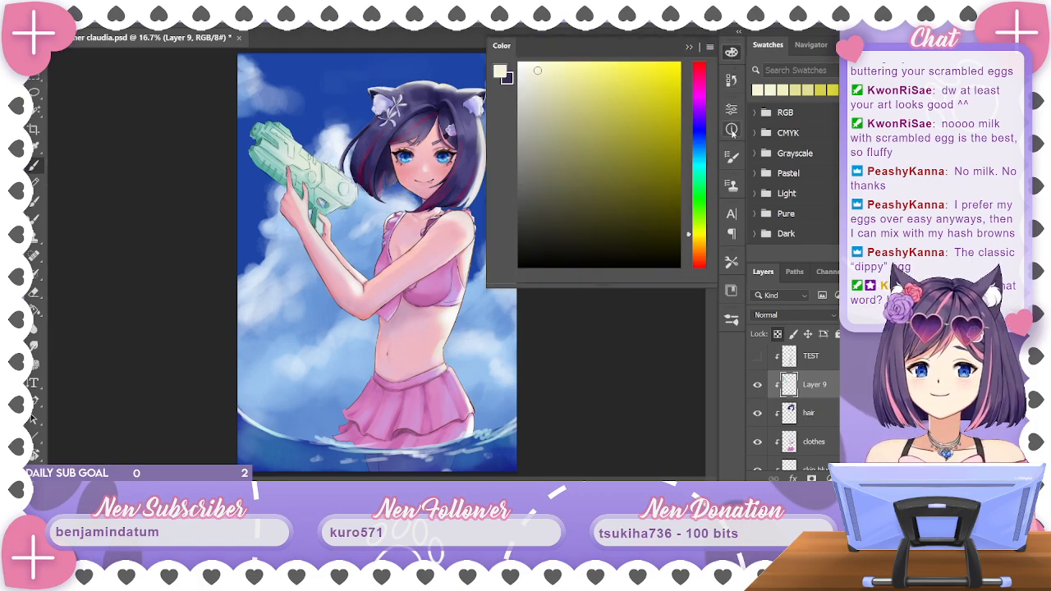
{"action": "left_click", "coordinate": [261, 124], "text": "alt"}
{"action": "left_click_drag", "start_coordinate": [698, 168], "coordinate": [702, 143]}
{"action": "left_click", "coordinate": [689, 47]}
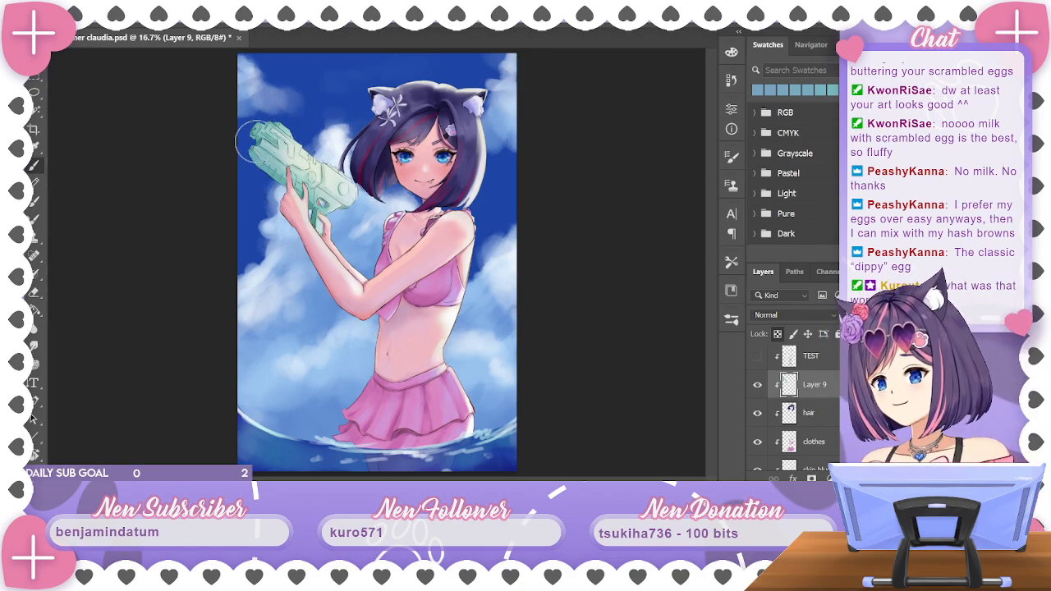
{"action": "key", "text": "ctrl+minus"}
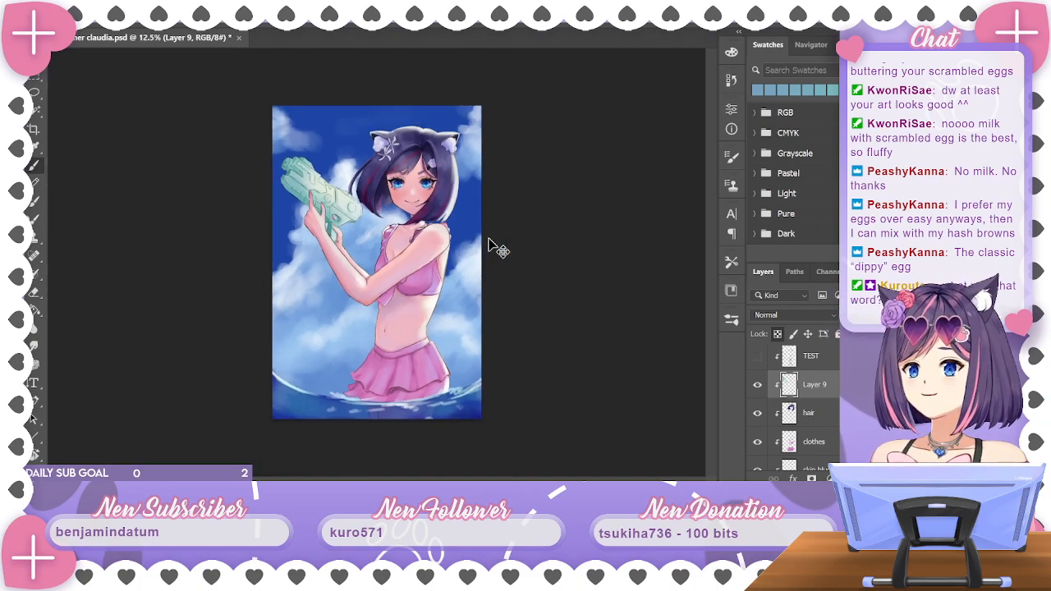
{"action": "key", "text": "ctrl+minus"}
{"action": "key", "text": "ctrl+plus"}
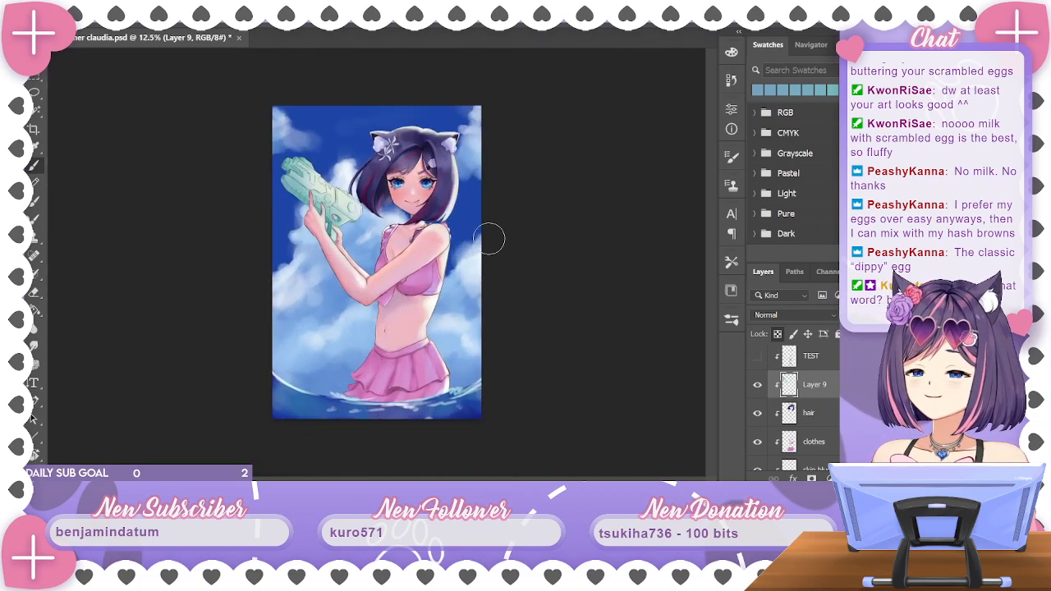
Sample the blue of the sky and hide the water on Layer 8
{"action": "left_click", "coordinate": [330, 121], "text": "alt"}
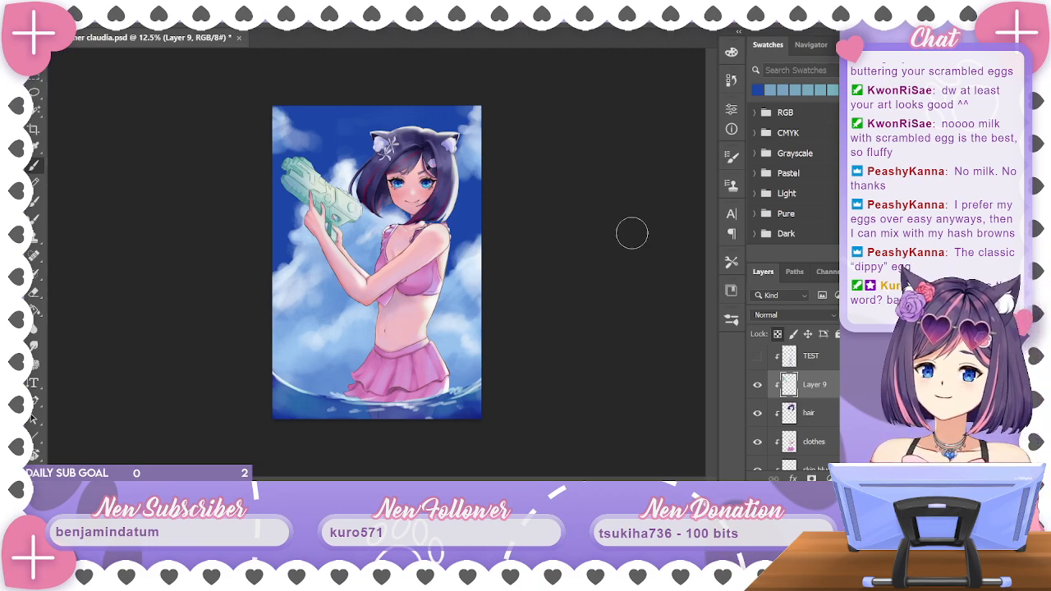
{"action": "scroll", "coordinate": [793, 402], "scroll_direction": "up", "scroll_amount": 2}
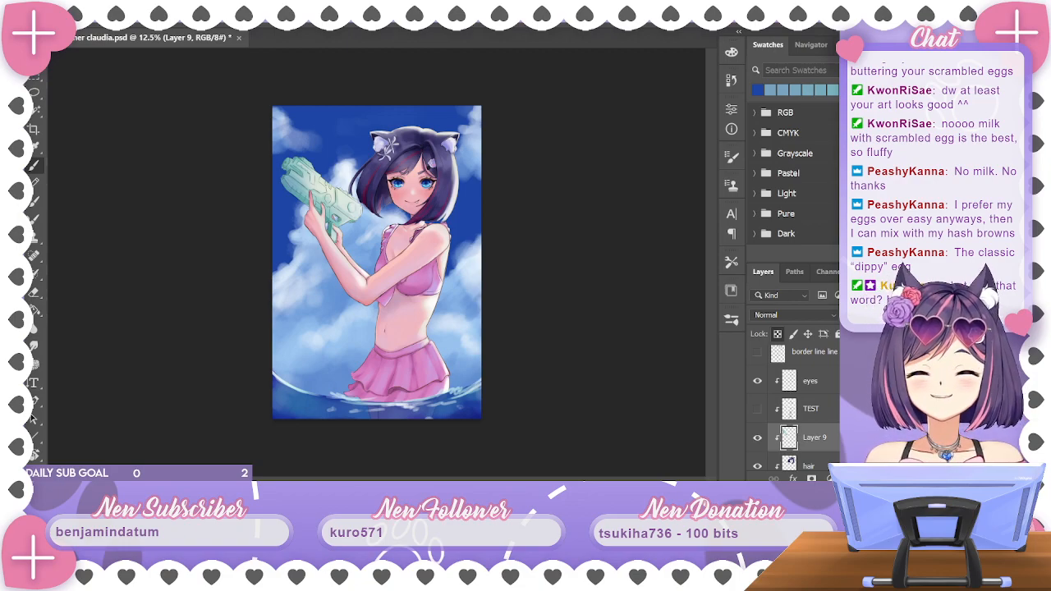
{"action": "scroll", "coordinate": [792, 403], "scroll_direction": "up", "scroll_amount": 4}
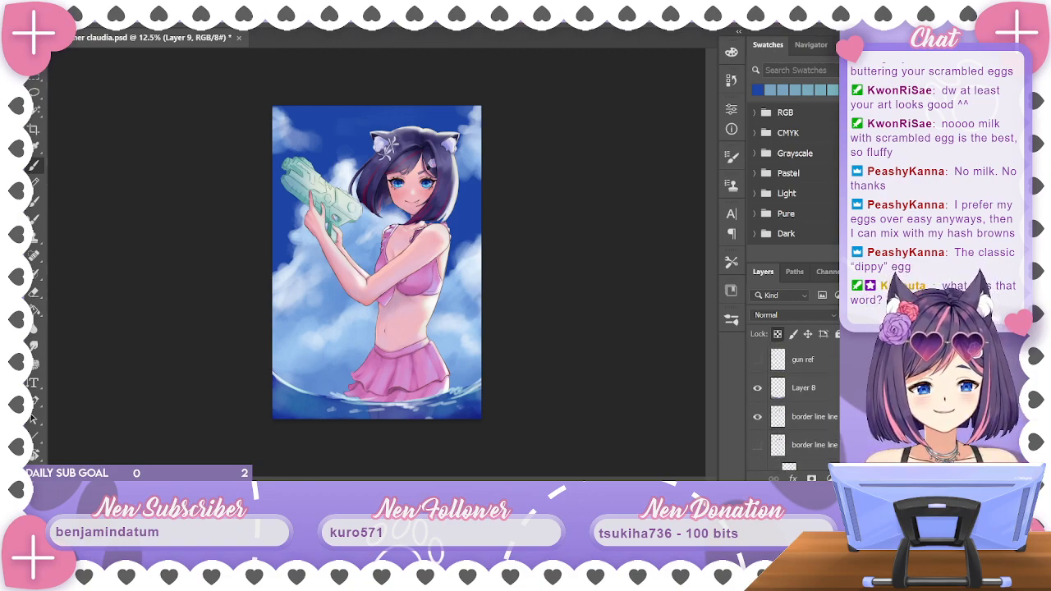
{"action": "left_click", "coordinate": [757, 387]}
{"action": "left_click", "coordinate": [757, 387]}
{"action": "left_click", "coordinate": [757, 387]}
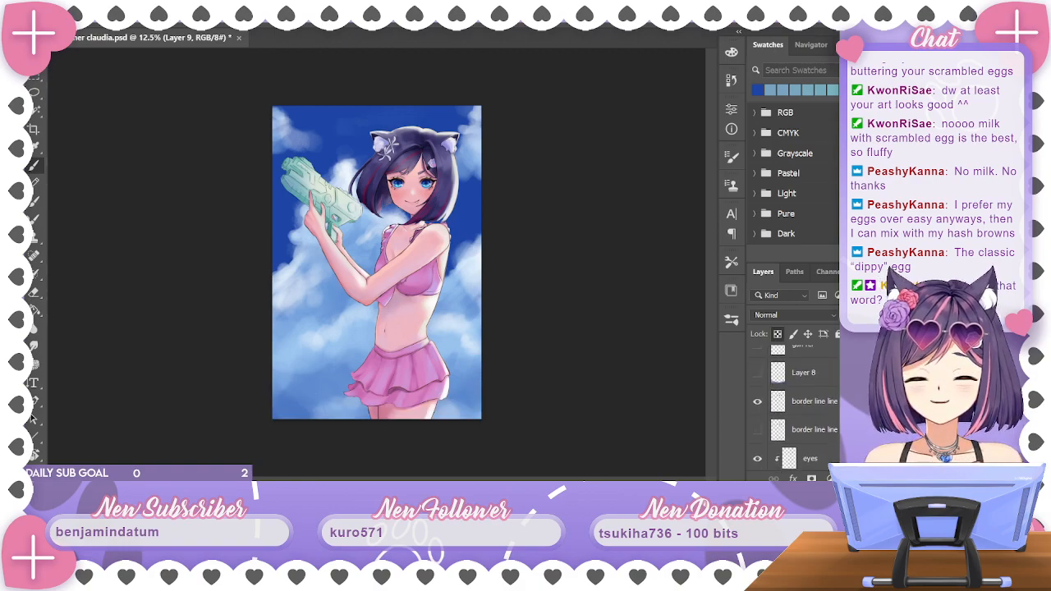
Select the solid blue background on Layer 1 and set the foreground colour to a darker shade of its sampled blue
{"action": "scroll", "coordinate": [792, 411], "scroll_direction": "down", "scroll_amount": 5}
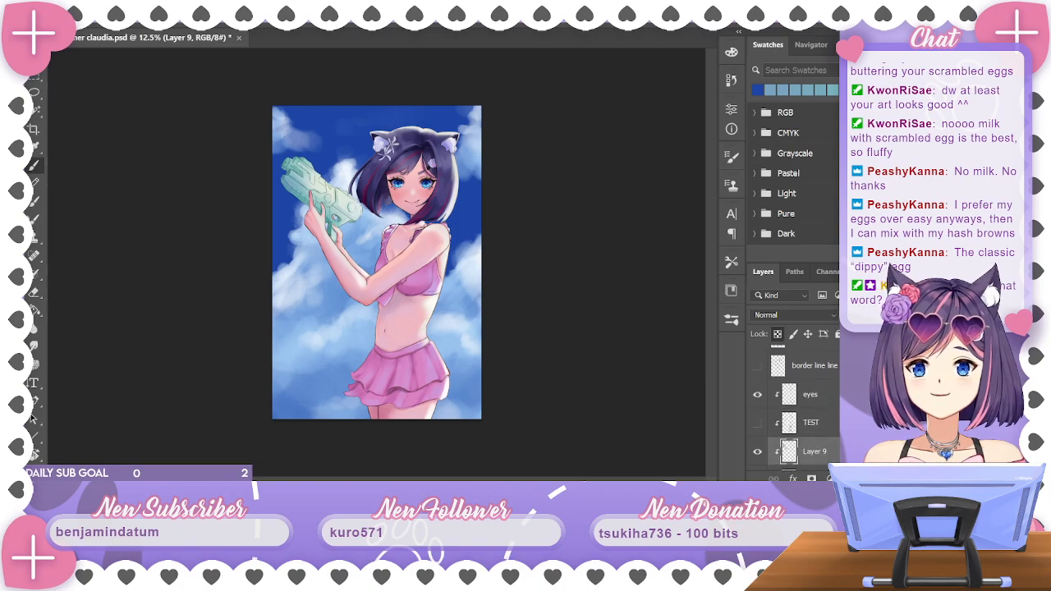
{"action": "scroll", "coordinate": [792, 410], "scroll_direction": "up", "scroll_amount": 3}
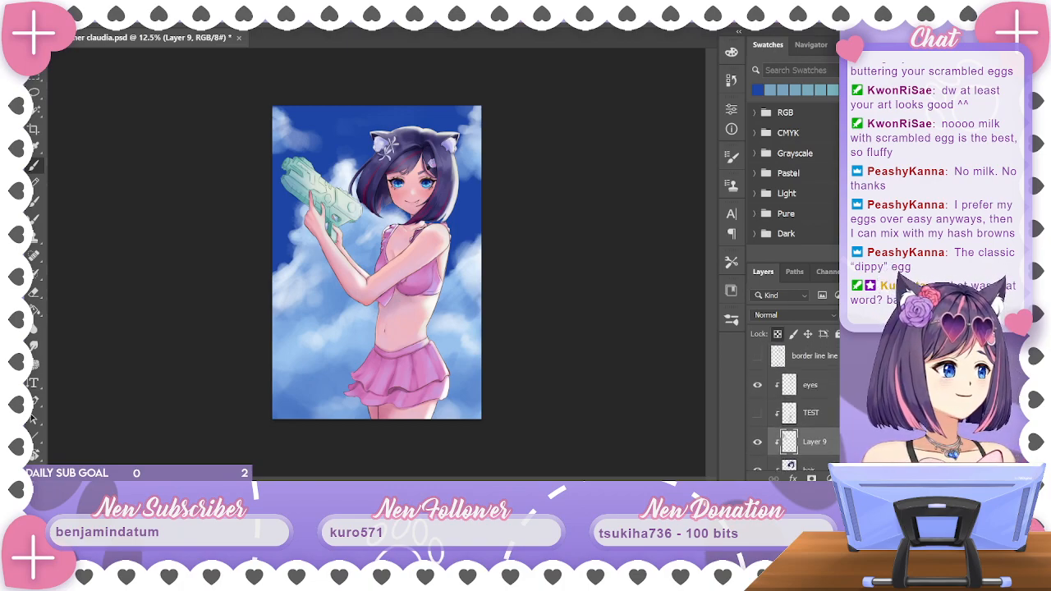
{"action": "scroll", "coordinate": [792, 410], "scroll_direction": "down", "scroll_amount": 15}
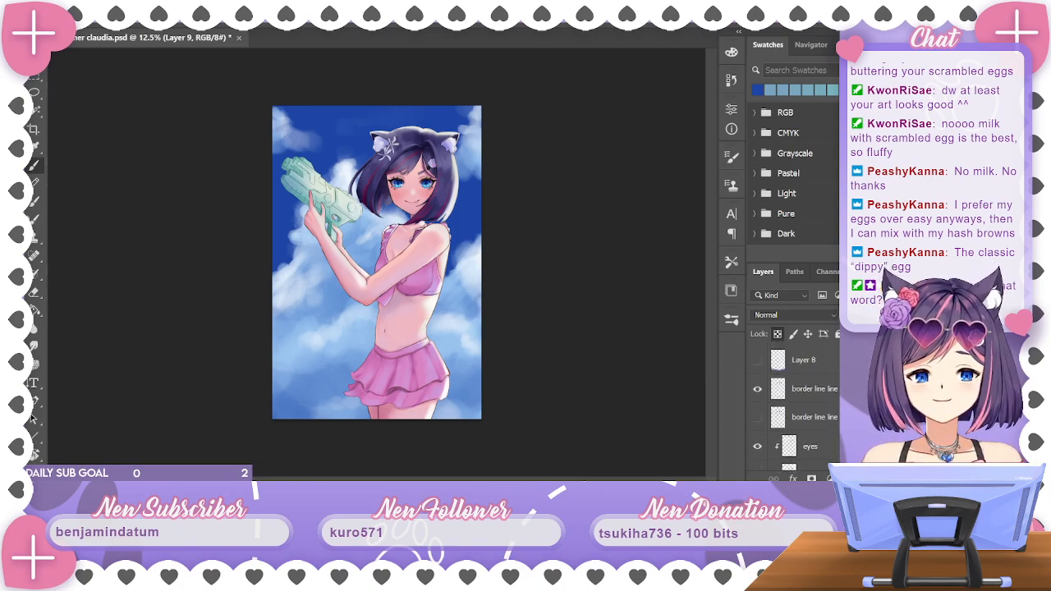
{"action": "left_click", "coordinate": [803, 430]}
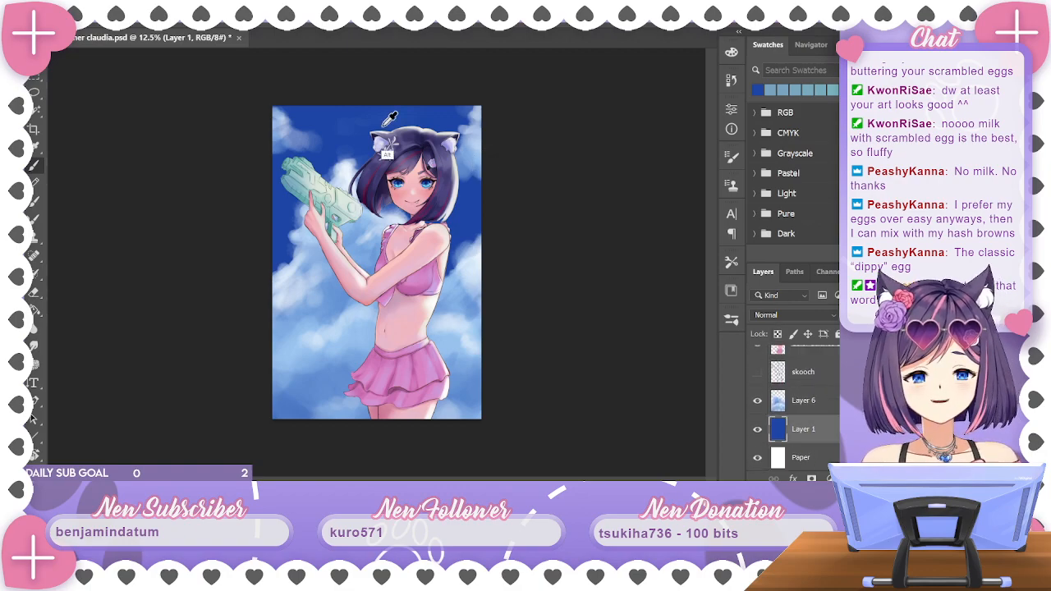
{"action": "left_click", "coordinate": [353, 117], "text": "alt"}
{"action": "left_click", "coordinate": [733, 53]}
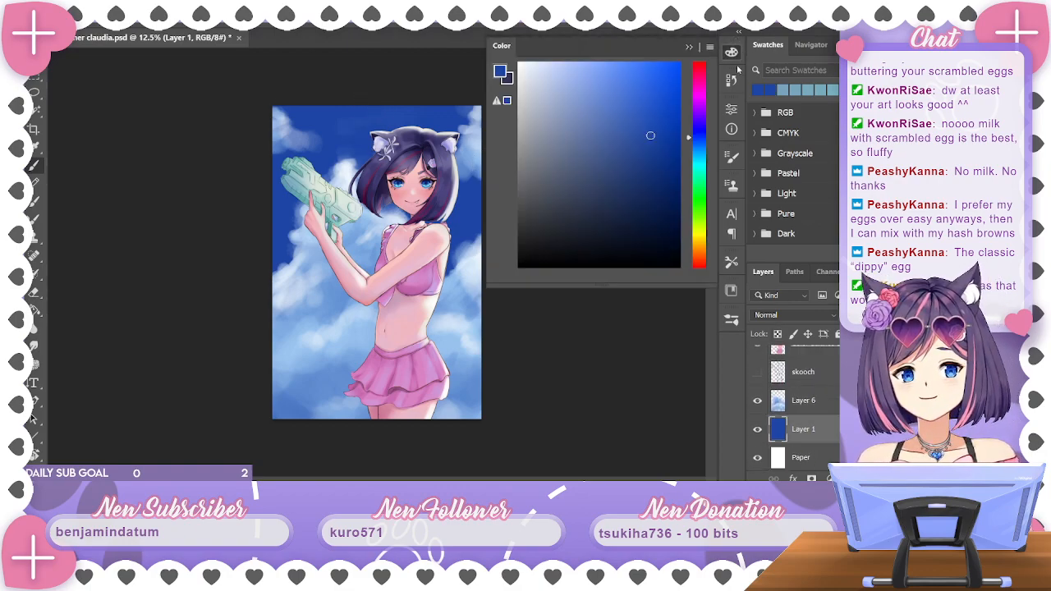
{"action": "left_click_drag", "start_coordinate": [655, 168], "coordinate": [661, 177]}
{"action": "left_click", "coordinate": [702, 47]}
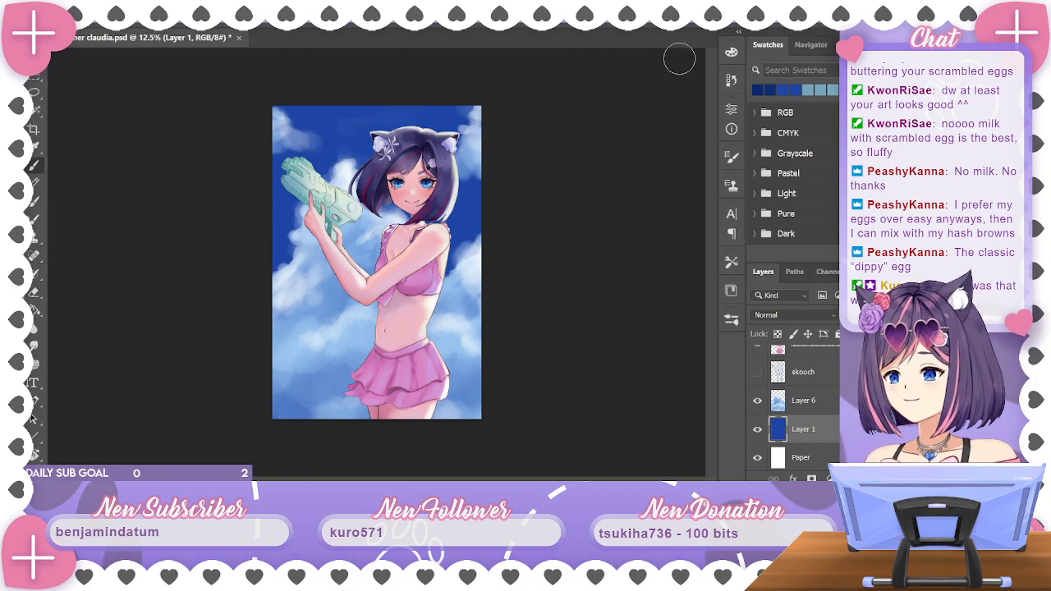
Enlarge the soft airbrush to 2800 px and shade the blue sky on Layer 1 with the darker blue
{"action": "key", "text": "bracketright"}
{"action": "key", "text": "bracketright"}
{"action": "key", "text": "bracketright"}
{"action": "key", "text": "bracketright"}
{"action": "key", "text": "bracketright"}
{"action": "key", "text": "bracketright"}
{"action": "key", "text": "bracketright"}
{"action": "key", "text": "bracketright"}
{"action": "key", "text": "bracketright"}
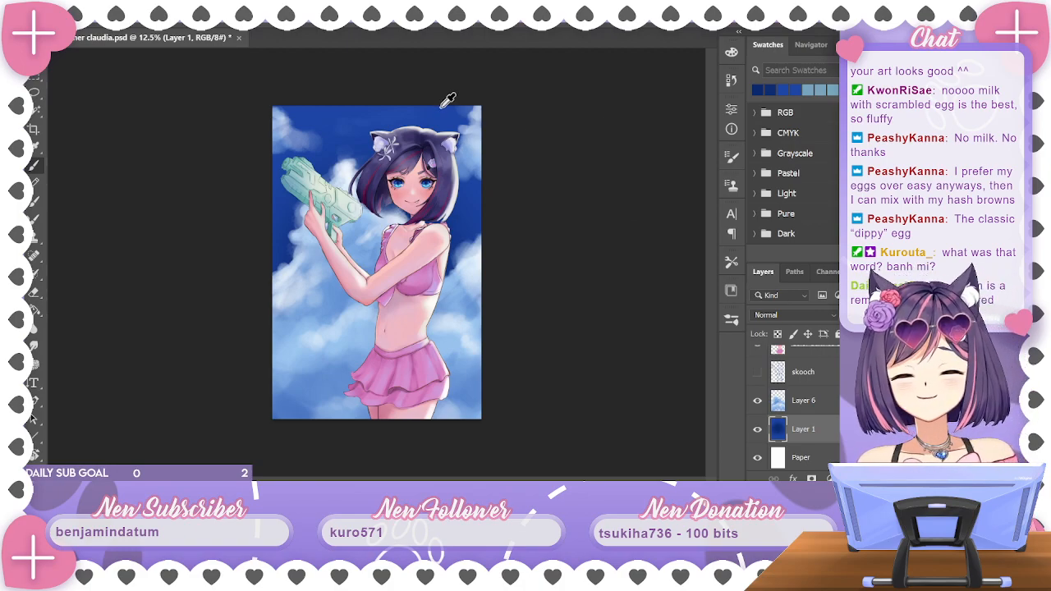
Shift the foreground colour to a teal green and show the water on Layer 8 again
{"action": "left_click", "coordinate": [731, 52]}
{"action": "left_click_drag", "start_coordinate": [698, 166], "coordinate": [698, 175]}
{"action": "left_click", "coordinate": [689, 48]}
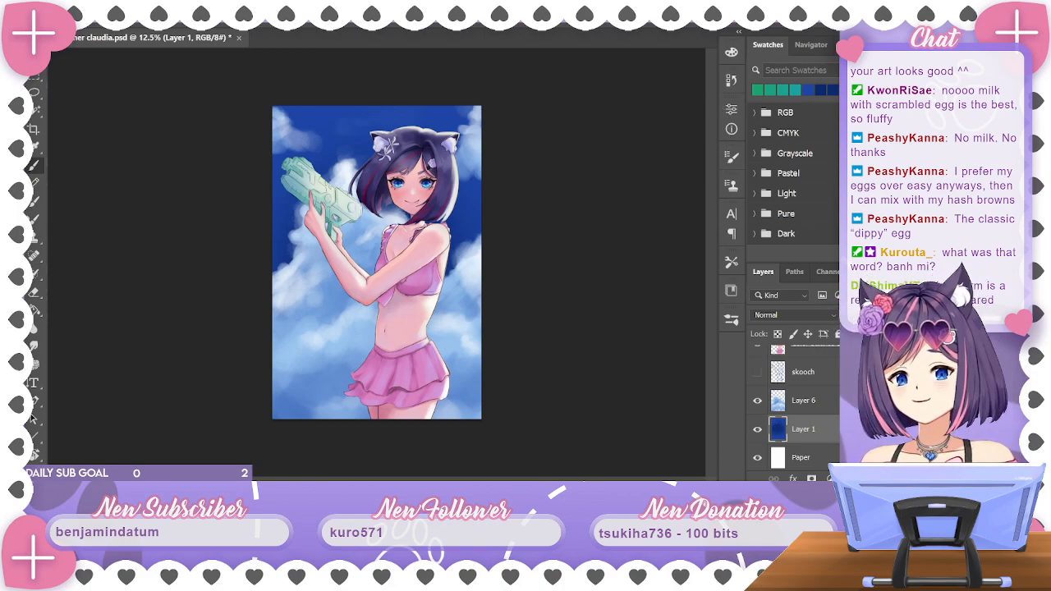
{"action": "scroll", "coordinate": [792, 407], "scroll_direction": "up", "scroll_amount": 6}
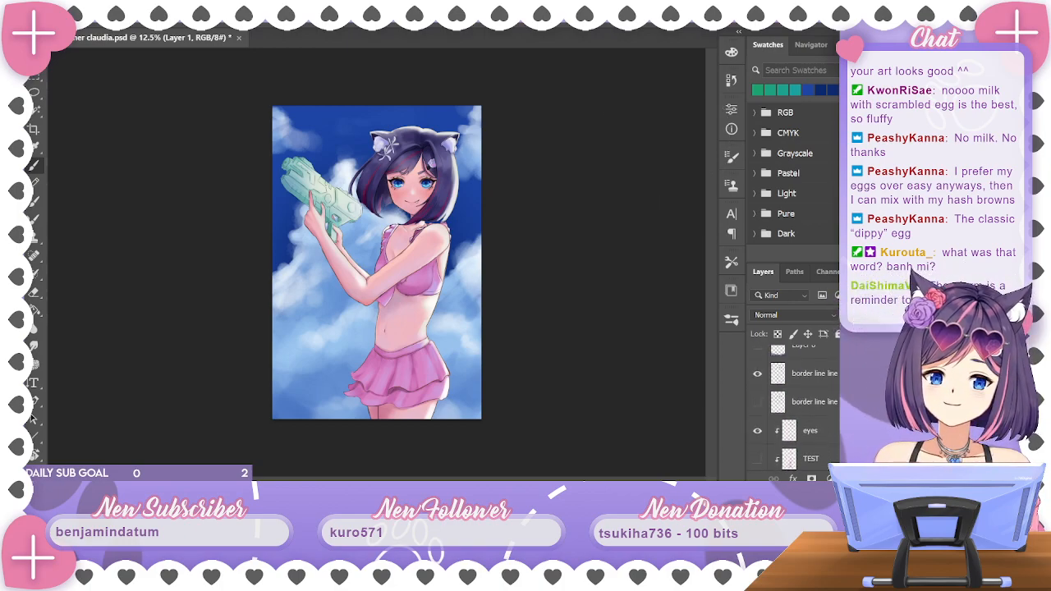
{"action": "left_click", "coordinate": [757, 387]}
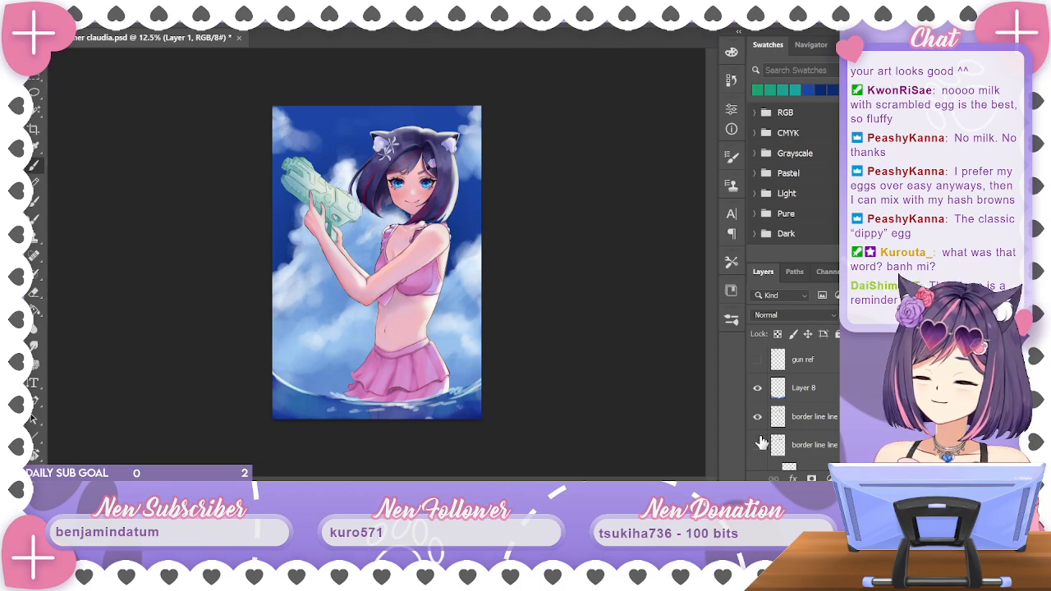
Group the character's layers from the border line art copy down to the base layer just above skooch
{"action": "scroll", "coordinate": [804, 390], "scroll_direction": "down", "scroll_amount": 3}
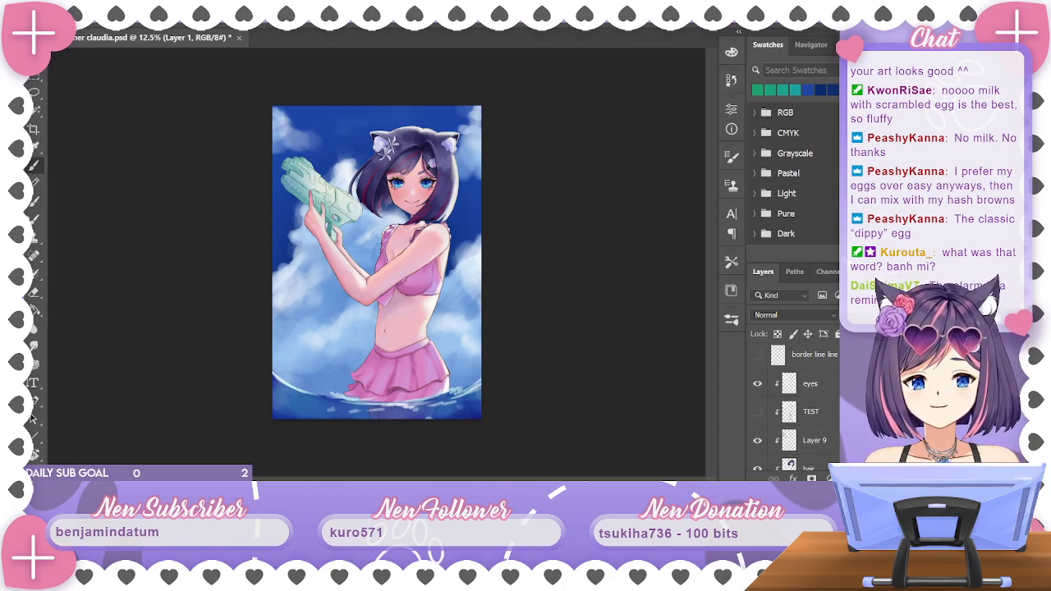
{"action": "left_click", "coordinate": [810, 385]}
{"action": "scroll", "coordinate": [797, 402], "scroll_direction": "up", "scroll_amount": 3}
{"action": "scroll", "coordinate": [796, 402], "scroll_direction": "down", "scroll_amount": 1}
{"action": "scroll", "coordinate": [796, 402], "scroll_direction": "up", "scroll_amount": 1}
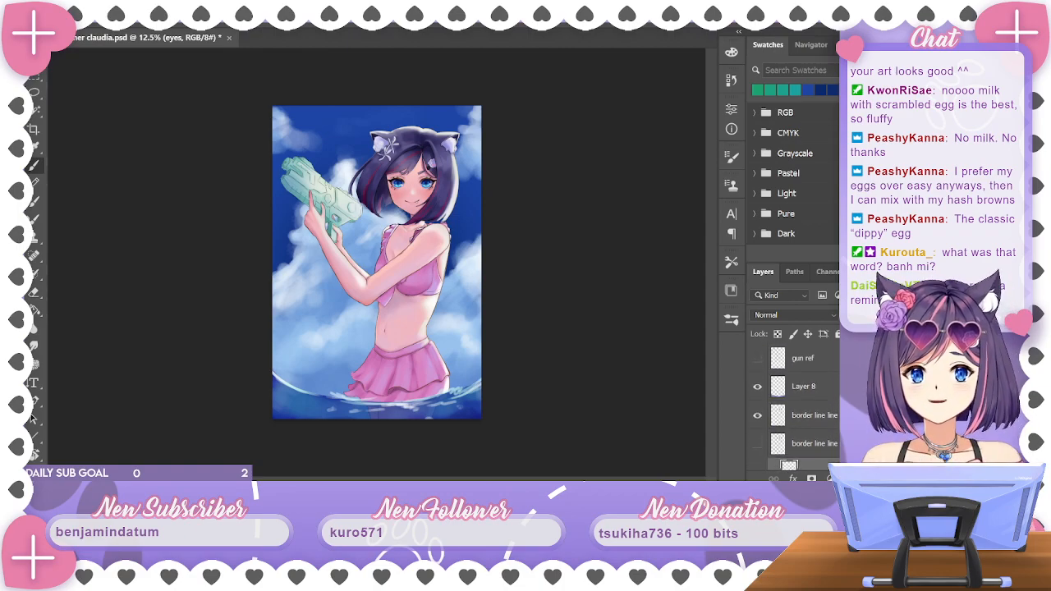
{"action": "scroll", "coordinate": [796, 402], "scroll_direction": "down", "scroll_amount": 4}
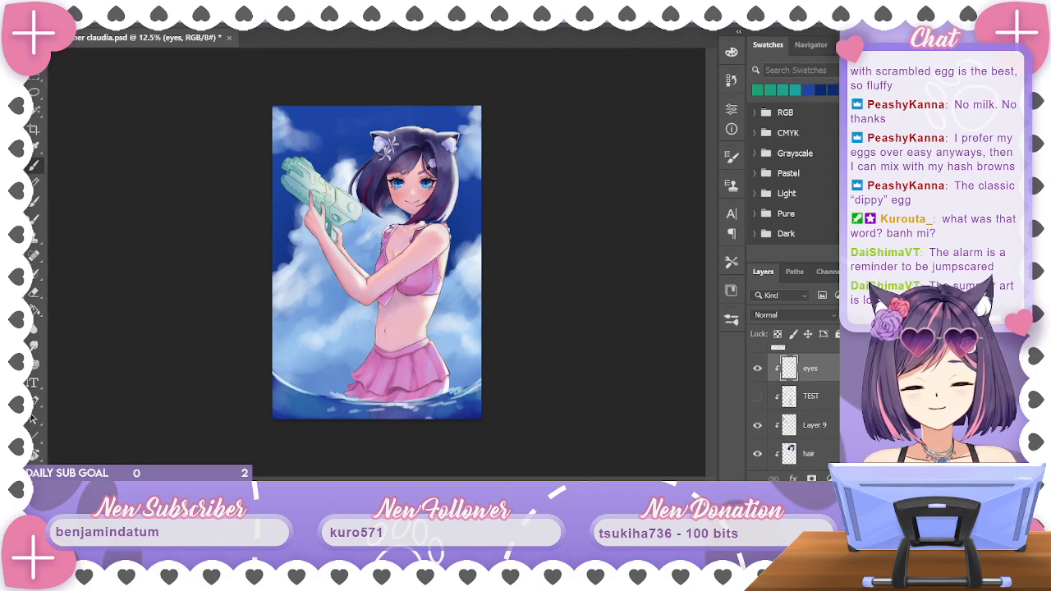
{"action": "left_click", "coordinate": [801, 408]}
{"action": "scroll", "coordinate": [797, 403], "scroll_direction": "down", "scroll_amount": 5}
{"action": "scroll", "coordinate": [797, 402], "scroll_direction": "up", "scroll_amount": 3}
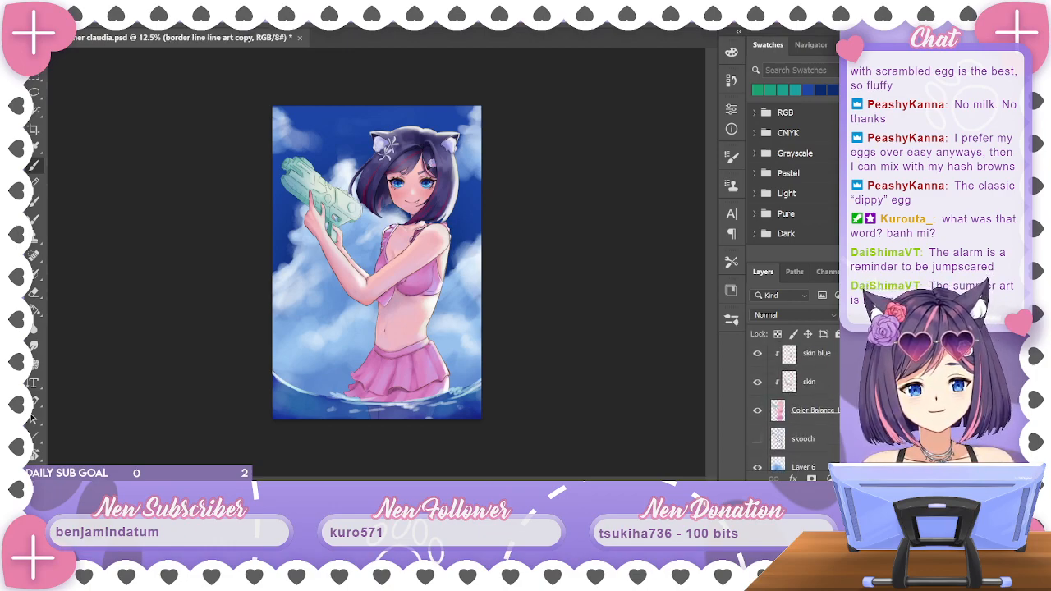
{"action": "key", "text": "ctrl+g"}
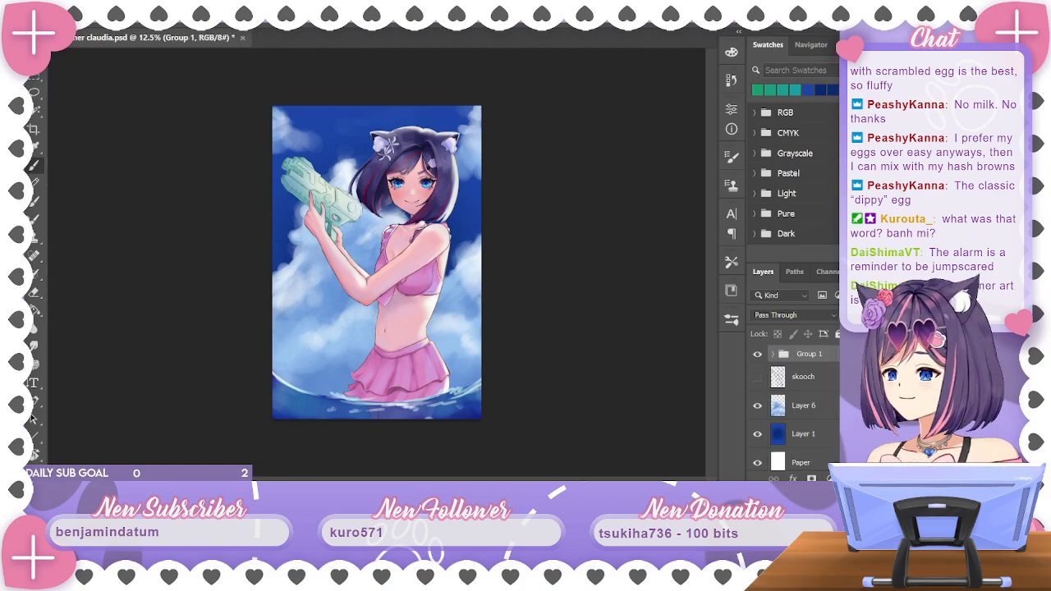
Duplicate the character group, merge the copy into a single layer and hide the original group
{"action": "key", "text": "ctrl+j"}
{"action": "key", "text": "ctrl+e"}
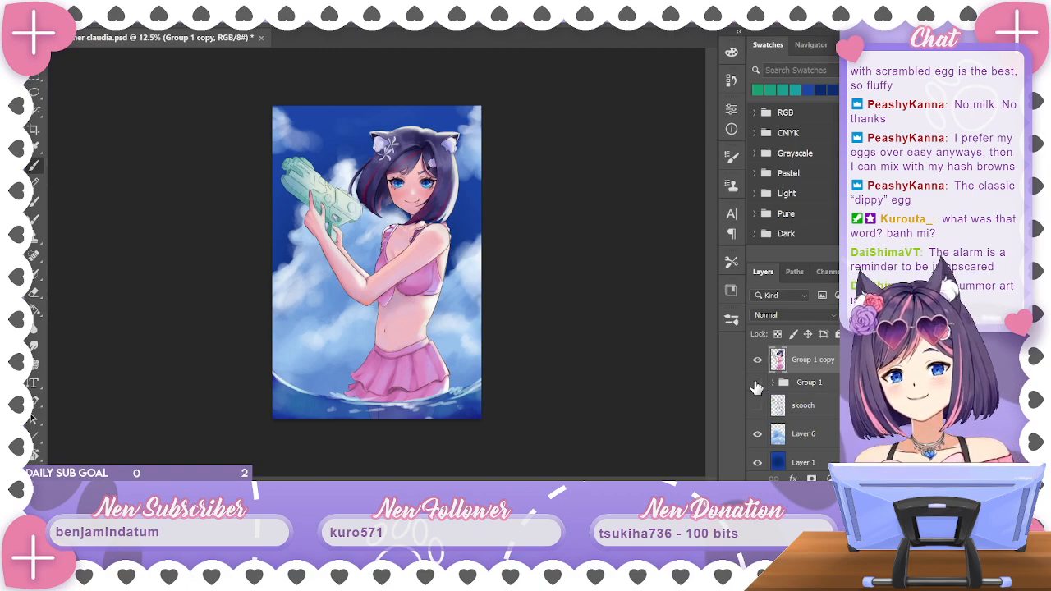
Choose the Hard Round Pressure Size brush for detailing the head on the merged character layer
{"action": "key", "text": "ctrl+plus"}
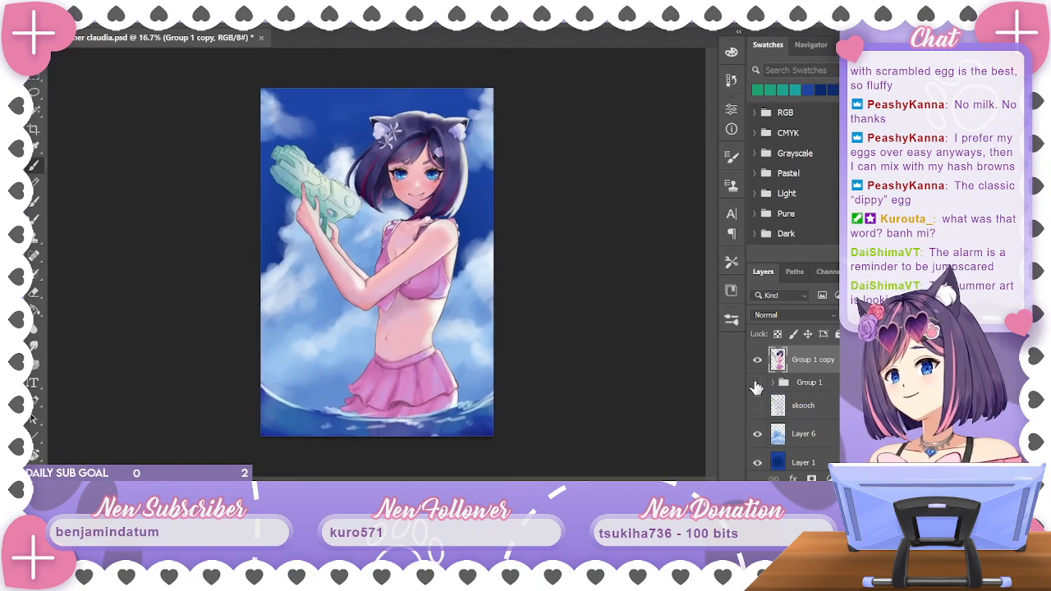
{"action": "key", "text": "ctrl+plus"}
{"action": "key", "text": "ctrl+plus"}
{"action": "left_click_drag", "start_coordinate": [711, 252], "coordinate": [710, 205]}
{"action": "left_click", "coordinate": [48, 20]}
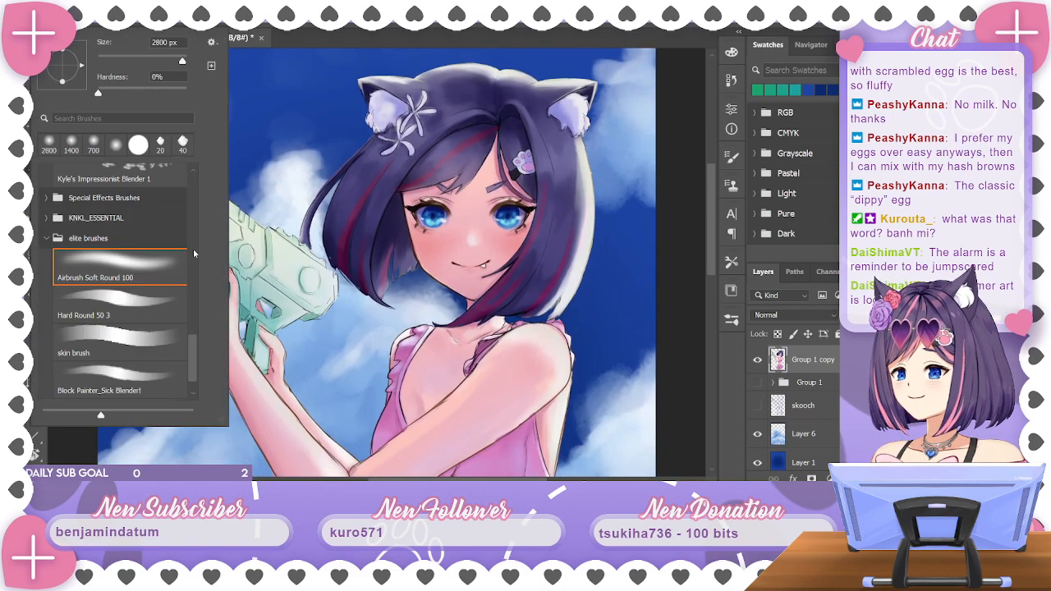
{"action": "left_click", "coordinate": [169, 305]}
{"action": "scroll", "coordinate": [194, 308], "scroll_direction": "up", "scroll_amount": 15}
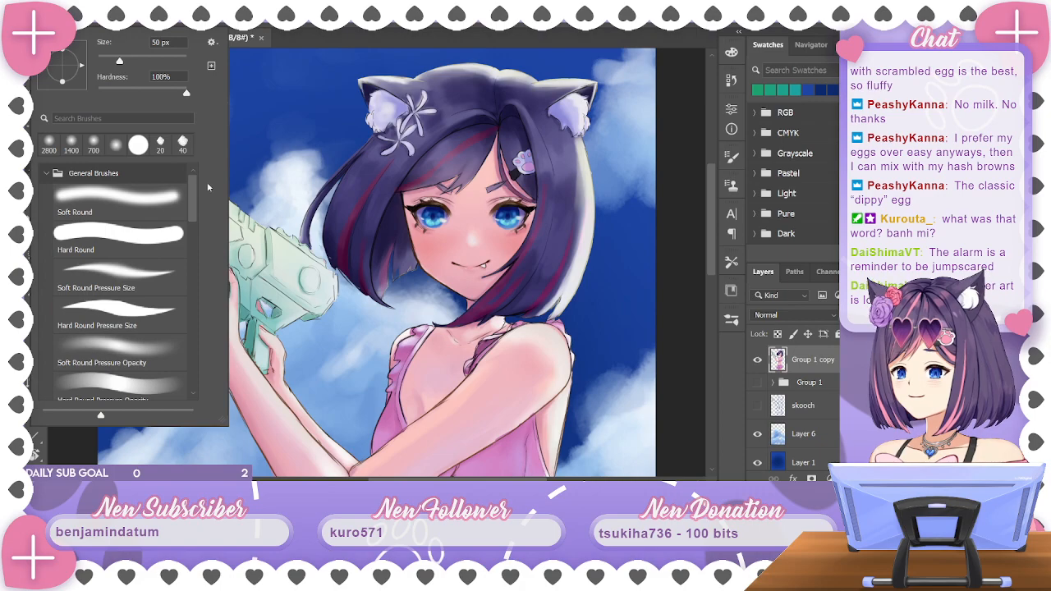
{"action": "left_click", "coordinate": [154, 310]}
{"action": "key", "text": "Return"}
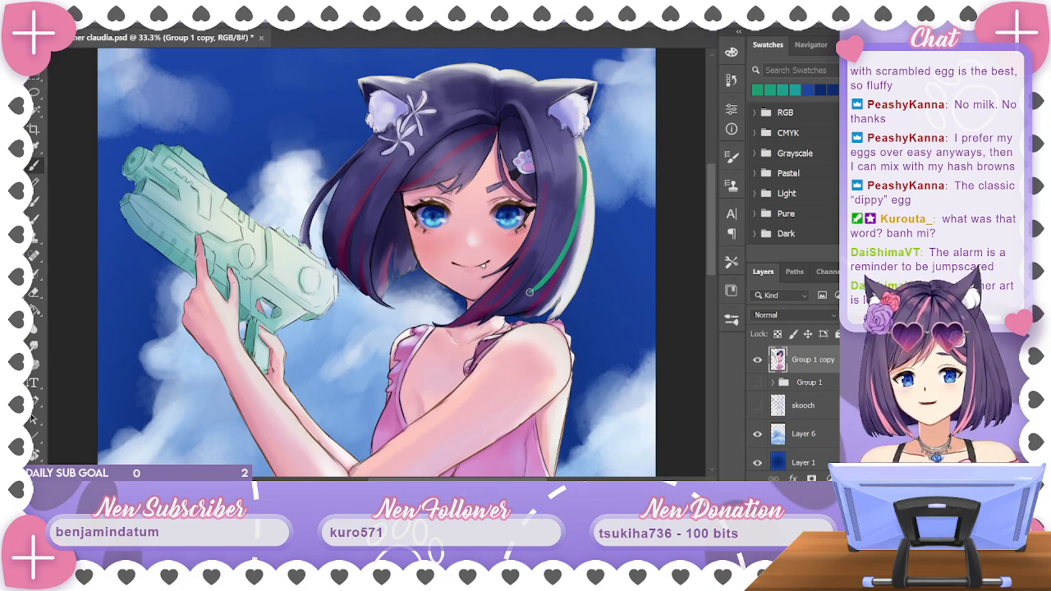
Try painting the rim light along the outer edge of the hair with off-white sampled from it, undoing the strokes
{"action": "left_click", "coordinate": [584, 204], "text": "alt"}
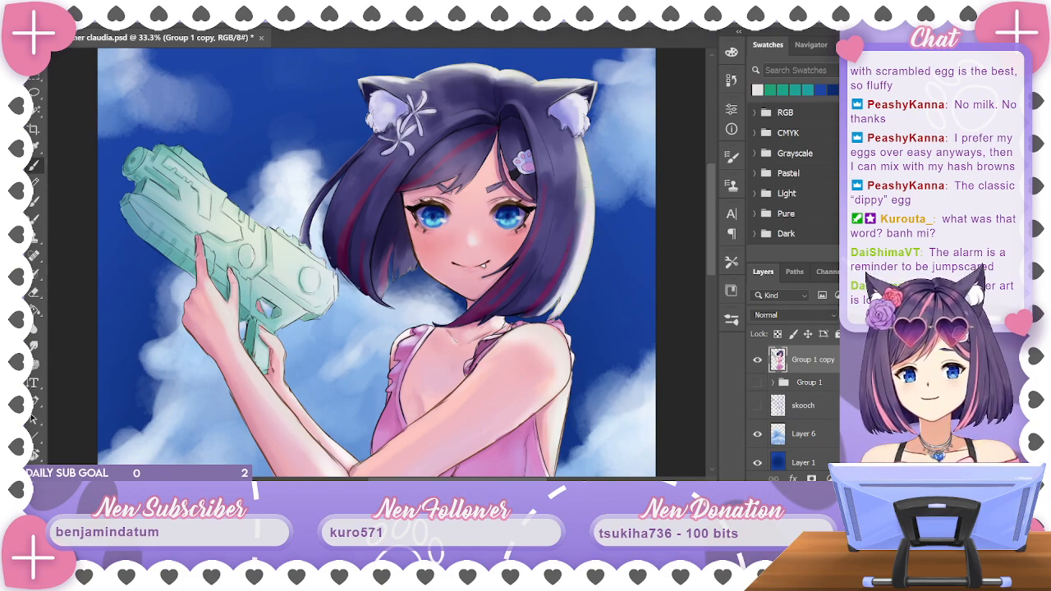
{"action": "left_click_drag", "start_coordinate": [586, 190], "coordinate": [523, 294]}
{"action": "key", "text": "ctrl+z"}
{"action": "left_click_drag", "start_coordinate": [584, 208], "coordinate": [550, 283]}
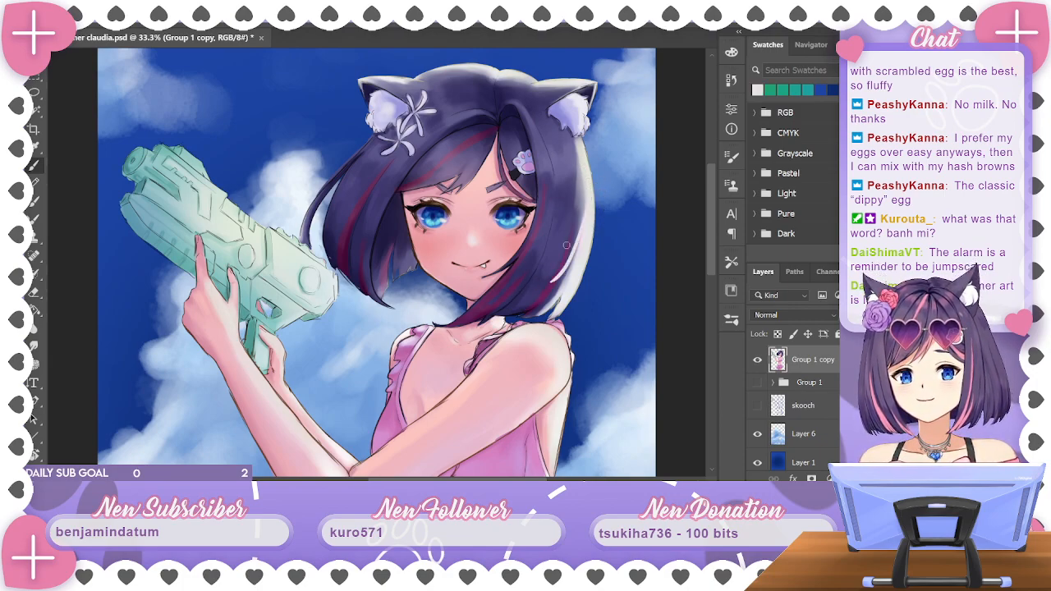
{"action": "key", "text": "ctrl+z"}
{"action": "left_click_drag", "start_coordinate": [588, 182], "coordinate": [552, 284]}
{"action": "key", "text": "ctrl+z"}
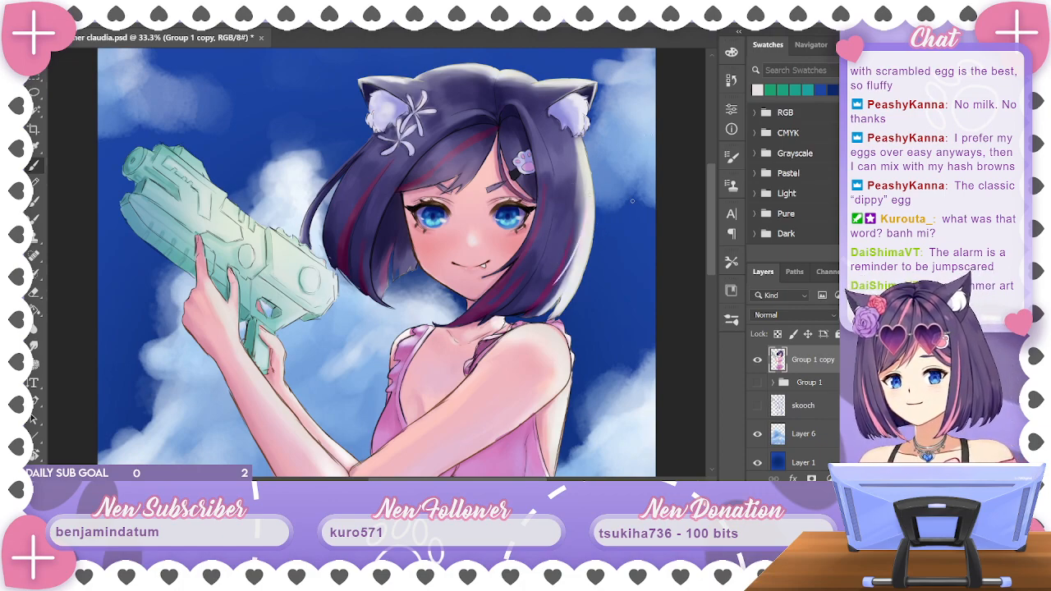
{"action": "key", "text": "ctrl+z"}
Switch to the Hard Round 50 3 brush and refine the hair's rim light with sampled off-white
{"action": "left_click", "coordinate": [51, 23]}
{"action": "left_click_drag", "start_coordinate": [191, 180], "coordinate": [188, 373]}
{"action": "left_click", "coordinate": [161, 345]}
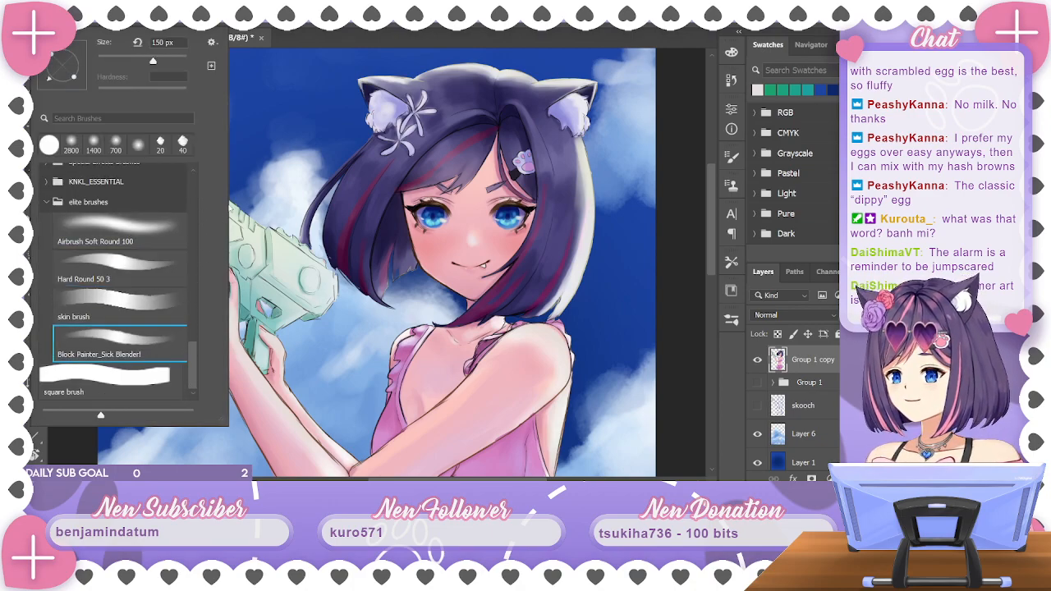
{"action": "left_click", "coordinate": [153, 266]}
{"action": "key", "text": "Return"}
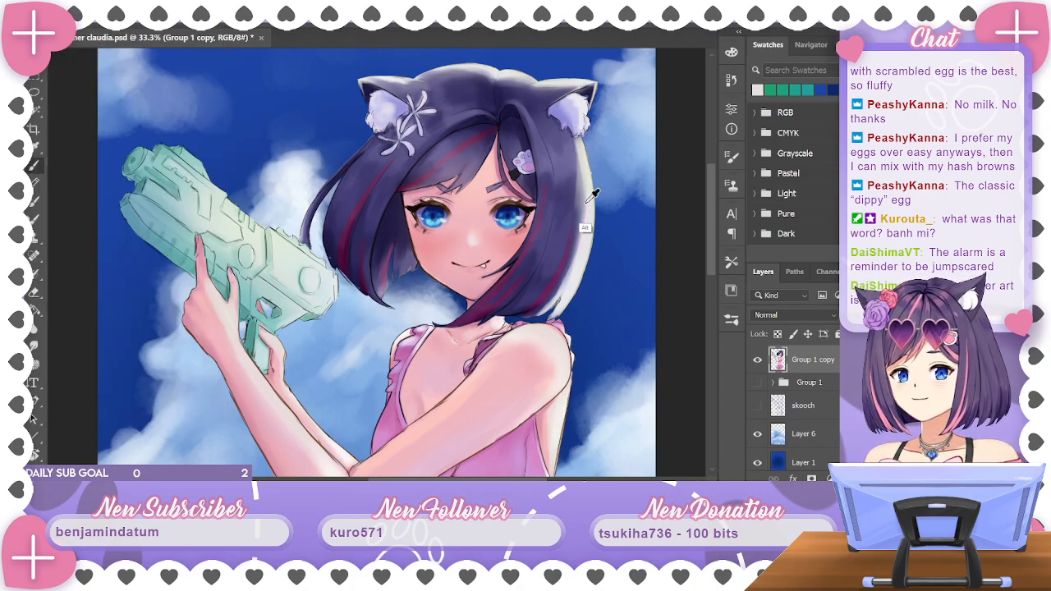
{"action": "left_click_drag", "start_coordinate": [578, 220], "coordinate": [527, 276]}
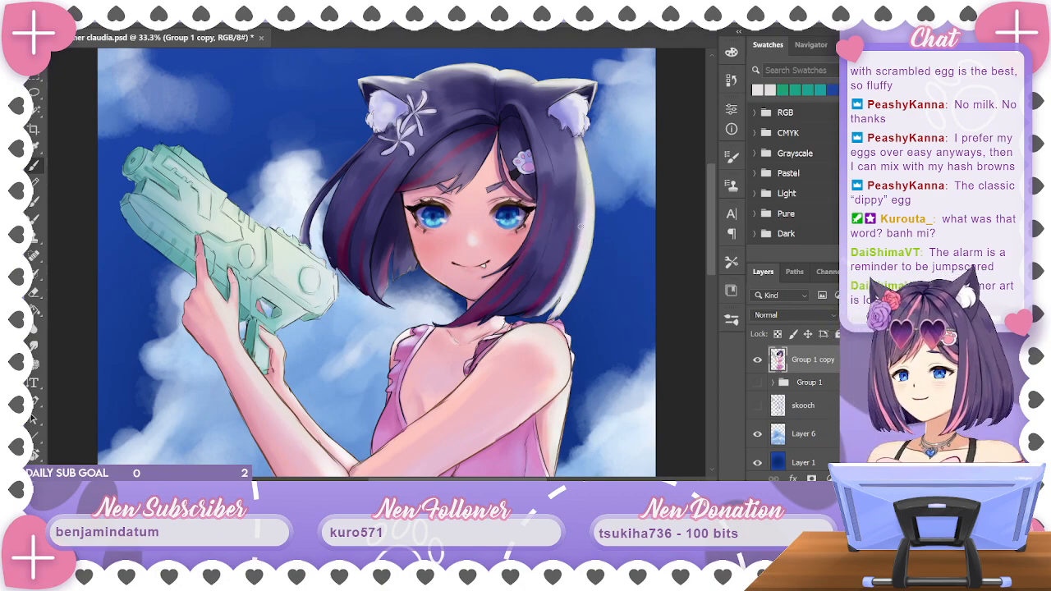
{"action": "left_click_drag", "start_coordinate": [574, 240], "coordinate": [554, 256]}
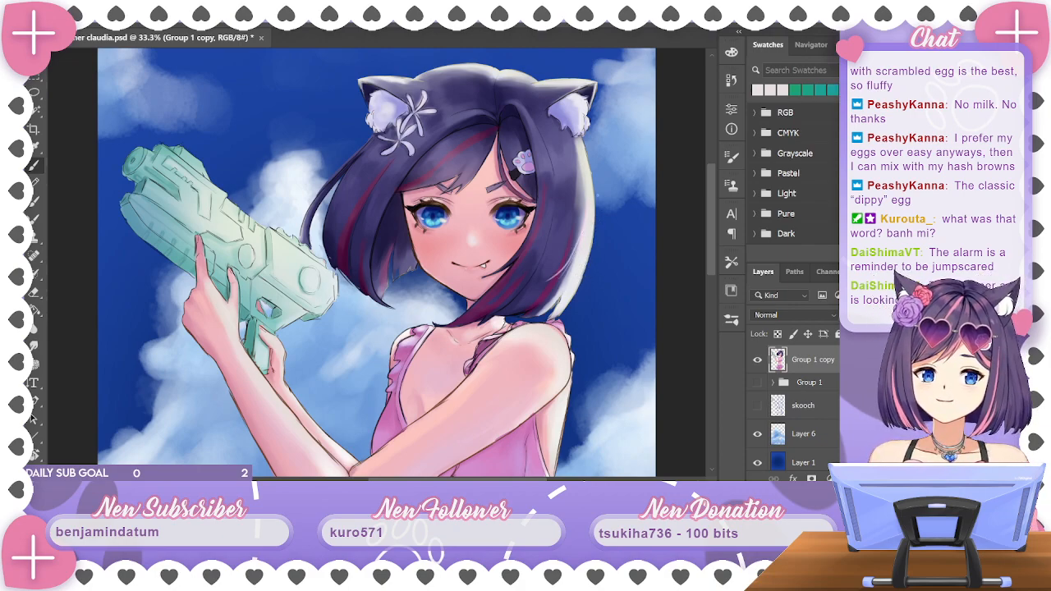
Touch up the fringe strands beside the paw hair clip with purple and plum tones sampled from the hair
{"action": "mouse_move", "coordinate": [612, 248]}
{"action": "left_mouse_down"}
{"action": "mouse_move", "coordinate": [624, 271]}
{"action": "mouse_move", "coordinate": [617, 301]}
{"action": "mouse_move", "coordinate": [649, 258]}
{"action": "mouse_move", "coordinate": [637, 252]}
{"action": "mouse_move", "coordinate": [682, 249]}
{"action": "left_mouse_up"}
{"action": "left_click", "coordinate": [424, 151], "text": "alt"}
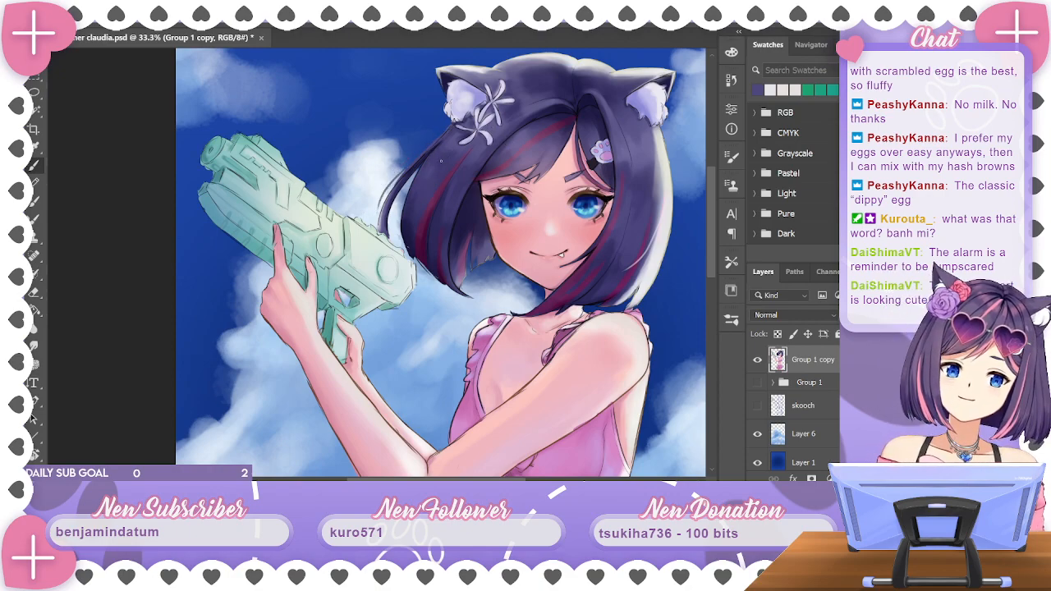
{"action": "left_click", "coordinate": [558, 176], "text": "alt"}
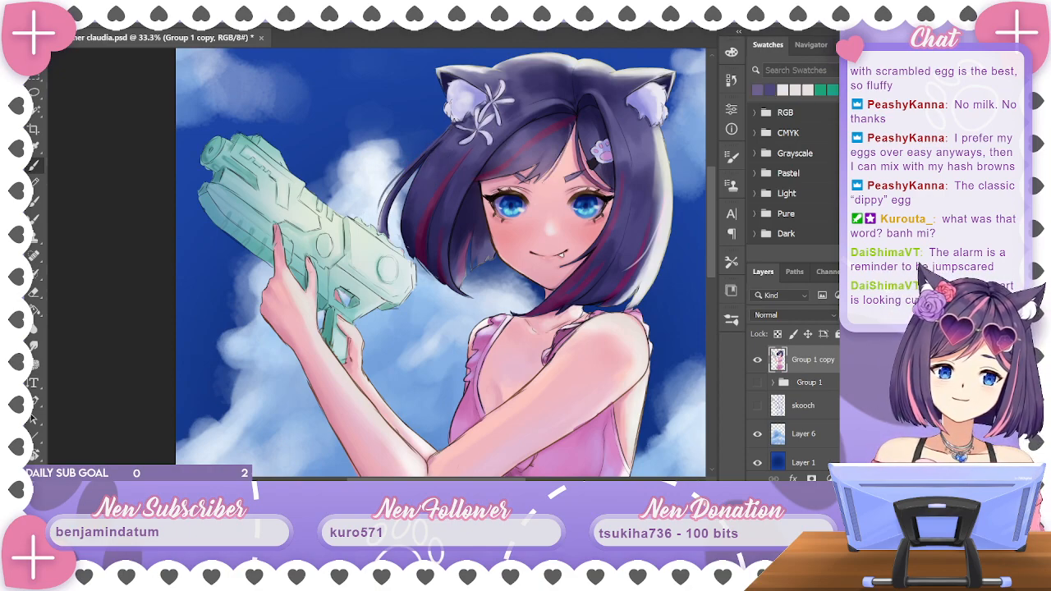
{"action": "left_click", "coordinate": [570, 156], "text": "alt"}
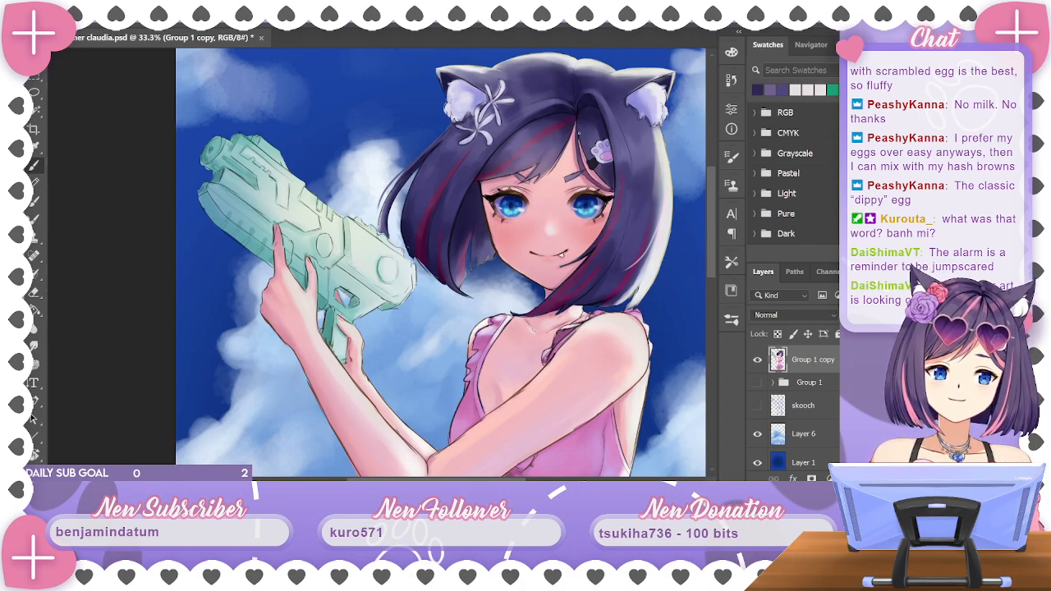
{"action": "left_click", "coordinate": [576, 179], "text": "alt"}
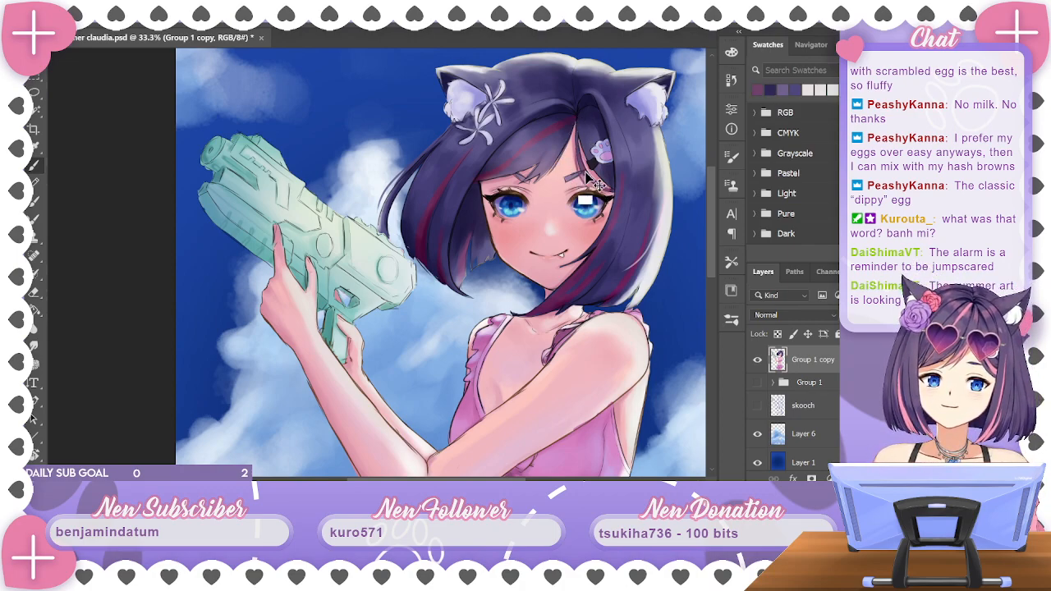
{"action": "left_click", "coordinate": [596, 174], "text": "alt"}
{"action": "left_click_drag", "start_coordinate": [575, 140], "coordinate": [587, 181]}
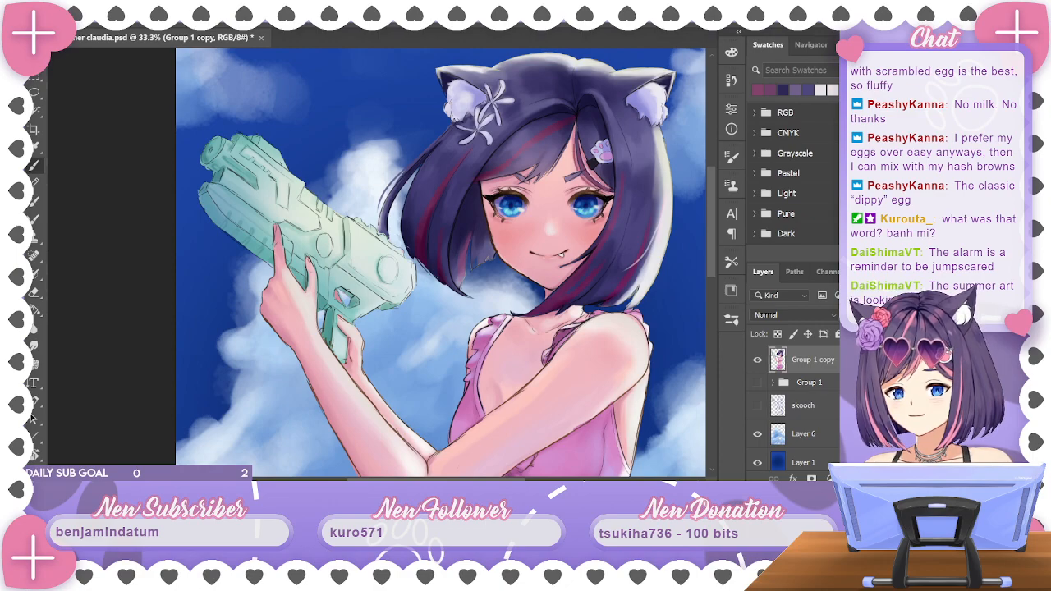
Refine the hair tips below the chin with dark purple and magenta sampled from the strands
{"action": "left_click", "coordinate": [591, 247], "text": "alt"}
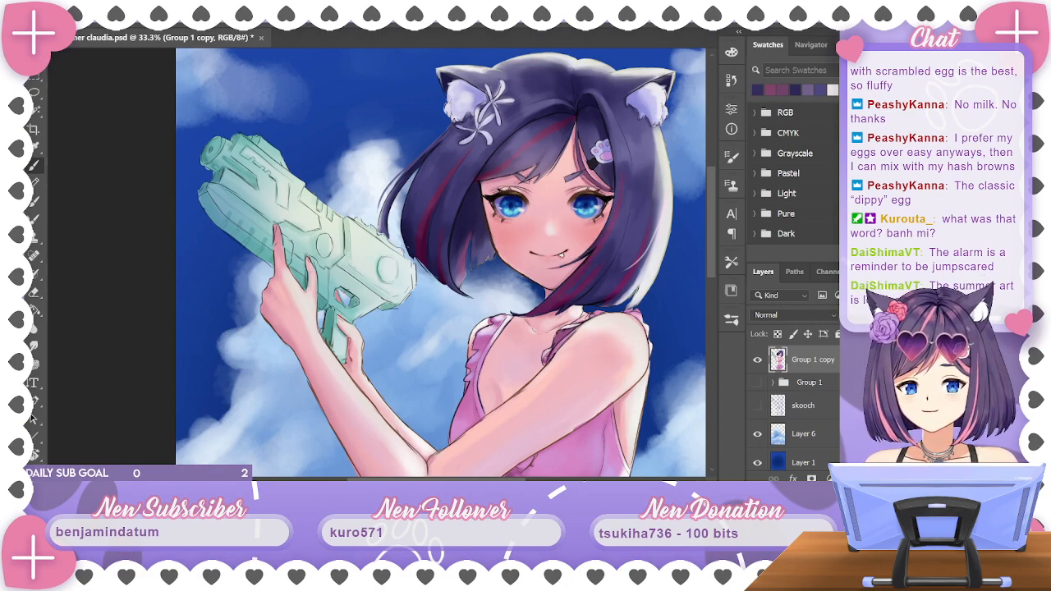
{"action": "left_click", "coordinate": [556, 296], "text": "alt"}
{"action": "left_click_drag", "start_coordinate": [558, 288], "coordinate": [521, 302]}
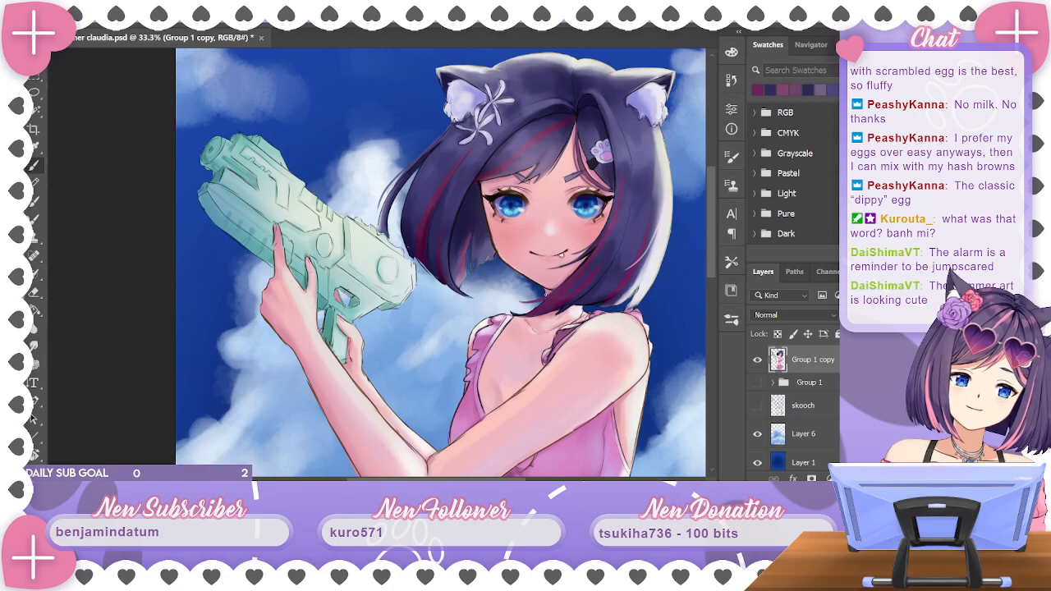
Sample dark magenta and dark purple from the hair beside the water gun for retouching its strands
{"action": "left_click", "coordinate": [420, 247], "text": "alt"}
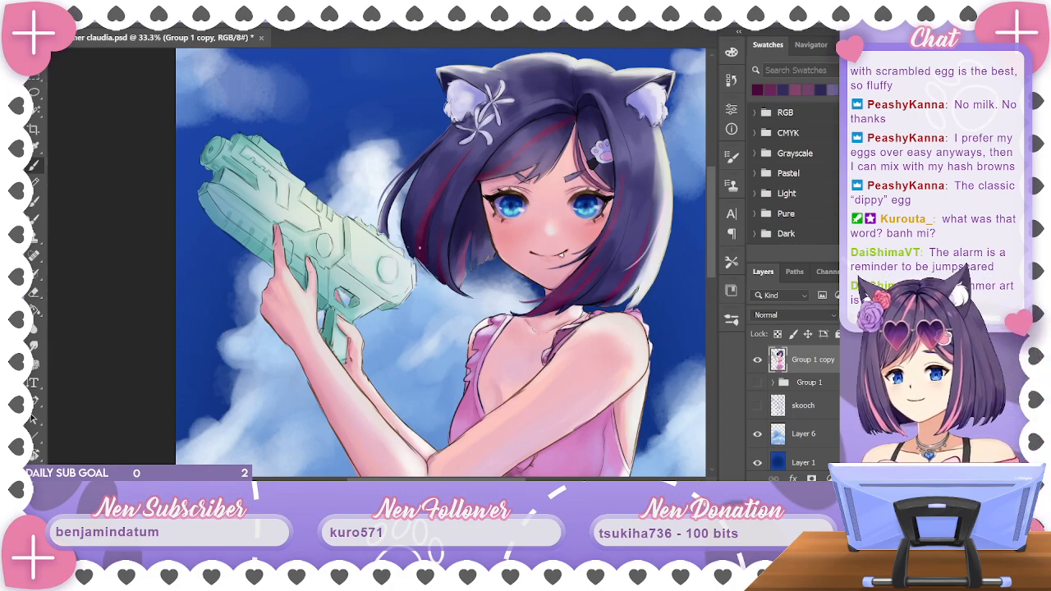
{"action": "left_click", "coordinate": [410, 245], "text": "alt"}
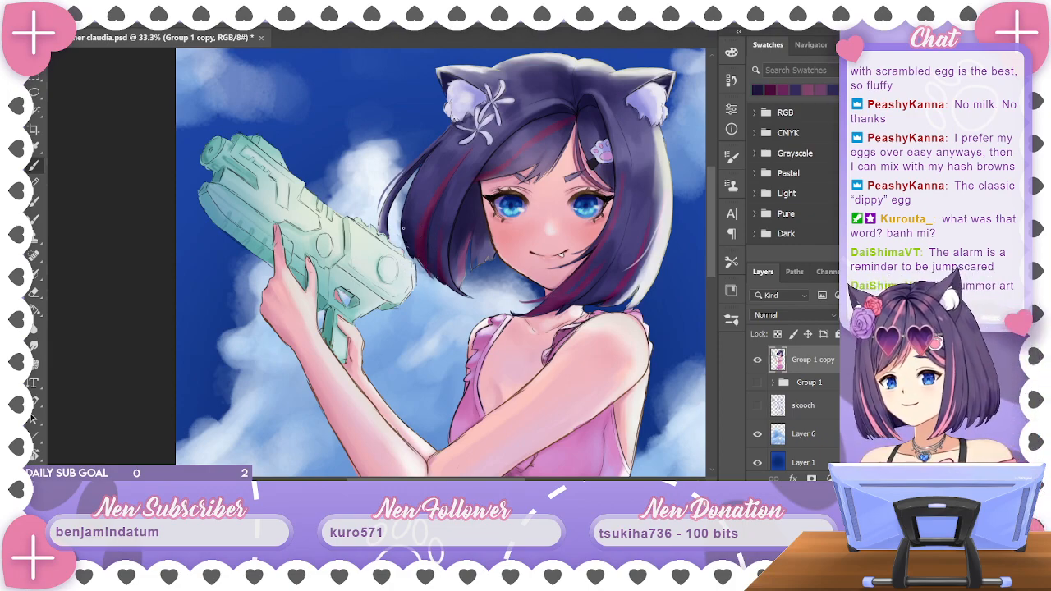
Sample purple tones from the hair and paint over the strands in the fringe and on the left side
{"action": "left_click", "coordinate": [454, 208], "text": "alt"}
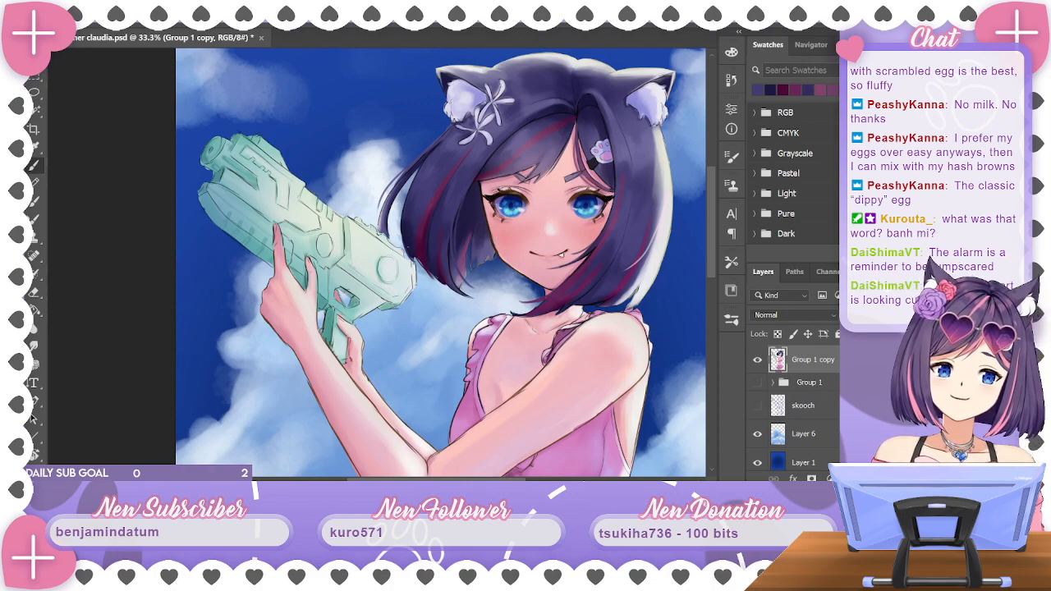
{"action": "left_click", "coordinate": [521, 167], "text": "alt"}
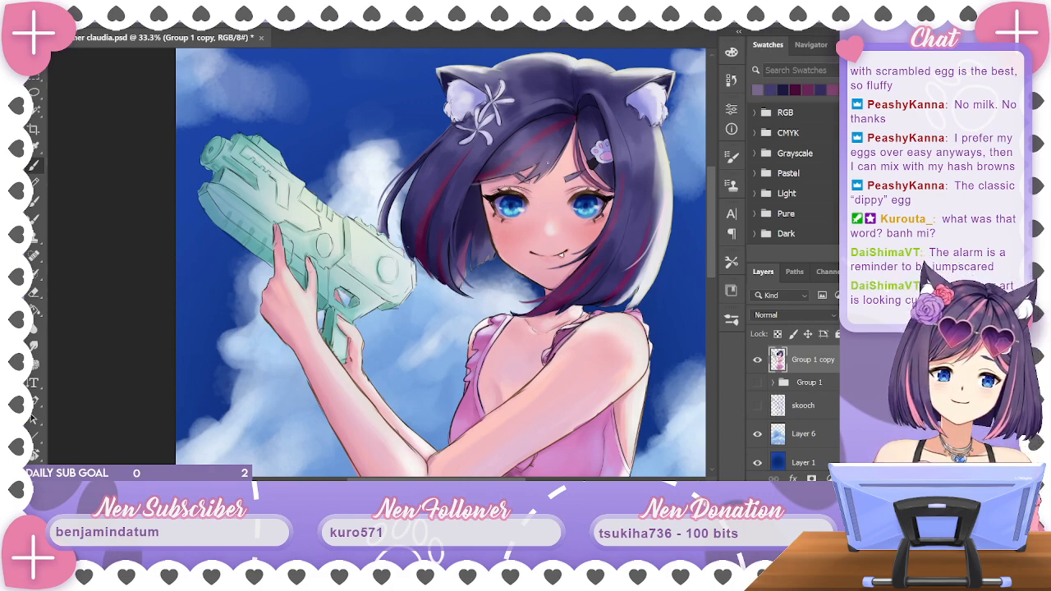
{"action": "left_click", "coordinate": [544, 172], "text": "alt"}
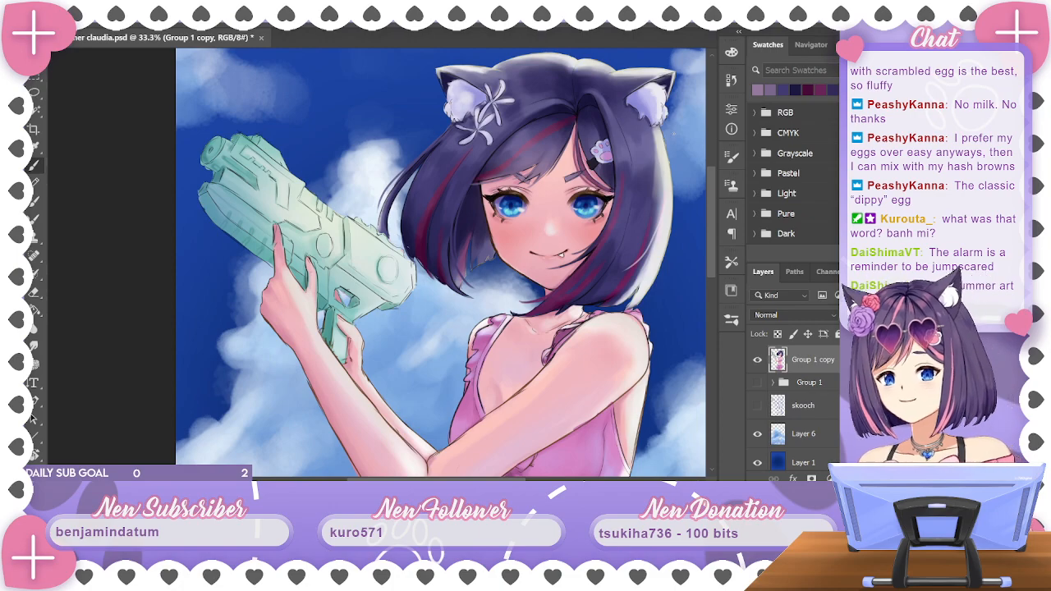
{"action": "left_click", "coordinate": [474, 283], "text": "alt"}
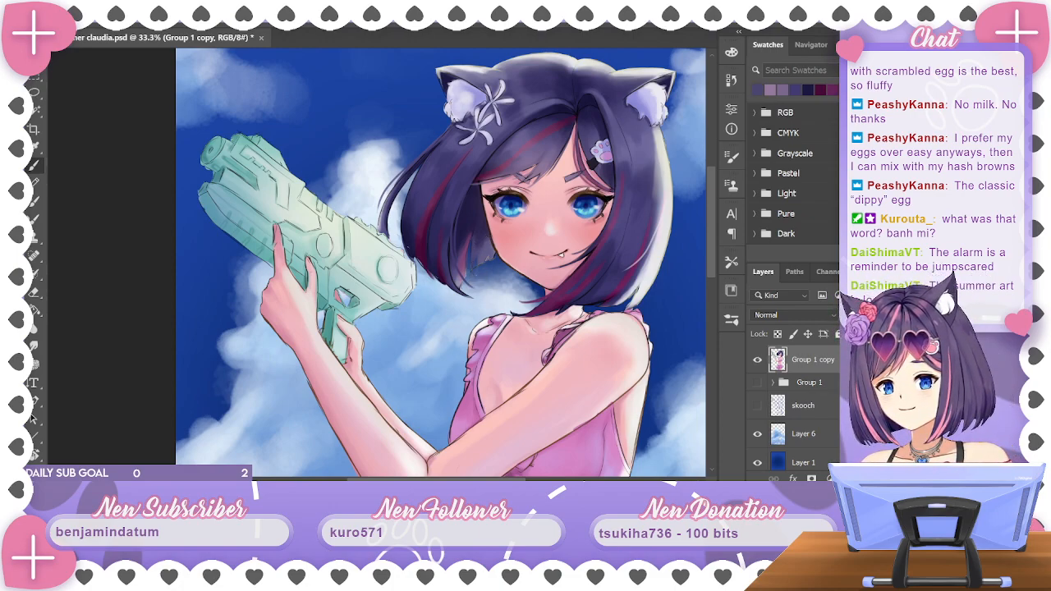
Sample the pale rim-light colour and paint it along the right outer edge of the hair, redoing the first stroke
{"action": "left_click_drag", "start_coordinate": [647, 277], "coordinate": [636, 259]}
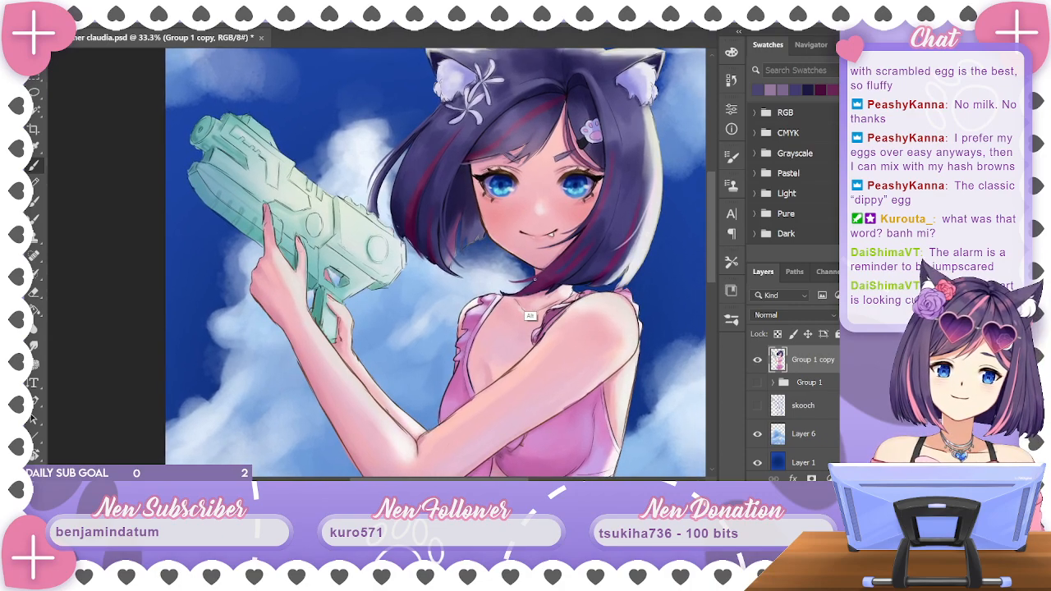
{"action": "left_click", "coordinate": [552, 281], "text": "alt"}
{"action": "left_click_drag", "start_coordinate": [594, 302], "coordinate": [556, 335]}
{"action": "left_click", "coordinate": [620, 207], "text": "alt"}
{"action": "left_click_drag", "start_coordinate": [617, 154], "coordinate": [628, 229]}
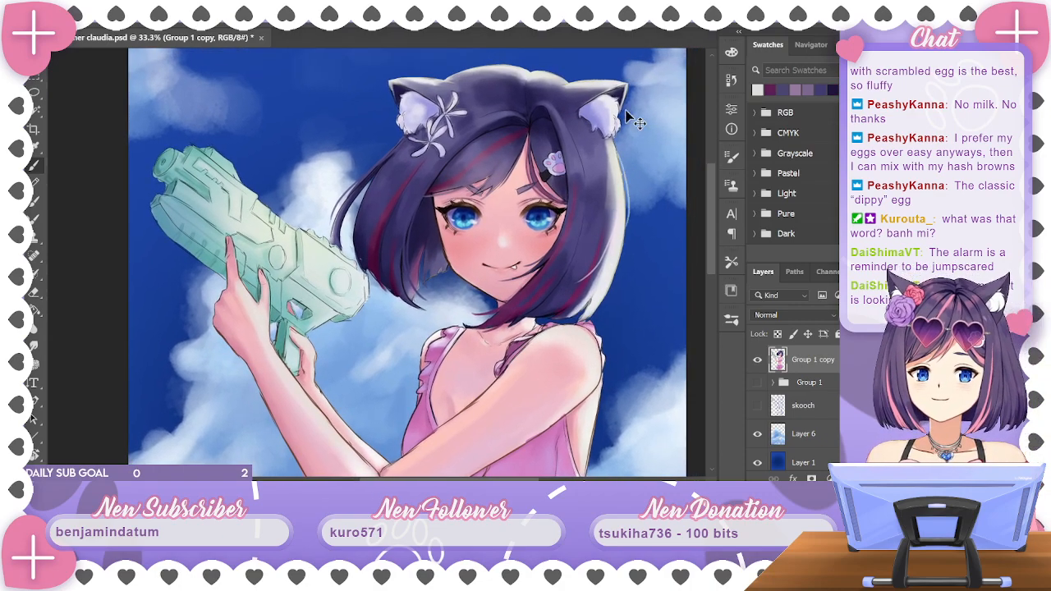
{"action": "key", "text": "ctrl+z"}
{"action": "left_click_drag", "start_coordinate": [618, 154], "coordinate": [622, 258]}
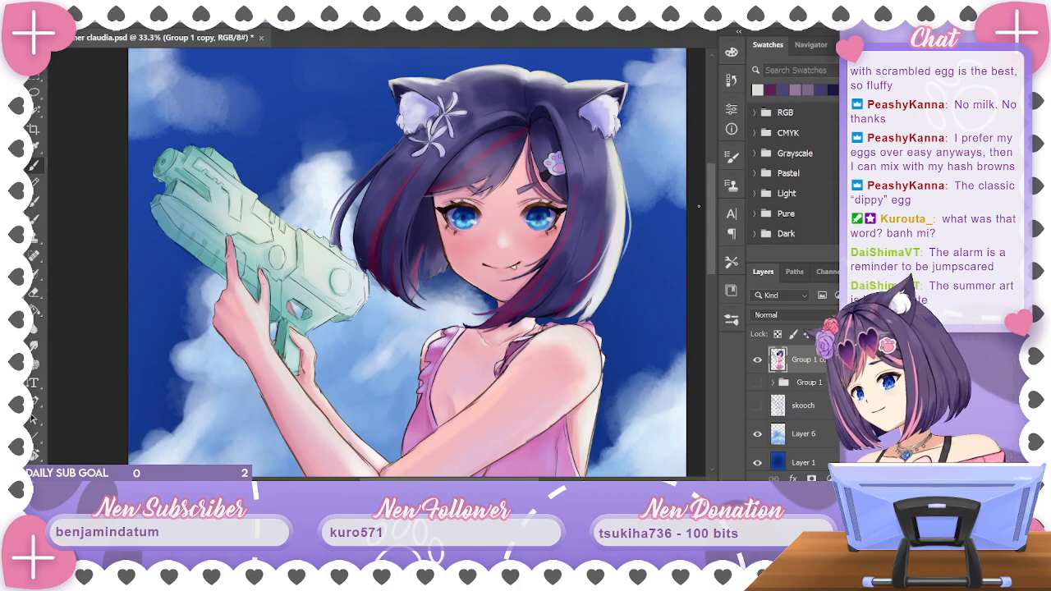
Repaint the hair's left outer edge with a purple sampled from the hair
{"action": "key", "text": "ctrl+minus"}
{"action": "key", "text": "ctrl+minus"}
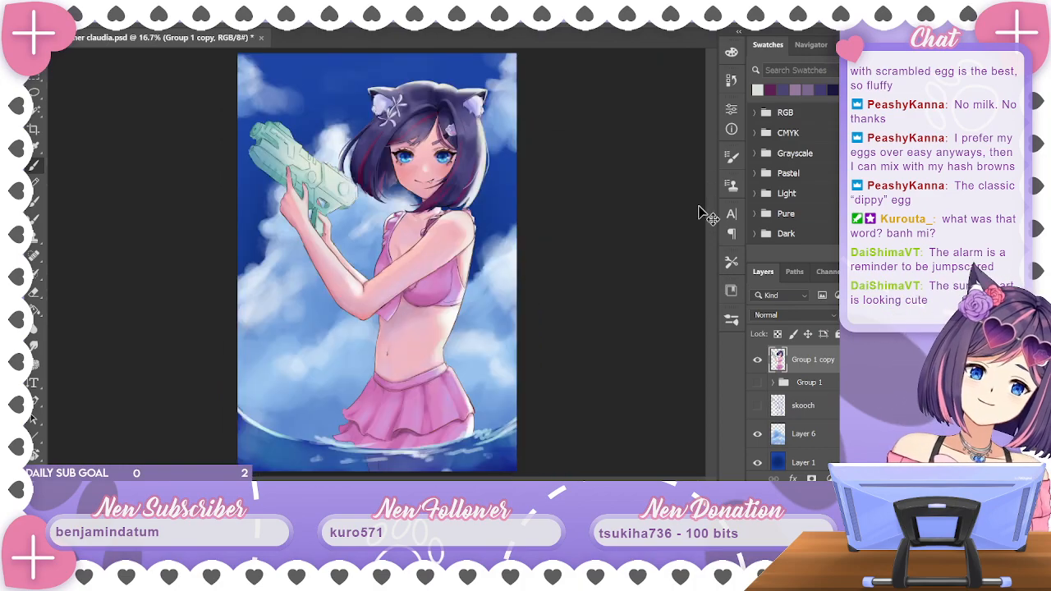
{"action": "key", "text": "ctrl+plus"}
{"action": "mouse_move", "coordinate": [382, 107]}
{"action": "left_mouse_down"}
{"action": "mouse_move", "coordinate": [538, 197]}
{"action": "mouse_move", "coordinate": [474, 250]}
{"action": "left_mouse_up"}
{"action": "left_click", "coordinate": [531, 203], "text": "alt"}
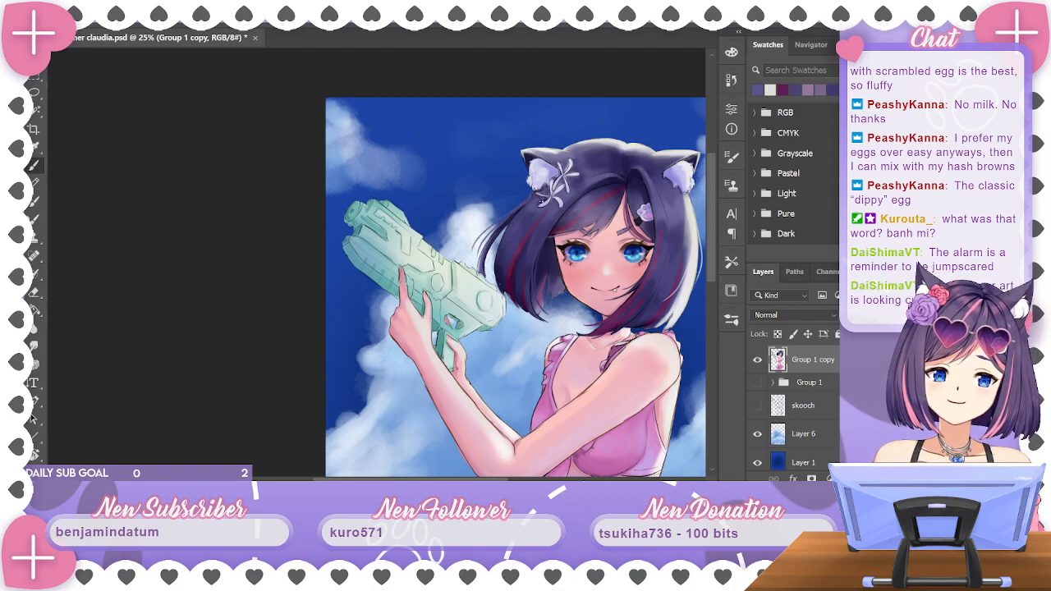
{"action": "key", "text": "ctrl+z"}
{"action": "left_click_drag", "start_coordinate": [511, 215], "coordinate": [478, 266]}
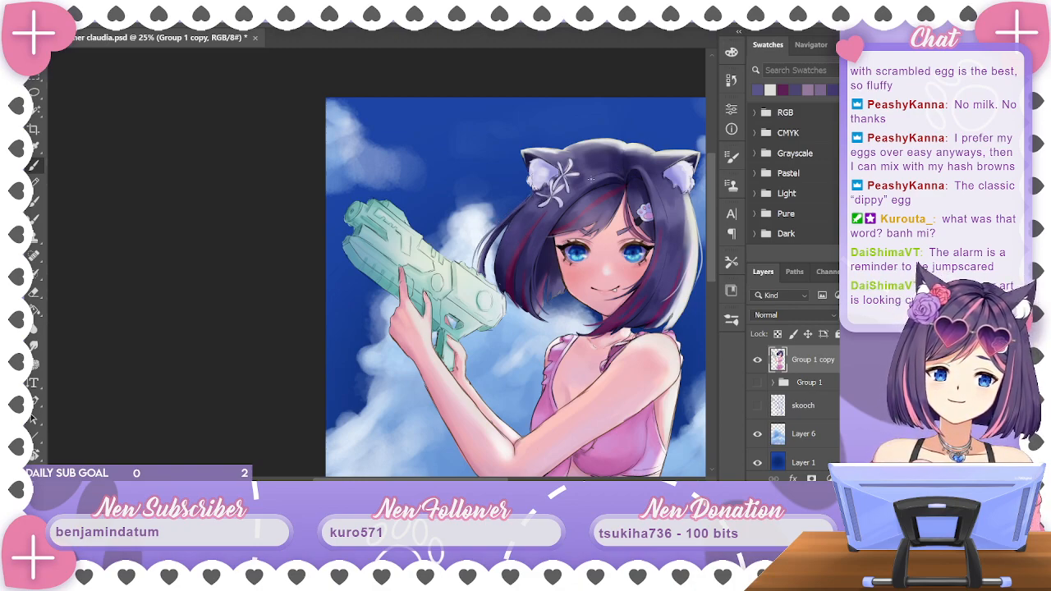
Blend the left side and crown of the hair with purples sampled from the surrounding strands
{"action": "left_click_drag", "start_coordinate": [662, 249], "coordinate": [605, 182]}
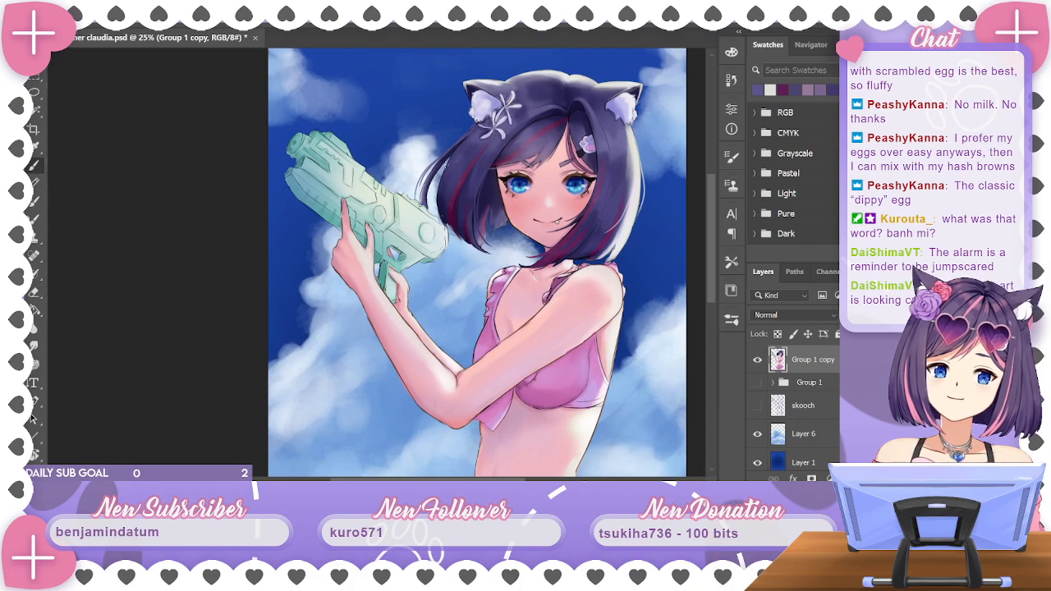
{"action": "left_click", "coordinate": [450, 171], "text": "alt"}
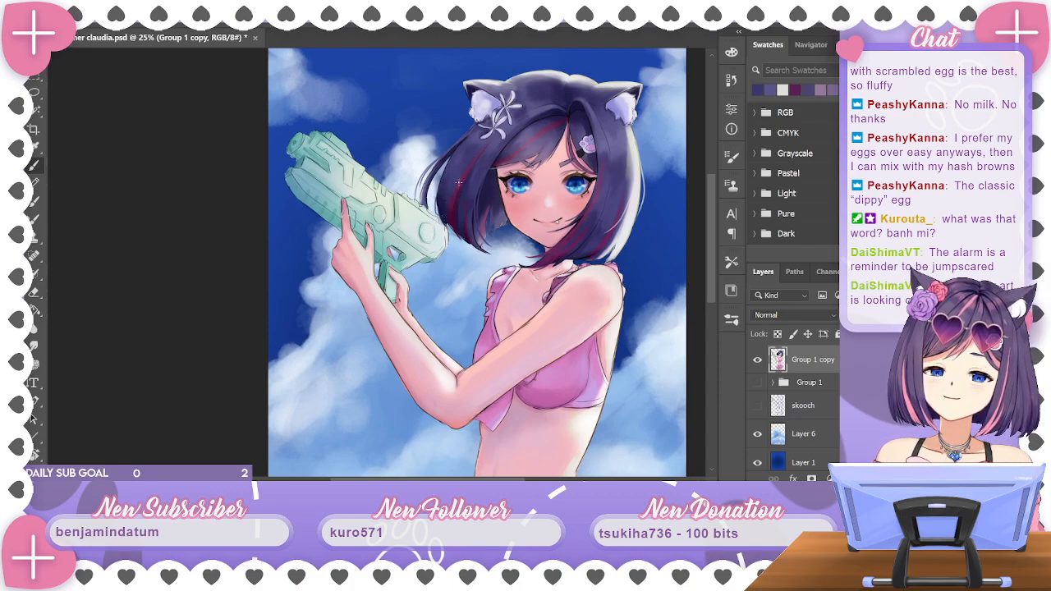
{"action": "left_click_drag", "start_coordinate": [628, 182], "coordinate": [570, 188]}
{"action": "left_click", "coordinate": [532, 116], "text": "alt"}
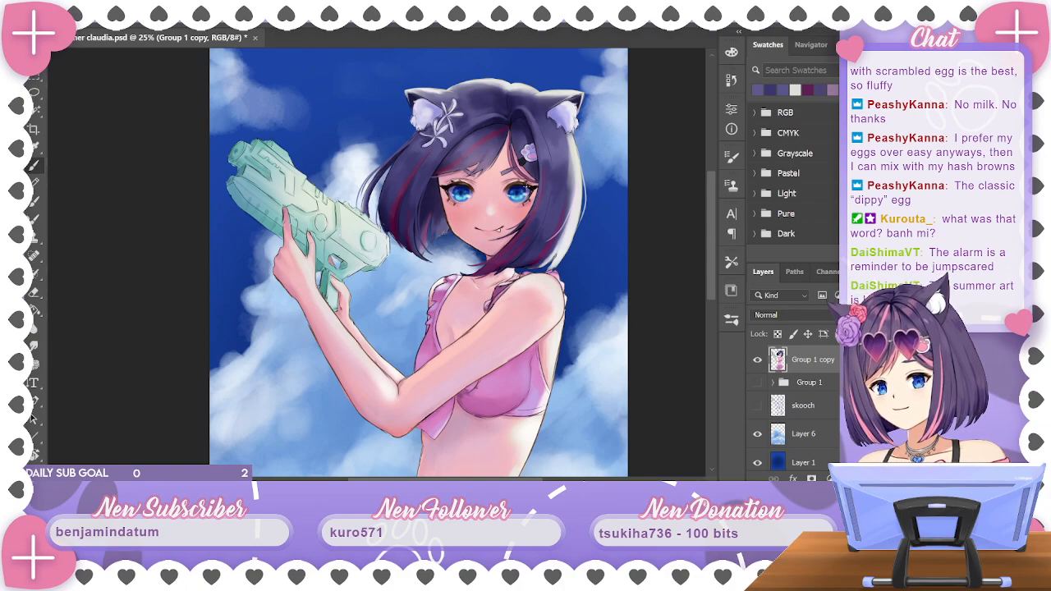
{"action": "left_click", "coordinate": [484, 119], "text": "alt"}
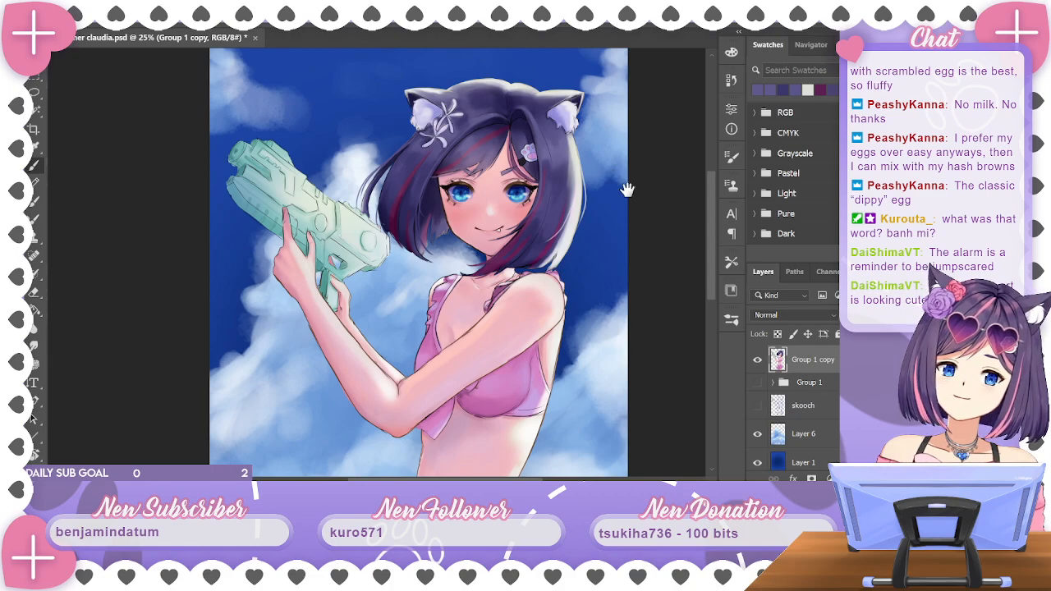
{"action": "left_click_drag", "start_coordinate": [615, 175], "coordinate": [646, 185]}
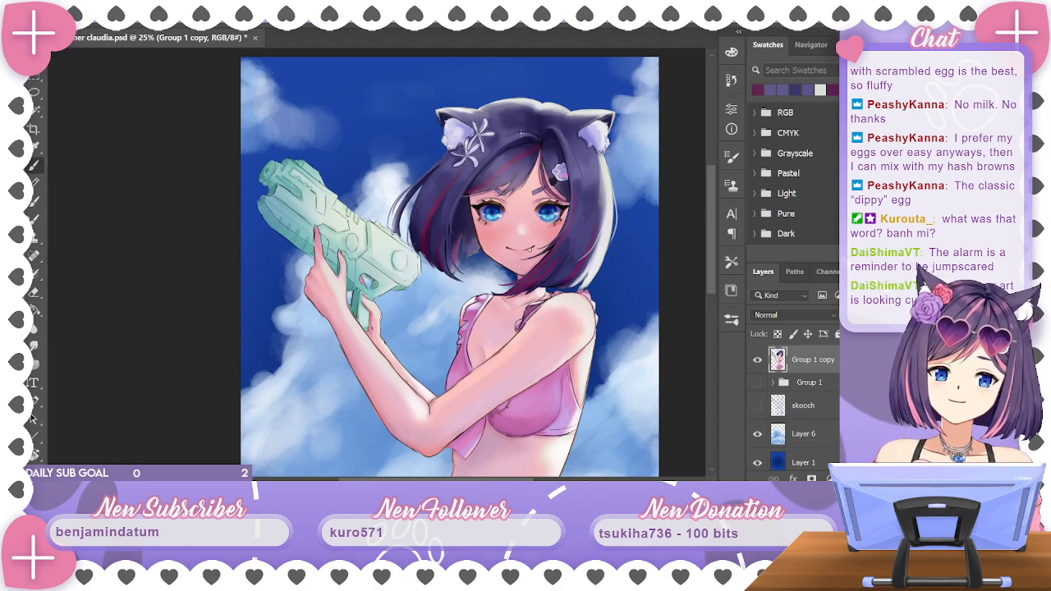
{"action": "left_click_drag", "start_coordinate": [675, 216], "coordinate": [593, 199]}
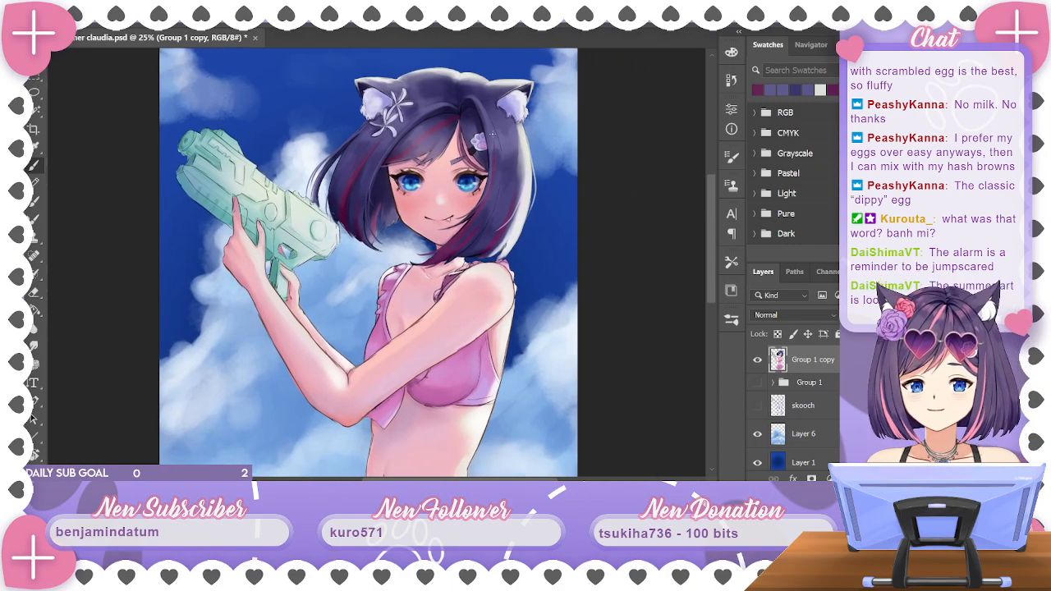
Touch up the lower hair with sampled magenta tones and save the document
{"action": "left_click", "coordinate": [438, 253], "text": "alt"}
{"action": "mouse_move", "coordinate": [485, 194]}
{"action": "left_mouse_down"}
{"action": "mouse_move", "coordinate": [498, 243]}
{"action": "mouse_move", "coordinate": [603, 261]}
{"action": "left_mouse_up"}
{"action": "left_click", "coordinate": [507, 231], "text": "alt"}
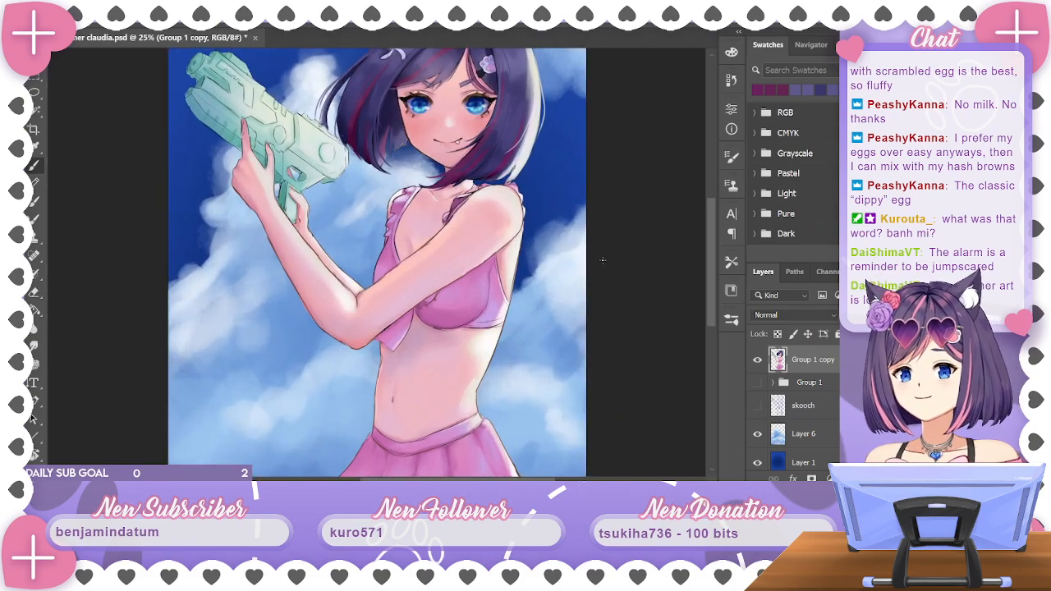
{"action": "left_click_drag", "start_coordinate": [568, 131], "coordinate": [566, 215]}
{"action": "key", "text": "ctrl+0"}
{"action": "key", "text": "ctrl+minus"}
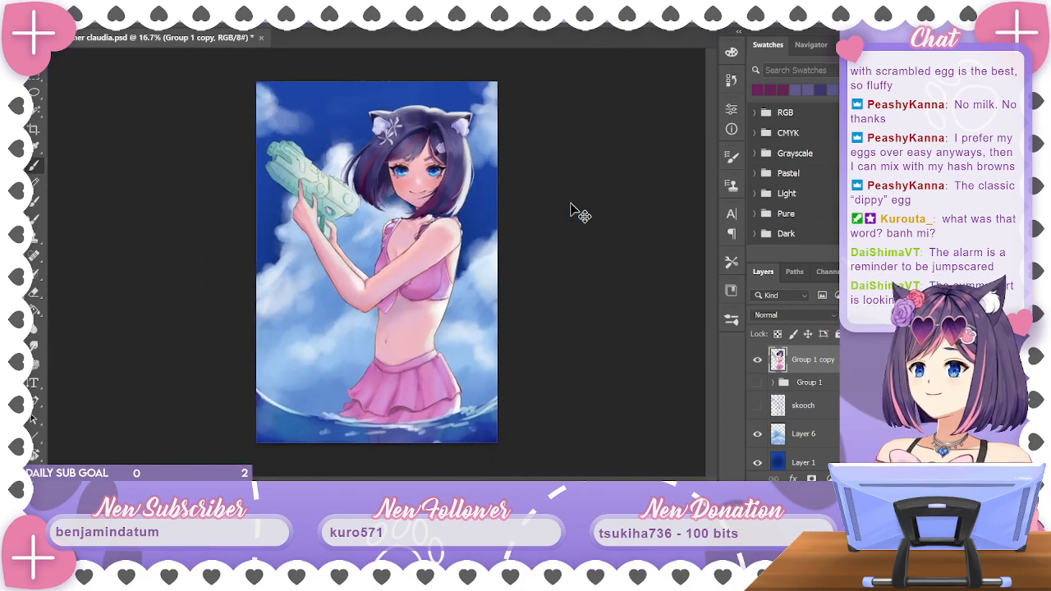
{"action": "key", "text": "ctrl+plus"}
{"action": "key", "text": "ctrl+s"}
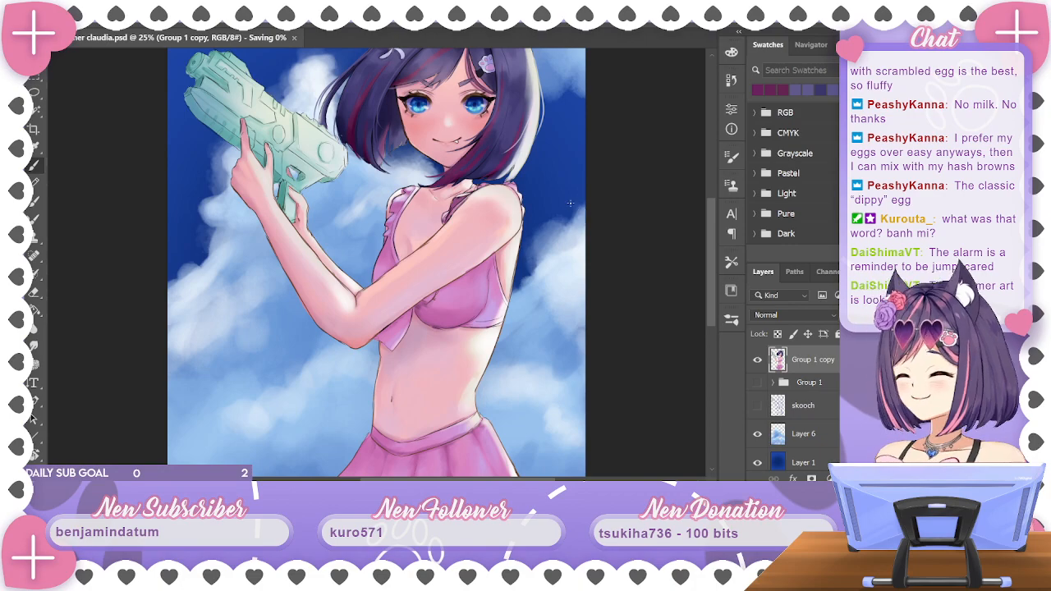
Examine the whole painting and its details at several zoom levels
{"action": "left_click_drag", "start_coordinate": [569, 203], "coordinate": [591, 321]}
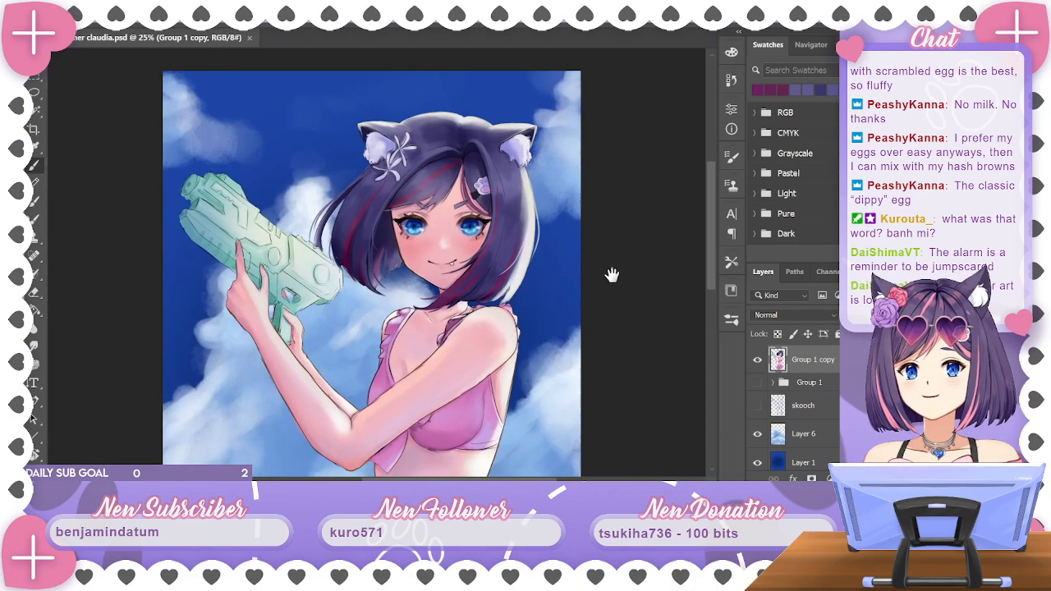
{"action": "key", "text": "ctrl+minus"}
{"action": "key", "text": "ctrl+minus"}
{"action": "key", "text": "ctrl+plus"}
{"action": "key", "text": "ctrl+plus"}
{"action": "key", "text": "ctrl+plus"}
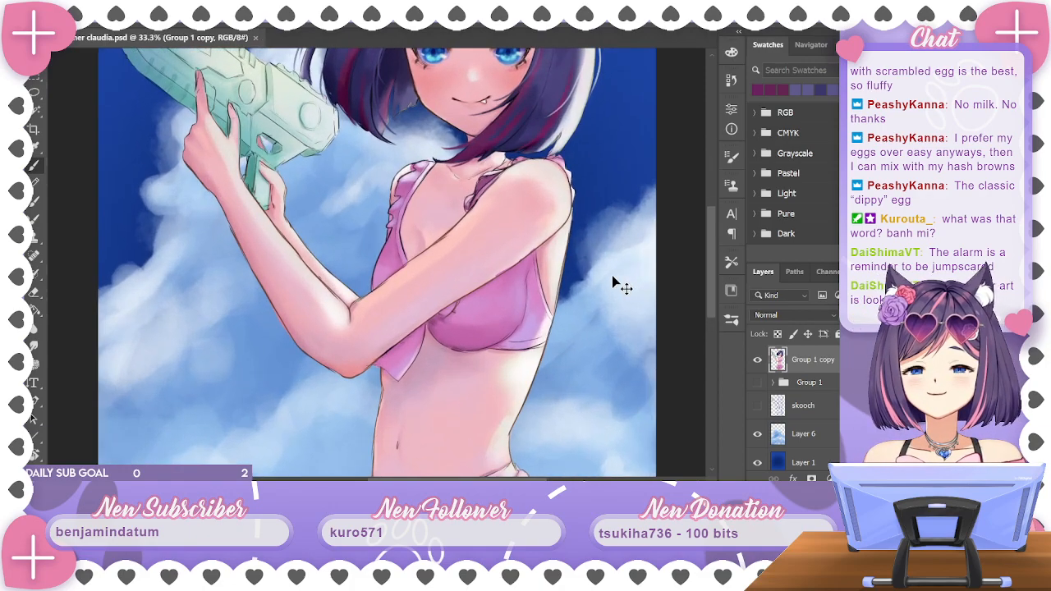
{"action": "key", "text": "ctrl+minus"}
{"action": "key", "text": "ctrl+minus"}
{"action": "key", "text": "ctrl+plus"}
{"action": "key", "text": "ctrl+minus"}
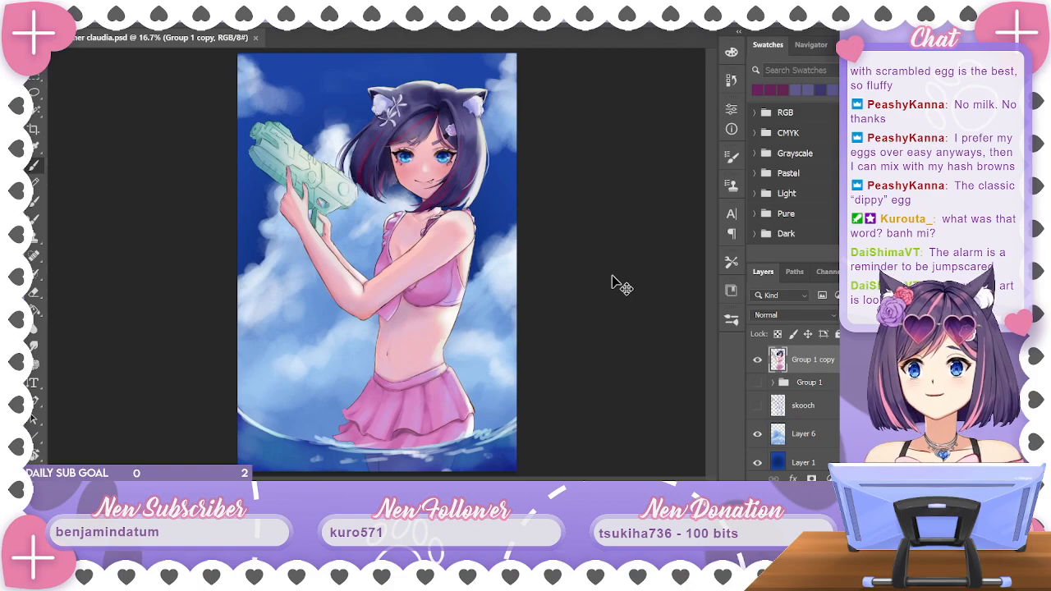
Choose a pale cyan tint and paint a highlight on the rear edge of the water gun
{"action": "key", "text": "ctrl+plus"}
{"action": "left_click_drag", "start_coordinate": [540, 274], "coordinate": [613, 321]}
{"action": "left_click", "coordinate": [586, 252], "text": "alt"}
{"action": "left_click", "coordinate": [730, 52]}
{"action": "left_click", "coordinate": [533, 63]}
{"action": "left_click_drag", "start_coordinate": [703, 222], "coordinate": [698, 173]}
{"action": "left_click", "coordinate": [689, 47]}
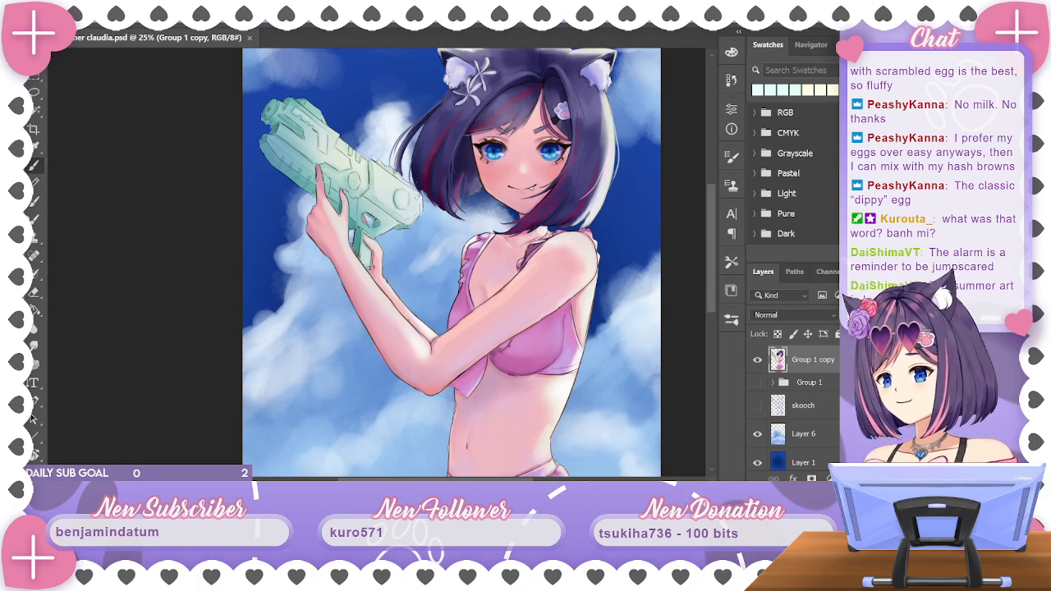
{"action": "left_click_drag", "start_coordinate": [416, 194], "coordinate": [416, 208]}
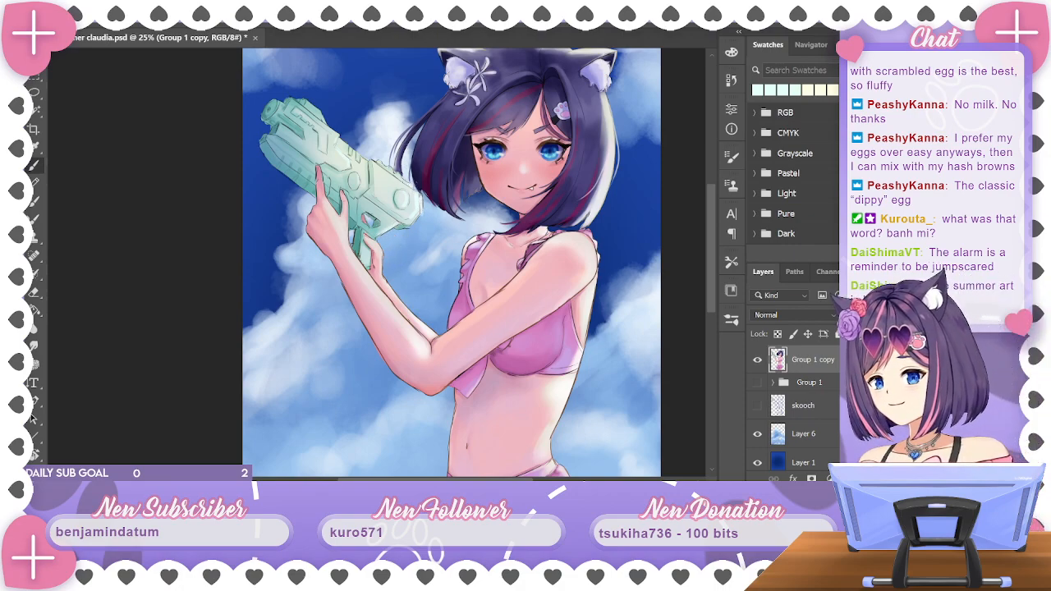
Paint a small light-blue spurt of water coming out of the water gun's muzzle
{"action": "key", "text": "ctrl+minus"}
{"action": "key", "text": "ctrl+minus"}
{"action": "key", "text": "ctrl+minus"}
{"action": "key", "text": "ctrl+minus"}
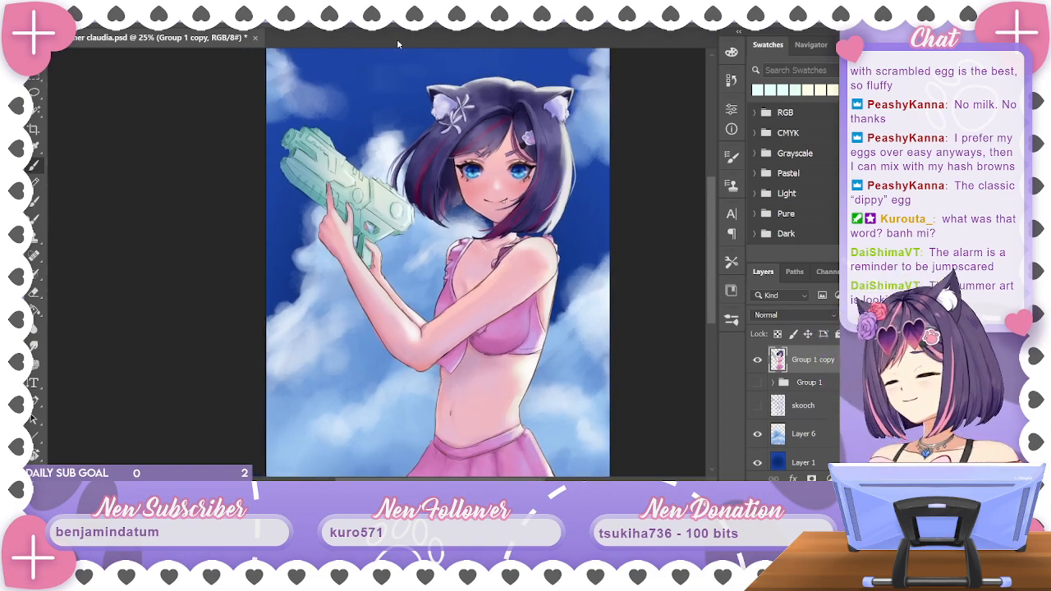
{"action": "key", "text": "ctrl+plus"}
{"action": "key", "text": "ctrl+plus"}
{"action": "key", "text": "ctrl+plus"}
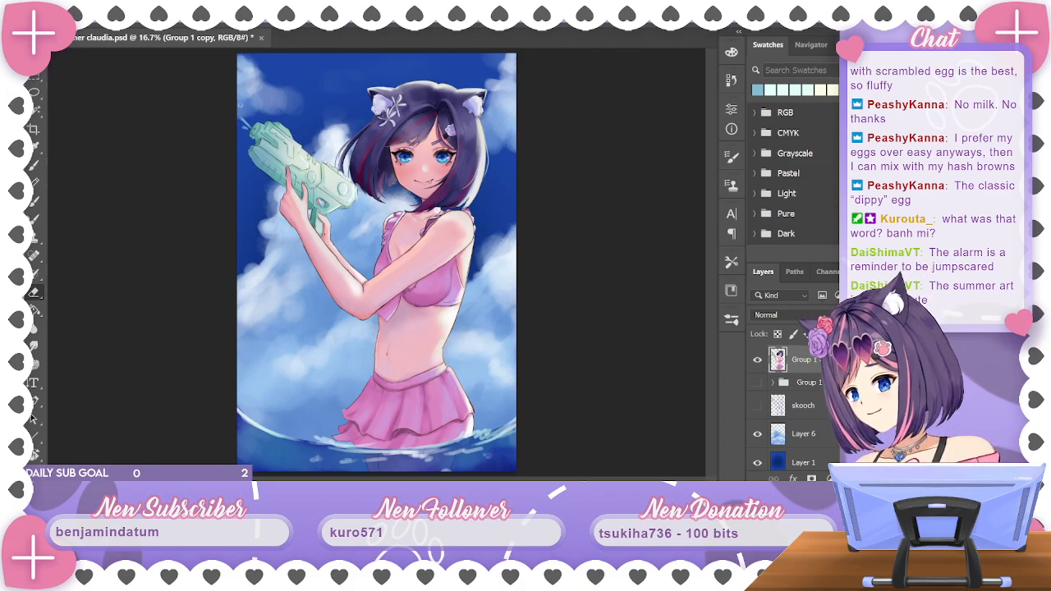
Refine the water spurt at the muzzle using the brush and blue sampled from around it
{"action": "left_click", "coordinate": [35, 162]}
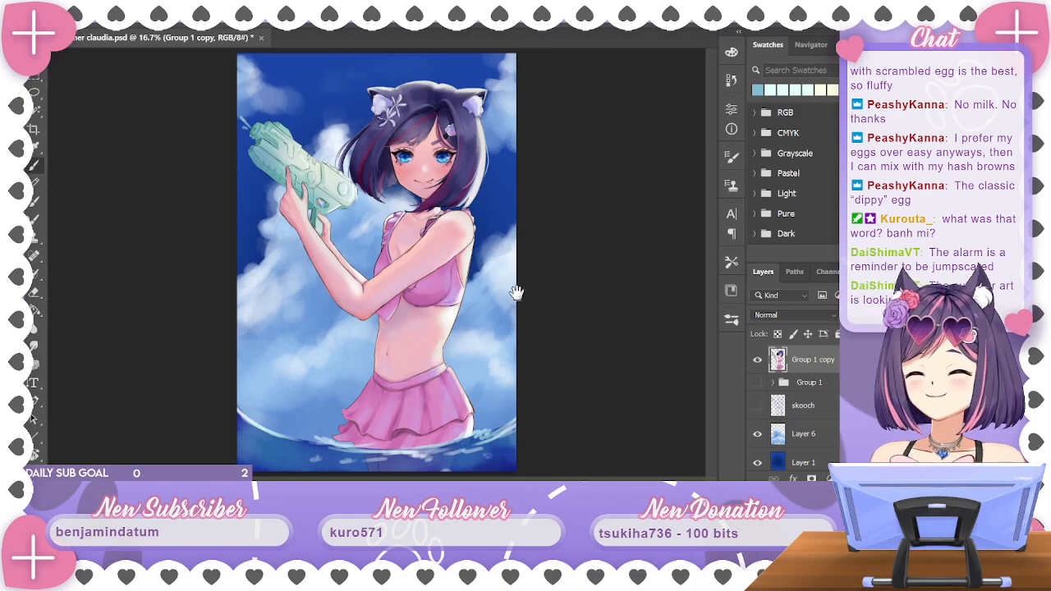
{"action": "scroll", "coordinate": [673, 298], "scroll_direction": "up", "scroll_amount": 5}
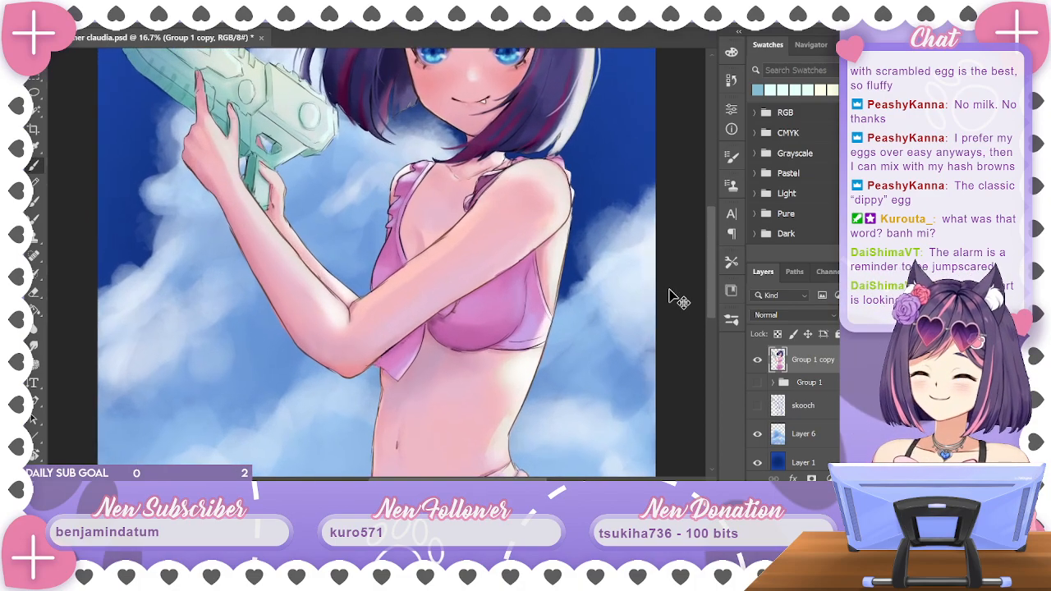
{"action": "left_click_drag", "start_coordinate": [300, 179], "coordinate": [711, 437]}
{"action": "left_click", "coordinate": [410, 280], "text": "alt"}
{"action": "left_click_drag", "start_coordinate": [471, 174], "coordinate": [489, 236]}
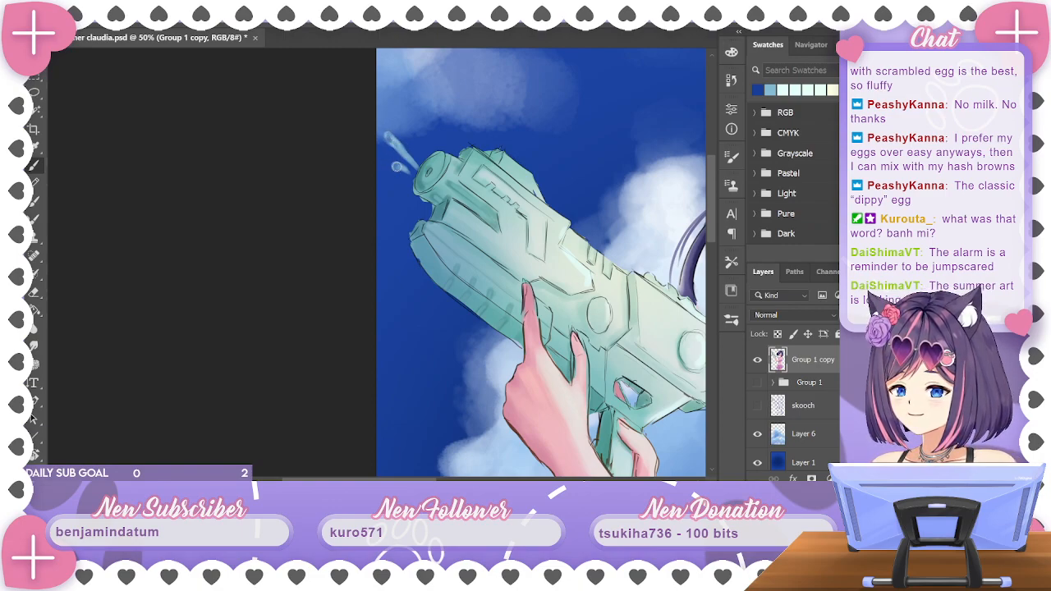
Choose a near-white blue and paint highlights on the water spurt and inside the muzzle opening
{"action": "left_click", "coordinate": [828, 85]}
{"action": "left_click", "coordinate": [732, 51]}
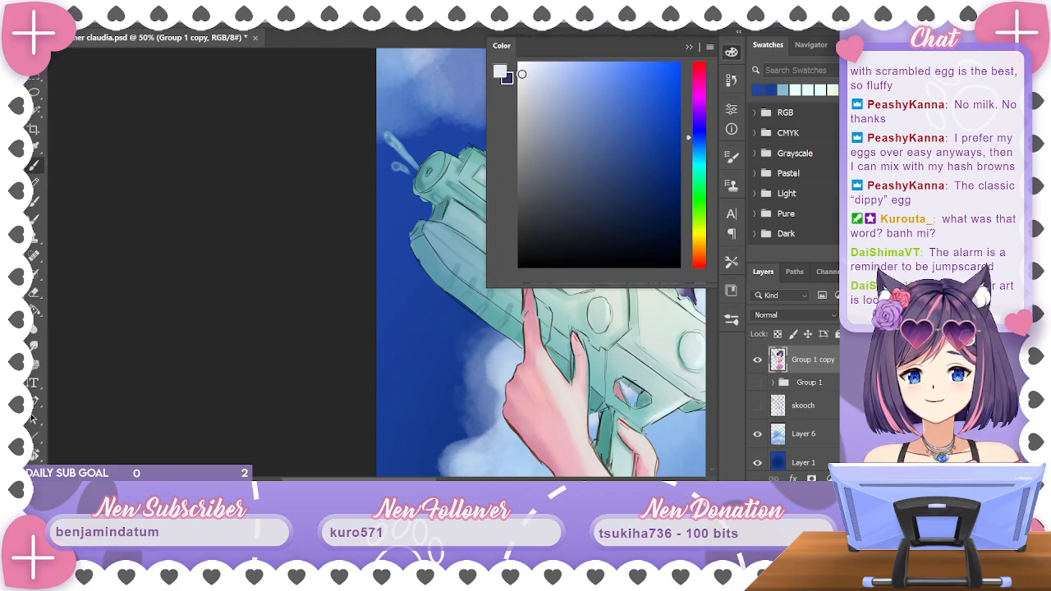
{"action": "left_click", "coordinate": [691, 47]}
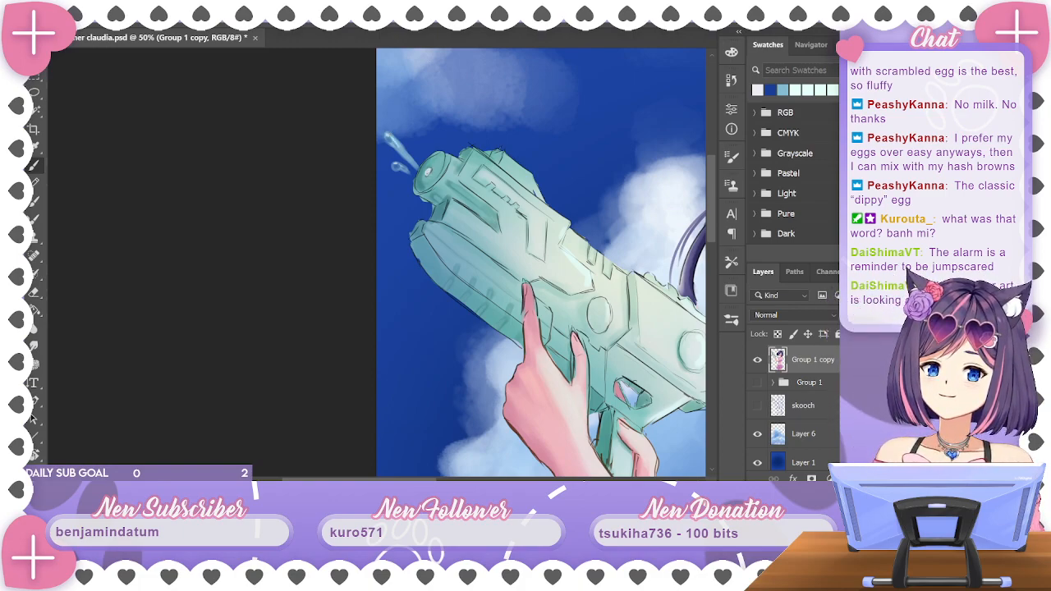
Blend the droplet in the muzzle opening with sampled light and dark blues, and save the document
{"action": "left_click", "coordinate": [436, 163], "text": "alt"}
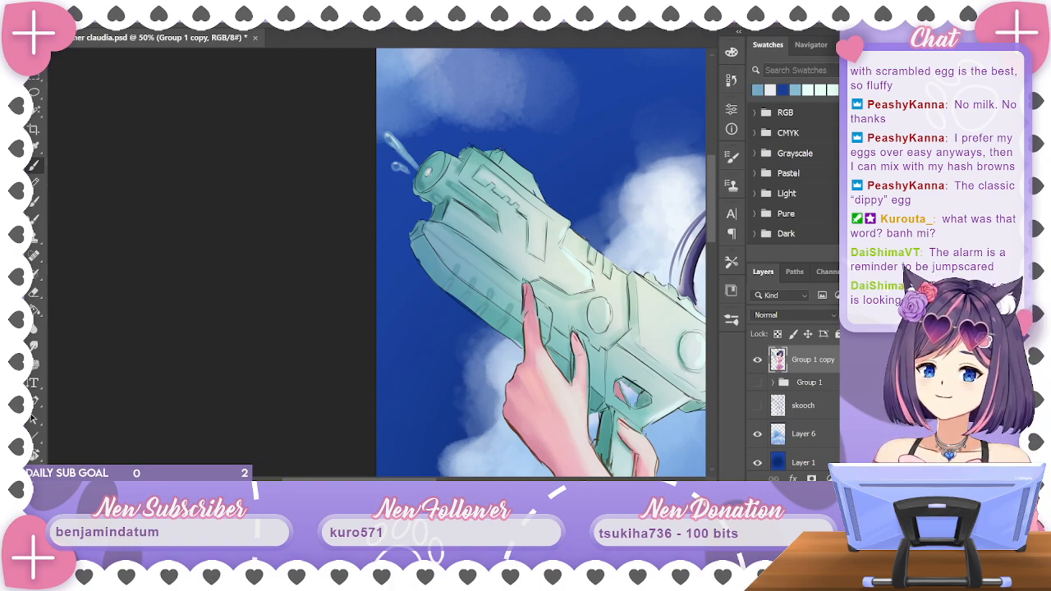
{"action": "left_click", "coordinate": [410, 135], "text": "alt"}
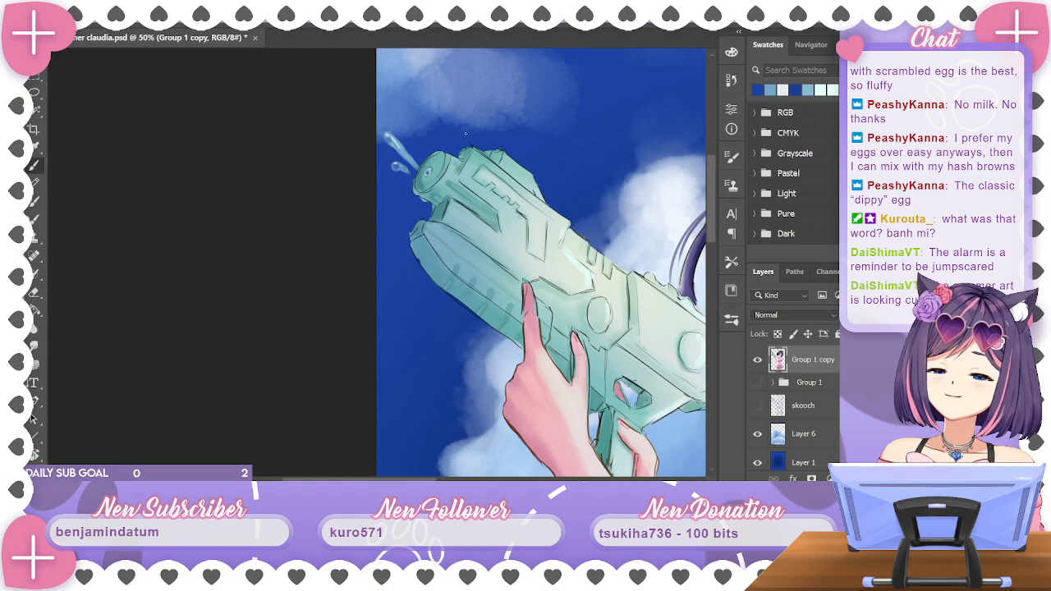
{"action": "key", "text": "ctrl+minus"}
{"action": "key", "text": "ctrl+minus"}
{"action": "key", "text": "ctrl+minus"}
{"action": "key", "text": "ctrl+s"}
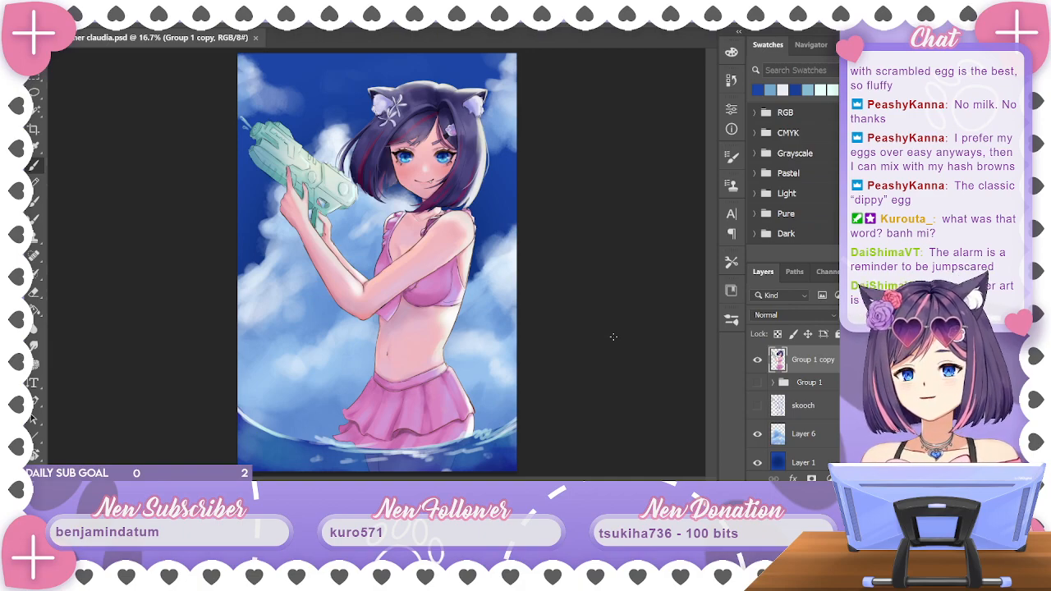
Sample teal from the water gun, adjust it to a darker teal, and paint shading details on the front of the barrel
{"action": "left_click", "coordinate": [316, 209], "text": "alt"}
{"action": "left_click", "coordinate": [730, 51]}
{"action": "left_click_drag", "start_coordinate": [613, 164], "coordinate": [655, 190]}
{"action": "left_click", "coordinate": [689, 47]}
{"action": "key", "text": "ctrl+plus"}
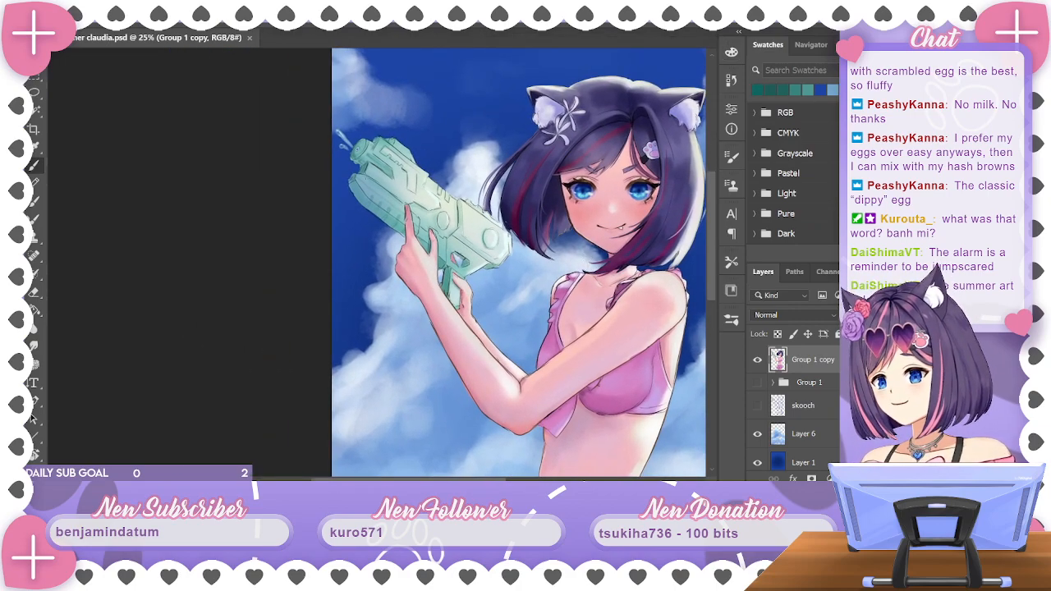
{"action": "left_click_drag", "start_coordinate": [365, 175], "coordinate": [386, 191]}
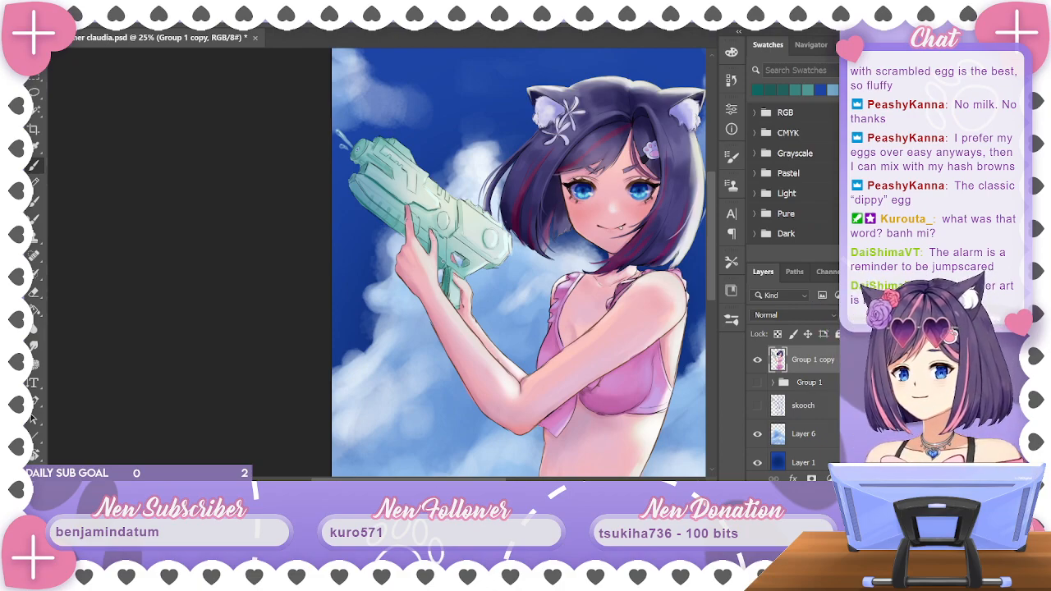
Check the shaded water gun against the whole composition at reduced size and save the document
{"action": "key", "text": "ctrl+minus"}
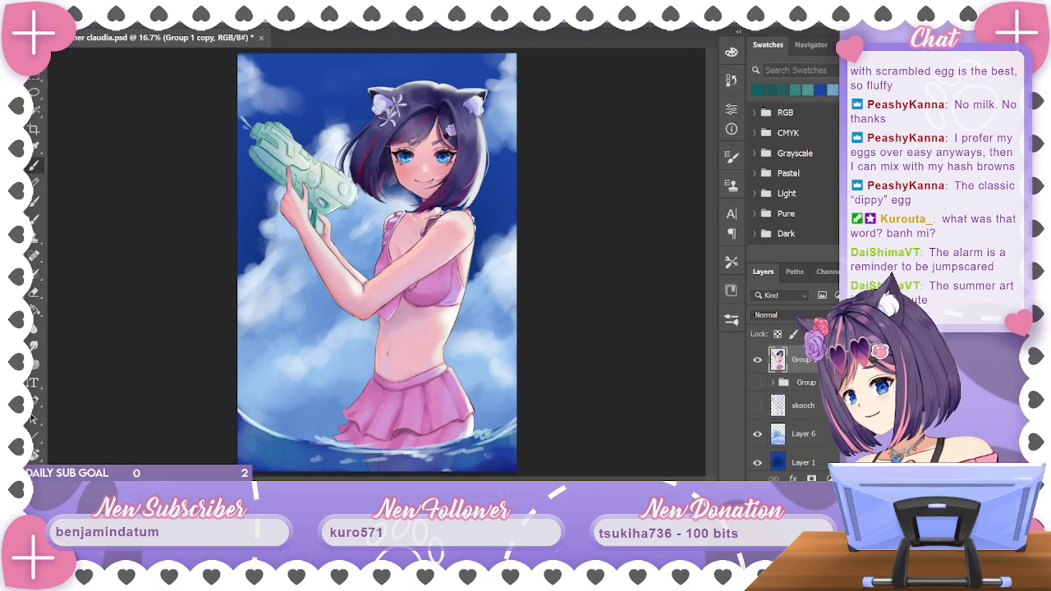
{"action": "key", "text": "ctrl+minus"}
{"action": "key", "text": "ctrl+plus"}
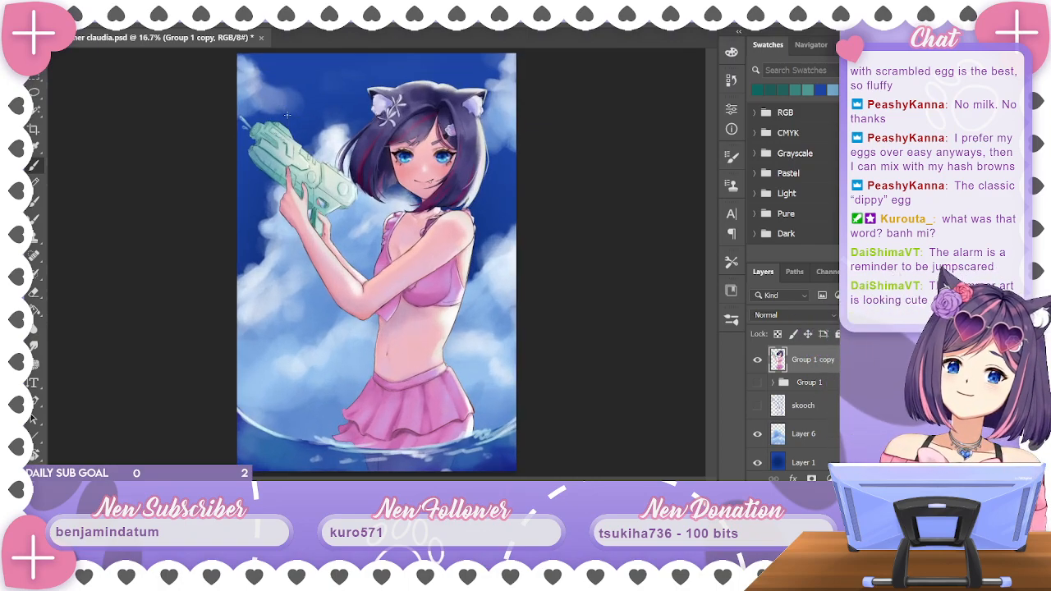
{"action": "key", "text": "ctrl+minus"}
{"action": "key", "text": "ctrl+plus"}
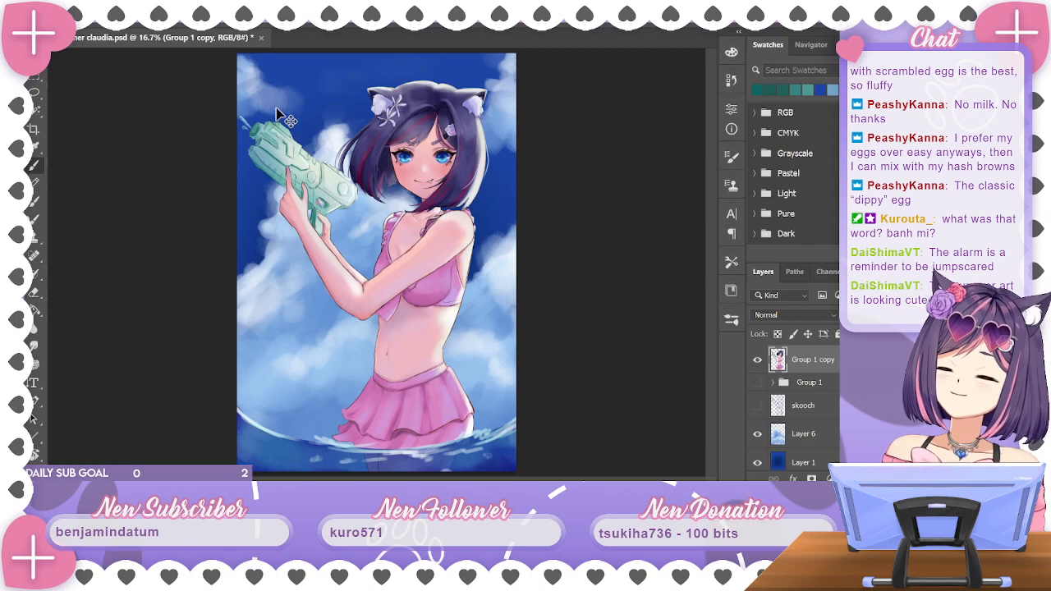
{"action": "key", "text": "ctrl+minus"}
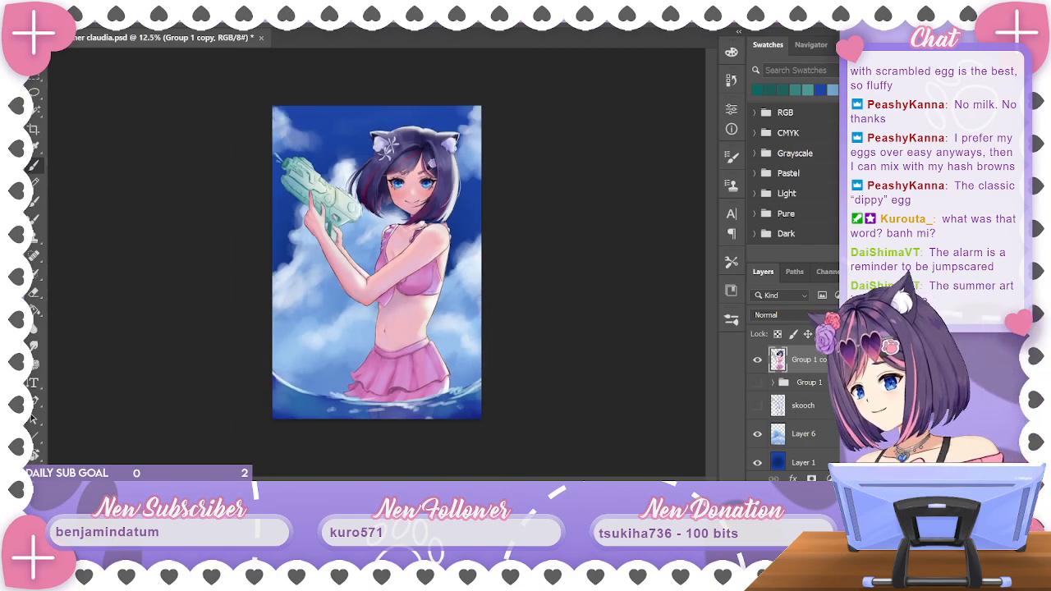
{"action": "key", "text": "ctrl+plus"}
{"action": "key", "text": "ctrl+s"}
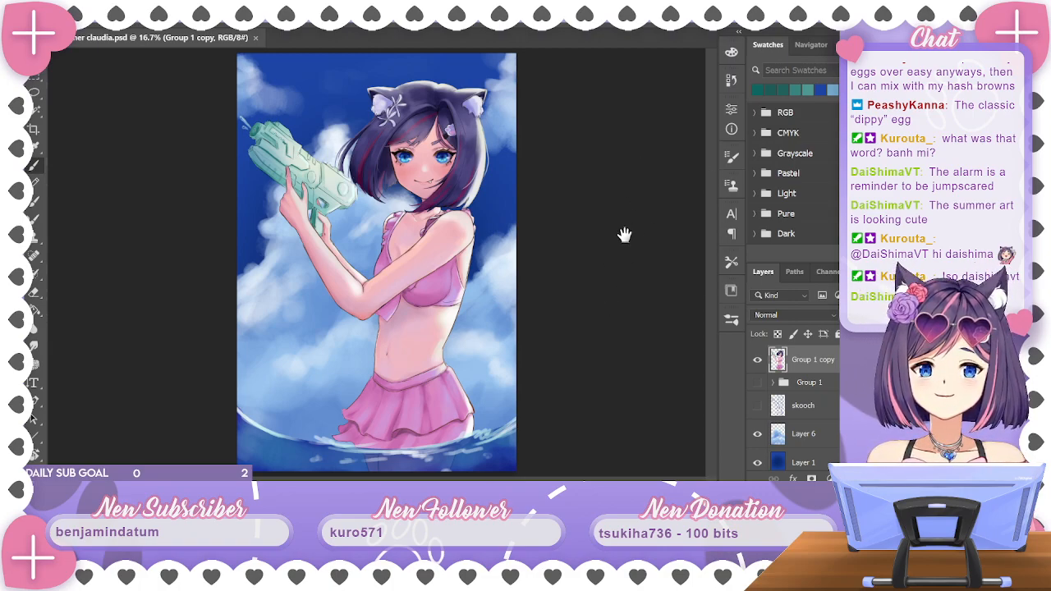
Examine the torso, arms, face and water gun up close for areas that still need refining
{"action": "key", "text": "ctrl+plus"}
{"action": "key", "text": "ctrl+plus"}
{"action": "left_click_drag", "start_coordinate": [580, 286], "coordinate": [622, 211]}
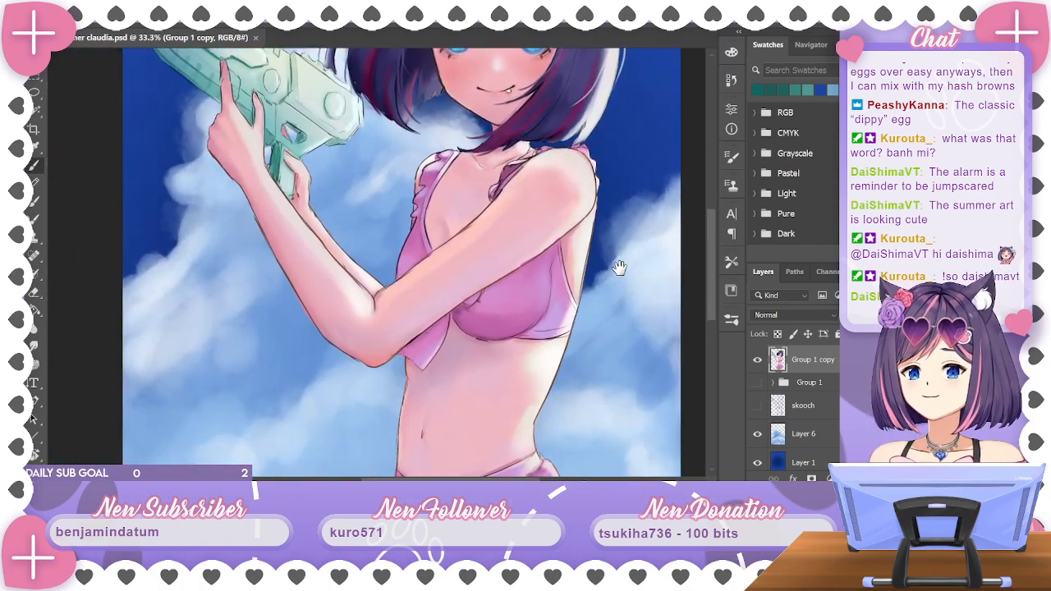
{"action": "left_click_drag", "start_coordinate": [620, 277], "coordinate": [630, 176]}
{"action": "left_click_drag", "start_coordinate": [623, 316], "coordinate": [624, 233]}
{"action": "left_click_drag", "start_coordinate": [625, 184], "coordinate": [629, 293]}
{"action": "left_click_drag", "start_coordinate": [625, 165], "coordinate": [619, 235]}
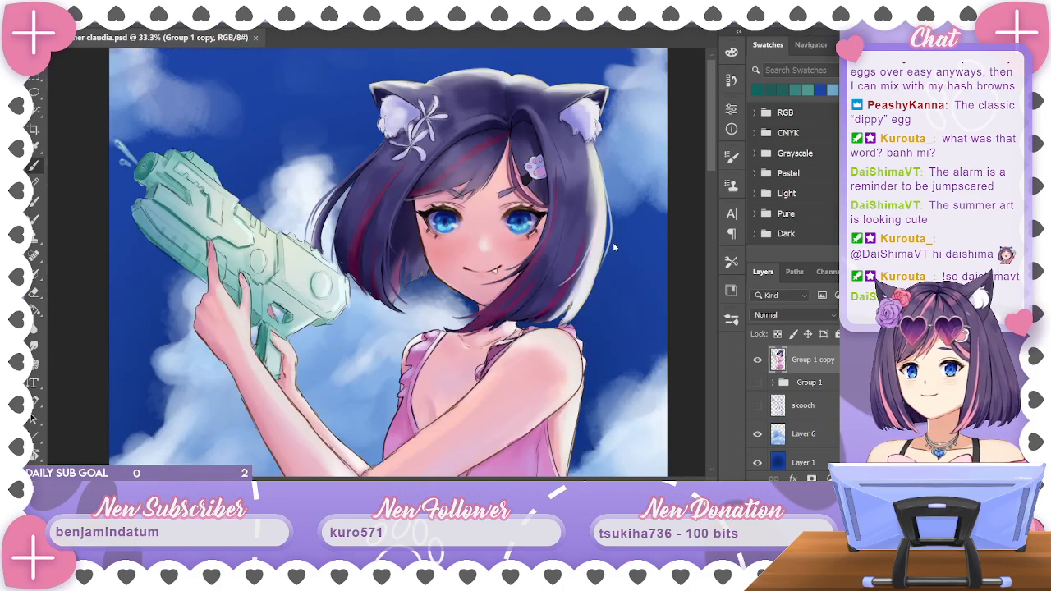
{"action": "scroll", "coordinate": [612, 241], "scroll_direction": "down", "scroll_amount": 2}
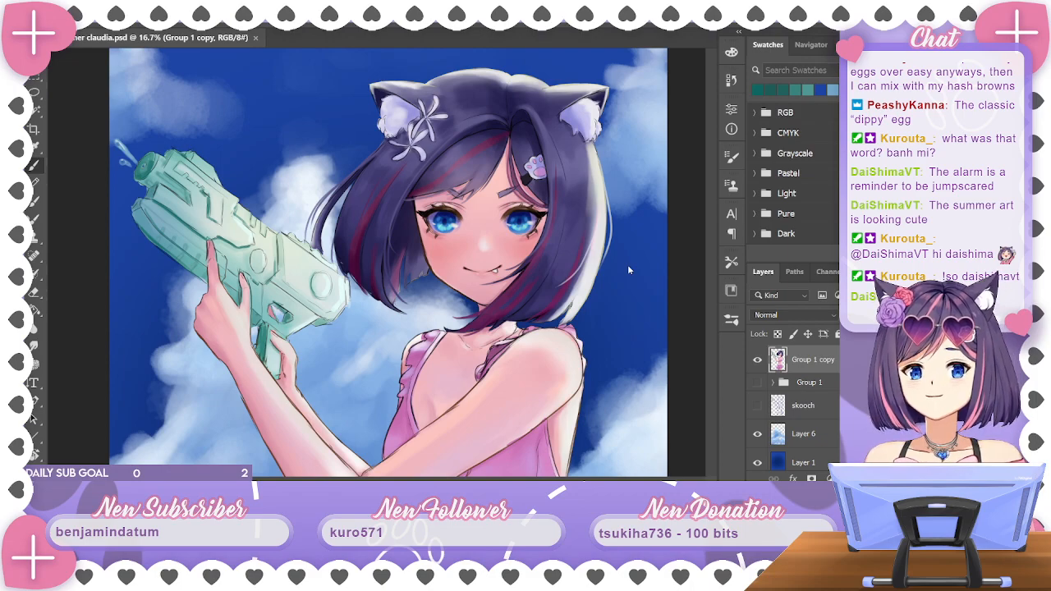
{"action": "scroll", "coordinate": [694, 214], "scroll_direction": "down", "scroll_amount": 1}
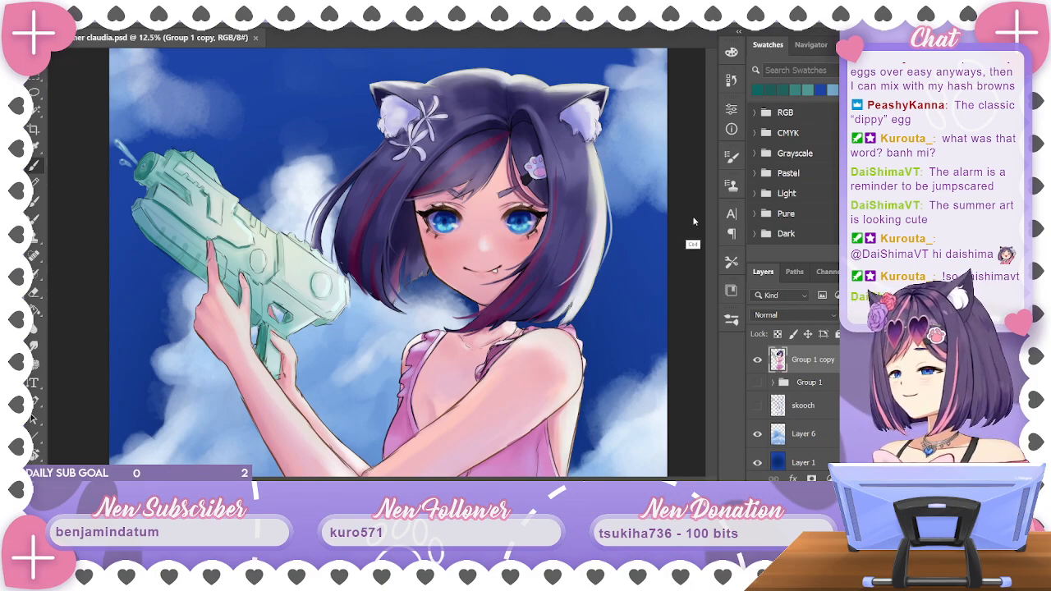
{"action": "key", "text": "ctrl"}
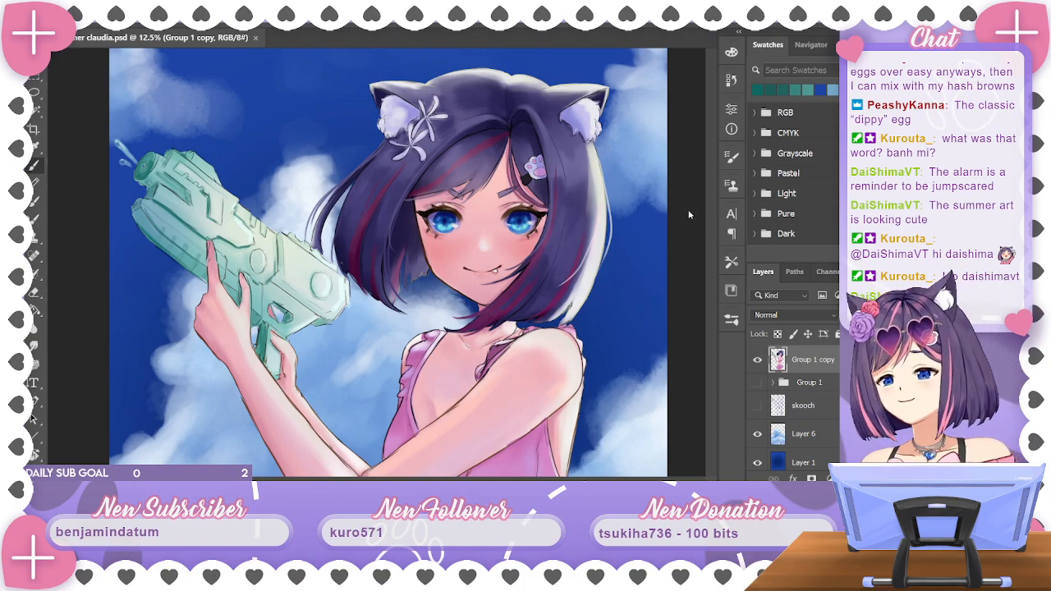
{"action": "key", "text": "ctrl+minus"}
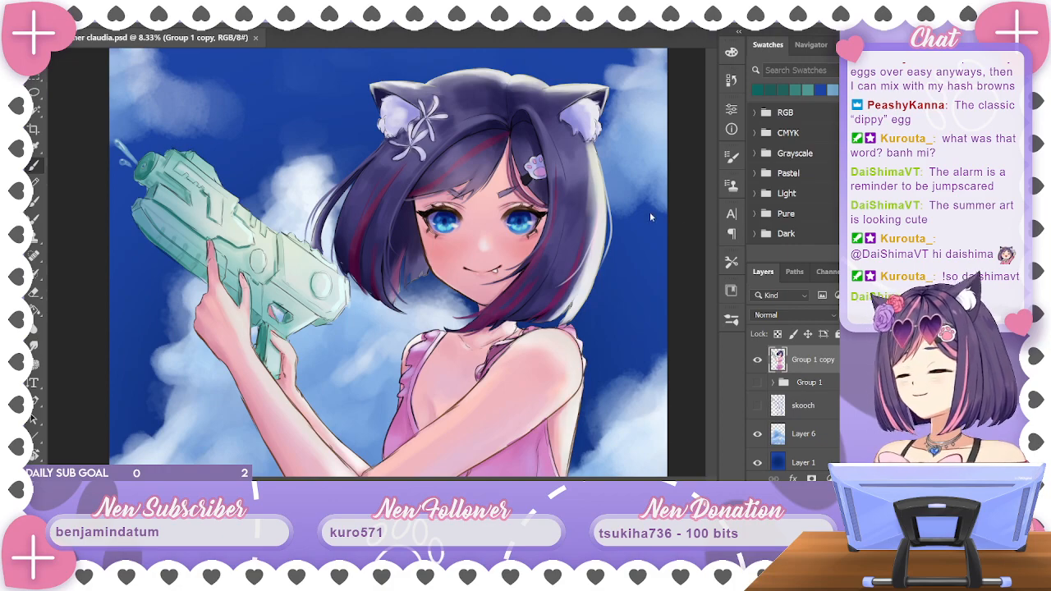
{"action": "key", "text": "ctrl+minus"}
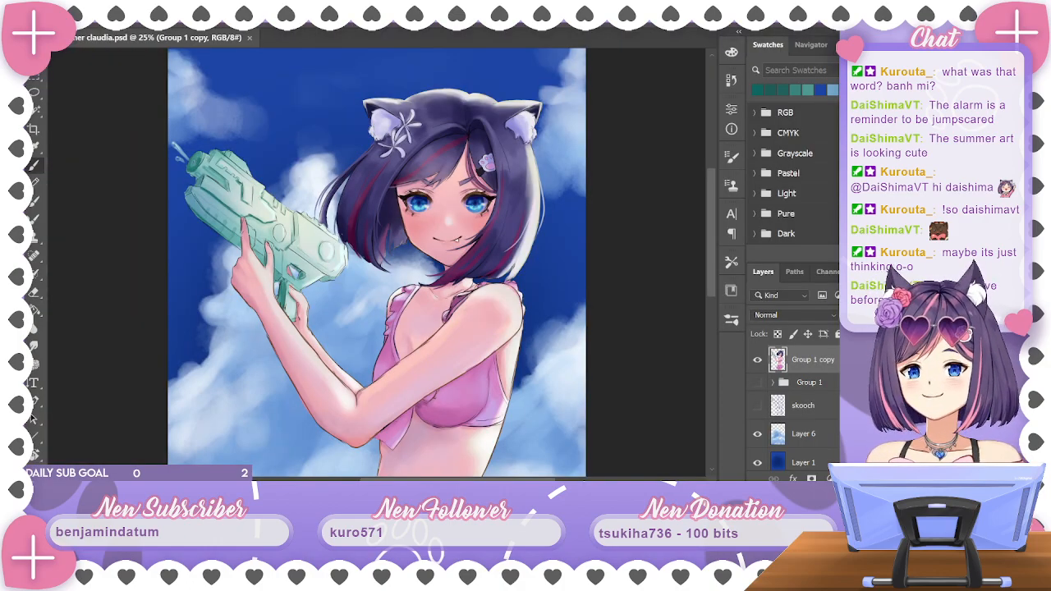
Try painting pale mint strokes on the water gun beside the hand and trigger, and undo them
{"action": "left_click_drag", "start_coordinate": [711, 190], "coordinate": [710, 217]}
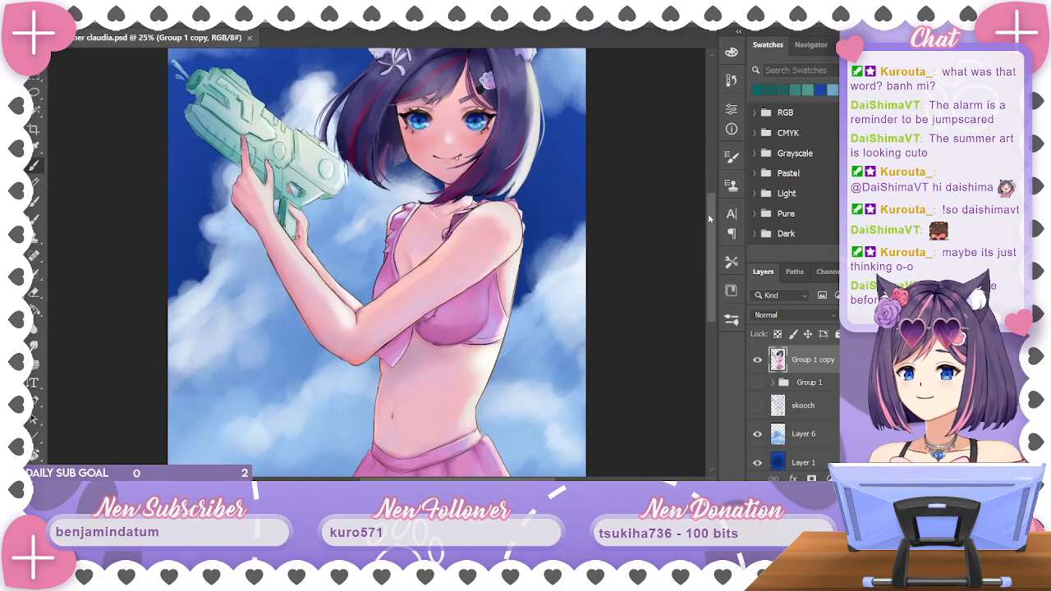
{"action": "left_click", "coordinate": [341, 197], "text": "alt"}
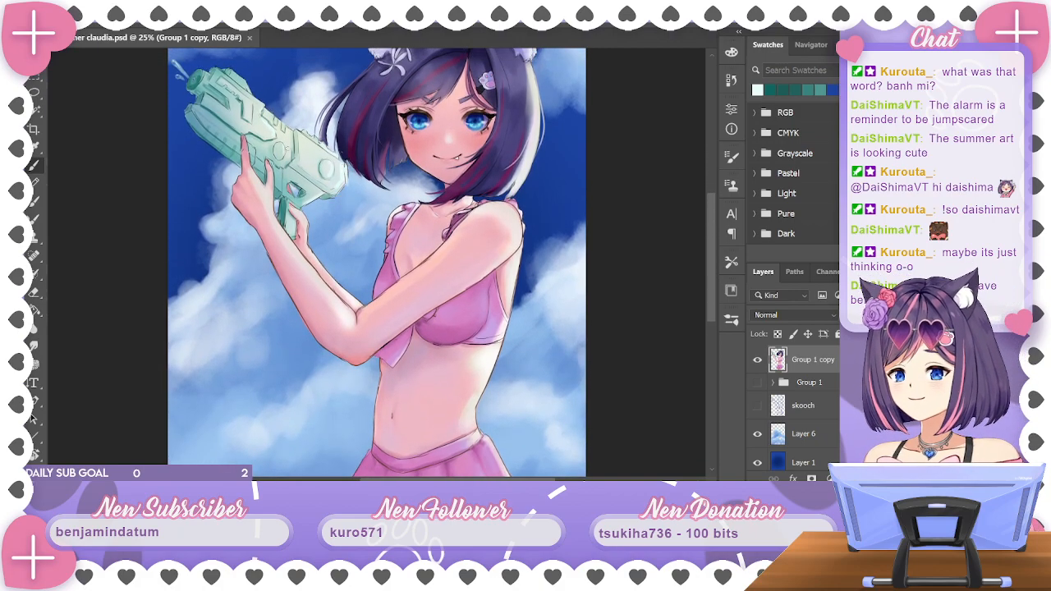
{"action": "left_click_drag", "start_coordinate": [277, 149], "coordinate": [280, 193]}
{"action": "key", "text": "ctrl+z"}
{"action": "key", "text": "ctrl+z"}
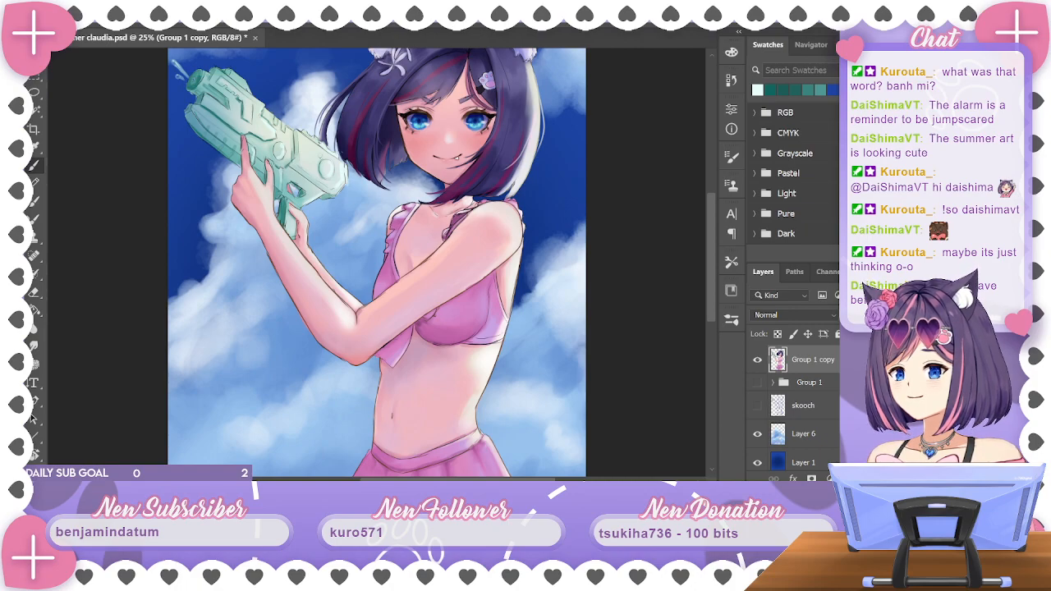
{"action": "key", "text": "ctrl+z"}
{"action": "key", "text": "ctrl+z"}
{"action": "key", "text": "ctrl+z"}
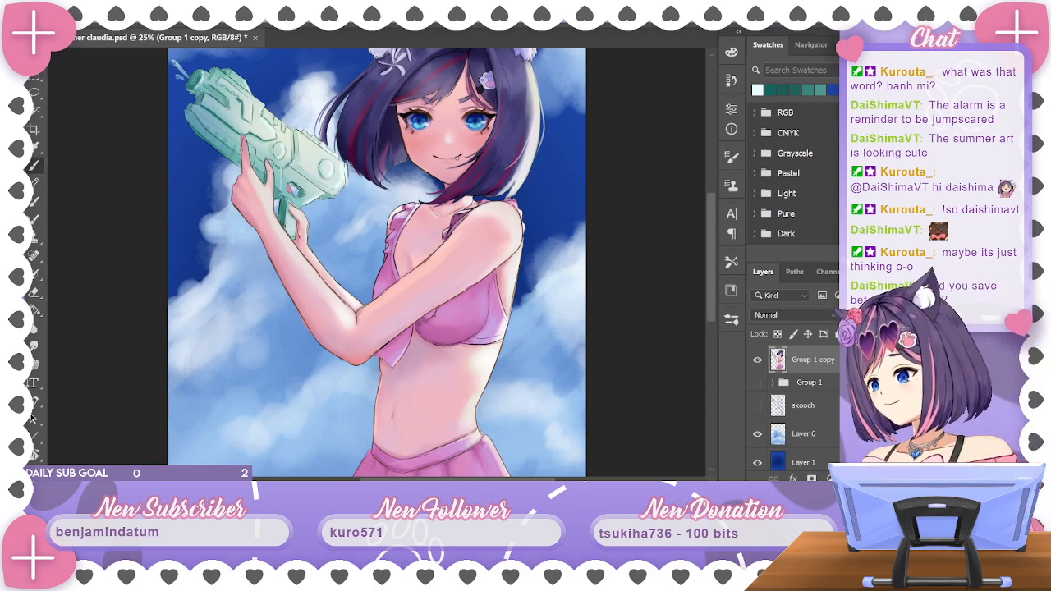
Lock the transparent pixels of the Group 1 copy layer and open the layer in the Liquify filter
{"action": "key", "text": "ctrl+minus"}
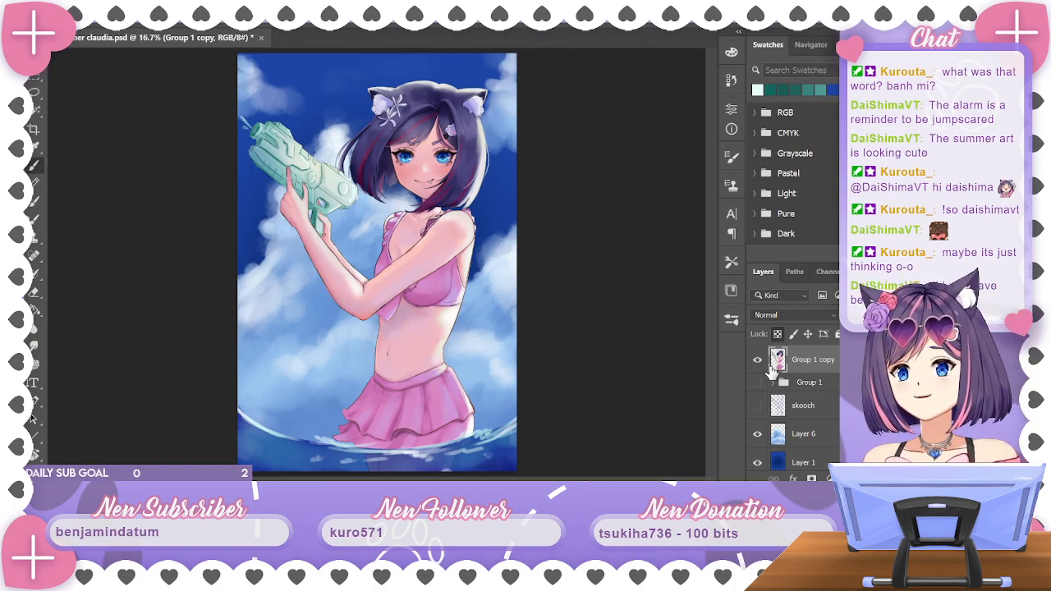
{"action": "key", "text": "ctrl+plus"}
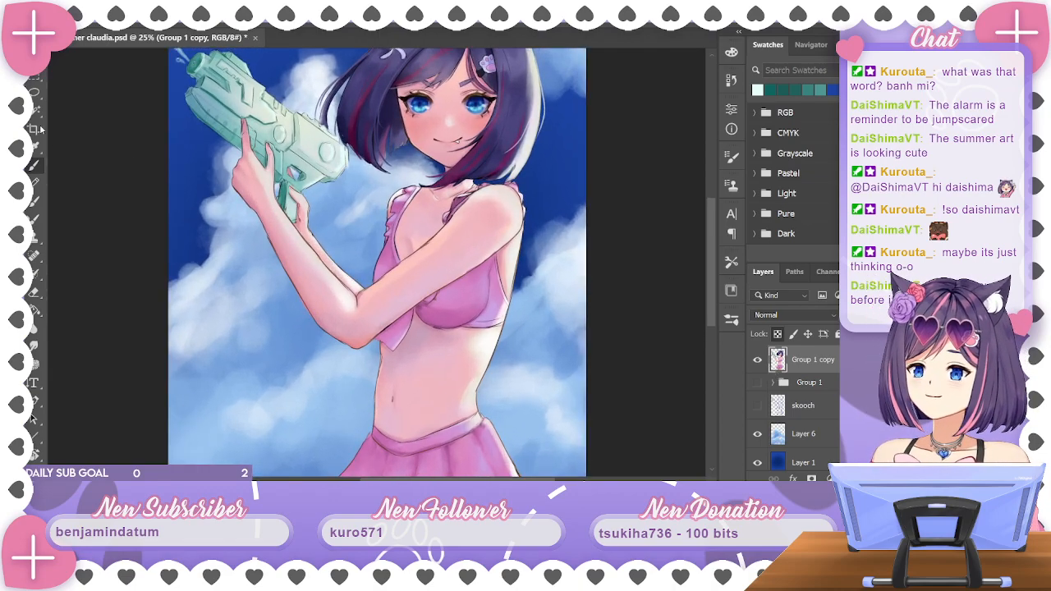
{"action": "left_click", "coordinate": [212, 1]}
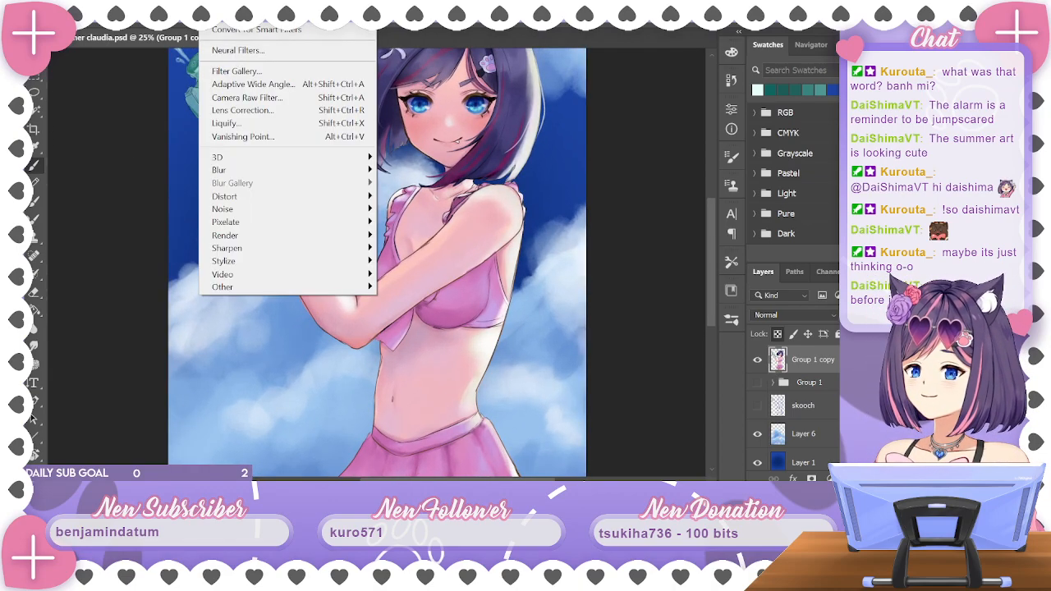
{"action": "left_click", "coordinate": [277, 125]}
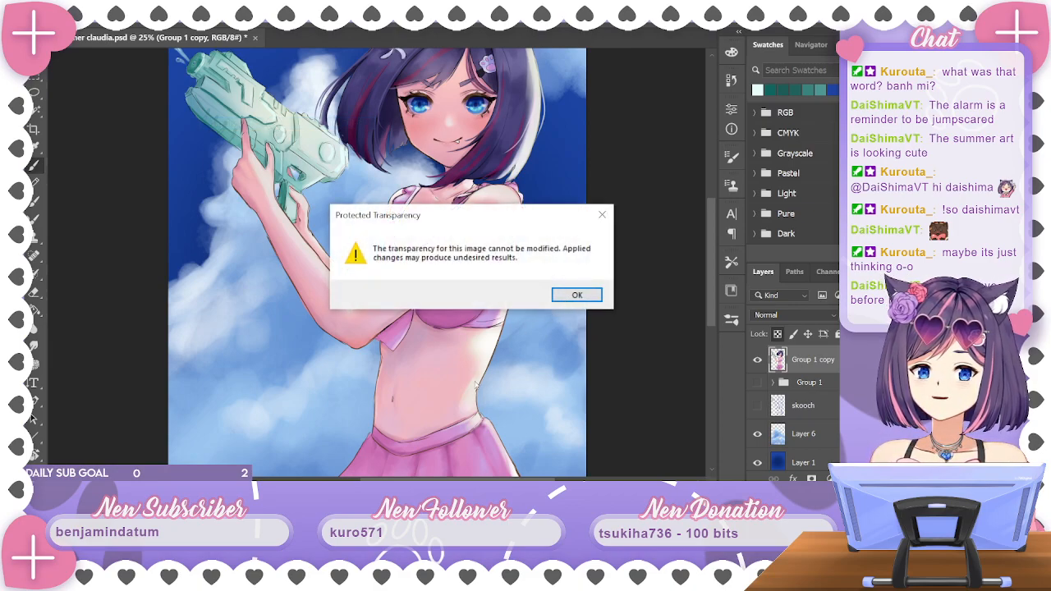
{"action": "left_click", "coordinate": [577, 300]}
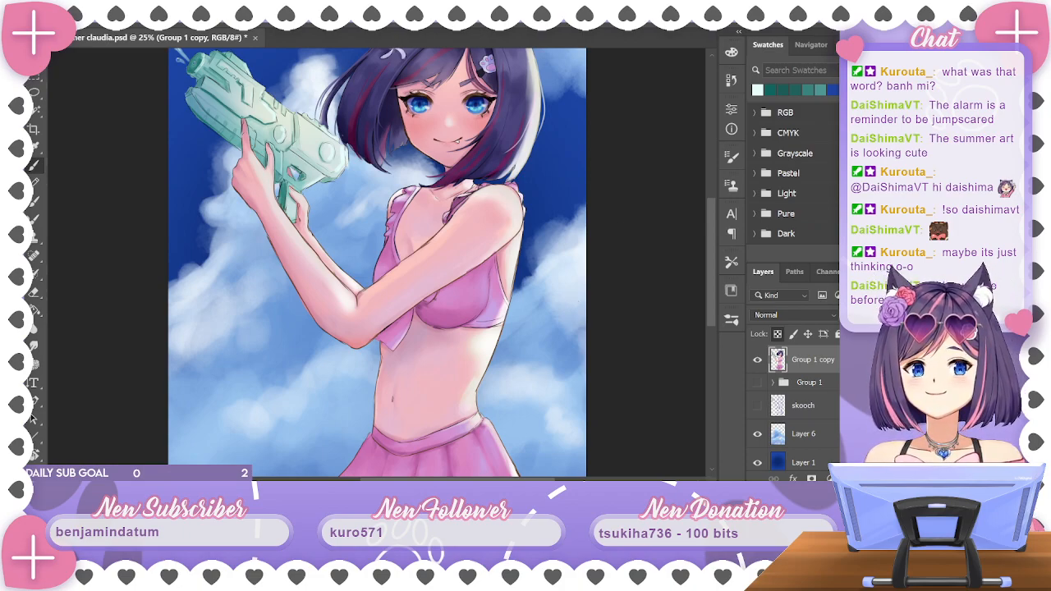
{"action": "key", "text": "ctrl+shift+x"}
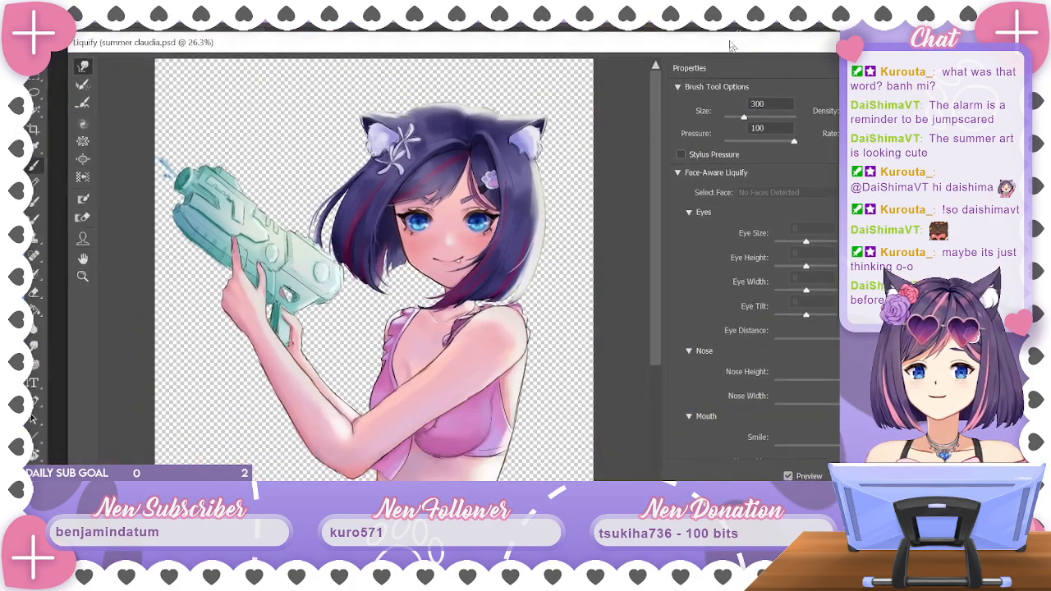
Set the Liquify brush size to 700, undo the last warp on the figure, and apply the filter
{"action": "scroll", "coordinate": [608, 197], "scroll_direction": "down", "scroll_amount": 3}
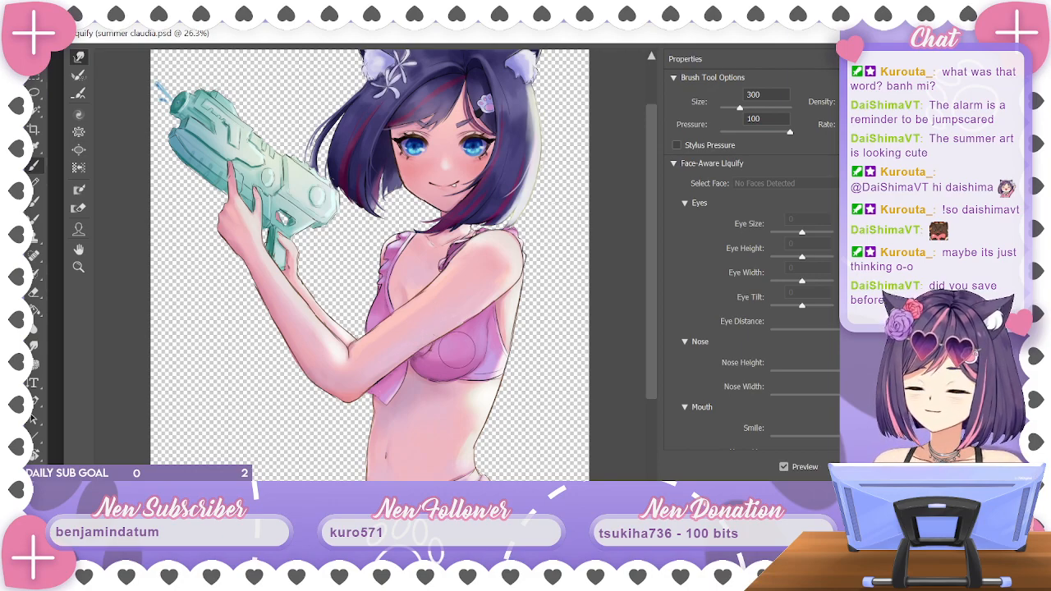
{"action": "key", "text": "bracketright"}
{"action": "key", "text": "bracketright"}
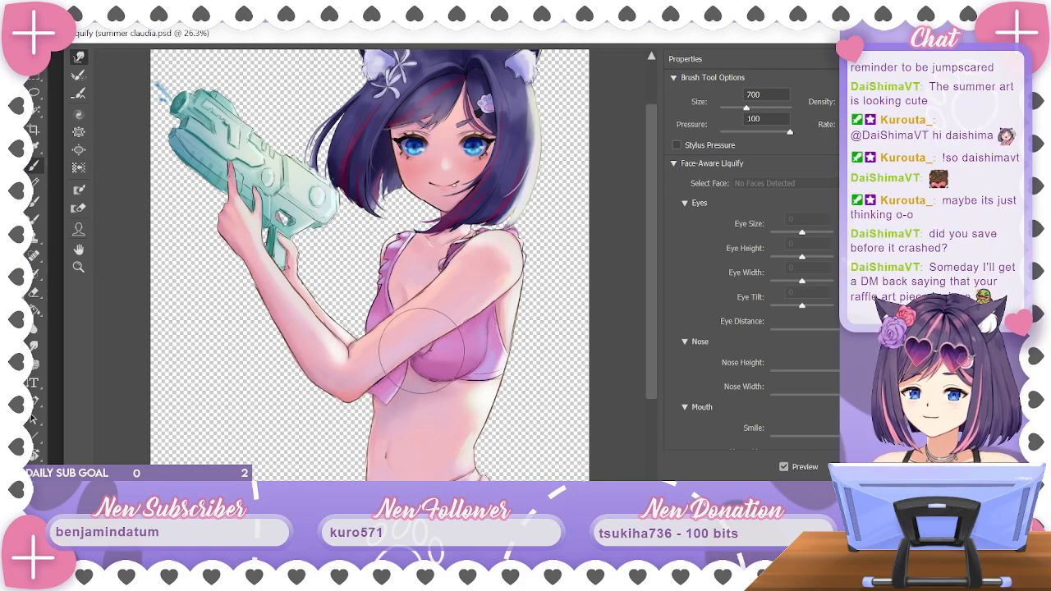
{"action": "key", "text": "ctrl+z"}
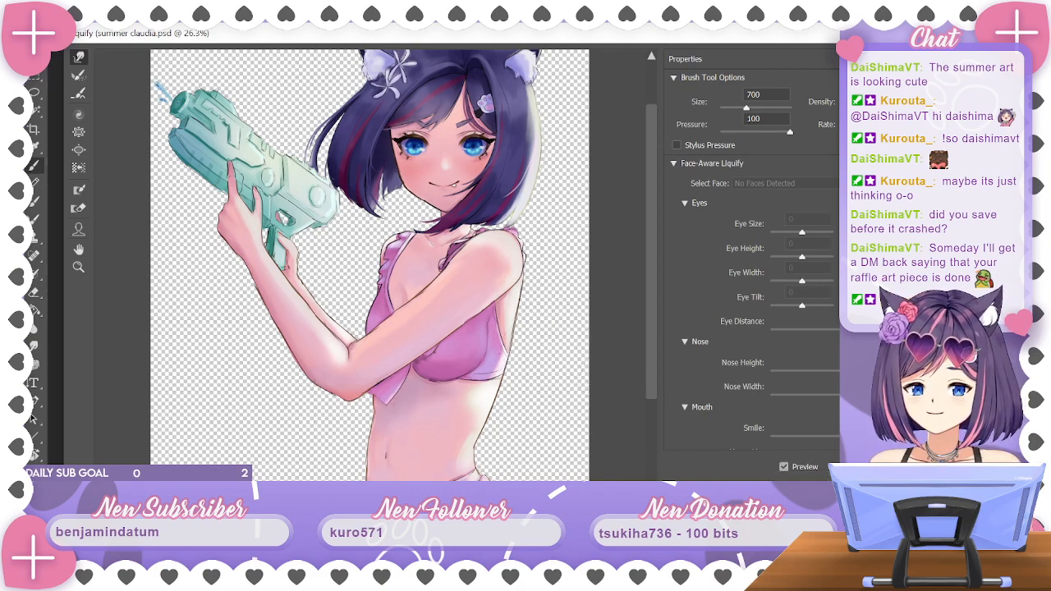
{"action": "key", "text": "Return"}
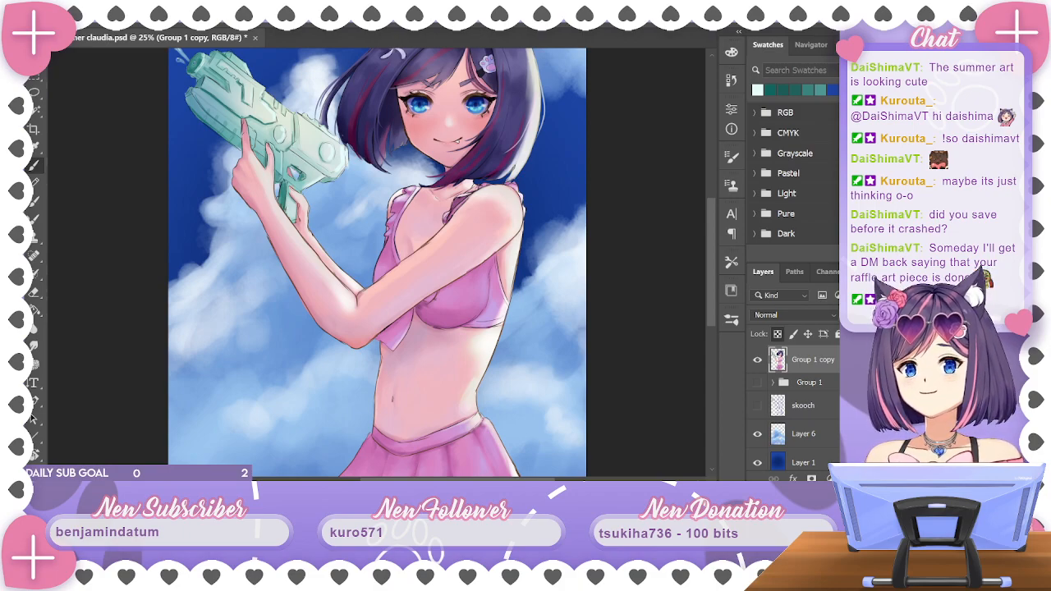
Apply Liquify again to the Group 1 copy layer and toggle the layer's visibility to check the figure
{"action": "key", "text": "ctrl+shift+x"}
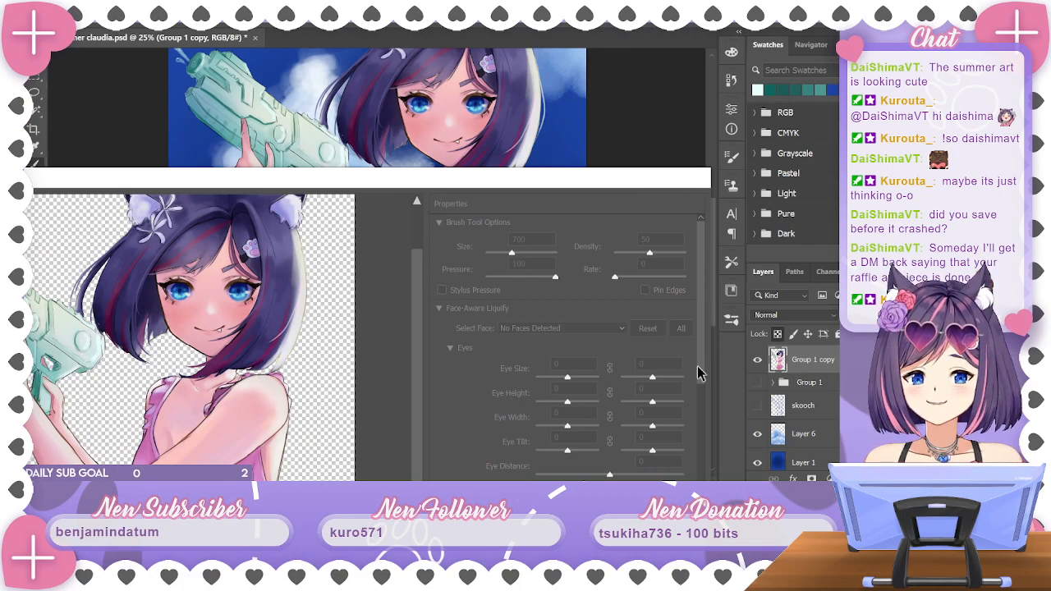
{"action": "mouse_move", "coordinate": [609, 197]}
{"action": "left_mouse_down"}
{"action": "mouse_move", "coordinate": [645, 117]}
{"action": "mouse_move", "coordinate": [706, 102]}
{"action": "left_mouse_up"}
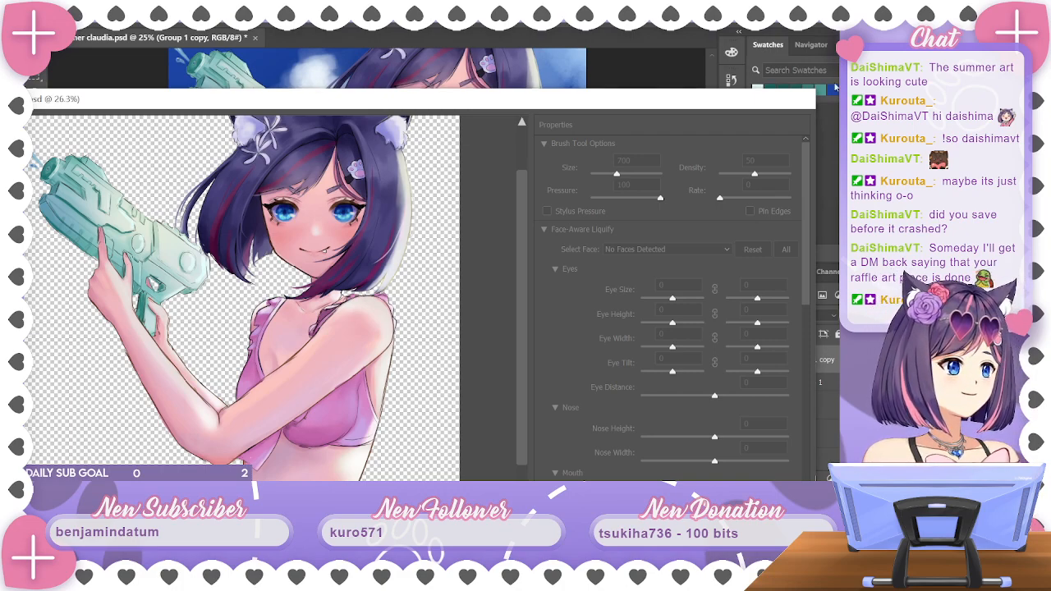
{"action": "left_click_drag", "start_coordinate": [710, 102], "coordinate": [788, 51]}
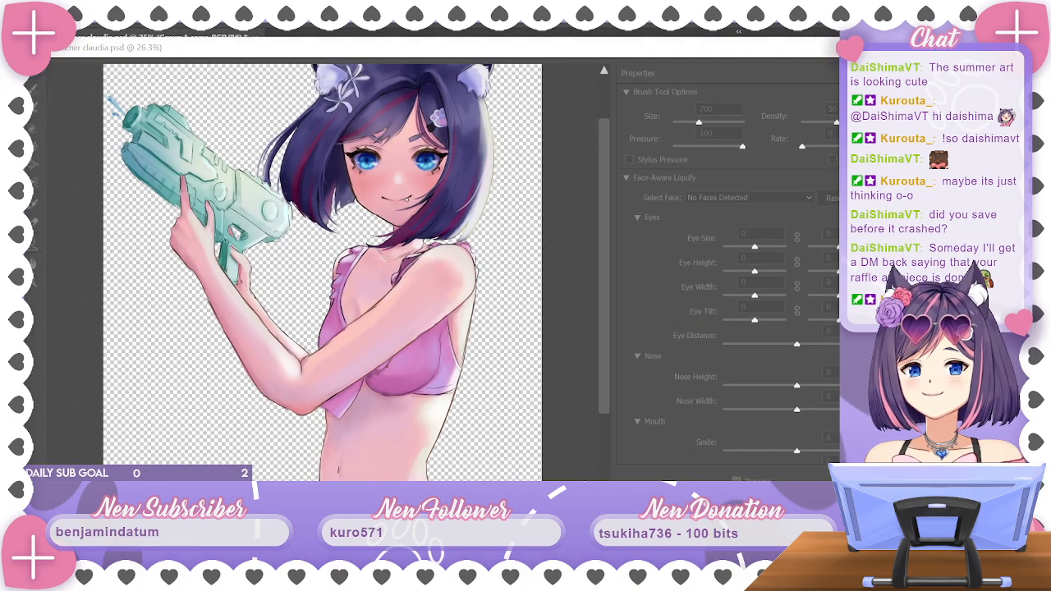
{"action": "left_click_drag", "start_coordinate": [622, 66], "coordinate": [558, 56]}
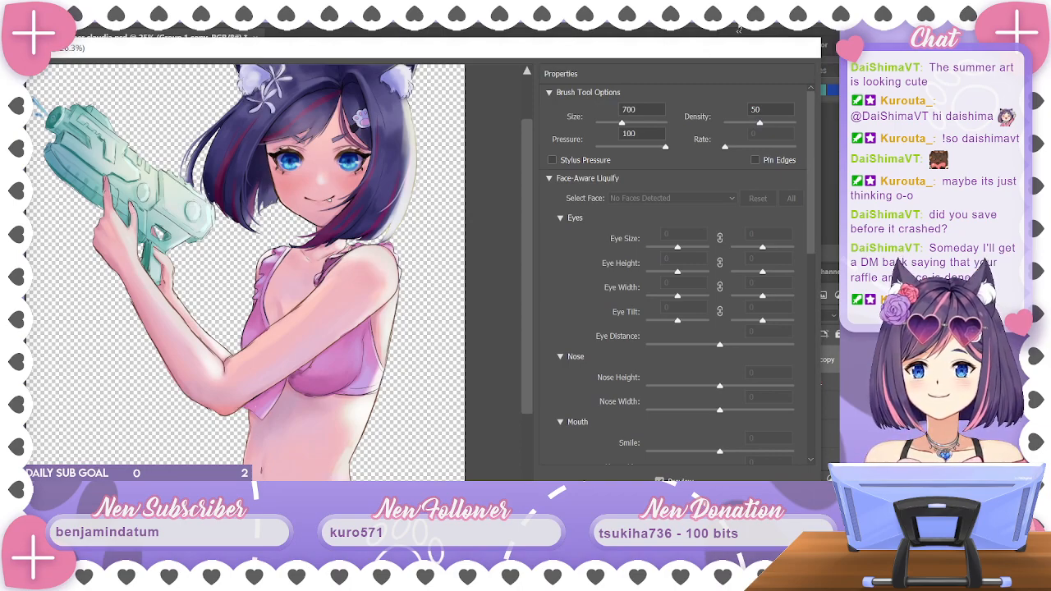
{"action": "left_click_drag", "start_coordinate": [787, 56], "coordinate": [744, 18]}
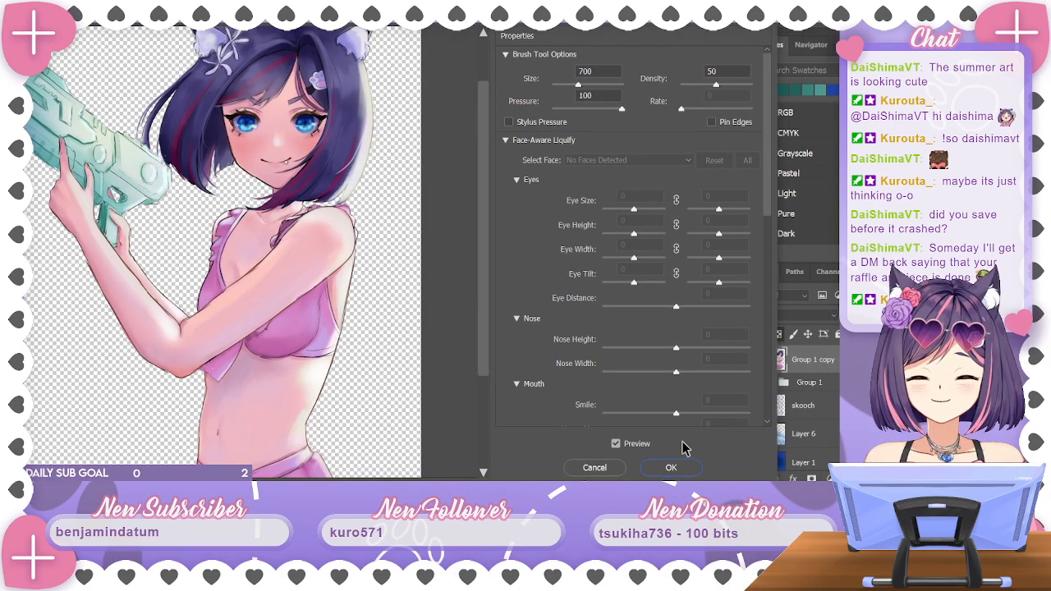
{"action": "left_click", "coordinate": [671, 468]}
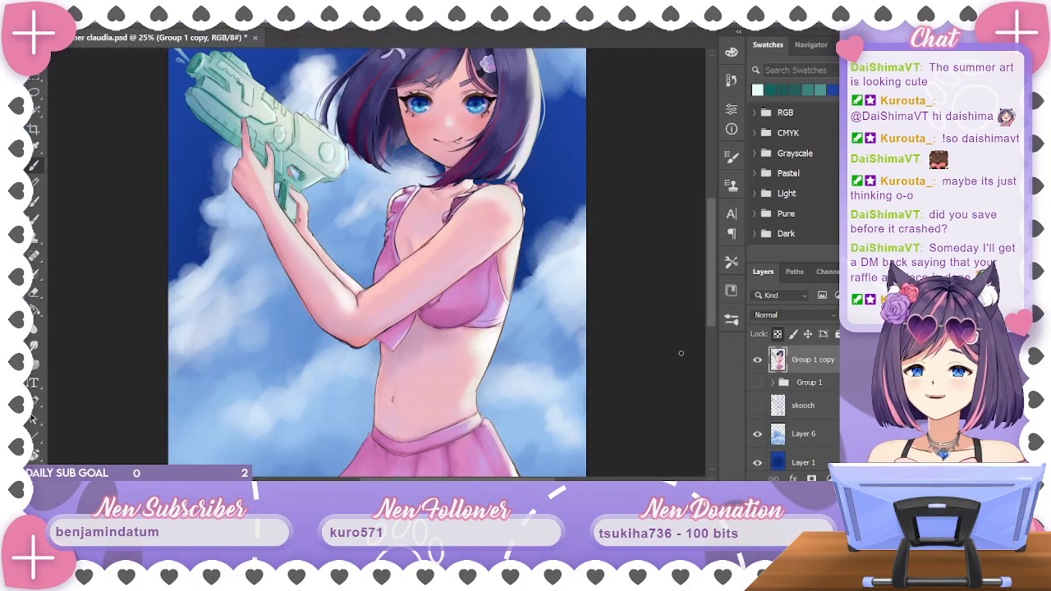
{"action": "left_click", "coordinate": [758, 362]}
{"action": "left_click", "coordinate": [758, 361]}
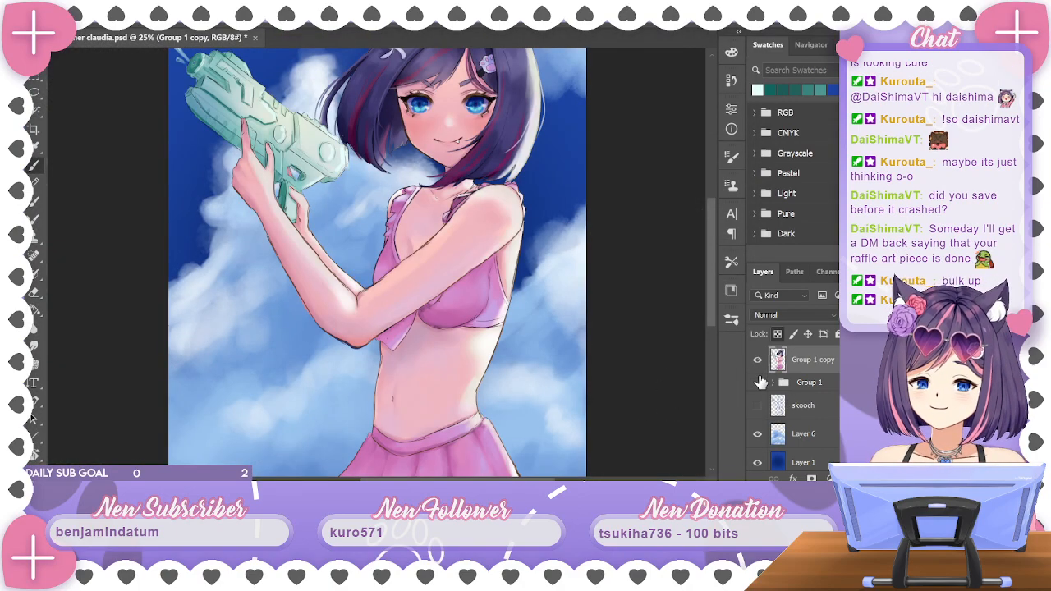
Toggle the Group 1 copy layer on and off at several zoom levels to compare the liquified figure with the original
{"action": "left_click", "coordinate": [758, 362]}
{"action": "left_click", "coordinate": [757, 361]}
{"action": "left_click", "coordinate": [757, 361]}
{"action": "left_click", "coordinate": [758, 362]}
{"action": "key", "text": "ctrl+minus"}
{"action": "key", "text": "ctrl+minus"}
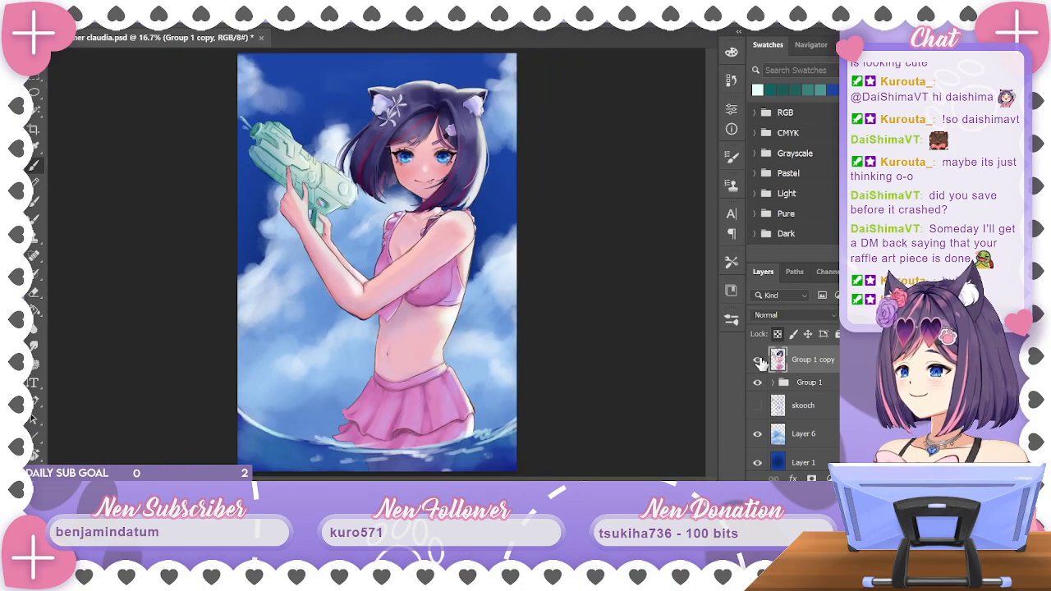
{"action": "key", "text": "ctrl+plus"}
{"action": "left_click", "coordinate": [758, 361]}
{"action": "left_click", "coordinate": [758, 362]}
{"action": "left_click", "coordinate": [758, 361]}
{"action": "left_click", "coordinate": [758, 361]}
{"action": "key", "text": "ctrl+minus"}
{"action": "left_click", "coordinate": [758, 361]}
{"action": "left_click", "coordinate": [757, 362]}
{"action": "left_click", "coordinate": [757, 361]}
{"action": "left_click", "coordinate": [758, 362]}
{"action": "left_click", "coordinate": [758, 362]}
{"action": "left_click", "coordinate": [758, 361]}
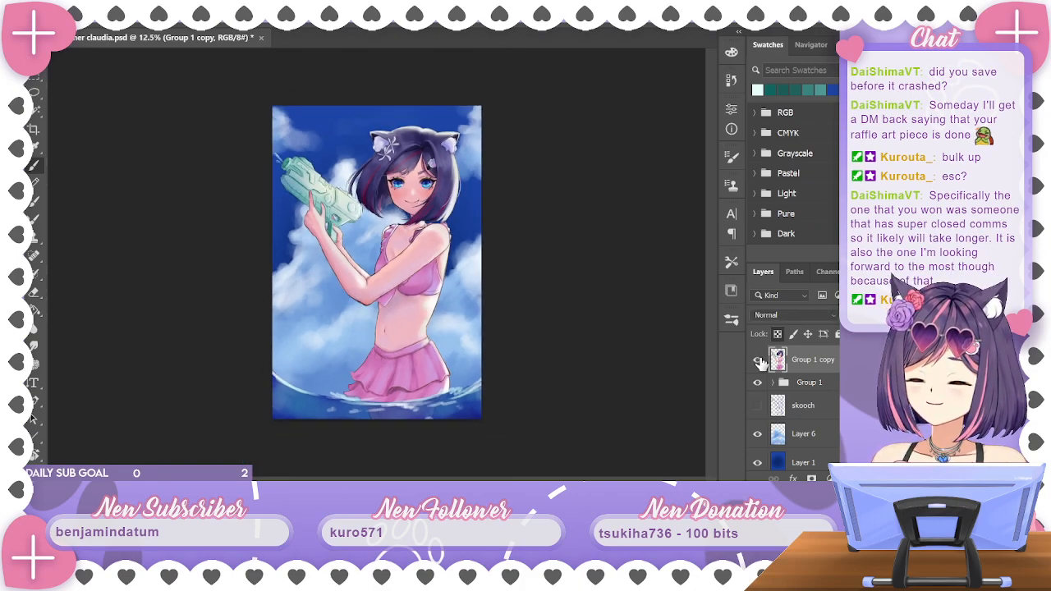
Hide the original Group 1 folder, leave Group 1 copy shown, and save the document
{"action": "left_click", "coordinate": [757, 361]}
{"action": "left_click", "coordinate": [758, 362]}
{"action": "left_click", "coordinate": [758, 361]}
{"action": "left_click", "coordinate": [758, 362]}
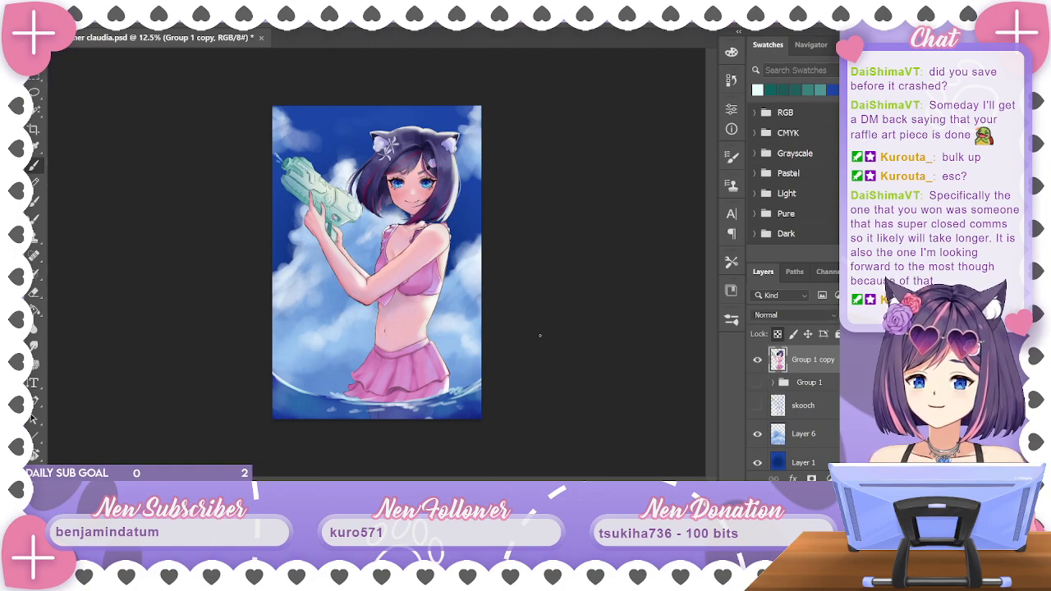
{"action": "key", "text": "ctrl+plus"}
{"action": "key", "text": "ctrl+plus"}
{"action": "key", "text": "ctrl+plus"}
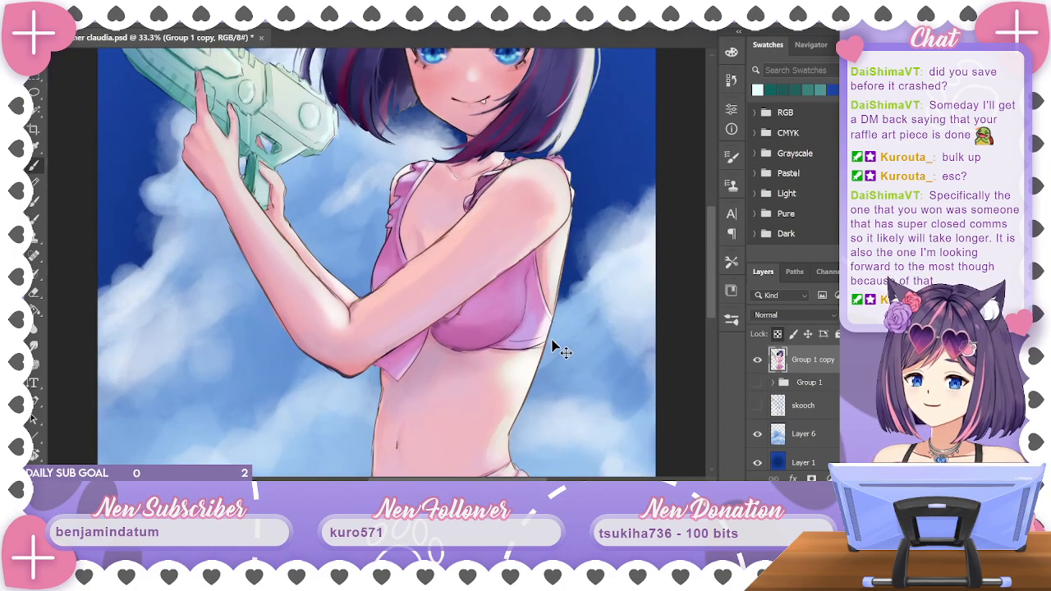
{"action": "key", "text": "ctrl+minus"}
{"action": "key", "text": "ctrl+minus"}
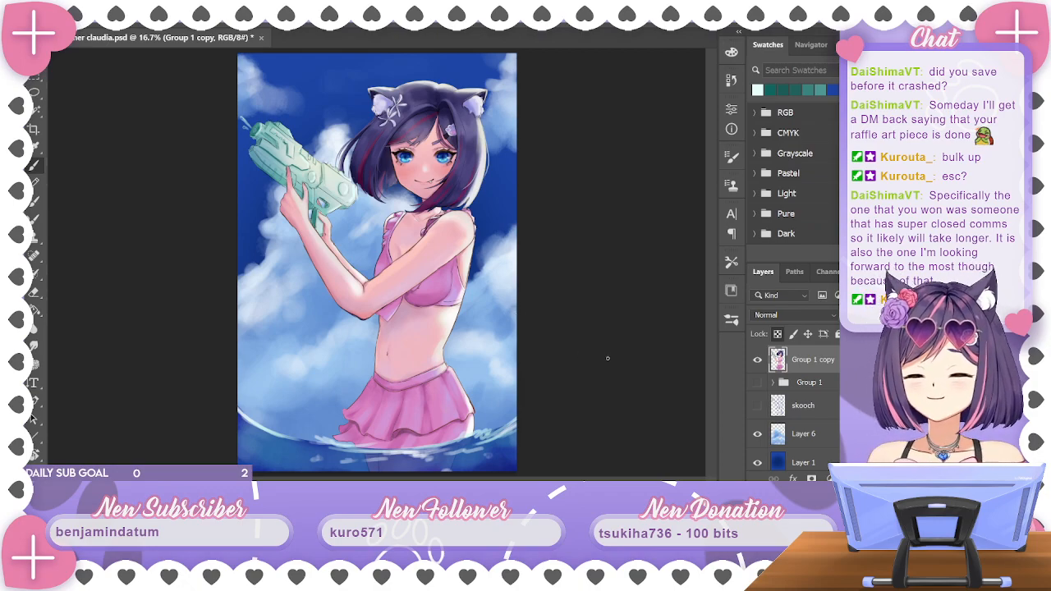
{"action": "key", "text": "ctrl+minus"}
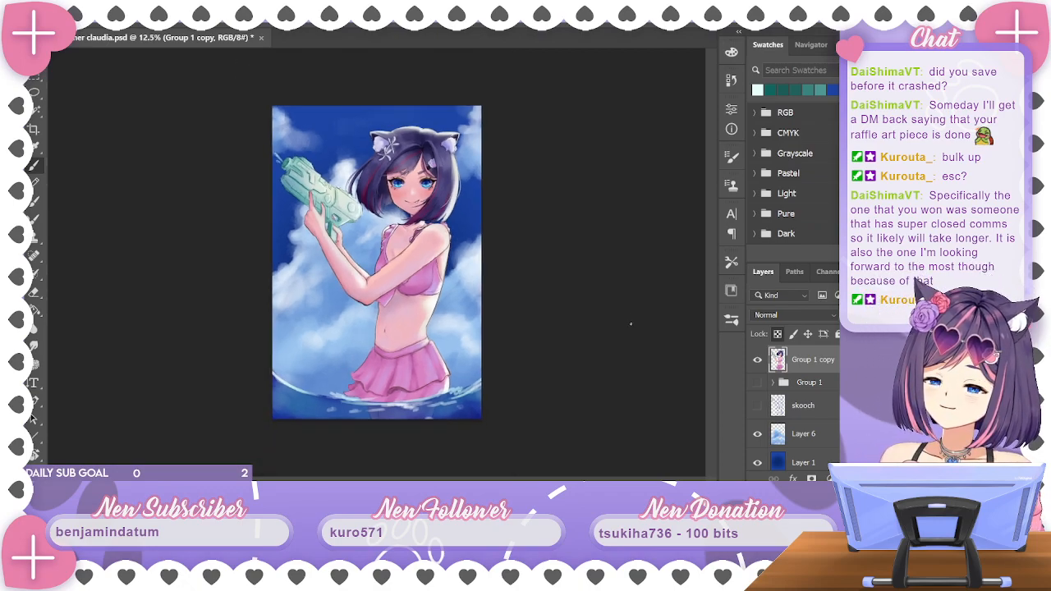
{"action": "key", "text": "ctrl+s"}
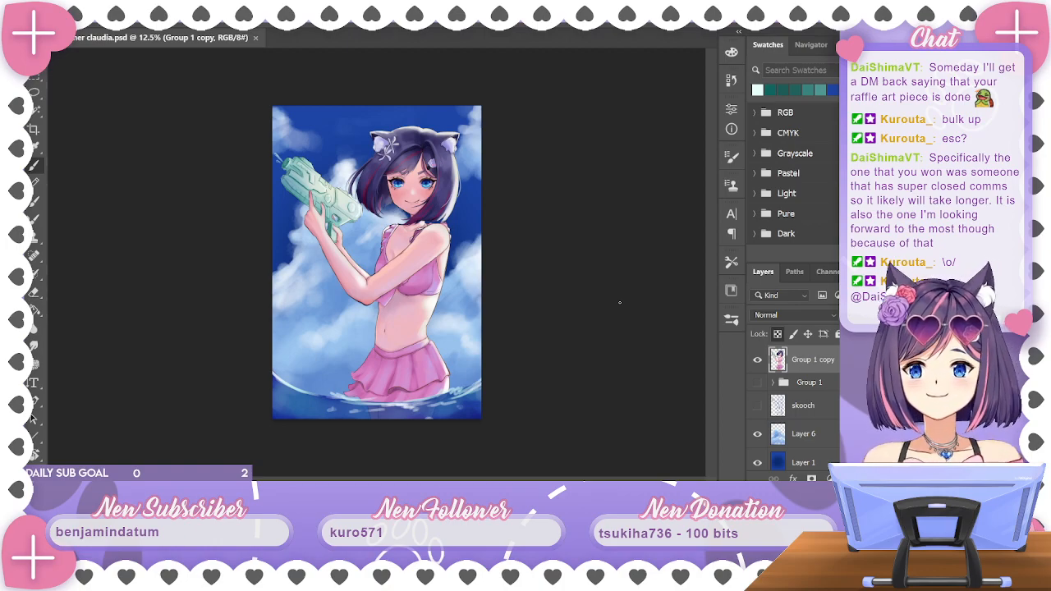
Add a new layer above Group 1 copy and outline a diagonal light-beam strip from the upper-right corner with the Polygonal Lasso
{"action": "scroll", "coordinate": [796, 410], "scroll_direction": "up", "scroll_amount": 2}
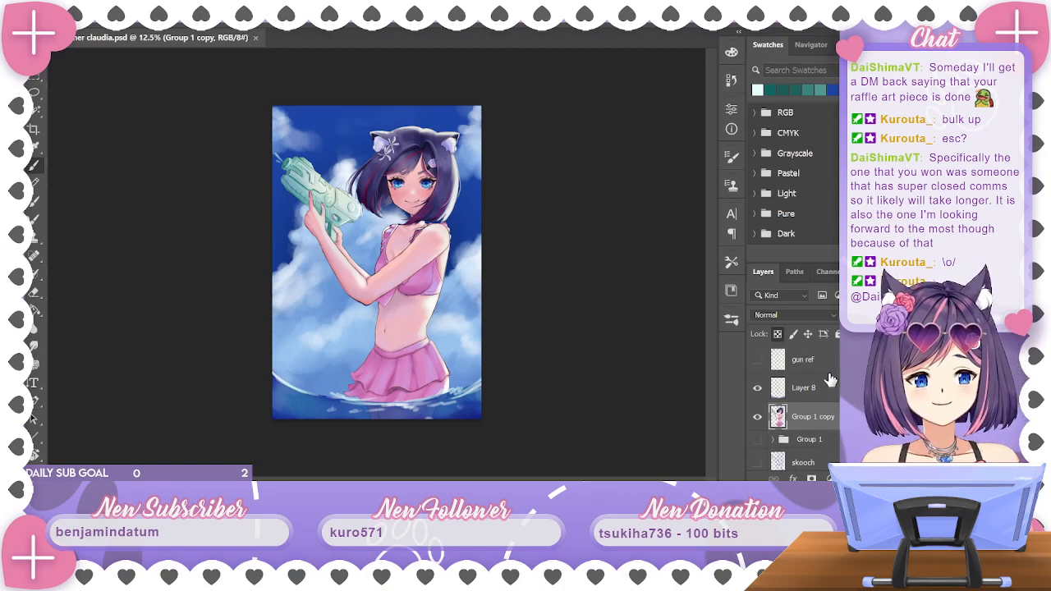
{"action": "key", "text": "ctrl+alt+shift+n"}
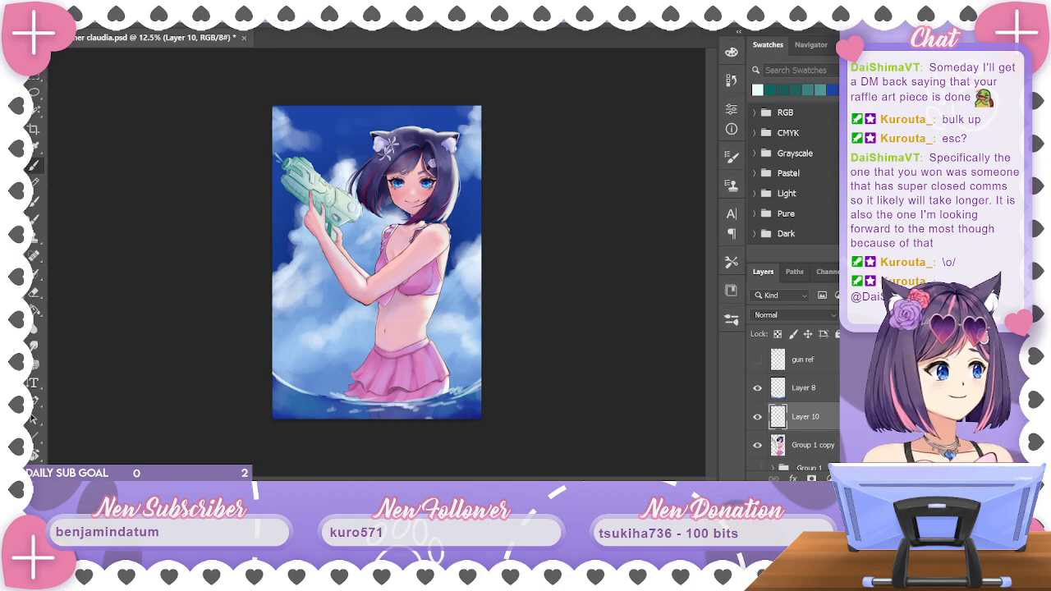
{"action": "left_click", "coordinate": [36, 94]}
{"action": "left_click", "coordinate": [90, 100]}
{"action": "left_click", "coordinate": [246, 243]}
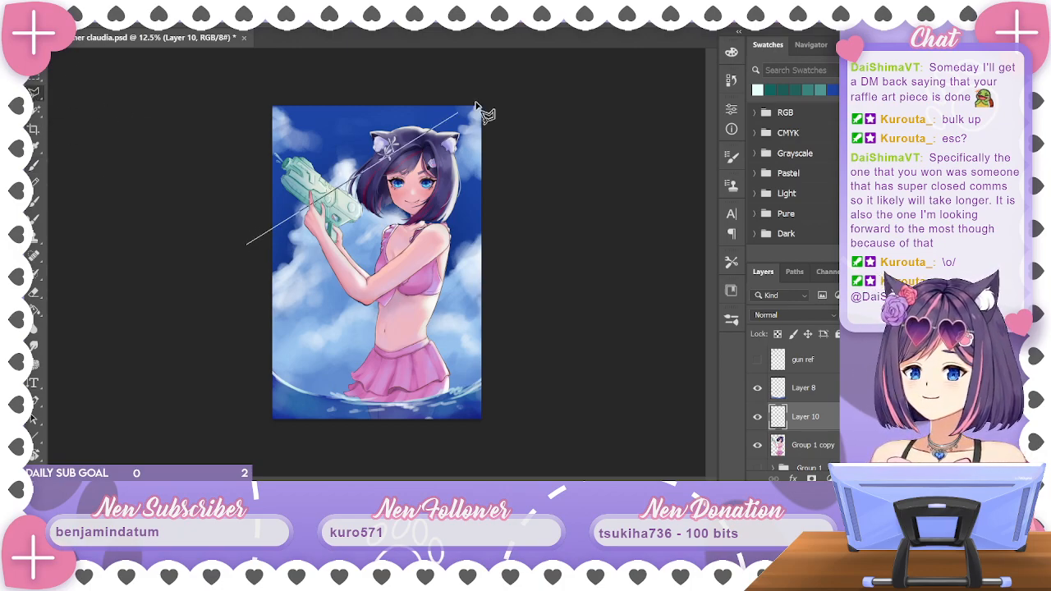
{"action": "left_click", "coordinate": [478, 91]}
{"action": "left_click", "coordinate": [496, 111]}
{"action": "left_click", "coordinate": [249, 314]}
{"action": "left_click", "coordinate": [246, 245]}
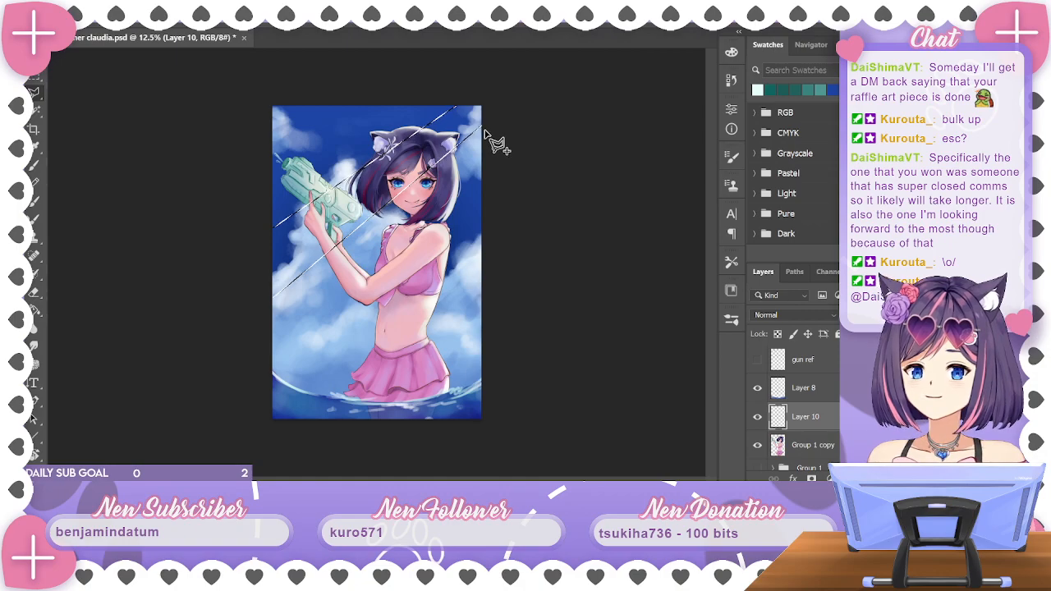
Add a second, wider beam to the selection, fanning from the upper-right edge down across the lower canvas
{"action": "left_click", "coordinate": [261, 366]}
{"action": "left_click", "coordinate": [257, 427]}
{"action": "left_click", "coordinate": [311, 456]}
{"action": "left_click", "coordinate": [401, 454]}
{"action": "left_click", "coordinate": [446, 441]}
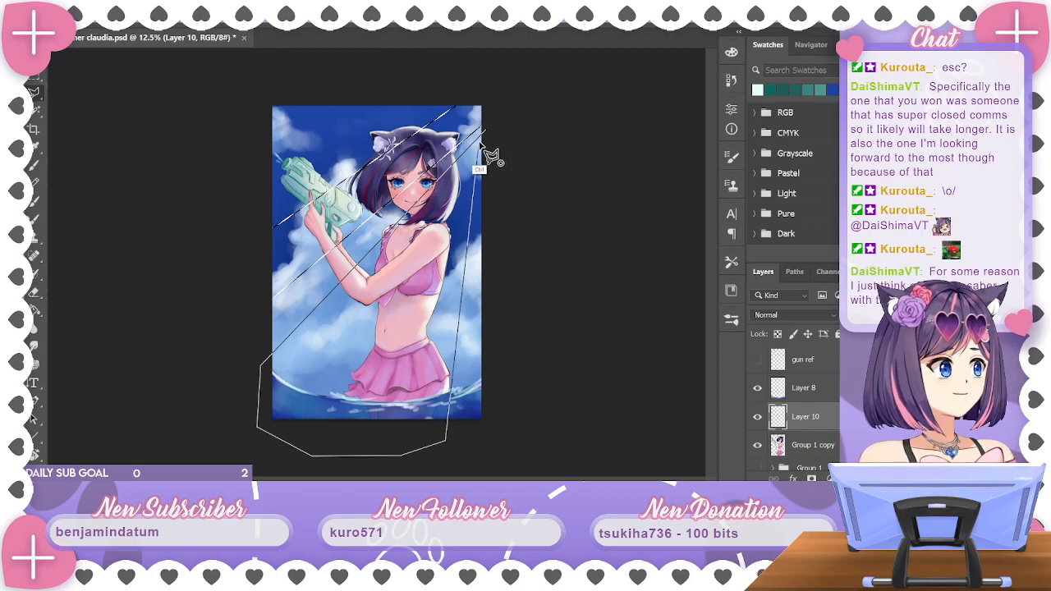
{"action": "left_click", "coordinate": [491, 146]}
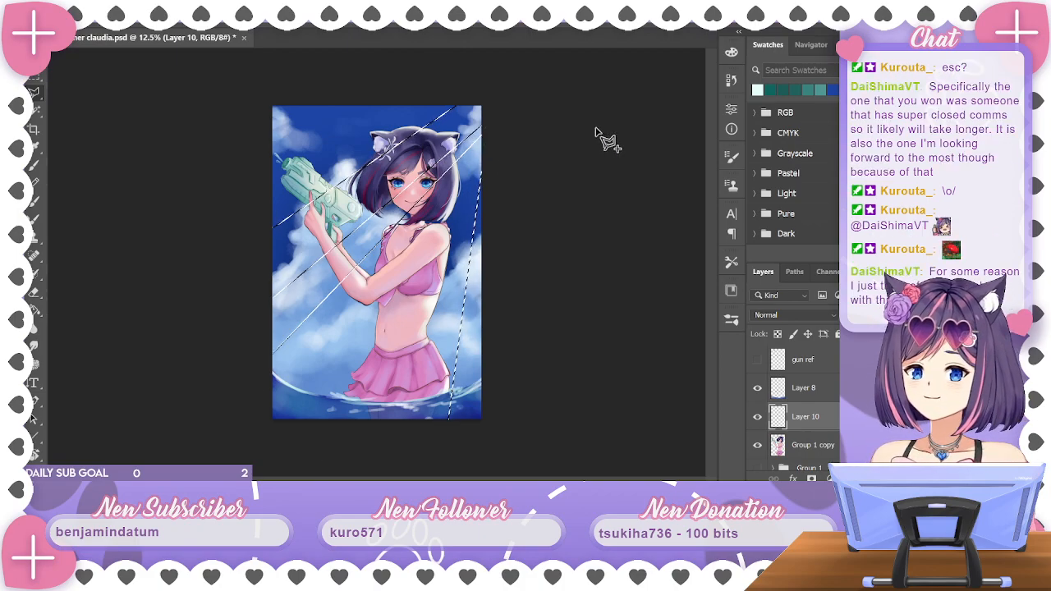
Switch to the Brush tool, choose a soft brush preset, and enlarge it to cover the beam-shaped selections
{"action": "left_click", "coordinate": [33, 164]}
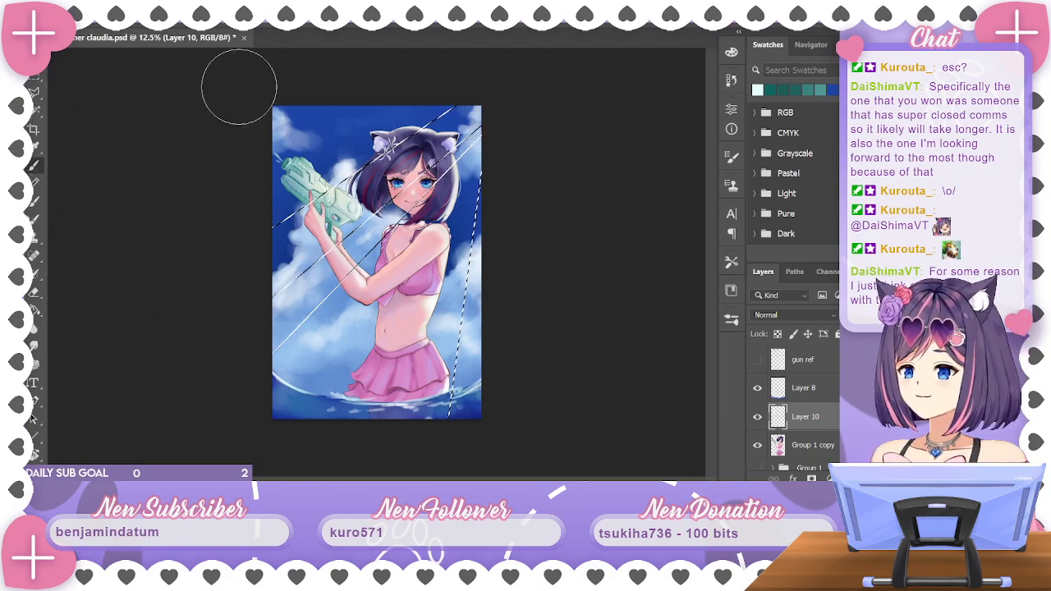
{"action": "left_click", "coordinate": [51, 18]}
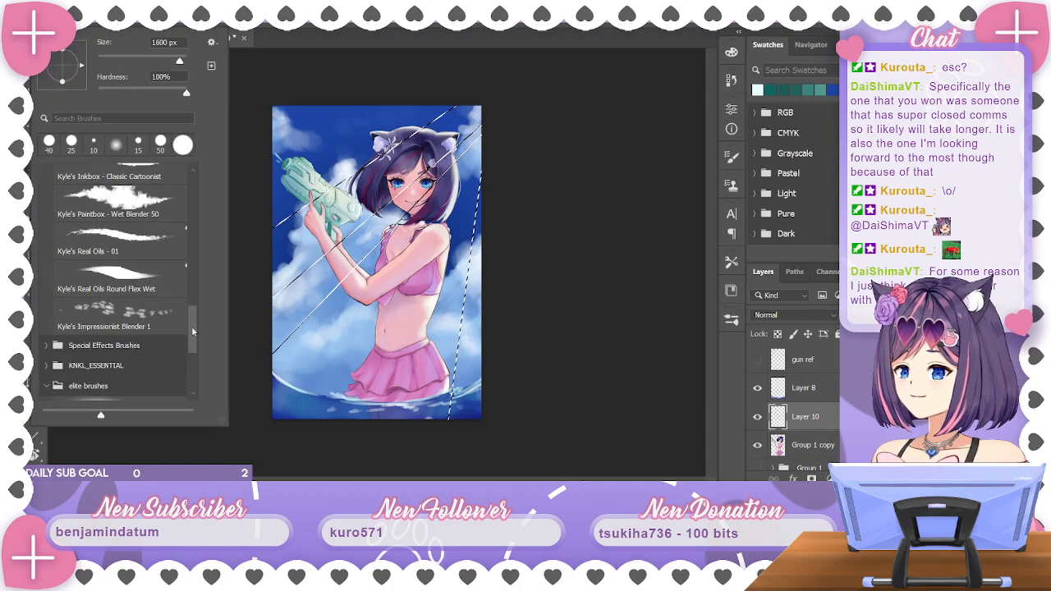
{"action": "scroll", "coordinate": [193, 341], "scroll_direction": "down", "scroll_amount": 2}
{"action": "left_click", "coordinate": [156, 258]}
{"action": "left_click", "coordinate": [217, 250]}
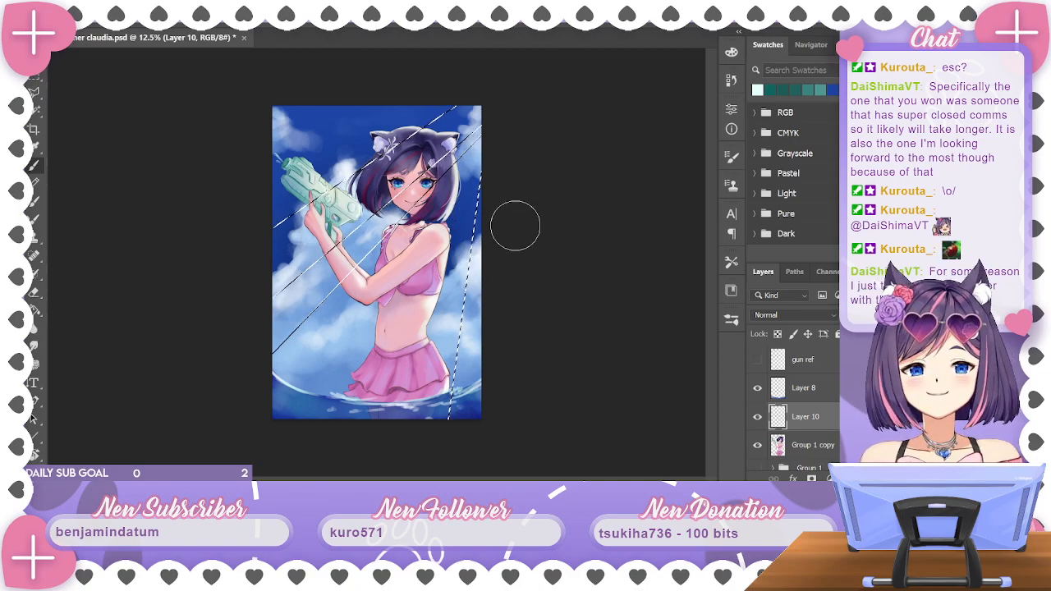
{"action": "key", "text": "ctrl+plus"}
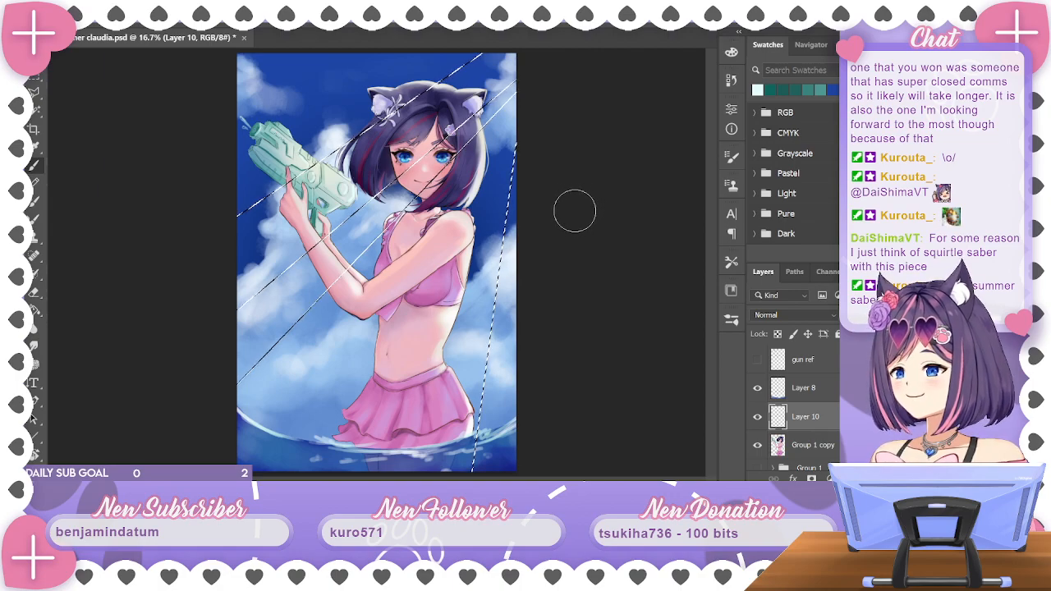
{"action": "key", "text": "bracketright"}
{"action": "key", "text": "bracketright"}
{"action": "key", "text": "bracketright"}
{"action": "key", "text": "bracketright"}
{"action": "key", "text": "bracketright"}
{"action": "key", "text": "bracketright"}
{"action": "key", "text": "bracketright"}
{"action": "key", "text": "bracketright"}
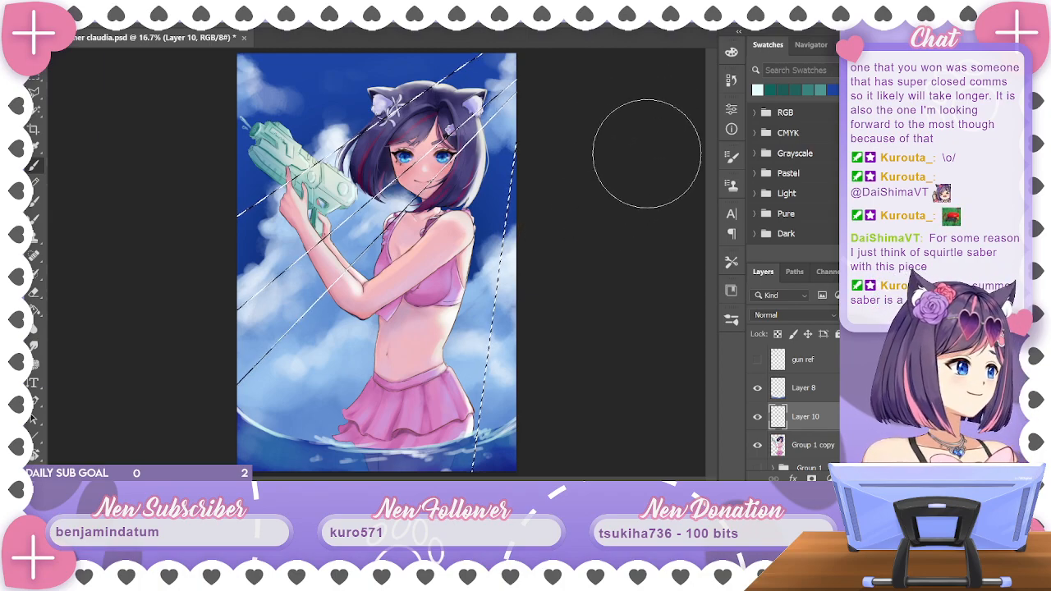
Pick the muted teal swatch and paint the upper part of both selected beams on the new layer
{"action": "left_click", "coordinate": [731, 51]}
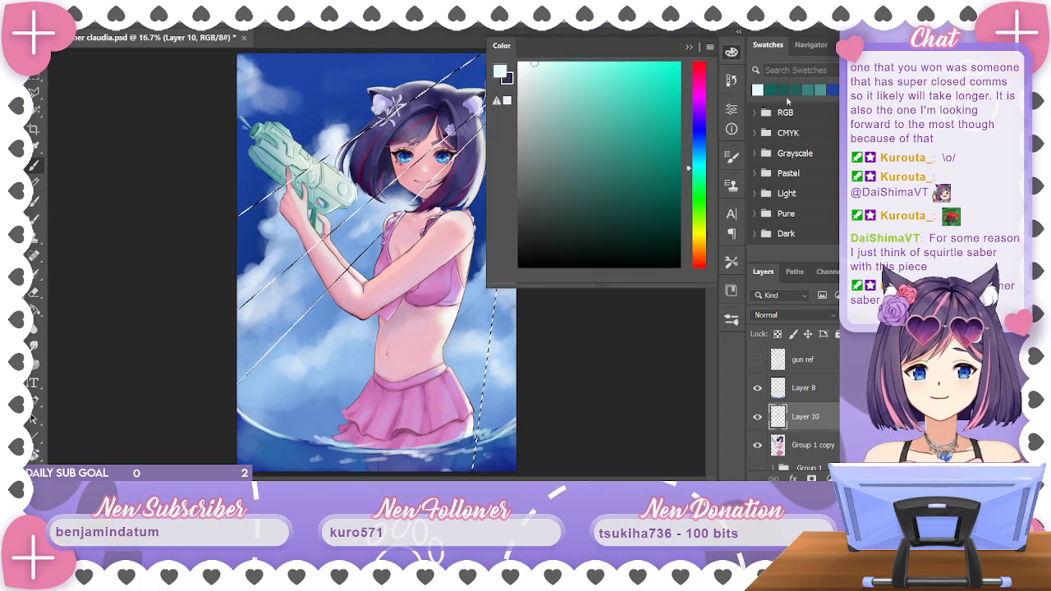
{"action": "left_click", "coordinate": [821, 87]}
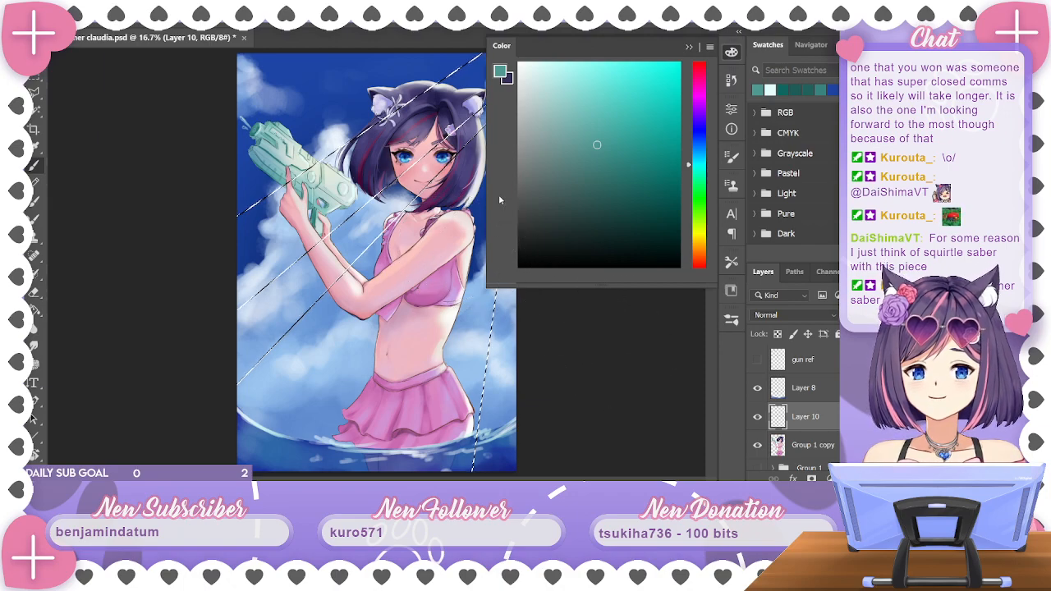
{"action": "left_click", "coordinate": [691, 48]}
{"action": "mouse_move", "coordinate": [544, 129]}
{"action": "left_mouse_down"}
{"action": "mouse_move", "coordinate": [509, 205]}
{"action": "mouse_move", "coordinate": [473, 91]}
{"action": "mouse_move", "coordinate": [534, 42]}
{"action": "mouse_move", "coordinate": [345, 173]}
{"action": "left_mouse_up"}
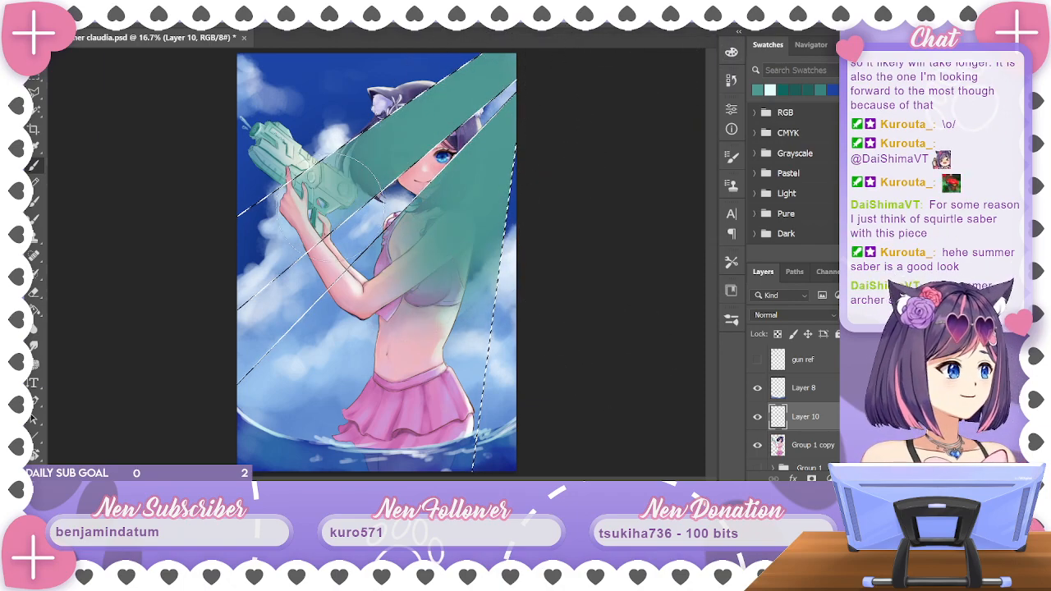
Mix a lighter turquoise and paint it over the teal in both beams
{"action": "left_click", "coordinate": [732, 53]}
{"action": "left_click", "coordinate": [566, 121]}
{"action": "left_click", "coordinate": [593, 100]}
{"action": "left_click", "coordinate": [625, 82]}
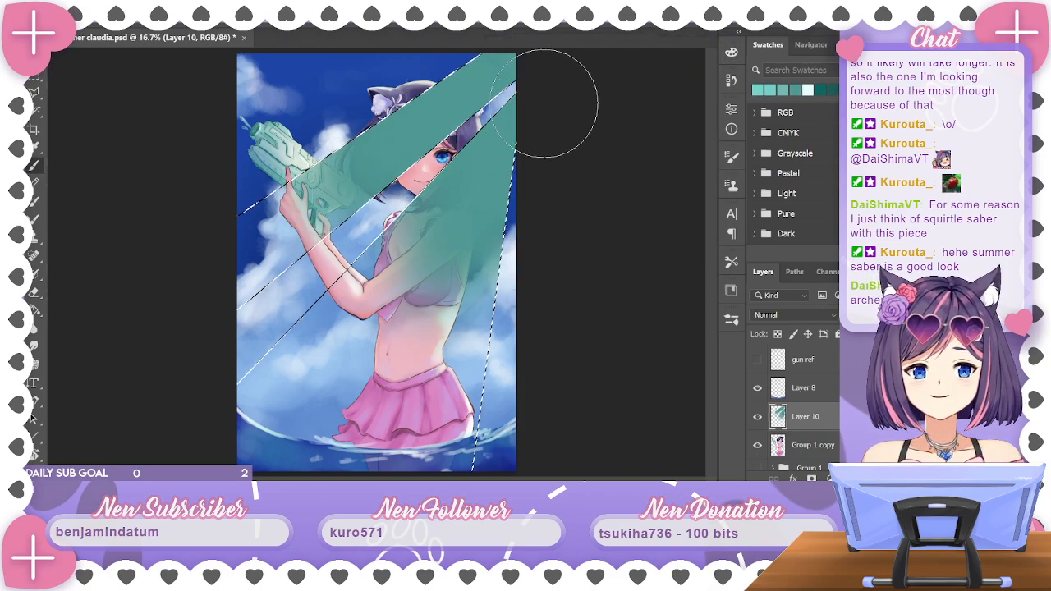
{"action": "left_click_drag", "start_coordinate": [541, 111], "coordinate": [522, 109]}
{"action": "left_click_drag", "start_coordinate": [452, 265], "coordinate": [509, 59]}
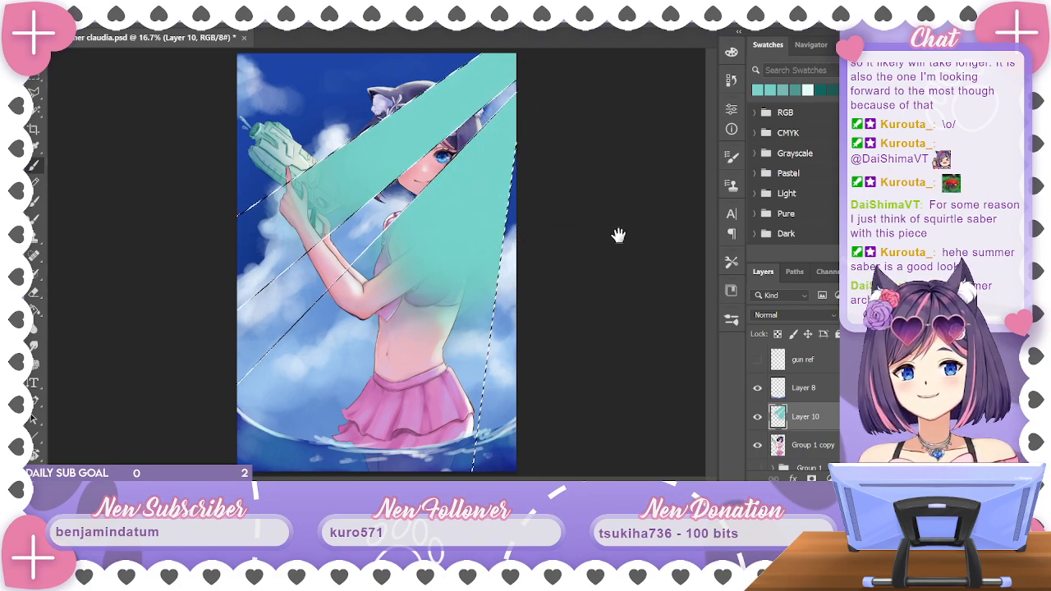
Change the colour to a pale yellow and blend it into the upper-right ends of both beams
{"action": "left_click", "coordinate": [732, 52]}
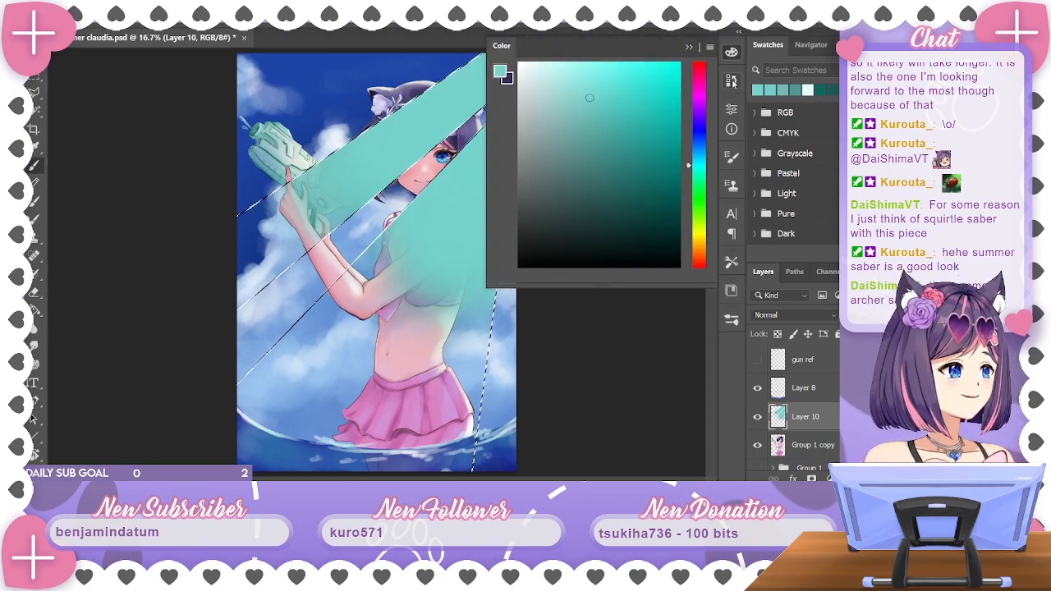
{"action": "left_click_drag", "start_coordinate": [701, 235], "coordinate": [698, 232]}
{"action": "left_click", "coordinate": [574, 94]}
{"action": "left_click", "coordinate": [554, 90]}
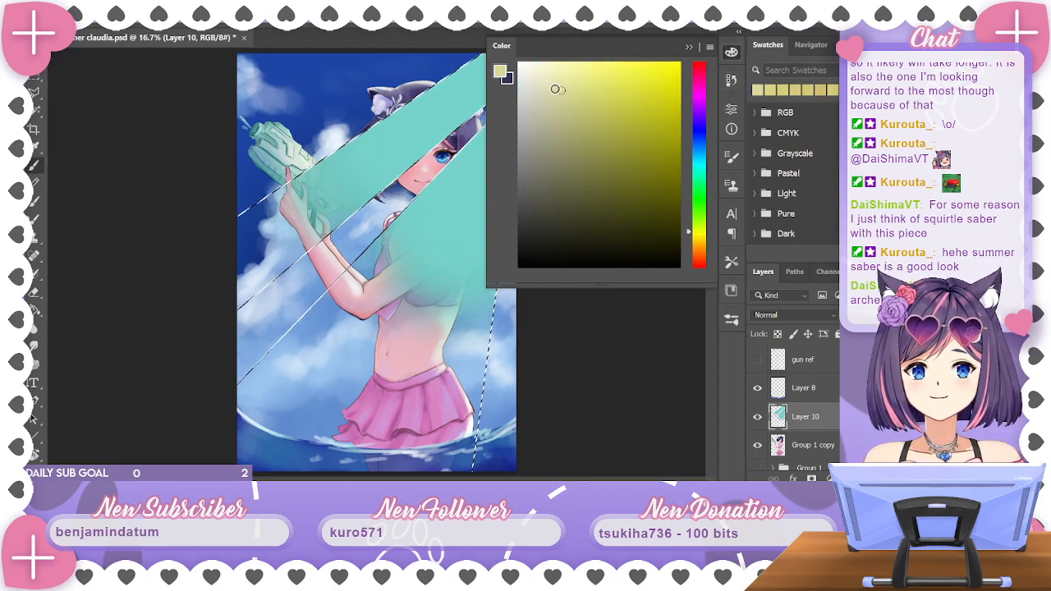
{"action": "left_click", "coordinate": [688, 49]}
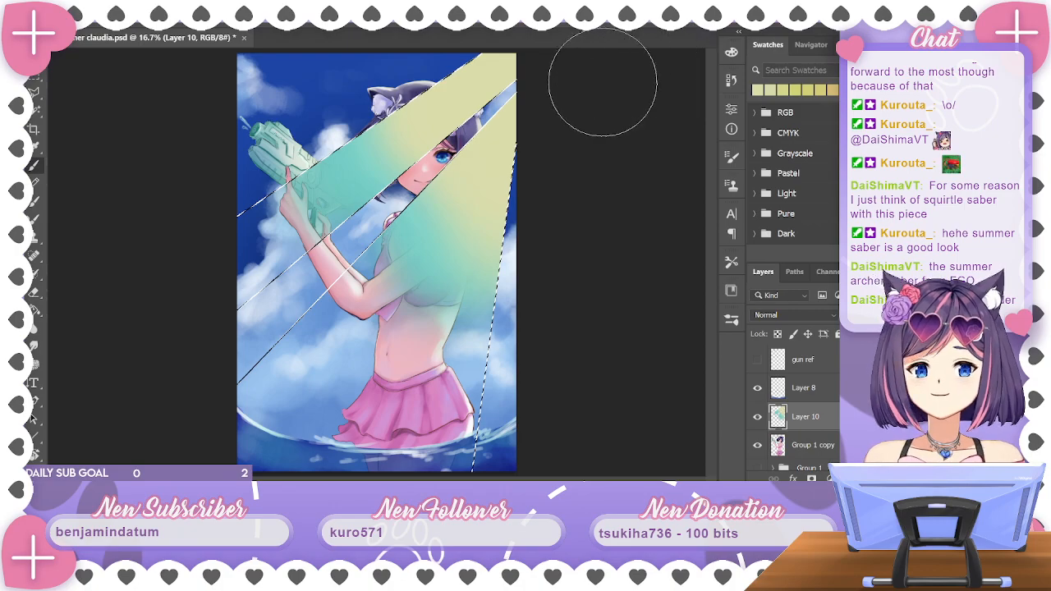
Change the colour to white and paint the lower-left ends of both beams
{"action": "left_click", "coordinate": [730, 52]}
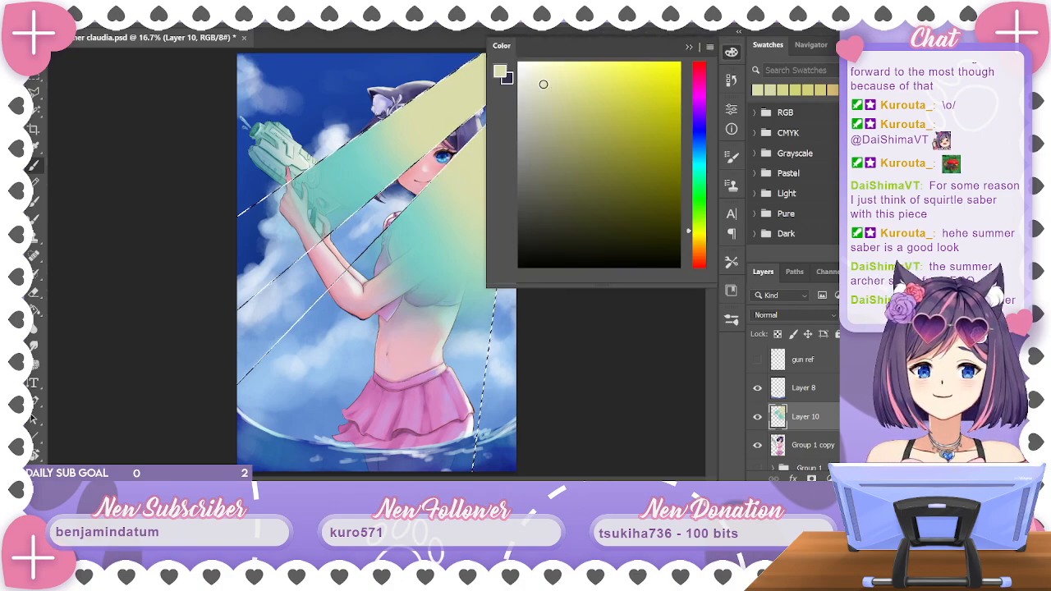
{"action": "left_click", "coordinate": [688, 47]}
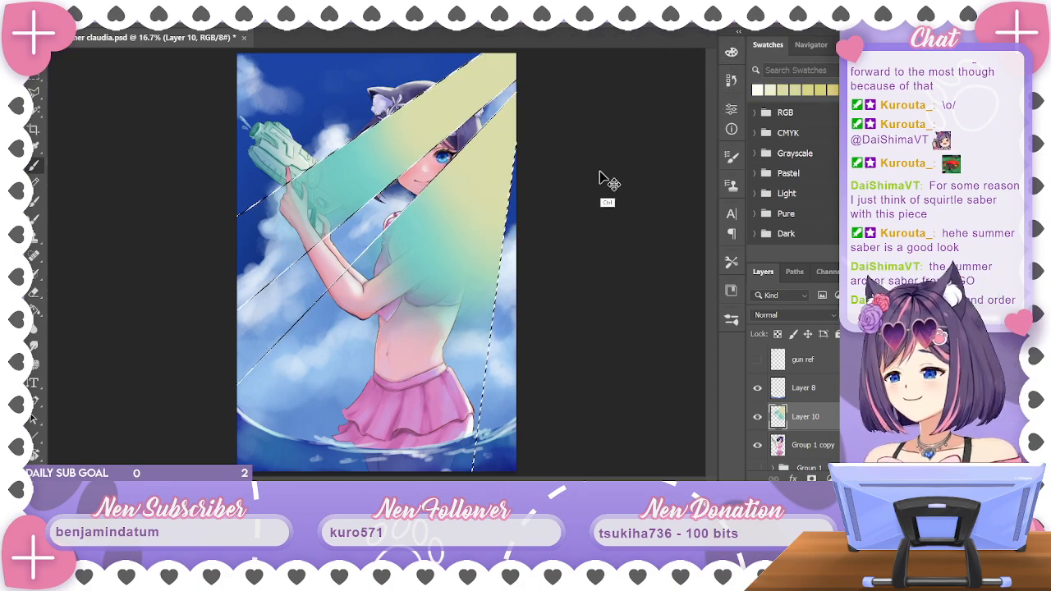
{"action": "key", "text": "ctrl+minus"}
{"action": "key", "text": "ctrl+minus"}
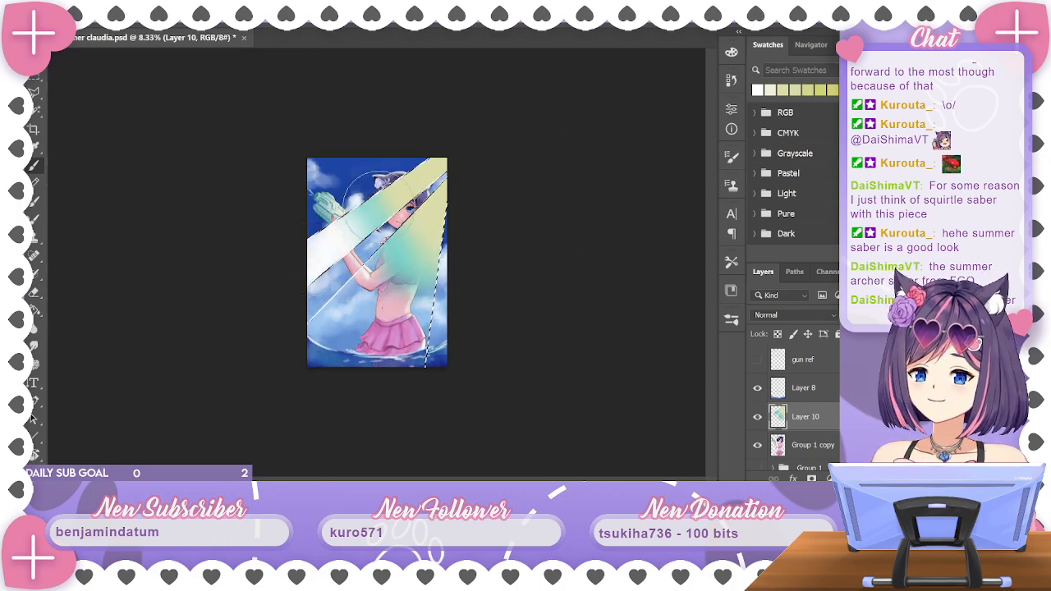
{"action": "mouse_move", "coordinate": [318, 320]}
{"action": "left_mouse_down"}
{"action": "mouse_move", "coordinate": [382, 336]}
{"action": "mouse_move", "coordinate": [435, 330]}
{"action": "left_mouse_up"}
Sample the mint colour from the wide beam and blend it into the middle of the upper beam
{"action": "left_click", "coordinate": [412, 253], "text": "alt"}
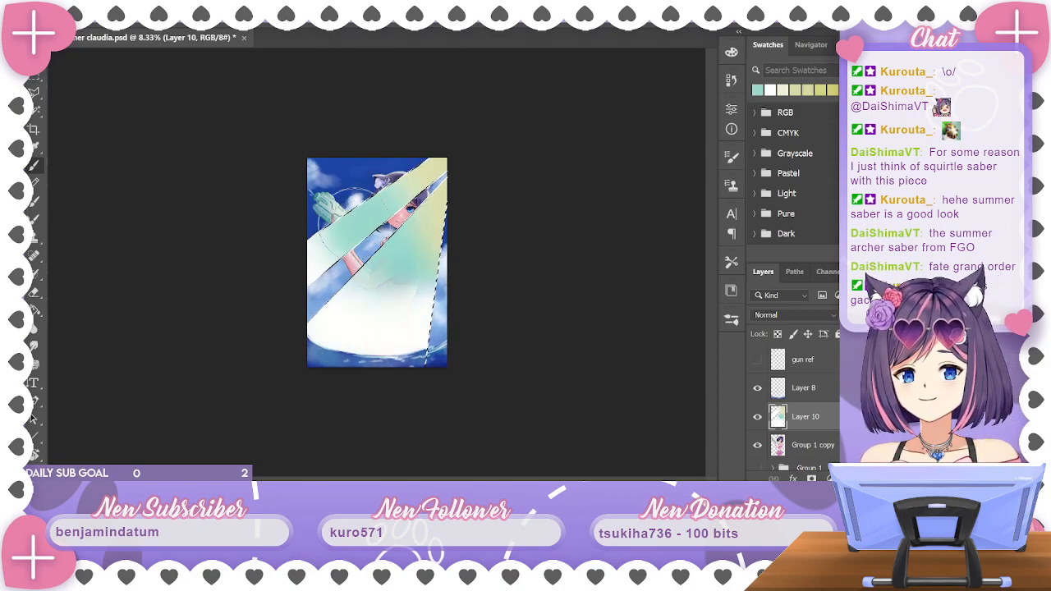
{"action": "left_click", "coordinate": [732, 52]}
{"action": "left_click", "coordinate": [689, 47]}
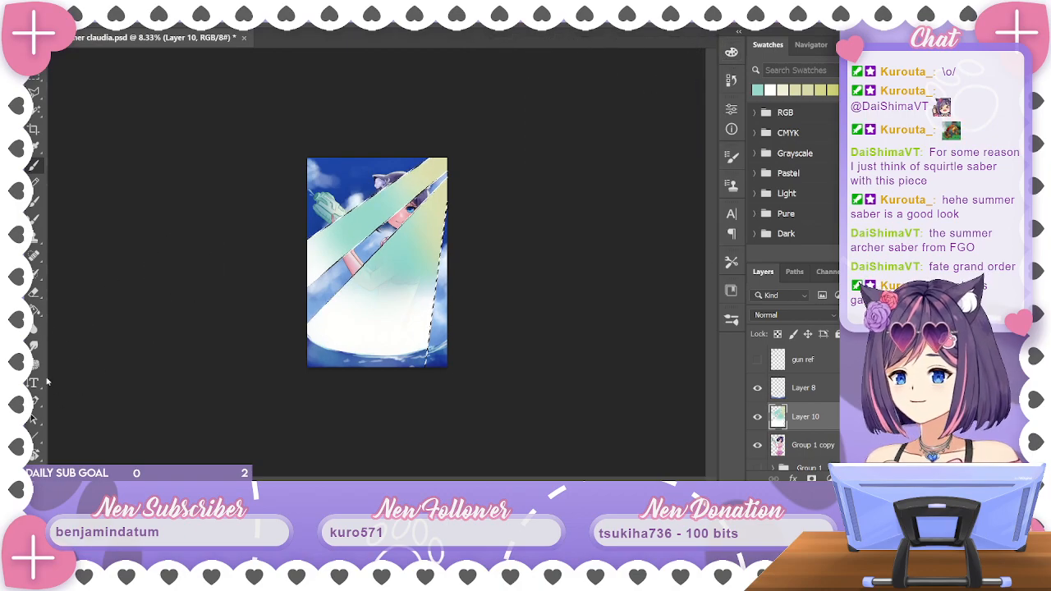
Switch to the Eraser and select the Block Painter_Sick Blender! preset from the elite brushes
{"action": "left_click", "coordinate": [35, 292]}
{"action": "left_click", "coordinate": [75, 18]}
{"action": "left_click_drag", "start_coordinate": [194, 230], "coordinate": [191, 366]}
{"action": "left_click", "coordinate": [160, 346]}
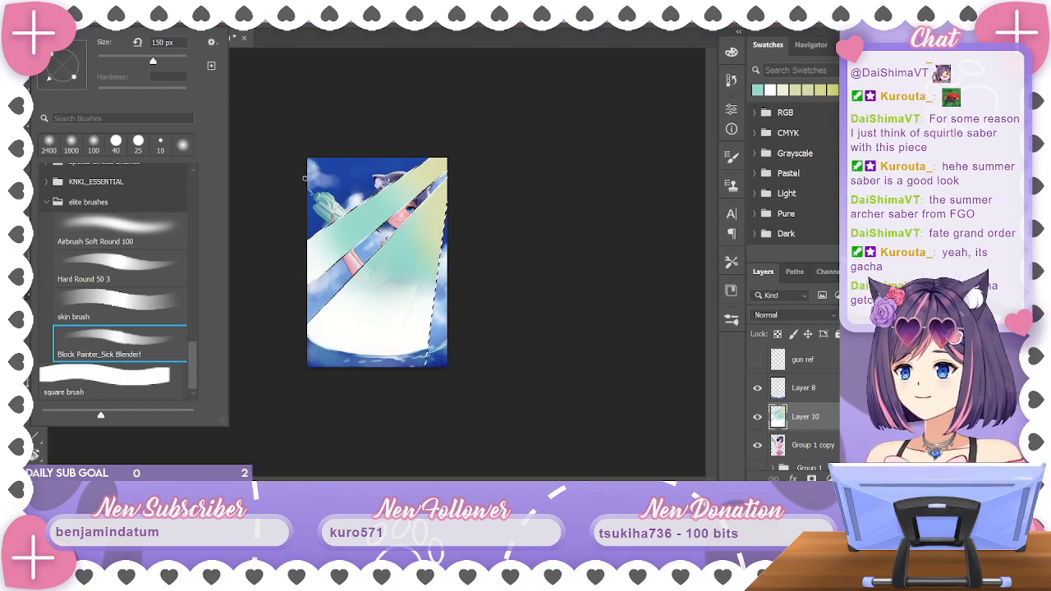
{"action": "left_click", "coordinate": [527, 121]}
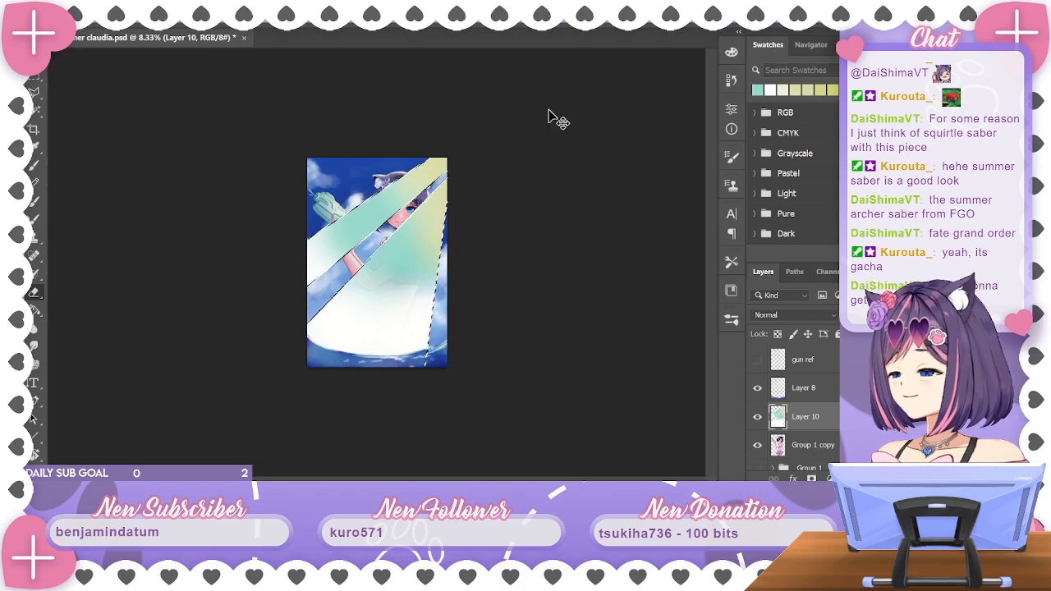
Enlarge the Eraser and roughly break up the upper-right ends of the light beams
{"action": "key", "text": "ctrl+plus"}
{"action": "key", "text": "bracketright"}
{"action": "key", "text": "bracketright"}
{"action": "key", "text": "bracketright"}
{"action": "key", "text": "bracketright"}
{"action": "key", "text": "bracketright"}
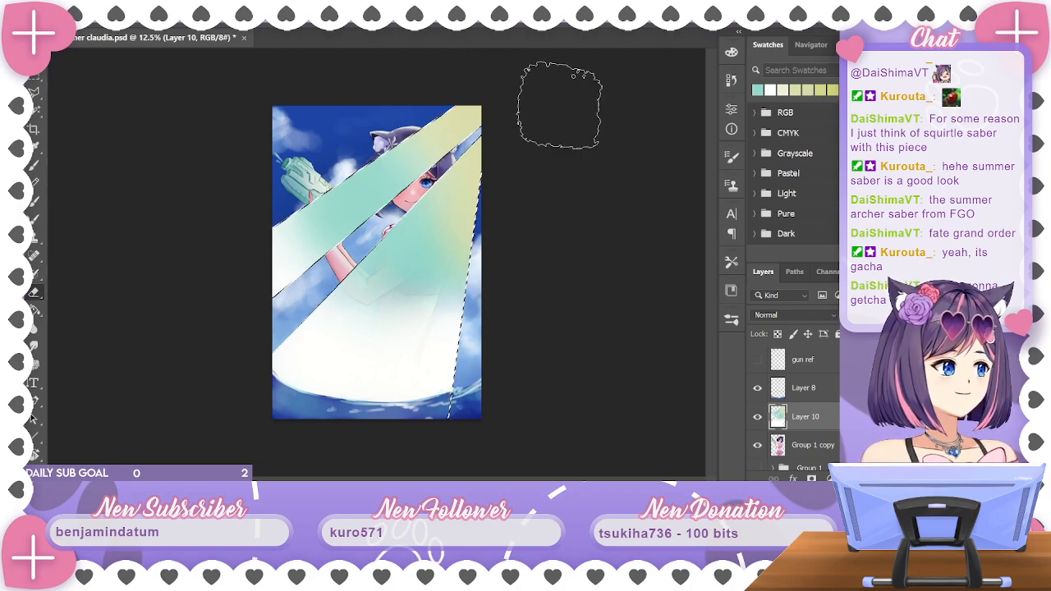
{"action": "key", "text": "bracketleft"}
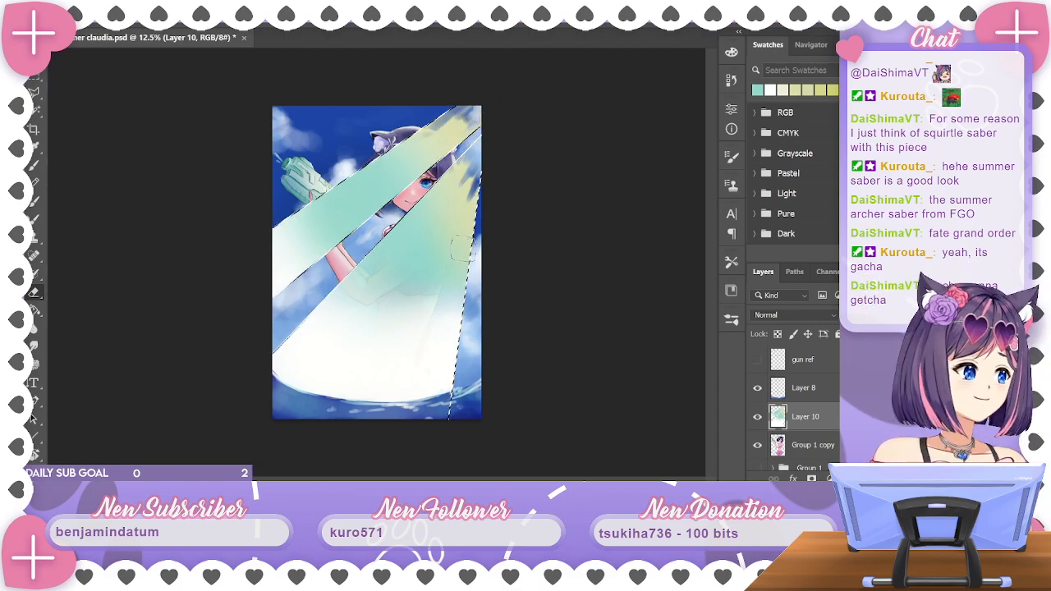
Change the Eraser preset to Airbrush Soft Round 100 and fade out the white lower-left parts of both beams
{"action": "key", "text": "bracketright"}
{"action": "key", "text": "bracketright"}
{"action": "key", "text": "bracketright"}
{"action": "key", "text": "bracketright"}
{"action": "key", "text": "bracketright"}
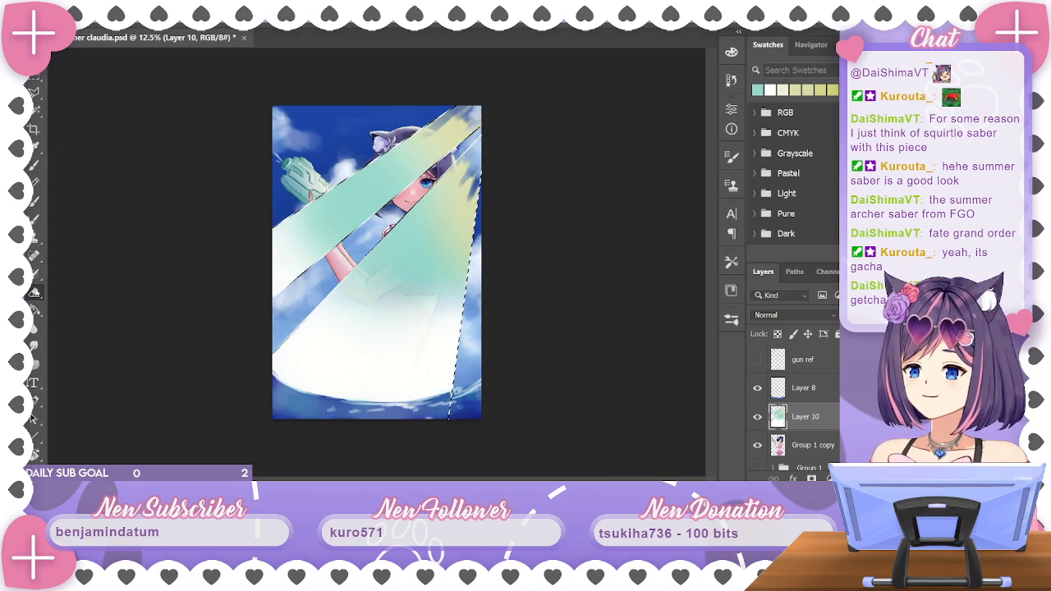
{"action": "left_click", "coordinate": [69, 20]}
{"action": "left_click", "coordinate": [161, 232]}
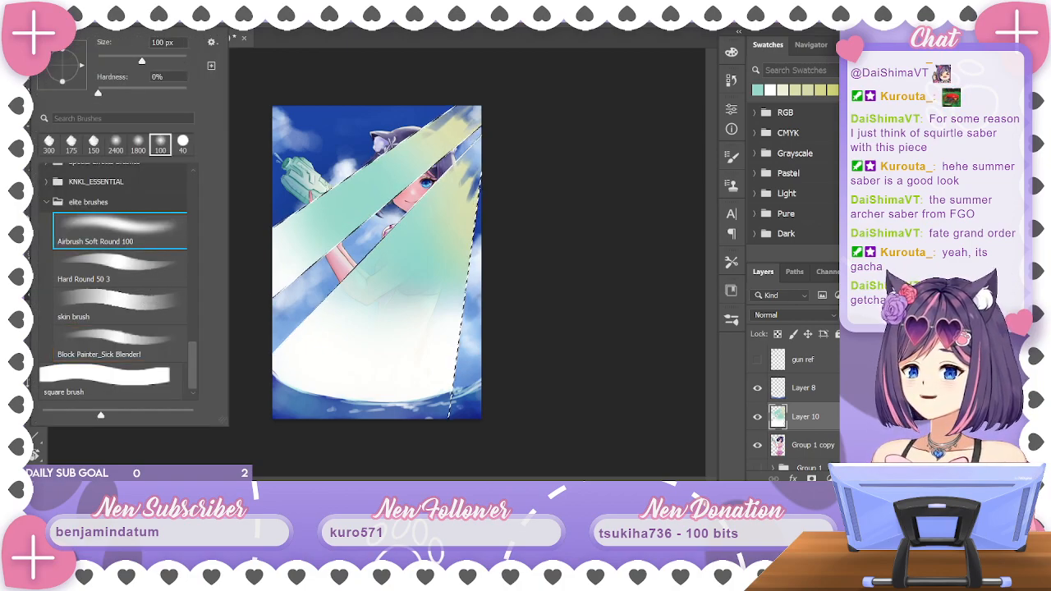
{"action": "key", "text": "Return"}
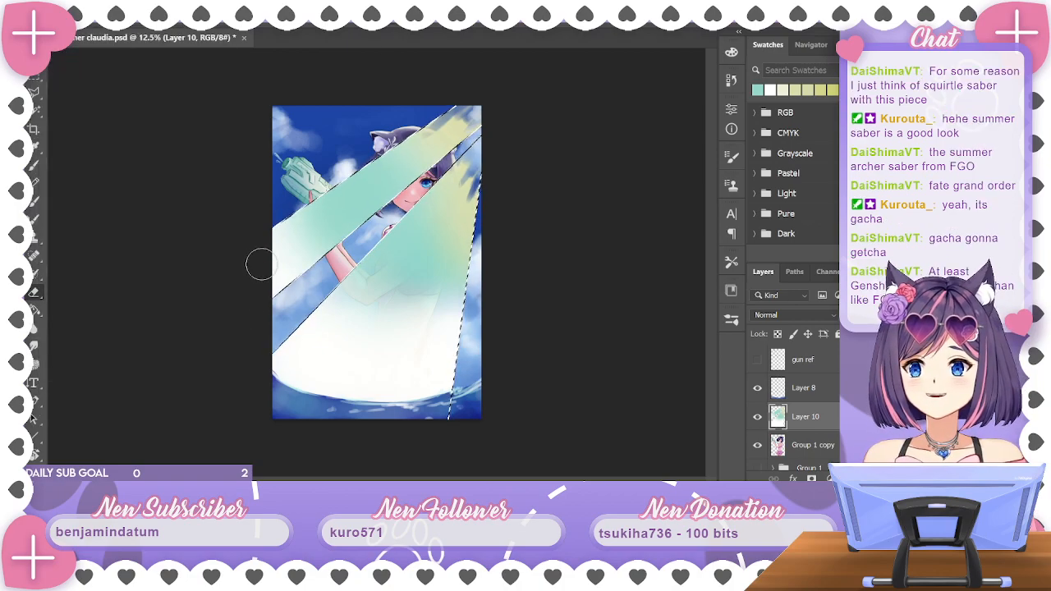
{"action": "mouse_move", "coordinate": [263, 262]}
{"action": "left_mouse_down"}
{"action": "mouse_move", "coordinate": [240, 310]}
{"action": "mouse_move", "coordinate": [306, 257]}
{"action": "mouse_move", "coordinate": [239, 309]}
{"action": "mouse_move", "coordinate": [273, 275]}
{"action": "mouse_move", "coordinate": [239, 333]}
{"action": "mouse_move", "coordinate": [262, 265]}
{"action": "mouse_move", "coordinate": [285, 239]}
{"action": "mouse_move", "coordinate": [329, 390]}
{"action": "mouse_move", "coordinate": [390, 346]}
{"action": "mouse_move", "coordinate": [450, 383]}
{"action": "mouse_move", "coordinate": [451, 308]}
{"action": "left_mouse_up"}
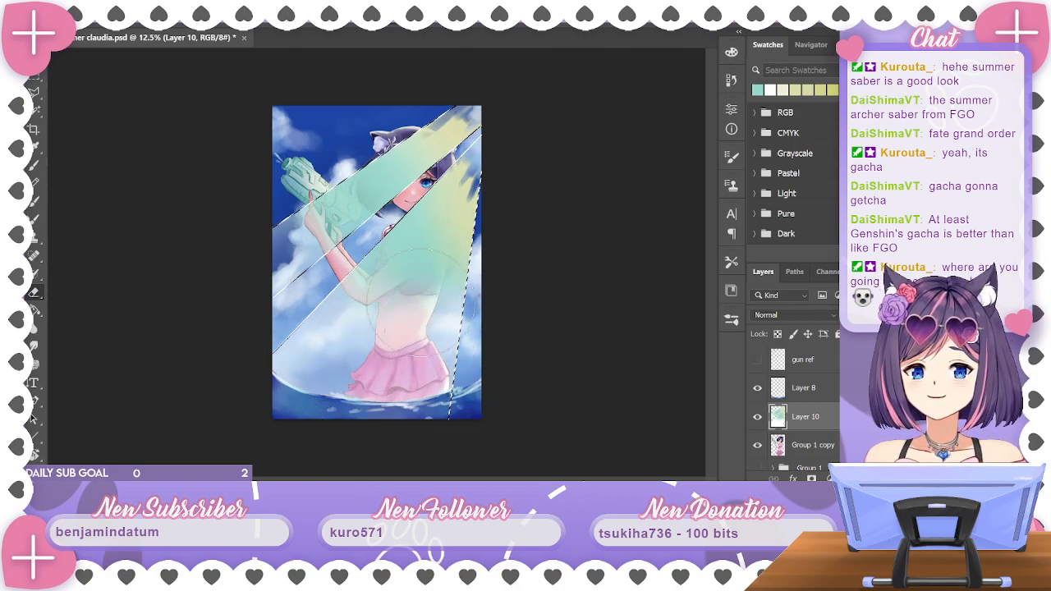
Set Layer 10's blending mode to Hard Light, deselect the beam selection and reduce the layer's strength so the beams turn faint
{"action": "left_click", "coordinate": [821, 315]}
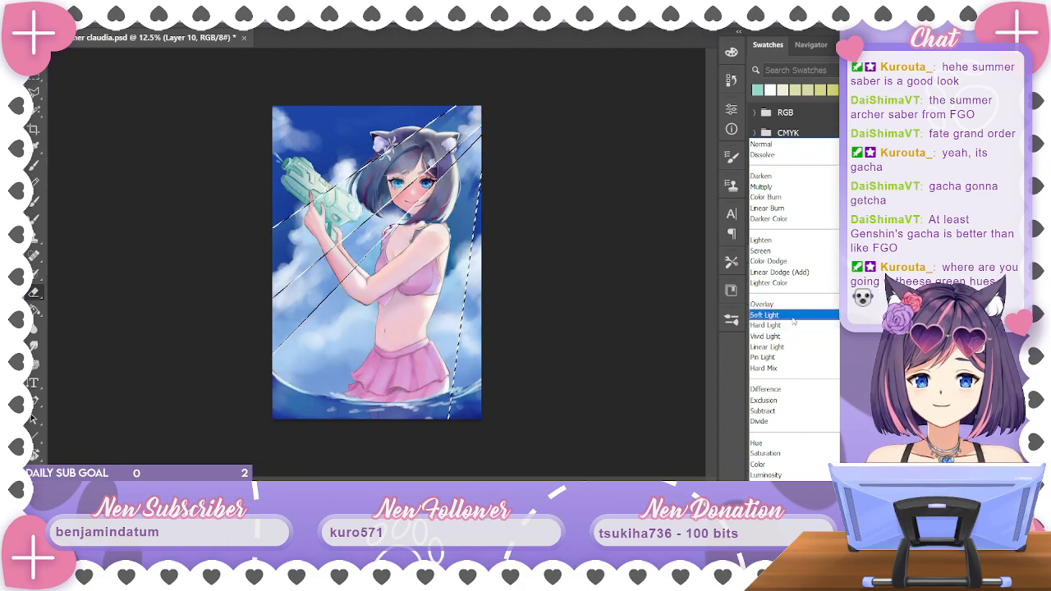
{"action": "left_click", "coordinate": [792, 329]}
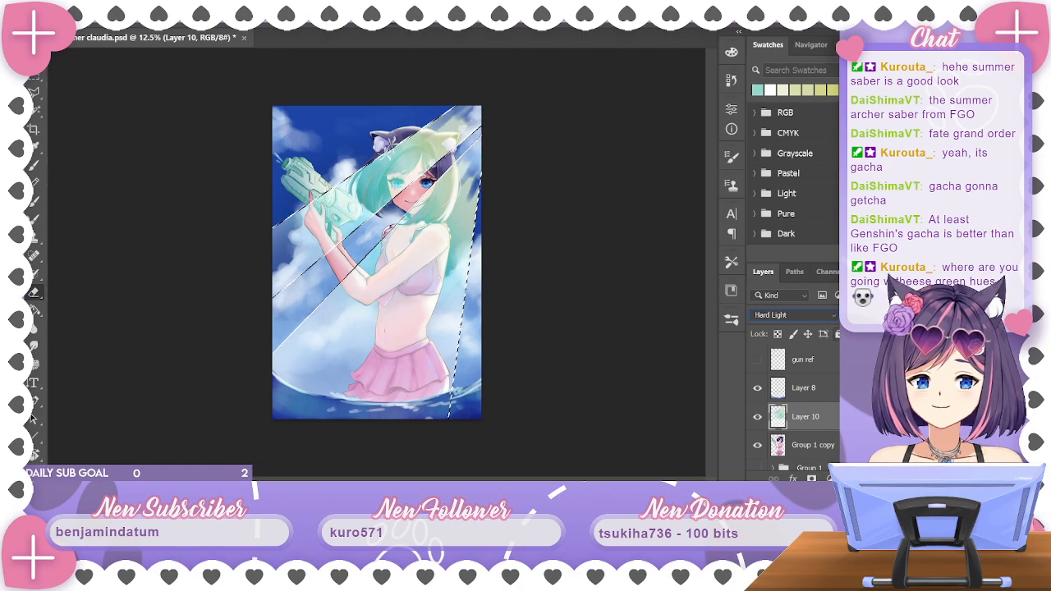
{"action": "key", "text": "ctrl+d"}
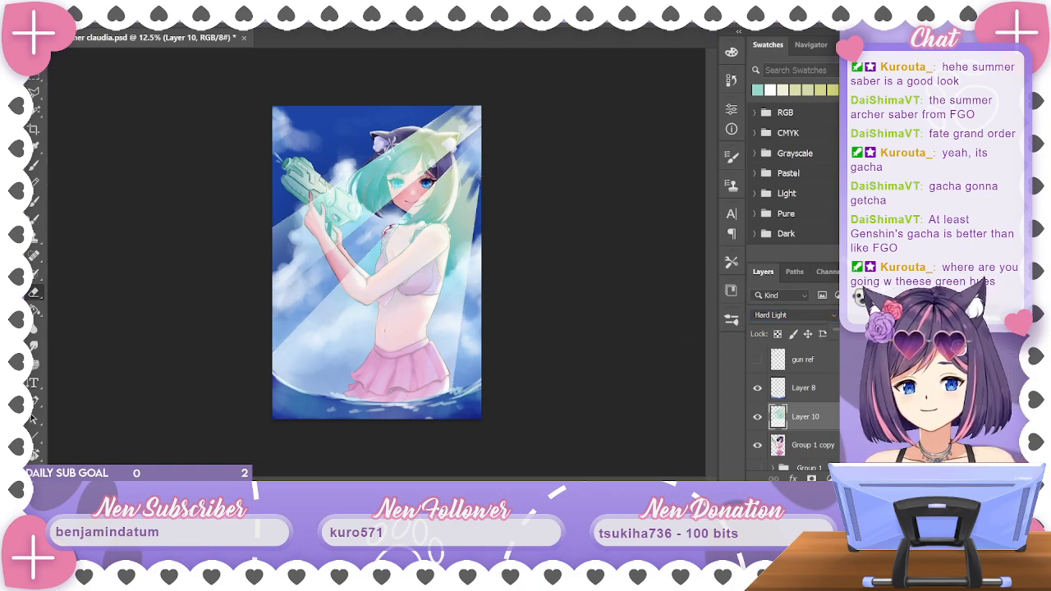
{"action": "left_click_drag", "start_coordinate": [904, 331], "coordinate": [863, 331]}
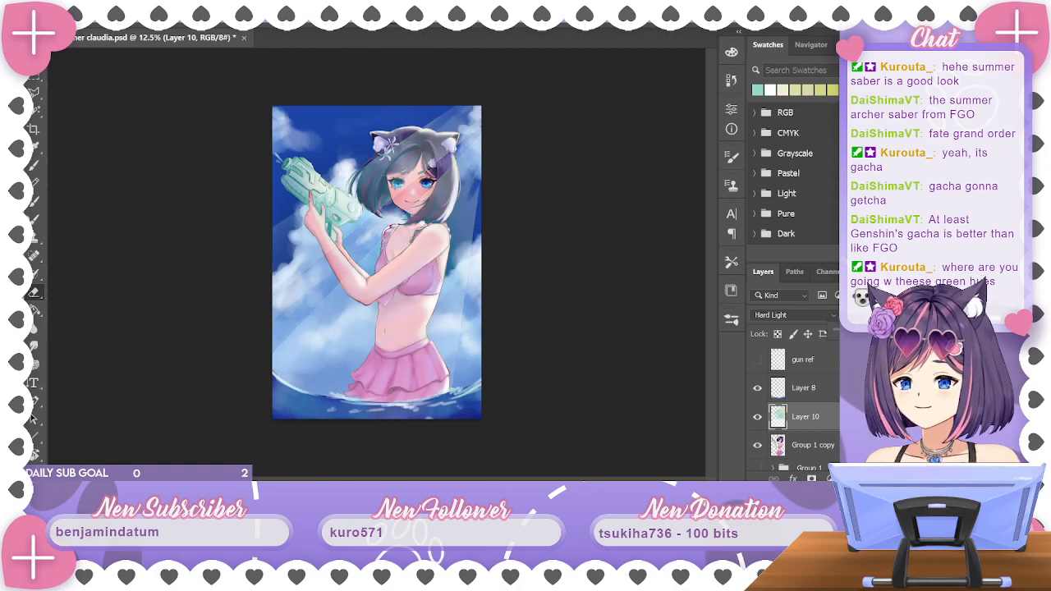
Apply a Gaussian Blur to the beams on Layer 10 and place the layer beneath Group 1 copy
{"action": "left_click_drag", "start_coordinate": [806, 417], "coordinate": [835, 453]}
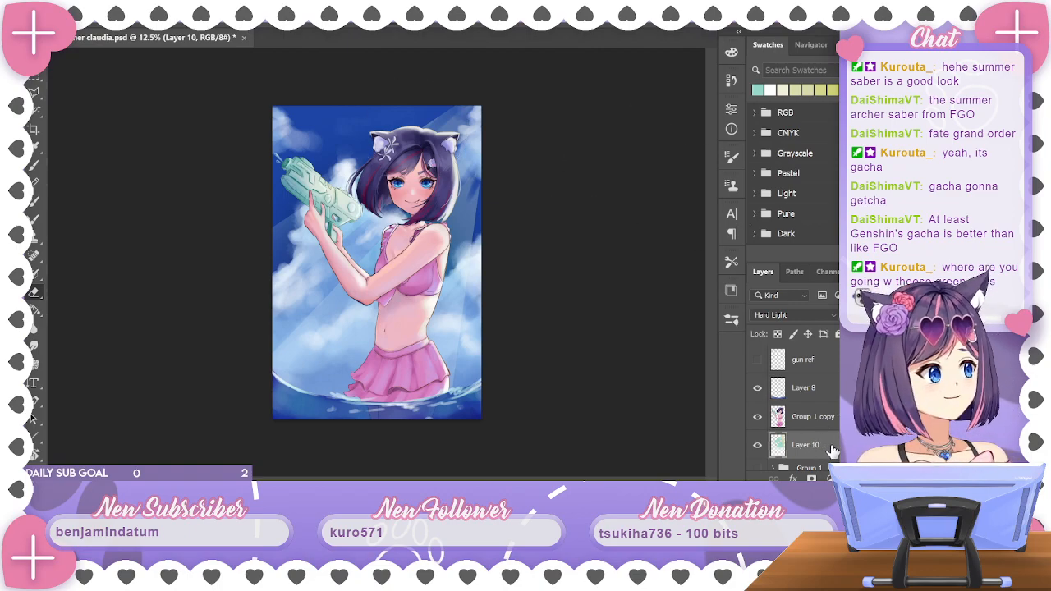
{"action": "left_click_drag", "start_coordinate": [834, 456], "coordinate": [812, 403]}
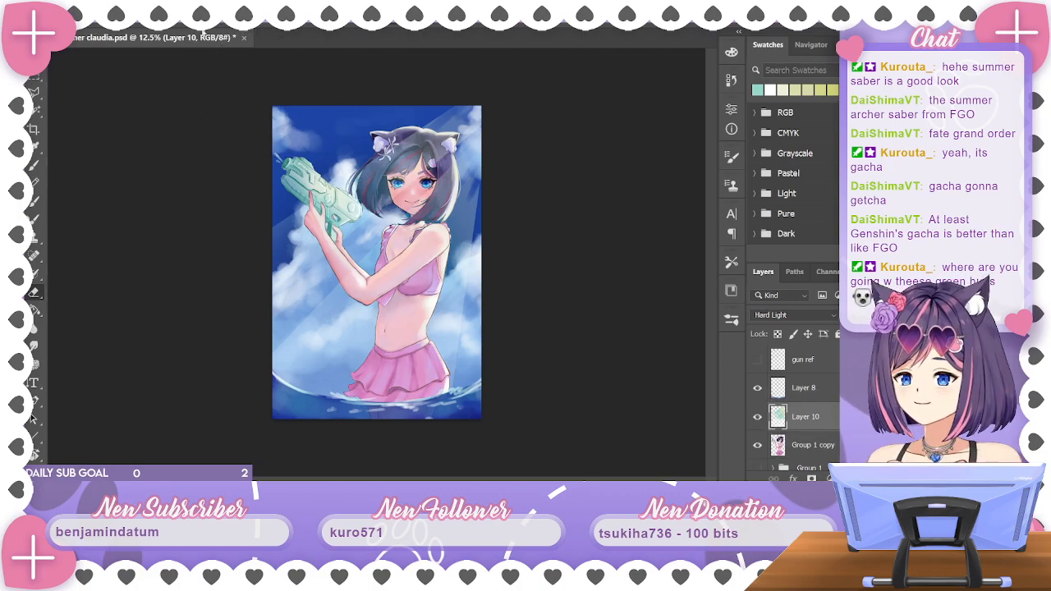
{"action": "left_click", "coordinate": [211, 4]}
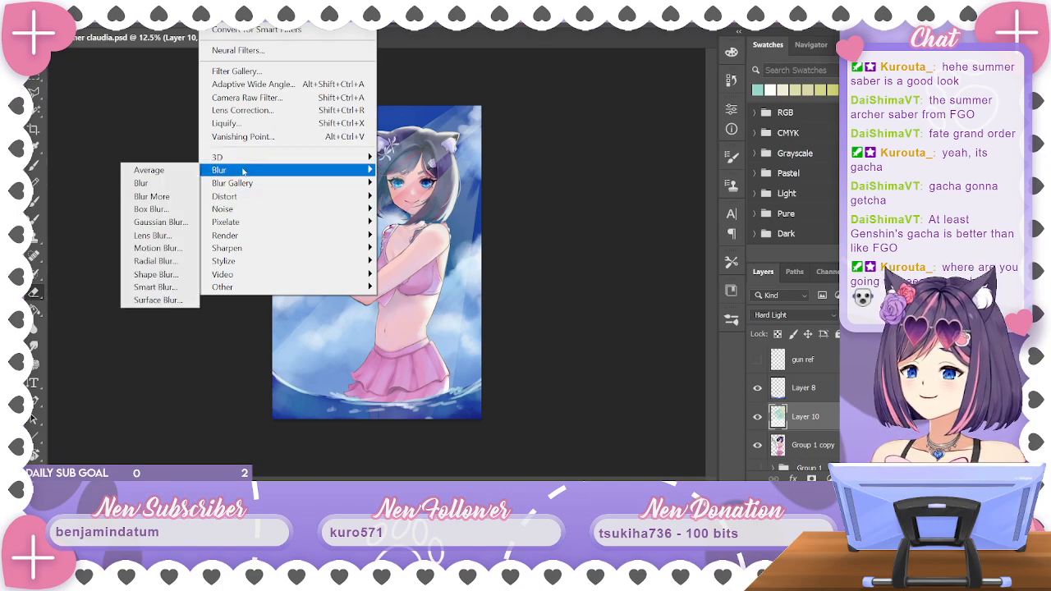
{"action": "left_click", "coordinate": [167, 221]}
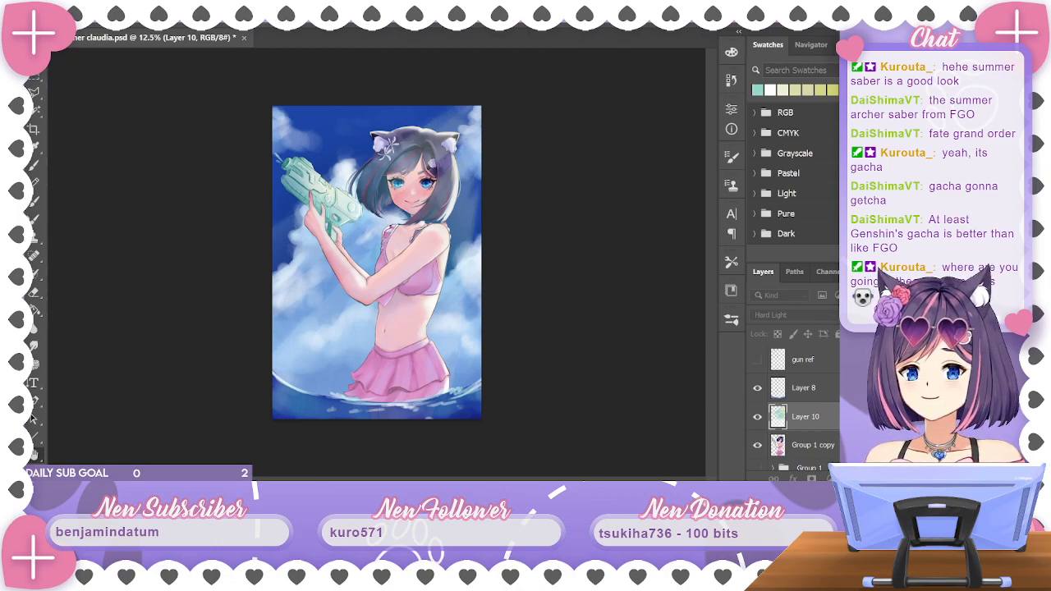
{"action": "key", "text": "Return"}
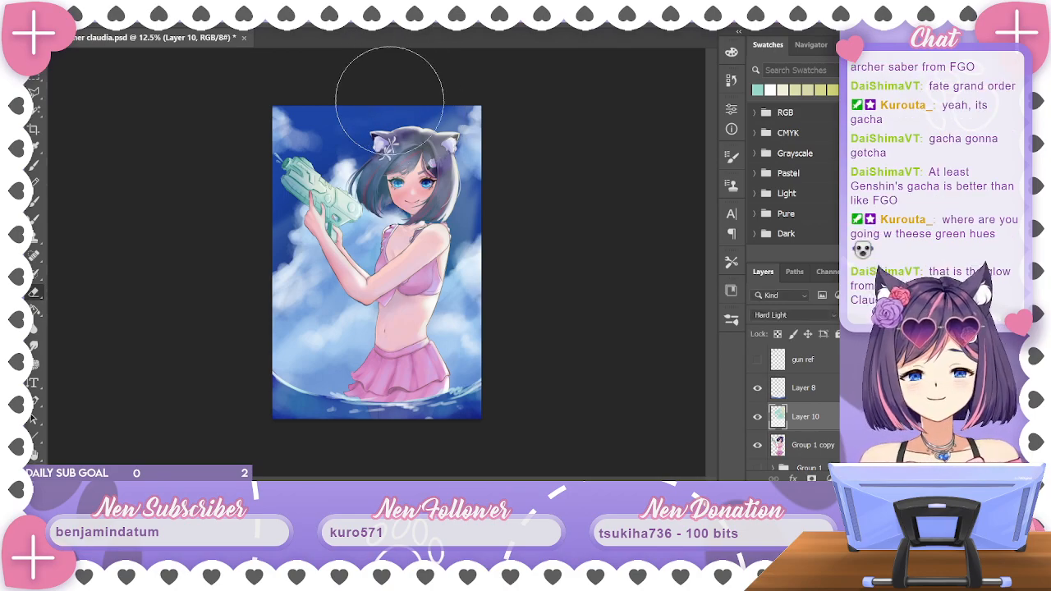
{"action": "left_click_drag", "start_coordinate": [808, 419], "coordinate": [807, 454]}
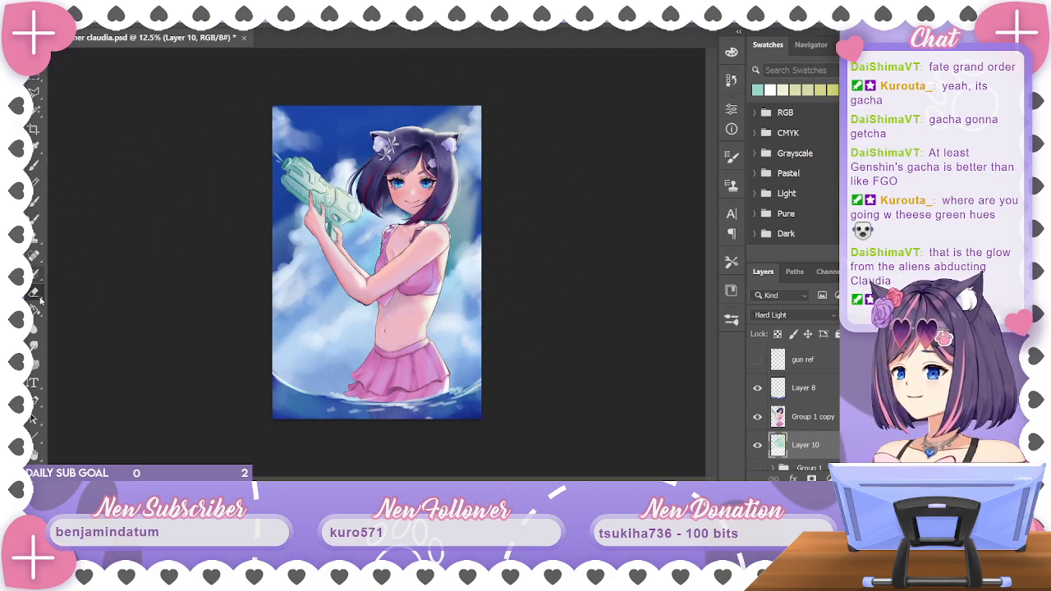
Change the Eraser preset to Block Painter_Sick Blender! for refining the beams behind the figure
{"action": "left_click", "coordinate": [64, 19]}
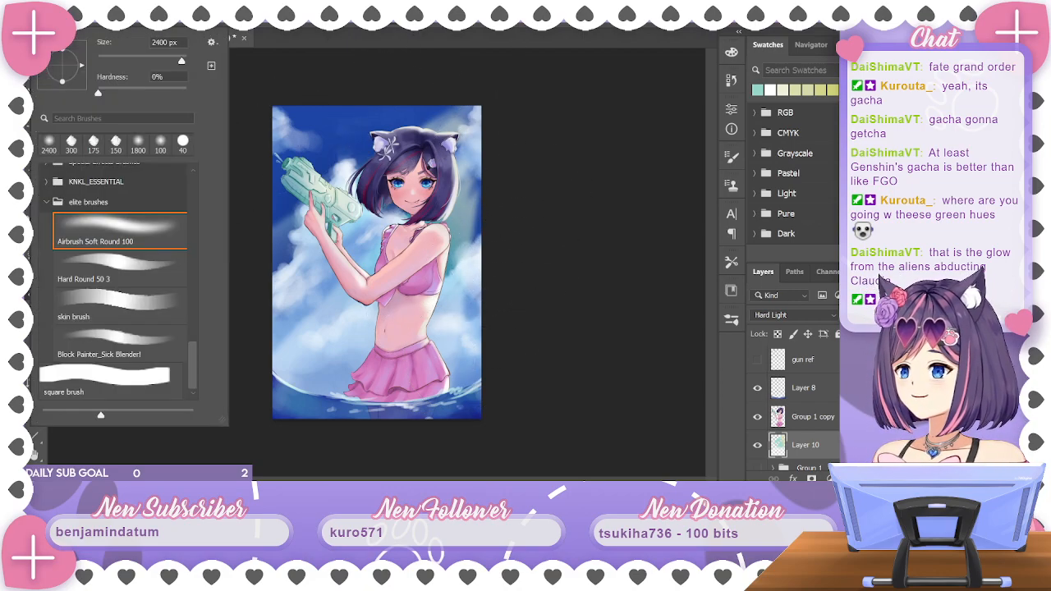
{"action": "left_click", "coordinate": [156, 349]}
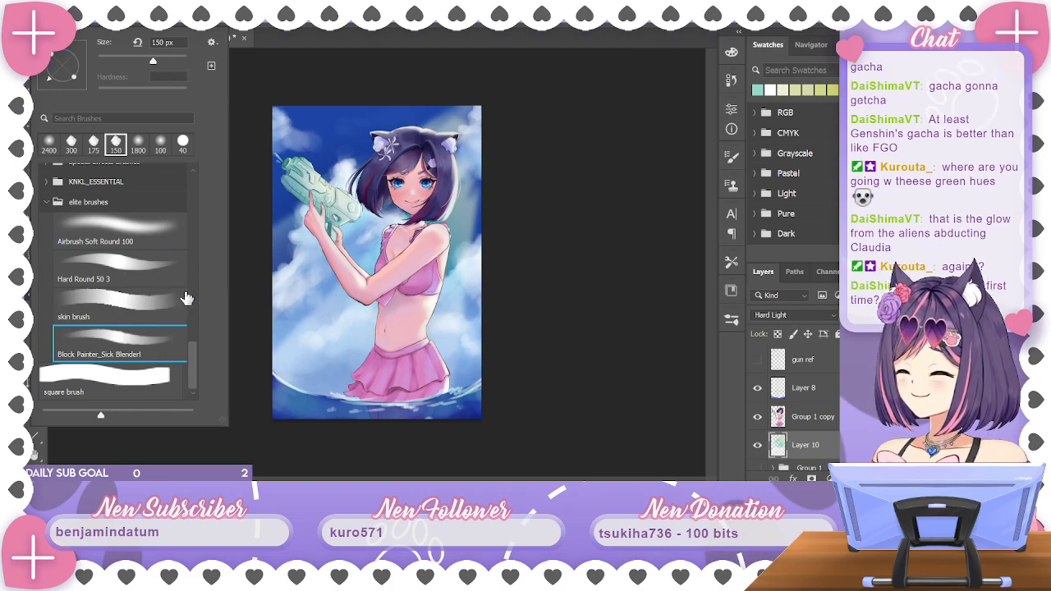
{"action": "left_click", "coordinate": [550, 205]}
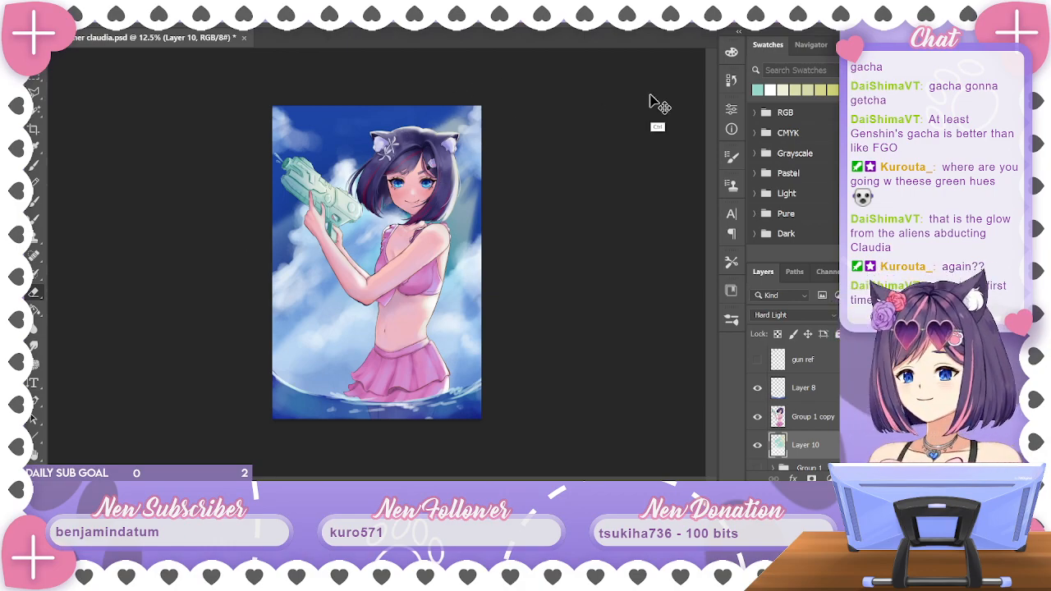
{"action": "key", "text": "ctrl+minus"}
{"action": "key", "text": "ctrl+plus"}
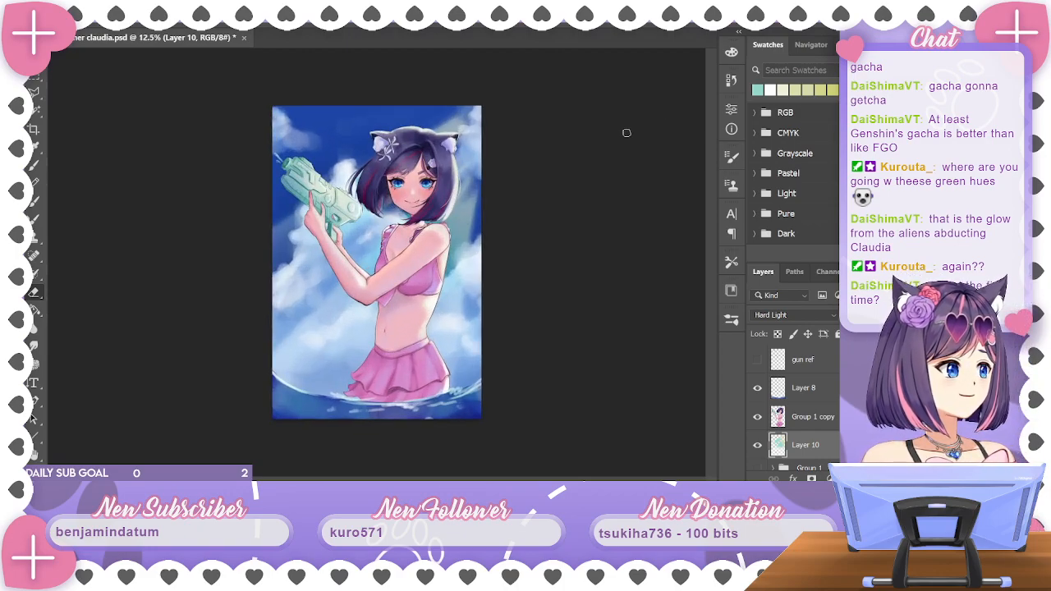
Set the colour to white, brush softly over the beams on Layer 10 and erase along the canvas's right edge
{"action": "left_click", "coordinate": [769, 90]}
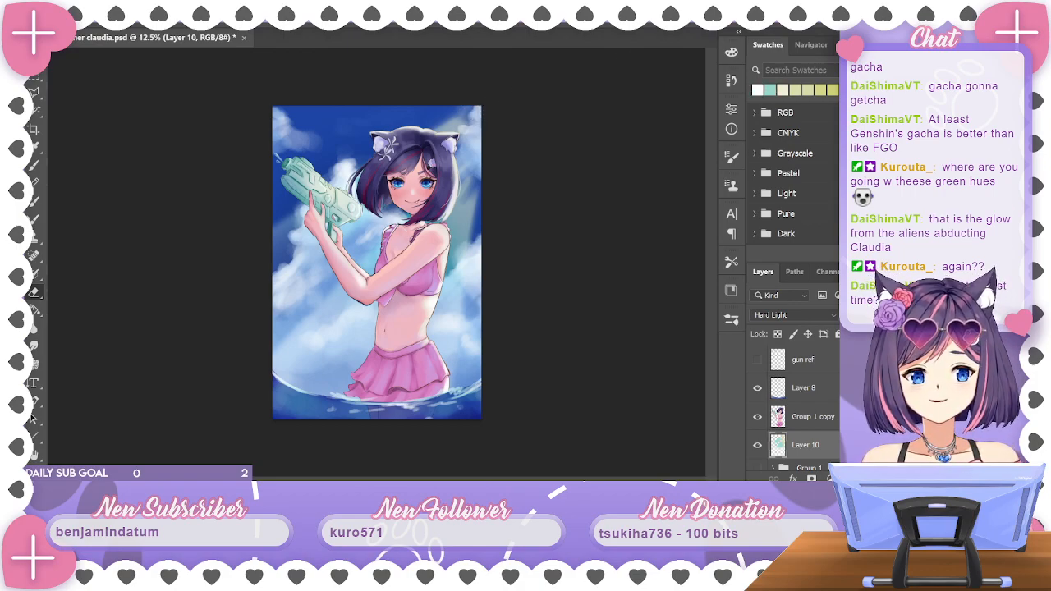
{"action": "key", "text": "ctrl+shift+alt+n"}
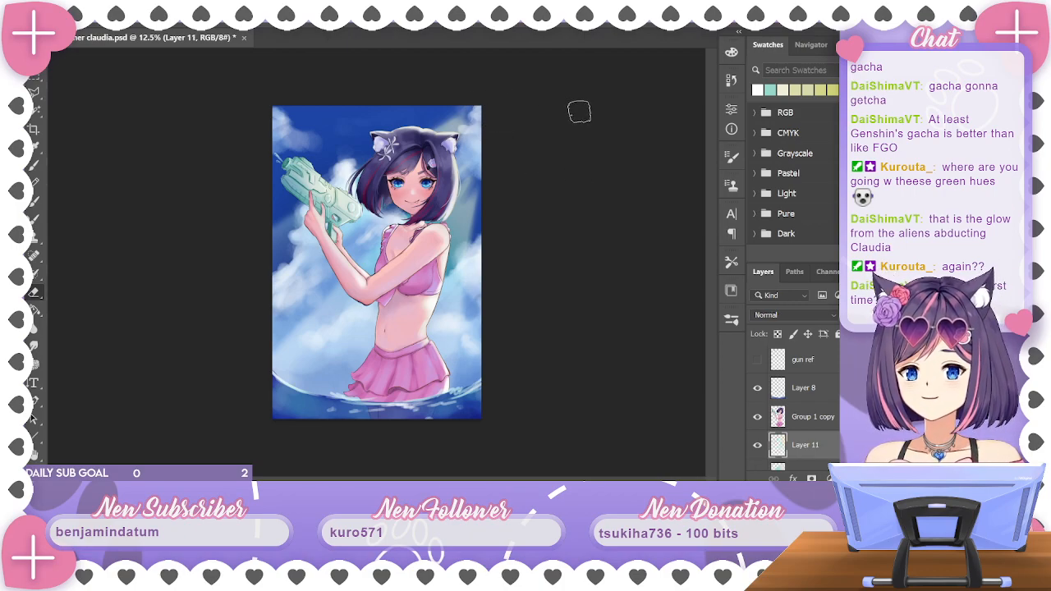
{"action": "key", "text": "ctrl+z"}
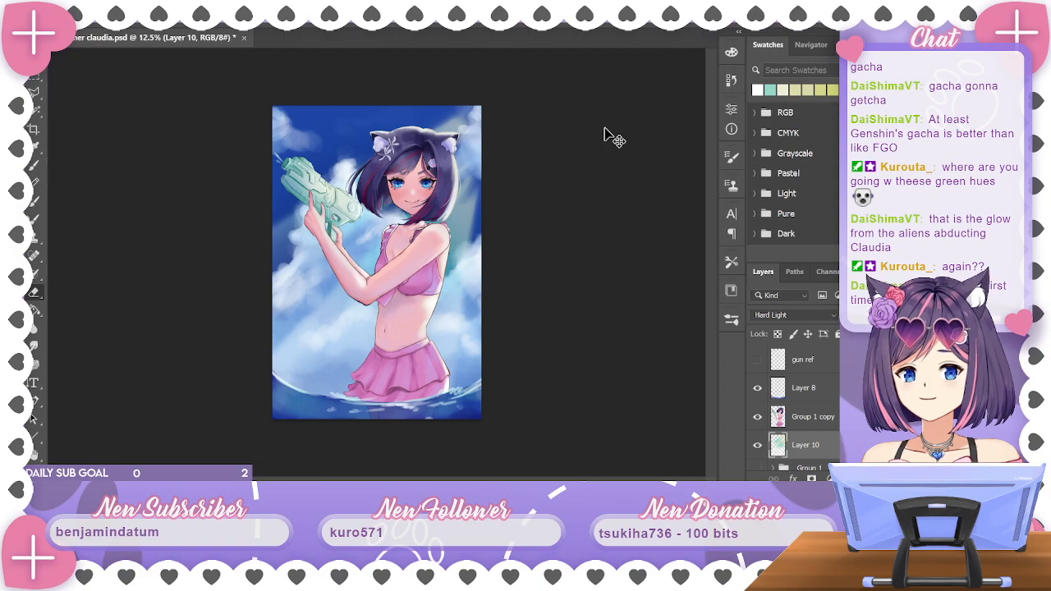
{"action": "left_click", "coordinate": [34, 165]}
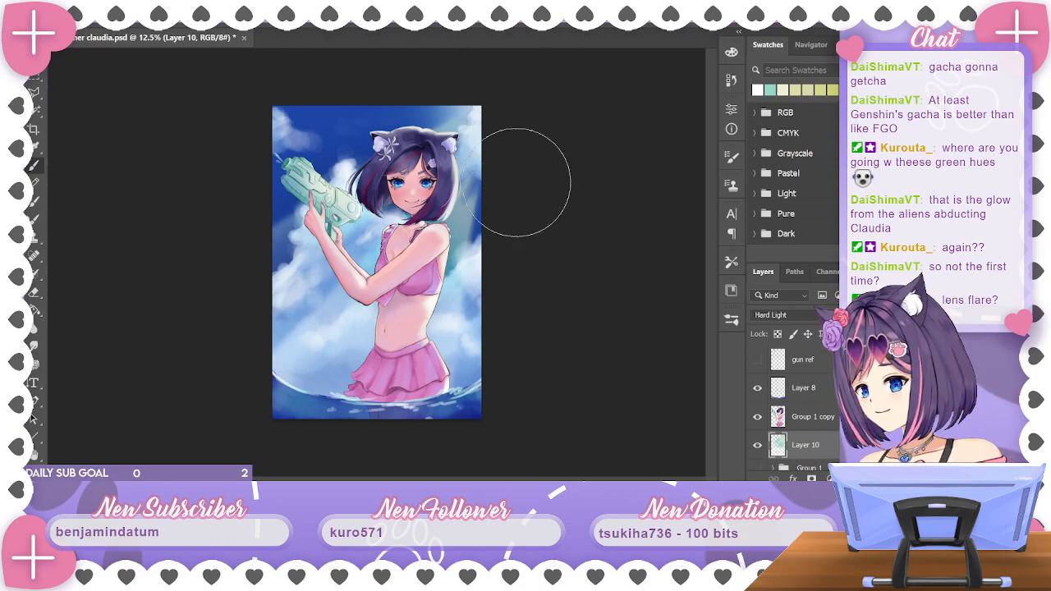
{"action": "key", "text": "ctrl+minus"}
{"action": "key", "text": "ctrl+minus"}
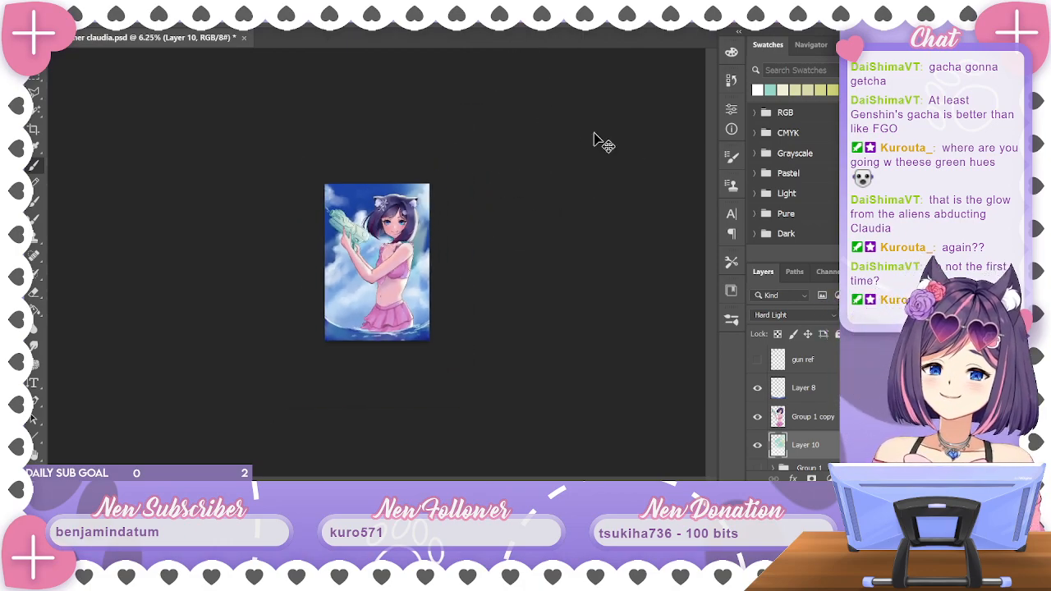
{"action": "key", "text": "ctrl+plus"}
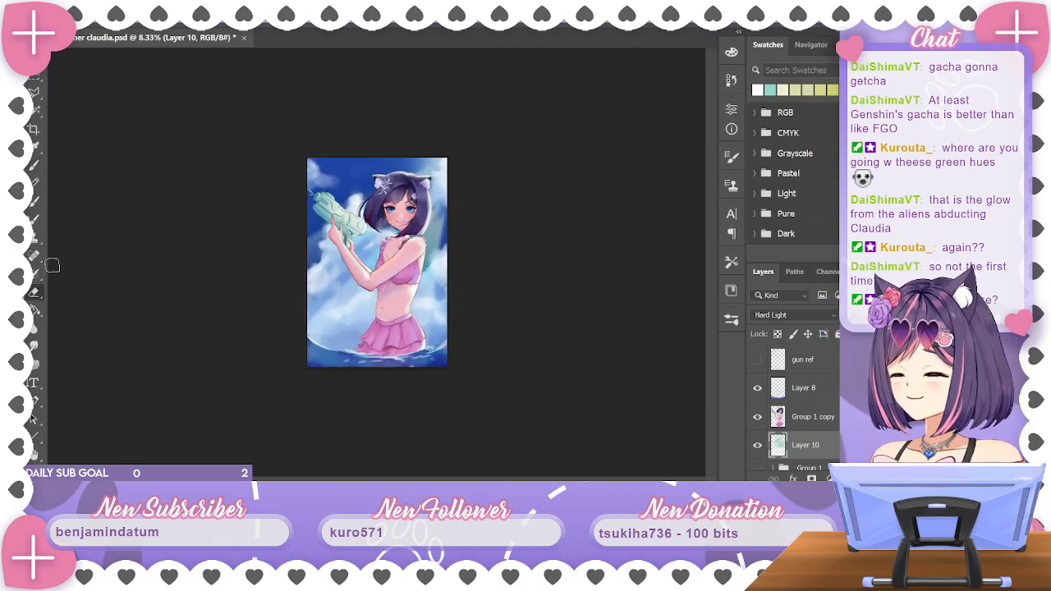
{"action": "mouse_move", "coordinate": [443, 130]}
{"action": "left_mouse_down"}
{"action": "mouse_move", "coordinate": [472, 177]}
{"action": "mouse_move", "coordinate": [419, 136]}
{"action": "mouse_move", "coordinate": [488, 58]}
{"action": "mouse_move", "coordinate": [472, 165]}
{"action": "mouse_move", "coordinate": [460, 146]}
{"action": "mouse_move", "coordinate": [499, 169]}
{"action": "mouse_move", "coordinate": [631, 160]}
{"action": "mouse_move", "coordinate": [624, 138]}
{"action": "mouse_move", "coordinate": [482, 222]}
{"action": "left_mouse_up"}
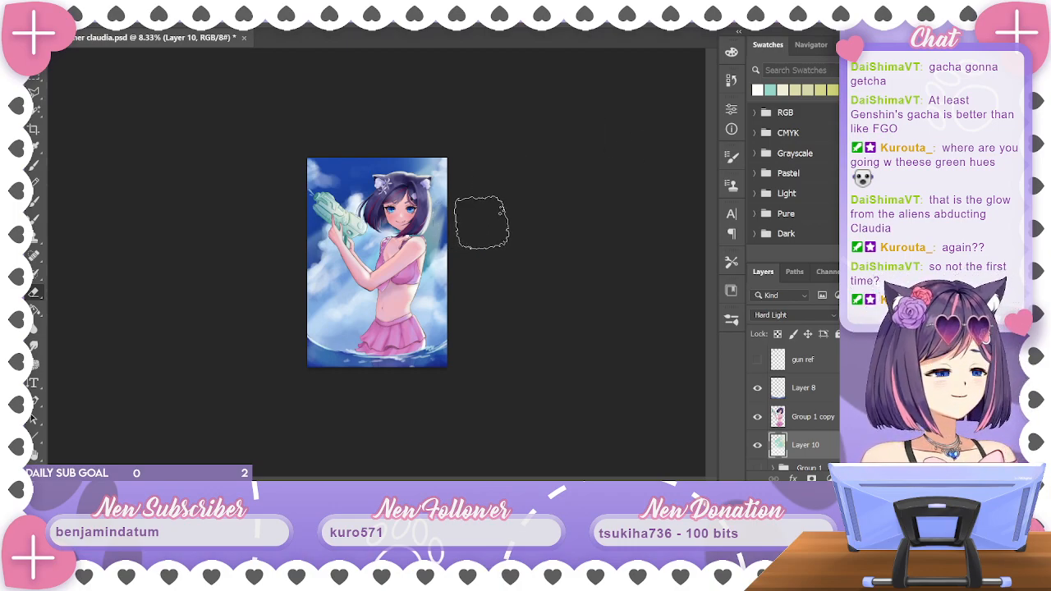
Switch to the Brush and change the colour to yellow for tinting the beams on Layer 10
{"action": "left_click", "coordinate": [35, 164]}
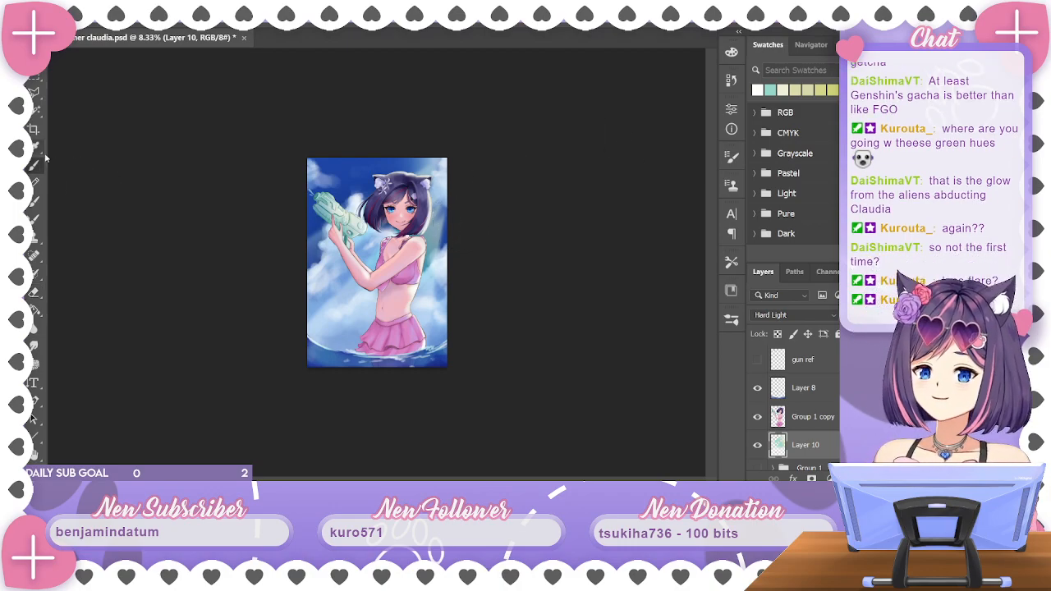
{"action": "left_click", "coordinate": [734, 53]}
{"action": "left_click", "coordinate": [576, 88]}
{"action": "left_click", "coordinate": [607, 93]}
{"action": "left_click", "coordinate": [611, 94]}
{"action": "left_click", "coordinate": [592, 78]}
{"action": "left_click", "coordinate": [692, 49]}
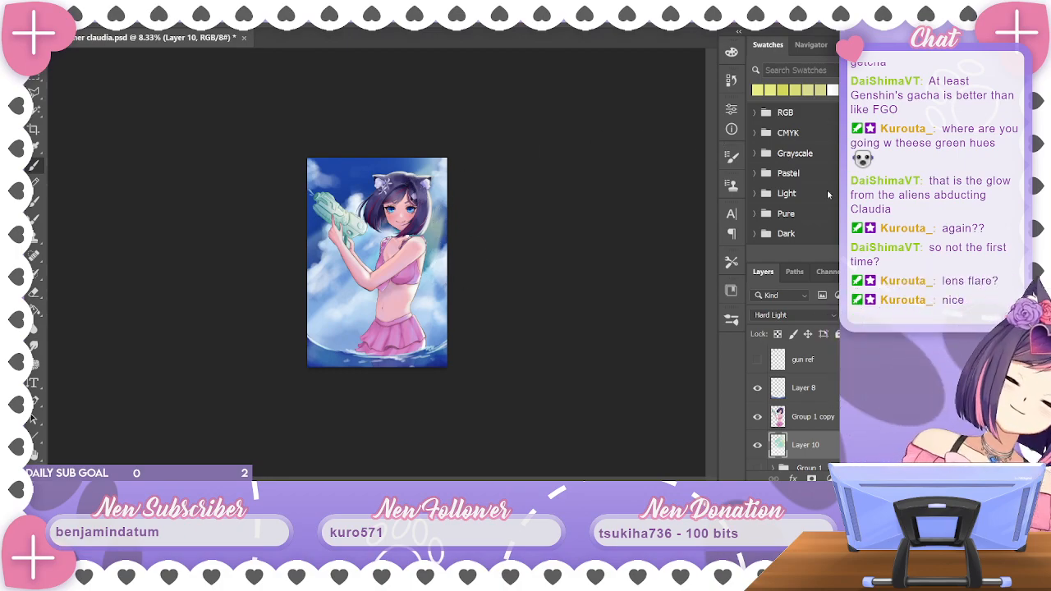
Switch back to the Eraser and save the painting
{"action": "left_click", "coordinate": [34, 292]}
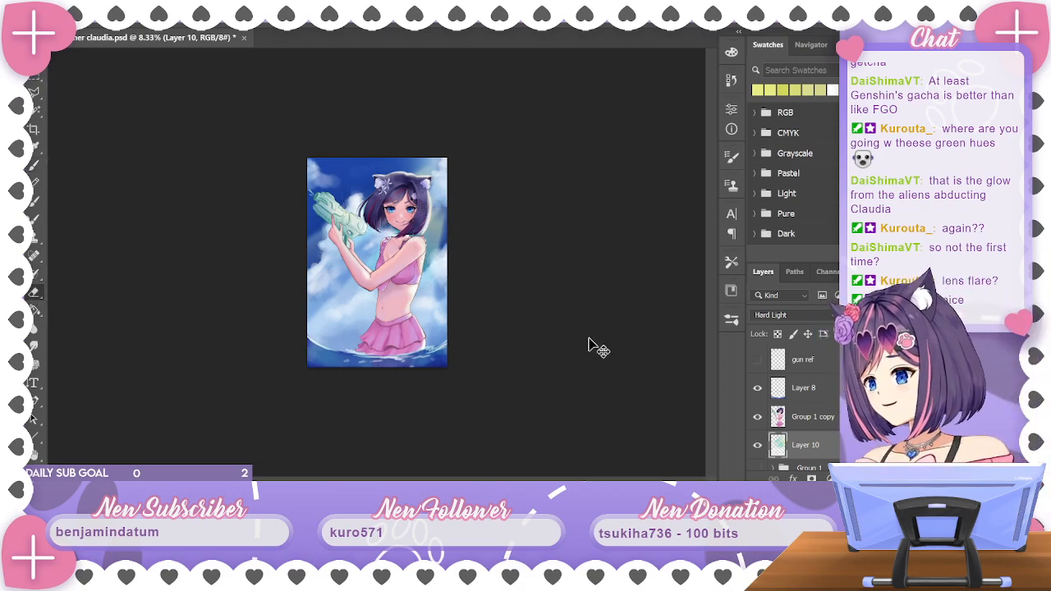
{"action": "key", "text": "ctrl+plus"}
{"action": "key", "text": "ctrl+plus"}
{"action": "key", "text": "ctrl+s"}
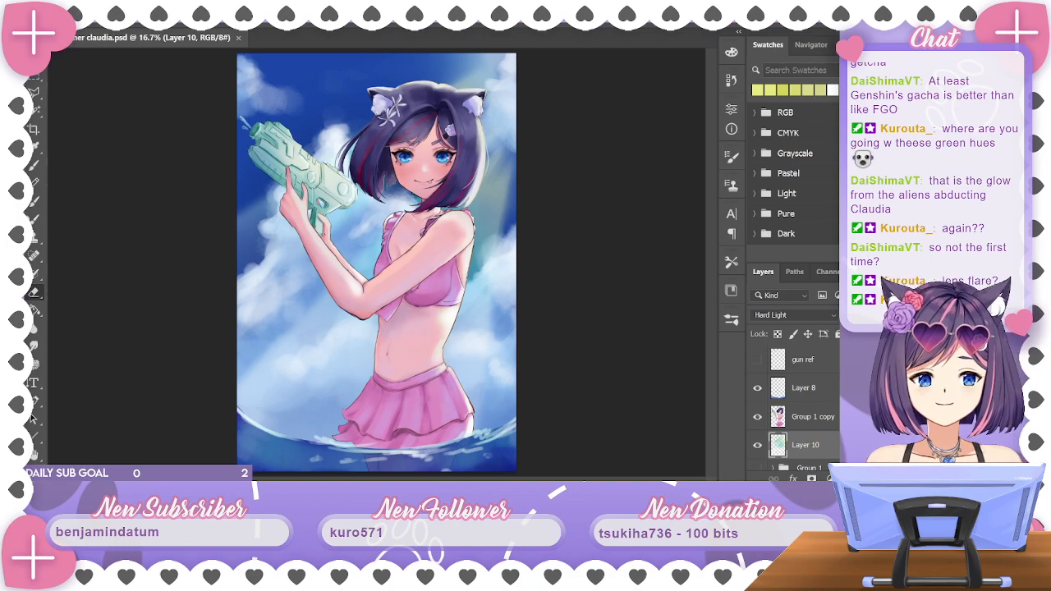
Try brushing light colours sampled from the painting onto Group 1 copy with Airbrush Soft Round 100, and undo the strokes
{"action": "left_click", "coordinate": [815, 421]}
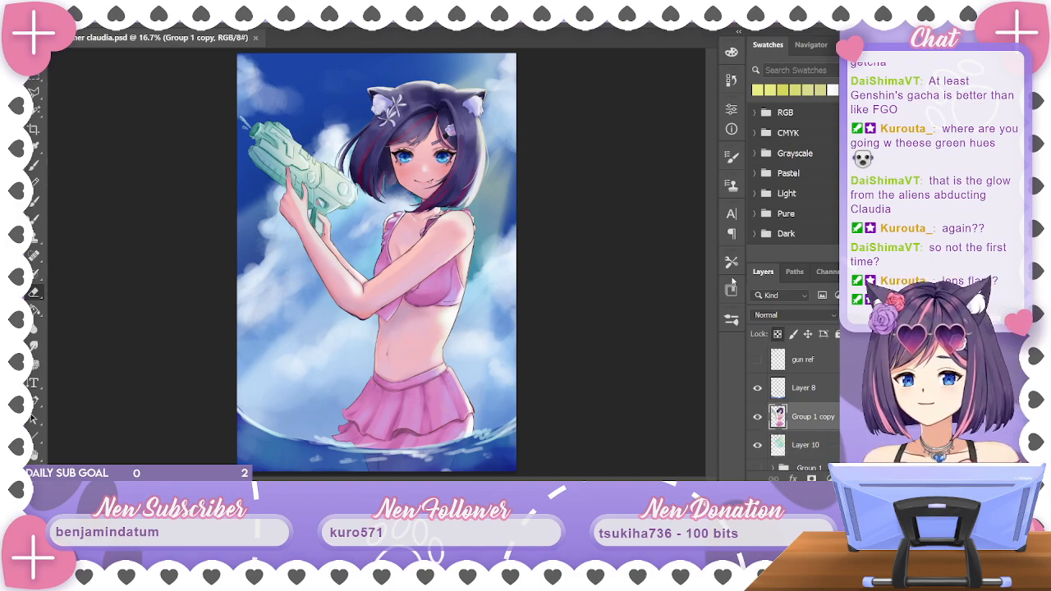
{"action": "right_click", "coordinate": [101, 164]}
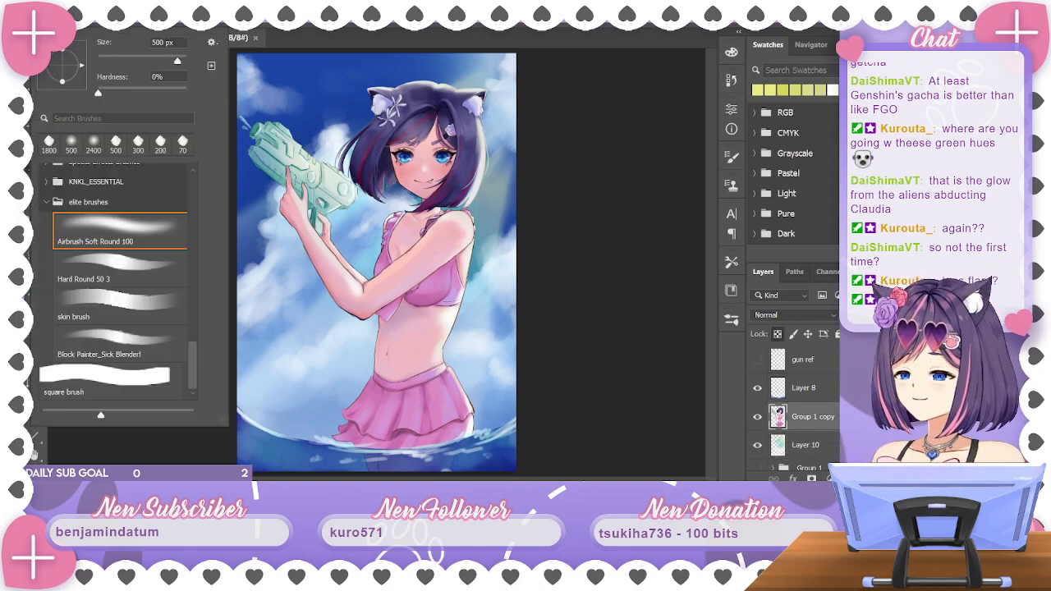
{"action": "left_click", "coordinate": [121, 26]}
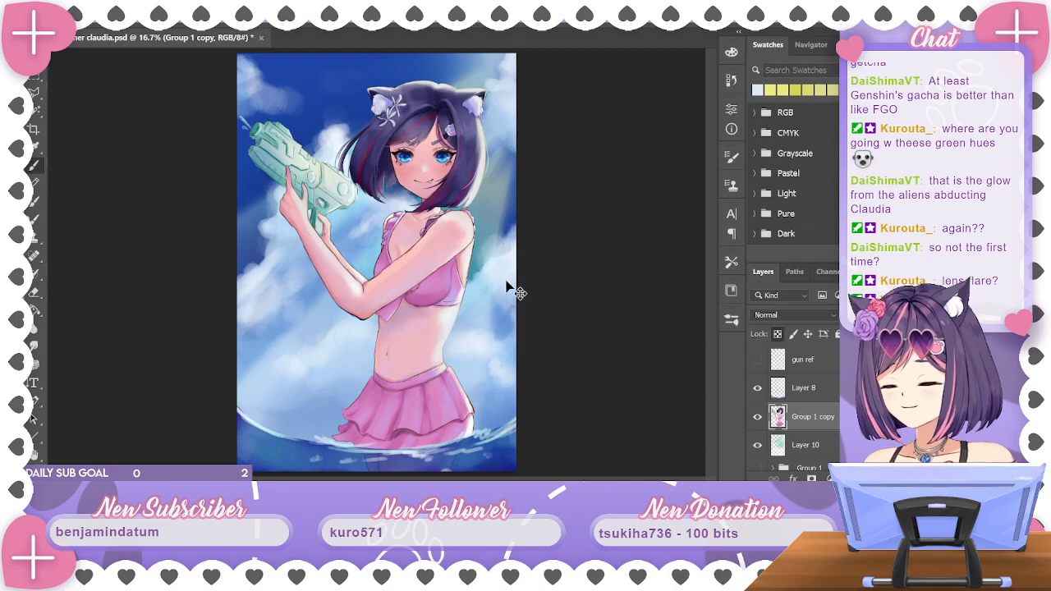
{"action": "left_click", "coordinate": [465, 308], "text": "alt"}
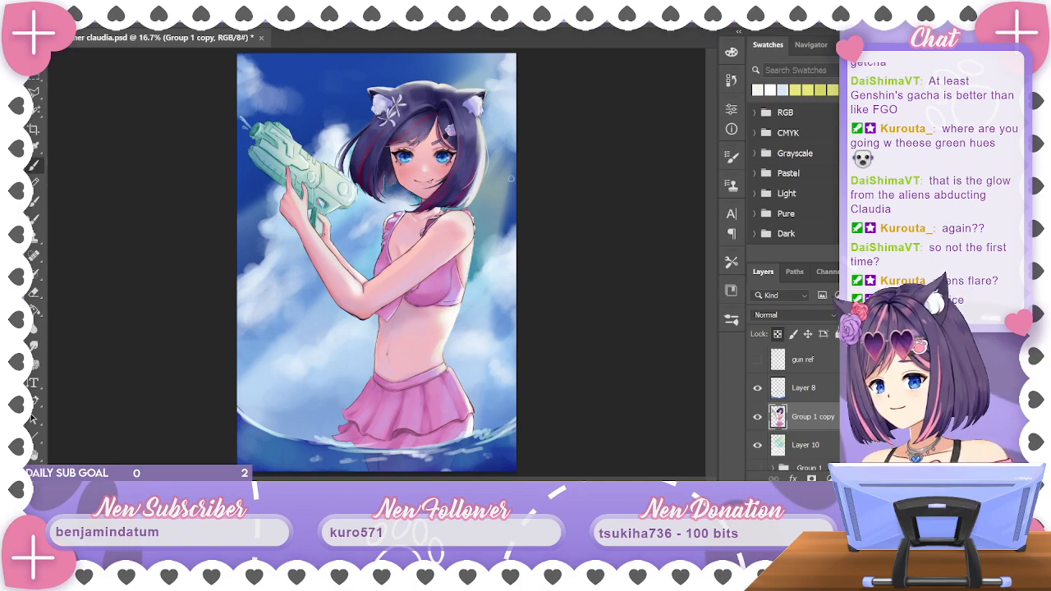
{"action": "left_click", "coordinate": [468, 249], "text": "alt"}
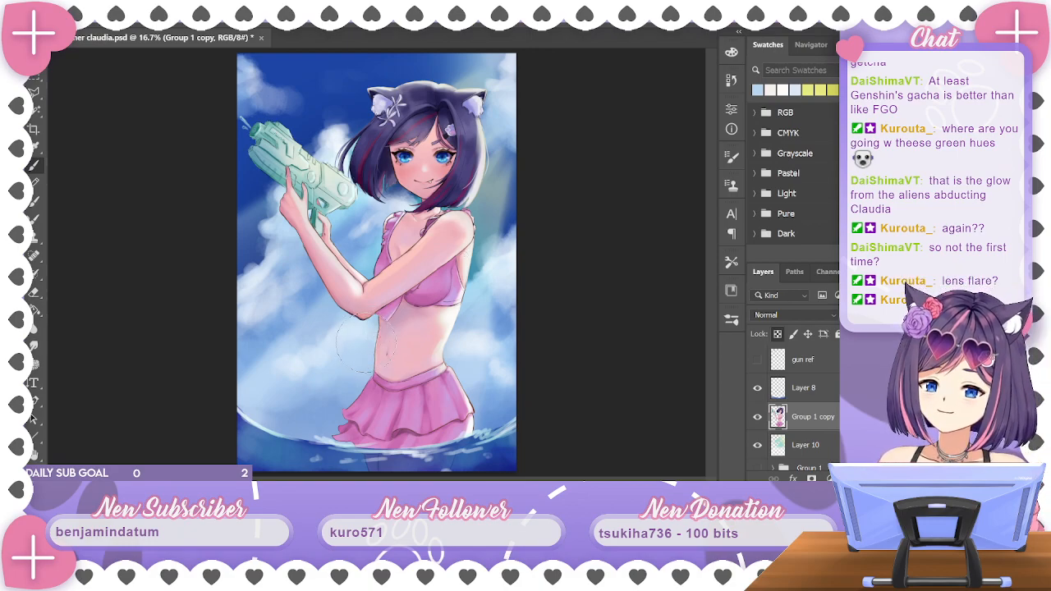
{"action": "mouse_move", "coordinate": [349, 379]}
{"action": "left_mouse_down"}
{"action": "mouse_move", "coordinate": [335, 417]}
{"action": "mouse_move", "coordinate": [382, 396]}
{"action": "left_mouse_up"}
{"action": "key", "text": "ctrl+z"}
{"action": "key", "text": "ctrl+z"}
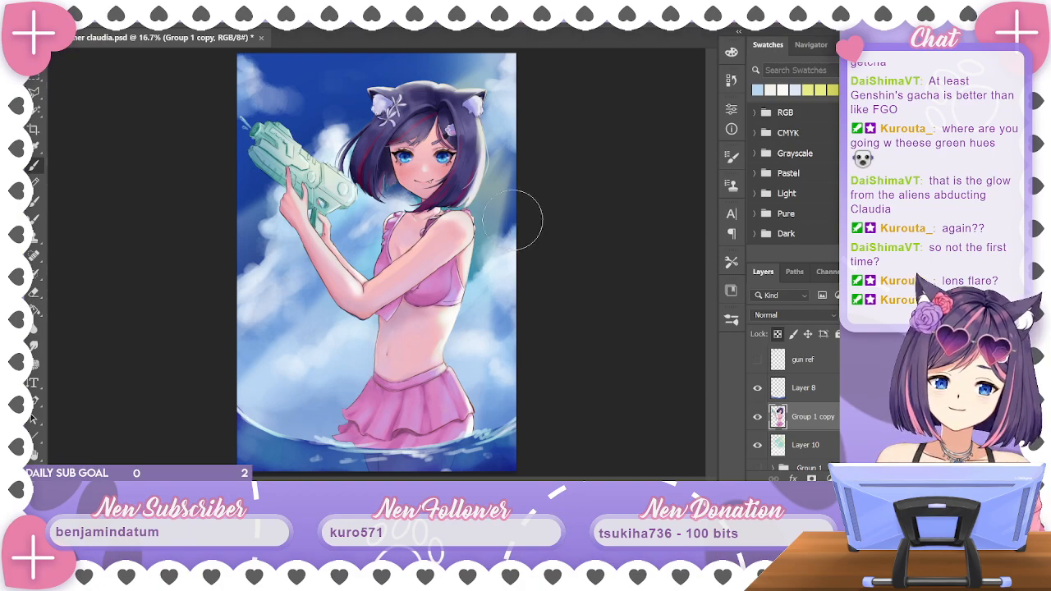
Add a new layer above Group 1 copy and clip it to the figure
{"action": "left_click", "coordinate": [867, 479]}
{"action": "right_click", "coordinate": [831, 430]}
{"action": "left_click", "coordinate": [697, 302]}
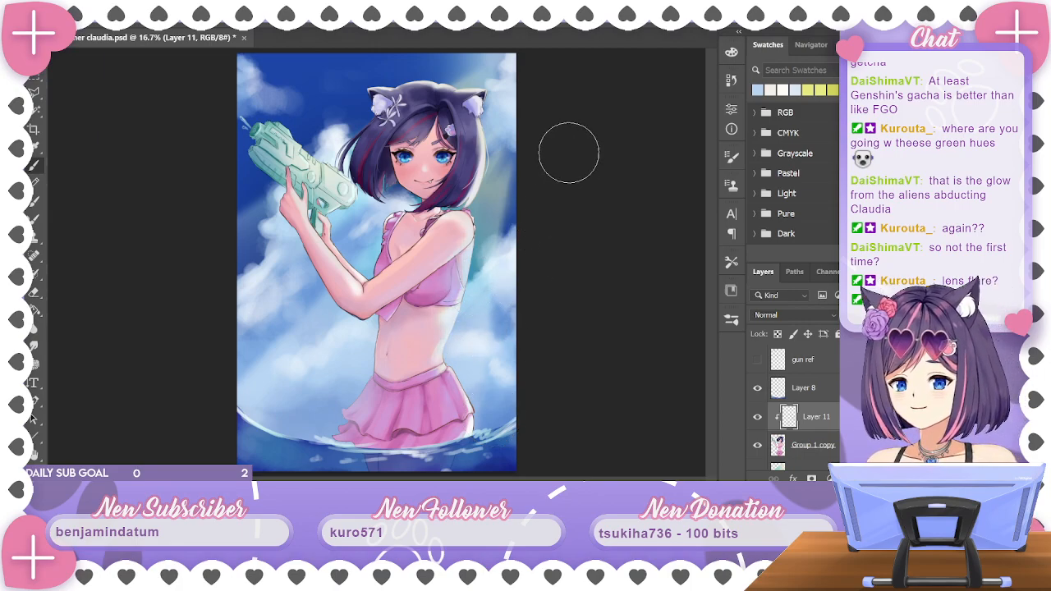
Sample blues from the sky and softly brush them along the edges of the hair, shoulder and waist on Layer 11
{"action": "left_click", "coordinate": [510, 222], "text": "alt"}
{"action": "left_click_drag", "start_coordinate": [498, 239], "coordinate": [469, 281]}
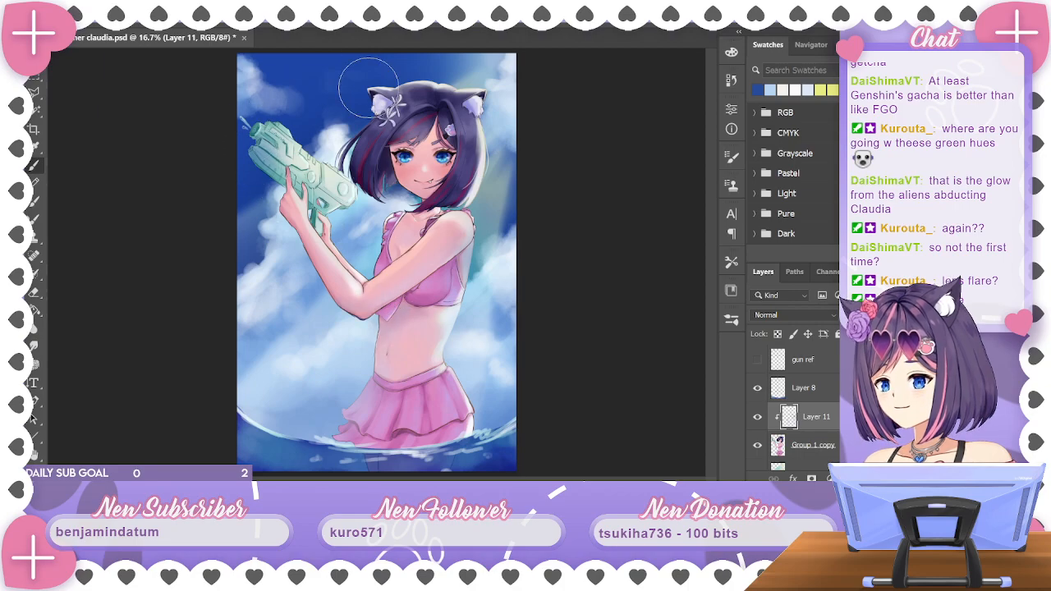
{"action": "left_click", "coordinate": [501, 113], "text": "alt"}
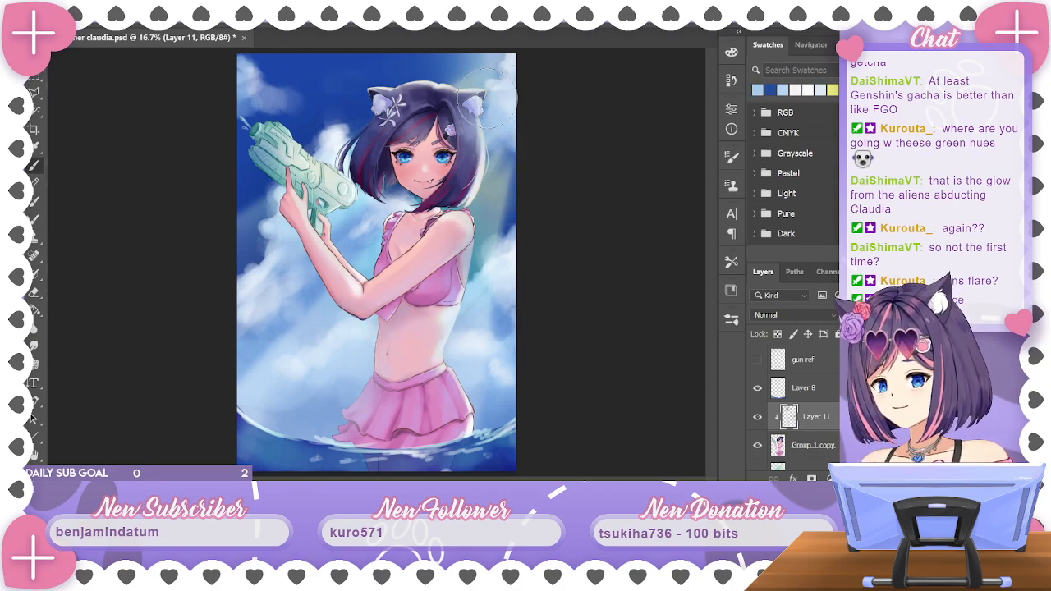
{"action": "left_click", "coordinate": [402, 64], "text": "alt"}
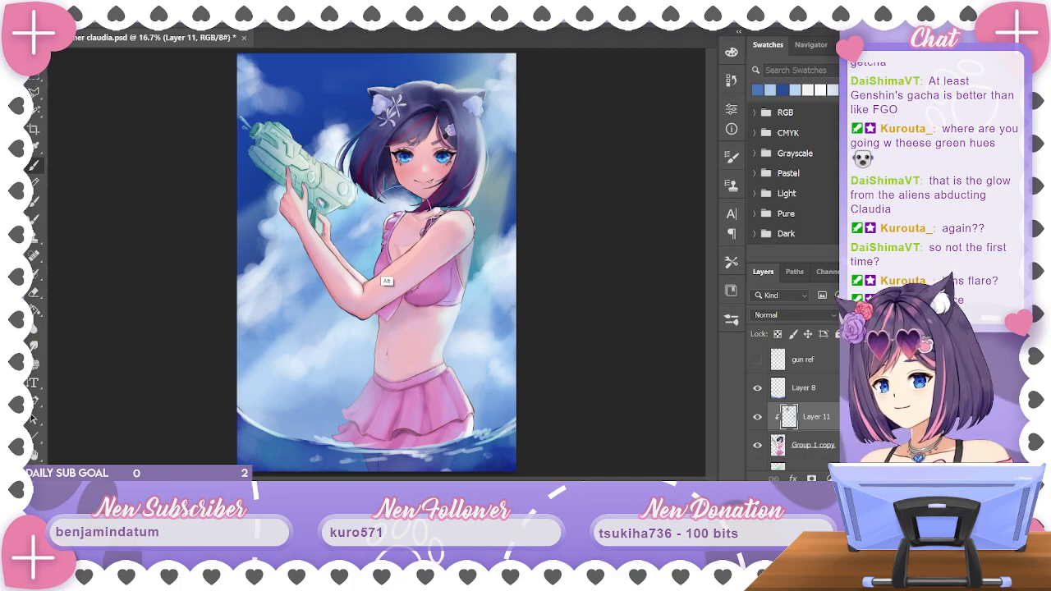
{"action": "left_click", "coordinate": [365, 263], "text": "alt"}
{"action": "left_click", "coordinate": [316, 302], "text": "alt"}
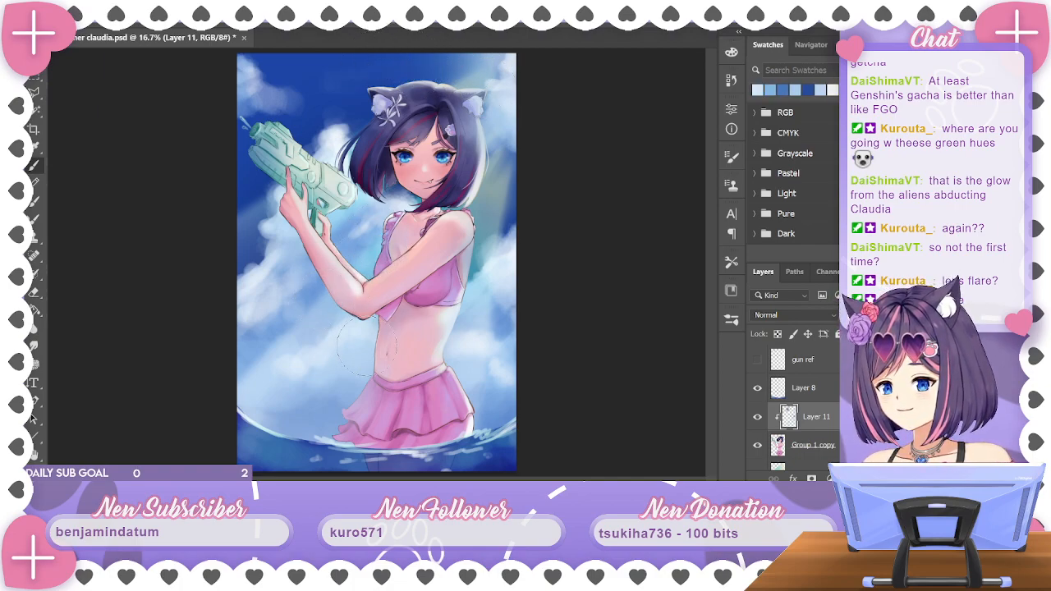
Erase part of the soft blue tint around the waist and skirt on Layer 11
{"action": "left_click", "coordinate": [34, 293]}
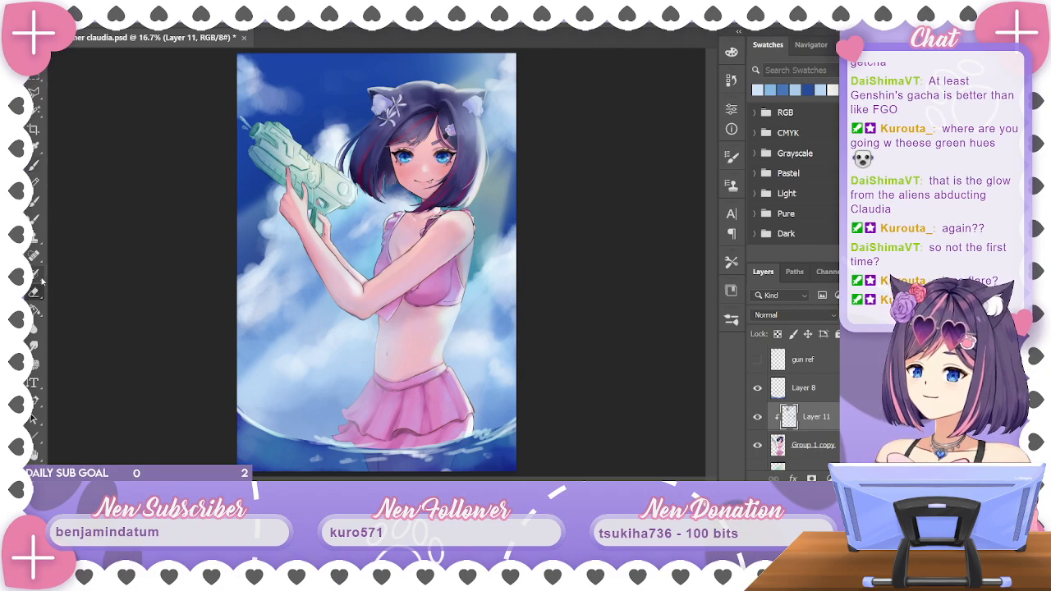
{"action": "left_click", "coordinate": [78, 21]}
{"action": "left_click", "coordinate": [403, 381]}
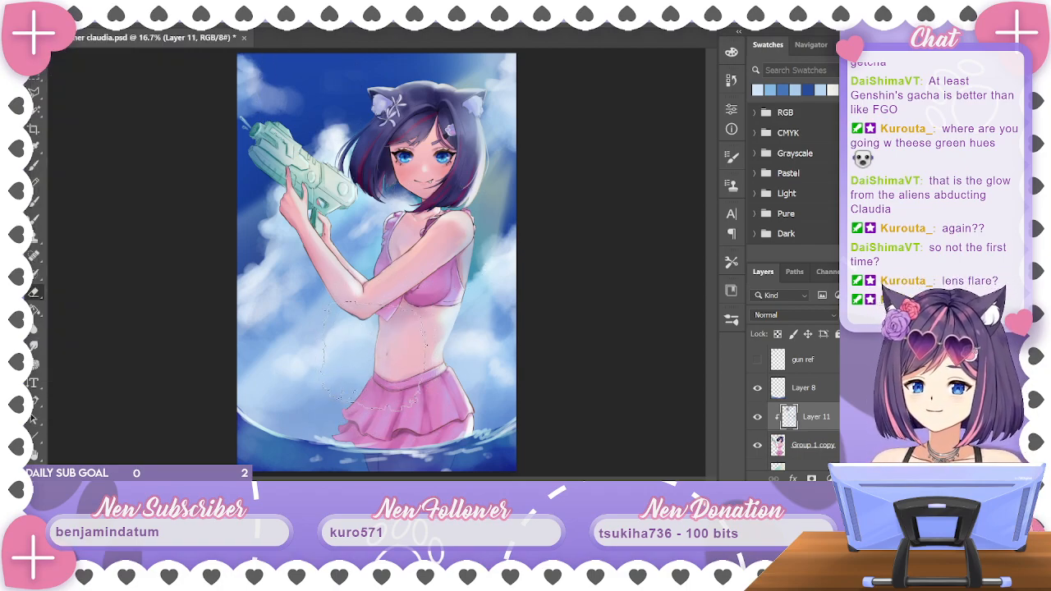
Compare the figure with and without the Layer 11 tint, viewing the whole painting at a small size
{"action": "left_click", "coordinate": [757, 418]}
{"action": "left_click", "coordinate": [756, 418]}
{"action": "key", "text": "ctrl+minus"}
{"action": "key", "text": "ctrl+minus"}
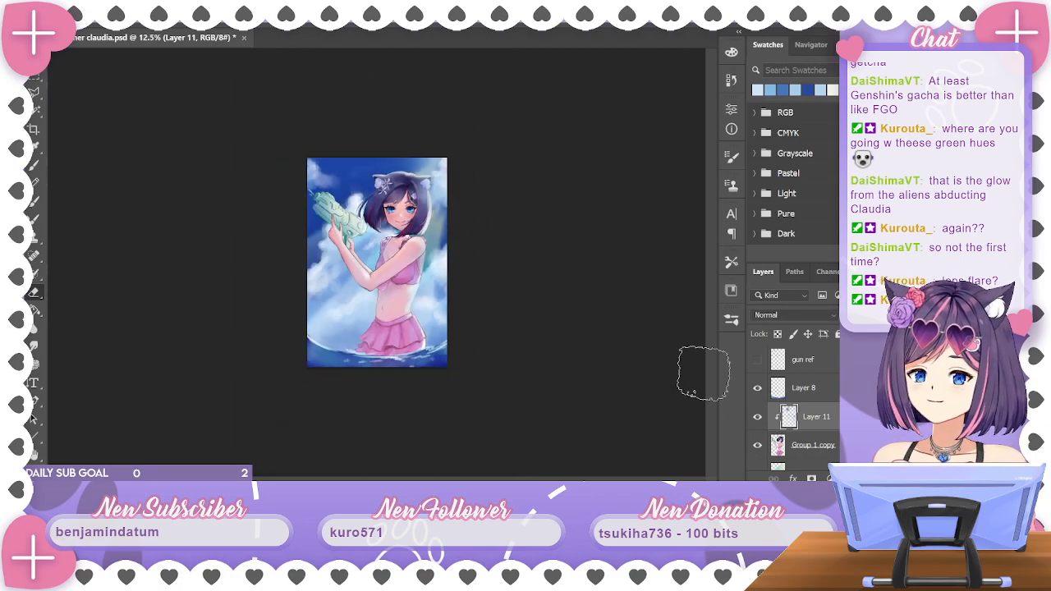
{"action": "left_click", "coordinate": [757, 419]}
{"action": "left_click", "coordinate": [757, 419]}
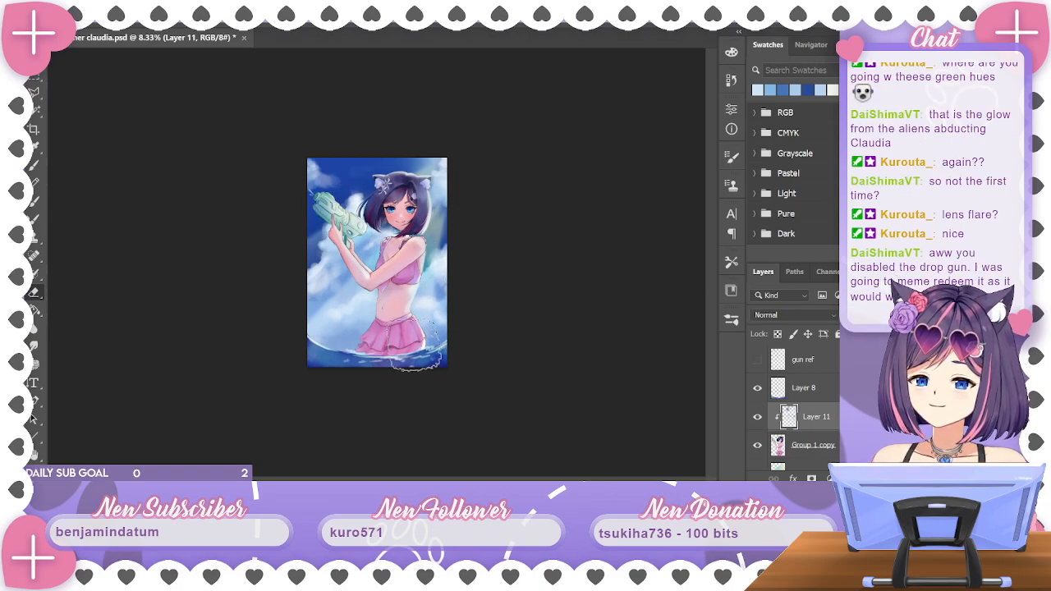
{"action": "left_click", "coordinate": [758, 420]}
{"action": "left_click", "coordinate": [758, 421]}
{"action": "left_click", "coordinate": [758, 420]}
{"action": "left_click", "coordinate": [757, 420]}
{"action": "left_click", "coordinate": [758, 419]}
{"action": "left_click", "coordinate": [758, 420]}
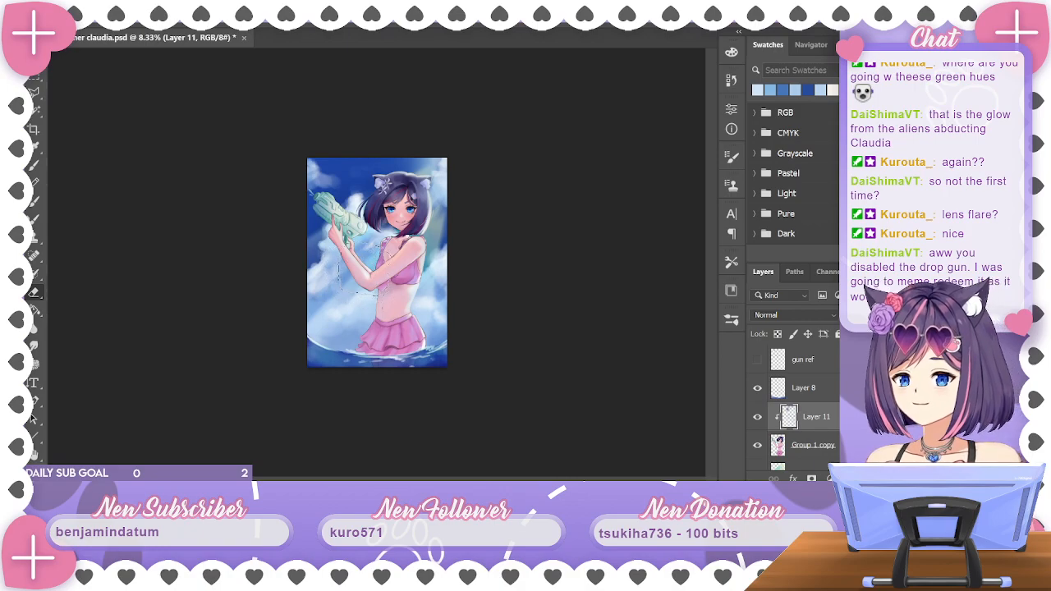
{"action": "left_click", "coordinate": [758, 421]}
{"action": "left_click", "coordinate": [758, 421]}
{"action": "left_click", "coordinate": [757, 421]}
{"action": "left_click", "coordinate": [757, 420]}
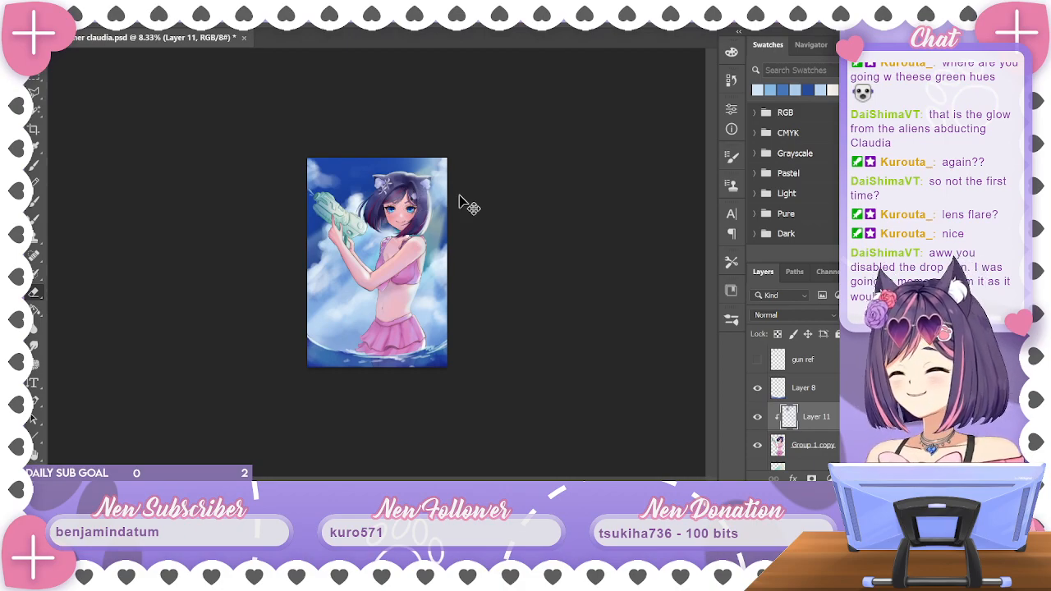
Try lassoing the water gun and deleting it from Group 1 copy, and undo the removal
{"action": "key", "text": "ctrl+plus"}
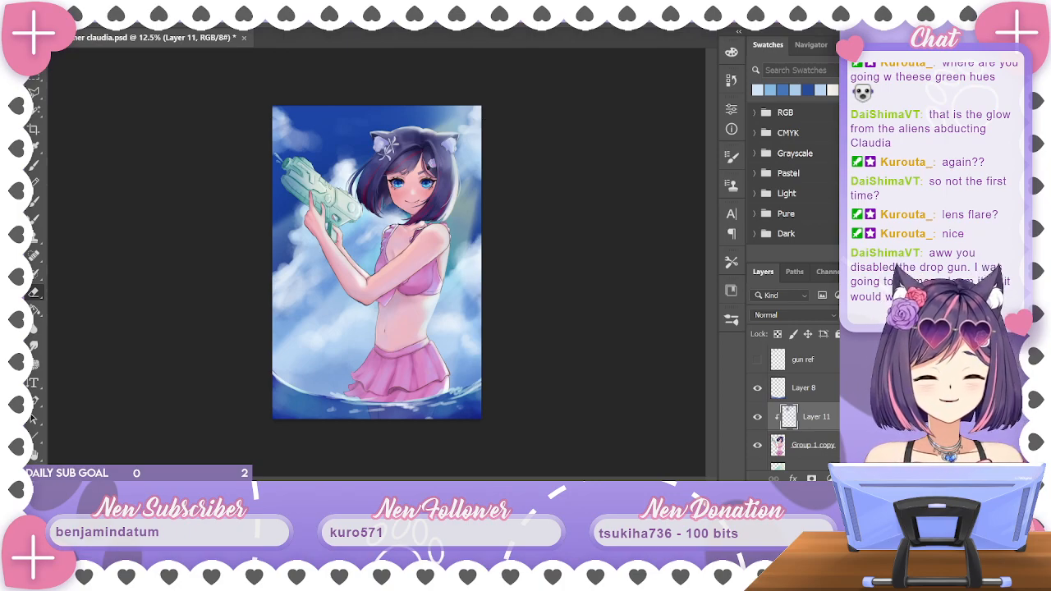
{"action": "left_click", "coordinate": [812, 446], "text": "shift"}
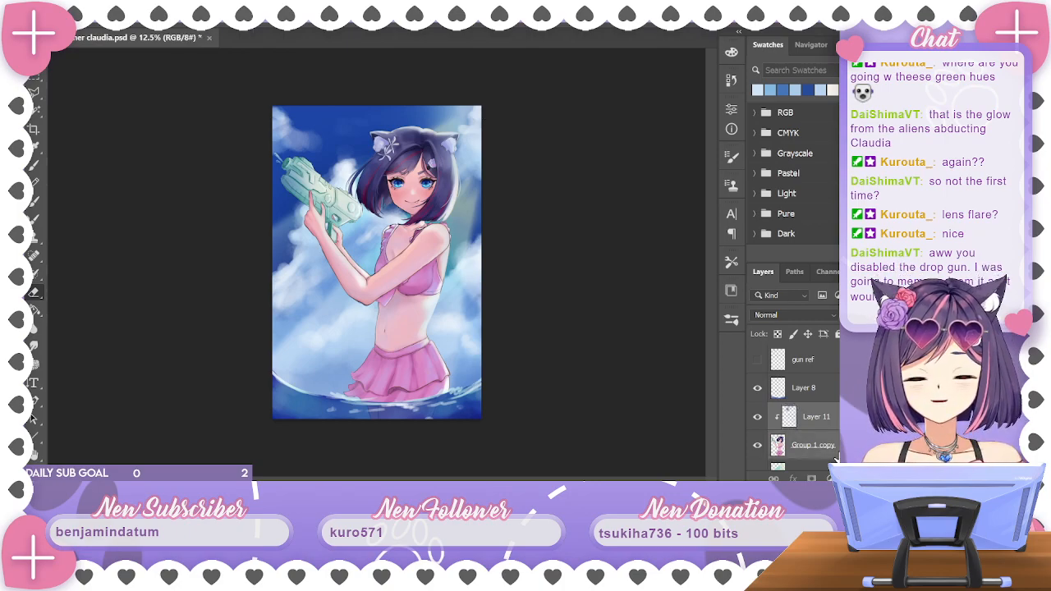
{"action": "left_click", "coordinate": [35, 94]}
{"action": "left_click_drag", "start_coordinate": [34, 94], "coordinate": [107, 89]}
{"action": "mouse_move", "coordinate": [324, 215]}
{"action": "left_mouse_down"}
{"action": "mouse_move", "coordinate": [362, 233]}
{"action": "mouse_move", "coordinate": [339, 164]}
{"action": "mouse_move", "coordinate": [252, 152]}
{"action": "mouse_move", "coordinate": [295, 216]}
{"action": "left_mouse_up"}
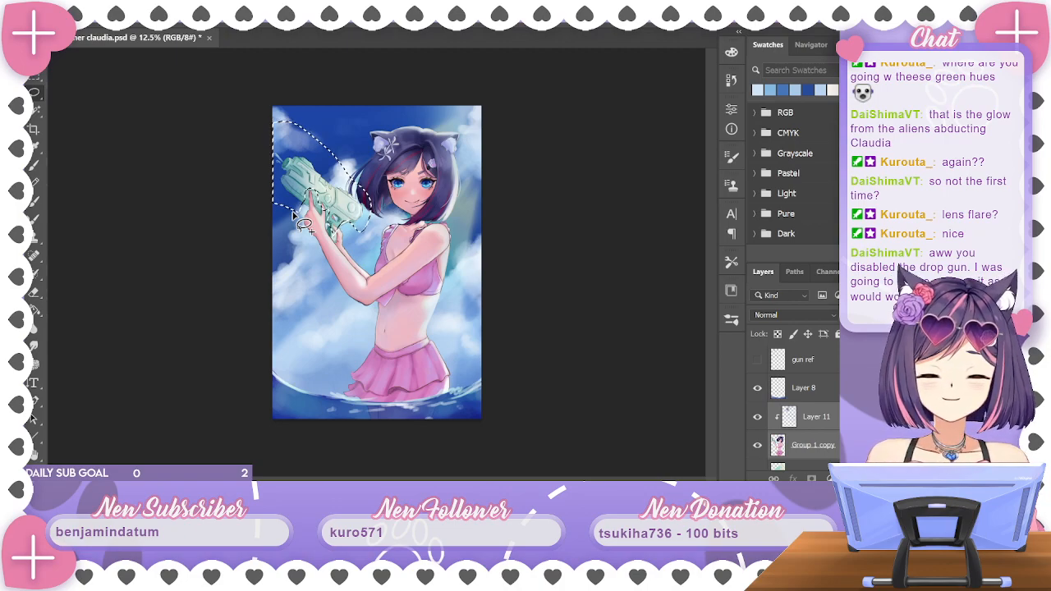
{"action": "left_click", "coordinate": [809, 444]}
{"action": "key", "text": "Delete"}
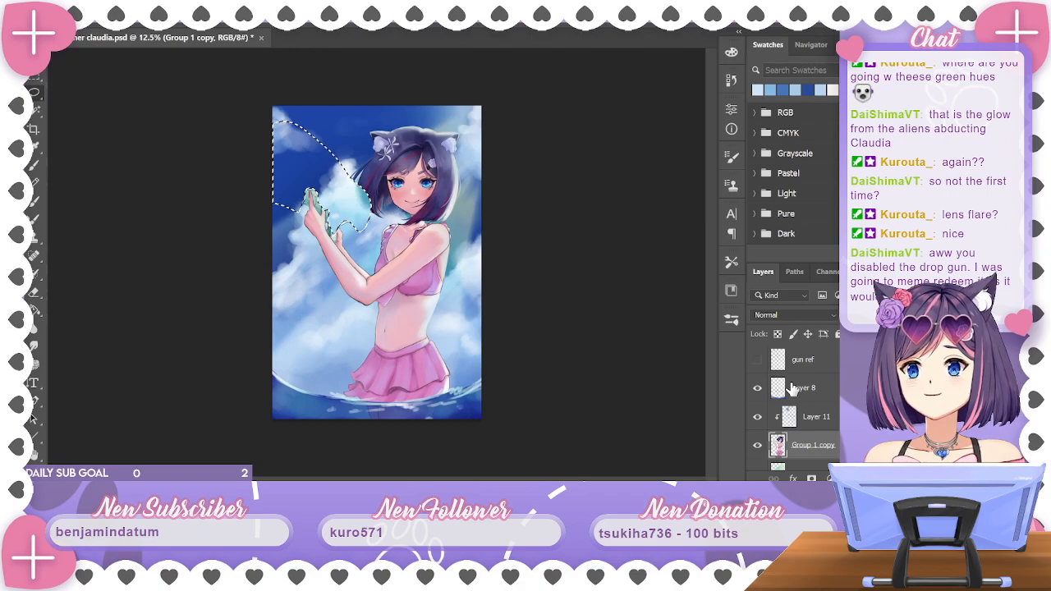
{"action": "key", "text": "ctrl+d"}
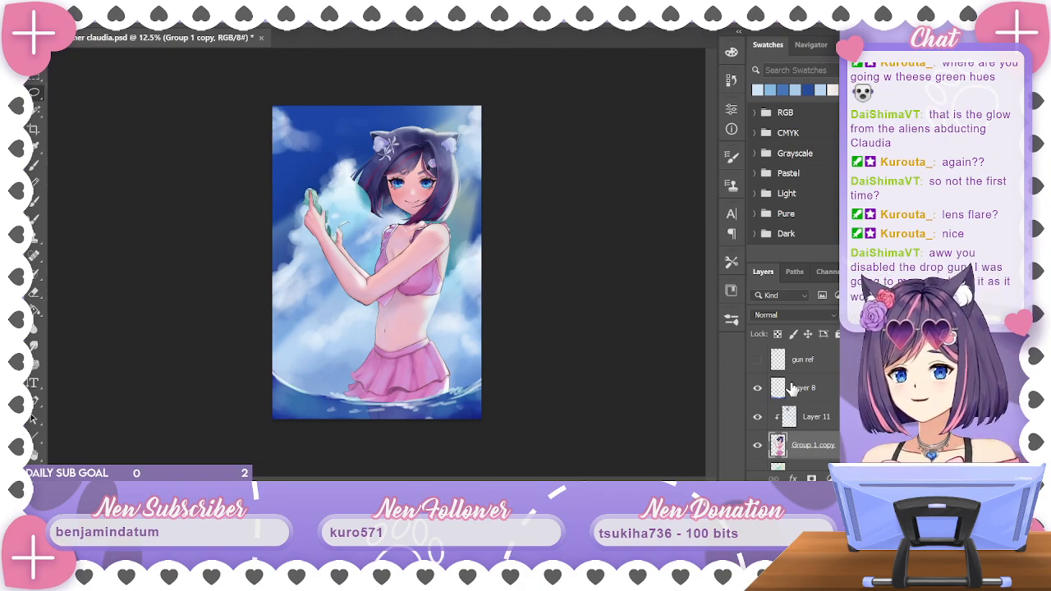
{"action": "key", "text": "ctrl+plus"}
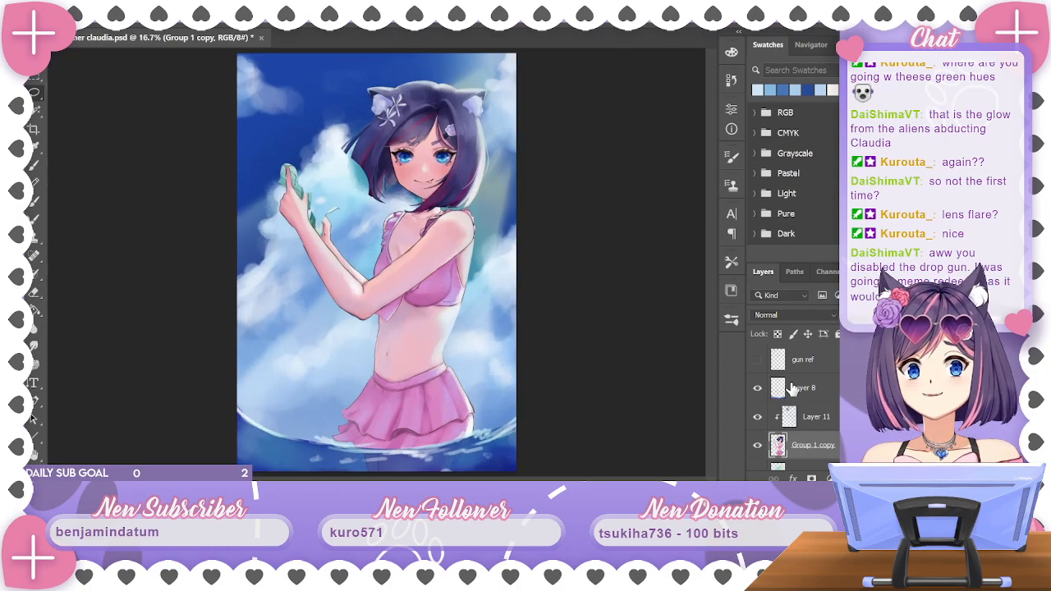
{"action": "key", "text": "ctrl+z"}
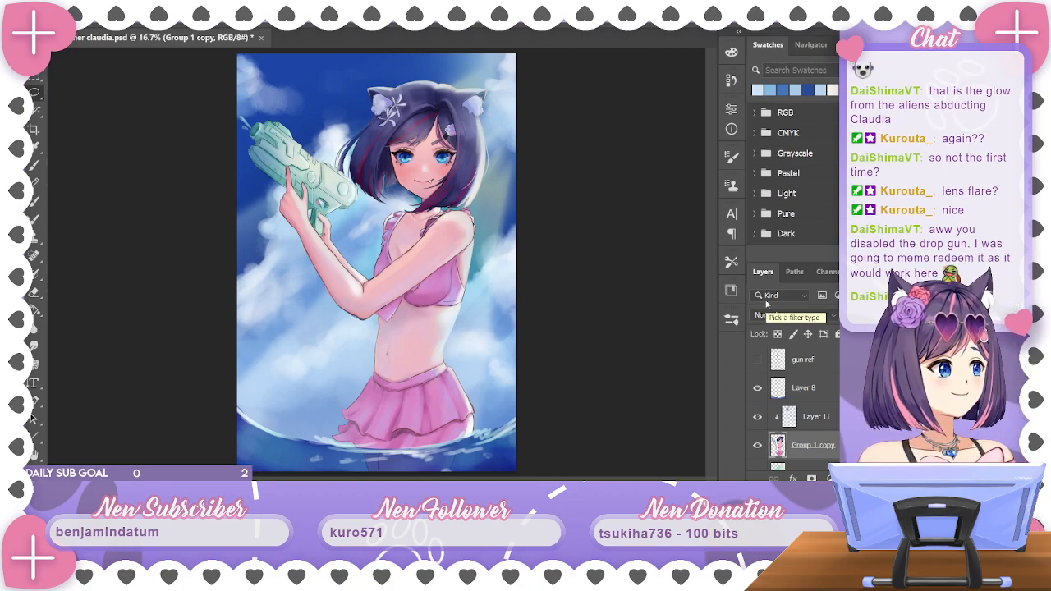
Add a new layer between Group 1 copy and Layer 10, and clear the leftover lasso selection around the gun
{"action": "key", "text": "alt+bracketright"}
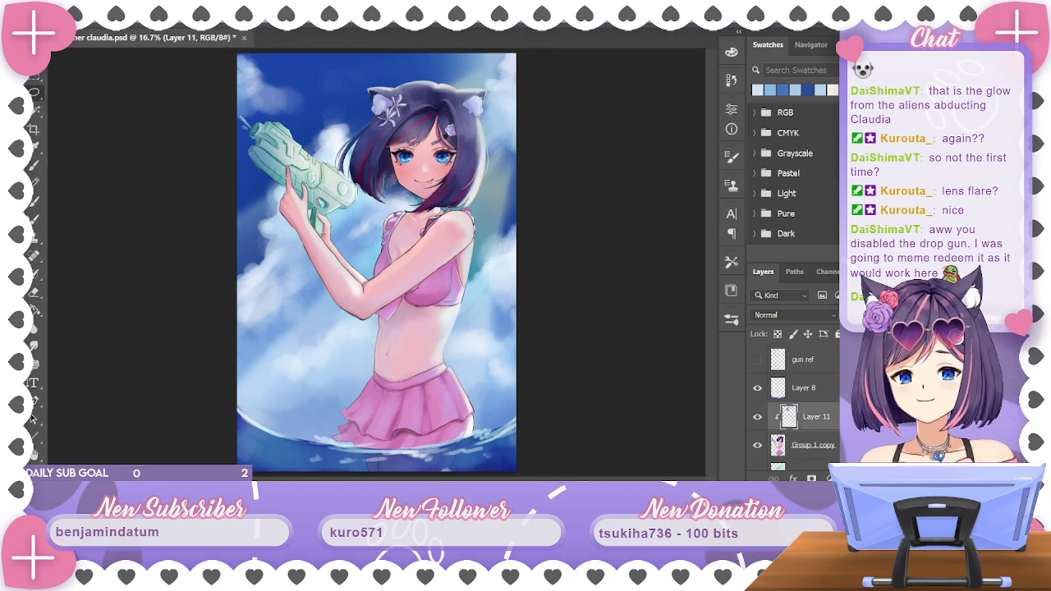
{"action": "key", "text": "alt+bracketleft"}
{"action": "key", "text": "alt+bracketleft"}
{"action": "key", "text": "alt+bracketleft"}
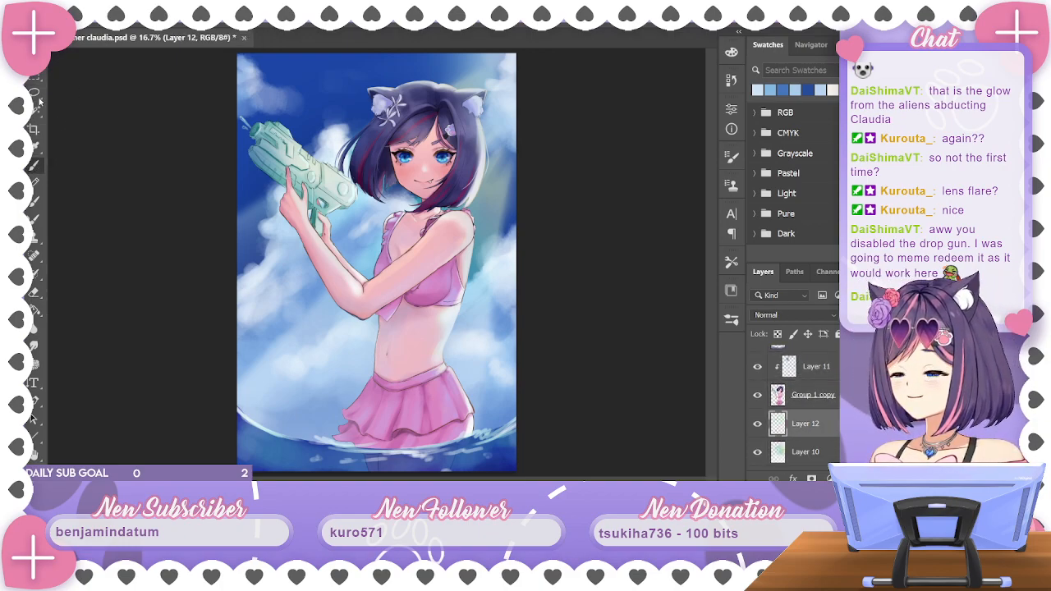
{"action": "mouse_move", "coordinate": [517, 90]}
{"action": "left_mouse_down"}
{"action": "mouse_move", "coordinate": [490, 80]}
{"action": "mouse_move", "coordinate": [526, 121]}
{"action": "left_mouse_up"}
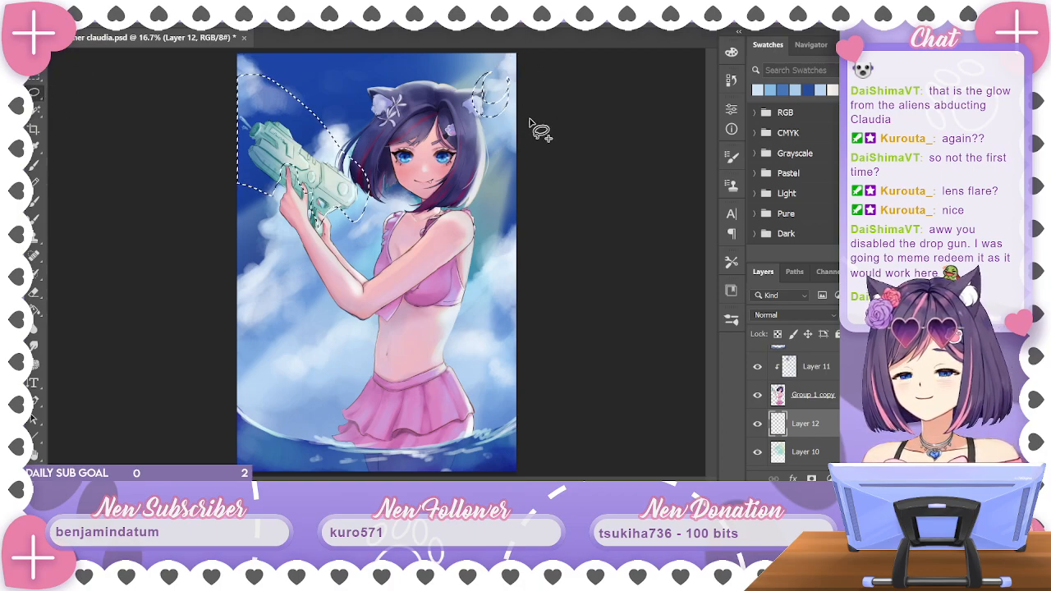
{"action": "key", "text": "ctrl+d"}
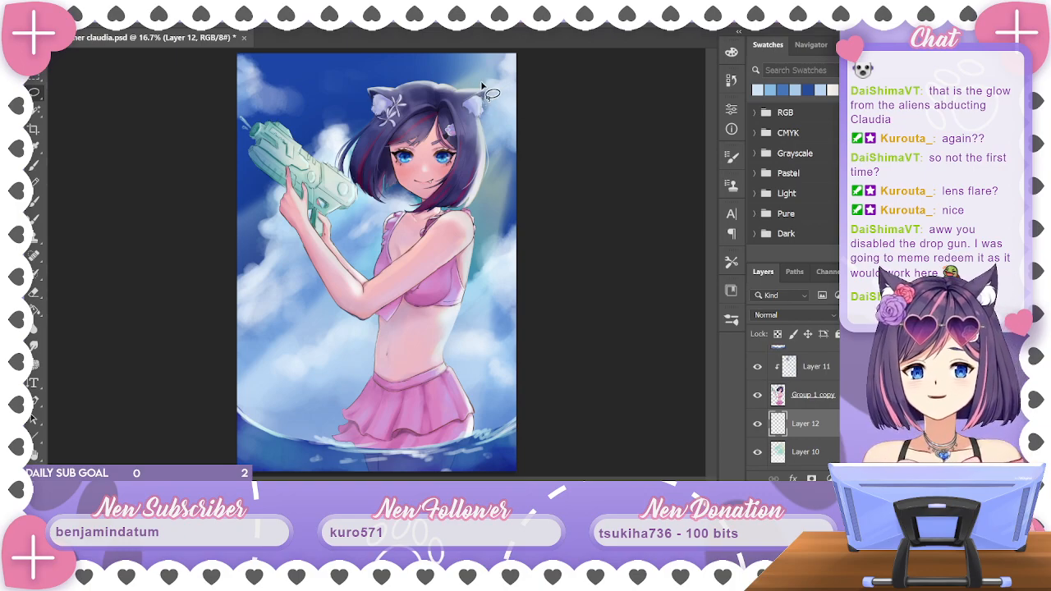
Lasso crescent shapes beside the figure's ear and hair, softly fill them with light blue on Layer 12, and deselect
{"action": "left_click_drag", "start_coordinate": [504, 86], "coordinate": [476, 110]}
{"action": "key", "text": "ctrl+d"}
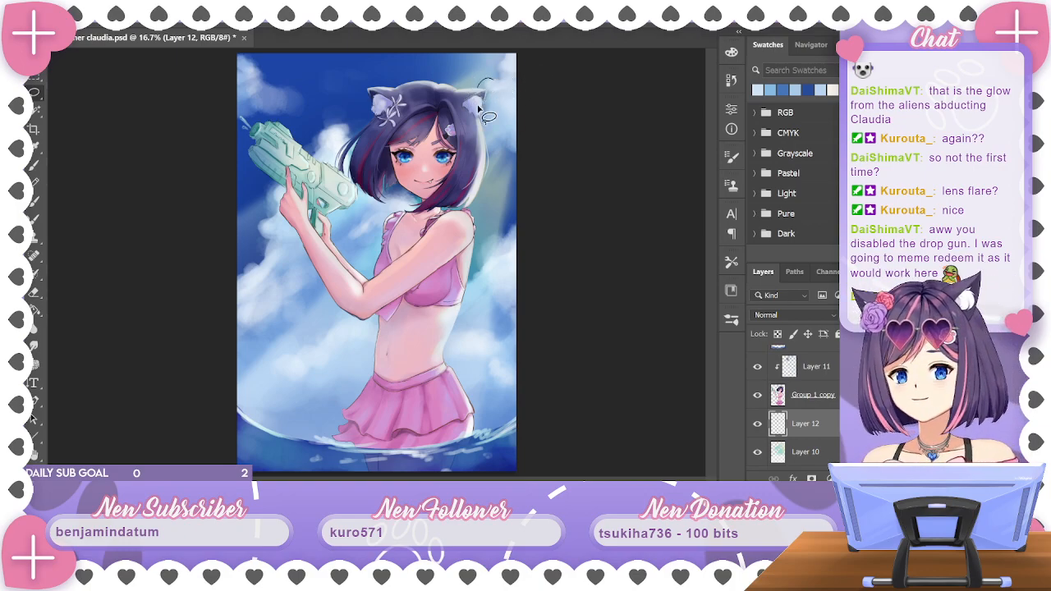
{"action": "mouse_move", "coordinate": [492, 84]}
{"action": "left_mouse_down"}
{"action": "mouse_move", "coordinate": [447, 119]}
{"action": "mouse_move", "coordinate": [496, 156]}
{"action": "mouse_move", "coordinate": [451, 160]}
{"action": "mouse_move", "coordinate": [452, 84]}
{"action": "left_mouse_up"}
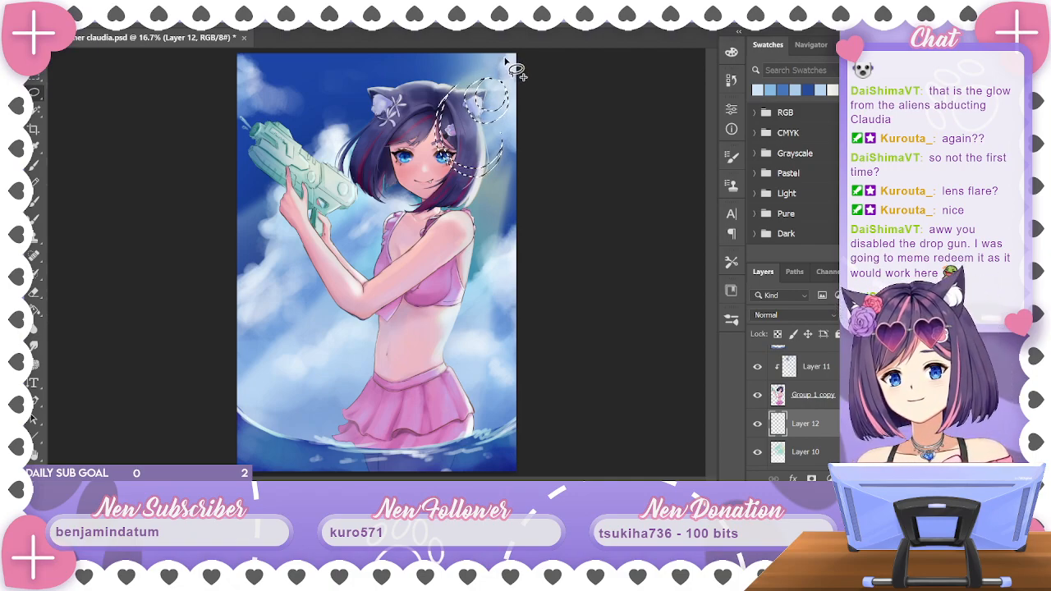
{"action": "key", "text": "b"}
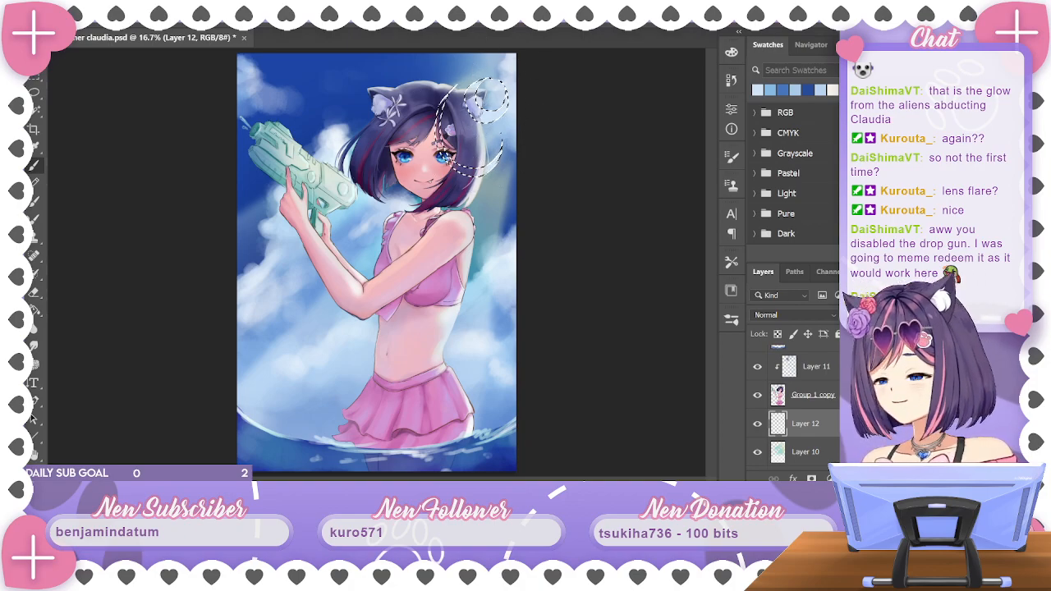
{"action": "key", "text": "ctrl+d"}
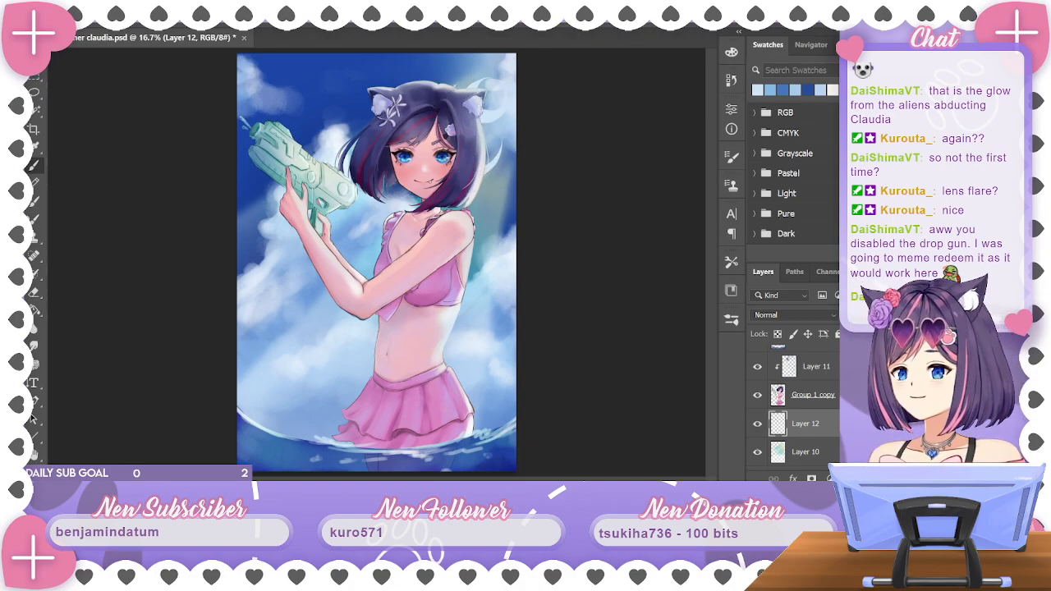
Soften the light crescents on Layer 12 with a Gaussian Blur and return to the Brush
{"action": "left_click", "coordinate": [215, 10]}
{"action": "mouse_move", "coordinate": [271, 175]}
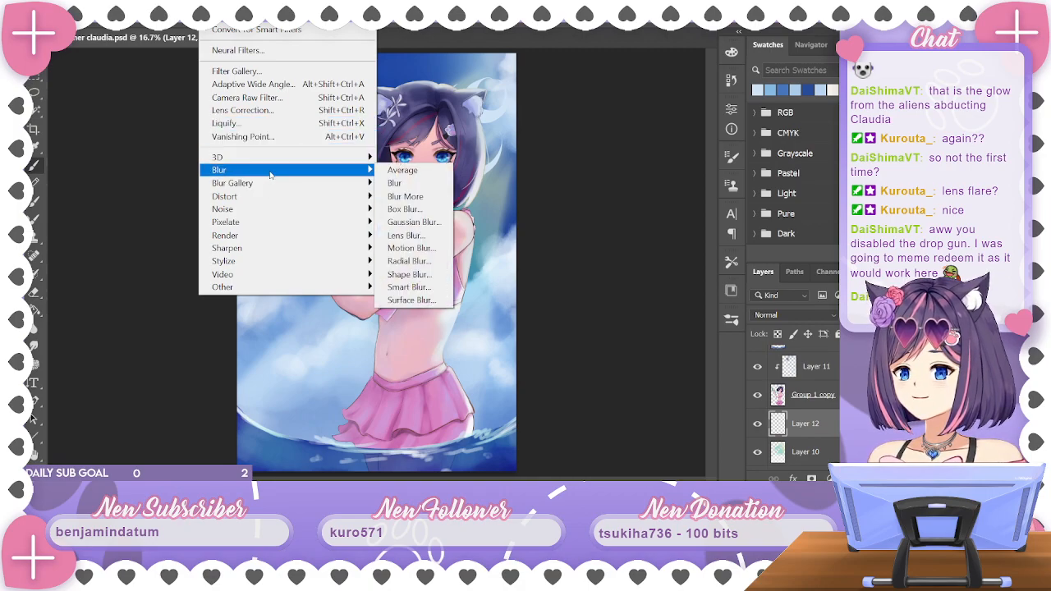
{"action": "left_click", "coordinate": [426, 223]}
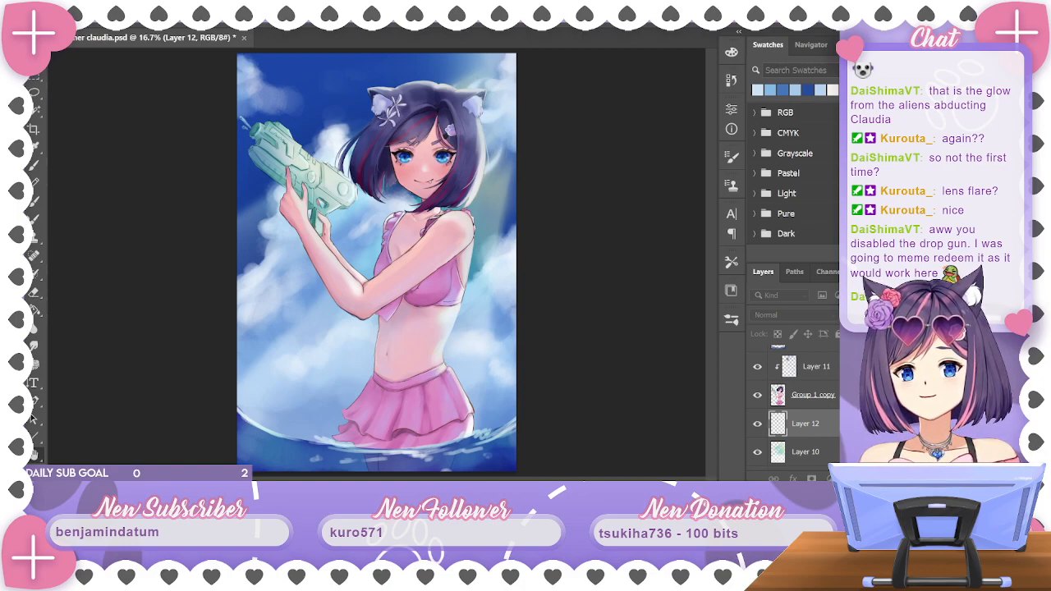
{"action": "key", "text": "b"}
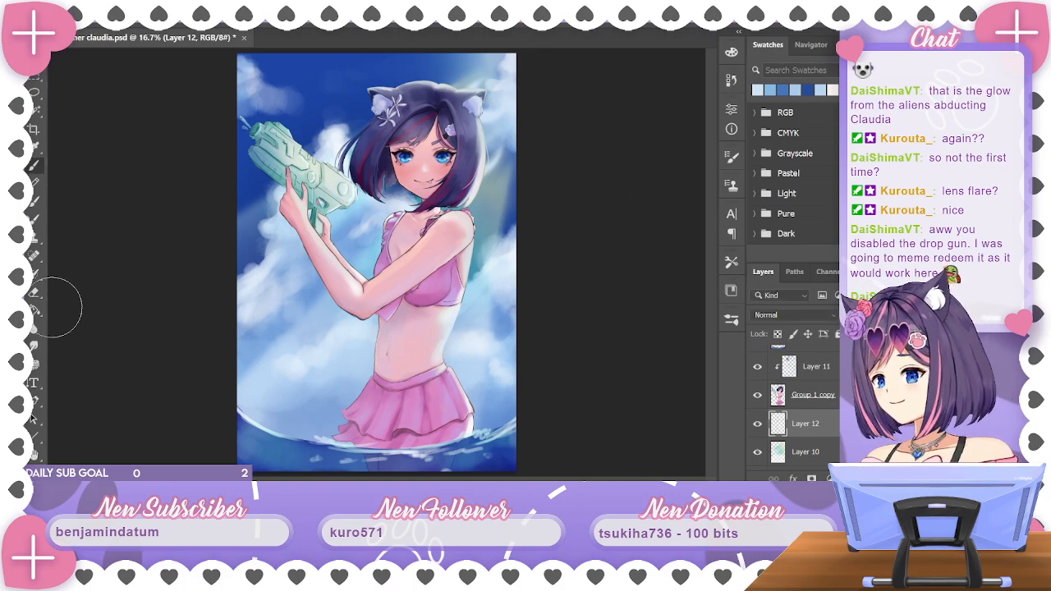
Review the whole painting at a reduced size and save the document
{"action": "left_click", "coordinate": [34, 283]}
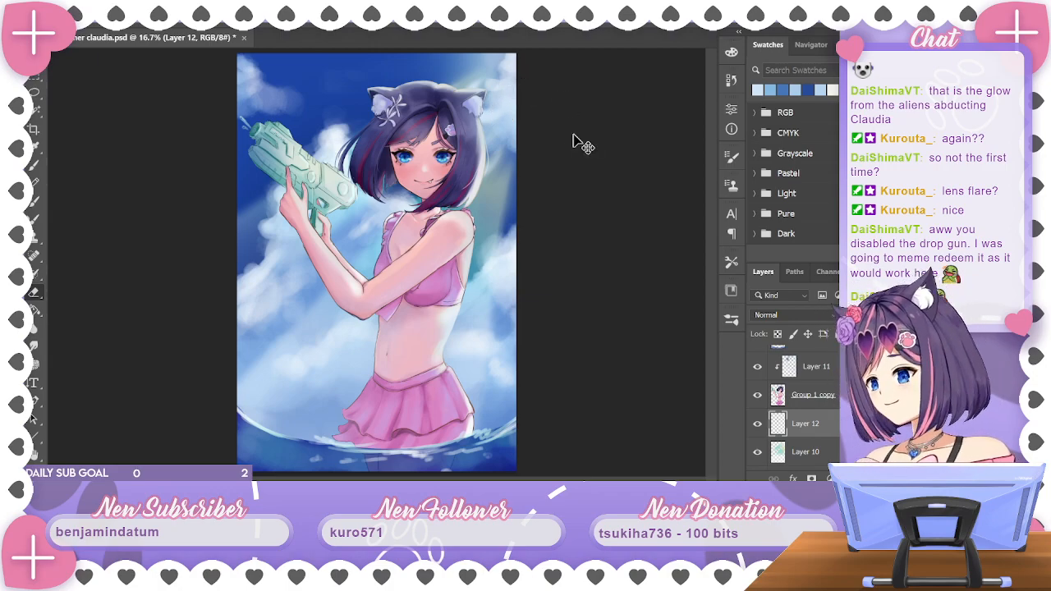
{"action": "key", "text": "ctrl+minus"}
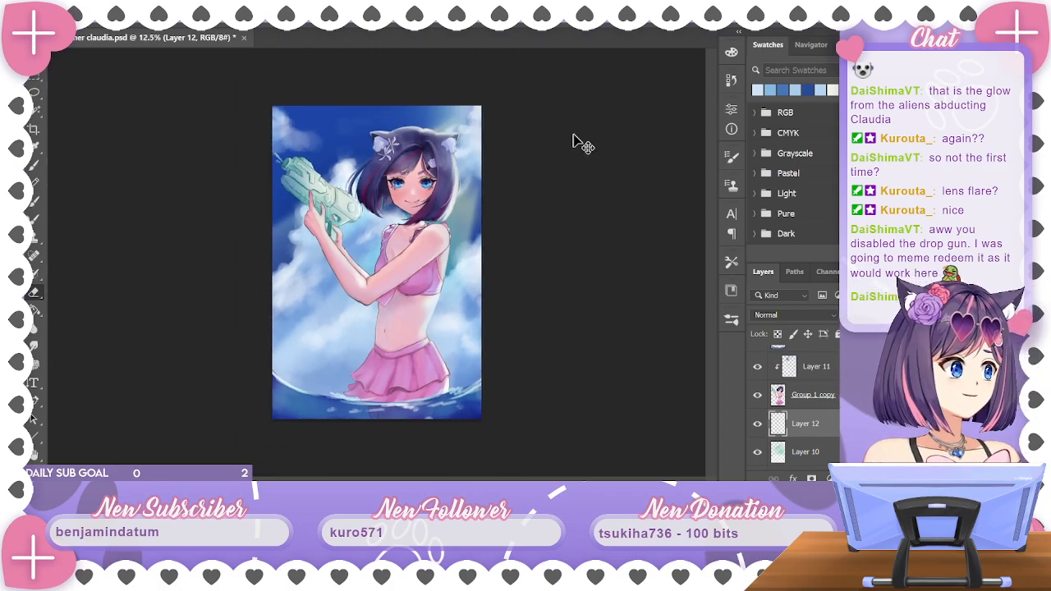
{"action": "key", "text": "ctrl+minus"}
{"action": "key", "text": "ctrl+plus"}
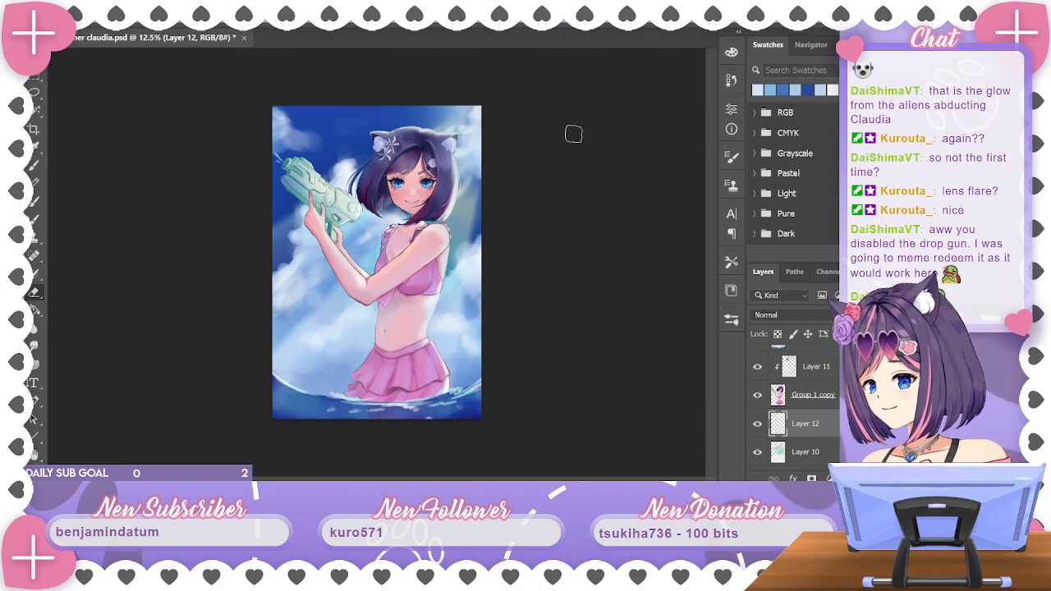
{"action": "key", "text": "ctrl+minus"}
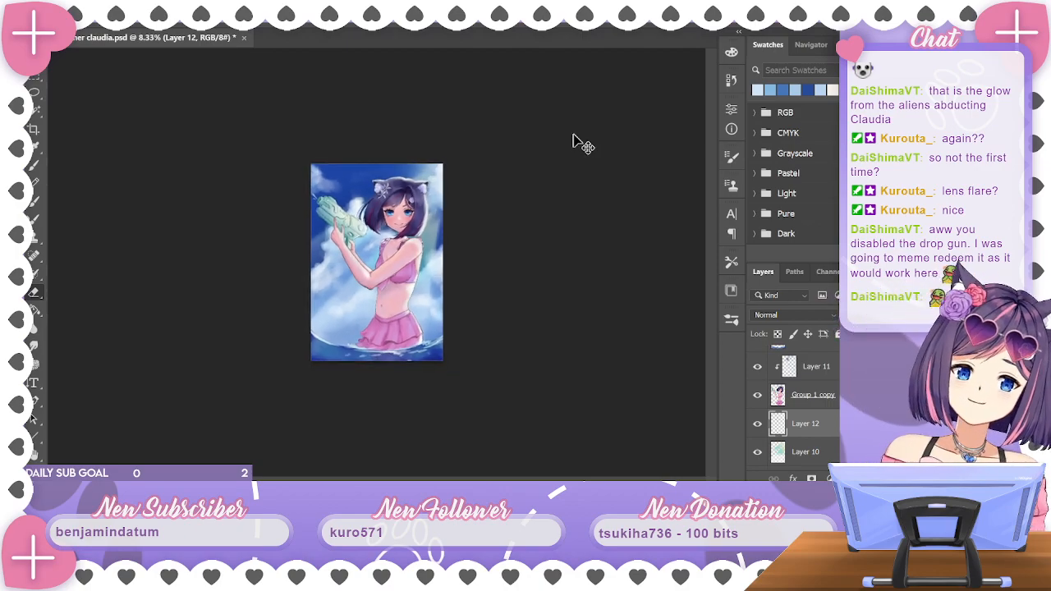
{"action": "key", "text": "ctrl+plus"}
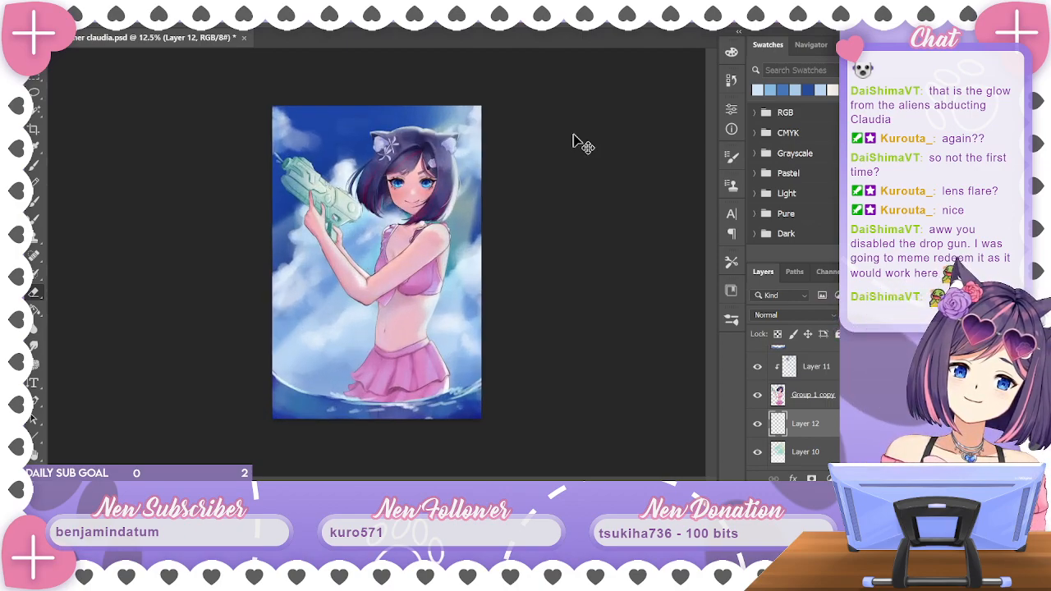
{"action": "key", "text": "ctrl+s"}
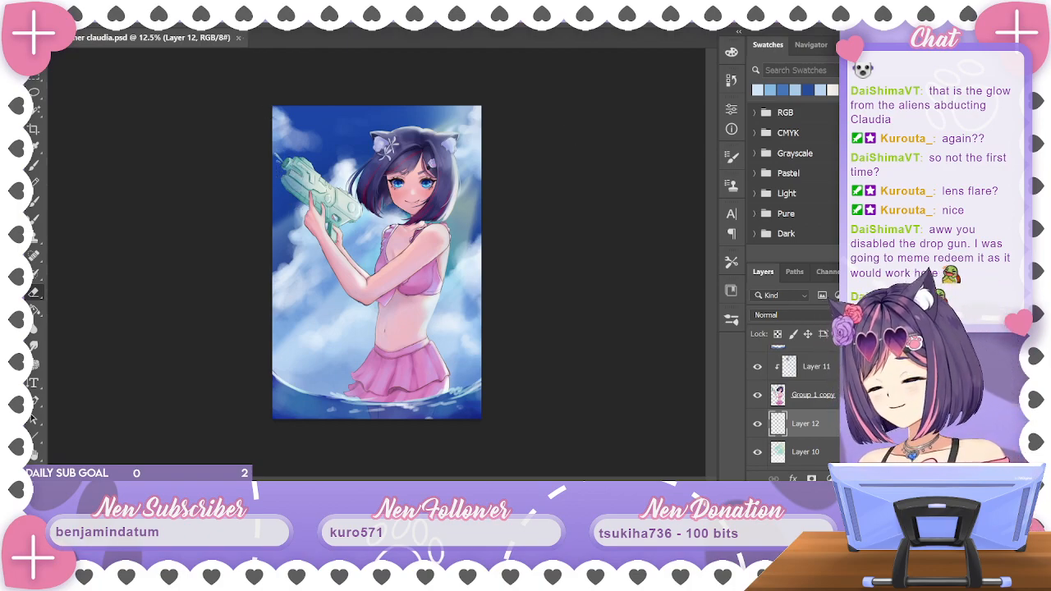
Touch up the water gun on Group 1 copy with sampled teal and the Block Painter_Sick Blender! brush, and save the document
{"action": "left_click", "coordinate": [813, 396]}
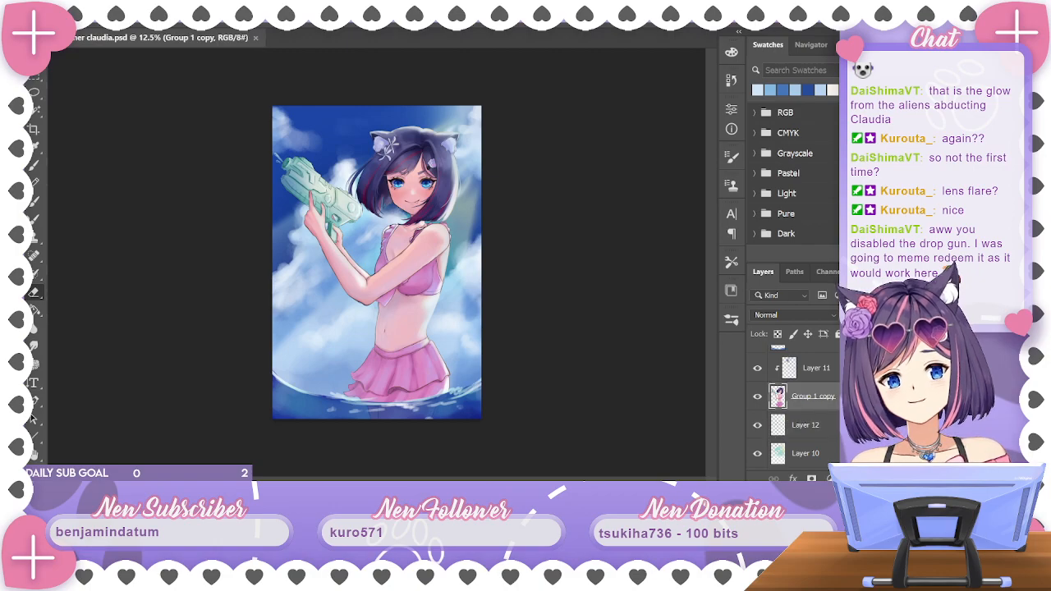
{"action": "left_click", "coordinate": [36, 162]}
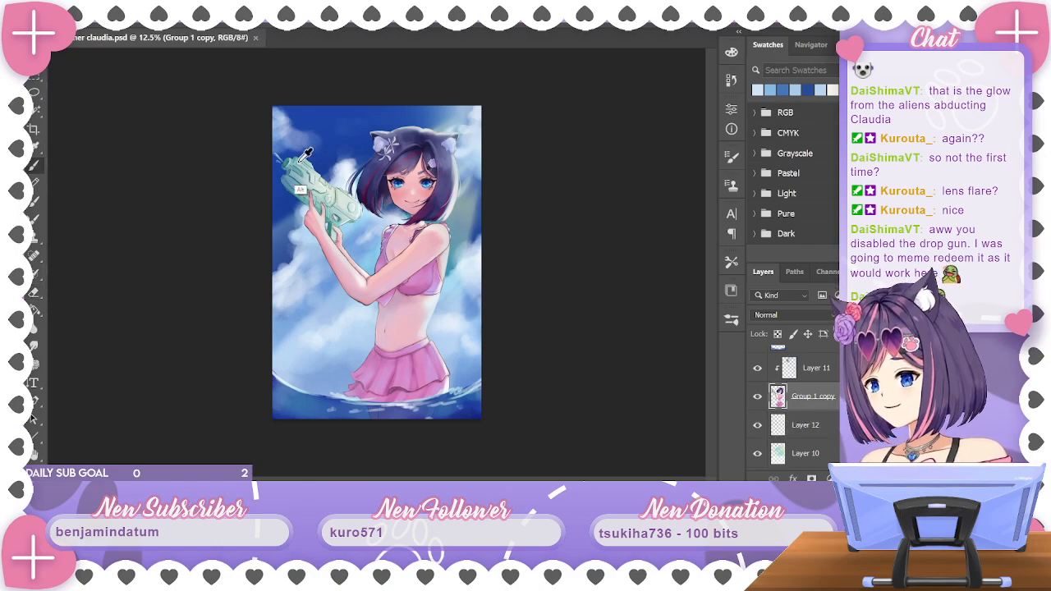
{"action": "left_click", "coordinate": [64, 20]}
{"action": "left_click", "coordinate": [163, 338]}
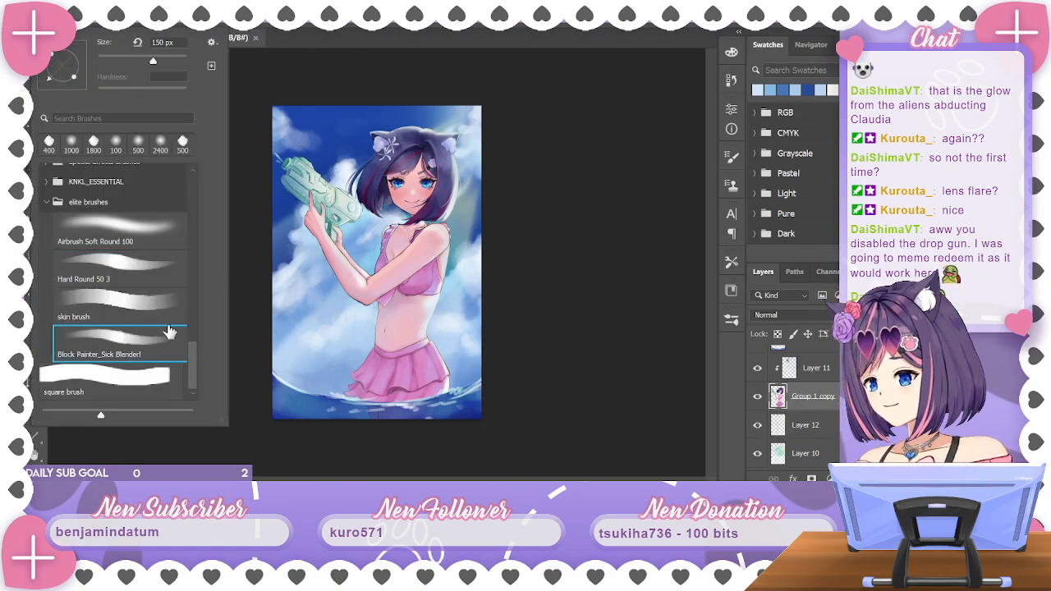
{"action": "key", "text": "Return"}
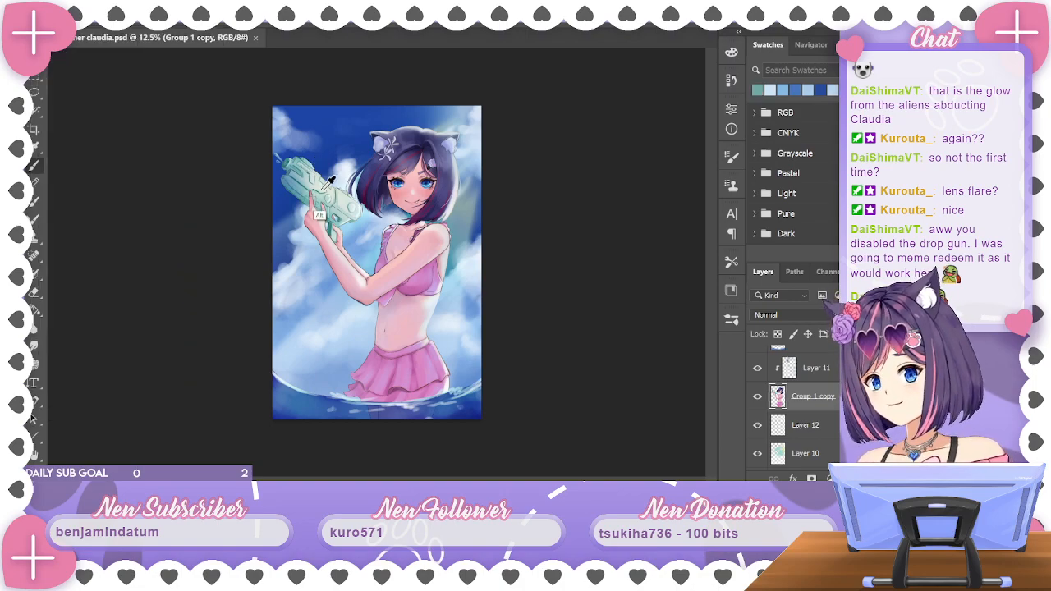
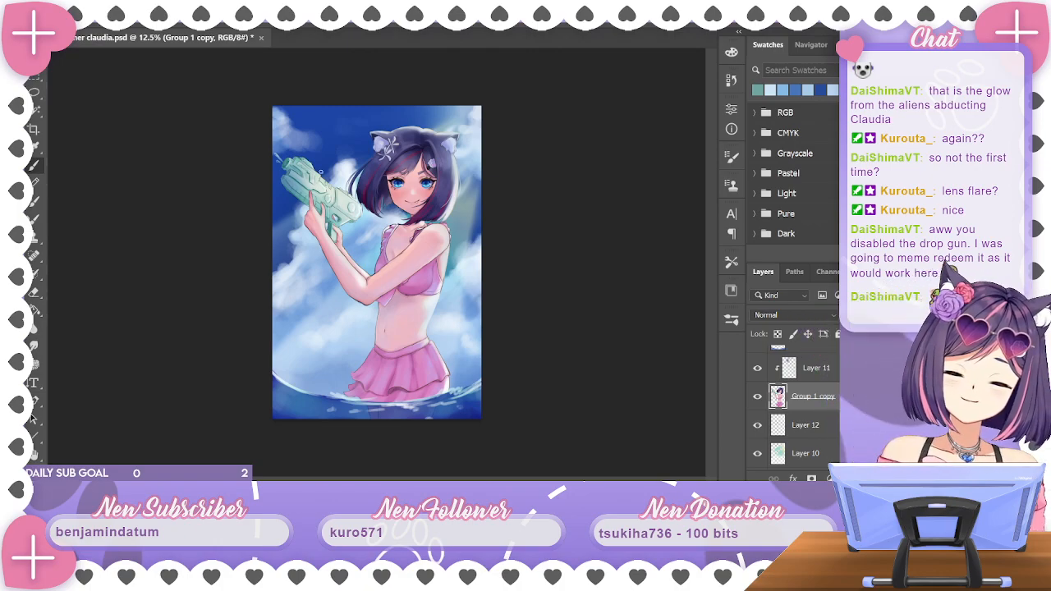
{"action": "key", "text": "ctrl+s"}
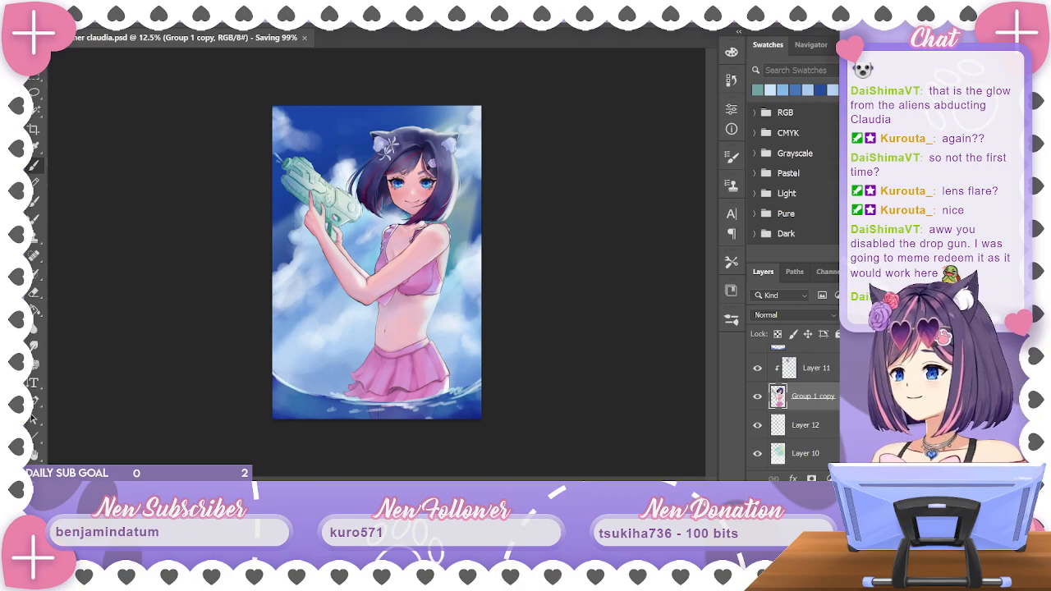
Check Group 1 copy and Layer 8 by toggling their visibility, and add a new layer directly above Layer 8
{"action": "key", "text": "ctrl+plus"}
{"action": "key", "text": "ctrl+plus"}
{"action": "key", "text": "ctrl+plus"}
{"action": "left_click_drag", "start_coordinate": [610, 349], "coordinate": [645, 98]}
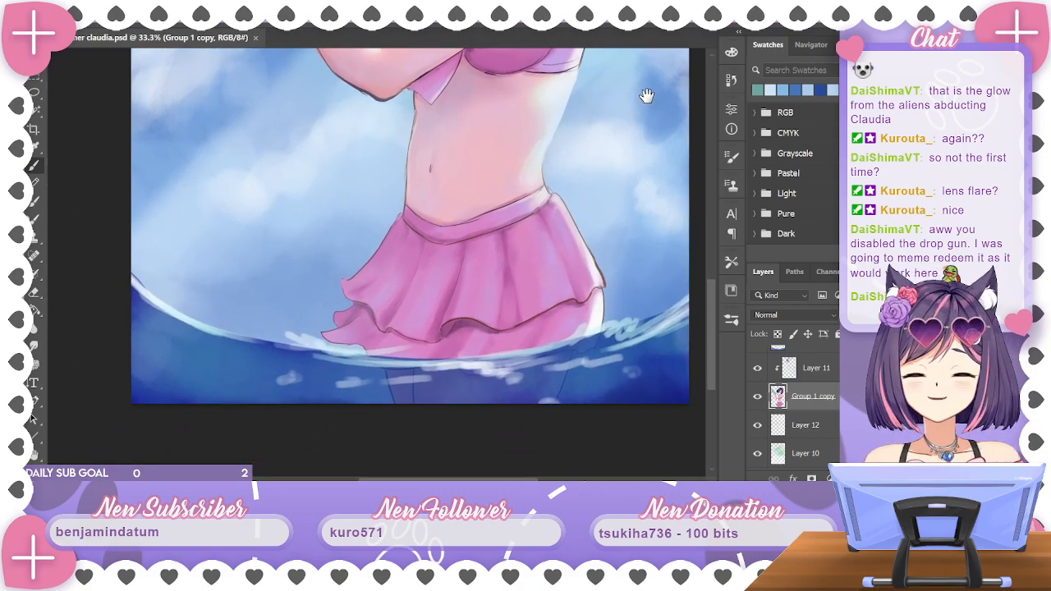
{"action": "scroll", "coordinate": [796, 411], "scroll_direction": "down", "scroll_amount": 2}
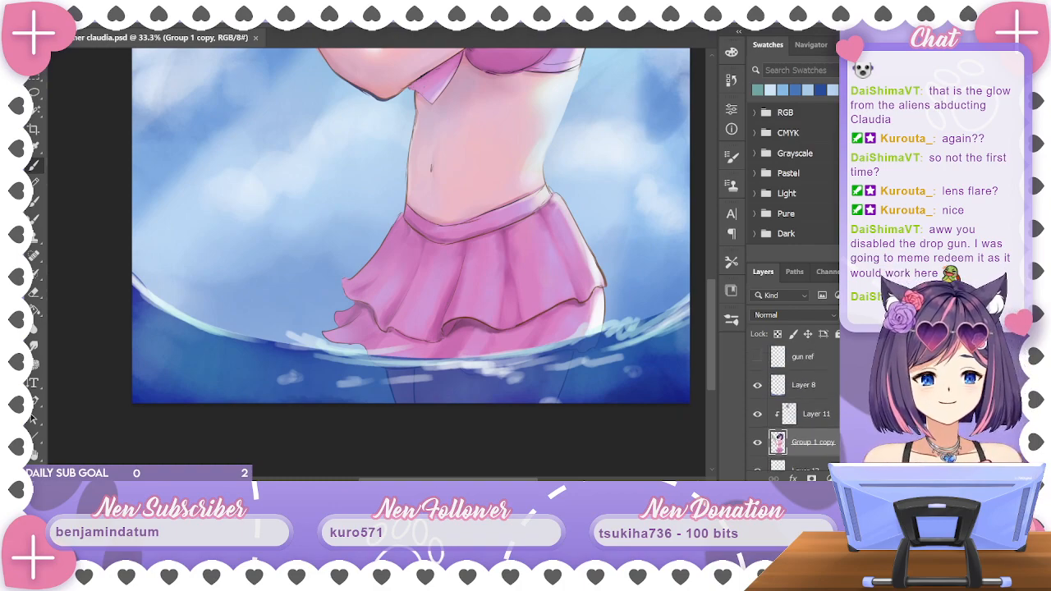
{"action": "scroll", "coordinate": [797, 406], "scroll_direction": "up", "scroll_amount": 3}
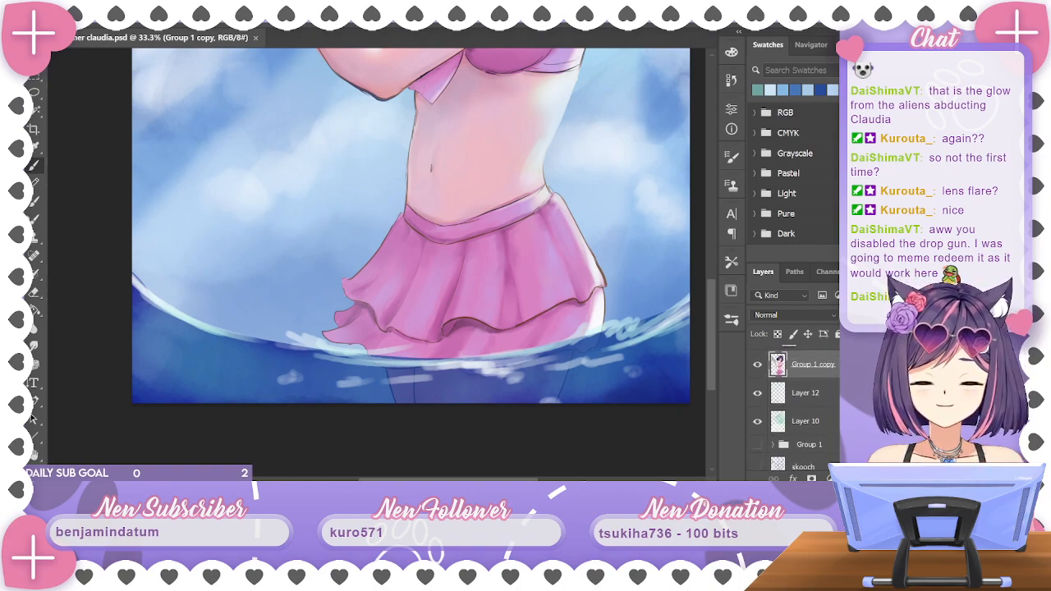
{"action": "scroll", "coordinate": [796, 411], "scroll_direction": "up", "scroll_amount": 1}
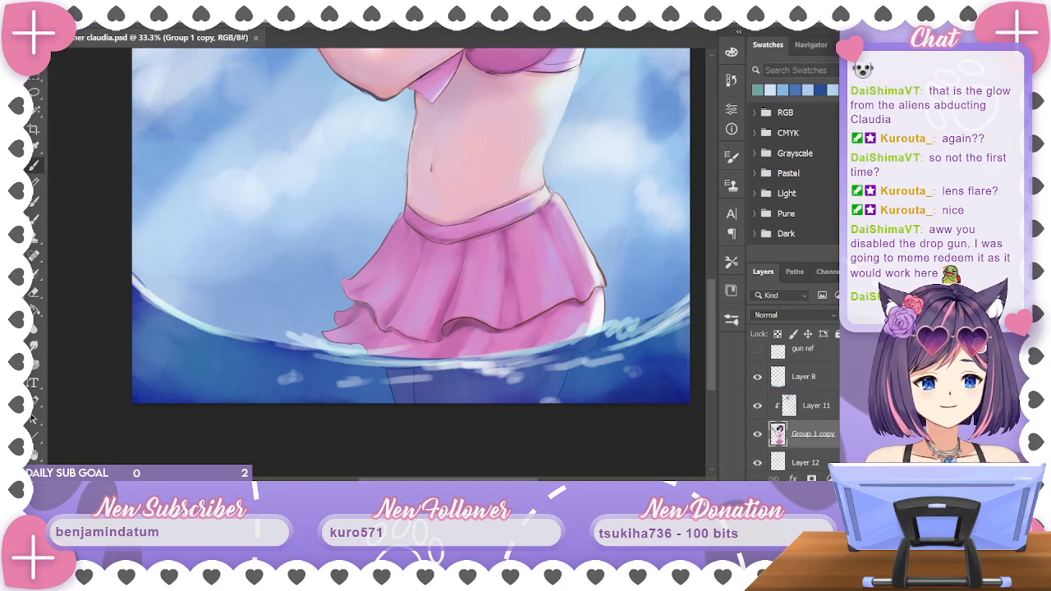
{"action": "left_click", "coordinate": [757, 435]}
{"action": "left_click", "coordinate": [757, 435]}
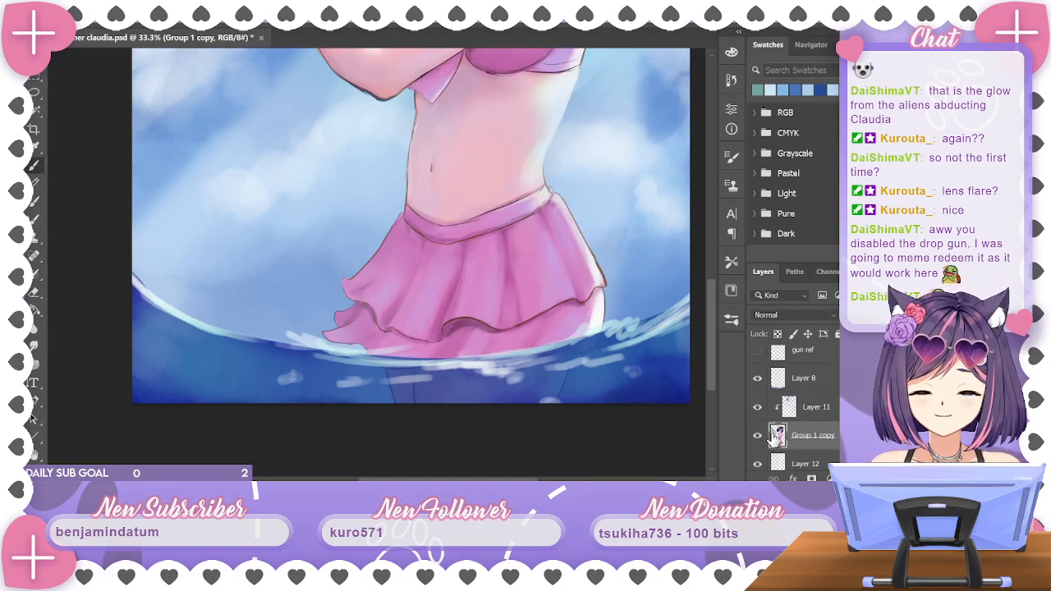
{"action": "left_click", "coordinate": [800, 378]}
{"action": "left_click", "coordinate": [757, 378]}
{"action": "left_click", "coordinate": [757, 378]}
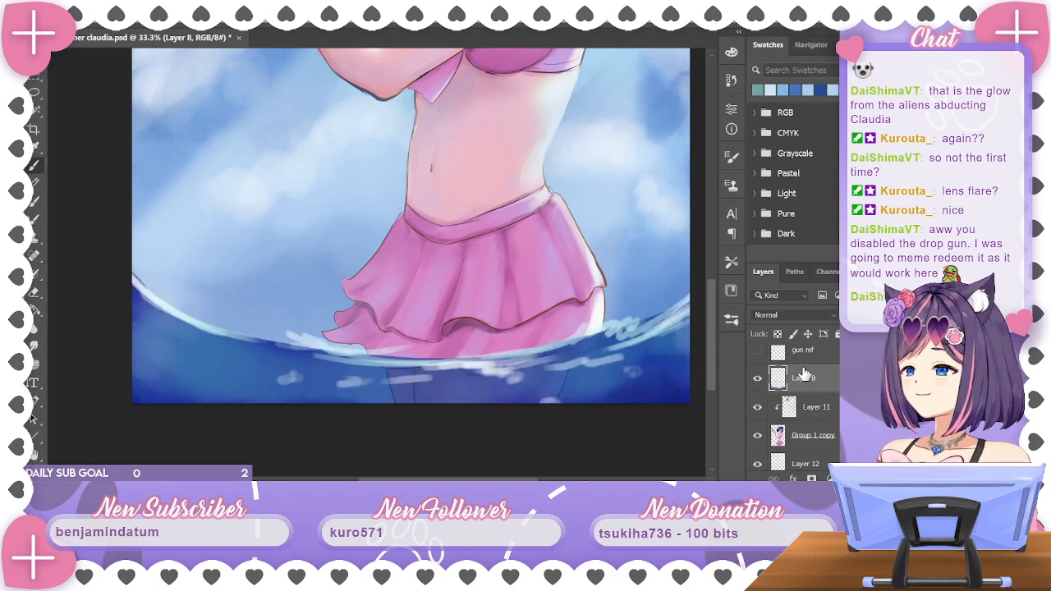
{"action": "left_click", "coordinate": [866, 478]}
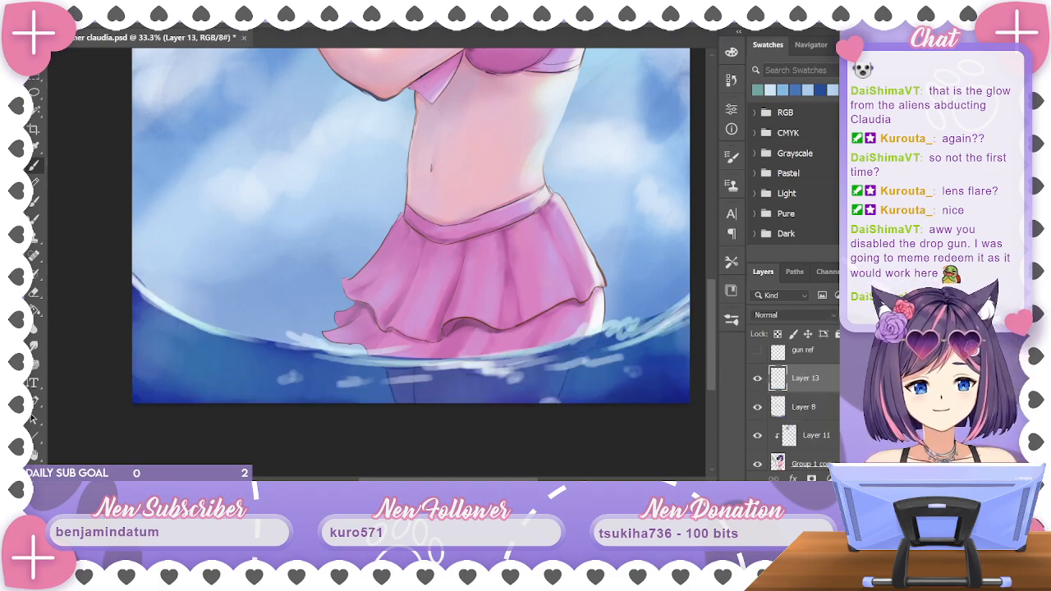
Lasso the water area below the curved waterline, hide Layer 8, fill the selection with dark blue on Layer 13, and deselect
{"action": "left_click_drag", "start_coordinate": [580, 239], "coordinate": [462, 159]}
{"action": "key", "text": "ctrl+minus"}
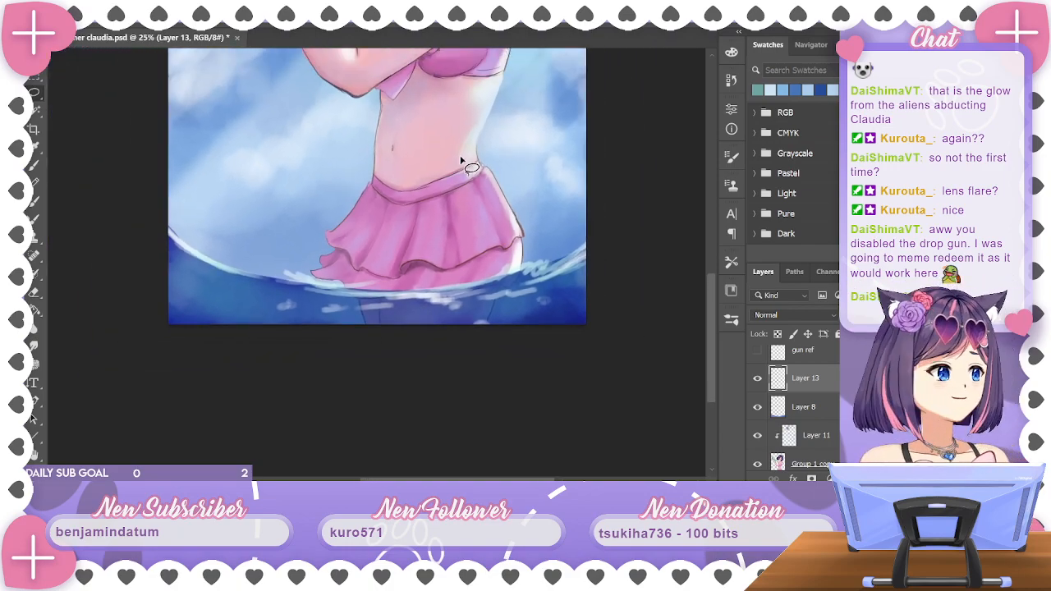
{"action": "left_click_drag", "start_coordinate": [515, 185], "coordinate": [472, 176]}
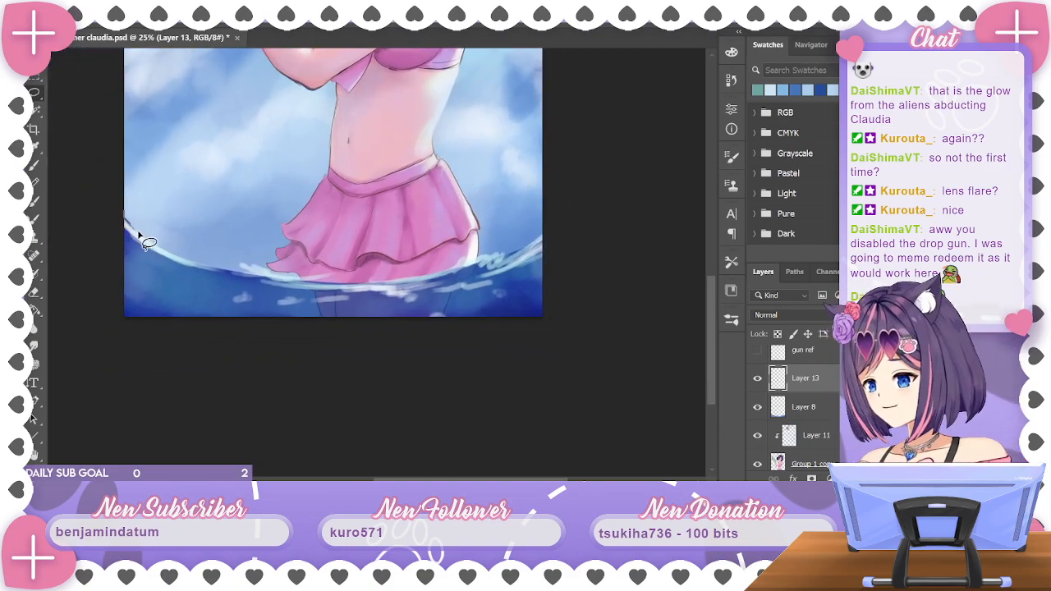
{"action": "mouse_move", "coordinate": [231, 274]}
{"action": "left_mouse_down"}
{"action": "mouse_move", "coordinate": [390, 279]}
{"action": "mouse_move", "coordinate": [505, 252]}
{"action": "mouse_move", "coordinate": [610, 200]}
{"action": "mouse_move", "coordinate": [510, 393]}
{"action": "mouse_move", "coordinate": [145, 390]}
{"action": "mouse_move", "coordinate": [100, 269]}
{"action": "left_mouse_up"}
{"action": "left_click", "coordinate": [35, 310]}
{"action": "left_click", "coordinate": [757, 406]}
{"action": "key", "text": "alt+BackSpace"}
{"action": "left_click_drag", "start_coordinate": [588, 263], "coordinate": [640, 336]}
{"action": "key", "text": "ctrl+d"}
Lock Layer 13's transparent pixels and set up a large soft airbrush with the teal swatch
{"action": "key", "text": "ctrl+plus"}
{"action": "key", "text": "ctrl+minus"}
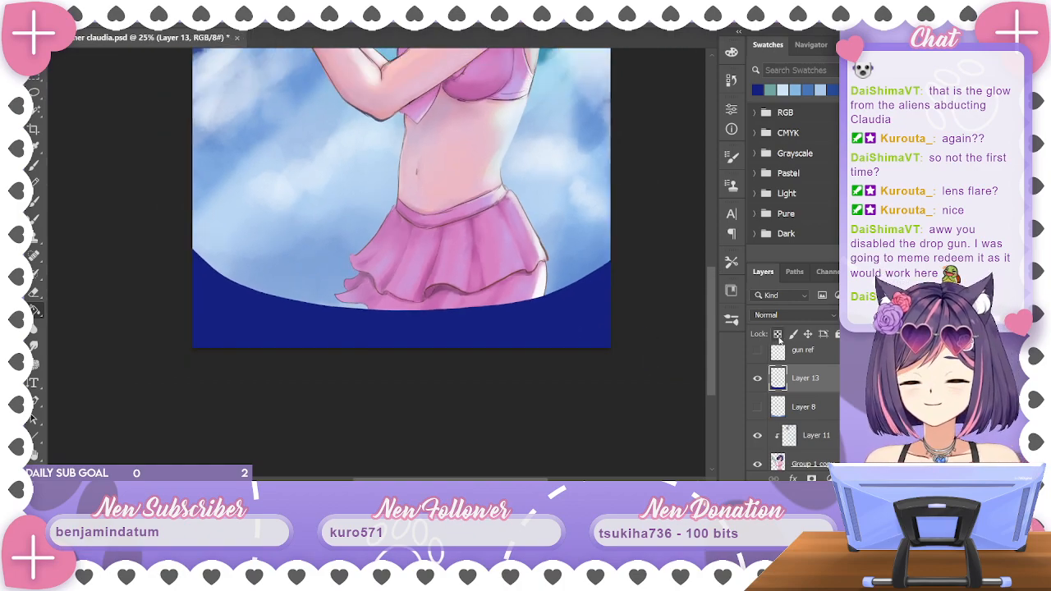
{"action": "key", "text": "ctrl+minus"}
{"action": "key", "text": "ctrl+minus"}
{"action": "key", "text": "ctrl+minus"}
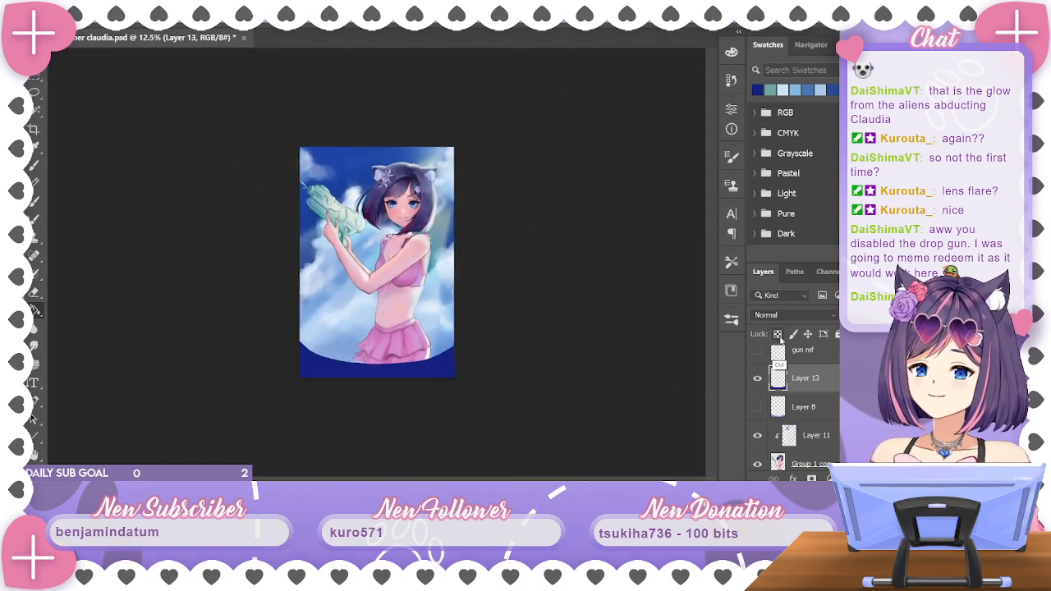
{"action": "key", "text": "ctrl+plus"}
{"action": "key", "text": "ctrl+plus"}
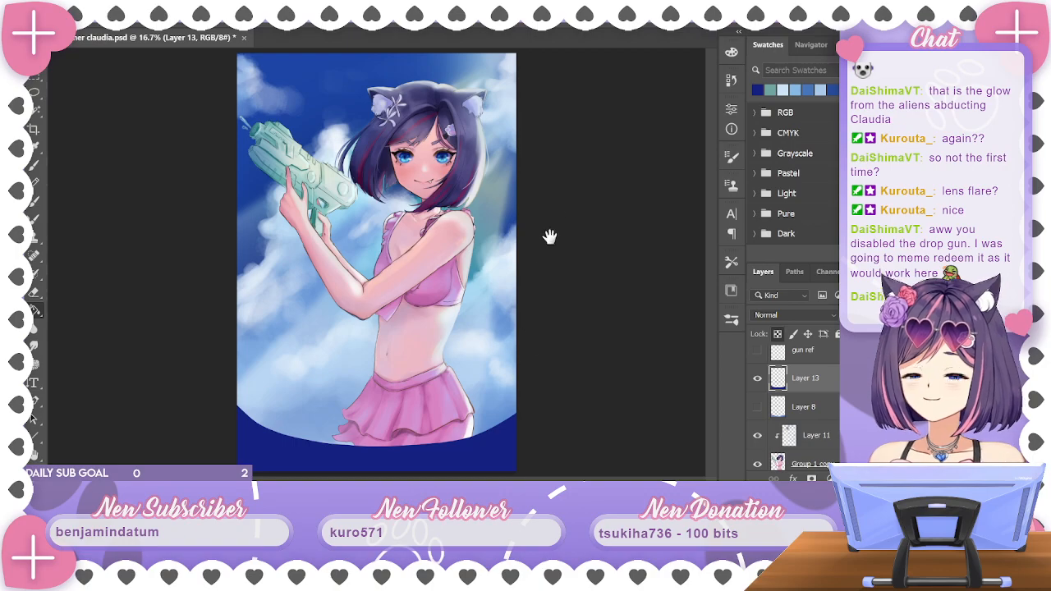
{"action": "left_click", "coordinate": [33, 164]}
{"action": "left_click", "coordinate": [771, 89]}
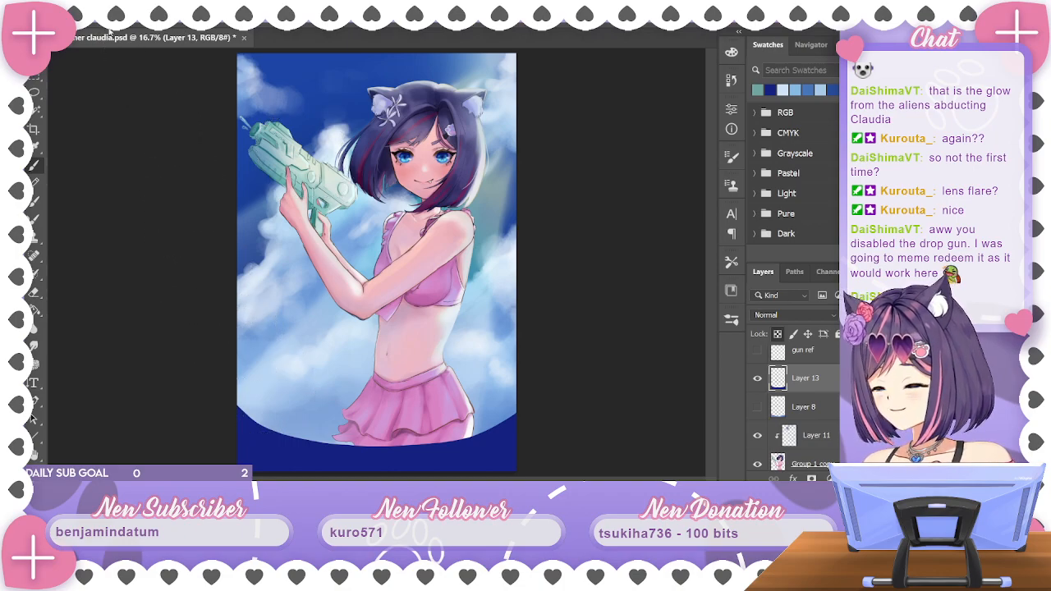
{"action": "left_click", "coordinate": [82, 26]}
{"action": "left_click", "coordinate": [156, 249]}
{"action": "left_click", "coordinate": [253, 289]}
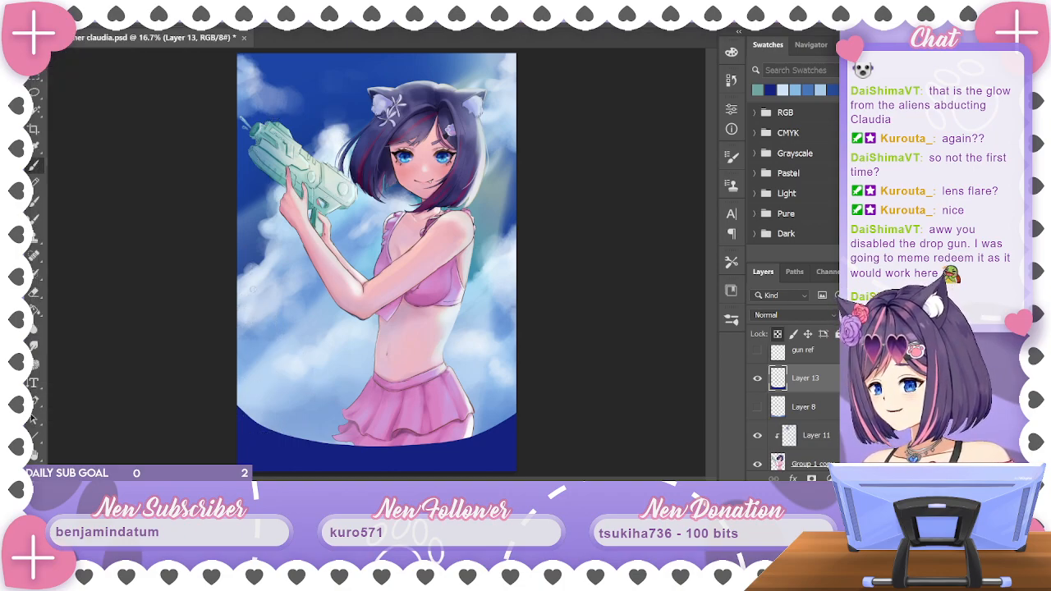
Try brushing teal along the upper edge of the water on Layer 13, and undo the strokes
{"action": "mouse_move", "coordinate": [227, 352]}
{"action": "left_mouse_down"}
{"action": "mouse_move", "coordinate": [263, 410]}
{"action": "mouse_move", "coordinate": [312, 435]}
{"action": "mouse_move", "coordinate": [459, 451]}
{"action": "left_mouse_up"}
{"action": "key", "text": "ctrl+z"}
{"action": "key", "text": "ctrl+z"}
{"action": "key", "text": "ctrl+z"}
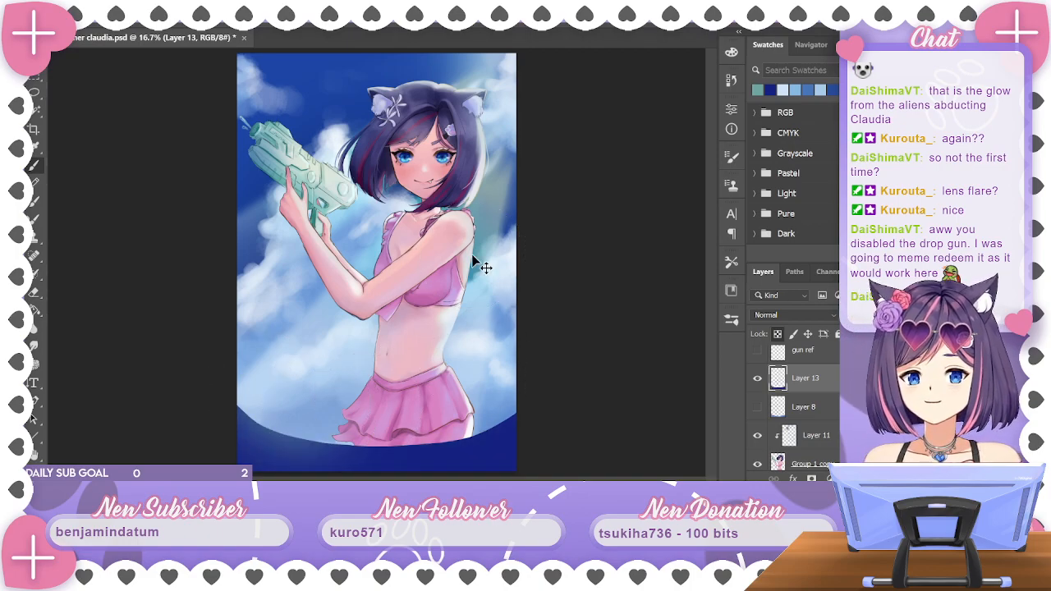
Pick a darker teal and softly shade the water's upper edge on Layer 13, fading into the dark blue below
{"action": "left_click", "coordinate": [730, 51]}
{"action": "left_click", "coordinate": [638, 176]}
{"action": "left_click", "coordinate": [643, 180]}
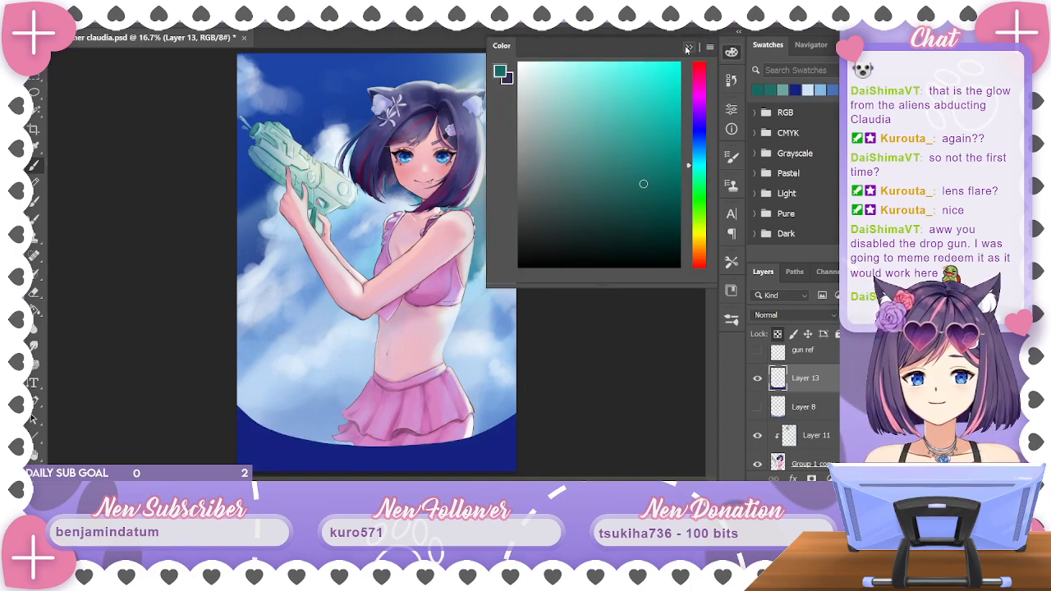
{"action": "left_click", "coordinate": [689, 47]}
{"action": "mouse_move", "coordinate": [285, 396]}
{"action": "left_mouse_down"}
{"action": "mouse_move", "coordinate": [369, 447]}
{"action": "mouse_move", "coordinate": [452, 447]}
{"action": "mouse_move", "coordinate": [509, 406]}
{"action": "left_mouse_up"}
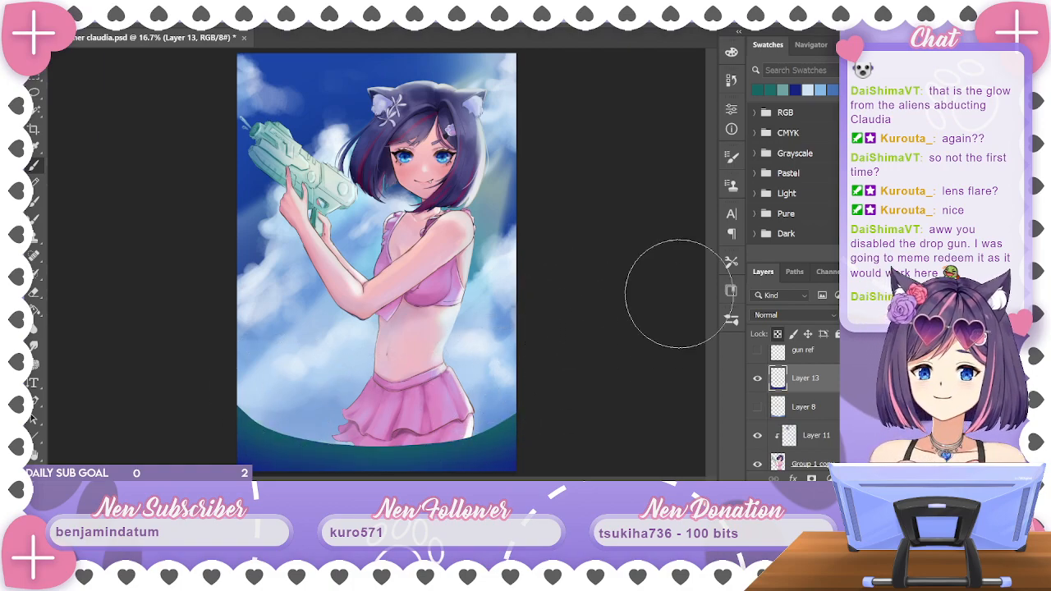
{"action": "key", "text": "ctrl+z"}
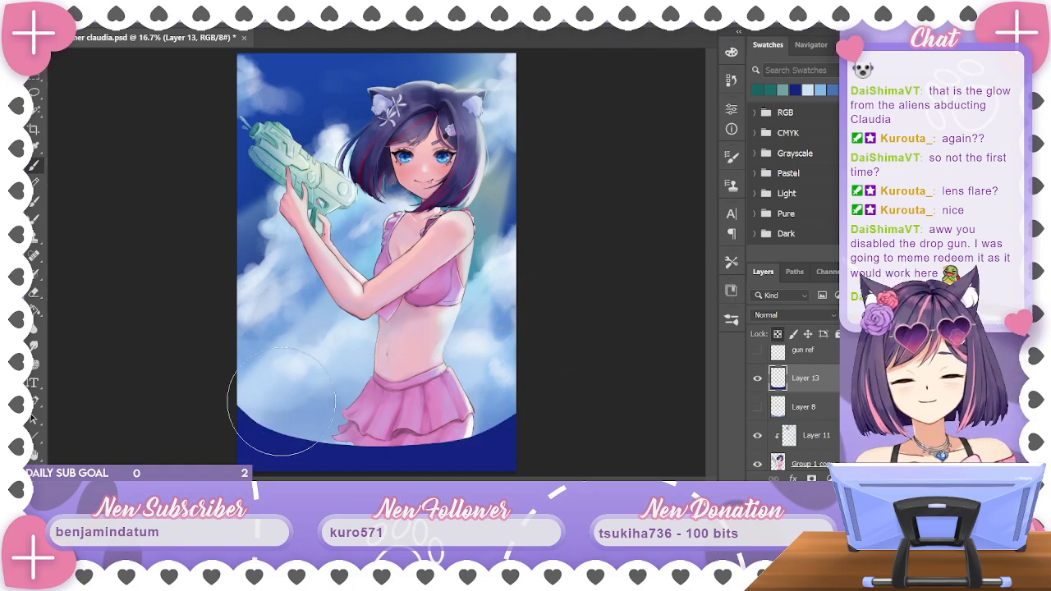
{"action": "mouse_move", "coordinate": [347, 386]}
{"action": "left_mouse_down"}
{"action": "mouse_move", "coordinate": [356, 409]}
{"action": "mouse_move", "coordinate": [443, 398]}
{"action": "mouse_move", "coordinate": [504, 363]}
{"action": "left_mouse_up"}
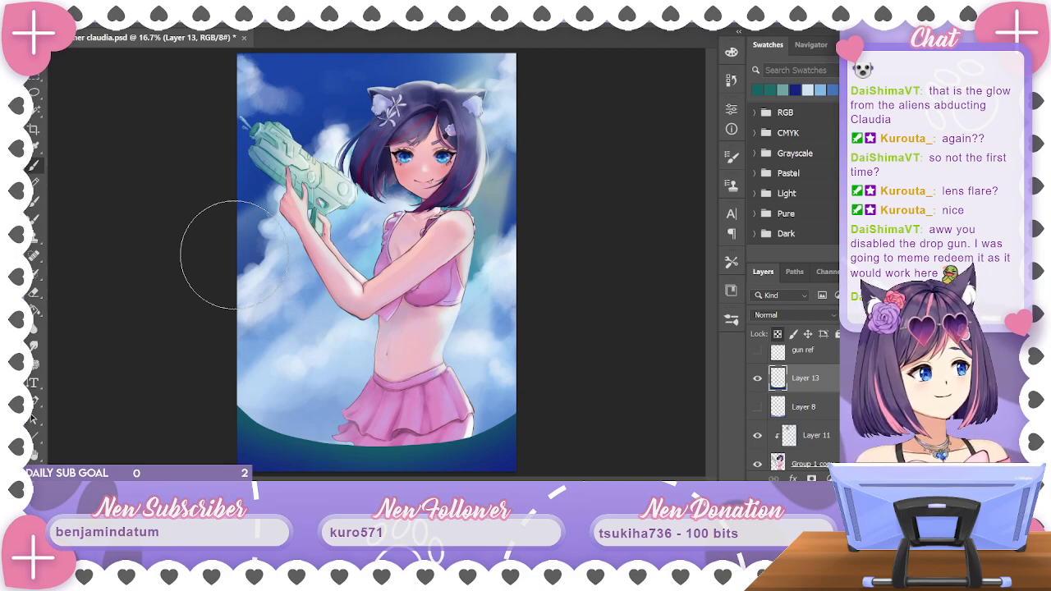
Unlock Layer 13's transparent pixels, switch to a firmer-edged brush, and reshape both ends of the waterline using sampled water colours
{"action": "key", "text": "ctrl+plus"}
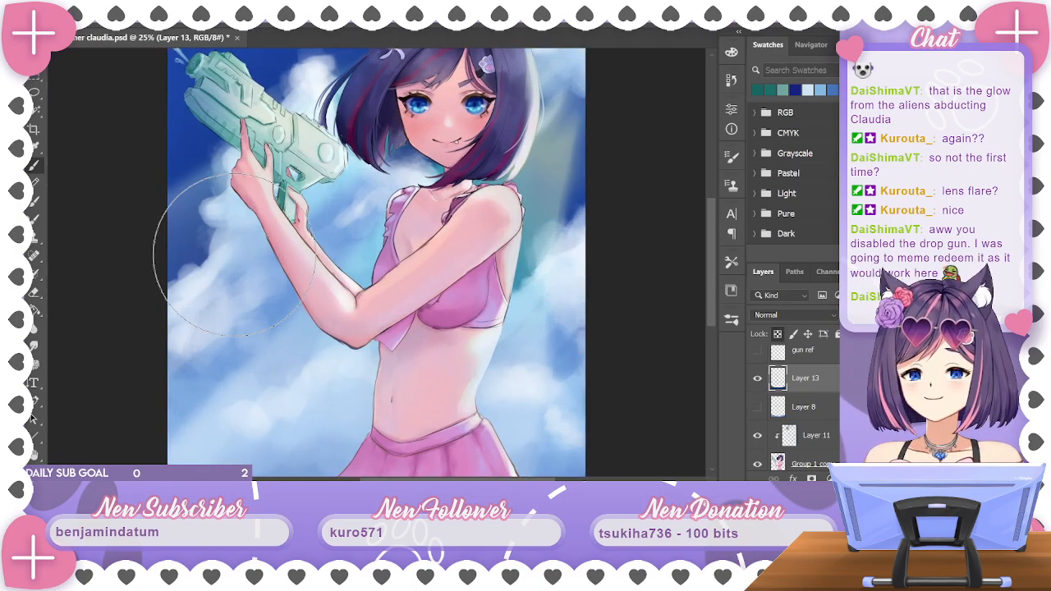
{"action": "left_click_drag", "start_coordinate": [624, 298], "coordinate": [627, 198]}
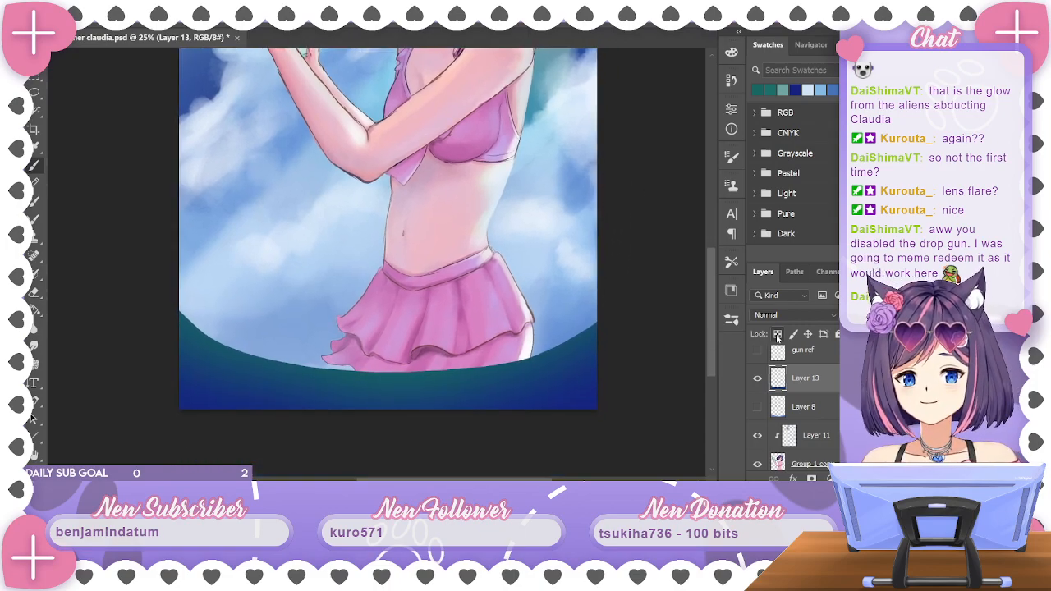
{"action": "left_click", "coordinate": [92, 24]}
{"action": "left_click", "coordinate": [162, 297]}
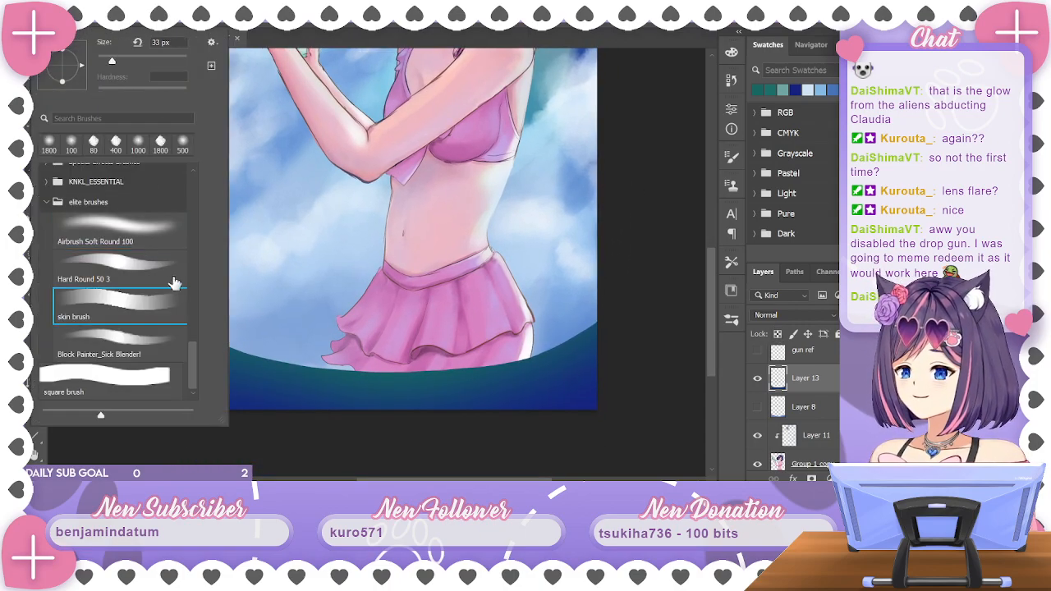
{"action": "left_click", "coordinate": [564, 375], "text": "alt"}
{"action": "left_click", "coordinate": [92, 25]}
{"action": "left_click", "coordinate": [162, 362]}
{"action": "left_click", "coordinate": [548, 351], "text": "alt"}
{"action": "left_click_drag", "start_coordinate": [592, 327], "coordinate": [553, 356]}
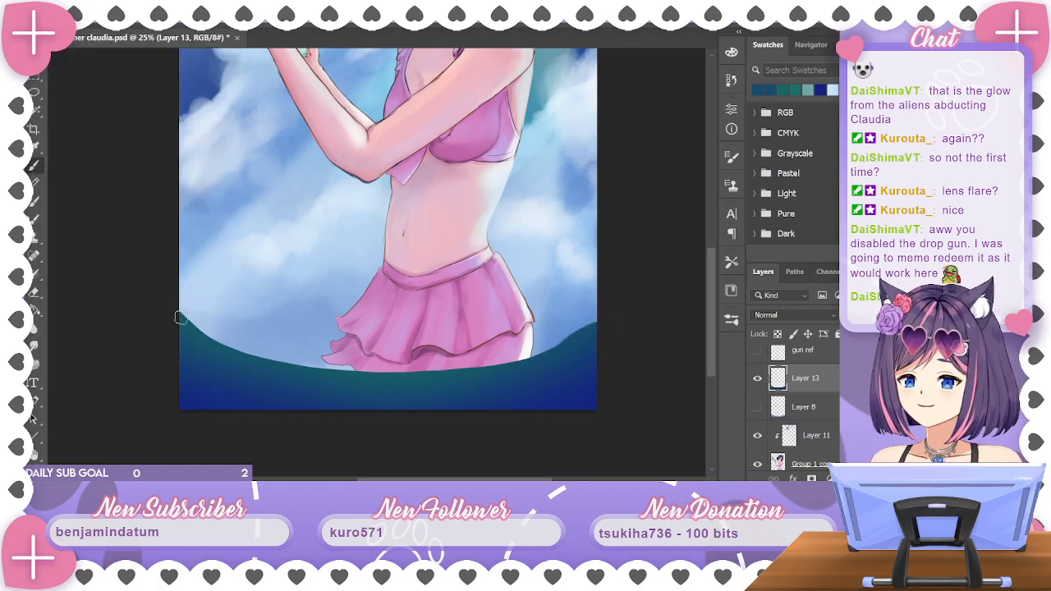
{"action": "left_click_drag", "start_coordinate": [187, 326], "coordinate": [248, 355]}
Extend the water edge on Layer 13 over the thigh and lower skirt hem with sampled blue-teal
{"action": "scroll", "coordinate": [537, 189], "scroll_direction": "down", "scroll_amount": 2}
{"action": "scroll", "coordinate": [537, 190], "scroll_direction": "right", "scroll_amount": 2}
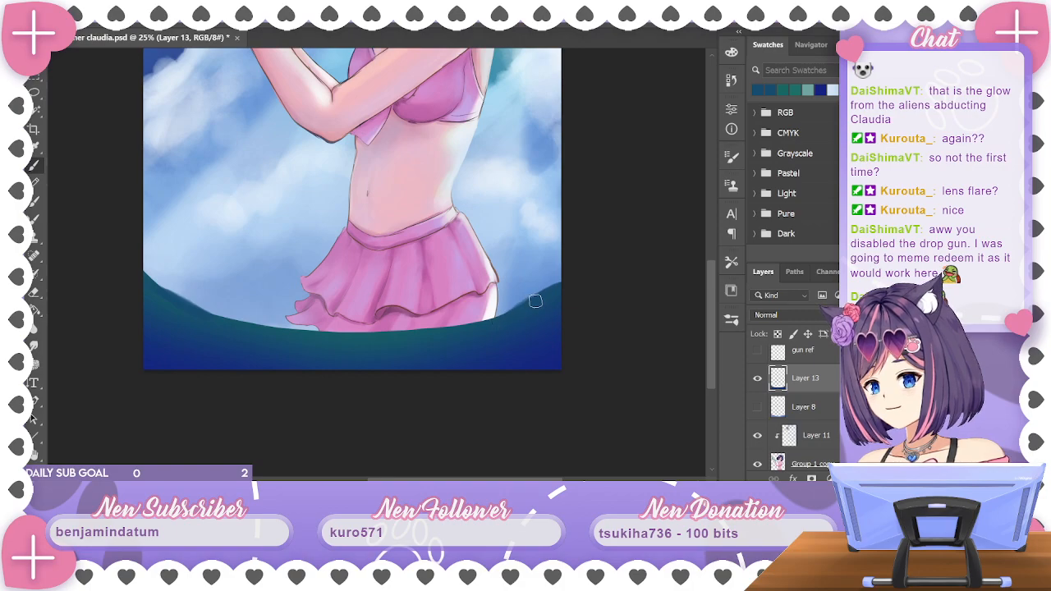
{"action": "left_click_drag", "start_coordinate": [513, 310], "coordinate": [477, 313]}
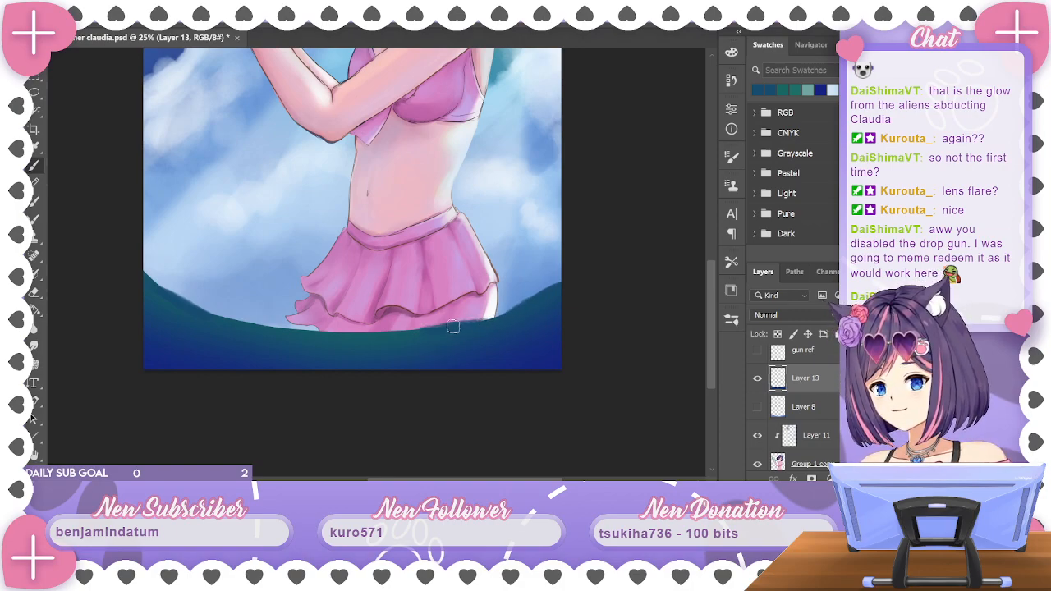
{"action": "left_click", "coordinate": [400, 338], "text": "alt"}
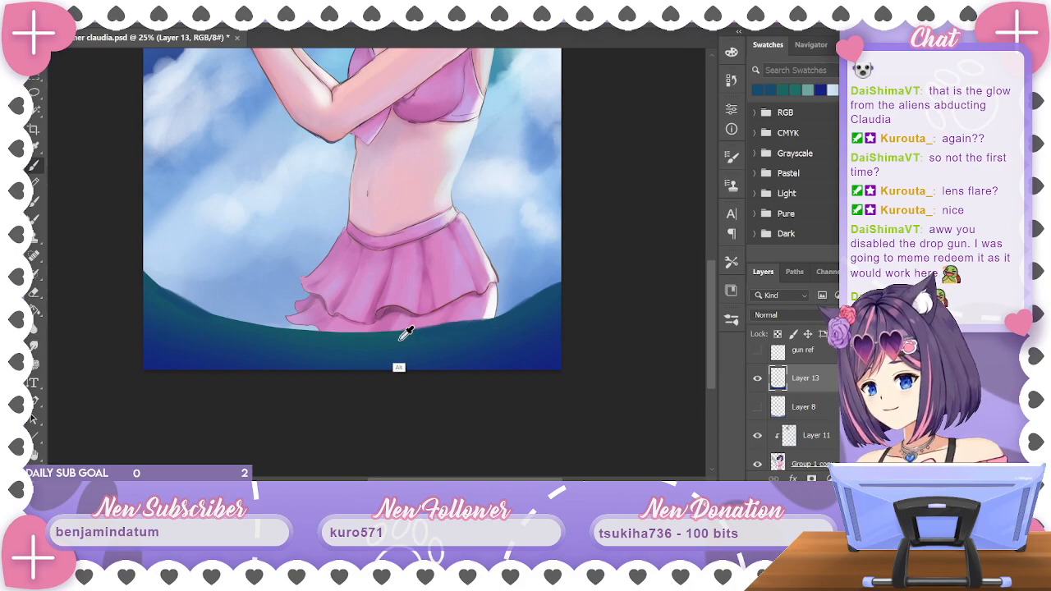
{"action": "left_click_drag", "start_coordinate": [395, 336], "coordinate": [443, 332]}
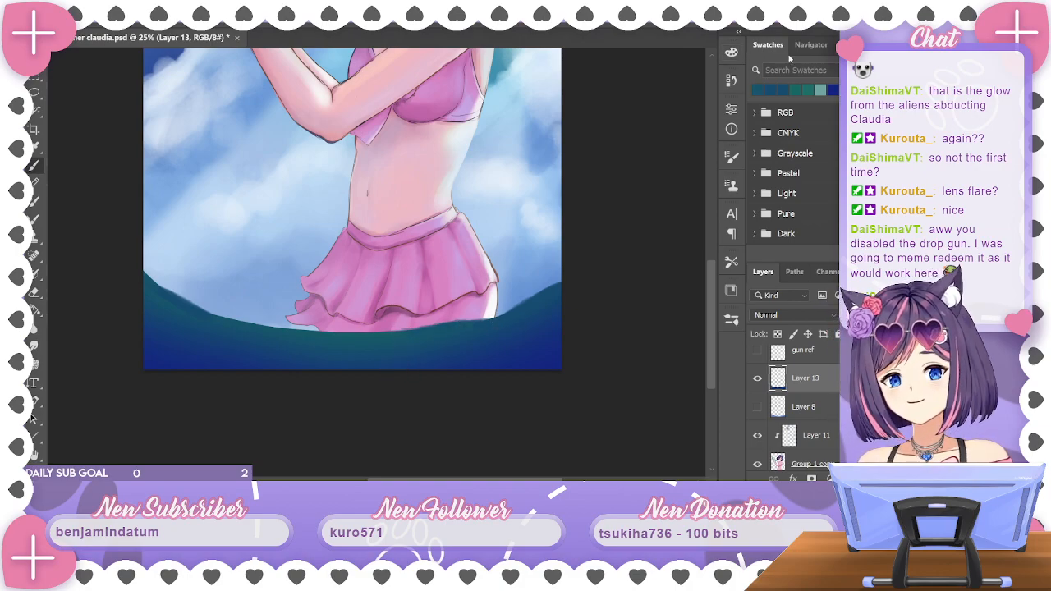
Pick a pale blue-white foam colour by sampling Layer 8, with Layer 13 temporarily hidden, and restore both layers' visibility
{"action": "left_click", "coordinate": [728, 53]}
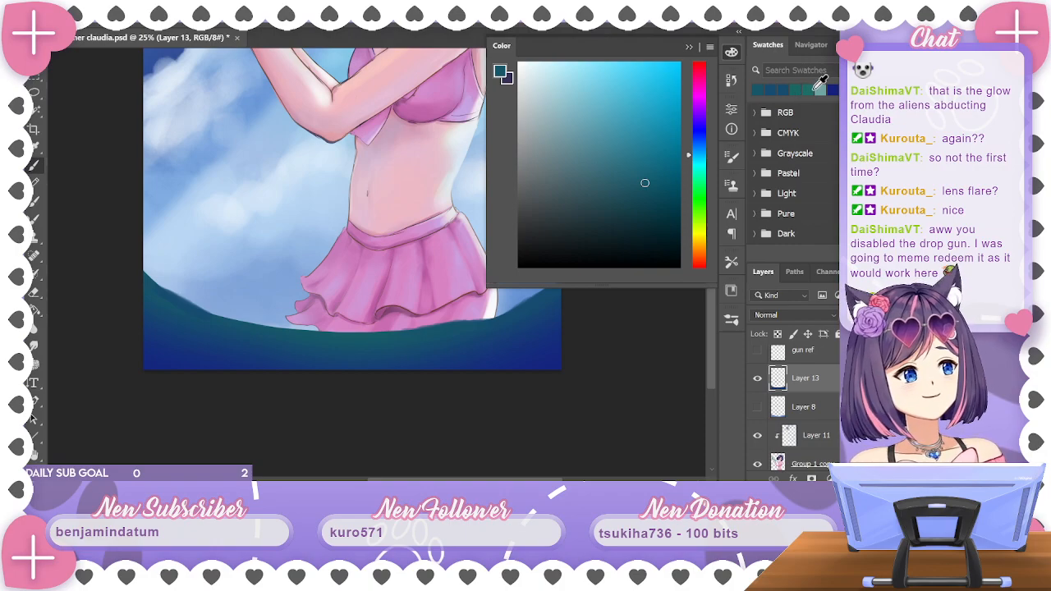
{"action": "left_click", "coordinate": [542, 69]}
{"action": "left_click", "coordinate": [697, 145]}
{"action": "left_click", "coordinate": [686, 48]}
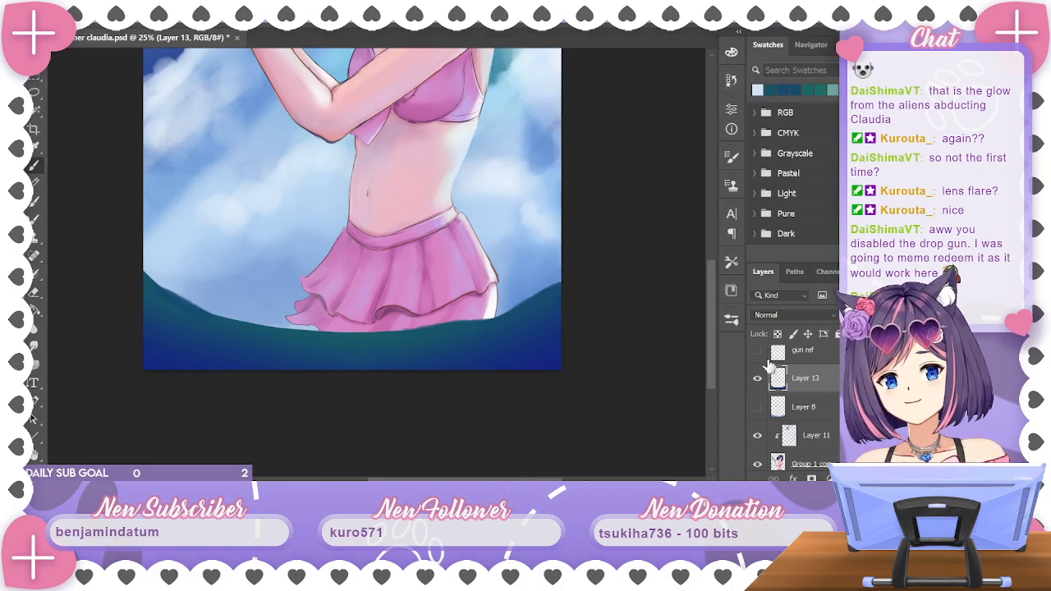
{"action": "left_click", "coordinate": [757, 406]}
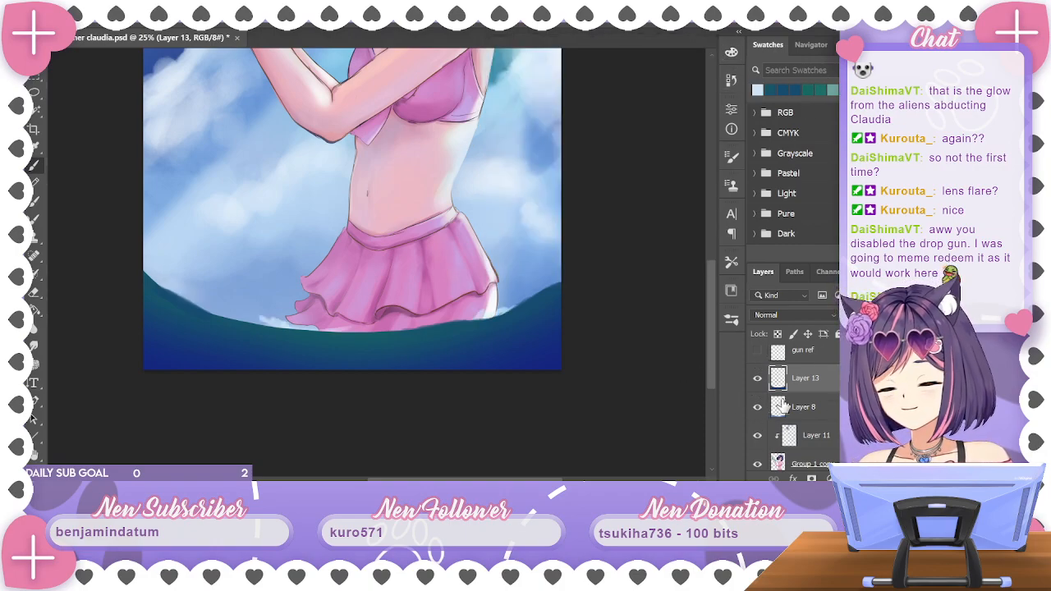
{"action": "left_click", "coordinate": [757, 378]}
{"action": "left_click", "coordinate": [408, 331], "text": "alt"}
{"action": "left_click", "coordinate": [450, 307], "text": "alt"}
{"action": "left_click", "coordinate": [757, 406]}
{"action": "left_click", "coordinate": [757, 377]}
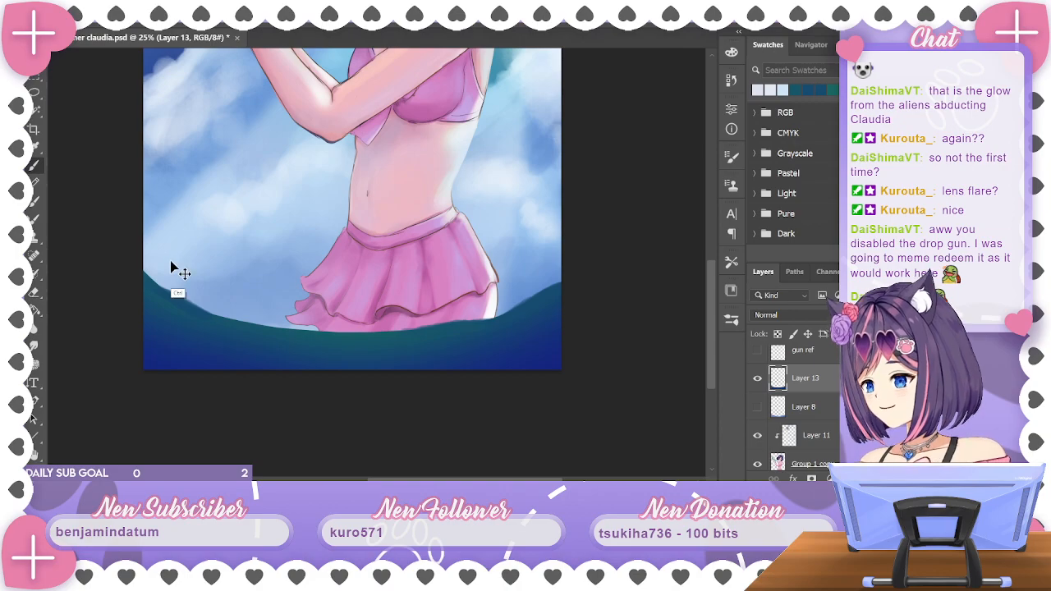
Add a new layer above Layer 13 and paint a pale foam line along the waterline from the canvas's left edge to beneath the skirt
{"action": "key", "text": "ctrl+plus"}
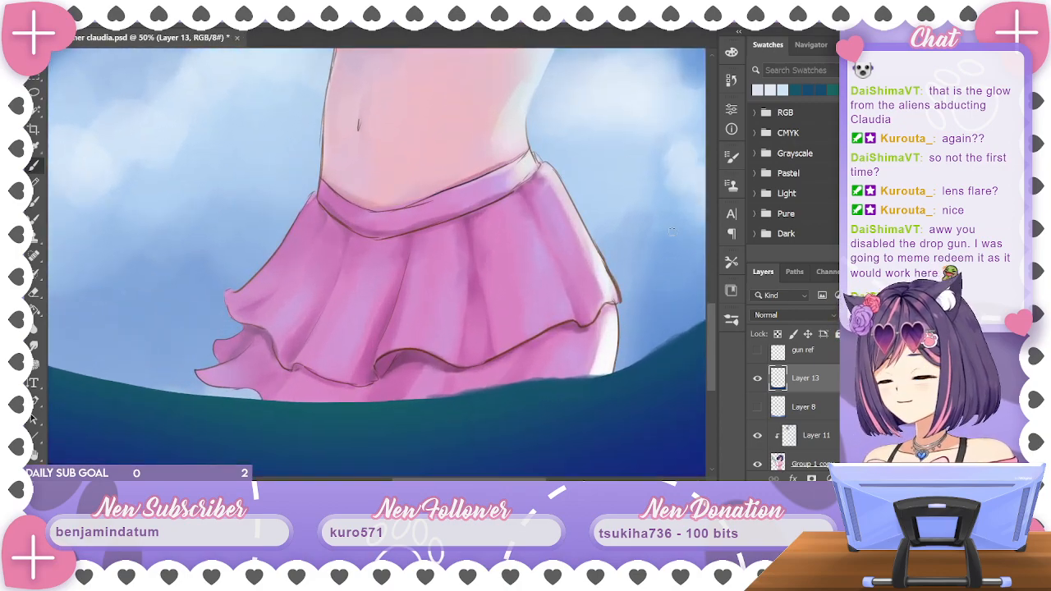
{"action": "scroll", "coordinate": [672, 233], "scroll_direction": "left", "scroll_amount": 5}
{"action": "scroll", "coordinate": [672, 233], "scroll_direction": "down", "scroll_amount": 3}
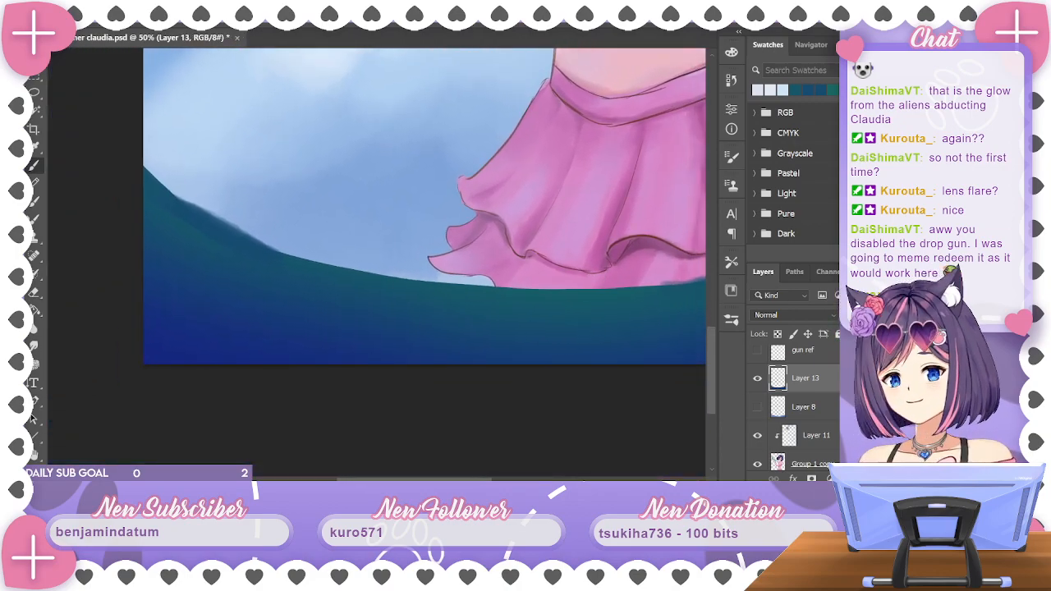
{"action": "key", "text": "ctrl+shift+alt+n"}
{"action": "mouse_move", "coordinate": [146, 171]}
{"action": "left_mouse_down"}
{"action": "mouse_move", "coordinate": [269, 249]}
{"action": "mouse_move", "coordinate": [333, 267]}
{"action": "left_mouse_up"}
{"action": "left_click_drag", "start_coordinate": [425, 243], "coordinate": [291, 205]}
{"action": "left_click_drag", "start_coordinate": [197, 229], "coordinate": [320, 245]}
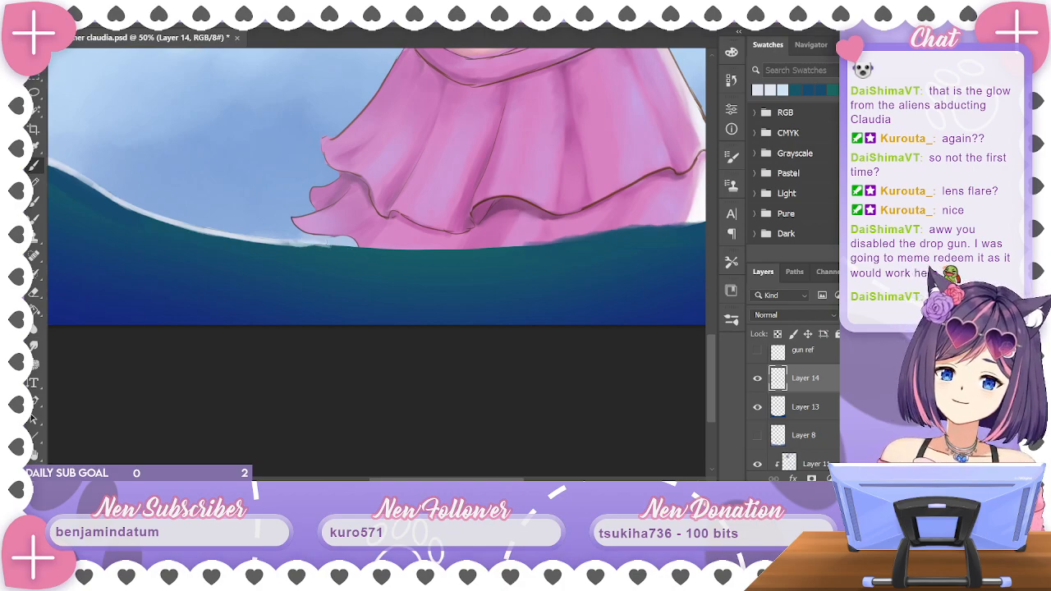
{"action": "mouse_move", "coordinate": [353, 247]}
{"action": "left_mouse_down"}
{"action": "mouse_move", "coordinate": [449, 253]}
{"action": "mouse_move", "coordinate": [474, 247]}
{"action": "mouse_move", "coordinate": [416, 252]}
{"action": "mouse_move", "coordinate": [517, 242]}
{"action": "left_mouse_up"}
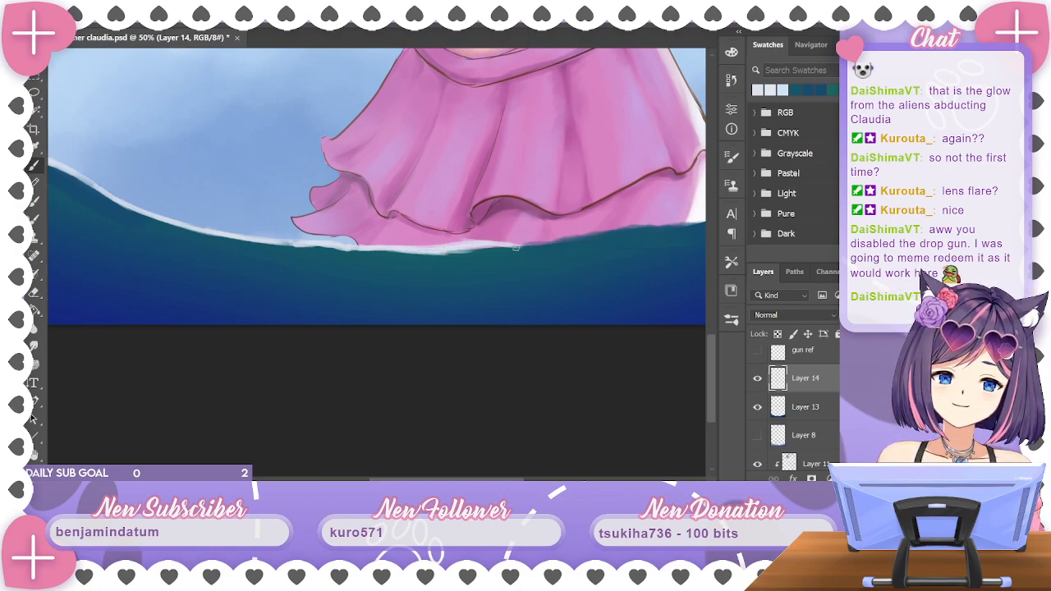
Continue the foam line on Layer 14 past the thigh to the right side and add a second foam streak below it
{"action": "mouse_move", "coordinate": [641, 240]}
{"action": "left_mouse_down"}
{"action": "mouse_move", "coordinate": [497, 279]}
{"action": "mouse_move", "coordinate": [523, 263]}
{"action": "left_mouse_up"}
{"action": "mouse_move", "coordinate": [444, 267]}
{"action": "left_mouse_down"}
{"action": "mouse_move", "coordinate": [569, 261]}
{"action": "mouse_move", "coordinate": [658, 208]}
{"action": "left_mouse_up"}
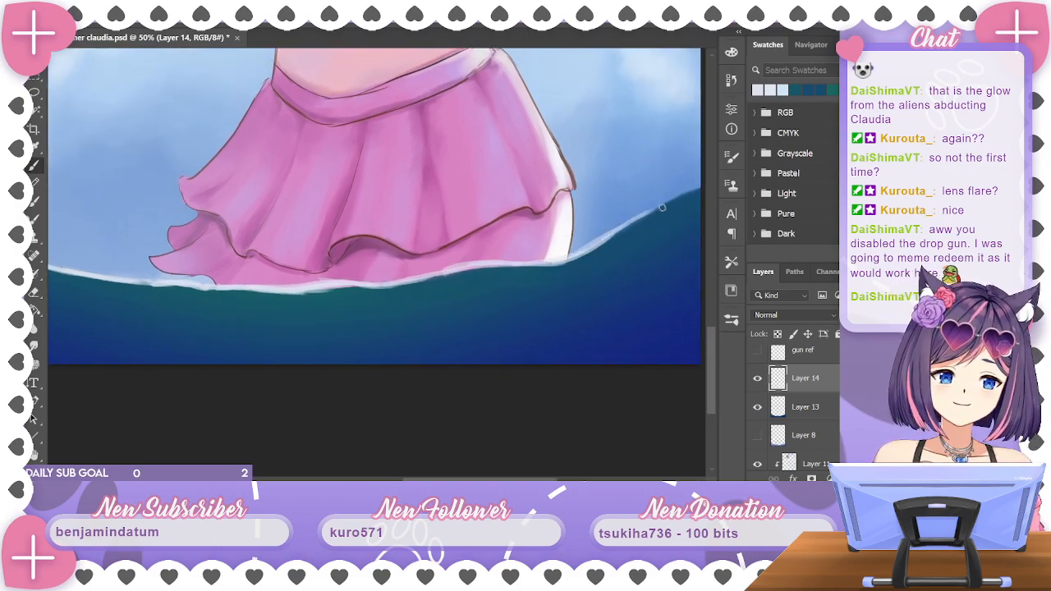
{"action": "left_click_drag", "start_coordinate": [584, 258], "coordinate": [501, 285]}
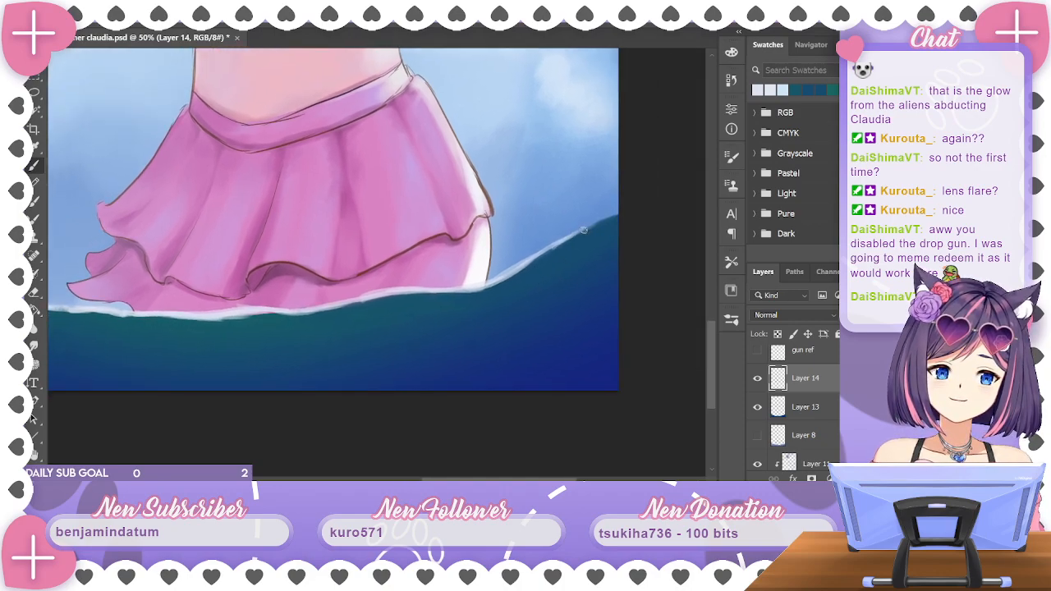
{"action": "mouse_move", "coordinate": [560, 244]}
{"action": "left_mouse_down"}
{"action": "mouse_move", "coordinate": [599, 249]}
{"action": "mouse_move", "coordinate": [462, 251]}
{"action": "mouse_move", "coordinate": [327, 274]}
{"action": "left_mouse_up"}
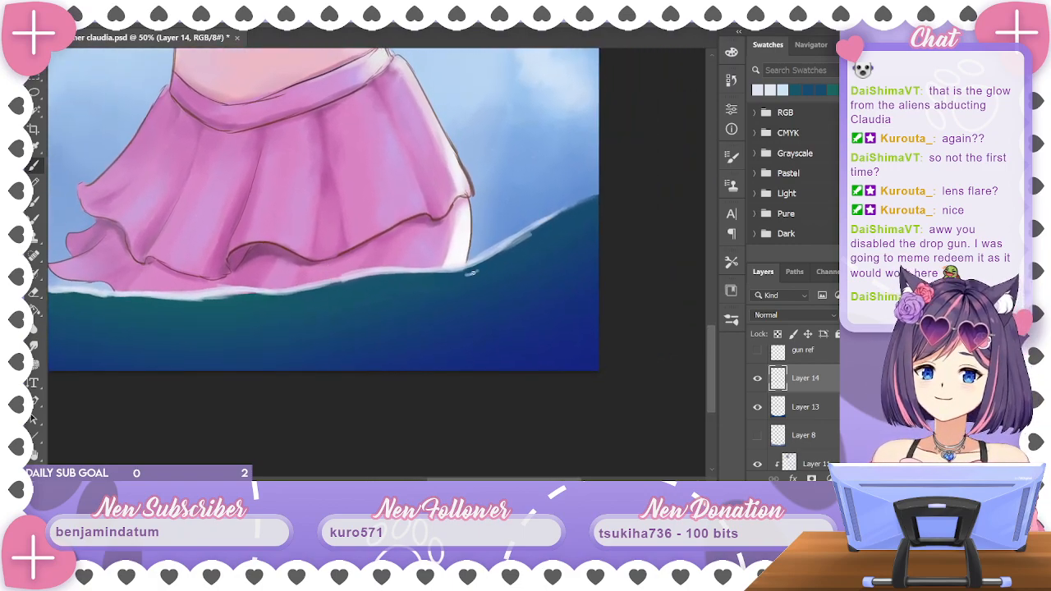
{"action": "mouse_move", "coordinate": [468, 273]}
{"action": "left_mouse_down"}
{"action": "mouse_move", "coordinate": [527, 246]}
{"action": "mouse_move", "coordinate": [481, 272]}
{"action": "mouse_move", "coordinate": [549, 225]}
{"action": "left_mouse_up"}
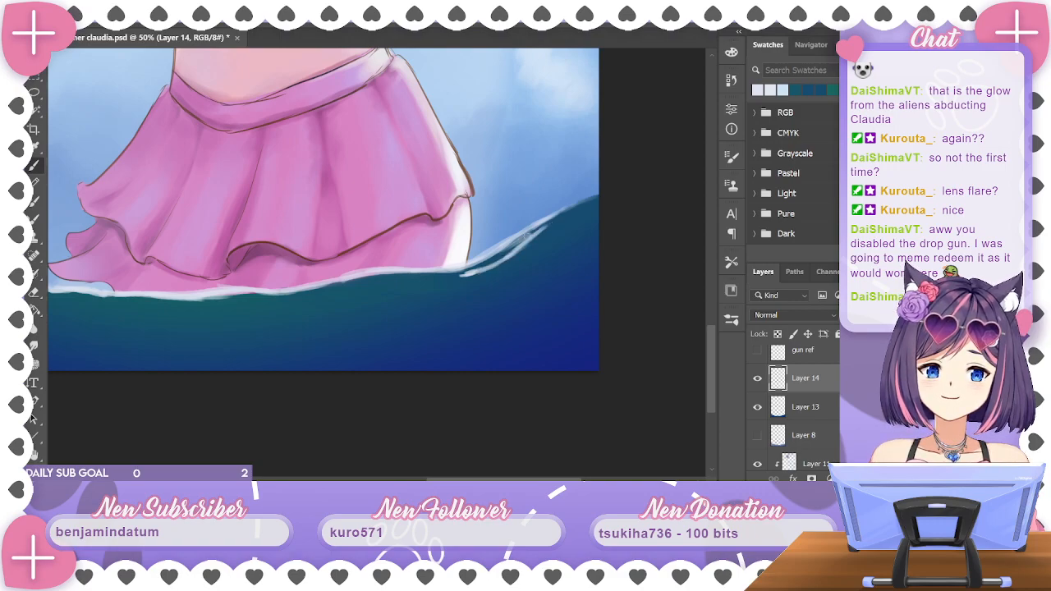
Dab pale foam patches over the middle of the lower skirt hem on Layer 14
{"action": "left_click_drag", "start_coordinate": [437, 287], "coordinate": [645, 216]}
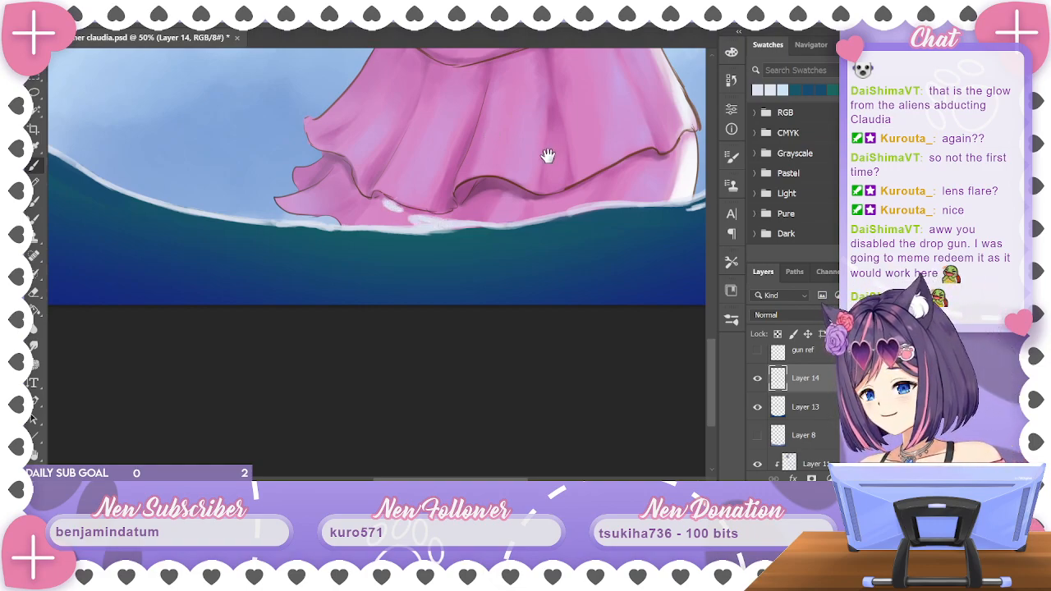
{"action": "left_click_drag", "start_coordinate": [545, 154], "coordinate": [476, 162]}
{"action": "left_click_drag", "start_coordinate": [317, 207], "coordinate": [321, 210]}
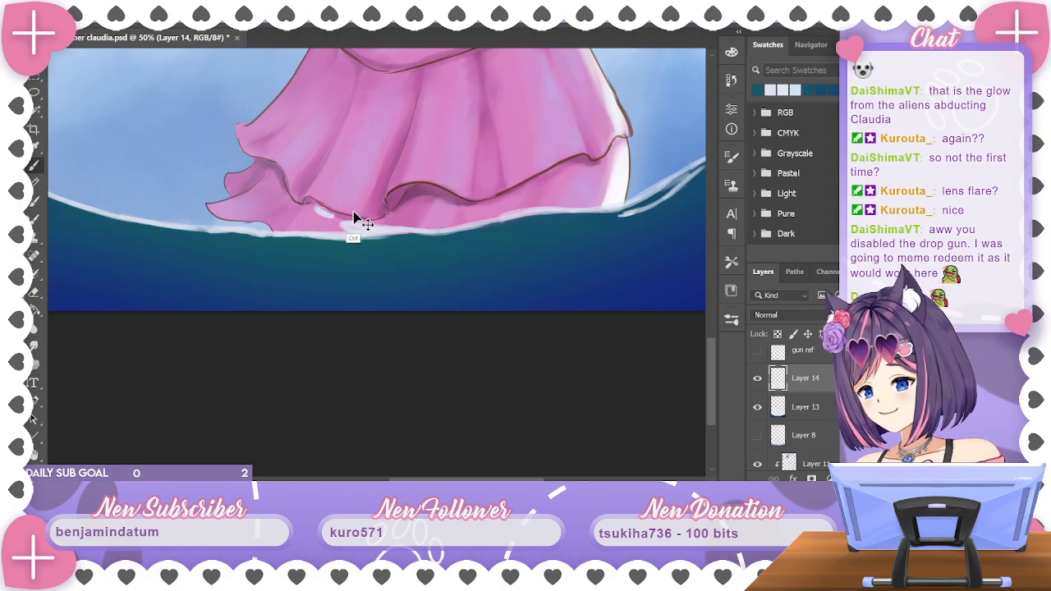
{"action": "left_click", "coordinate": [317, 217]}
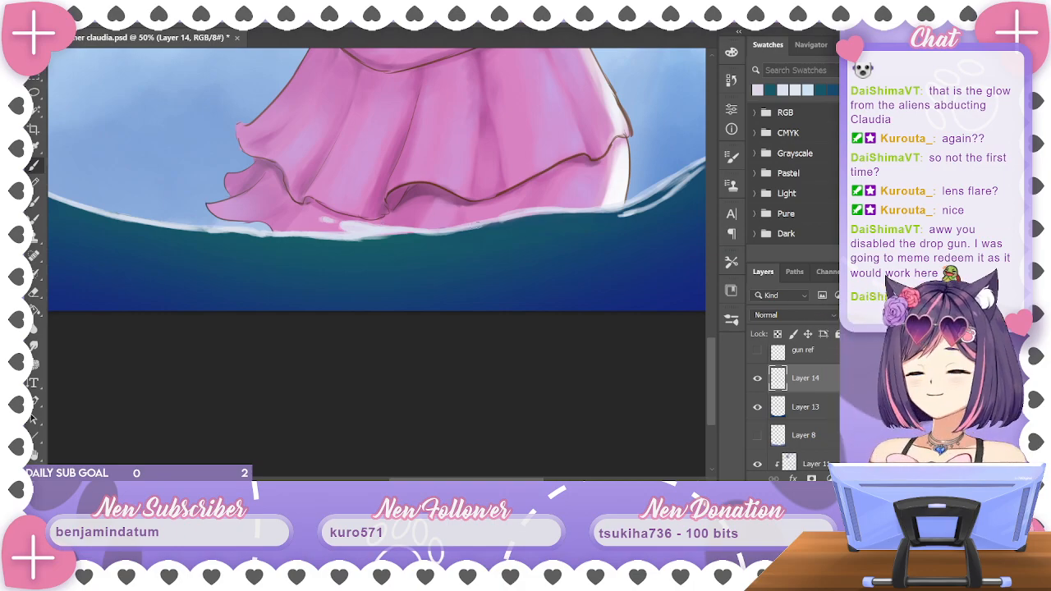
Paint a small patch of sampled blue water over the skirt hem and outline it with pale foam strokes
{"action": "left_click", "coordinate": [467, 243], "text": "alt"}
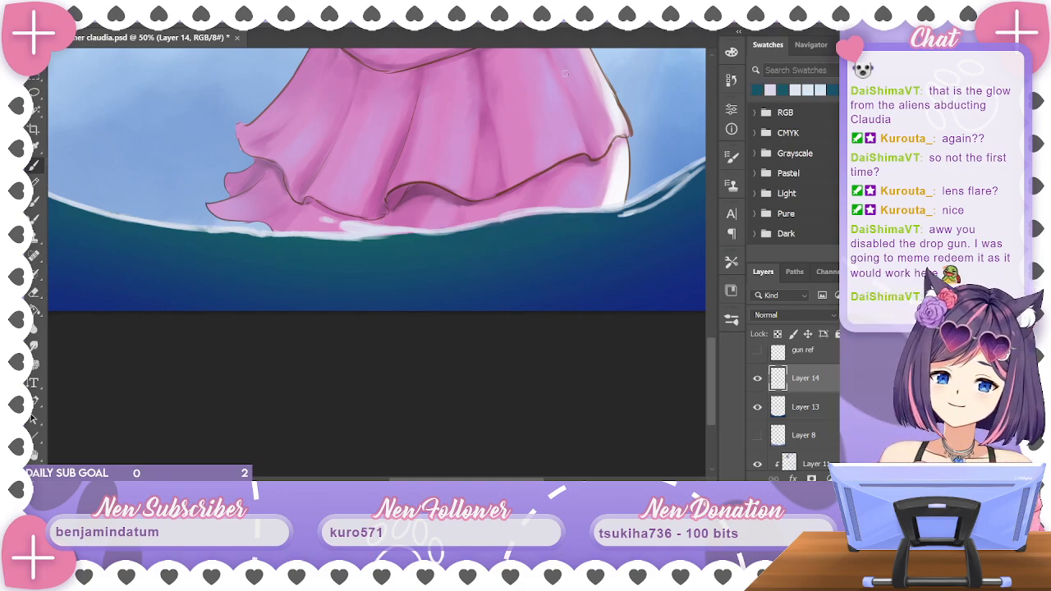
{"action": "mouse_move", "coordinate": [415, 215]}
{"action": "left_mouse_down"}
{"action": "mouse_move", "coordinate": [444, 223]}
{"action": "mouse_move", "coordinate": [392, 218]}
{"action": "mouse_move", "coordinate": [485, 222]}
{"action": "mouse_move", "coordinate": [458, 223]}
{"action": "left_mouse_up"}
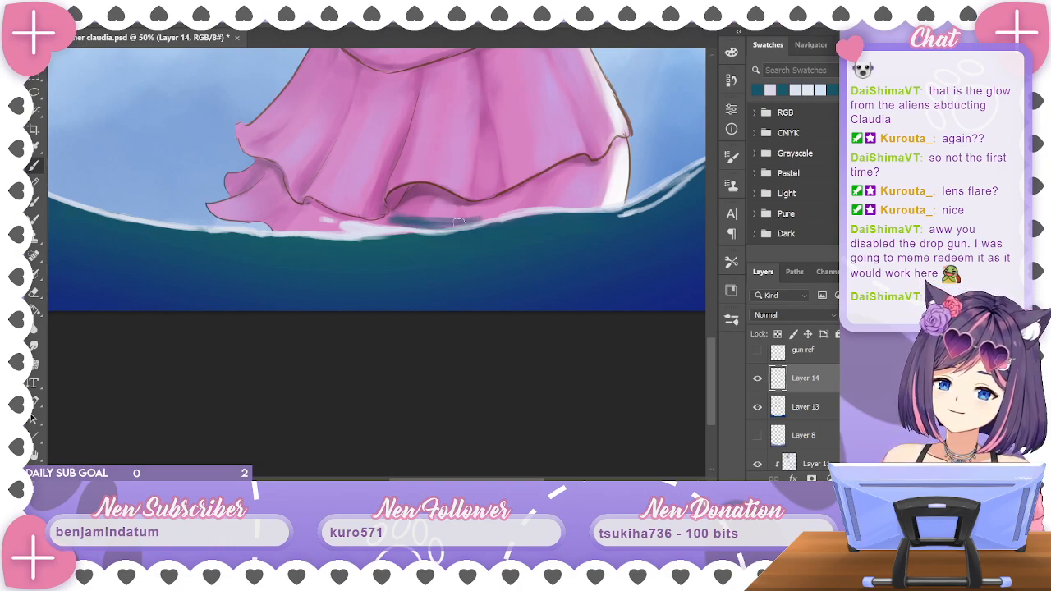
{"action": "left_click", "coordinate": [416, 254], "text": "alt"}
{"action": "left_click_drag", "start_coordinate": [405, 215], "coordinate": [469, 220]}
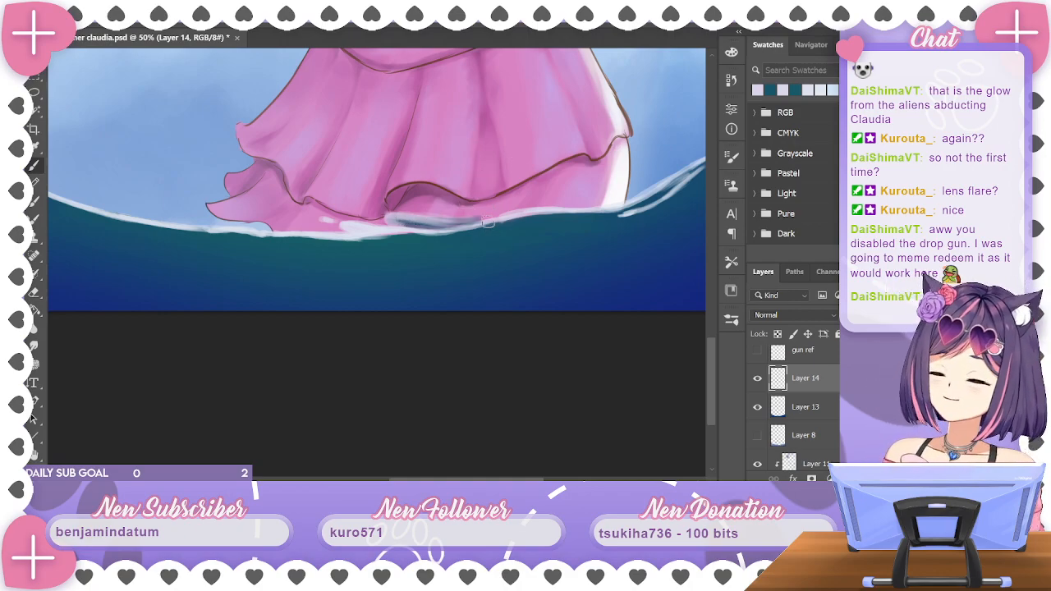
{"action": "mouse_move", "coordinate": [497, 222]}
{"action": "left_mouse_down"}
{"action": "mouse_move", "coordinate": [450, 212]}
{"action": "mouse_move", "coordinate": [506, 216]}
{"action": "mouse_move", "coordinate": [463, 215]}
{"action": "mouse_move", "coordinate": [496, 218]}
{"action": "mouse_move", "coordinate": [546, 183]}
{"action": "mouse_move", "coordinate": [534, 201]}
{"action": "mouse_move", "coordinate": [580, 162]}
{"action": "mouse_move", "coordinate": [456, 218]}
{"action": "mouse_move", "coordinate": [531, 197]}
{"action": "left_mouse_up"}
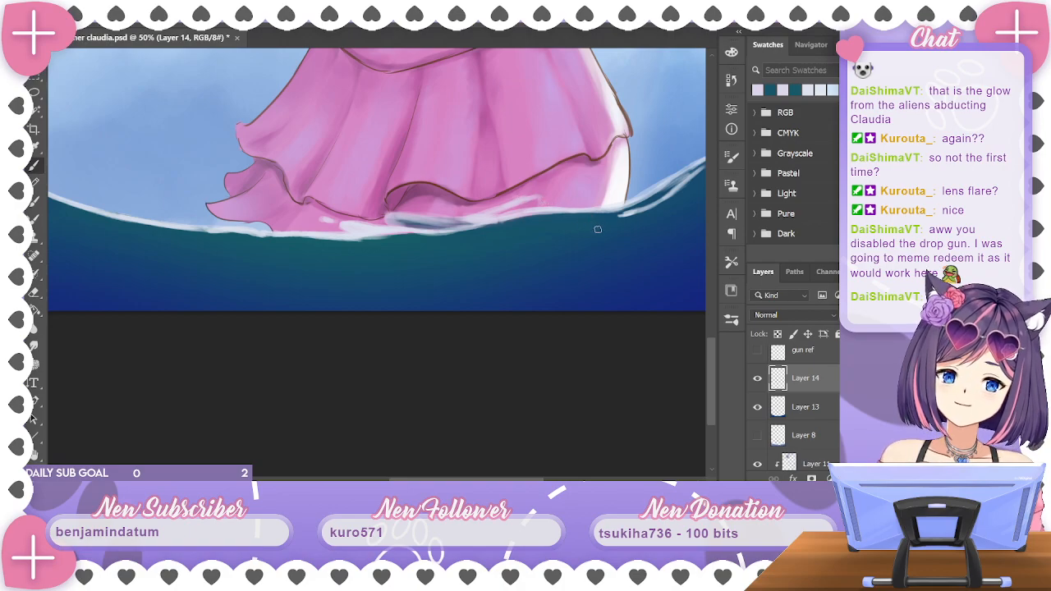
{"action": "left_click_drag", "start_coordinate": [582, 230], "coordinate": [532, 279]}
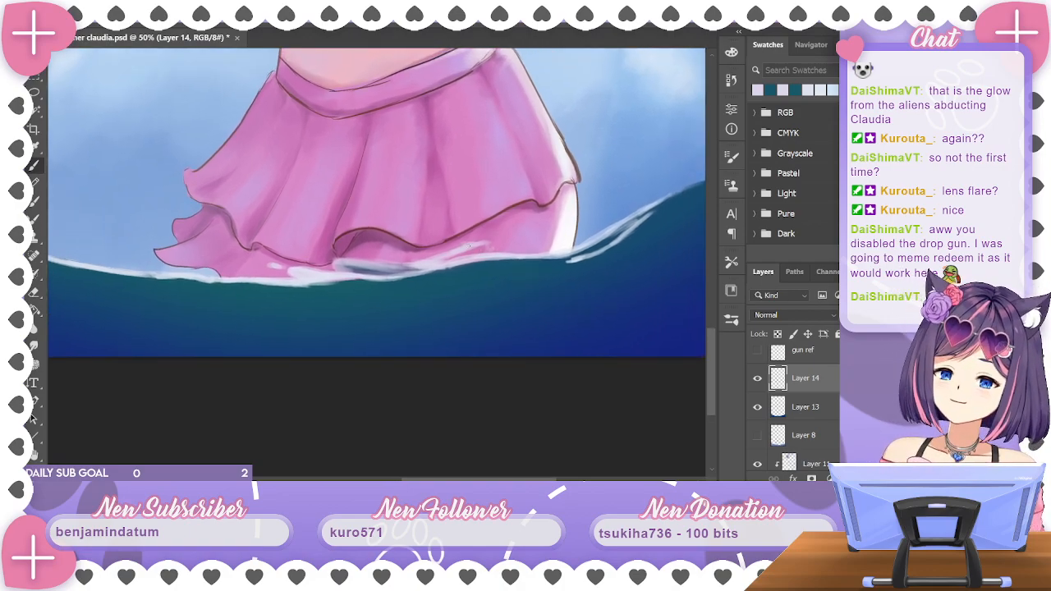
Blend sampled water and foam tones into the foam along the right half of the skirt hem
{"action": "left_click", "coordinate": [380, 277], "text": "alt"}
{"action": "left_click", "coordinate": [510, 221], "text": "alt"}
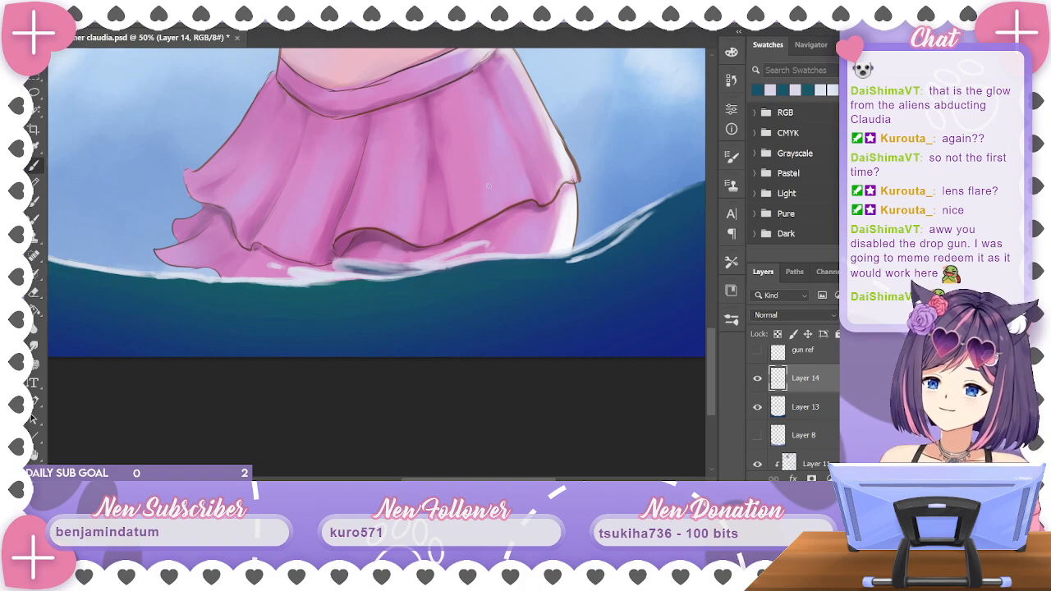
{"action": "left_click_drag", "start_coordinate": [483, 248], "coordinate": [392, 267]}
{"action": "left_click", "coordinate": [438, 256], "text": "alt"}
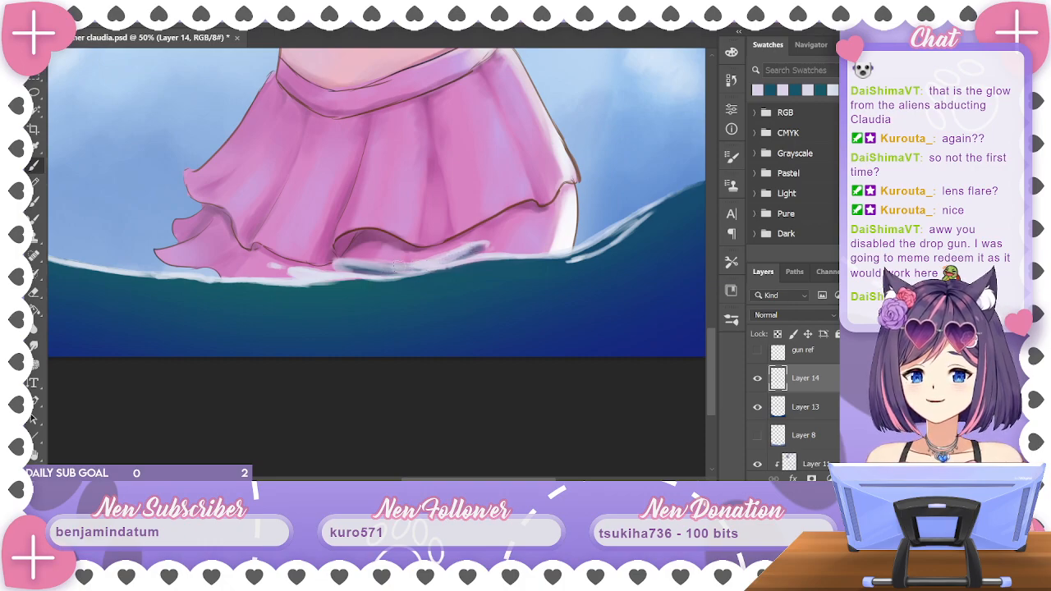
Try another stroke of sampled water colour through the foam patch under the skirt, and undo it
{"action": "left_click", "coordinate": [377, 273], "text": "alt"}
{"action": "left_click", "coordinate": [434, 289], "text": "alt"}
{"action": "mouse_move", "coordinate": [371, 275]}
{"action": "left_mouse_down"}
{"action": "mouse_move", "coordinate": [413, 275]}
{"action": "mouse_move", "coordinate": [391, 272]}
{"action": "mouse_move", "coordinate": [466, 250]}
{"action": "mouse_move", "coordinate": [437, 265]}
{"action": "left_mouse_up"}
{"action": "key", "text": "ctrl+z"}
{"action": "key", "text": "ctrl+z"}
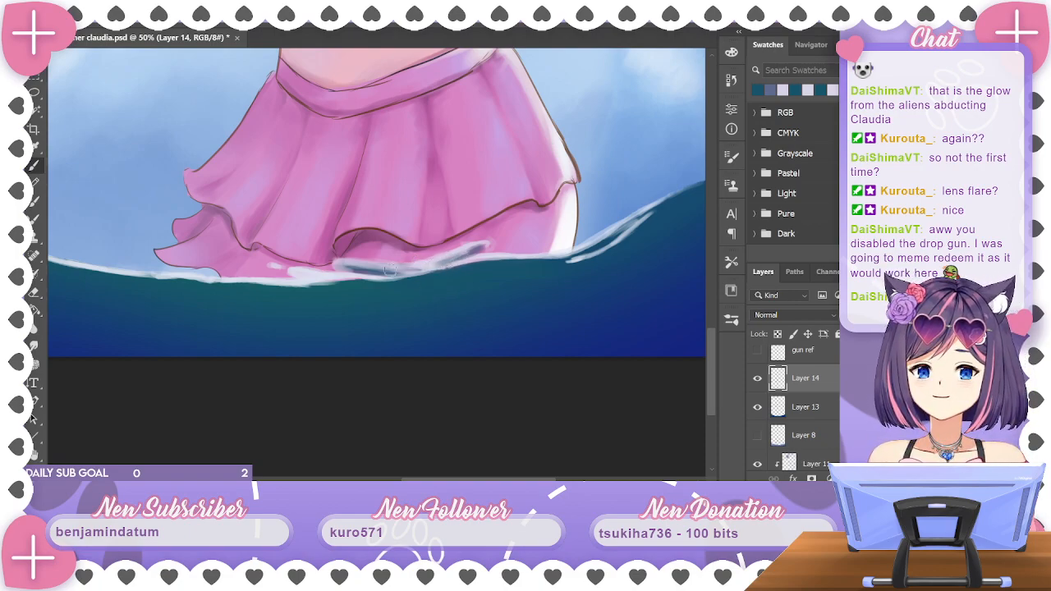
Paint pale foam flecks and splash droplets over the lower skirt, extending them to its left corner on Layer 14
{"action": "left_click", "coordinate": [430, 286], "text": "alt"}
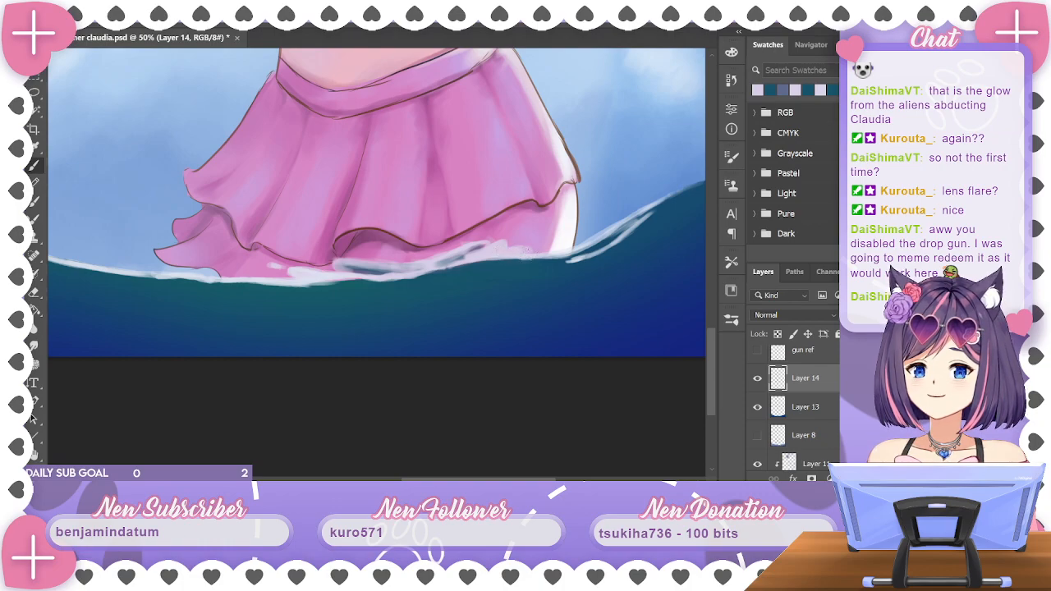
{"action": "left_click", "coordinate": [732, 53]}
{"action": "left_click", "coordinate": [732, 54]}
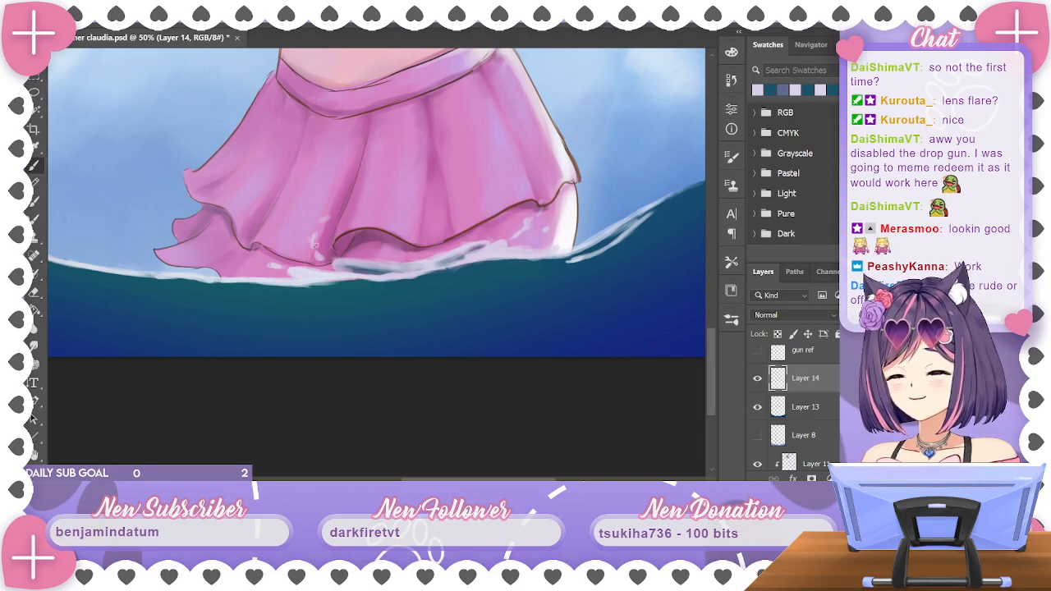
{"action": "left_click_drag", "start_coordinate": [459, 261], "coordinate": [643, 232]}
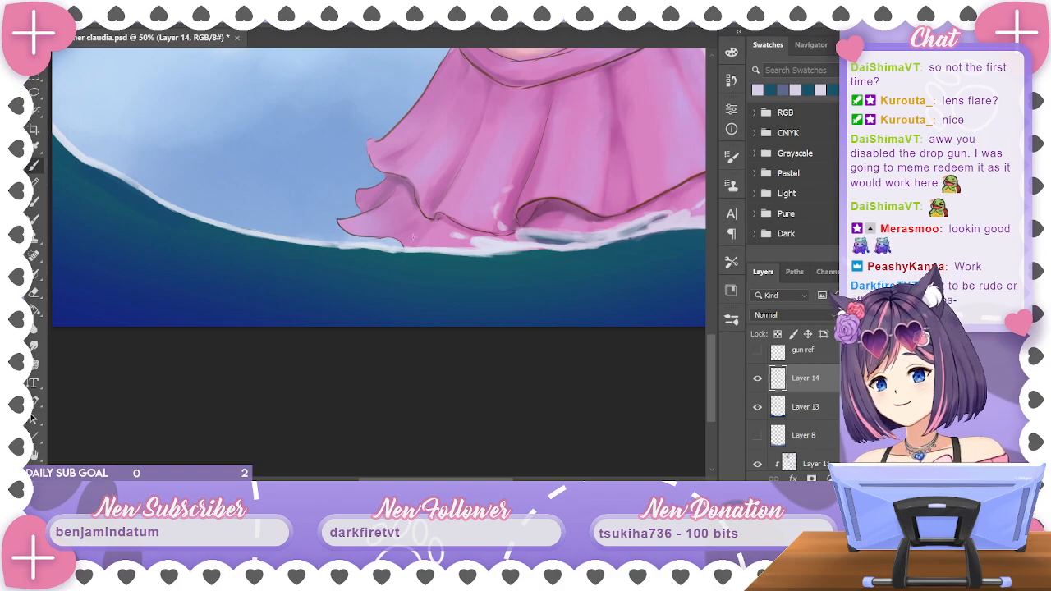
{"action": "mouse_move", "coordinate": [420, 245]}
{"action": "left_mouse_down"}
{"action": "mouse_move", "coordinate": [398, 231]}
{"action": "mouse_move", "coordinate": [449, 254]}
{"action": "left_mouse_up"}
{"action": "mouse_move", "coordinate": [390, 223]}
{"action": "left_mouse_down"}
{"action": "mouse_move", "coordinate": [413, 235]}
{"action": "mouse_move", "coordinate": [392, 210]}
{"action": "left_mouse_up"}
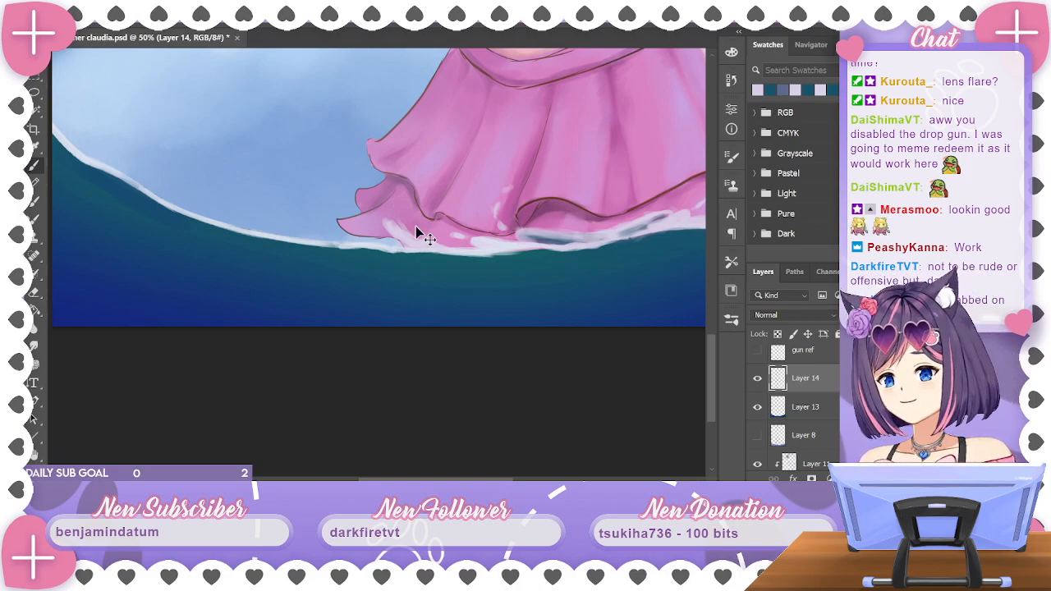
Paint pale foam flecks along the waterline and small bubbles under the surface below the skirt on Layer 14
{"action": "left_click_drag", "start_coordinate": [419, 230], "coordinate": [430, 235]}
{"action": "mouse_move", "coordinate": [437, 189]}
{"action": "left_mouse_down"}
{"action": "mouse_move", "coordinate": [525, 288]}
{"action": "mouse_move", "coordinate": [427, 347]}
{"action": "mouse_move", "coordinate": [481, 284]}
{"action": "left_mouse_up"}
{"action": "key", "text": "ctrl+minus"}
{"action": "key", "text": "ctrl+minus"}
{"action": "key", "text": "ctrl+plus"}
{"action": "key", "text": "ctrl+minus"}
{"action": "key", "text": "ctrl+plus"}
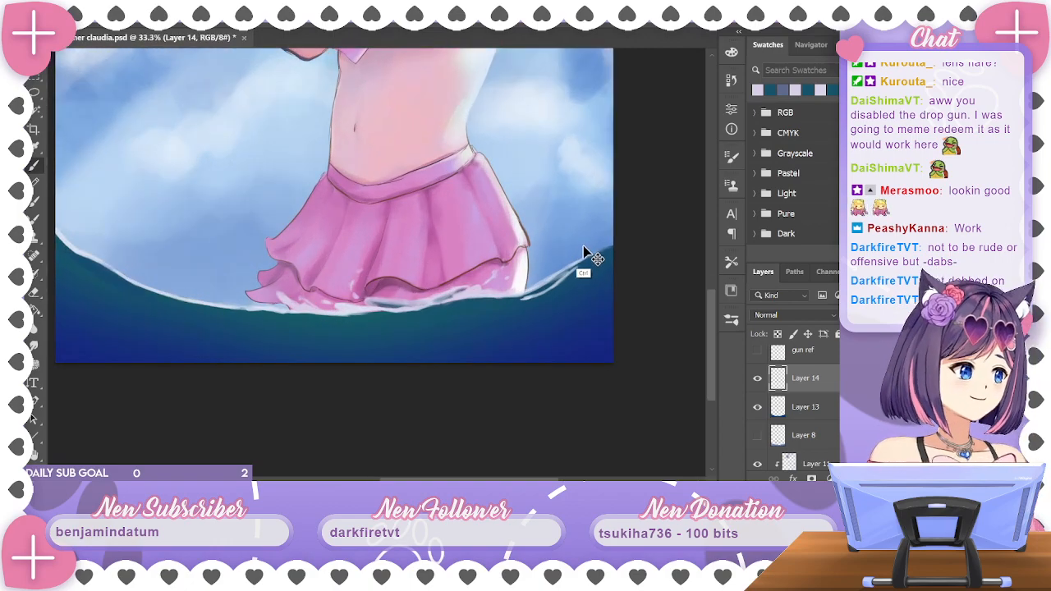
{"action": "key", "text": "ctrl+minus"}
{"action": "key", "text": "ctrl+minus"}
{"action": "key", "text": "ctrl+plus"}
{"action": "left_click_drag", "start_coordinate": [566, 364], "coordinate": [642, 140]}
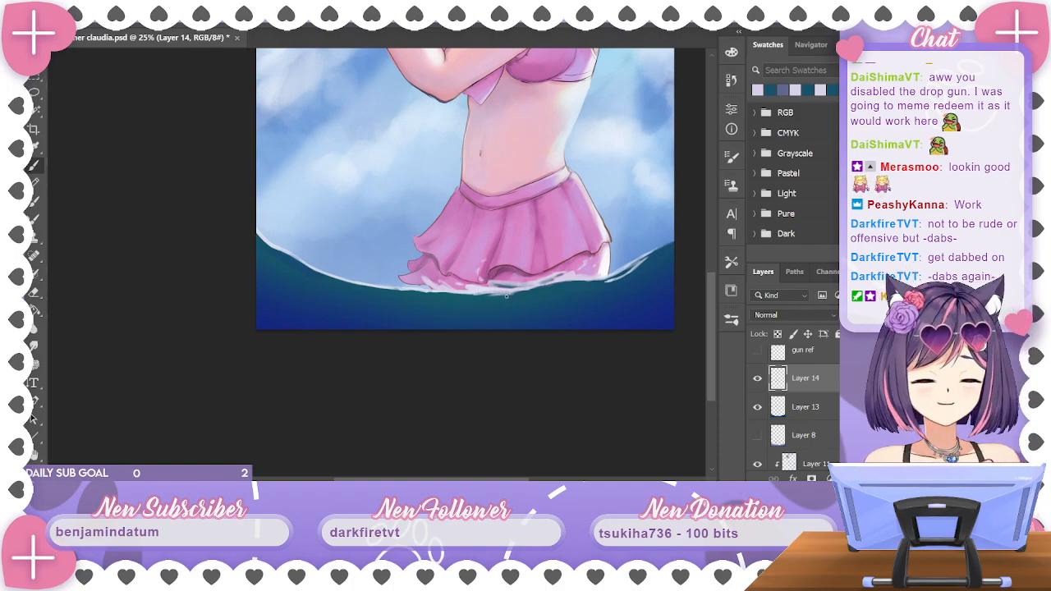
{"action": "left_click_drag", "start_coordinate": [505, 295], "coordinate": [517, 292]}
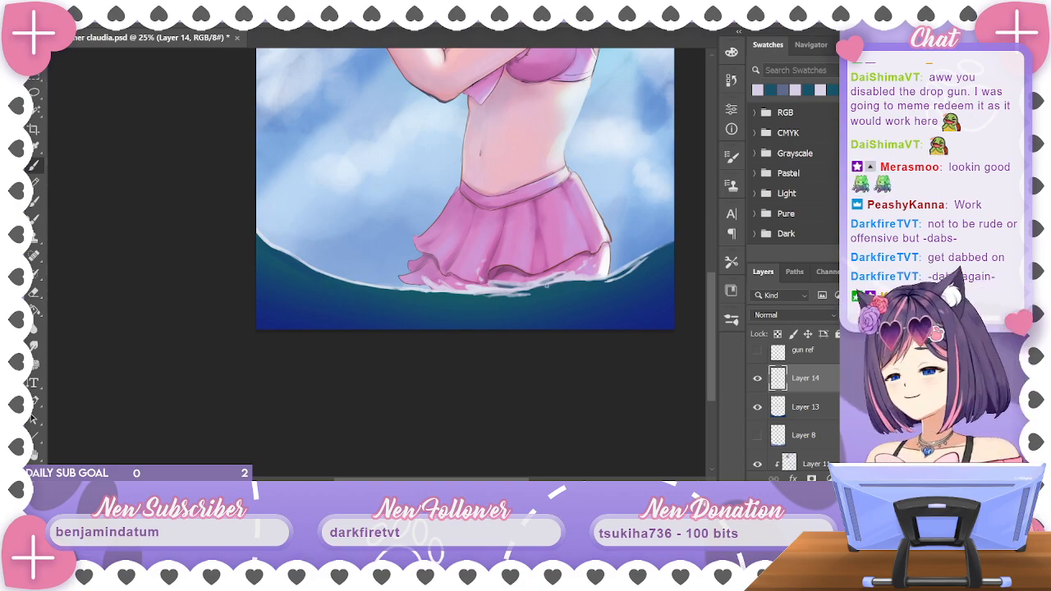
{"action": "left_click_drag", "start_coordinate": [559, 305], "coordinate": [522, 302]}
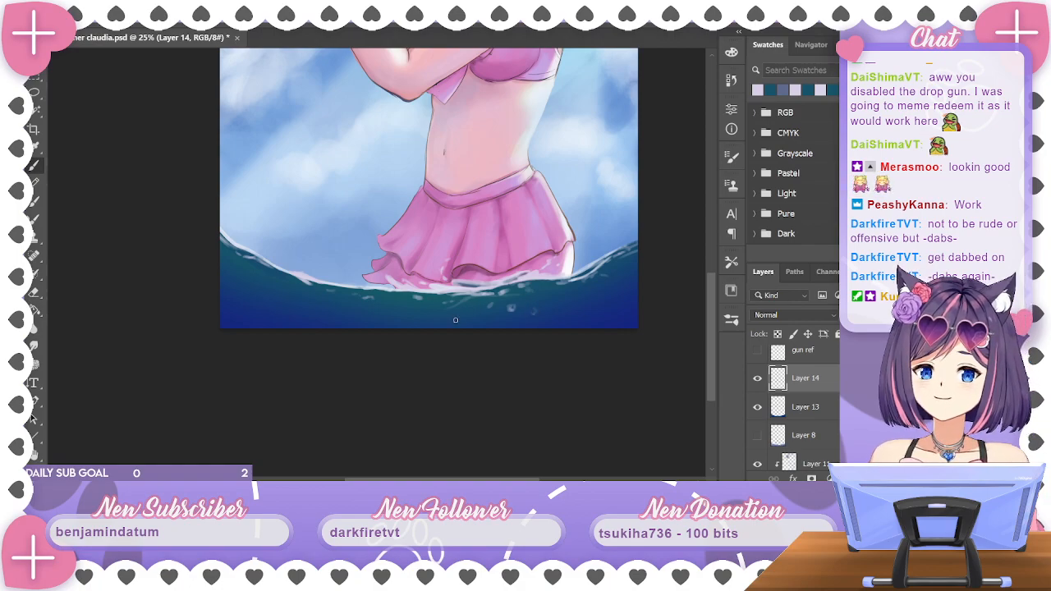
{"action": "key", "text": "ctrl+minus"}
{"action": "key", "text": "ctrl+minus"}
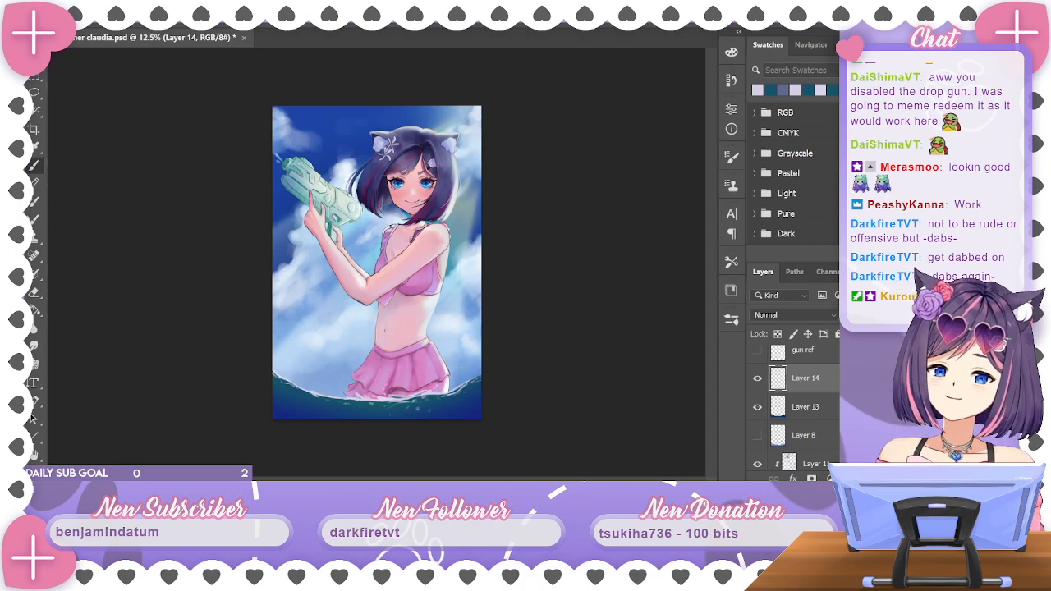
Set up an enlarged soft round eraser on Layer 13 and try fading the lower water over the legs
{"action": "left_click", "coordinate": [806, 407]}
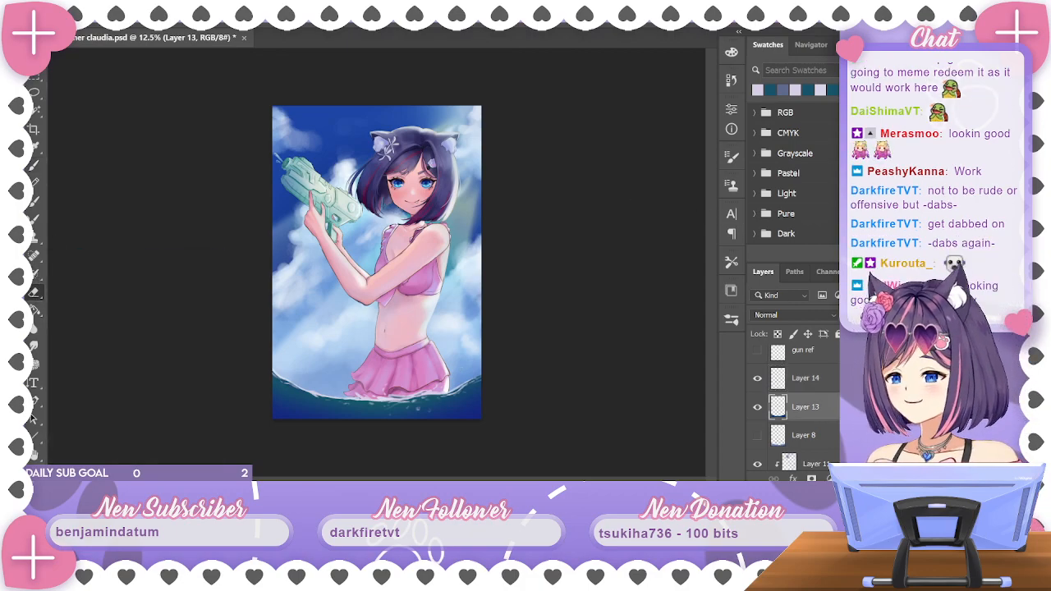
{"action": "left_click", "coordinate": [66, 19]}
{"action": "left_click", "coordinate": [159, 228]}
{"action": "left_click", "coordinate": [591, 335]}
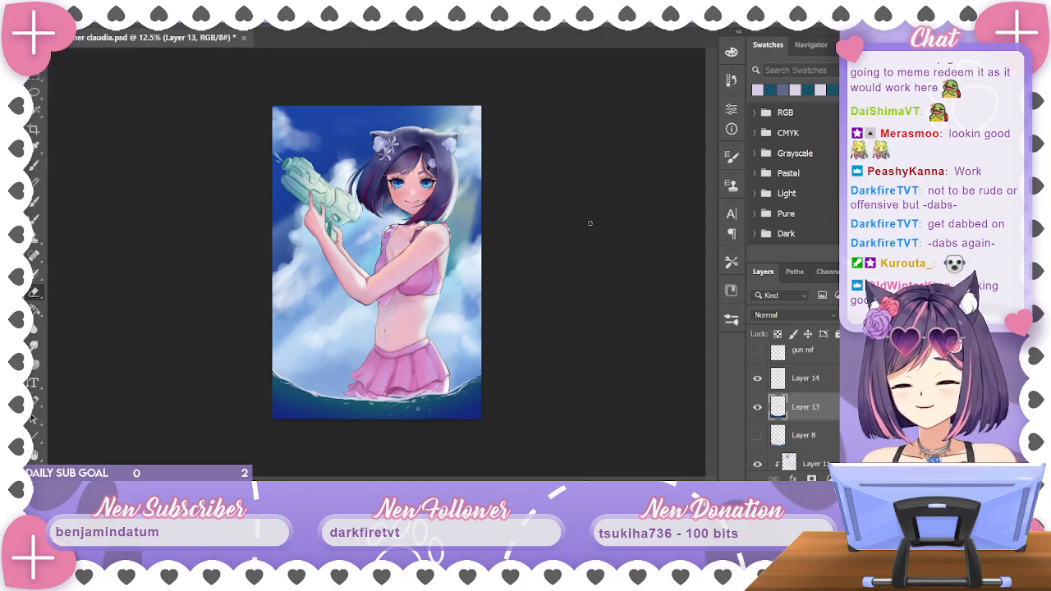
{"action": "key", "text": "bracketright"}
{"action": "key", "text": "bracketright"}
{"action": "key", "text": "bracketright"}
{"action": "key", "text": "bracketright"}
{"action": "key", "text": "bracketright"}
{"action": "key", "text": "bracketright"}
{"action": "key", "text": "bracketright"}
{"action": "key", "text": "bracketright"}
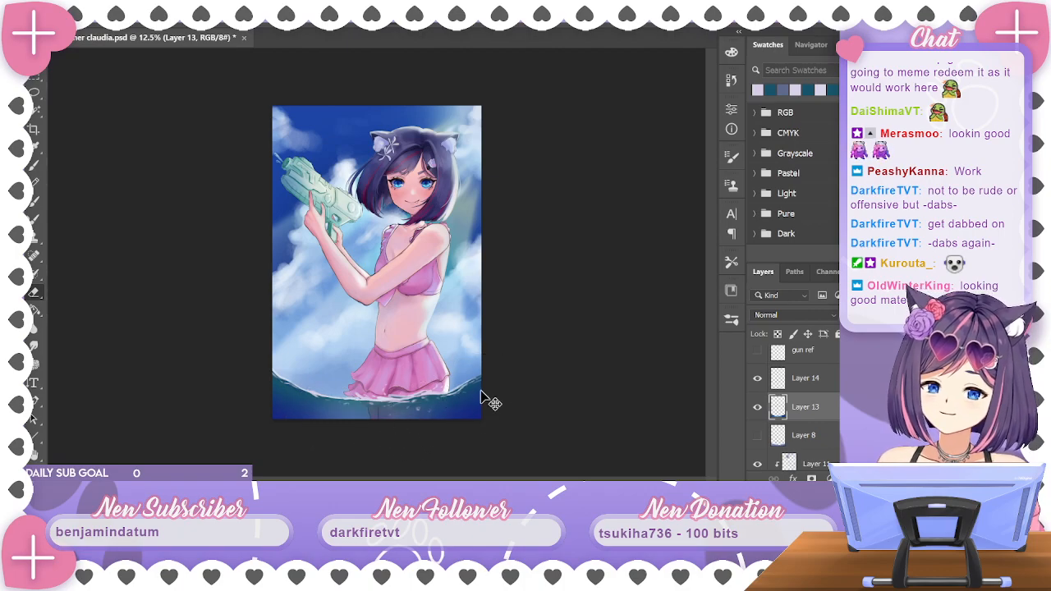
Add a layer mask to Layer 13 and fade the water over the submerged legs on it, with black as the colour
{"action": "left_click", "coordinate": [812, 476]}
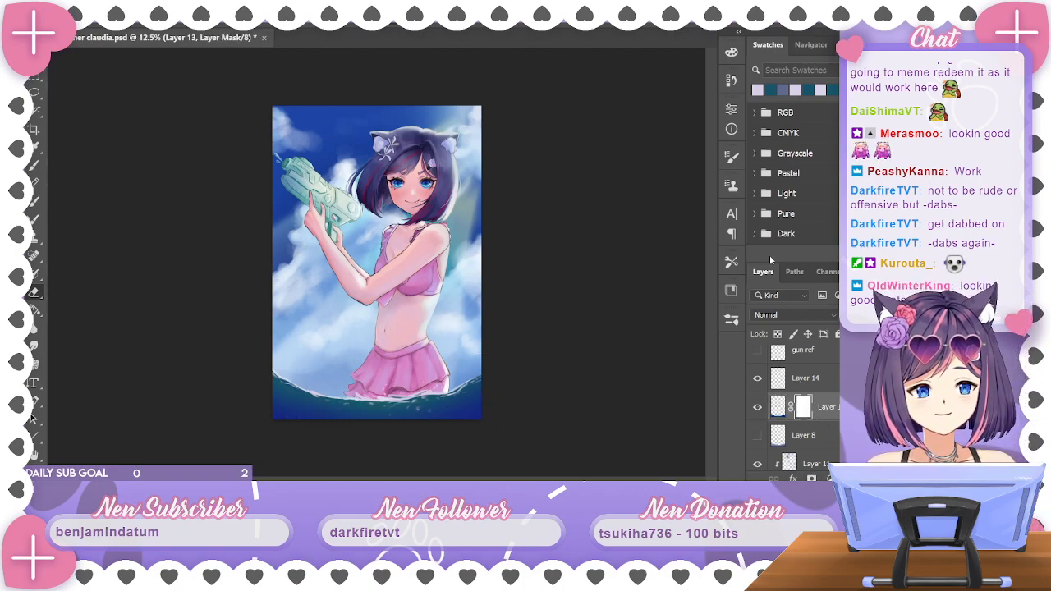
{"action": "left_click", "coordinate": [730, 51]}
{"action": "left_click", "coordinate": [500, 72]}
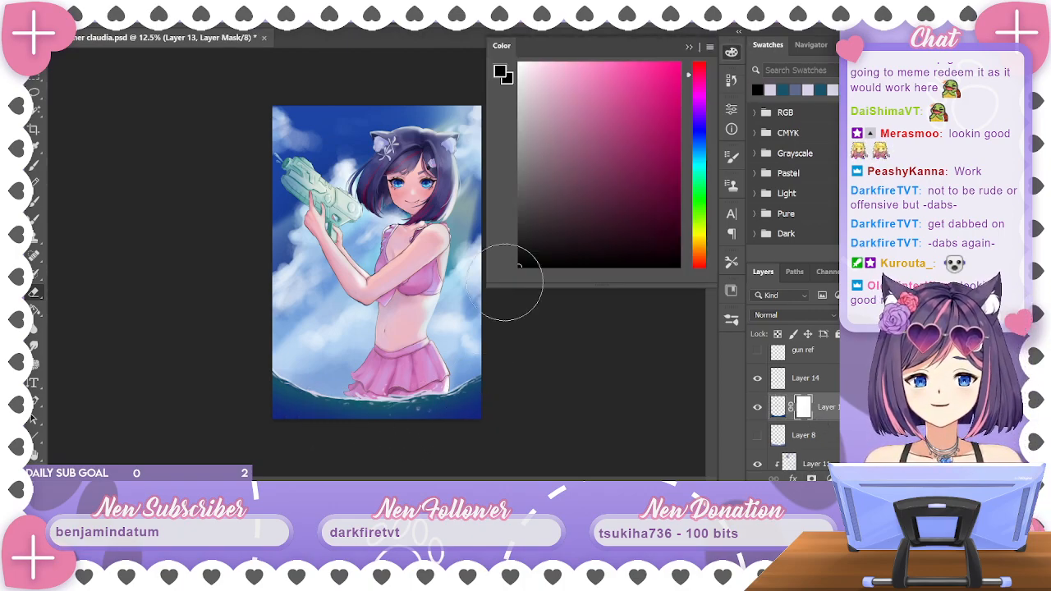
{"action": "left_click", "coordinate": [689, 48]}
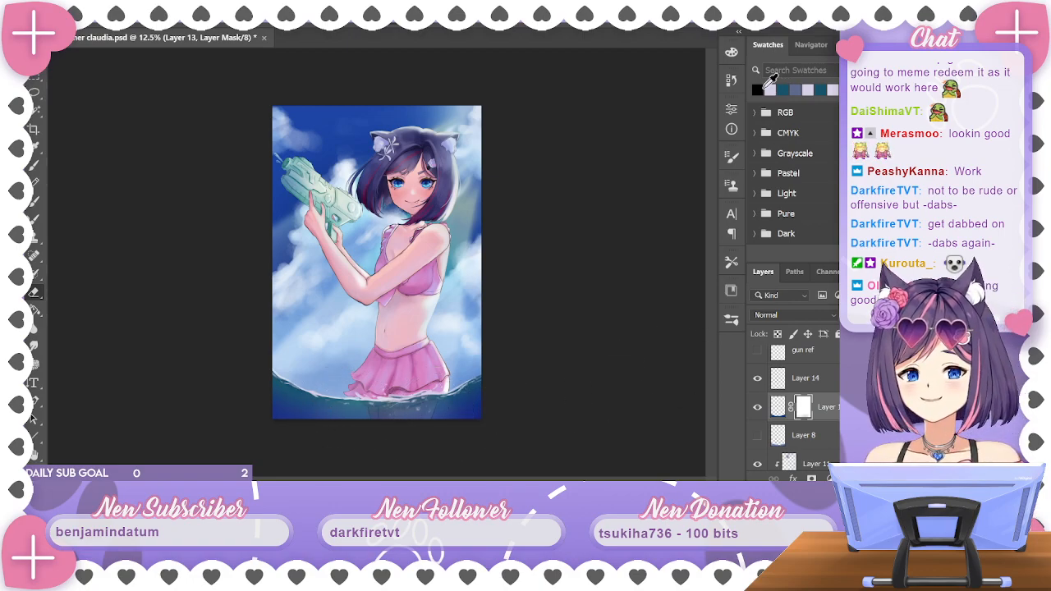
Set the foreground colour to white while Layer 13's mask is active
{"action": "left_click", "coordinate": [736, 51]}
{"action": "left_click_drag", "start_coordinate": [536, 84], "coordinate": [521, 31]}
{"action": "left_click", "coordinate": [732, 52]}
Compare the water on Layer 13 with the older water on Layer 8 by toggling the visibility of both layers
{"action": "left_click", "coordinate": [757, 408]}
{"action": "scroll", "coordinate": [793, 407], "scroll_direction": "up", "scroll_amount": 1}
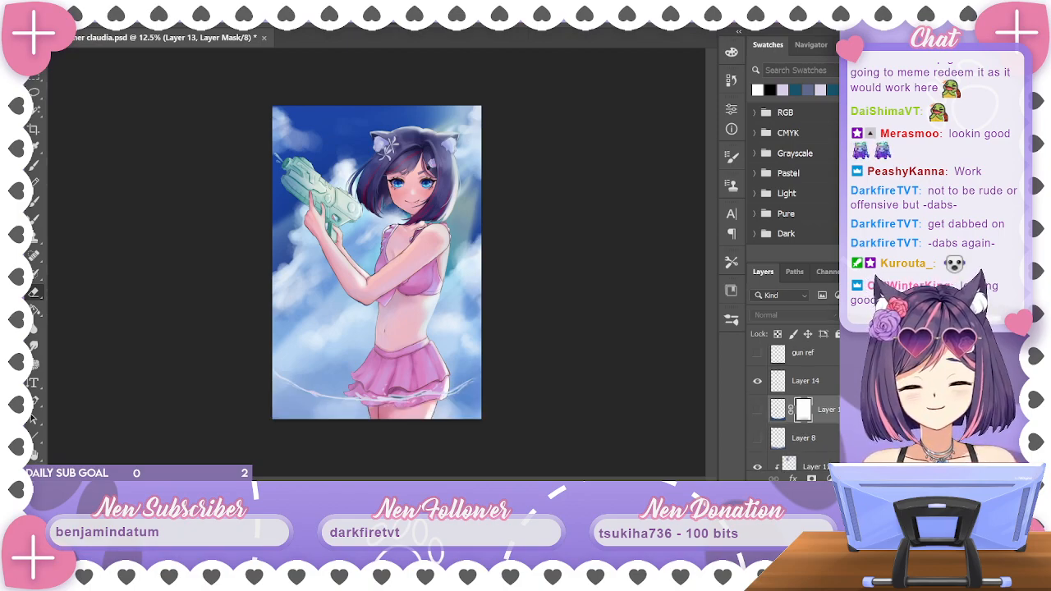
{"action": "left_click", "coordinate": [757, 440]}
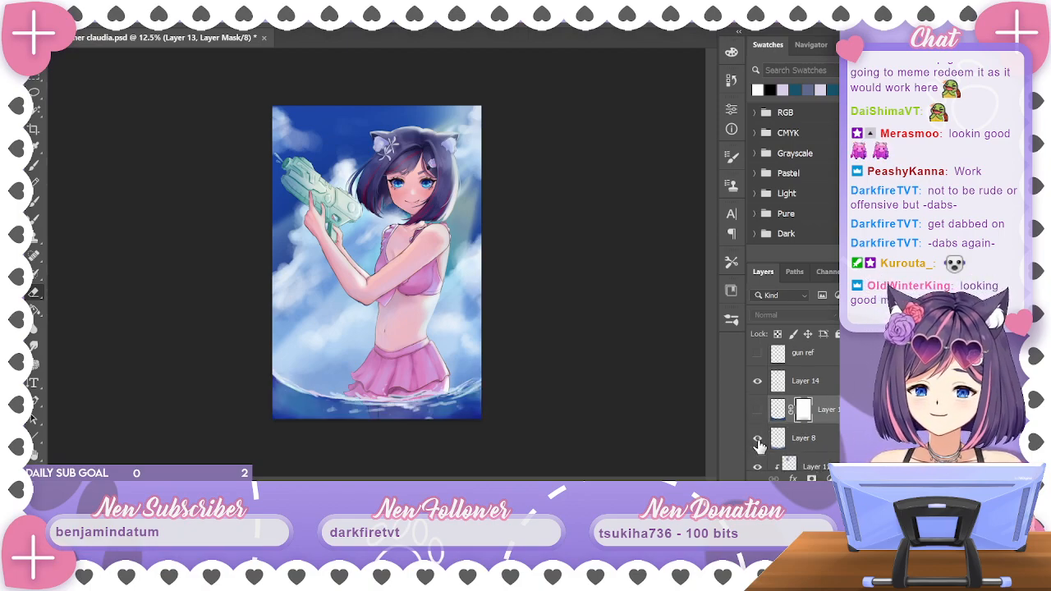
{"action": "left_click", "coordinate": [757, 440]}
{"action": "left_click", "coordinate": [757, 409]}
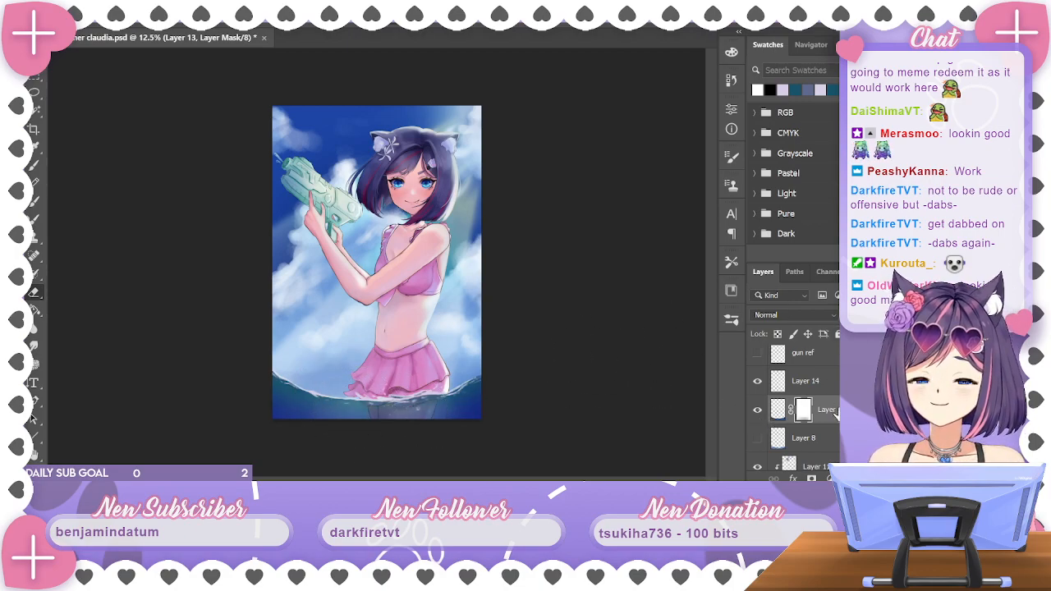
Target Layer 13's pixels with transparency locked, sample the dark sky blue and choose the Airbrush Soft Round brush
{"action": "left_click", "coordinate": [779, 410]}
{"action": "left_click", "coordinate": [361, 149]}
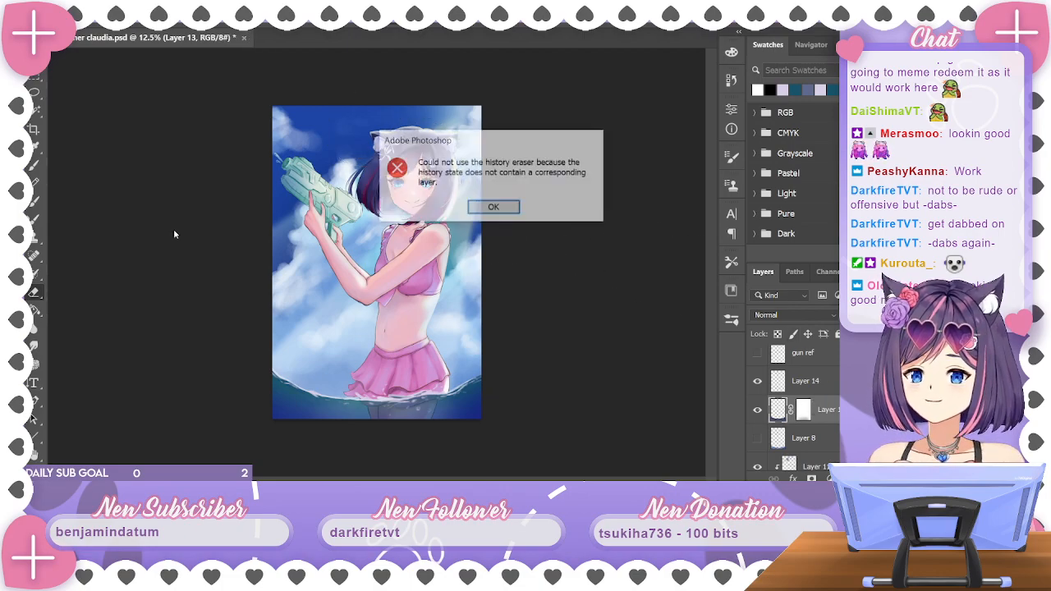
{"action": "key", "text": "Return"}
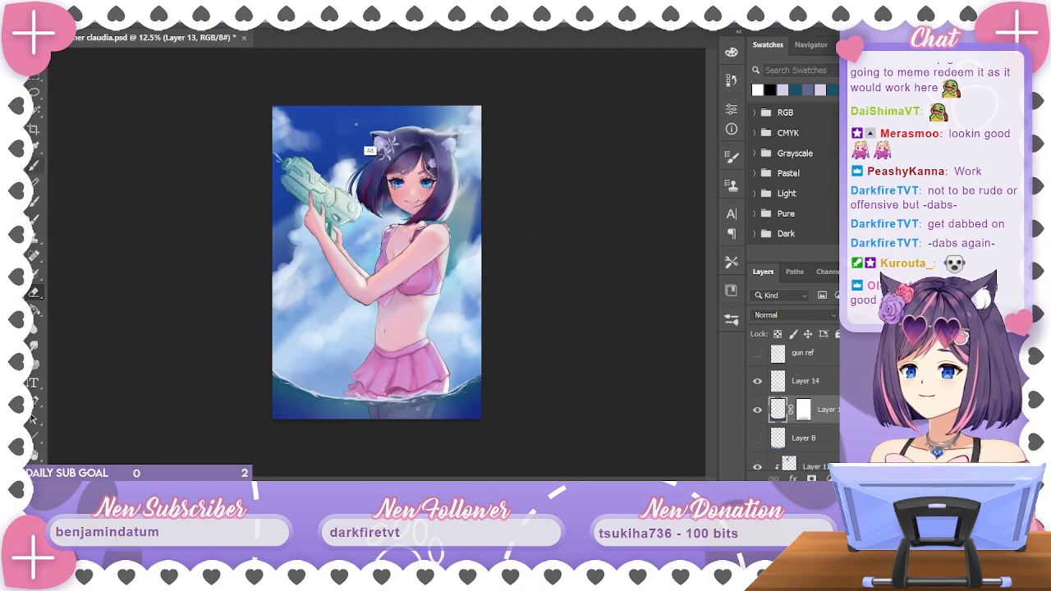
{"action": "key", "text": "b"}
{"action": "left_click", "coordinate": [358, 123], "text": "alt"}
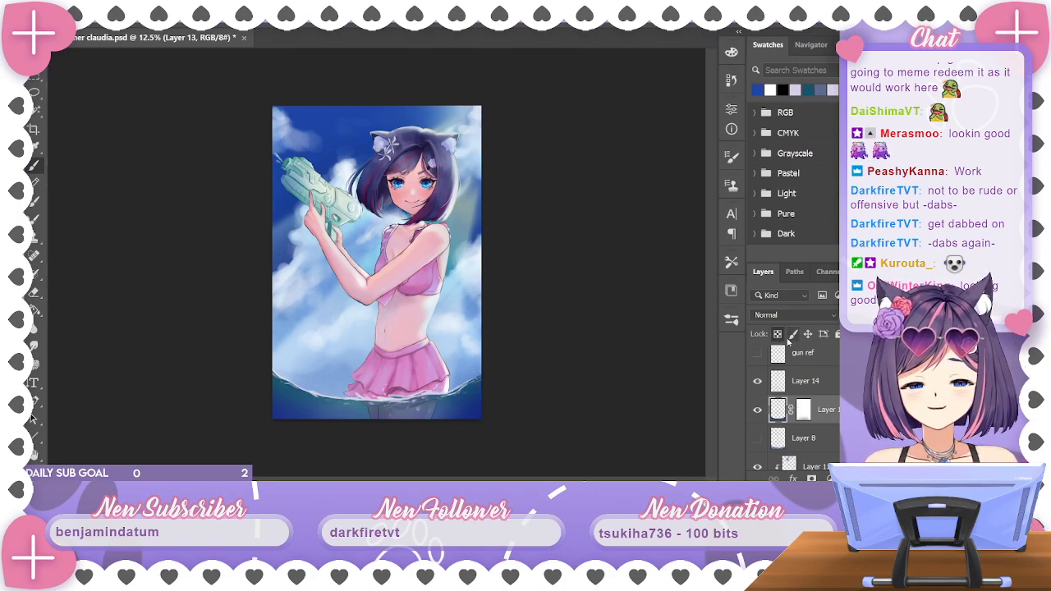
{"action": "right_click", "coordinate": [86, 52]}
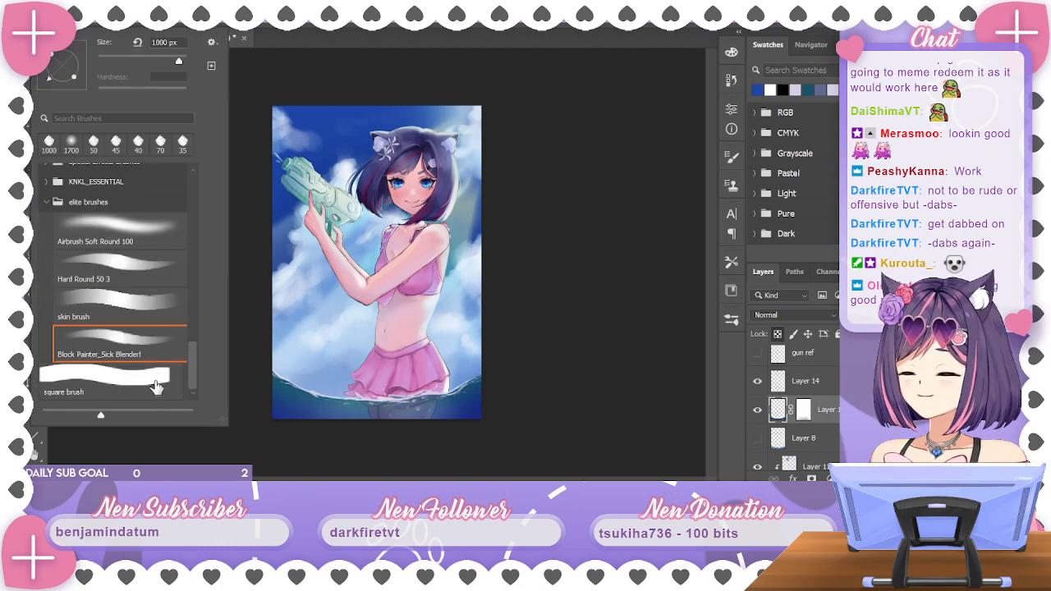
{"action": "left_click", "coordinate": [161, 247]}
{"action": "left_click", "coordinate": [794, 106]}
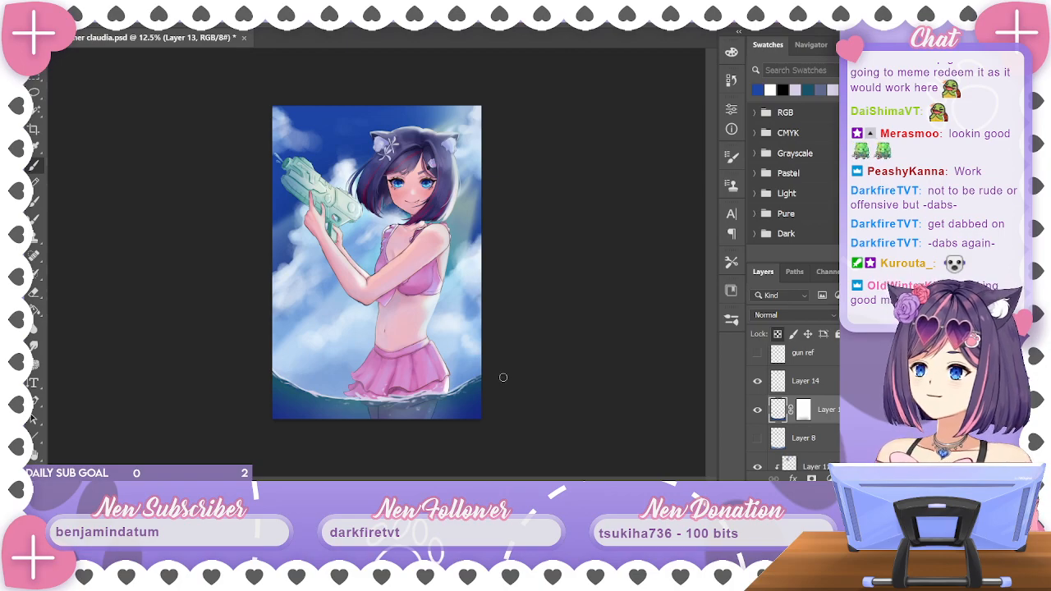
Shade the water on Layer 13 with the enlarged airbrush, using sampled and darker blues towards the lower corners
{"action": "key", "text": "bracketright"}
{"action": "key", "text": "bracketright"}
{"action": "key", "text": "bracketright"}
{"action": "key", "text": "bracketright"}
{"action": "key", "text": "bracketright"}
{"action": "key", "text": "bracketright"}
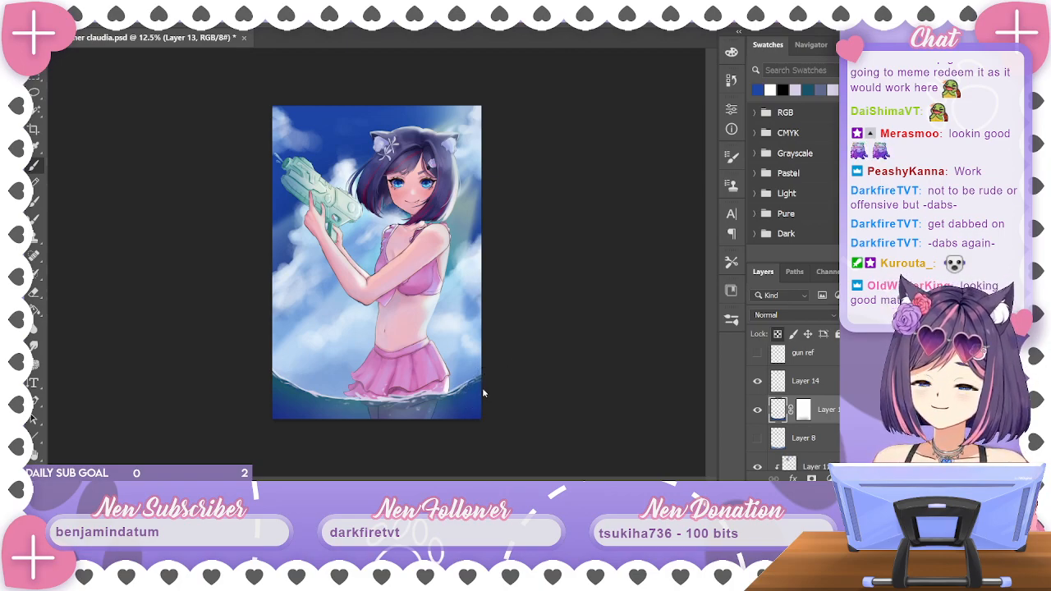
{"action": "left_click", "coordinate": [472, 437], "text": "alt"}
{"action": "left_click", "coordinate": [732, 52]}
{"action": "left_click_drag", "start_coordinate": [654, 173], "coordinate": [668, 131]}
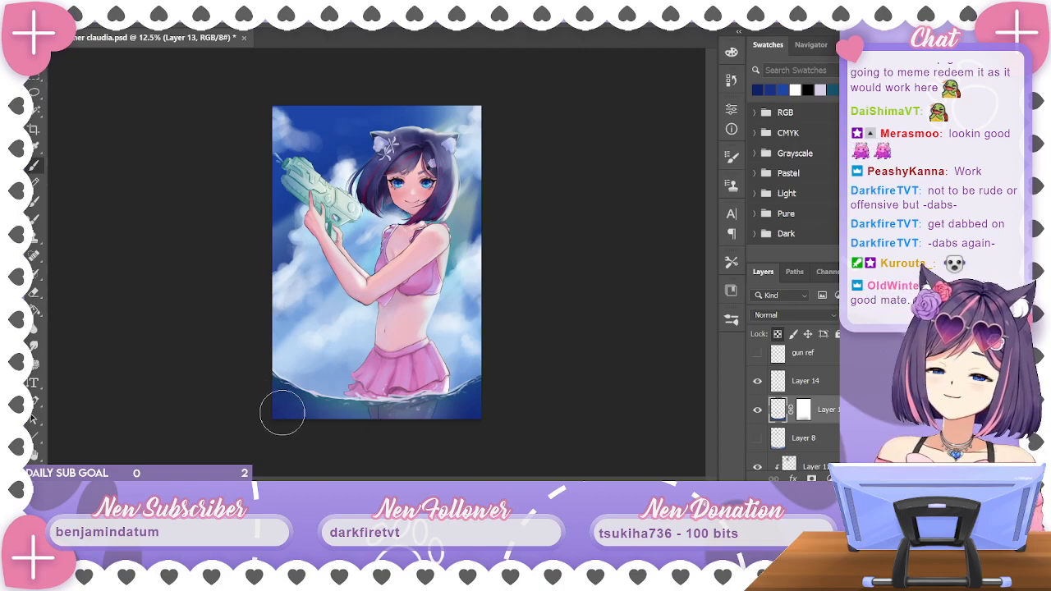
Paint white on Layer 13's mask to restore some water over the legs, and check Layer 14 by toggling its visibility
{"action": "left_click", "coordinate": [802, 410]}
{"action": "left_click", "coordinate": [798, 89]}
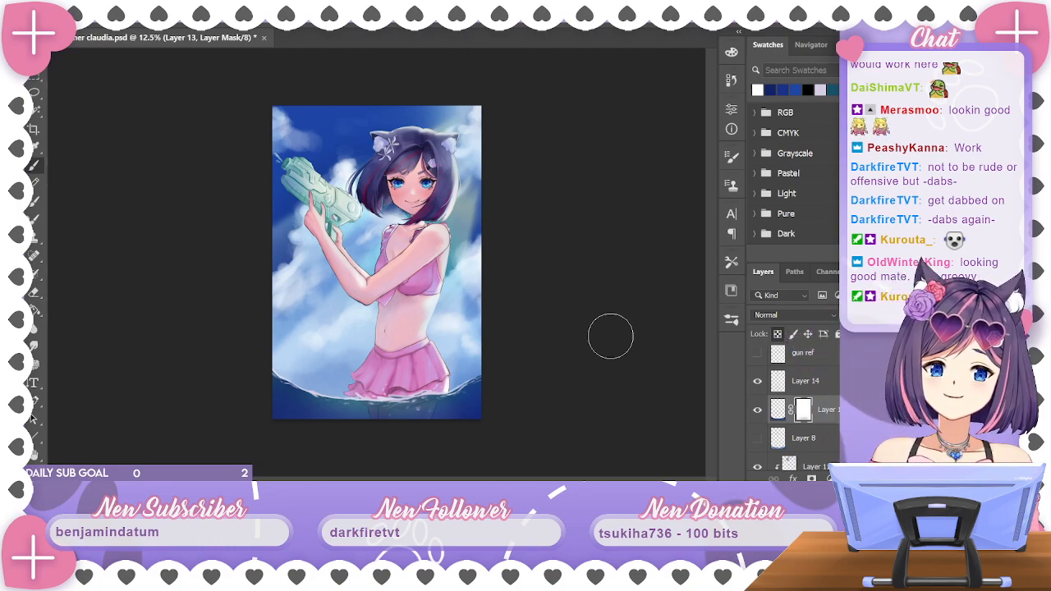
{"action": "left_click", "coordinate": [776, 381]}
{"action": "left_click", "coordinate": [757, 381]}
{"action": "left_click", "coordinate": [757, 381]}
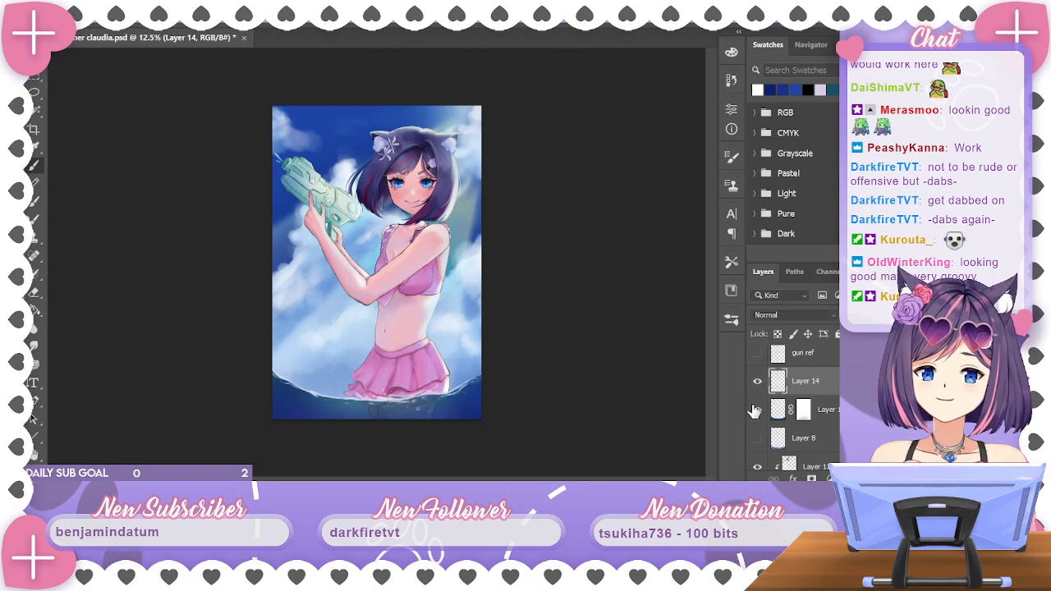
Paint a splash droplet above the left end of the waterline on Layer 14 with the Block Painter brush, in sampled blue and foam tones
{"action": "key", "text": "ctrl+plus"}
{"action": "scroll", "coordinate": [563, 253], "scroll_direction": "down", "scroll_amount": 5}
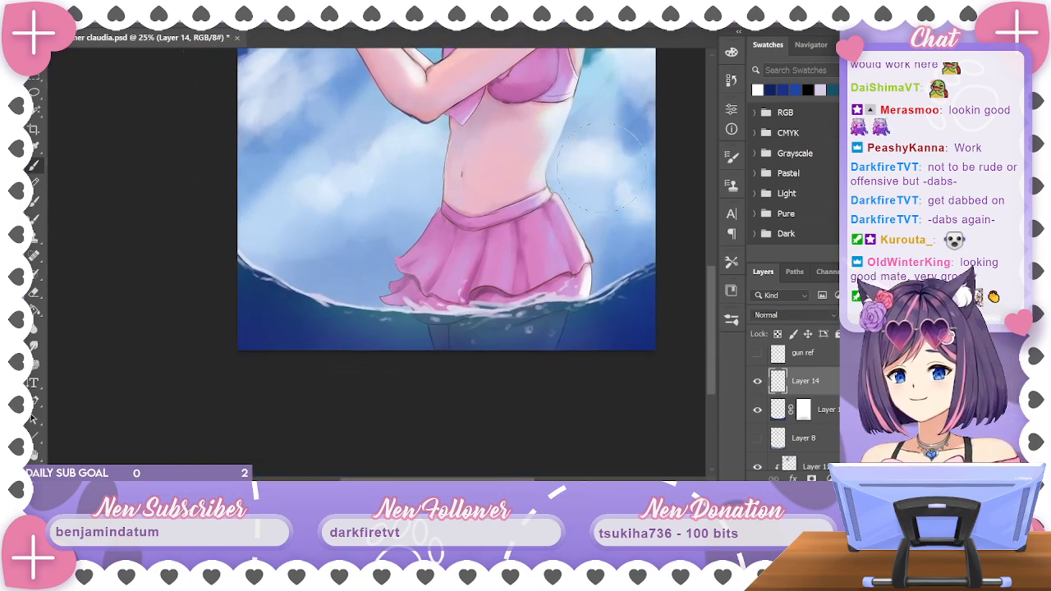
{"action": "left_click", "coordinate": [78, 18]}
{"action": "left_click", "coordinate": [156, 338]}
{"action": "left_click", "coordinate": [425, 307], "text": "alt"}
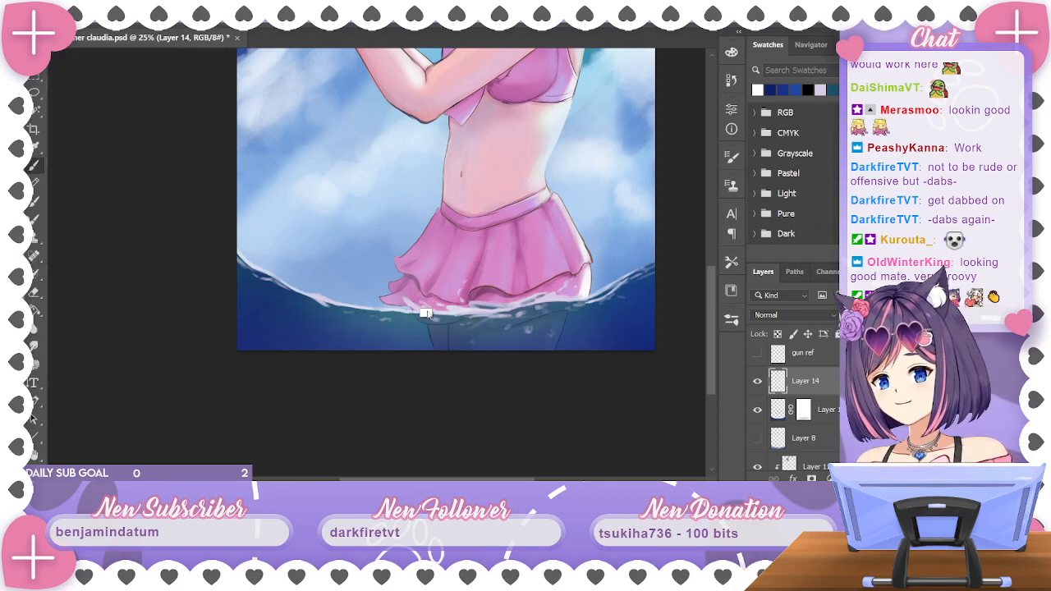
{"action": "left_click_drag", "start_coordinate": [271, 262], "coordinate": [279, 266]}
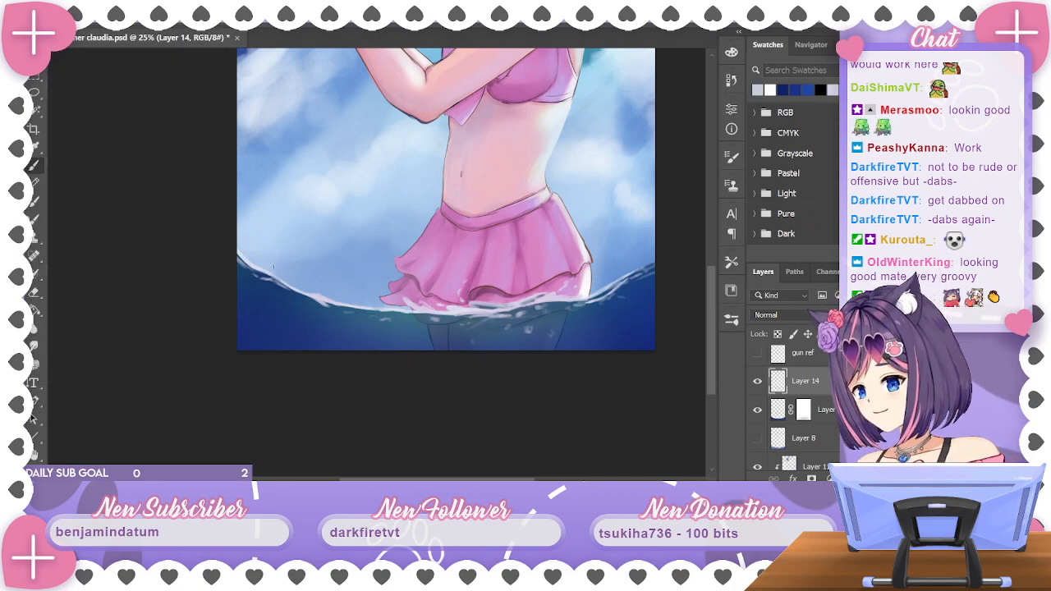
{"action": "left_click", "coordinate": [286, 317], "text": "alt"}
{"action": "left_click_drag", "start_coordinate": [262, 257], "coordinate": [266, 263]}
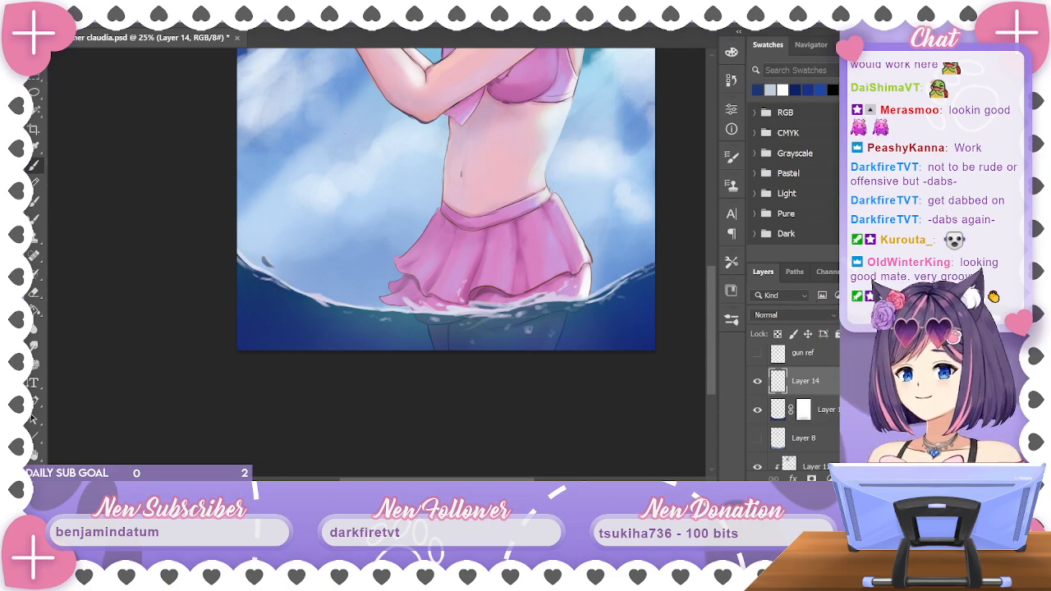
{"action": "left_click", "coordinate": [463, 309], "text": "alt"}
{"action": "left_click_drag", "start_coordinate": [263, 257], "coordinate": [266, 262]}
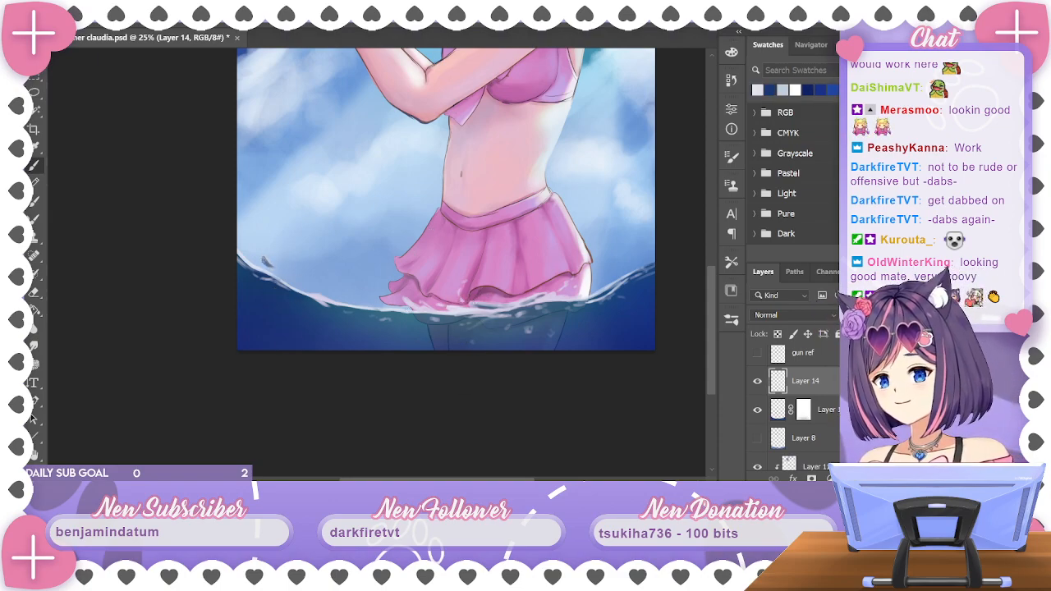
Add more splash droplets above both ends of the waterline using sampled dark blue and pale foam colours
{"action": "left_click", "coordinate": [288, 326], "text": "alt"}
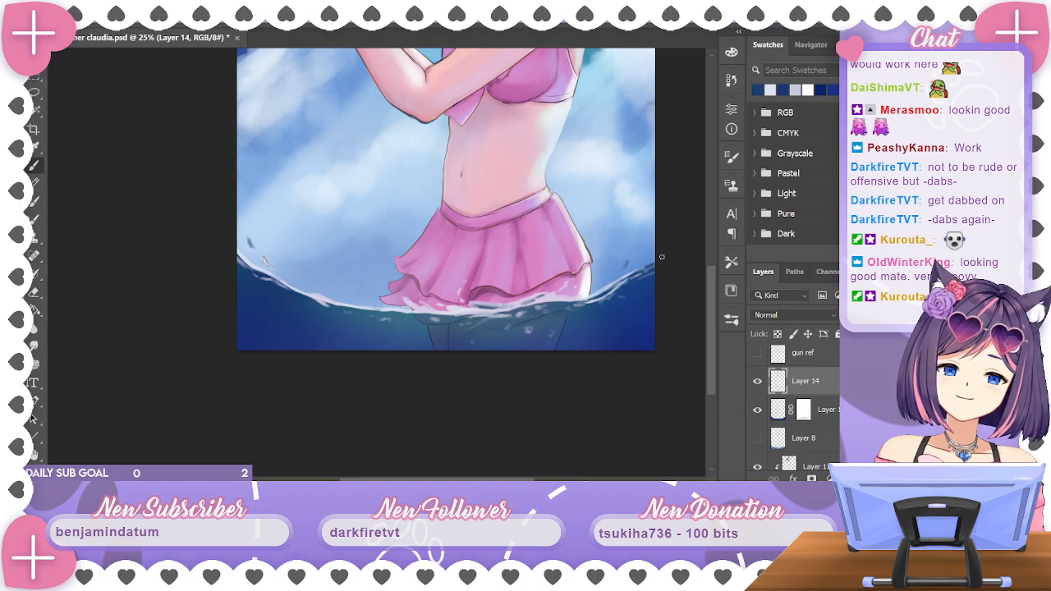
{"action": "left_click", "coordinate": [629, 264], "text": "alt"}
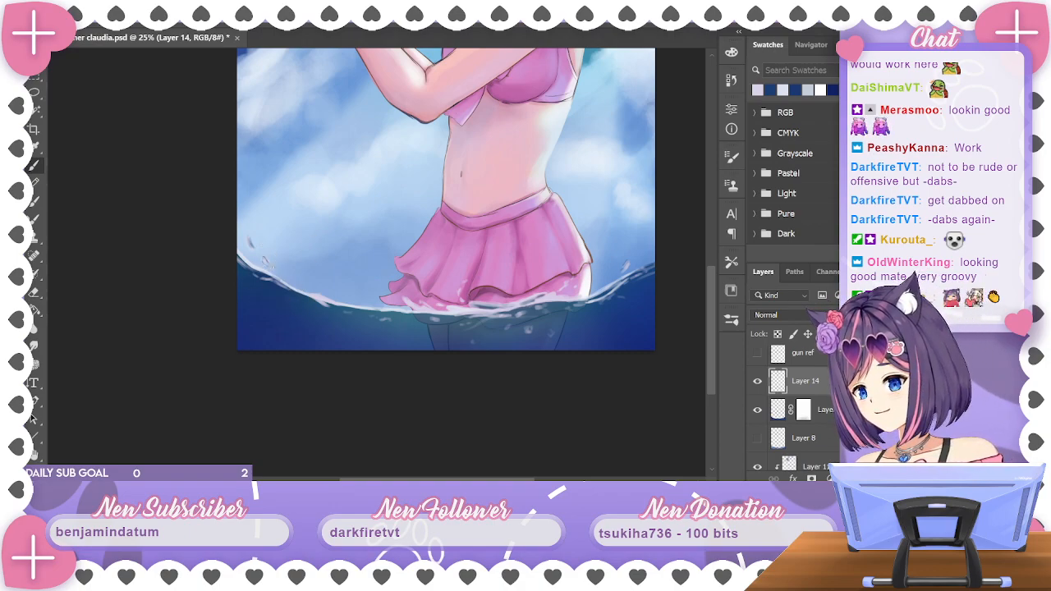
{"action": "left_click", "coordinate": [281, 294], "text": "alt"}
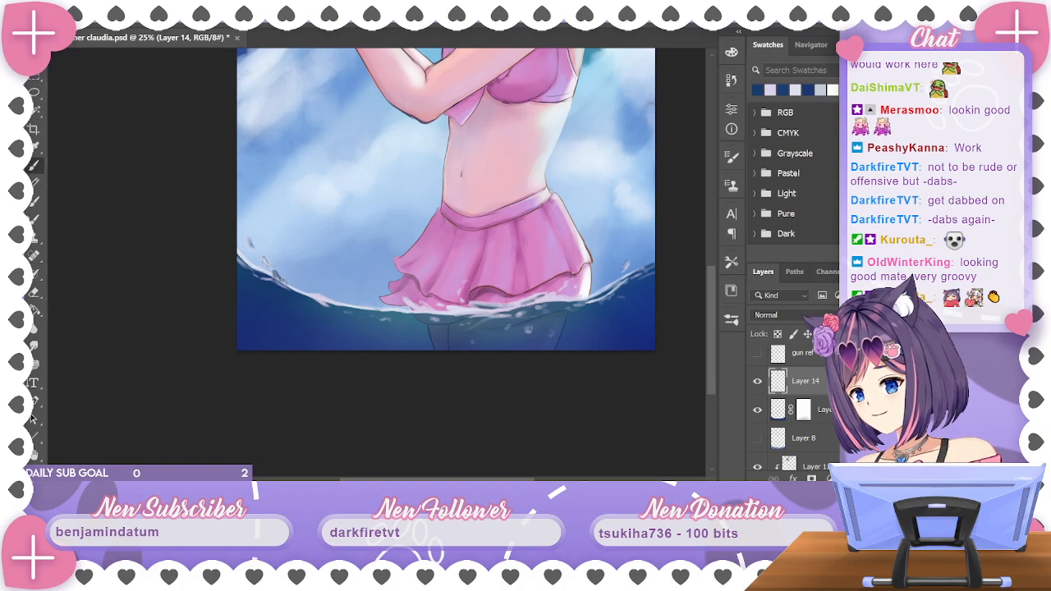
{"action": "left_click", "coordinate": [274, 274], "text": "alt"}
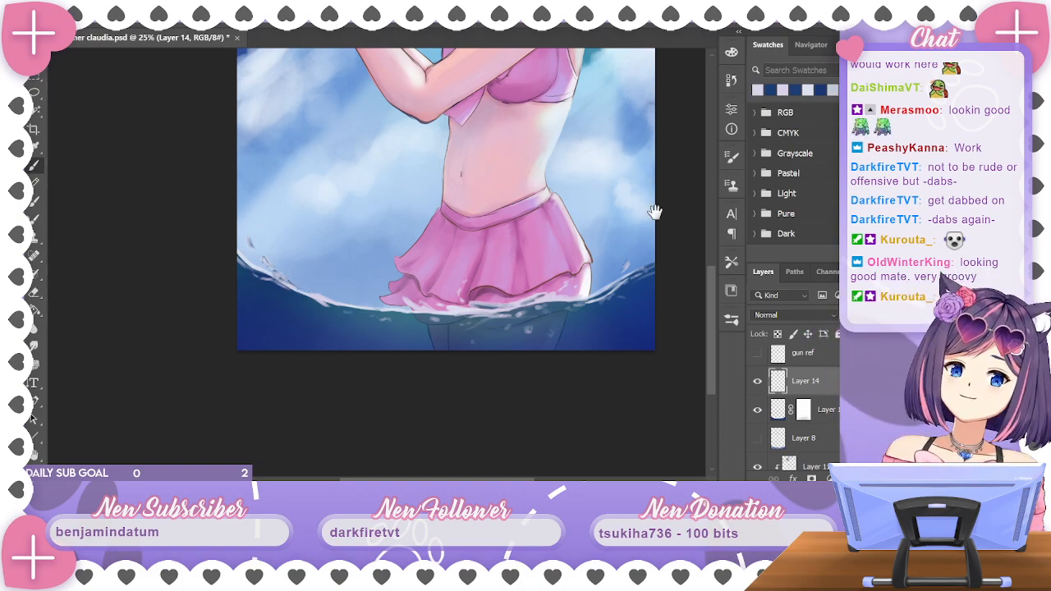
Switch the colour to white and paint highlights on the splash droplets and the foam along the waterline
{"action": "left_click", "coordinate": [731, 50]}
{"action": "left_click", "coordinate": [520, 64]}
{"action": "left_click", "coordinate": [690, 47]}
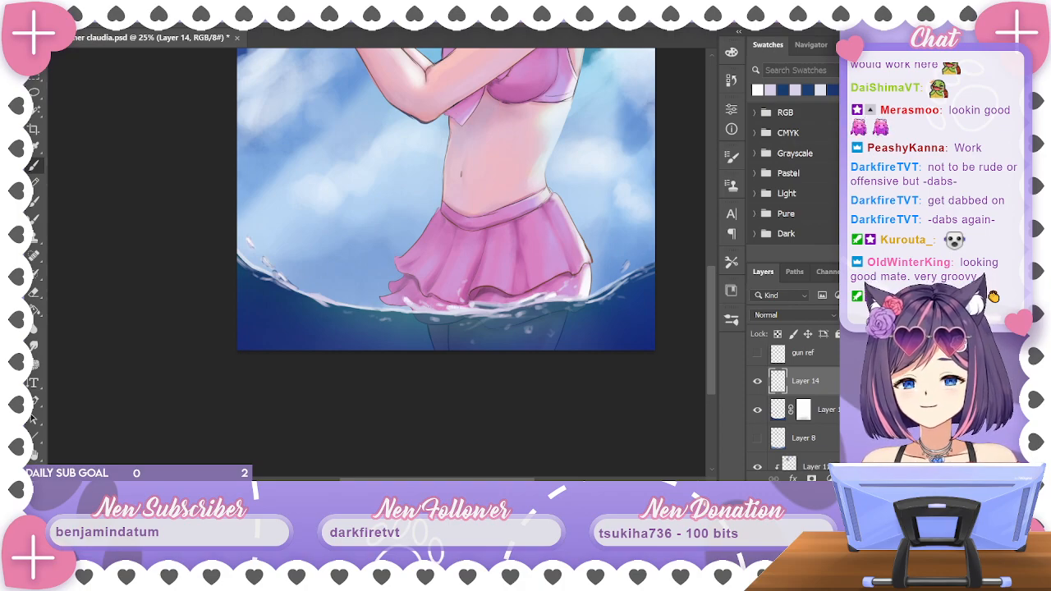
Compare the whole painting with and without Layer 14's foam and splashes by toggling that layer's visibility
{"action": "scroll", "coordinate": [603, 259], "scroll_direction": "down", "scroll_amount": 2}
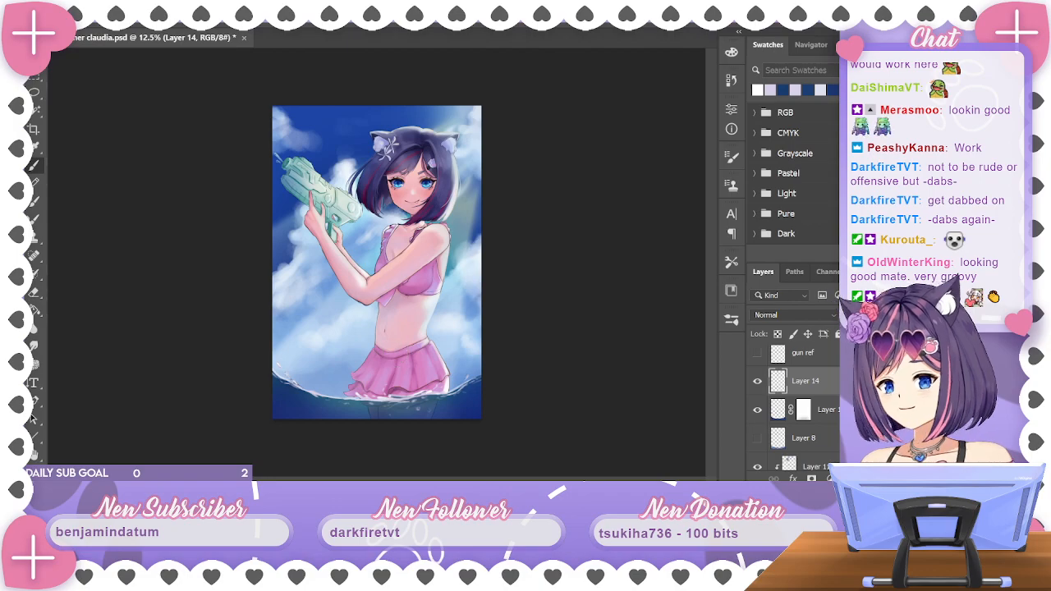
{"action": "left_click", "coordinate": [757, 381]}
{"action": "left_click", "coordinate": [758, 382]}
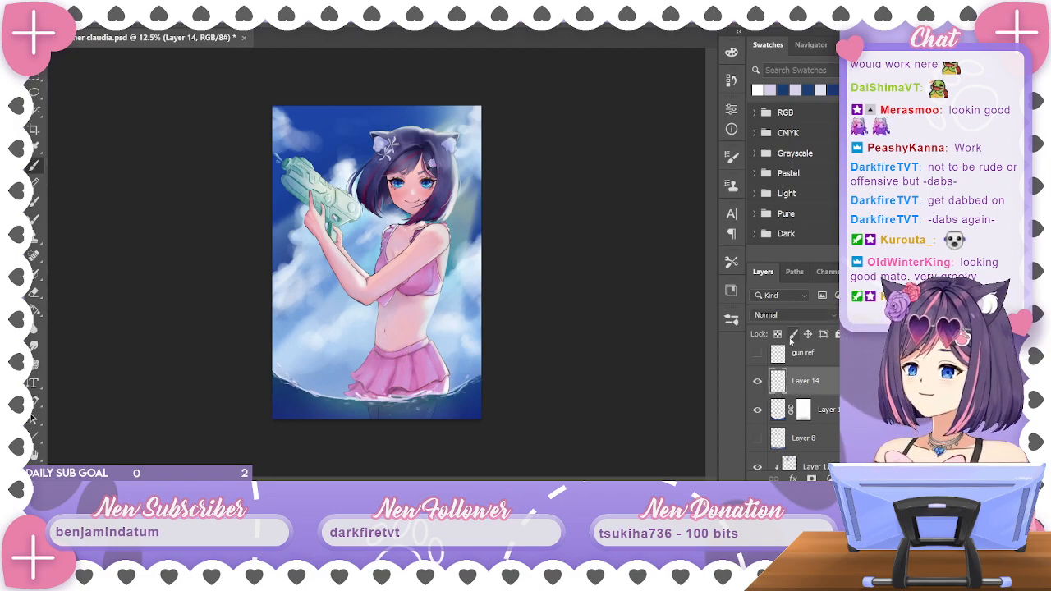
Make Layer 8 visible and compare the water with and without the masked water layer above it
{"action": "left_click", "coordinate": [756, 409]}
{"action": "left_click", "coordinate": [757, 410]}
{"action": "left_click", "coordinate": [757, 438]}
{"action": "left_click", "coordinate": [758, 412]}
{"action": "left_click", "coordinate": [758, 411]}
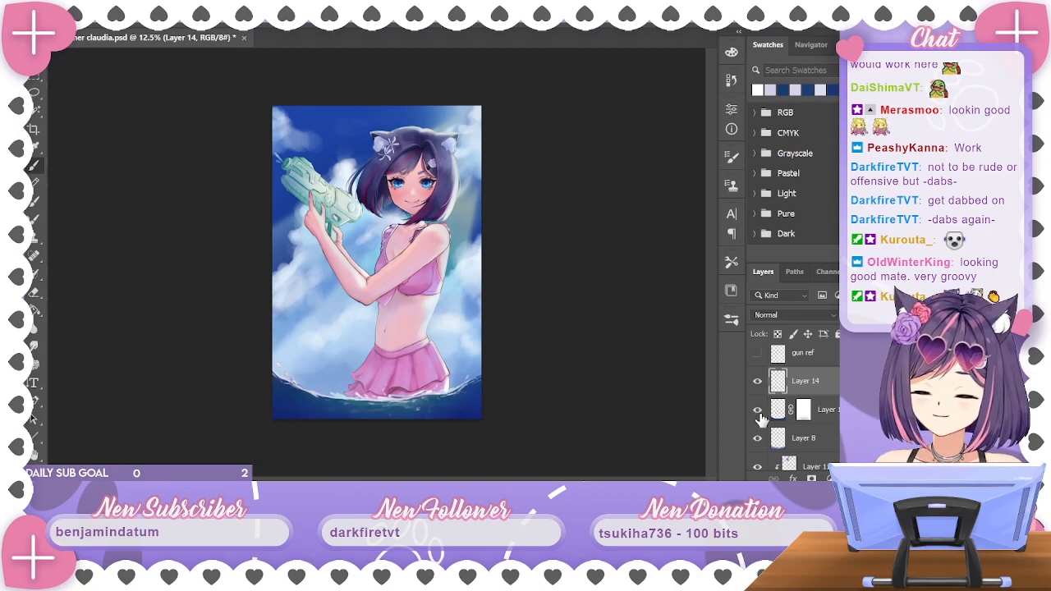
{"action": "left_click", "coordinate": [458, 225], "text": "alt"}
{"action": "mouse_move", "coordinate": [294, 393]}
{"action": "left_mouse_down"}
{"action": "mouse_move", "coordinate": [277, 392]}
{"action": "mouse_move", "coordinate": [303, 412]}
{"action": "mouse_move", "coordinate": [271, 382]}
{"action": "left_mouse_up"}
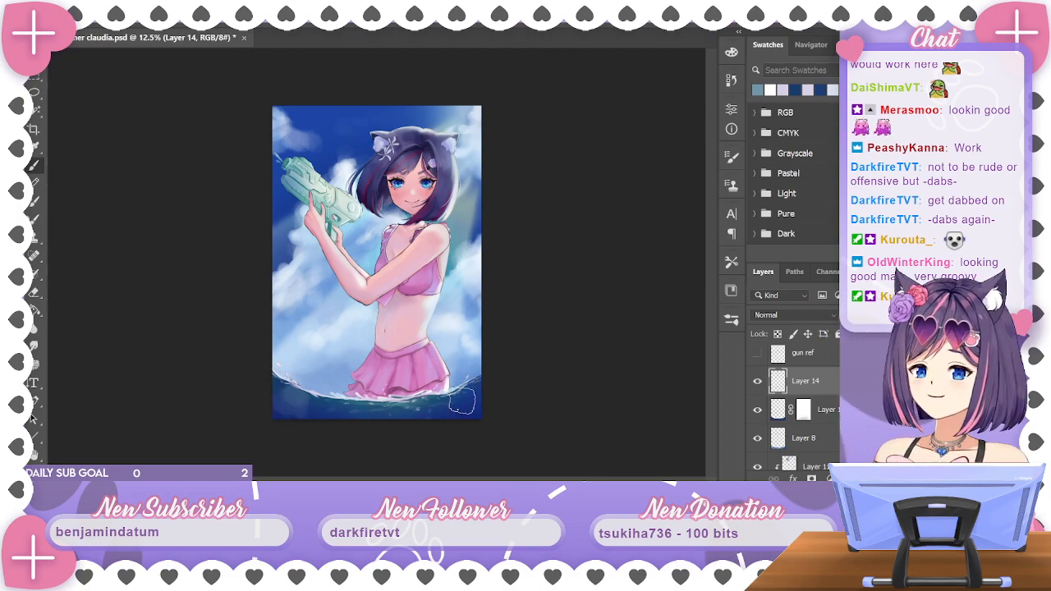
{"action": "key", "text": "ctrl+z"}
{"action": "right_click", "coordinate": [274, 421]}
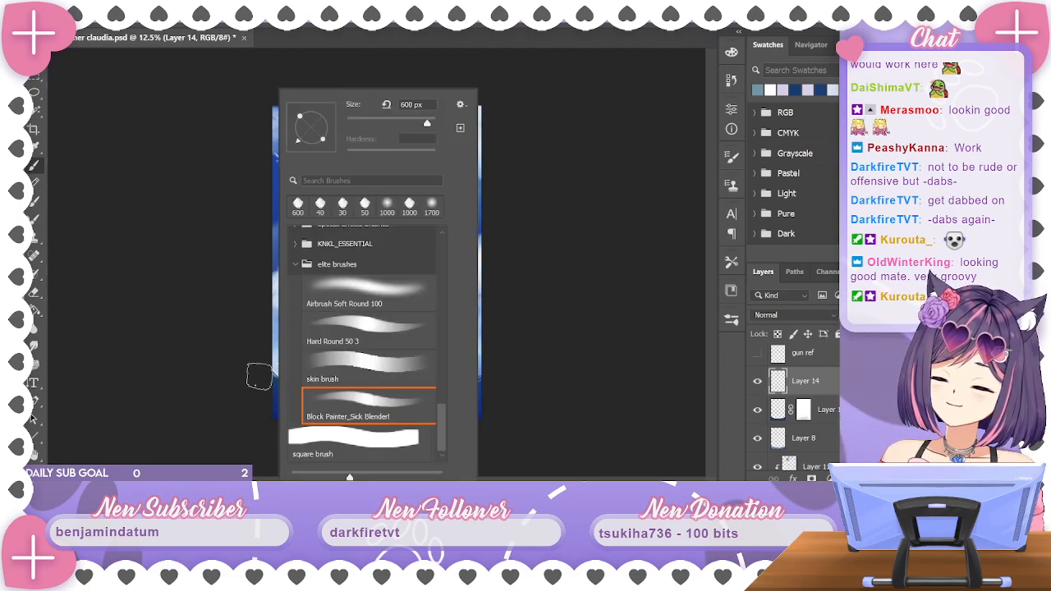
{"action": "left_click", "coordinate": [612, 217]}
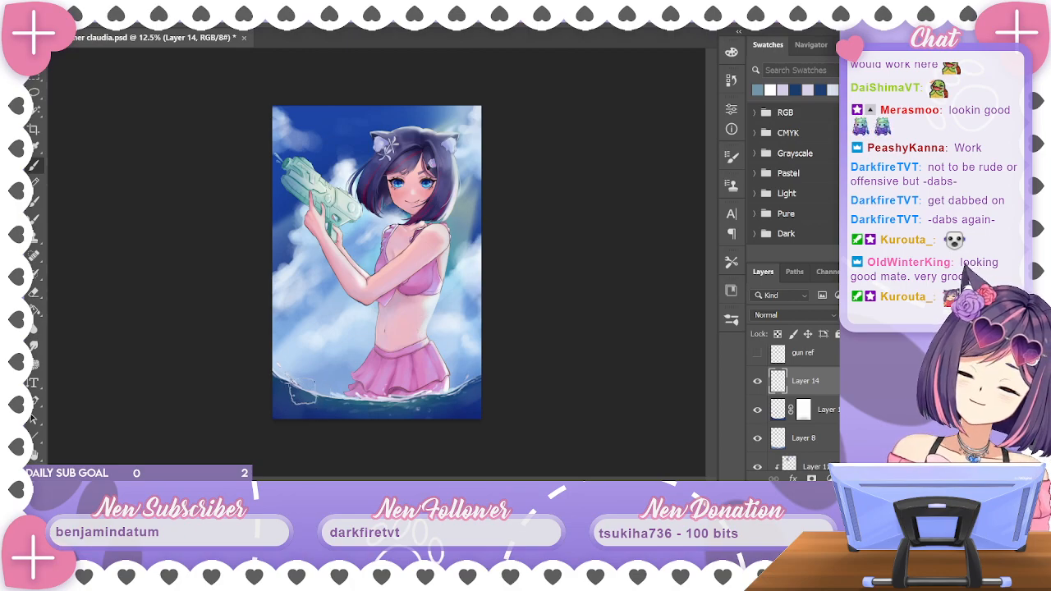
Save the painting, and refine the clouds below the hand on the water gun on Layer 6 using sampled light blues
{"action": "key", "text": "ctrl+s"}
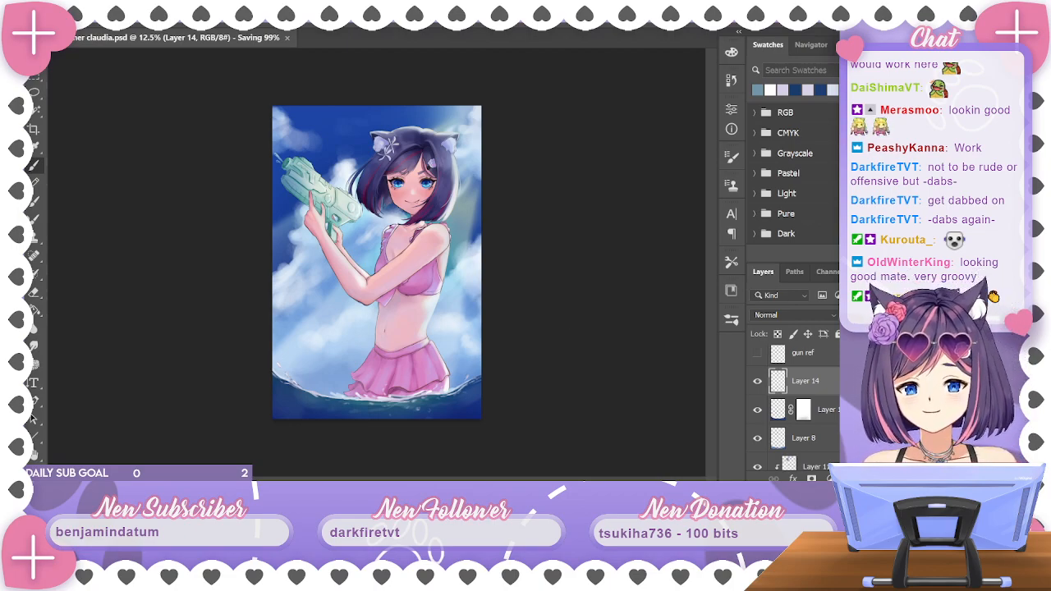
{"action": "scroll", "coordinate": [792, 407], "scroll_direction": "down", "scroll_amount": 2}
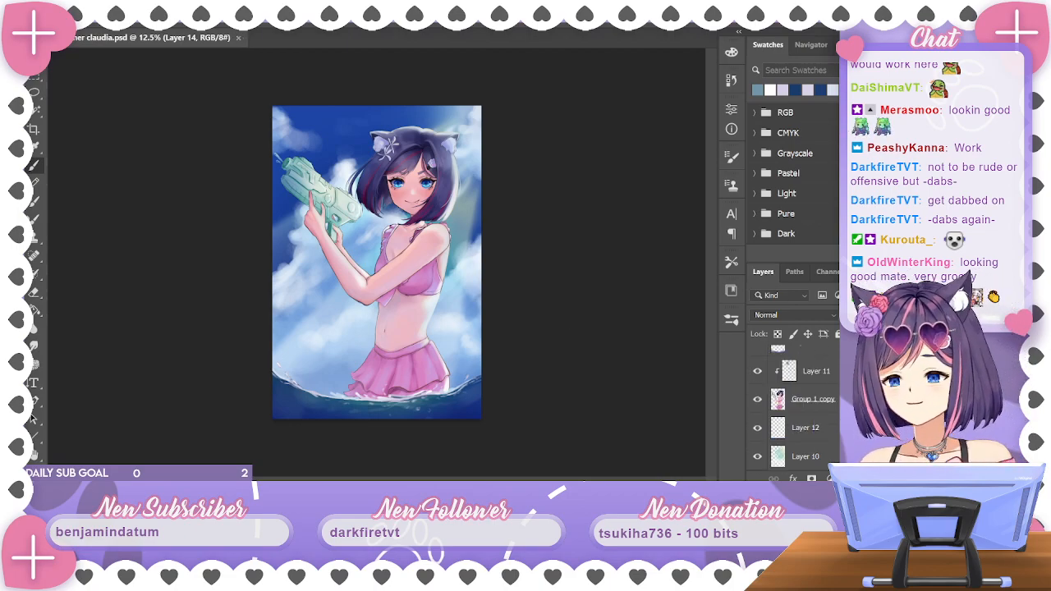
{"action": "scroll", "coordinate": [792, 407], "scroll_direction": "down", "scroll_amount": 3}
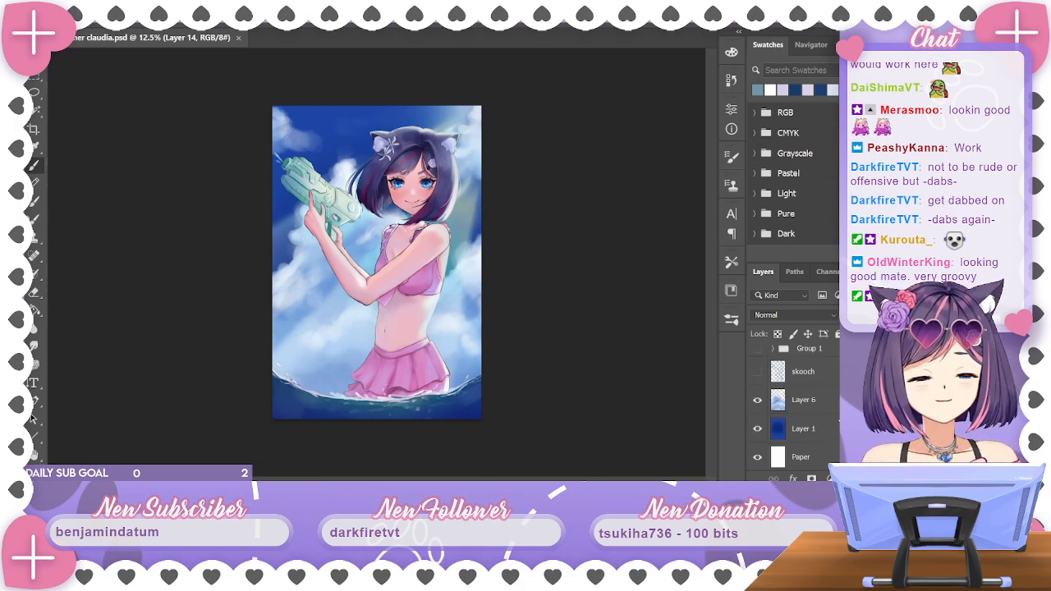
{"action": "left_click", "coordinate": [800, 400]}
{"action": "key", "text": "ctrl+plus"}
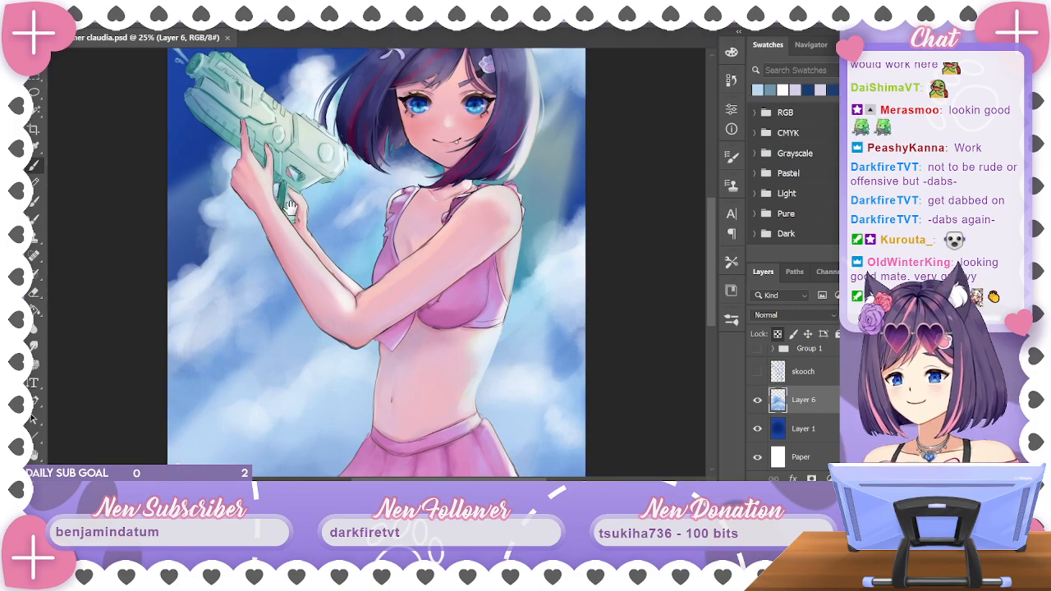
{"action": "left_click_drag", "start_coordinate": [276, 209], "coordinate": [520, 174]}
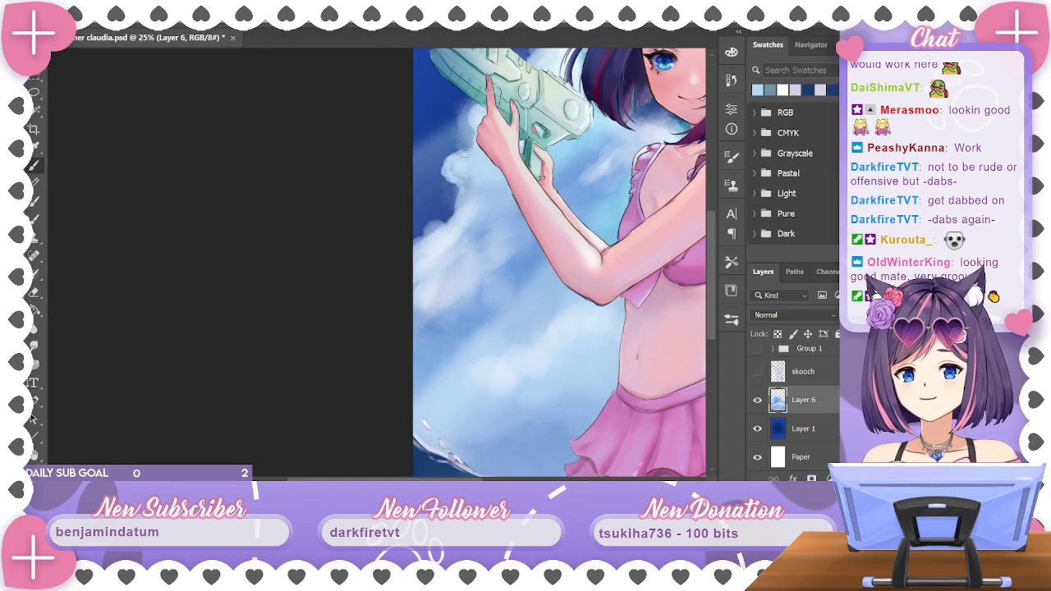
{"action": "left_click", "coordinate": [464, 195], "text": "alt"}
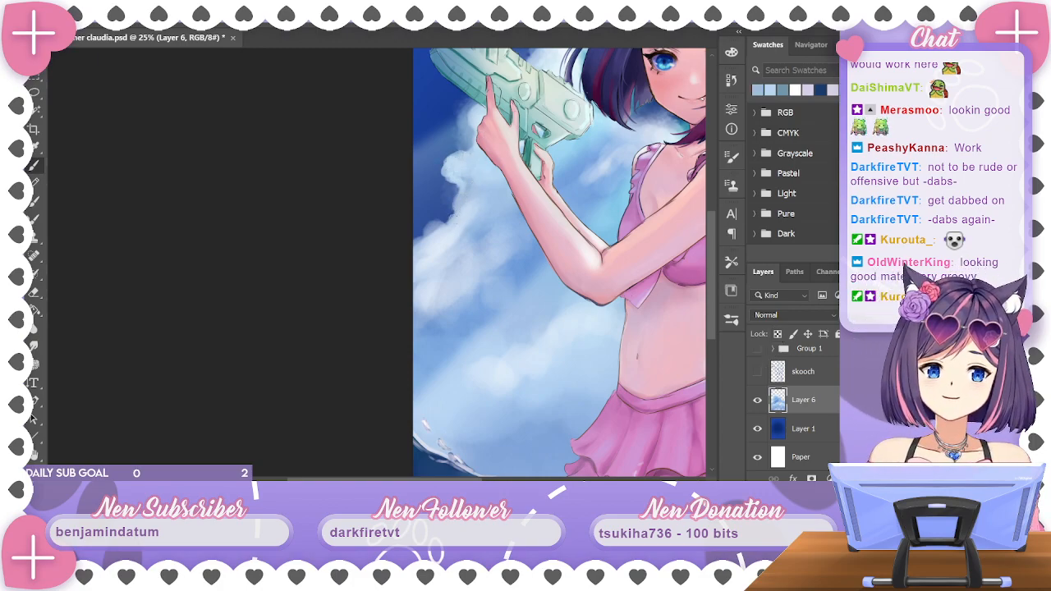
Refine the Layer 6 clouds below the girl's elbow and along the canvas's right edge with sampled cloud colours
{"action": "left_click_drag", "start_coordinate": [502, 198], "coordinate": [424, 329]}
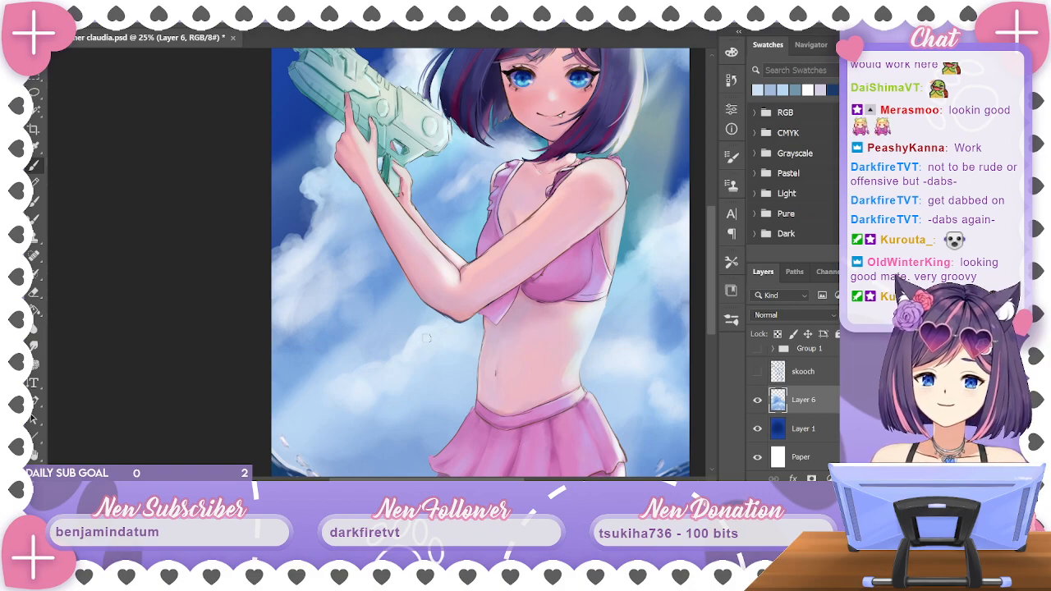
{"action": "left_click_drag", "start_coordinate": [637, 269], "coordinate": [596, 273]}
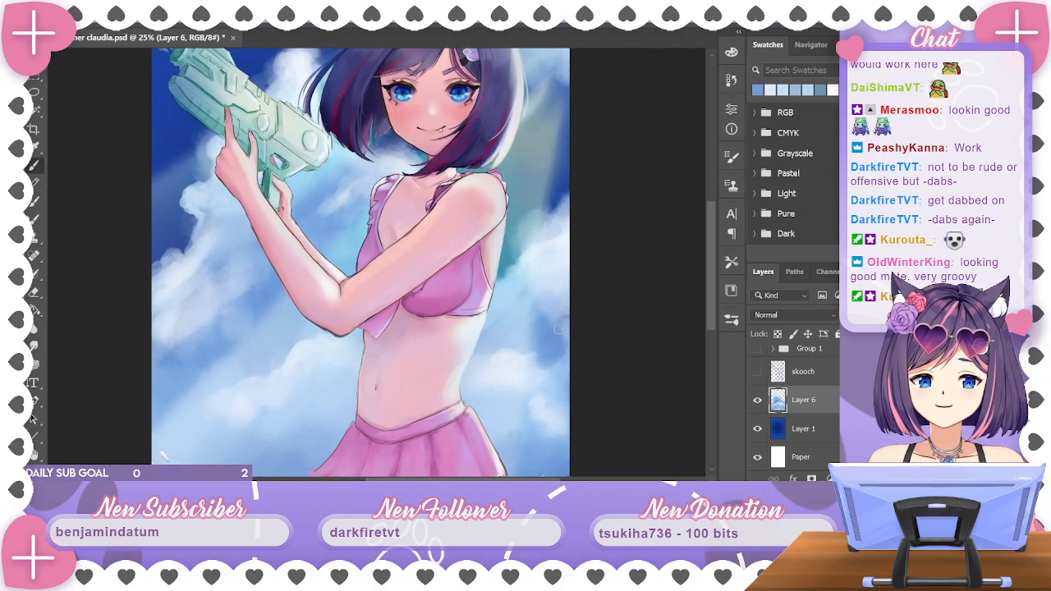
{"action": "left_click", "coordinate": [536, 412], "text": "alt"}
{"action": "left_click_drag", "start_coordinate": [555, 289], "coordinate": [675, 311]}
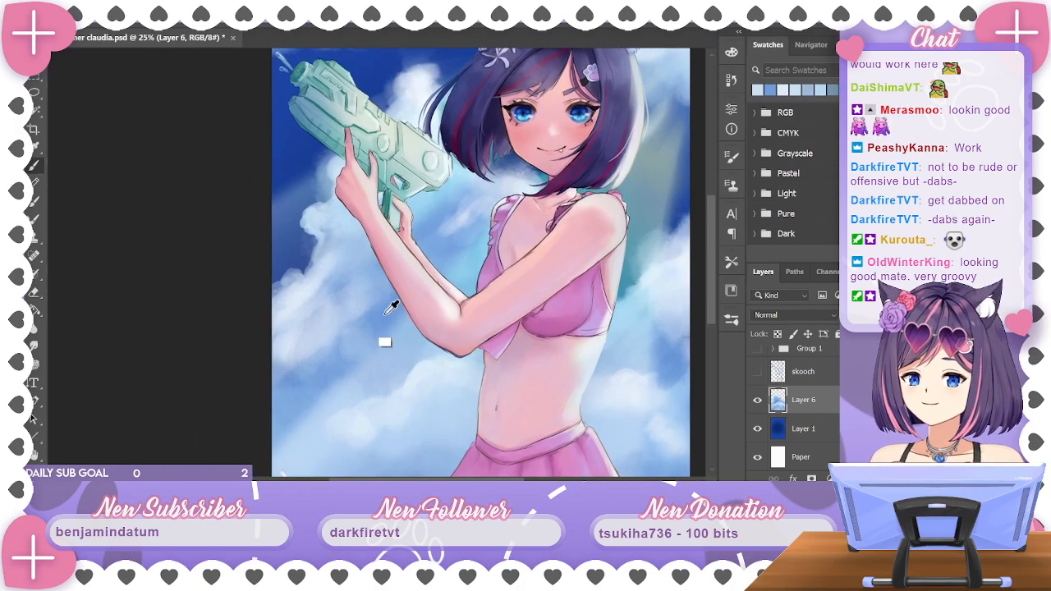
Touch up the clouds around the forearms and between the water gun and the shoulder with sampled blues
{"action": "left_click", "coordinate": [383, 315], "text": "alt"}
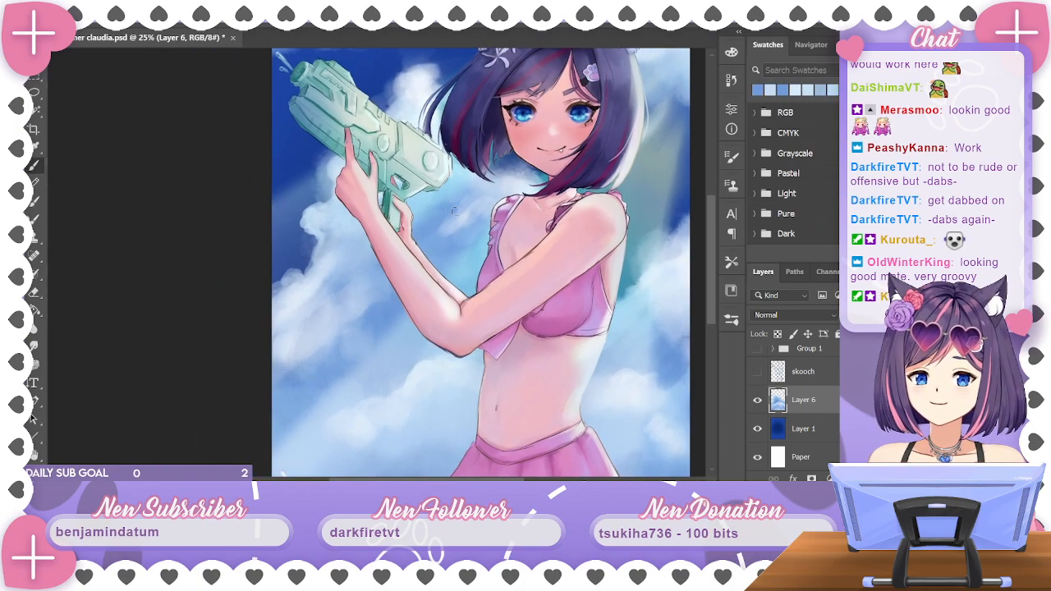
{"action": "left_click_drag", "start_coordinate": [566, 231], "coordinate": [491, 263]}
{"action": "left_click", "coordinate": [387, 277], "text": "alt"}
{"action": "left_click_drag", "start_coordinate": [644, 212], "coordinate": [669, 269]}
{"action": "left_click", "coordinate": [406, 209], "text": "alt"}
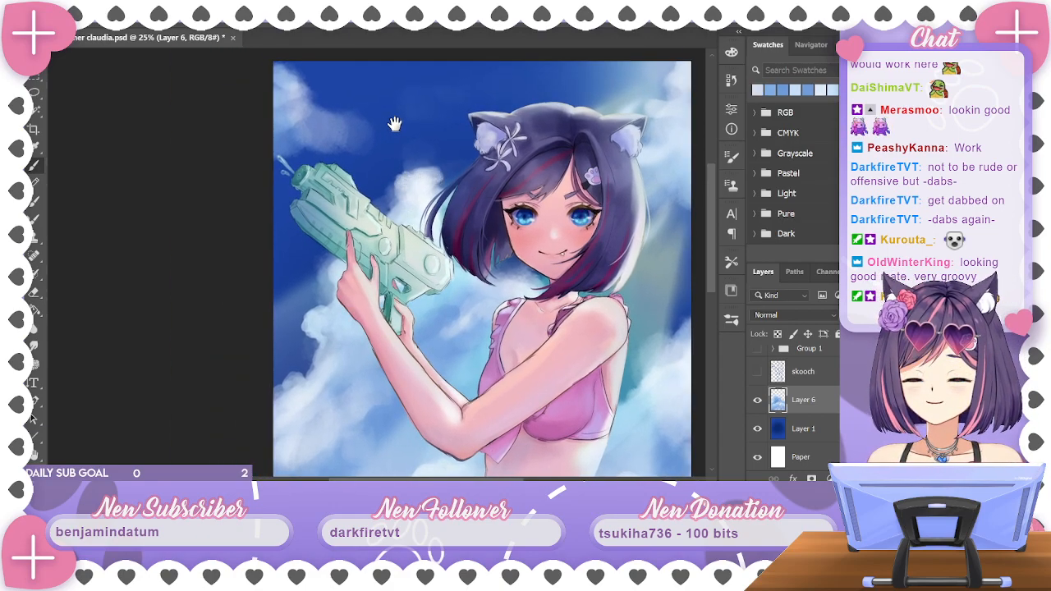
Refine the clouds in the upper-left corner and beside the right cat ear using sampled blue and white tones
{"action": "left_click_drag", "start_coordinate": [394, 123], "coordinate": [493, 159]}
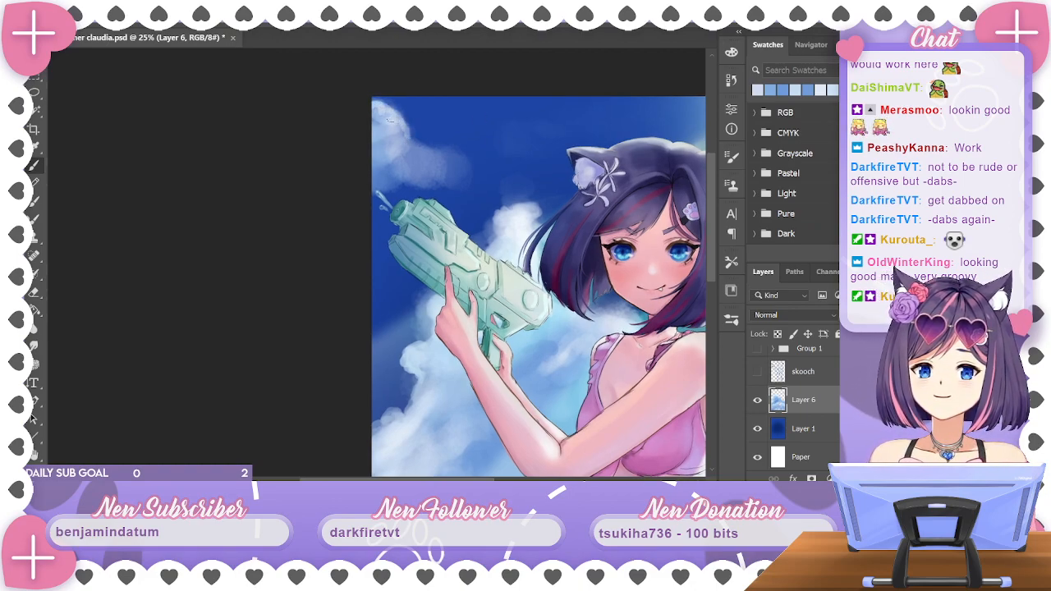
{"action": "left_click", "coordinate": [481, 451], "text": "alt"}
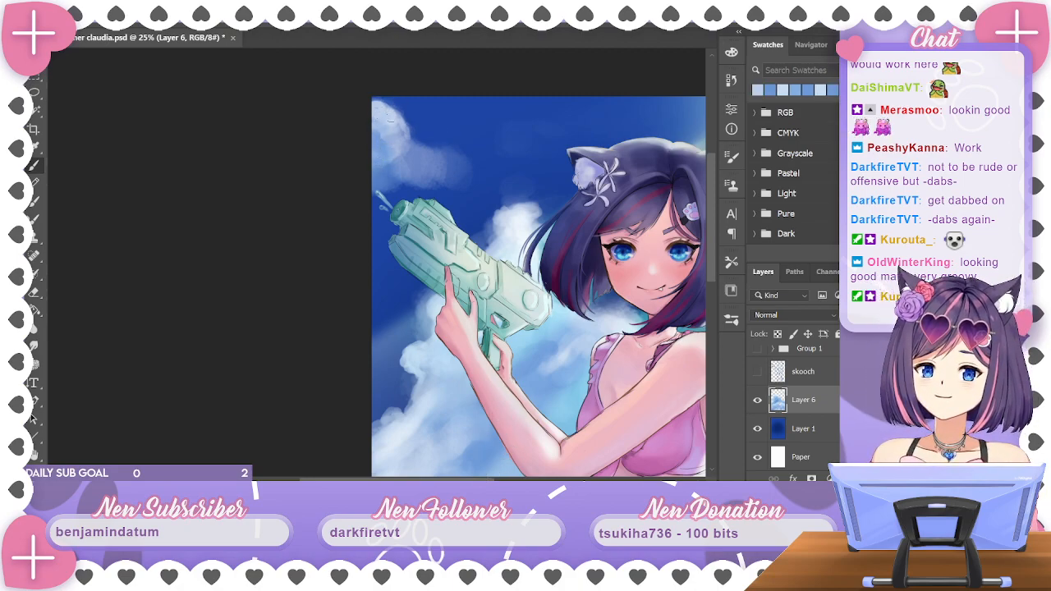
{"action": "mouse_move", "coordinate": [612, 191]}
{"action": "left_mouse_down"}
{"action": "mouse_move", "coordinate": [425, 199]}
{"action": "mouse_move", "coordinate": [549, 205]}
{"action": "mouse_move", "coordinate": [340, 200]}
{"action": "left_mouse_up"}
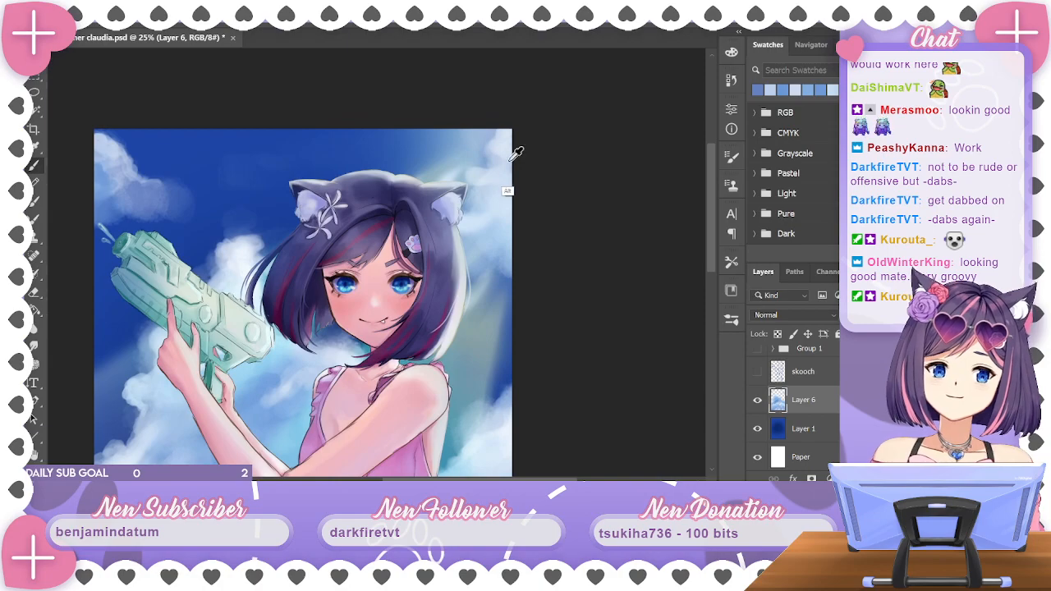
{"action": "left_click", "coordinate": [492, 200], "text": "alt"}
{"action": "left_click_drag", "start_coordinate": [475, 179], "coordinate": [513, 156]}
{"action": "left_click_drag", "start_coordinate": [574, 201], "coordinate": [604, 154]}
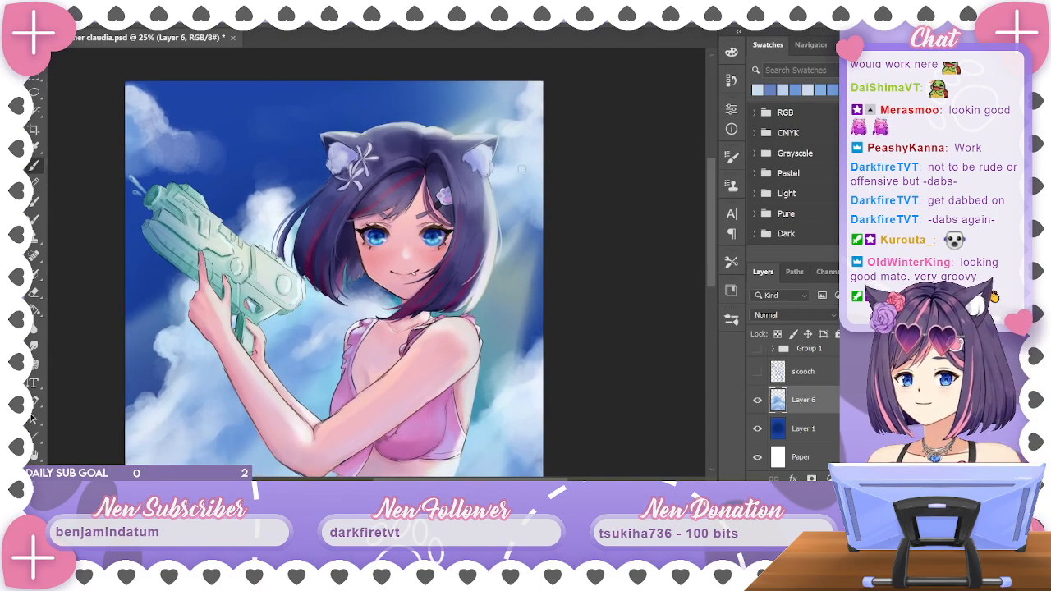
{"action": "left_click_drag", "start_coordinate": [597, 222], "coordinate": [620, 189]}
{"action": "left_click_drag", "start_coordinate": [294, 166], "coordinate": [317, 151]}
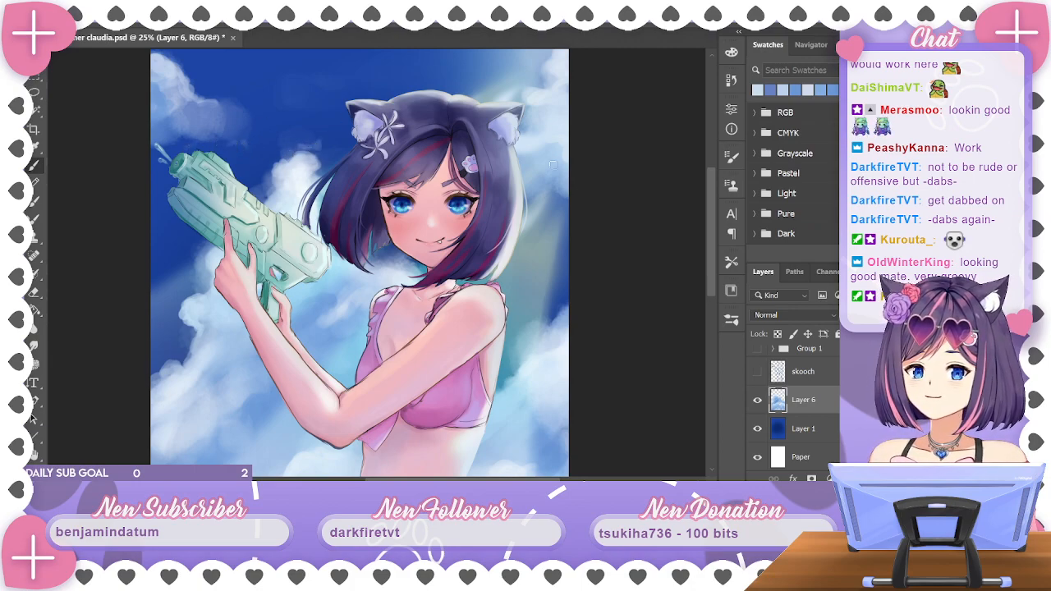
{"action": "left_click_drag", "start_coordinate": [574, 214], "coordinate": [640, 183]}
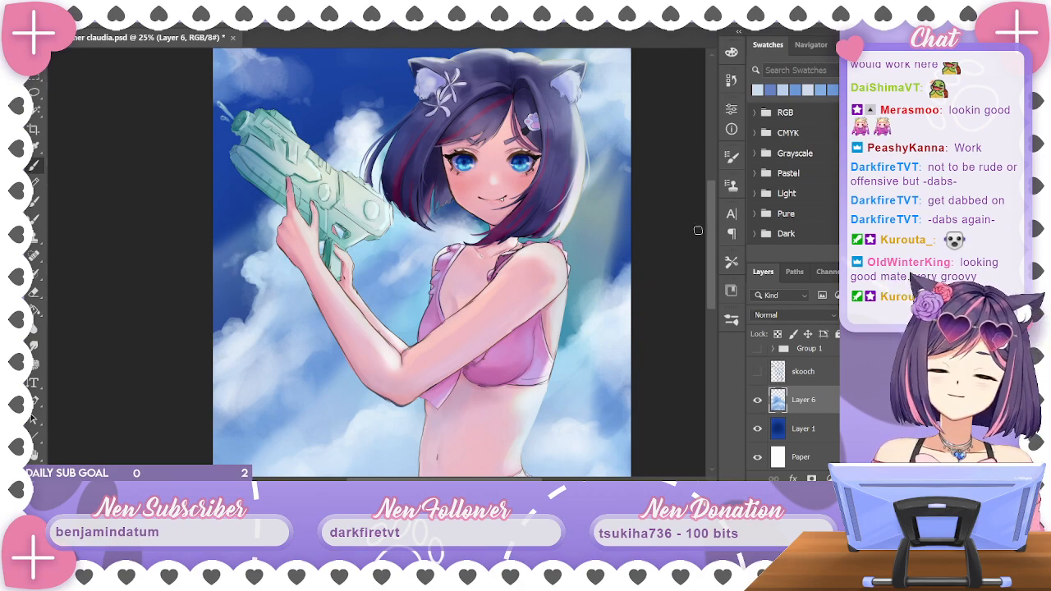
Try a Gaussian Blur on the Layer 6 clouds while viewing the whole painting
{"action": "key", "text": "ctrl+minus"}
{"action": "key", "text": "ctrl+minus"}
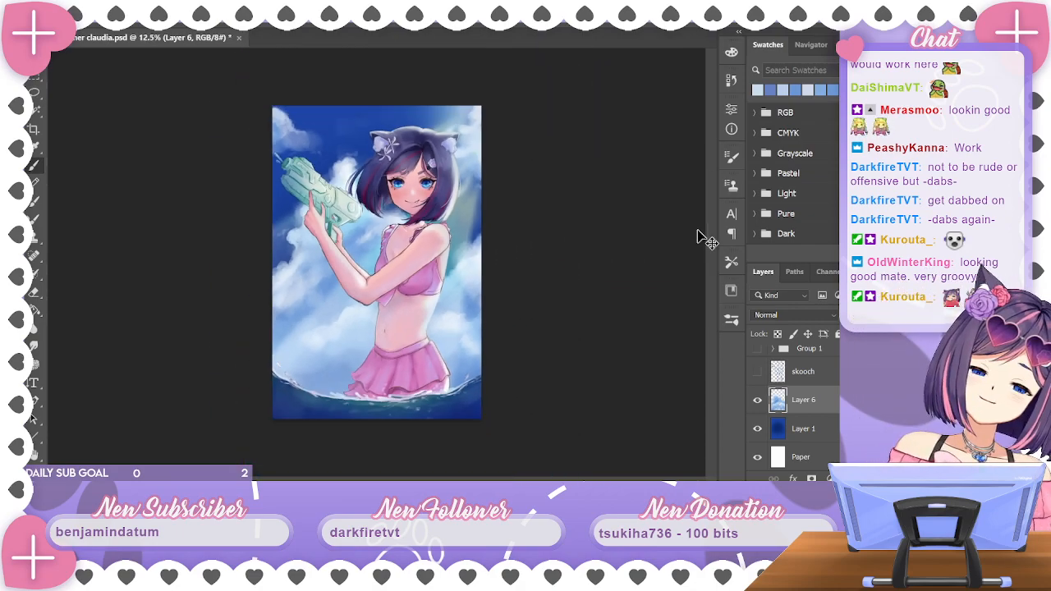
{"action": "key", "text": "ctrl+plus"}
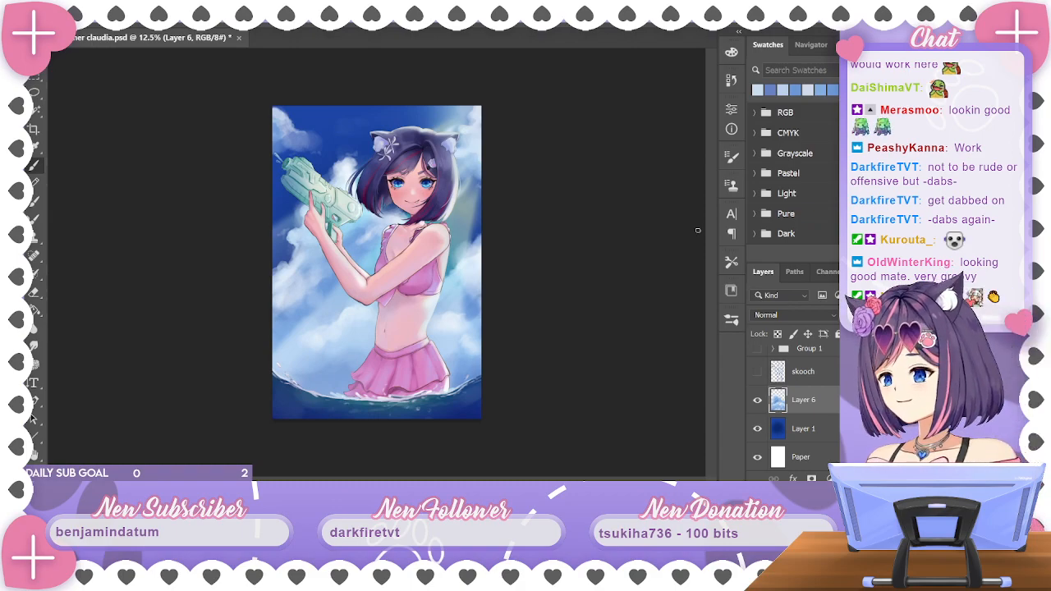
{"action": "key", "text": "ctrl+minus"}
{"action": "key", "text": "ctrl+minus"}
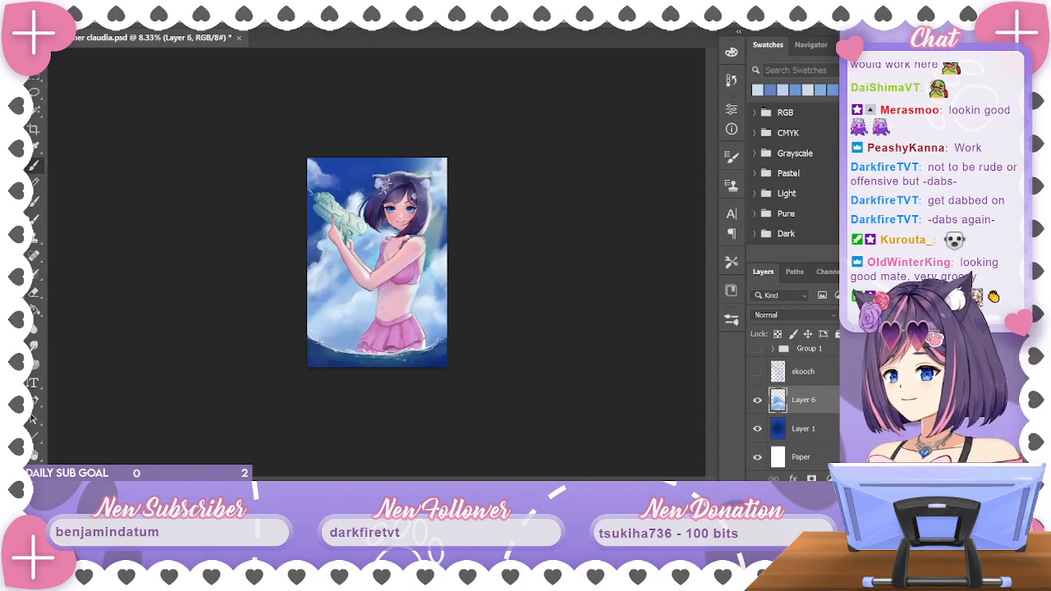
{"action": "left_click", "coordinate": [211, 4]}
{"action": "mouse_move", "coordinate": [312, 170]}
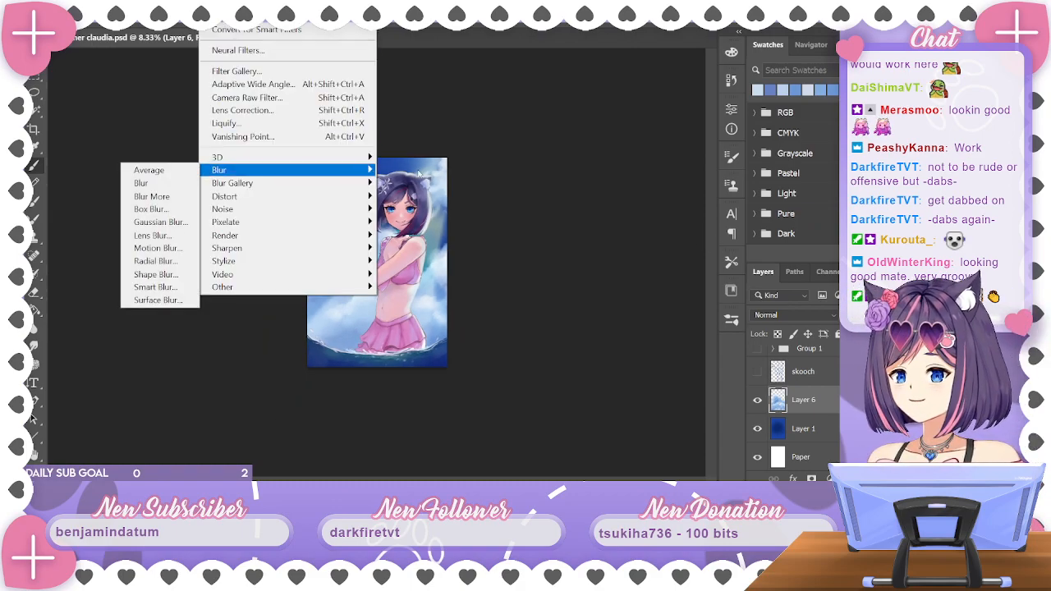
{"action": "left_click", "coordinate": [155, 221]}
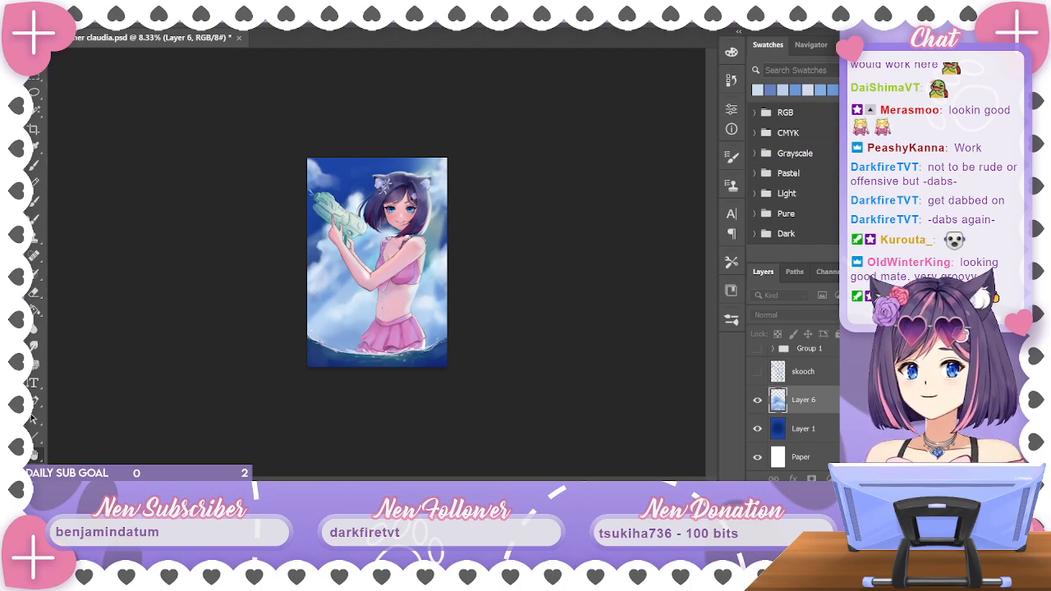
{"action": "key", "text": "b"}
{"action": "key", "text": "v"}
{"action": "key", "text": "b"}
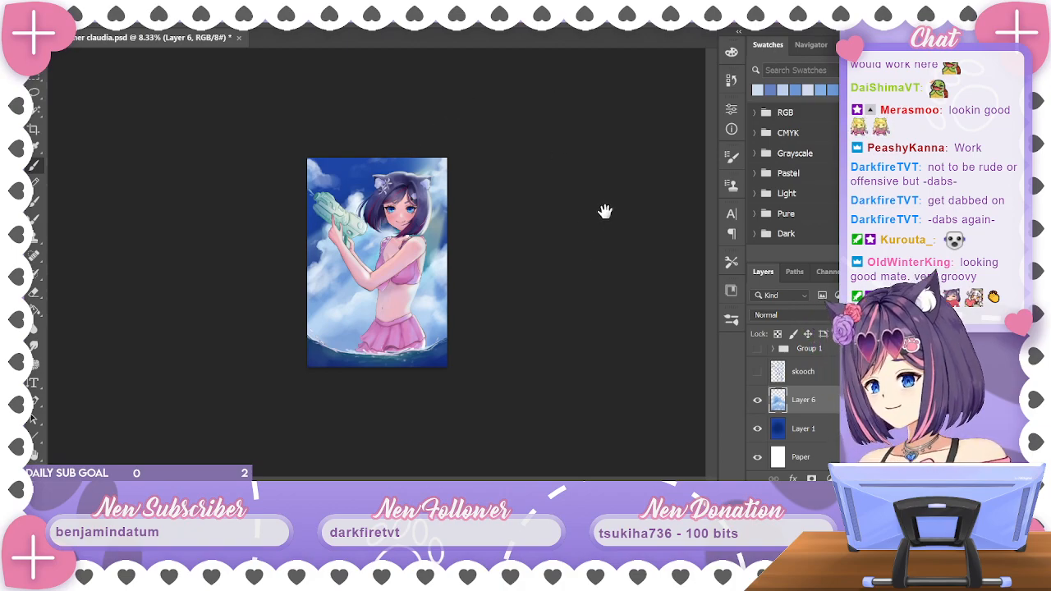
Save the painting and rename Layer 14, which holds the foam and splashes, as "ocean white"
{"action": "key", "text": "ctrl+s"}
{"action": "key", "text": "ctrl+plus"}
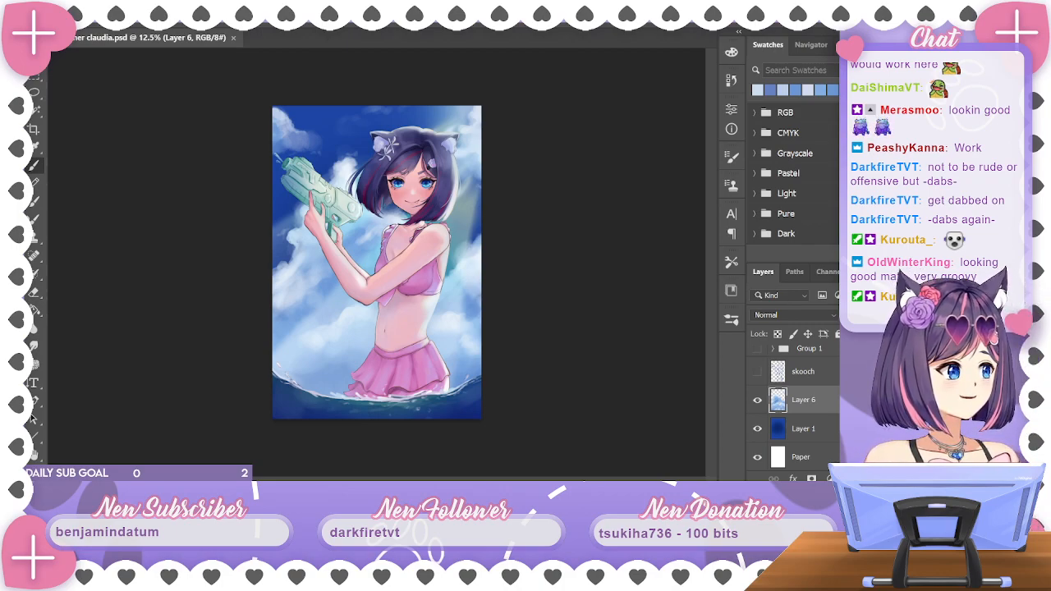
{"action": "scroll", "coordinate": [792, 402], "scroll_direction": "up", "scroll_amount": 10}
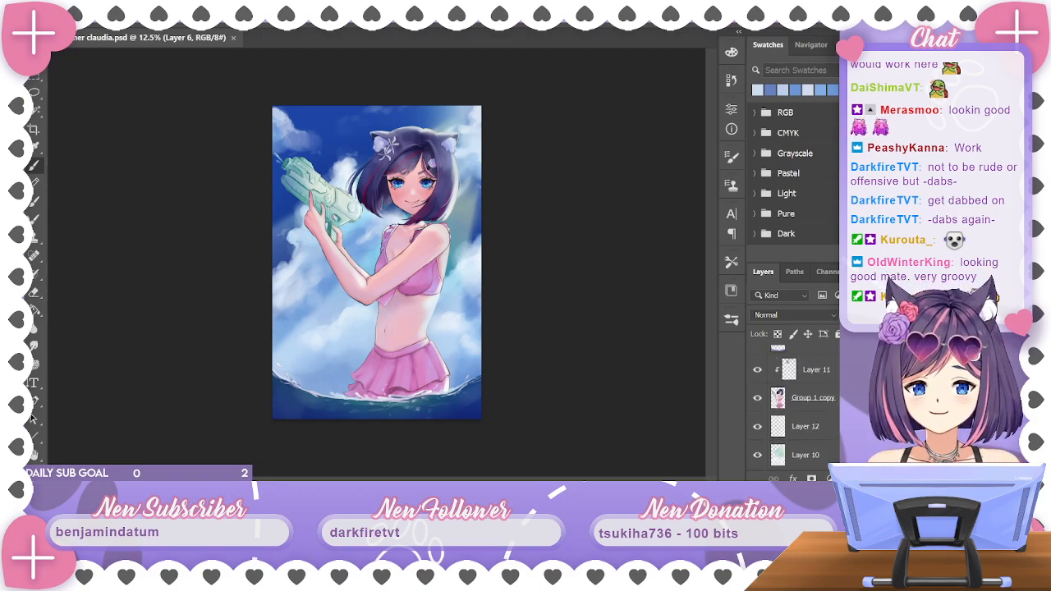
{"action": "left_click", "coordinate": [771, 388]}
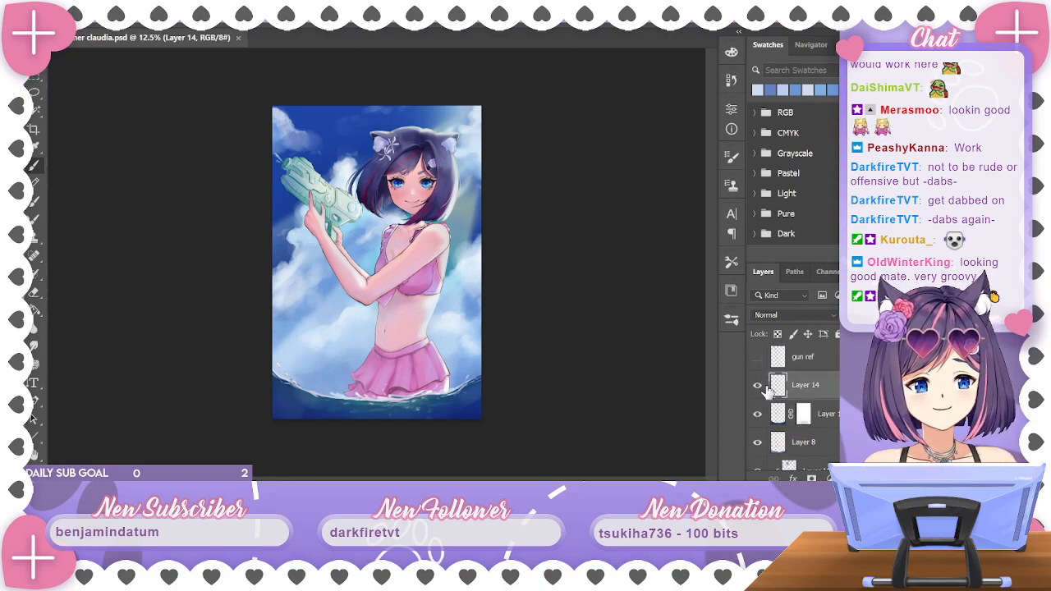
{"action": "left_click", "coordinate": [758, 387]}
{"action": "left_click", "coordinate": [758, 387]}
{"action": "double_click", "coordinate": [804, 385]}
{"action": "type", "text": "ocean"}
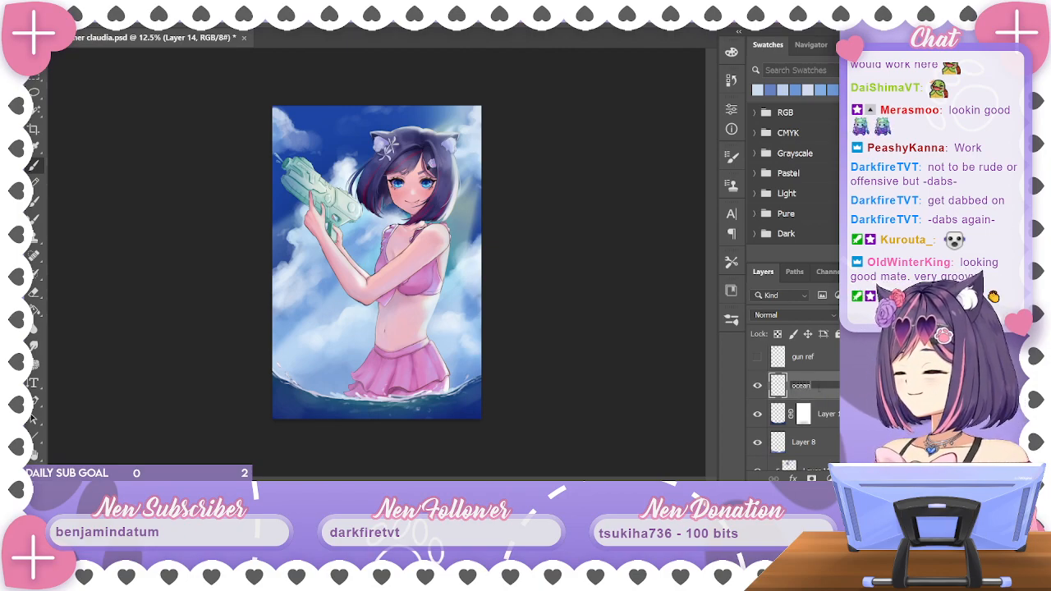
{"action": "type", "text": " white"}
{"action": "key", "text": "Return"}
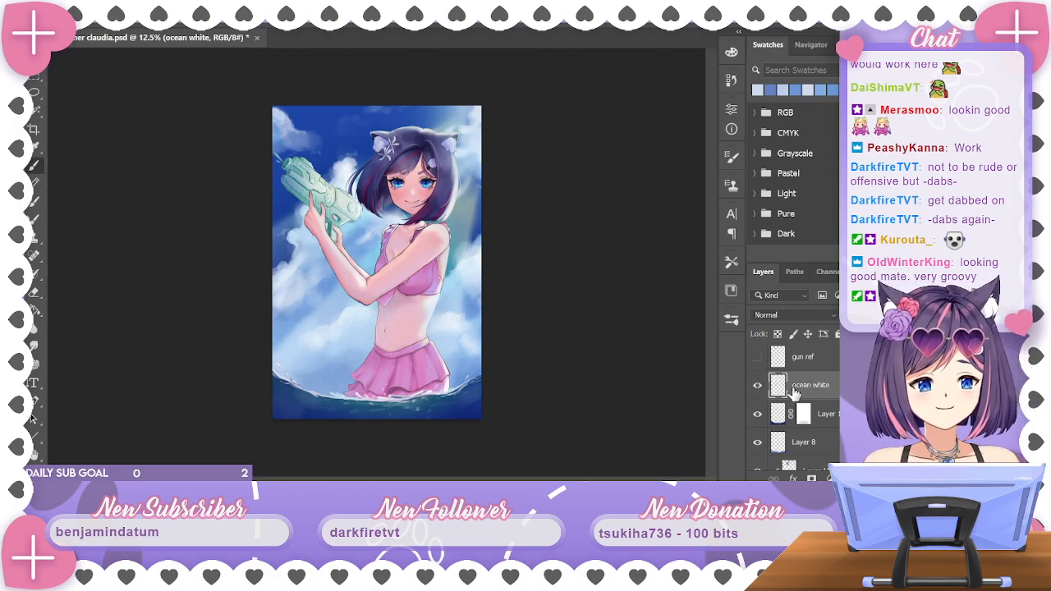
Add a new layer above the "ocean white" layer and choose a bright red brush colour
{"action": "key", "text": "ctrl+shift+alt+n"}
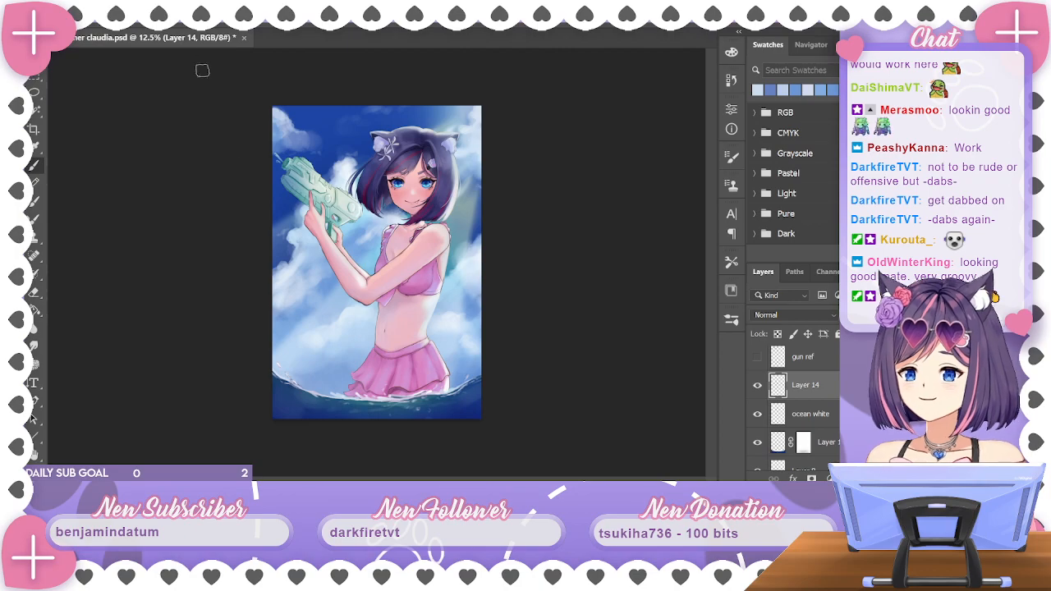
{"action": "key", "text": "ctrl+plus"}
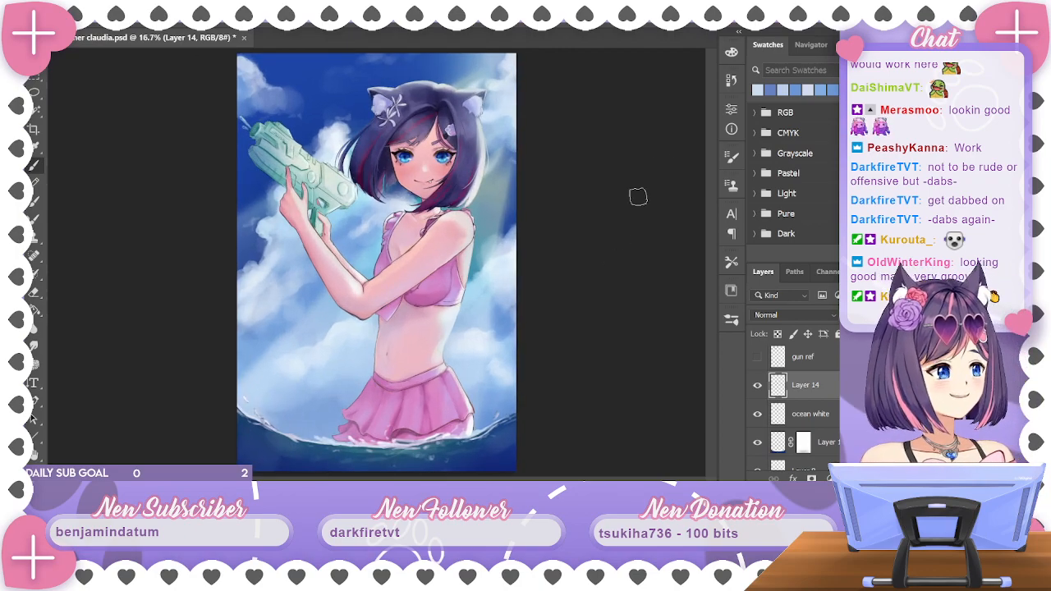
{"action": "left_click", "coordinate": [731, 52]}
{"action": "mouse_move", "coordinate": [696, 185]}
{"action": "left_mouse_down"}
{"action": "mouse_move", "coordinate": [698, 276]}
{"action": "mouse_move", "coordinate": [698, 246]}
{"action": "mouse_move", "coordinate": [698, 265]}
{"action": "left_mouse_up"}
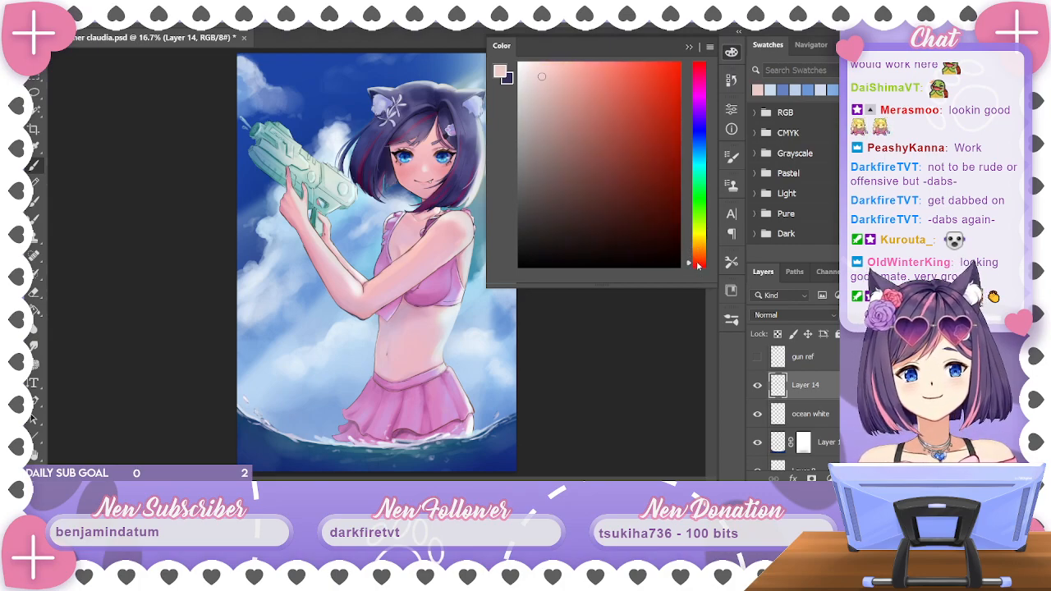
{"action": "left_click_drag", "start_coordinate": [606, 76], "coordinate": [656, 97]}
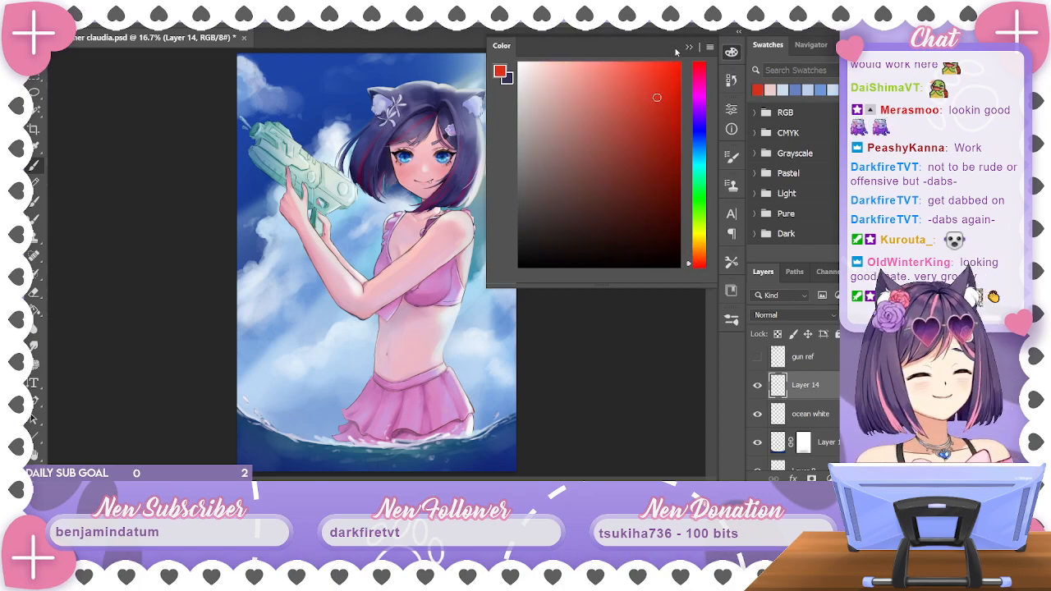
{"action": "left_click", "coordinate": [732, 52]}
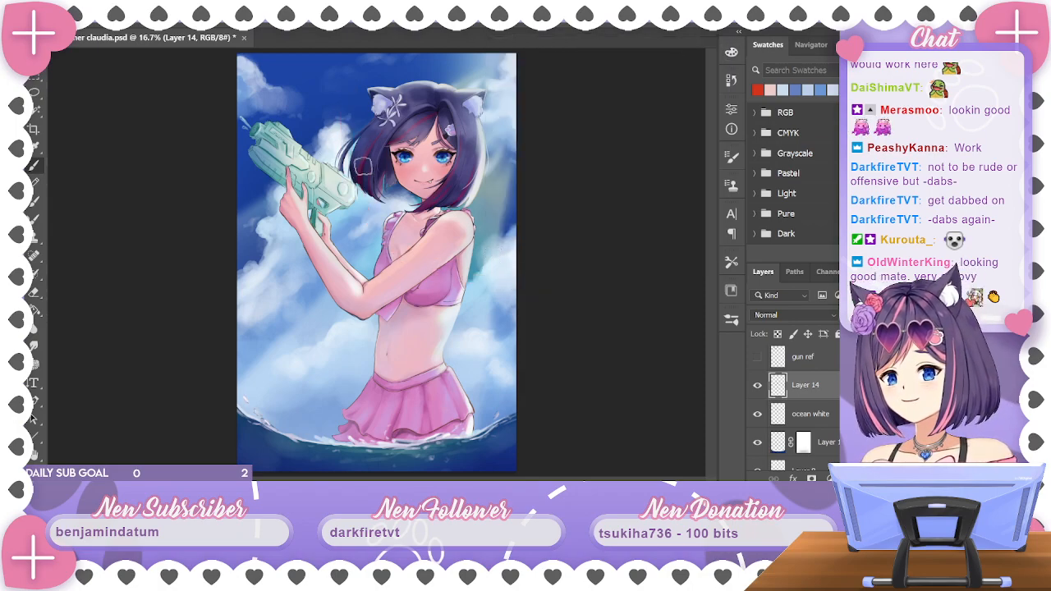
{"action": "left_click_drag", "start_coordinate": [335, 121], "coordinate": [473, 271]}
{"action": "mouse_move", "coordinate": [340, 105]}
{"action": "left_mouse_down"}
{"action": "mouse_move", "coordinate": [358, 222]}
{"action": "mouse_move", "coordinate": [491, 271]}
{"action": "left_mouse_up"}
{"action": "key", "text": "ctrl+z"}
{"action": "key", "text": "ctrl+z"}
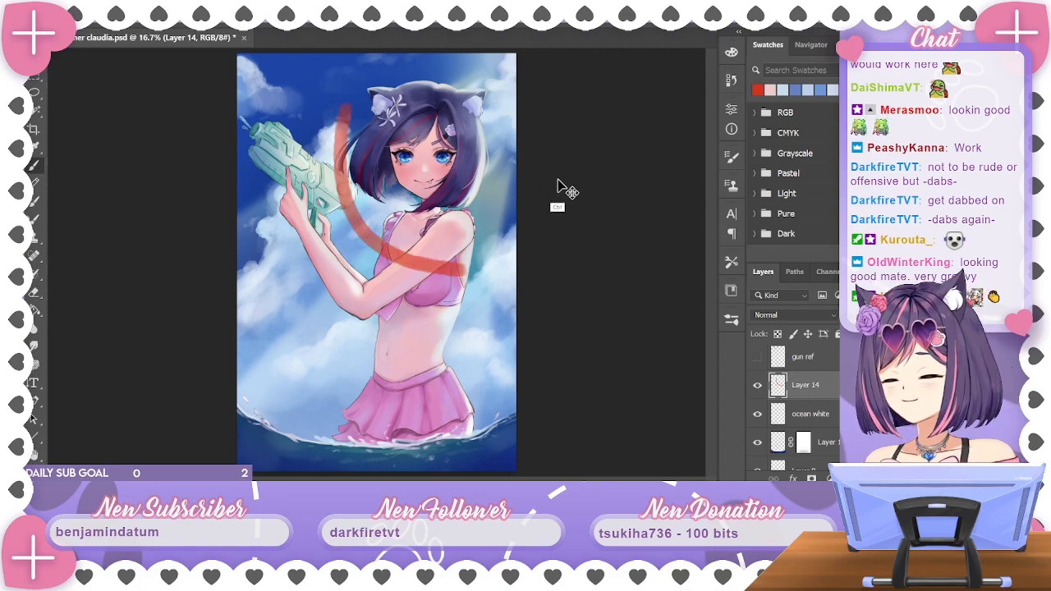
Paint a thin red arc with a smaller brush from beside the hair across the shoulder as the rainbow's first band
{"action": "key", "text": "bracketleft"}
{"action": "key", "text": "bracketleft"}
{"action": "key", "text": "bracketleft"}
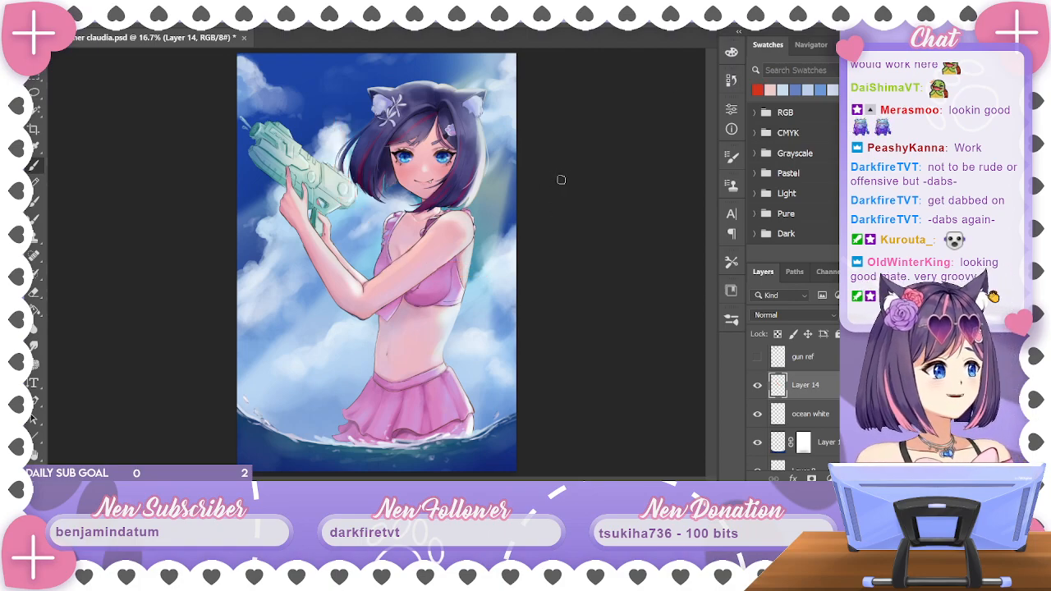
{"action": "mouse_move", "coordinate": [349, 123]}
{"action": "left_mouse_down"}
{"action": "mouse_move", "coordinate": [411, 246]}
{"action": "mouse_move", "coordinate": [485, 260]}
{"action": "left_mouse_up"}
{"action": "key", "text": "ctrl+z"}
{"action": "mouse_move", "coordinate": [349, 121]}
{"action": "left_mouse_down"}
{"action": "mouse_move", "coordinate": [431, 256]}
{"action": "mouse_move", "coordinate": [490, 260]}
{"action": "left_mouse_up"}
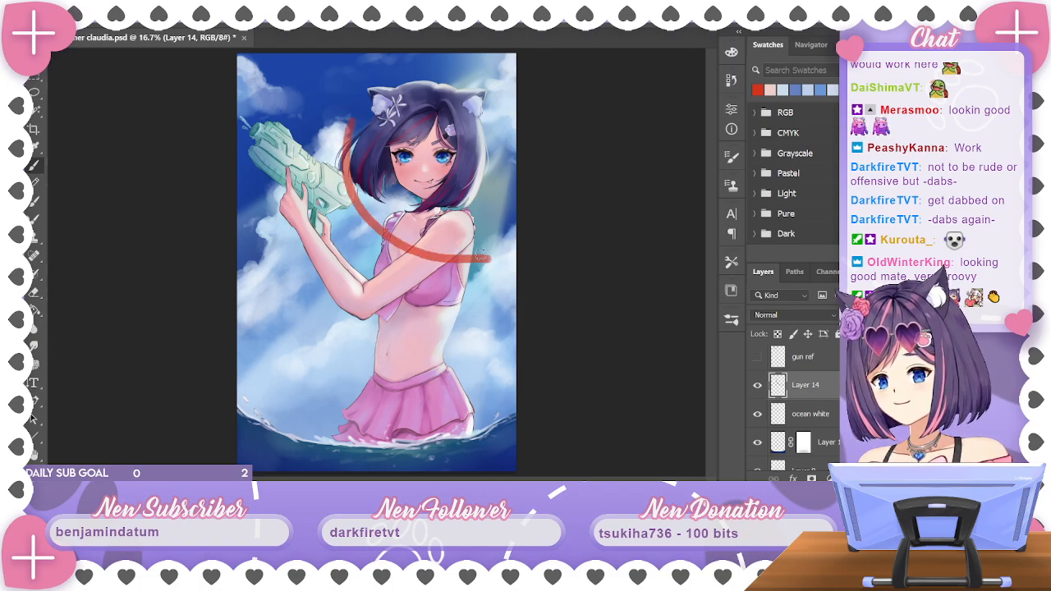
Paint a yellow band along the outer edge of the red arc with a bright yellow colour
{"action": "left_click", "coordinate": [732, 52]}
{"action": "left_click_drag", "start_coordinate": [701, 253], "coordinate": [700, 235]}
{"action": "left_click", "coordinate": [655, 71]}
{"action": "left_click_drag", "start_coordinate": [655, 70], "coordinate": [642, 88]}
{"action": "left_click", "coordinate": [689, 46]}
{"action": "mouse_move", "coordinate": [344, 120]}
{"action": "left_mouse_down"}
{"action": "mouse_move", "coordinate": [342, 151]}
{"action": "mouse_move", "coordinate": [367, 226]}
{"action": "mouse_move", "coordinate": [408, 249]}
{"action": "mouse_move", "coordinate": [494, 259]}
{"action": "left_mouse_up"}
Paint a bright green band along the outer side of the rainbow's yellow band
{"action": "left_click", "coordinate": [732, 51]}
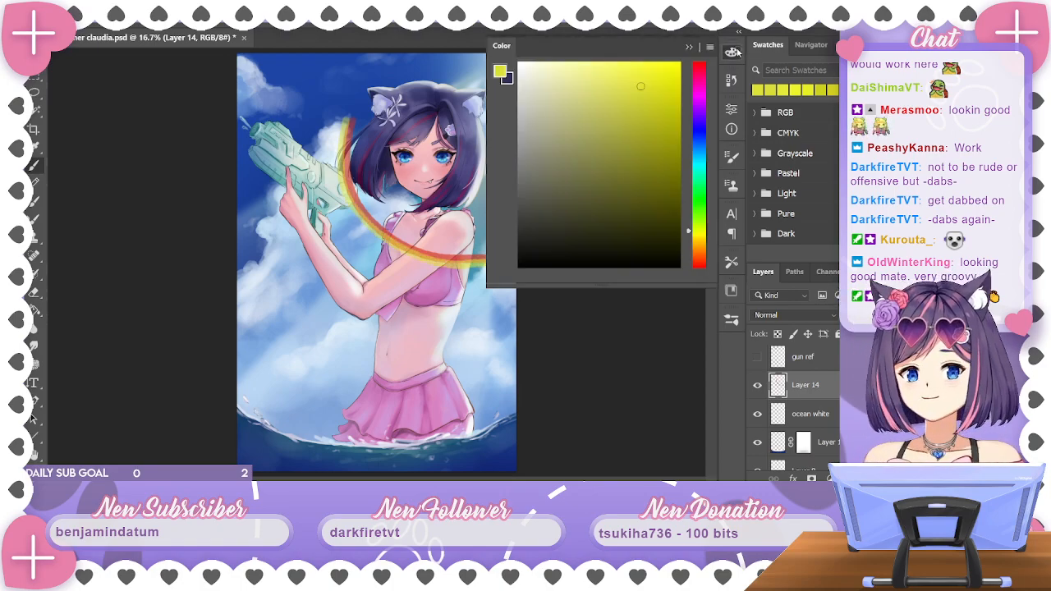
{"action": "left_click_drag", "start_coordinate": [701, 235], "coordinate": [700, 205]}
{"action": "left_click", "coordinate": [692, 46]}
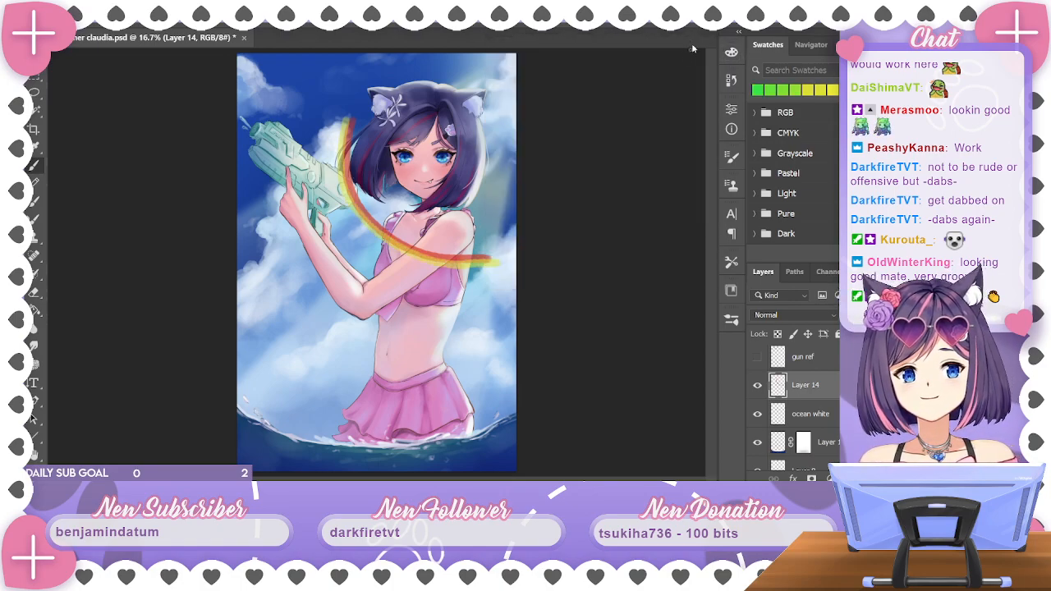
{"action": "mouse_move", "coordinate": [341, 119]}
{"action": "left_mouse_down"}
{"action": "mouse_move", "coordinate": [333, 147]}
{"action": "mouse_move", "coordinate": [348, 184]}
{"action": "mouse_move", "coordinate": [407, 253]}
{"action": "mouse_move", "coordinate": [491, 261]}
{"action": "left_mouse_up"}
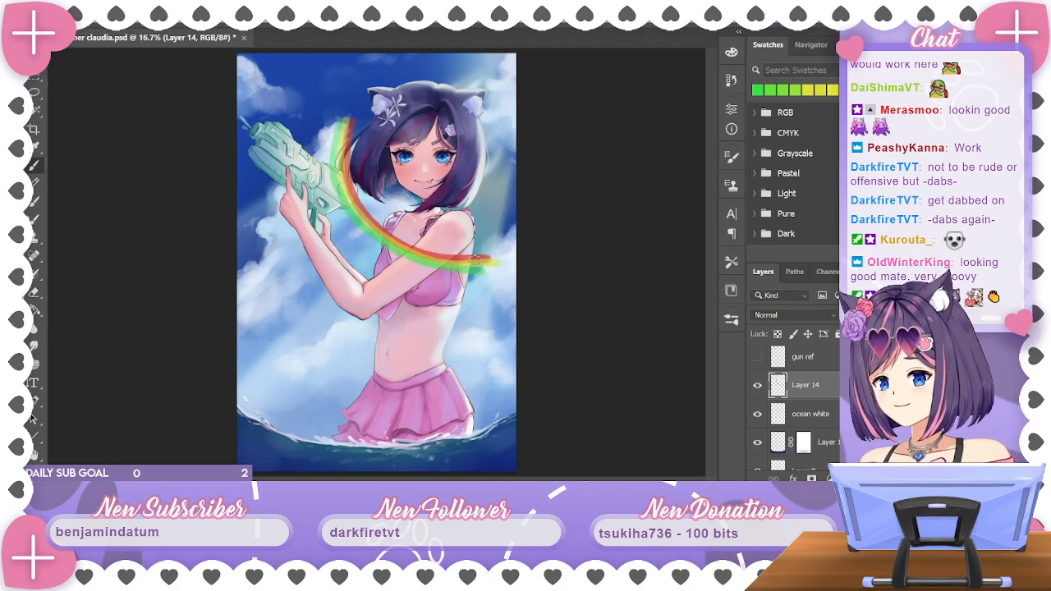
Paint a blue band and an outermost purple band to complete the rainbow arc
{"action": "left_click", "coordinate": [731, 53]}
{"action": "left_click_drag", "start_coordinate": [698, 182], "coordinate": [699, 132]}
{"action": "left_click", "coordinate": [690, 47]}
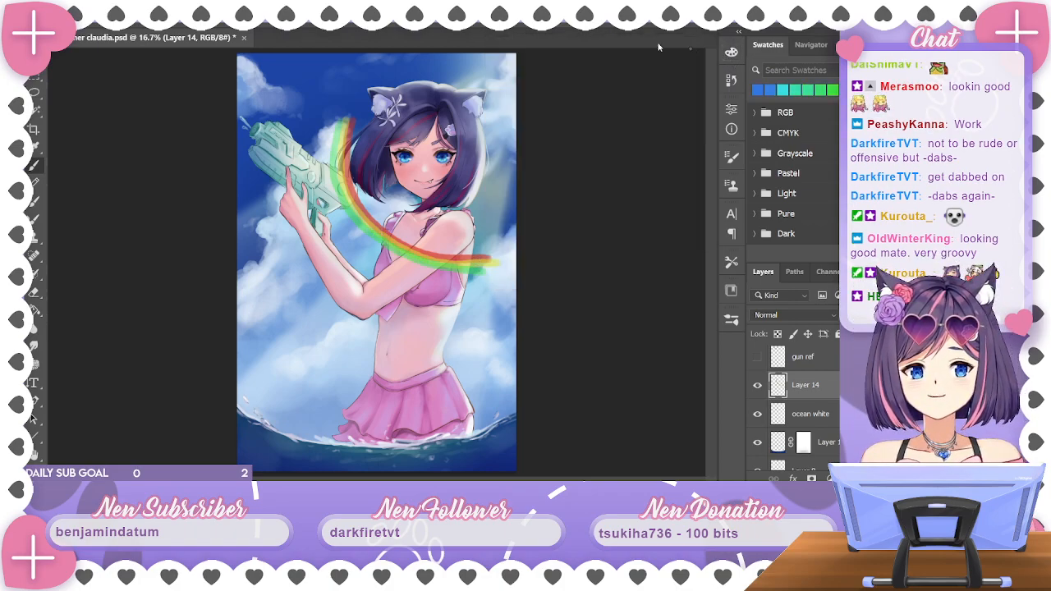
{"action": "mouse_move", "coordinate": [334, 122]}
{"action": "left_mouse_down"}
{"action": "mouse_move", "coordinate": [332, 185]}
{"action": "mouse_move", "coordinate": [419, 259]}
{"action": "mouse_move", "coordinate": [473, 262]}
{"action": "left_mouse_up"}
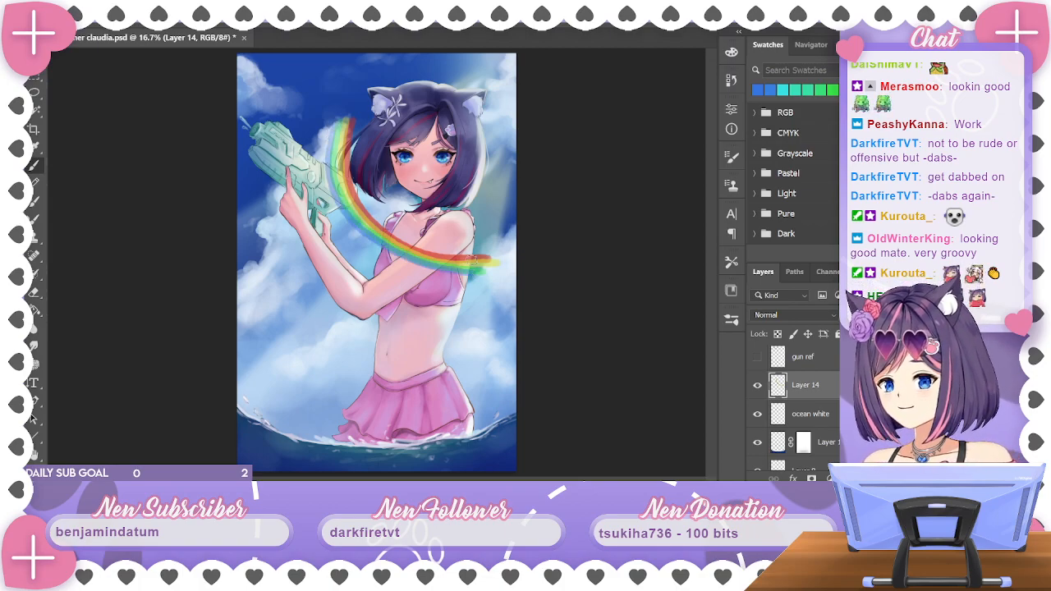
{"action": "left_click", "coordinate": [731, 52]}
{"action": "left_click_drag", "start_coordinate": [698, 131], "coordinate": [699, 110]}
{"action": "left_click", "coordinate": [638, 39]}
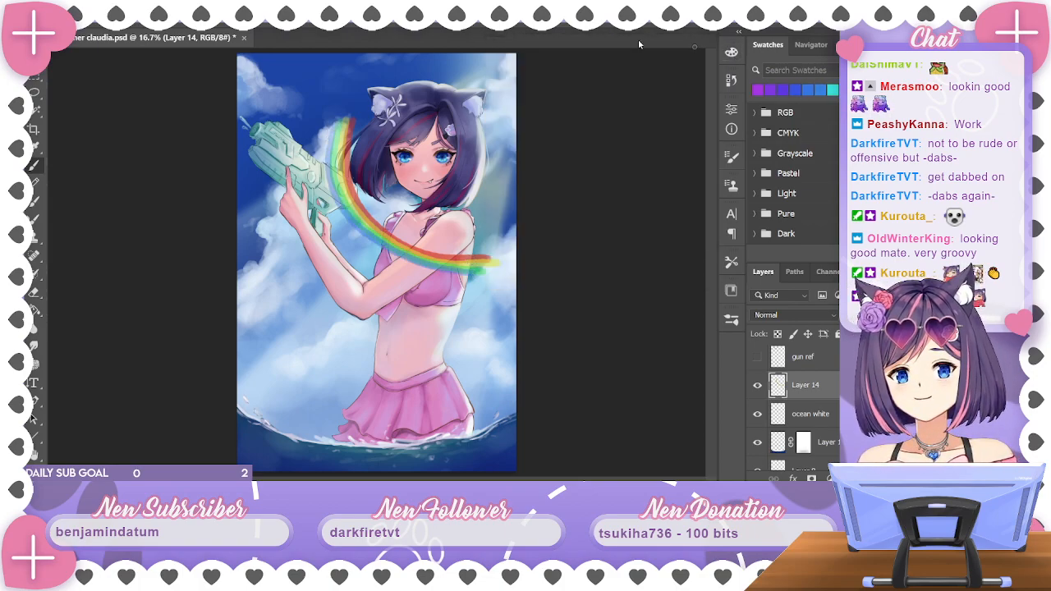
{"action": "mouse_move", "coordinate": [325, 125]}
{"action": "left_mouse_down"}
{"action": "mouse_move", "coordinate": [322, 160]}
{"action": "mouse_move", "coordinate": [352, 225]}
{"action": "mouse_move", "coordinate": [410, 259]}
{"action": "mouse_move", "coordinate": [481, 271]}
{"action": "left_mouse_up"}
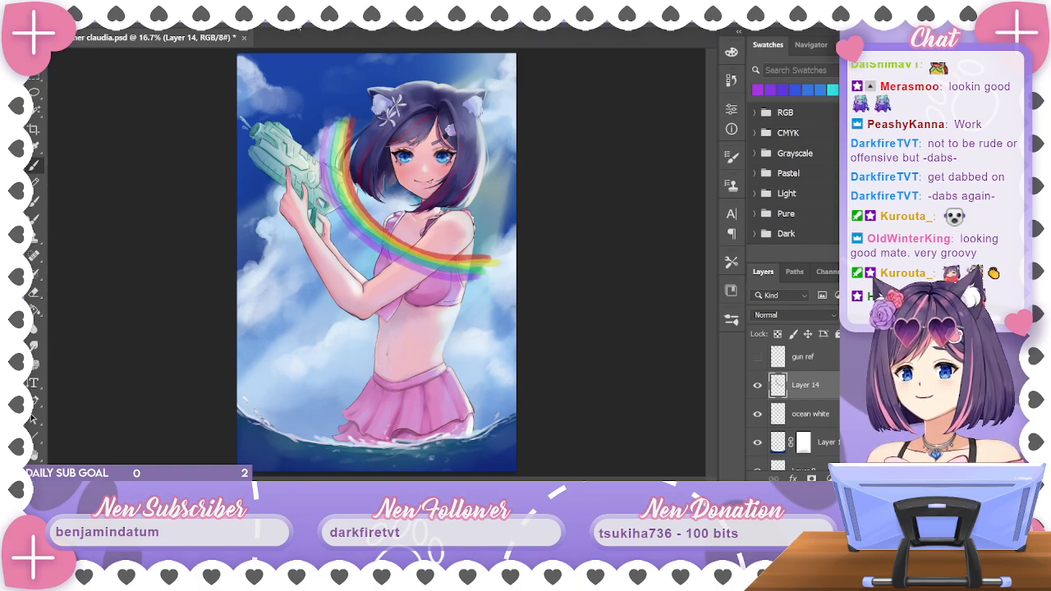
{"action": "left_click", "coordinate": [238, 15]}
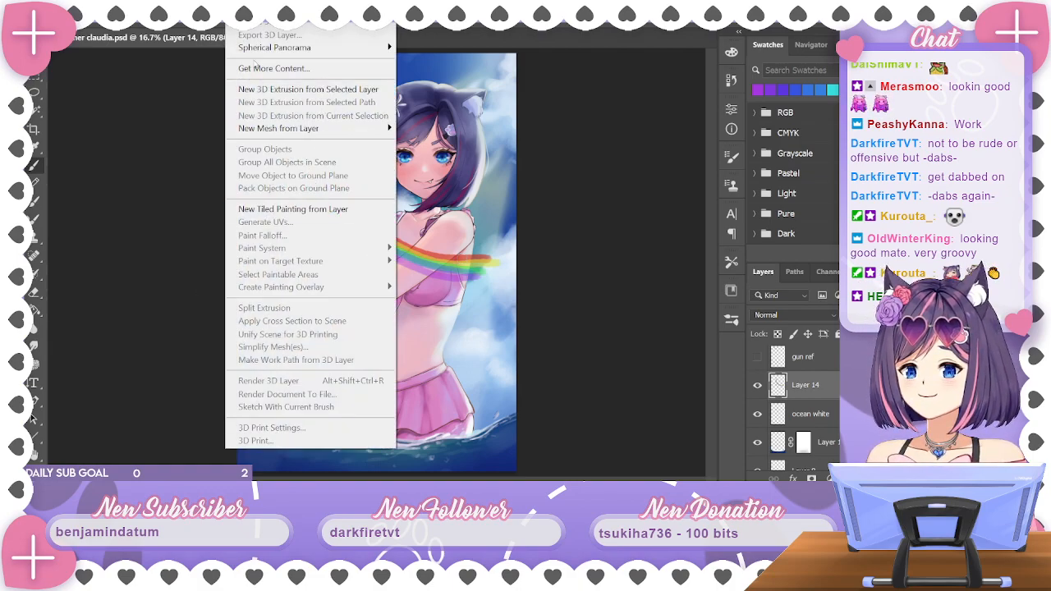
{"action": "mouse_move", "coordinate": [185, 15]}
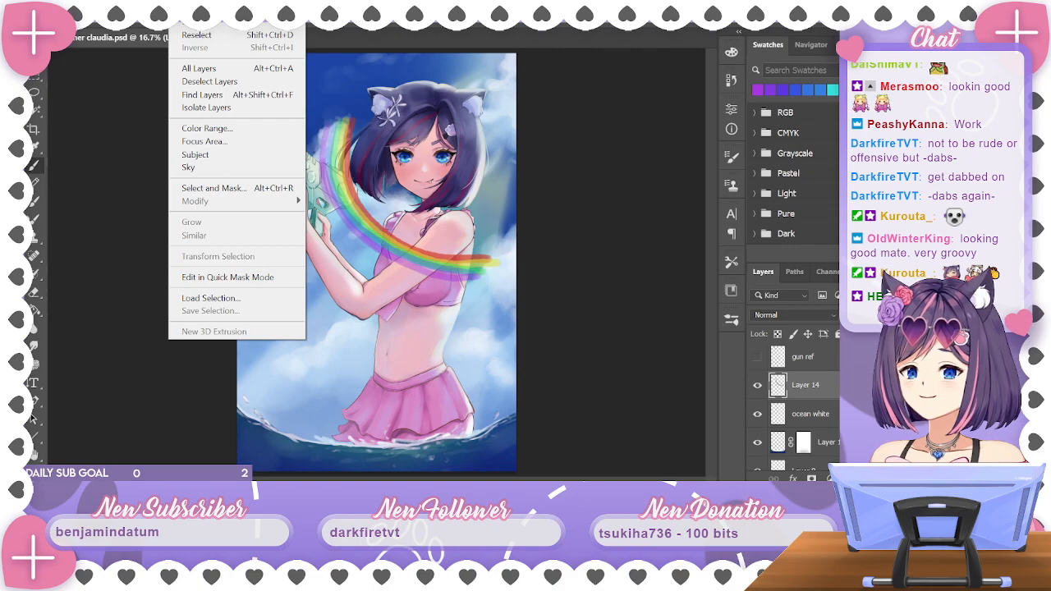
{"action": "key", "text": "Escape"}
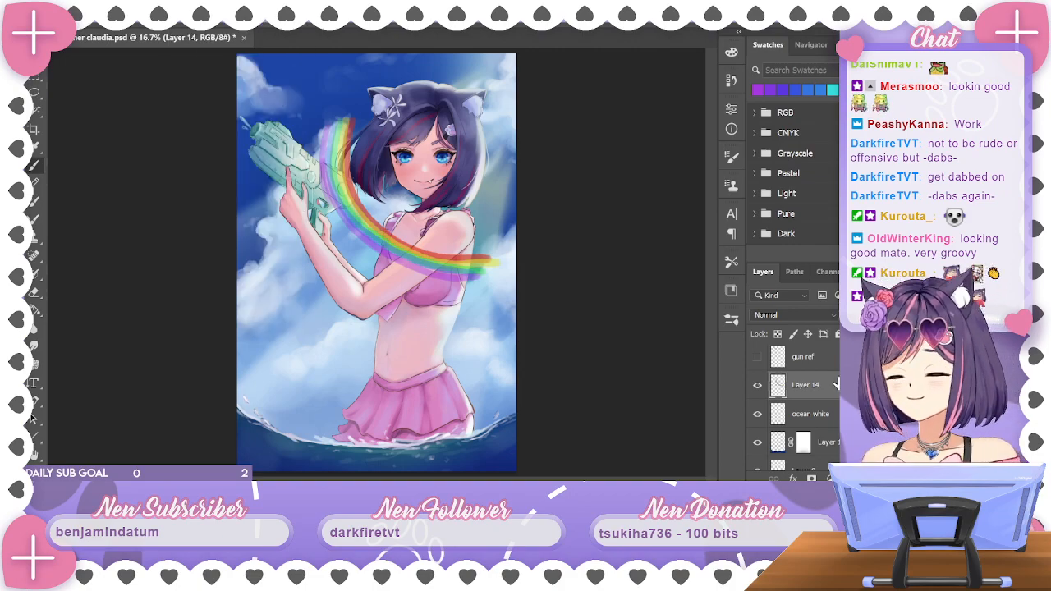
Undo the extra red stroke above the rainbow, then fade the rainbow layer and soften it with a Gaussian Blur
{"action": "left_click", "coordinate": [355, 116], "text": "alt"}
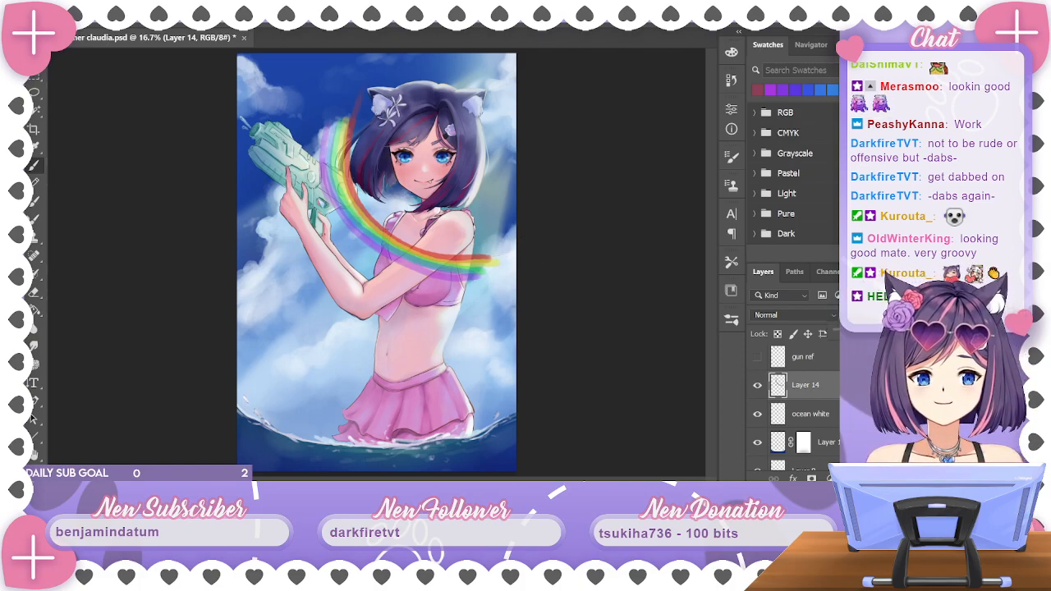
{"action": "key", "text": "ctrl+z"}
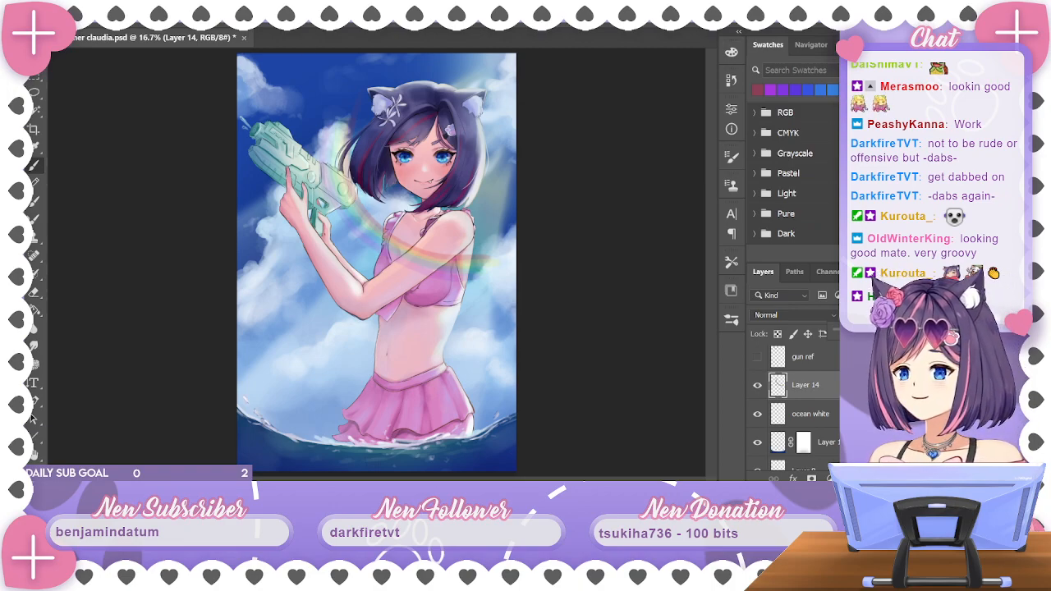
{"action": "left_click", "coordinate": [215, 10]}
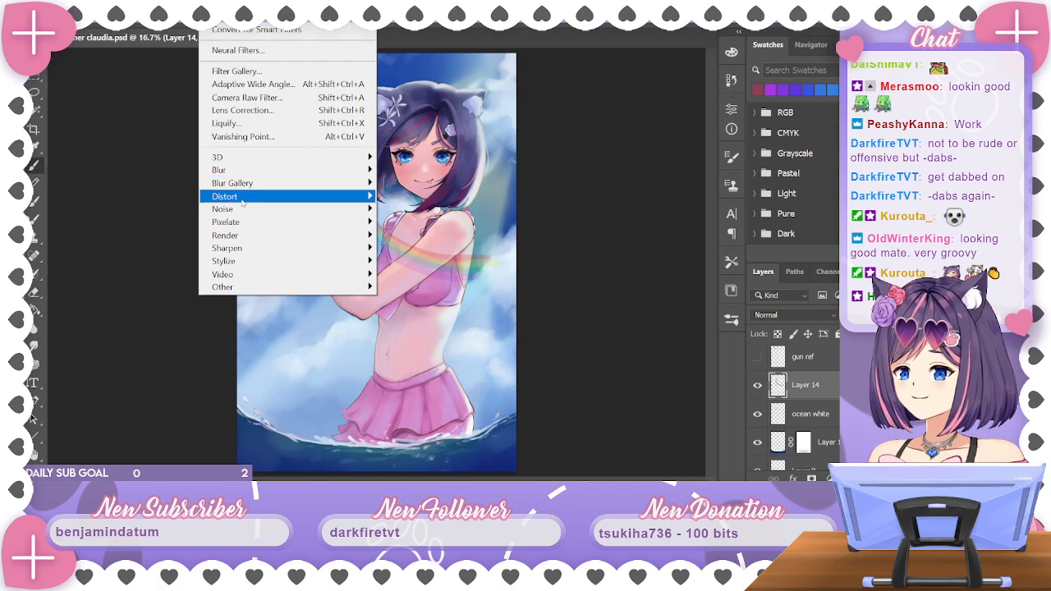
{"action": "mouse_move", "coordinate": [316, 171]}
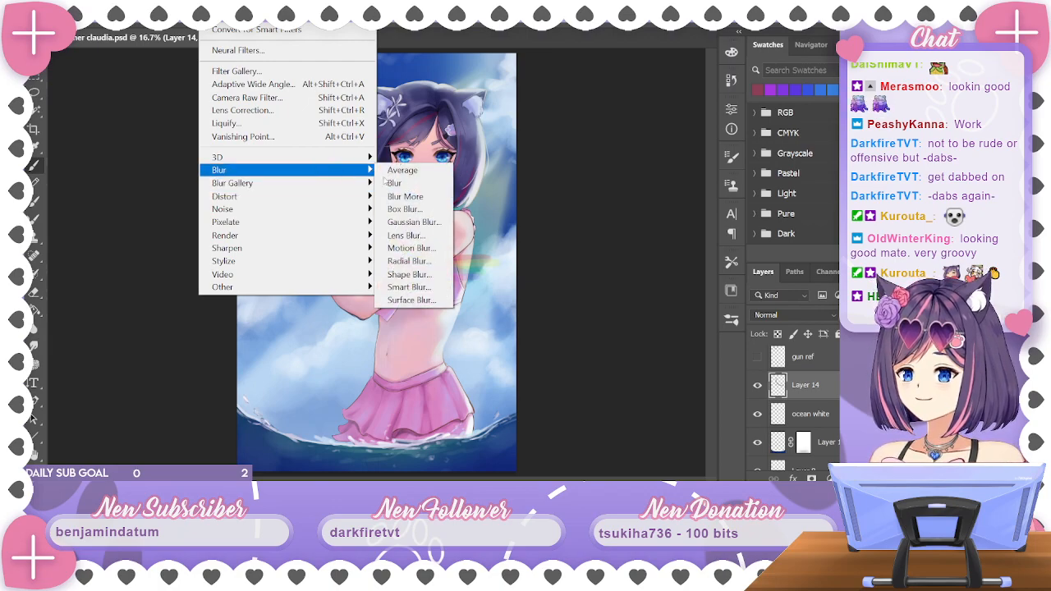
{"action": "left_click", "coordinate": [423, 224]}
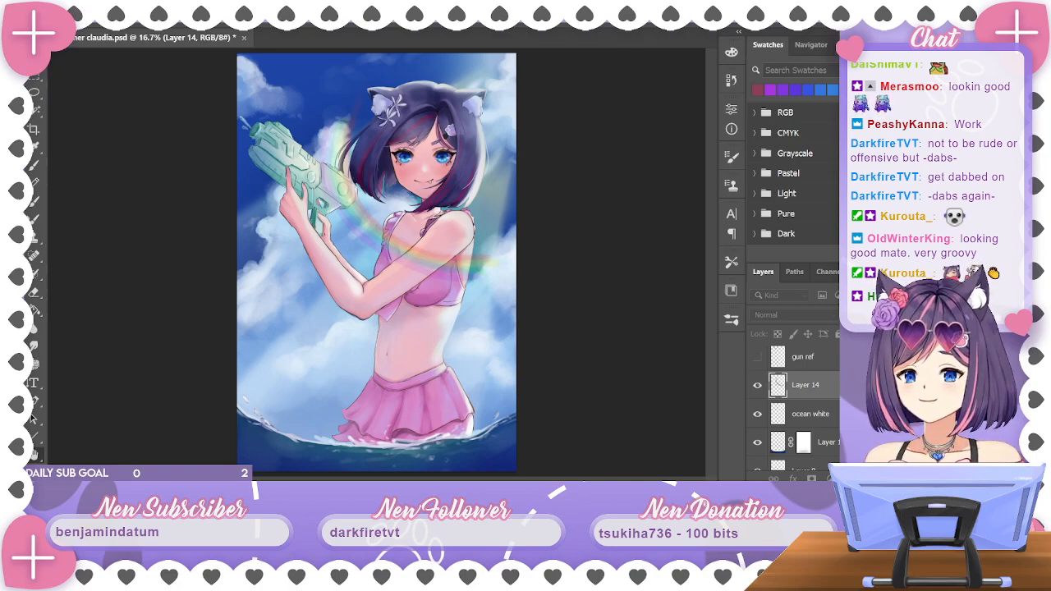
{"action": "key", "text": "Return"}
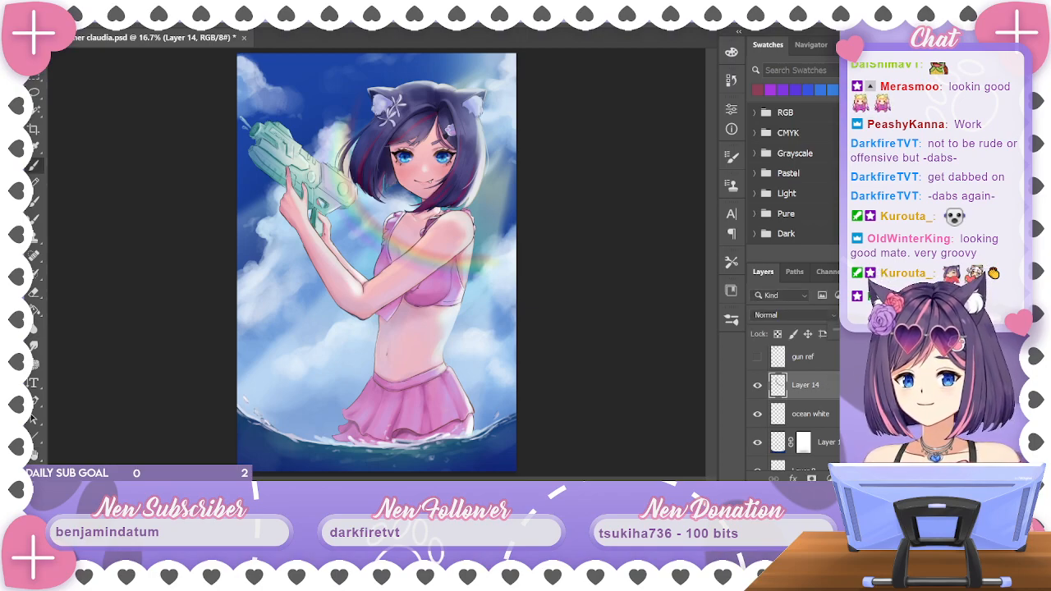
Fade the blurred rainbow further into the picture and save the painting
{"action": "left_click_drag", "start_coordinate": [893, 332], "coordinate": [869, 333]}
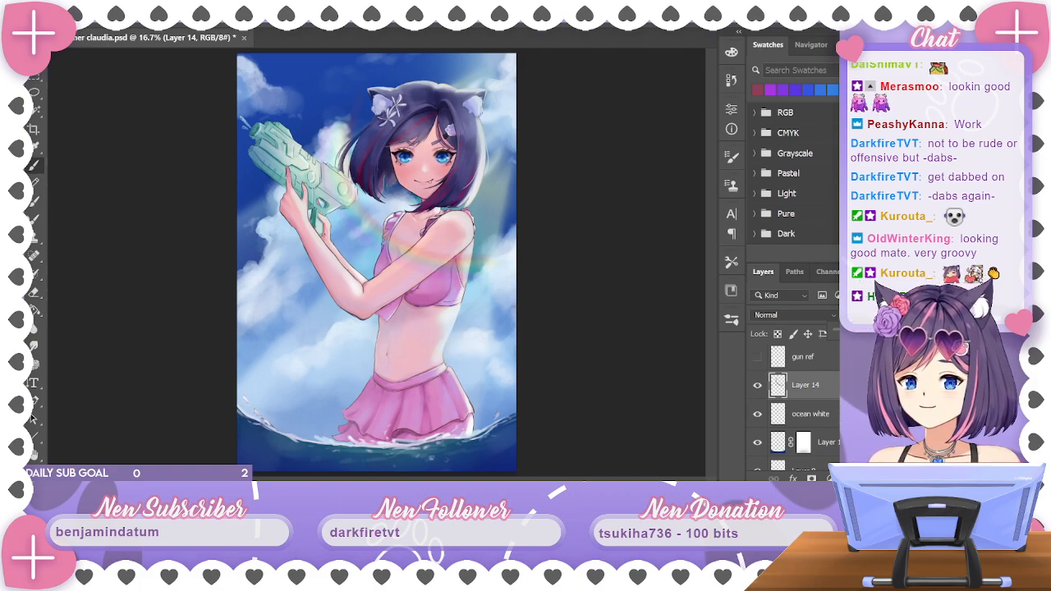
{"action": "key", "text": "e"}
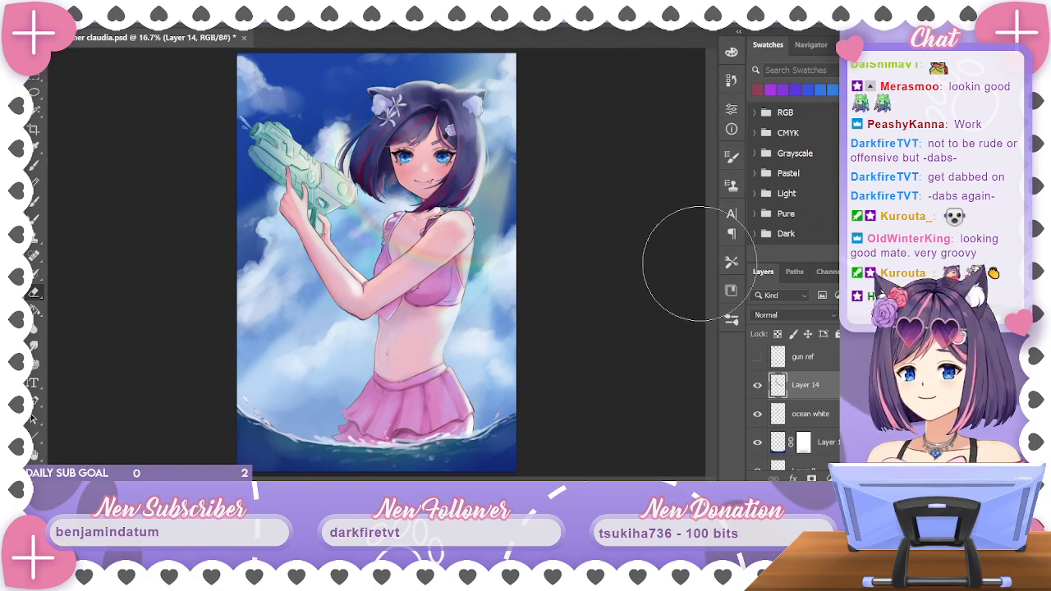
{"action": "key", "text": "ctrl+s"}
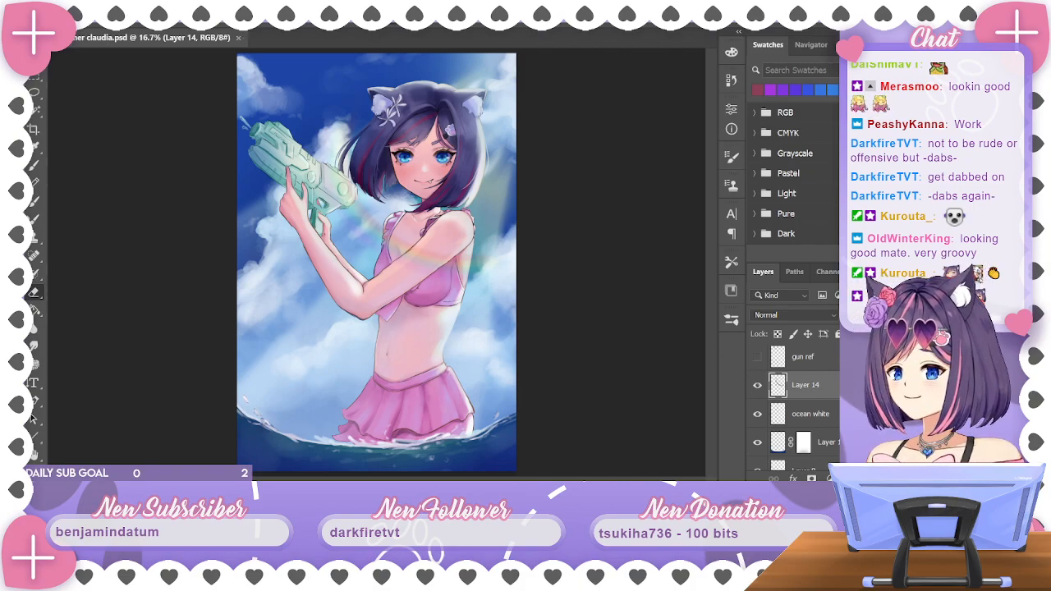
{"action": "key", "text": "ctrl+minus"}
{"action": "key", "text": "ctrl+plus"}
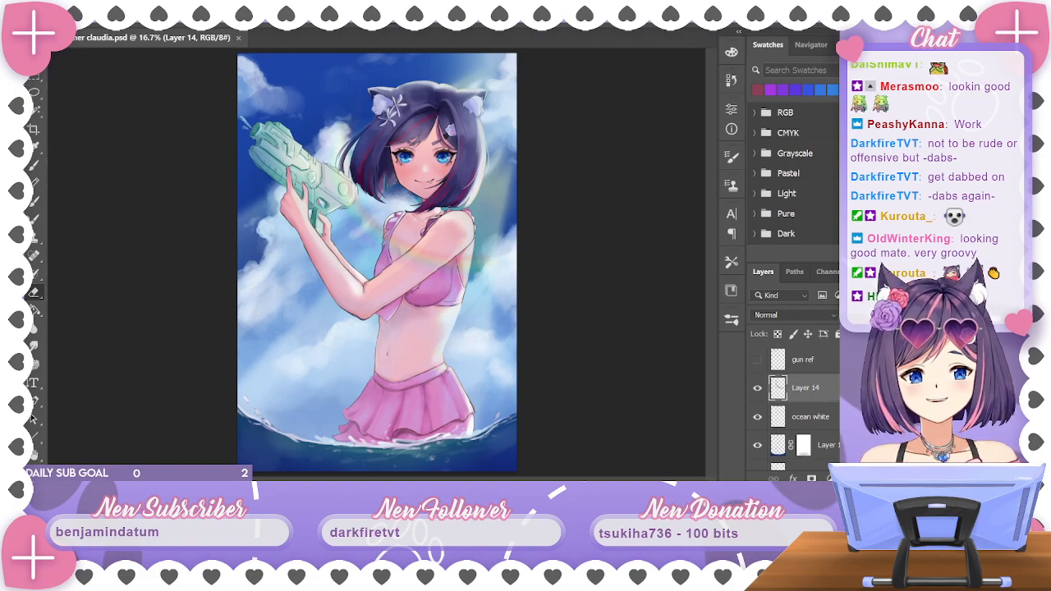
Add a new layer above the rainbow layer and rename Layer 14 as "Layer rainbow14"
{"action": "left_click", "coordinate": [866, 478]}
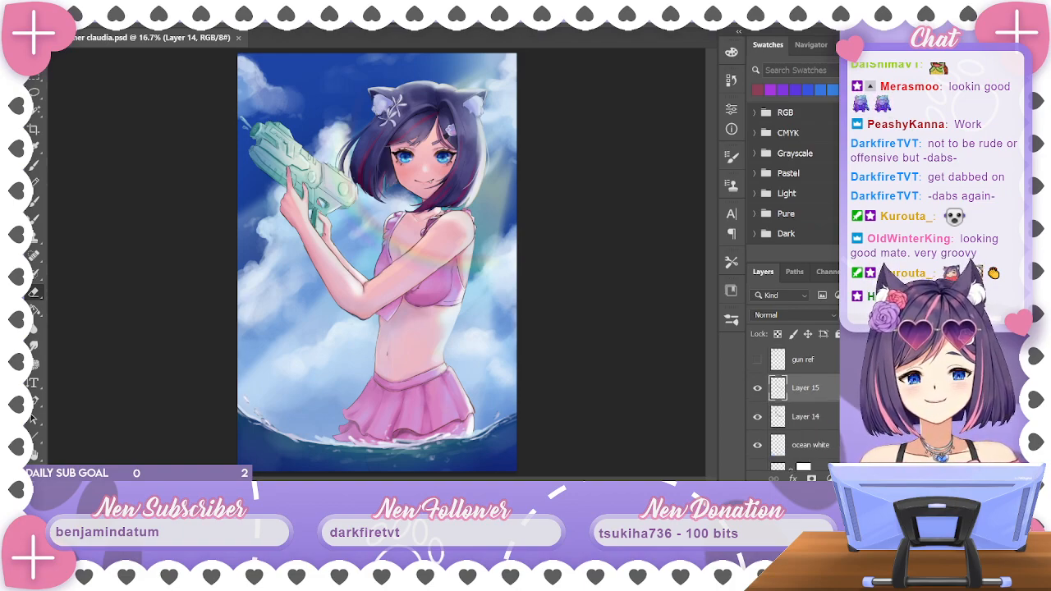
{"action": "left_click", "coordinate": [817, 415]}
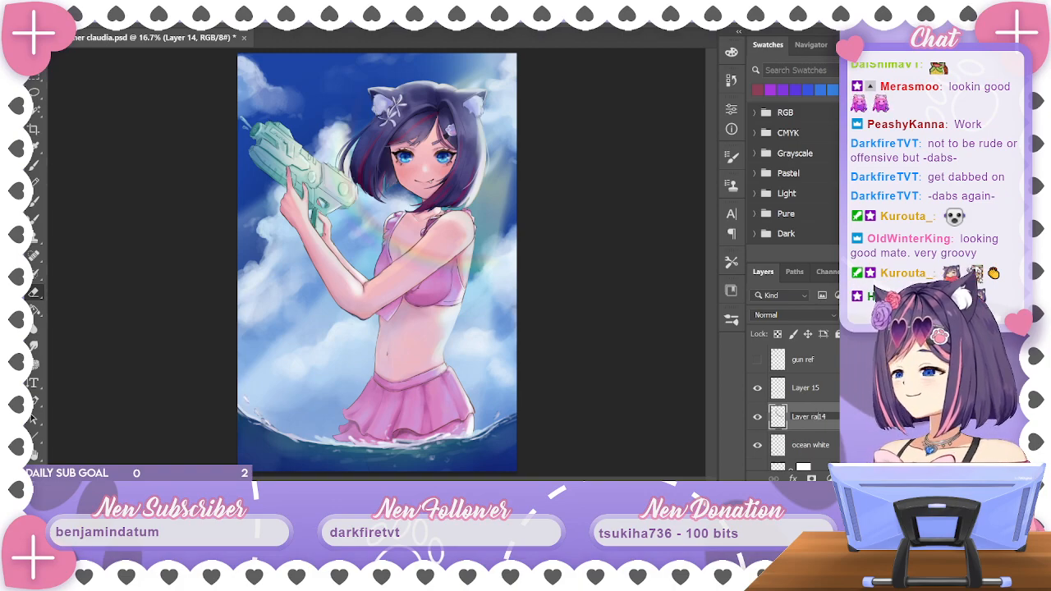
{"action": "key", "text": "Return"}
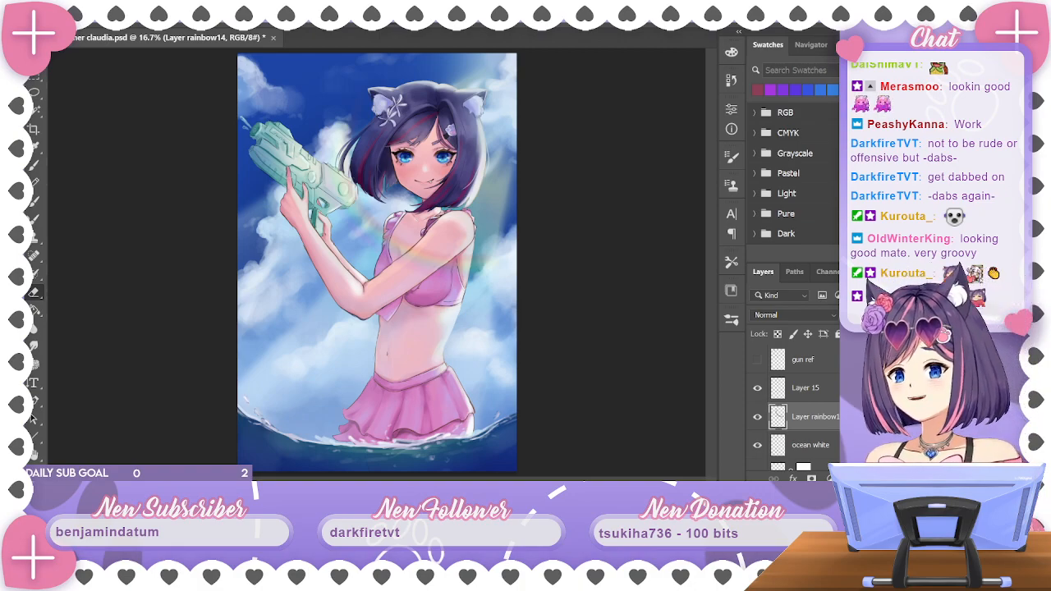
Sample the pale rim colour at the cat ear's edge from the Group 1 copy layer for the brush
{"action": "scroll", "coordinate": [804, 411], "scroll_direction": "down", "scroll_amount": 5}
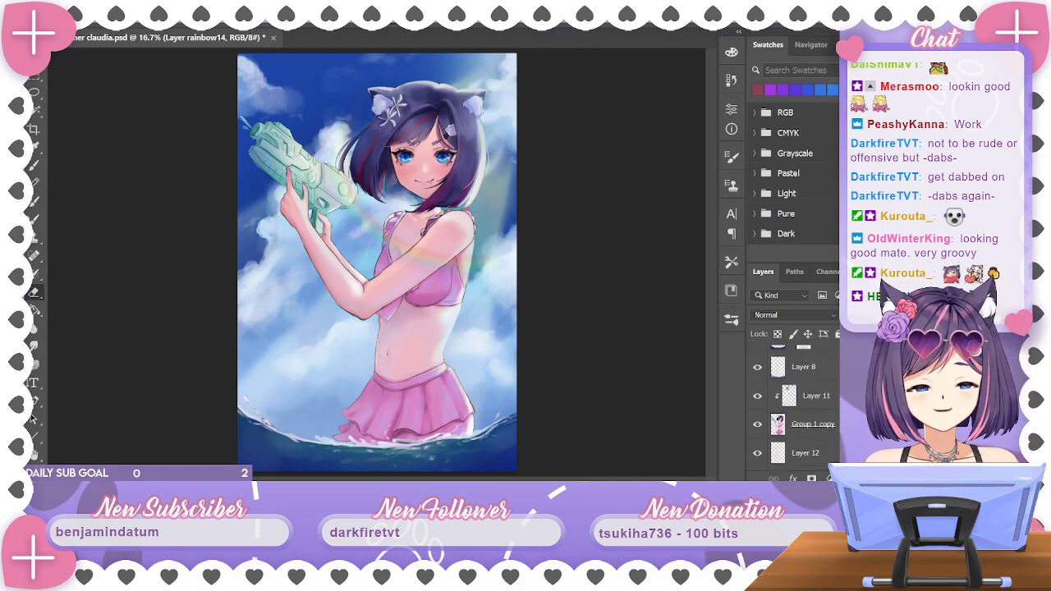
{"action": "left_click", "coordinate": [812, 424]}
{"action": "key", "text": "b"}
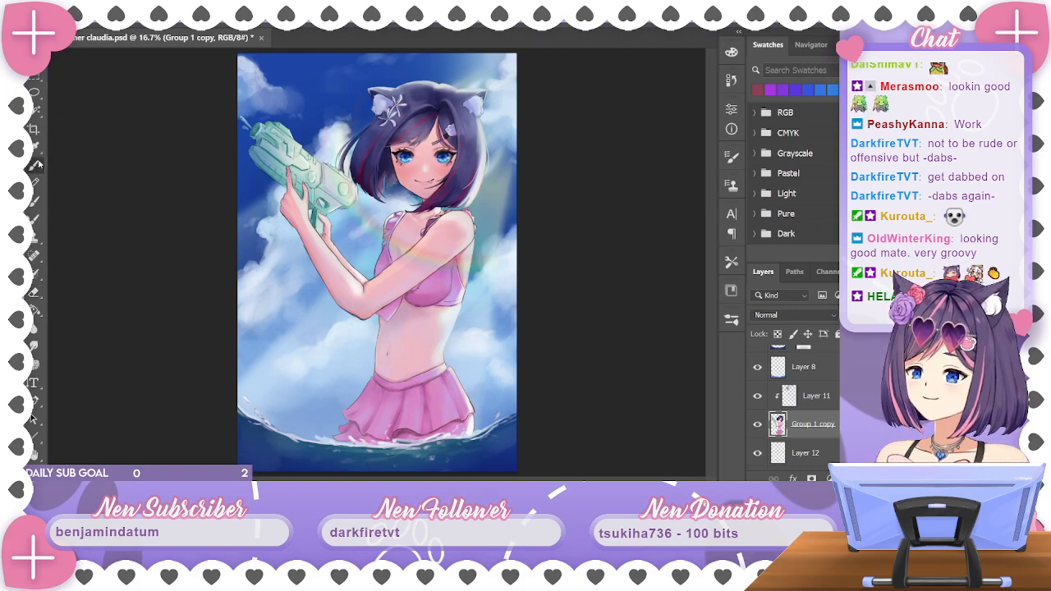
{"action": "left_click", "coordinate": [469, 84], "text": "alt"}
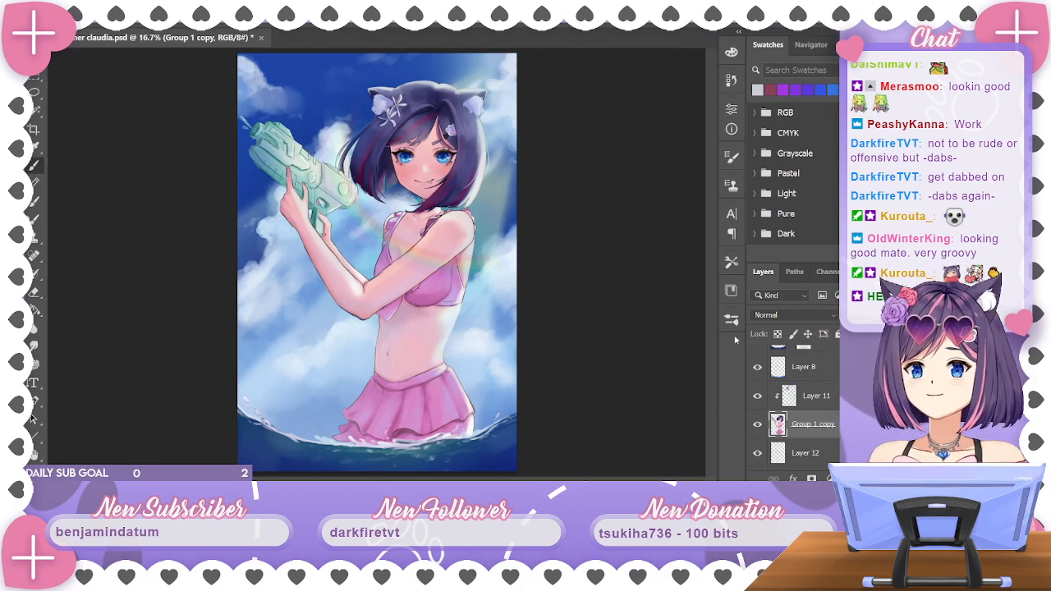
{"action": "scroll", "coordinate": [794, 408], "scroll_direction": "up", "scroll_amount": 4}
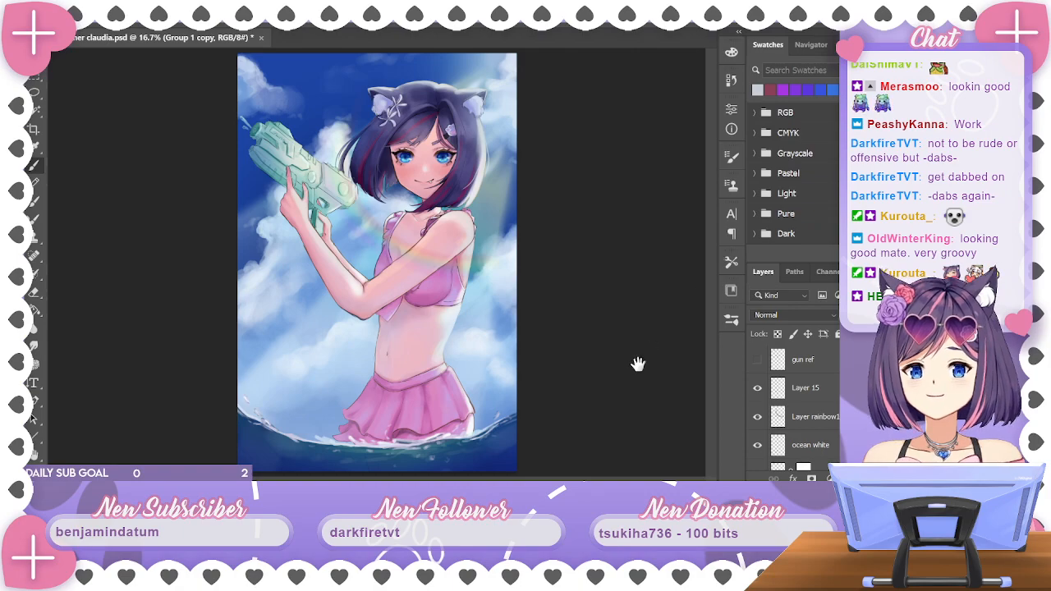
Handwrite the artist's handle as a pale signature on Layer 15 in the painting's lower-left corner and save
{"action": "key", "text": "ctrl+plus"}
{"action": "key", "text": "ctrl+plus"}
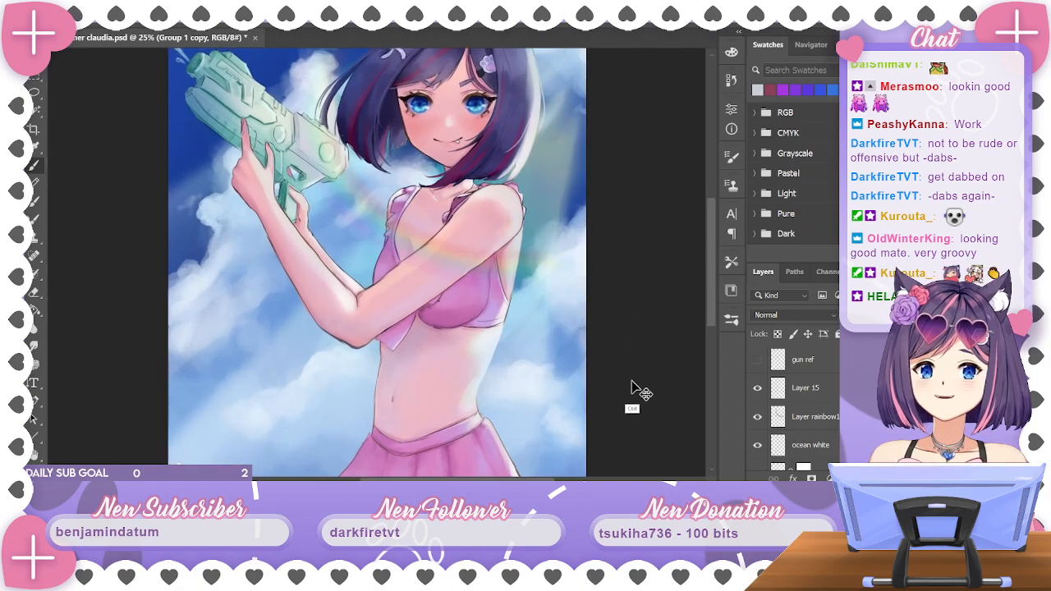
{"action": "left_click_drag", "start_coordinate": [549, 423], "coordinate": [721, 130]}
{"action": "left_click_drag", "start_coordinate": [480, 286], "coordinate": [627, 209]}
{"action": "left_click", "coordinate": [805, 387]}
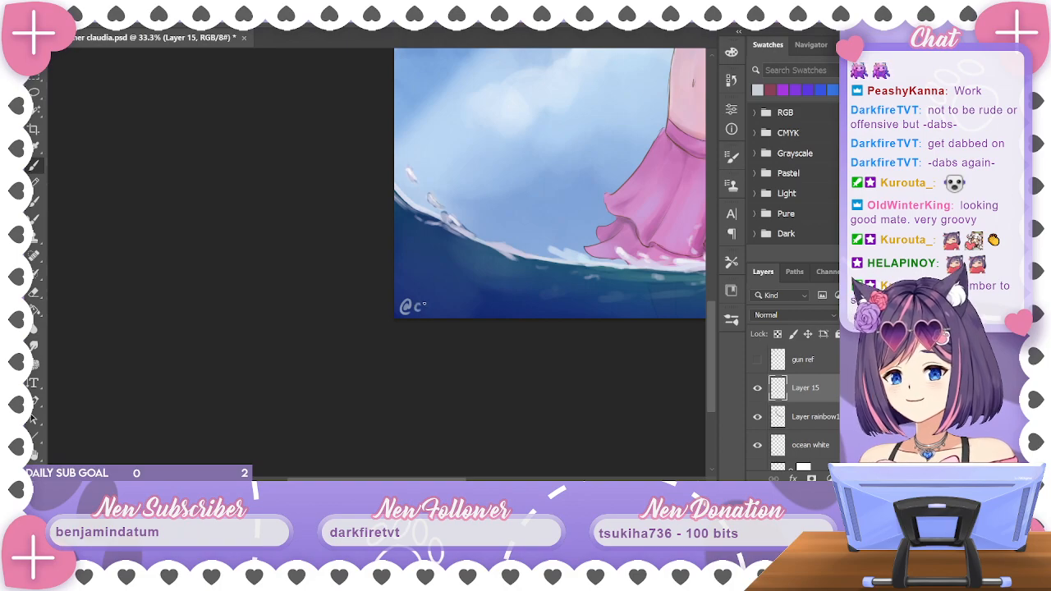
{"action": "left_click_drag", "start_coordinate": [420, 304], "coordinate": [537, 304]}
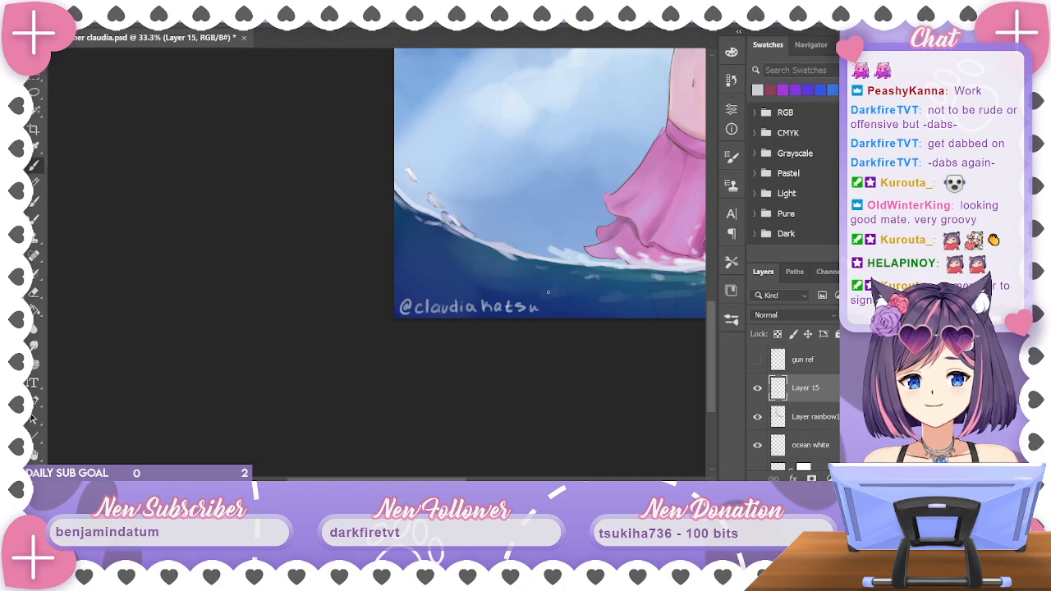
{"action": "key", "text": "ctrl+minus"}
{"action": "key", "text": "ctrl+minus"}
{"action": "key", "text": "ctrl+minus"}
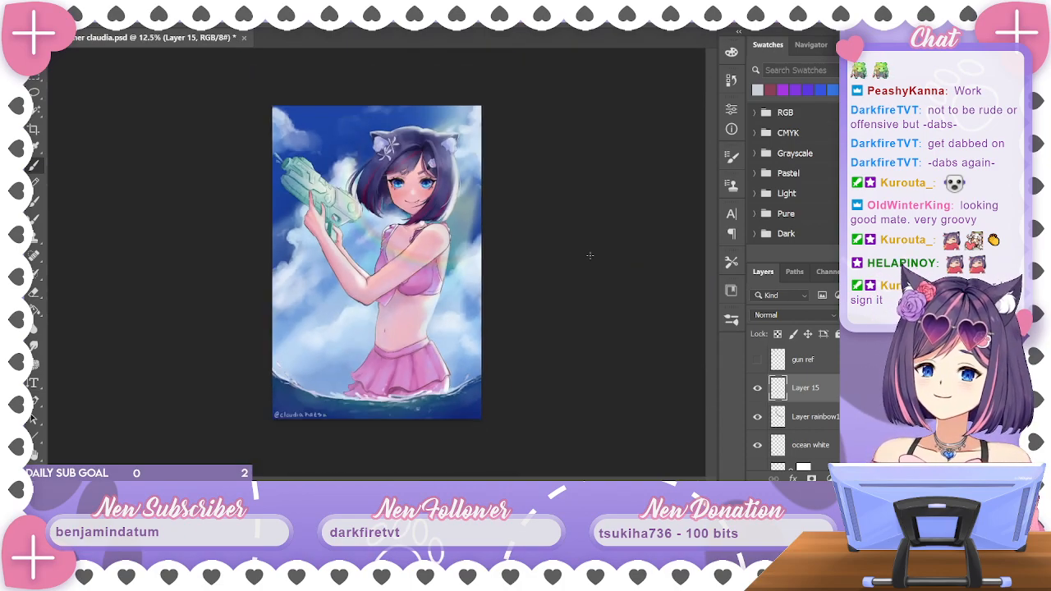
{"action": "key", "text": "ctrl+s"}
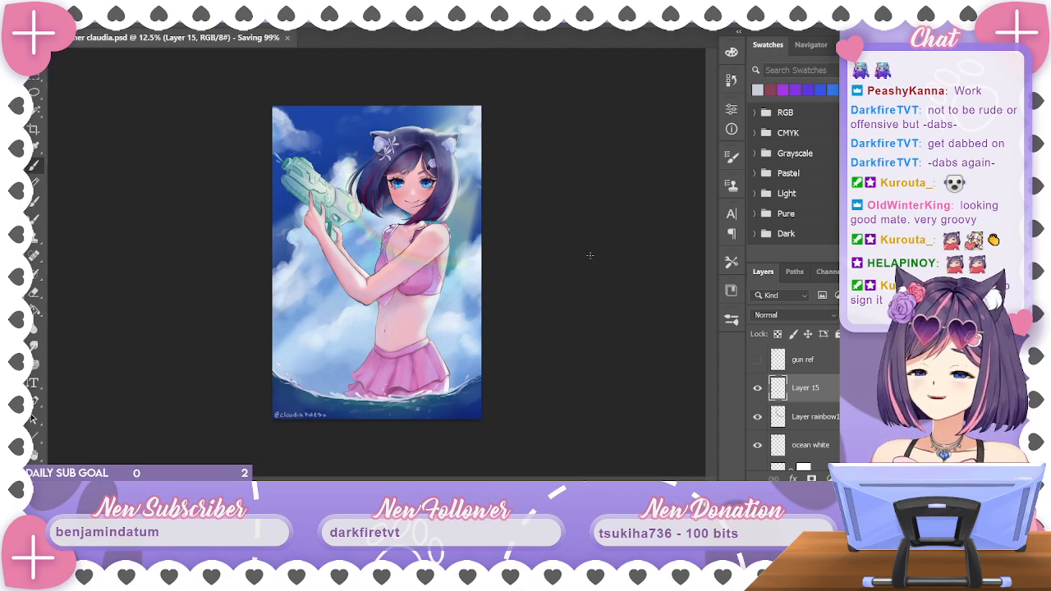
Undo every stroke of the handwritten signature in the painting's lower-left corner
{"action": "key", "text": "ctrl+plus"}
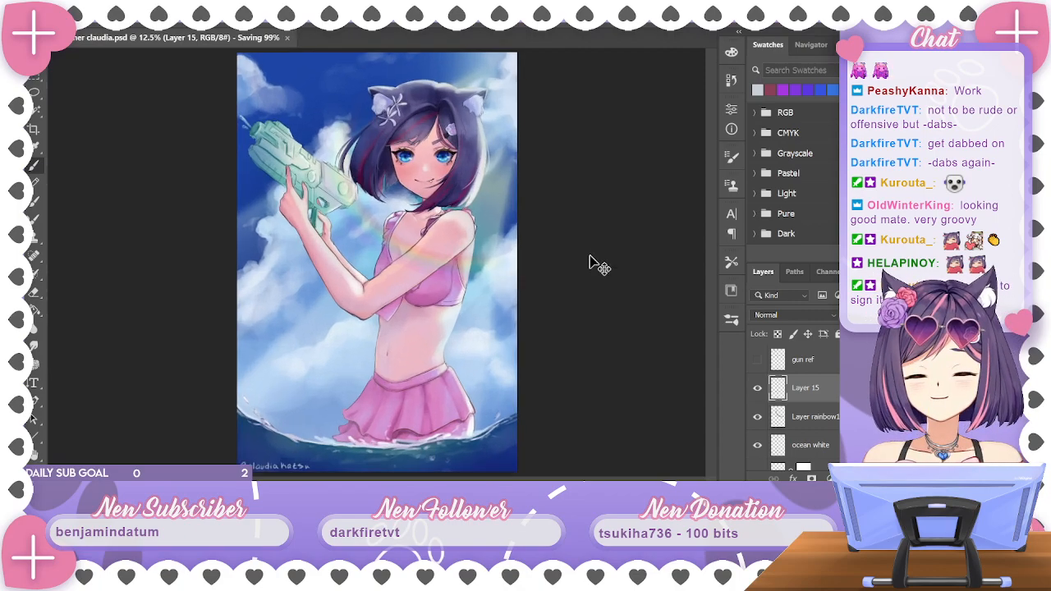
{"action": "key", "text": "ctrl+plus"}
{"action": "key", "text": "ctrl+plus"}
{"action": "key", "text": "ctrl+plus"}
{"action": "key", "text": "ctrl+plus"}
{"action": "left_click_drag", "start_coordinate": [427, 400], "coordinate": [654, 145]}
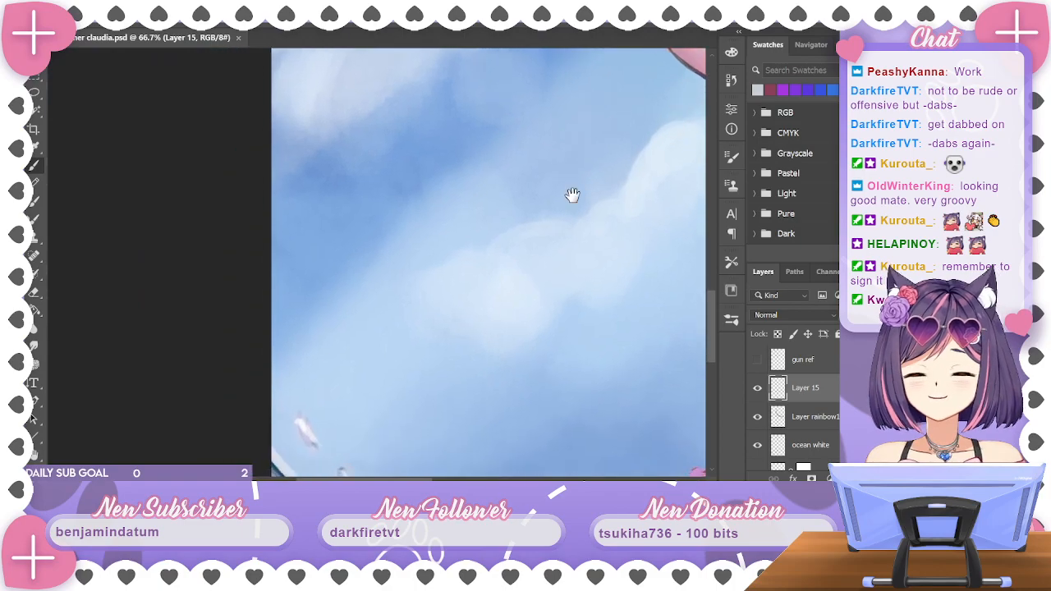
{"action": "scroll", "coordinate": [672, 127], "scroll_direction": "down", "scroll_amount": 10}
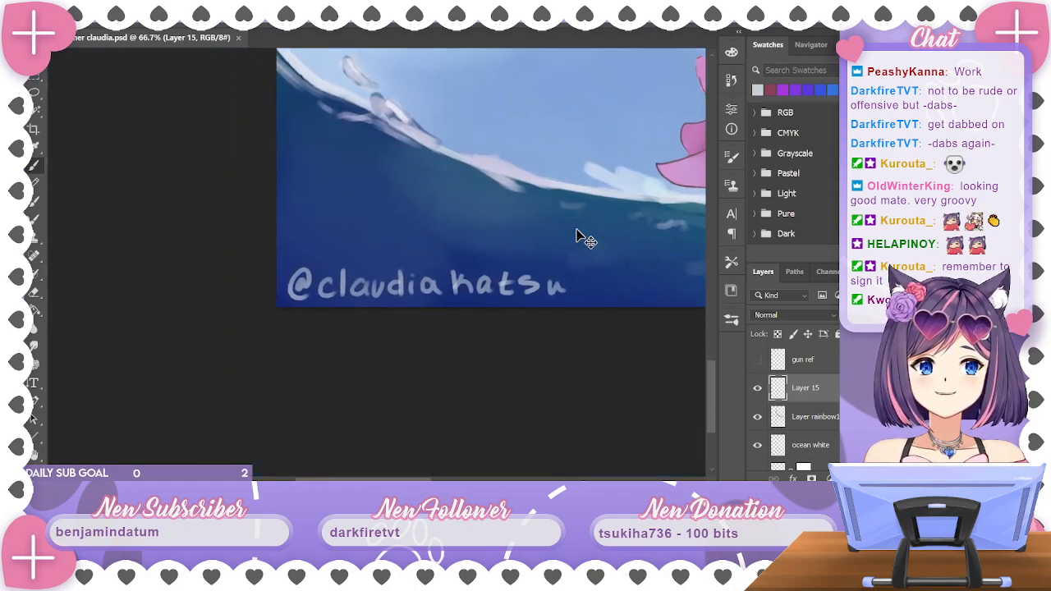
{"action": "key", "text": "ctrl+z"}
{"action": "key", "text": "ctrl+z"}
{"action": "key", "text": "ctrl+z"}
{"action": "key", "text": "ctrl+z"}
{"action": "key", "text": "ctrl+z"}
{"action": "key", "text": "ctrl+z"}
{"action": "key", "text": "ctrl+z"}
{"action": "key", "text": "ctrl+z"}
{"action": "key", "text": "ctrl+z"}
{"action": "key", "text": "ctrl+z"}
{"action": "key", "text": "ctrl+z"}
{"action": "key", "text": "ctrl+z"}
{"action": "key", "text": "ctrl+z"}
{"action": "key", "text": "ctrl+z"}
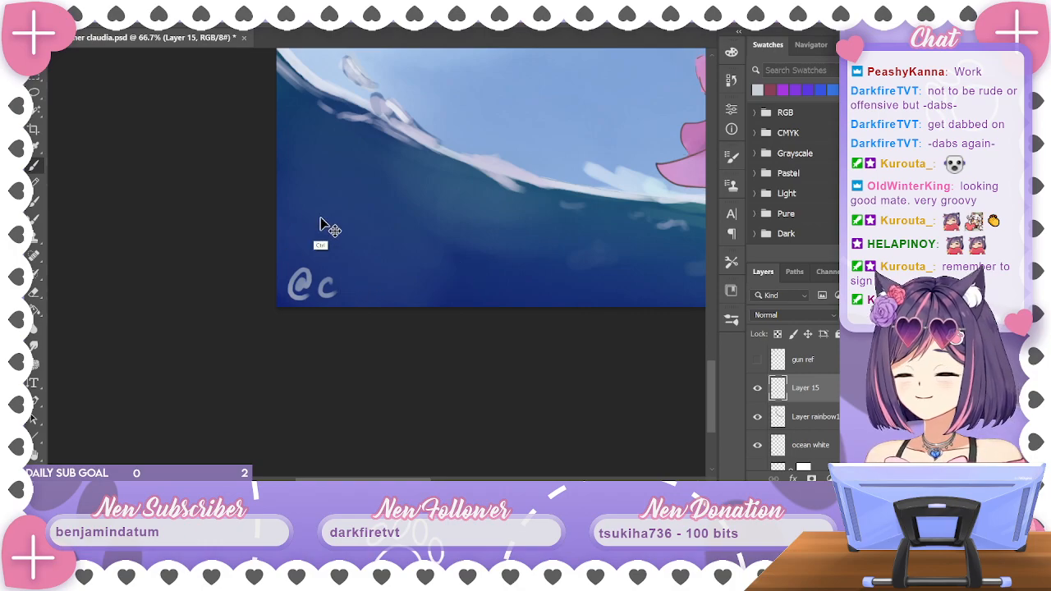
{"action": "key", "text": "ctrl+z"}
{"action": "key", "text": "ctrl+z"}
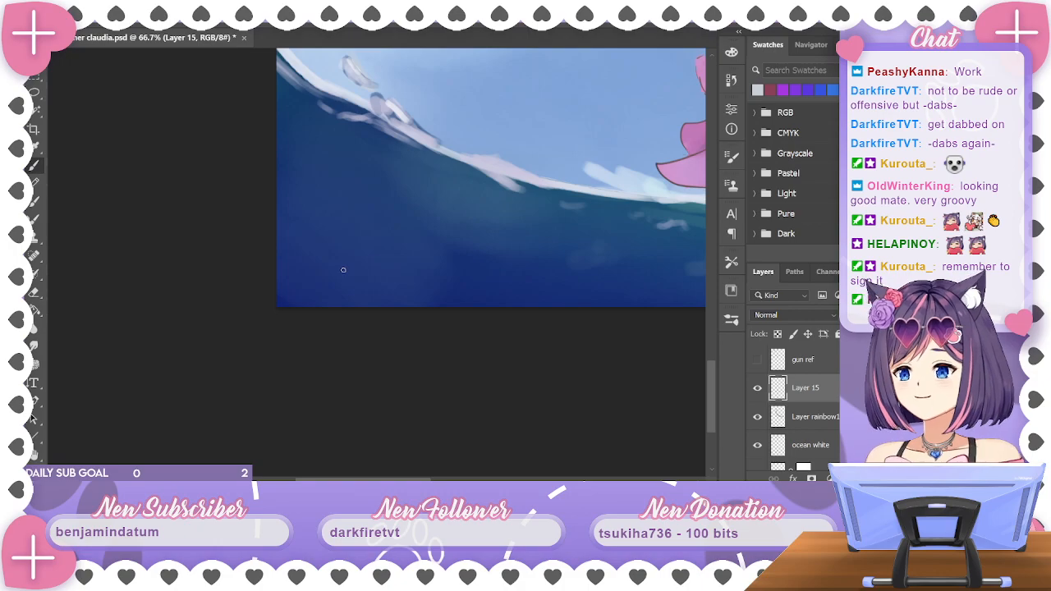
Rewrite the artist's handle in pale handwriting over the dark water at the painting's lower-left corner
{"action": "left_click_drag", "start_coordinate": [295, 289], "coordinate": [400, 298]}
{"action": "left_click_drag", "start_coordinate": [409, 282], "coordinate": [407, 296]}
{"action": "mouse_move", "coordinate": [412, 283]}
{"action": "left_mouse_down"}
{"action": "mouse_move", "coordinate": [412, 297]}
{"action": "mouse_move", "coordinate": [450, 286]}
{"action": "left_mouse_up"}
{"action": "left_click_drag", "start_coordinate": [452, 285], "coordinate": [454, 296]}
{"action": "key", "text": "ctrl+minus"}
{"action": "key", "text": "ctrl+minus"}
{"action": "key", "text": "ctrl+minus"}
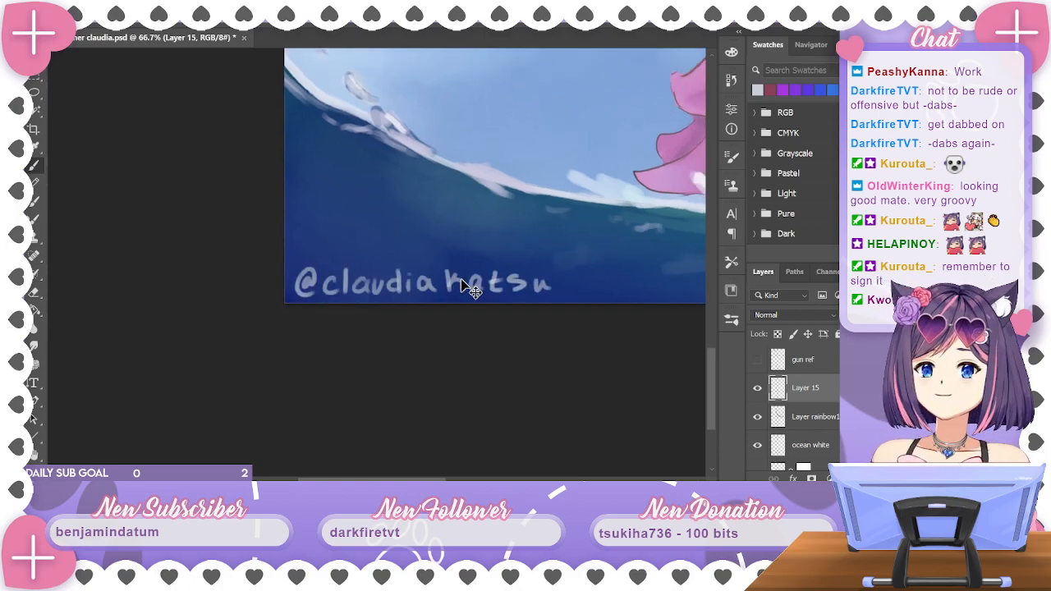
Shrink the signature, move it into the painting's lower-right corner, and save the painting
{"action": "key", "text": "ctrl+minus"}
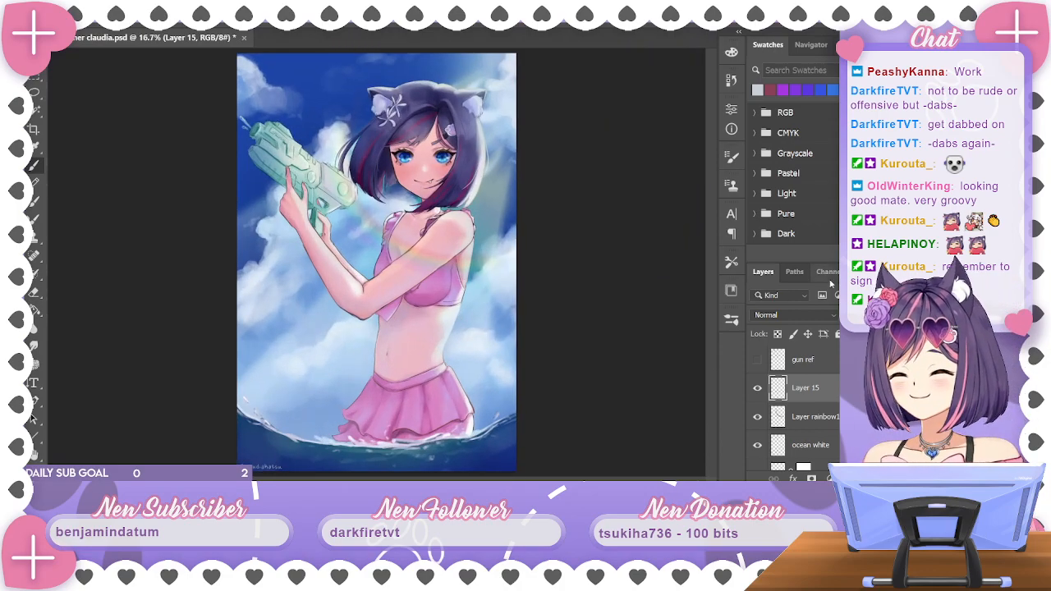
{"action": "left_click_drag", "start_coordinate": [276, 473], "coordinate": [509, 474]}
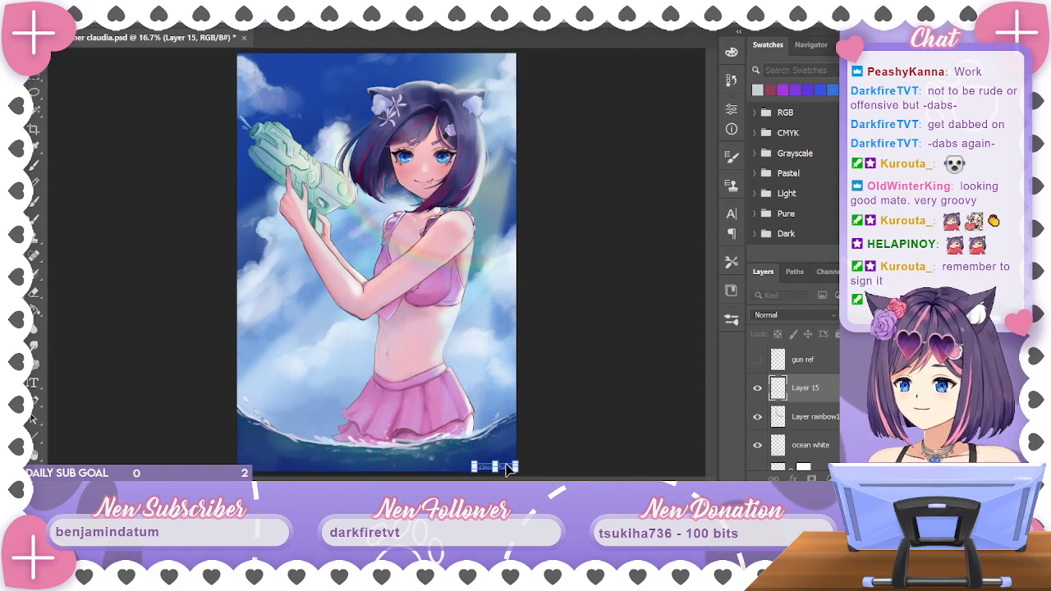
{"action": "key", "text": "b"}
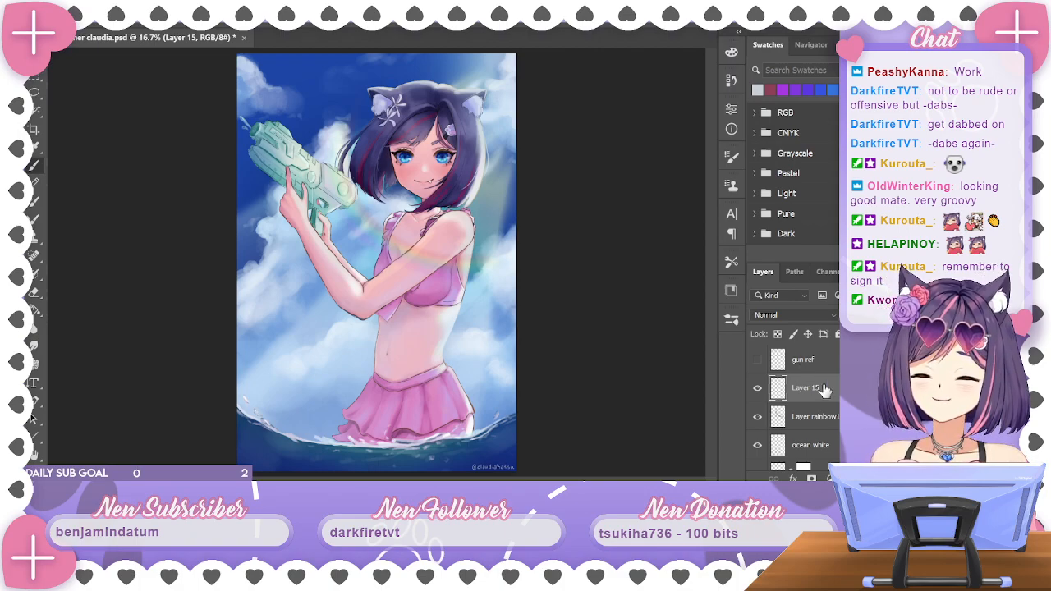
{"action": "key", "text": "ctrl+s"}
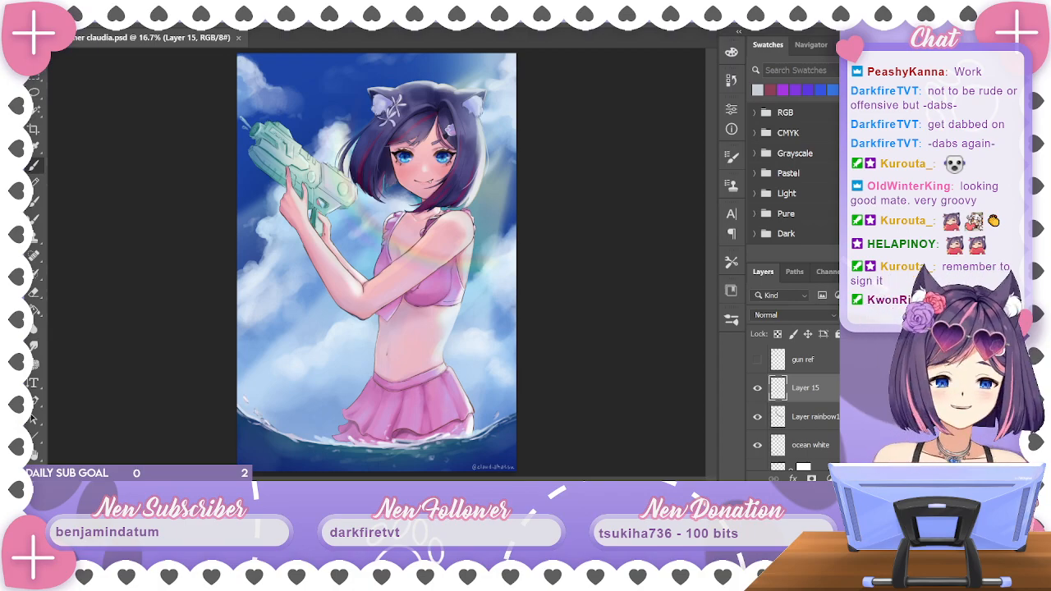
Look through the layer stack and toggle Layer 8's visibility to compare the water with and without it
{"action": "scroll", "coordinate": [792, 411], "scroll_direction": "down", "scroll_amount": 2}
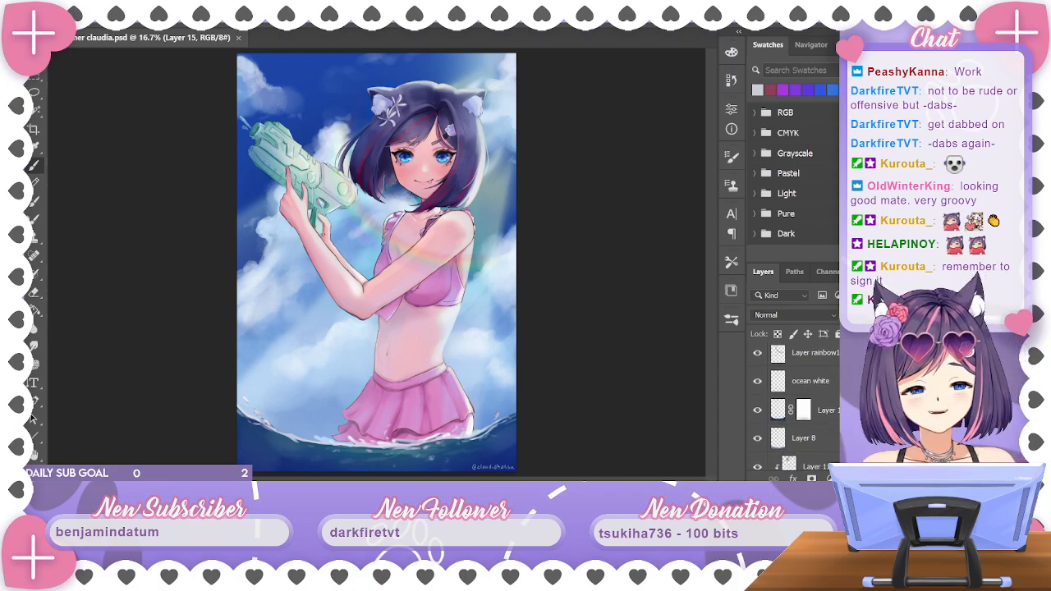
{"action": "scroll", "coordinate": [792, 411], "scroll_direction": "down", "scroll_amount": 1}
{"action": "scroll", "coordinate": [793, 410], "scroll_direction": "up", "scroll_amount": 3}
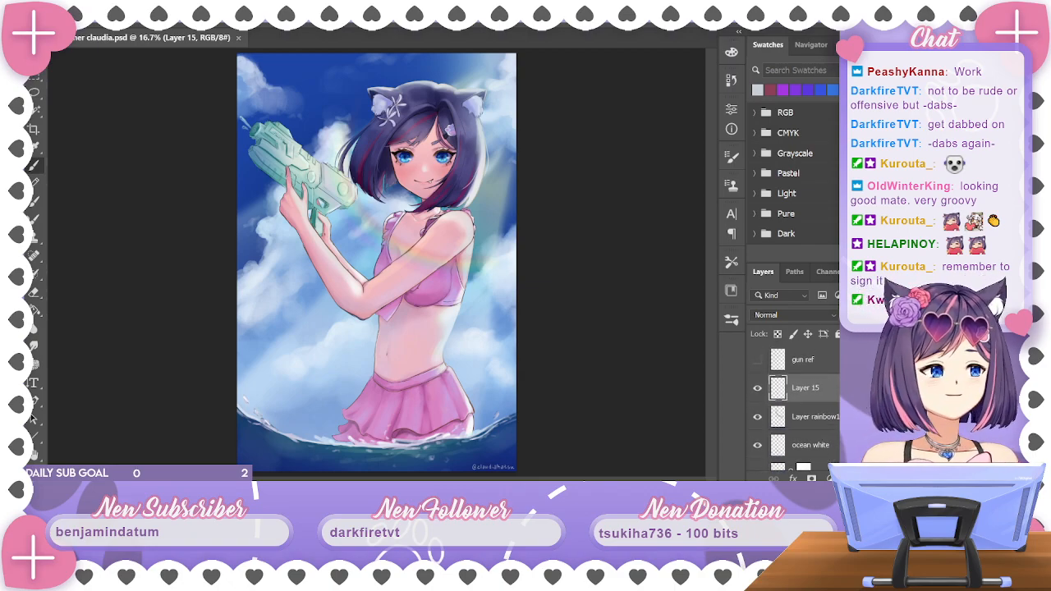
{"action": "scroll", "coordinate": [792, 411], "scroll_direction": "down", "scroll_amount": 2}
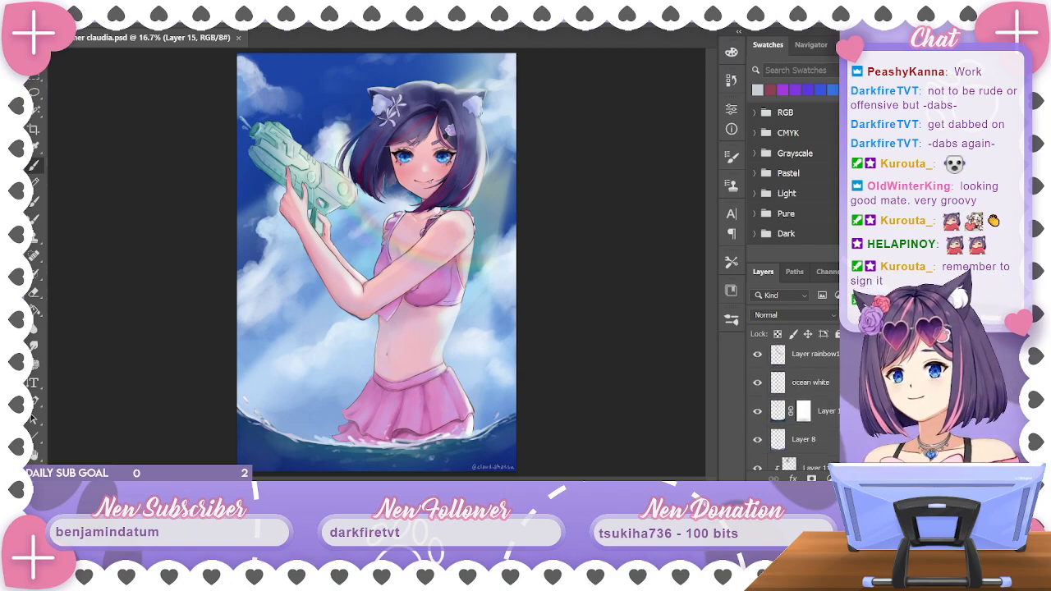
{"action": "scroll", "coordinate": [793, 411], "scroll_direction": "down", "scroll_amount": 2}
{"action": "scroll", "coordinate": [792, 410], "scroll_direction": "down", "scroll_amount": 3}
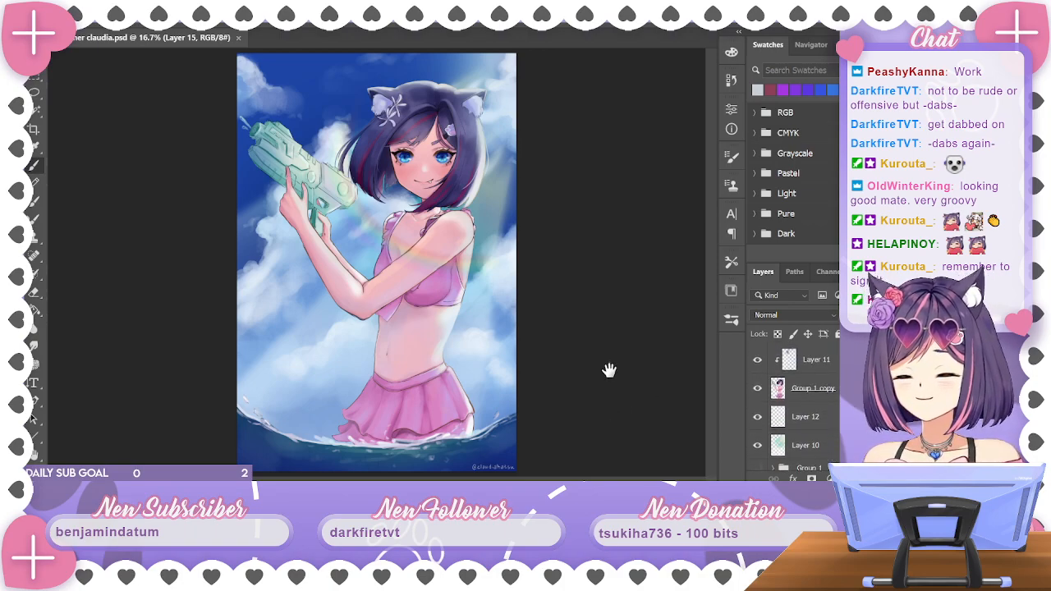
{"action": "scroll", "coordinate": [792, 410], "scroll_direction": "up", "scroll_amount": 3}
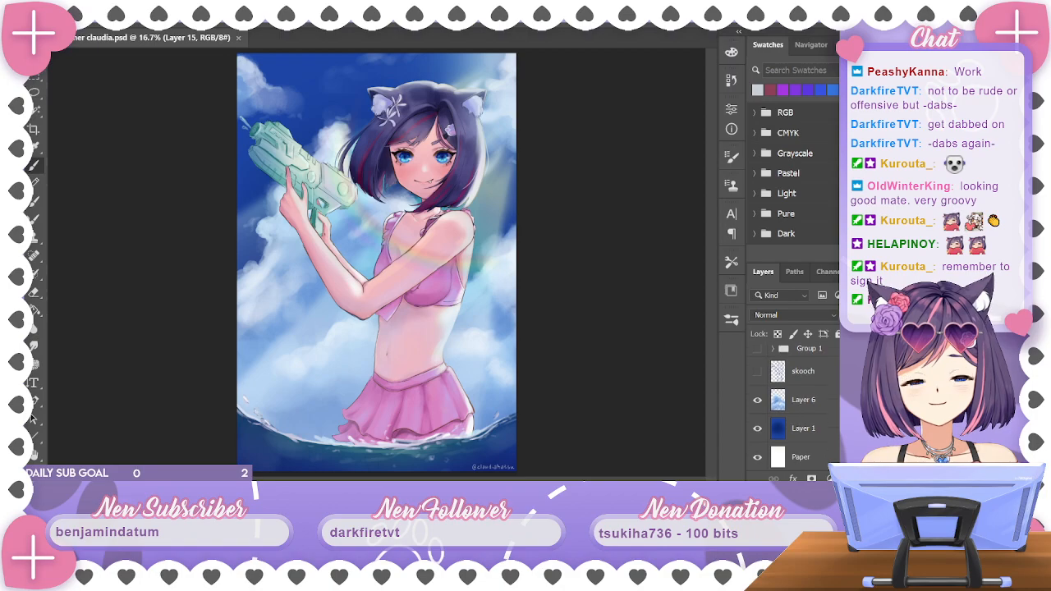
{"action": "scroll", "coordinate": [792, 411], "scroll_direction": "up", "scroll_amount": 1}
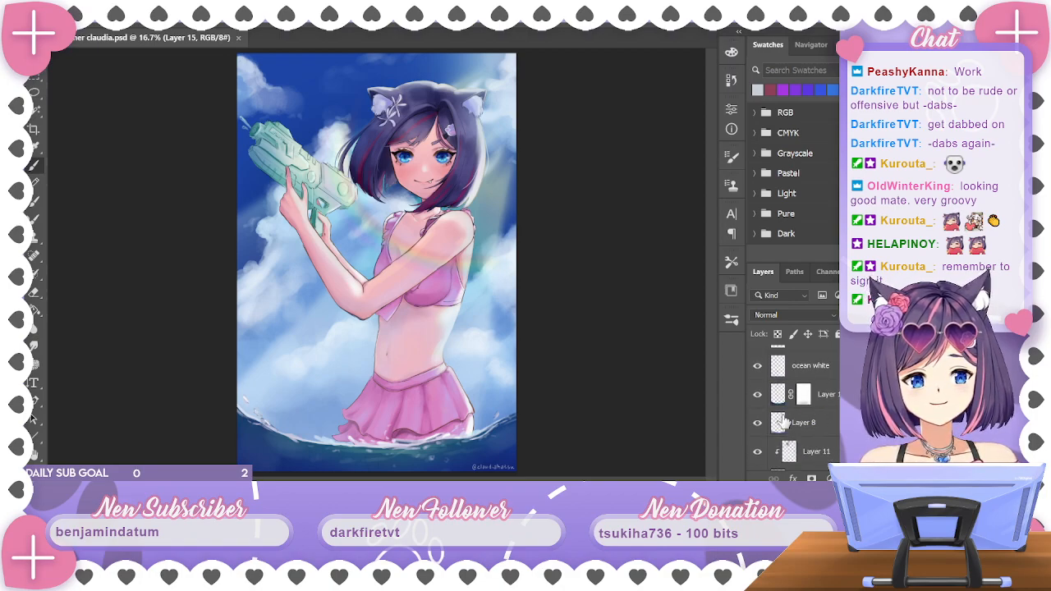
{"action": "left_click", "coordinate": [757, 423]}
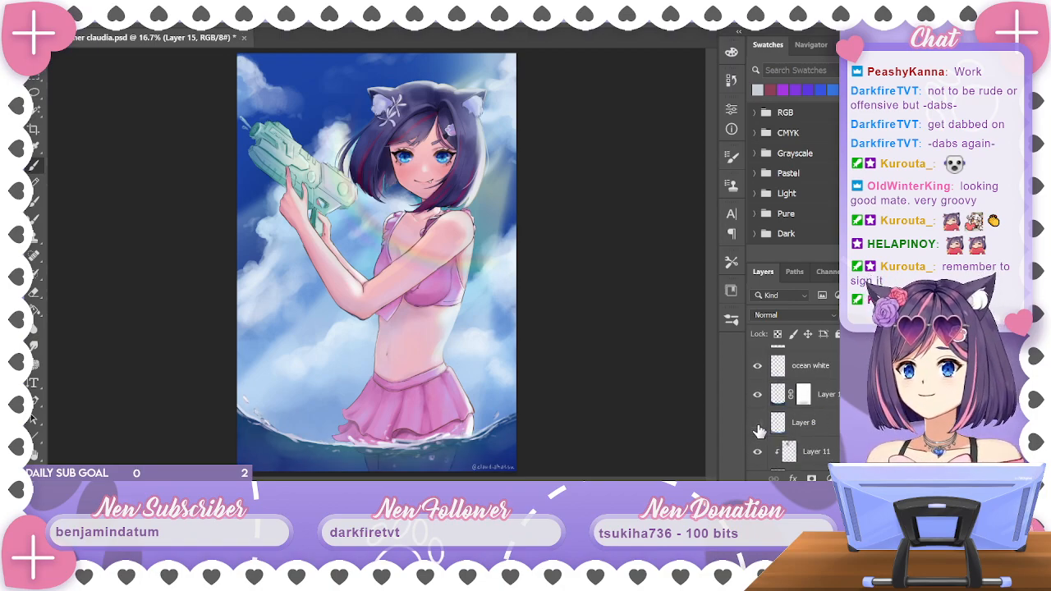
{"action": "left_click", "coordinate": [757, 425]}
{"action": "left_click", "coordinate": [758, 427]}
{"action": "left_click", "coordinate": [758, 426]}
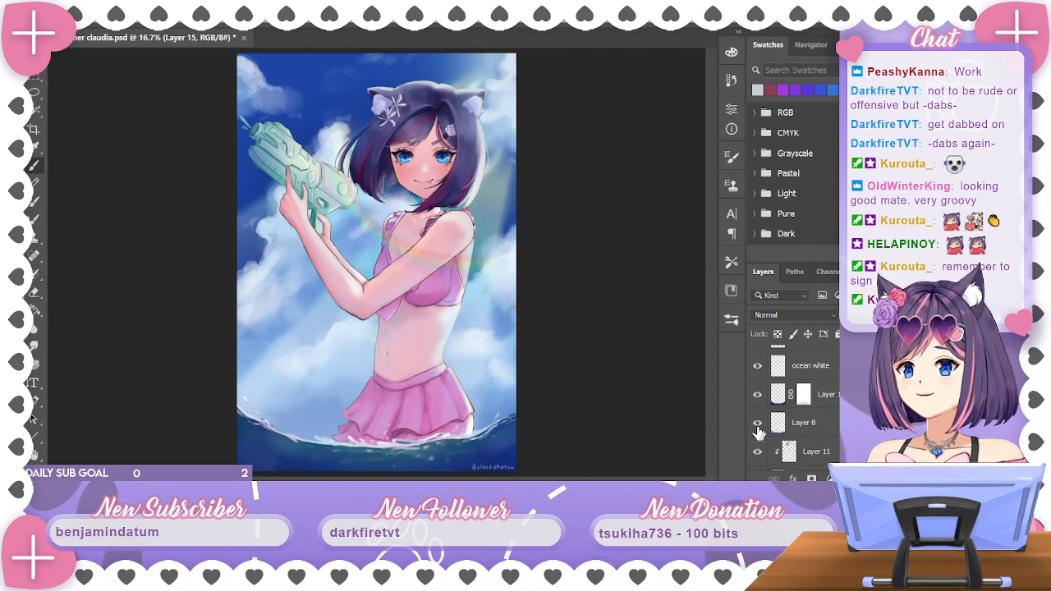
Slightly reduce the opacity of Layer 8 and save the painting
{"action": "left_click", "coordinate": [804, 422]}
{"action": "left_click", "coordinate": [910, 315]}
{"action": "left_click_drag", "start_coordinate": [906, 331], "coordinate": [893, 330]}
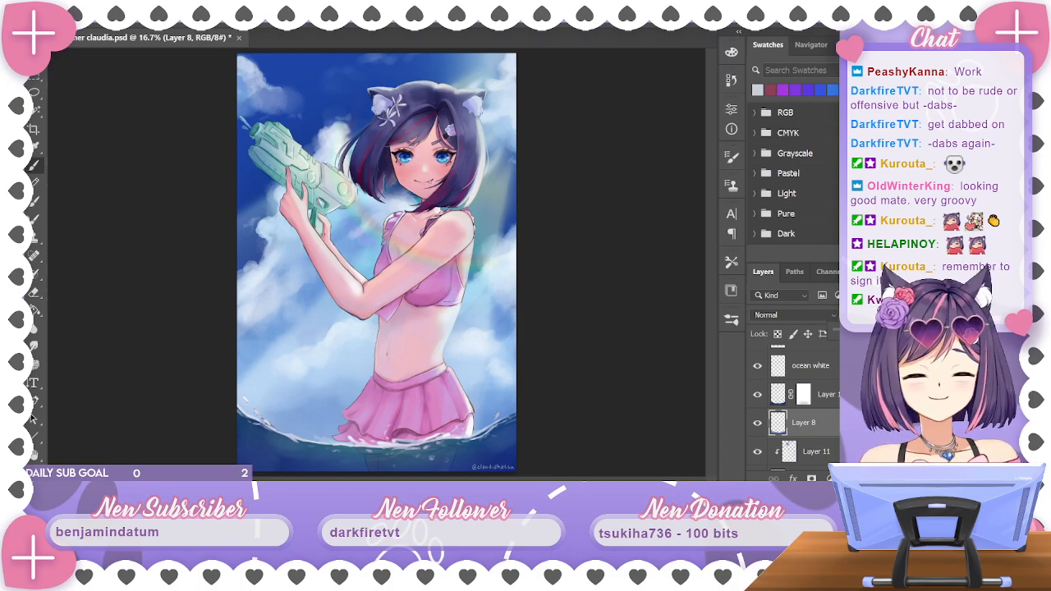
{"action": "key", "text": "ctrl+s"}
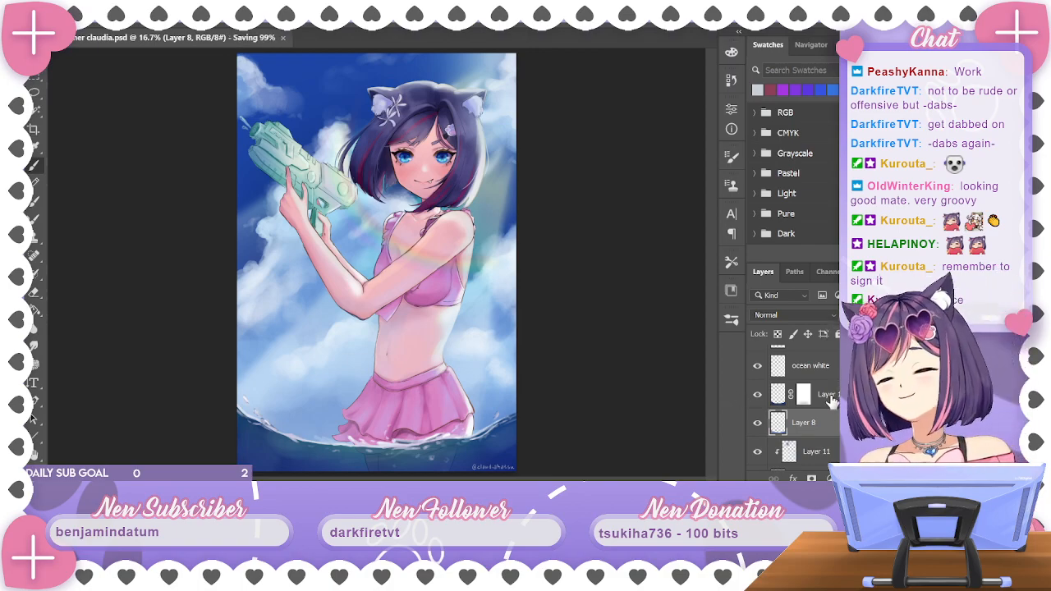